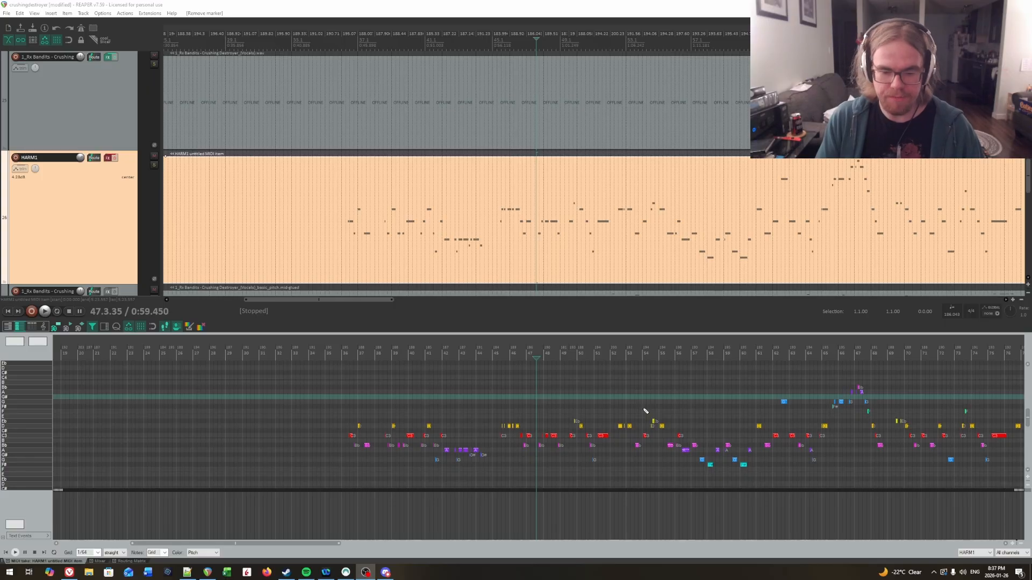
left_click_drag(538, 400, 696, 404)
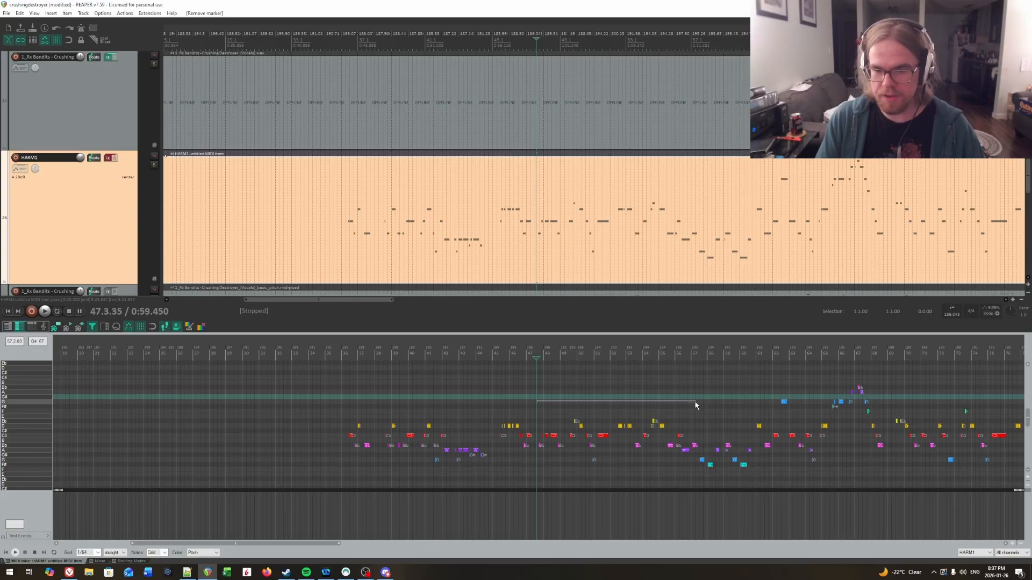
scroll(659, 404, "down", 8)
scroll(637, 402, "down", 2)
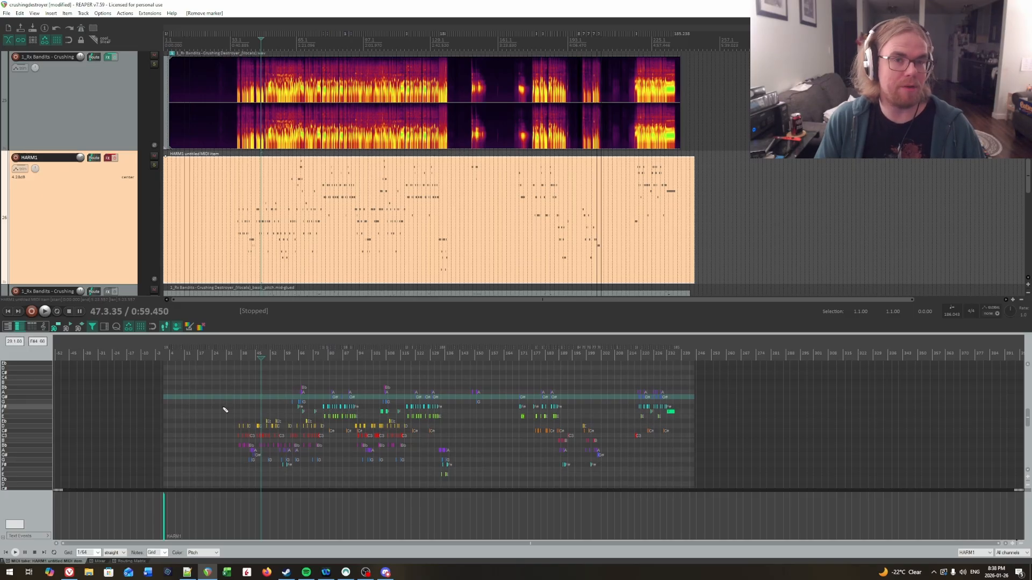
Switch to the browser and review the Crushing Destroyer lyrics on the Genius page.
mouse_move(71, 574)
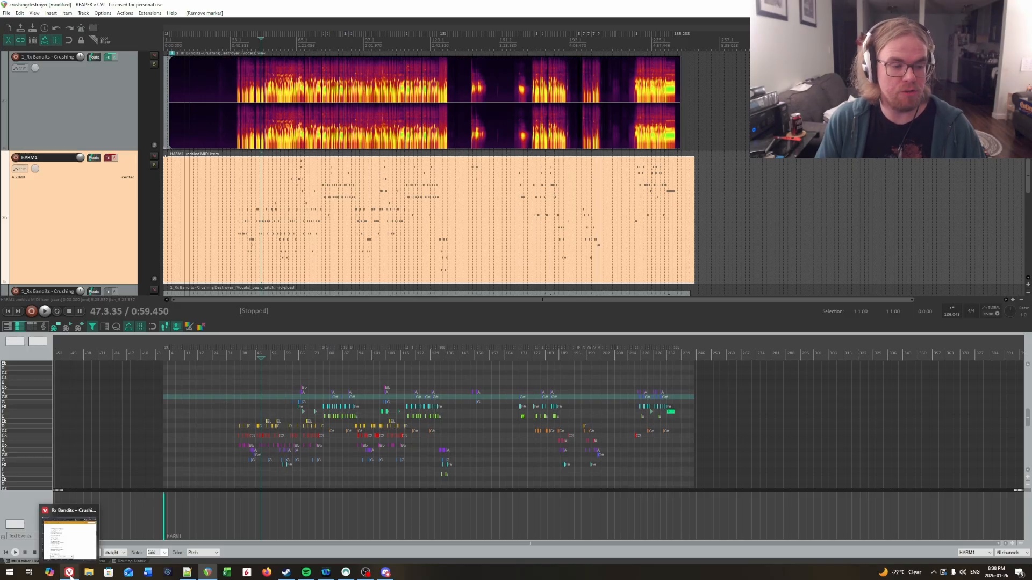
left_click(70, 541)
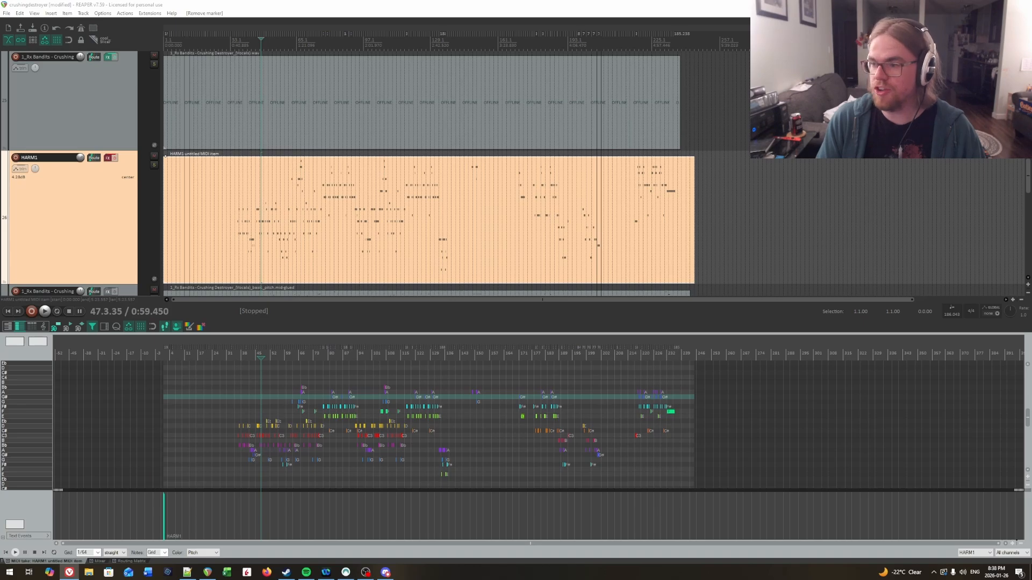
left_click_drag(1031, 129, 501, 99)
scroll(505, 235, "up", 10)
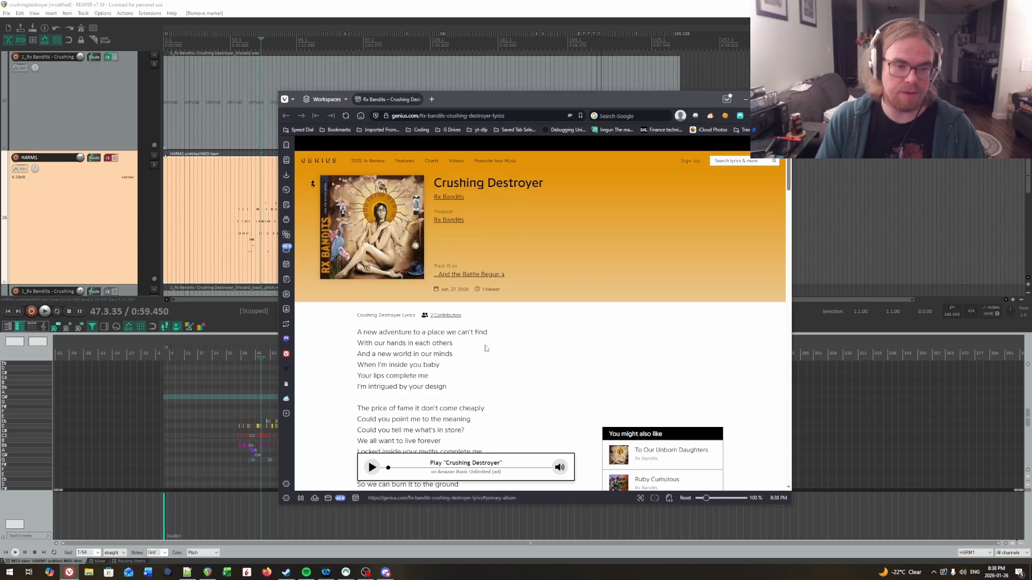
scroll(348, 252, "down", 3)
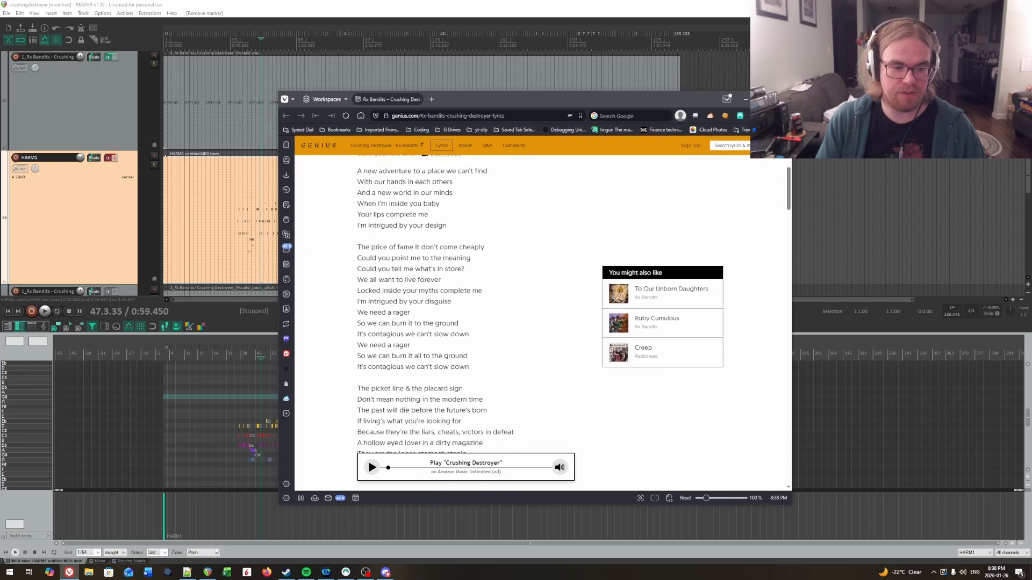
Leave the browser and bring up lyrics.txt in Notepad++ in front of the REAPER project.
left_click(623, 6)
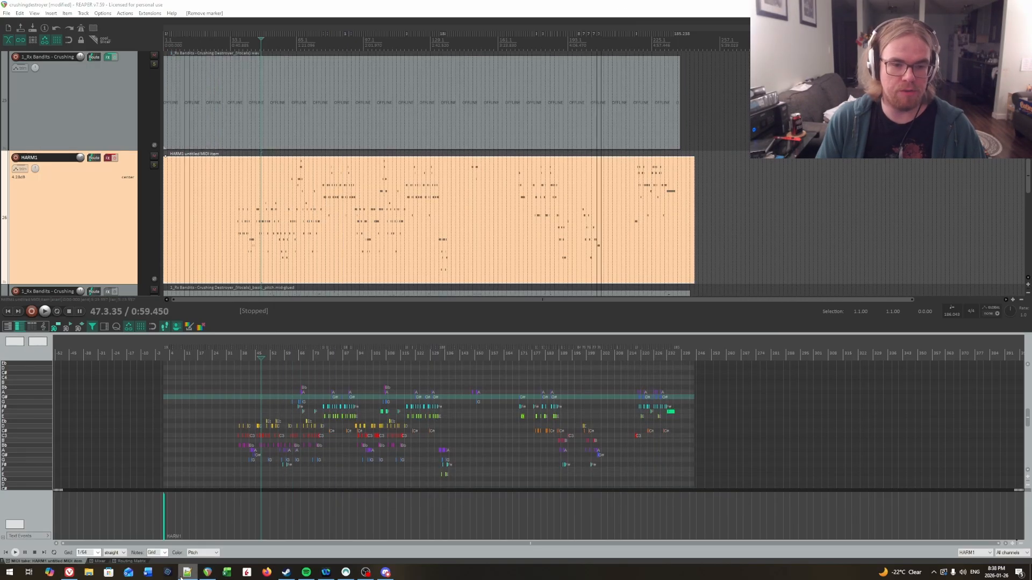
left_click_drag(1031, 123, 442, 123)
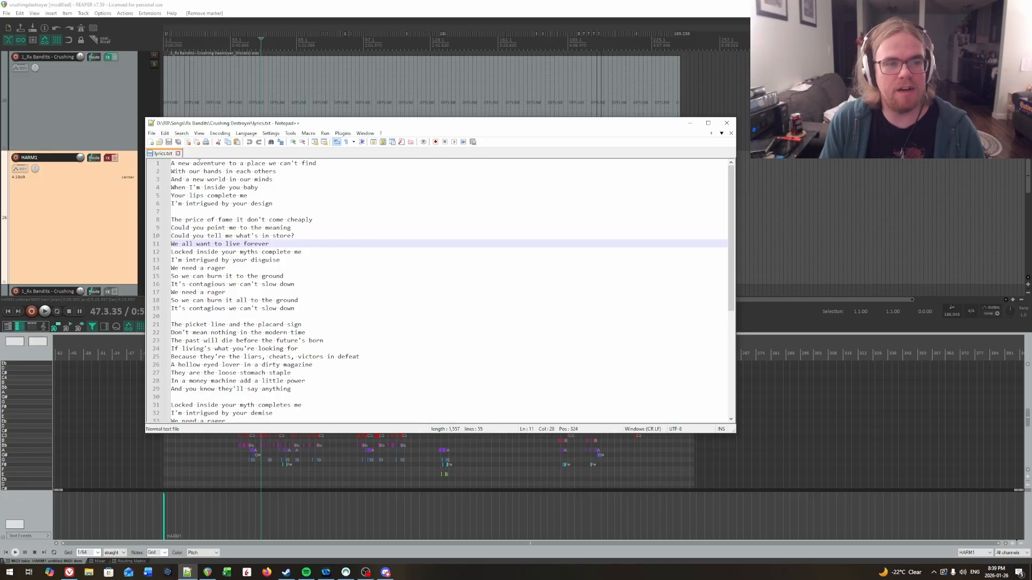
Try splitting "adventure" in the first lyric line by hand into "ad- ven- ture".
double_click(195, 163)
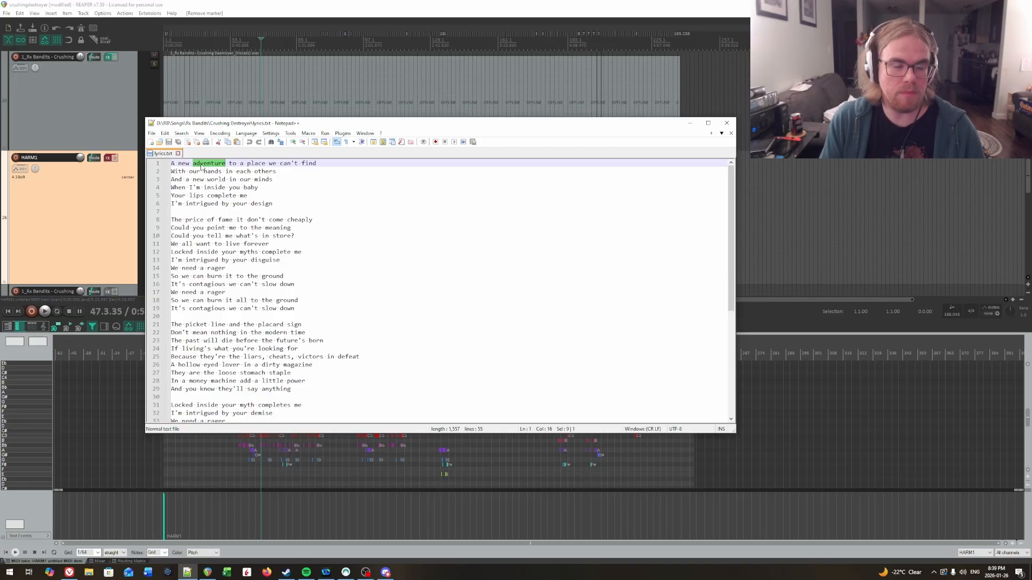
left_click(201, 166)
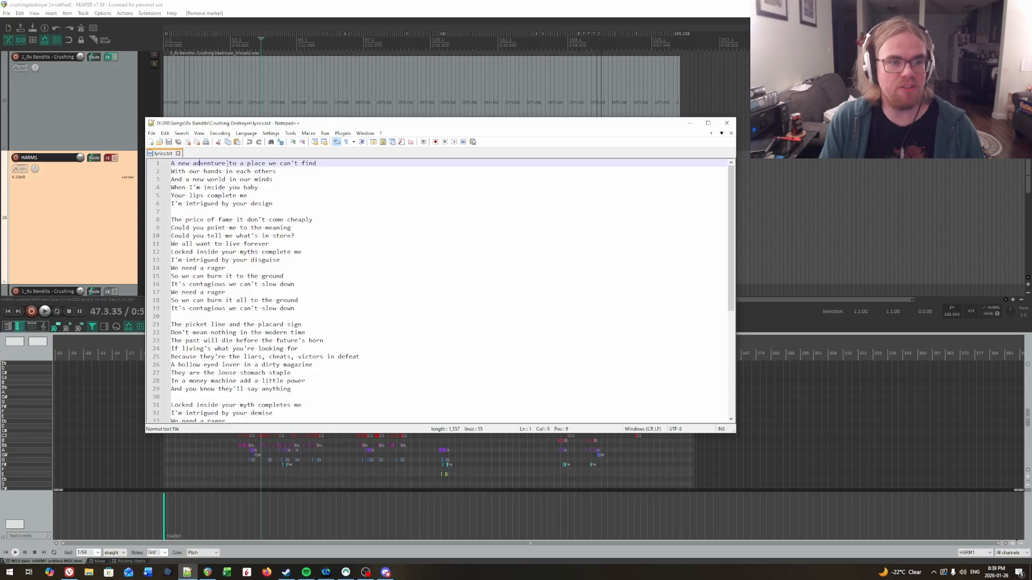
type("-")
left_click(218, 163)
type("-")
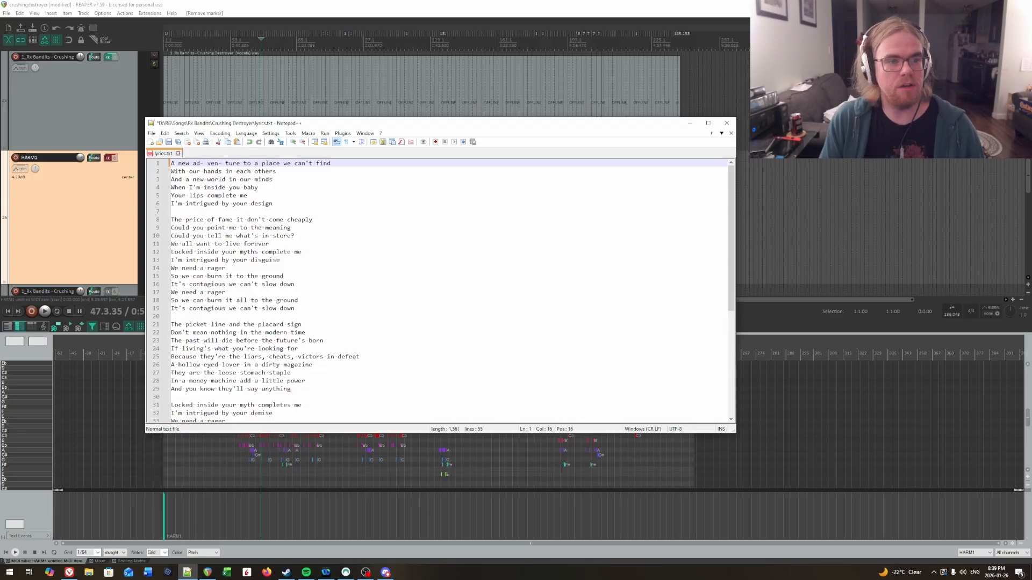
Remove the manual syllable breaks from "adventure" in the first line and save lyrics.txt.
key("BackSpace")
key("BackSpace")
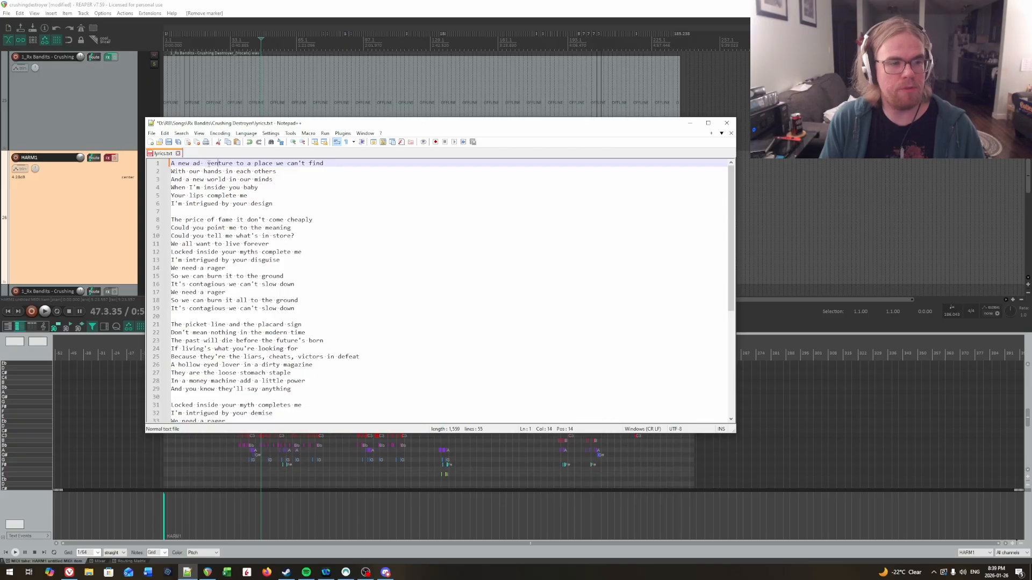
key("Left")
key("Left")
key("Left")
key("BackSpace")
key("BackSpace")
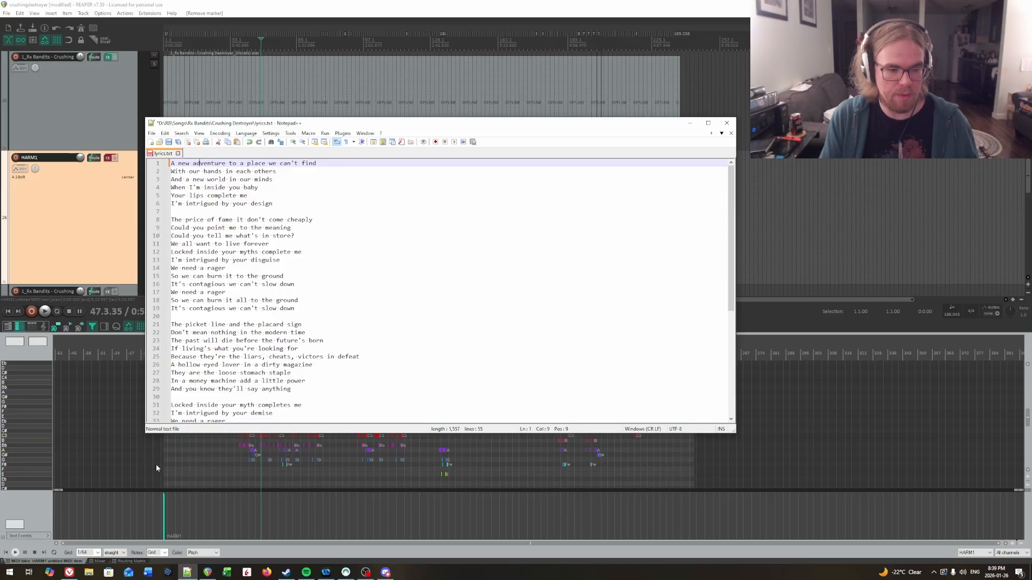
key("ctrl+s")
Open the Lyric Hyphenator page in a new browser tab beside the lyrics file, with English as its language.
left_click(69, 573)
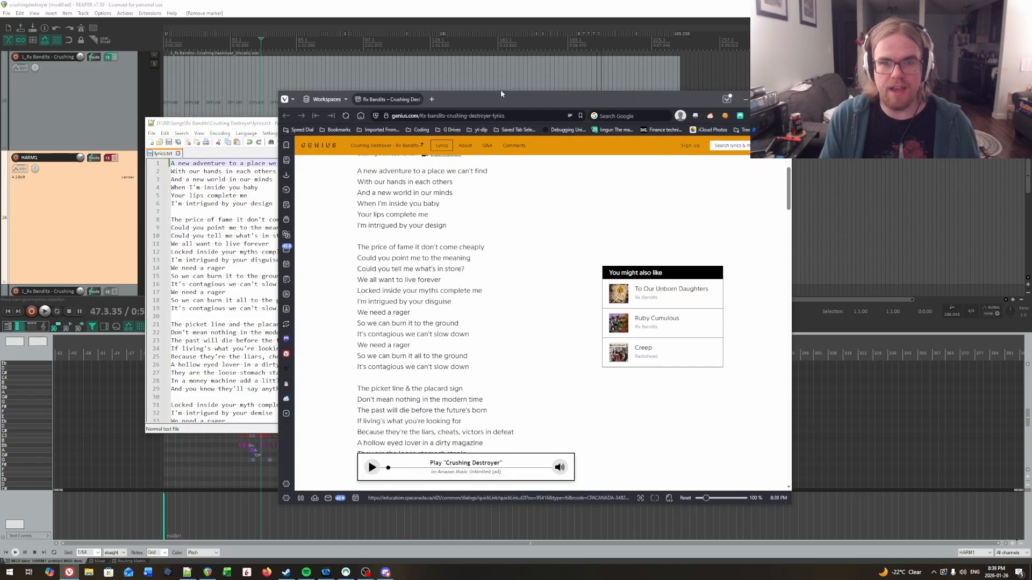
left_click(433, 99)
type("hyp")
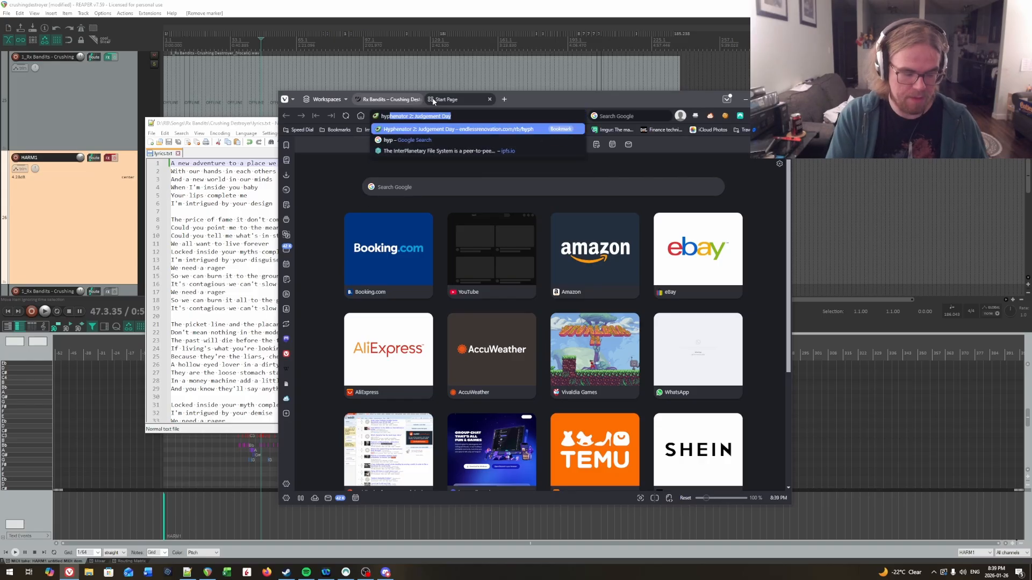
key("Return")
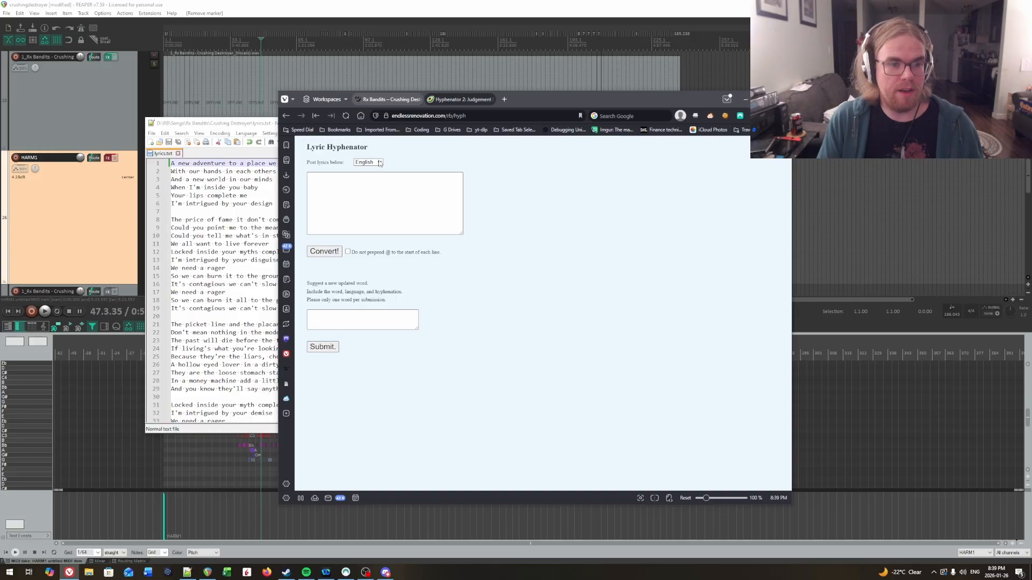
left_click_drag(569, 99, 740, 90)
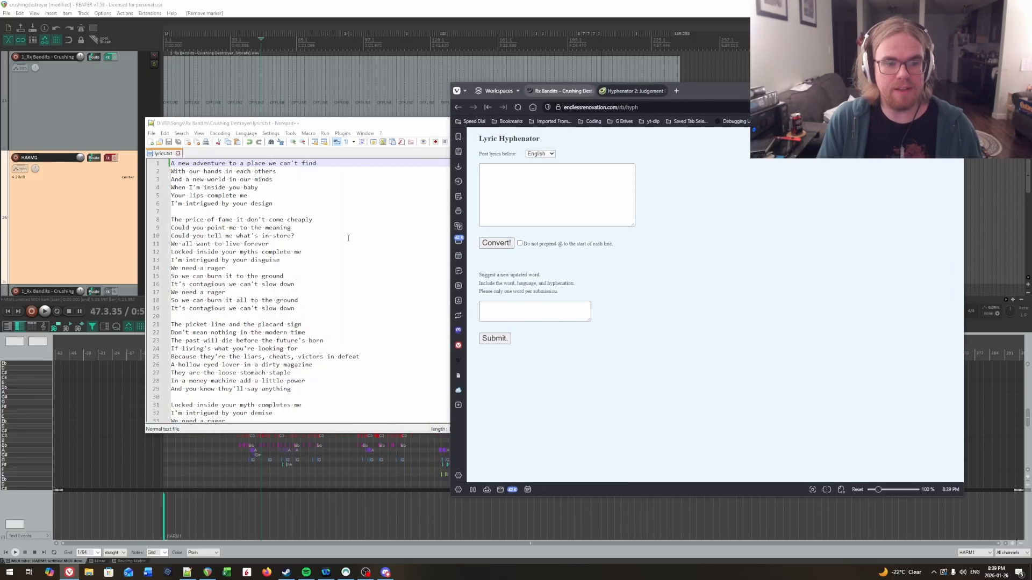
left_click(544, 153)
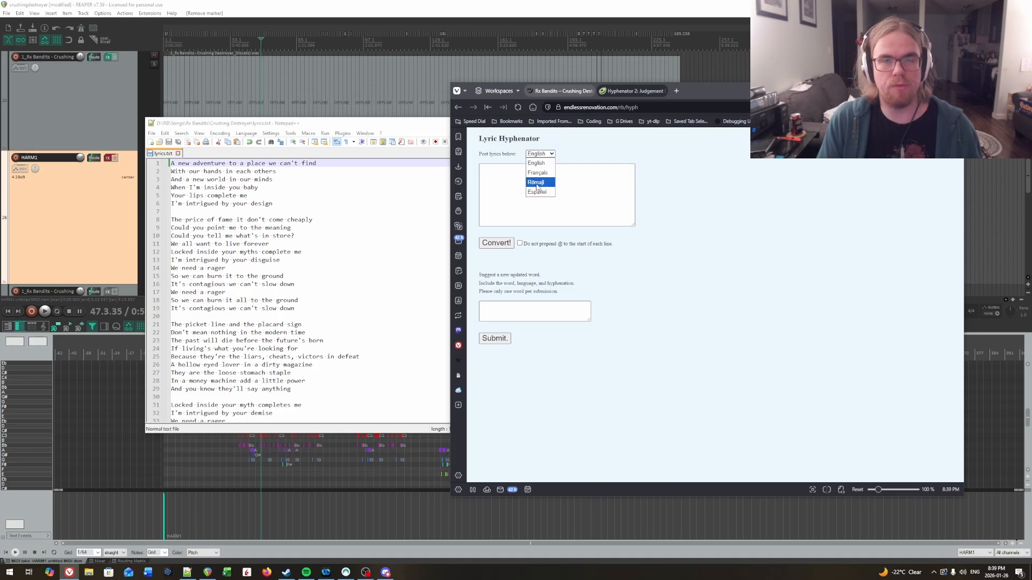
left_click(536, 163)
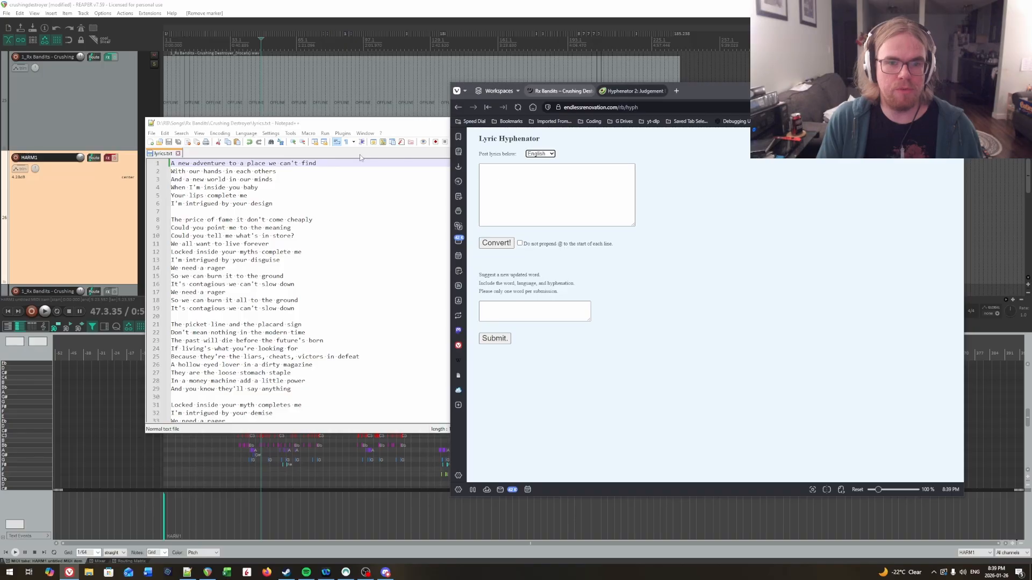
Copy all the lyrics from lyrics.txt and paste them into the Lyric Hyphenator's lyrics box.
left_click(270, 196)
key("ctrl+a")
key("ctrl+c")
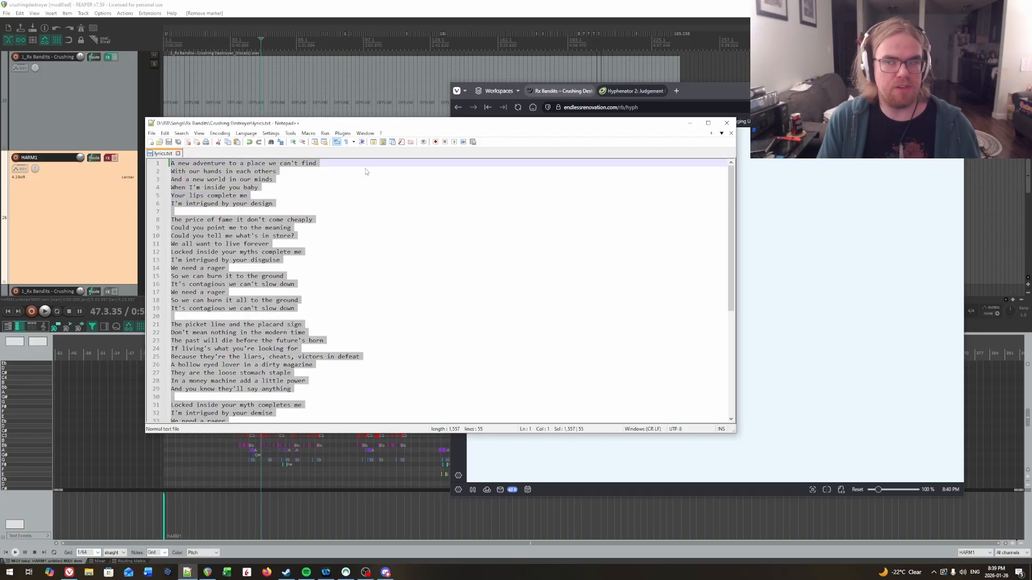
left_click(732, 87)
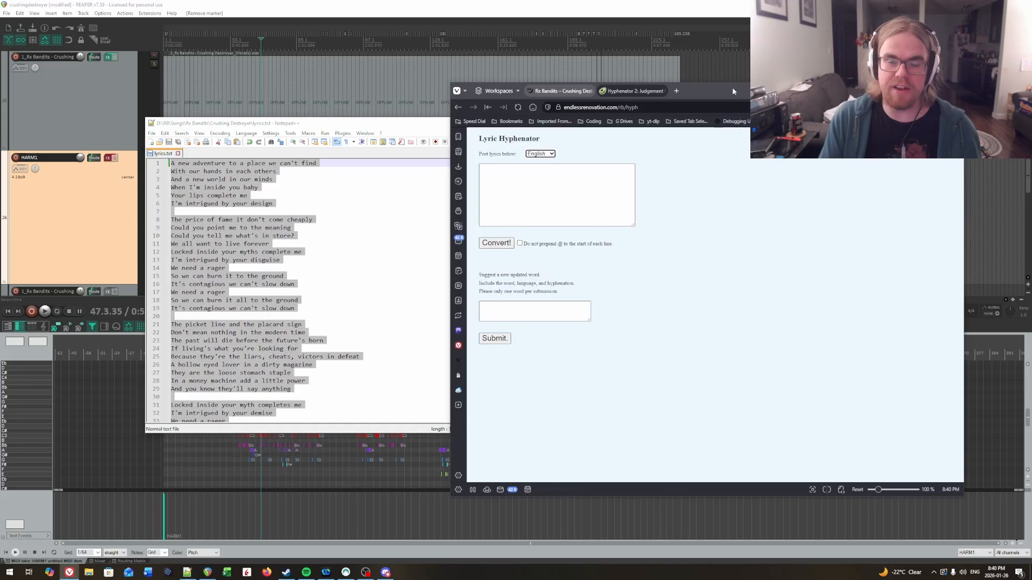
left_click(533, 197)
key("ctrl+v")
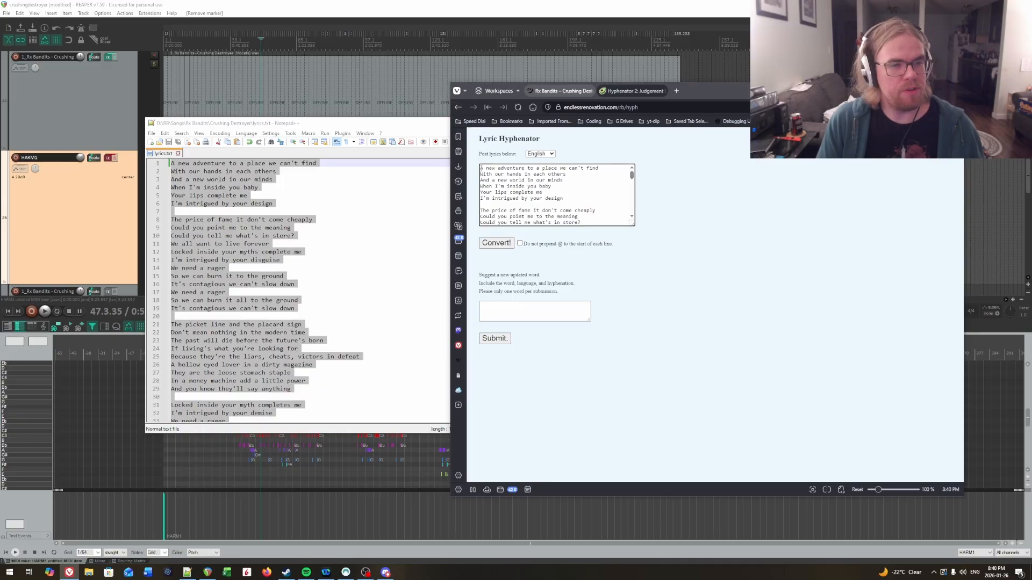
Convert the pasted lyrics to hyphenated syllables, keeping the @ prefix at the start of each line.
left_click(520, 244)
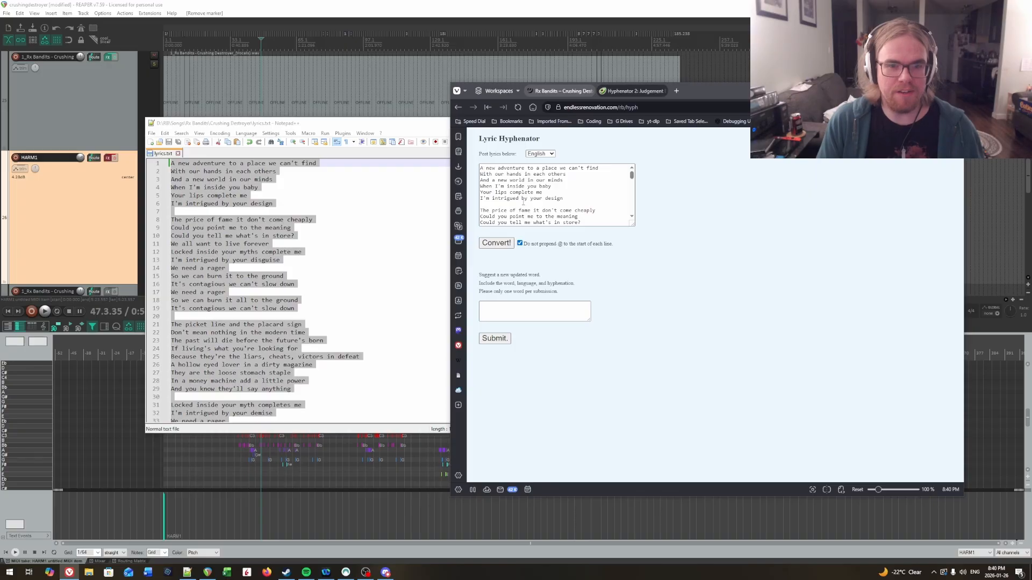
left_click(520, 244)
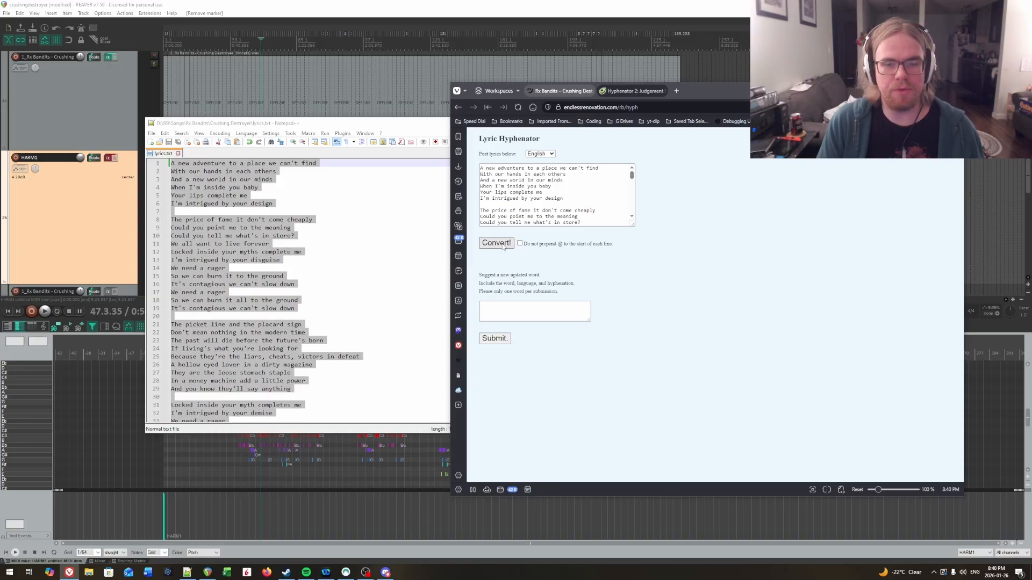
left_click(503, 245)
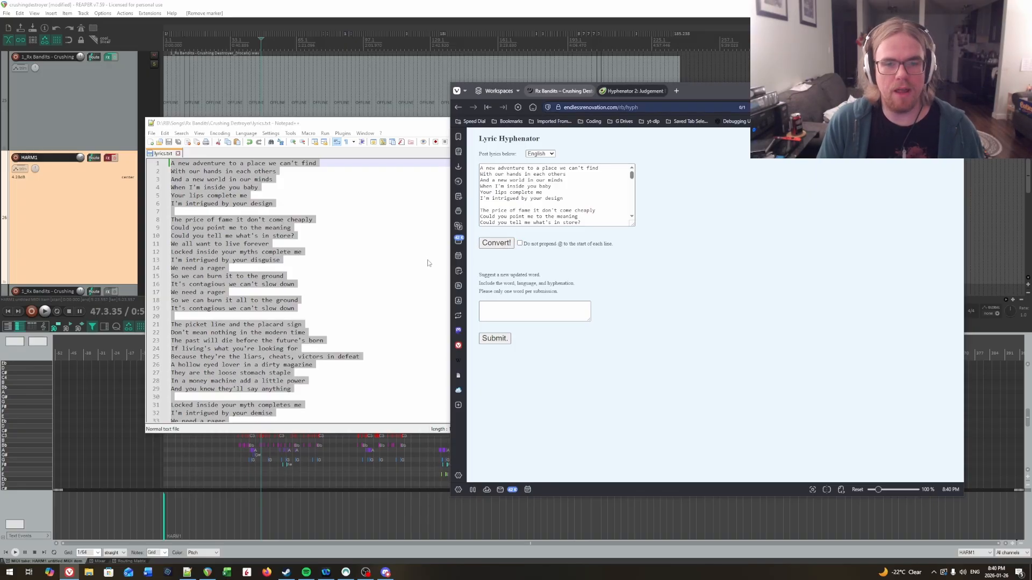
Copy all the hyphenated lyrics and paste them into a new Notepad++ document.
left_click(533, 187)
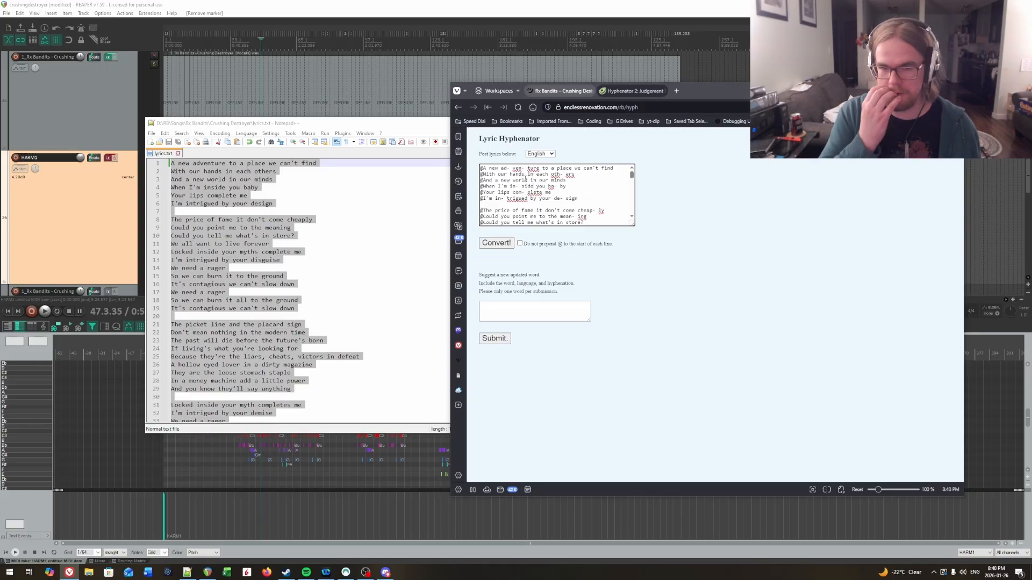
key("ctrl+a")
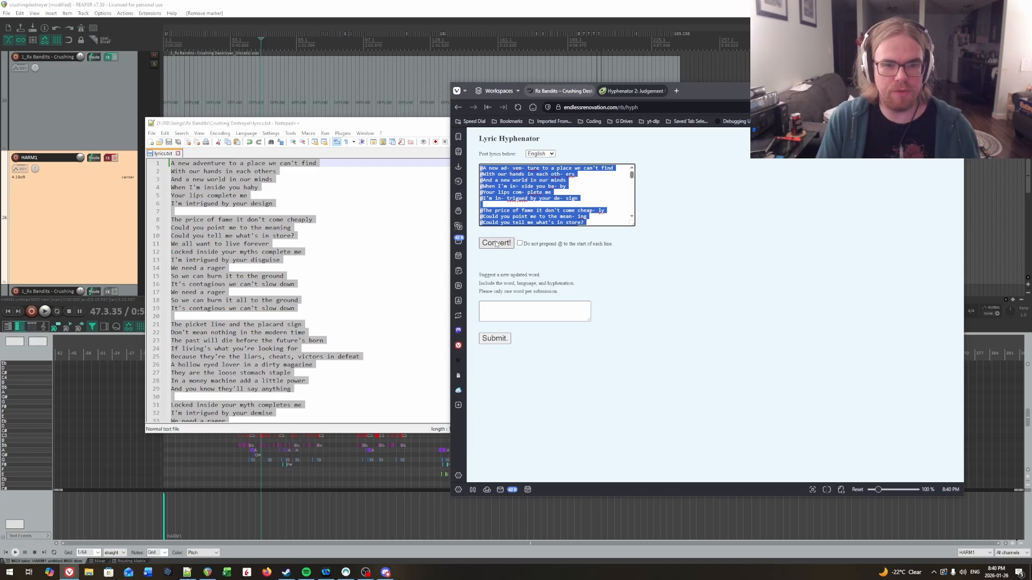
left_click(324, 207)
key("ctrl+n")
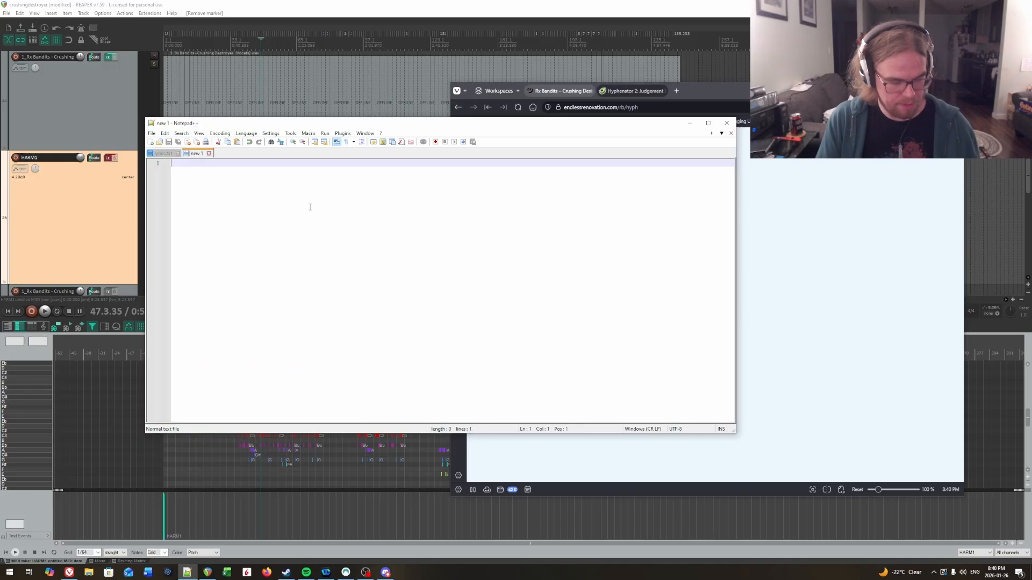
key("ctrl+v")
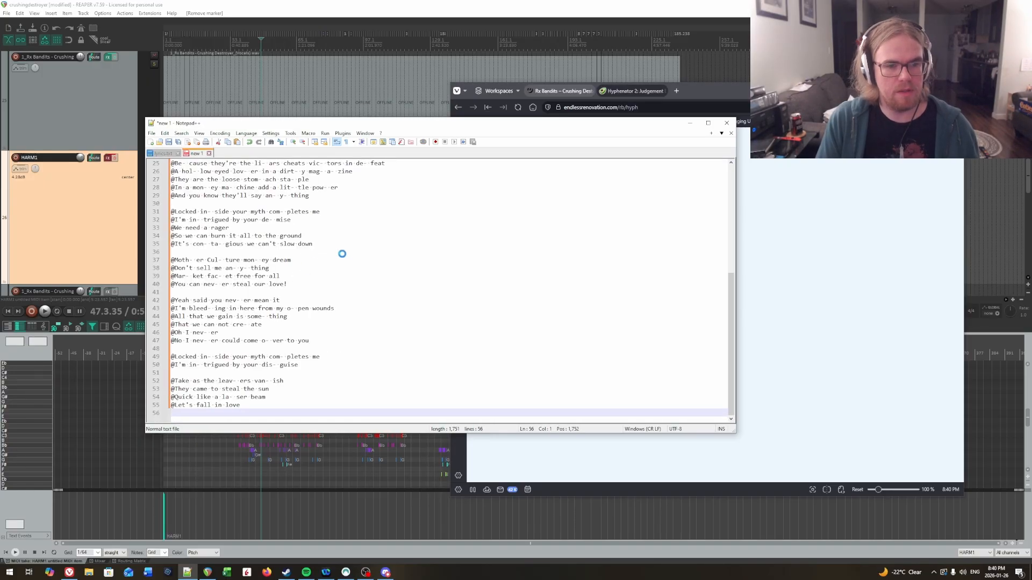
Save the hyphenated lyrics as lyrics2.txt in the Crushing Destroyer folder.
key("ctrl+s")
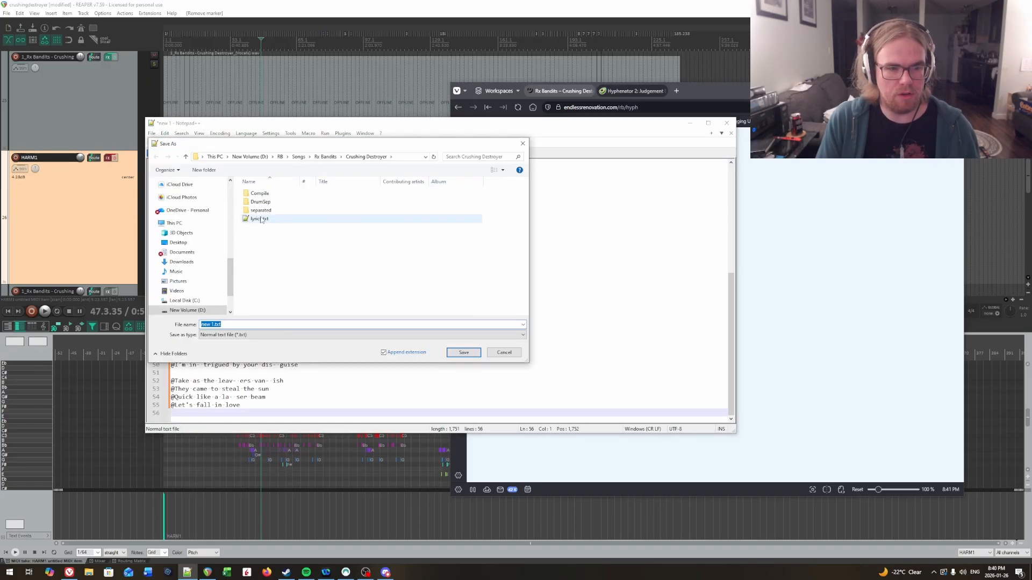
left_click(259, 219)
double_click(210, 324)
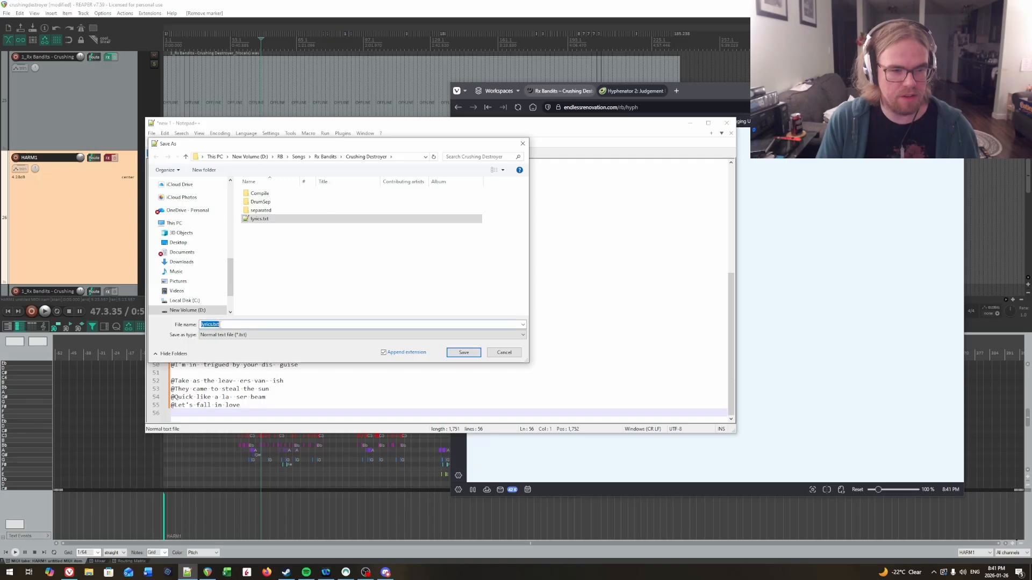
left_click(210, 324)
type("2")
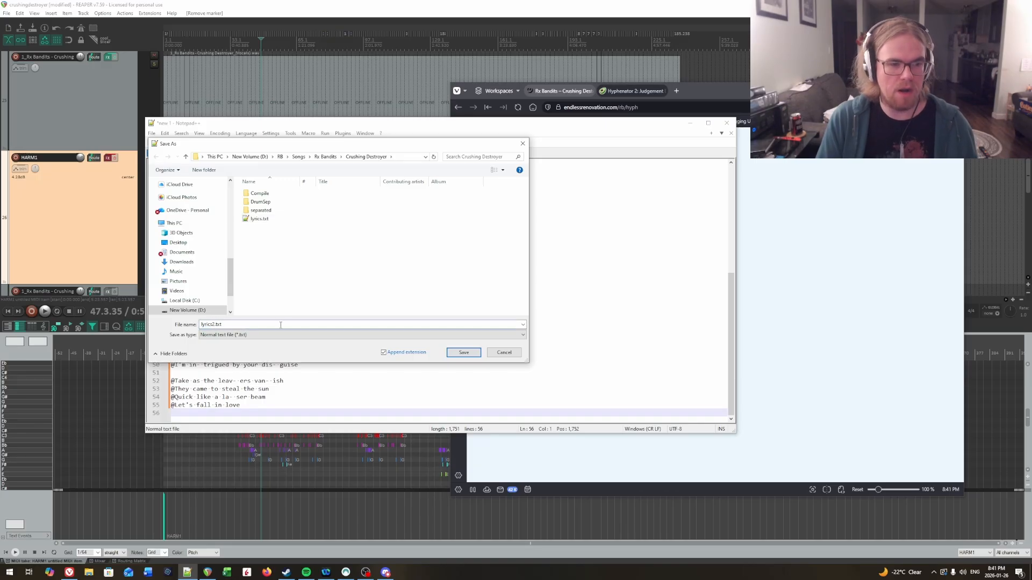
key("Return")
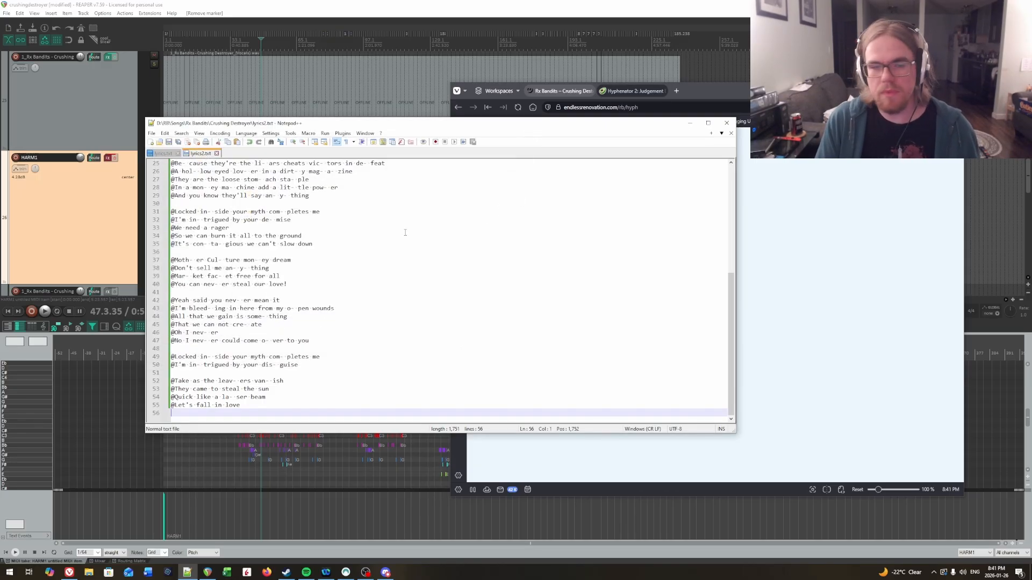
Return to REAPER and select all the notes of the HARM1 item in the MIDI editor.
left_click(379, 4)
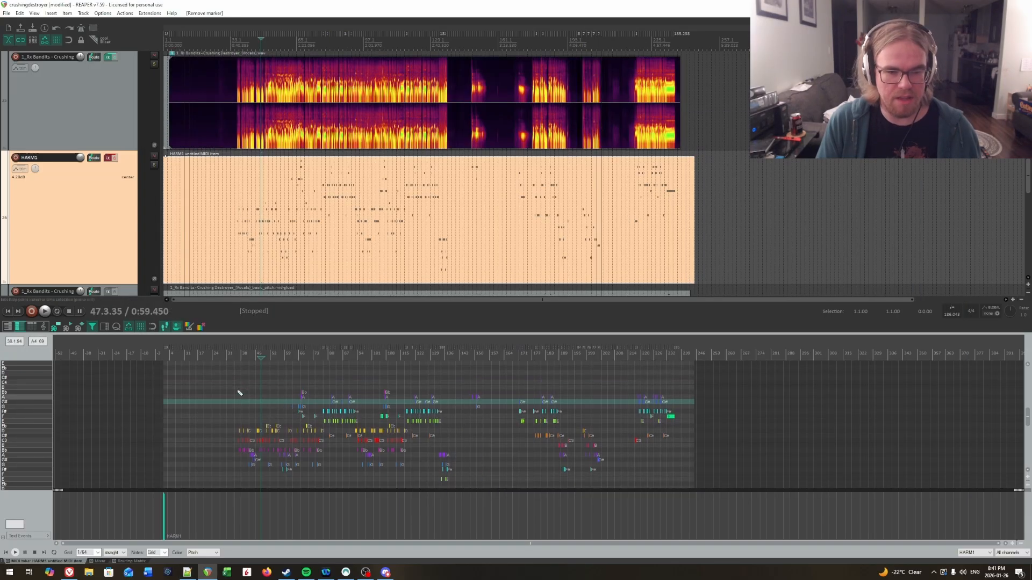
left_click_drag(198, 369, 701, 484)
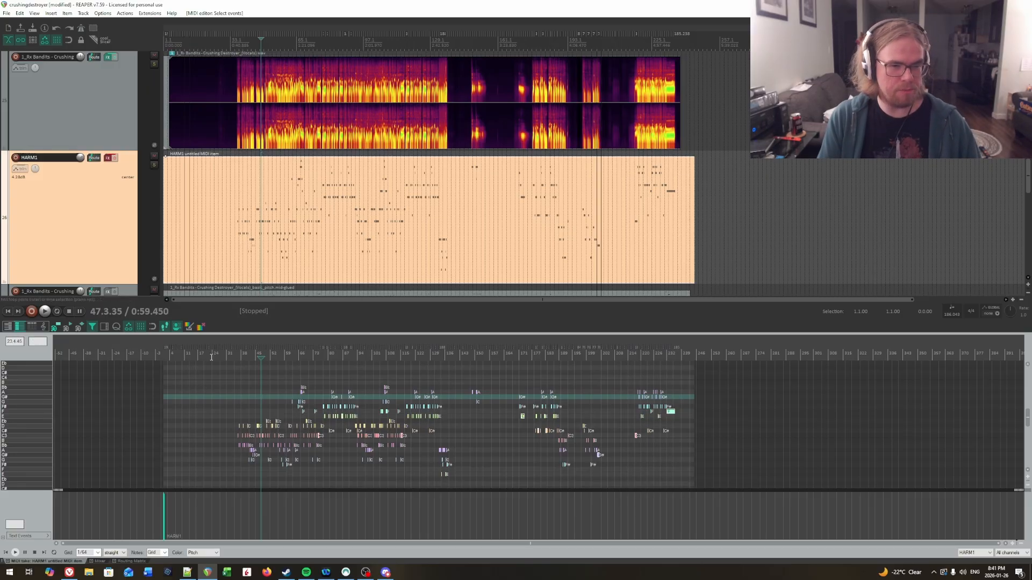
Undock the HARM1 MIDI editor into its own window and dismiss the dialog for adding a text event.
left_click(182, 329)
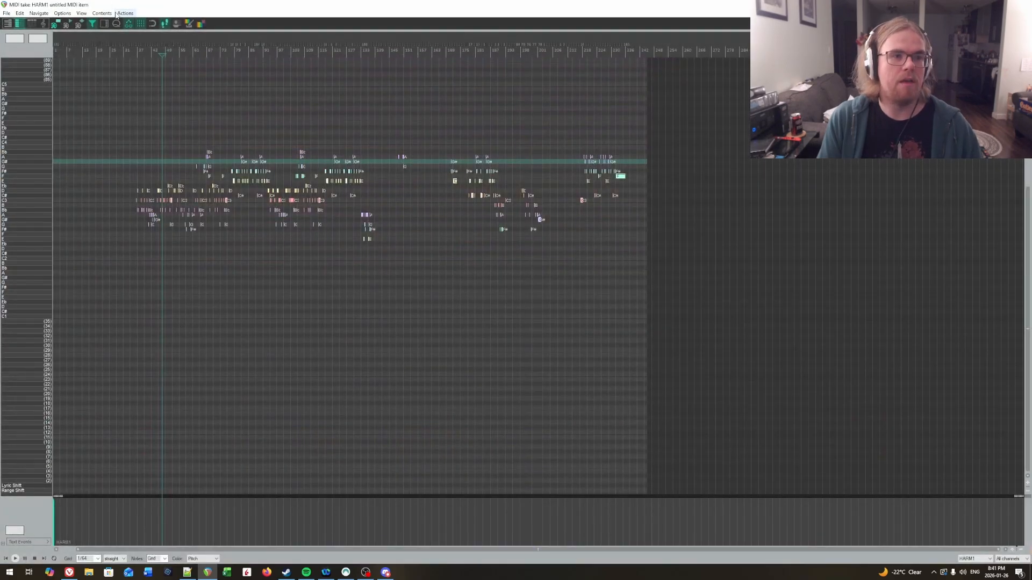
left_click(126, 13)
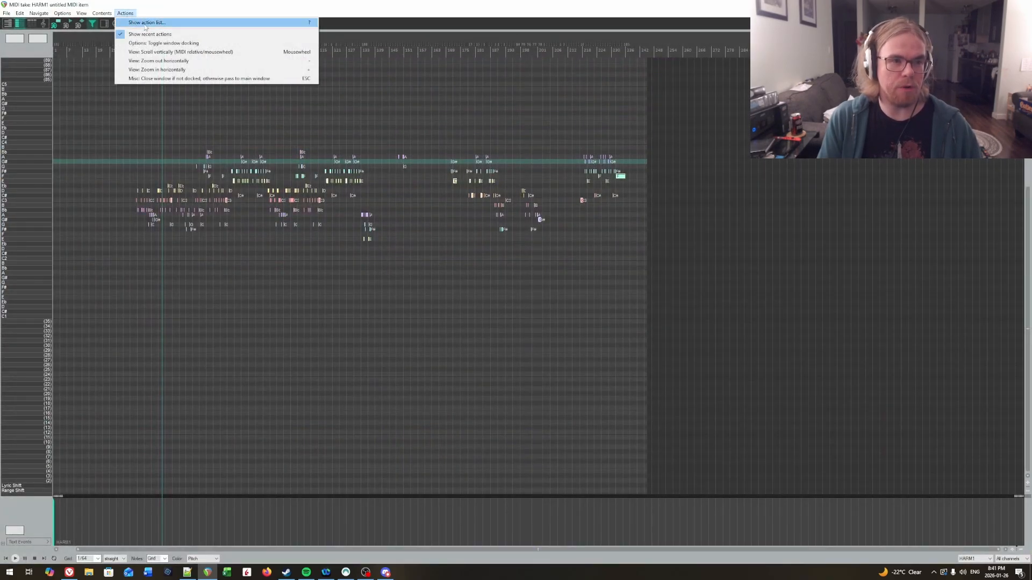
left_click(186, 92)
key("shift+F2")
left_click(405, 340)
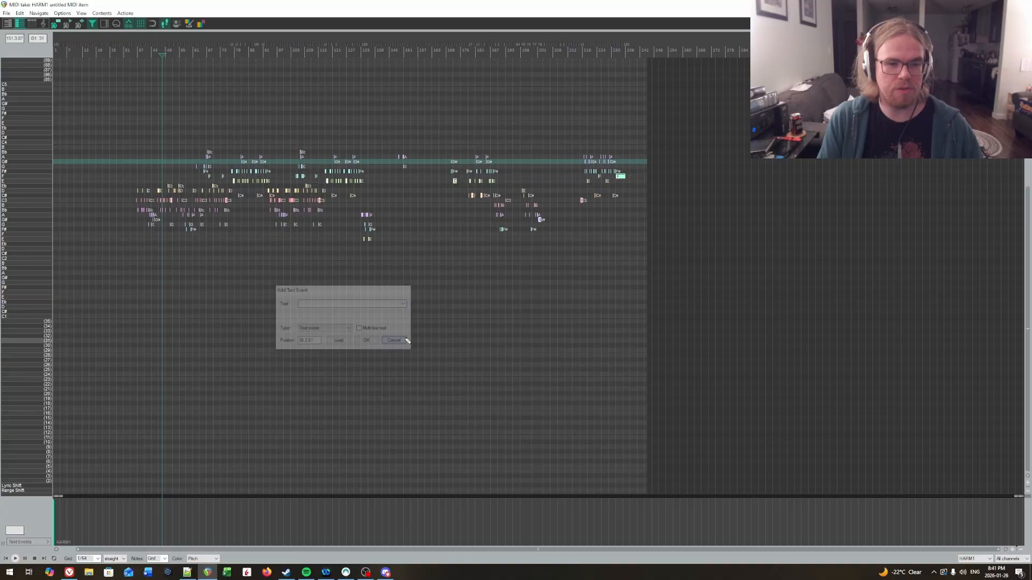
key("alt+l")
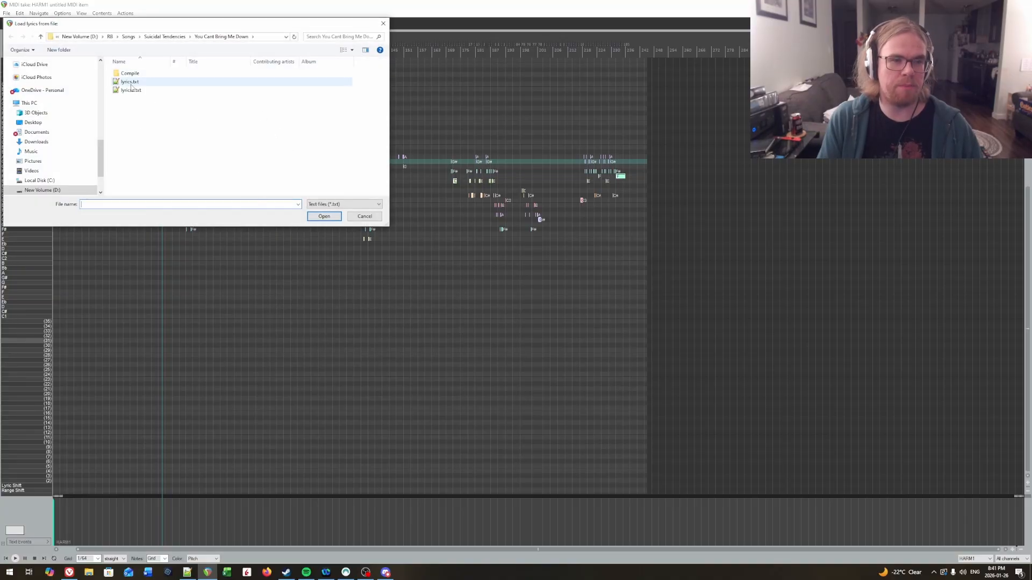
scroll(61, 138, "up", 5)
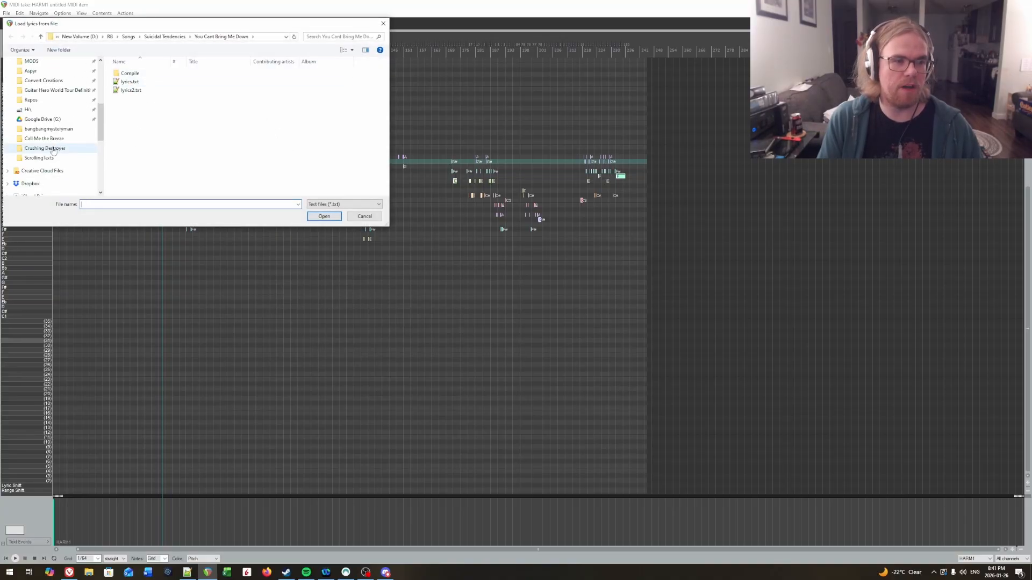
left_click(46, 149)
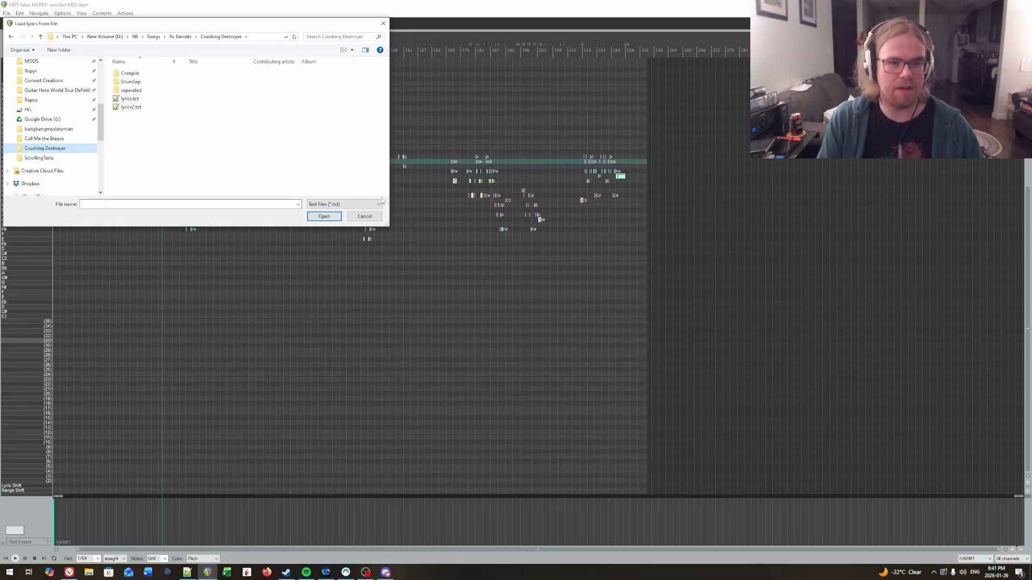
left_click(365, 217)
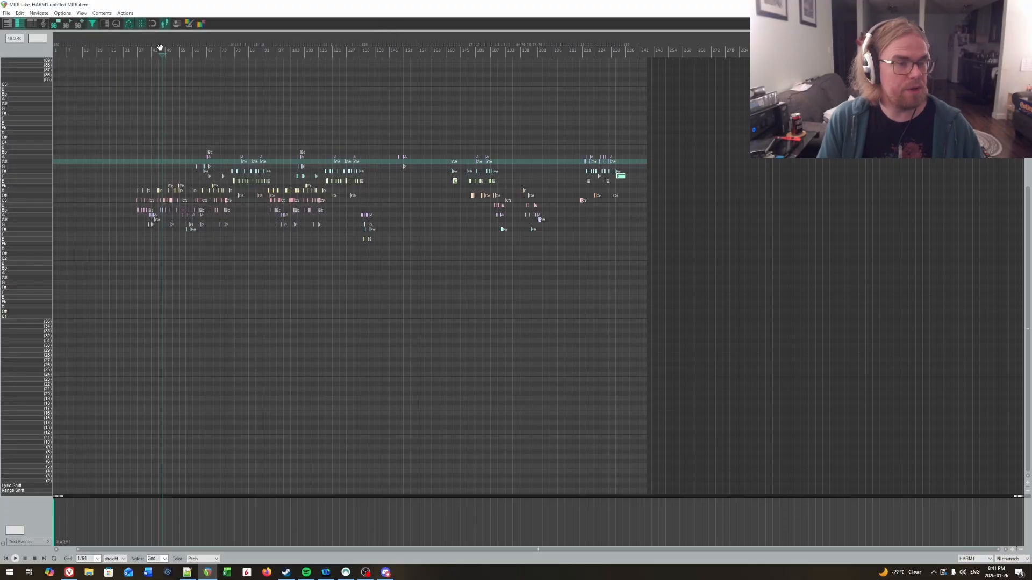
Look up the MIDI editor action assigned to Shift+L and select Import lyrics for selected notes from file.
left_click(126, 13)
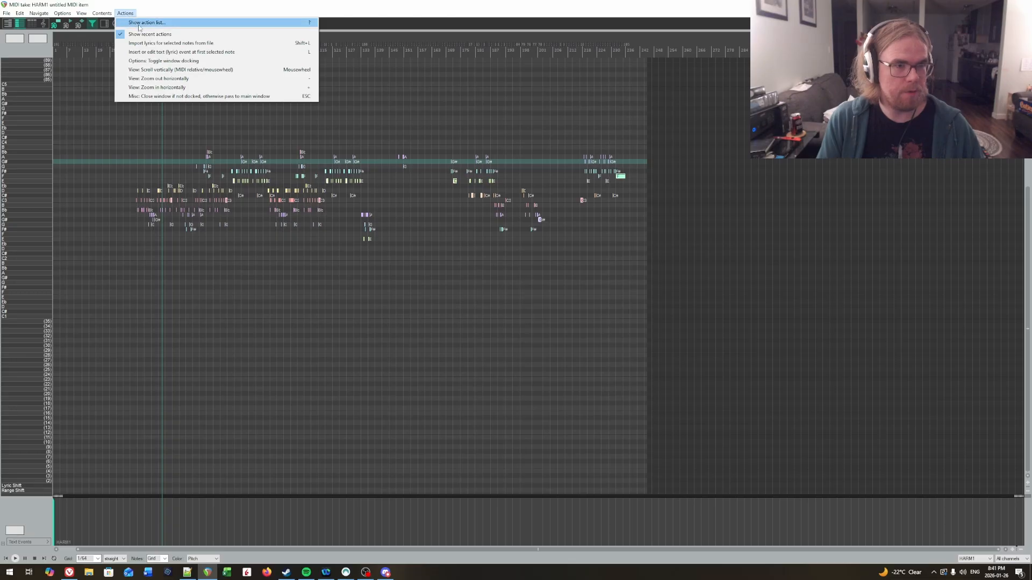
left_click(138, 24)
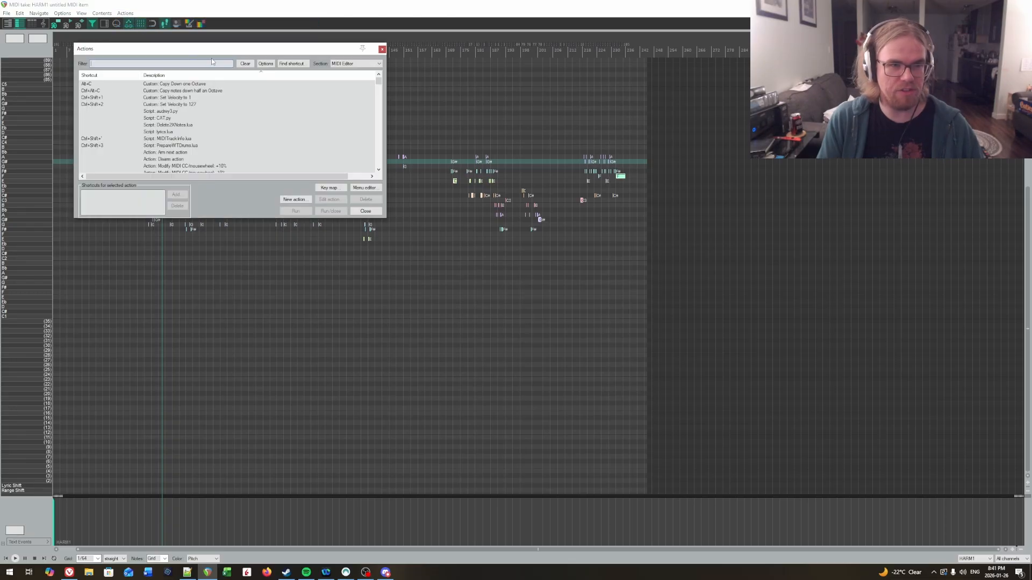
left_click(292, 64)
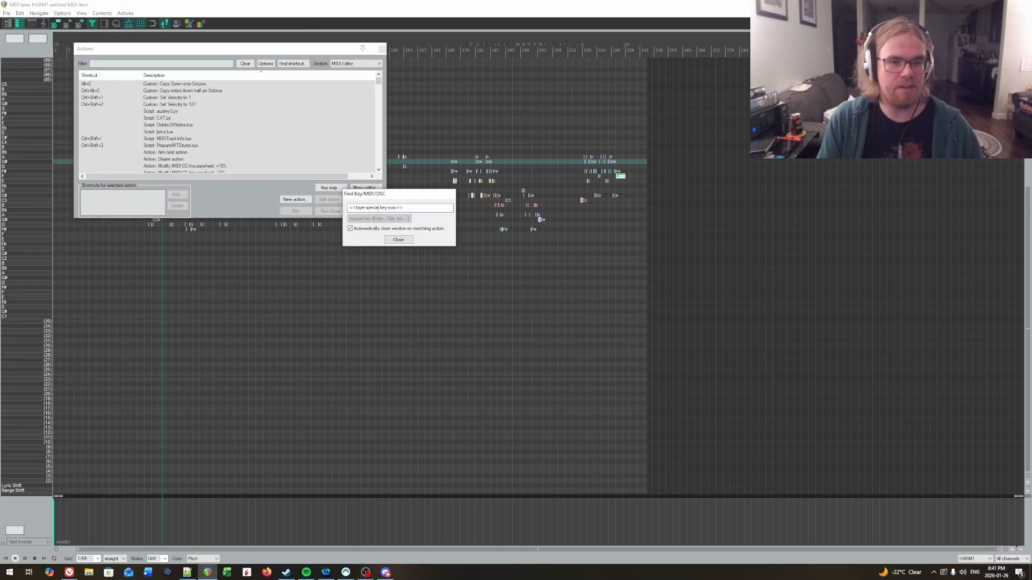
key("shift+l")
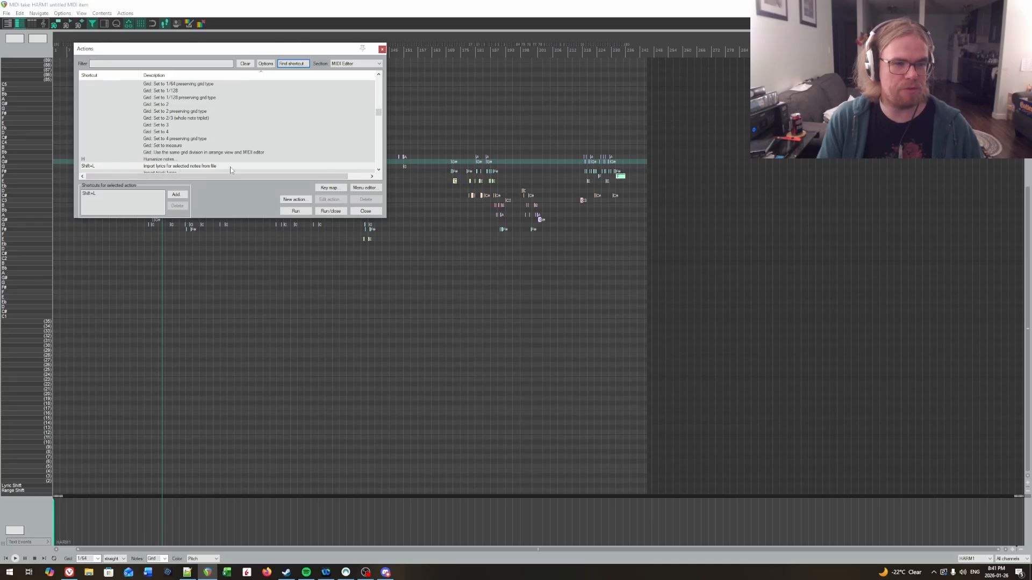
left_click(179, 167)
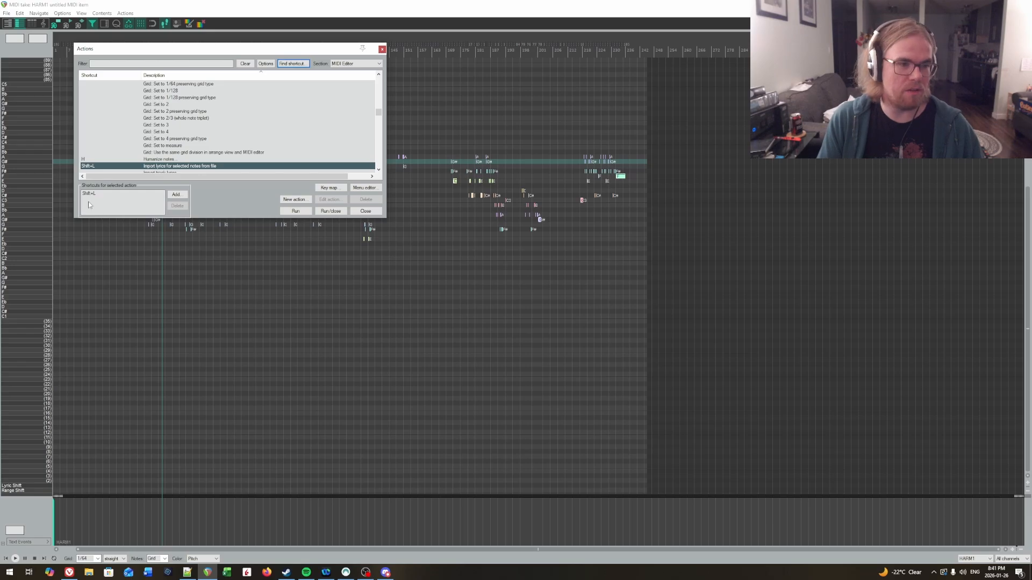
left_click(331, 211)
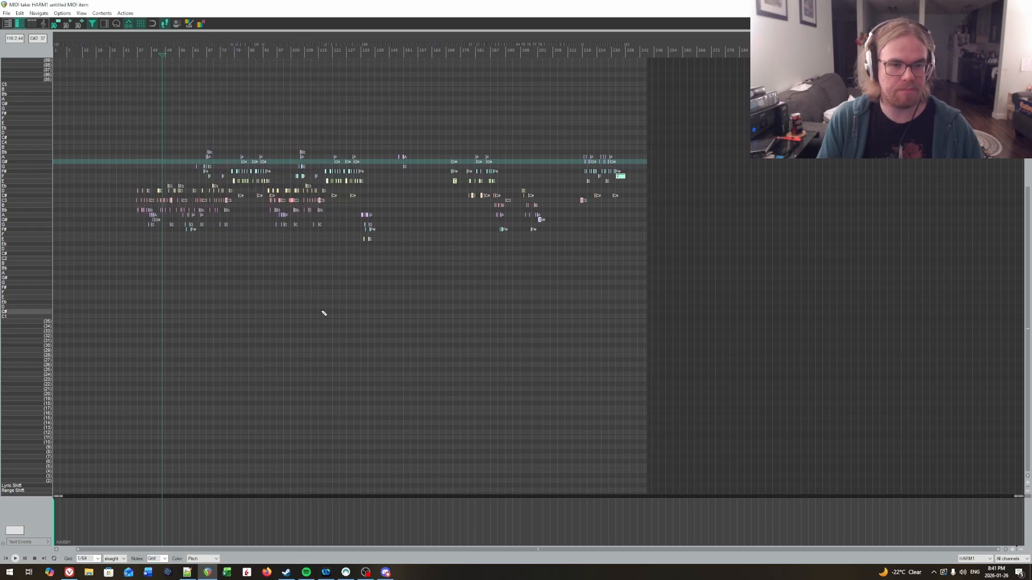
Import lyrics2.txt from the You Cant Bring Me Down folder onto the selected HARM1 notes and inspect the lyric events.
scroll(320, 308, "up", 4)
left_click_drag(626, 177, 92, 317)
key("ctrl+l")
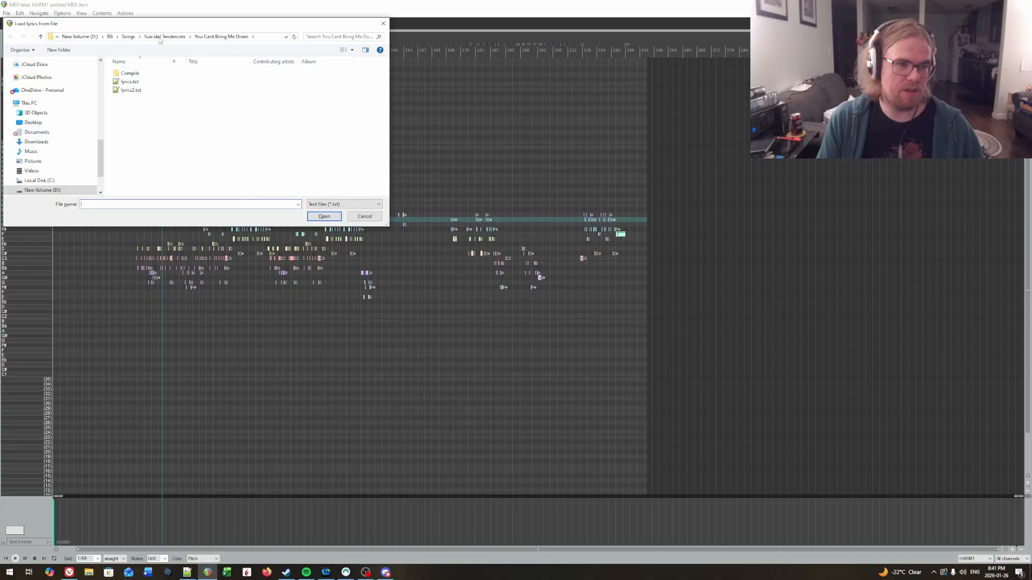
left_click_drag(166, 28, 578, 107)
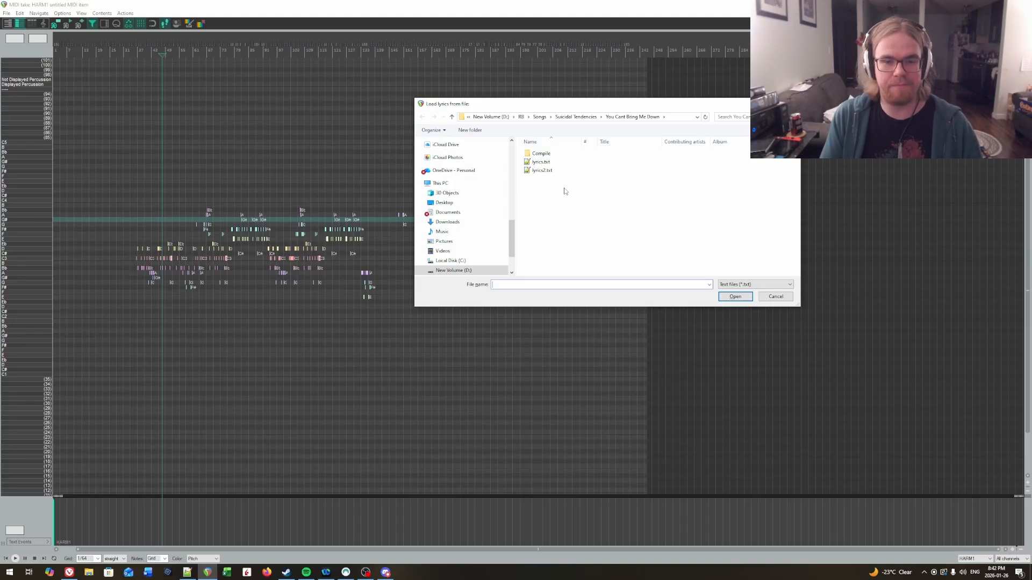
left_click(548, 170)
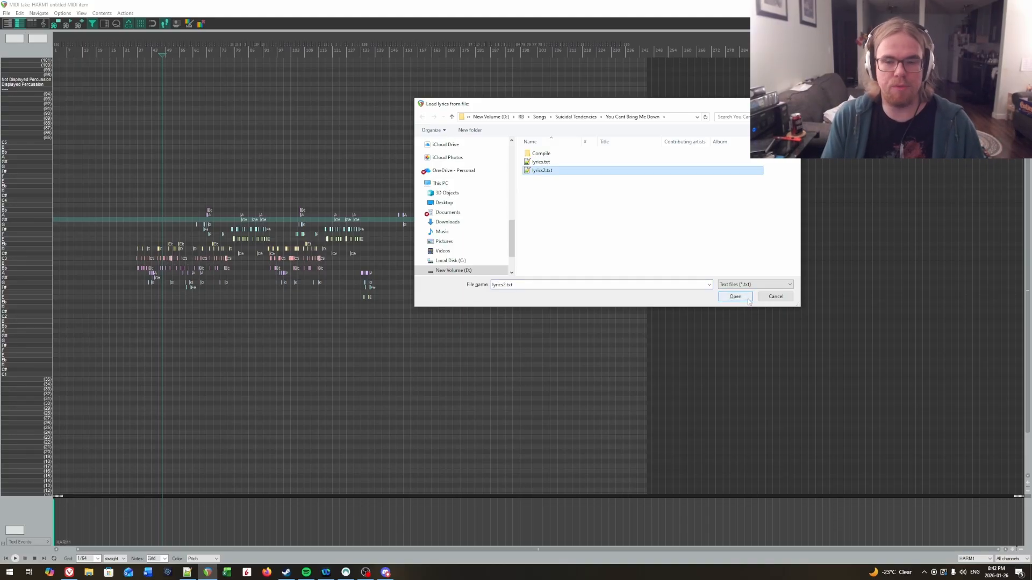
left_click(748, 299)
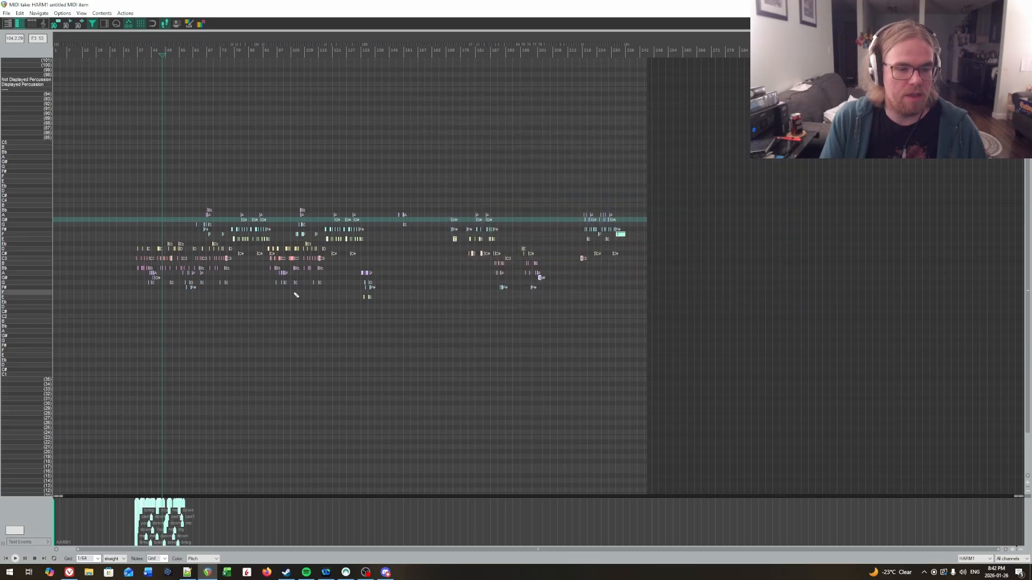
scroll(221, 339, "up", 8)
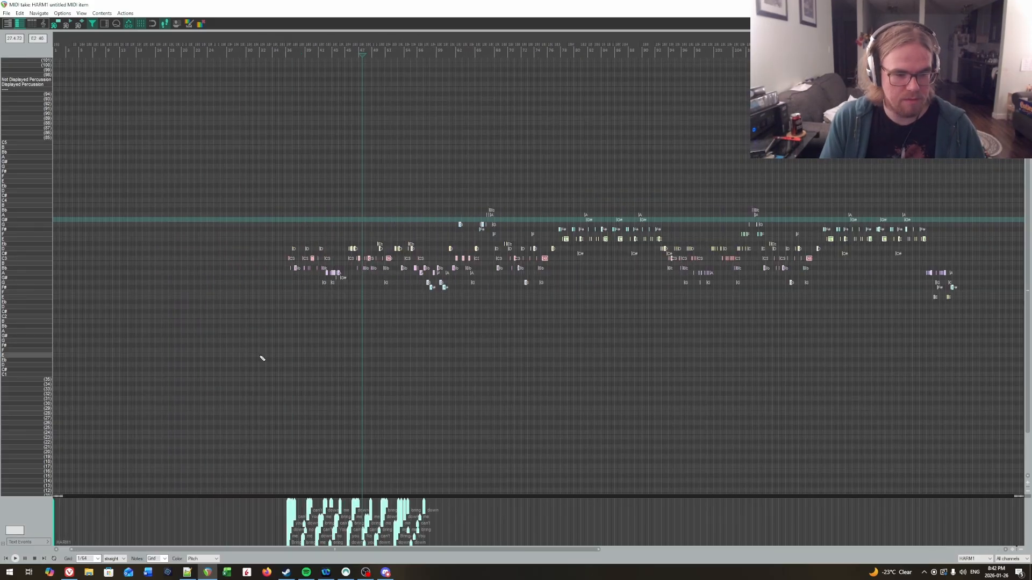
scroll(302, 357, "down", 10)
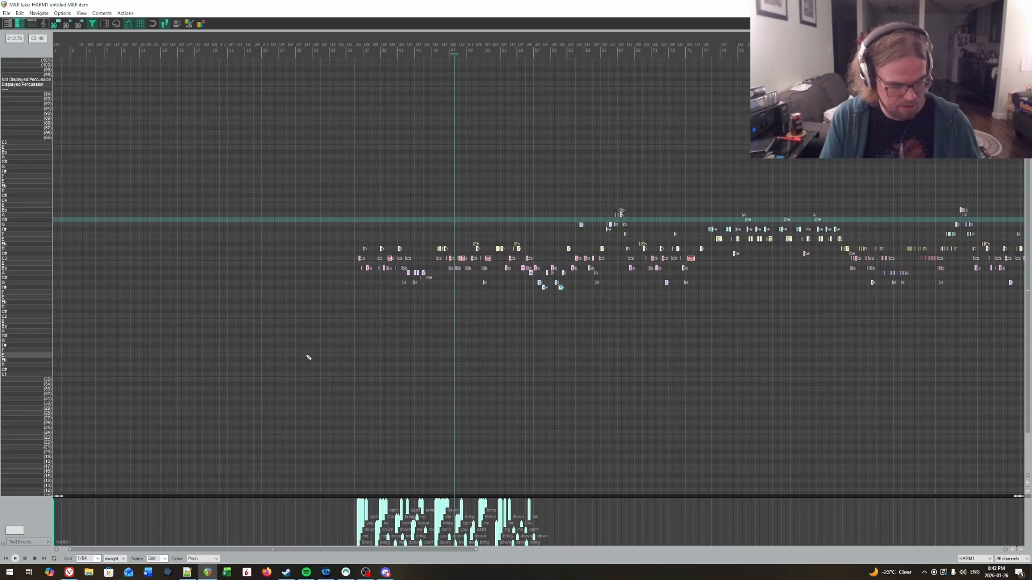
Undo that import and load lyrics2.txt from the Crushing Destroyer folder onto the selected notes instead.
key("ctrl+l")
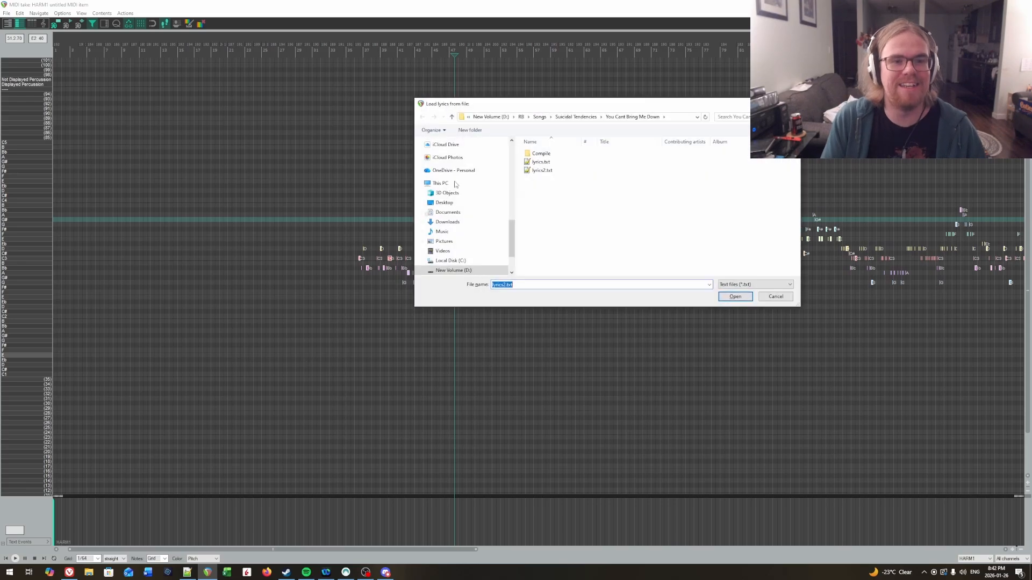
scroll(460, 199, "up", 1)
left_click(465, 181)
double_click(544, 189)
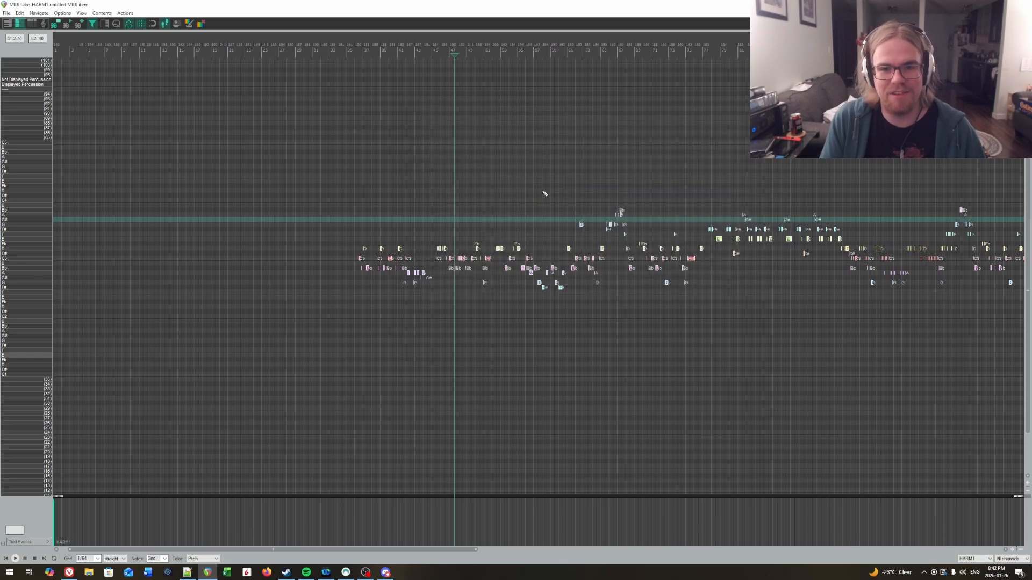
scroll(540, 365, "down", 4)
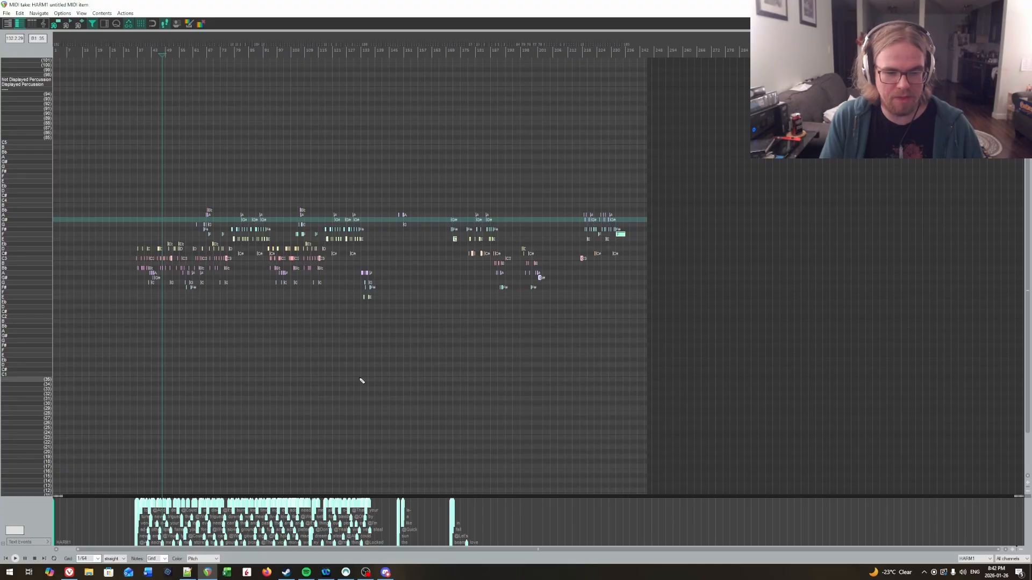
Place the edit cursor at the first vocal notes in measure 36 and check their lyric events.
scroll(357, 373, "up", 6)
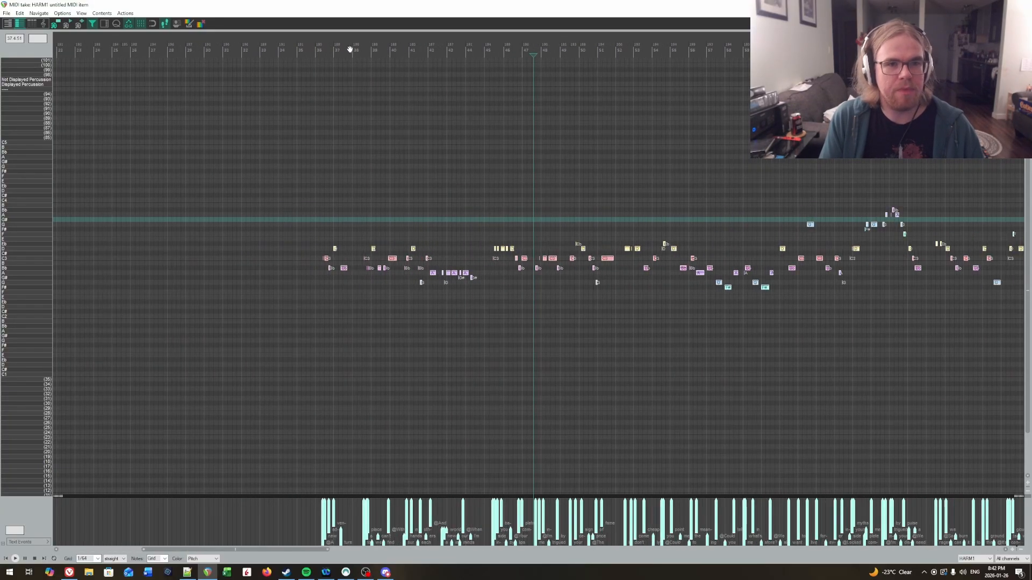
scroll(347, 49, "up", 2)
left_click(192, 49)
scroll(251, 73, "up", 4)
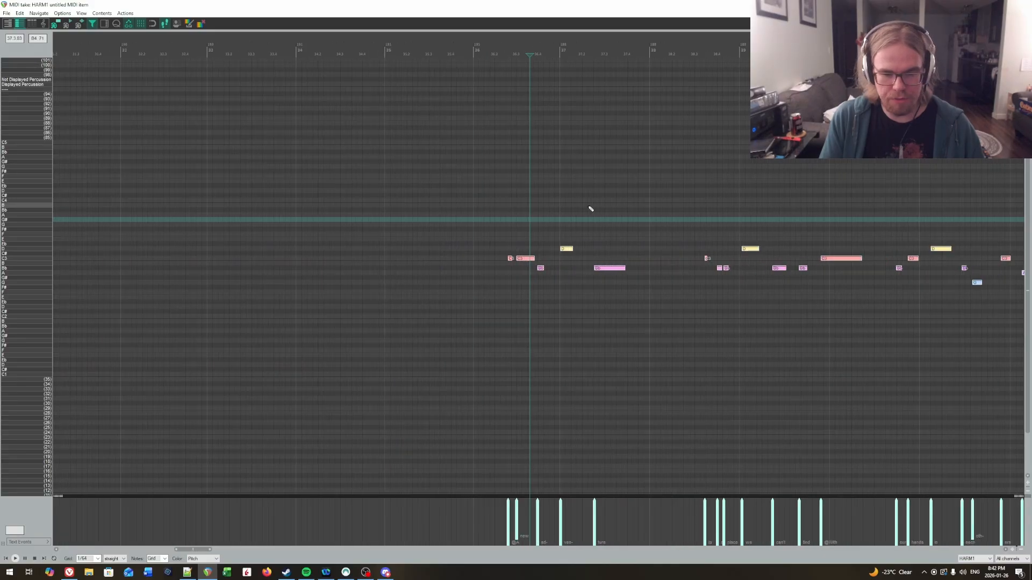
scroll(573, 214, "down", 2)
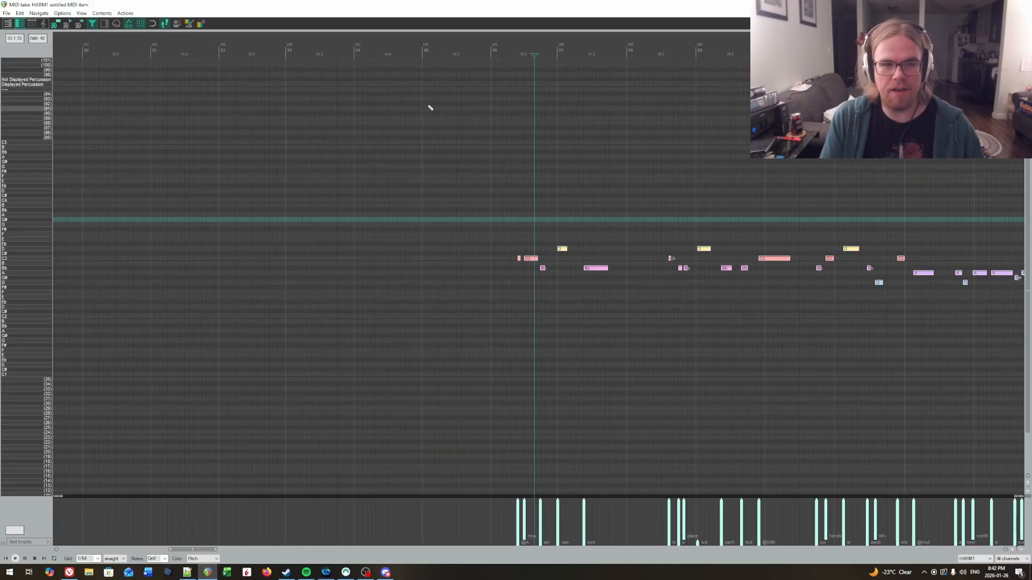
Dock the MIDI editor below the arrangement and solo the vocals audio track directly above HARM1.
left_click(185, 25)
scroll(291, 198, "up", 2)
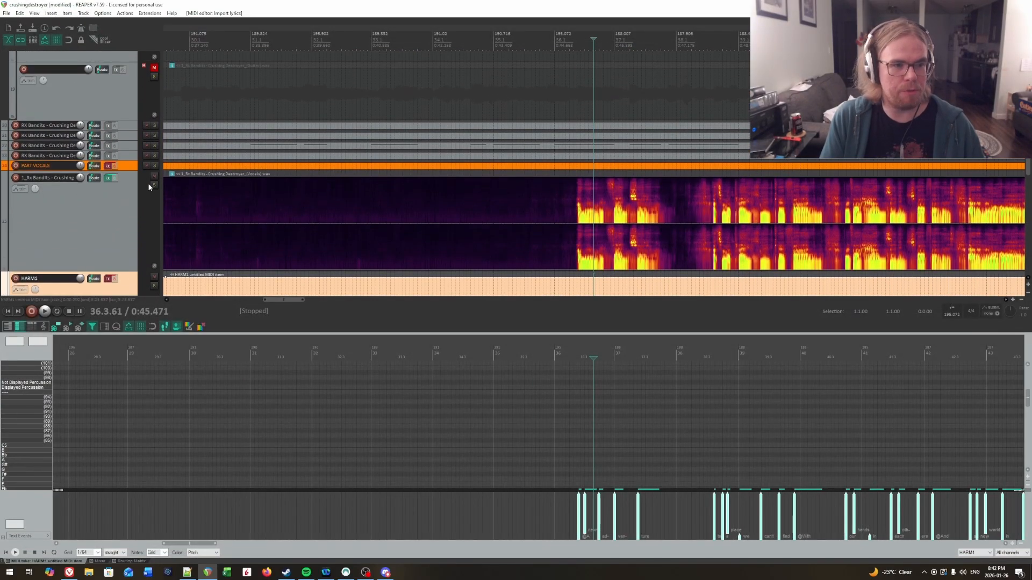
scroll(124, 204, "down", 3)
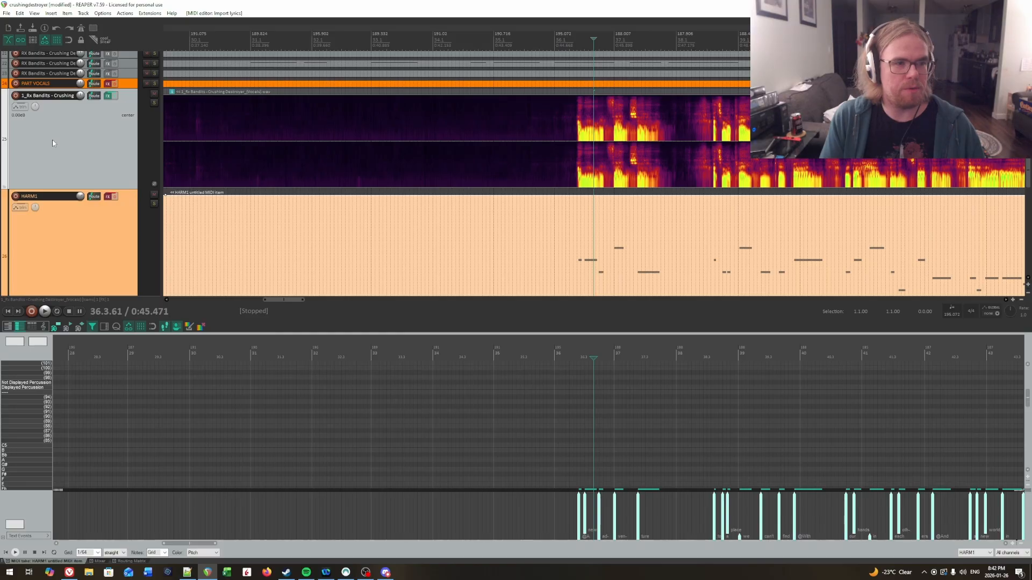
left_click(155, 102)
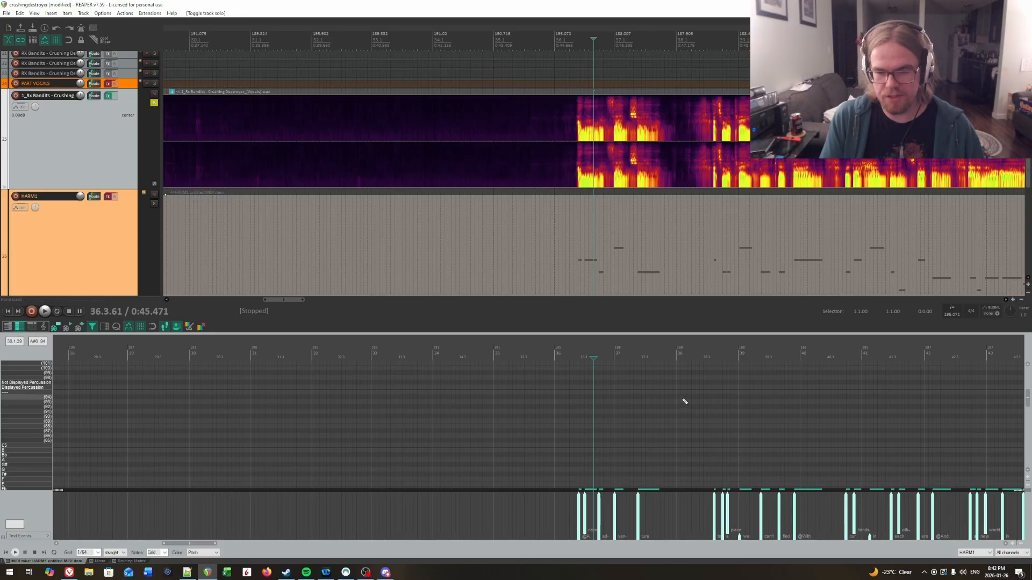
scroll(685, 401, "down", 6)
left_click_drag(683, 399, 330, 365)
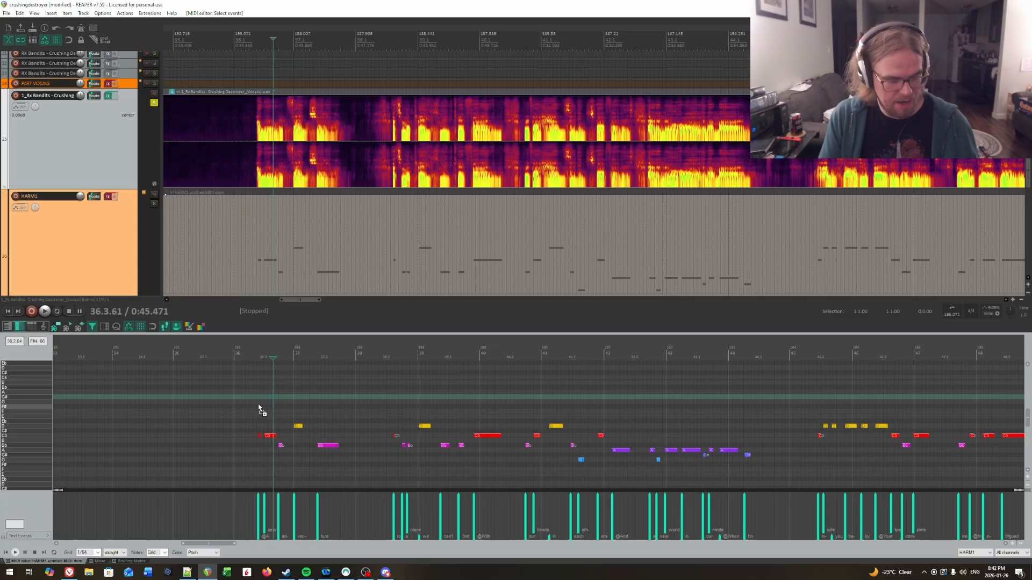
Undo the note selection change, the track solo and the lyrics import.
key("ctrl+z")
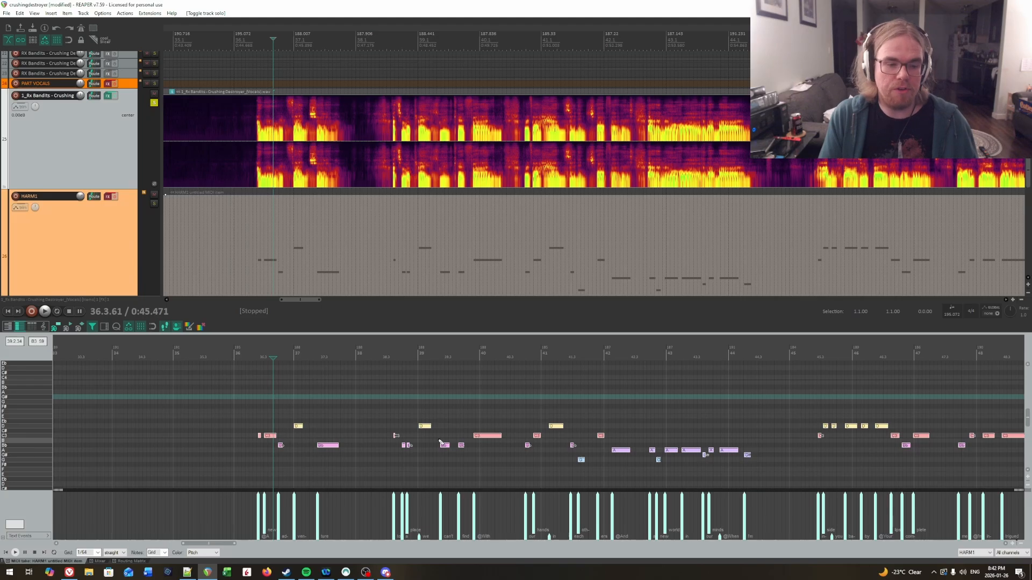
key("ctrl+z")
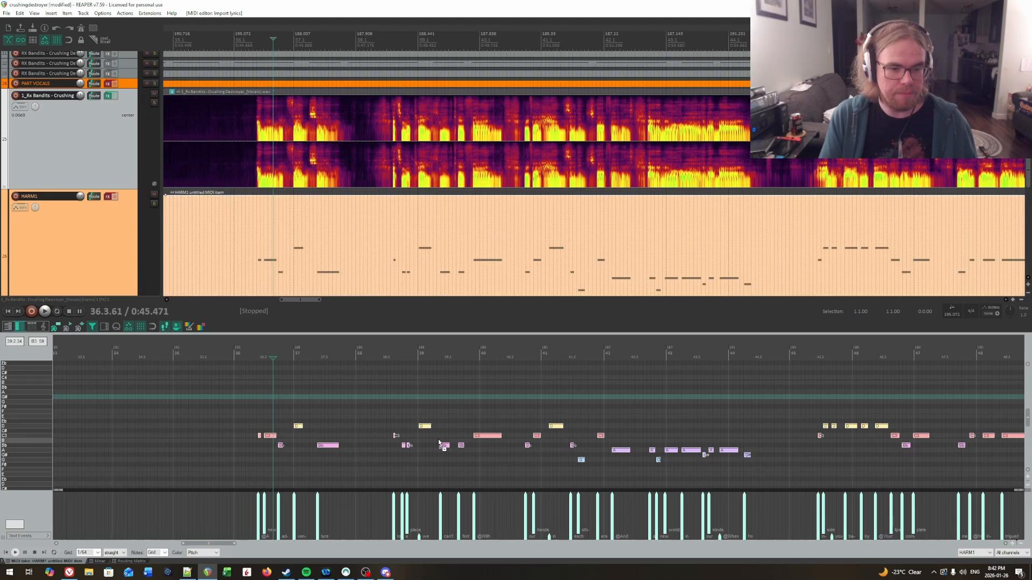
key("ctrl+z")
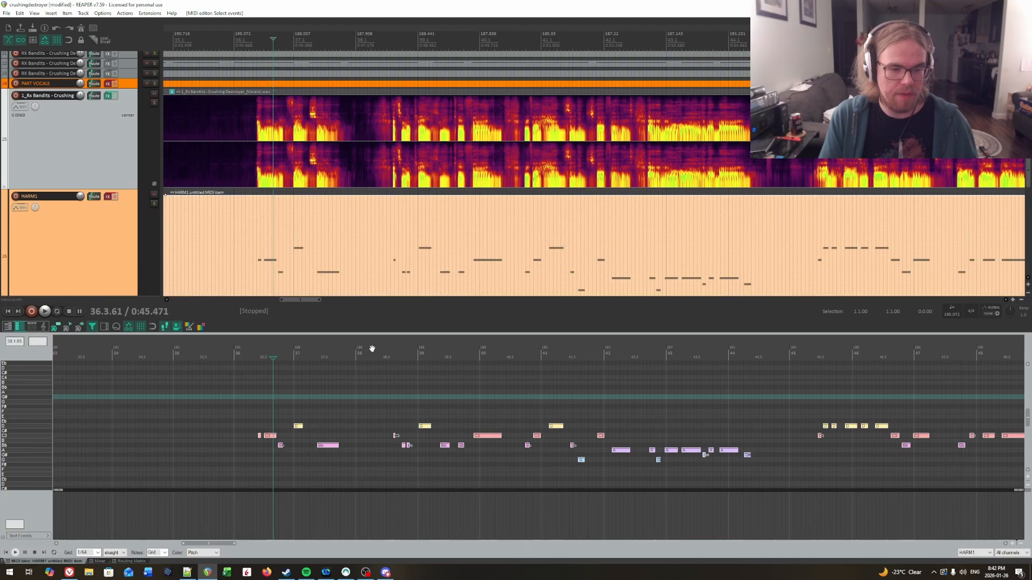
Solo the vocals audio track again and select all the HARM1 notes in the MIDI editor.
left_click(157, 104)
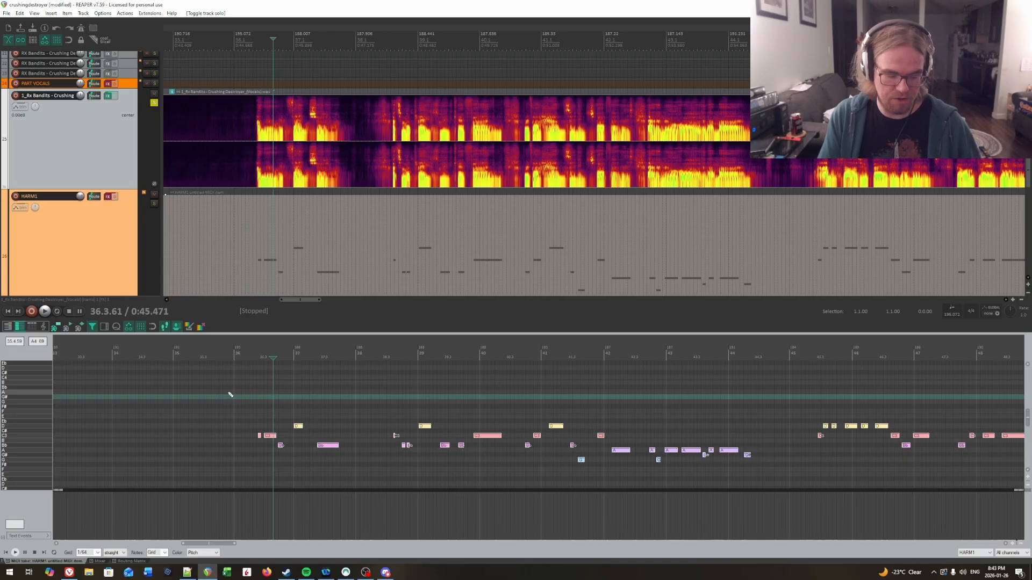
key("shift+l")
left_click(89, 64)
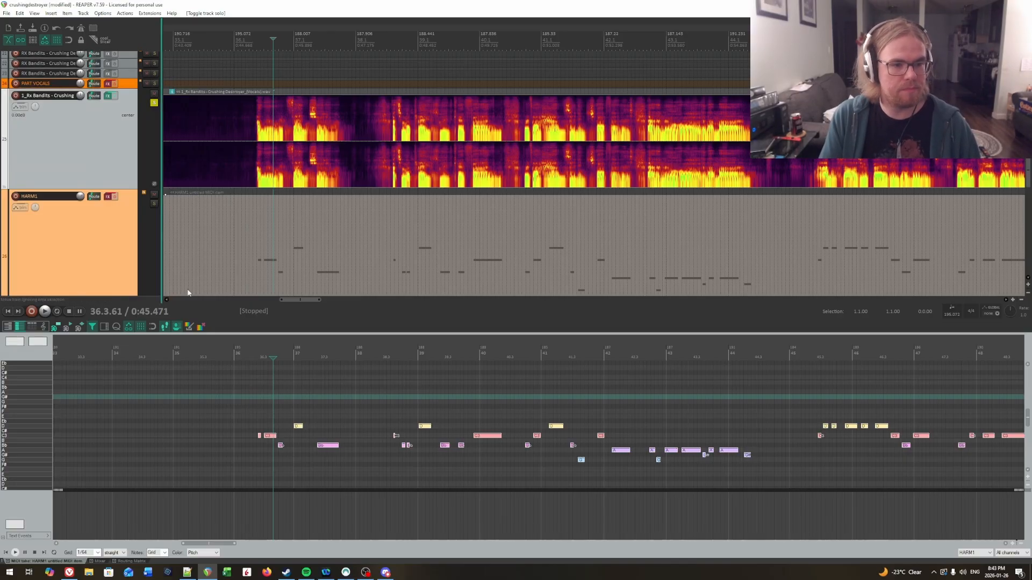
left_click_drag(191, 366, 392, 383)
key("ctrl+a")
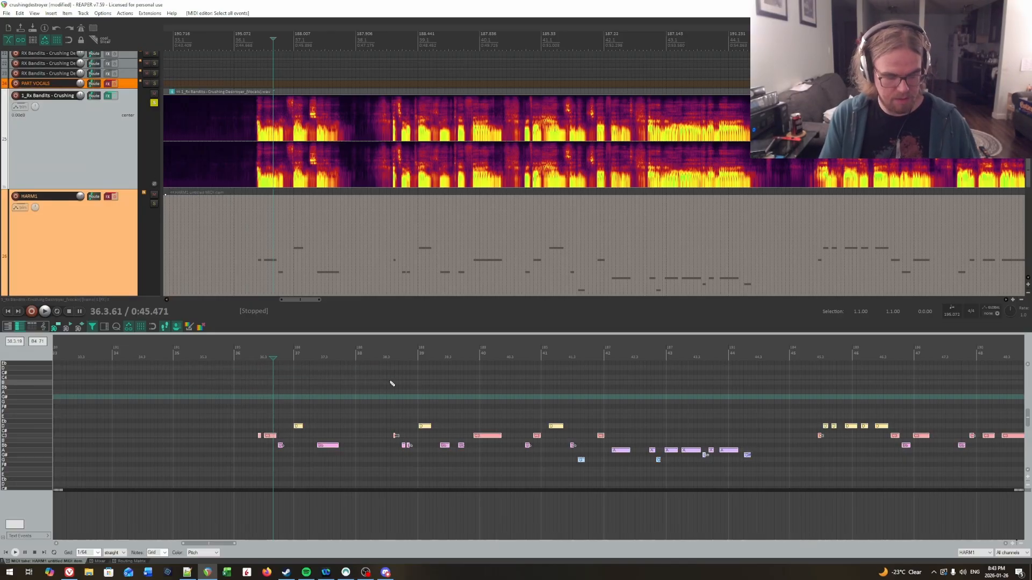
Import the lyrics from lyrics2.txt onto the selected HARM1 notes and place the edit cursor just before measure 36.
key("ctrl+l")
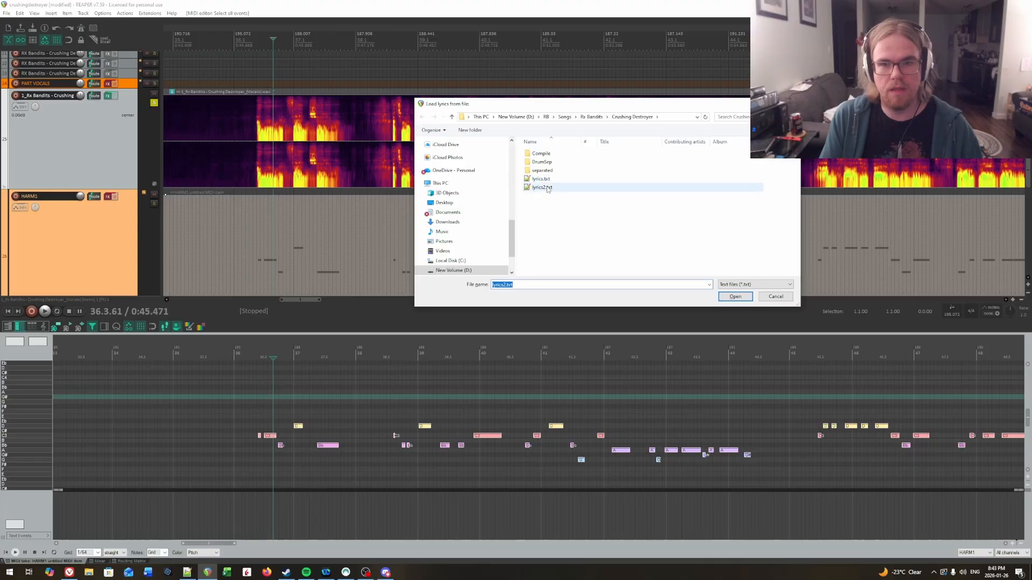
double_click(554, 187)
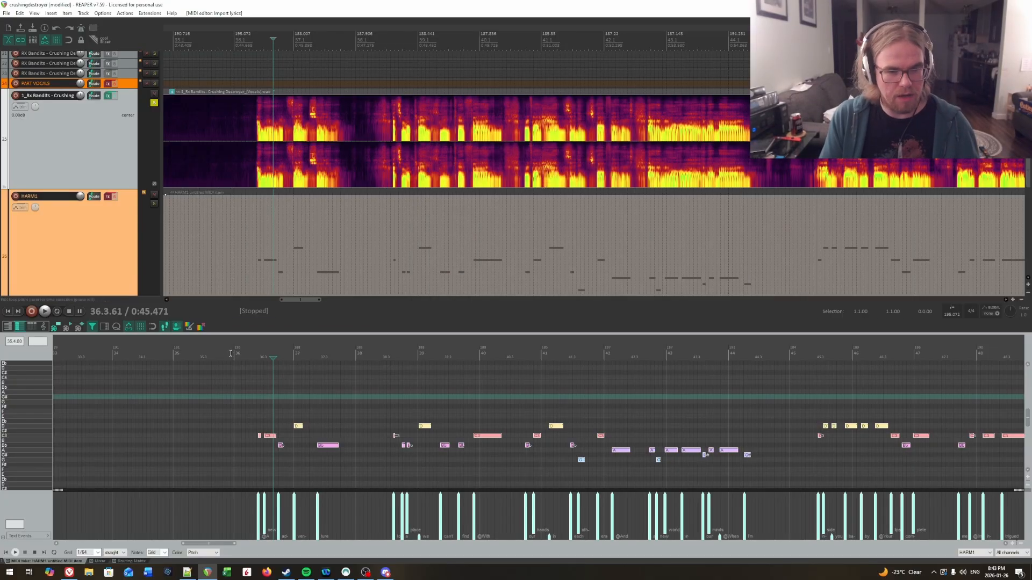
left_click(230, 353)
scroll(500, 385, "up", 3)
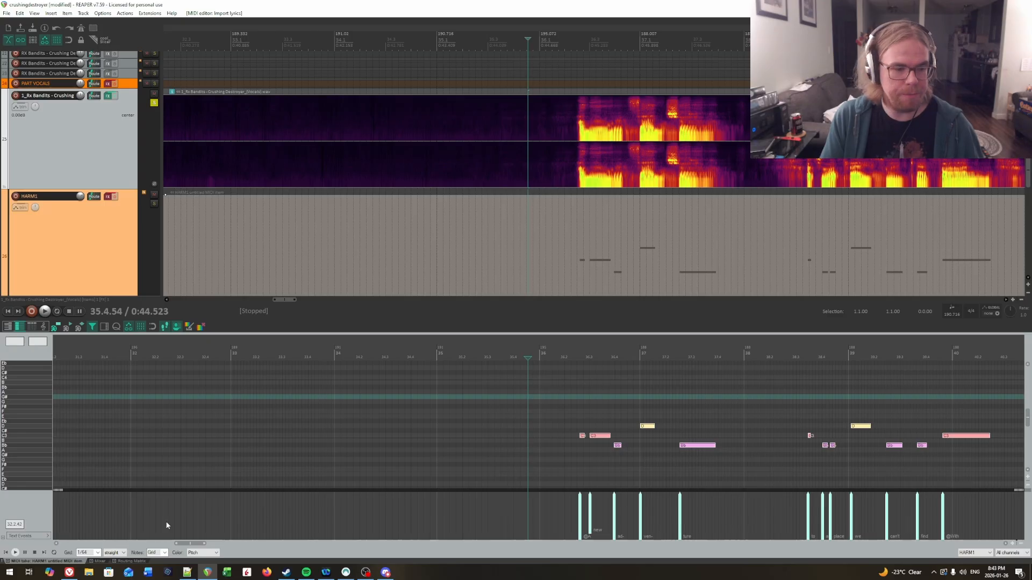
Show the Text Events lane and play the vocals from just before measure 36 into measure 39 to check the lyrics.
left_click(37, 536)
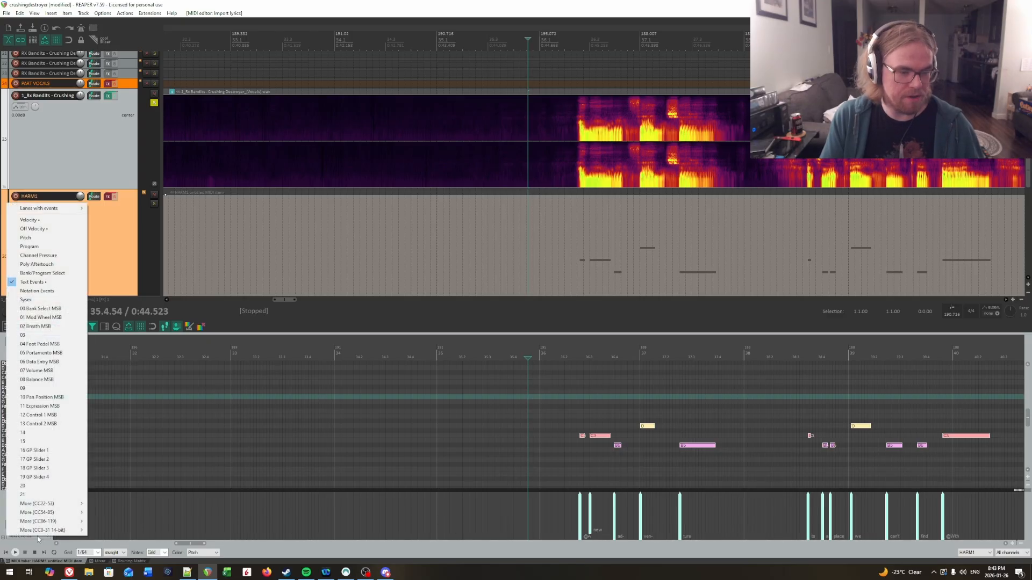
left_click(41, 284)
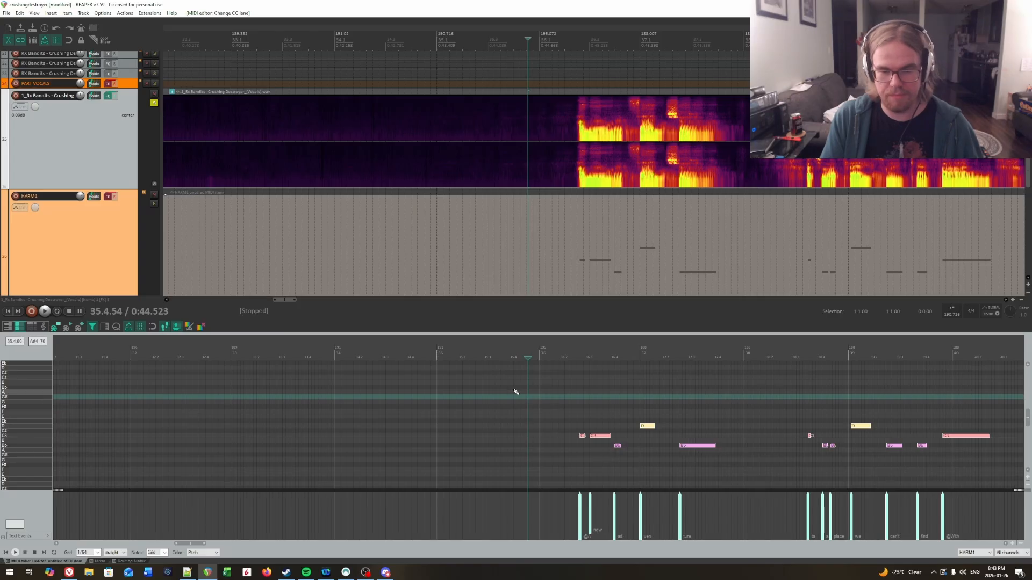
key("space")
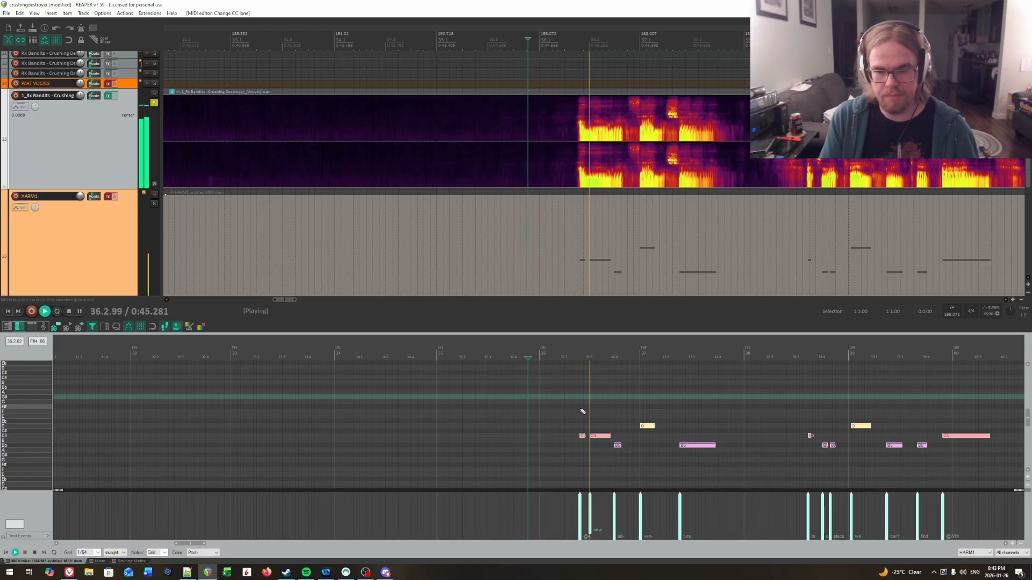
left_click_drag(801, 402, 461, 393)
key("ctrl+space")
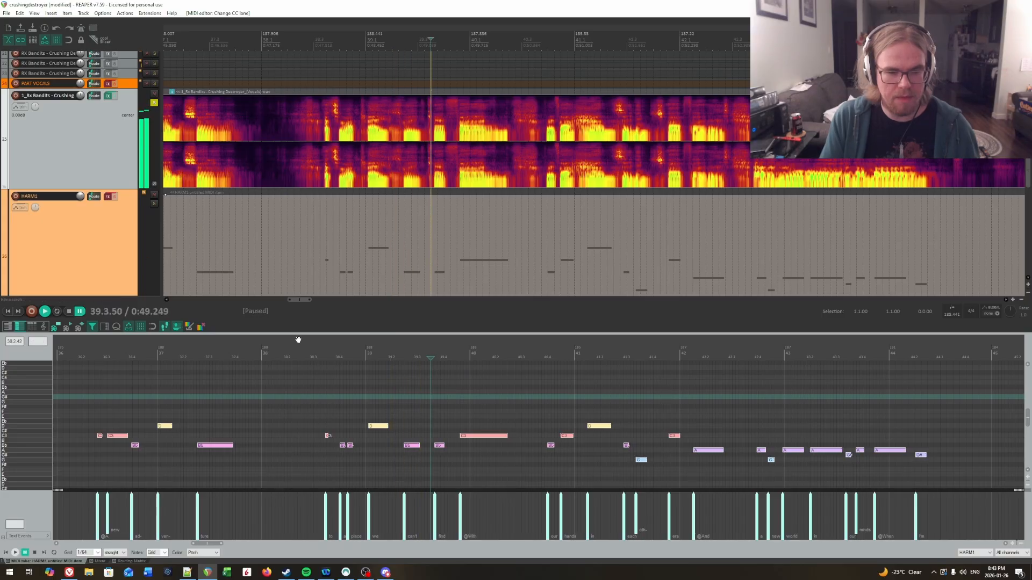
Replay the vocals from measure 38 to compare the lyric events with the notes, and save the project.
left_click(291, 355)
key("space")
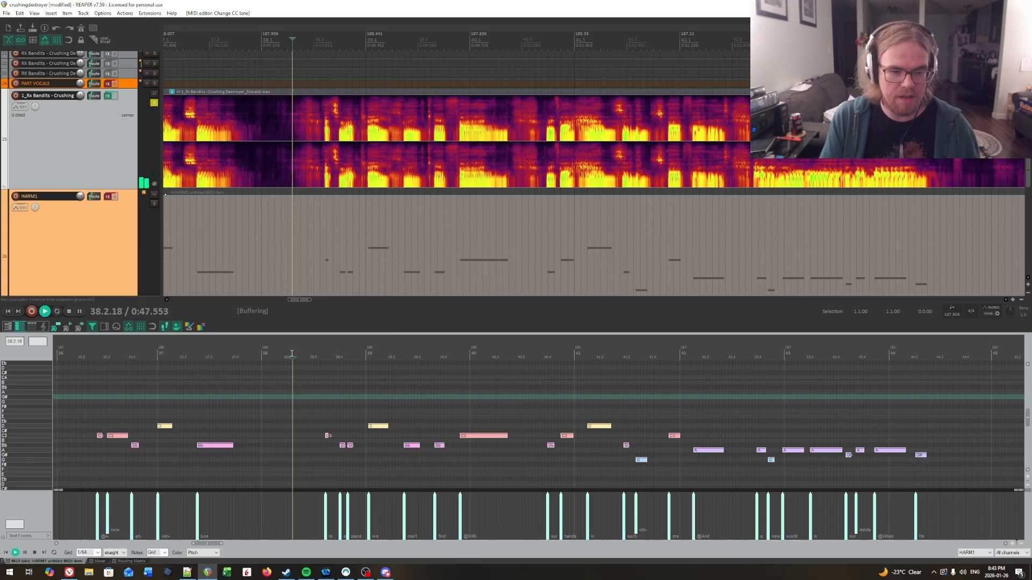
key("space")
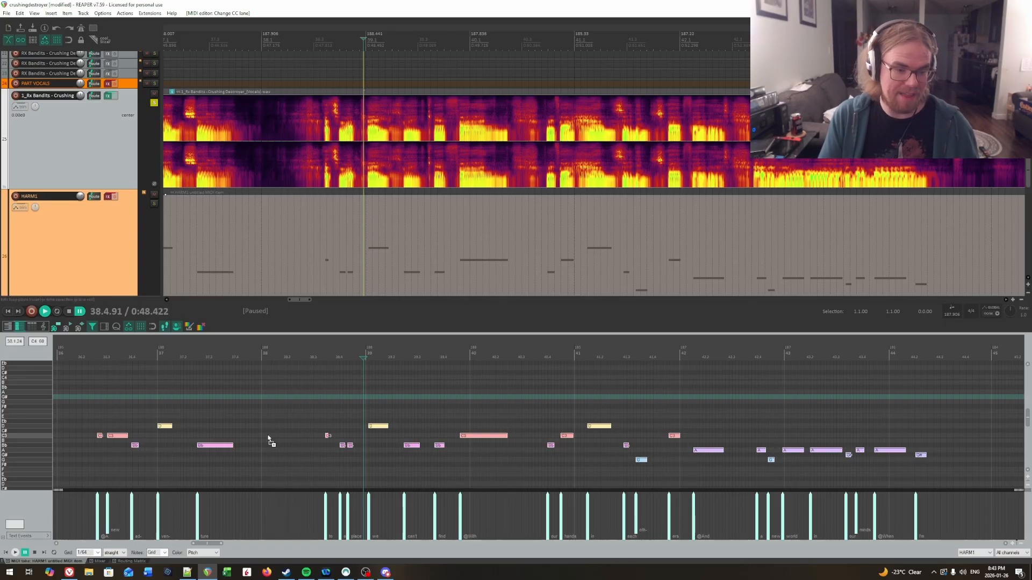
key("ctrl+s")
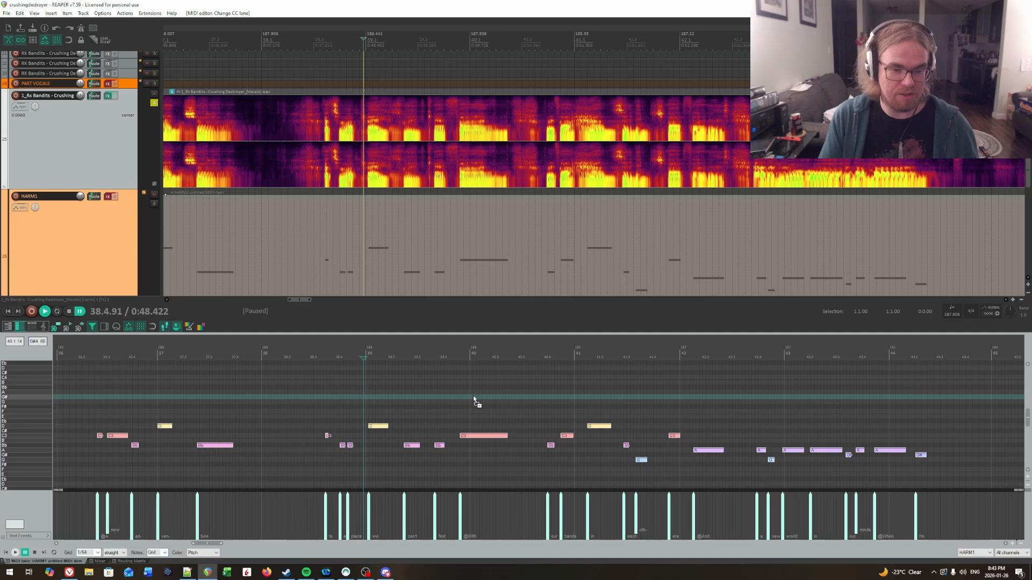
Select all HARM1 notes, switch to lyrics2.txt in Notepad++, insert "ah=" before "to" in line 1, and save the file.
key("ctrl+a")
key("alt+Tab")
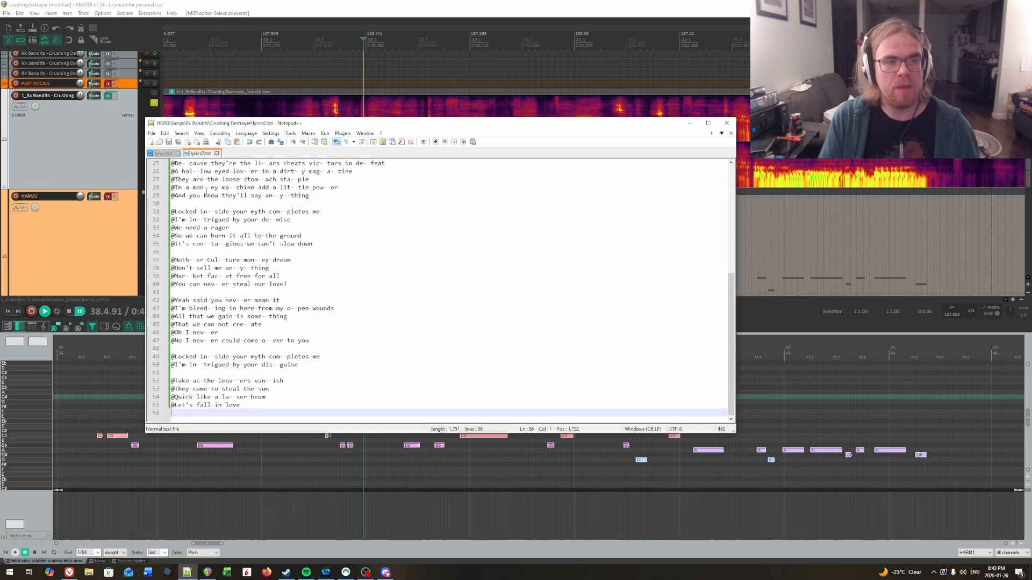
scroll(206, 192, "up", 8)
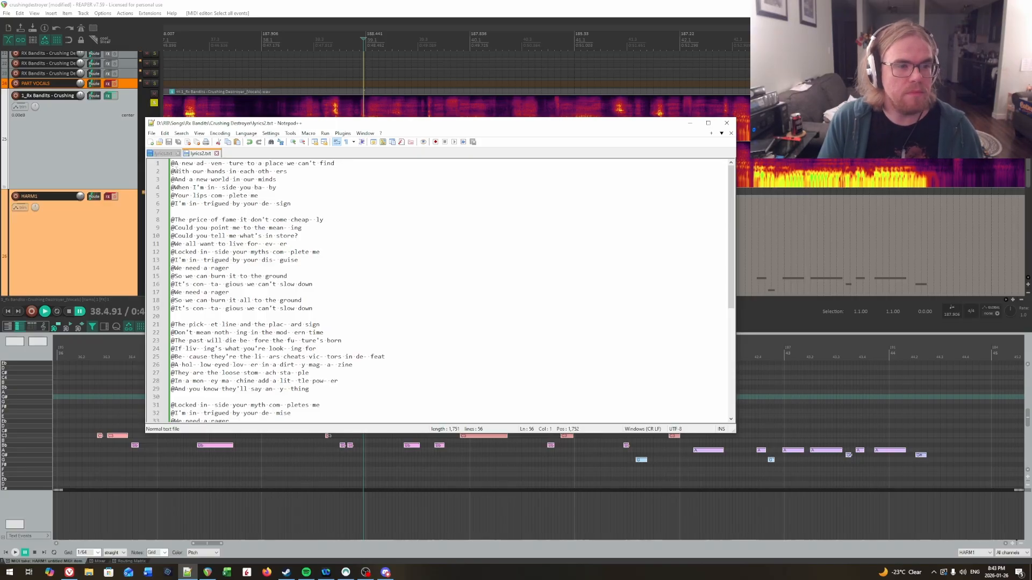
left_click(247, 163)
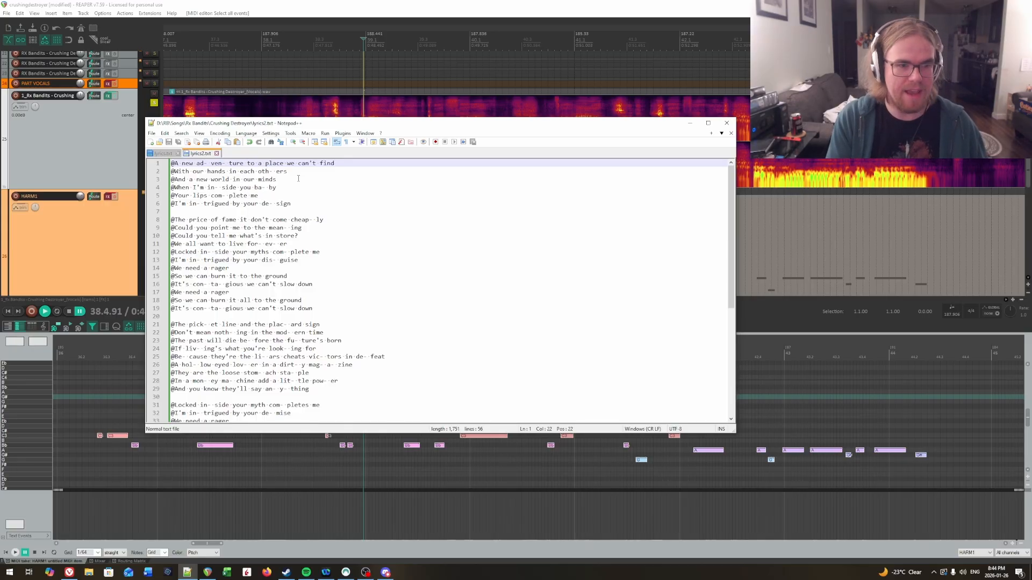
type("in")
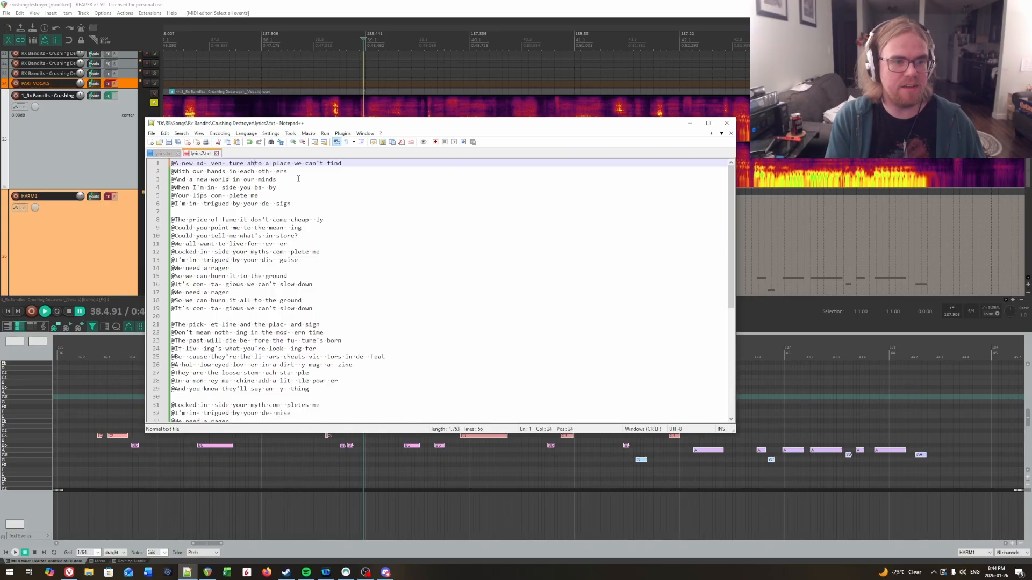
type("-")
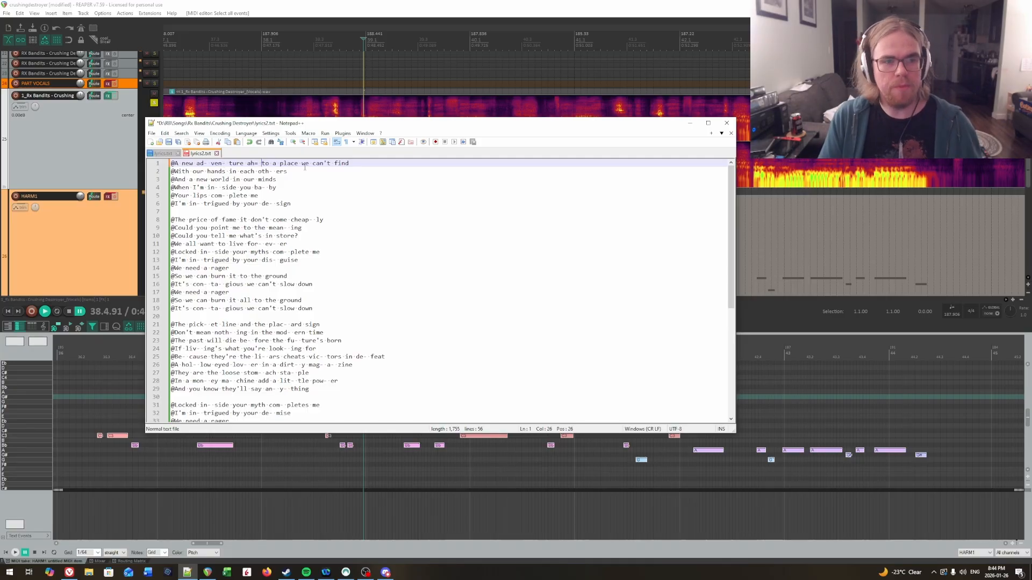
key("ctrl+s")
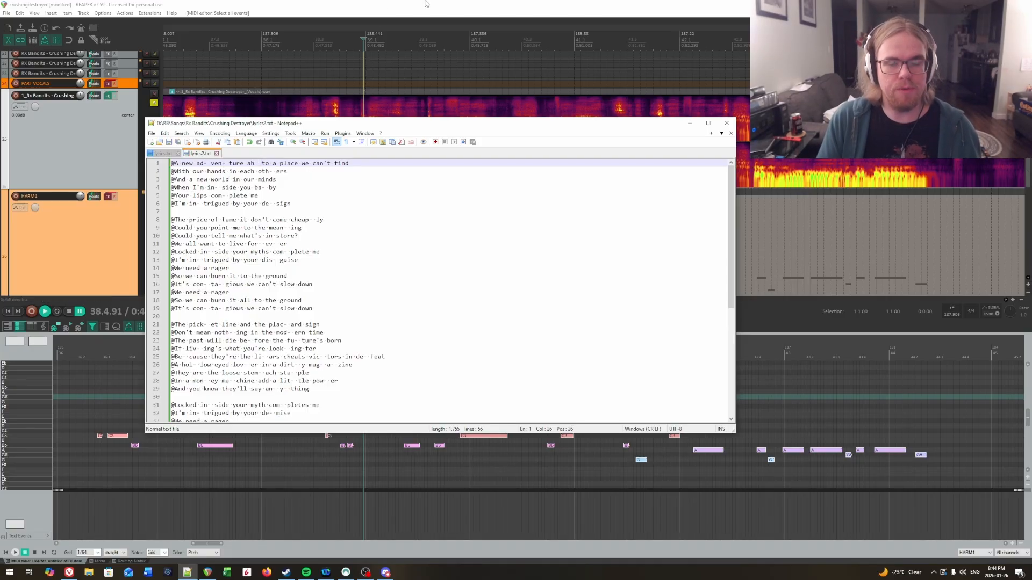
Switch back to REAPER, import lyrics2.txt onto the HARM1 notes again, and play from measure 38 into measure 44 to check it.
key("alt+Tab")
key("ctrl+l")
key("Return")
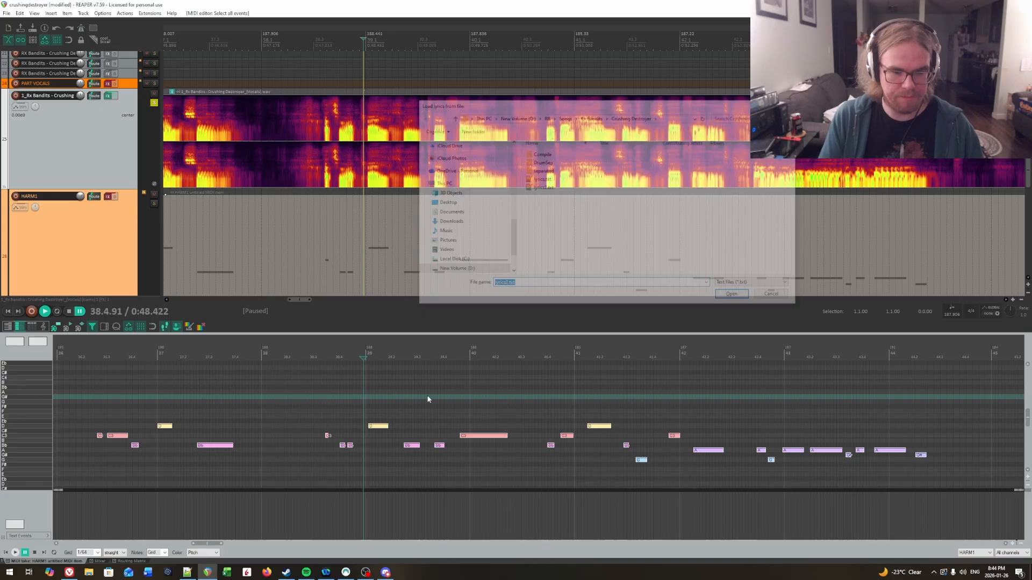
left_click(280, 354)
key("space")
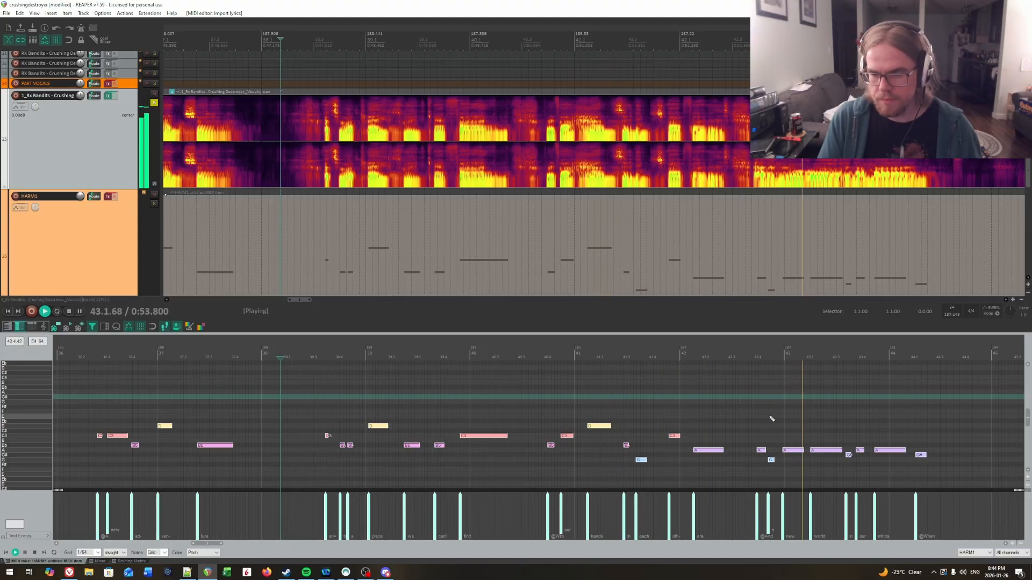
key("space")
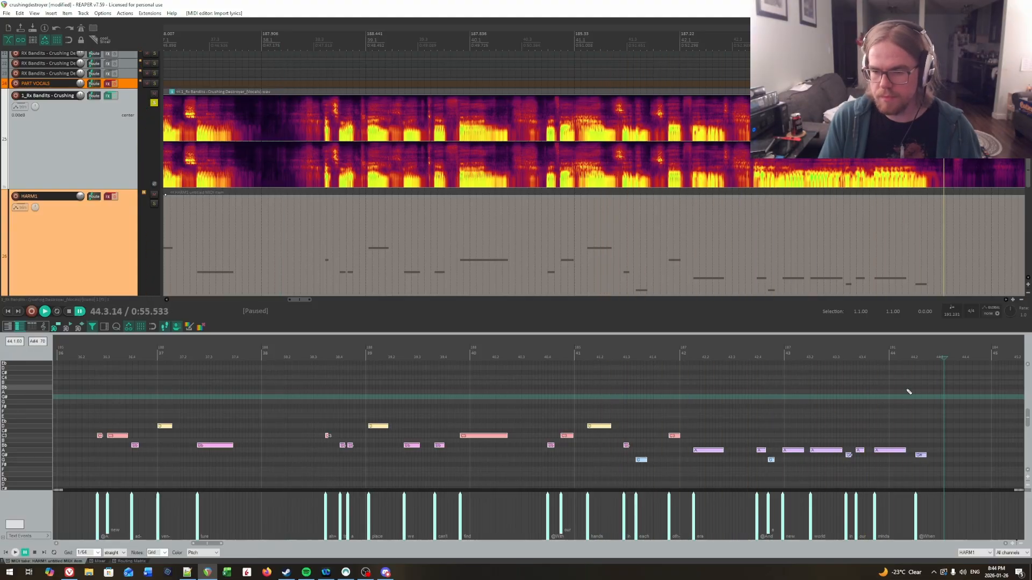
Select all HARM1 notes, switch to lyrics2.txt in Notepad++, add "+" after "minds" in line 3, and save the file.
scroll(908, 385, "right", 5)
left_click_drag(923, 411, 474, 407)
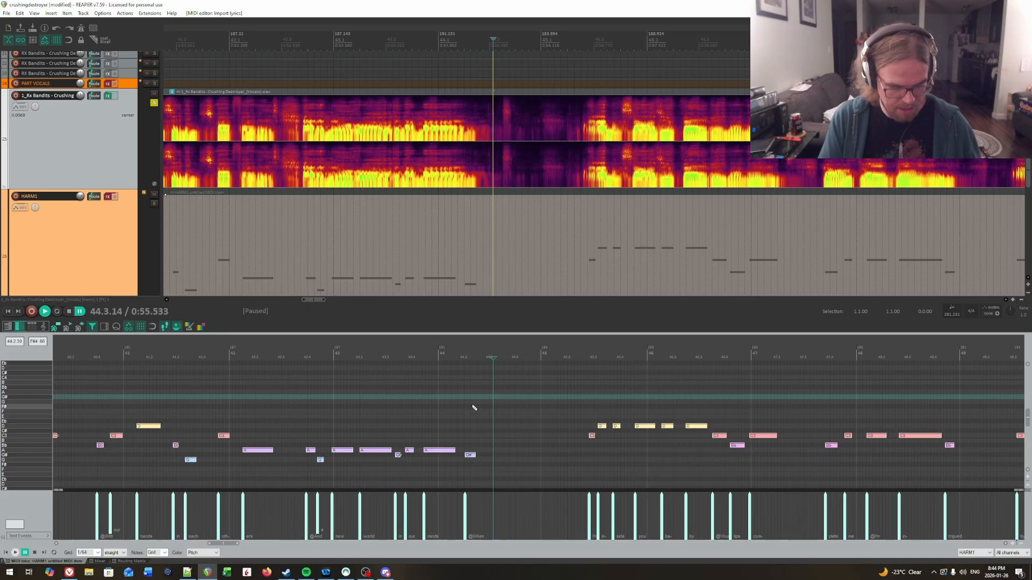
key("ctrl+a")
key("alt+Tab")
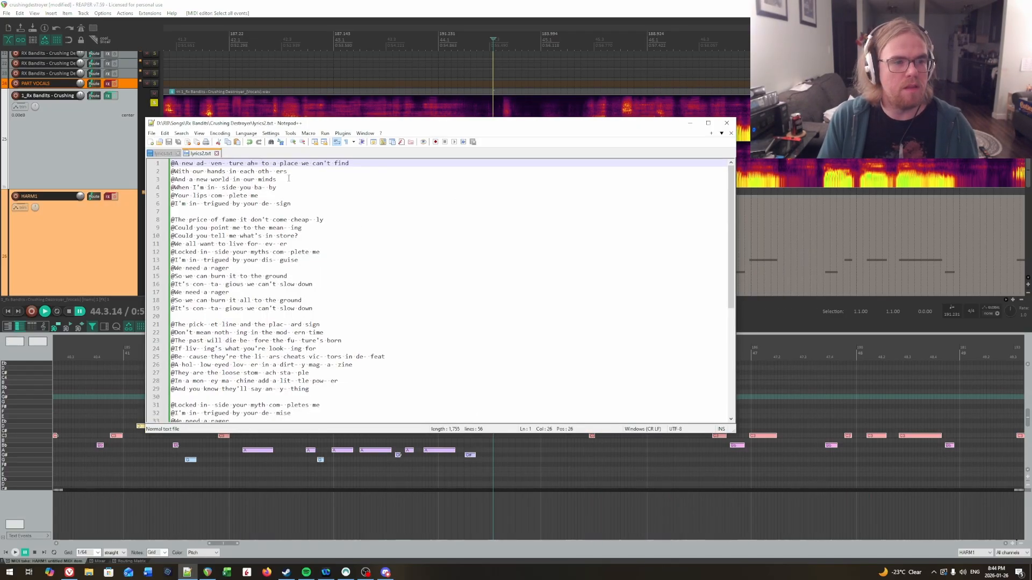
left_click(288, 178)
key("ctrl+s")
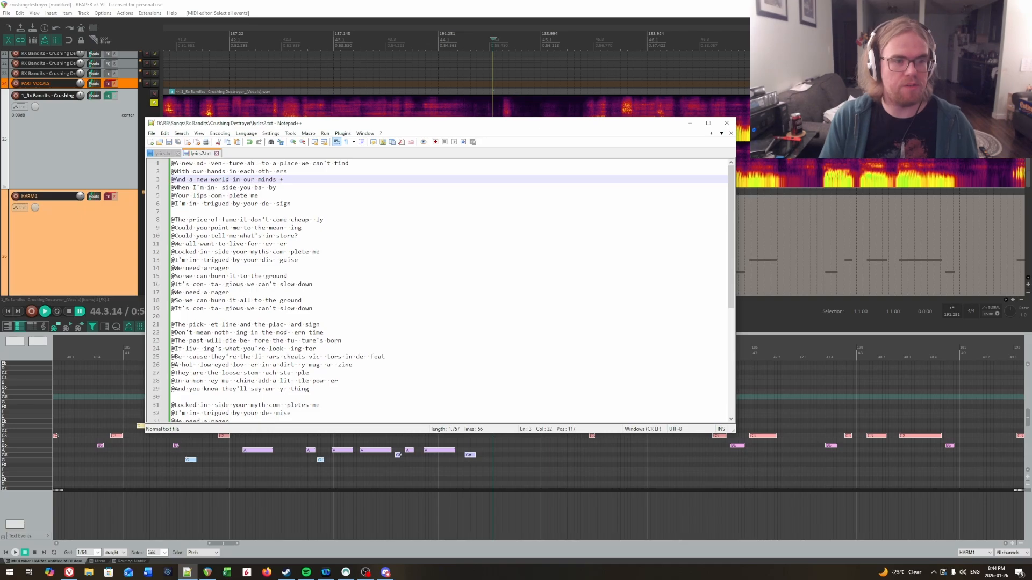
left_click(461, 53)
key("alt+Tab")
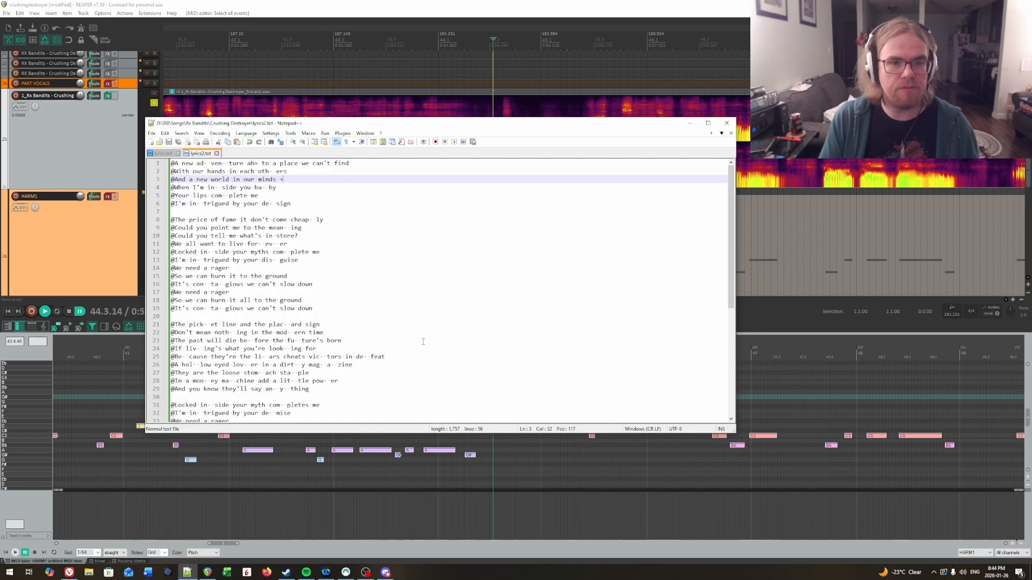
Reimport the edited lyrics2.txt onto the HARM1 notes in REAPER and play the vocals from measures 43 and 45 to check the alignment.
key("alt+Tab")
key("ctrl+l")
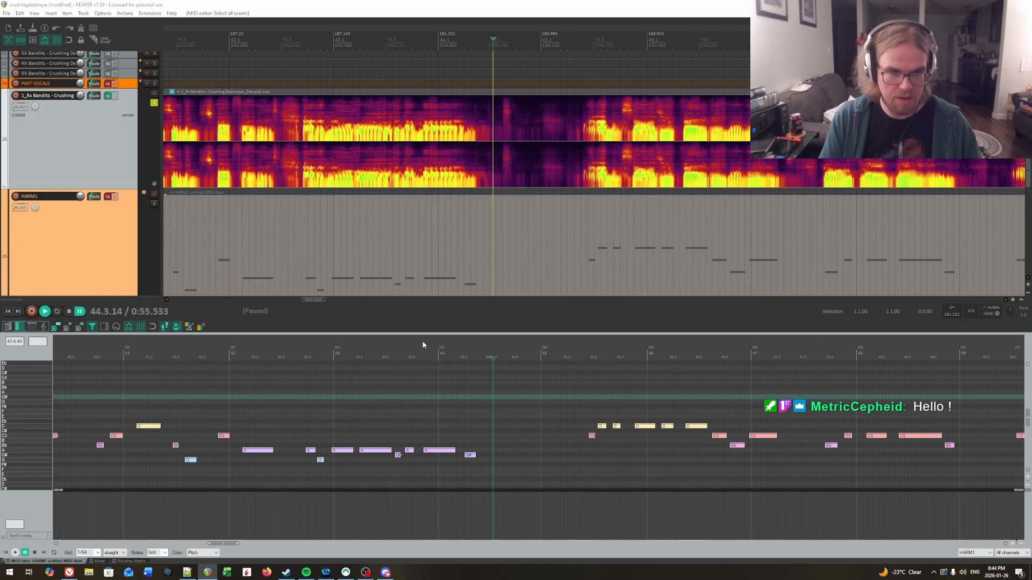
key("Return")
left_click(343, 352)
key("space")
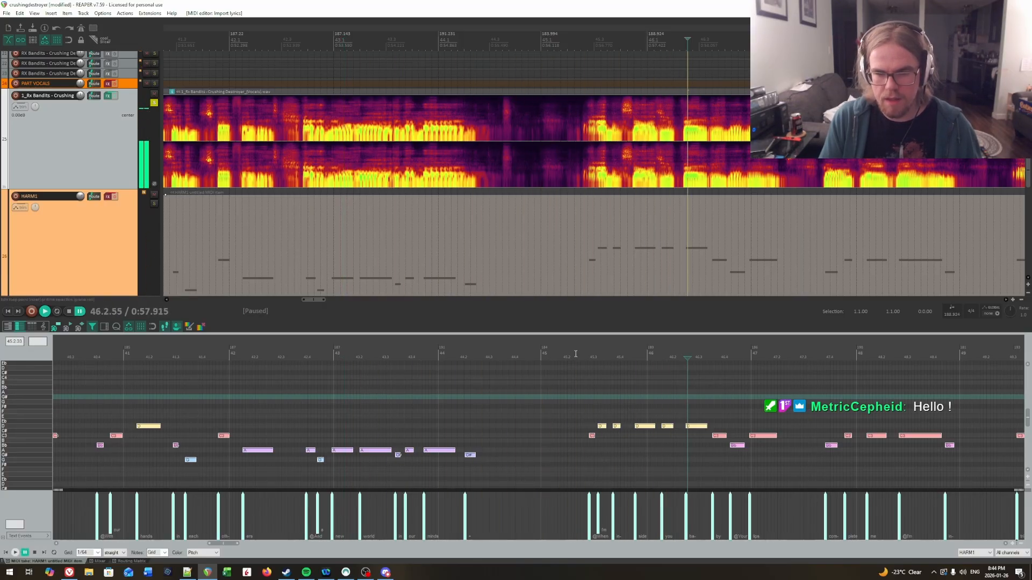
left_click(602, 353)
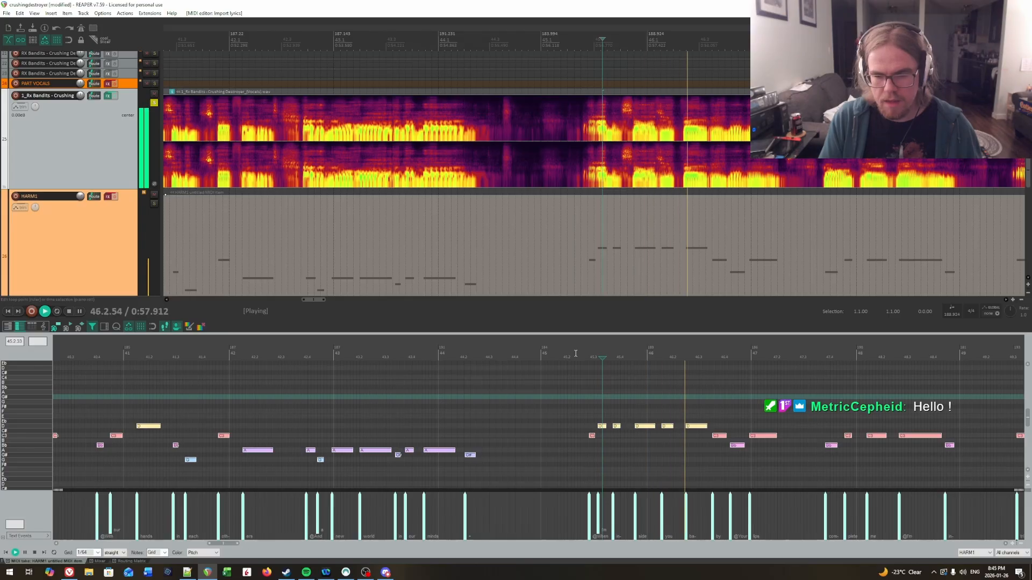
key("ctrl+space")
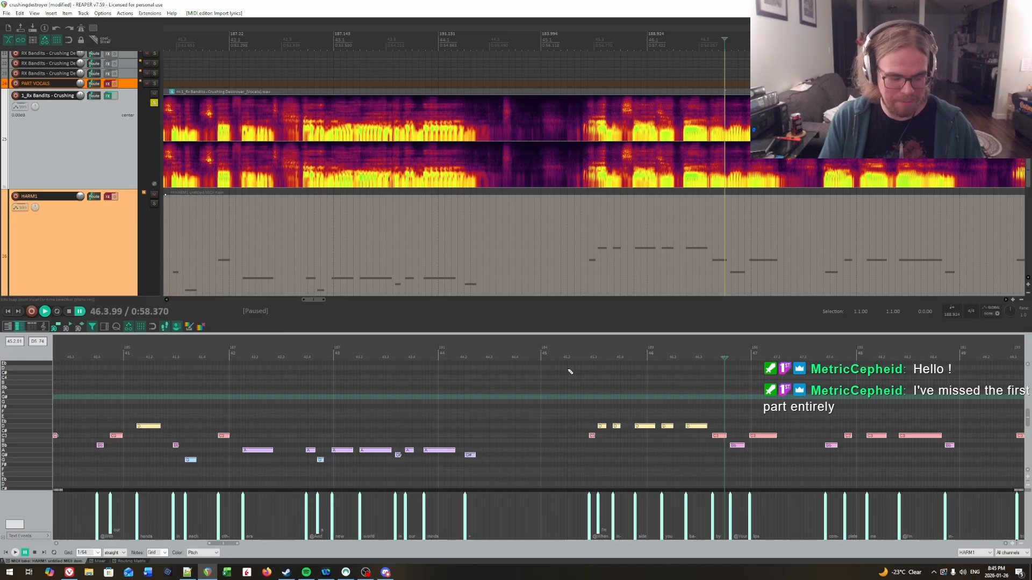
Look over the imported lyric events along the whole HARM1 track.
scroll(570, 376, "down", 8)
scroll(571, 378, "down", 3)
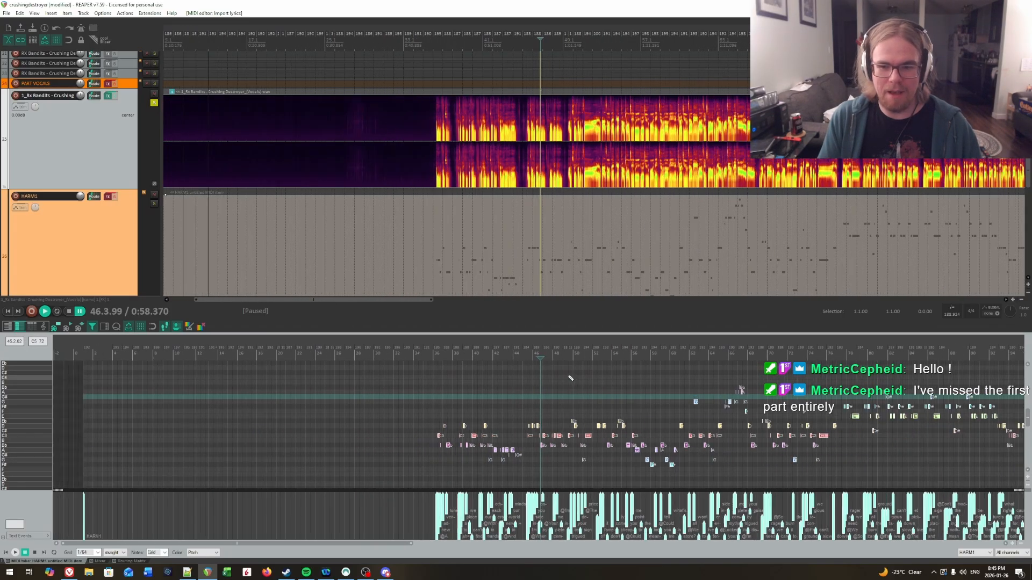
scroll(570, 377, "down", 3)
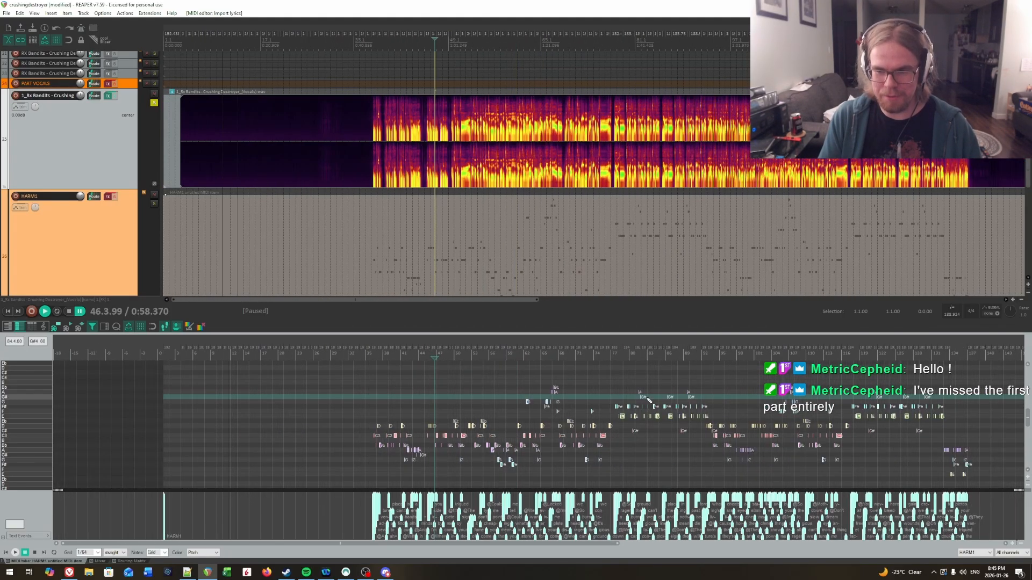
scroll(583, 427, "down", 2)
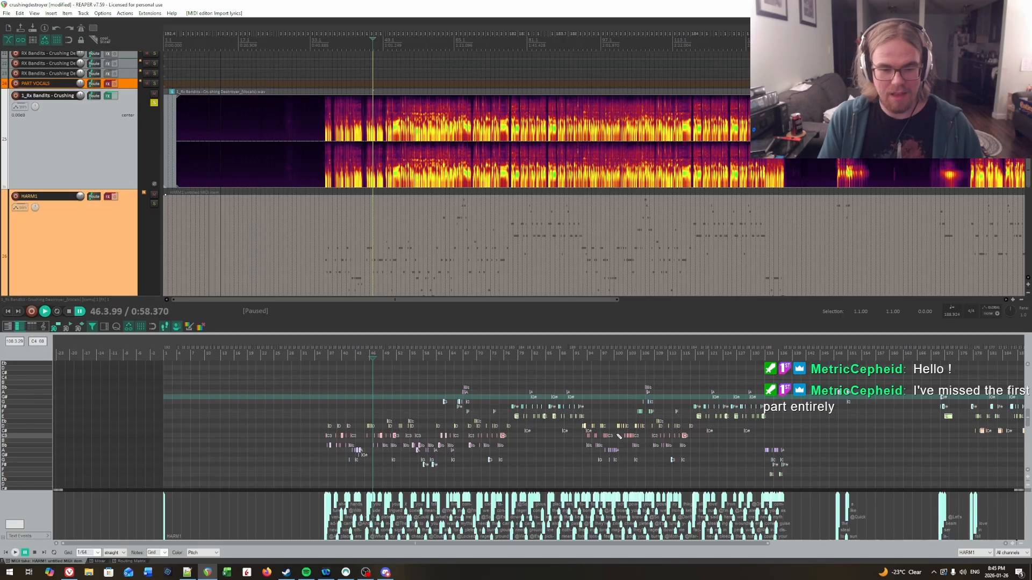
Switch to the browser to view the Crushing Destroyer lyrics on Genius, and to Notepad++ to view the unhyphenated lyrics.txt.
mouse_move(70, 573)
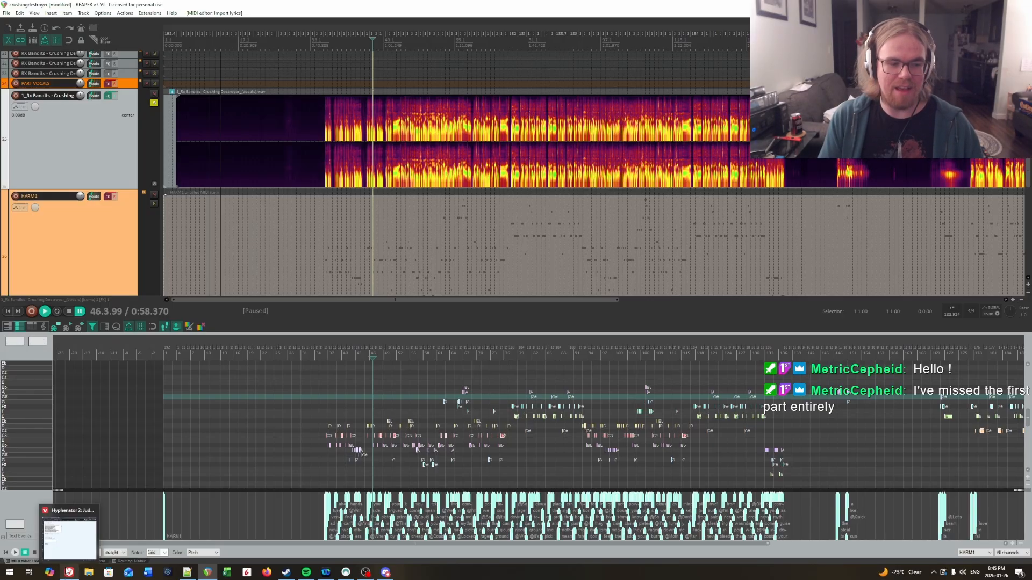
left_click(70, 537)
left_click(559, 91)
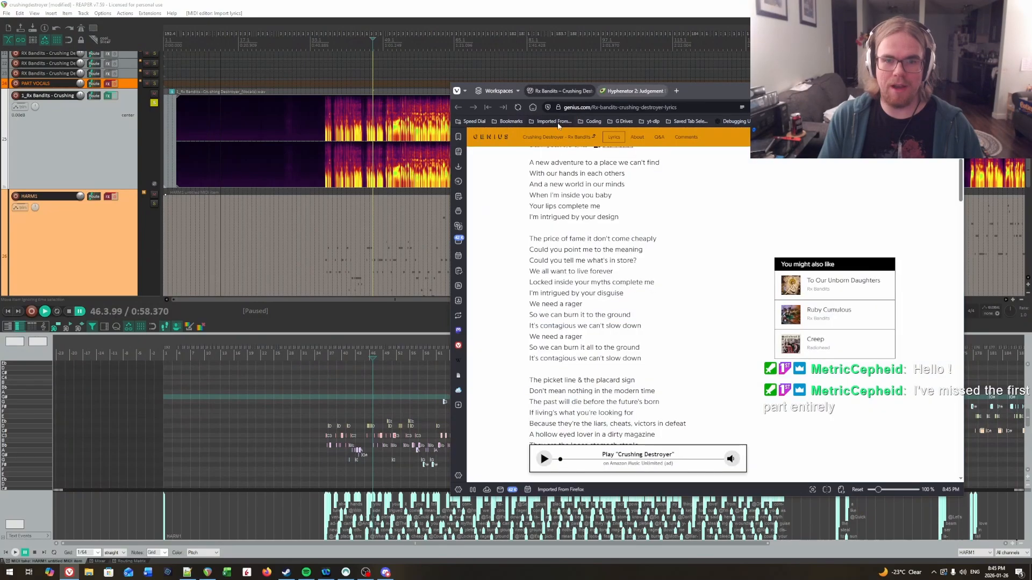
scroll(628, 226, "up", 4)
scroll(613, 347, "down", 1)
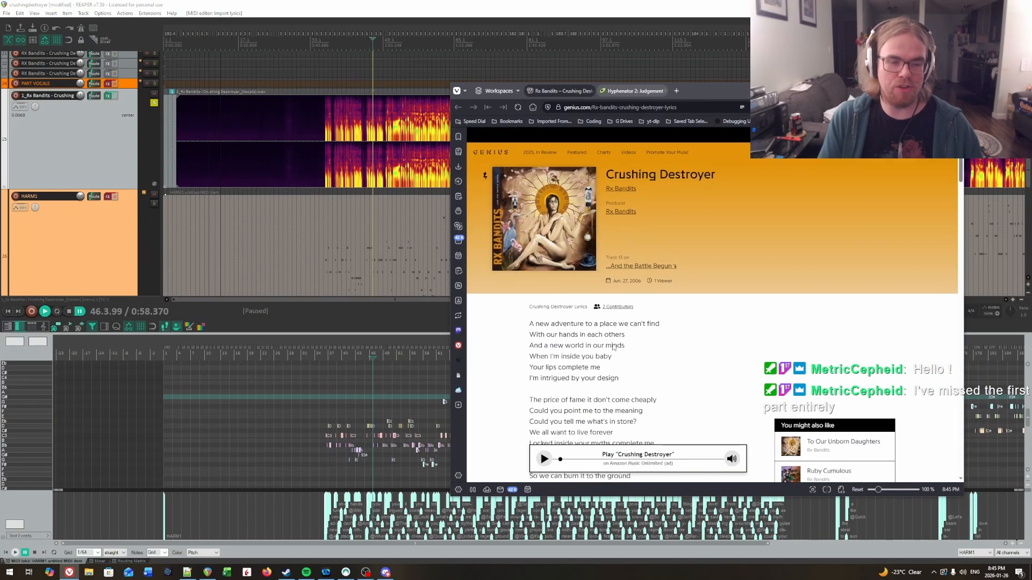
scroll(613, 347, "down", 1)
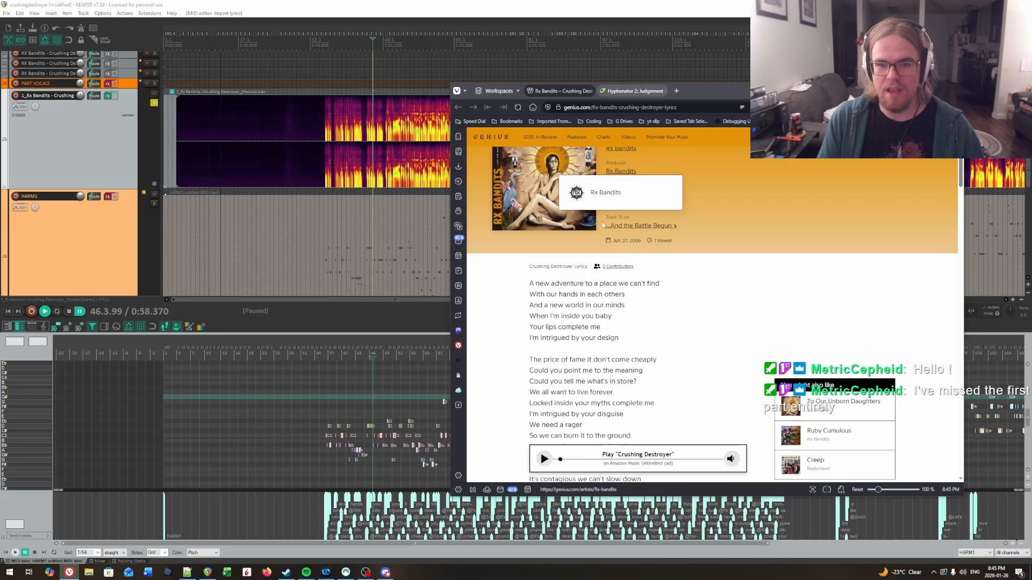
left_click(187, 572)
left_click(163, 154)
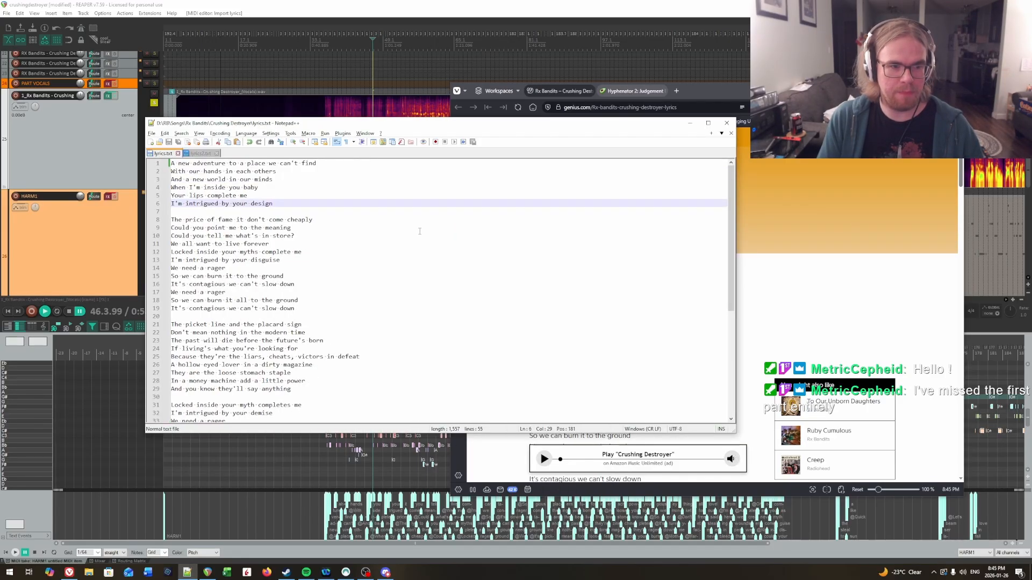
Switch to the Lyric Hyphenator page in the browser, replace its text with the full contents of lyrics.txt, and convert it.
left_click(210, 292)
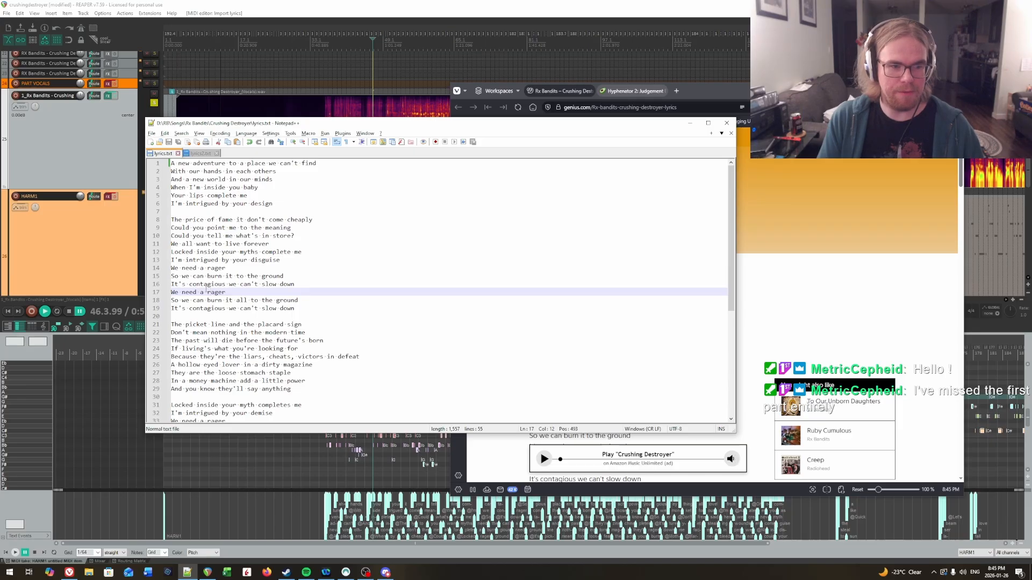
left_click(766, 159)
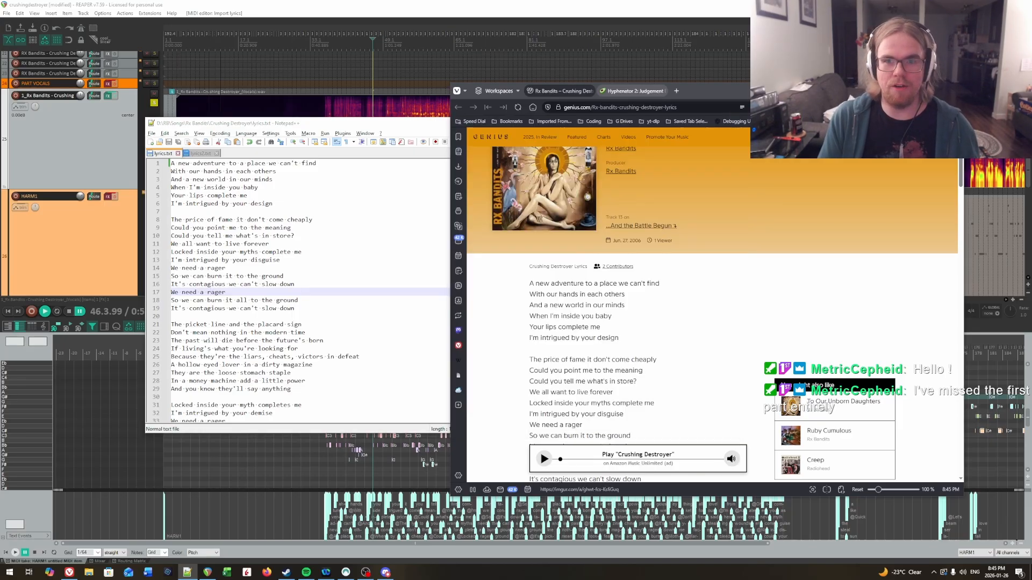
left_click(628, 93)
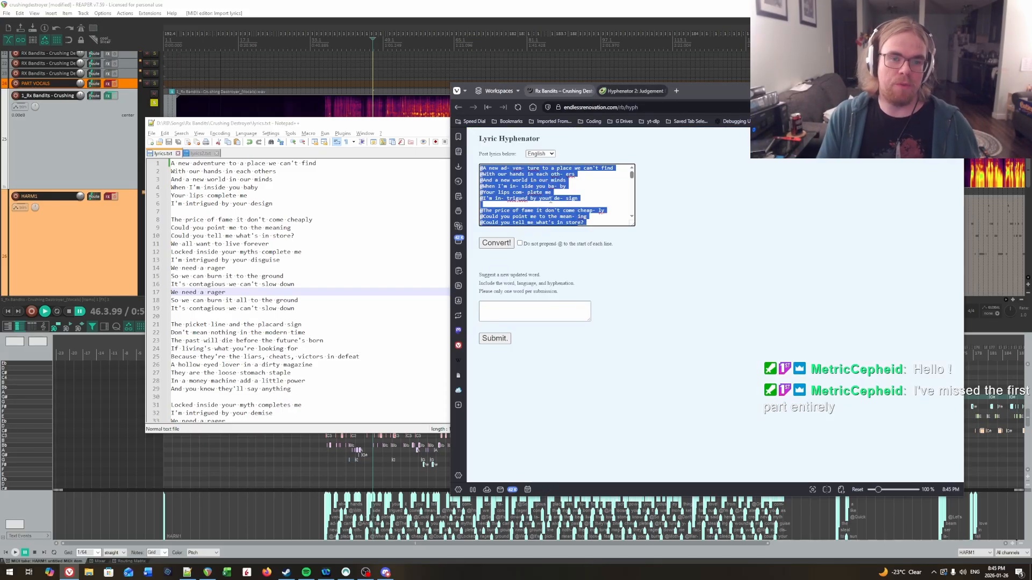
key("BackSpace")
key("alt+Tab")
key("ctrl+a")
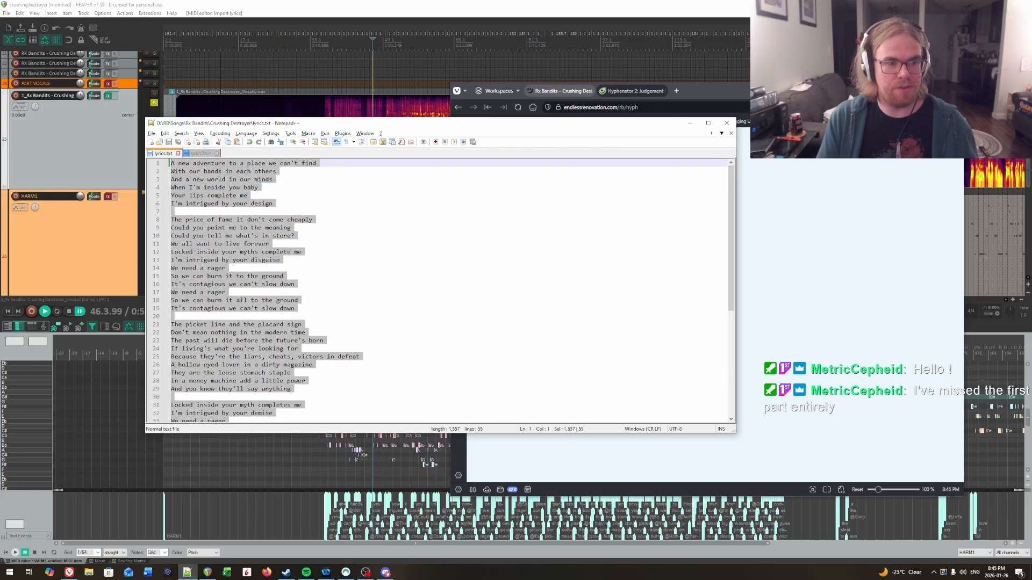
key("ctrl+c")
key("alt+Tab")
key("ctrl+v")
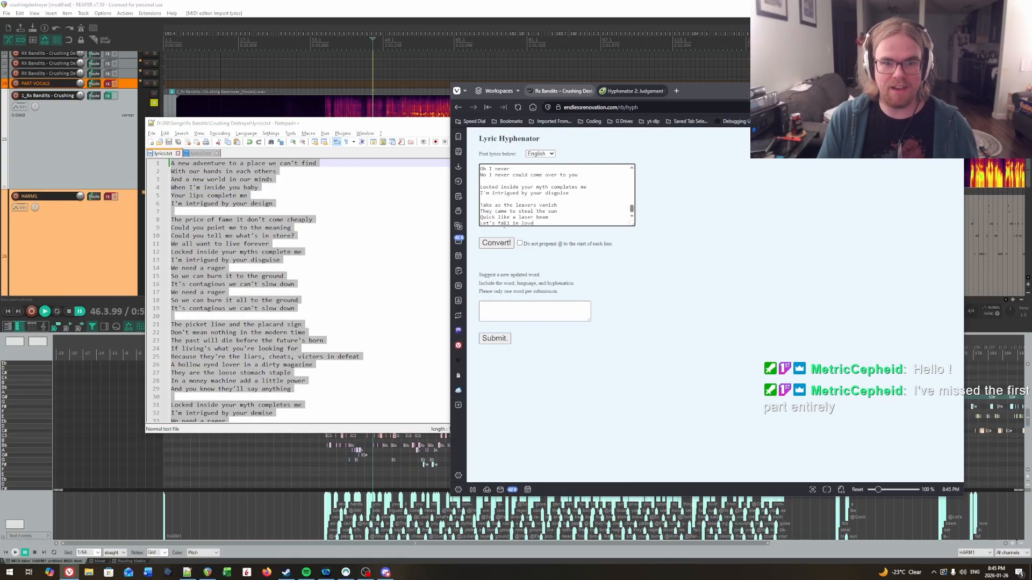
left_click(495, 244)
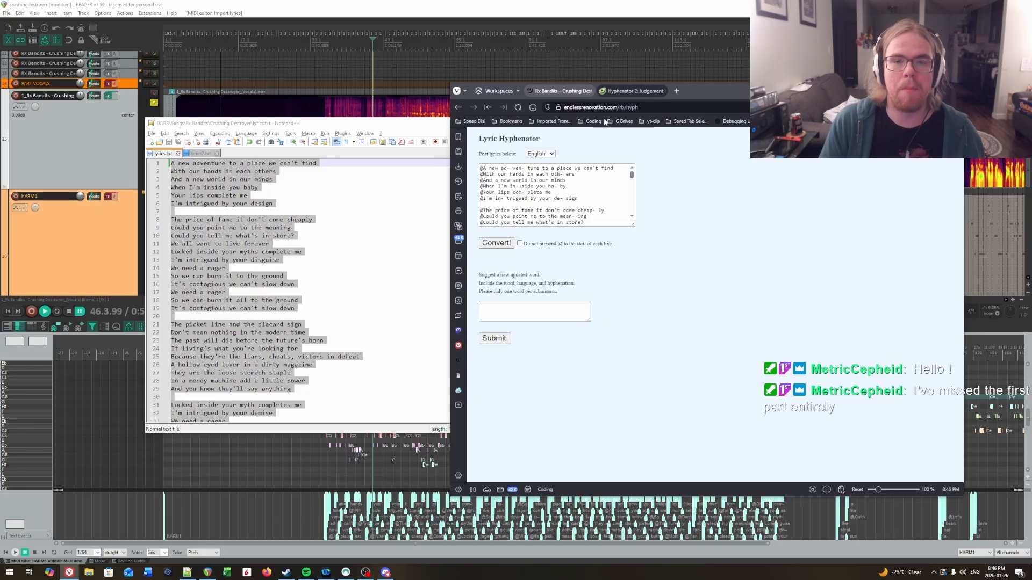
Bring up lyrics2.txt, return to REAPER, clear the HARM1 lyric events with all notes selected, and open the lyric import dialog.
left_click(199, 153)
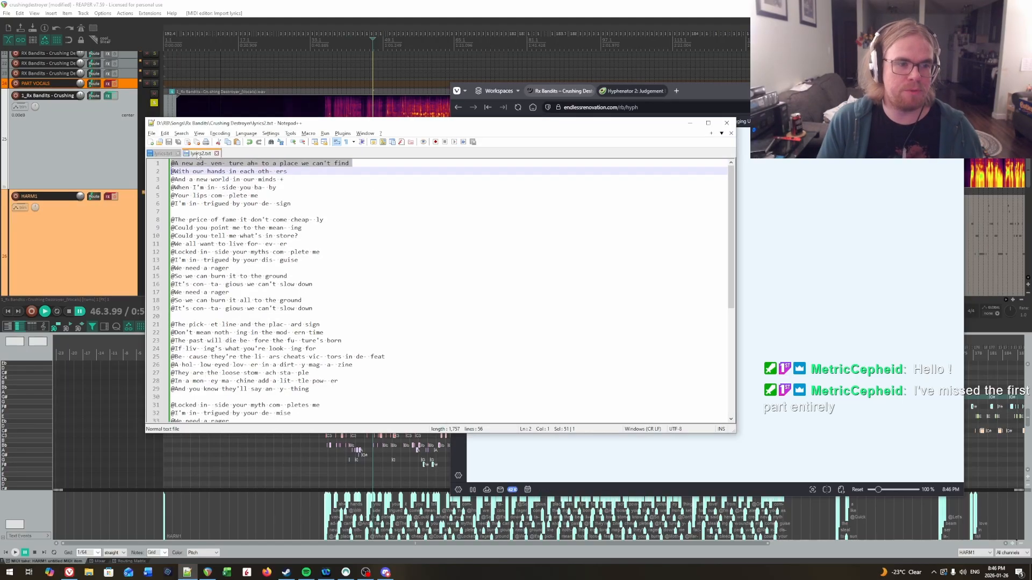
left_click(438, 3)
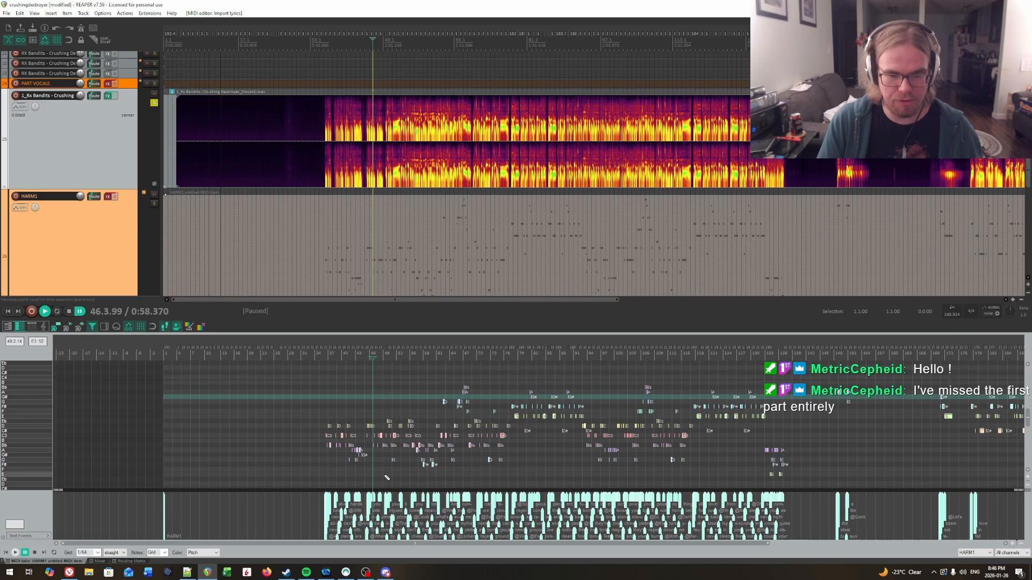
scroll(386, 478, "up", 5)
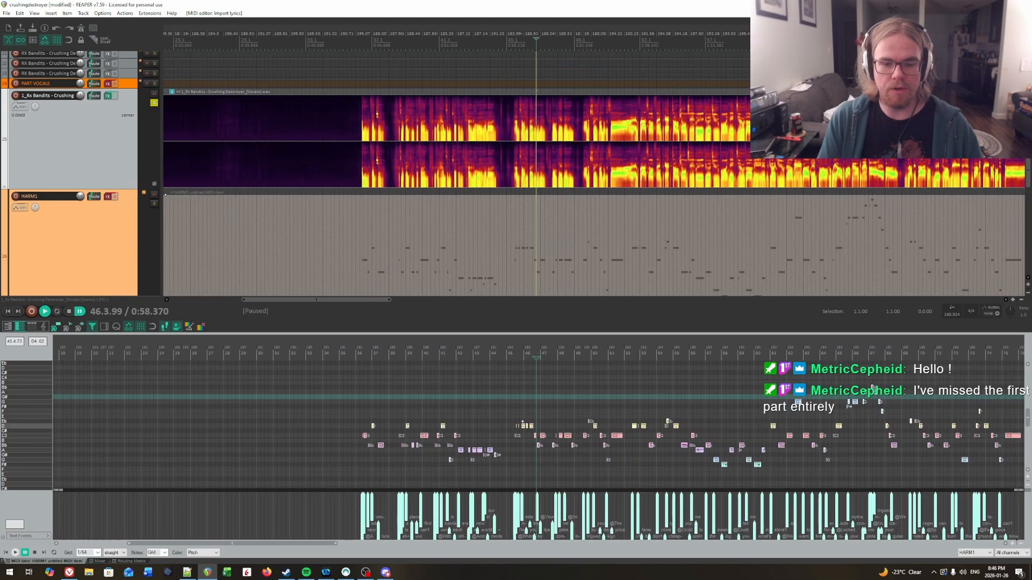
scroll(529, 424, "up", 3)
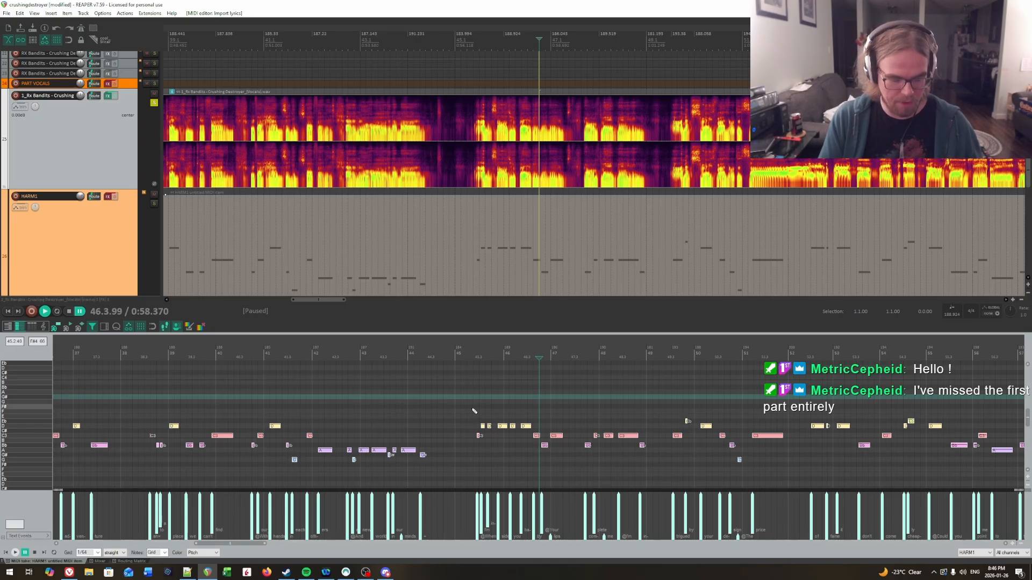
key("ctrl+a")
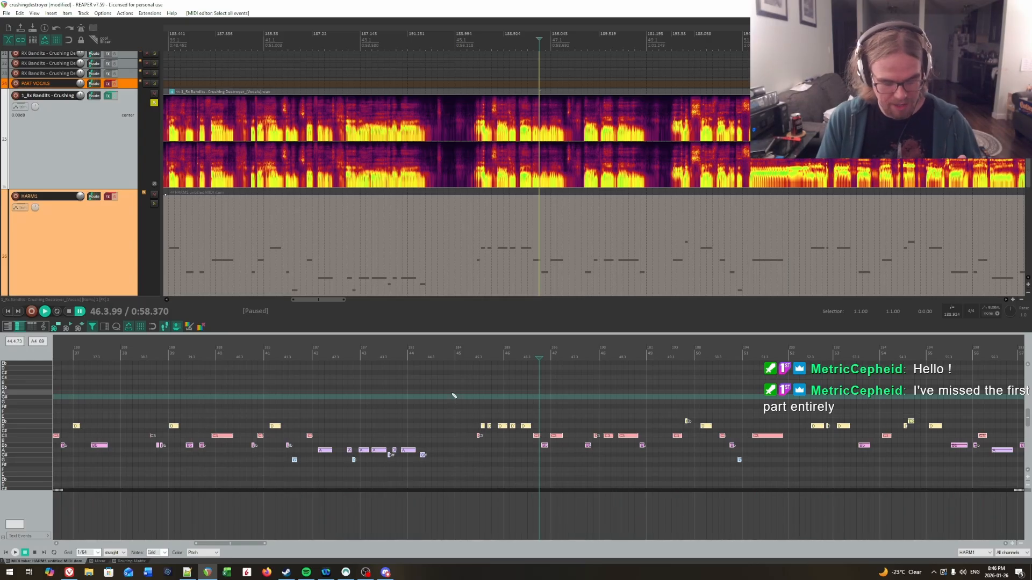
key("alt+l")
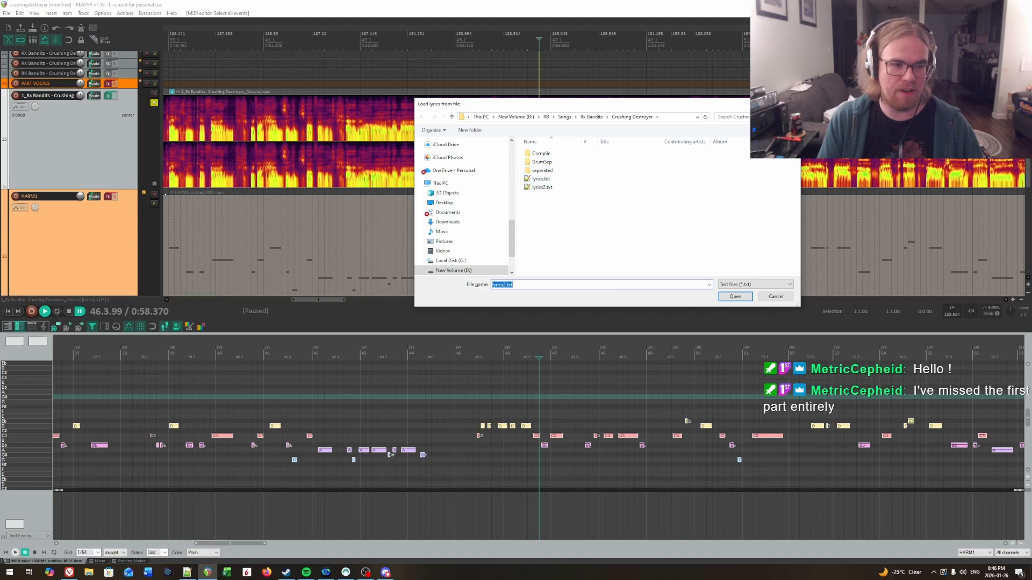
key("Return")
Show the MIDI editor full screen and look up the shortcut for importing lyrics for selected notes in the action list.
left_click(178, 328)
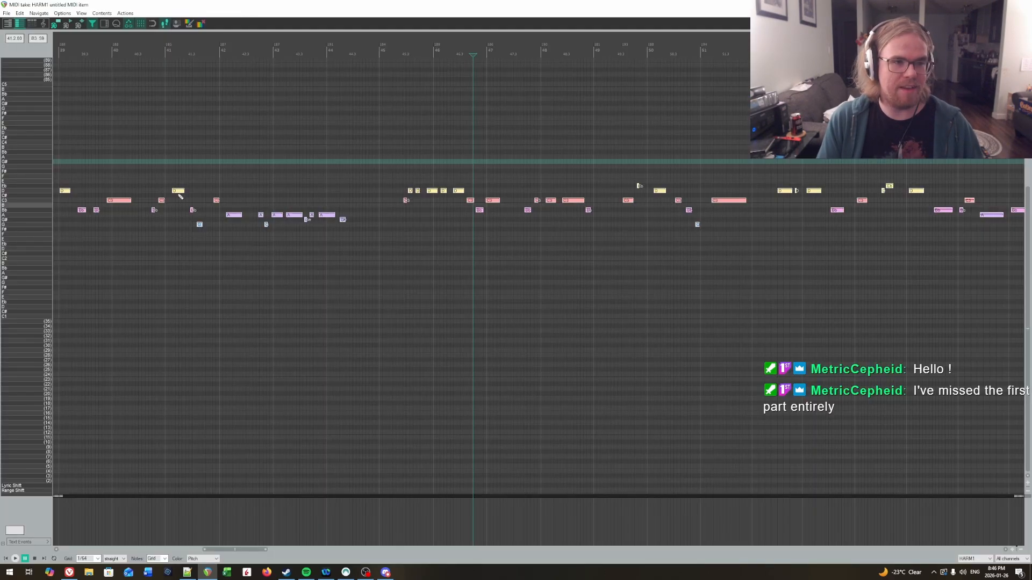
left_click(126, 13)
left_click(141, 24)
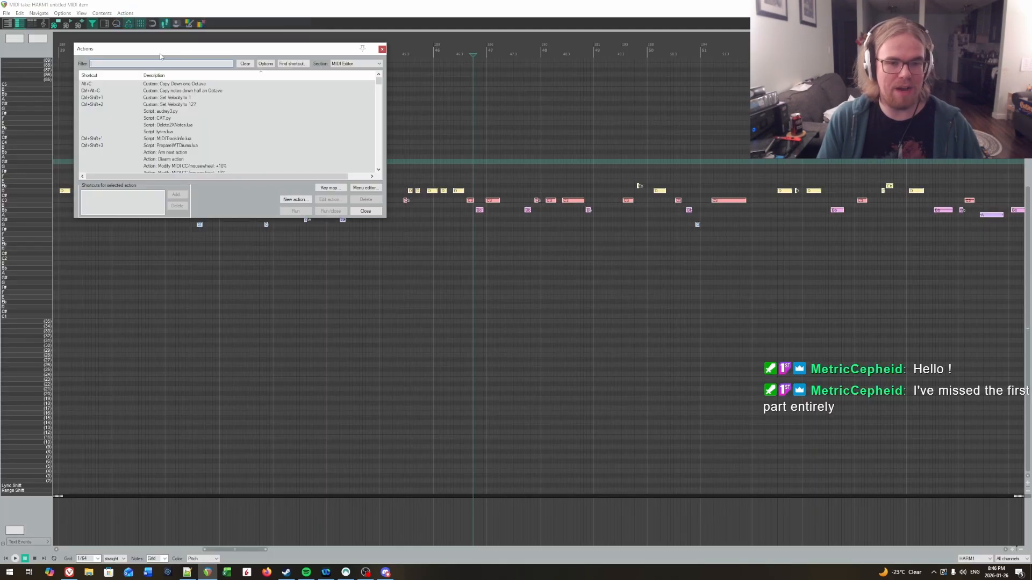
left_click(291, 63)
key("shift+l")
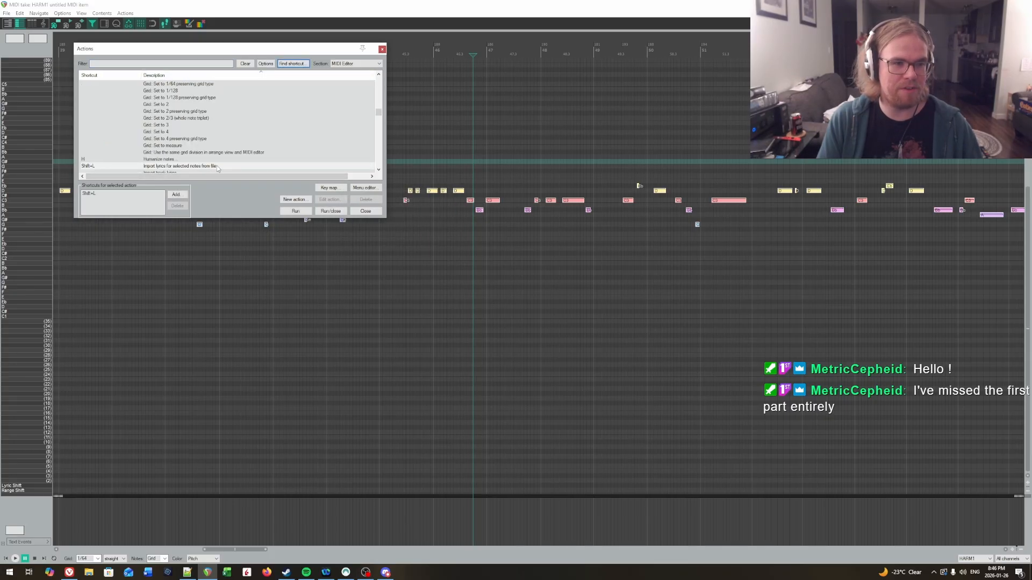
left_click(365, 211)
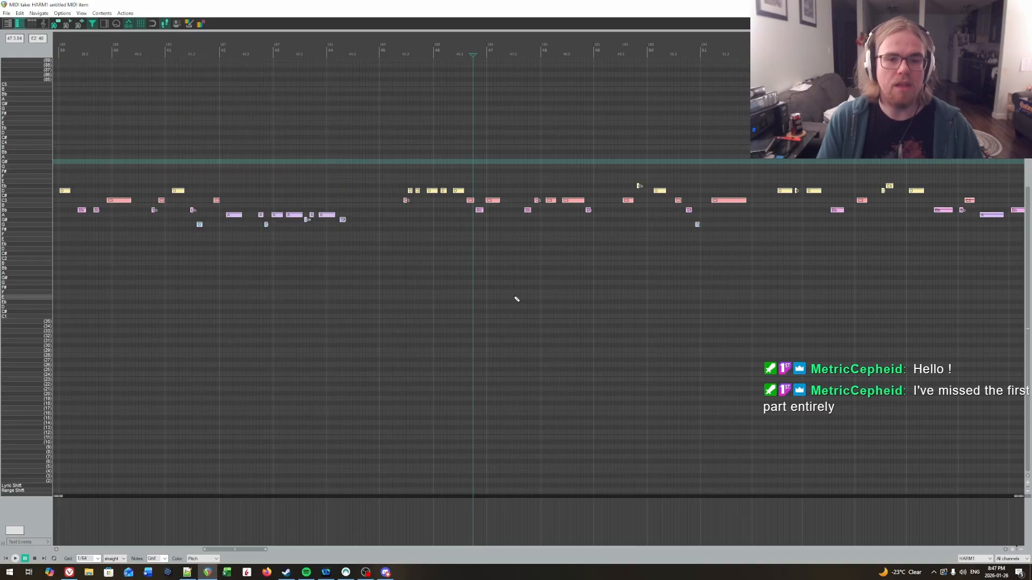
Import lyrics2.txt onto the selected HARM1 notes and undo the import.
key("shift+l")
left_click(544, 190)
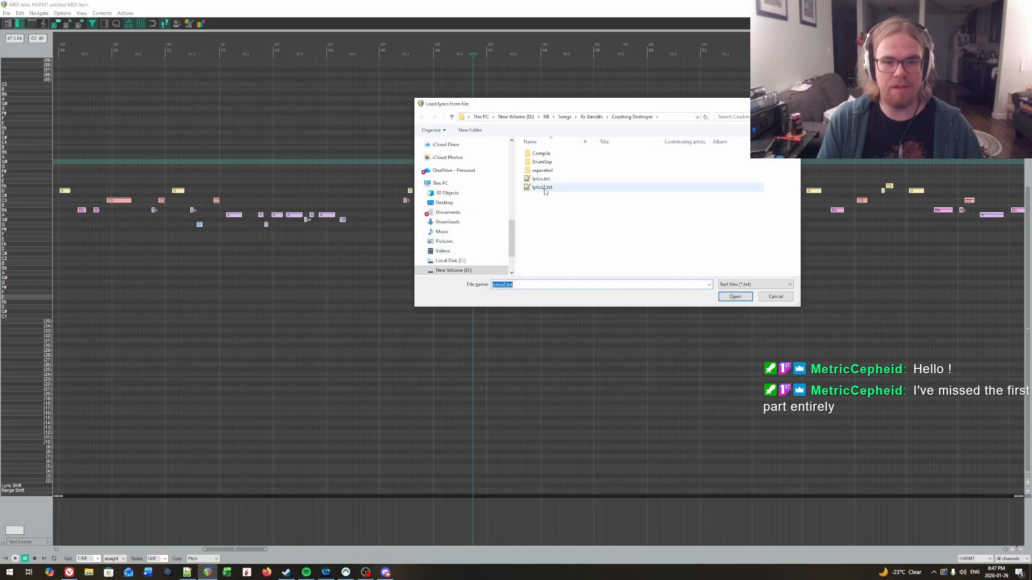
double_click(544, 188)
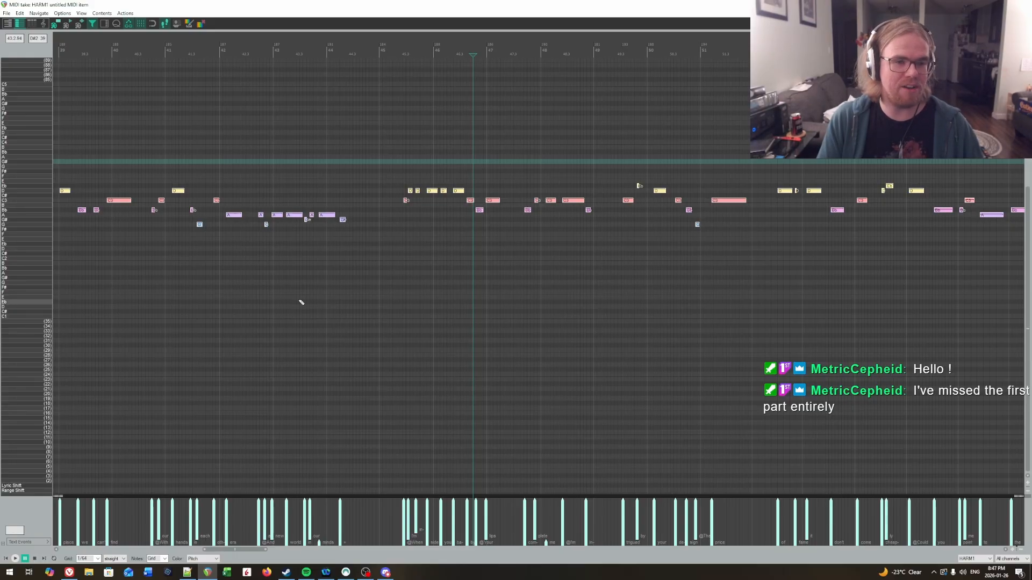
key("ctrl+z")
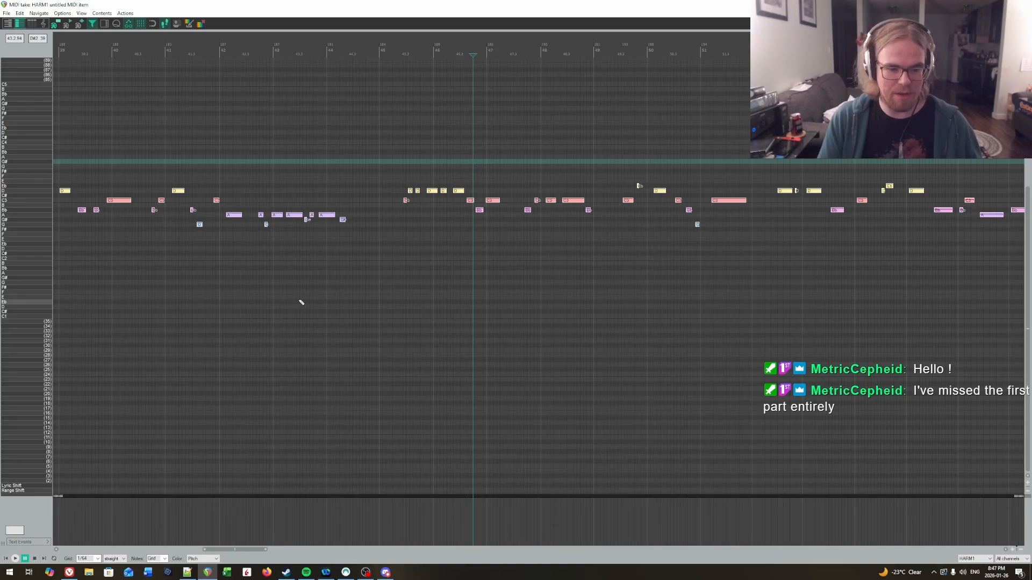
Import lyrics2.txt onto the selected HARM1 notes again and play the vocals from measure 38 to check the opening line.
key("ctrl+l")
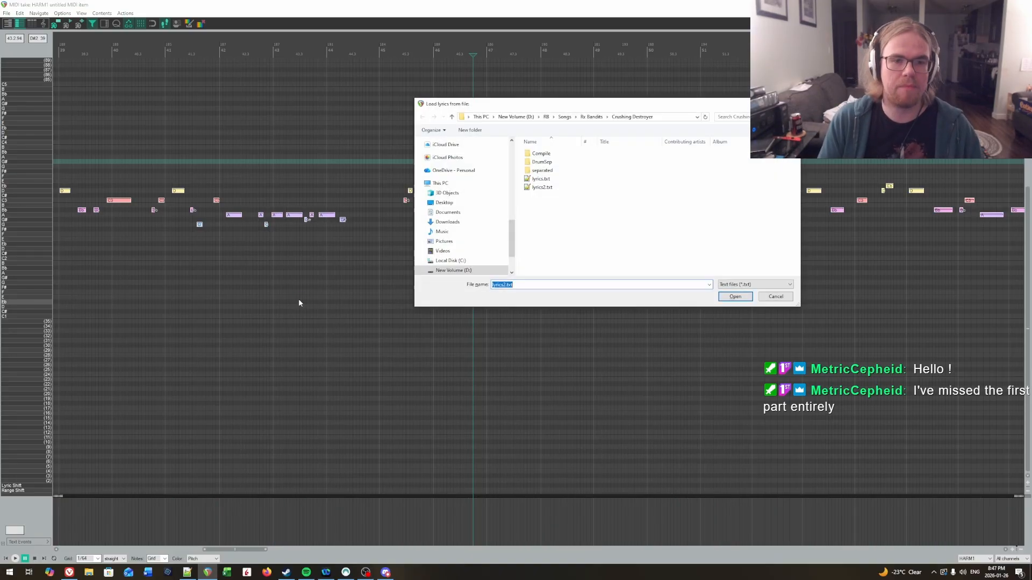
double_click(542, 188)
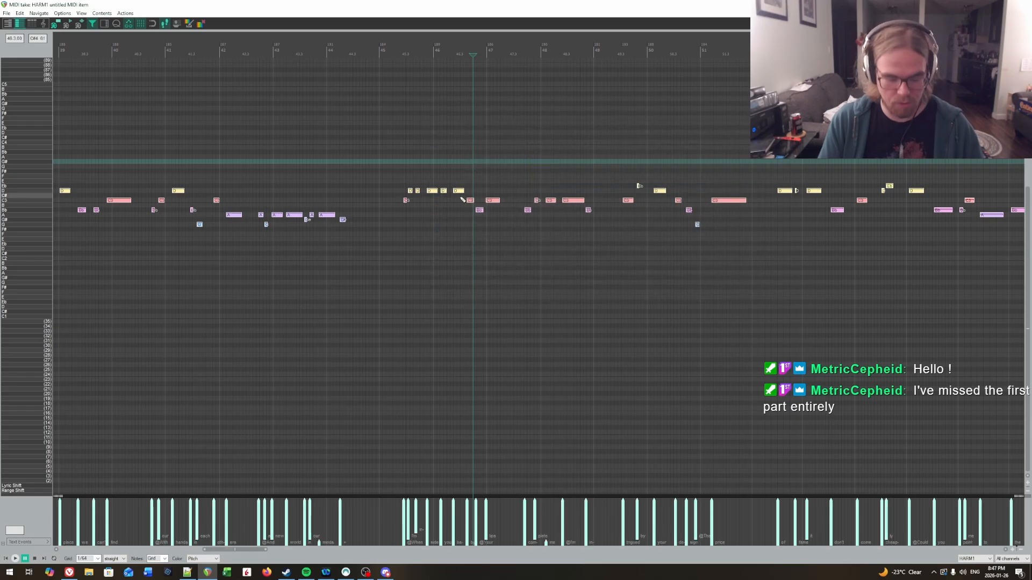
scroll(462, 199, "up", 2)
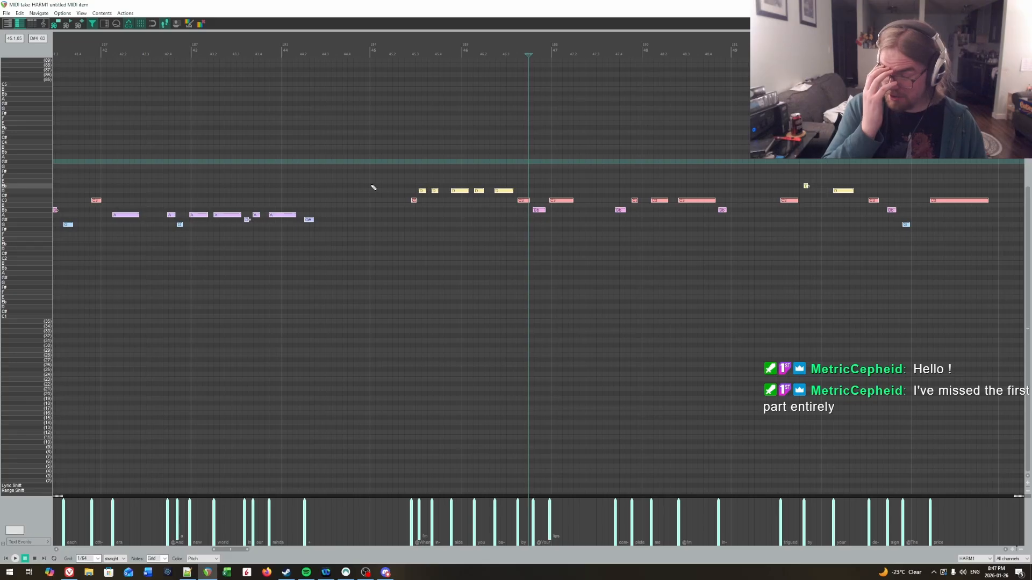
scroll(374, 188, "down", 3)
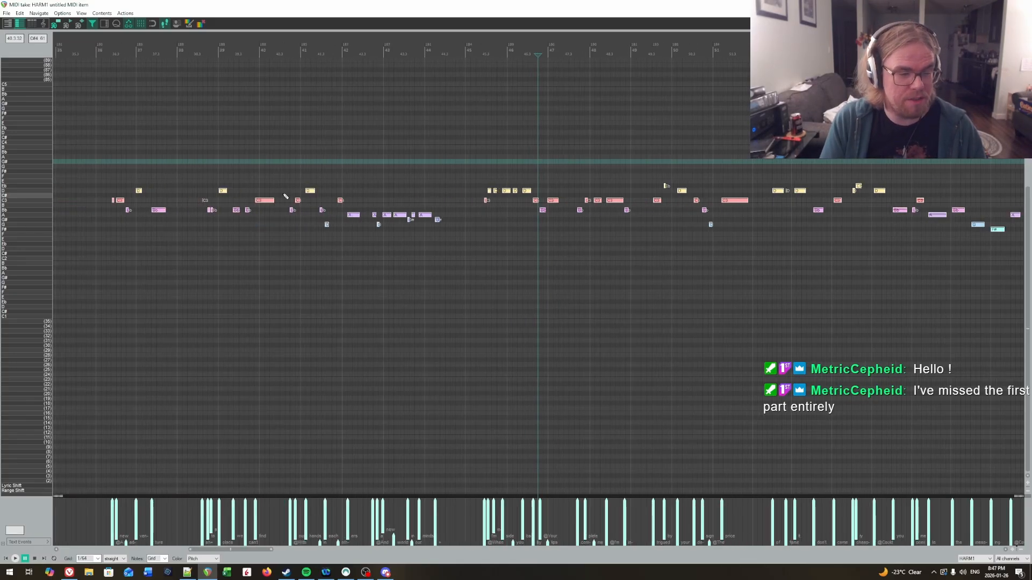
scroll(207, 49, "up", 3)
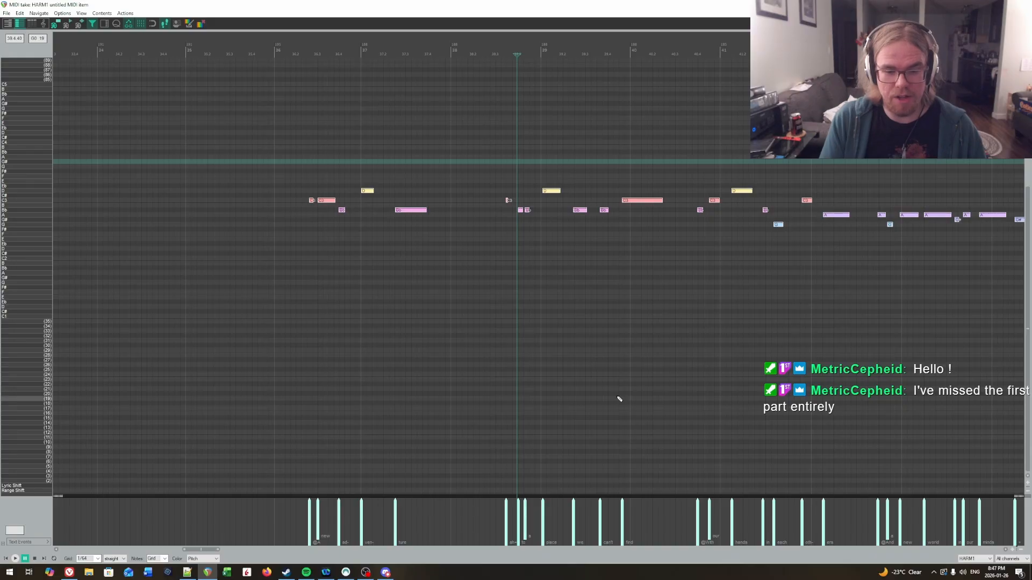
left_click(458, 49)
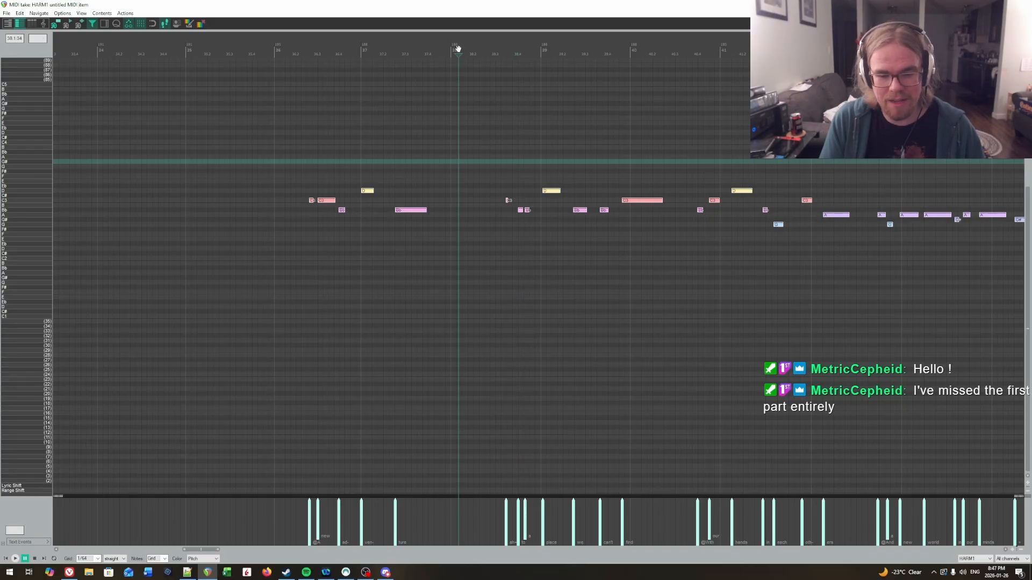
key("space")
key("space")
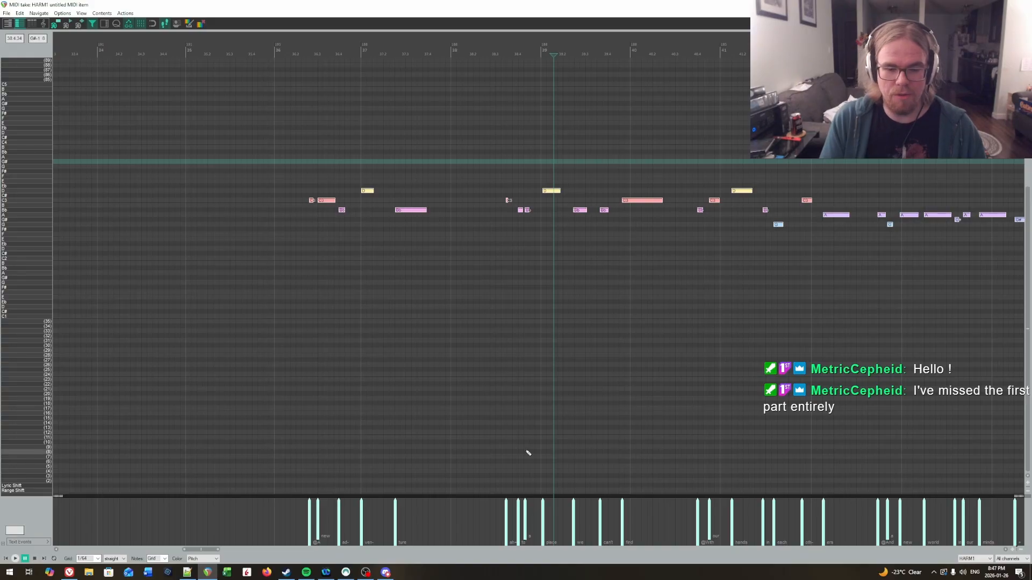
Check the syllables of the first line of lyrics2.txt in Notepad++ and return to the HARM1 notes in REAPER.
left_click(187, 572)
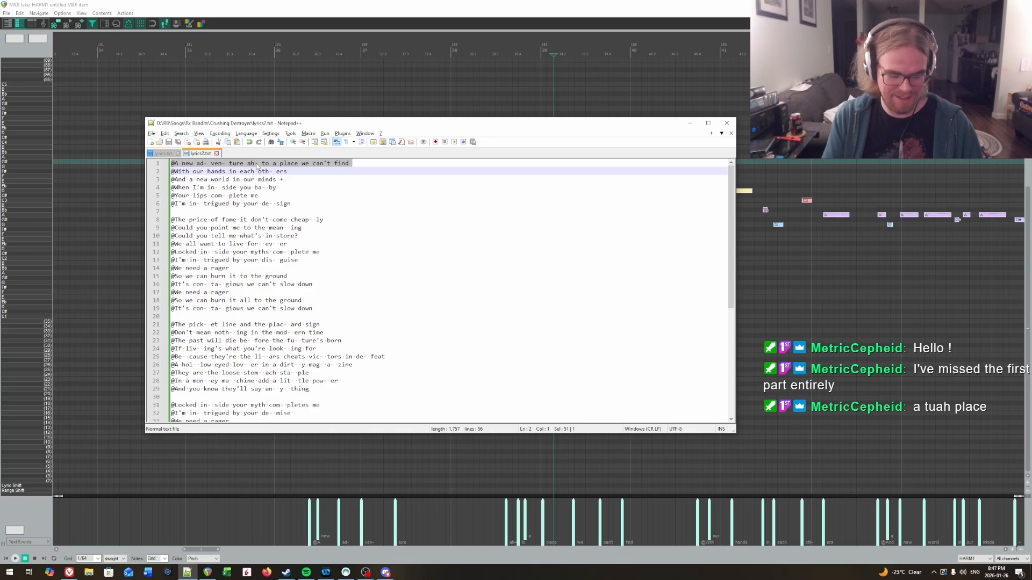
left_click(551, 18)
left_click_drag(695, 279, 897, 306)
scroll(772, 299, "down", 3)
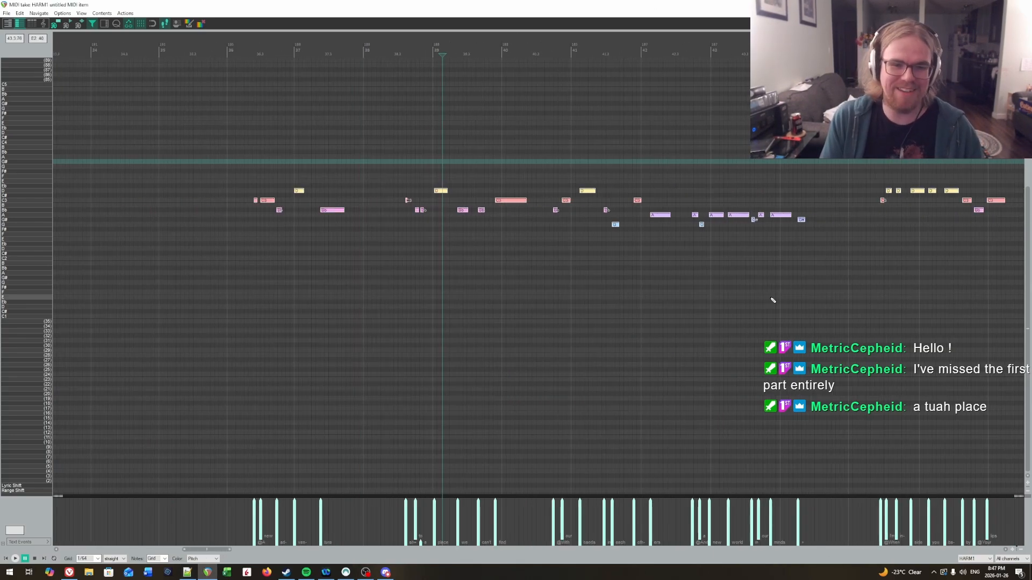
left_click_drag(689, 309, 751, 293)
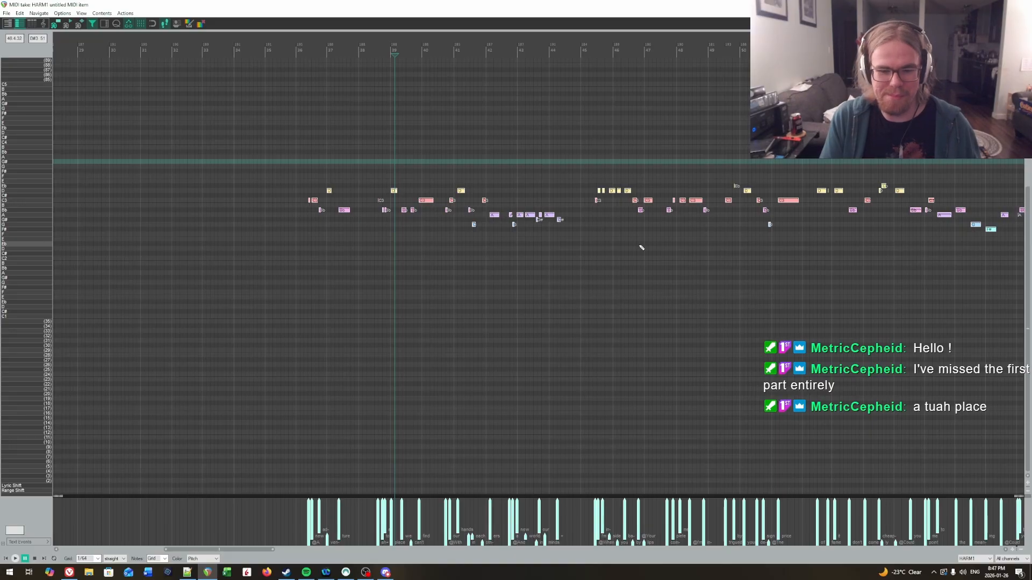
Clear the HARM1 lyric events around measure 45 and reimport lyrics2.txt onto the notes.
left_click(599, 52)
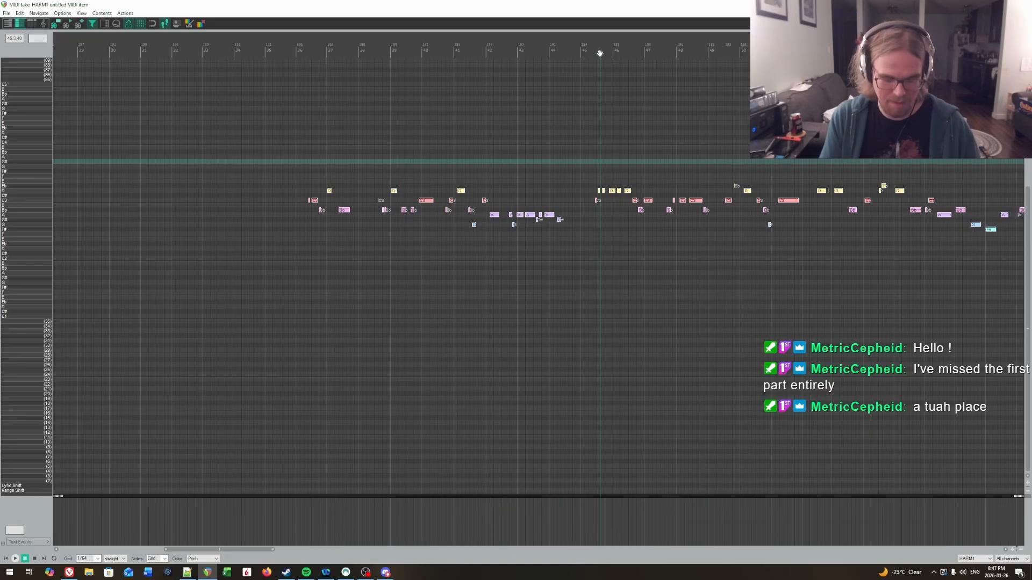
scroll(599, 54, "up", 2)
scroll(600, 53, "up", 1)
key("ctrl+F4")
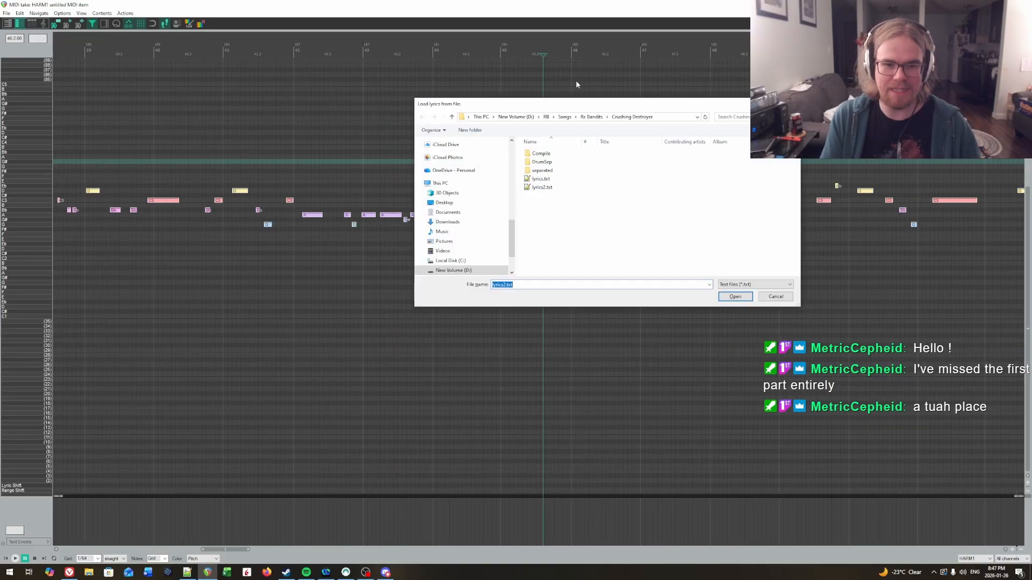
key("Return")
Play the vocals from measures 44 and 47 to check the lyric alignment, and switch to lyrics2.txt in Notepad++.
left_click(471, 49)
key("space")
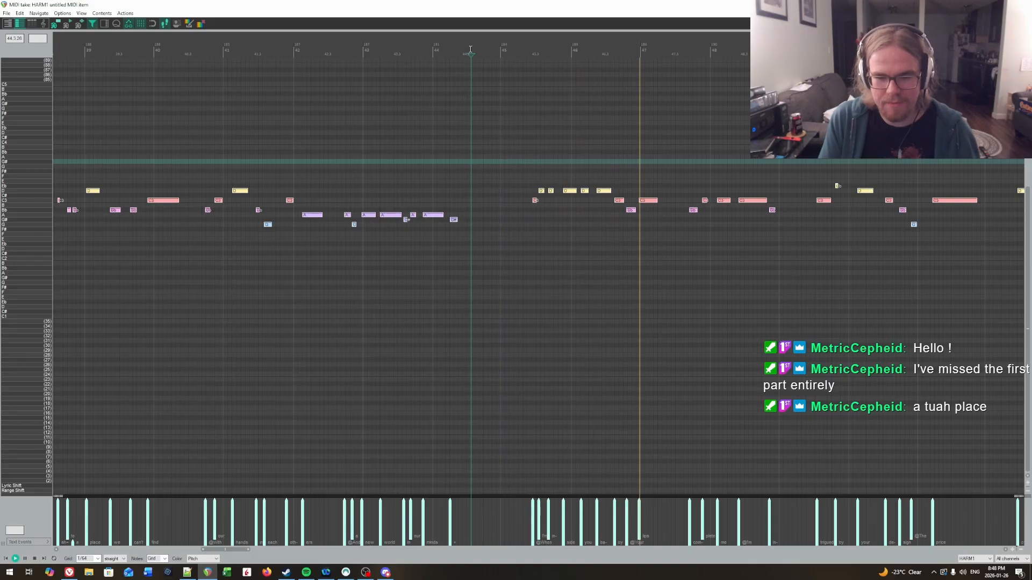
key("ctrl+space")
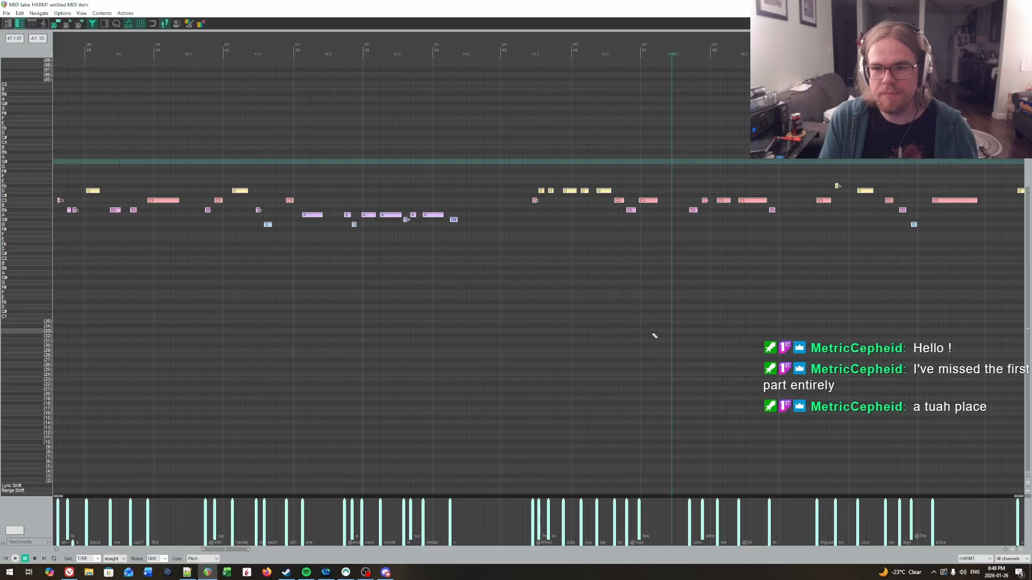
key("ctrl+space")
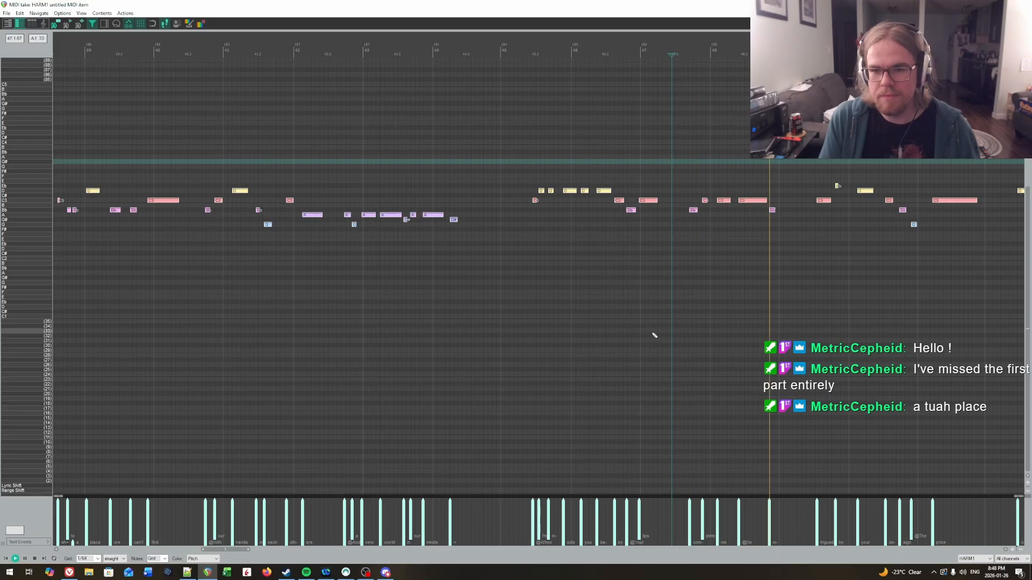
key("ctrl+space")
key("alt+Tab")
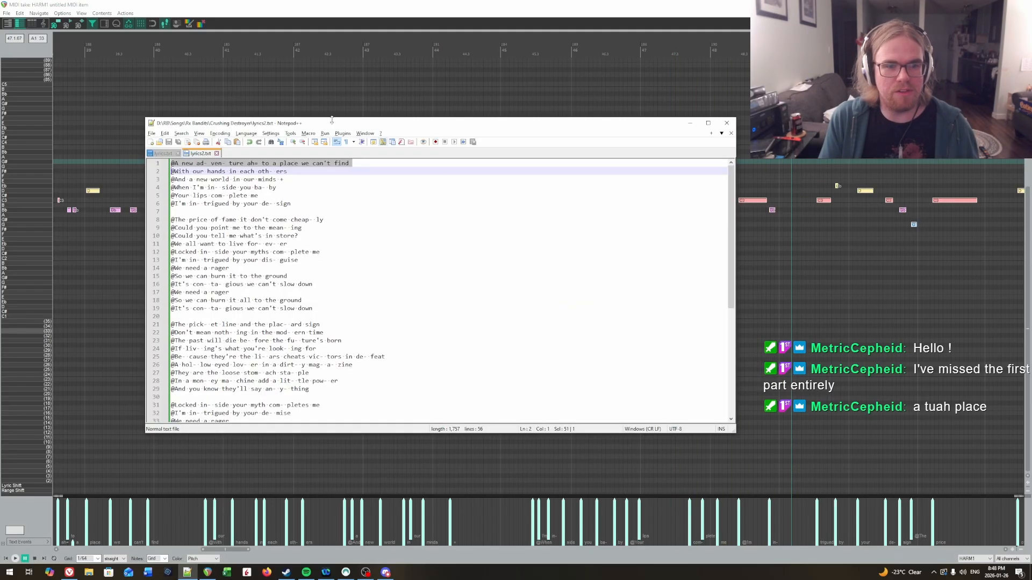
In lyrics2.txt, join line 5 to the end of line 4 as "your lips com- plete me", with a lowercase "your", and save.
left_click_drag(331, 119, 524, 132)
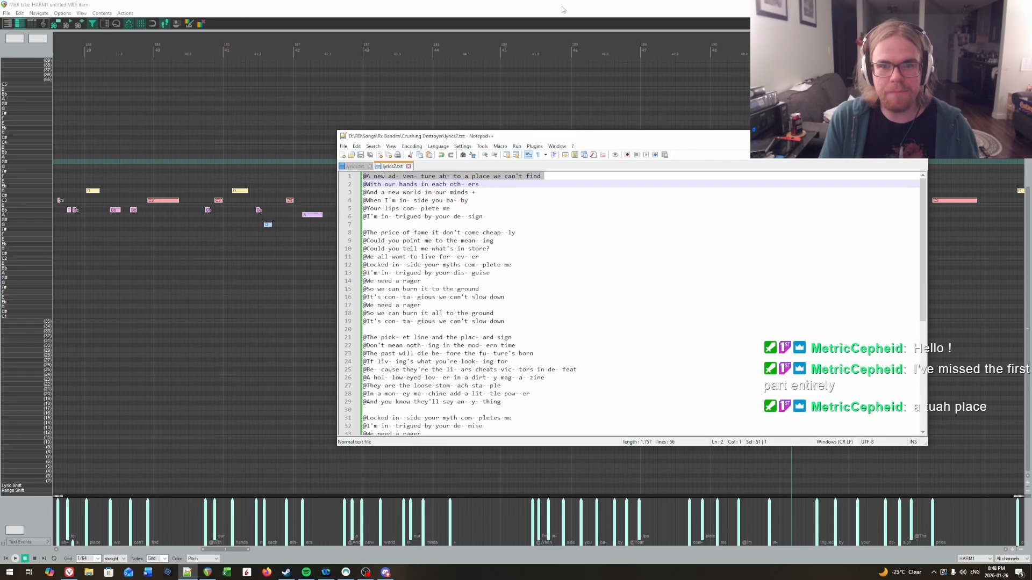
left_click(365, 208)
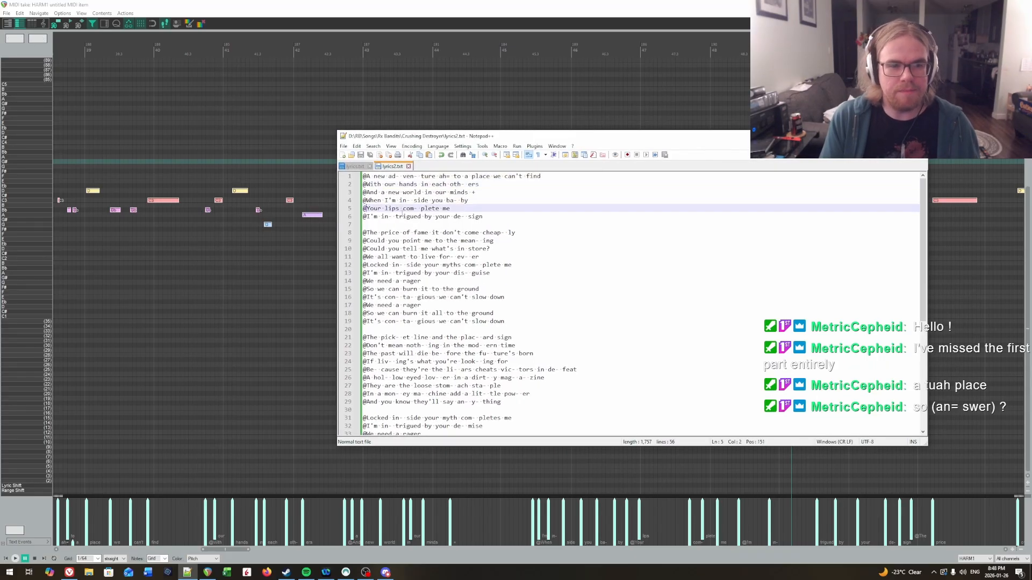
key("BackSpace")
key("BackSpace")
key("Delete")
type("your lips com- plete me")
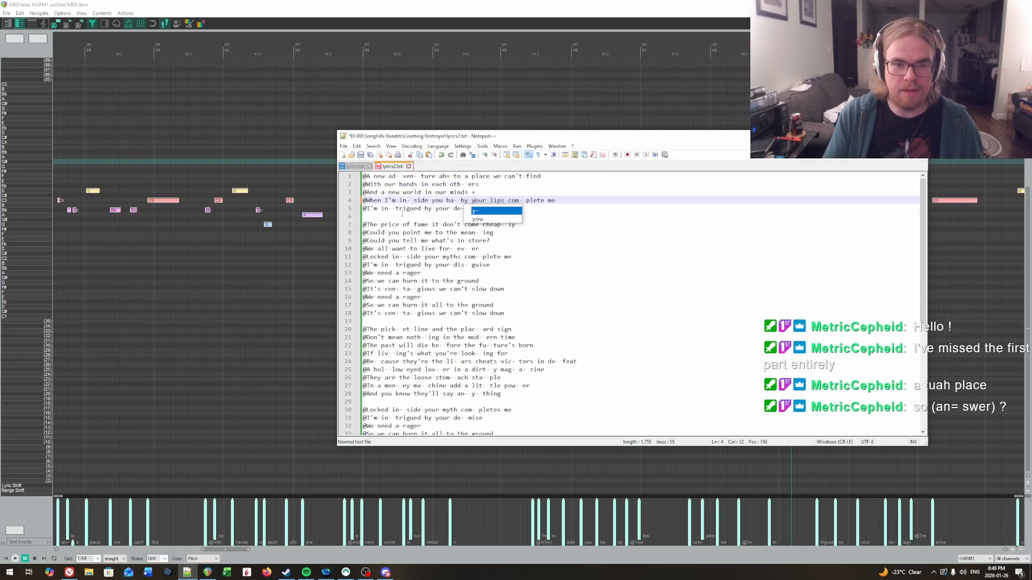
key("ctrl+s")
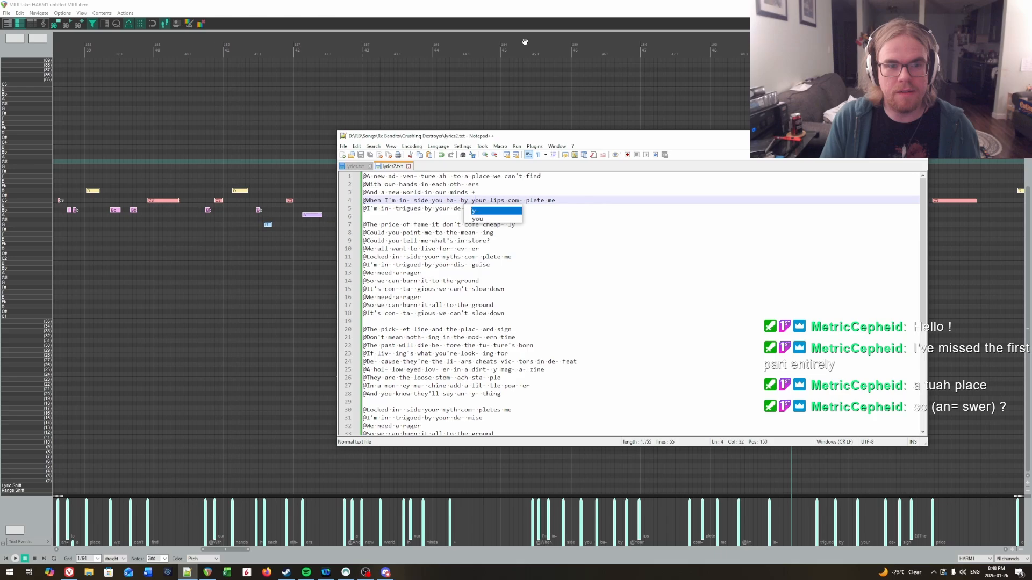
Return to the HARM1 notes in REAPER, clear their lyric events and open the lyrics file loading dialog.
left_click(531, 3)
key("ctrl+l")
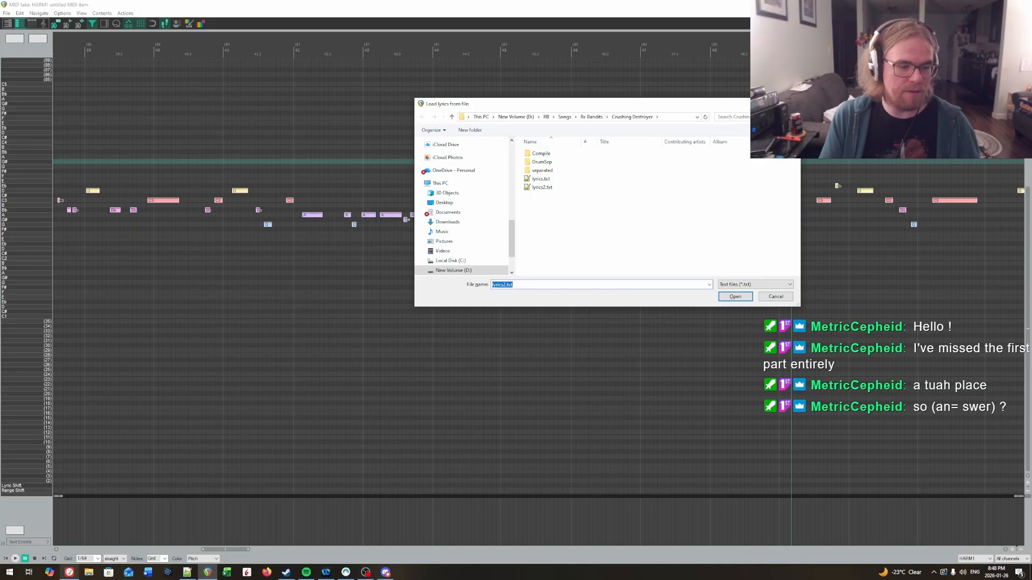
Switch to the Lyric Hyphenator page in the browser and convert the word "answer" to check its hyphenation.
left_click(69, 573)
left_click(552, 193)
key("ctrl+a")
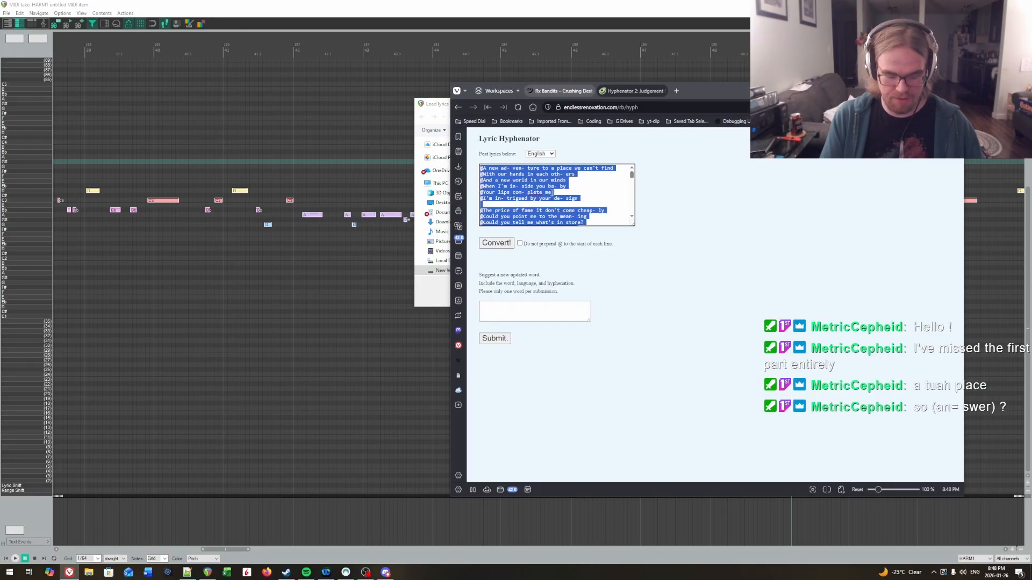
type("answer")
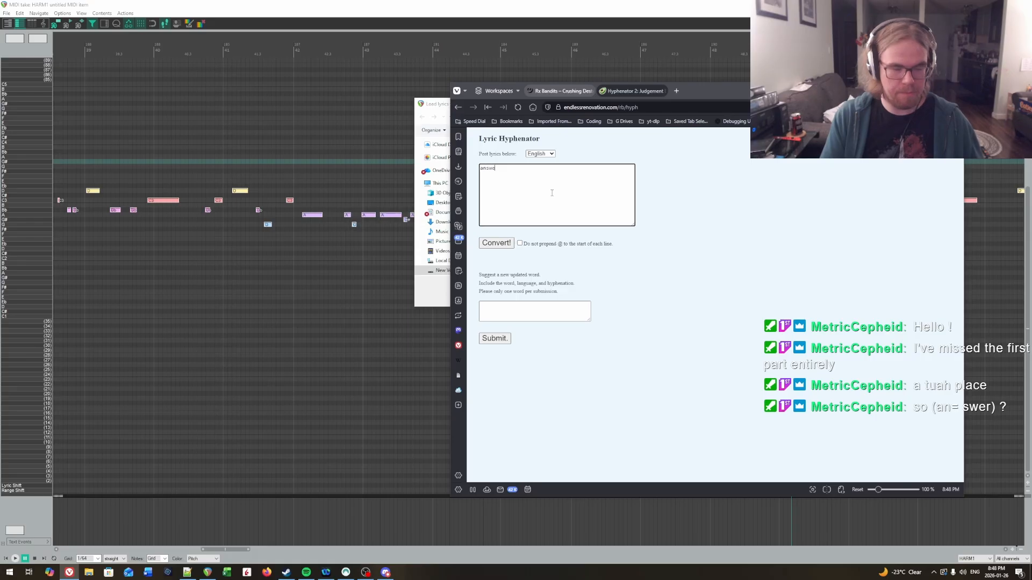
left_click(497, 244)
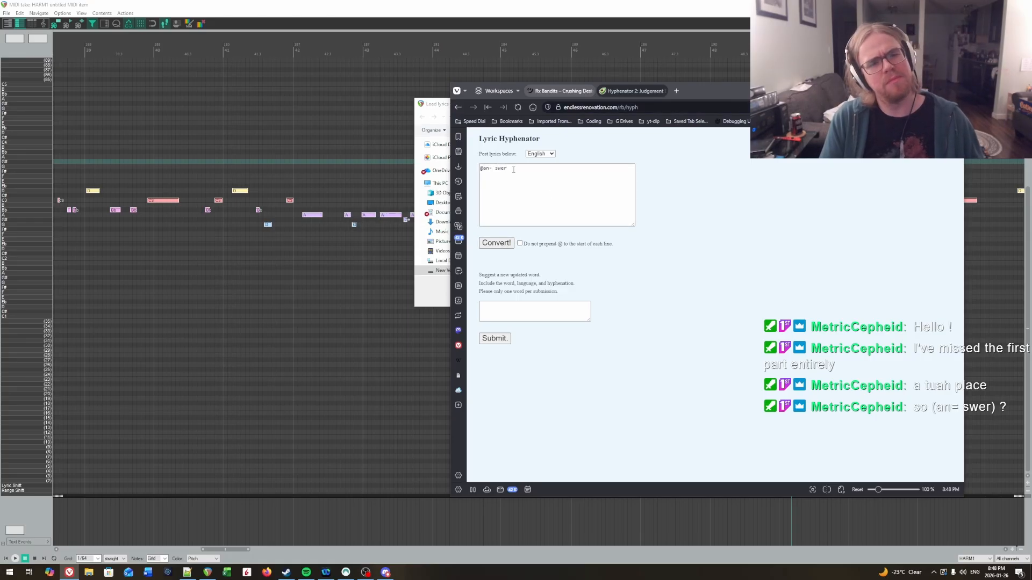
Search Google for "answer definition" and check the word's syllable division there and in its Merriam-Webster entry.
left_click(677, 91)
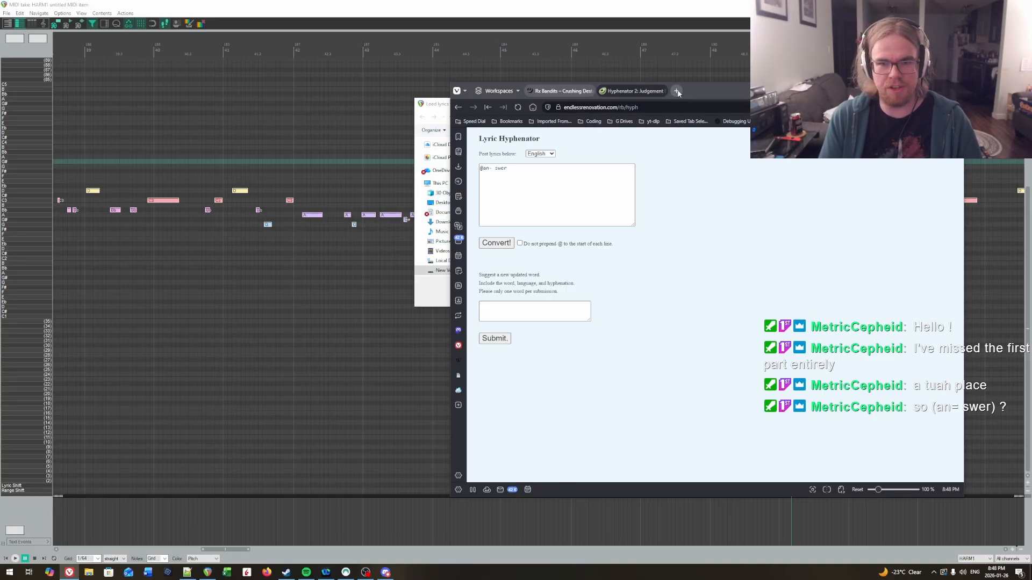
type("answer")
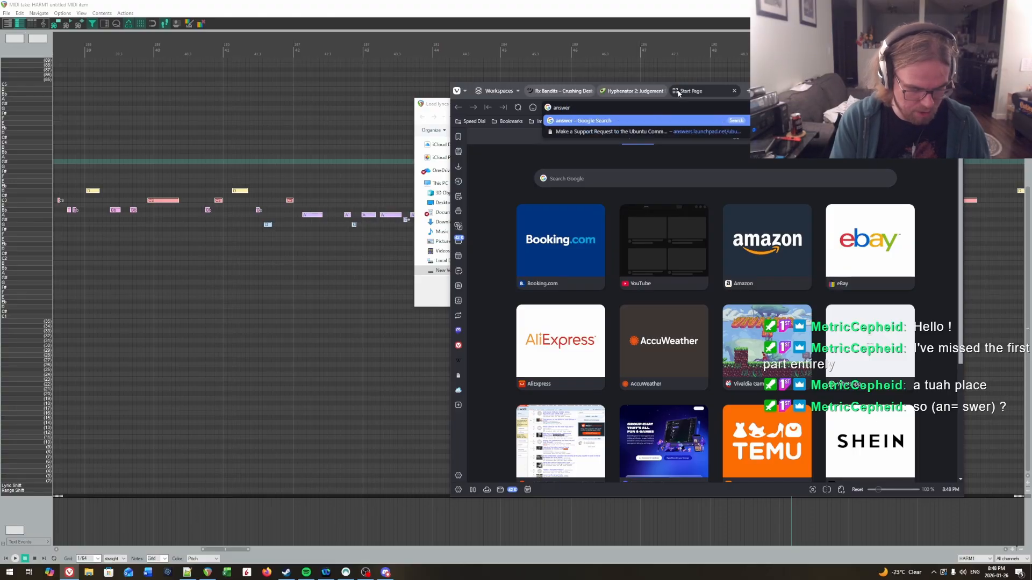
type(" definition")
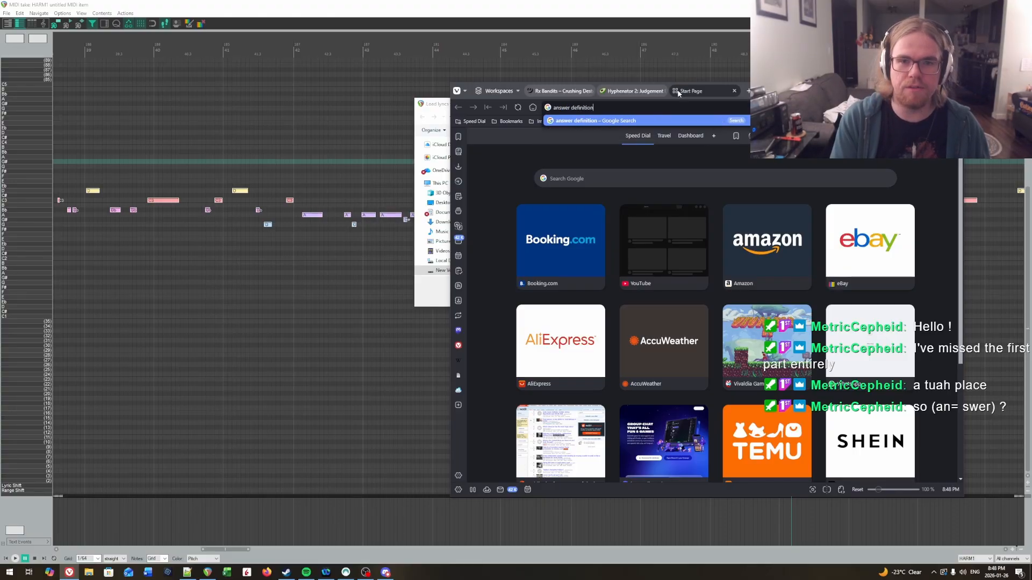
key("Return")
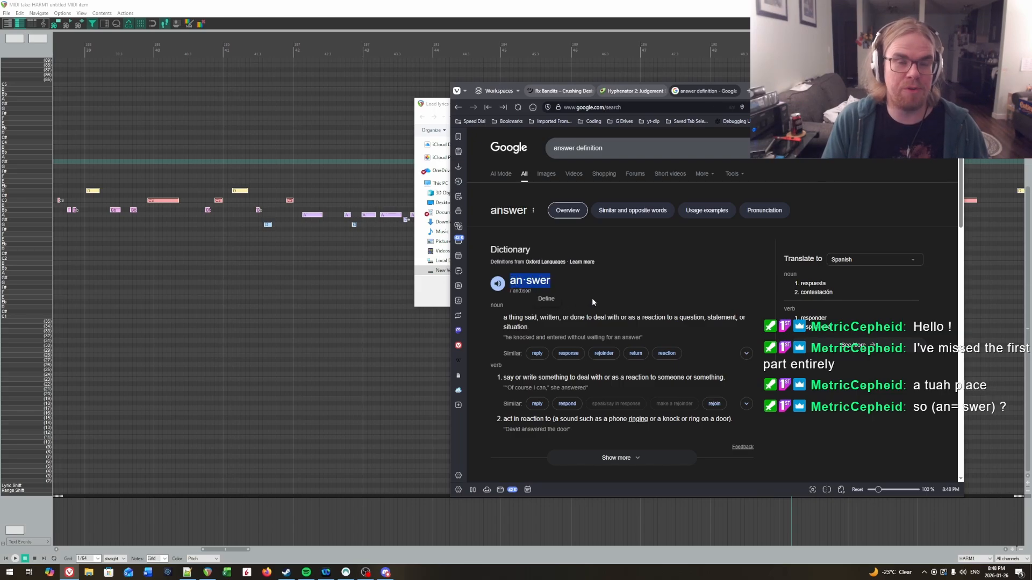
left_click(539, 279)
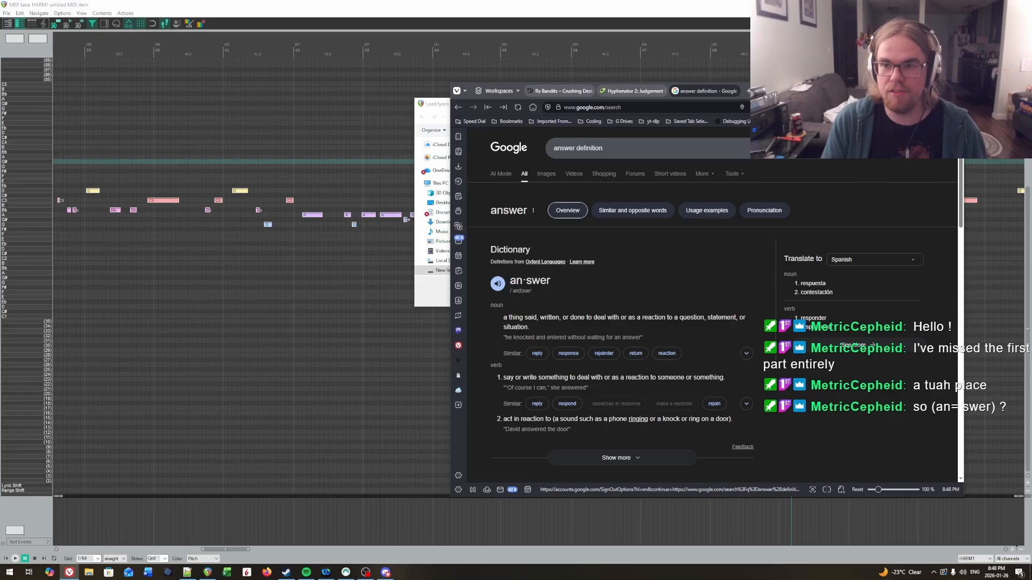
scroll(666, 285, "down", 5)
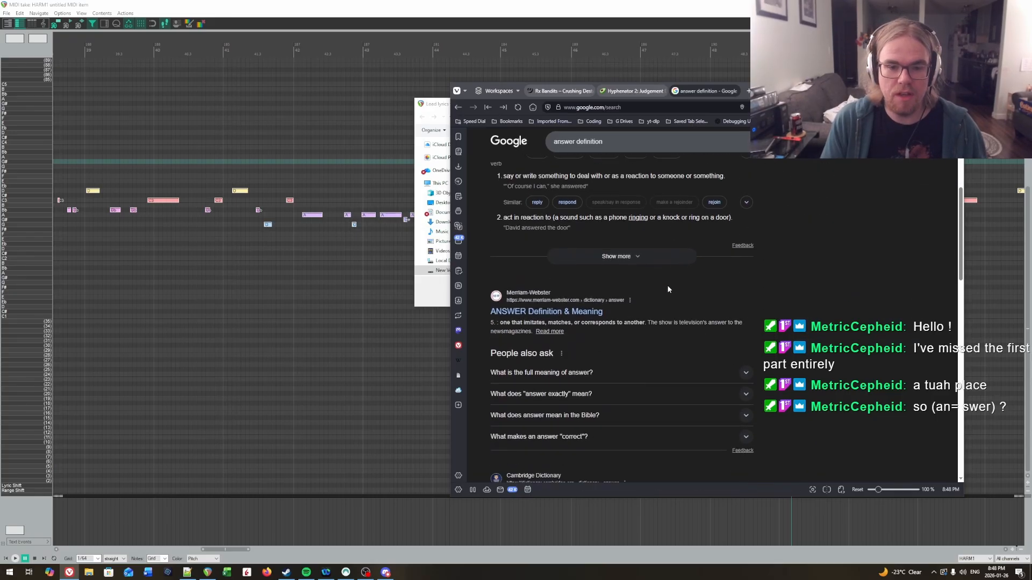
left_click(542, 316)
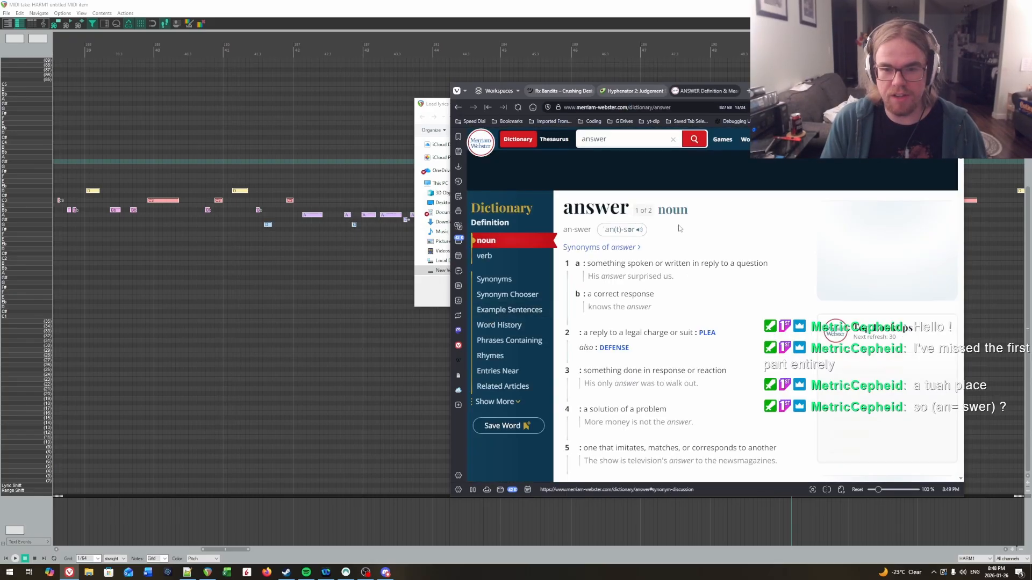
left_click_drag(575, 230, 590, 231)
left_click(582, 231)
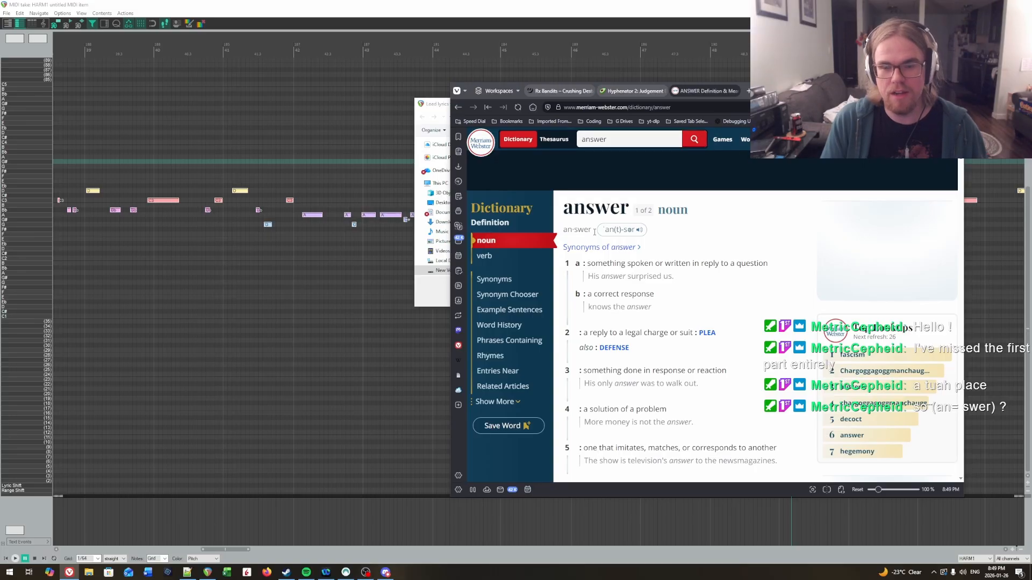
Return to REAPER's waiting file dialog and load lyrics2.txt onto the HARM1 notes.
left_click(614, 91)
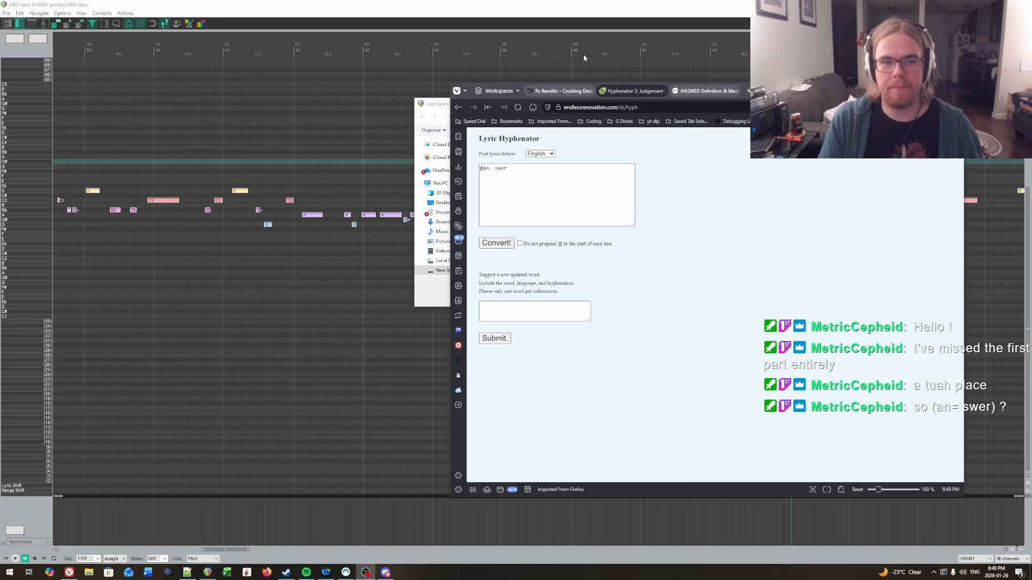
left_click(602, 58)
left_click(728, 296)
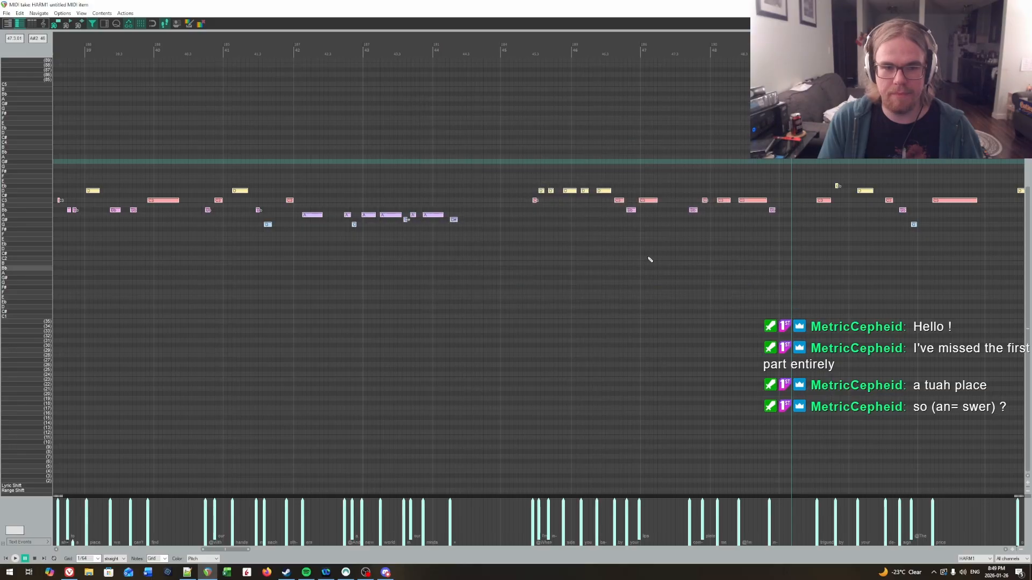
Play the vocals from measure 45 in short stretches to check the lyric alignment of "When I'm inside you baby your lips complete me".
left_click(505, 50)
key("space")
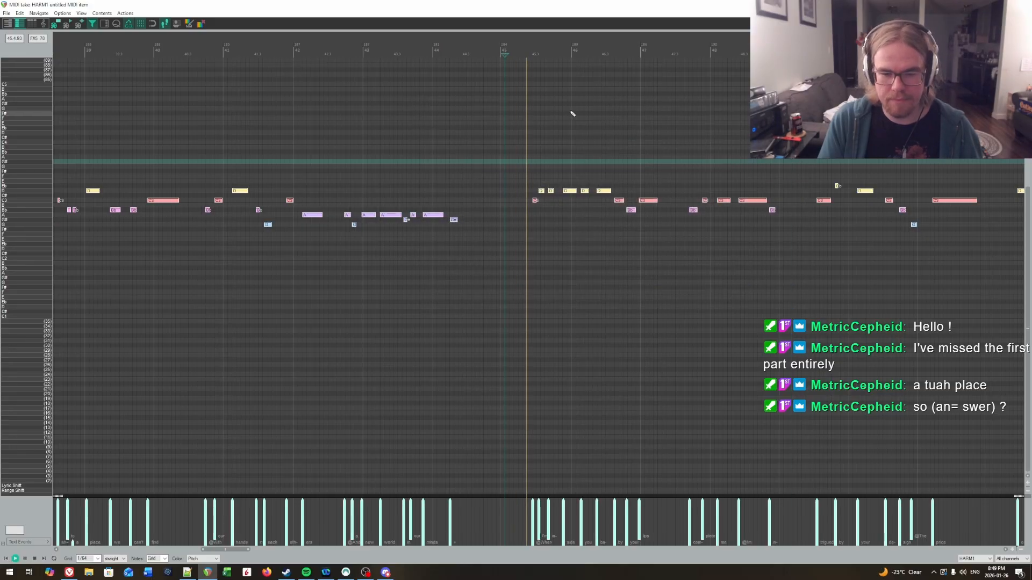
key("space")
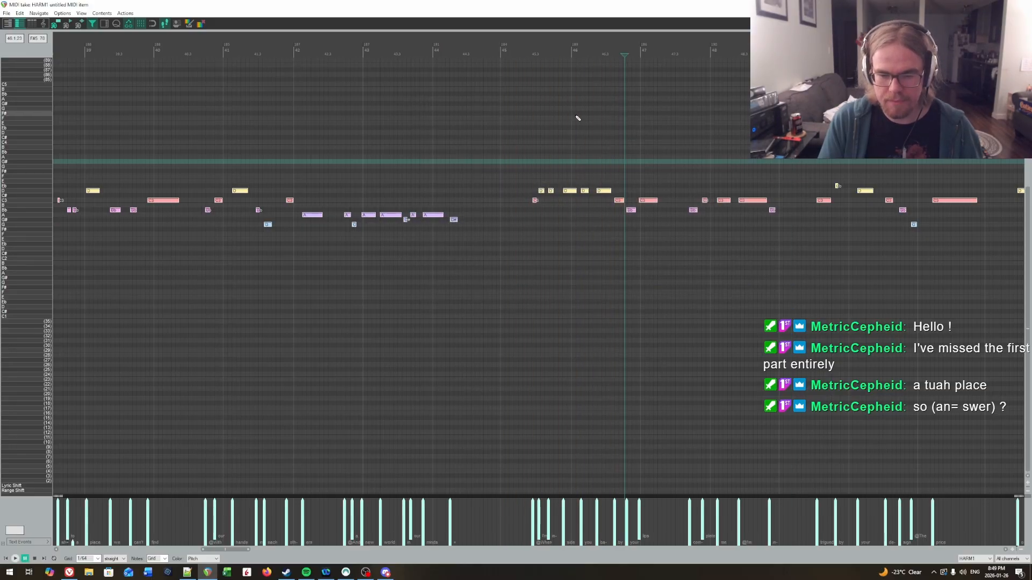
key("space")
key("space")
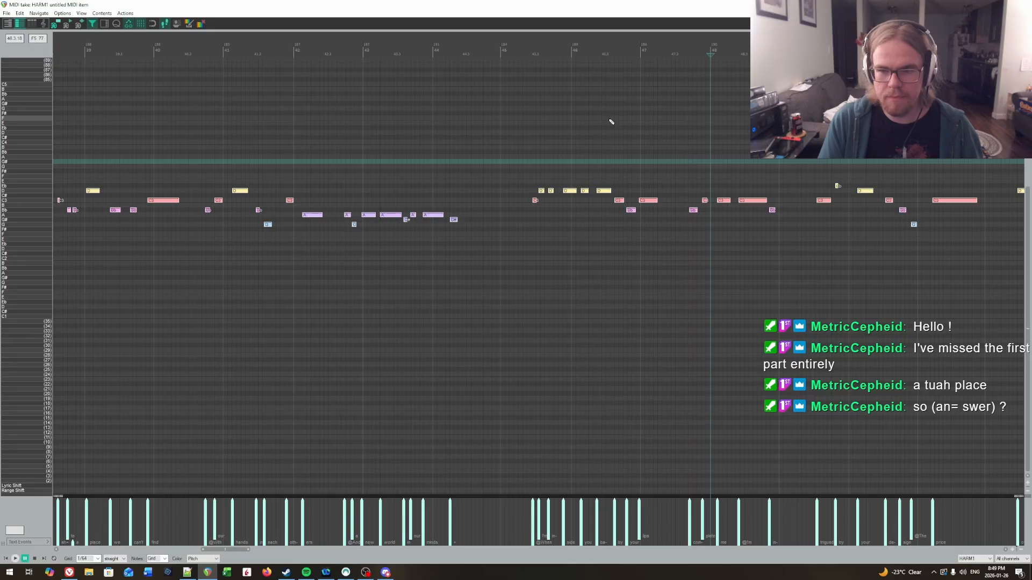
key("space")
key("space")
key("space")
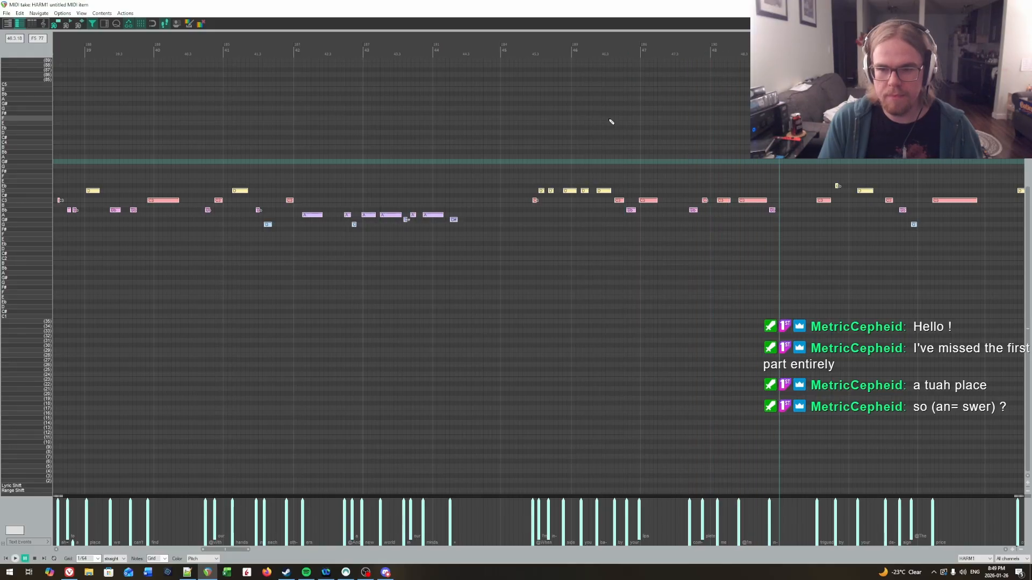
Clear the HARM1 lyric events and, on line 4 of lyrics2.txt, add a "+" after "com-" and another after "me".
key("alt+Tab")
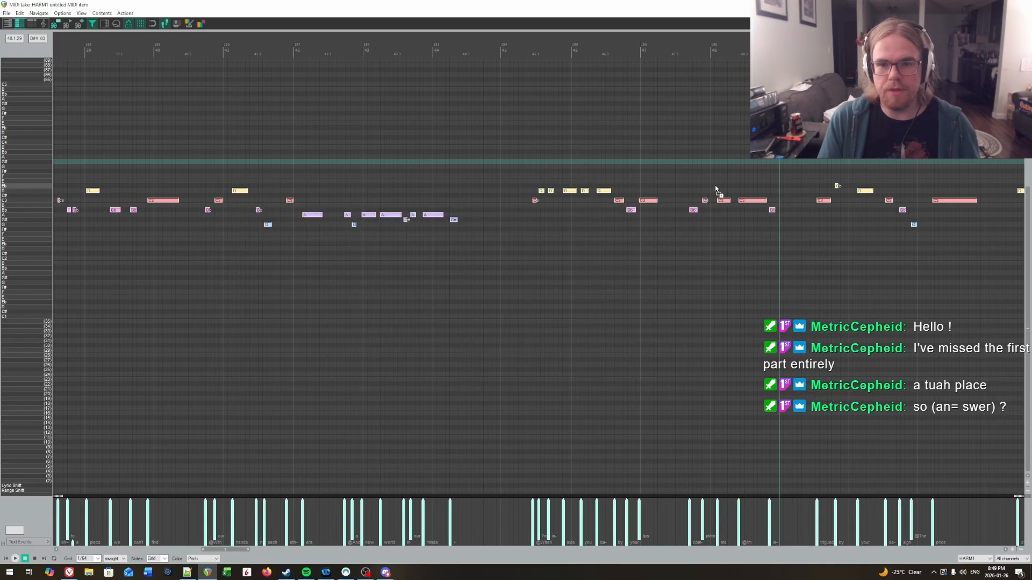
key("alt+Tab")
key("alt+Tab")
key("alt+Tab")
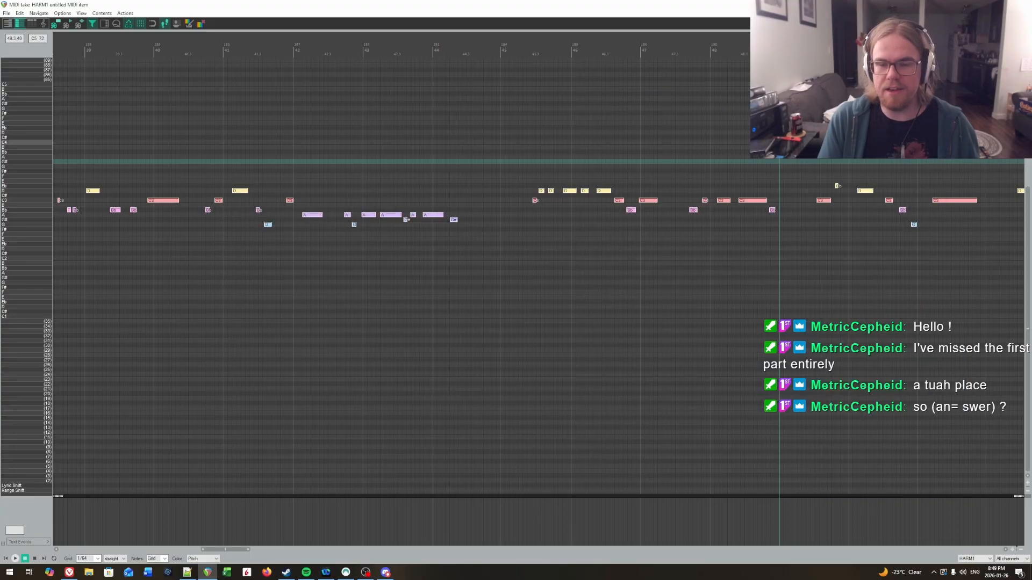
key("alt+Tab")
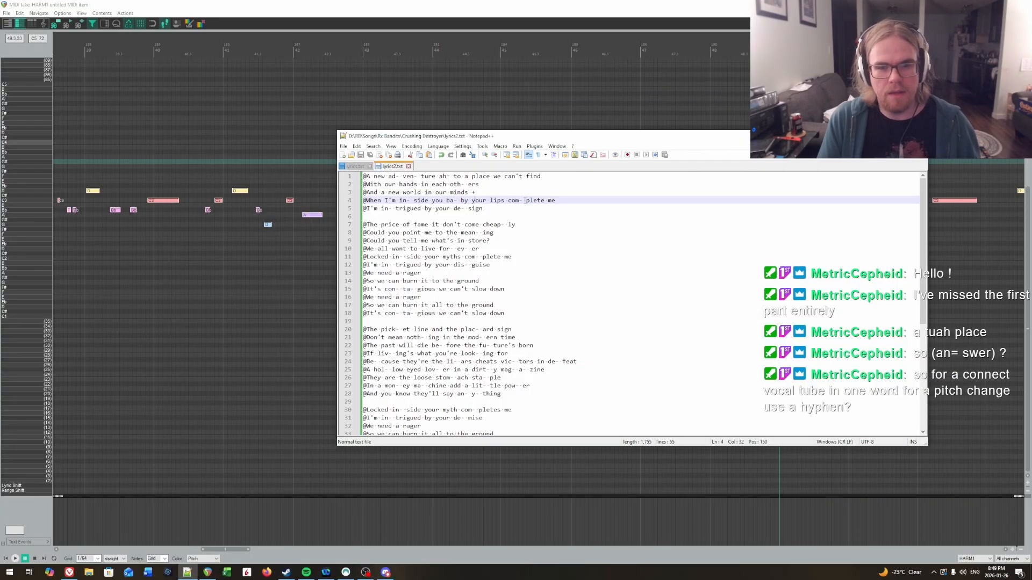
type("+")
left_click_drag(636, 136, 365, 150)
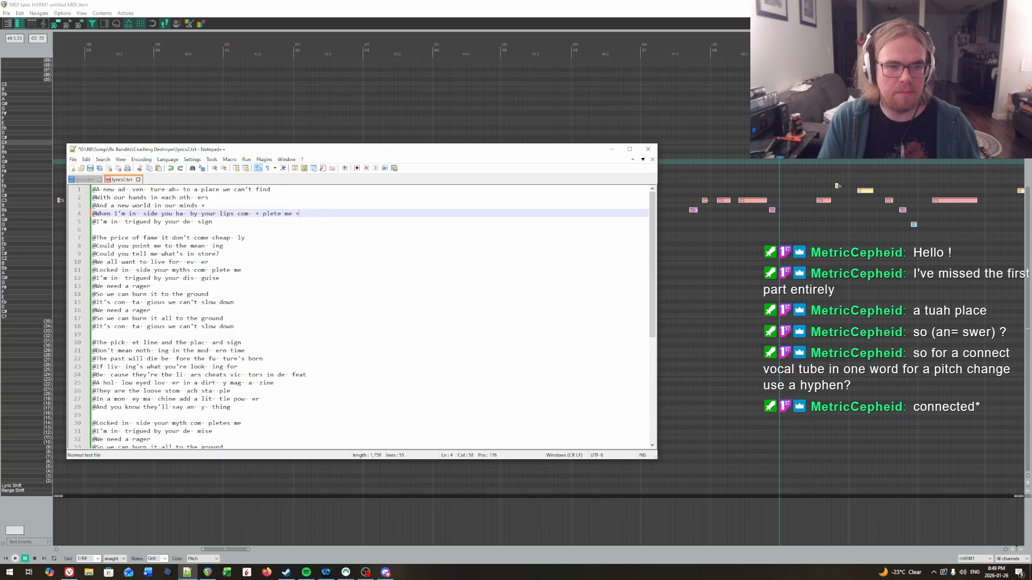
Return to REAPER and import the edited lyrics2.txt onto the HARM1 notes.
left_click(608, 98)
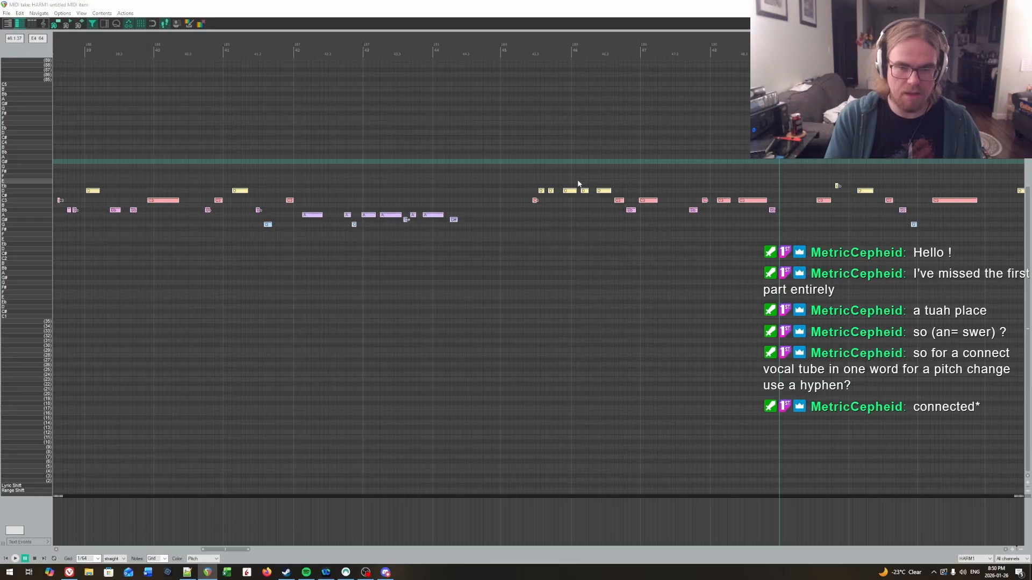
key("ctrl+l")
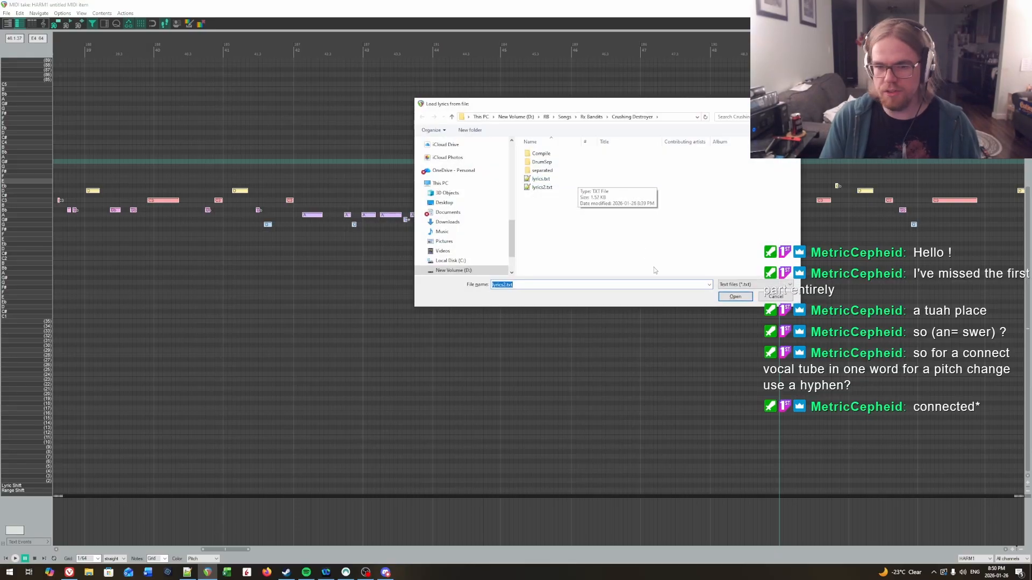
key("Return")
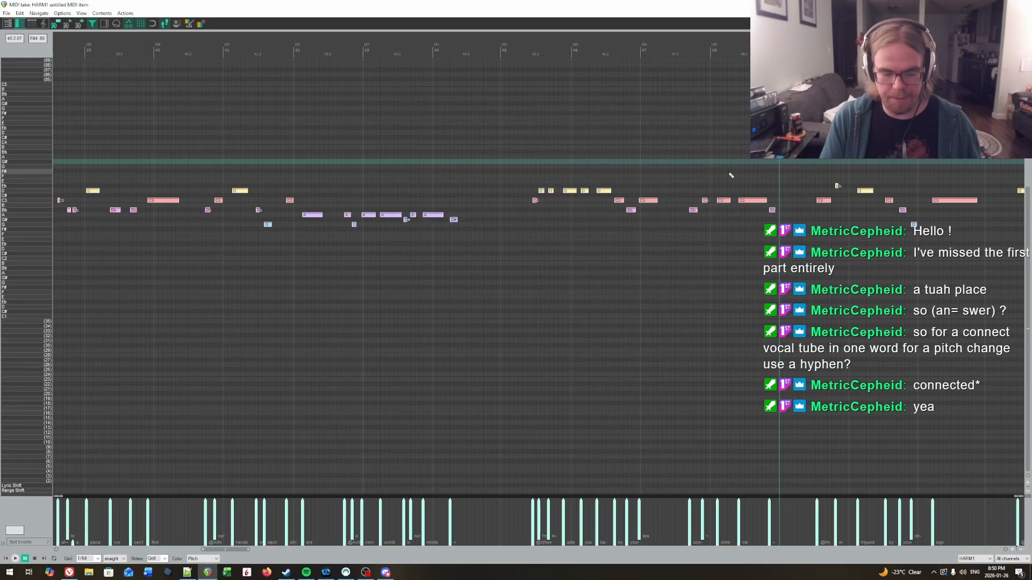
Play the vocals from the middle of measure 47 twice to check the pitch slides on "com- + plete me +".
left_click(710, 46)
scroll(710, 46, "up", 4)
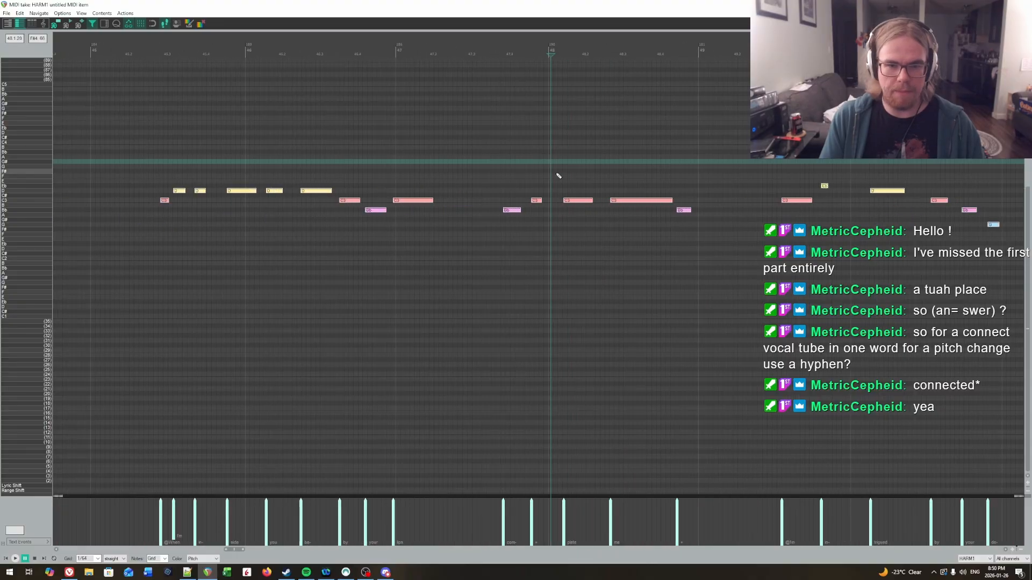
left_click(488, 50)
key("space")
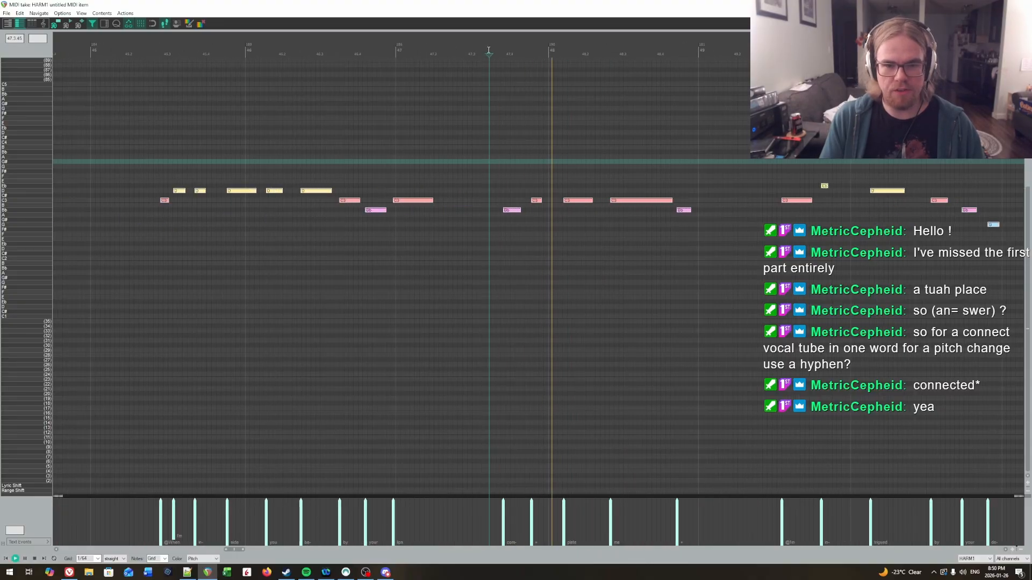
key("ctrl+space")
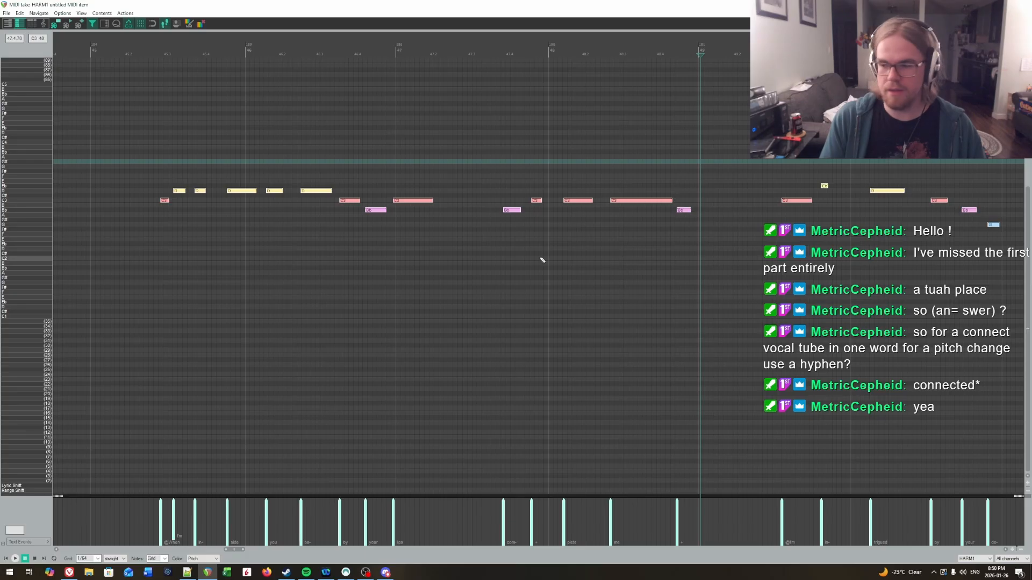
left_click(477, 49)
key("space")
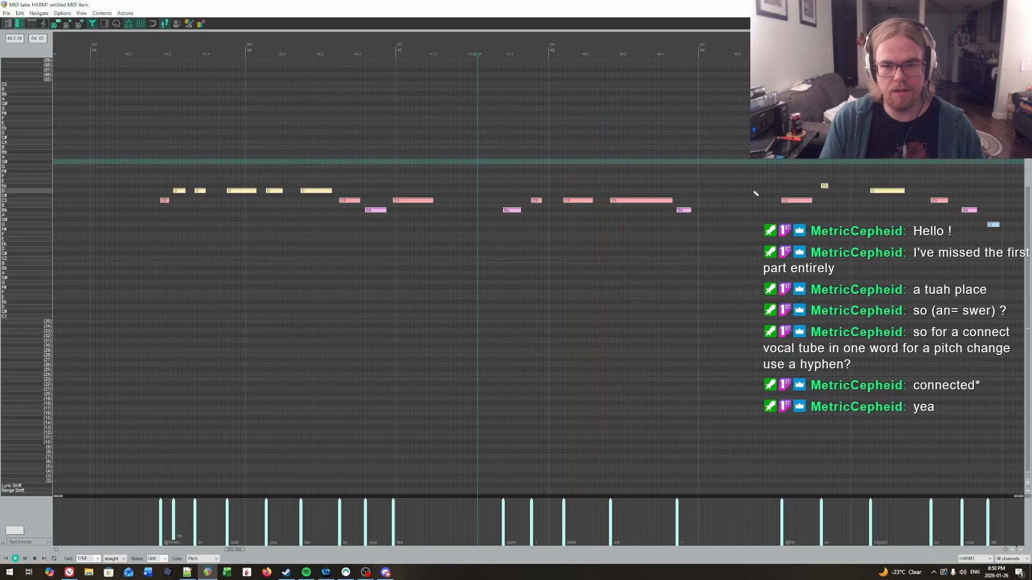
key("ctrl+space")
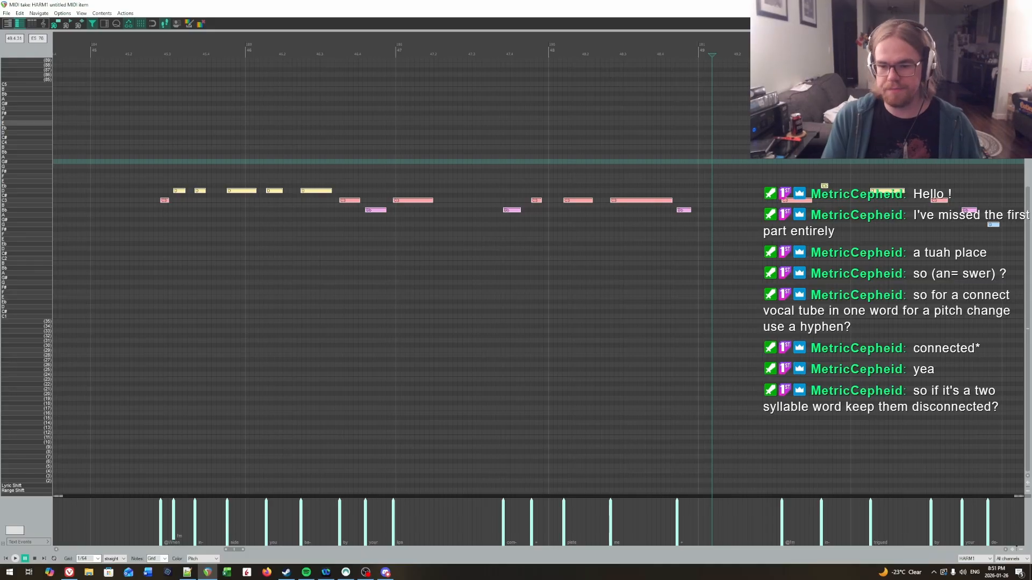
Play the vocals from the start of measure 49 to check the lyric alignment of "I'm intrigued by your design".
left_click_drag(814, 340, 538, 323)
key("space")
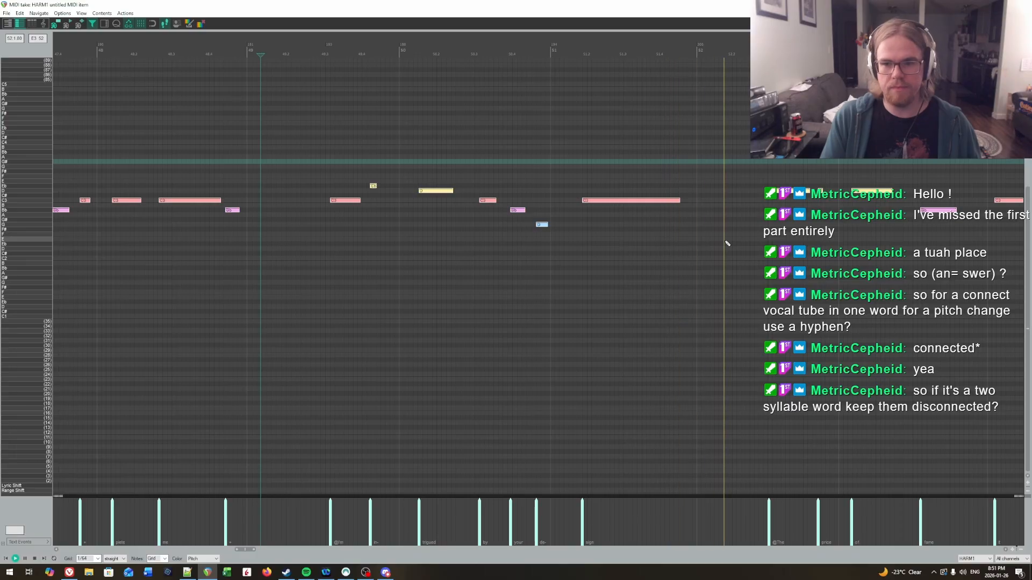
key("space")
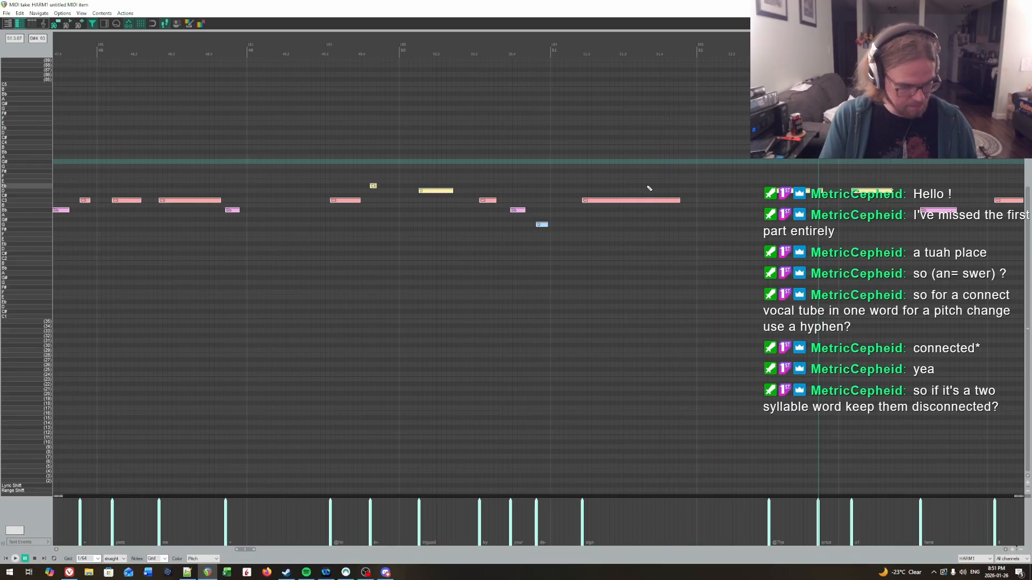
Add a "+" after "sign" on line 5 of lyrics2.txt, save it, and re-import the file onto the HARM1 notes in REAPER.
key("alt+Tab")
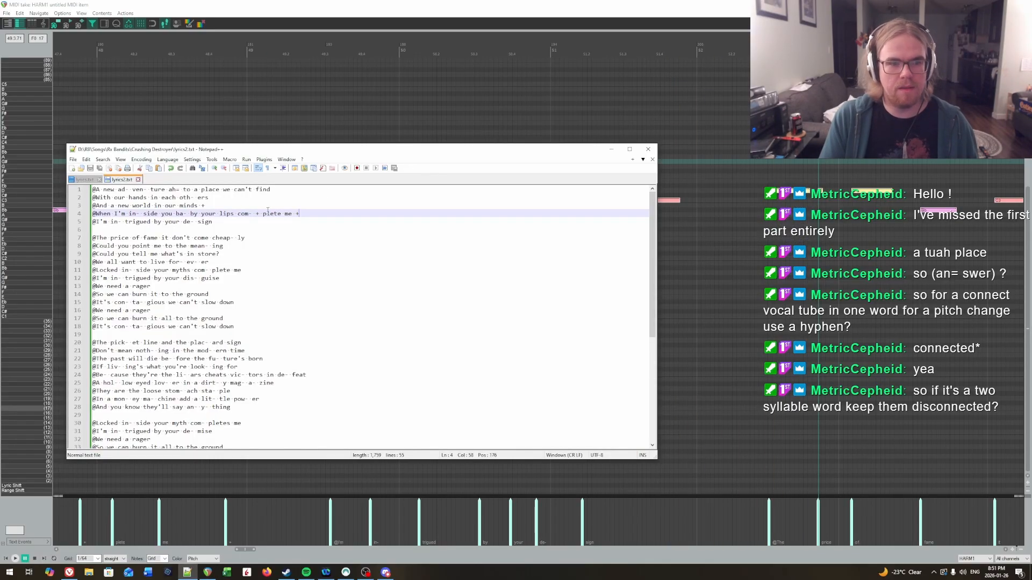
left_click(244, 218)
key("ctrl+s")
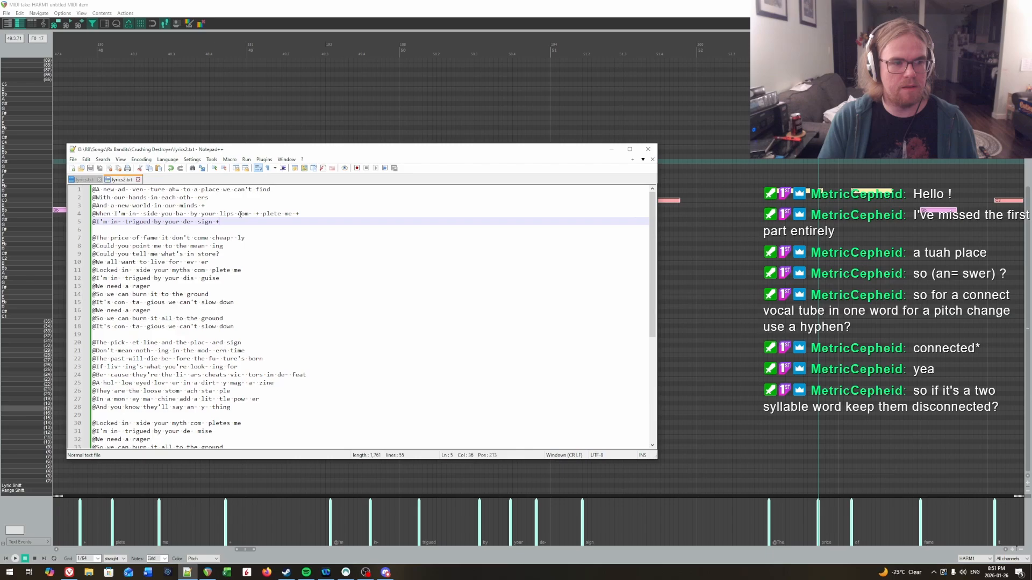
left_click(580, 3)
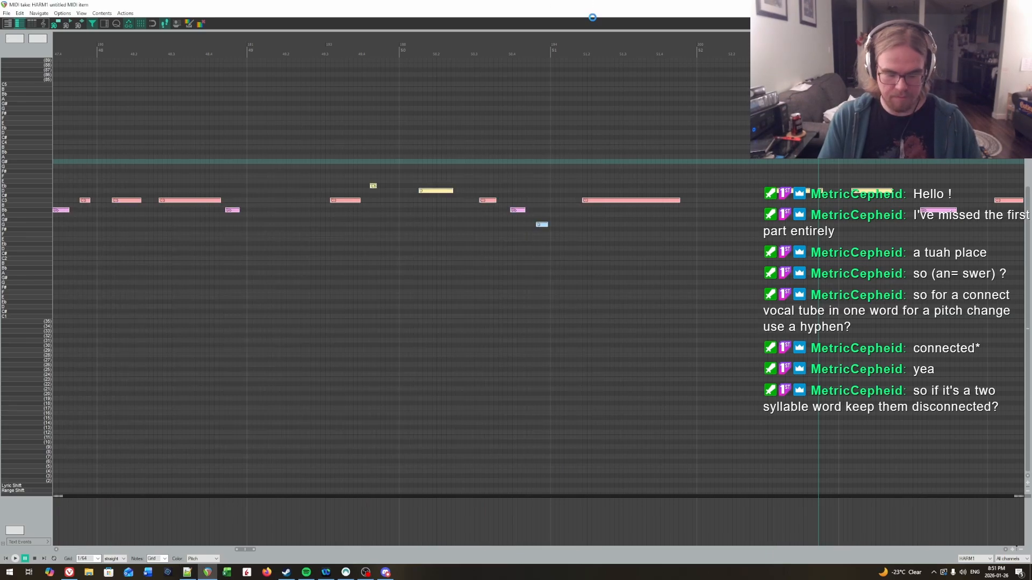
key("Return")
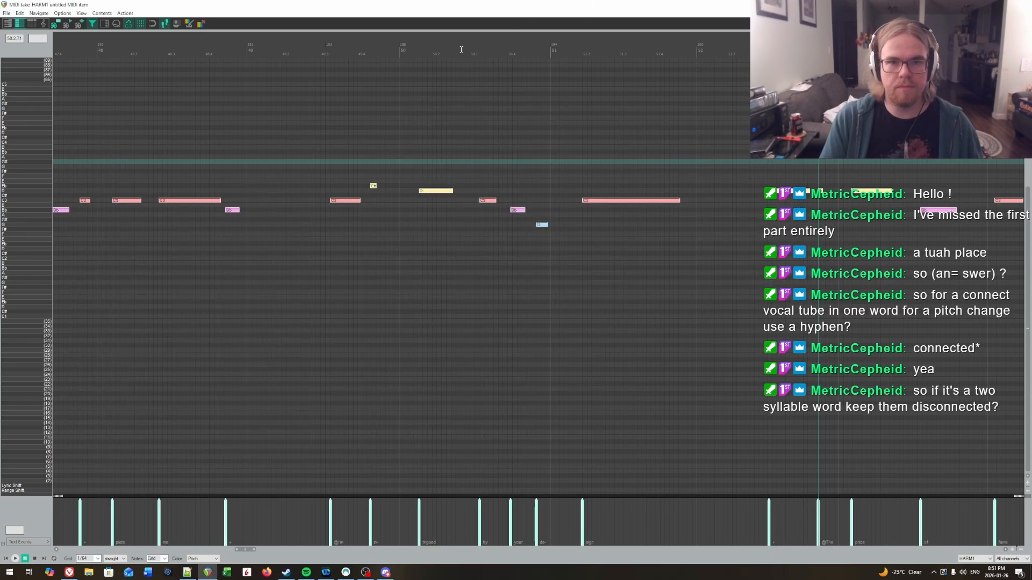
Play the vocals from measure 50 through measure 54 to check "design +" and "The price of fame it don't".
left_click(444, 54)
key("space")
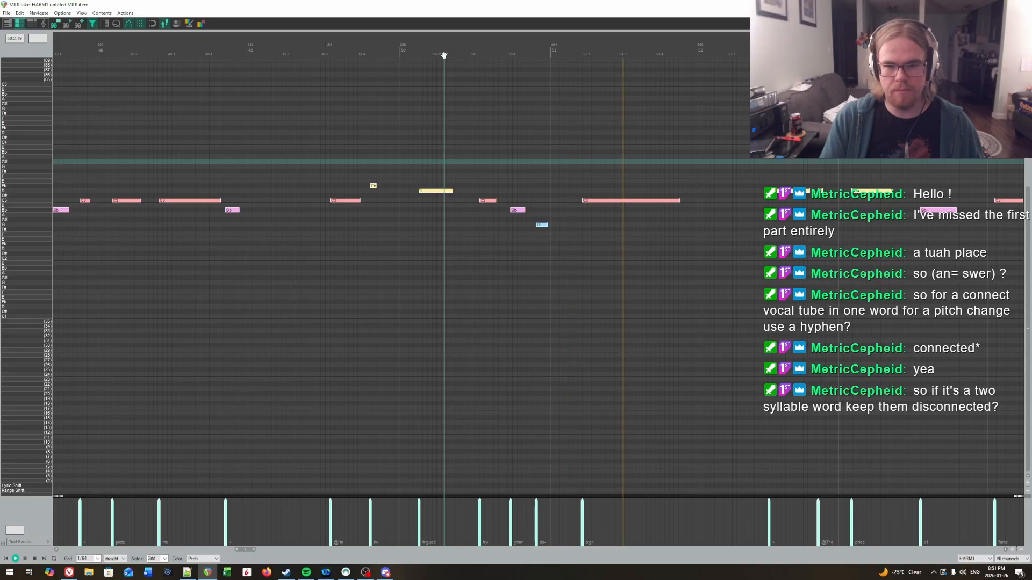
key("ctrl+space")
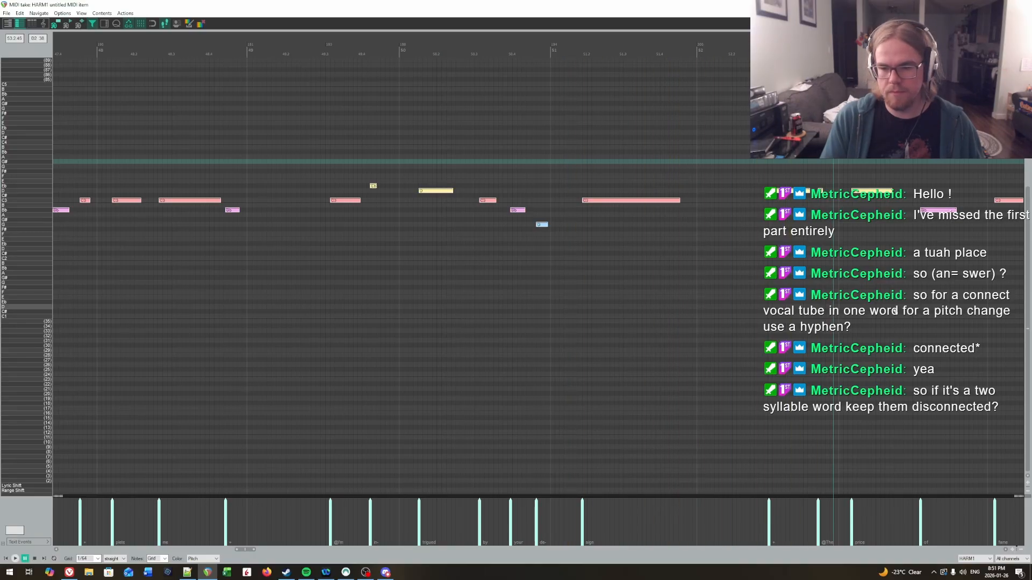
scroll(894, 311, "right", 8)
key("ctrl+space")
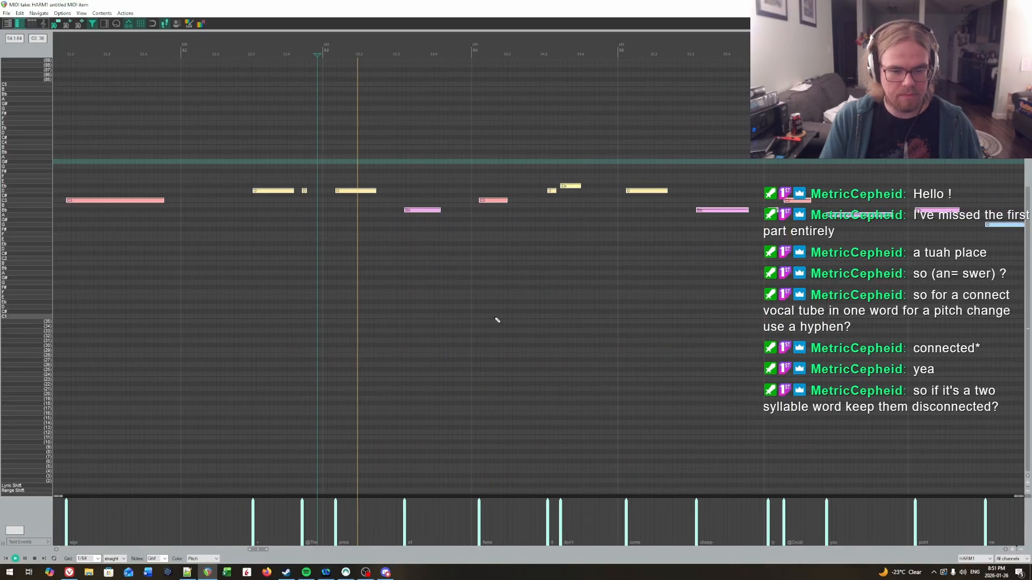
key("ctrl+space")
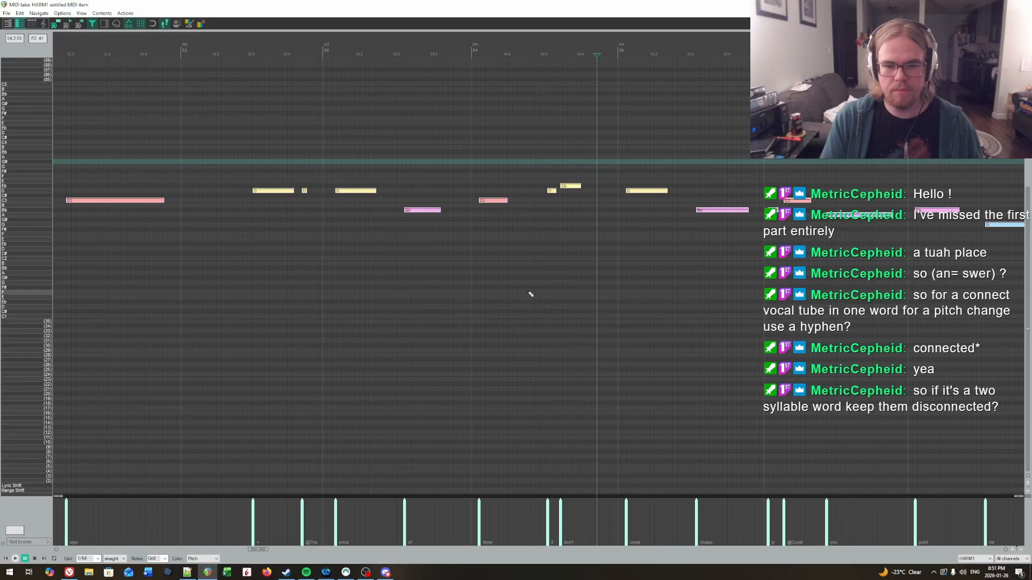
Clear the HARM1 lyric events, then add a "+" after "it" on line 7 of lyrics2.txt and save the file.
key("Delete")
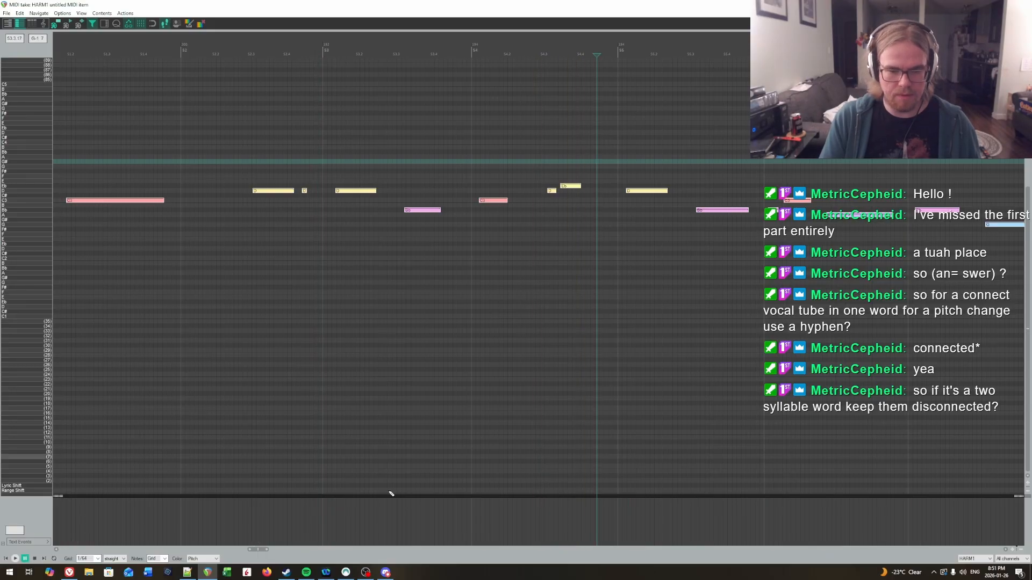
left_click(187, 572)
left_click_drag(476, 152, 470, 177)
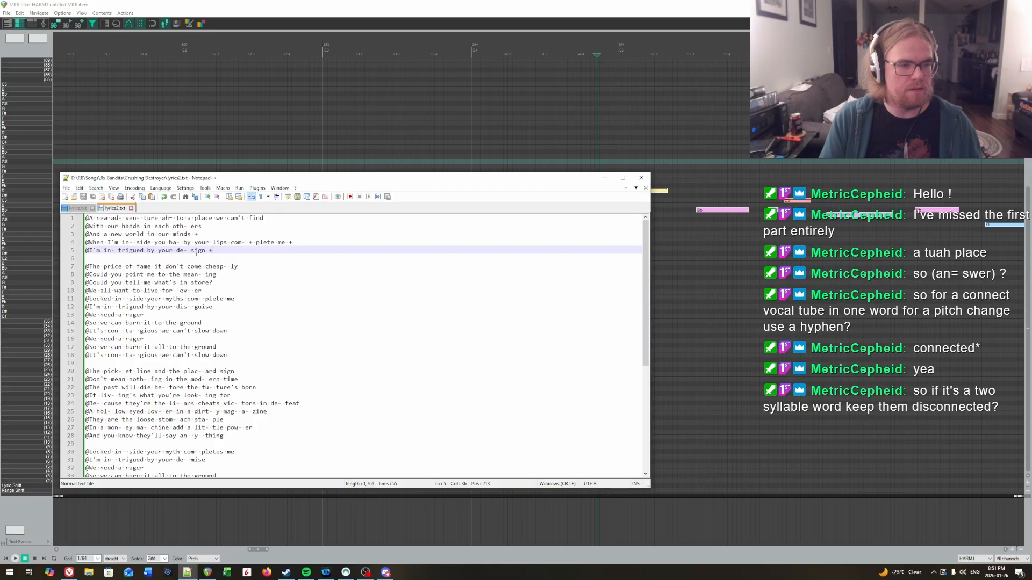
left_click(164, 267)
type("+")
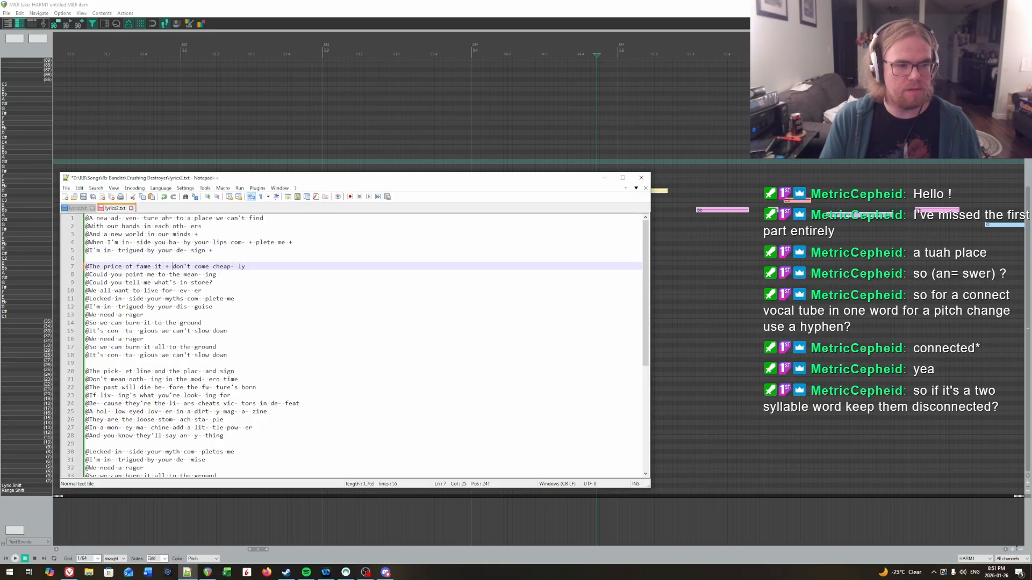
key("ctrl+s")
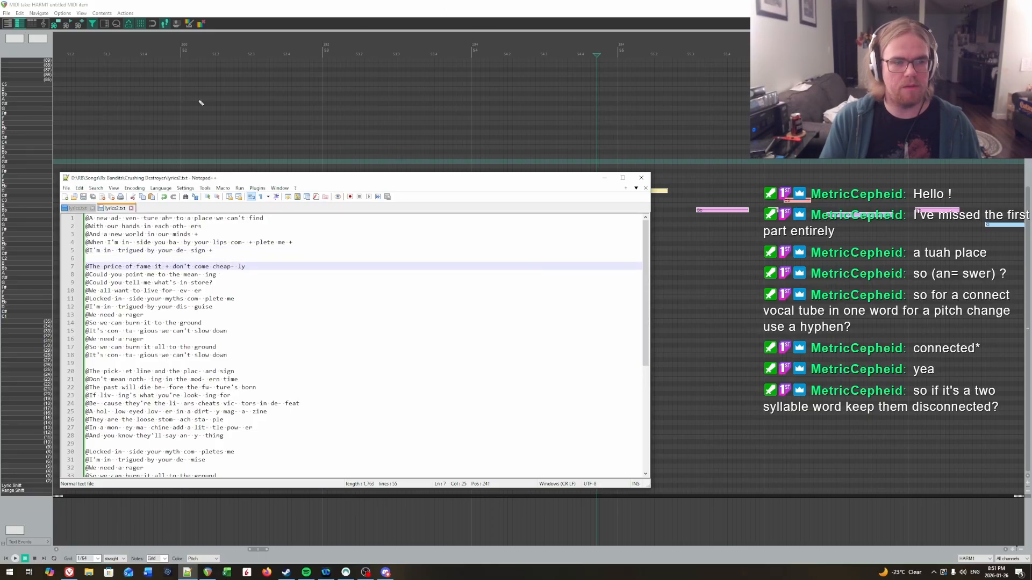
Import the edited lyrics2.txt onto the HARM1 notes in REAPER and play from late in measure 54 to check "come cheap- ly".
left_click(491, 4)
key("ctrl+l")
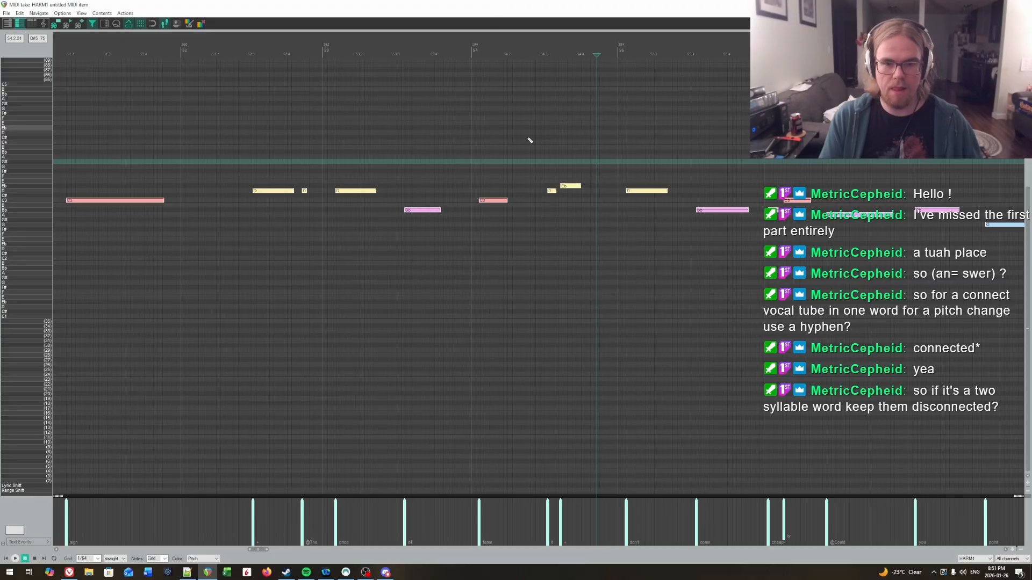
key("space")
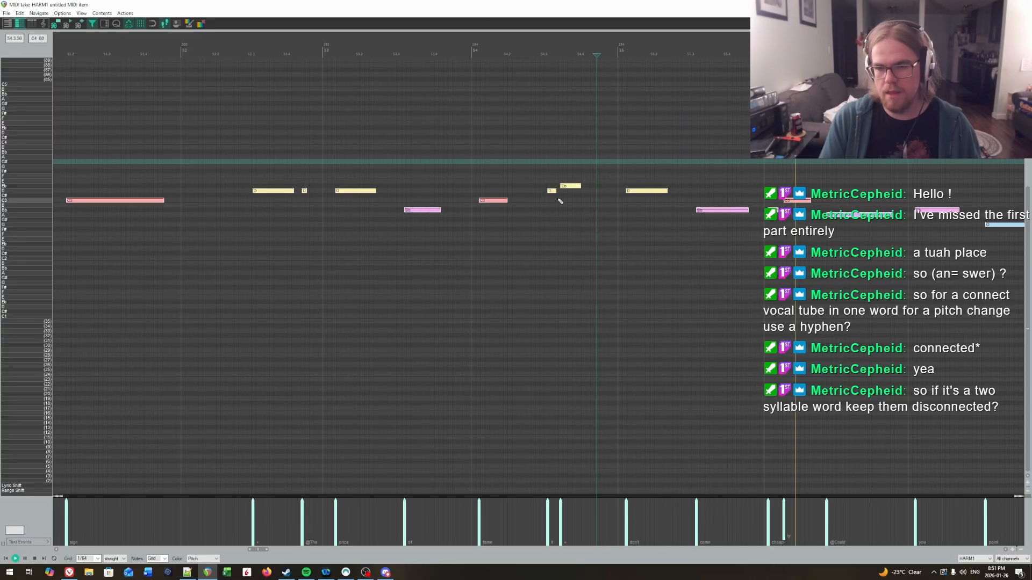
key("space")
left_click_drag(831, 321, 210, 361)
Add a "+" after "cheap-" on line 7 of lyrics2.txt and return to REAPER to re-import it onto the HARM1 notes.
key("alt+Tab")
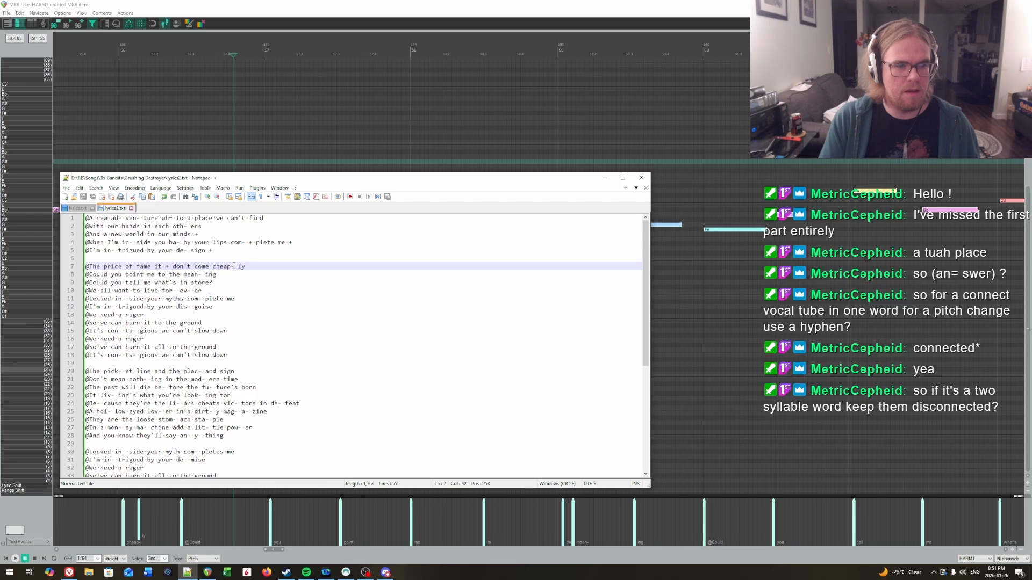
type("+")
left_click(341, 4)
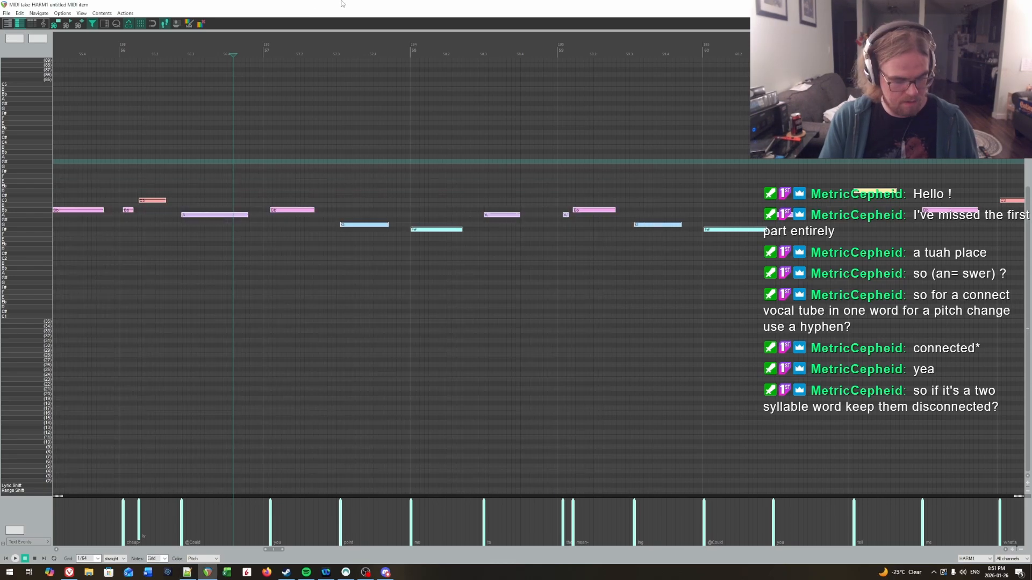
Play the vocals from late in measure 56 into measure 59, and add a "+" after "to" on line 8 of lyrics2.txt.
key("space")
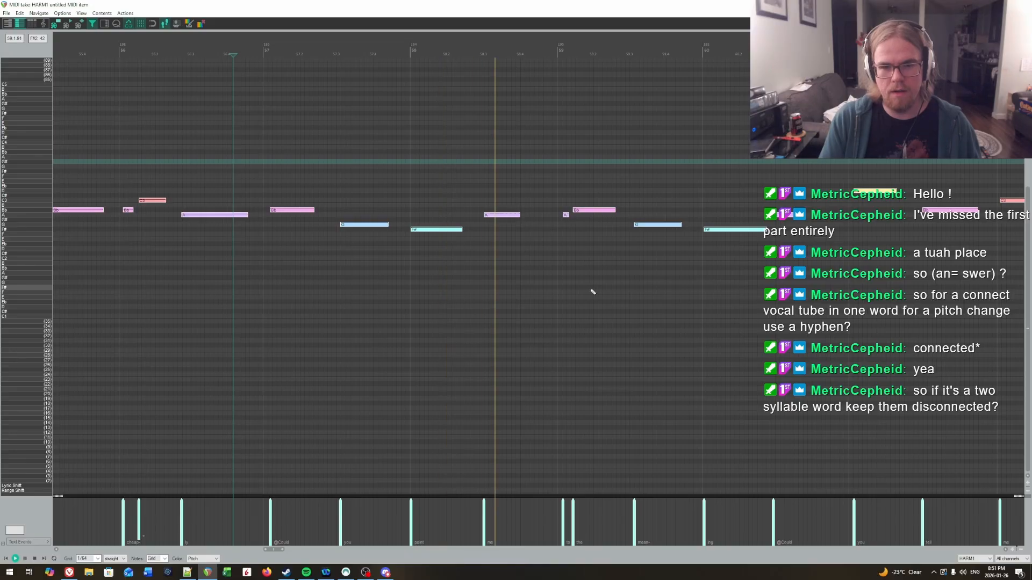
key("ctrl+space")
key("alt+Tab")
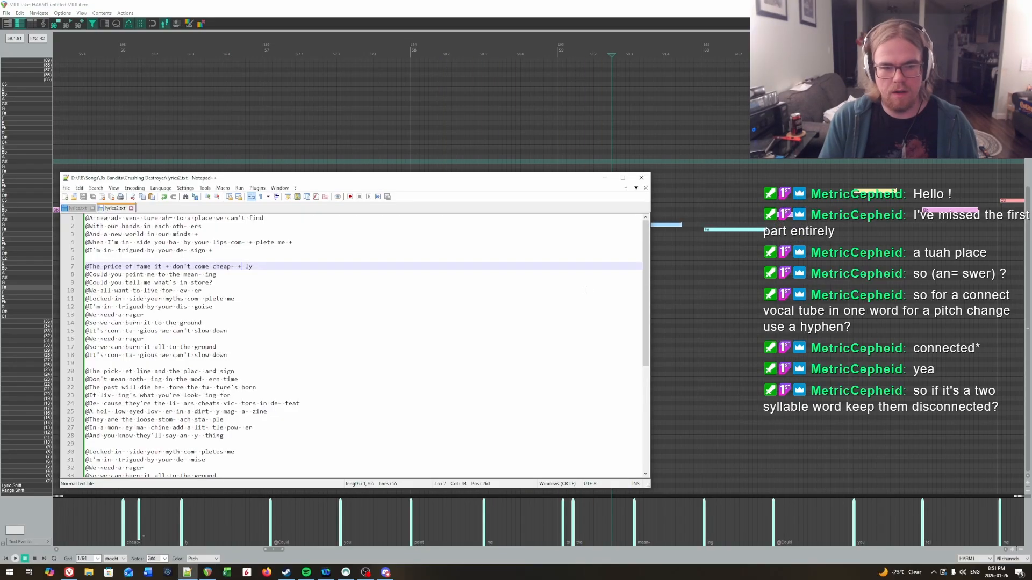
left_click(167, 275)
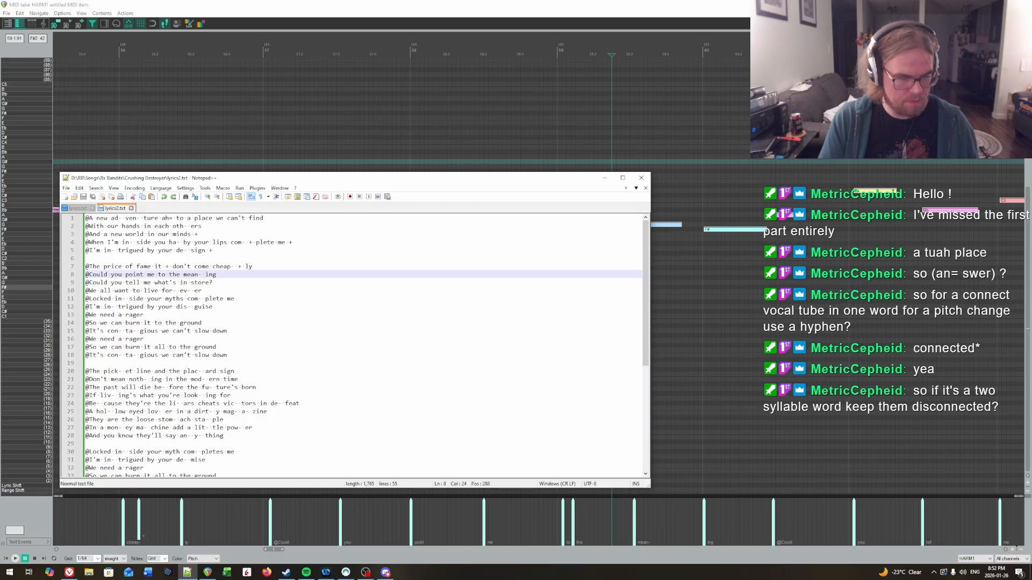
type("+")
Re-import lyrics2.txt onto the HARM1 notes in REAPER and play from measure 59 into measure 64 to check "Could you tell me what's in store?".
key("alt+Tab")
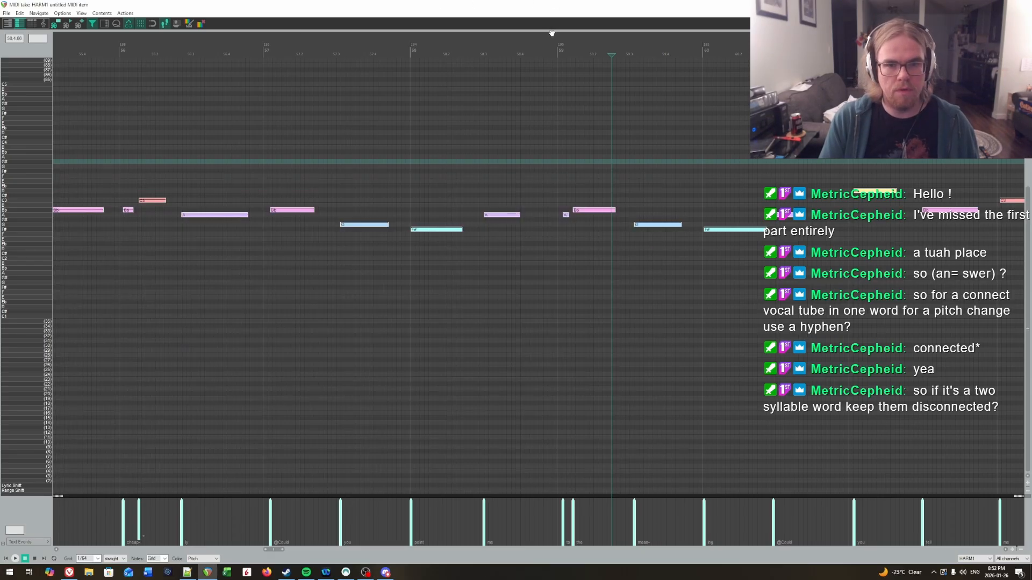
key("ctrl+l")
key("Return")
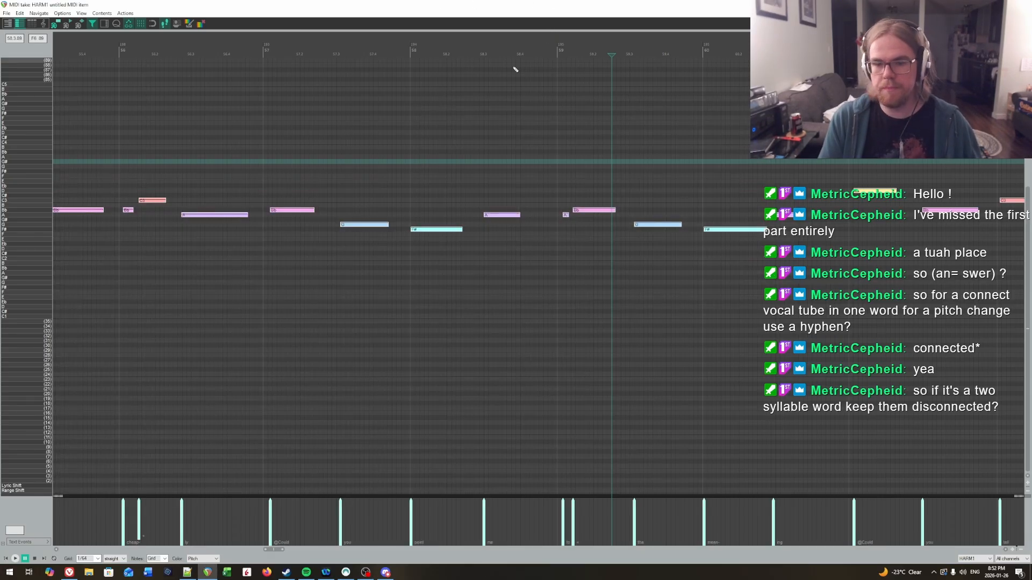
key("space")
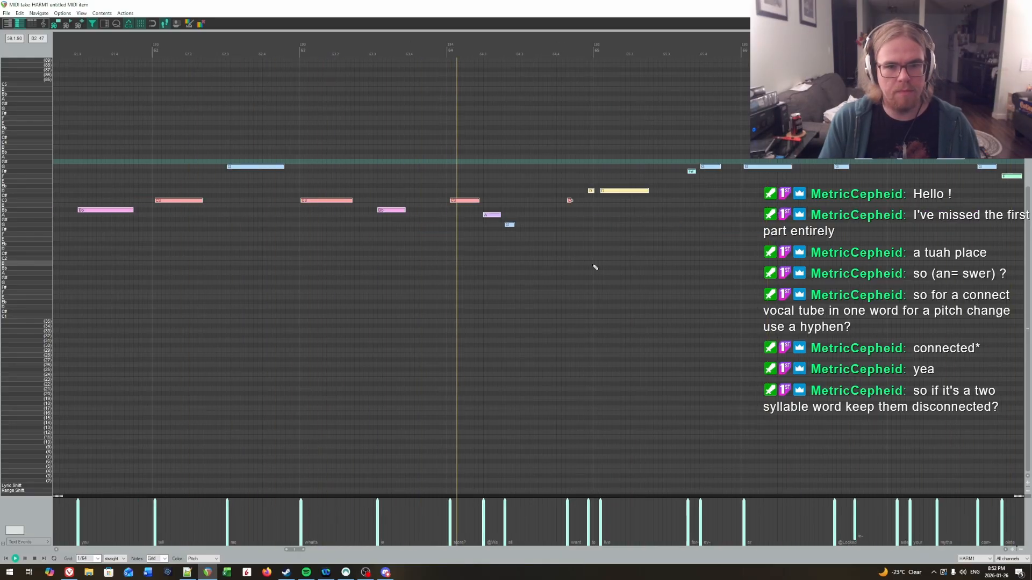
key("ctrl+space")
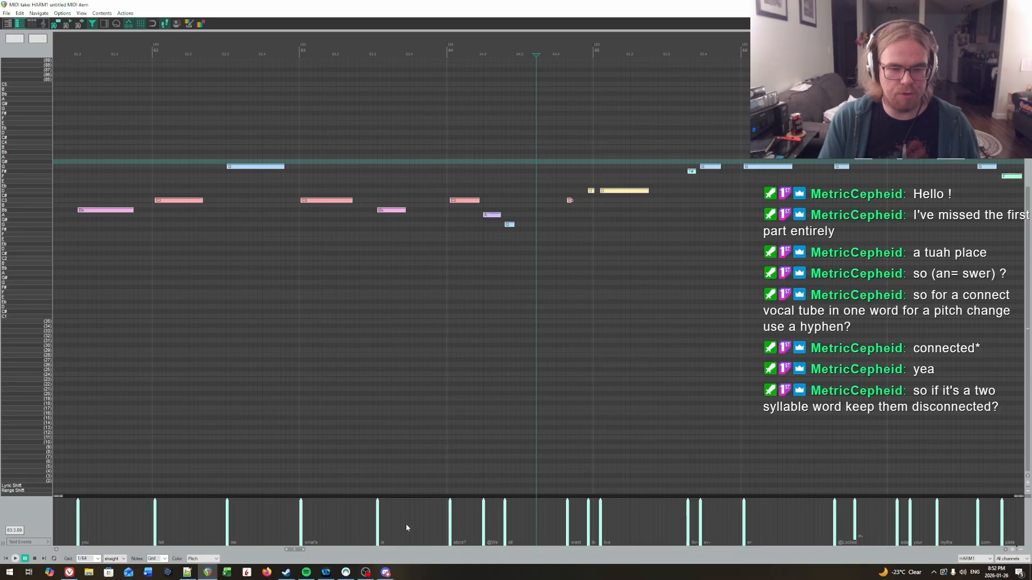
Add two "+" markers after "store?" on line 9 of lyrics2.txt and re-import the lyrics onto the HARM1 notes in REAPER.
key("alt+Tab")
left_click(228, 282)
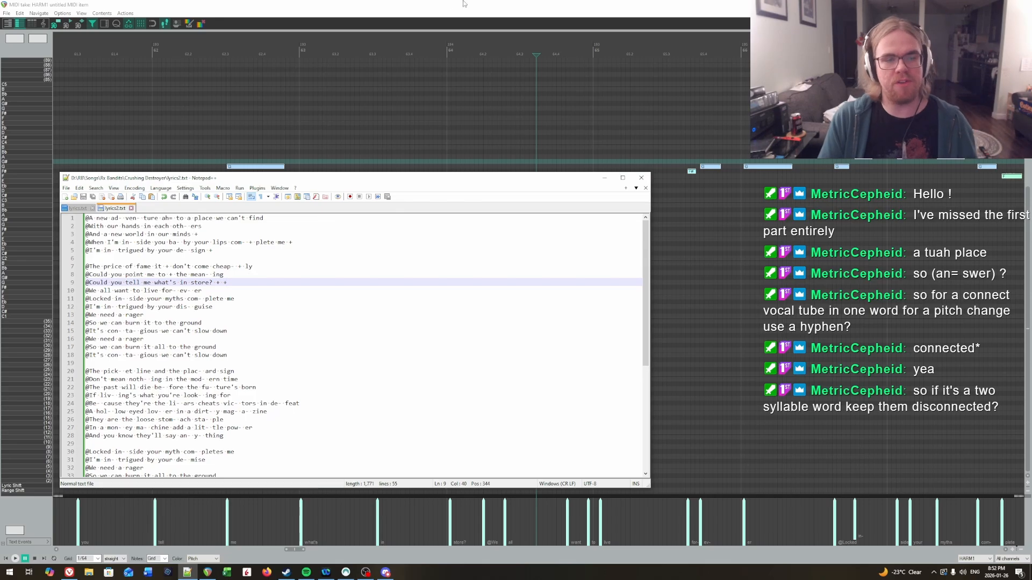
key("alt+Tab")
key("ctrl+z")
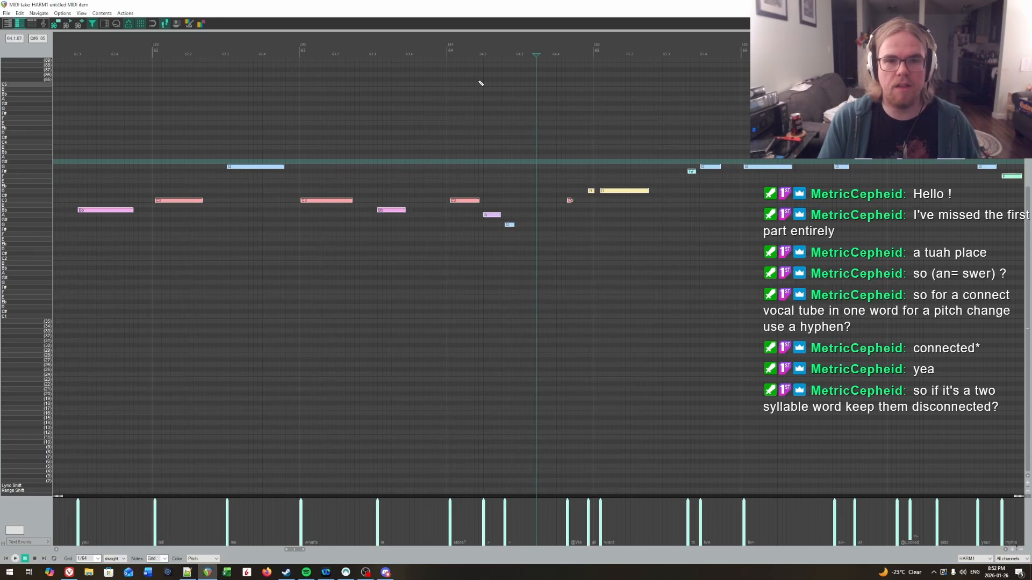
Play the vocals from the middle of measure 64, and add a "+" after "We" on line 10 of lyrics2.txt.
key("space")
key("alt+Tab")
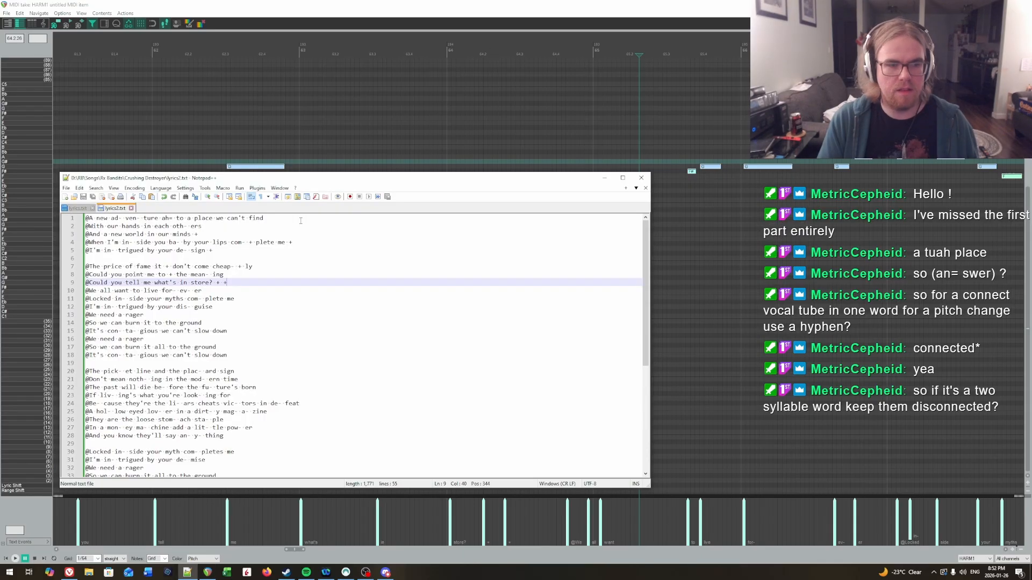
left_click(96, 291)
type("+")
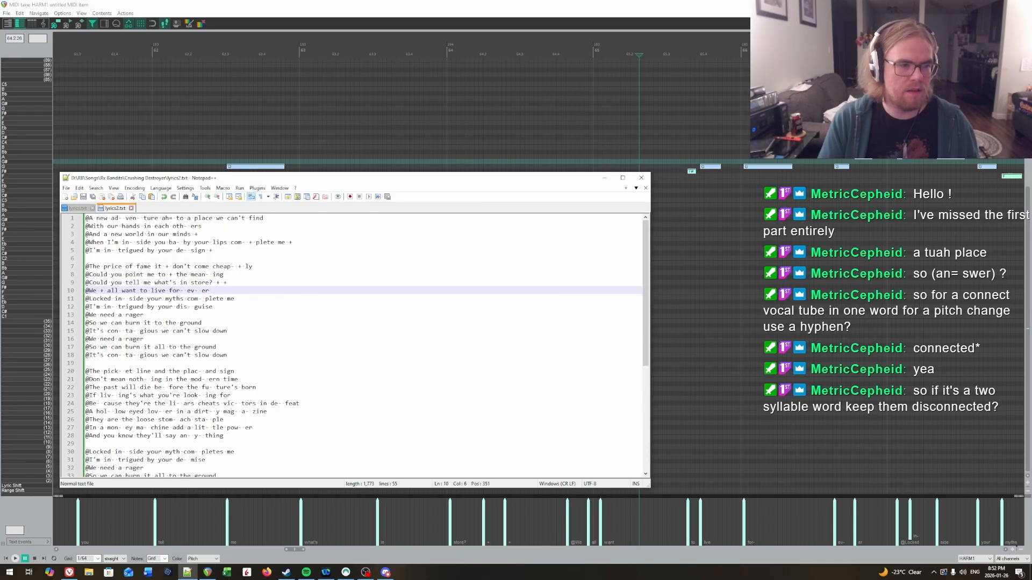
Import the edited lyrics onto the HARM1 notes in REAPER and play from measure 65 to check "want to live".
key("alt+Tab")
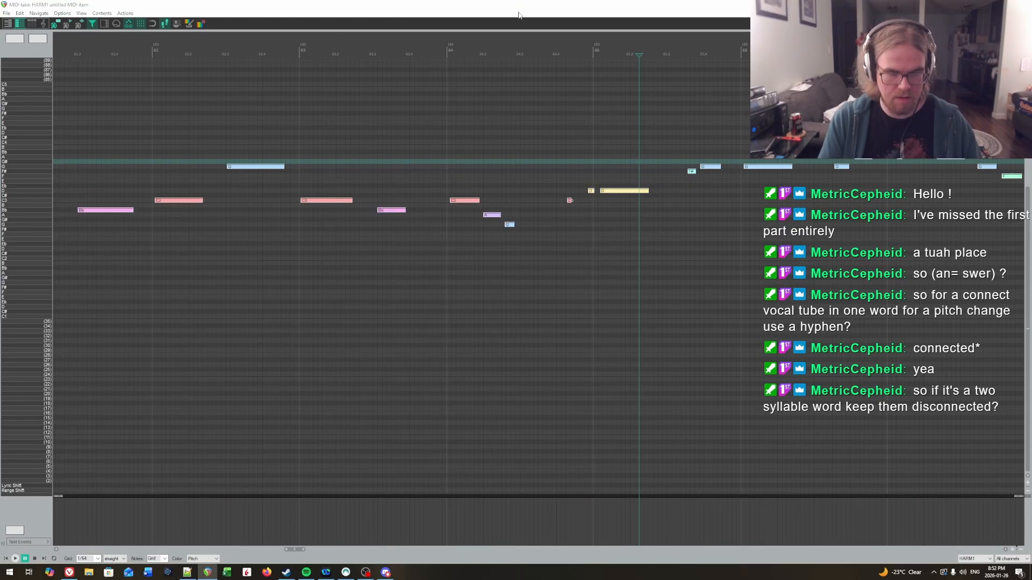
key("space")
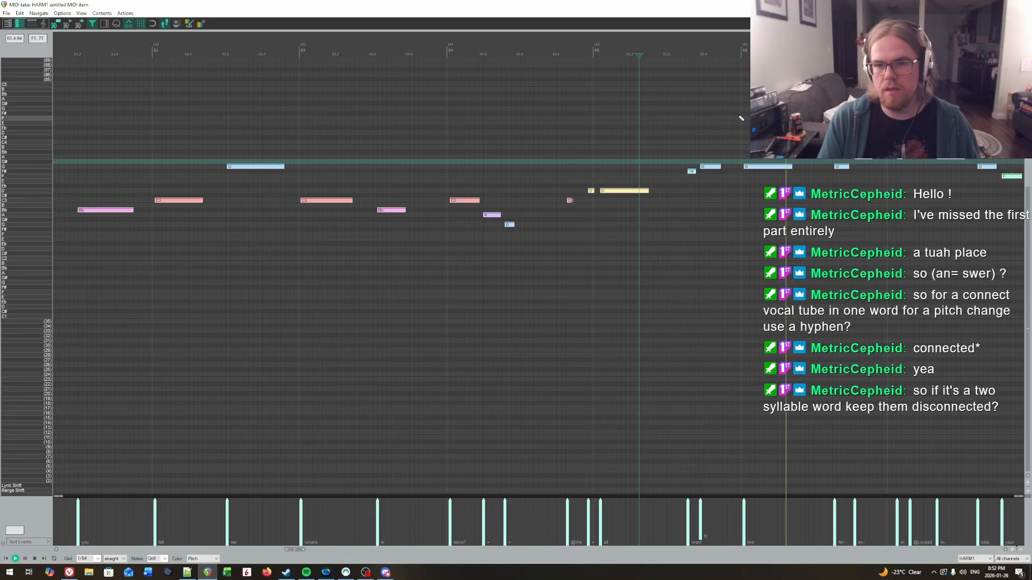
key("space")
Adjust the "want to live" part of line 10 in lyrics2.txt and load the file again onto the HARM1 notes in REAPER.
key("alt+Tab")
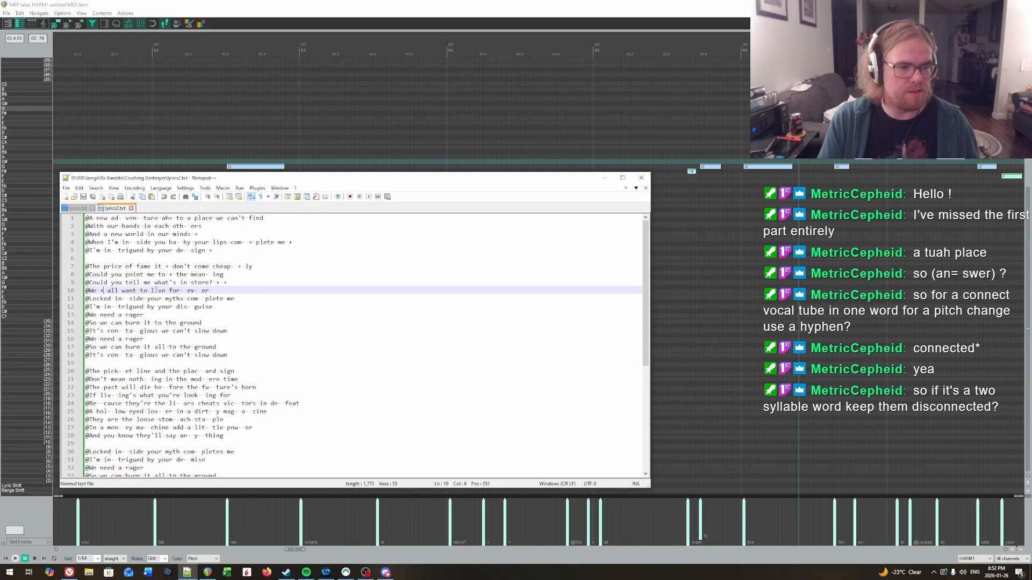
key("alt+Tab")
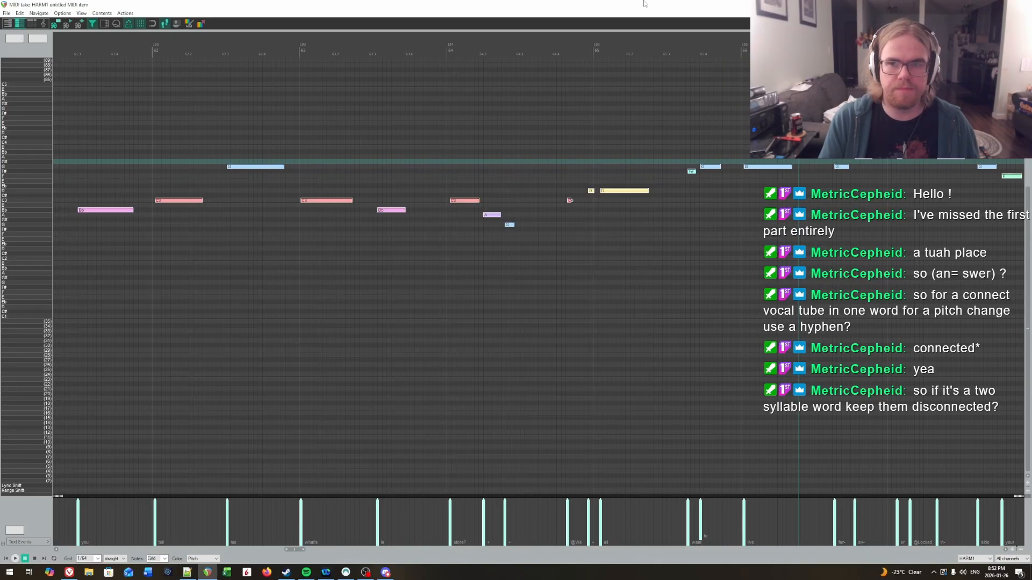
key("ctrl+l")
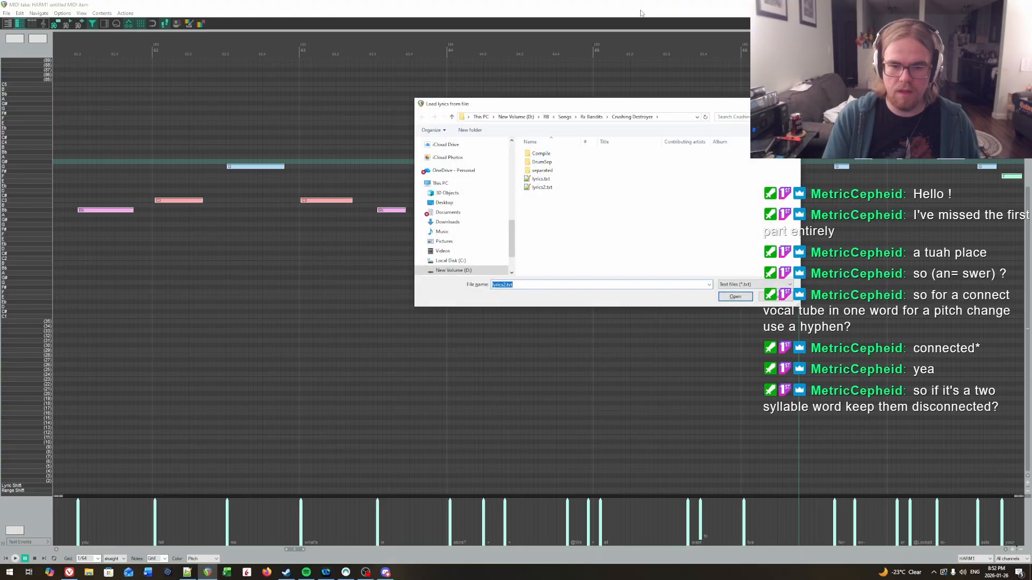
key("Return")
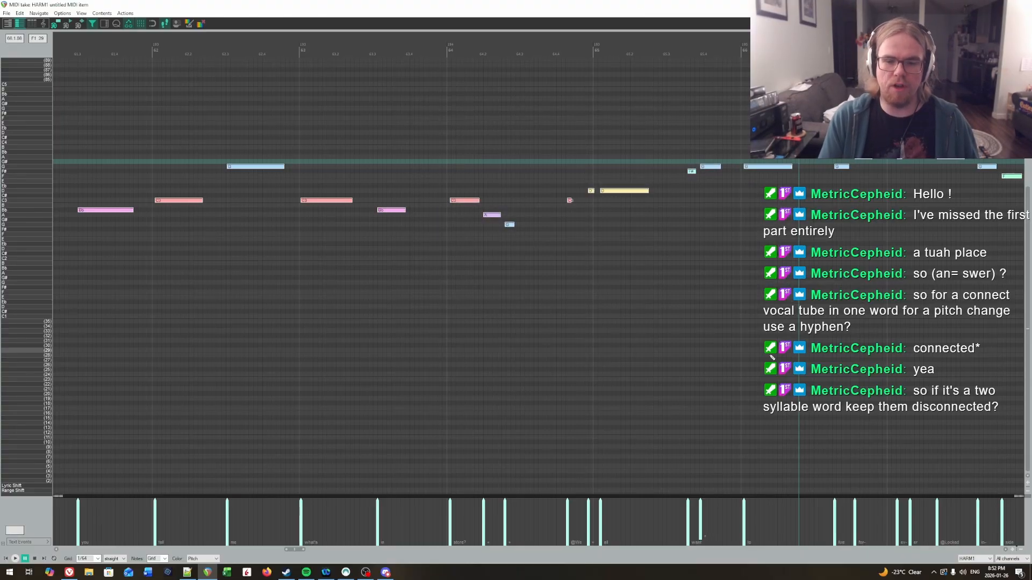
Play the vocals from the end of measure 64, and add a "+" after "live" on line 10 of lyrics2.txt.
mouse_move(622, 355)
left_mouse_down()
mouse_move(976, 354)
mouse_move(479, 341)
left_mouse_up()
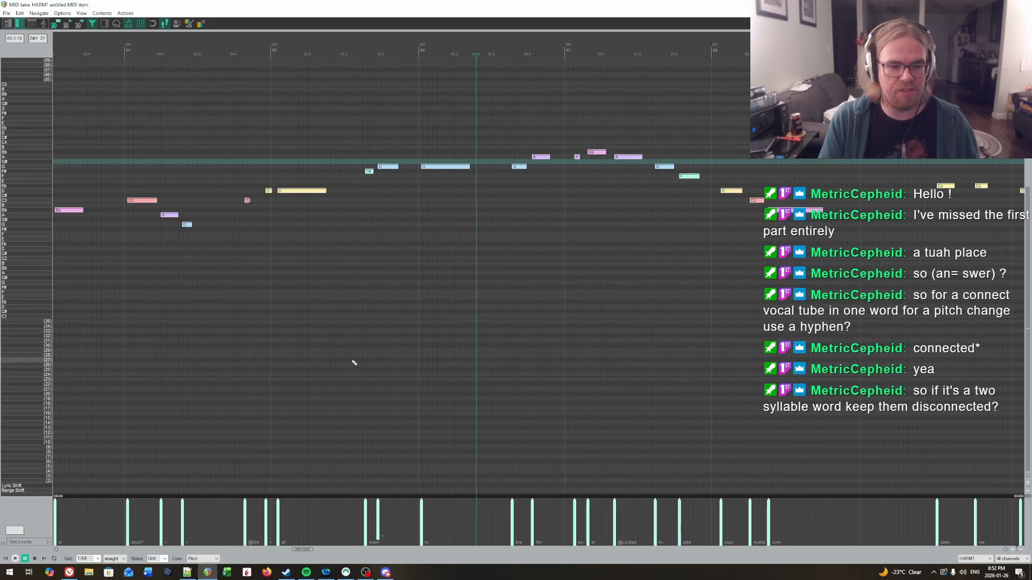
left_click(240, 51)
key("space")
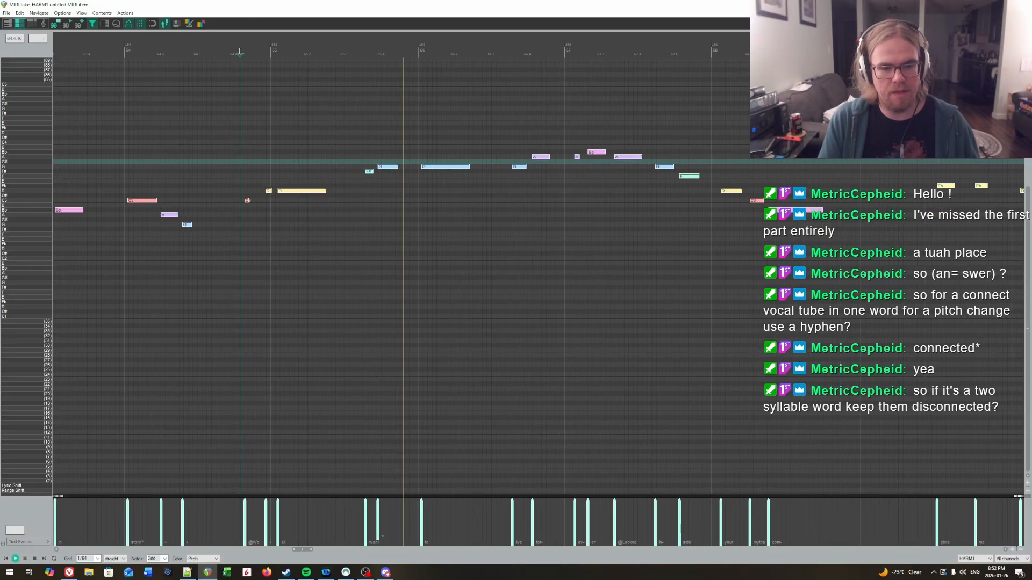
key("space")
key("space")
key("space")
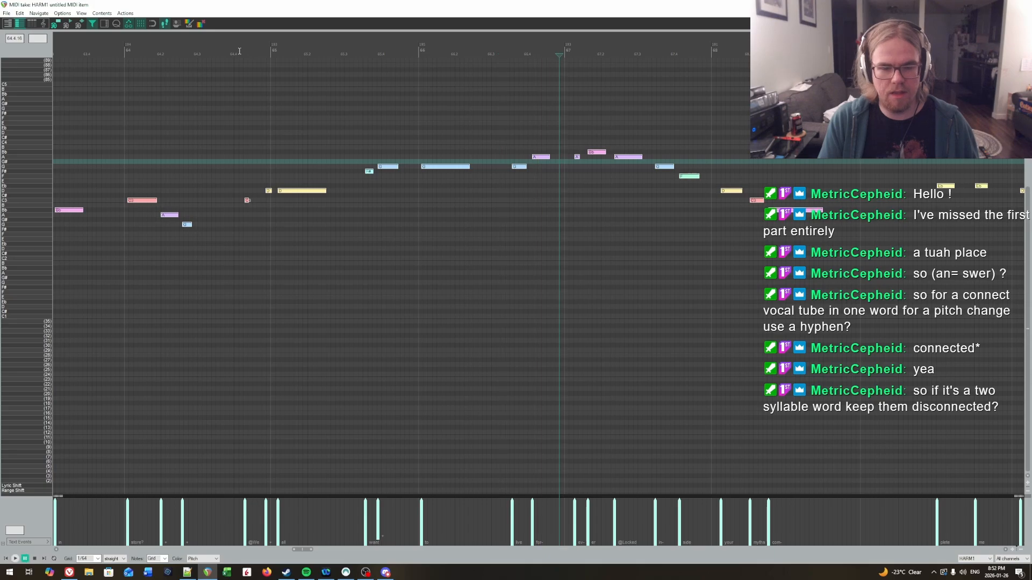
key("alt+Tab")
type("+")
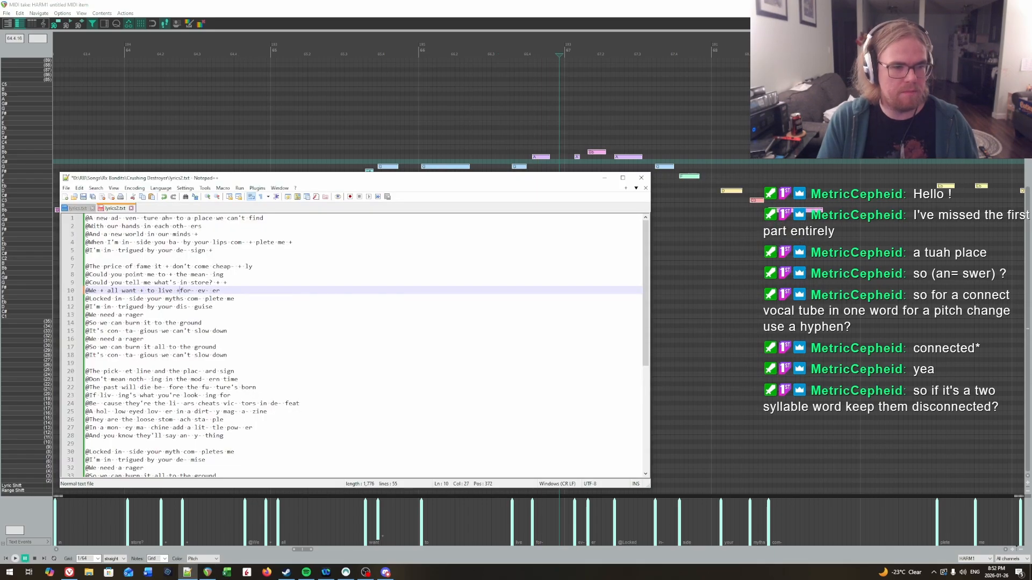
Play the vocals from the end of measure 66, and add two "+" markers after "for-" on line 10 of lyrics2.txt.
key("alt+Tab")
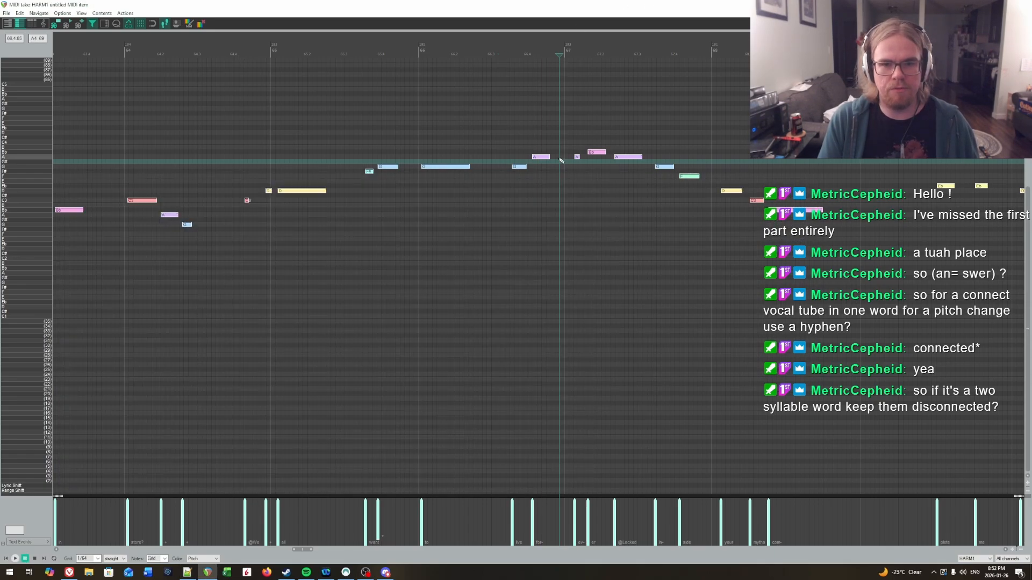
key("alt+Tab")
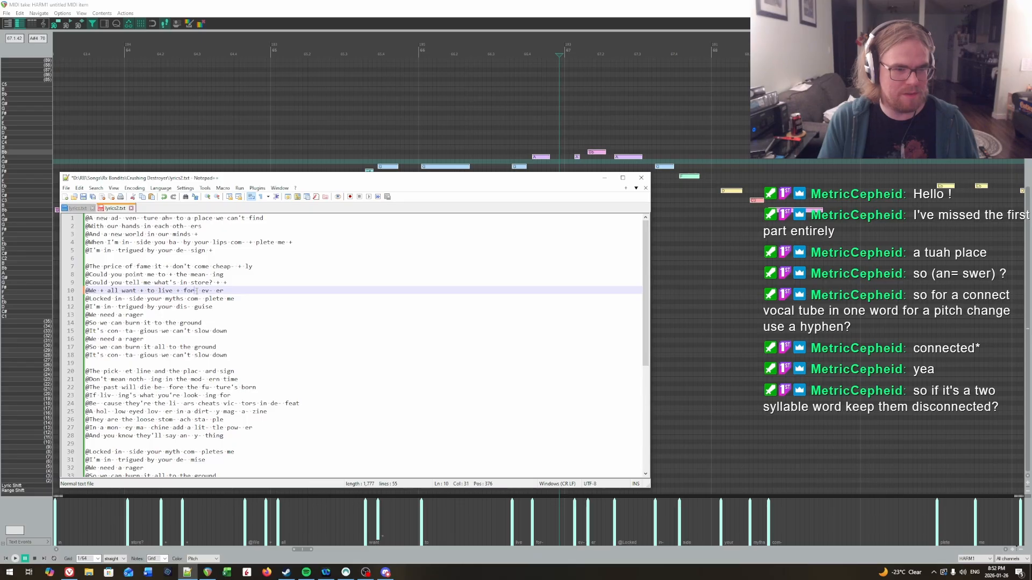
key("alt+Tab")
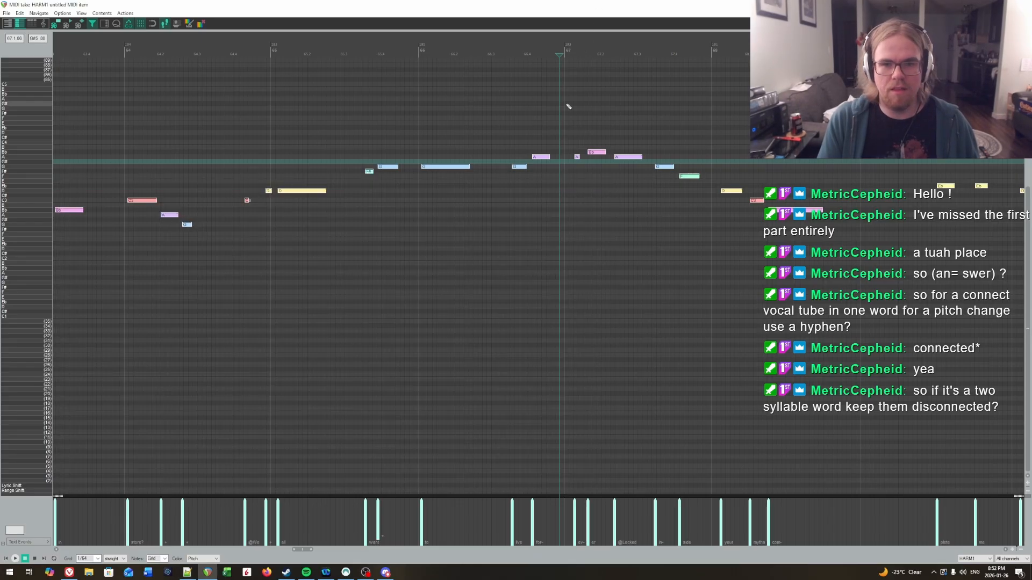
key("space")
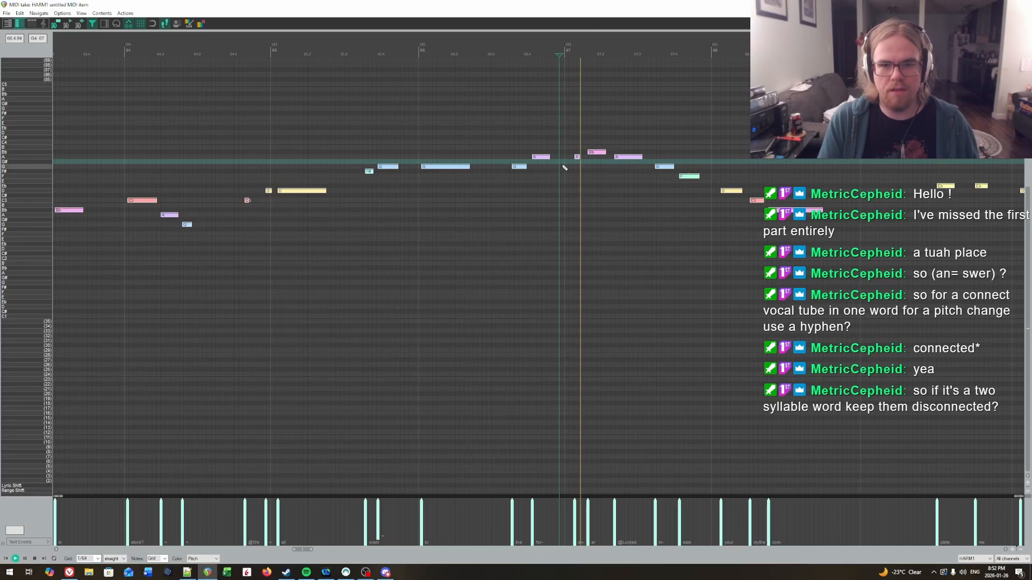
key("alt+Tab")
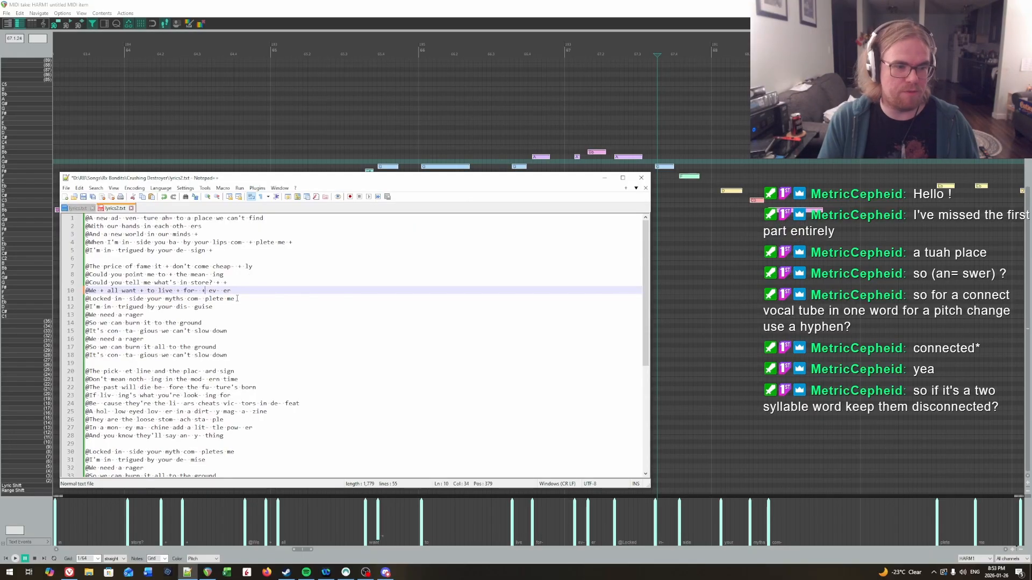
key("alt+Tab")
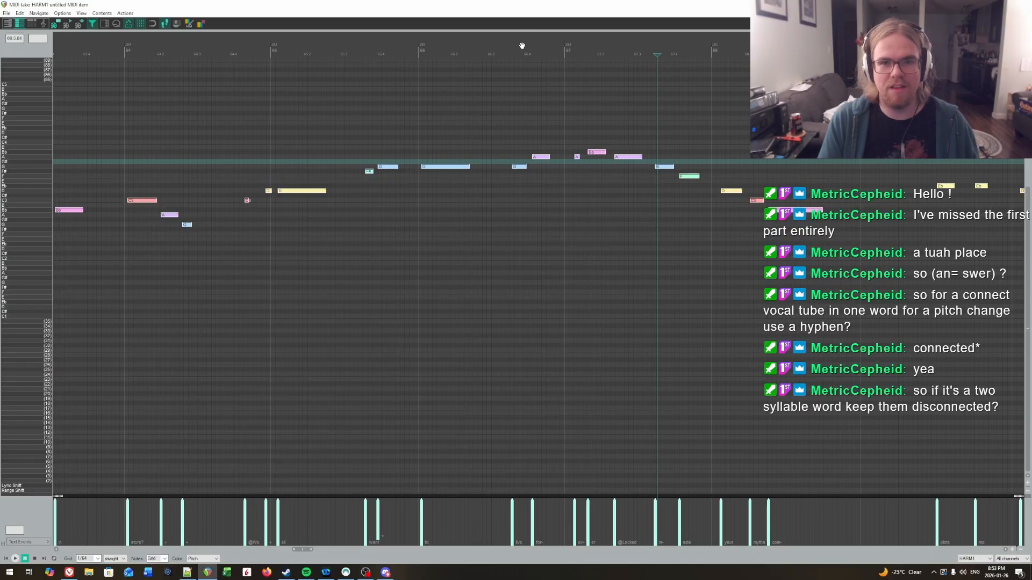
left_click(544, 51)
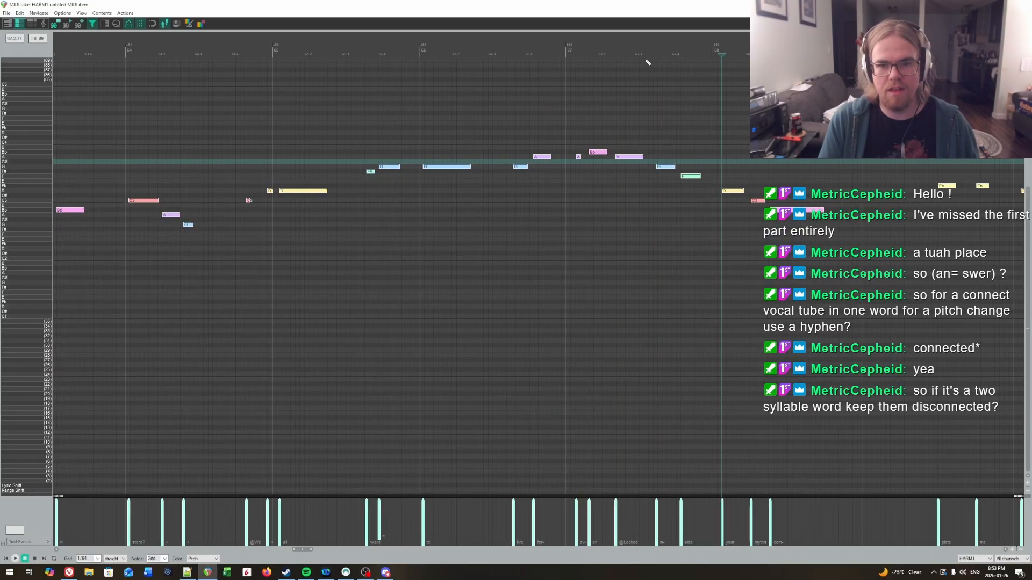
key("space")
key("alt+Tab")
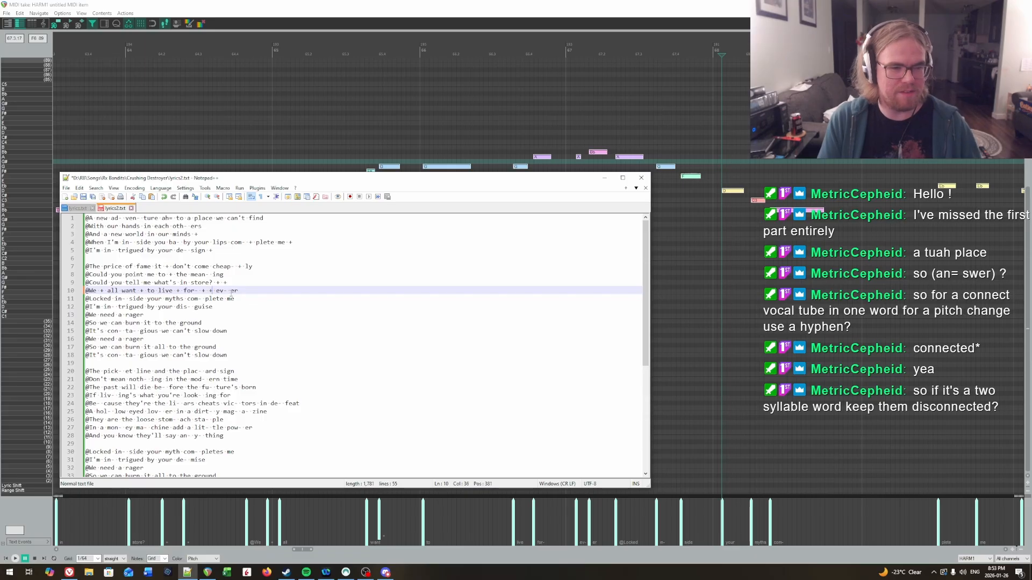
Play the vocals from the middle of measure 67, and add one "+" after "ev-" and two after "er" on line 10 of lyrics2.txt.
key("alt+Tab")
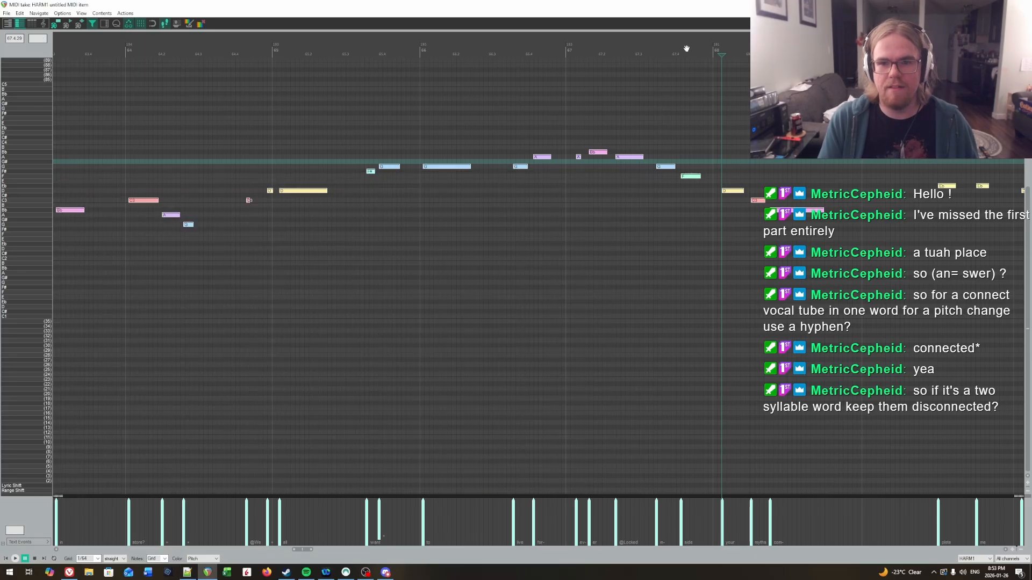
left_click(650, 43)
key("space")
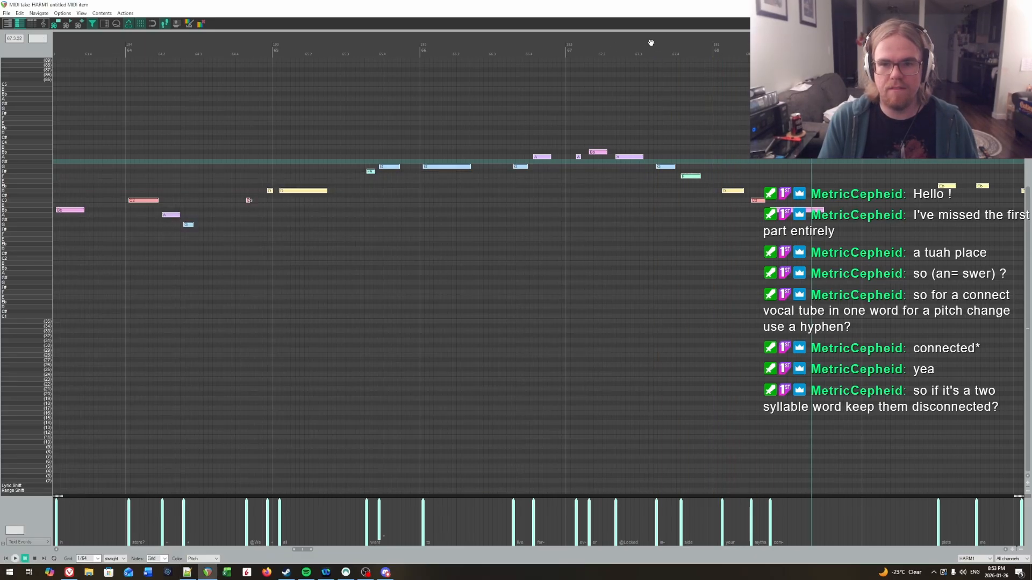
key("space")
key("alt+Tab")
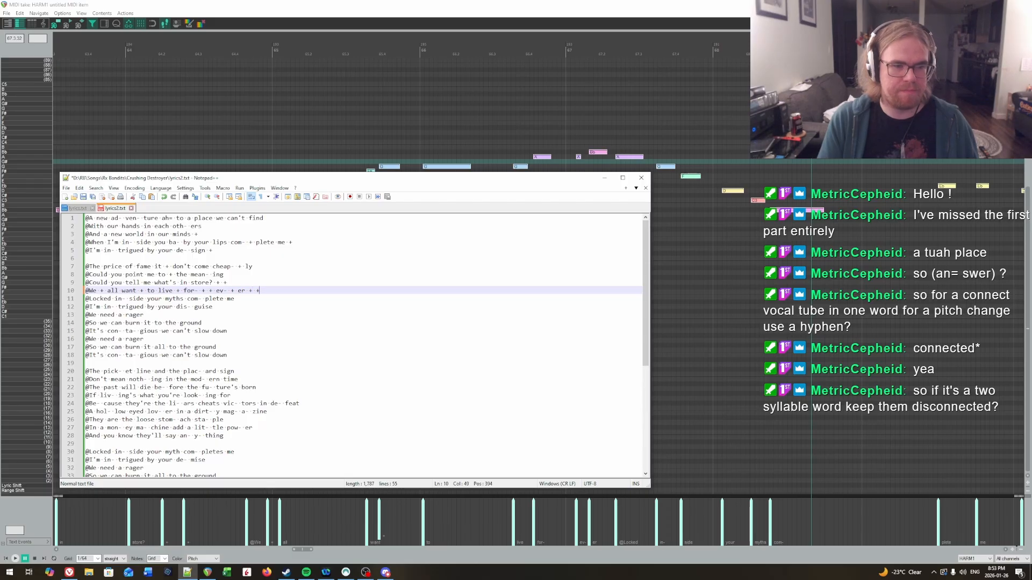
Import the edited lyrics onto the HARM1 notes in REAPER and play from measures 65 and 67 to check "want to live forever".
left_click(578, 3)
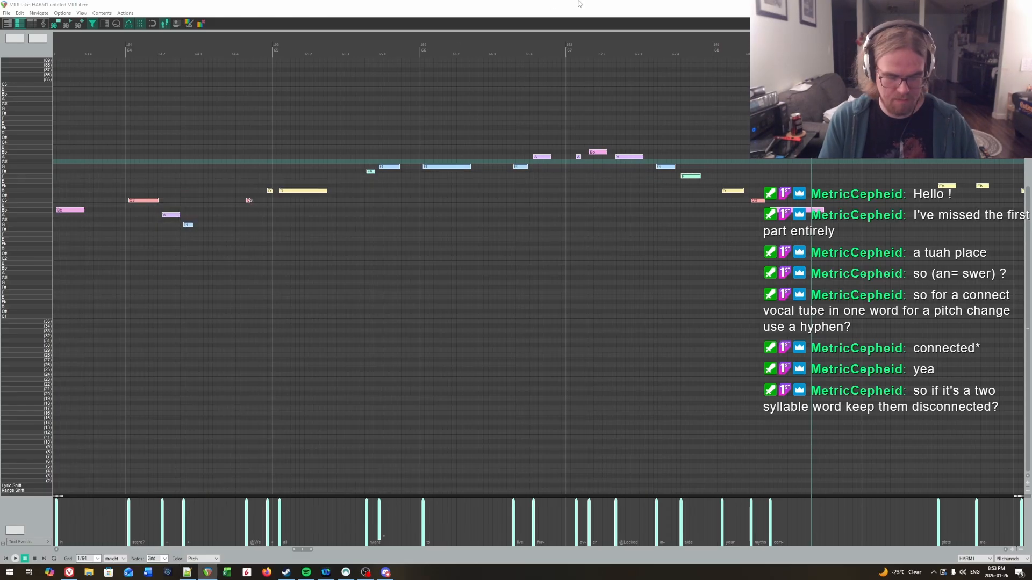
left_click(358, 43)
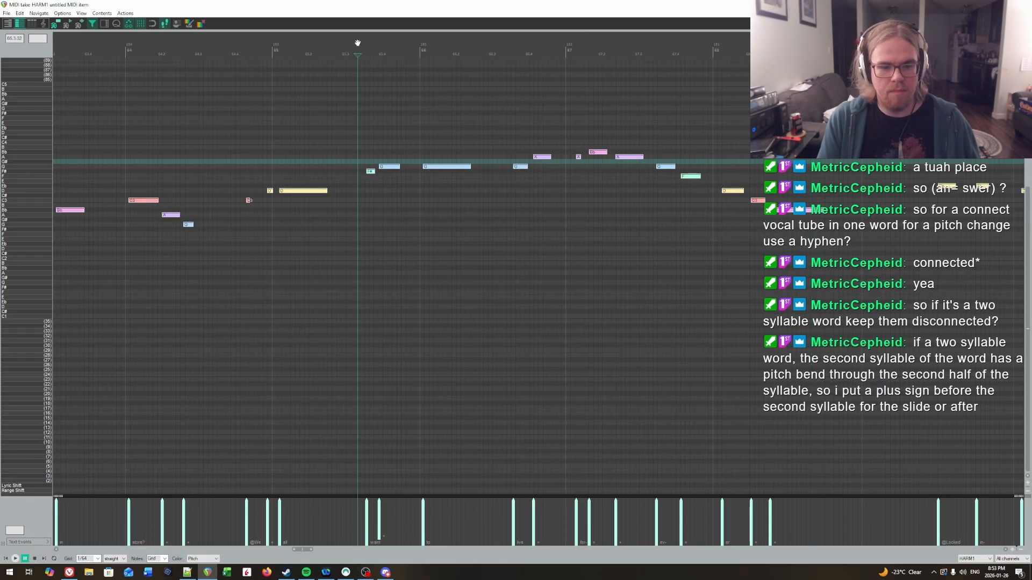
key("space")
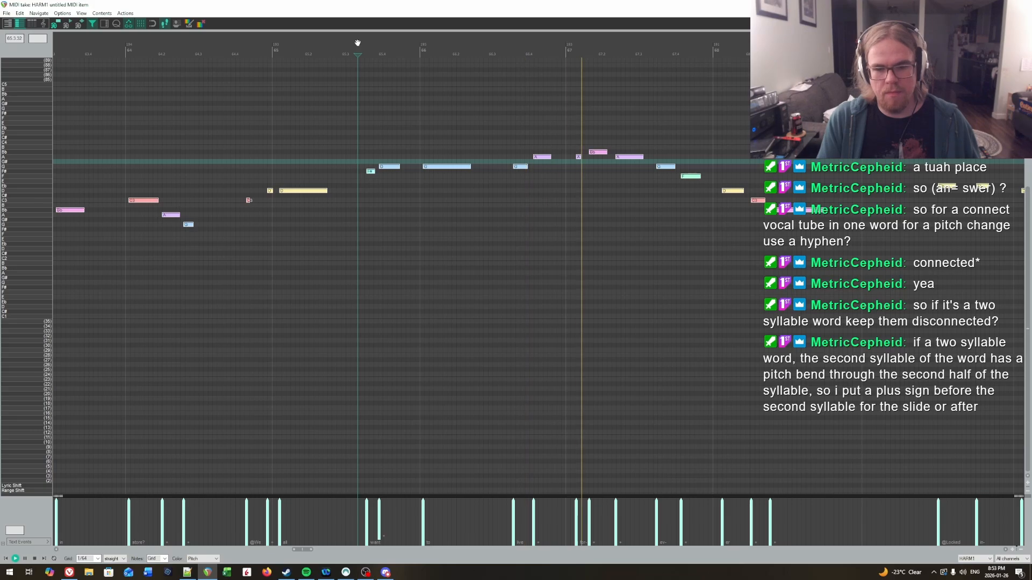
key("ctrl+space")
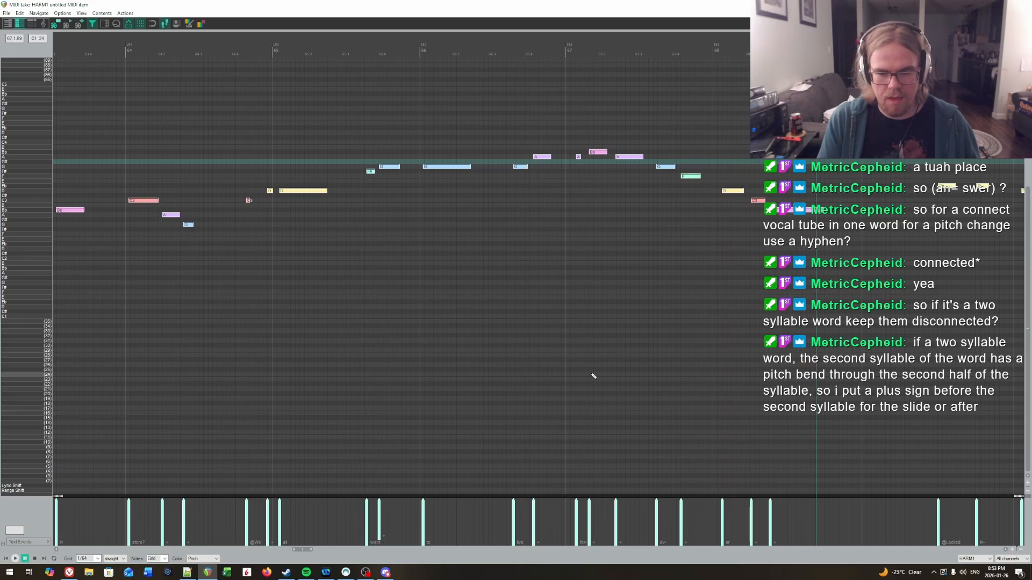
left_click(572, 46)
key("space")
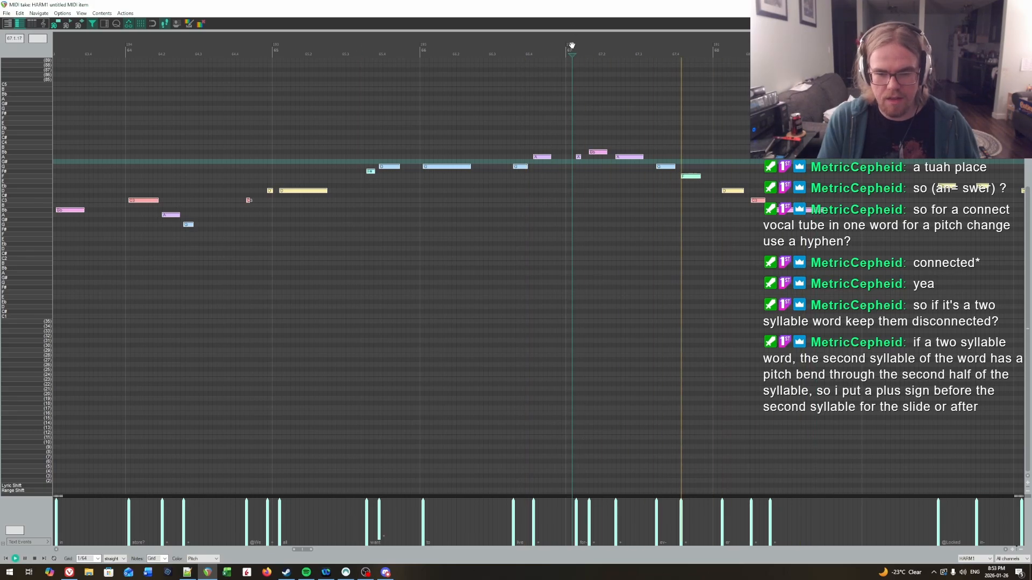
key("ctrl+space")
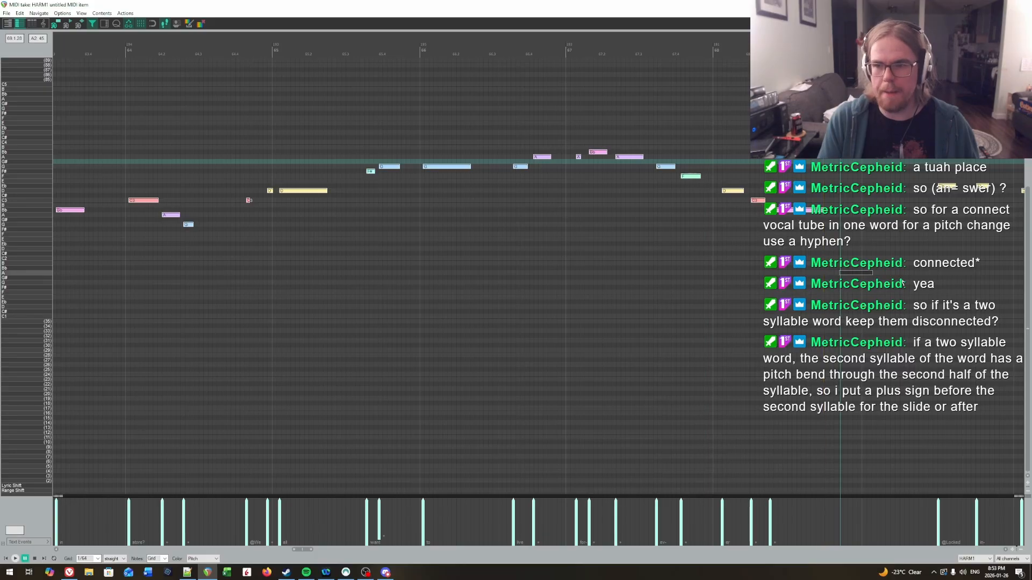
Examine the slide notes that follow "er" in measure 68.
left_click_drag(903, 283, 349, 250)
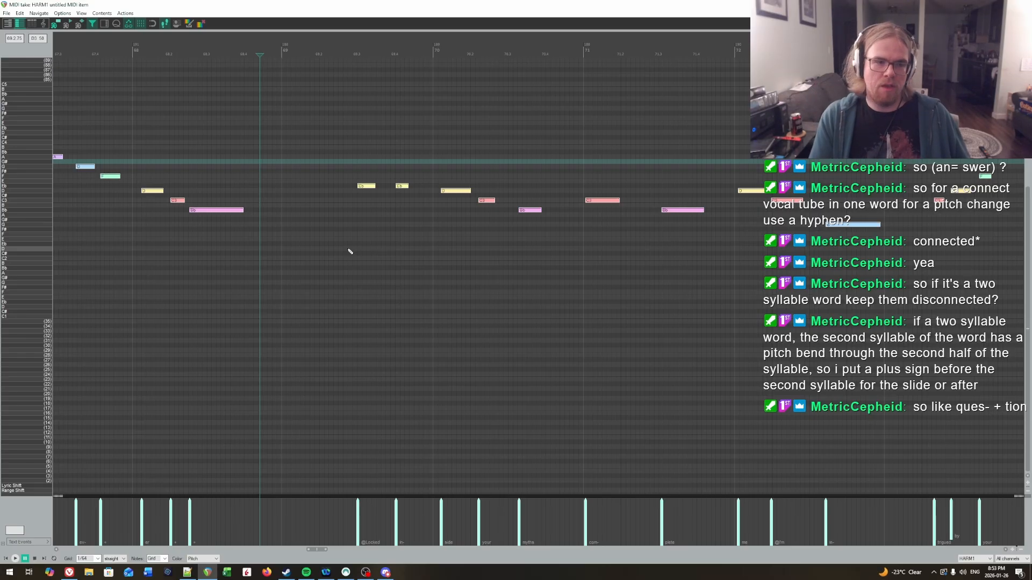
left_click_drag(325, 256, 15, 314)
right_click(492, 298)
left_click(457, 227)
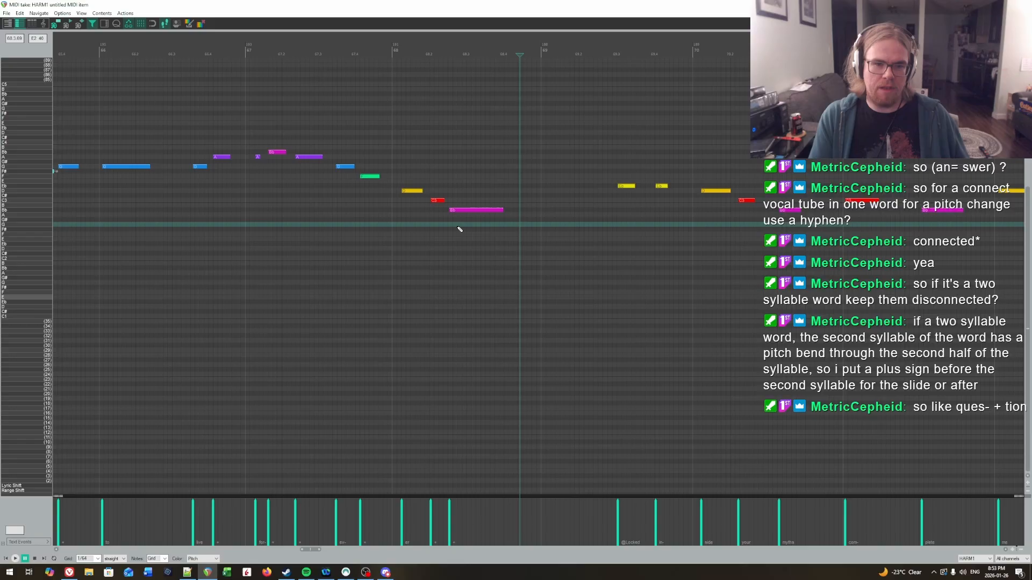
left_click(438, 200)
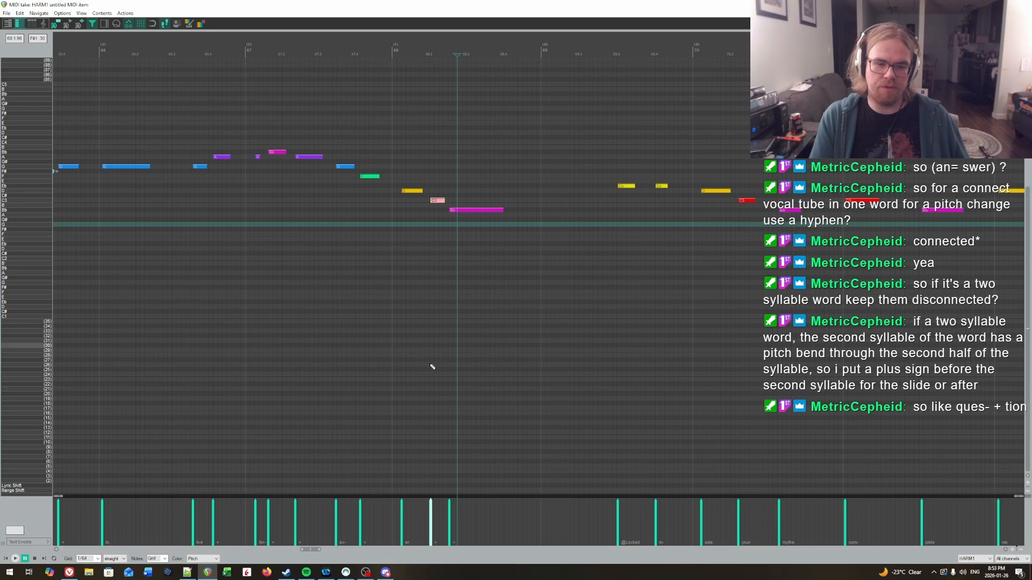
left_click(443, 201)
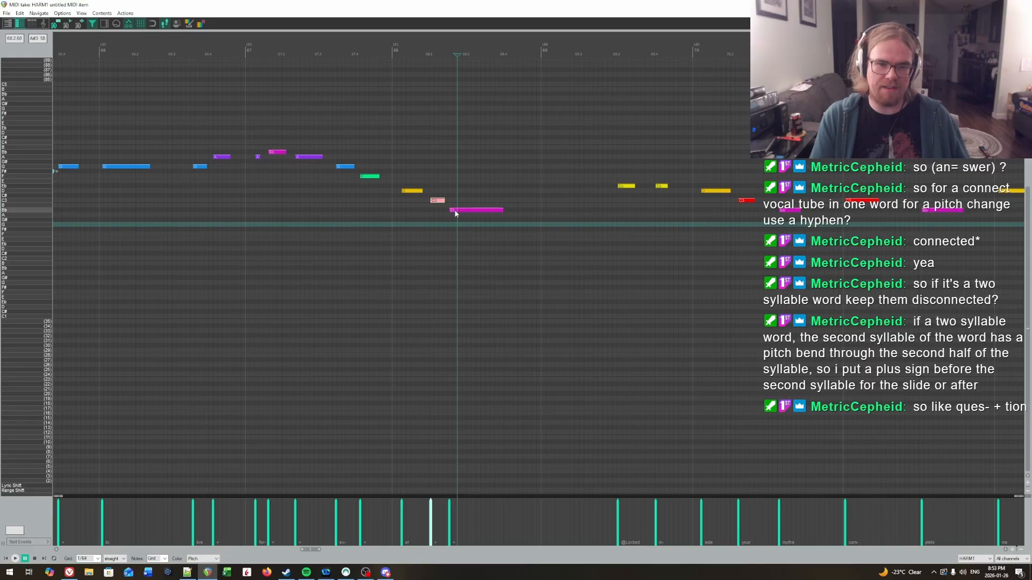
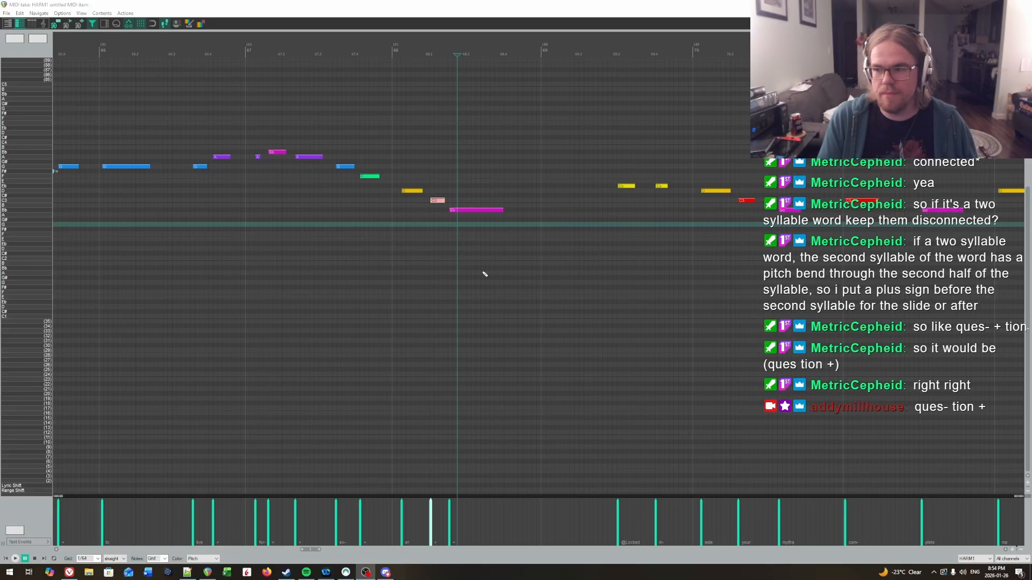
Find the stray C1 note in measure 65 of HARM1 and delete it.
left_click(529, 278)
scroll(559, 285, "right", 3)
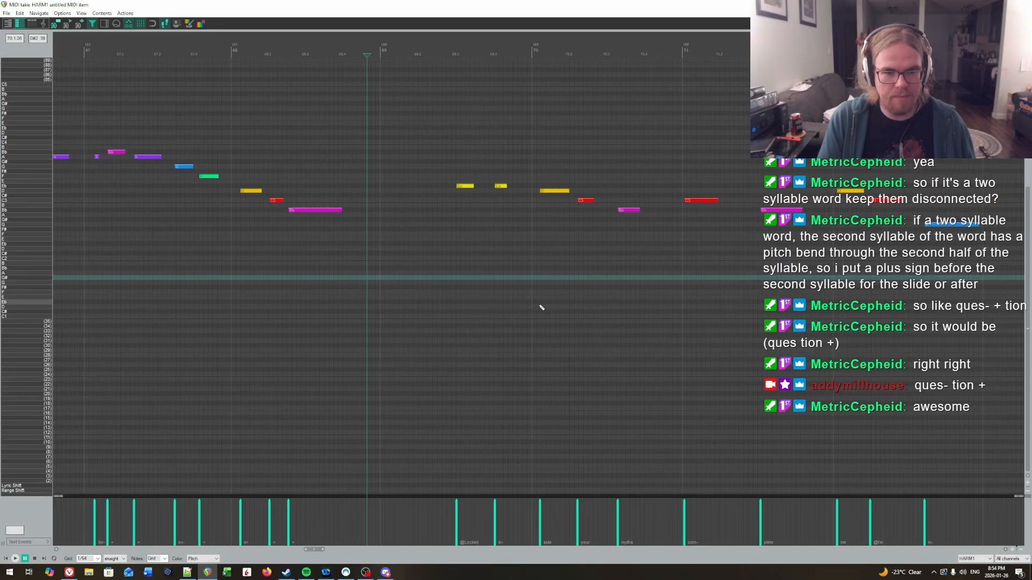
key("ctrl+a")
scroll(530, 310, "down", 10)
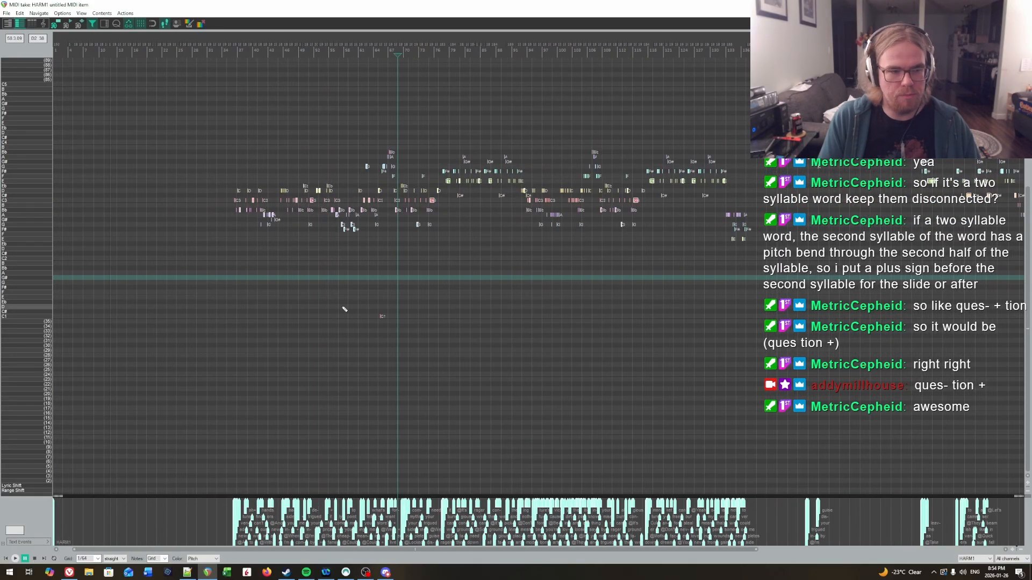
scroll(376, 312, "up", 10)
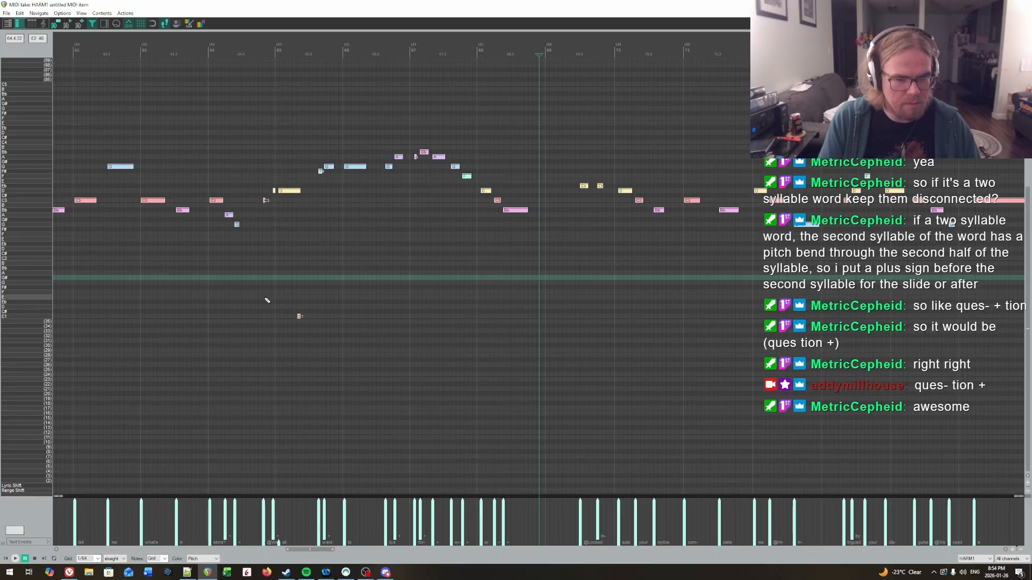
left_click(299, 298)
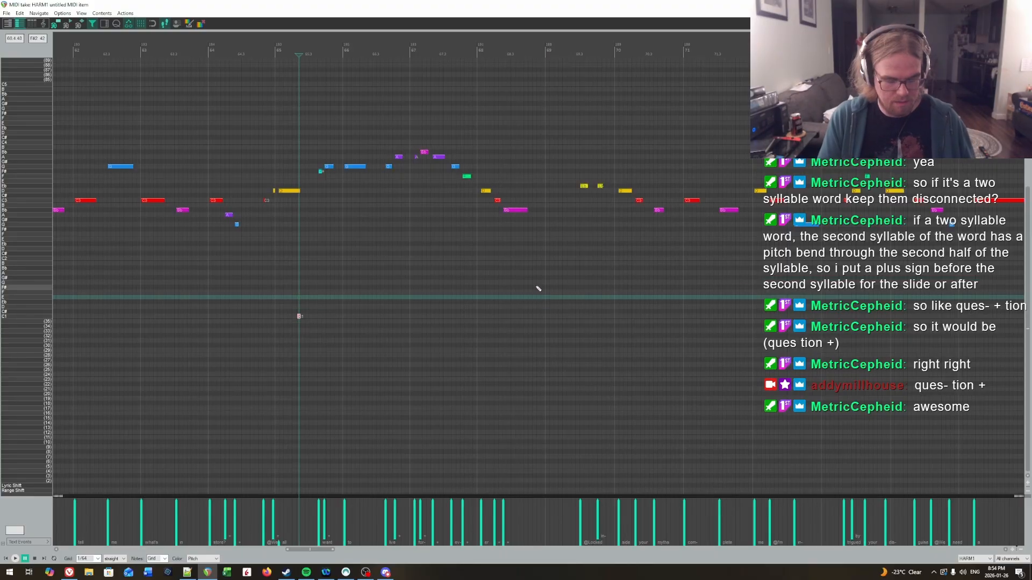
Re-import the lyrics onto all the HARM1 notes and play the vocals from measure 65.
key("ctrl+a")
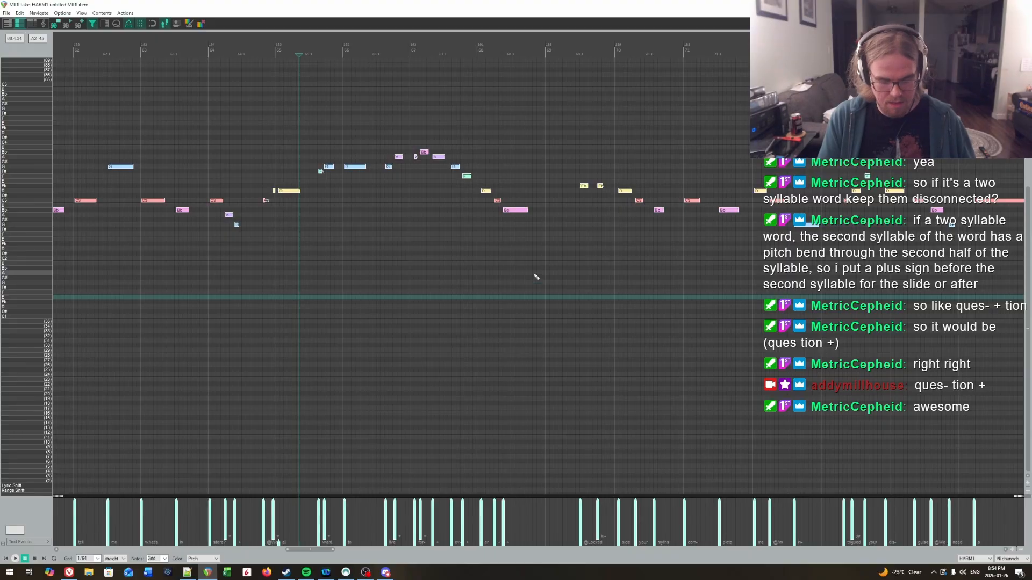
key("ctrl+l")
key("Return")
key("space")
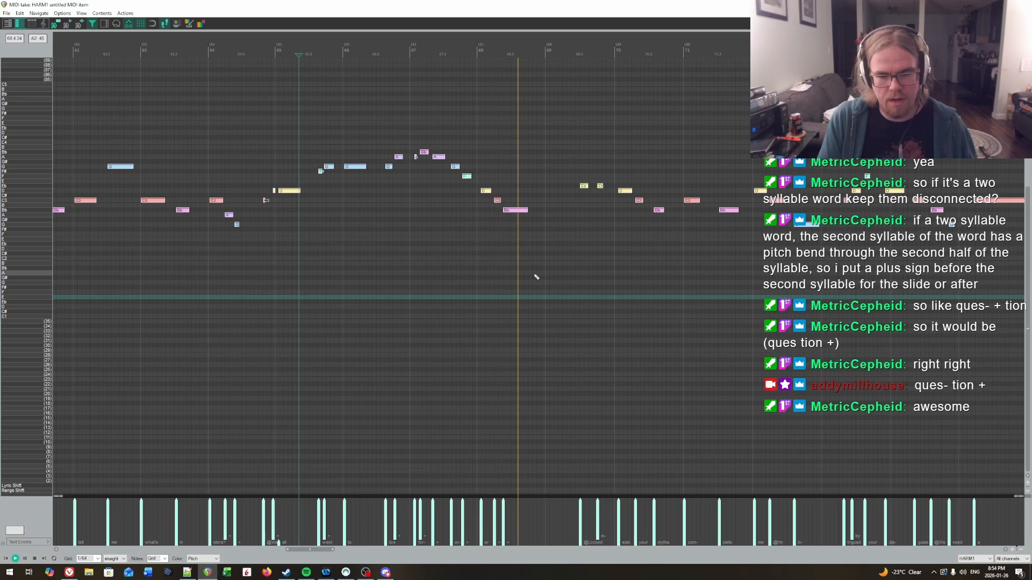
Play the vocals from the middle of measure 69 to check the "Locked inside your myths" line against its notes.
scroll(645, 253, "up", 3)
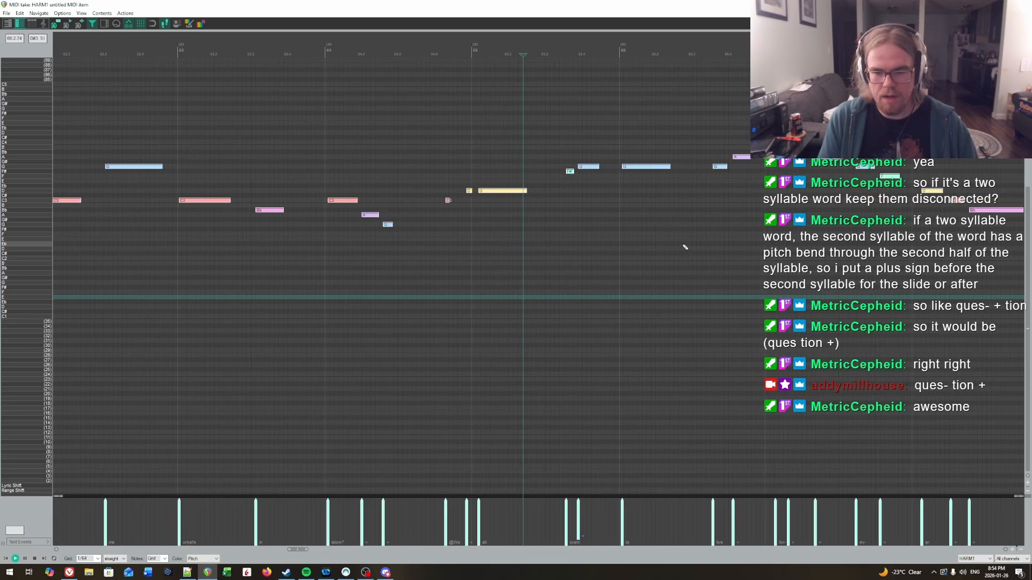
key("space")
key("space")
scroll(244, 298, "down", 1)
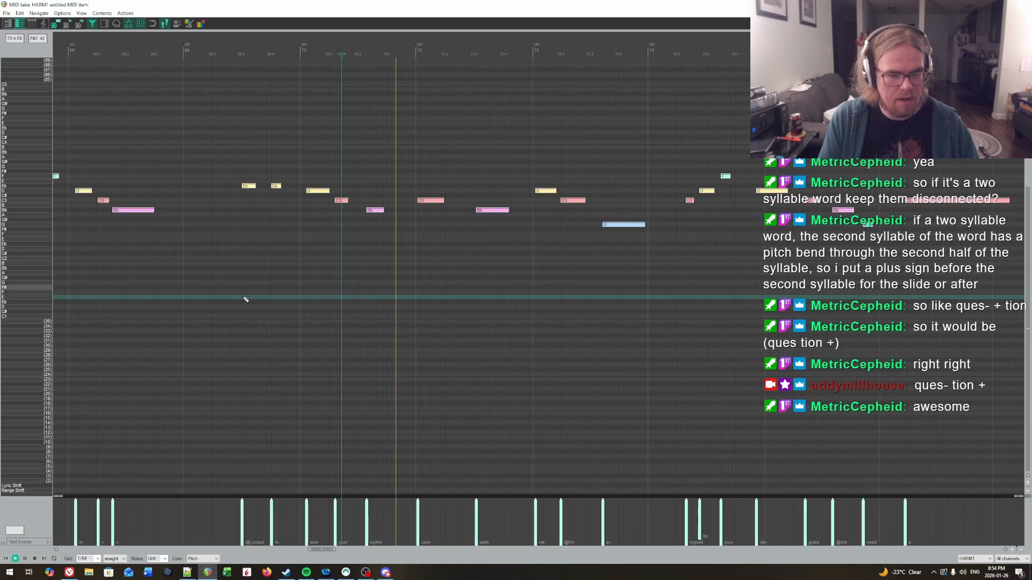
left_click(231, 45)
key("ctrl+space")
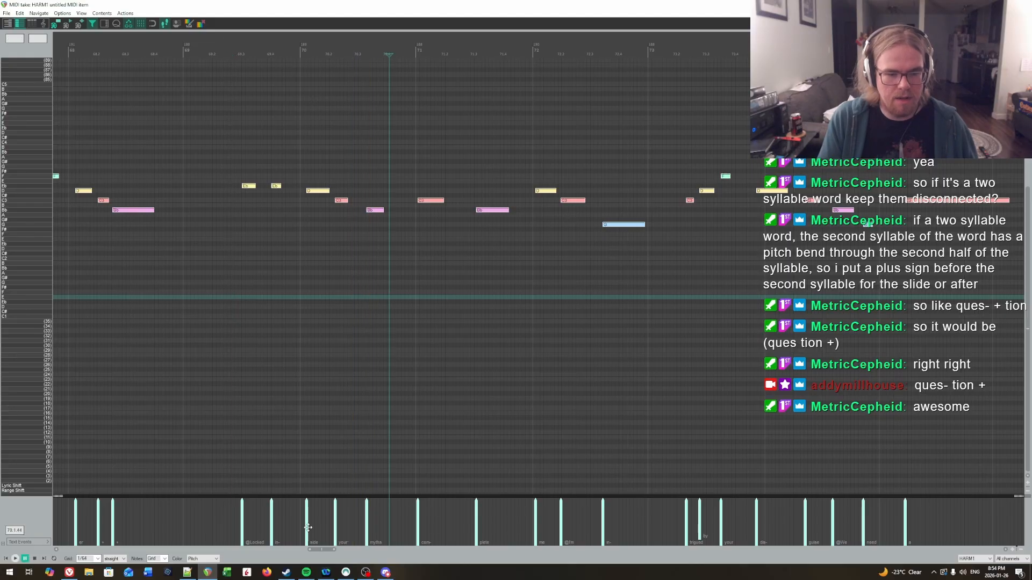
Add a "+" slide marker after "side" in the "Locked in- side your myths" line of lyrics2.txt.
left_click(187, 572)
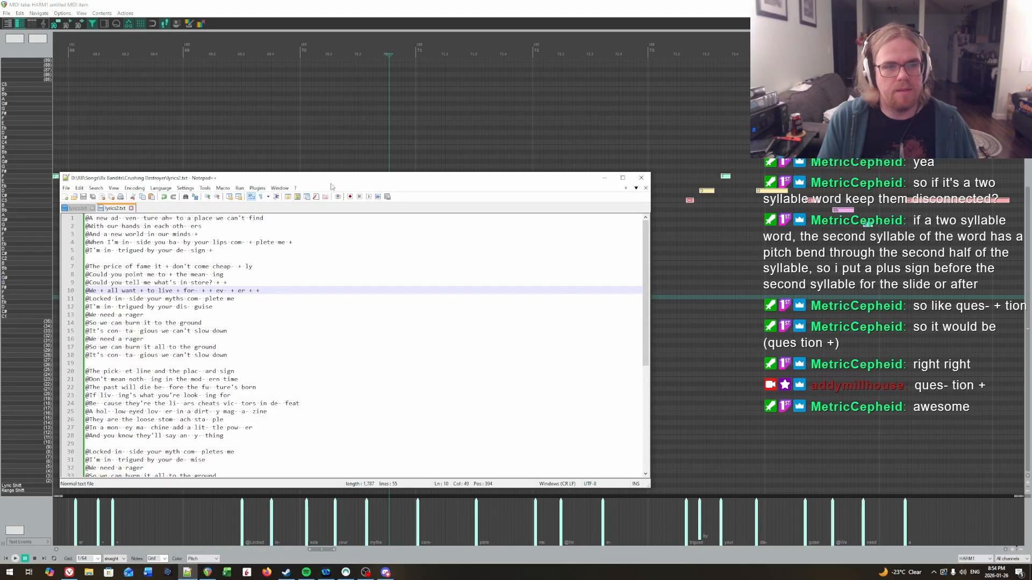
left_click(143, 298)
type("+")
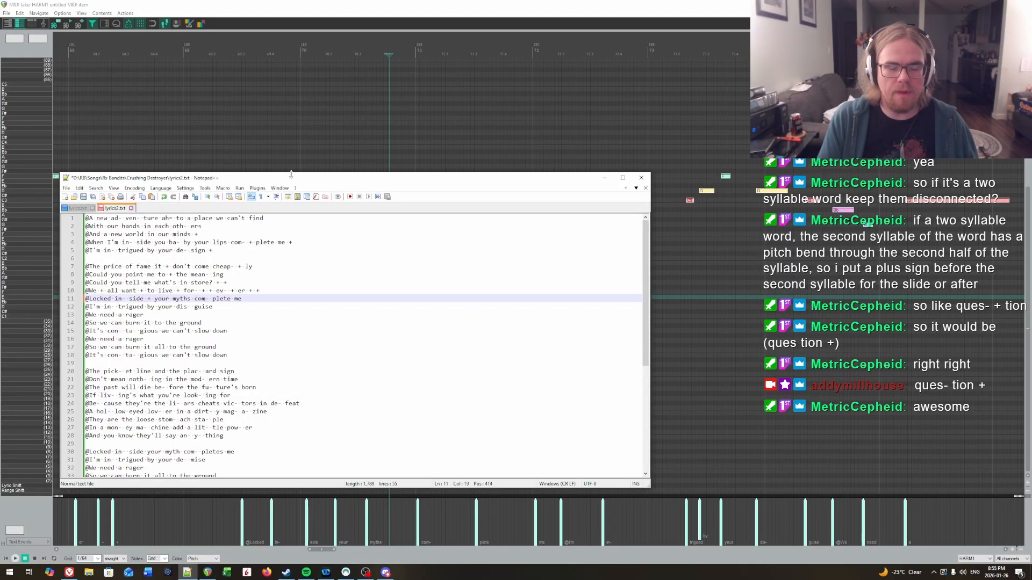
left_click_drag(290, 175, 1031, 215)
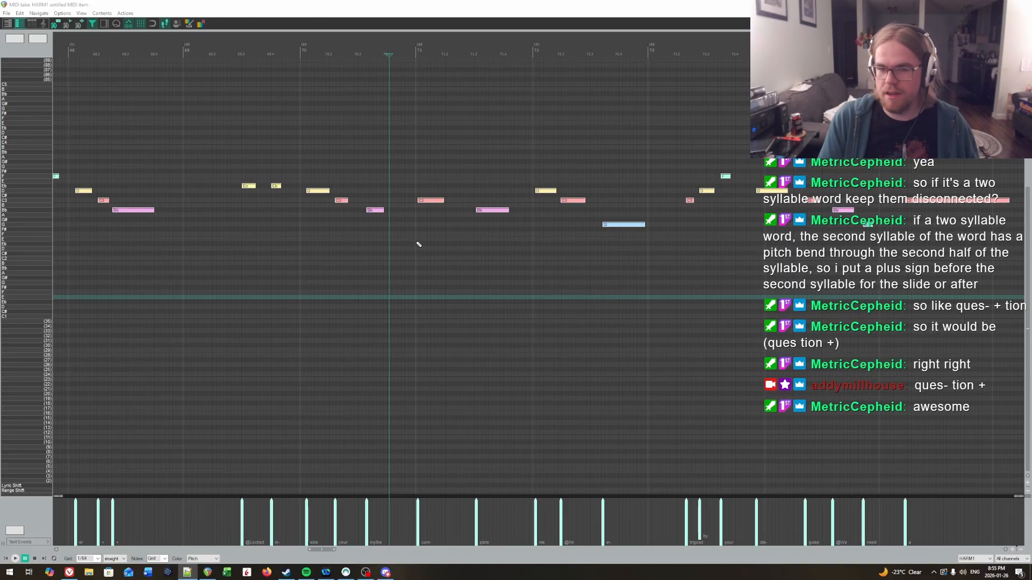
Re-import the lyrics onto all the HARM1 notes and play the vocals from the slide note after "side" in measure 70.
left_click(336, 253)
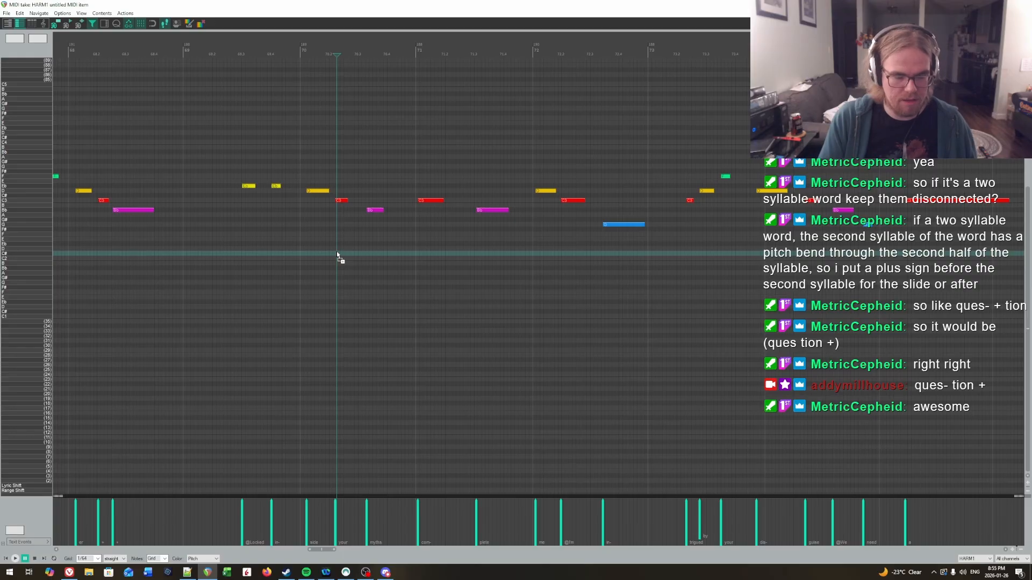
key("ctrl+a")
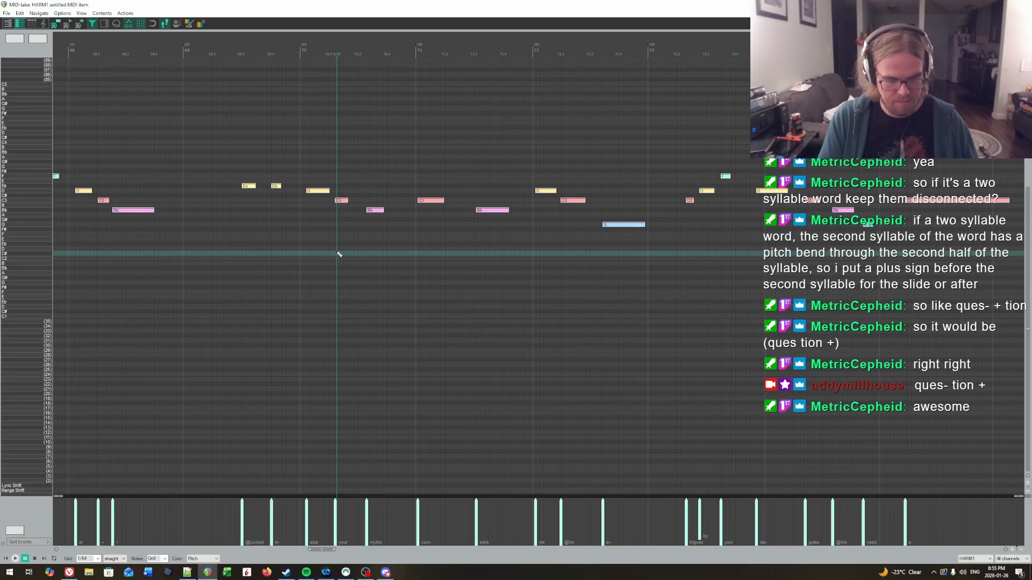
key("ctrl+l")
key("Return")
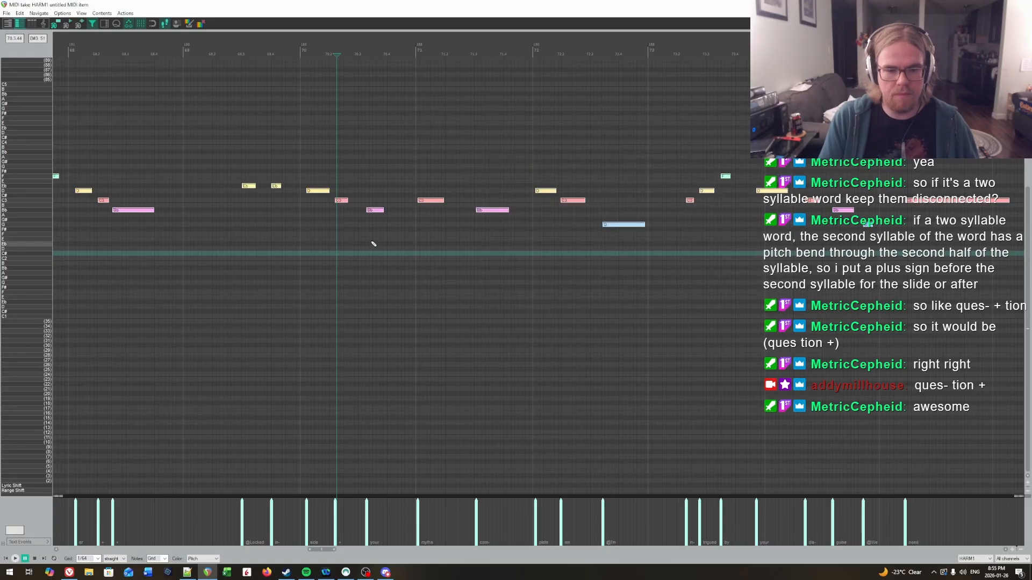
key("space")
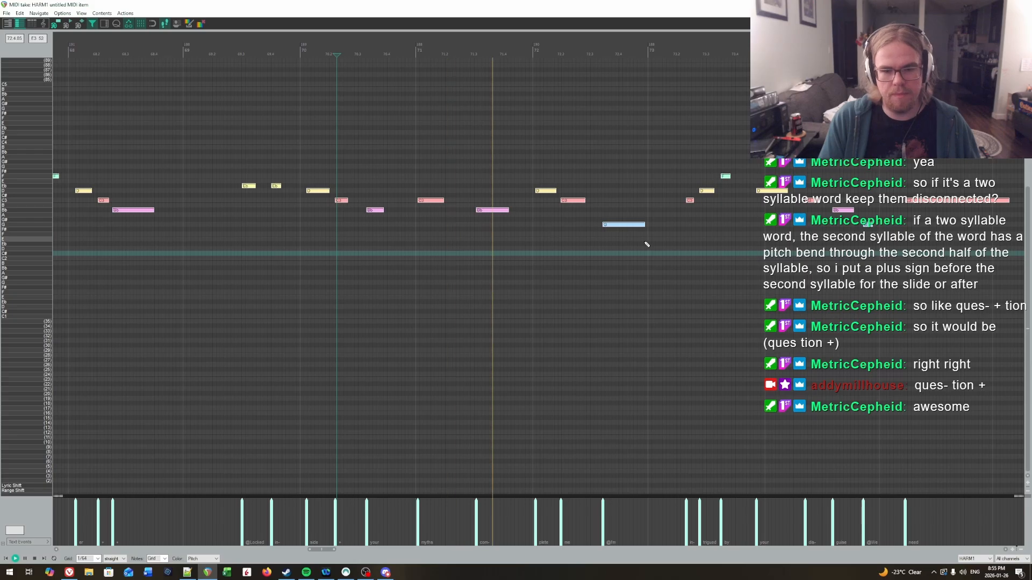
key("ctrl+space")
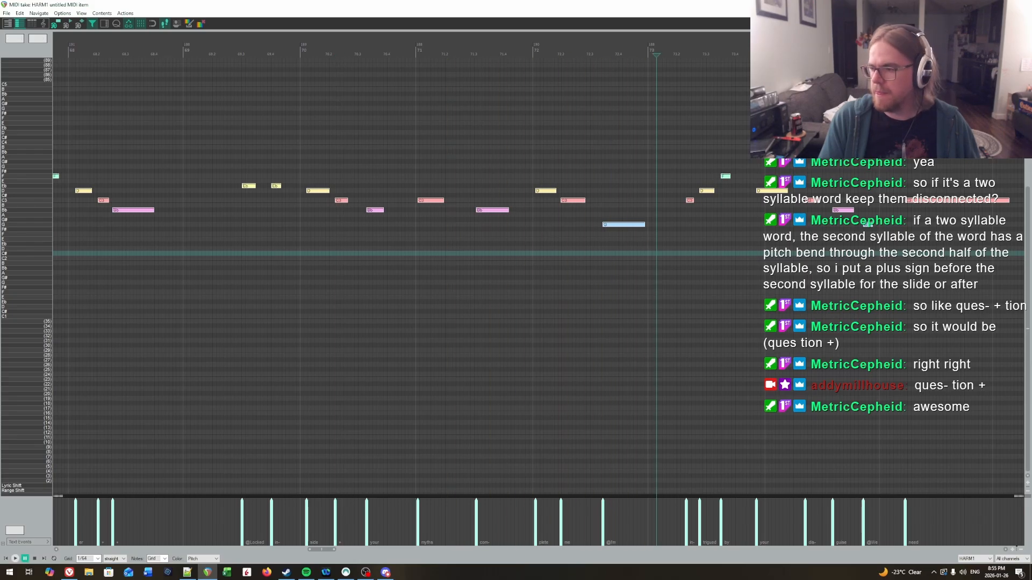
Add a "+" after "plete" in line 11 of lyrics2.txt, re-import the lyrics onto the notes and play on from measure 73.
key("alt+Tab")
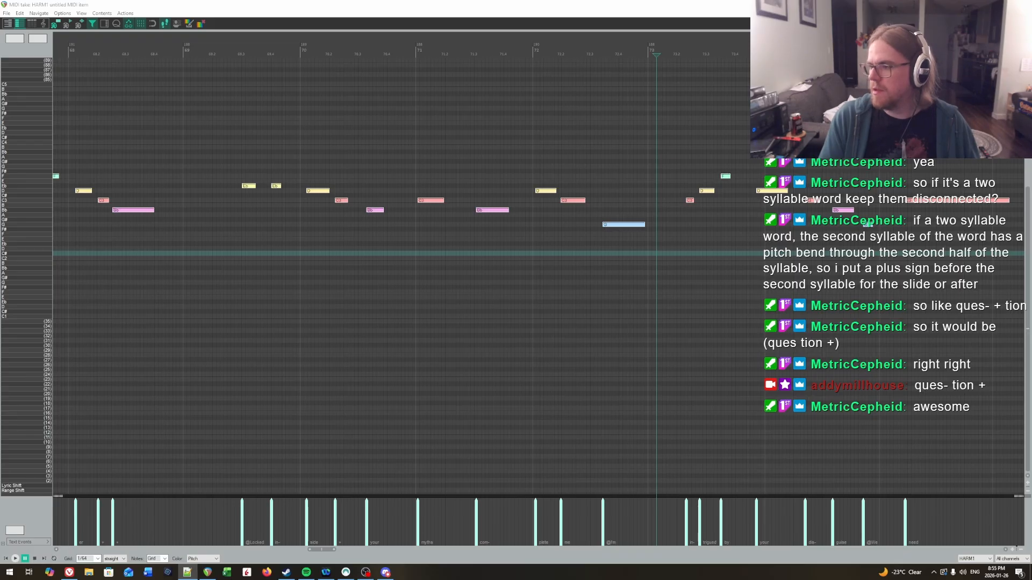
left_click(562, 285)
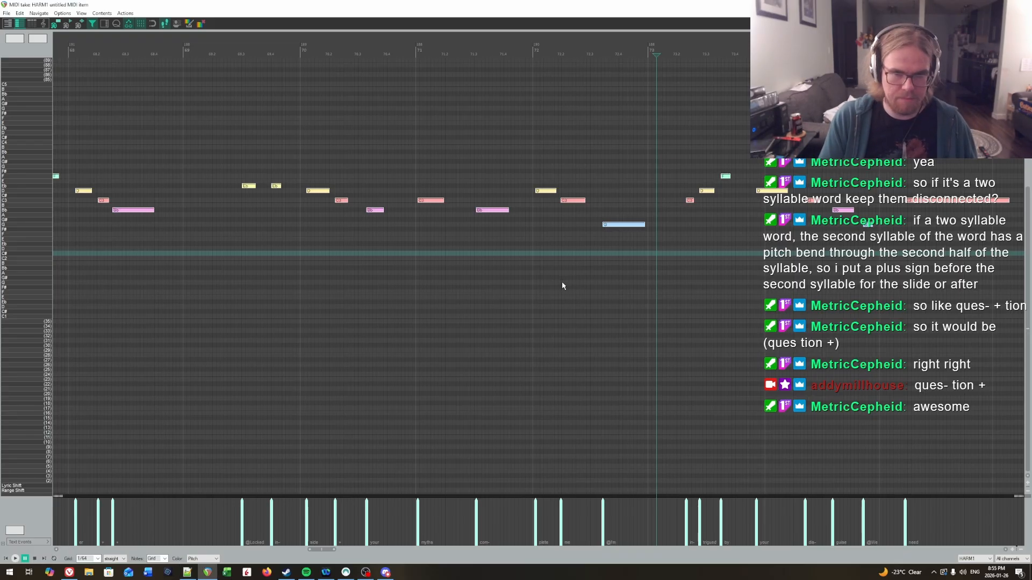
key("ctrl+l")
left_click(668, 293)
key("space")
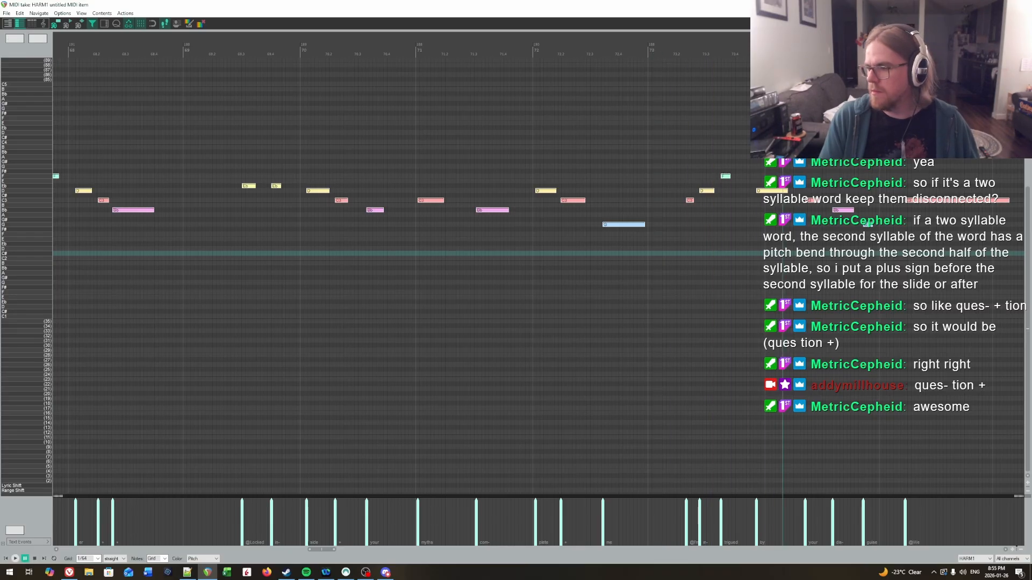
Add a "+" after "I'm" in line 12 of lyrics2.txt, re-import the lyrics and play the vocals through to measure 77.
key("alt+Tab")
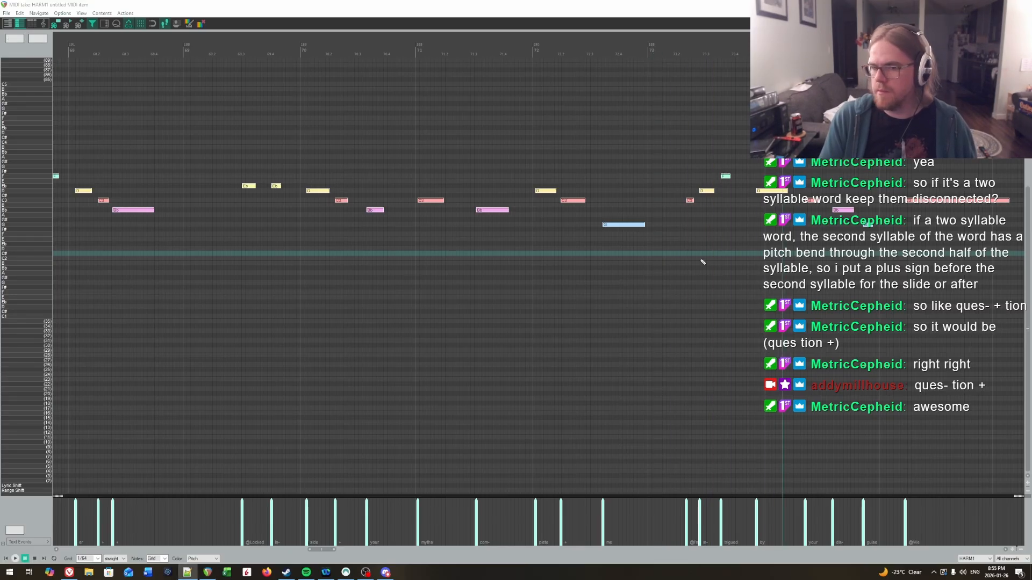
left_click_drag(601, 266, 732, 282)
key("ctrl+v")
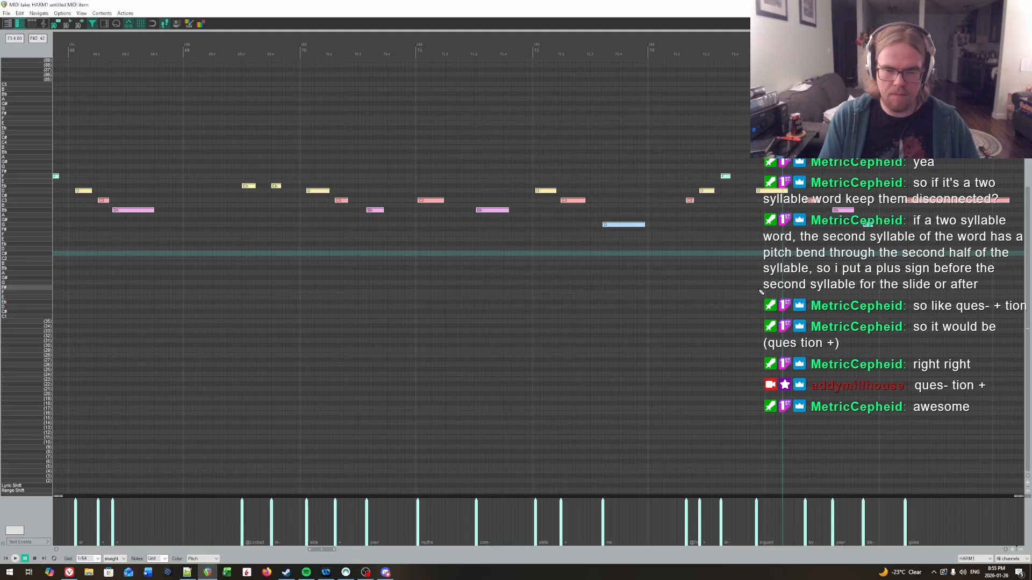
left_click(640, 54)
key("space")
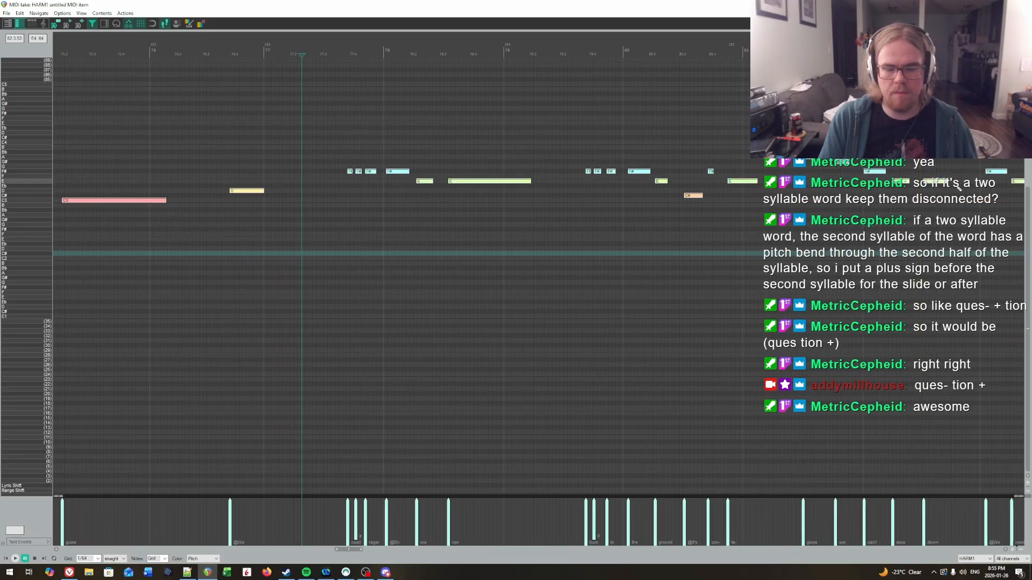
Add a "+" after "guise" in line 12 of lyrics2.txt, re-import the lyrics onto the notes and play on from measure 77.
key("alt+Tab")
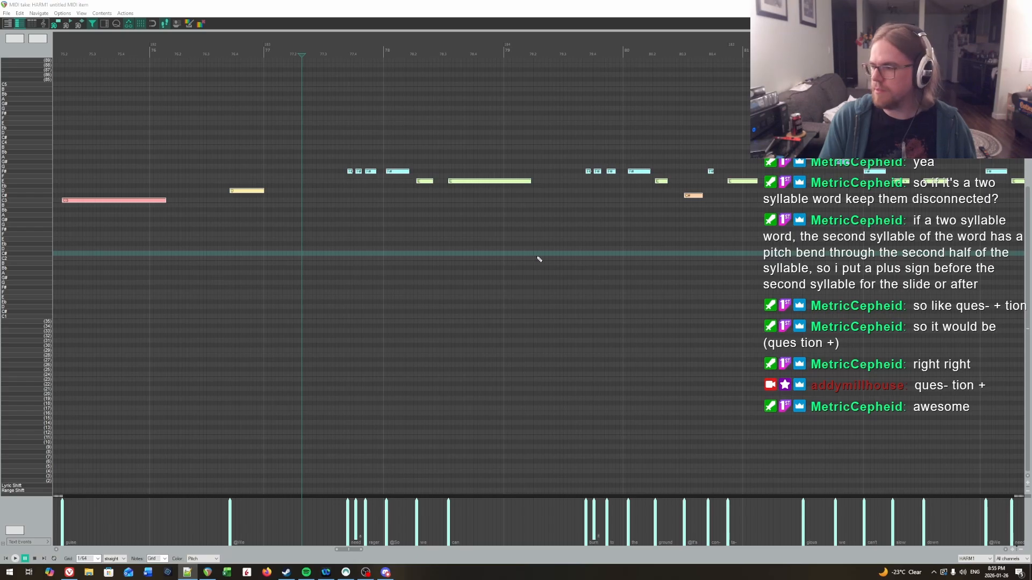
left_click(378, 265)
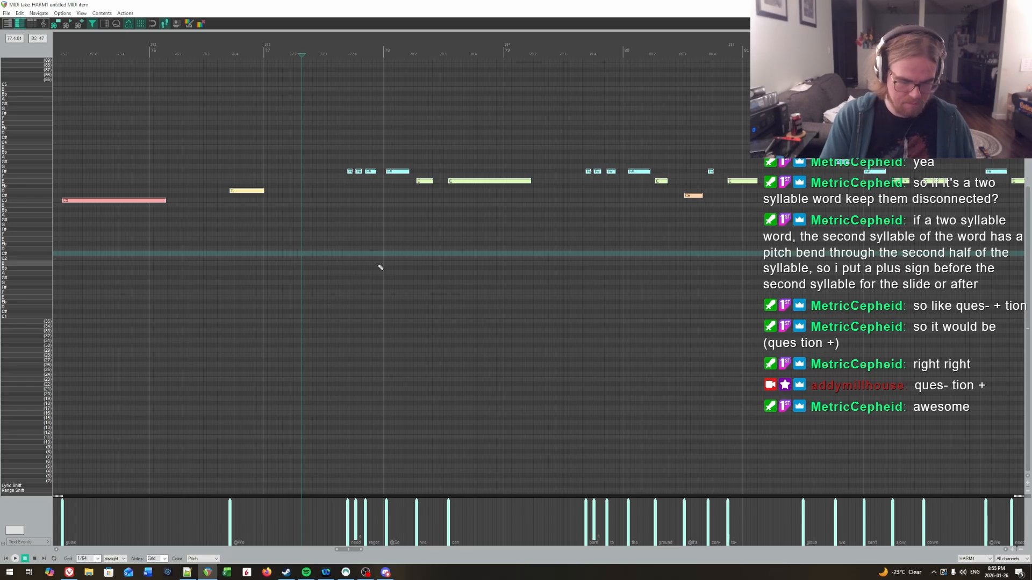
key("ctrl+l")
key("Return")
key("space")
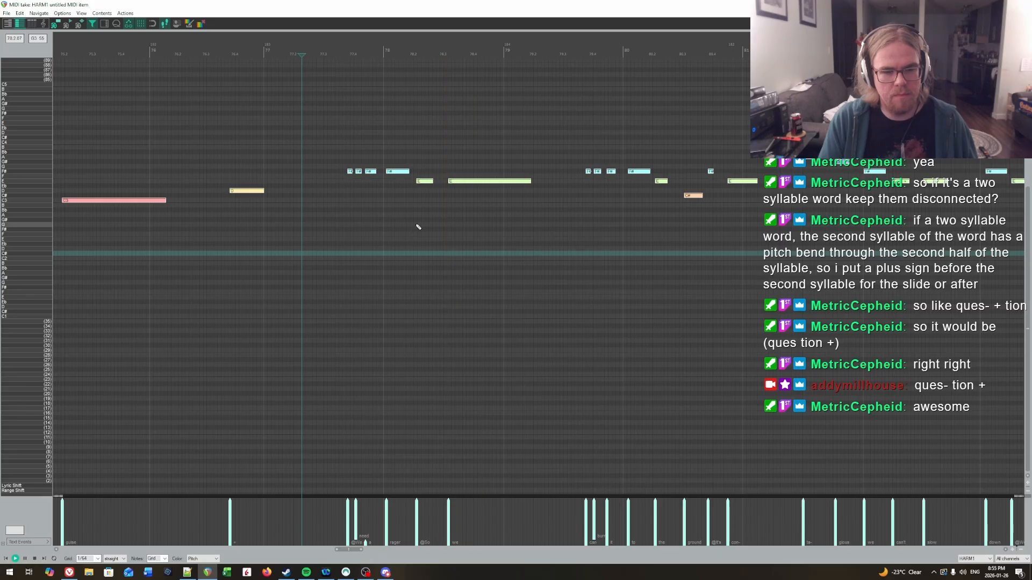
key("Return")
left_click(243, 49)
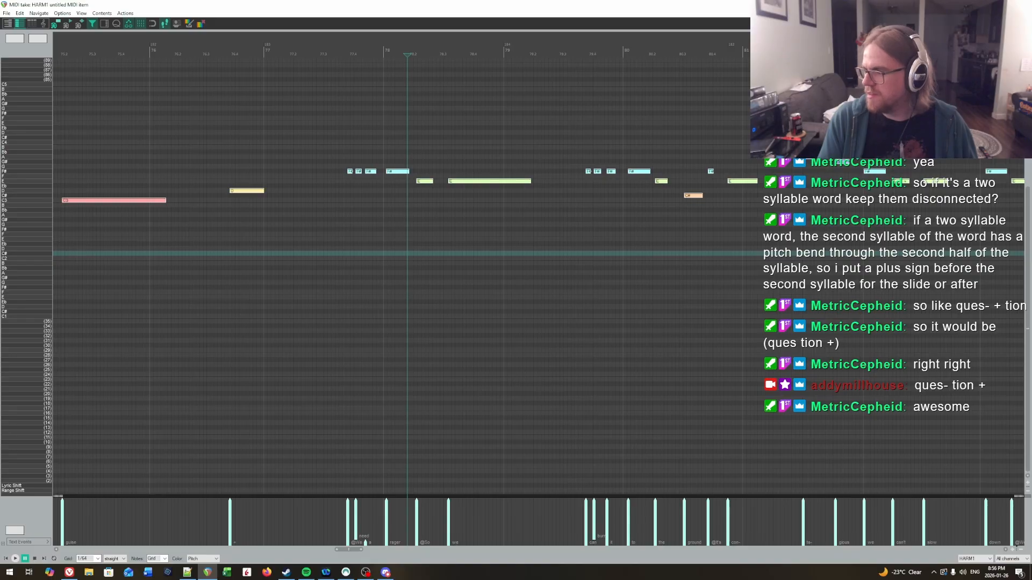
Look up the syllable split of "rager" from line 13 of lyrics2.txt by searching the web for "define rager".
key("alt+Tab")
double_click(304, 298)
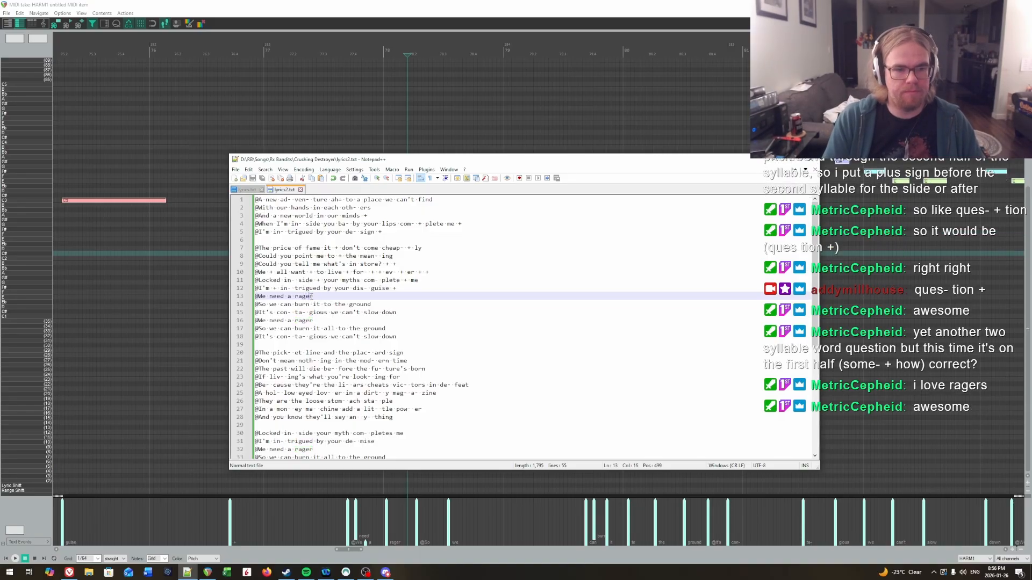
left_click(69, 573)
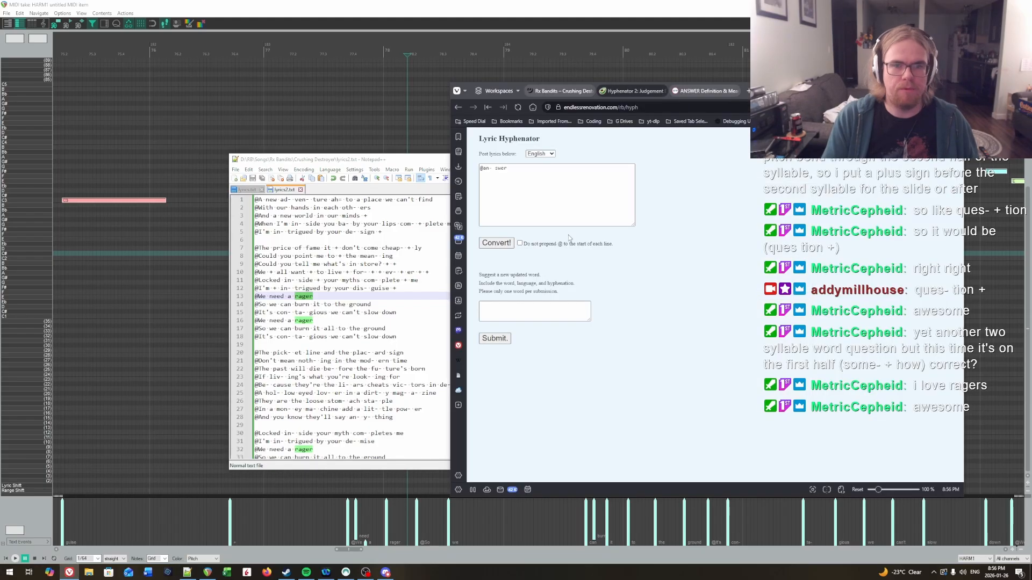
left_click(698, 91)
left_click(680, 106)
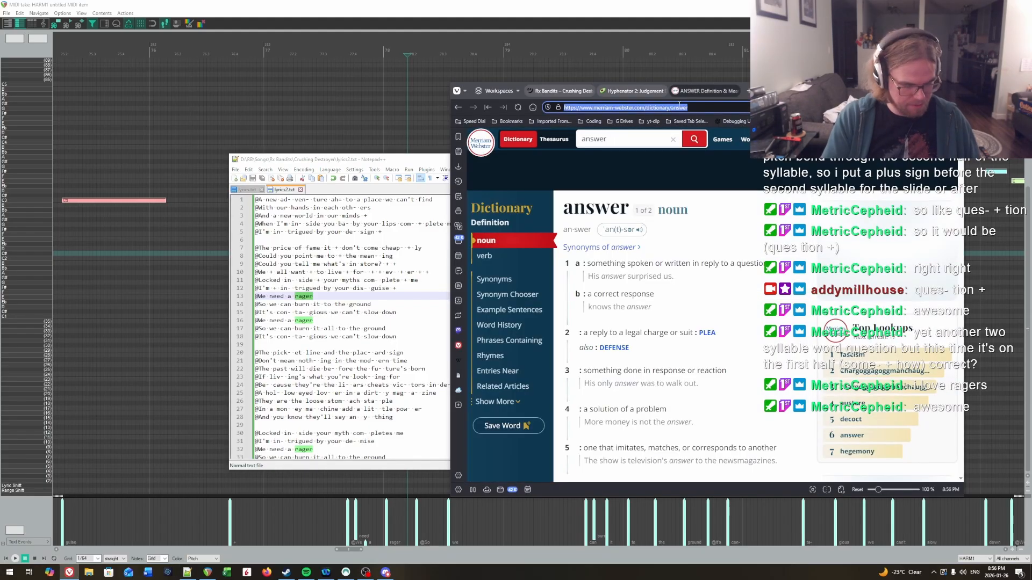
type("define rager")
key("Return")
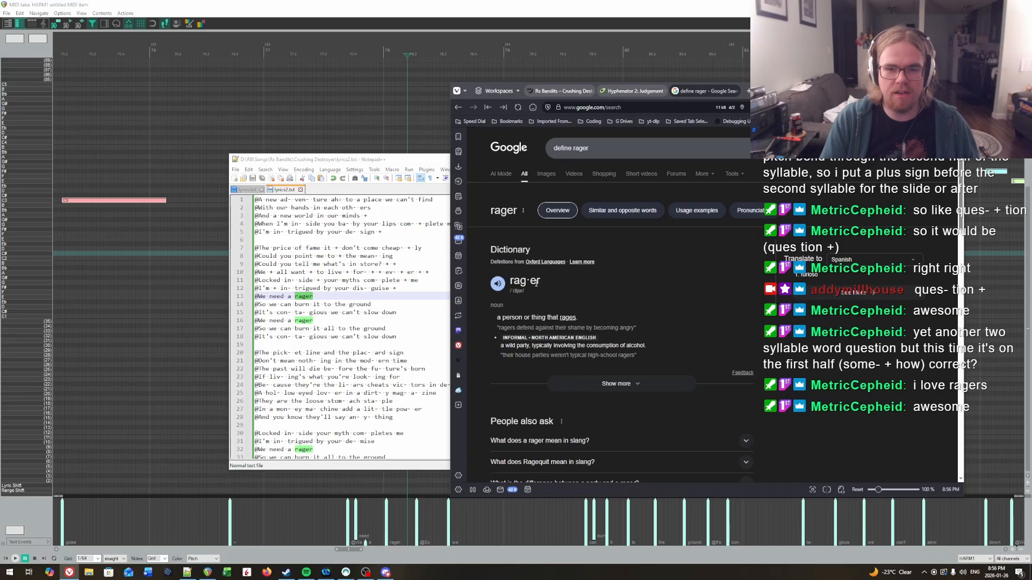
left_click_drag(497, 317, 536, 316)
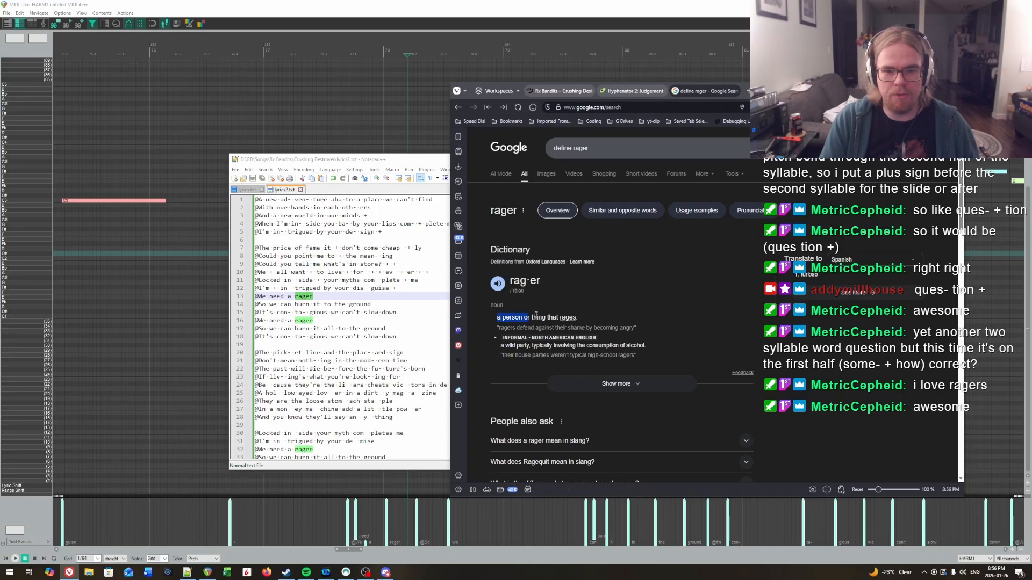
left_click(519, 281)
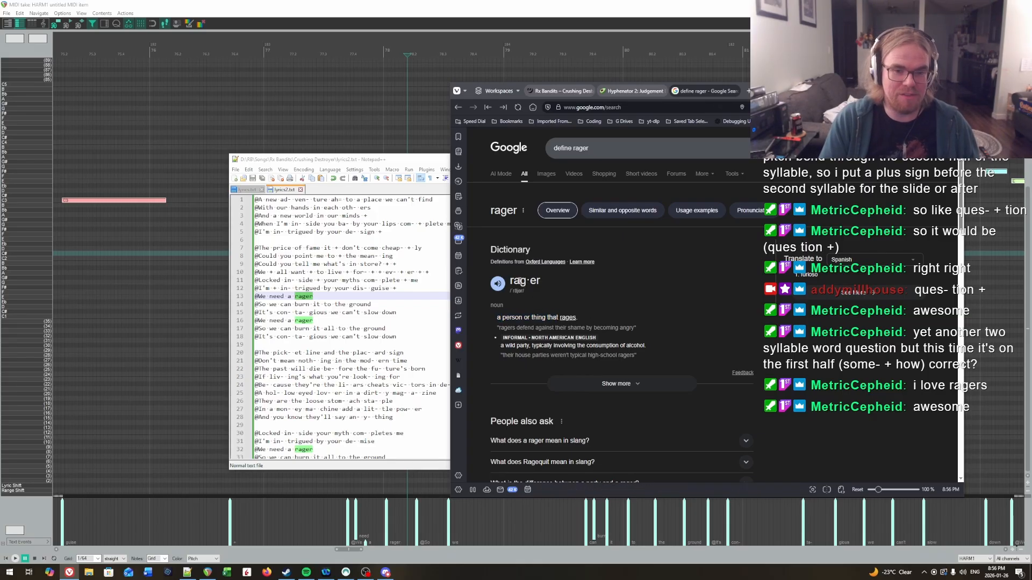
Replace every "rager" in lyrics2.txt with "rag- er" and save the file.
left_click(304, 297)
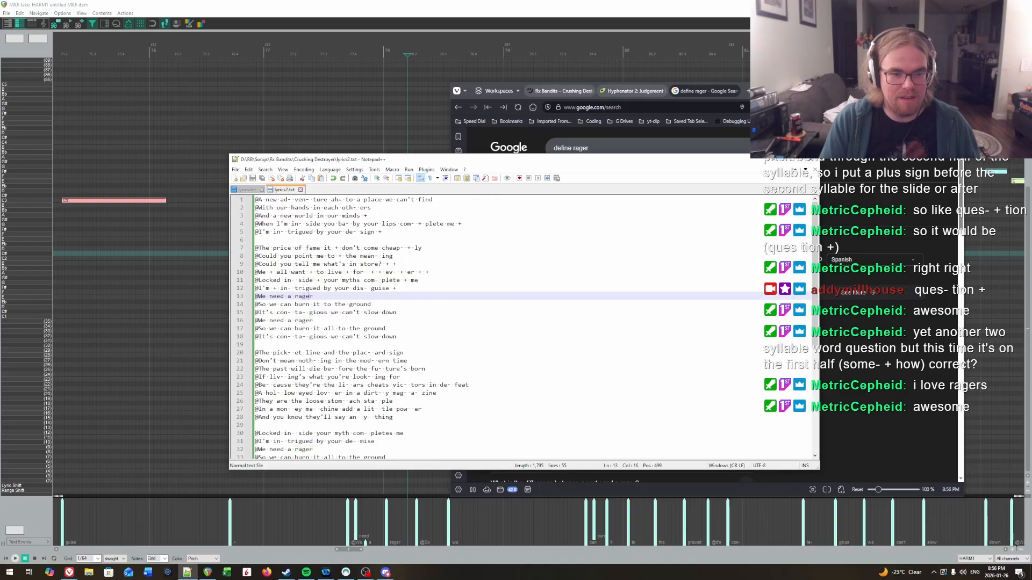
double_click(304, 298)
key("ctrl+h")
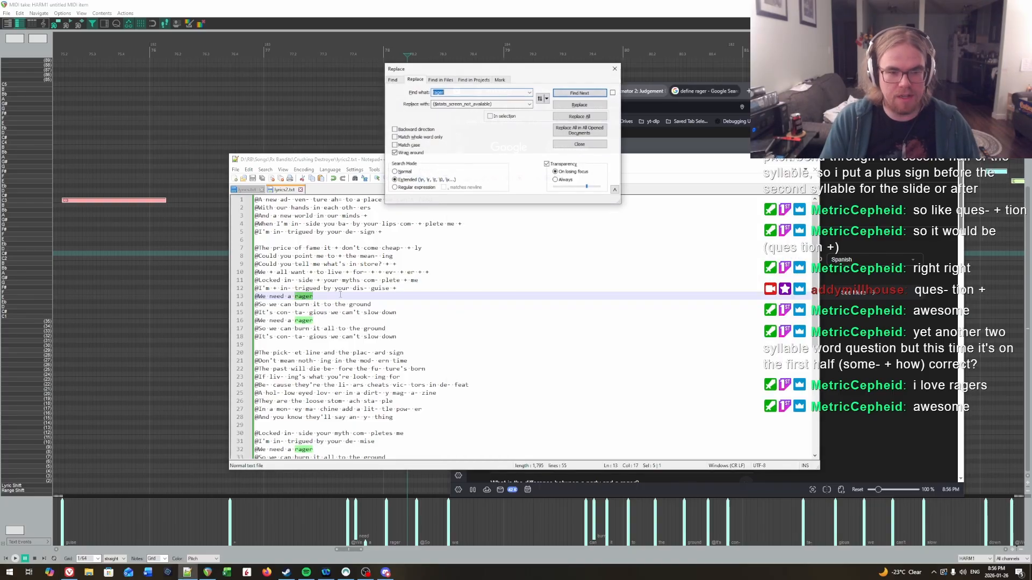
left_click(498, 105)
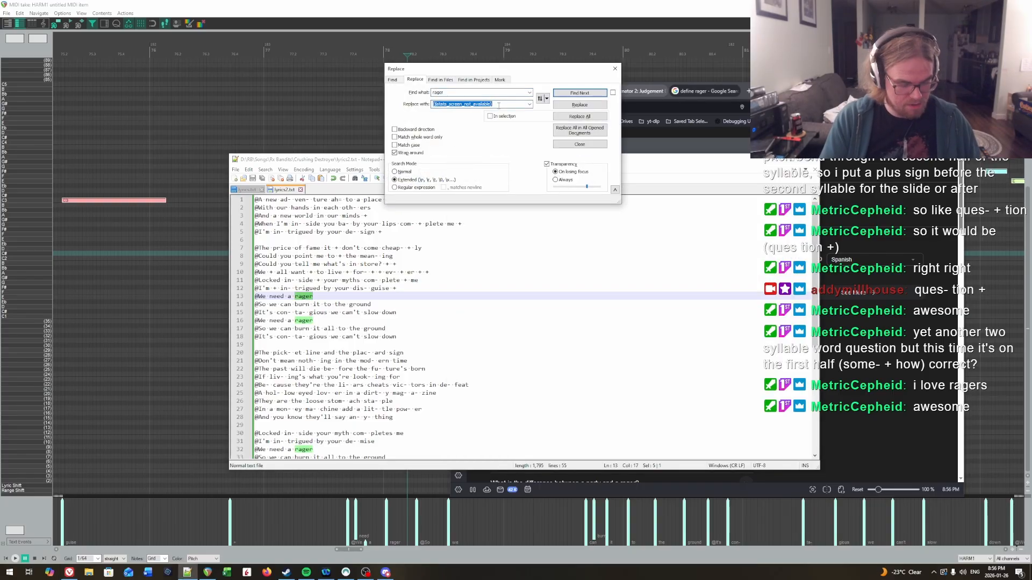
type("rag- er")
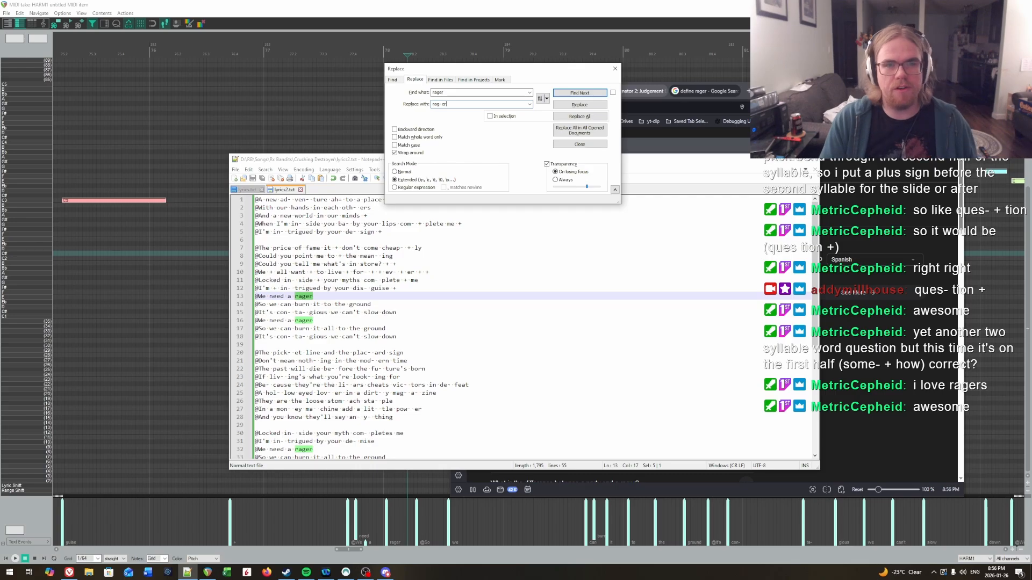
left_click(584, 117)
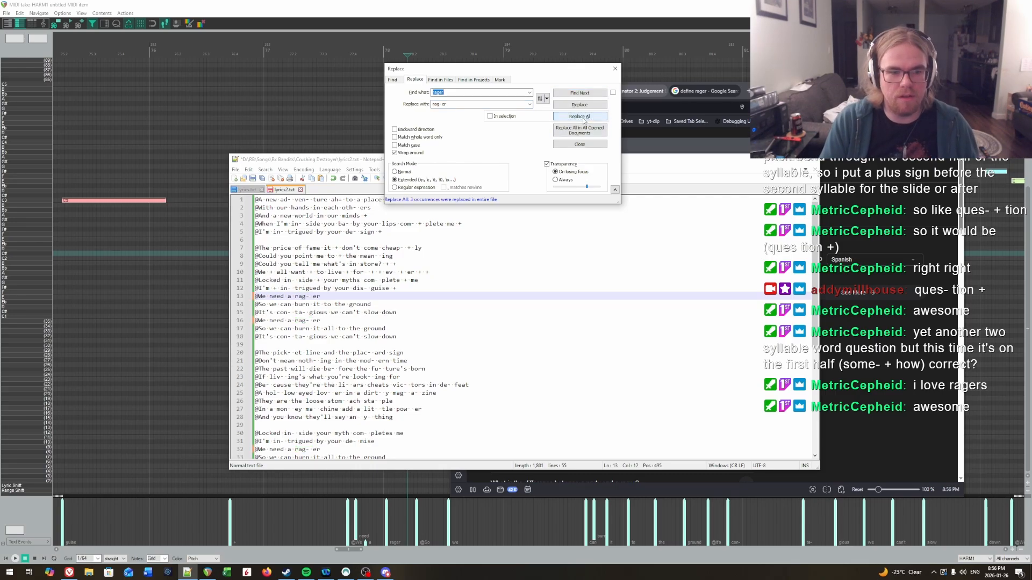
left_click(614, 68)
left_click(443, 240)
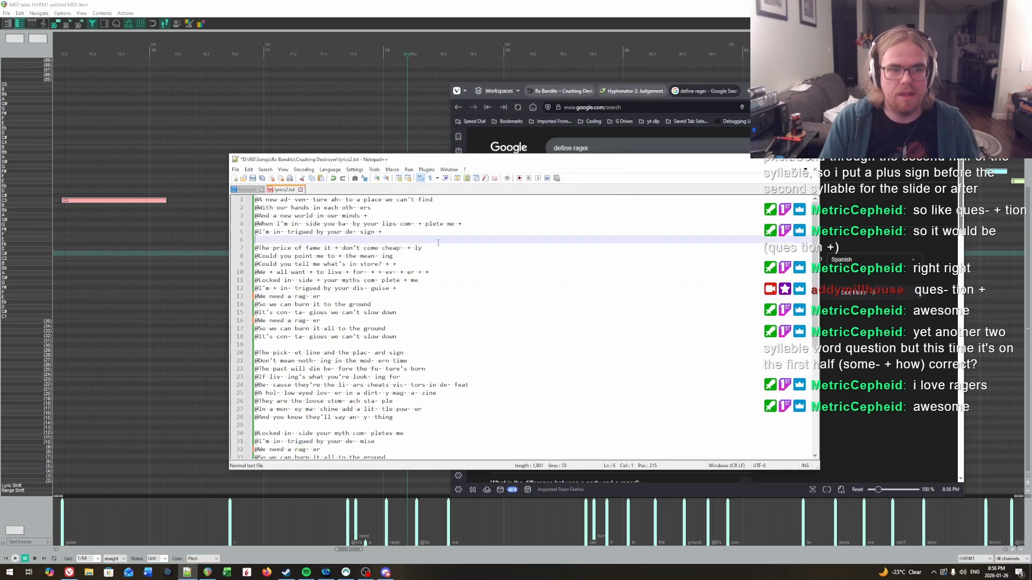
key("ctrl+s")
Submit "rager english rag- er" as a new word suggestion on the Lyric Hyphenator page and put the browser away.
left_click(630, 91)
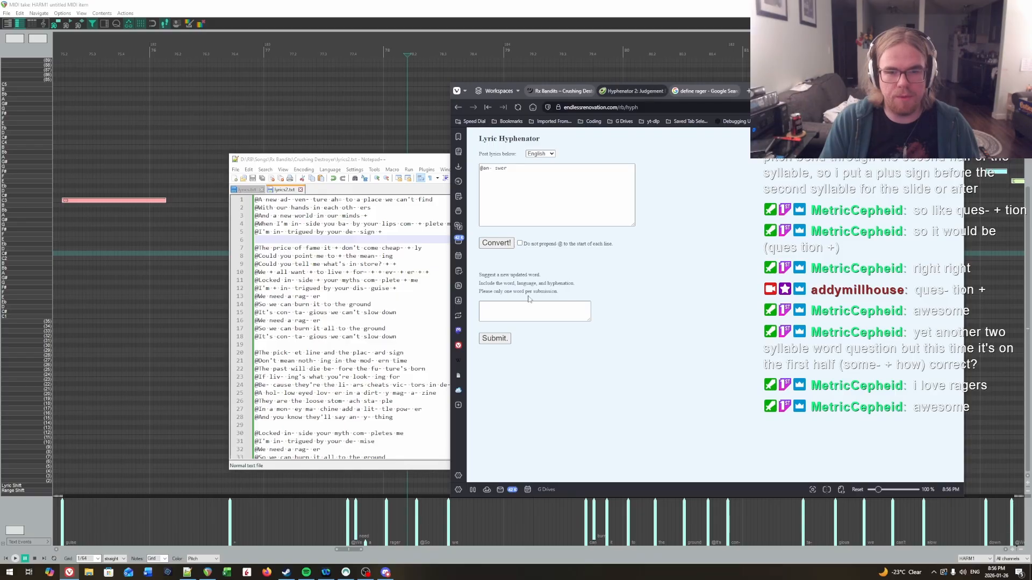
left_click(564, 312)
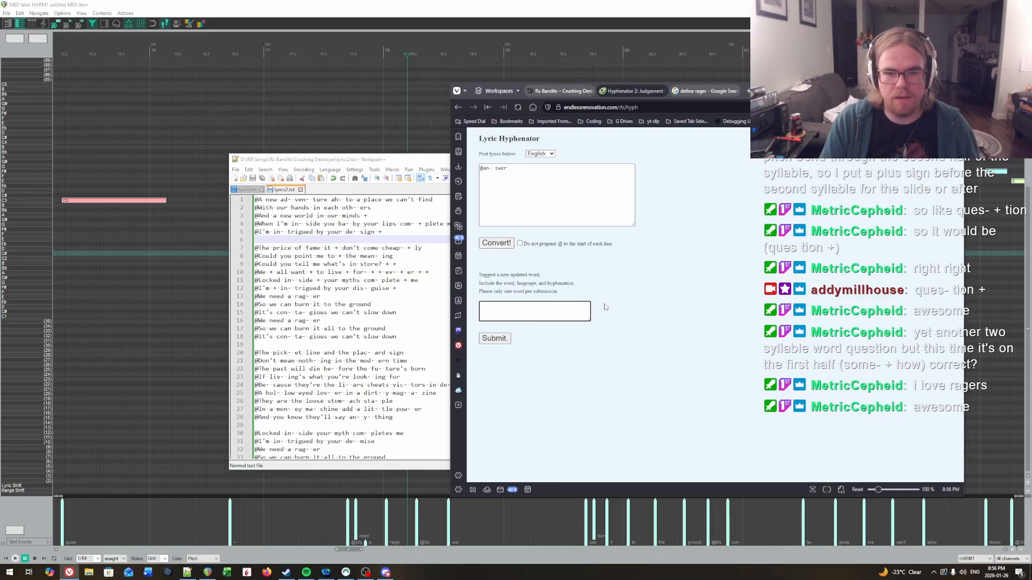
type("rager")
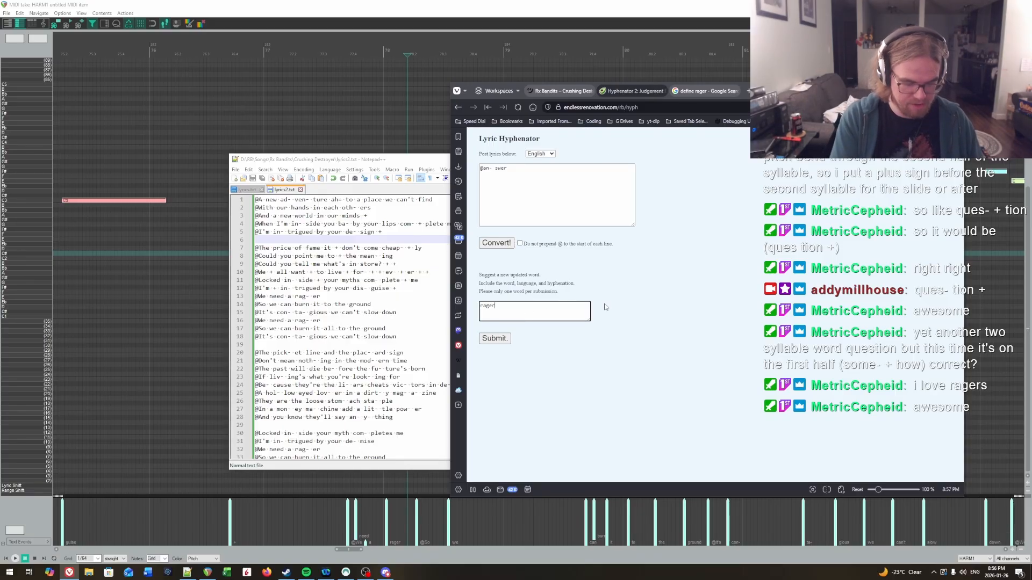
type(" rnglish")
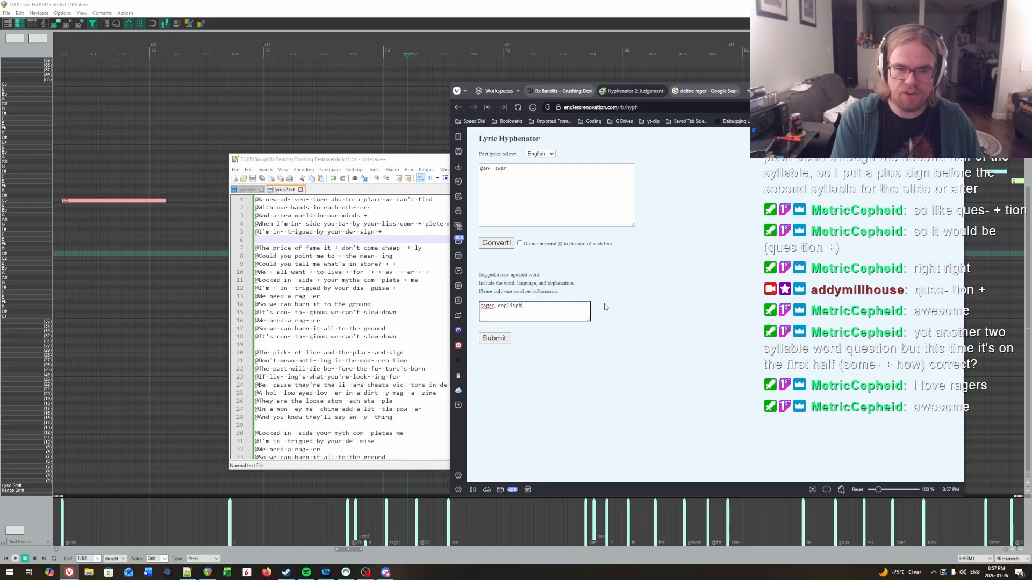
type(" rag- er")
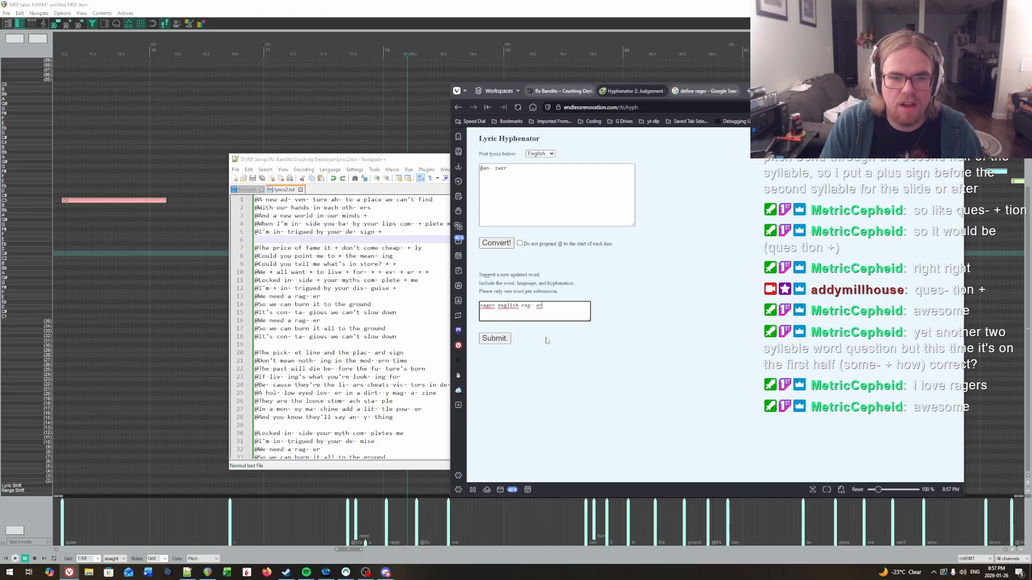
left_click(494, 340)
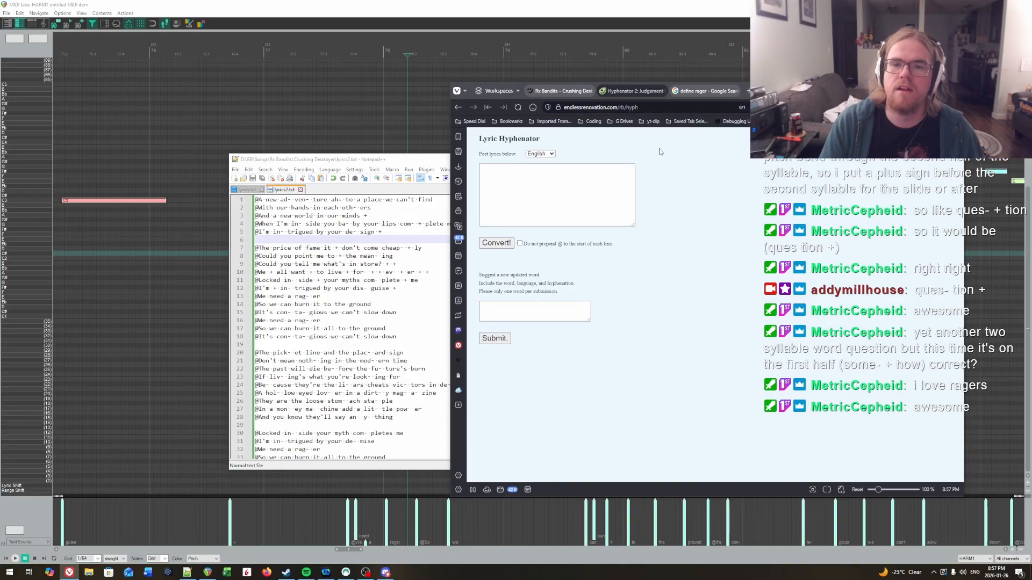
left_click(902, 90)
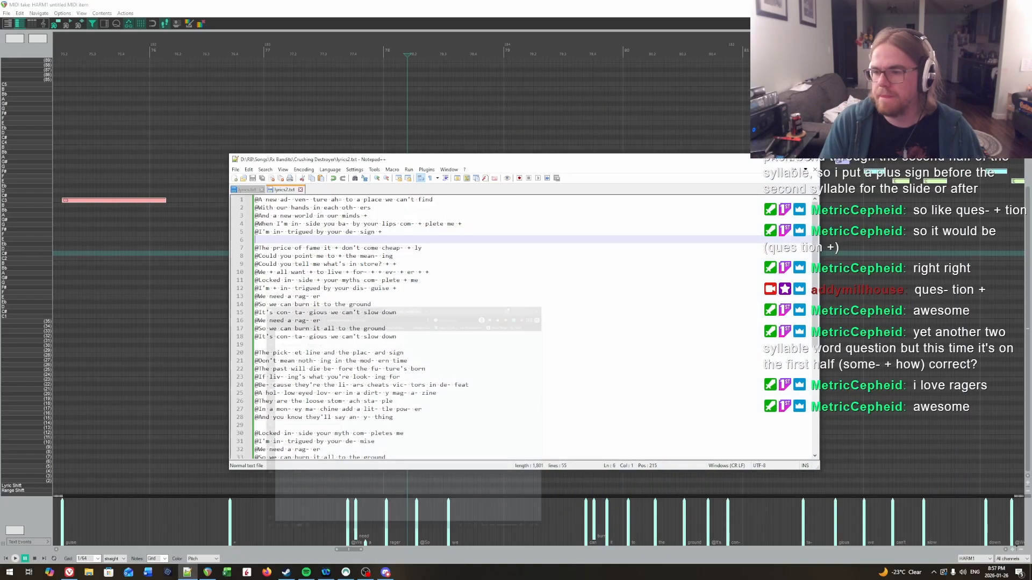
Re-import lyrics2.txt onto the HARM1 notes in REAPER and play the vocals from late measure 77 through measure 78.
left_click_drag(455, 160, 1031, 226)
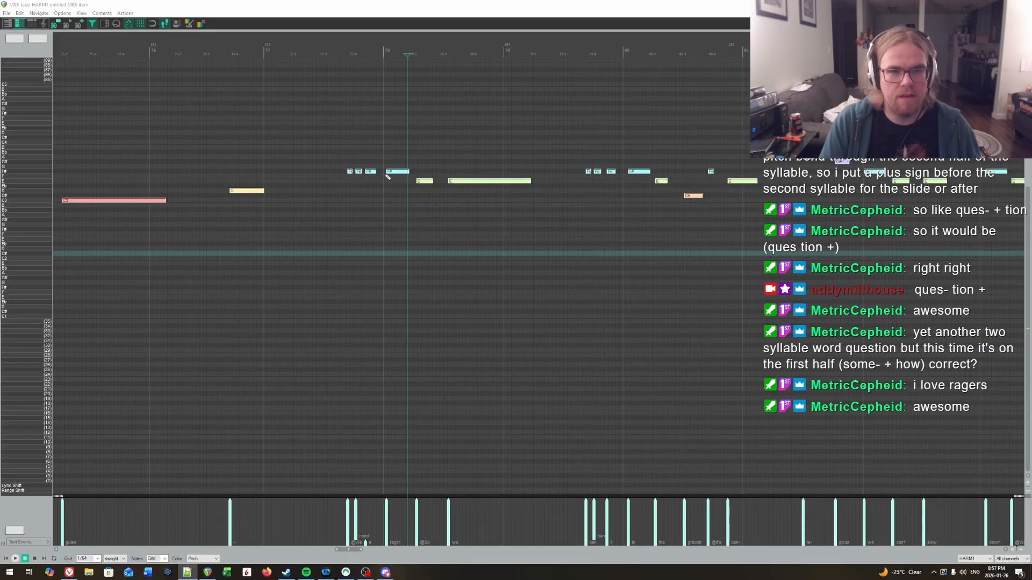
left_click_drag(363, 232, 526, 248)
key("ctrl+l")
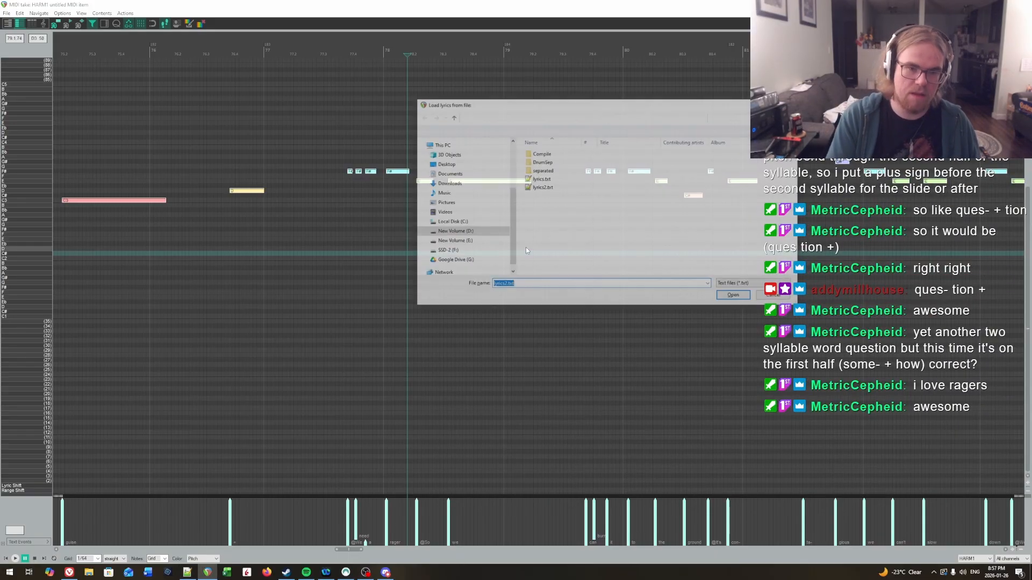
key("Return")
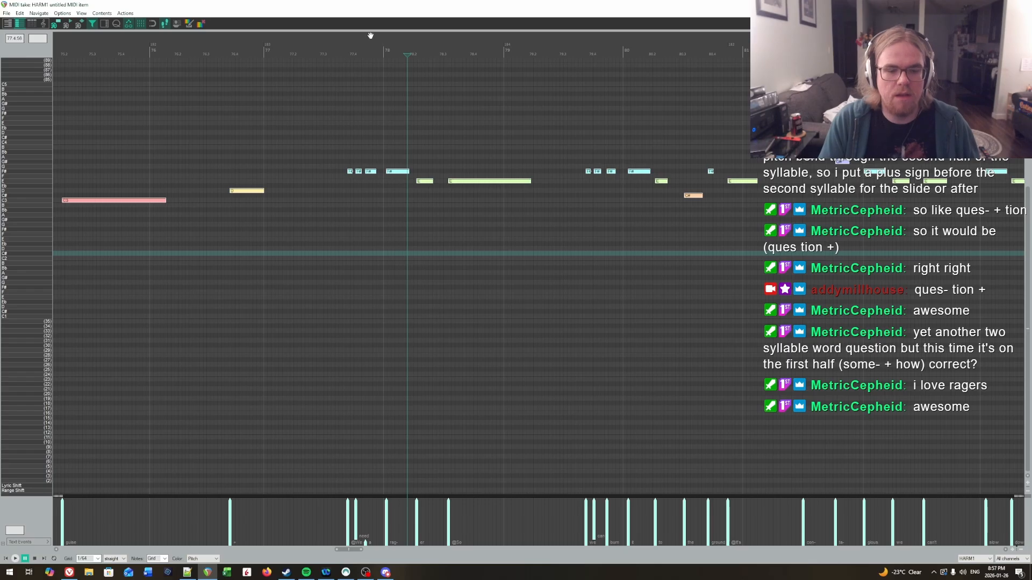
left_click(350, 49)
key("space")
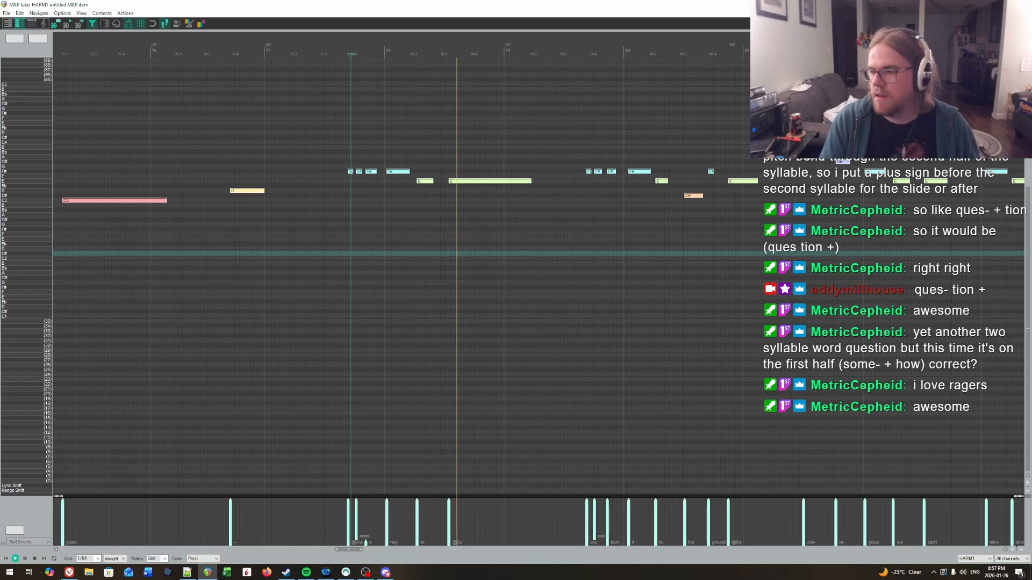
key("space")
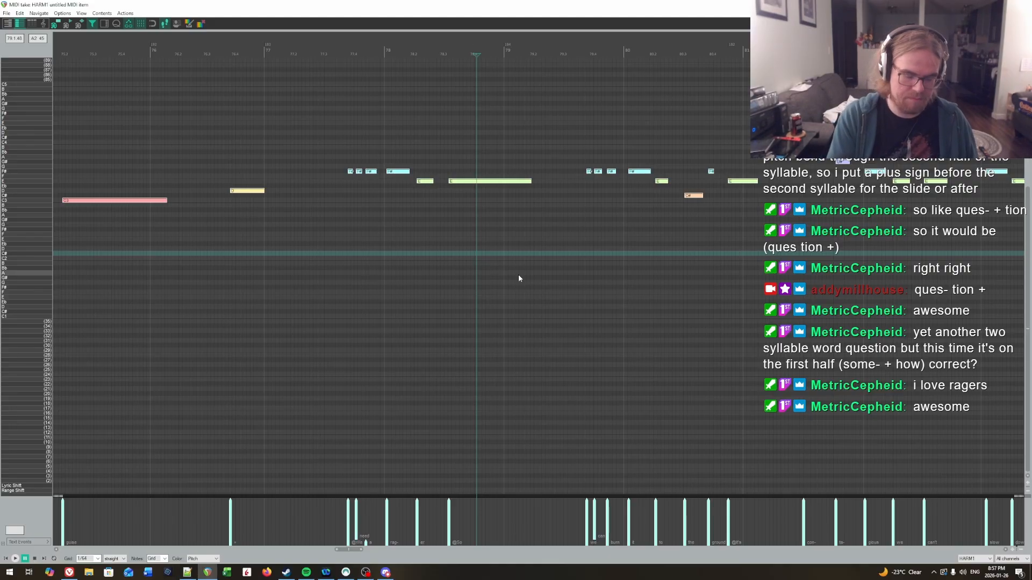
Add a "+" after "rag-" in lines 13 and 16 of lyrics2.txt, re-import the lyrics and play on into measure 82.
key("space")
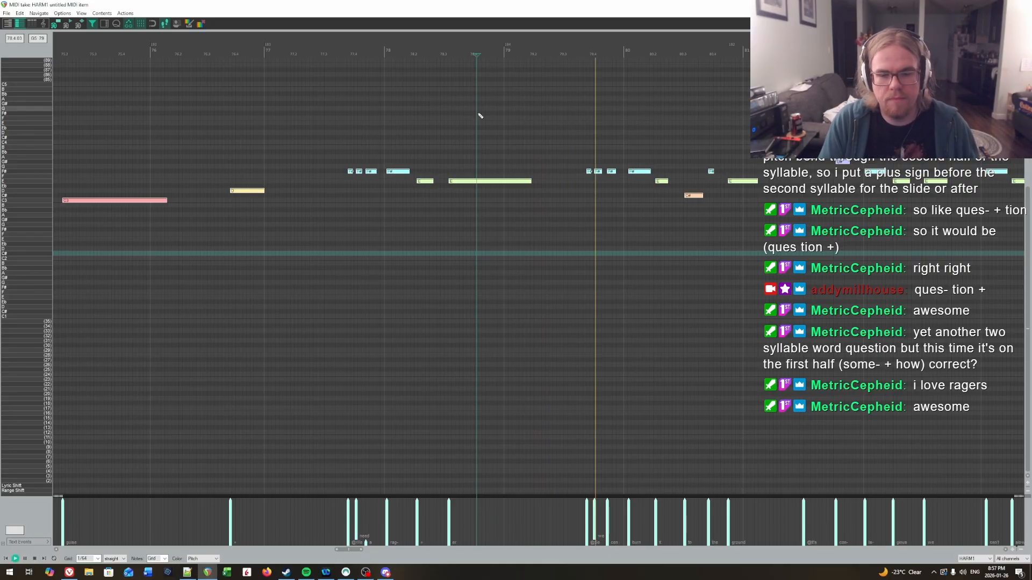
left_click(582, 48)
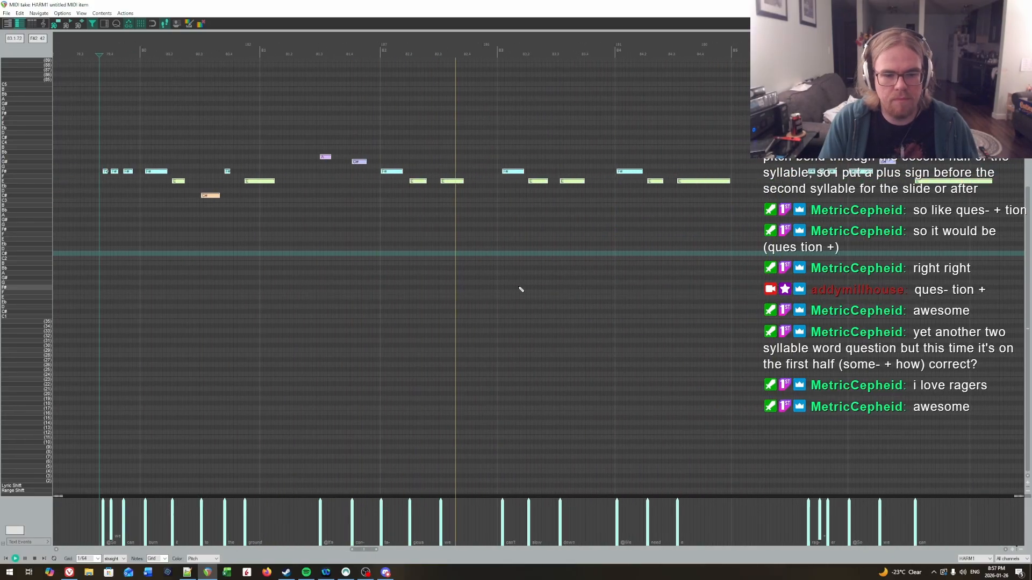
key("space")
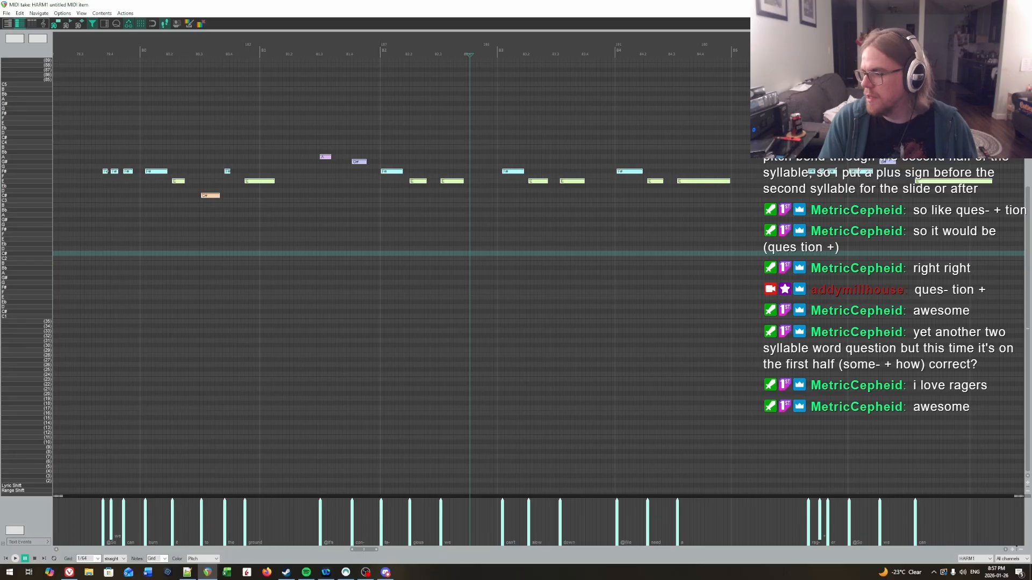
Add a "+" after "ta-" in line 15 of lyrics2.txt, re-import the lyrics and play on through measure 83.
key("alt+Tab")
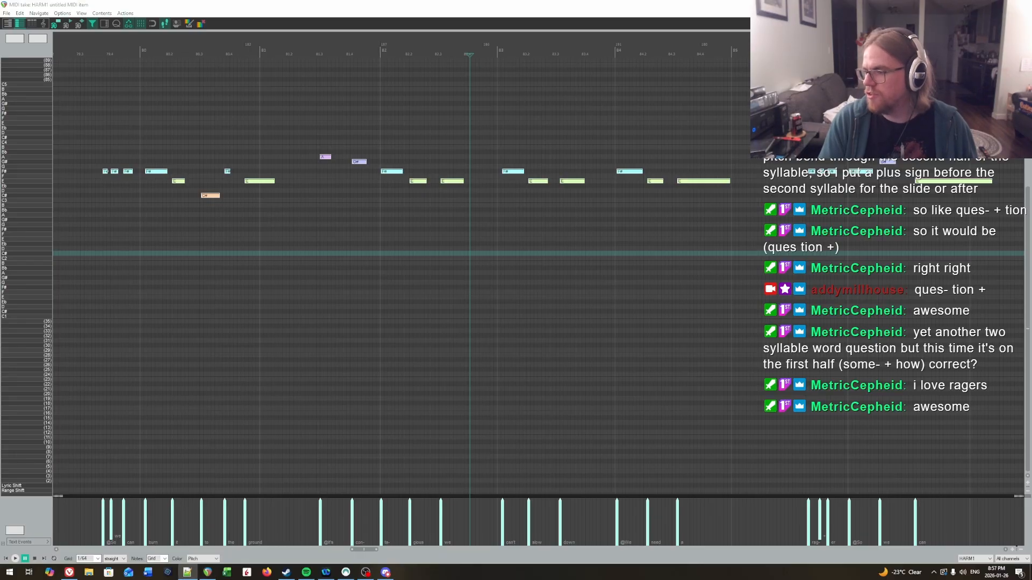
key("alt+Tab")
key("ctrl+l")
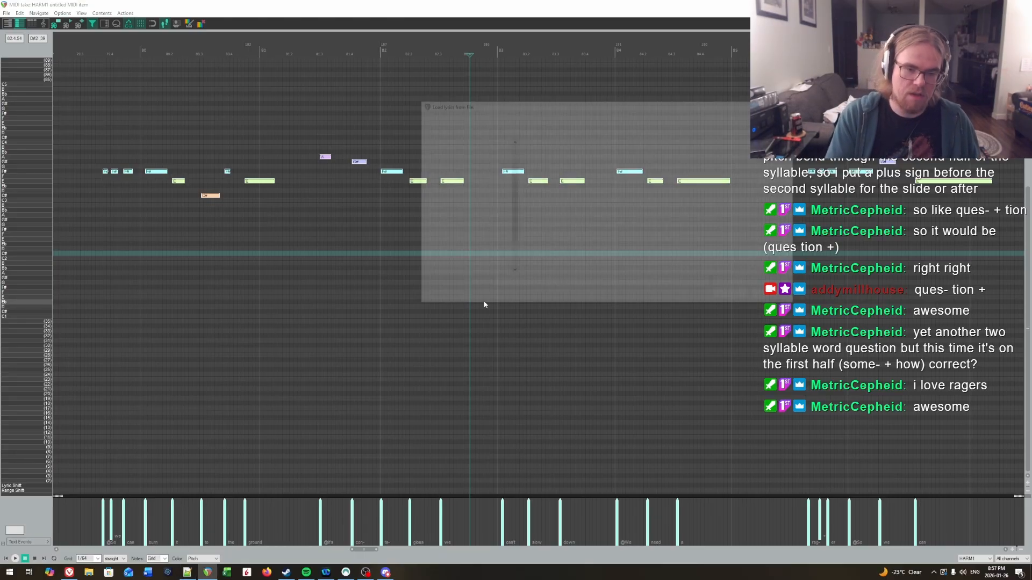
key("Return")
key("space")
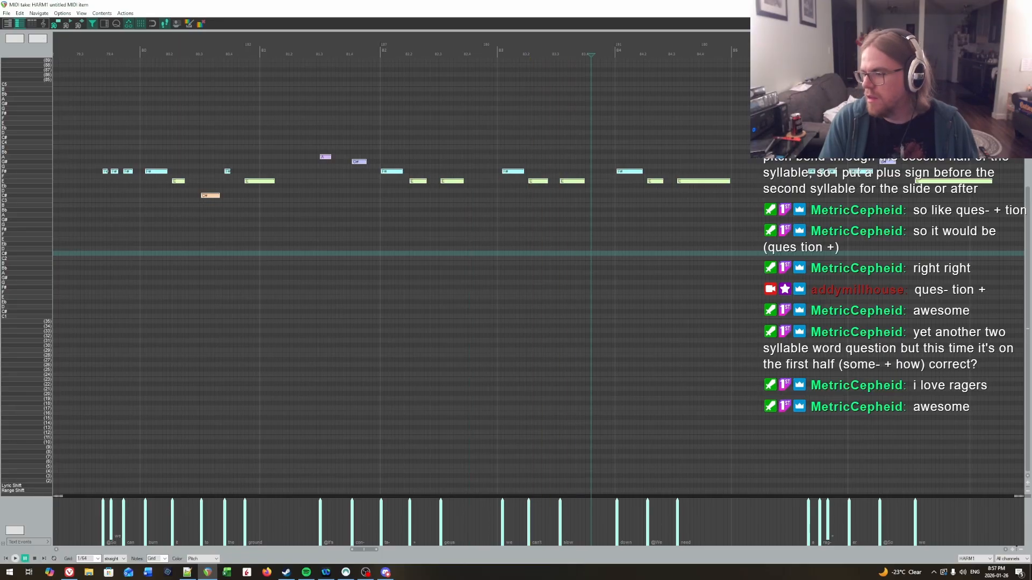
Add a "+" after "we" in line 15 of lyrics2.txt, re-import the lyrics and play on through measure 84.
key("alt+Tab")
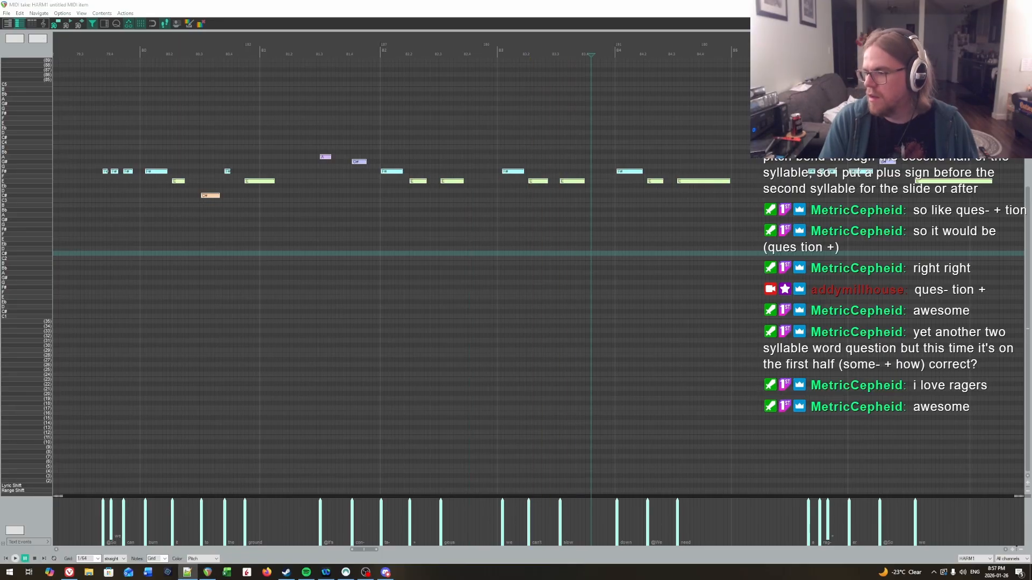
key("alt+Tab")
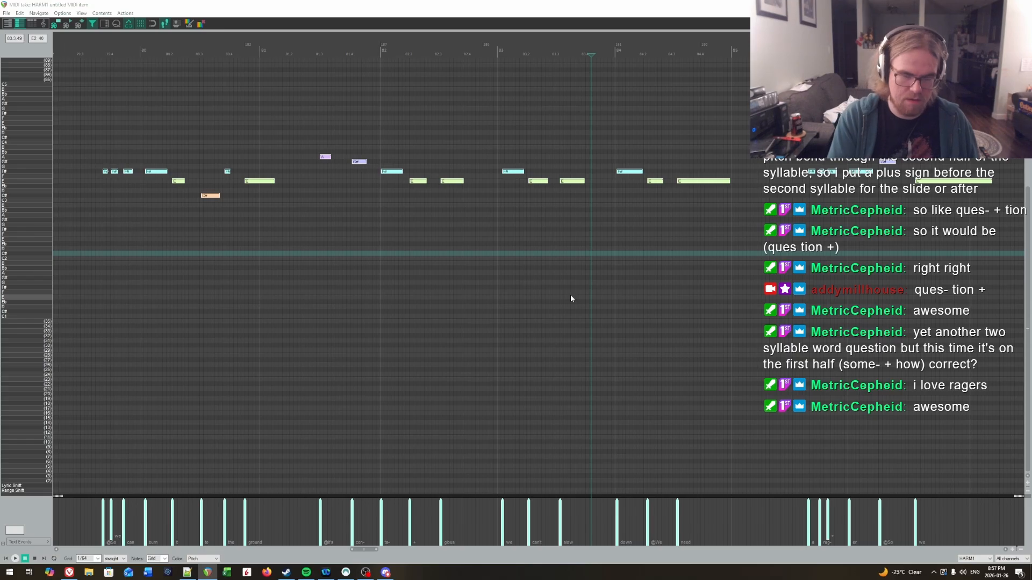
key("ctrl+l")
key("Return")
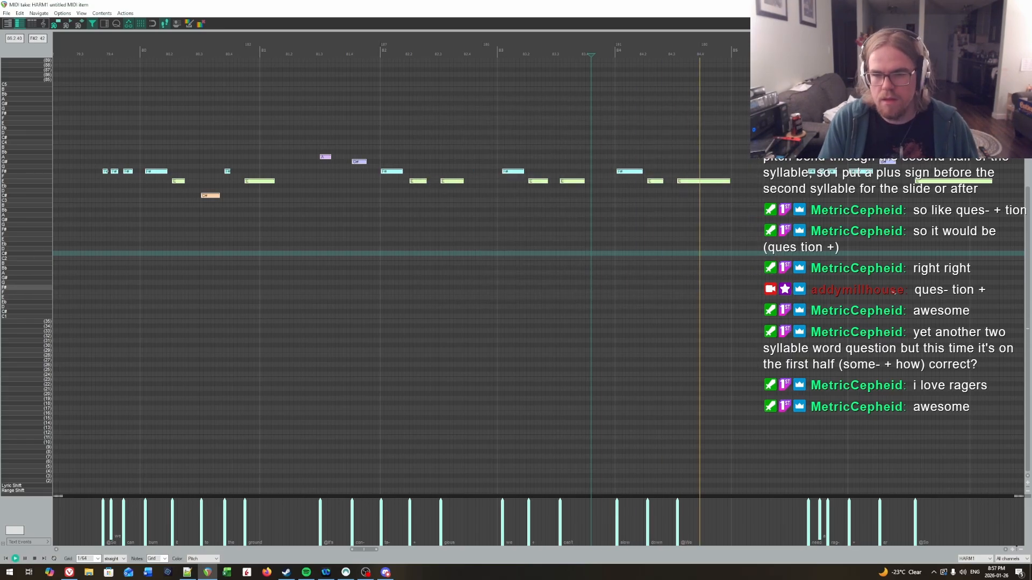
Add a "+" after "slow" in line 15, repeat that line's markers in line 18, re-import the lyrics and play on to measure 89.
key("alt+Tab")
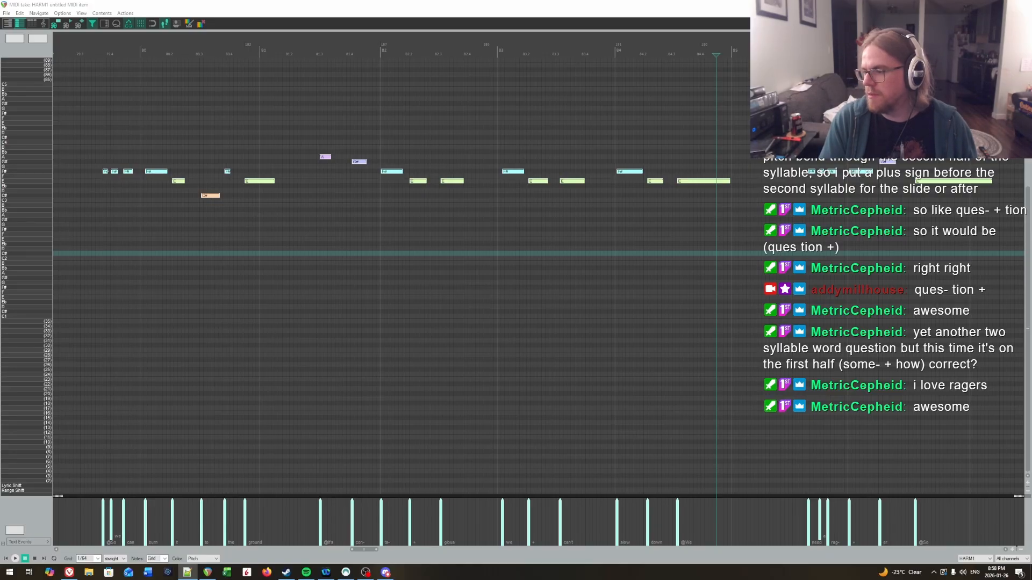
left_click(398, 32)
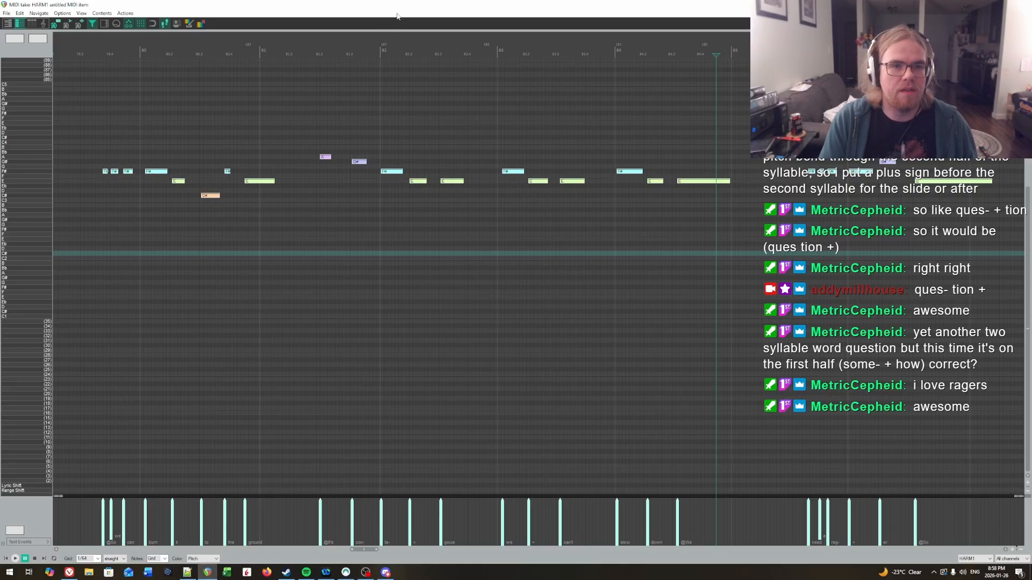
key("ctrl+l")
key("Return")
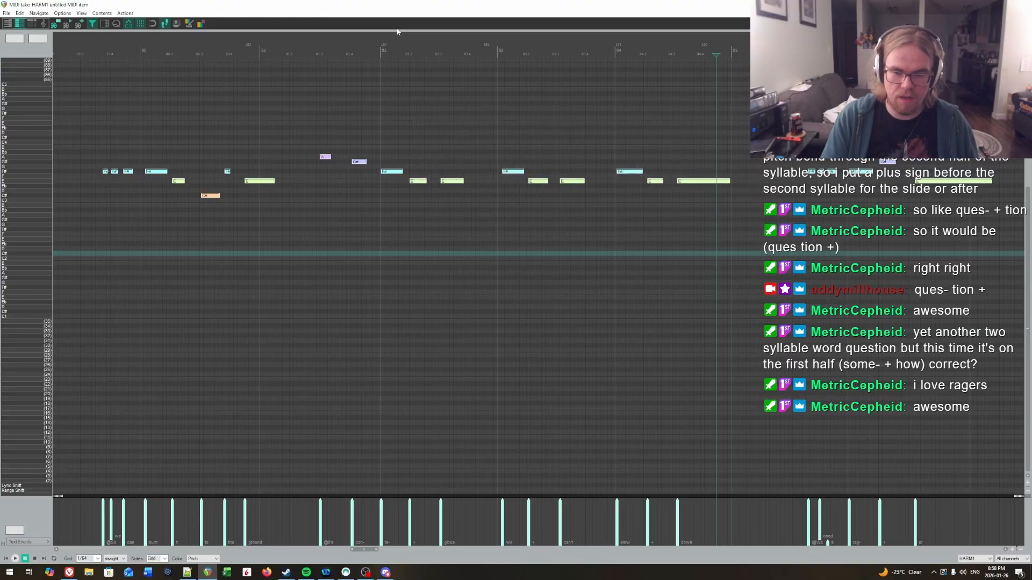
key("space")
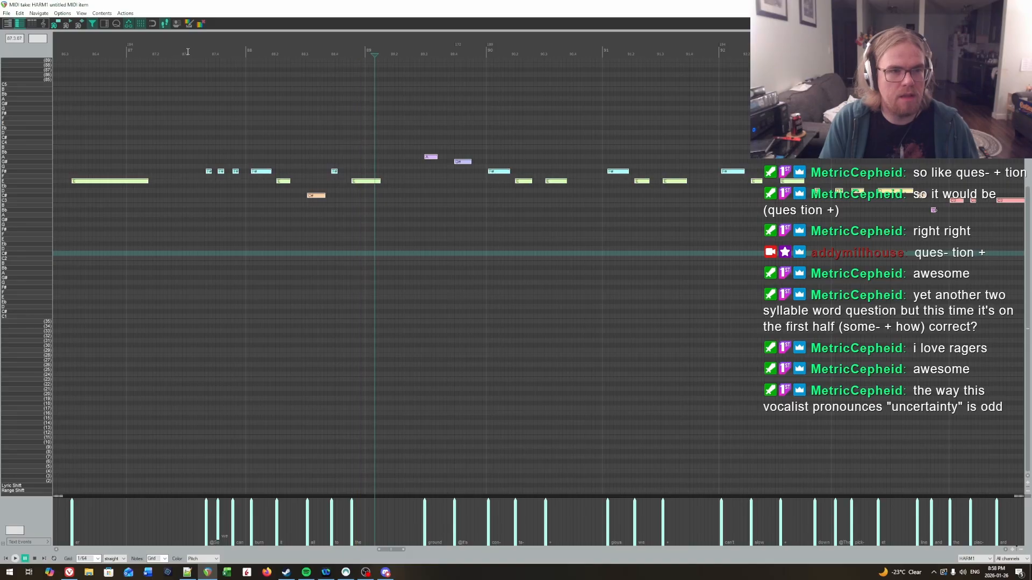
Replay the vocals from measure 87 to 89, then delete "all" from line 17 of lyrics2.txt and save the file.
left_click(189, 52)
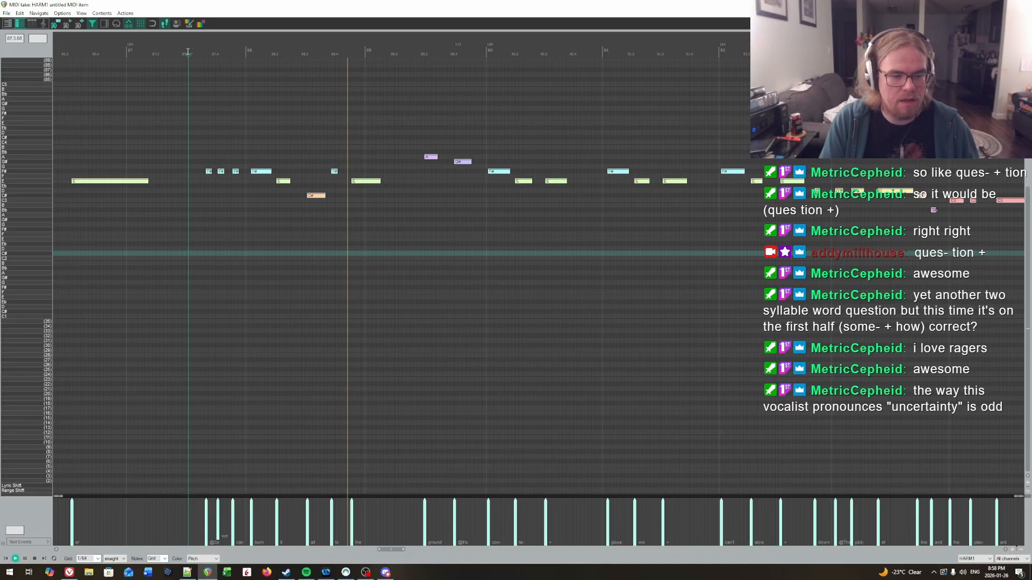
key("ctrl+space")
key("alt+Tab")
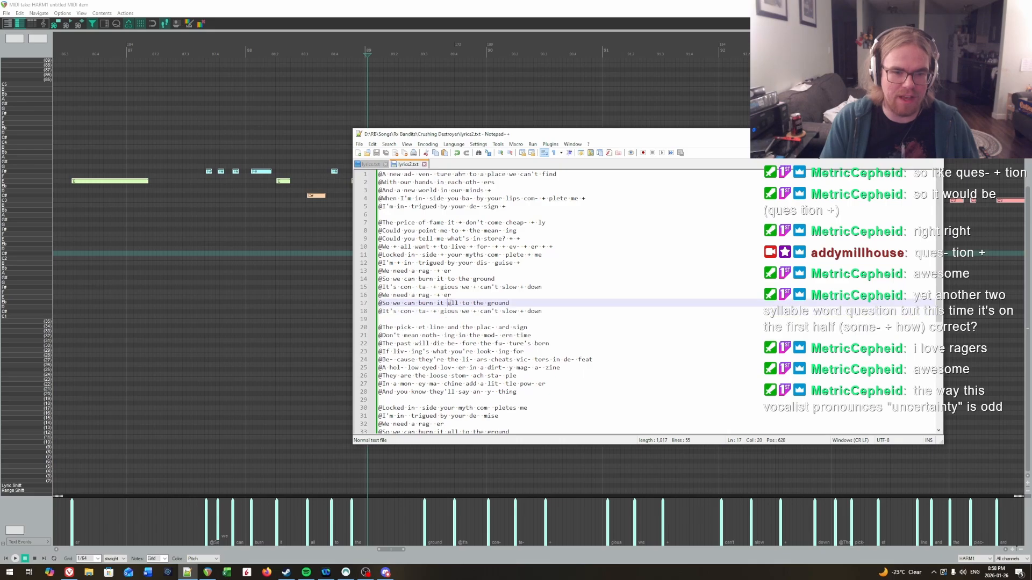
double_click(460, 304)
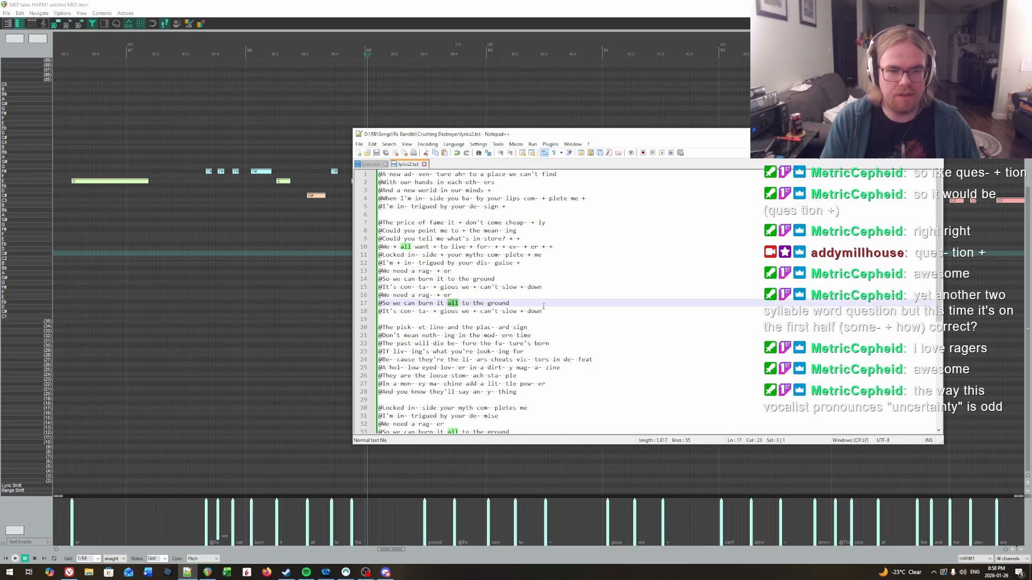
key("BackSpace")
key("BackSpace")
key("ctrl+s")
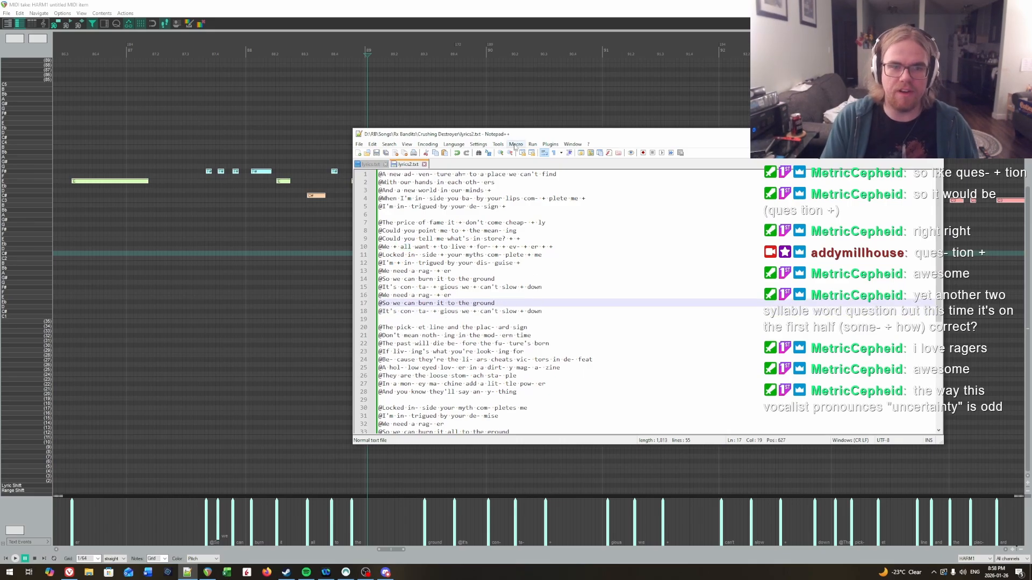
Re-import the lyrics onto the HARM1 notes and play the vocals from measure 89 into measure 92.
left_click_drag(513, 135, 1031, 143)
left_click(494, 4)
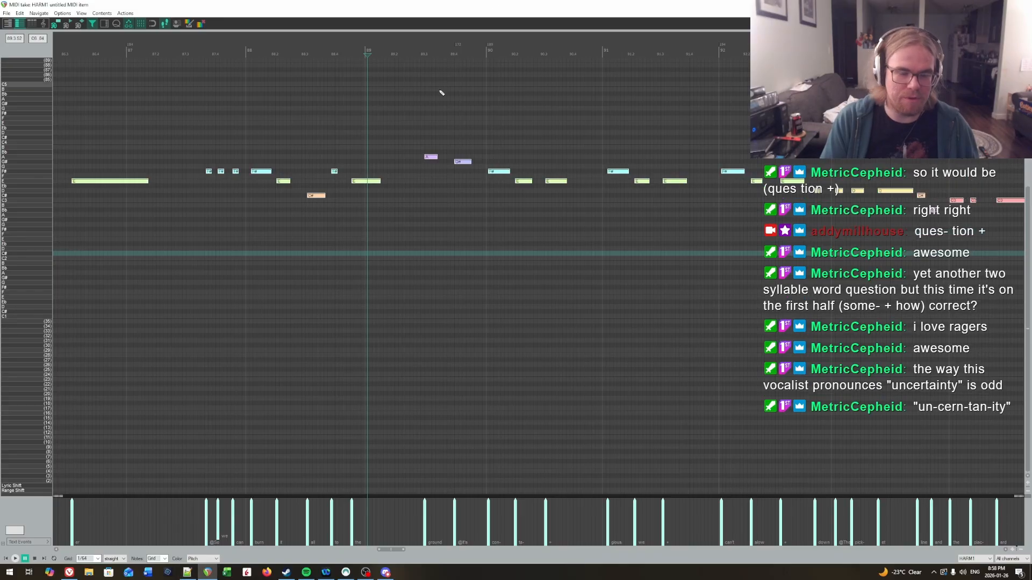
key("l")
key("space")
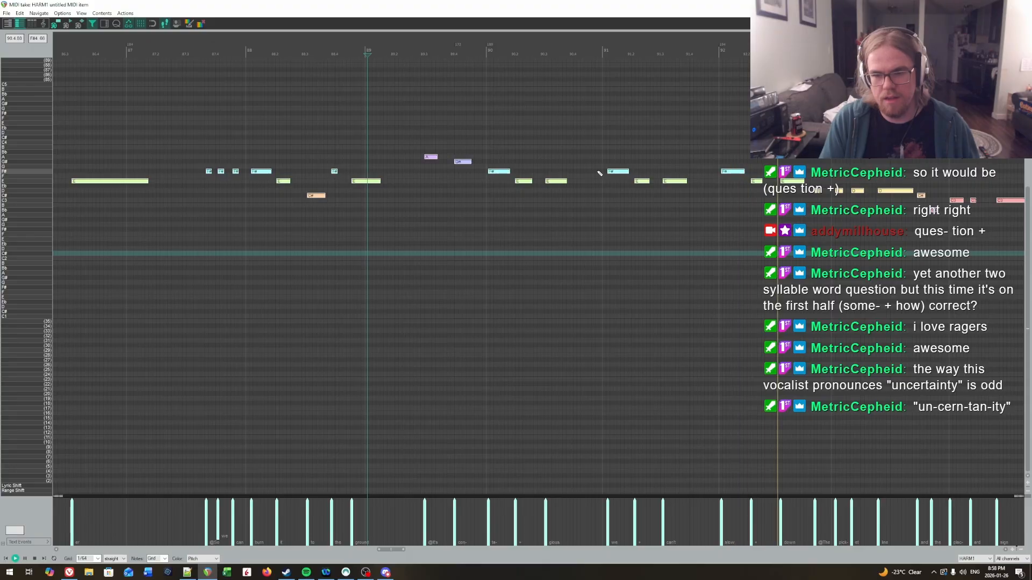
key("space")
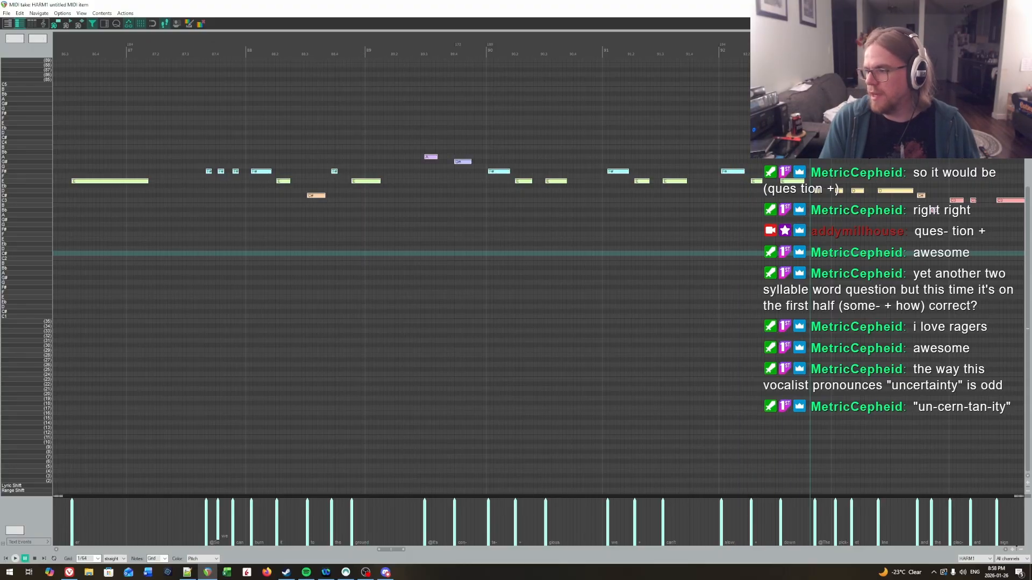
Switch to Notepad++ and copy the six chorus lines 13 to 18 of lyrics2.txt.
key("alt+Tab")
left_click_drag(537, 309, 344, 271)
key("ctrl+c")
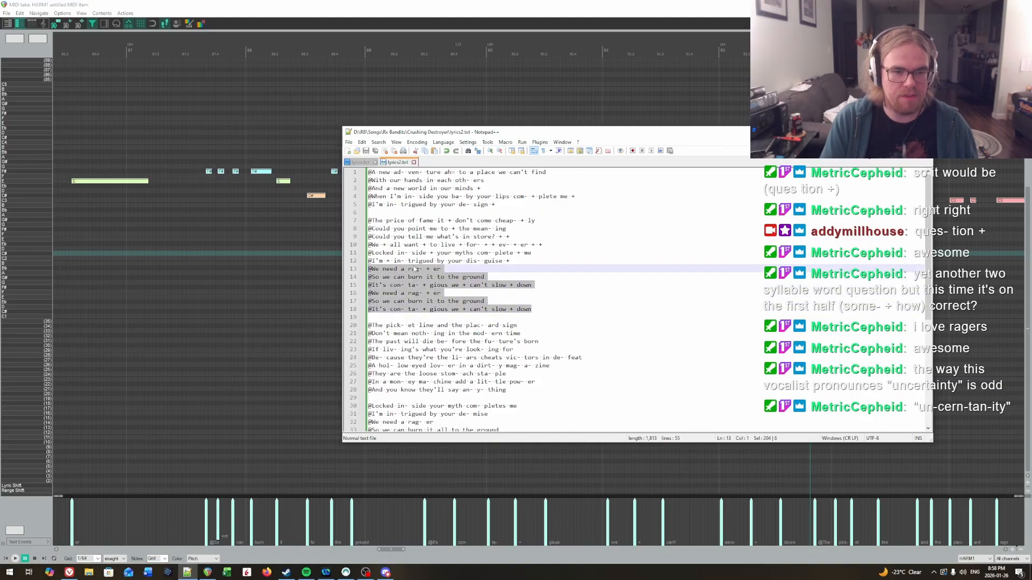
Paste the copied chorus as its own block after line 28, "And you know they'll say an- y- thing", and save lyrics2.txt.
scroll(428, 285, "down", 2)
scroll(429, 286, "down", 1)
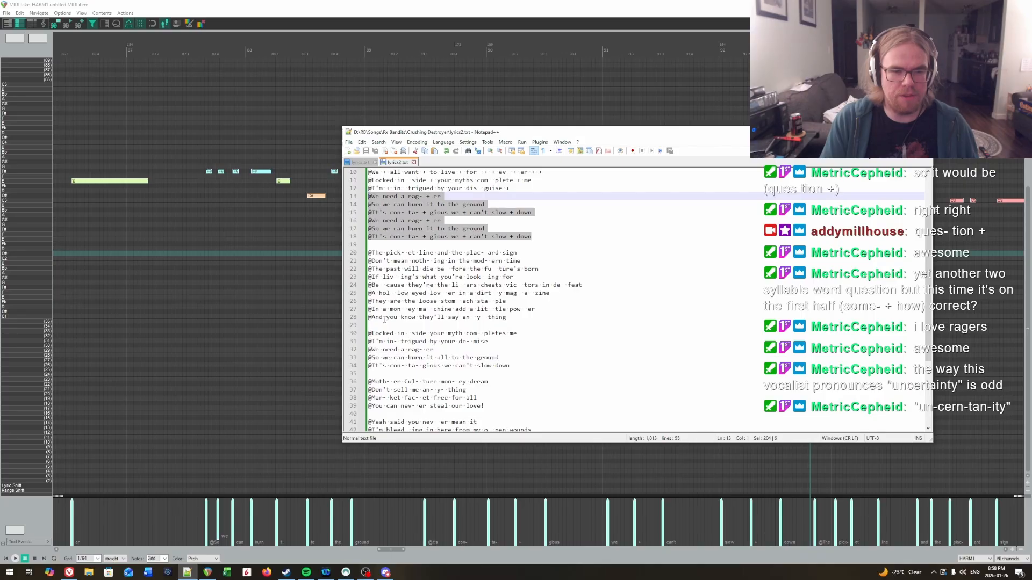
scroll(384, 320, "down", 2)
scroll(408, 346, "down", 3)
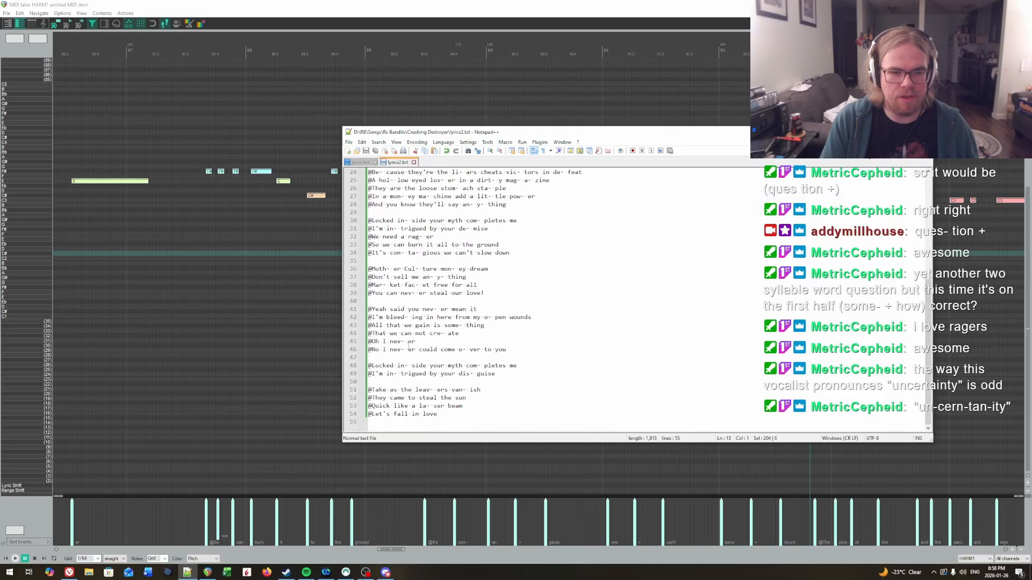
scroll(409, 347, "up", 2)
scroll(408, 346, "up", 2)
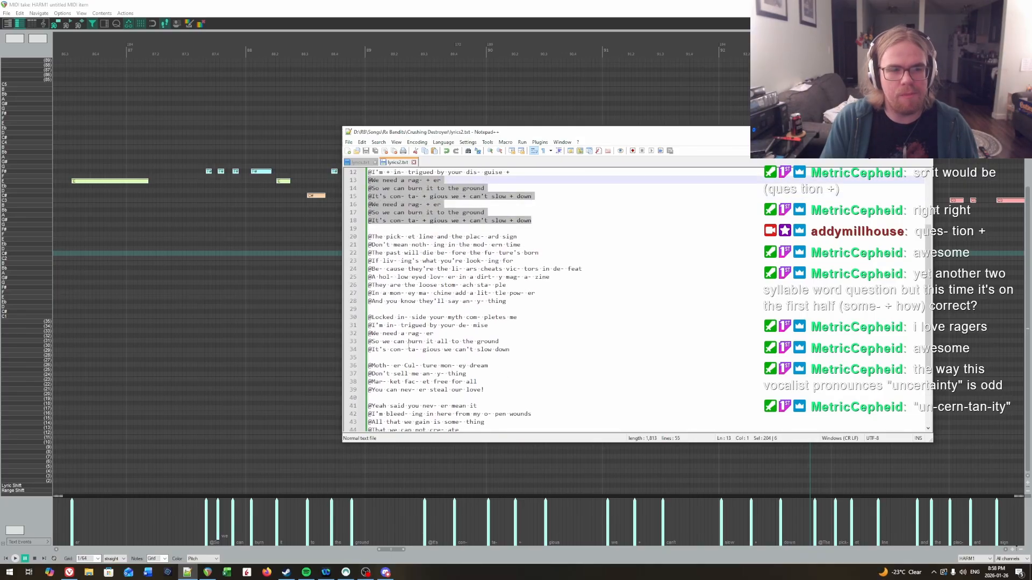
left_click(535, 310)
left_click(528, 302)
key("Return")
key("Return")
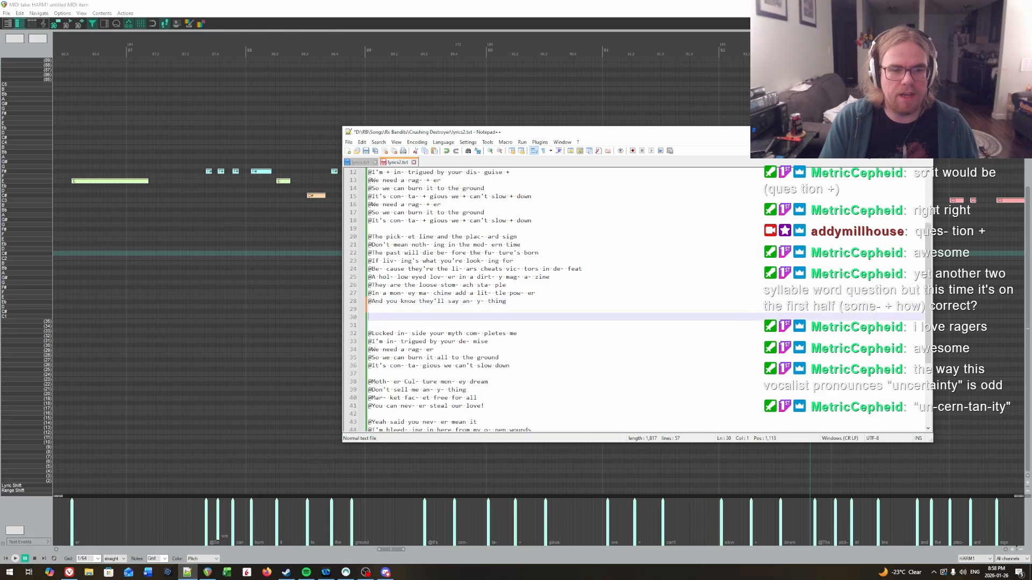
key("ctrl+v")
key("ctrl+s")
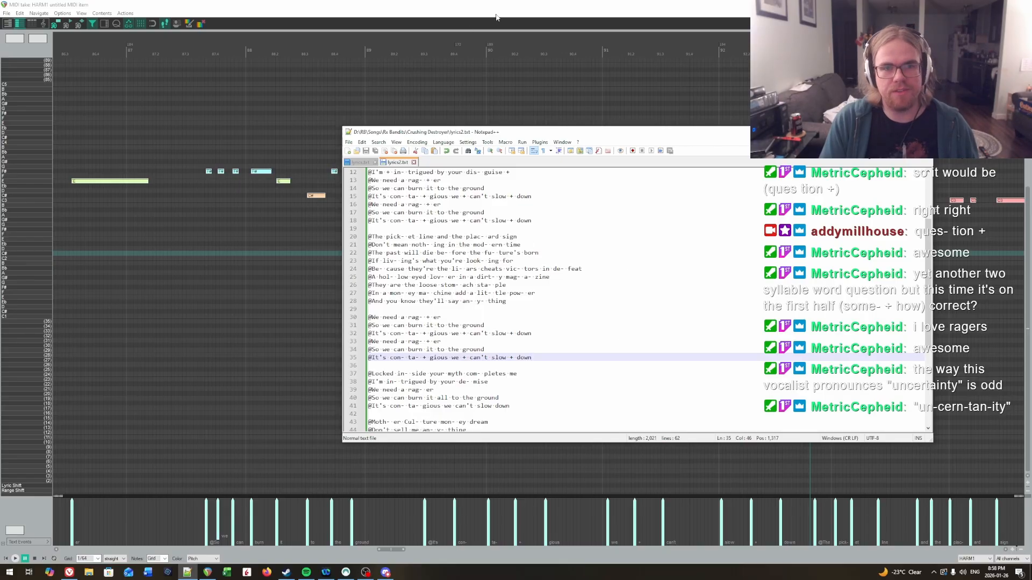
Return to REAPER, re-import the lyrics onto the HARM1 notes and play the vocals from the end of measure 92 into measure 97.
left_click(515, 3)
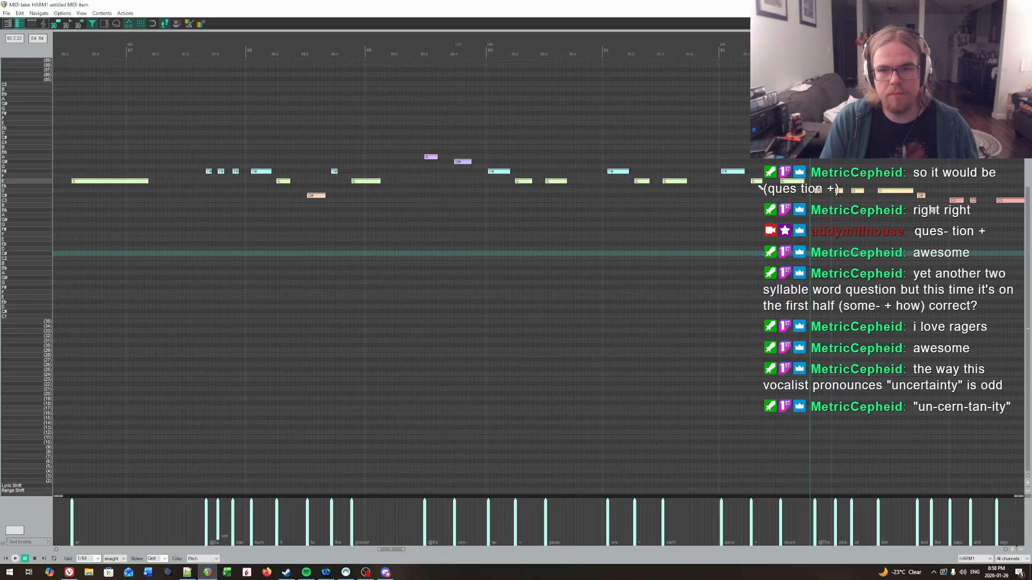
left_click_drag(825, 294, 416, 311)
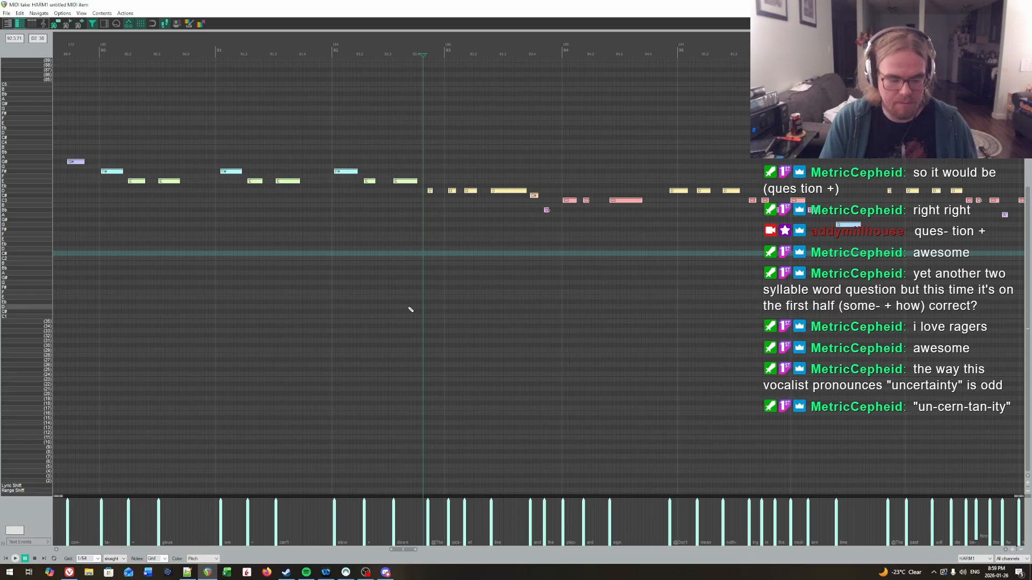
key("alt+f")
key("Return")
key("space")
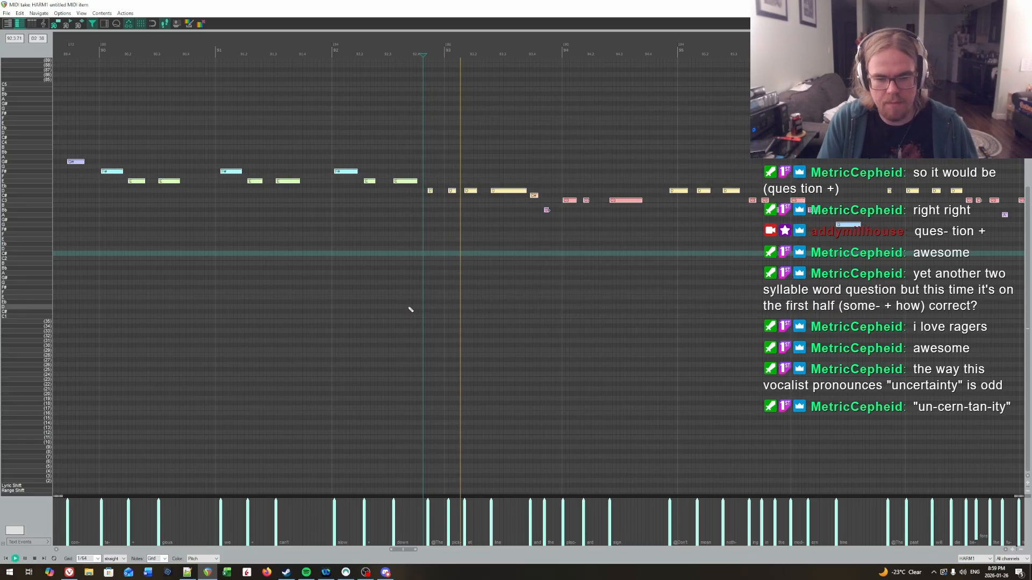
left_click(453, 50)
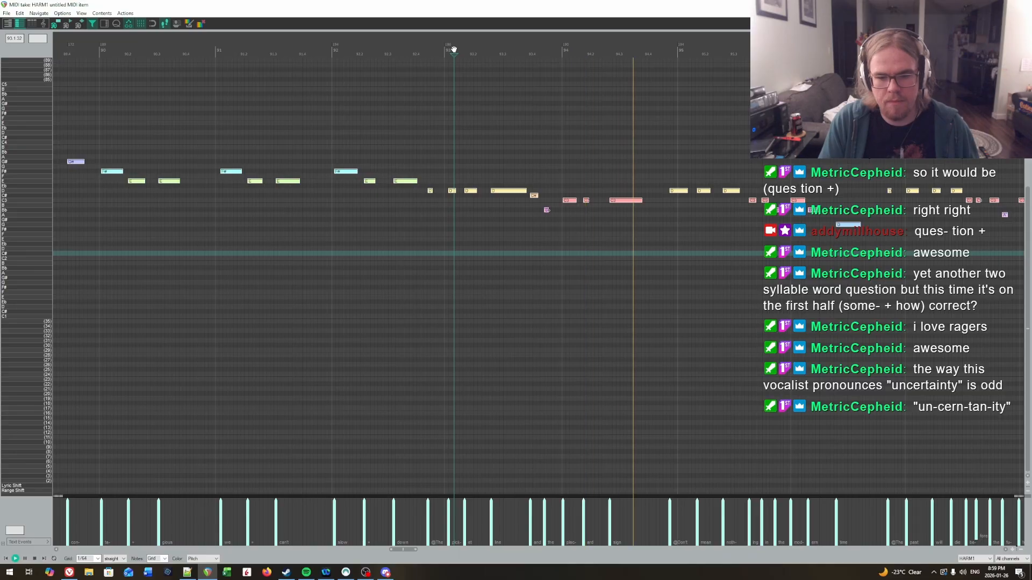
key("space")
key("space")
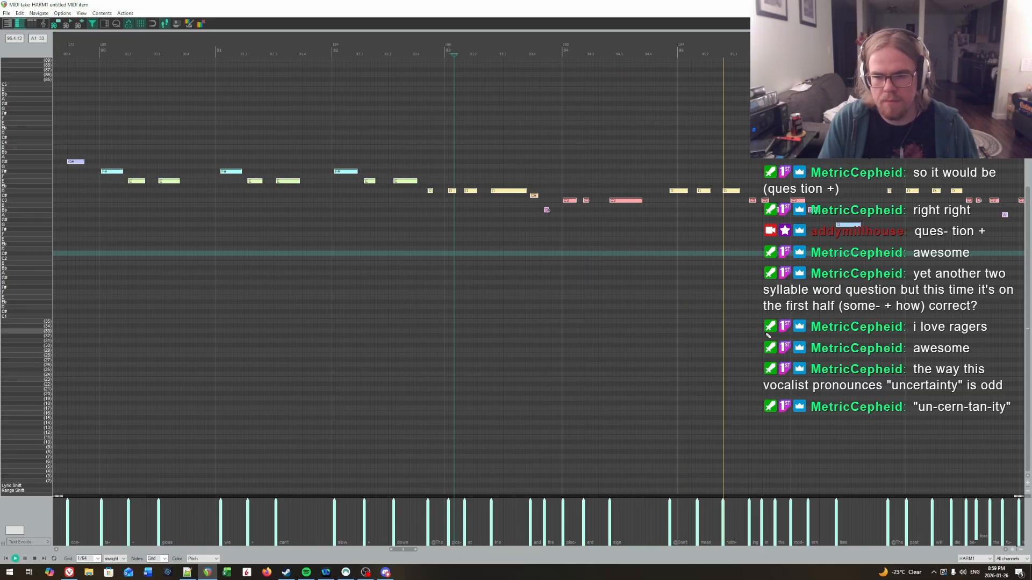
left_click(698, 50)
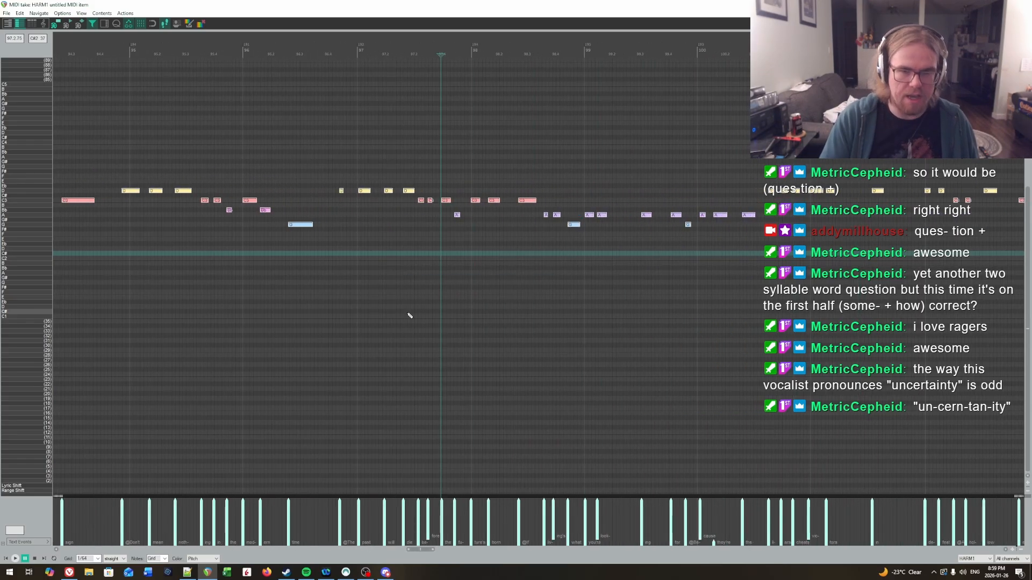
Check the verse text in lyrics2.txt and re-import the lyrics onto the HARM1 notes.
key("alt+Tab")
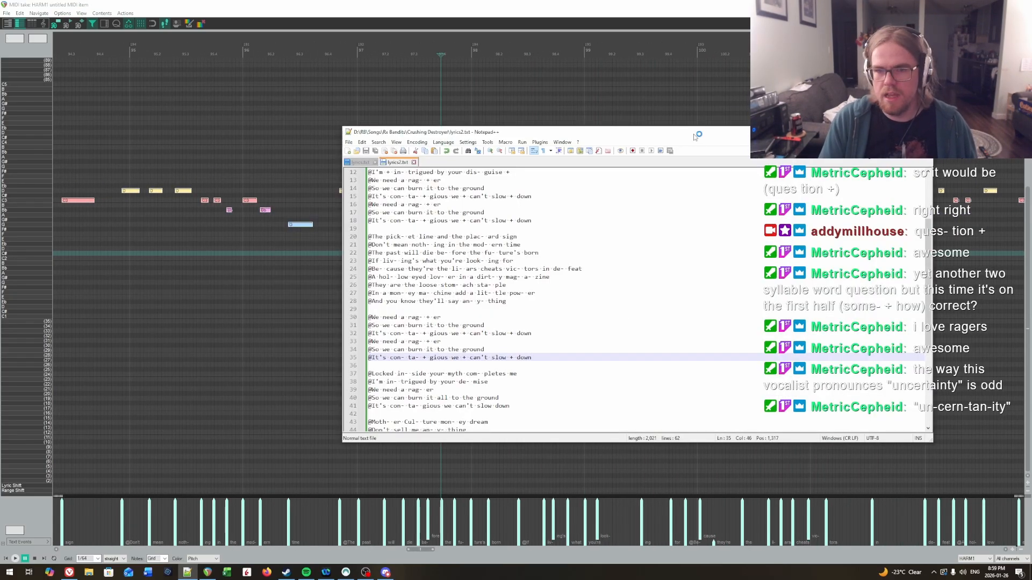
key("alt+Tab")
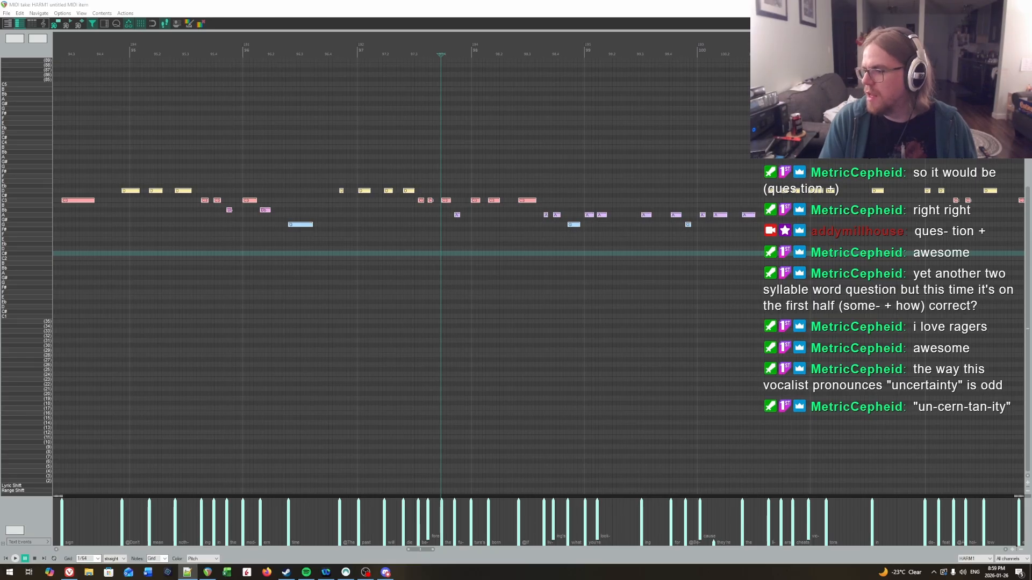
left_click(541, 4)
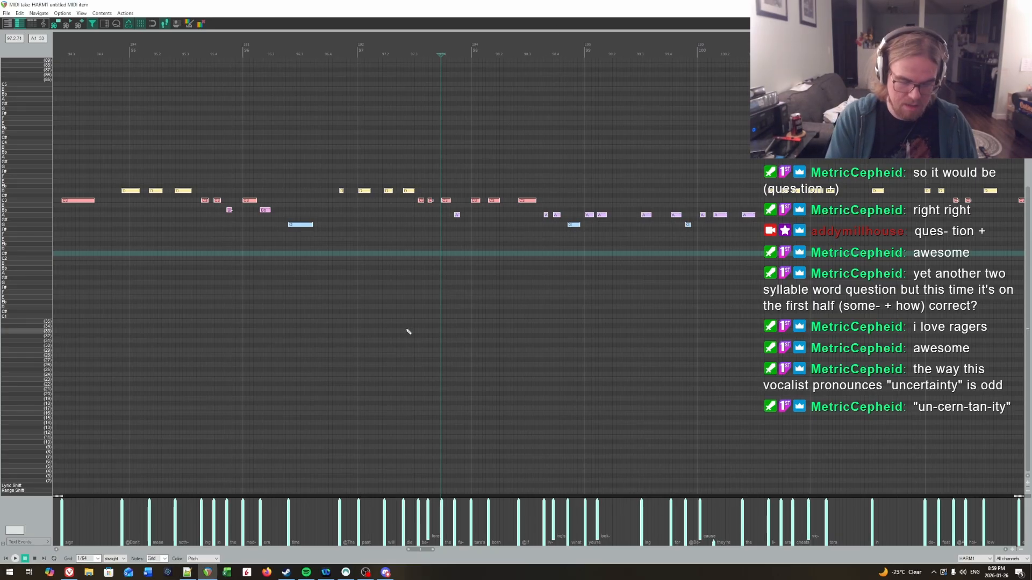
key("ctrl+l")
key("Return")
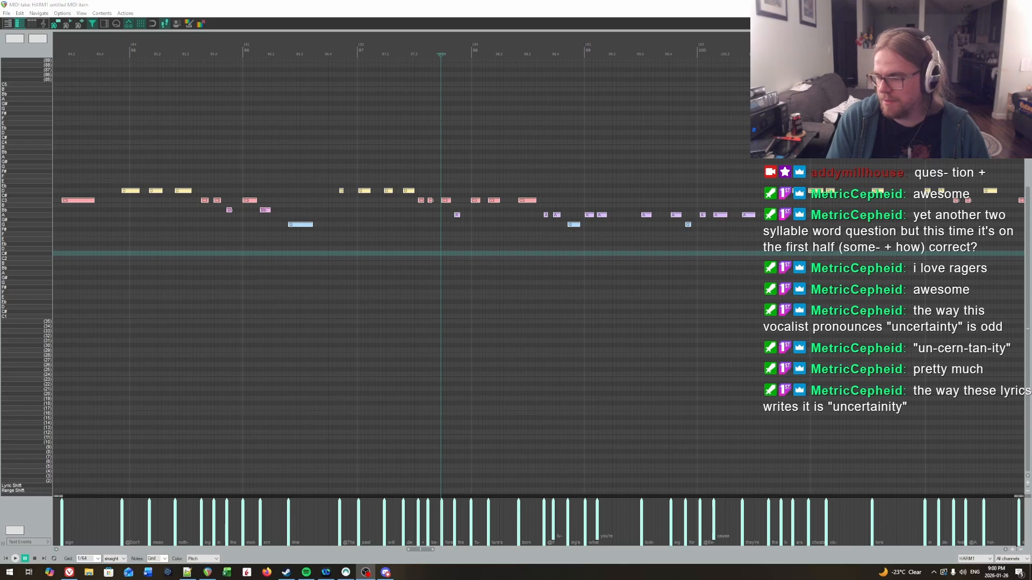
Write the word "uncertainty" in a new blank Notepad++ document and copy it.
key("alt+Tab")
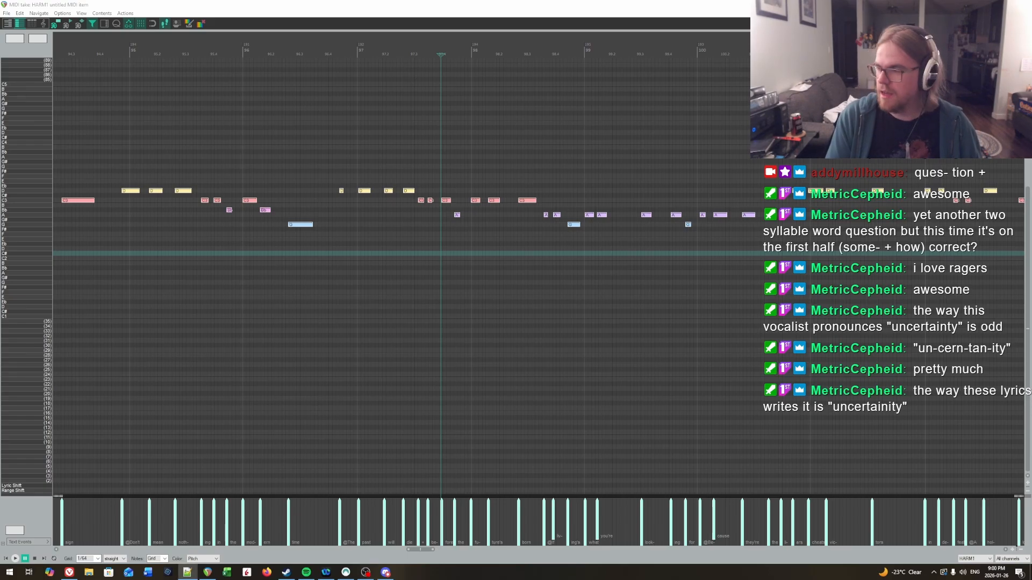
left_click_drag(1031, 196, 576, 151)
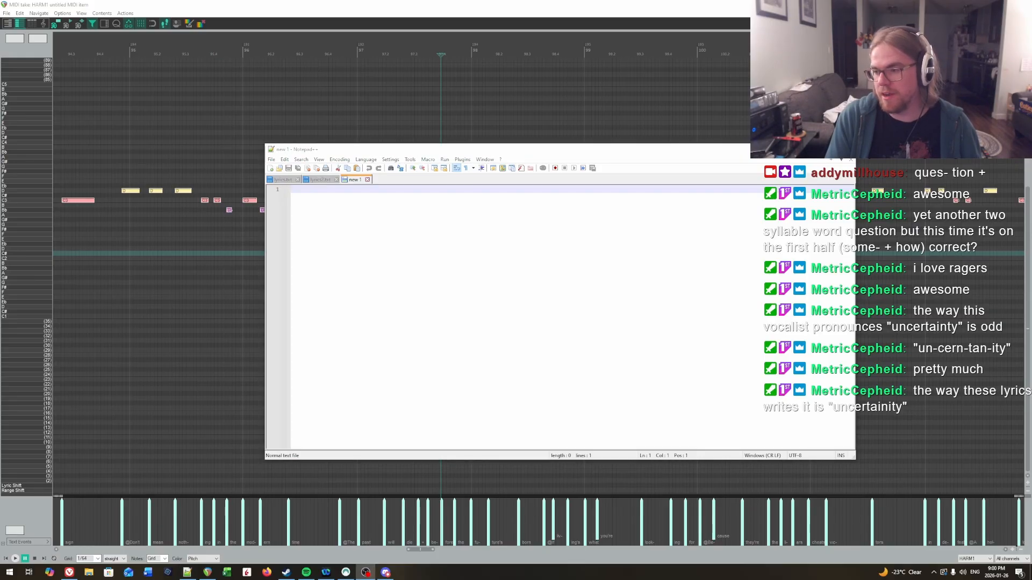
left_click(625, 277)
type("uncertainity")
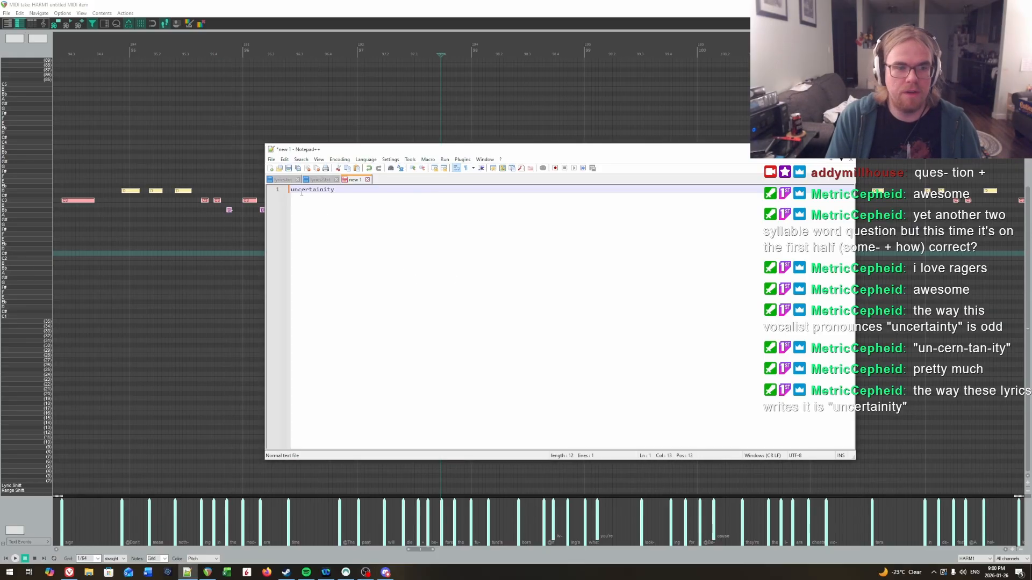
left_click(300, 192)
type("-")
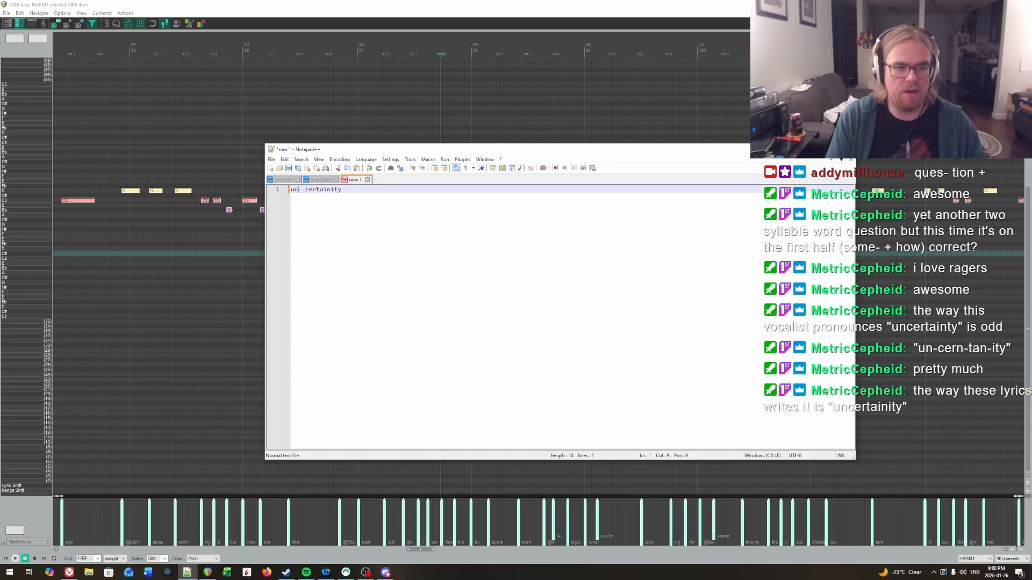
key("ctrl+z")
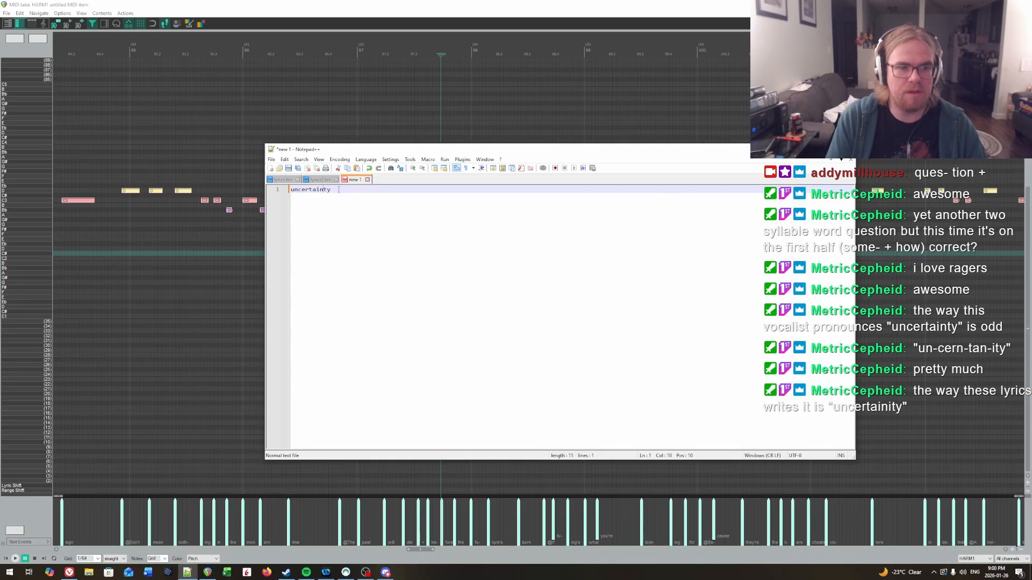
left_click_drag(338, 189, 290, 190)
key("ctrl+c")
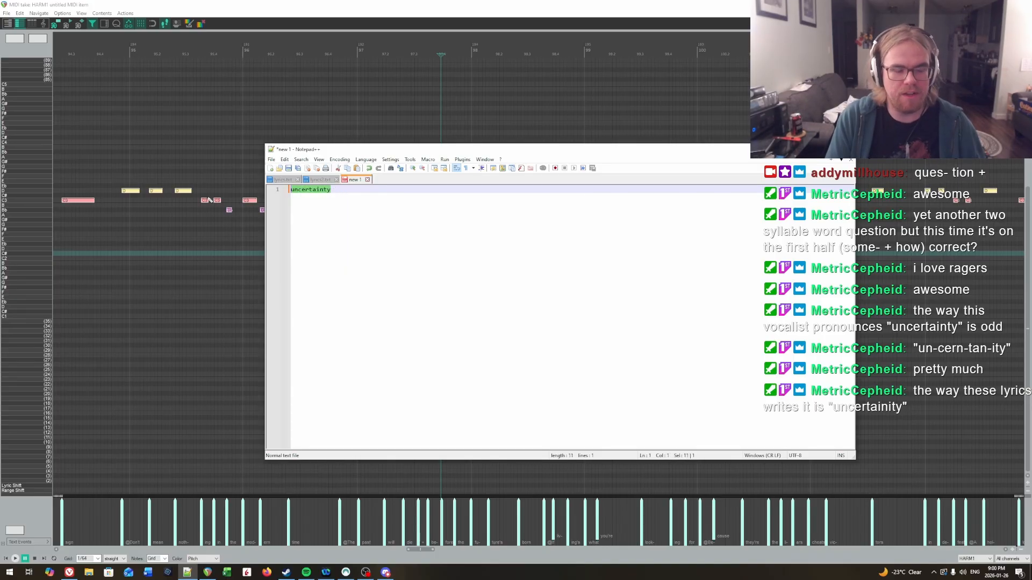
Switch to the Lyric Hyphenator page in the browser and convert "uncertainty" into hyphenated syllables.
left_click(69, 572)
left_click(520, 175)
key("ctrl+v")
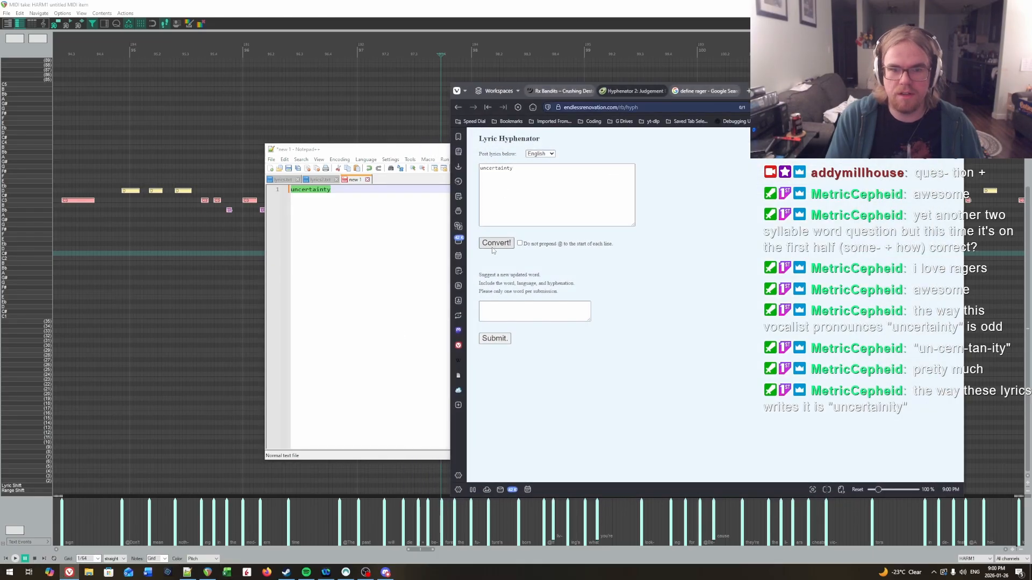
left_click(495, 244)
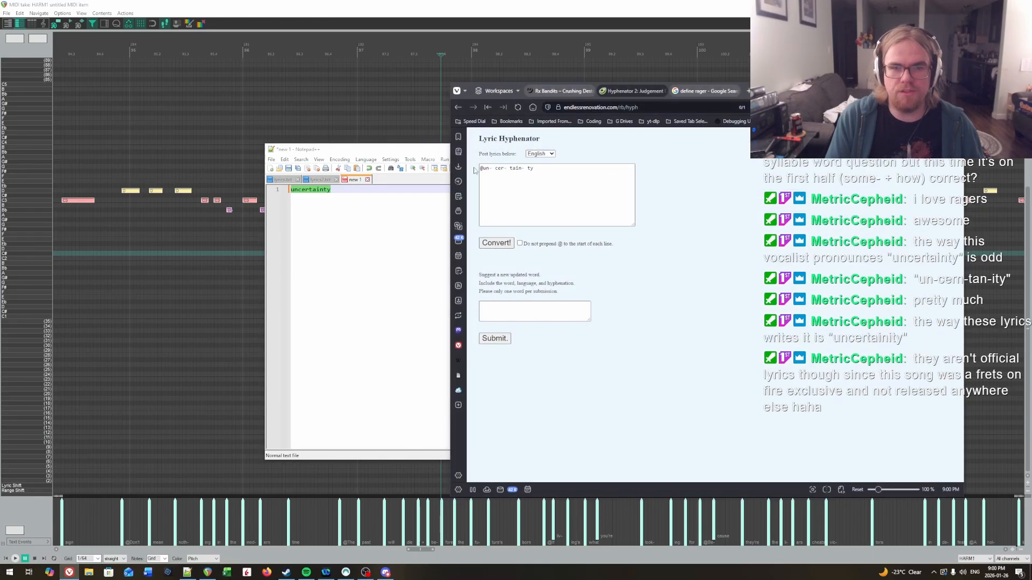
Add an extra syllable before "ty" in the hyphenated word, first as "i", and respell that syllable as "ah".
left_click(526, 172)
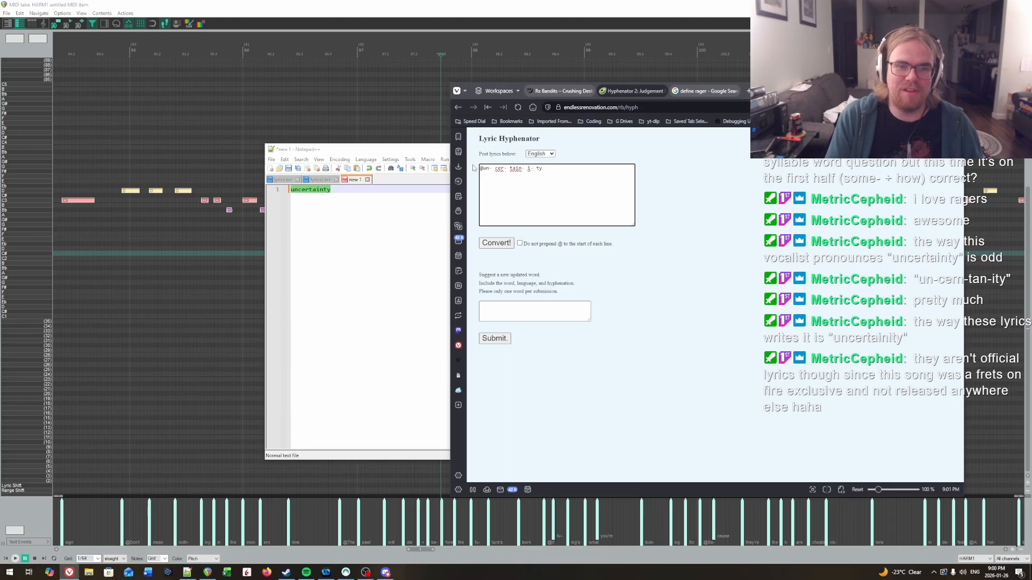
left_click(489, 168)
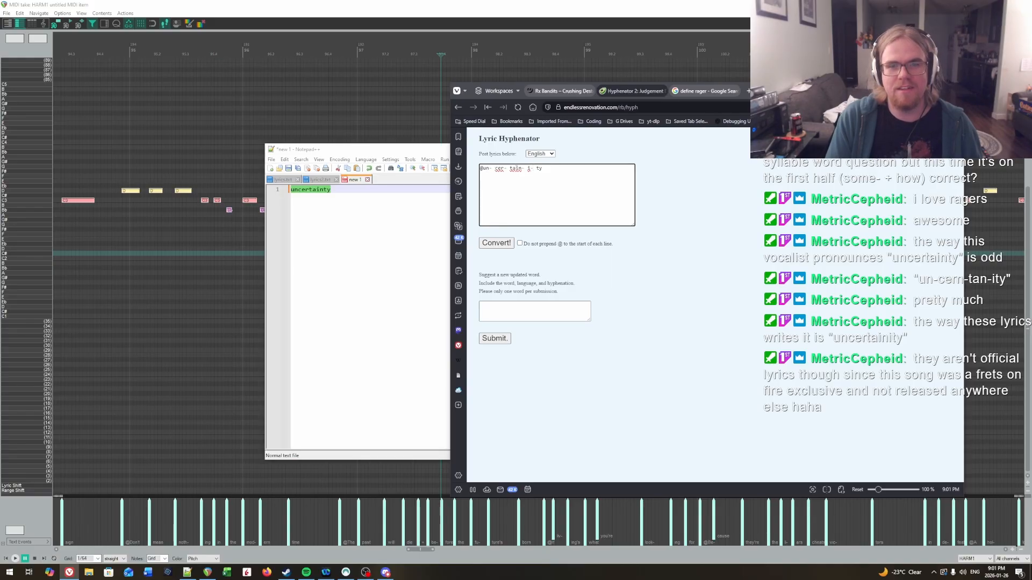
left_click_drag(525, 168, 522, 168)
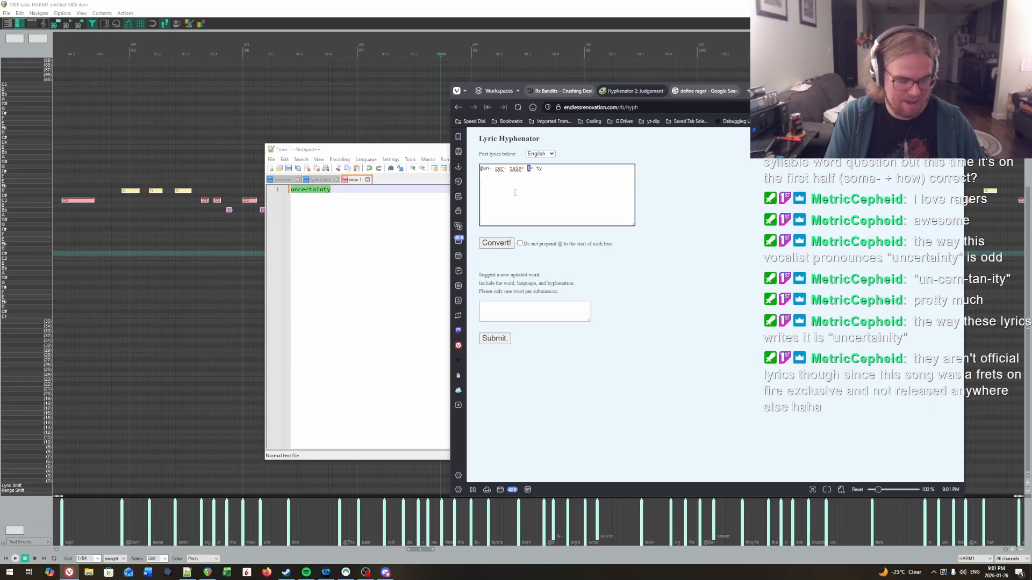
type("ah")
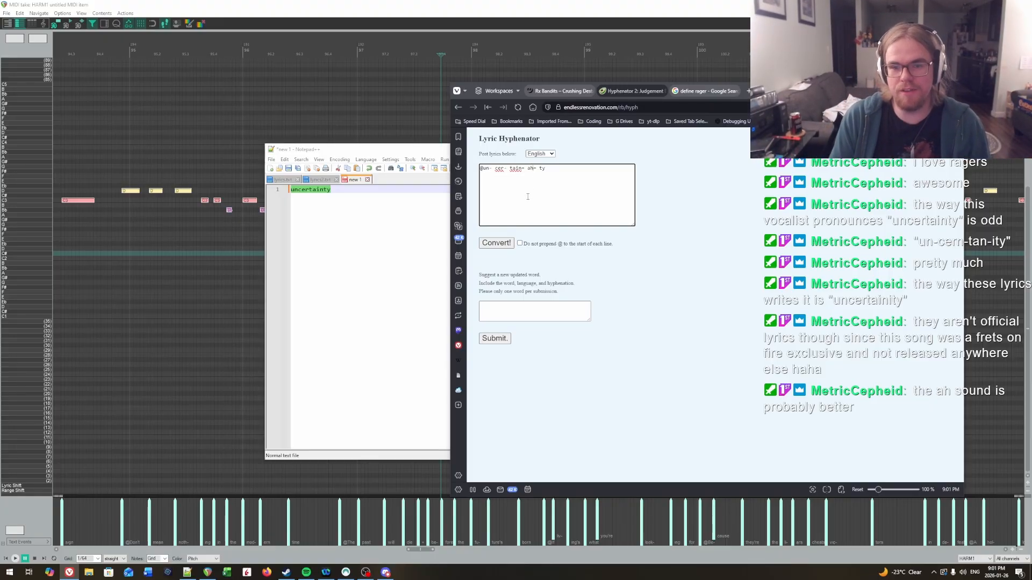
left_click_drag(521, 169, 526, 169)
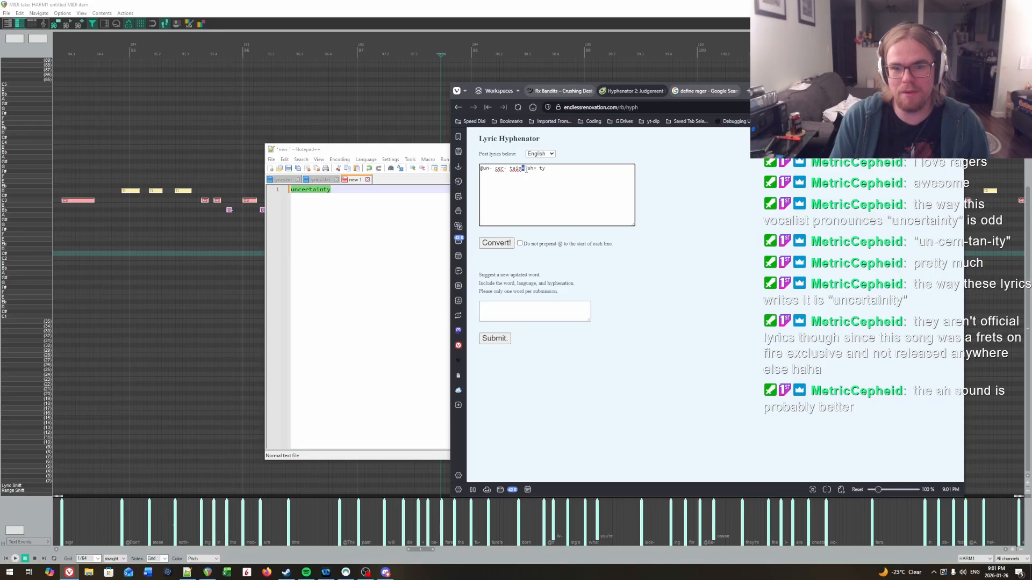
left_click(520, 180)
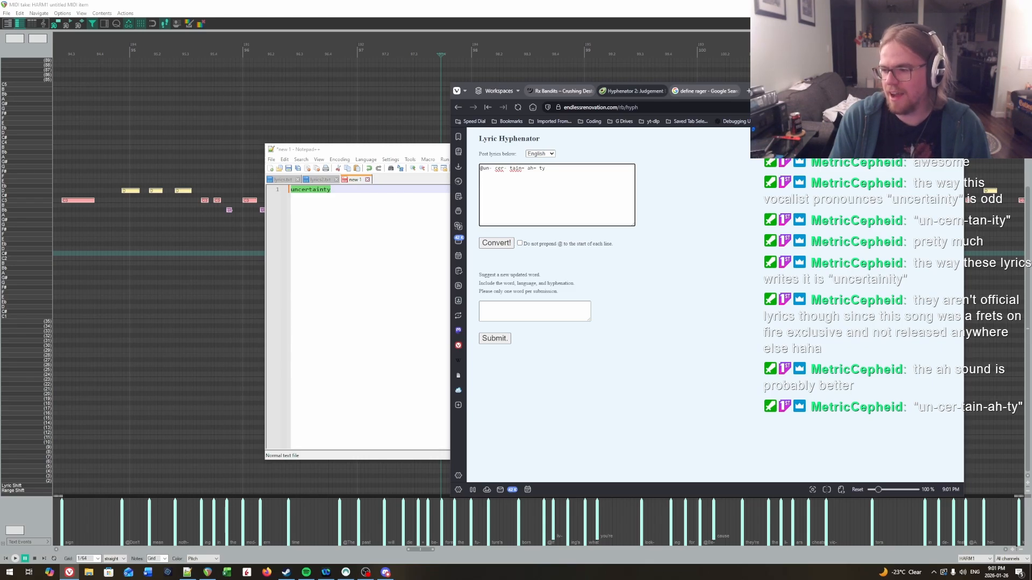
left_click_drag(536, 169, 523, 166)
left_click(413, 146)
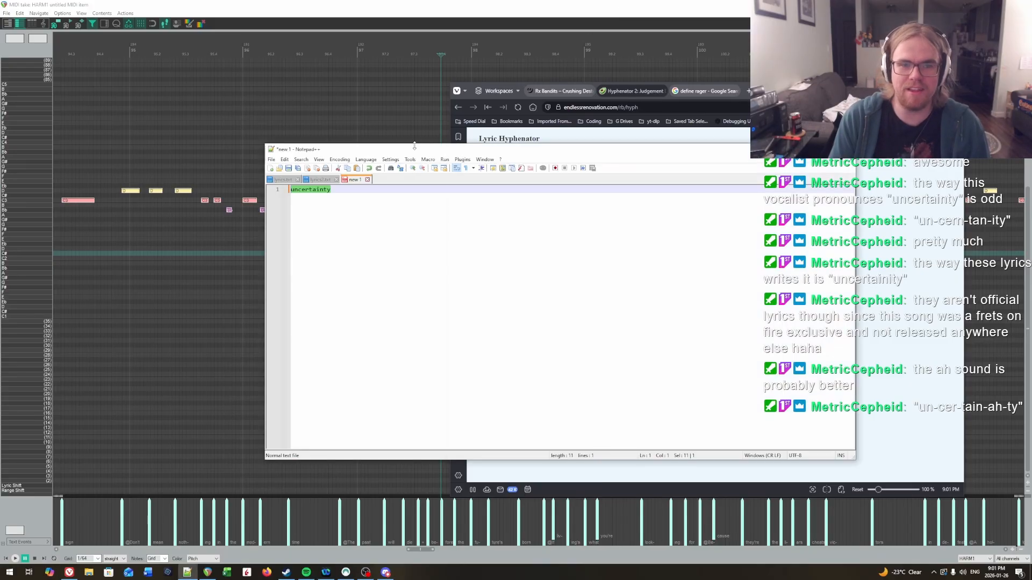
left_click(567, 3)
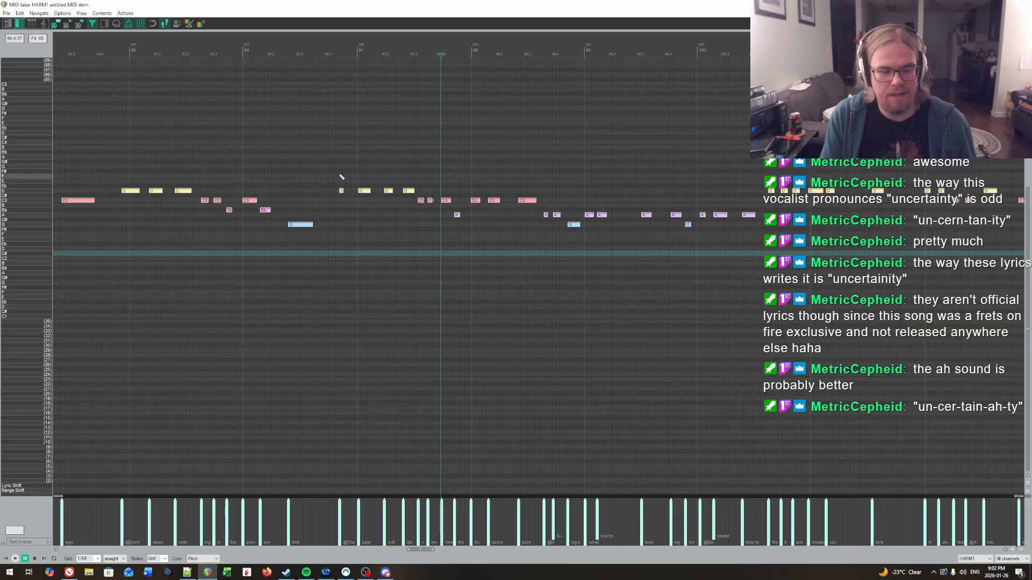
left_click(187, 572)
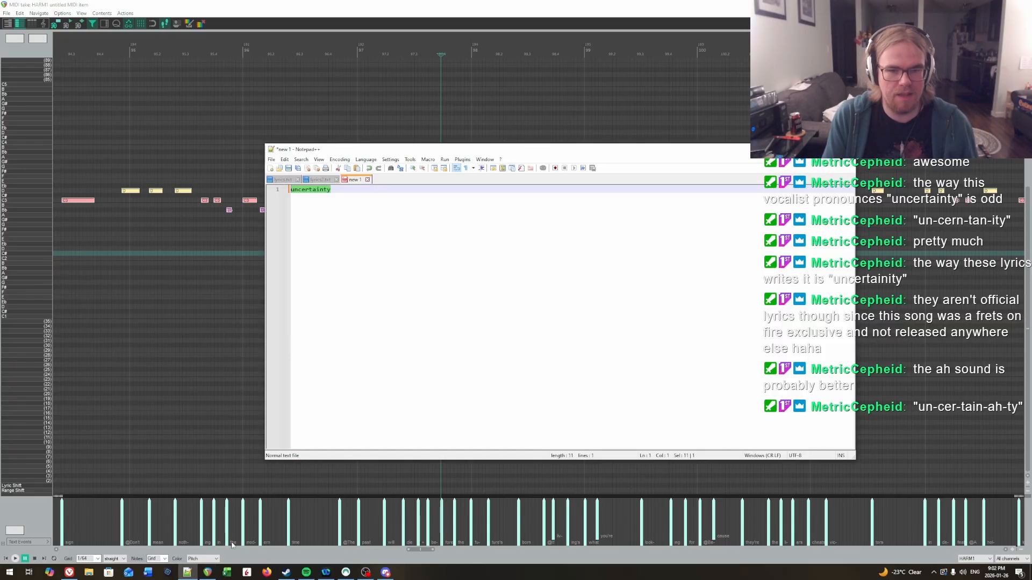
key("alt+Tab")
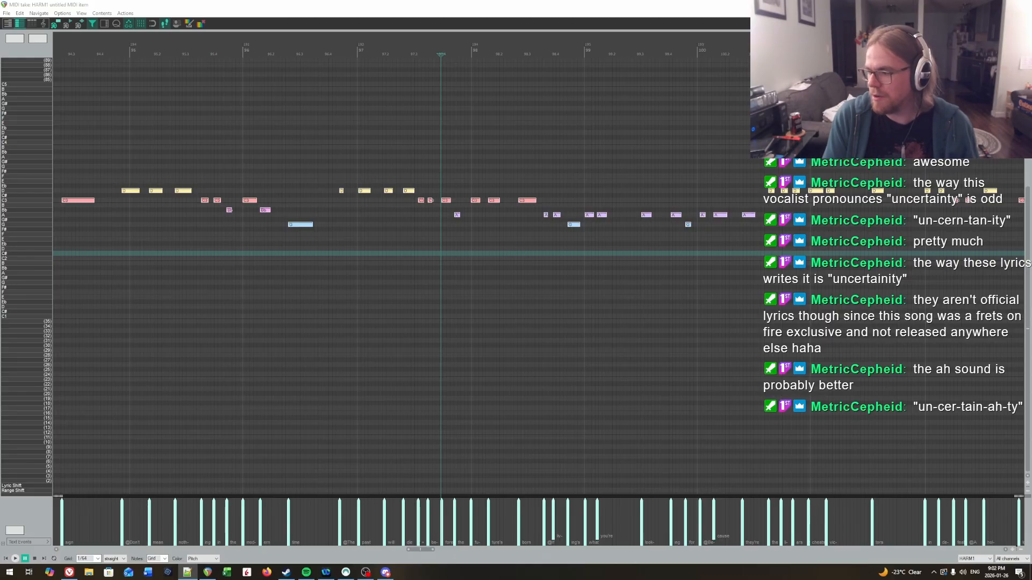
Play the HARM1 vocal phrase from about beat 97.4 and again from 98.3 to check the notes and syllables.
key("alt+Tab")
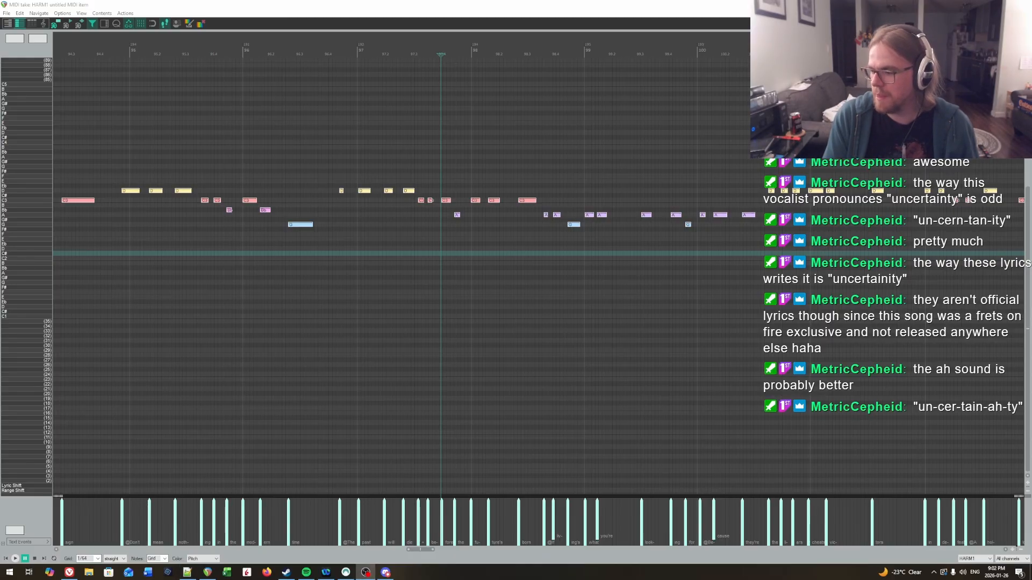
key("alt+Tab")
left_click(344, 305)
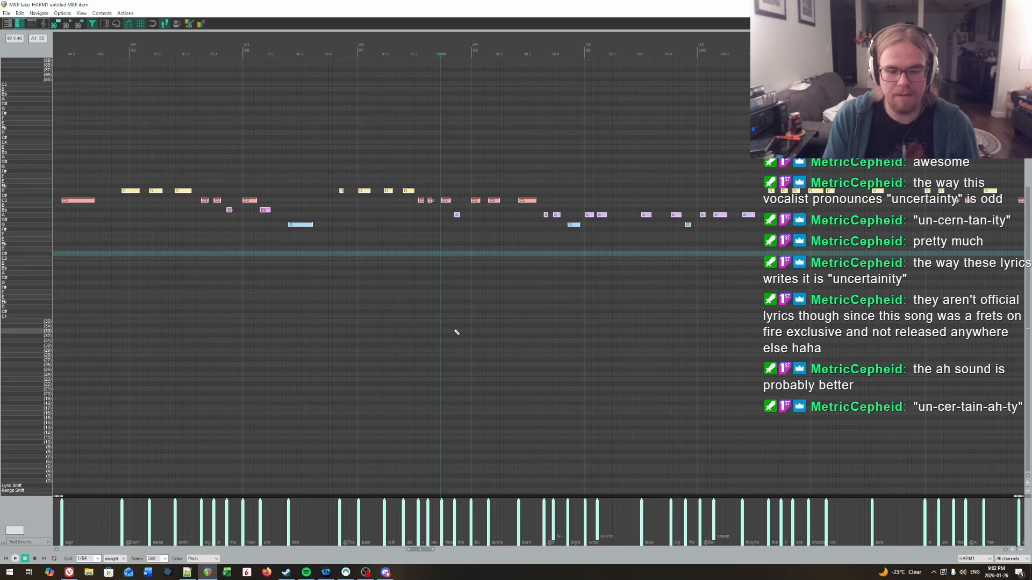
key("space")
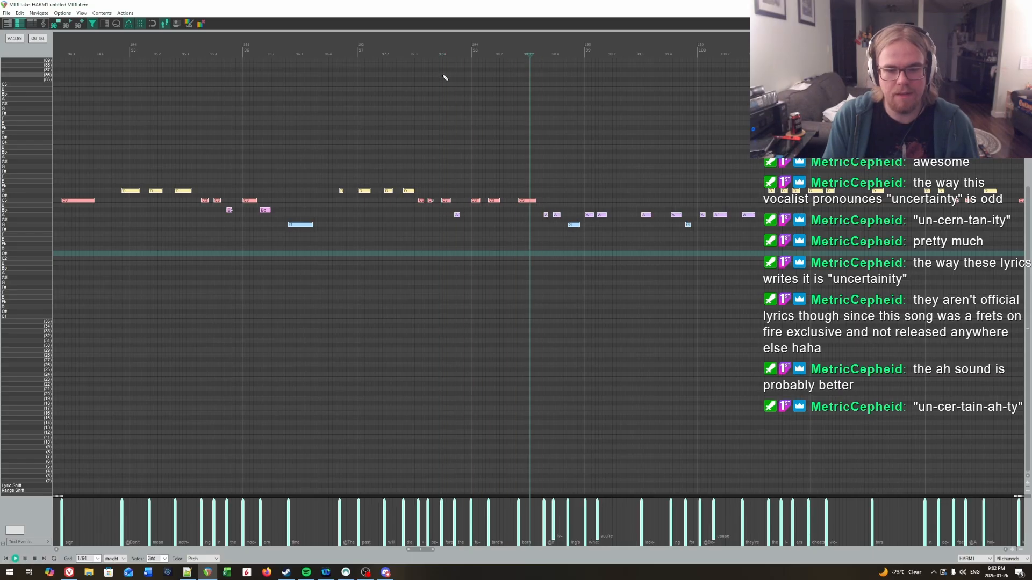
key("ctrl+space")
left_click(532, 44)
key("space")
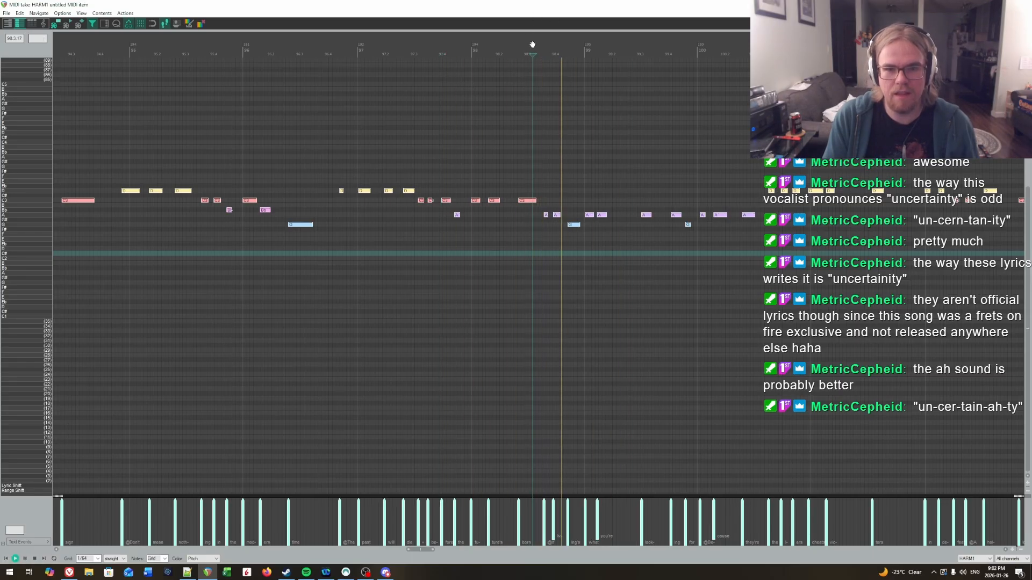
left_click(532, 44)
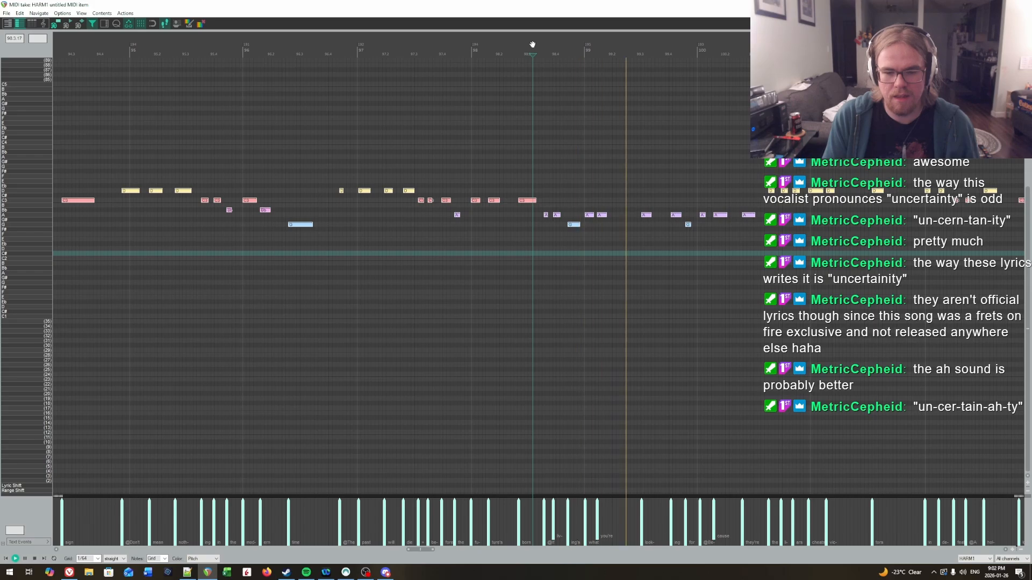
key("ctrl+space")
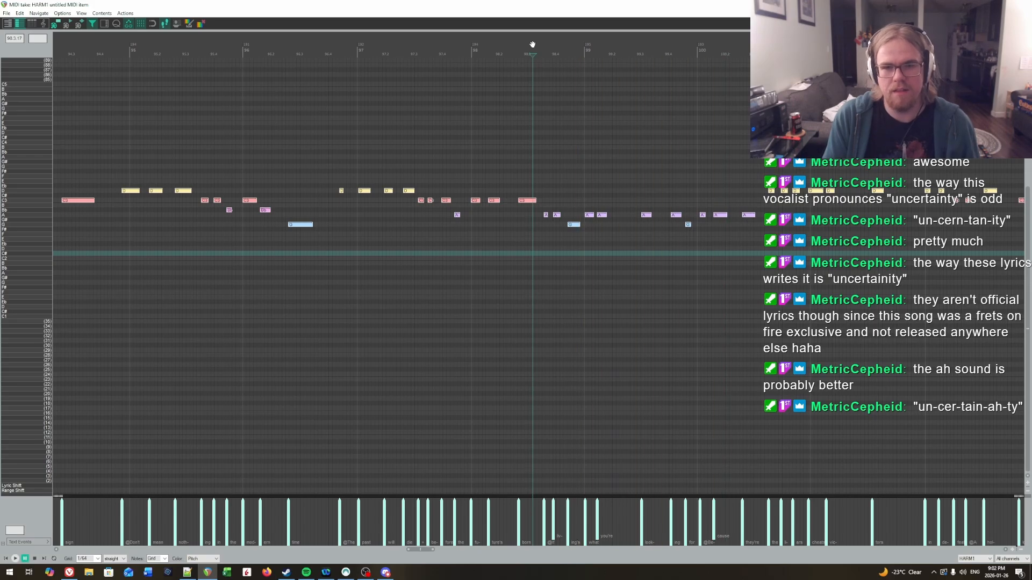
key("space")
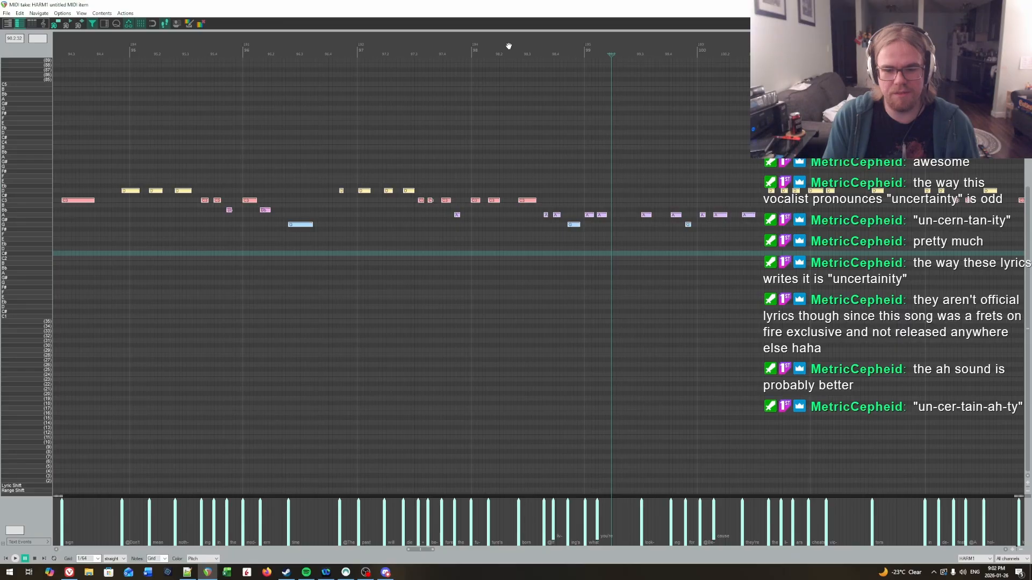
Replay the short passage between beat 98.2 and the start of bar 99 repeatedly to compare the sung syllables with the notes.
left_click(508, 46)
key("space")
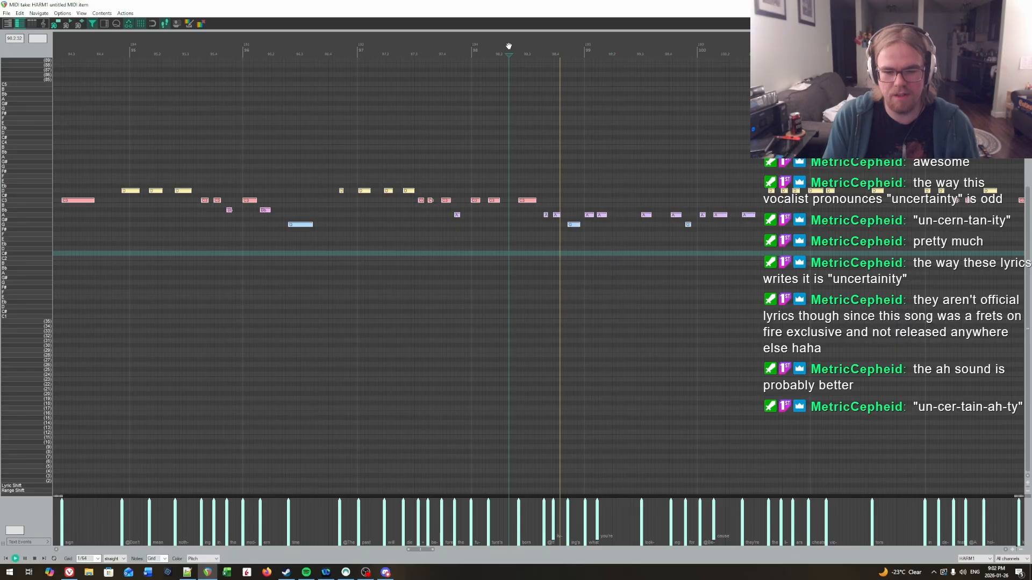
left_click(509, 46)
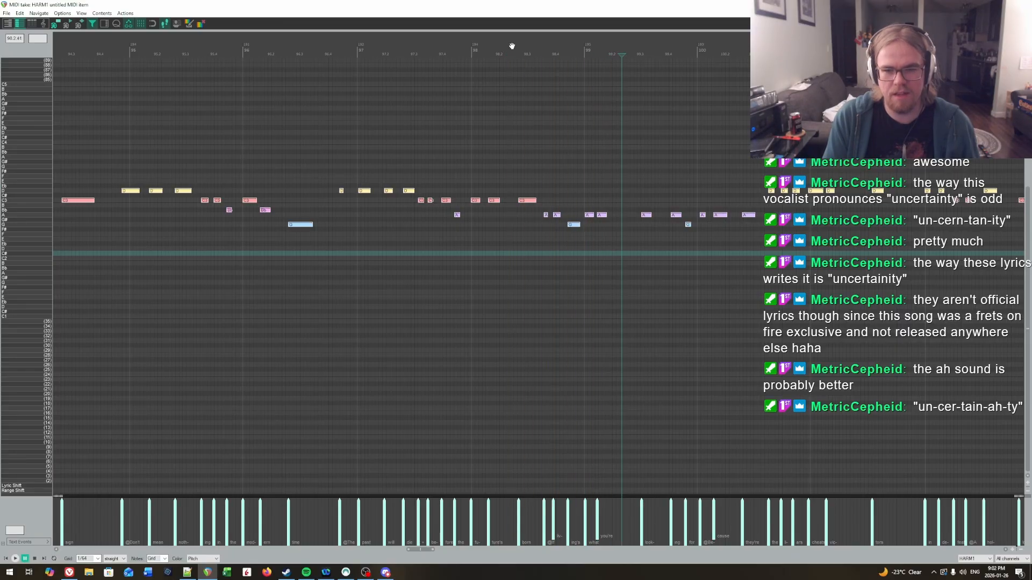
left_click(522, 46)
key("space")
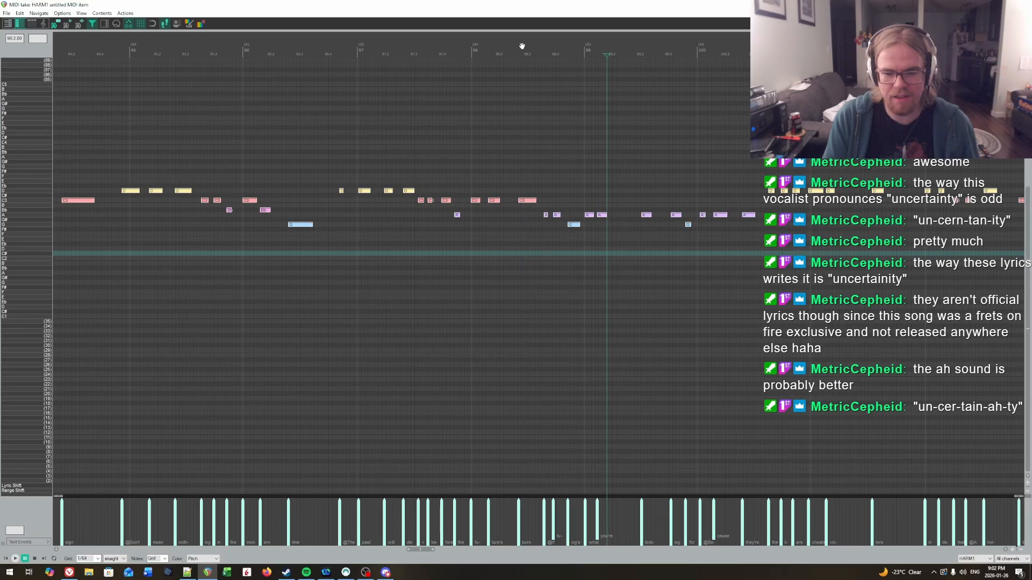
left_click(522, 47)
key("space")
key("space")
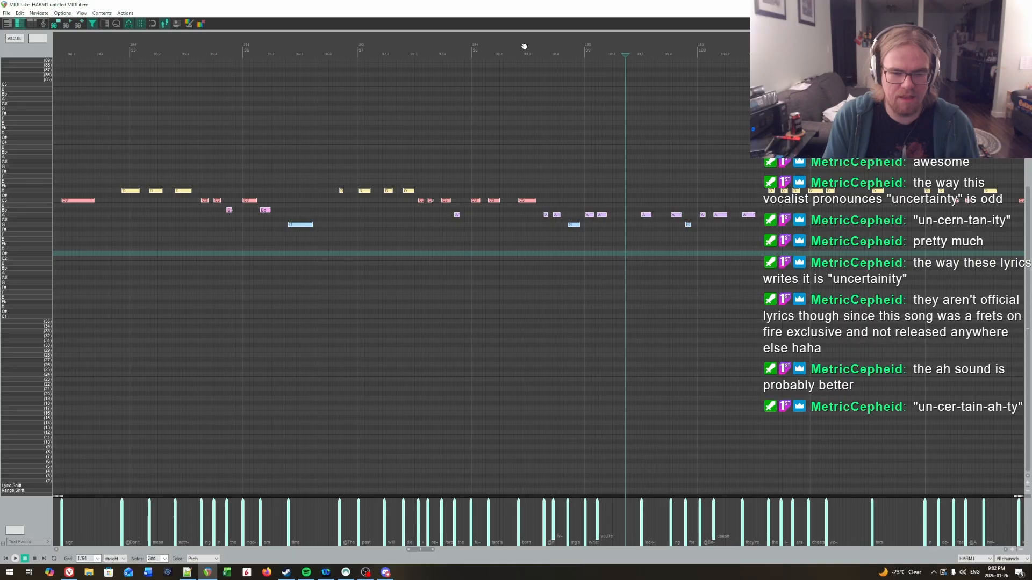
left_click(524, 46)
left_click(524, 46)
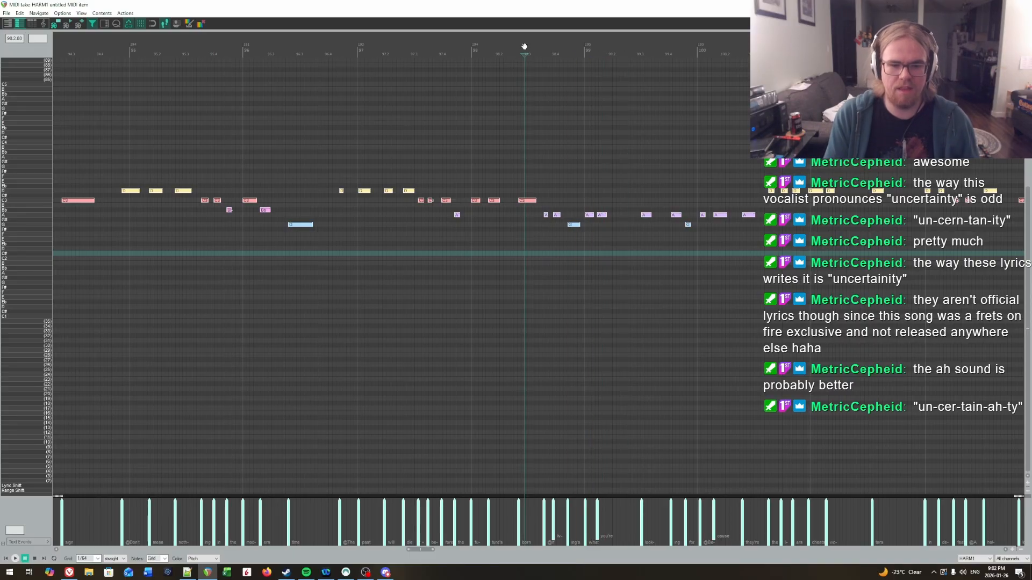
left_click(537, 42)
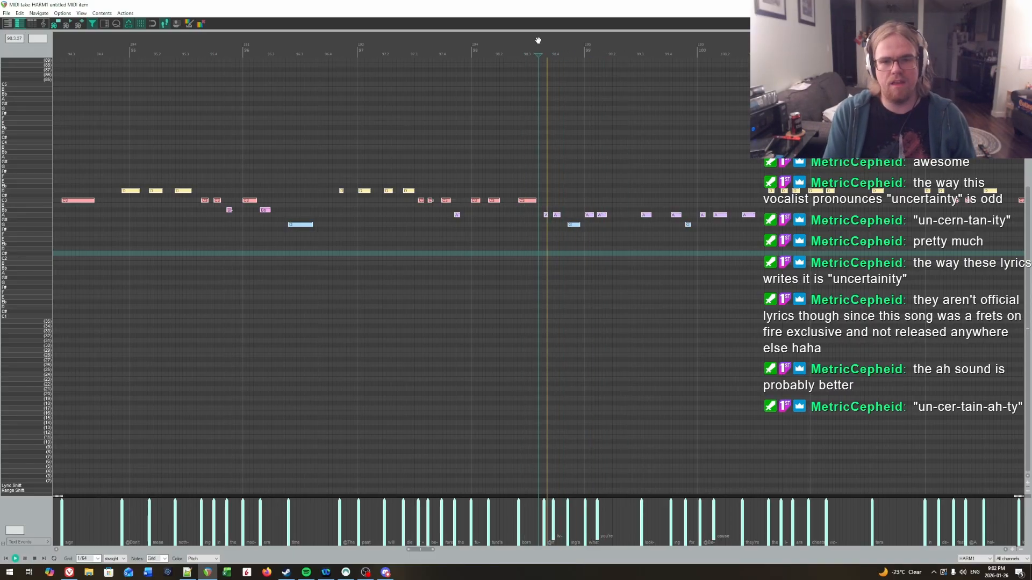
left_click(538, 41)
scroll(538, 40, "up", 3)
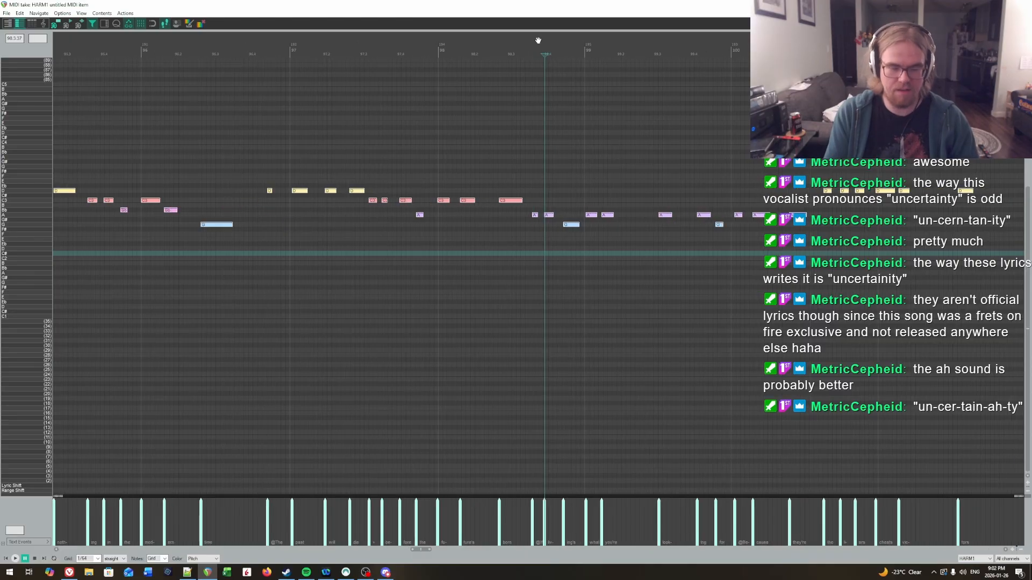
Dock the MIDI editor beneath the arrange view, bring the HARM1 notes into view, and change the project playback rate.
left_click(176, 26)
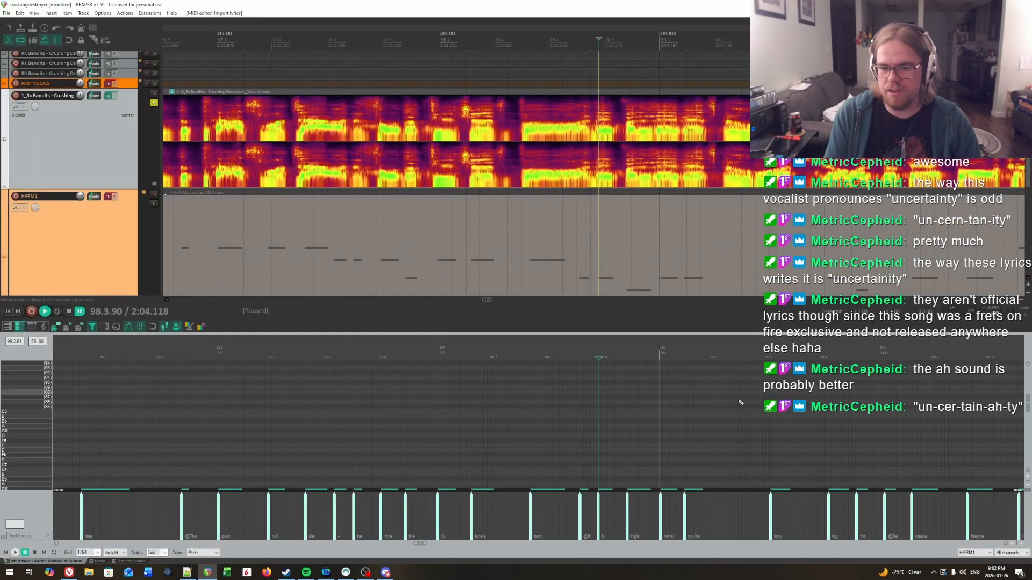
scroll(634, 419, "down", 4)
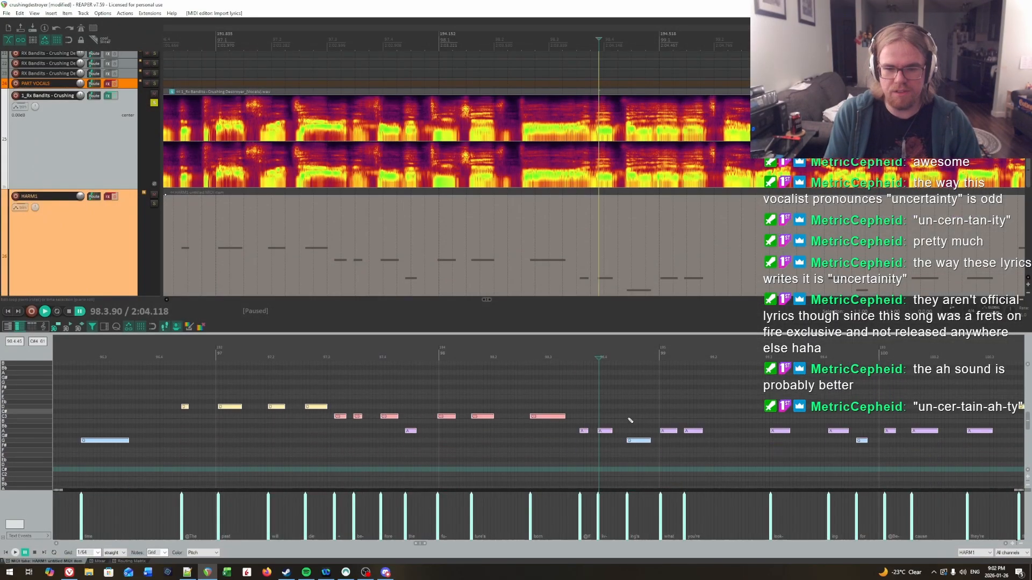
left_click(1022, 314)
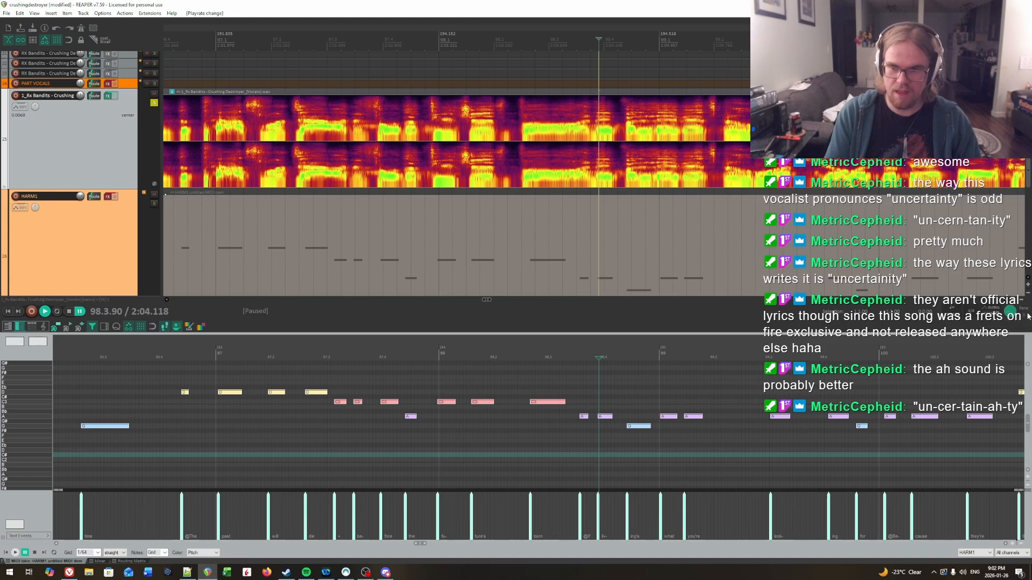
Play the vocals from late bar 97 and again from about beat 98.2 to check the syllables near 98.4.
left_click(408, 355)
key("space")
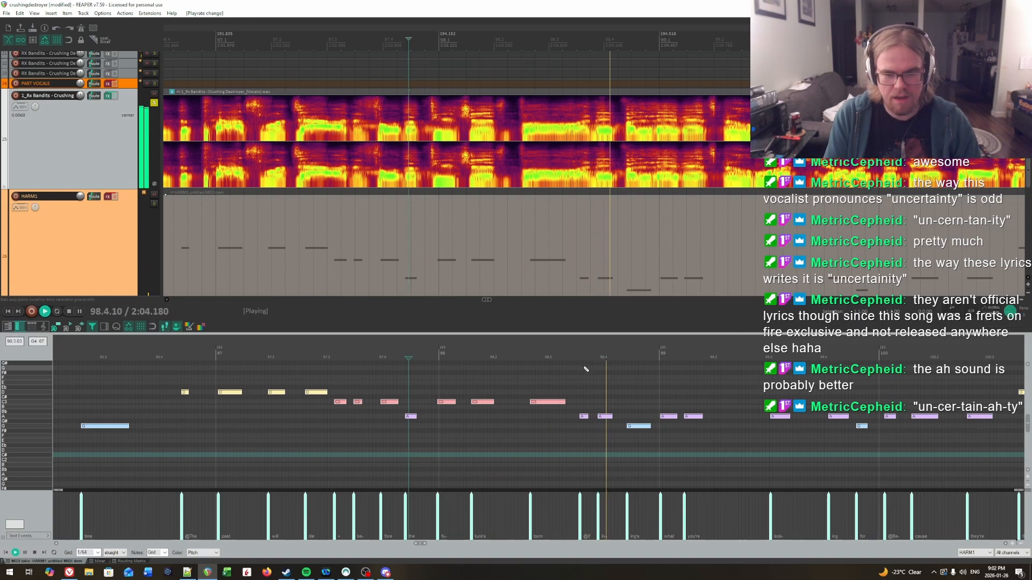
left_click(527, 354)
key("space")
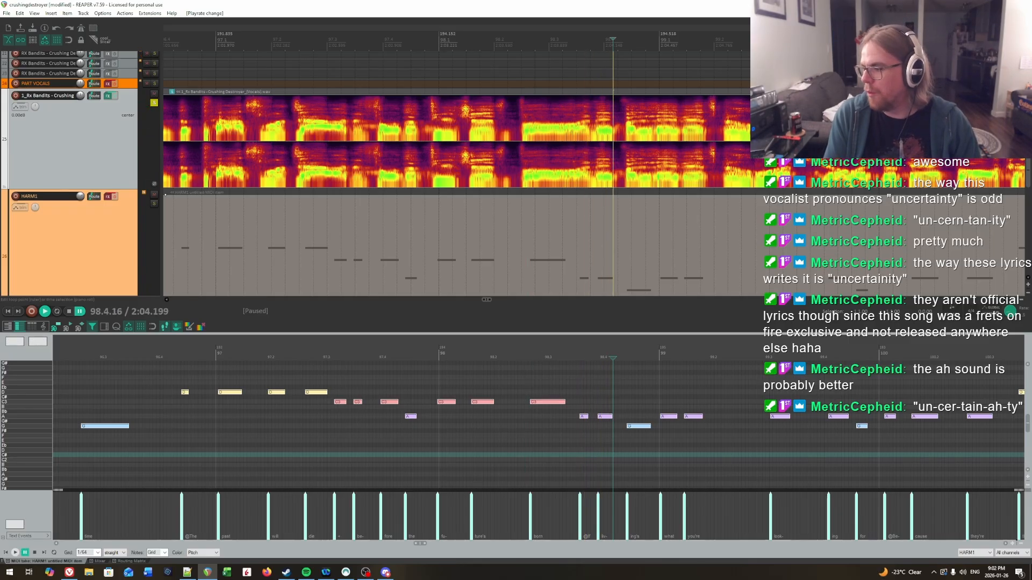
Revise the lyrics in the text editor and re-import them, moving the syllables one note onward from between beats 98.3 and 98.4.
key("alt+Tab")
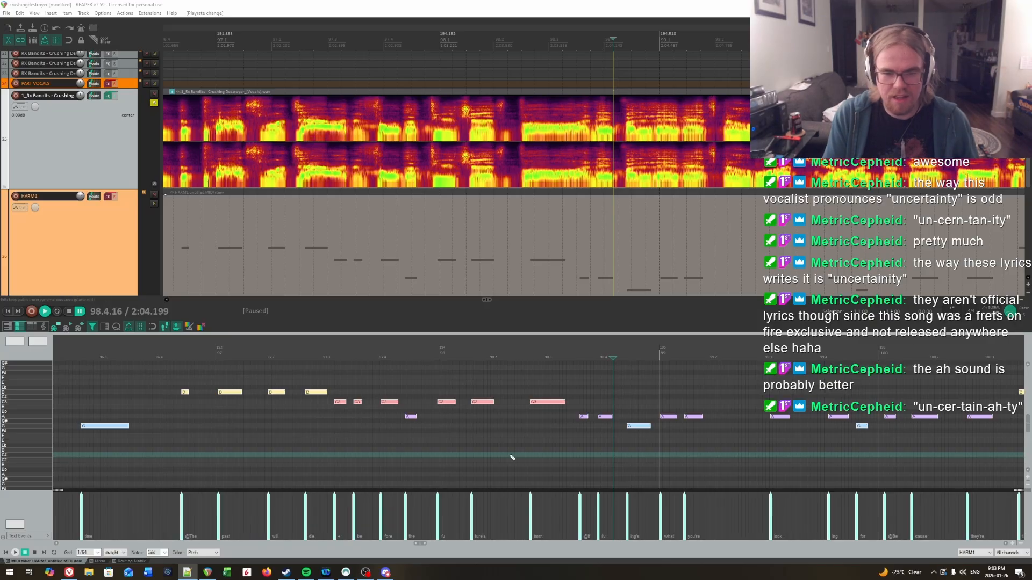
key("alt+Tab")
key("ctrl+l")
key("Return")
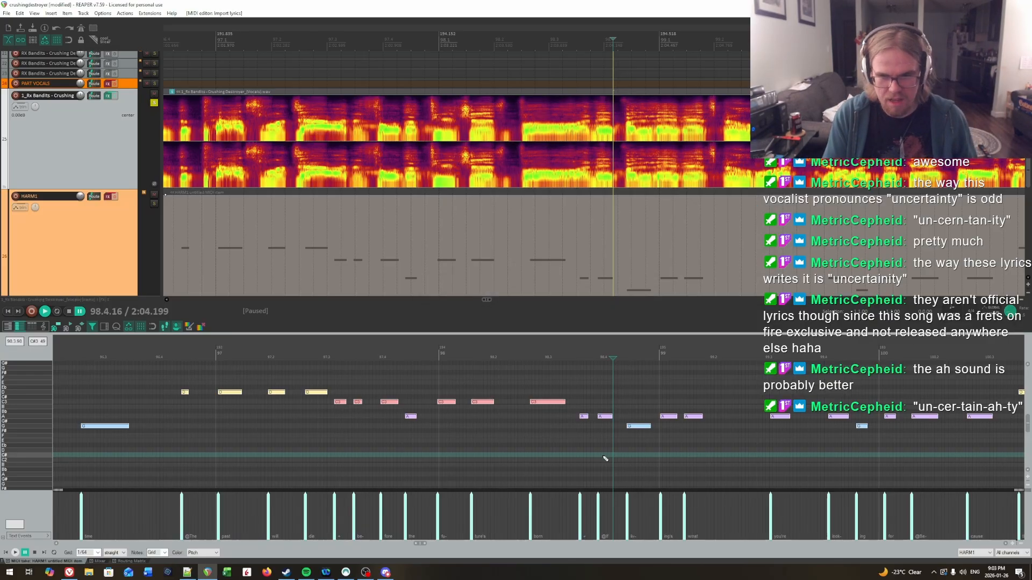
Play from about beat 98.2 into bar 99 to check the re-imported lyrics against the vocals.
left_click(514, 352)
key("space")
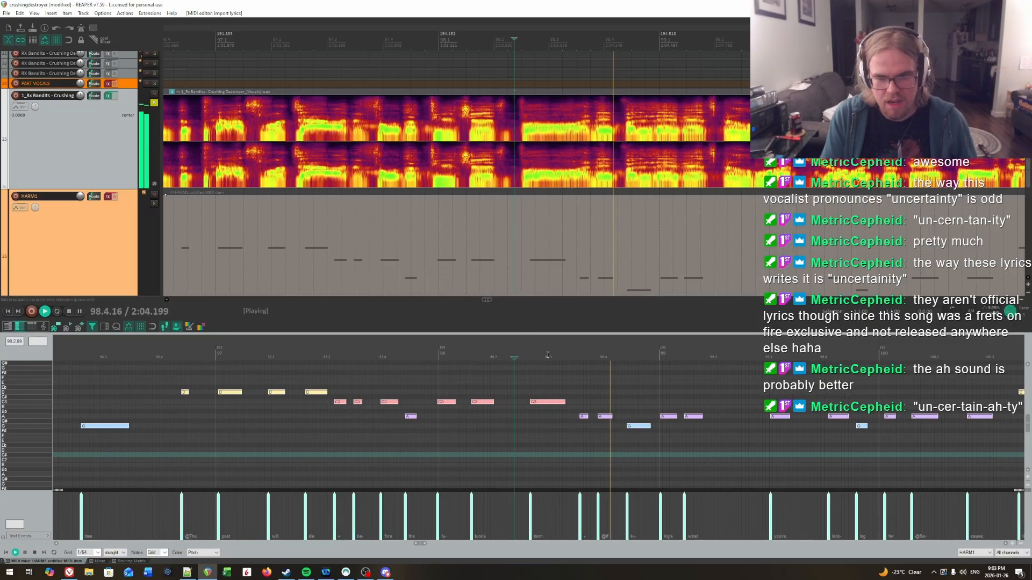
key("space")
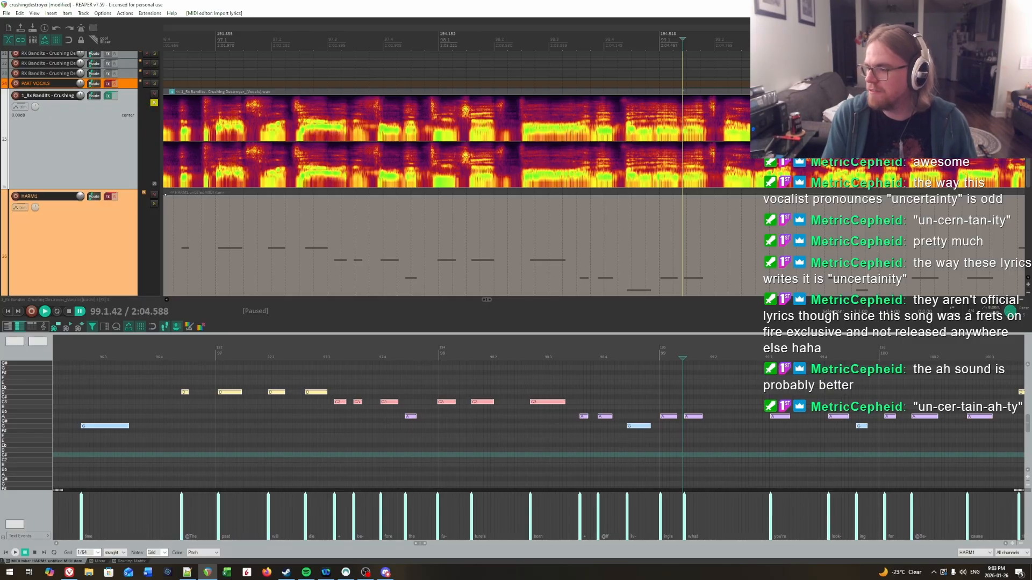
Revise the lyric text again and re-import it, moving the syllables one note onward from the end of bar 98.
key("alt+Tab")
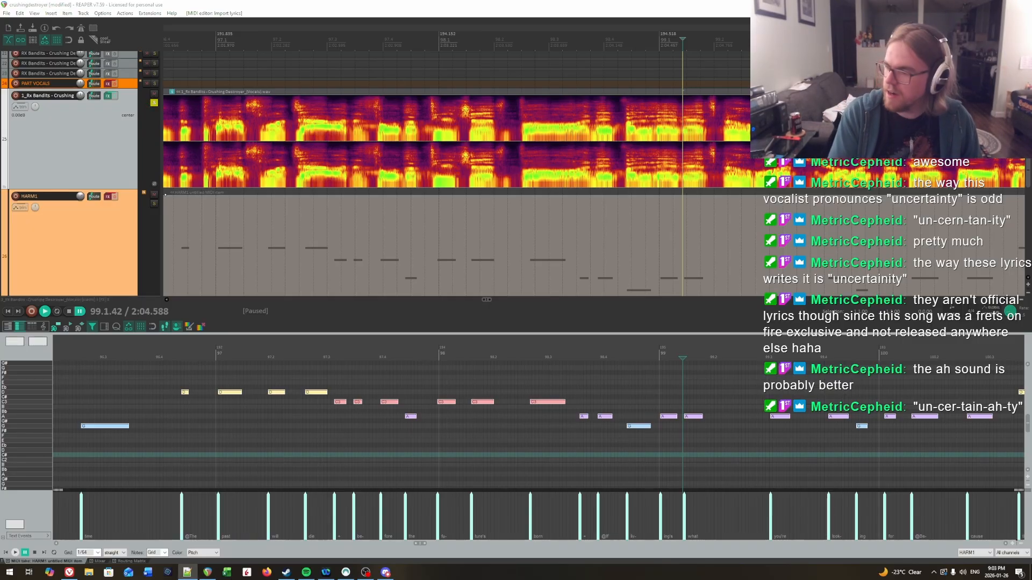
key("alt+Tab")
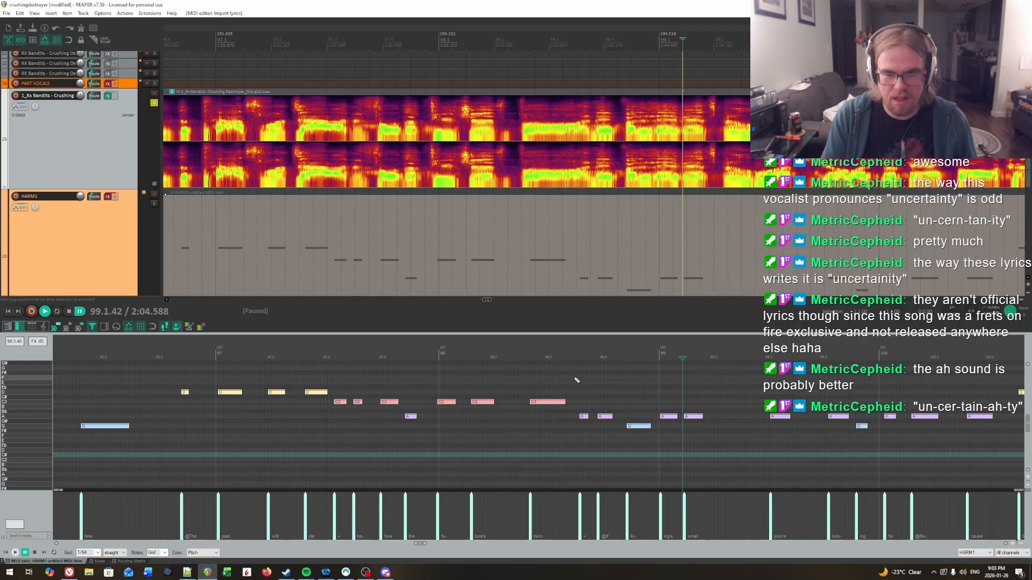
key("period")
key("Return")
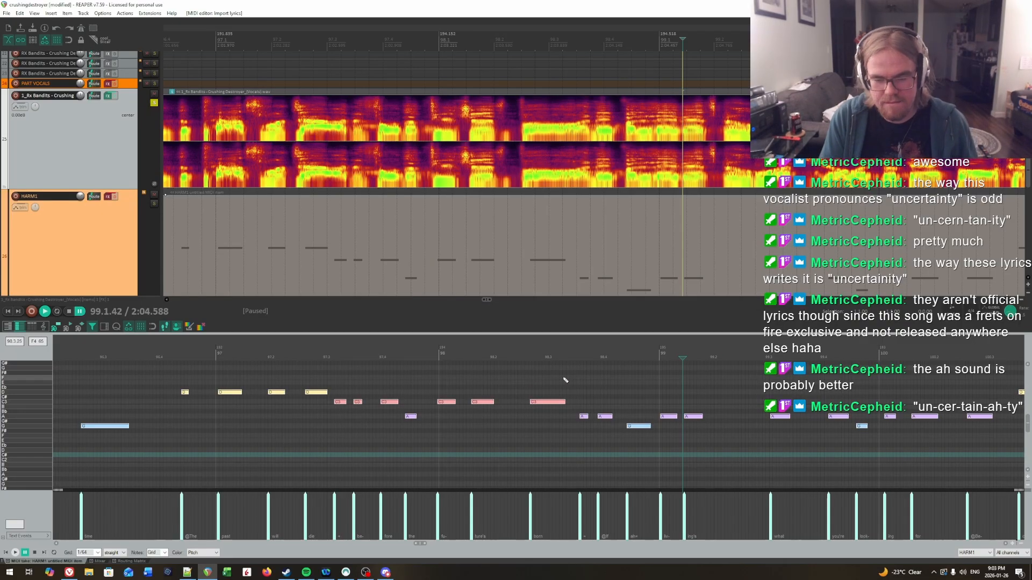
Play the phrase from about beat 97.3, and replay it from about 99.3 to check the lyric placement through bar 100.
left_click(326, 352)
key("space")
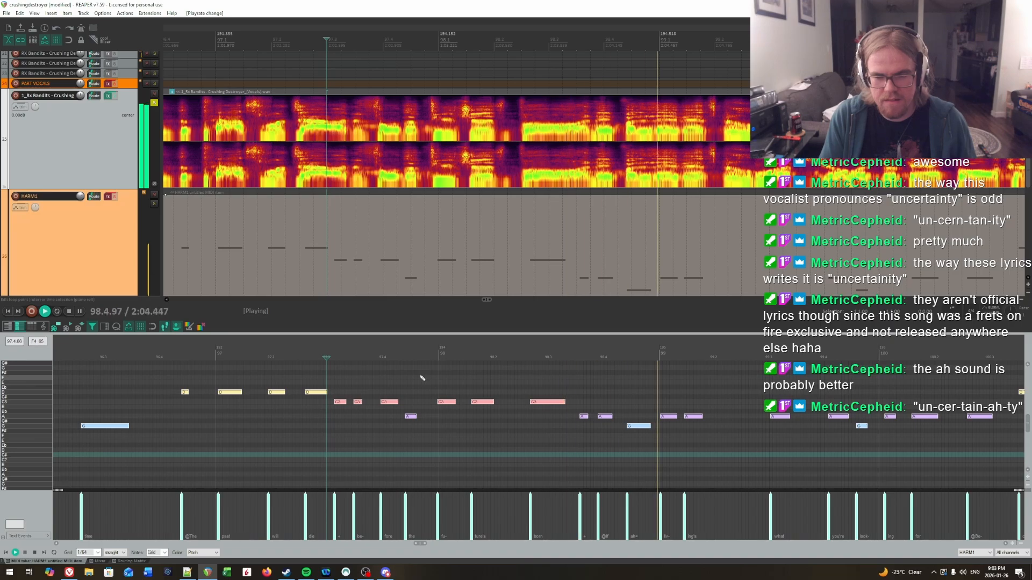
key("space")
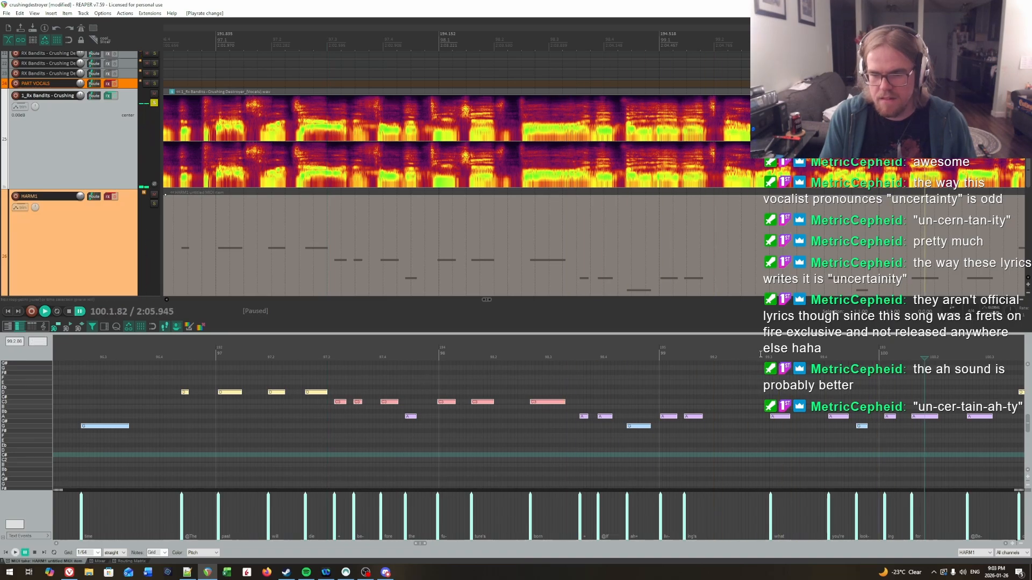
left_click(770, 352)
key("space")
left_click(769, 351)
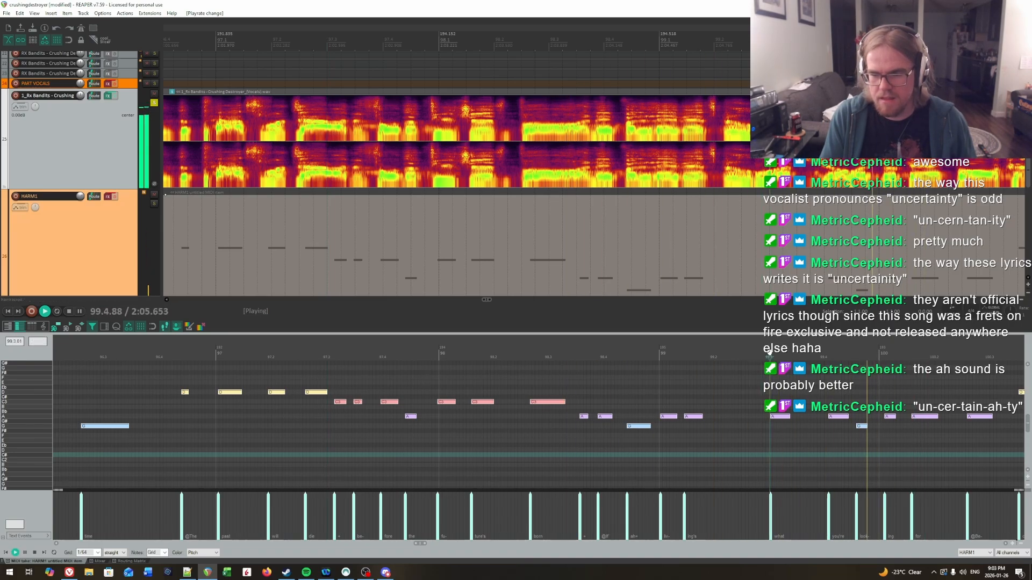
left_click(763, 350)
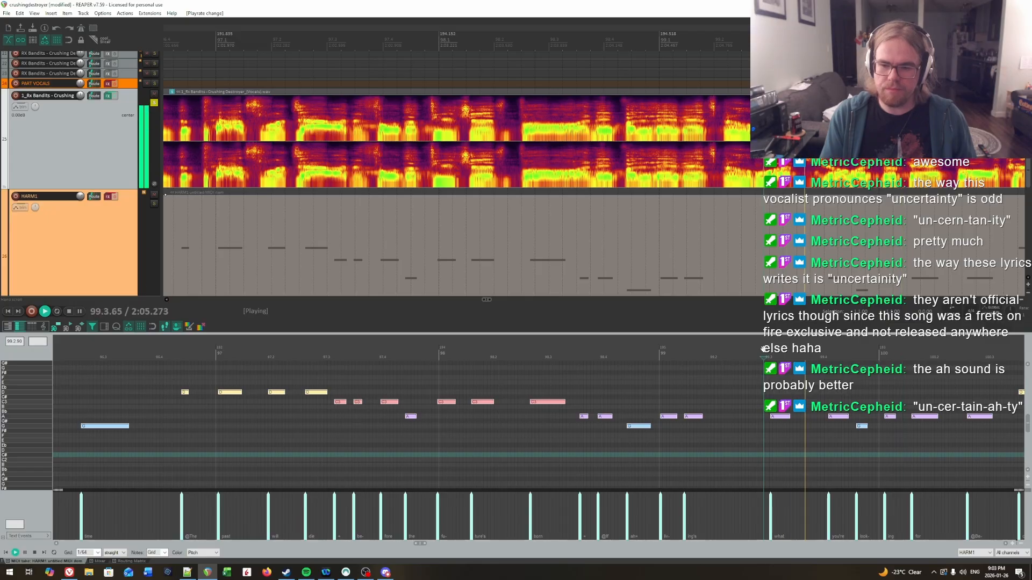
key("space")
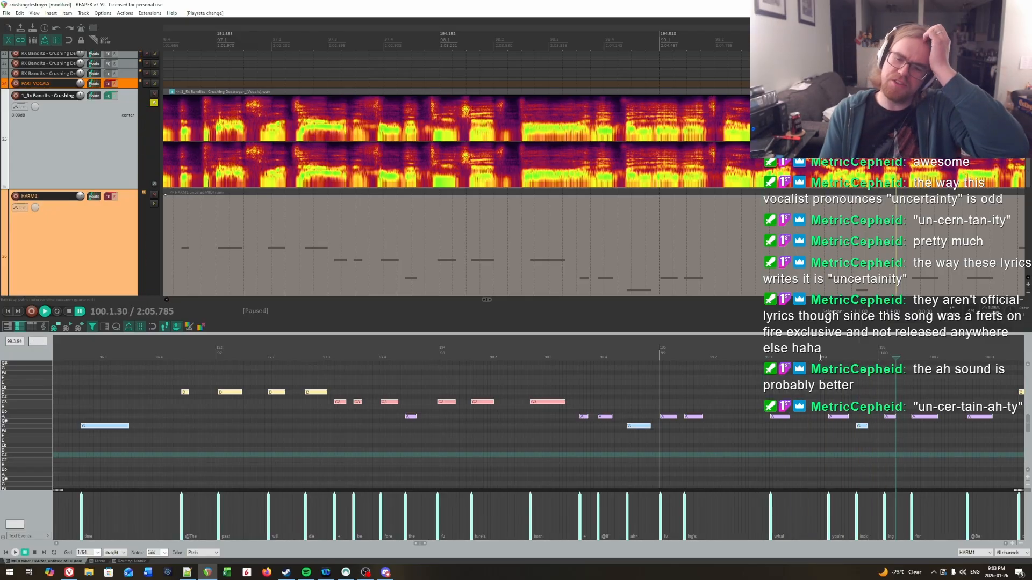
Replay the vocals repeatedly from around beats 99.3 to 99.4 into bar 100 to check which syllables fall on the notes.
left_click(821, 357)
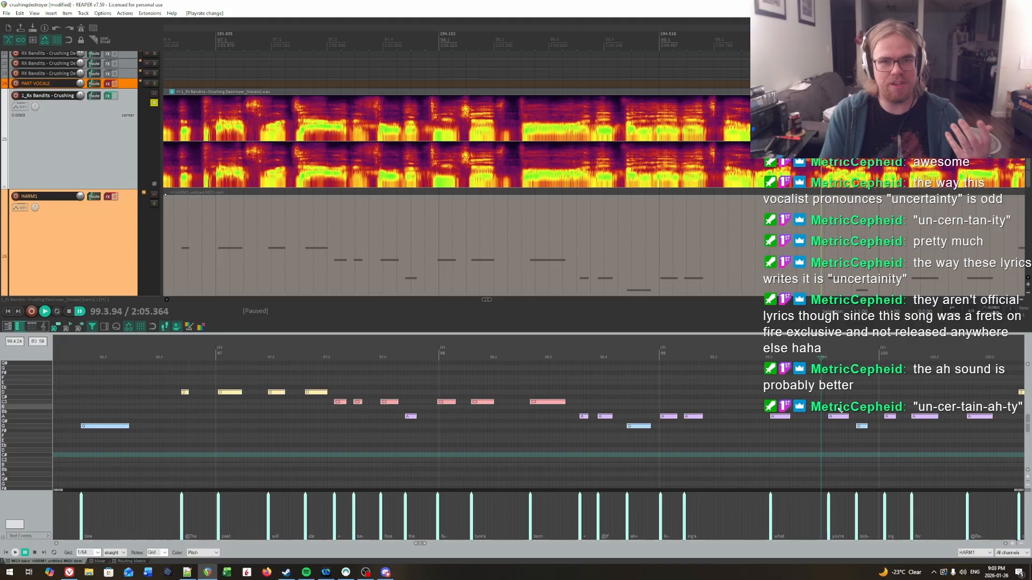
key("space")
key("space")
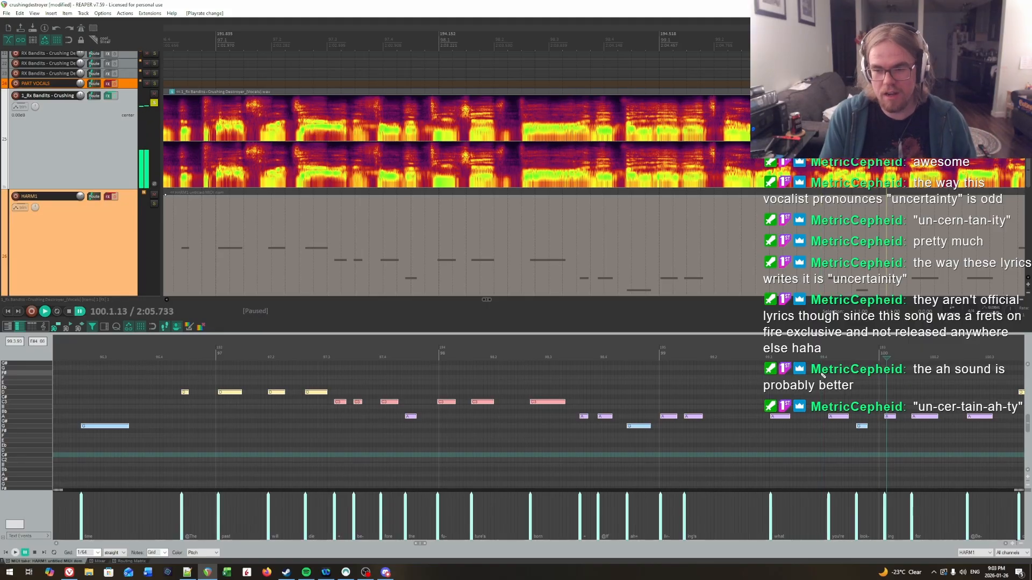
left_click(819, 347)
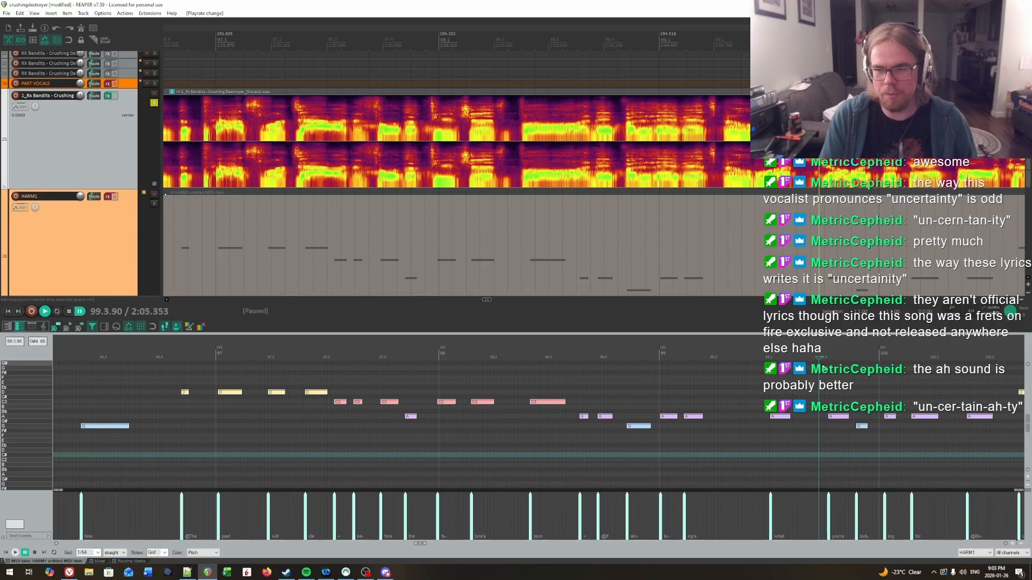
key("space")
left_click(835, 357)
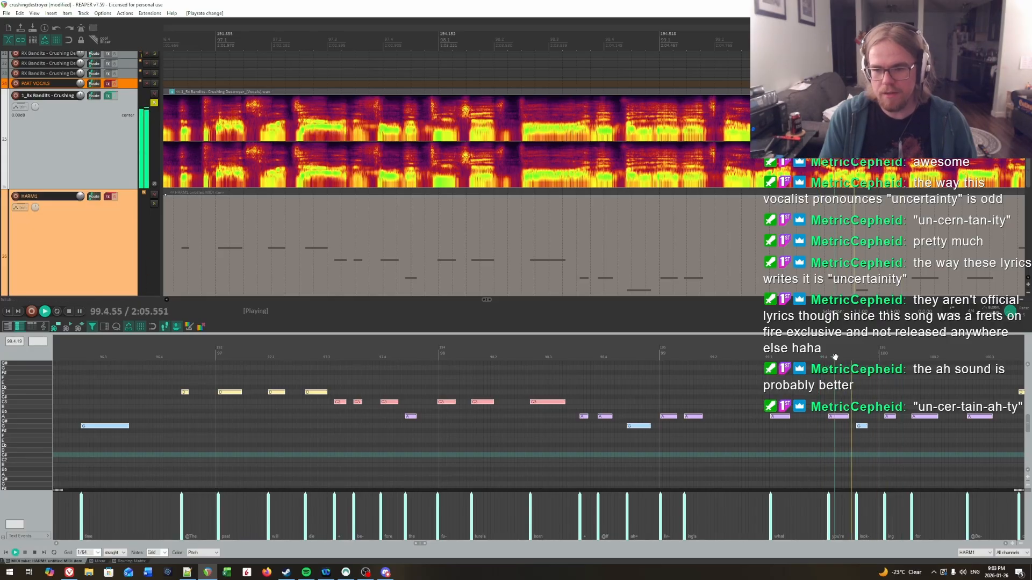
key("space")
left_click(826, 357)
key("space")
left_click(829, 357)
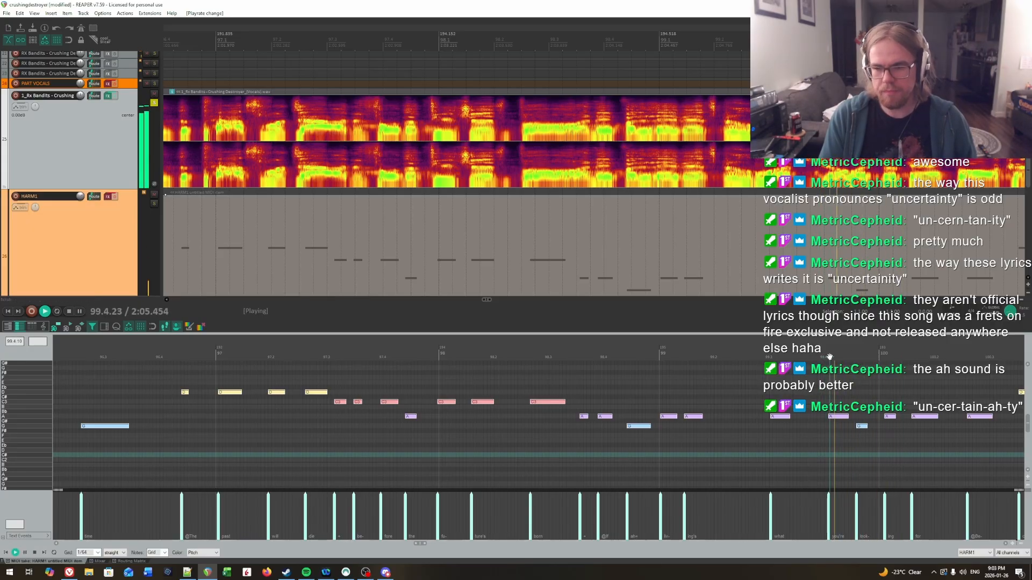
key("ctrl+space")
left_click(820, 357)
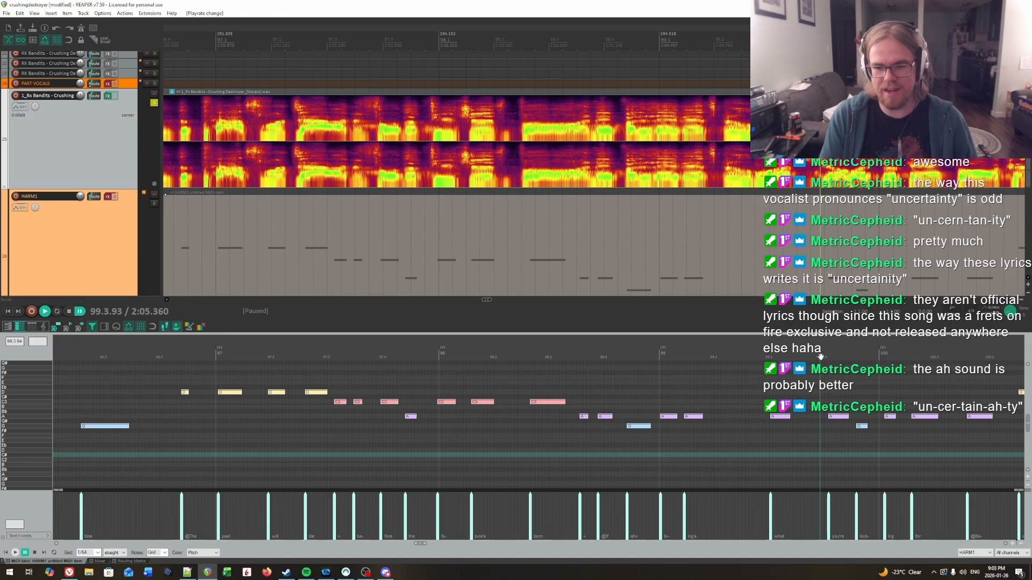
key("space")
key("ctrl+space")
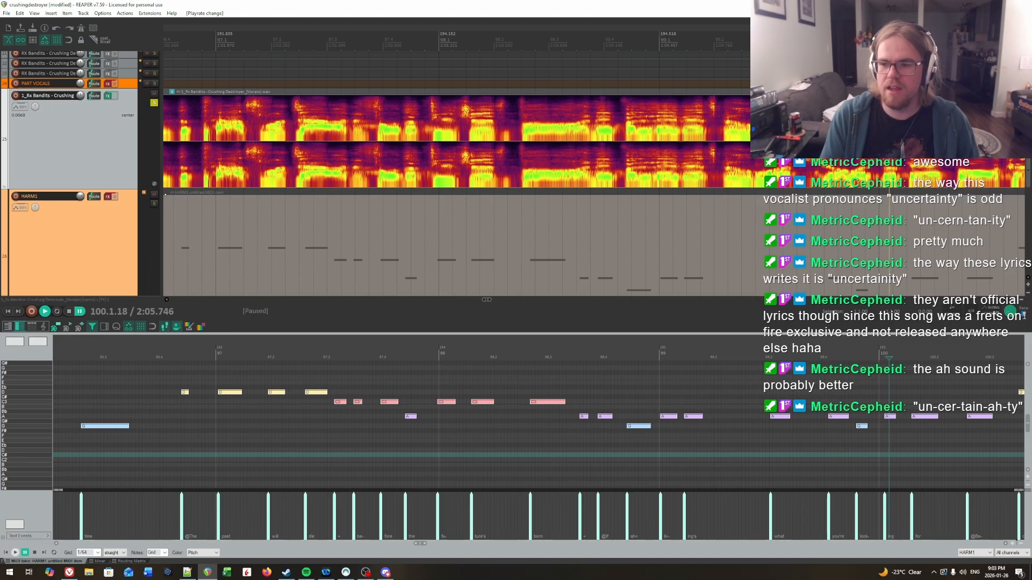
Add a "+" after "you're" in line 23 of the lyric text and re-import the lyrics into HARM1.
left_click(776, 357)
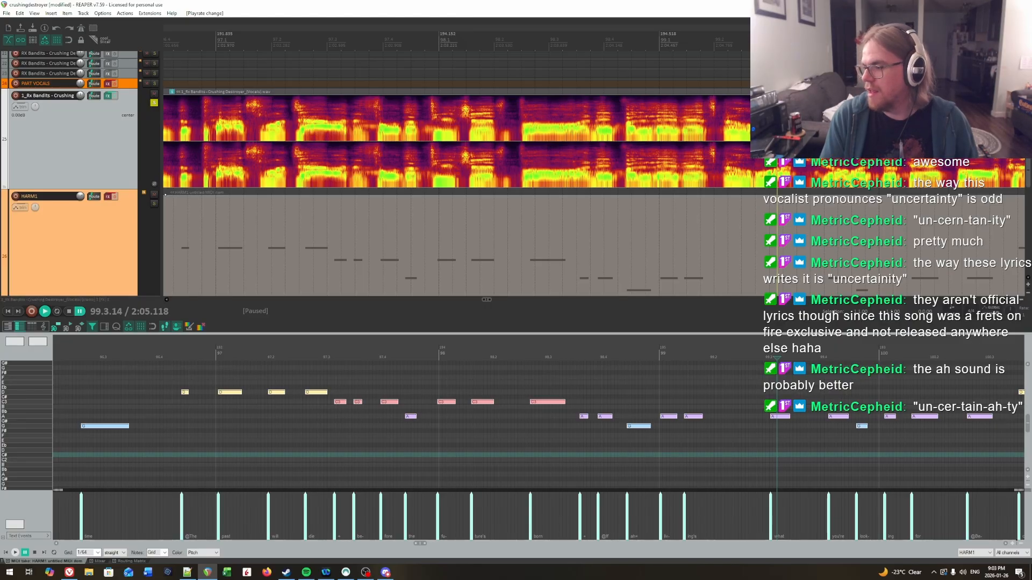
key("alt+Tab")
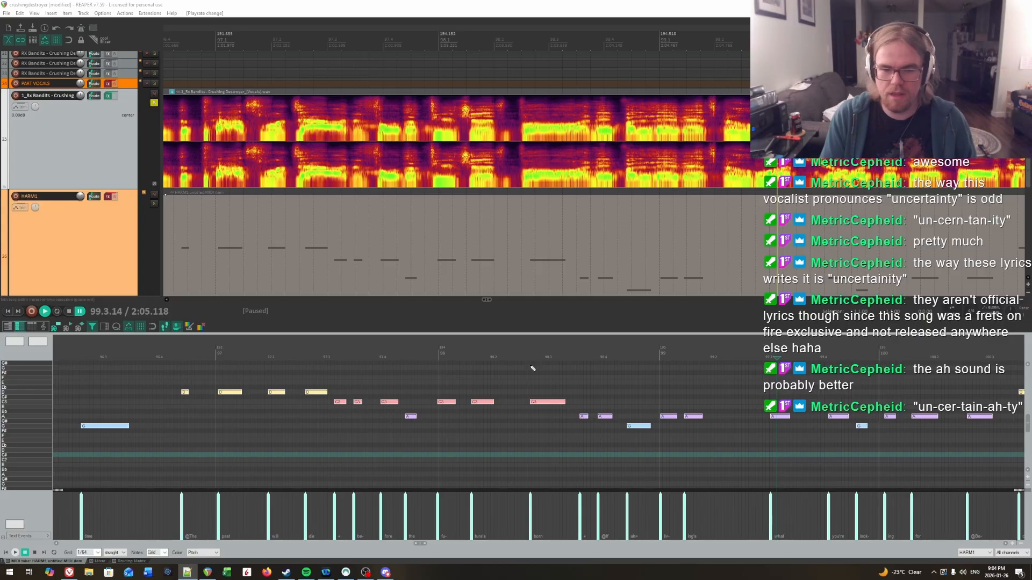
key("ctrl+l")
key("Return")
Play the re-imported lyrics past bar 101, and replay from about beat 100.2.5 to check the next phrase's first syllables.
key("space")
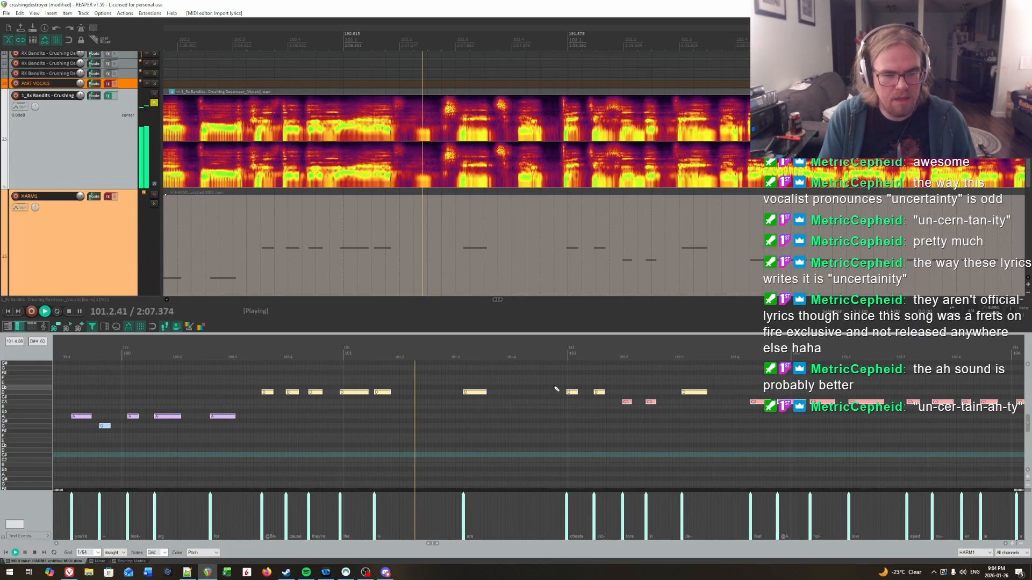
key("space")
left_click(206, 359)
key("space")
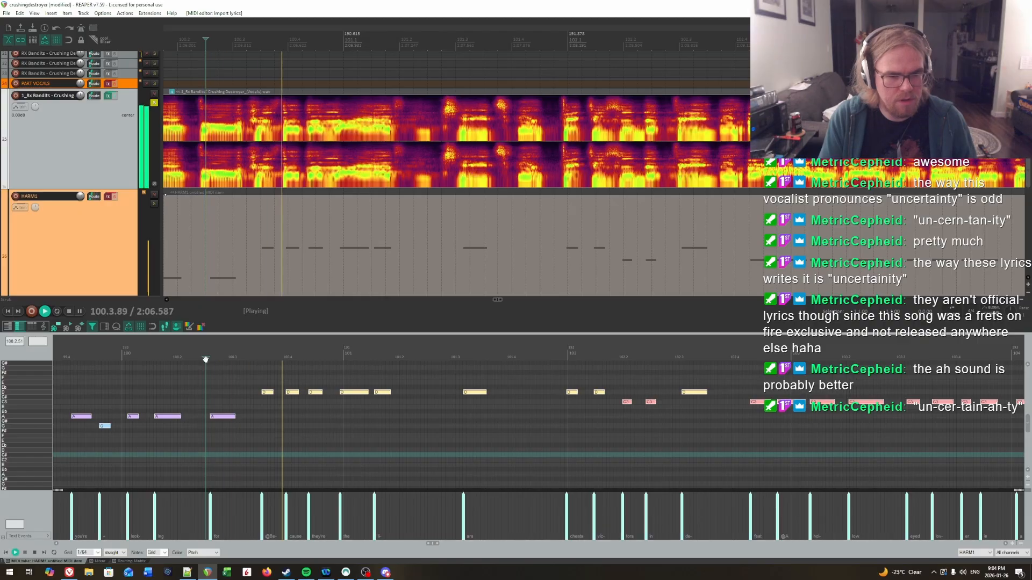
key("space")
left_click(206, 359)
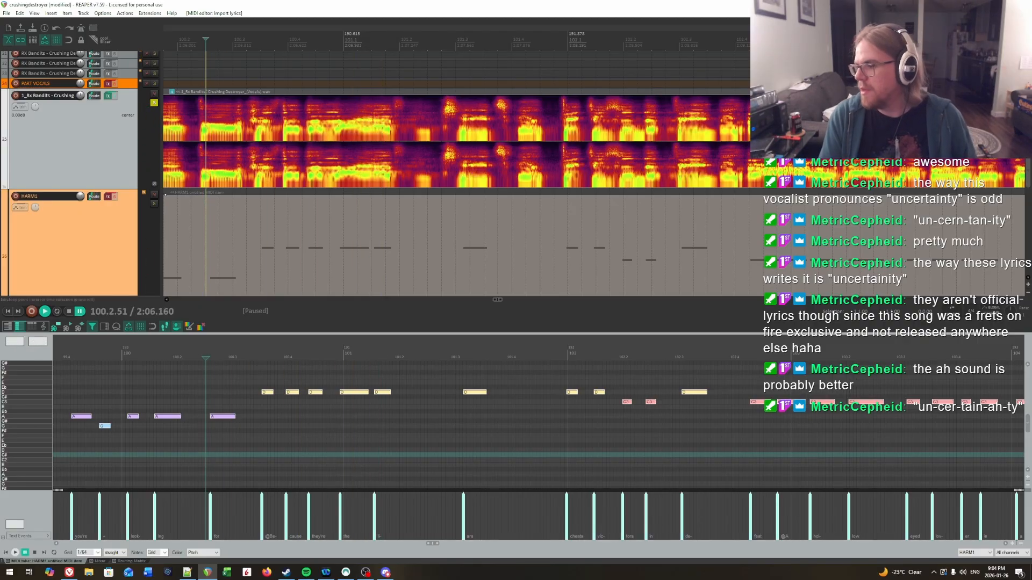
Bring the lyrics2.txt window into view to read the next line, and replay the vocals from about beat 100.2.1.
left_click_drag(1031, 165, 546, 182)
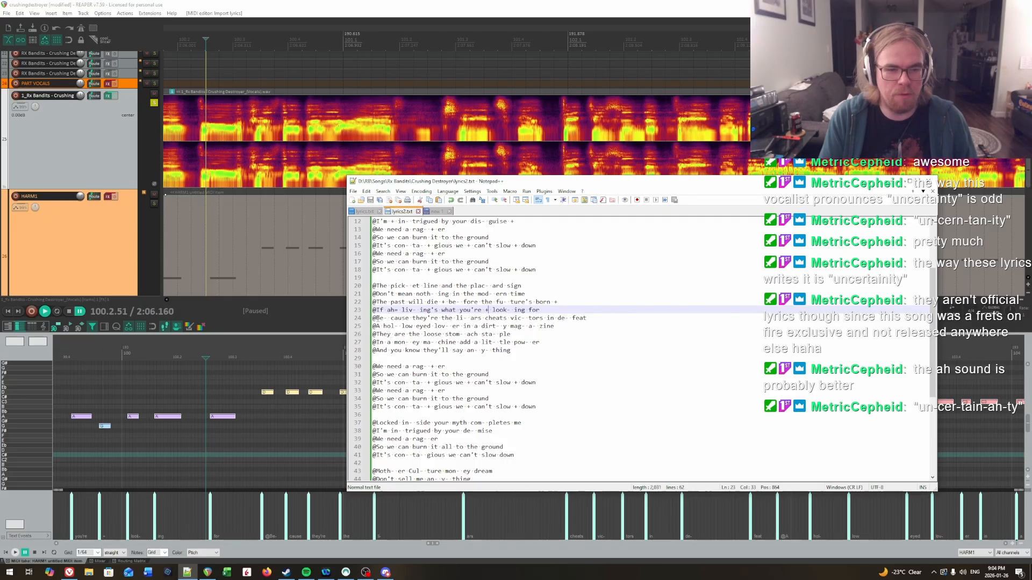
left_click(184, 357)
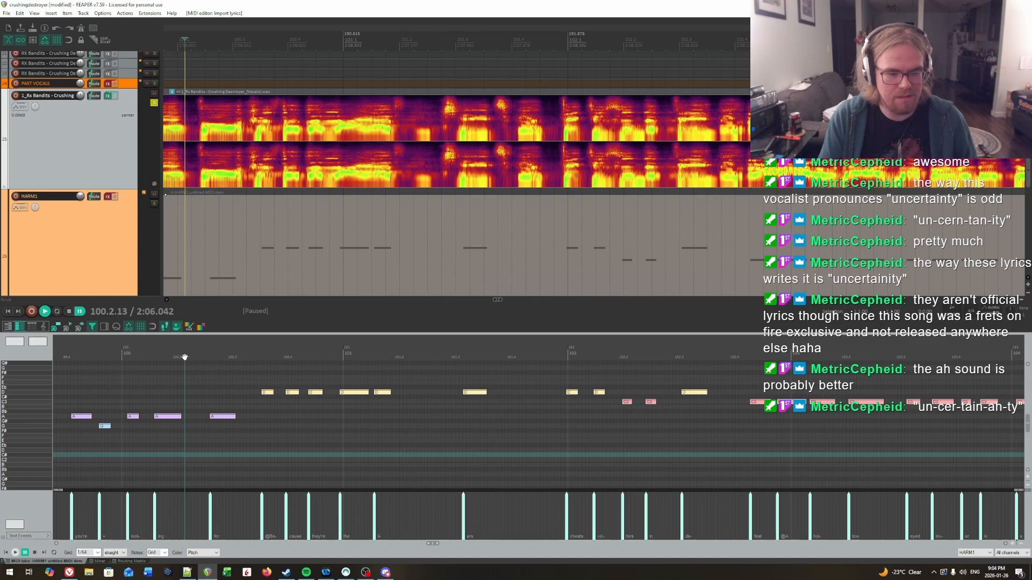
key("space")
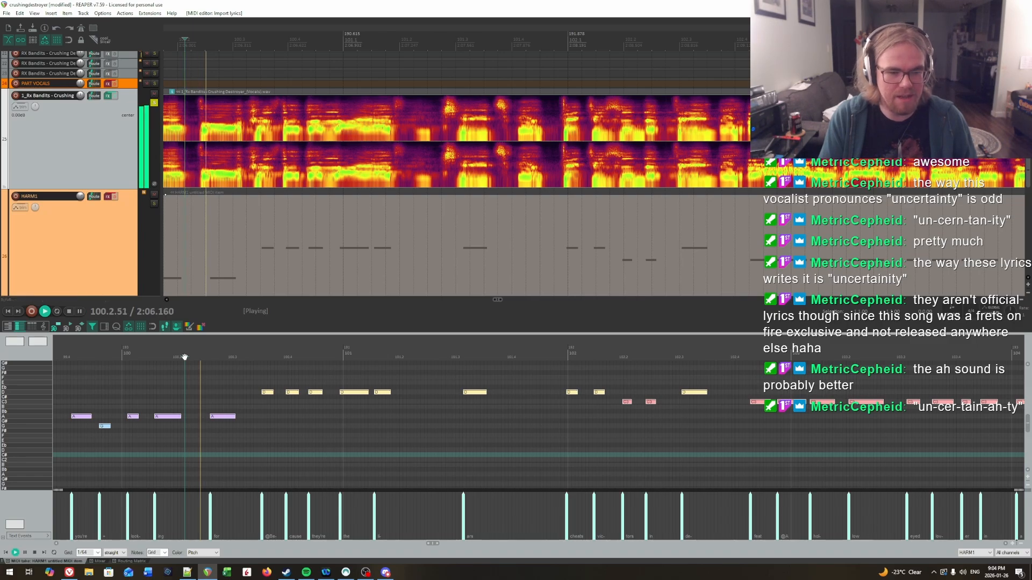
key("space")
Change "Be- cause" to "'Cause" at the start of line 24 in lyrics2.txt, keeping the @ prefix.
key("alt+Tab")
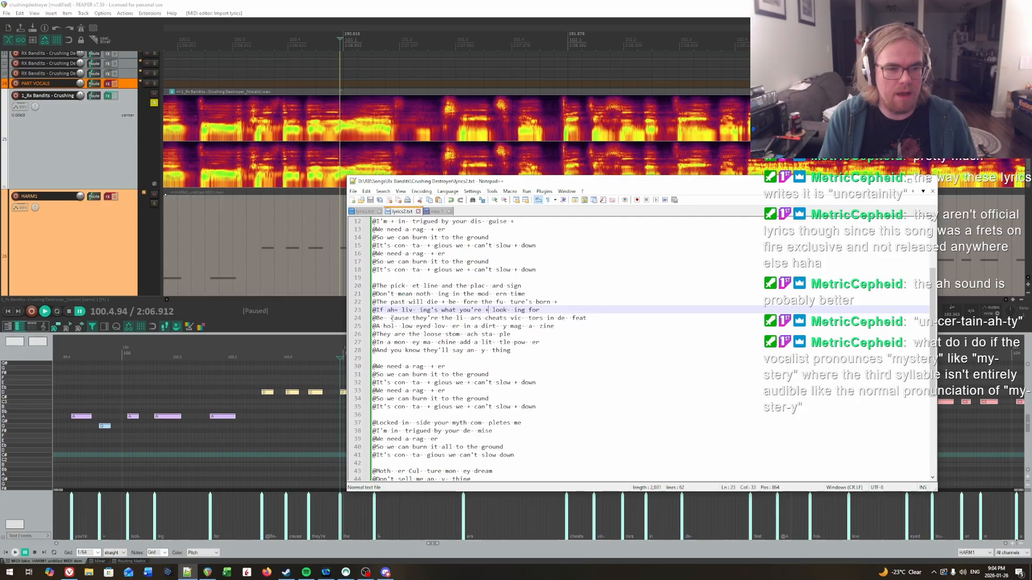
left_click(392, 318)
key("shift+Left")
key("shift+Left")
key("shift+Left")
key("shift+Left")
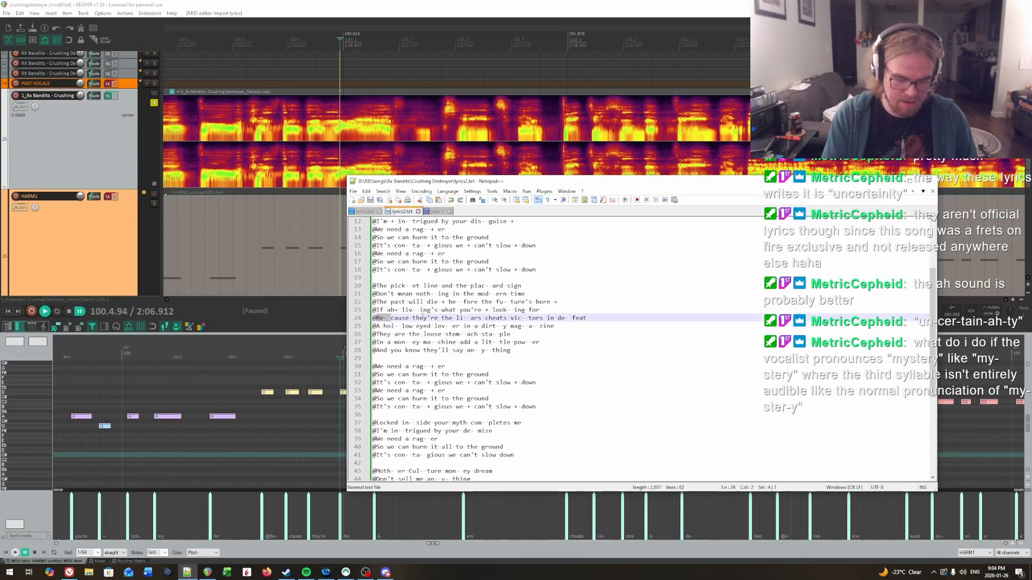
key("Delete")
key("Delete")
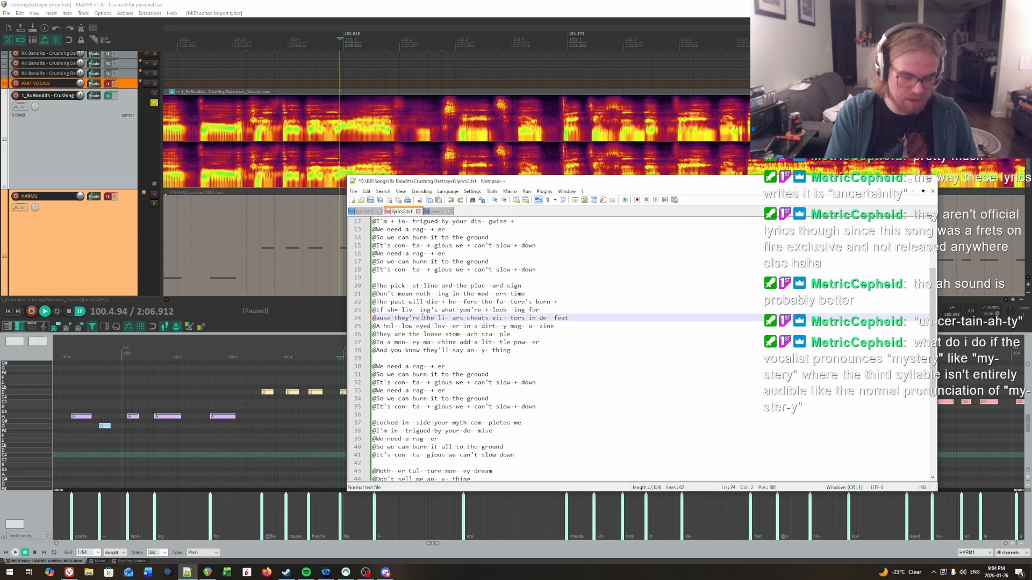
type("C")
key("Left")
type("'")
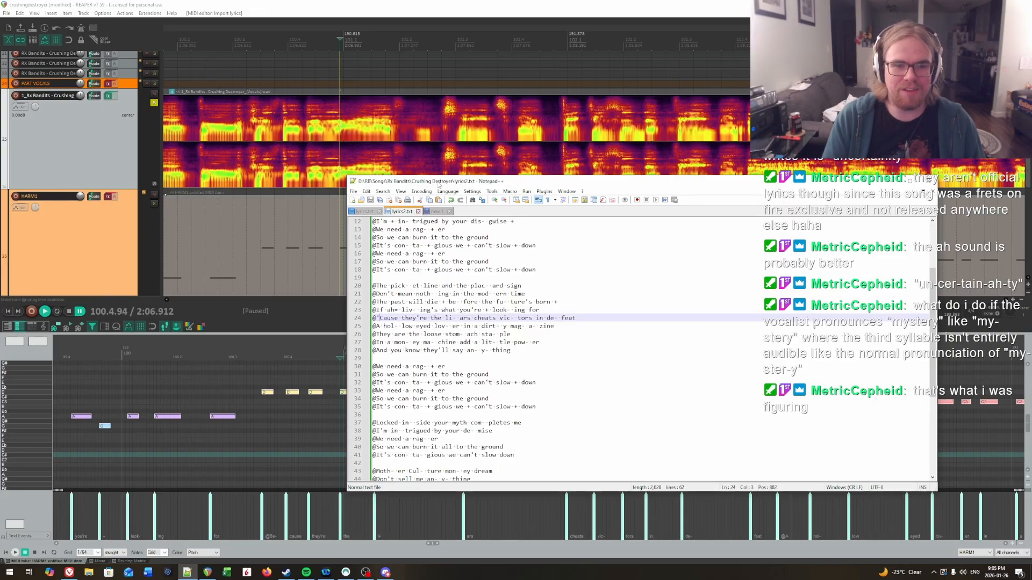
Enter "mys- ter" in the scratch document new 1, and cut it back to "my".
left_click(435, 211)
type("mys- ter")
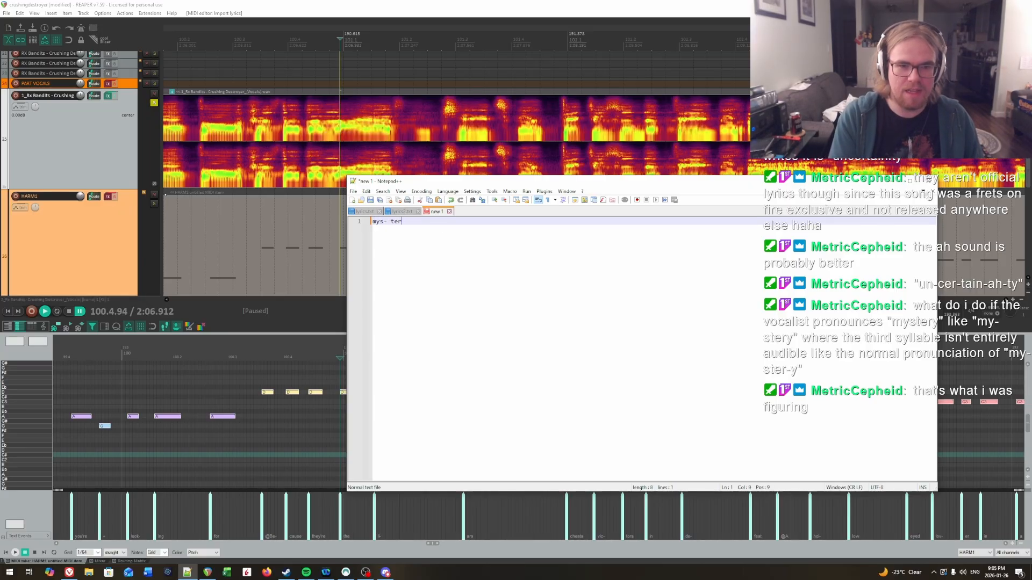
key("BackSpace")
key("BackSpace")
key("BackSpace")
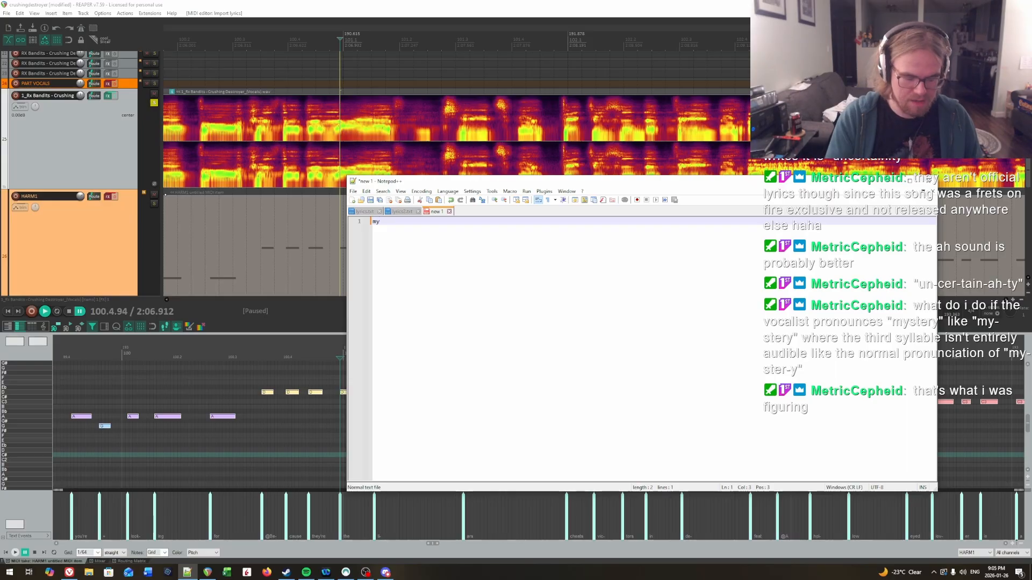
Switch to the Lyric Hyphenator page in the browser, replace its text with "mystery" and convert it into syllables.
key("alt+Tab")
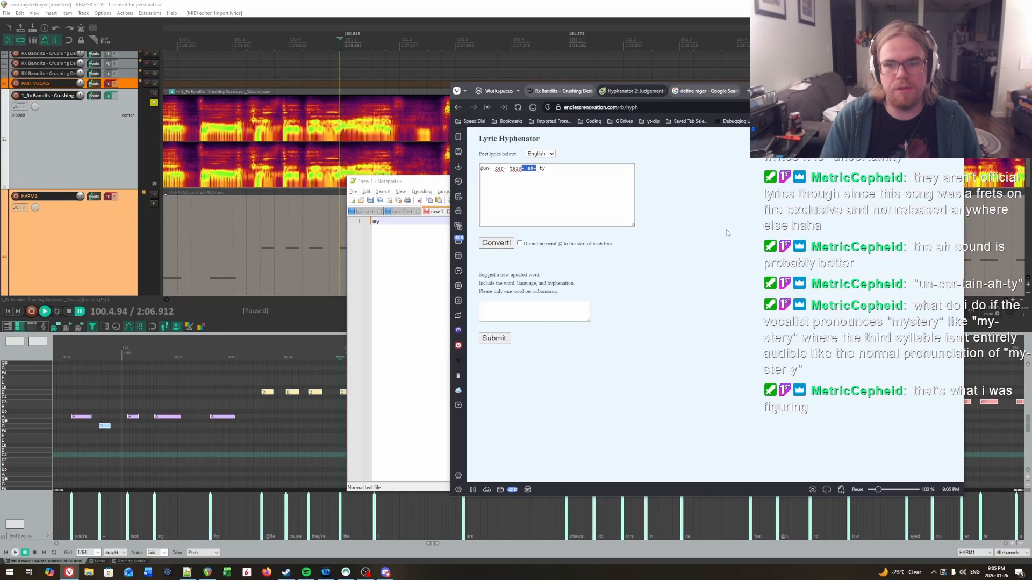
key("BackSpace")
key("ctrl+a")
type("m")
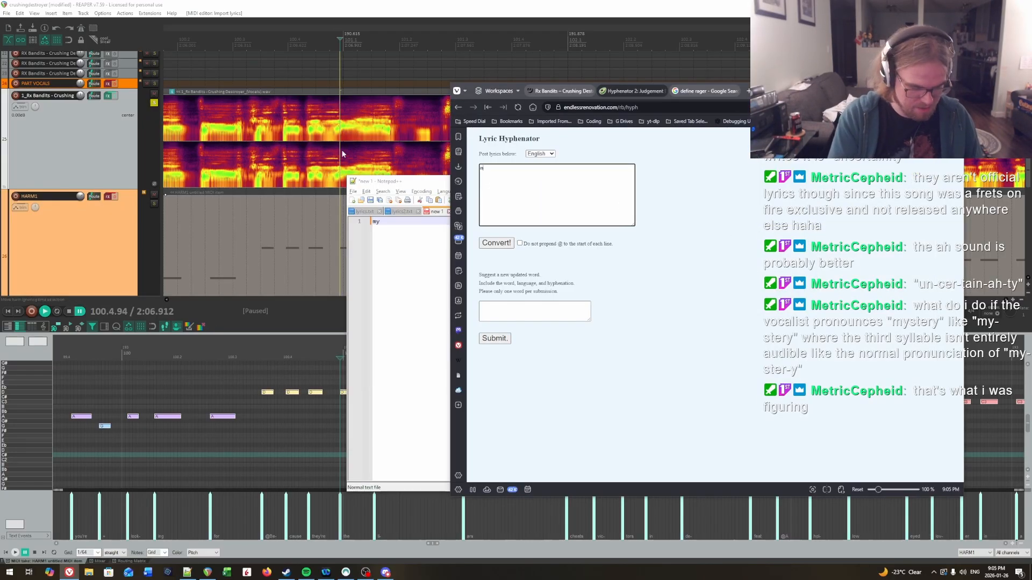
type("ystery")
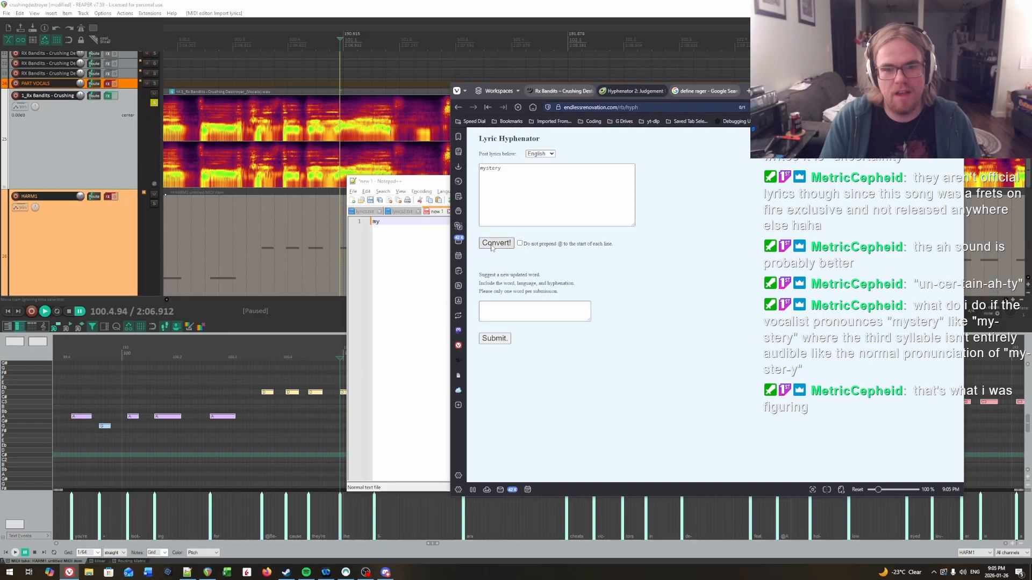
left_click(492, 244)
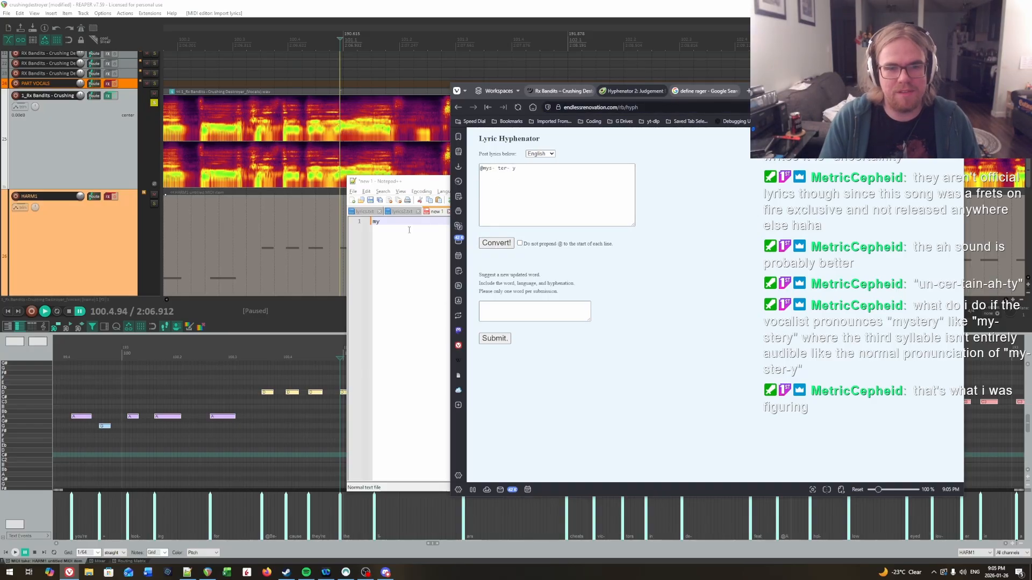
Complete the scratch note in Notepad++ as a two-syllable split of "mystery" into "mys" and "tery".
left_click(409, 230)
type("s- te")
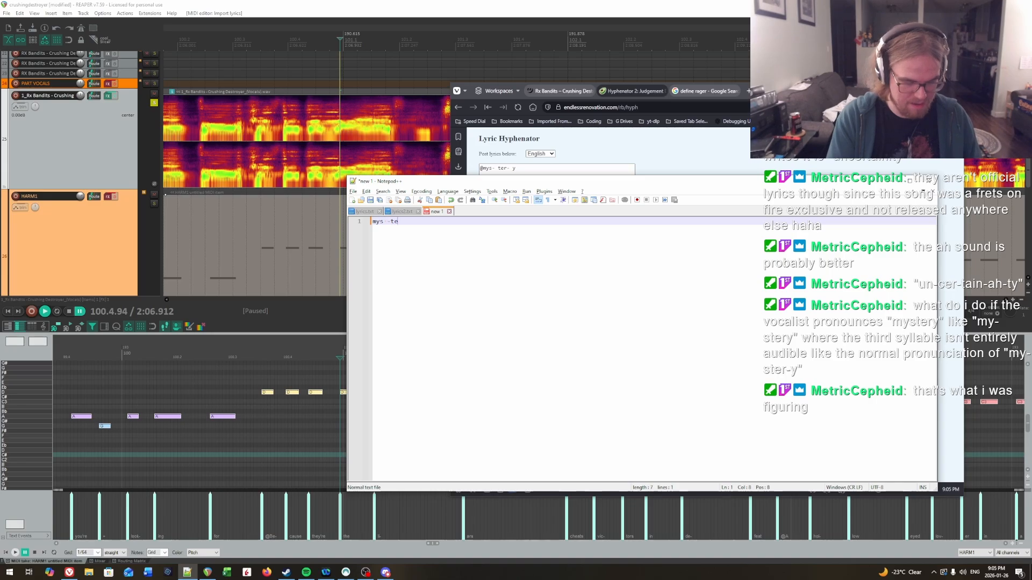
type("ry")
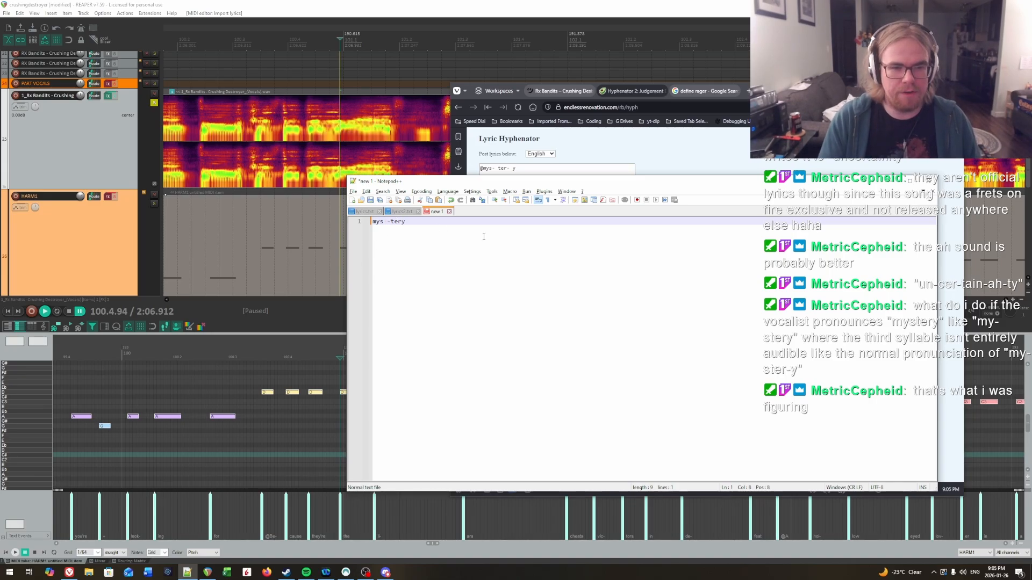
Try spelling the second syllable as "t'ry" in the scratch note, and restore it to "tery".
key("Left")
key("Left")
key("BackSpace")
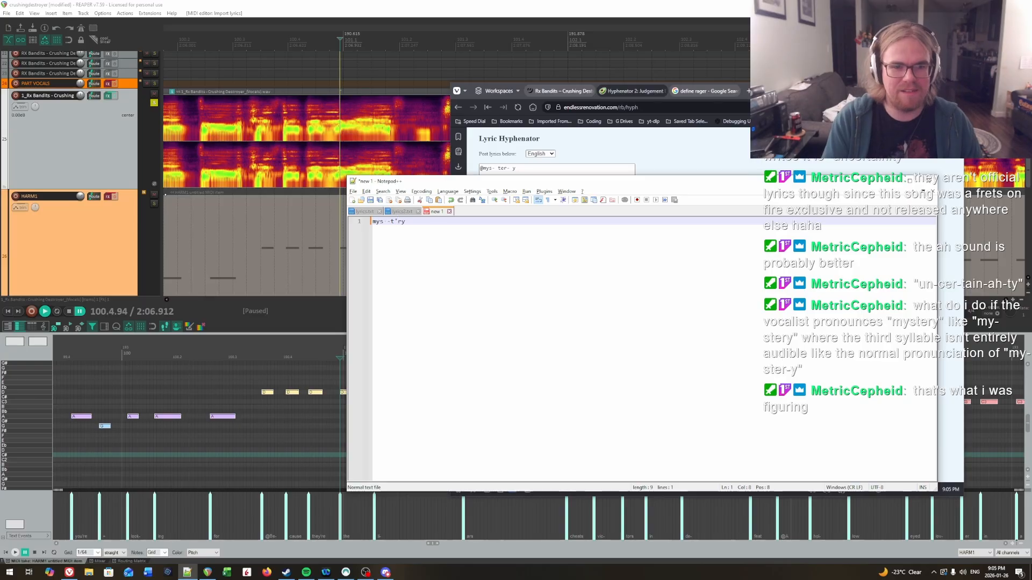
type("e")
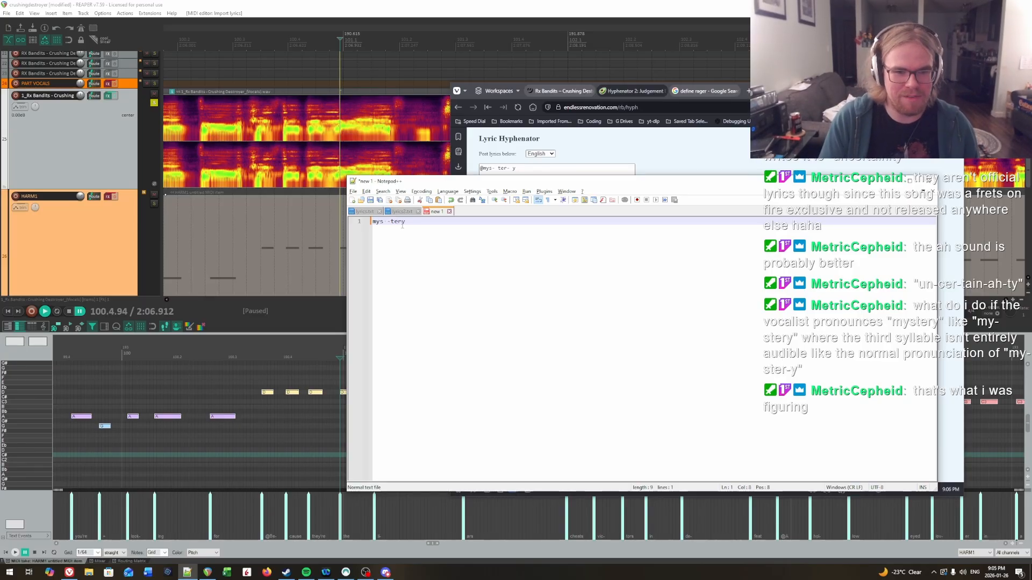
Correct the hyphen placement so the scratch note reads "mys- tery", and select the whole text.
key("Left")
key("Left")
key("BackSpace")
type("-")
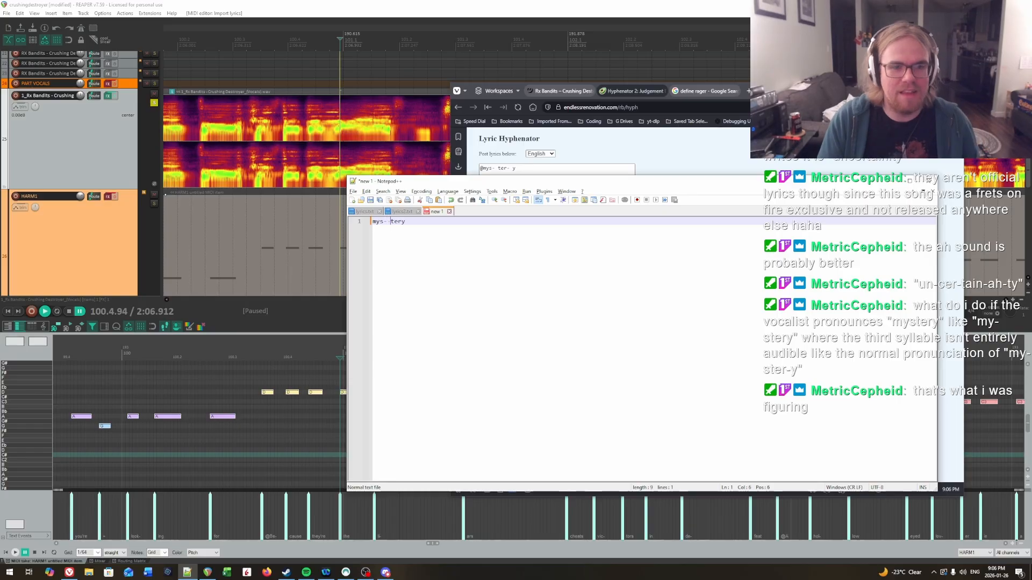
key("ctrl+a")
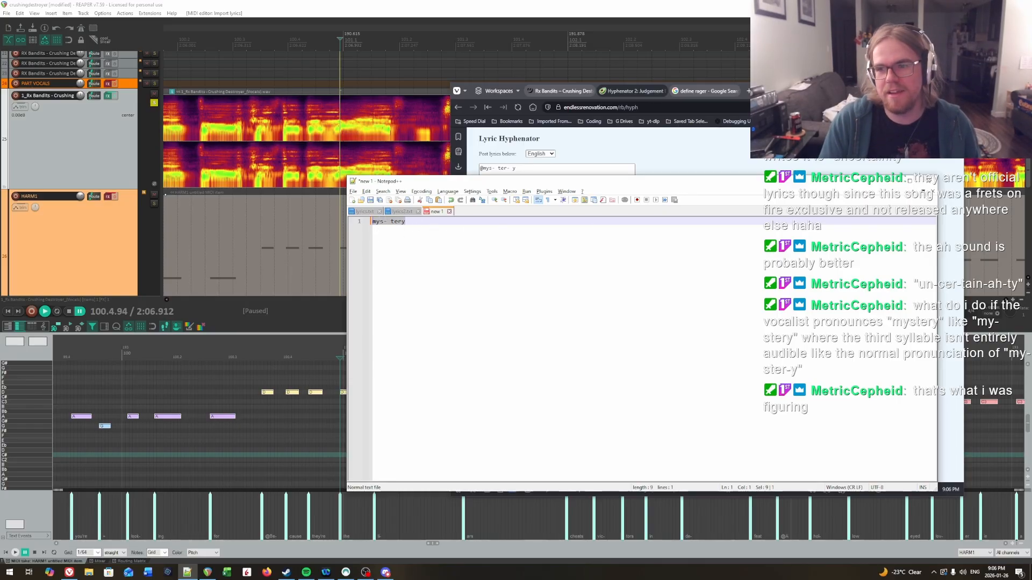
Return to REAPER and re-import the lyrics with the "'Cause" correction into HARM1.
left_click(618, 153)
left_click(207, 572)
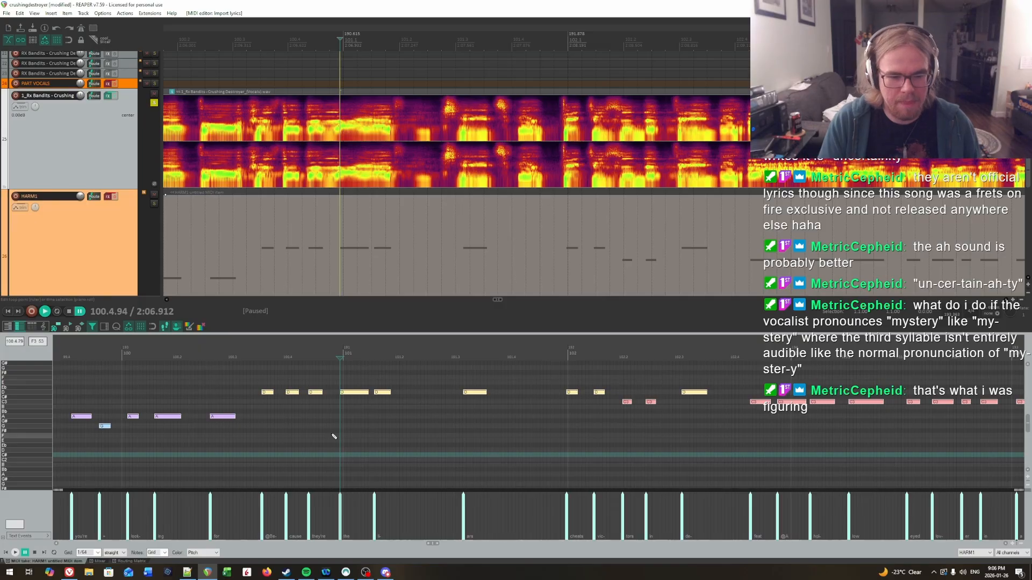
key("ctrl+l")
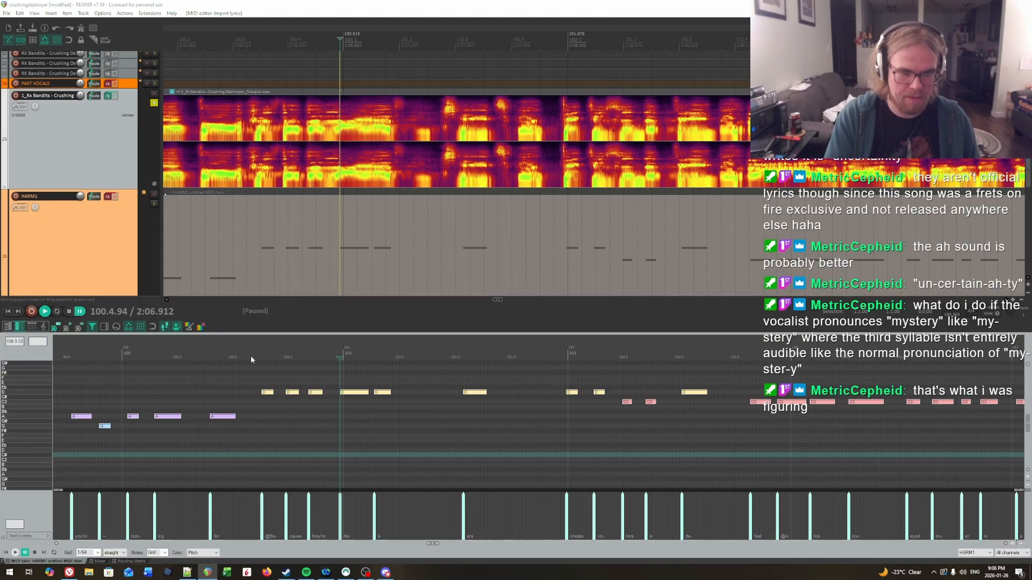
key("Return")
Play the phrase from about beat 100.3 to check the new lyrics, and restart playback from about beat 102.4.
left_click(240, 357)
key("space")
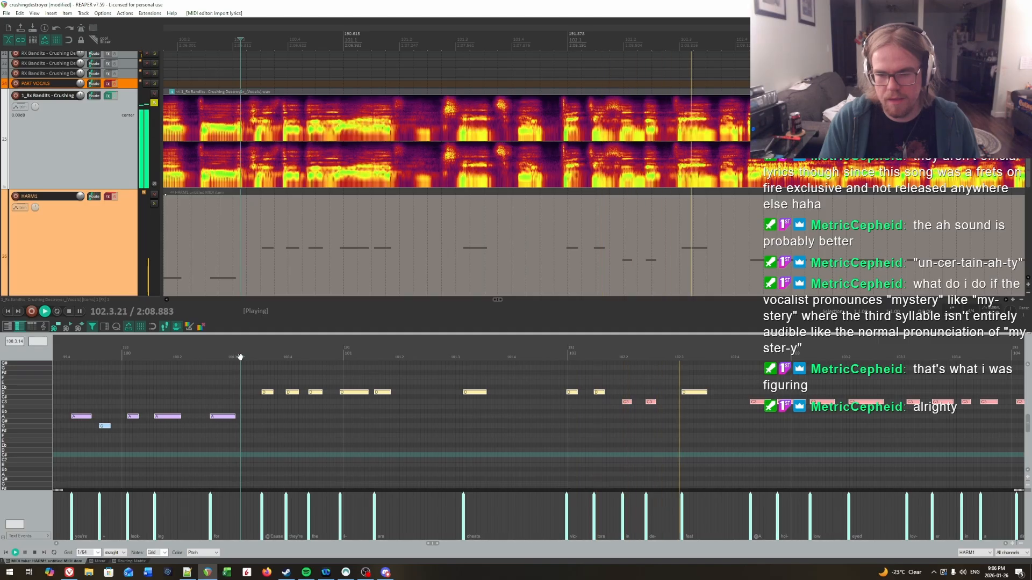
left_click(735, 357)
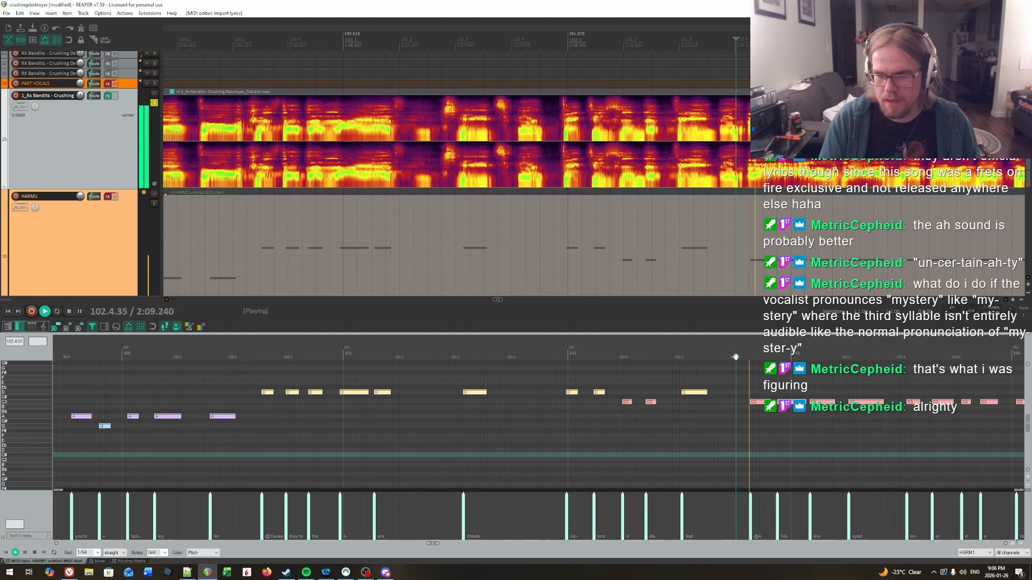
Replay the vocals from about 102.3 and 102.4 and listen through the following phrase to check the lyrics.
key("ctrl+space")
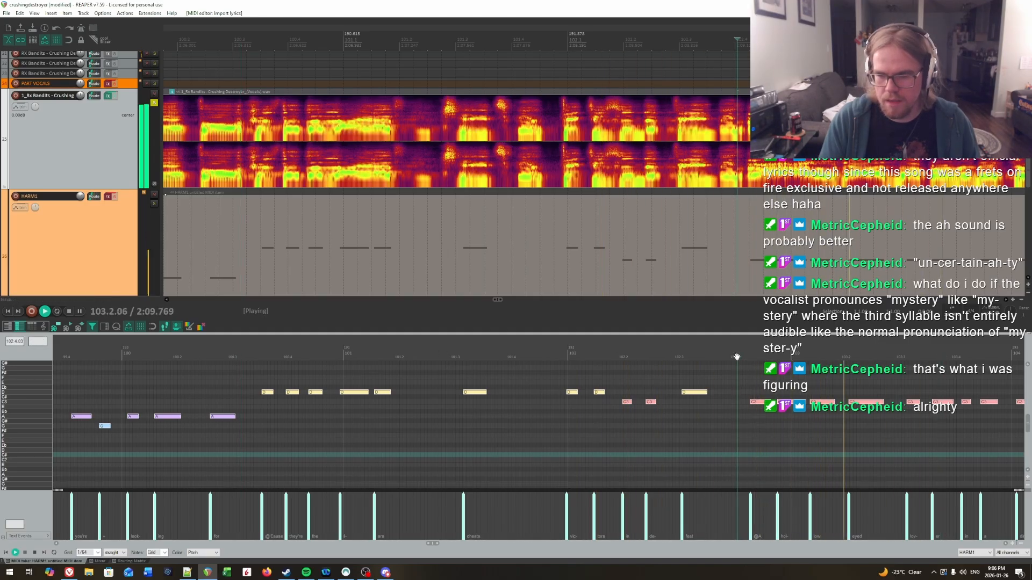
left_click(683, 352)
key("ctrl+space")
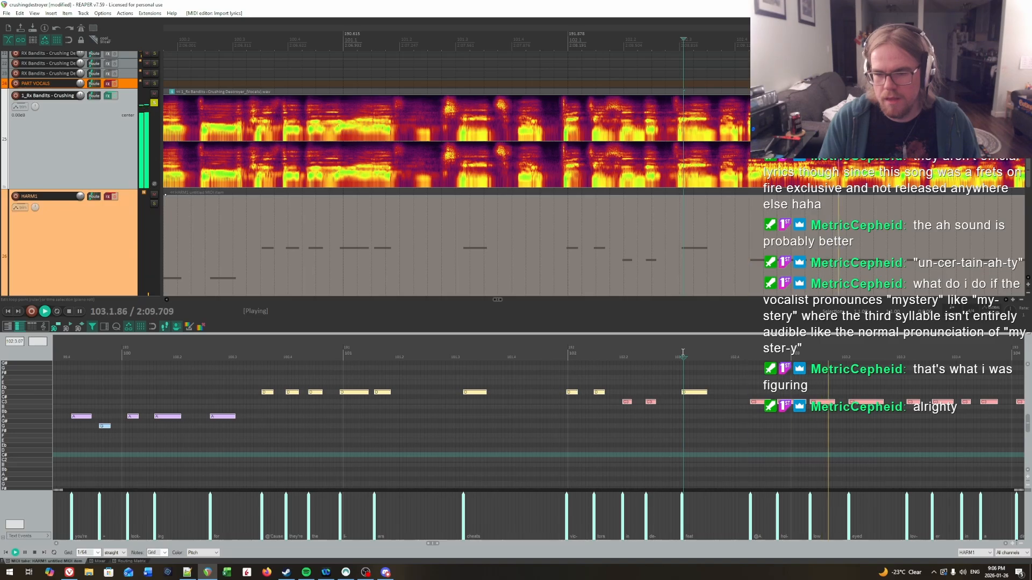
key("ctrl+space")
key("ctrl+space")
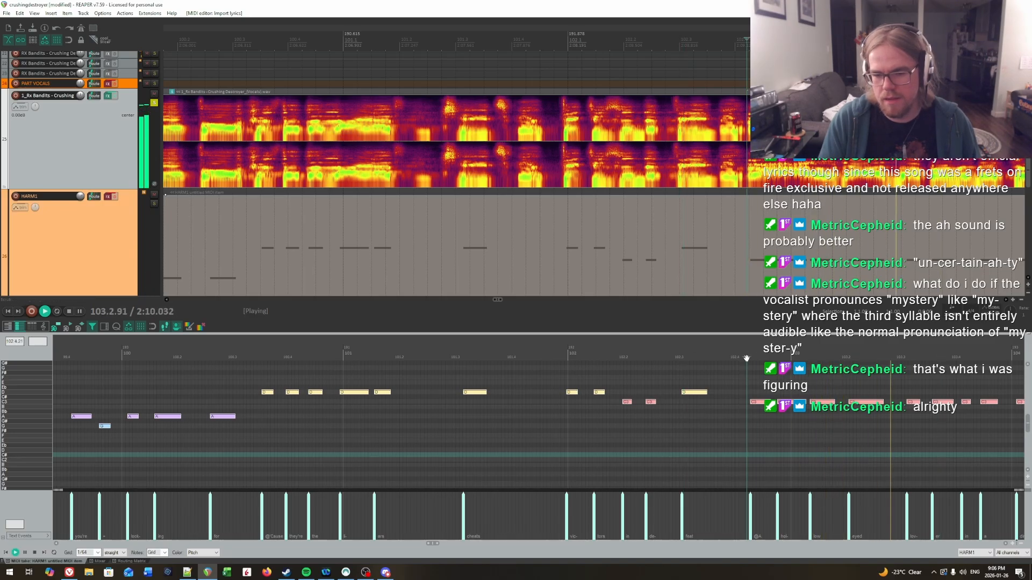
key("ctrl+space")
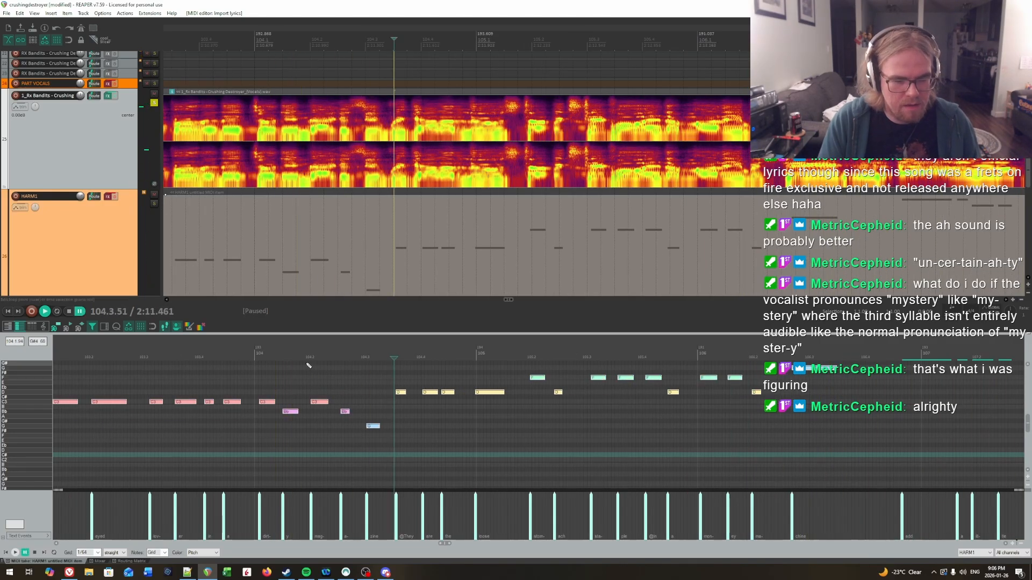
Replay the phrase from about 103.2 and again from the start of measure 103 to check its lyrics.
scroll(302, 350, "down", 3)
scroll(490, 400, "up", 5)
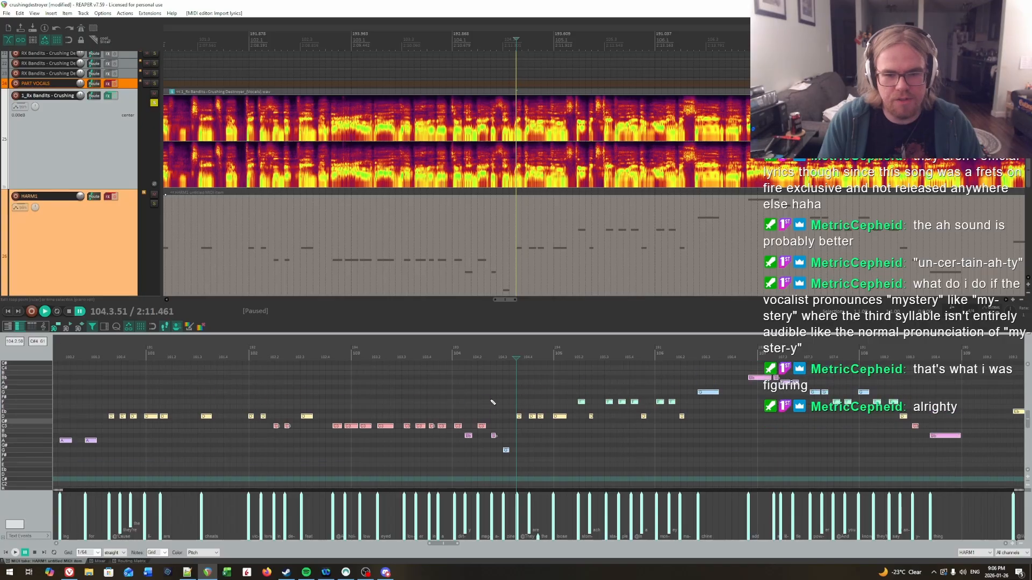
scroll(492, 402, "down", 1)
left_click(393, 350)
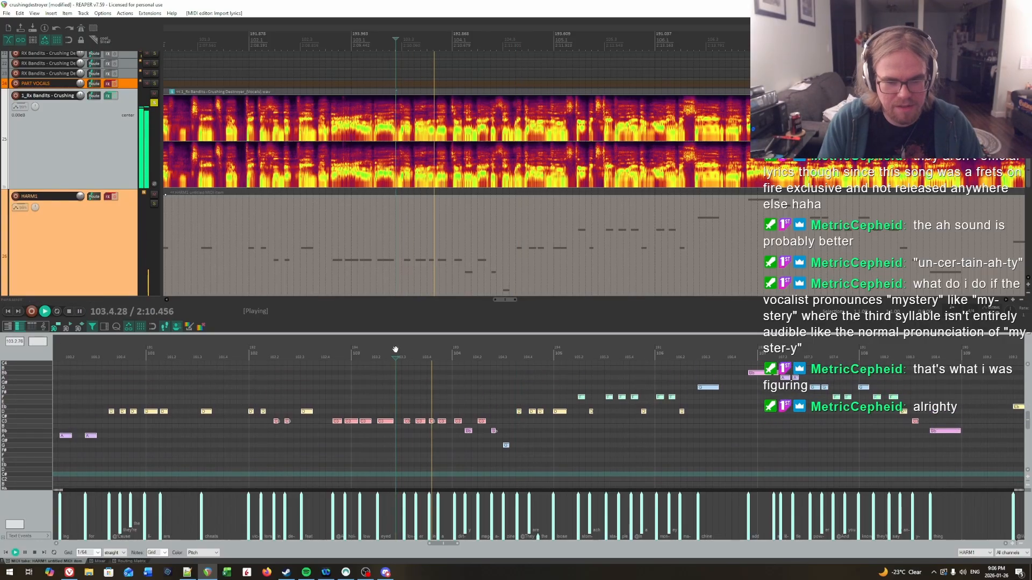
left_click(352, 351)
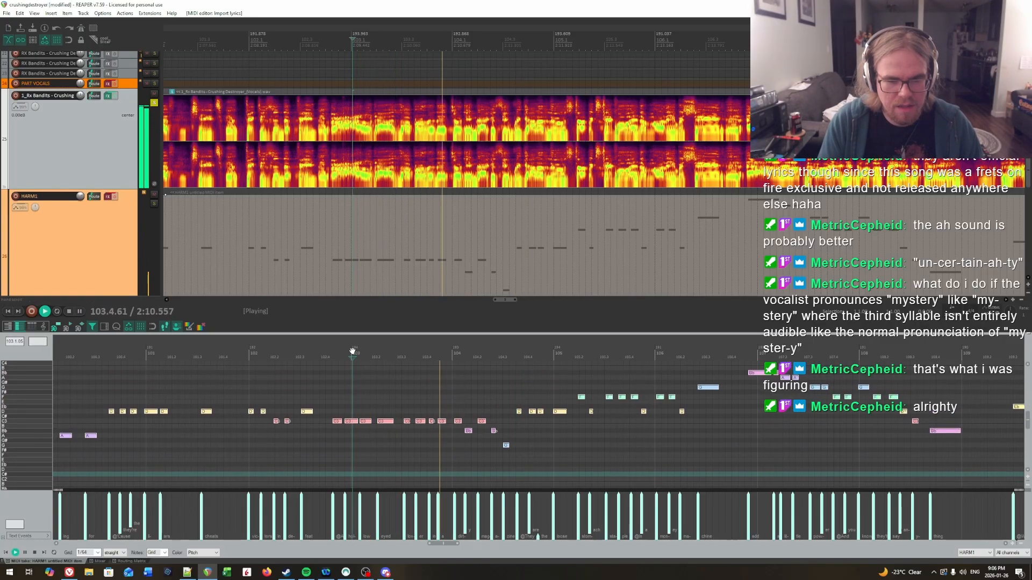
key("ctrl+space")
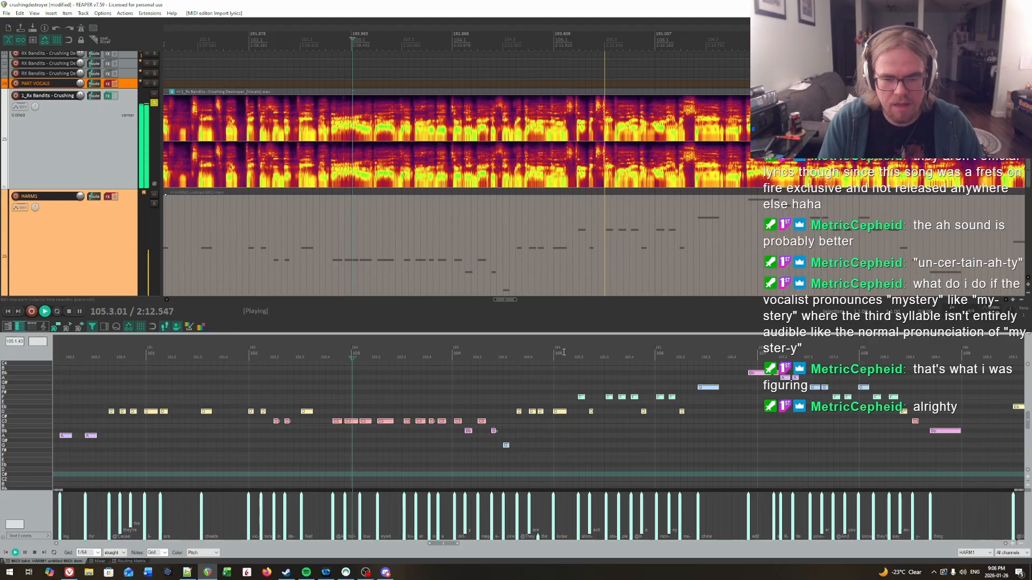
Listen again to the words beginning at about 104.2, pausing playback there.
scroll(451, 343, "up", 2)
left_click(468, 342)
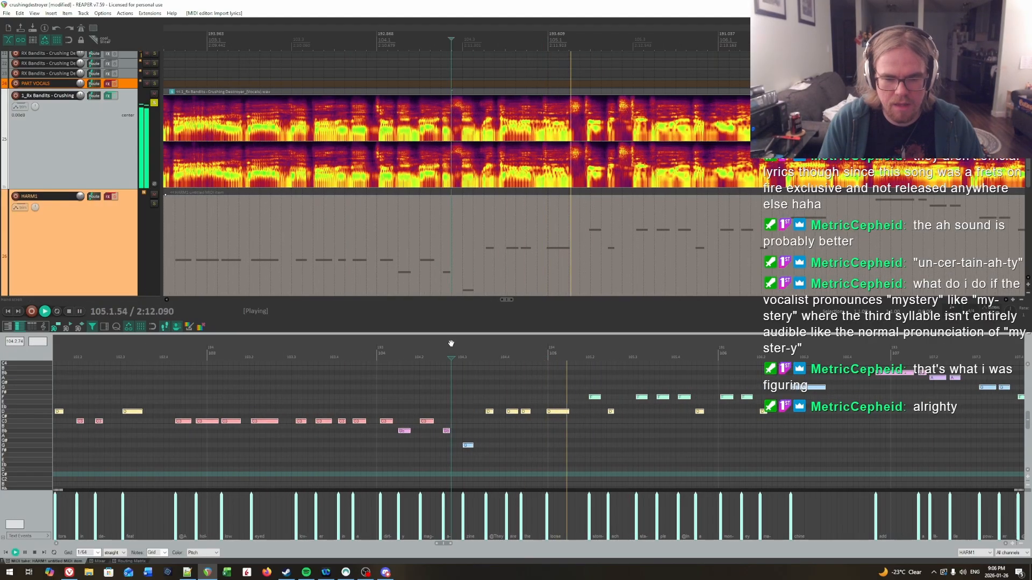
left_click(468, 342)
key("ctrl+space")
left_click(435, 346)
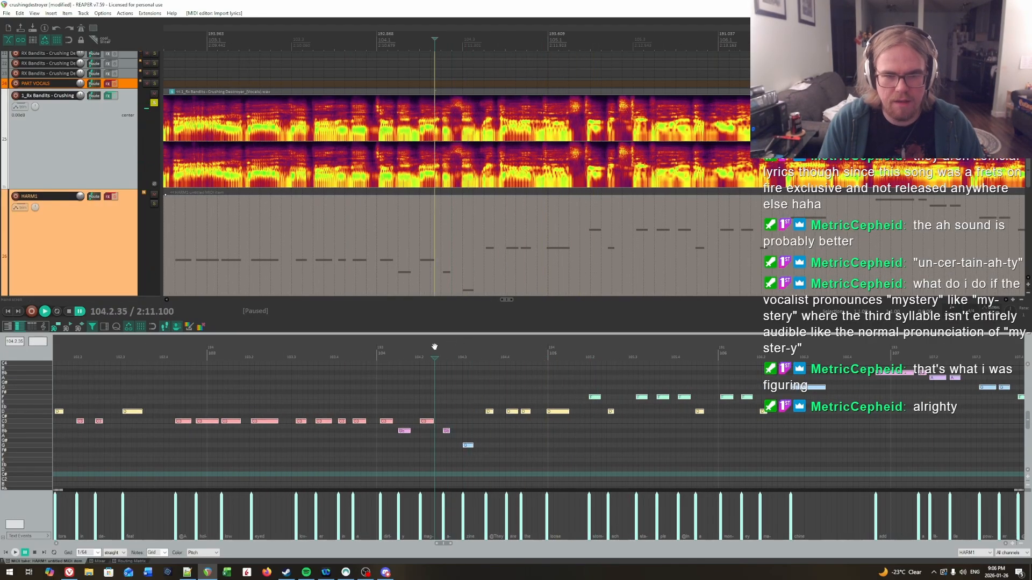
Look up the "They are the loose stom- ach sta- ple" line in Notepad++, and replay that phrase in REAPER from about 104.2.
left_click(187, 572)
left_click(402, 211)
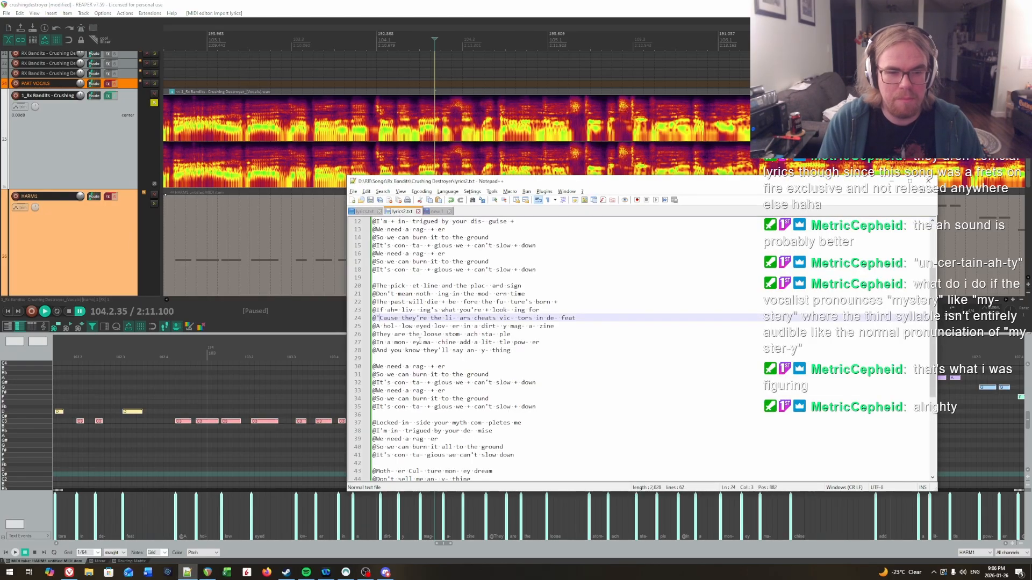
key("alt+Tab")
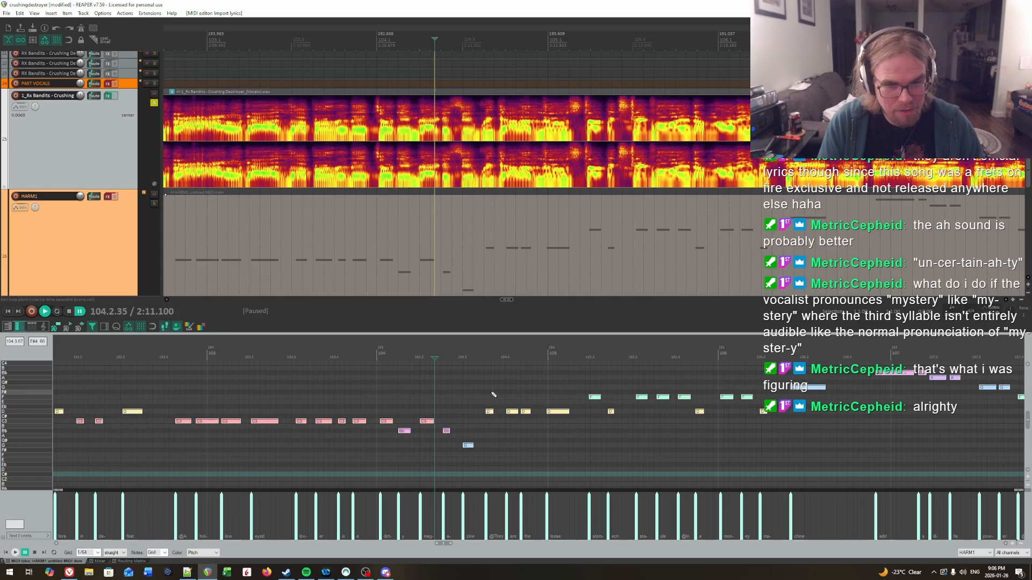
key("space")
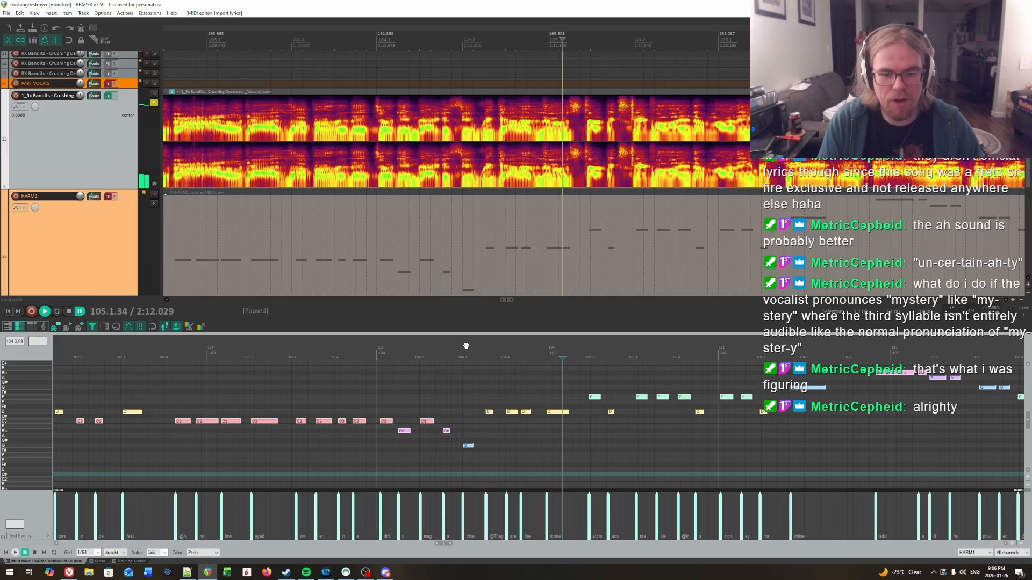
In Notepad++, replace "They are the" with "We've got a" on line 26 of lyrics2.txt and save the file.
key("alt+Tab")
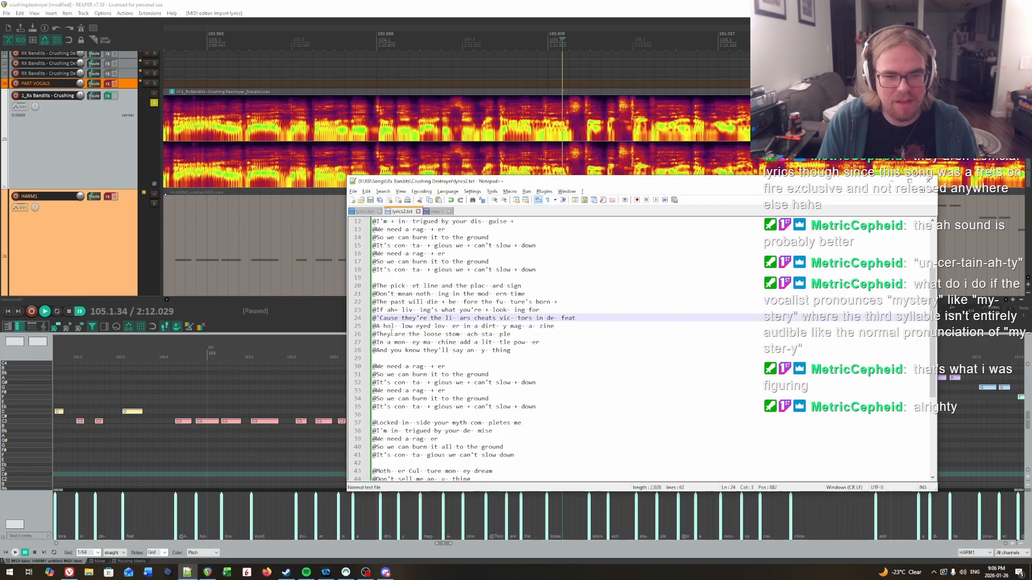
left_click_drag(420, 334, 377, 334)
type("We've go")
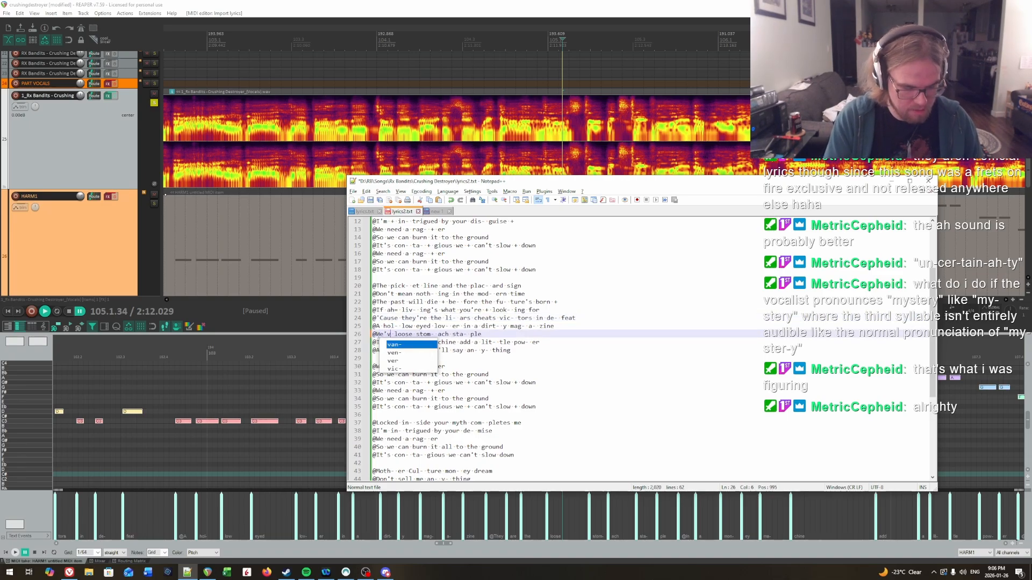
type("t a")
key("ctrl+s")
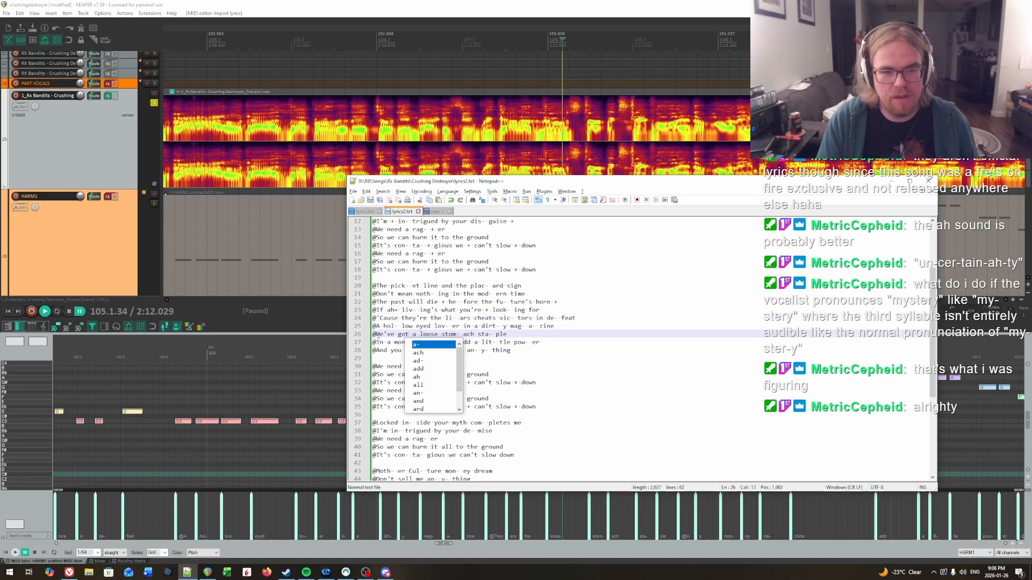
Return to REAPER and re-import the lyrics with the "We've got a" correction into HARM1.
left_click(604, 3)
key("ctrl+l")
key("Return")
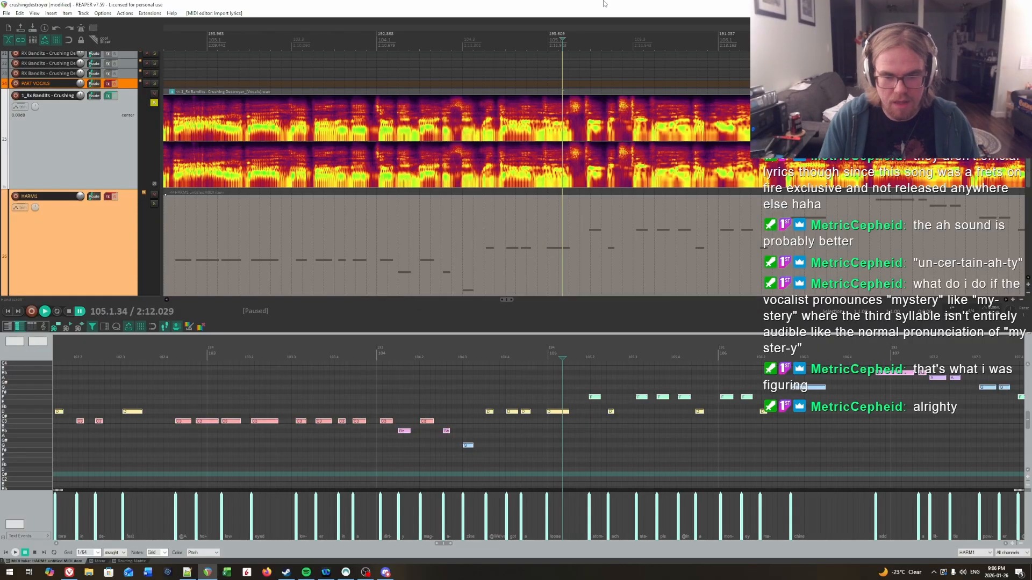
Play the corrected phrase from about 104.2 and continue listening from about 105.2.
left_click(446, 353)
key("space")
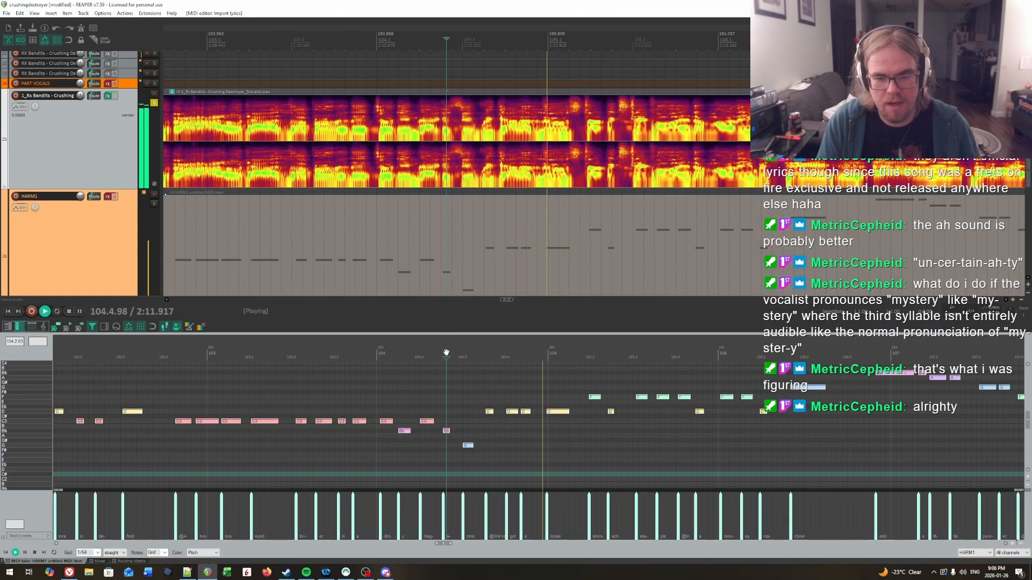
left_click(631, 346)
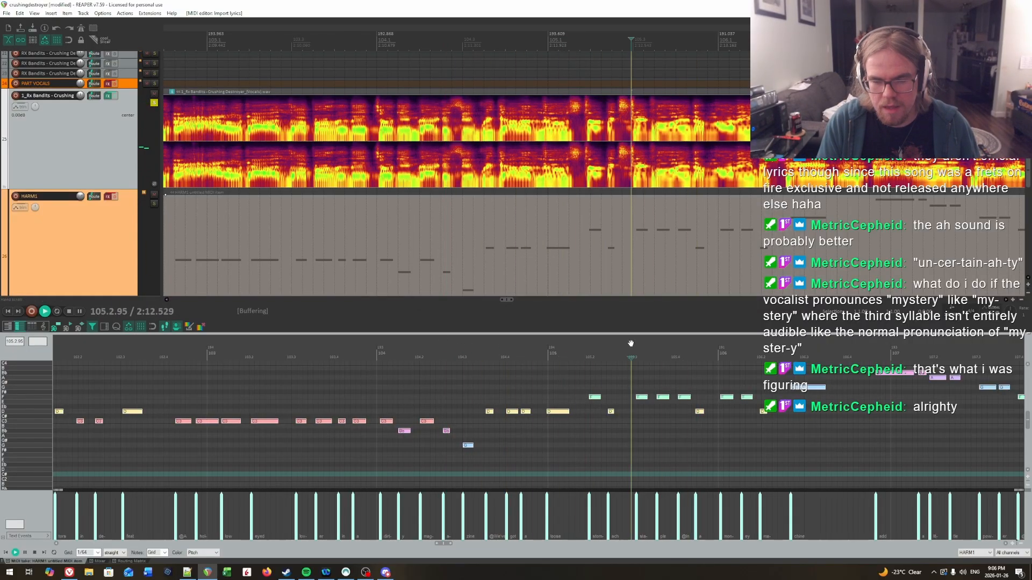
key("space")
In Notepad++, join the "In a mon- ey ma- chine" line onto the "We've got a loose" line, with "in" in lowercase.
key("alt+Tab")
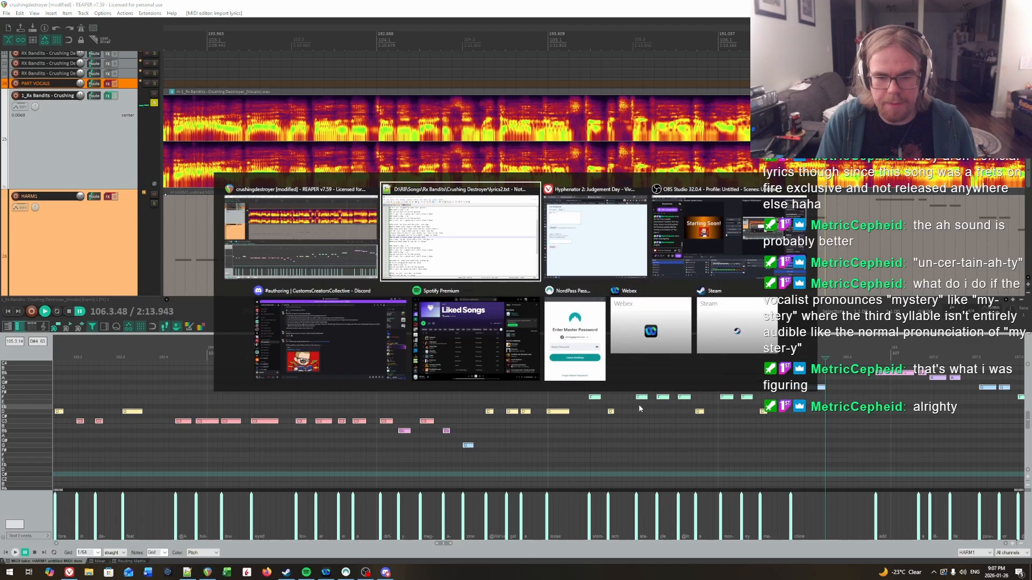
key("End")
key("Delete")
key("Delete")
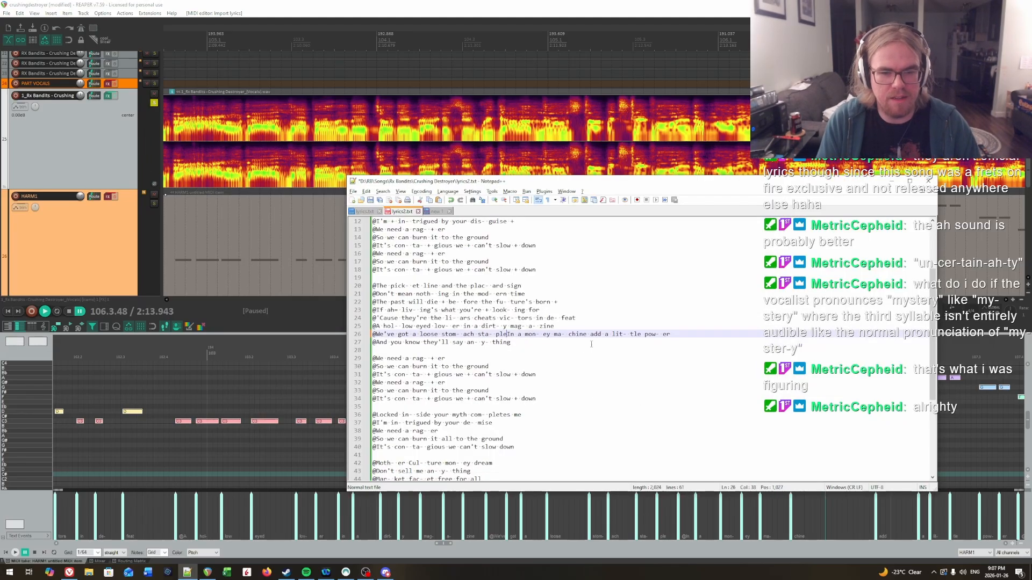
key("Delete")
type("i")
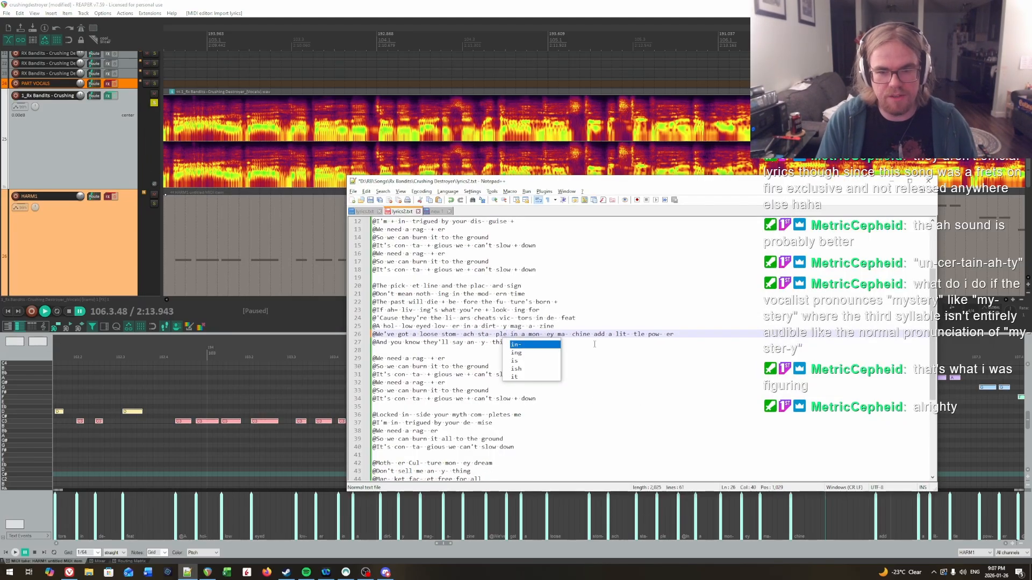
left_click(595, 334)
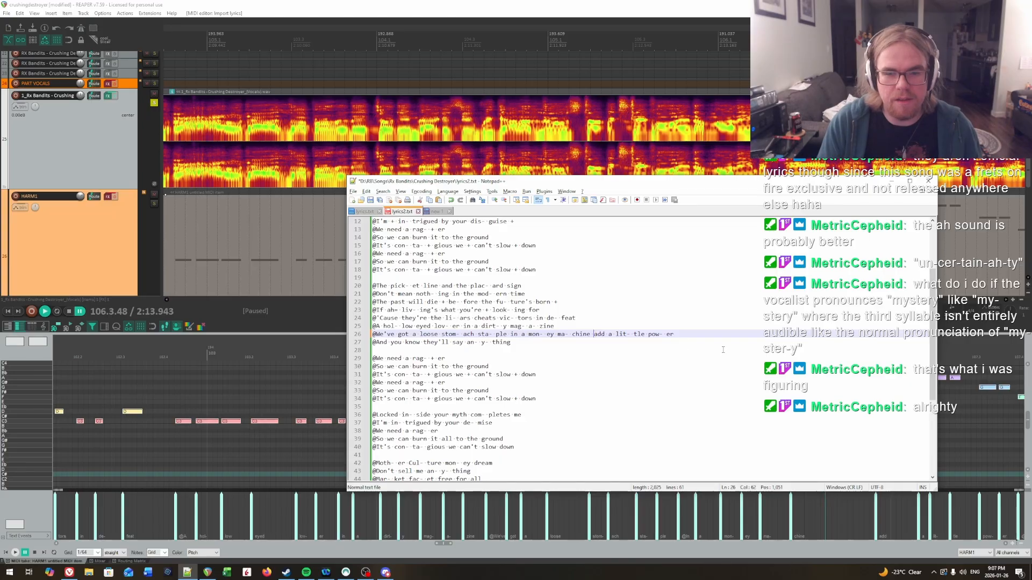
key("Return")
type("@")
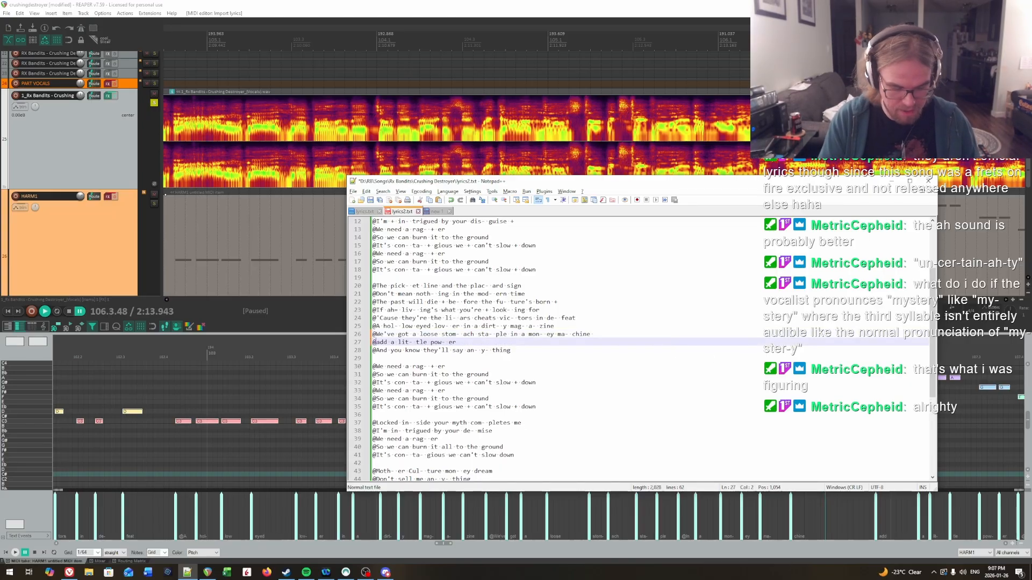
key("Delete")
type("A")
key("Escape")
key("End")
key("Delete")
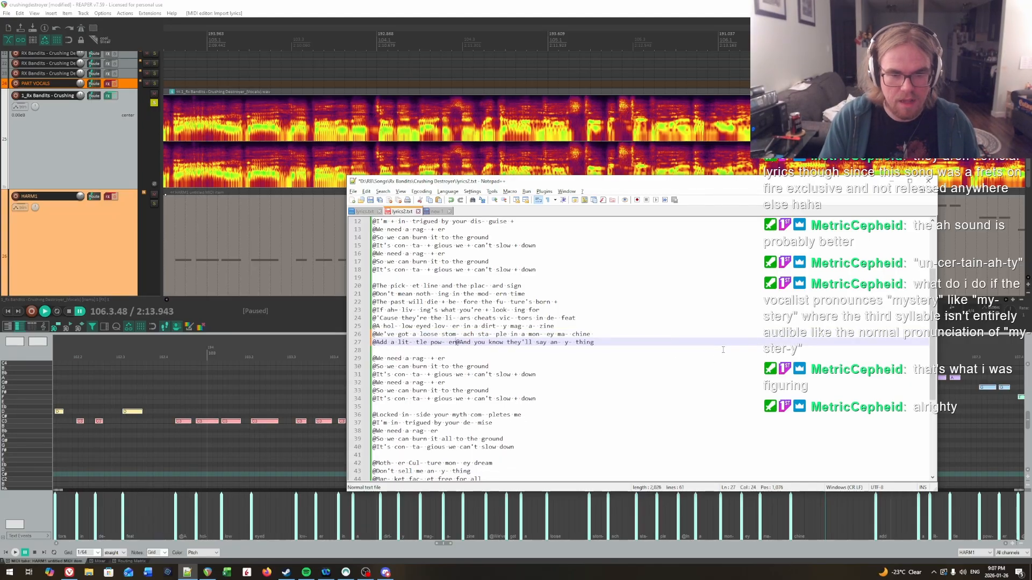
key("Delete")
type("a")
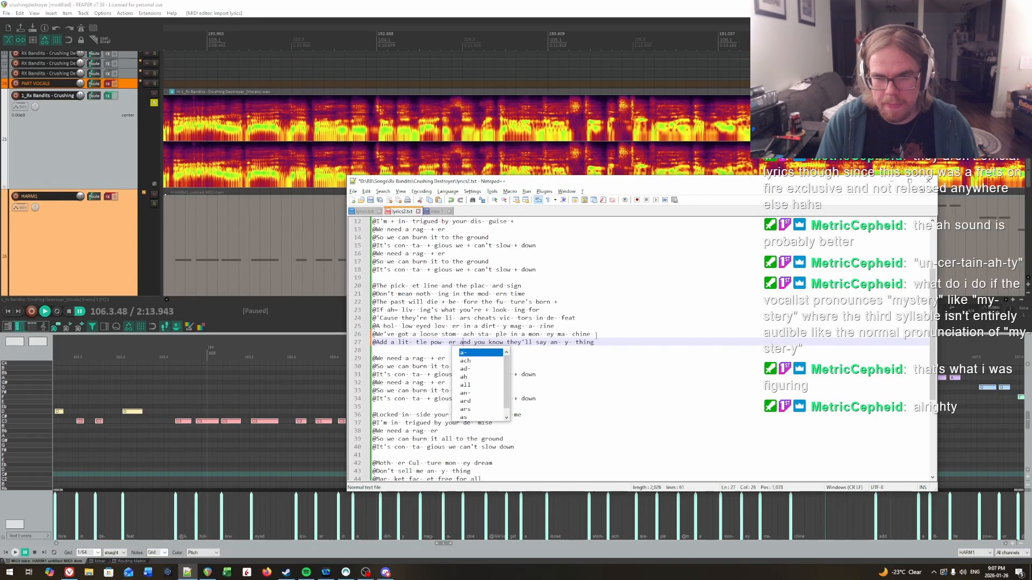
key("Escape")
Review the regrouped phrases, save the lyrics file, and return to REAPER to re-import them into HARM1.
left_click(387, 333)
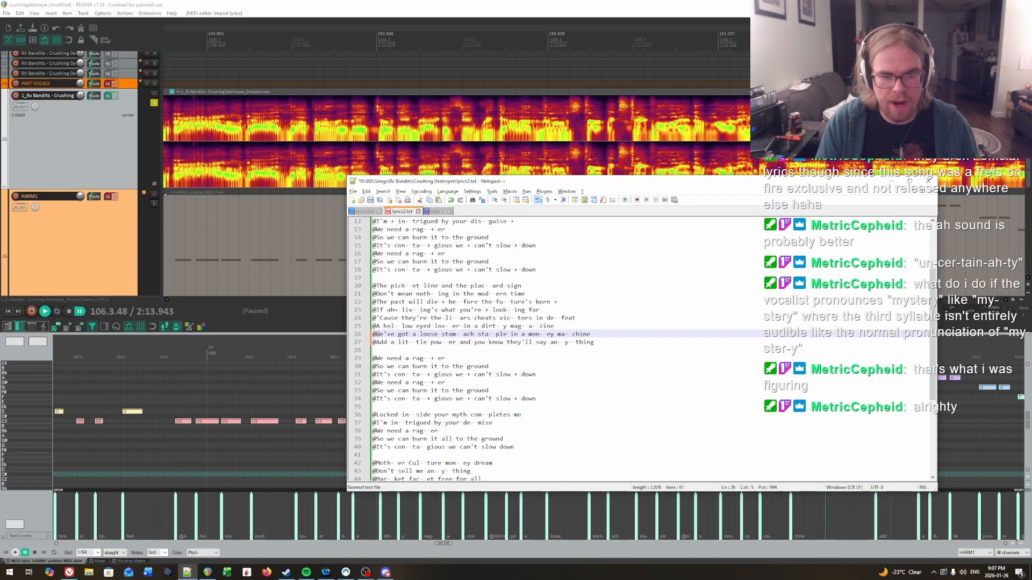
left_click_drag(376, 334, 591, 334)
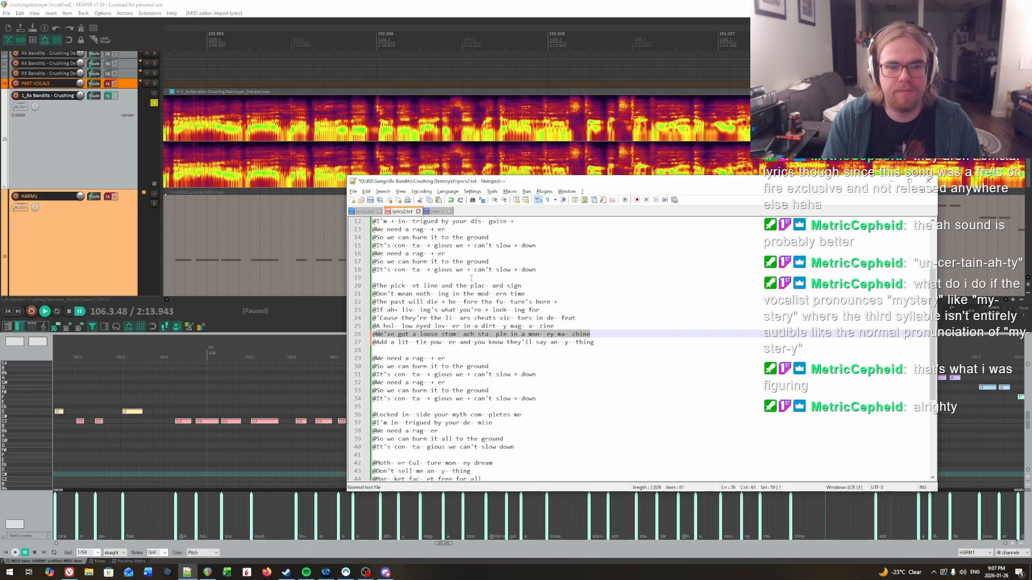
left_click(518, 342)
left_click(446, 256)
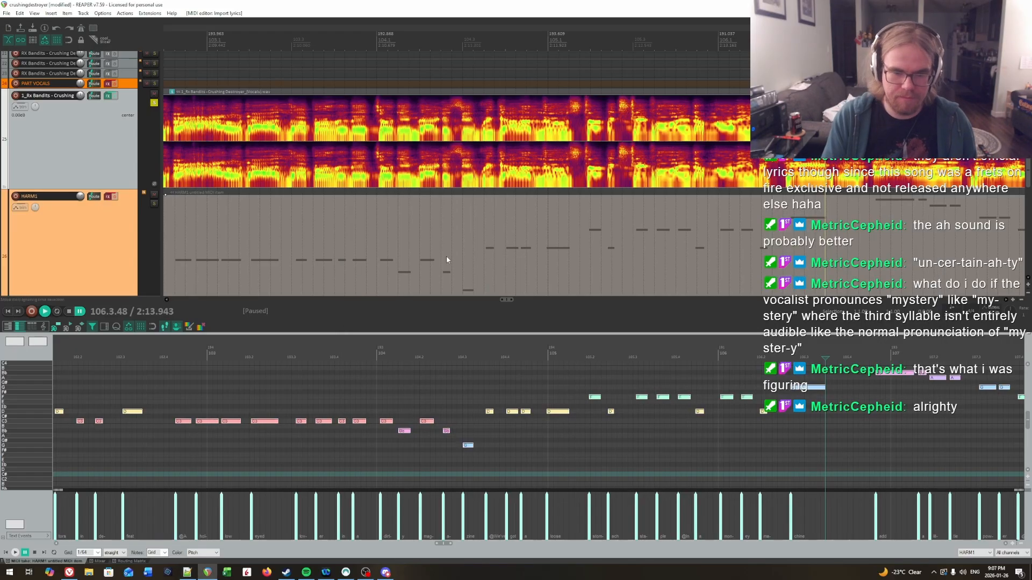
Play the regrouped phrases from about 104.3, and replay from about 106.4 into the "We need a rag- er" chorus.
left_click(475, 358)
key("space")
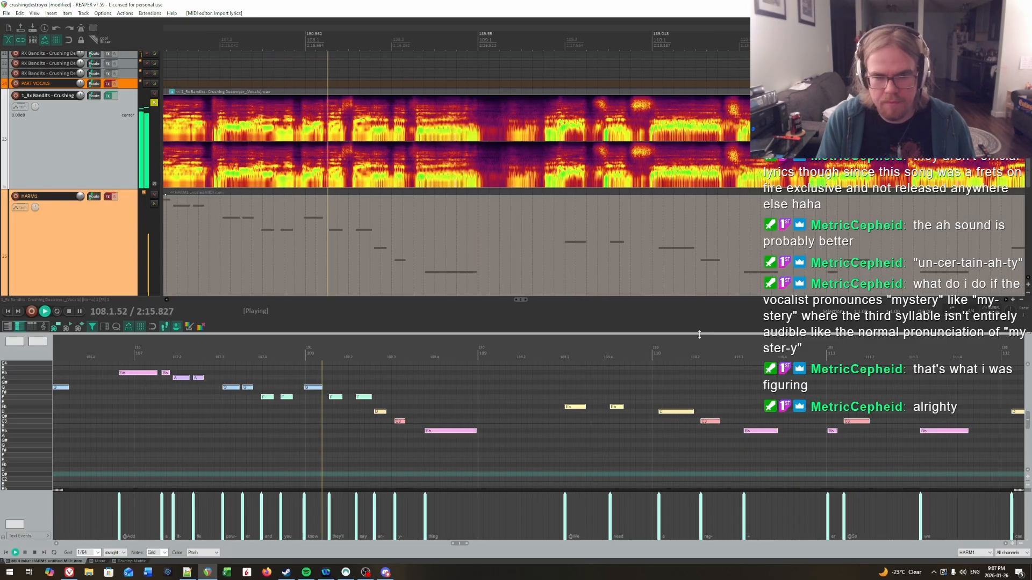
key("space")
left_click(101, 344)
key("space")
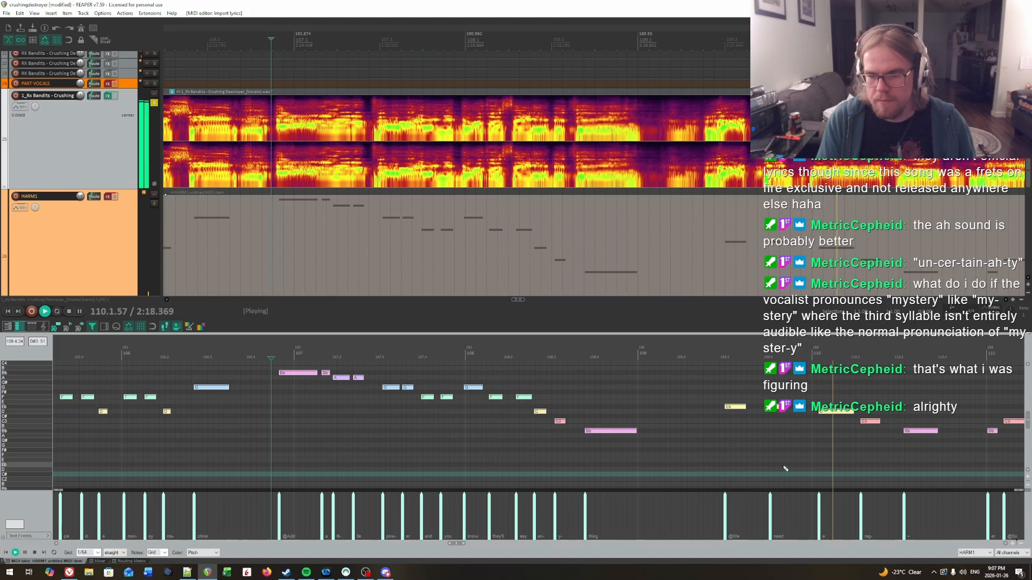
key("space")
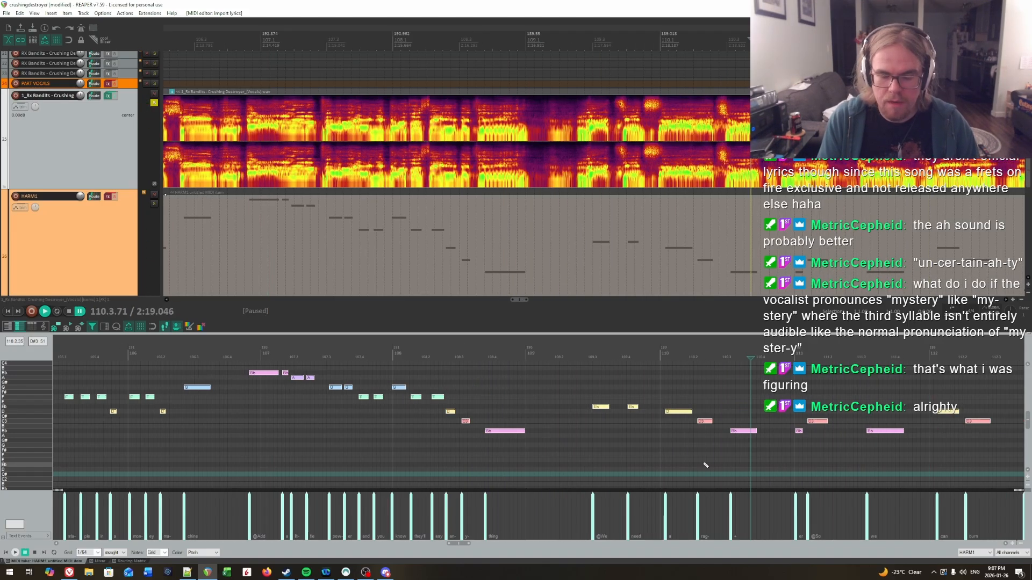
scroll(702, 463, "down", 5)
key("alt+Tab")
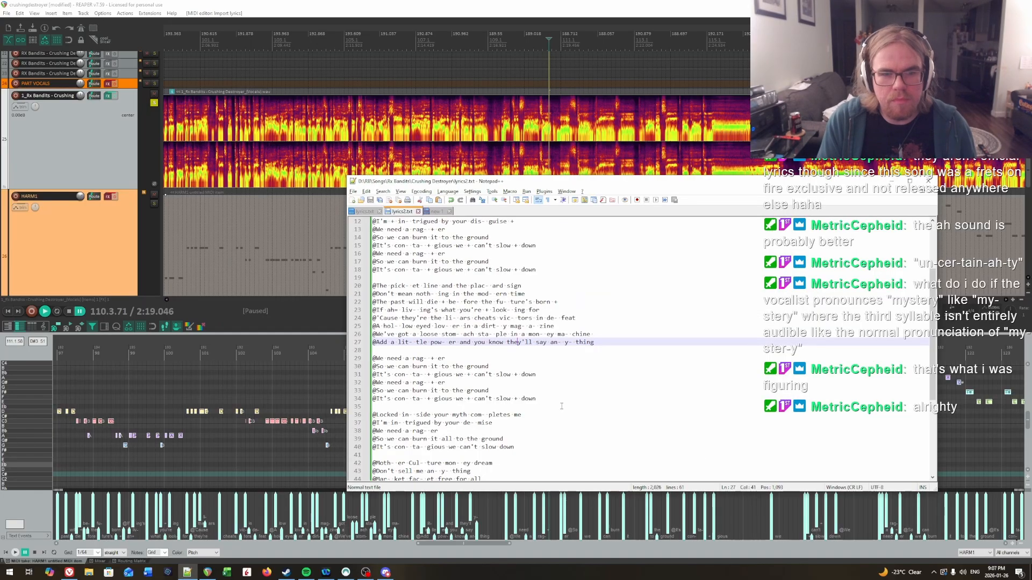
scroll(462, 377, "up", 4)
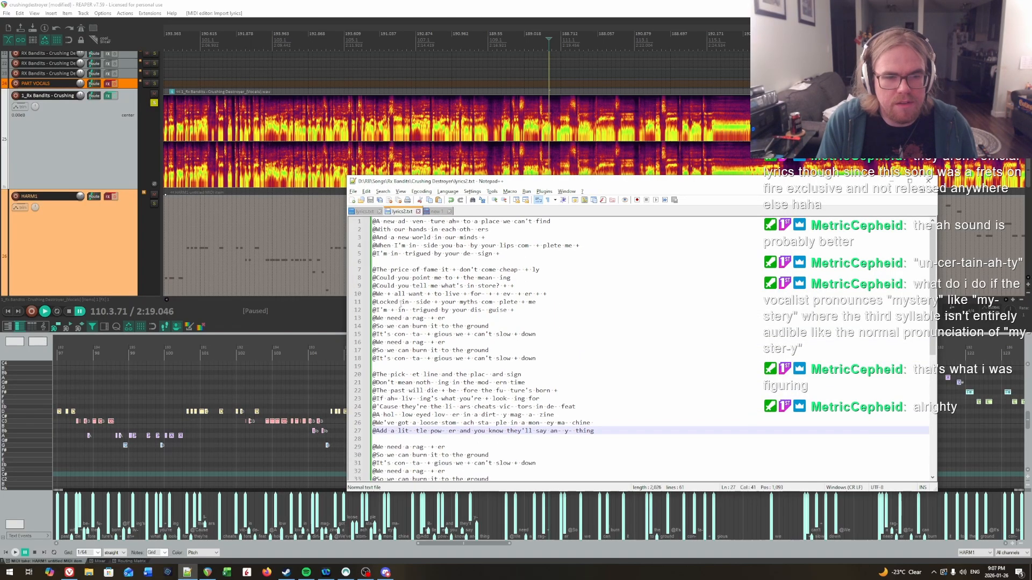
left_click_drag(514, 311, 361, 302)
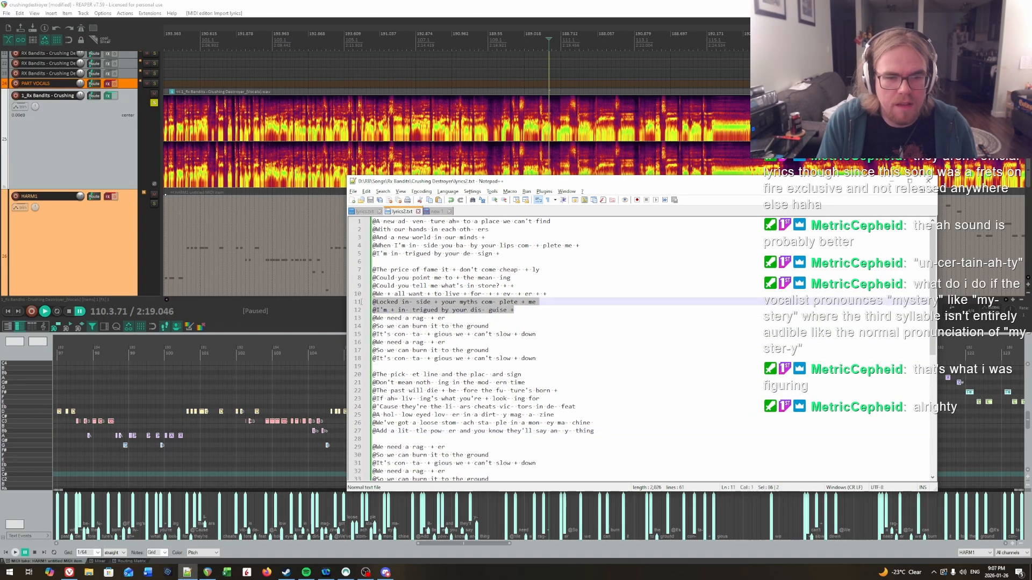
scroll(423, 372, "down", 2)
left_click(398, 390)
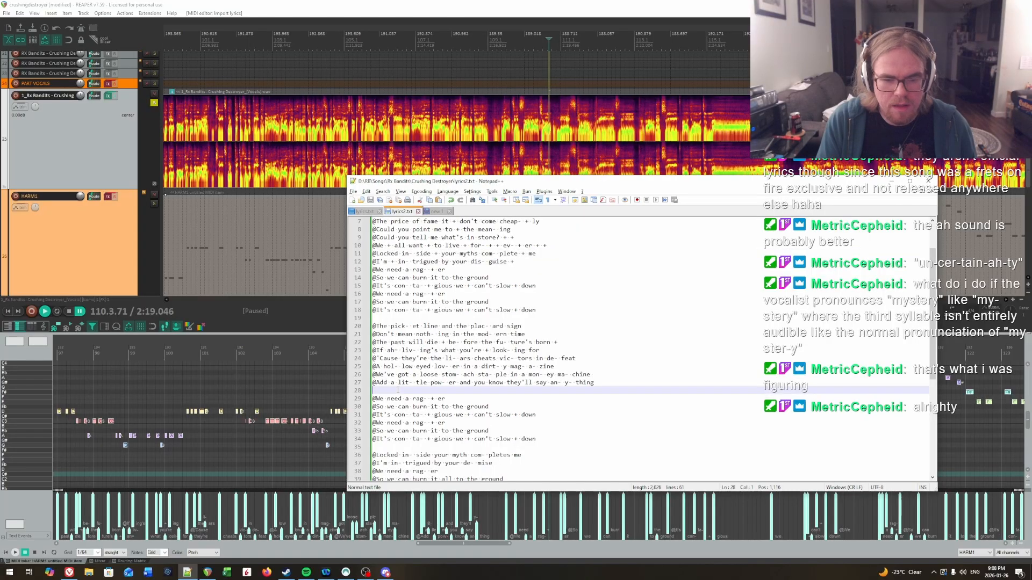
key("Return")
type("@Locked in- side your myths com- plete + me @I'm + in- trigued by your dis- guise +")
scroll(480, 397, "down", 3)
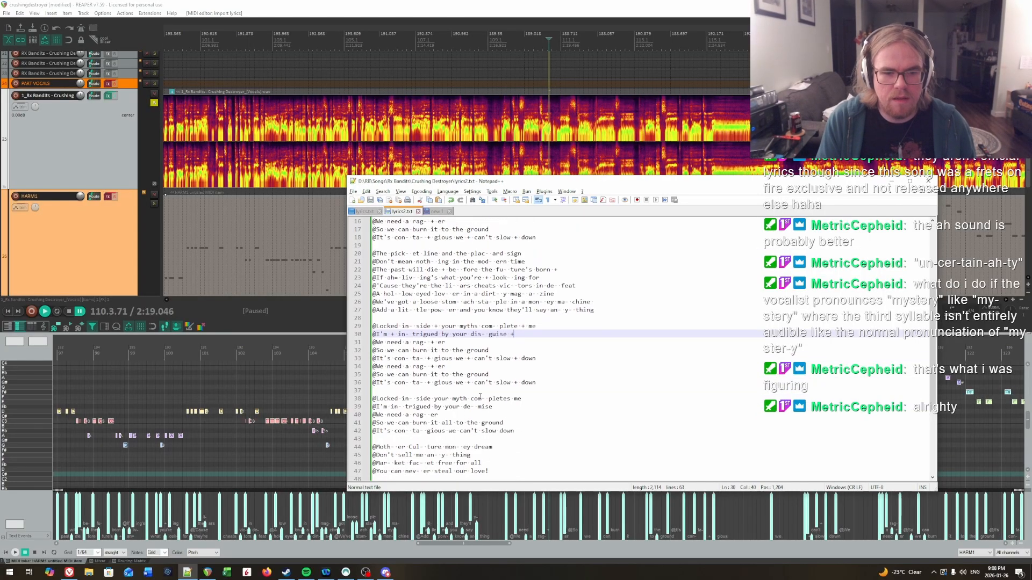
left_click(573, 4)
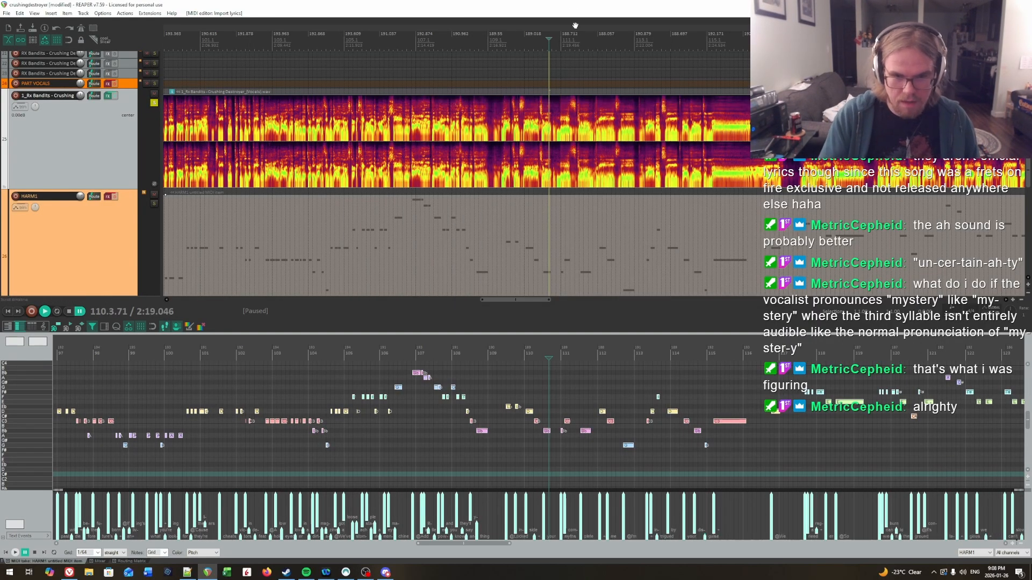
Play the vocals from about 109.1 to check the inserted "Locked in- side" phrase against the HARM1 notes.
left_click(494, 352)
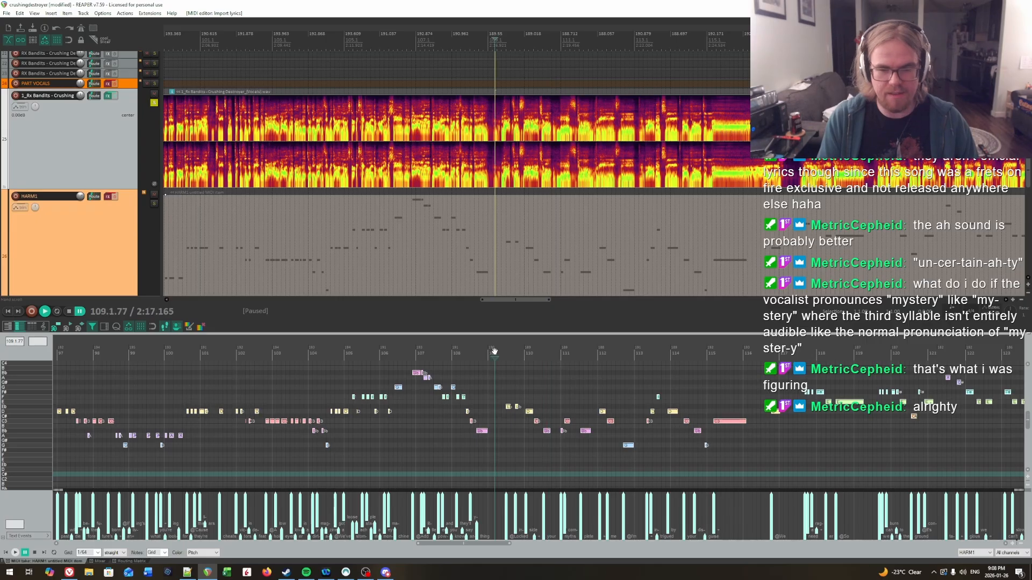
scroll(495, 352, "up", 3)
key("space")
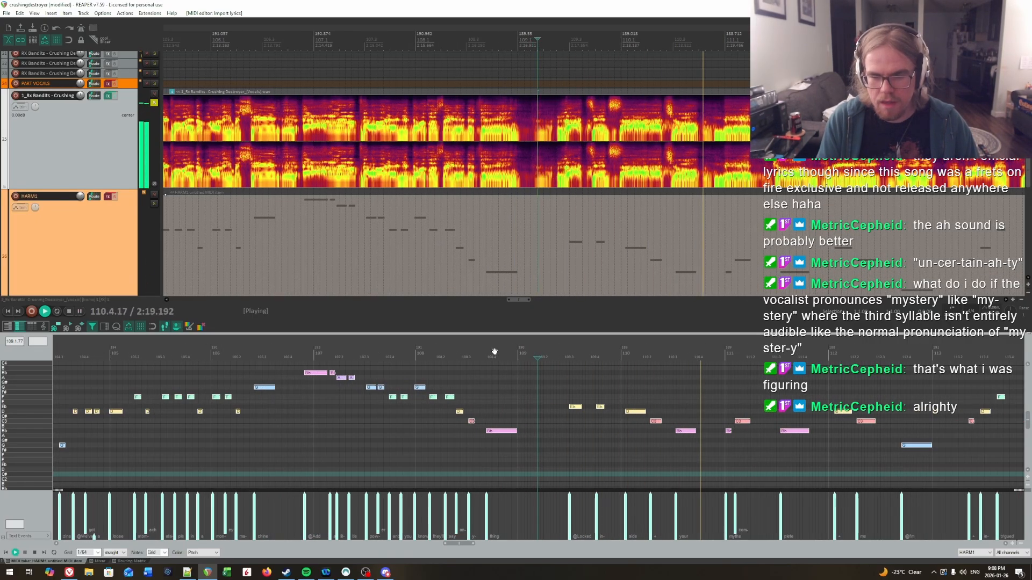
key("space")
key("alt+Tab")
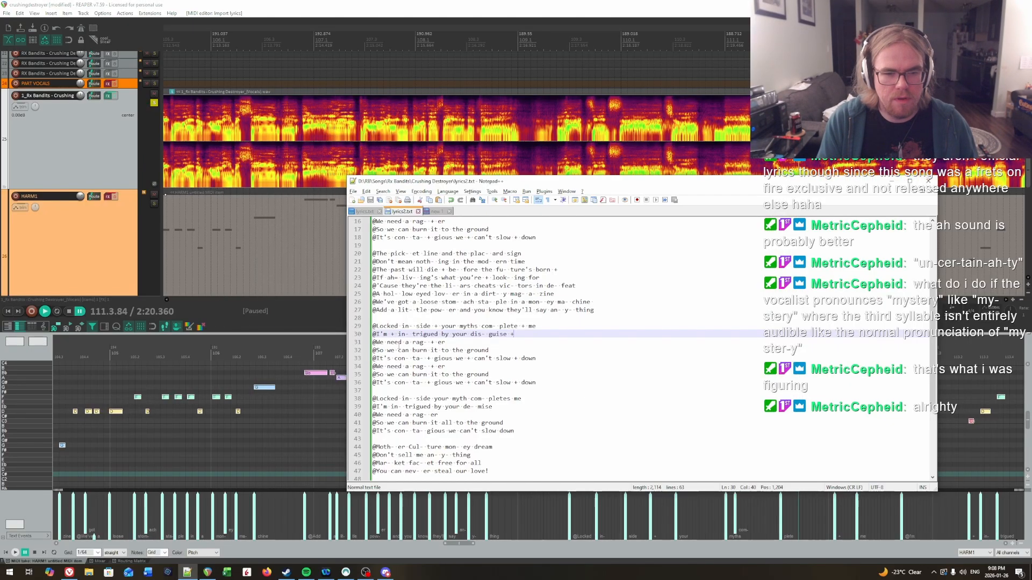
left_click(478, 326)
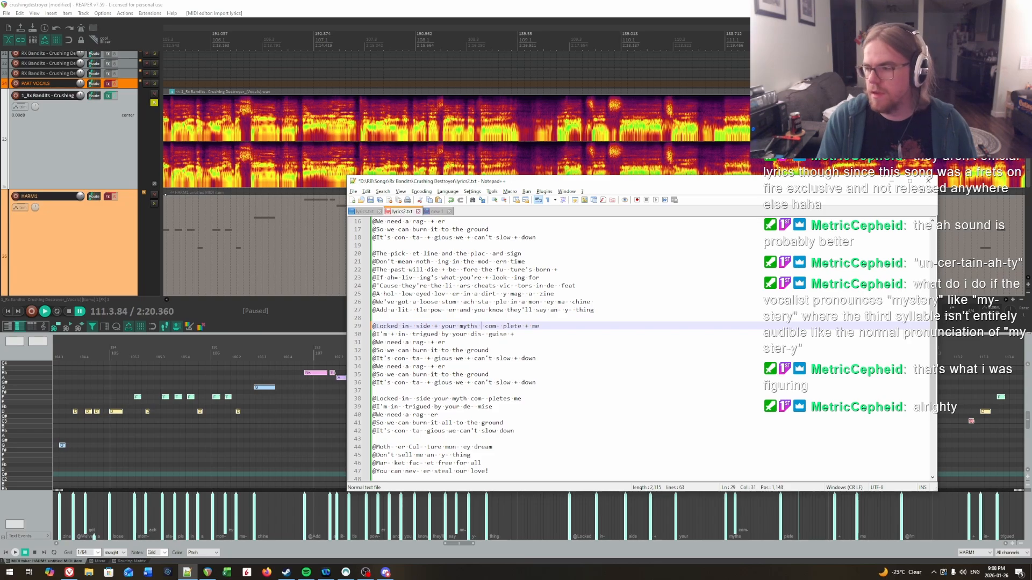
key("alt+Tab")
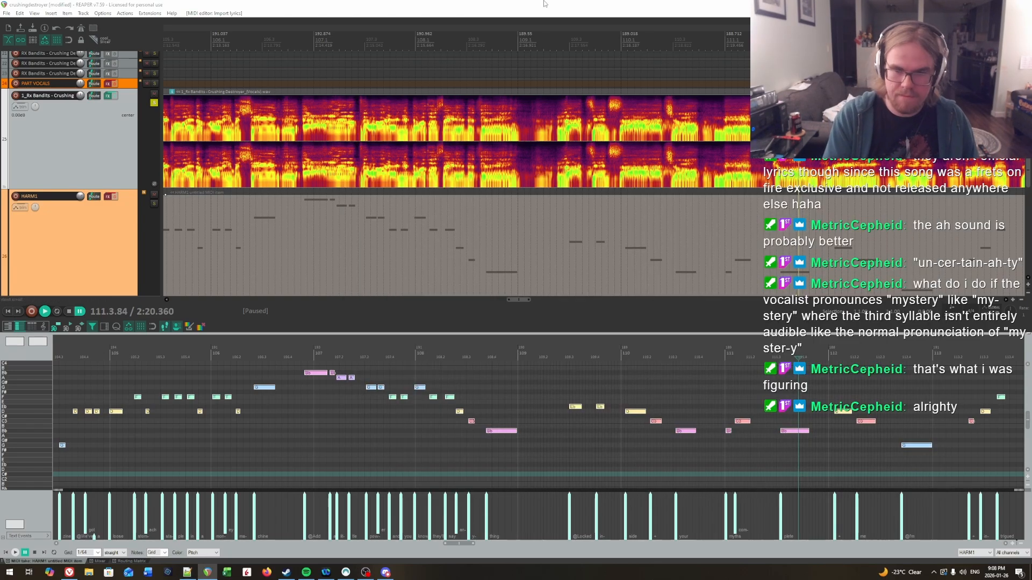
Play the "Locked in- side" phrase from about 110.2, replaying from about 111.3 and 110.4 to hear its last words.
left_click(655, 353)
key("space")
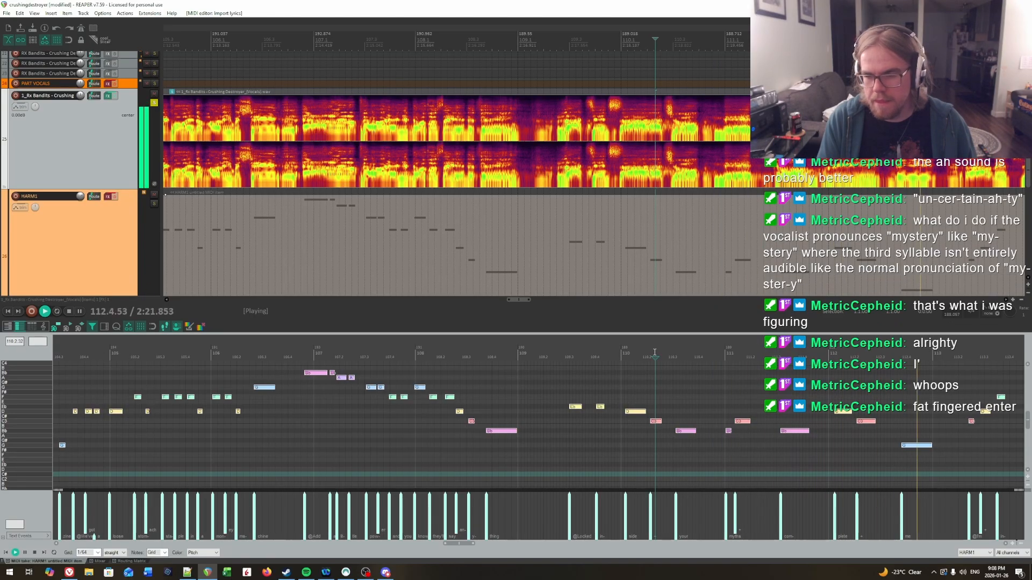
key("space")
left_click(796, 347)
key("space")
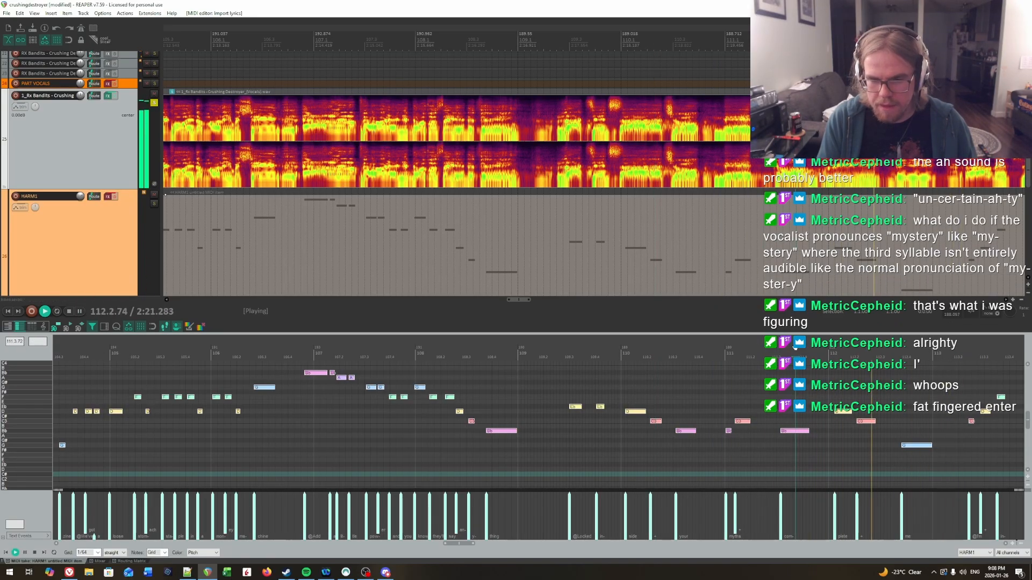
left_click(703, 352)
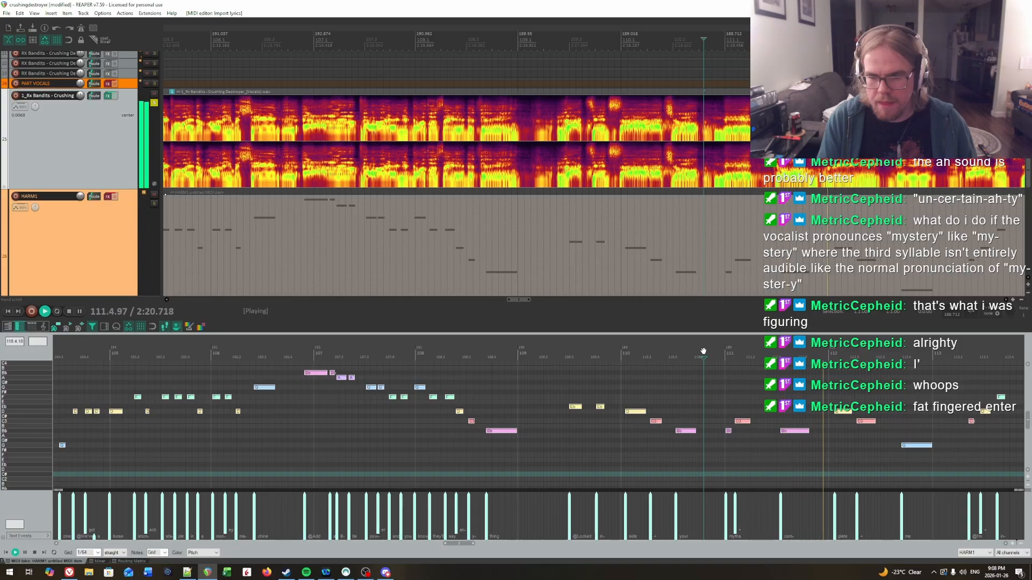
key("space")
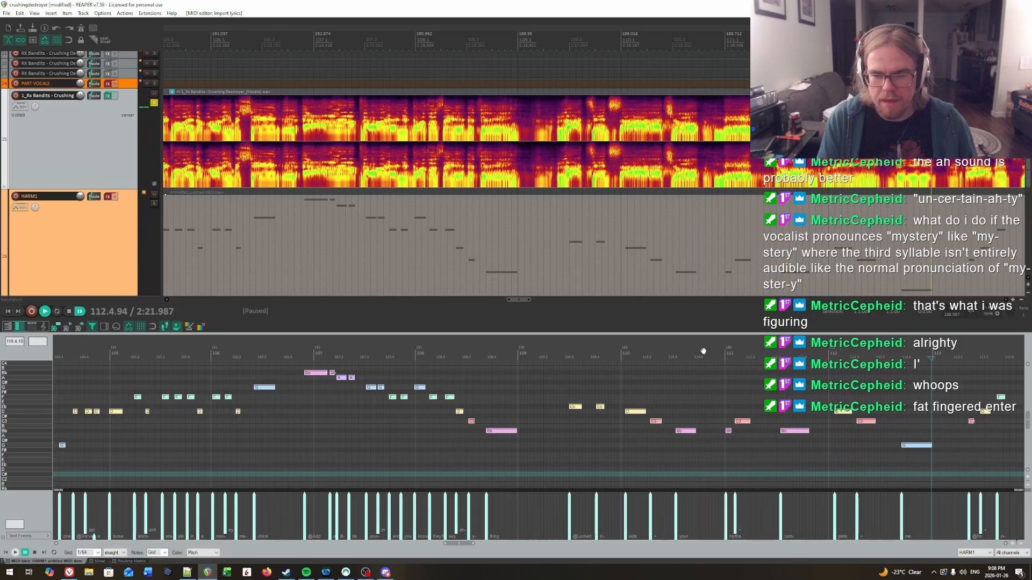
key("space")
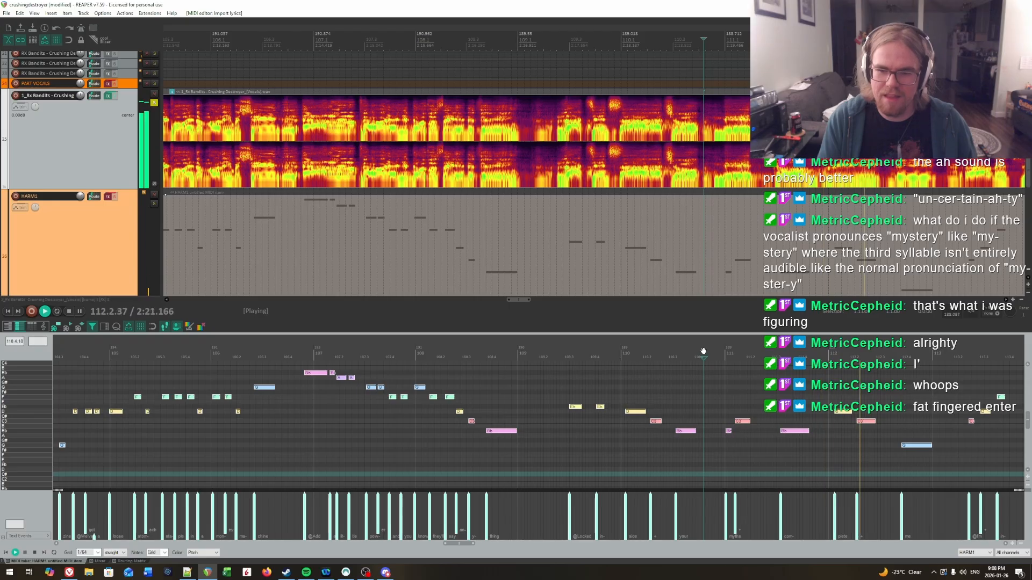
left_click(822, 348)
key("space")
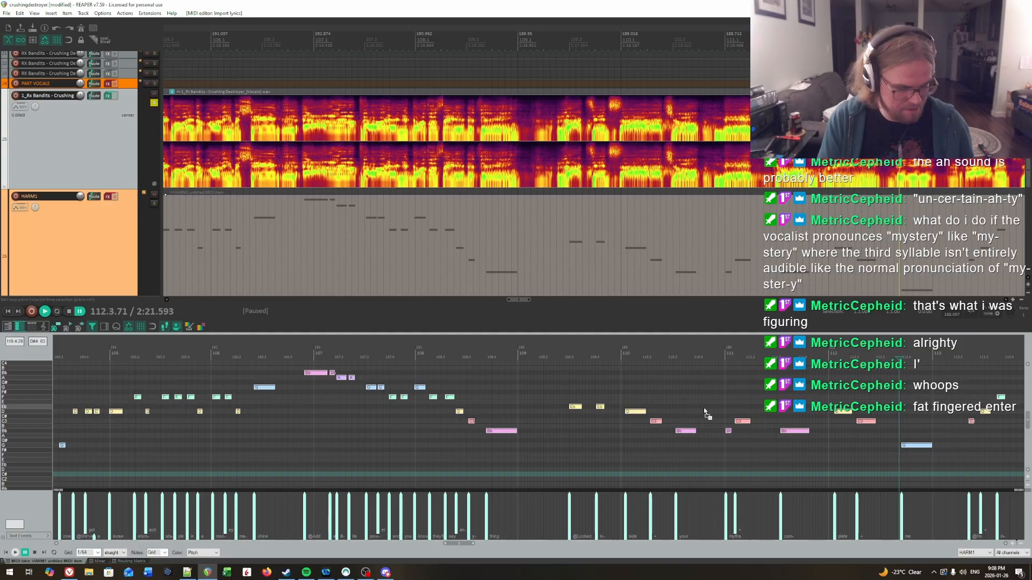
left_click_drag(704, 409, 704, 408)
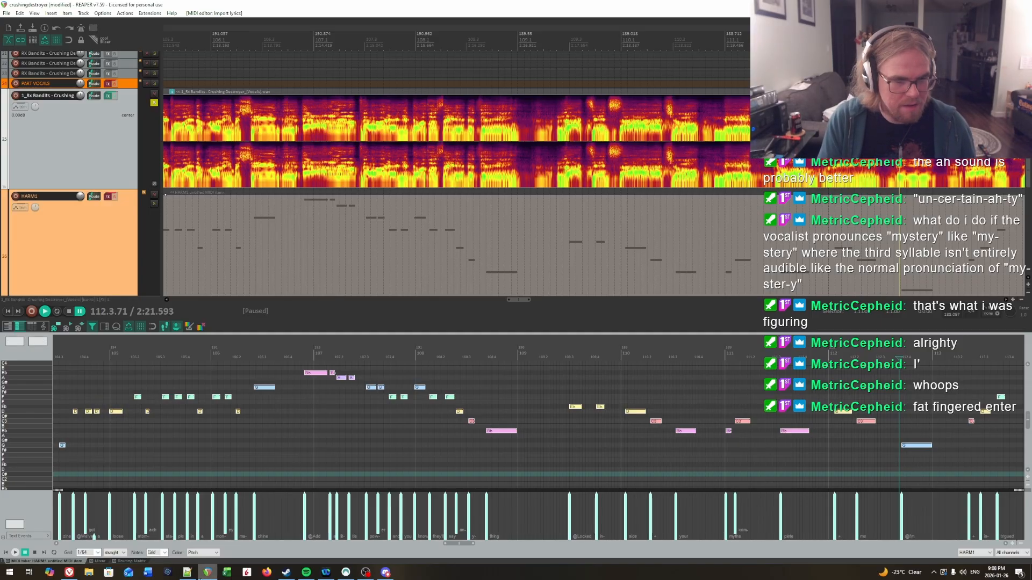
left_click(187, 573)
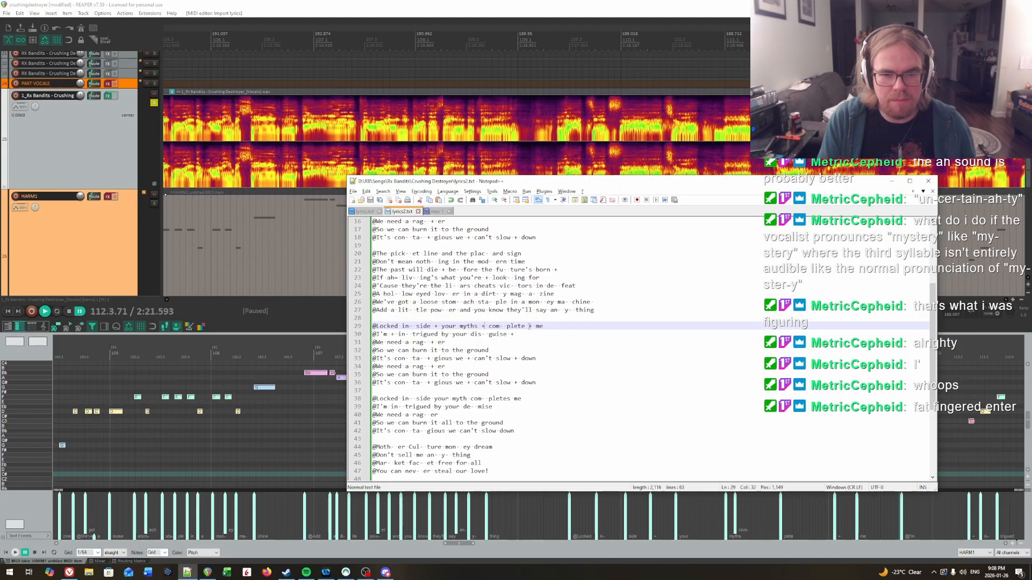
left_click(687, 70)
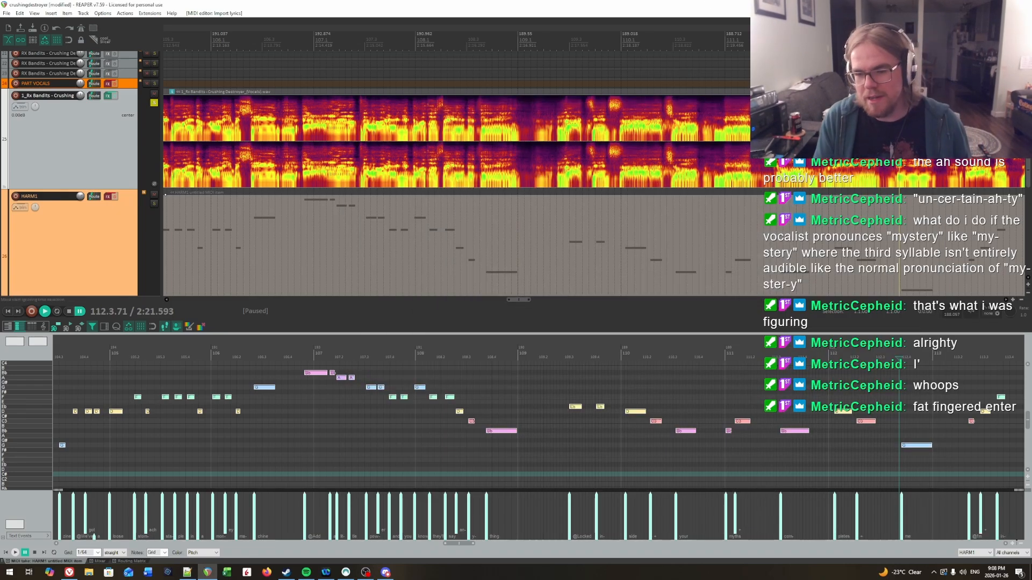
Play on from about 112.3 through the "I'm + in- trigued" phrase, and replay its ending from about 114.2.
key("space")
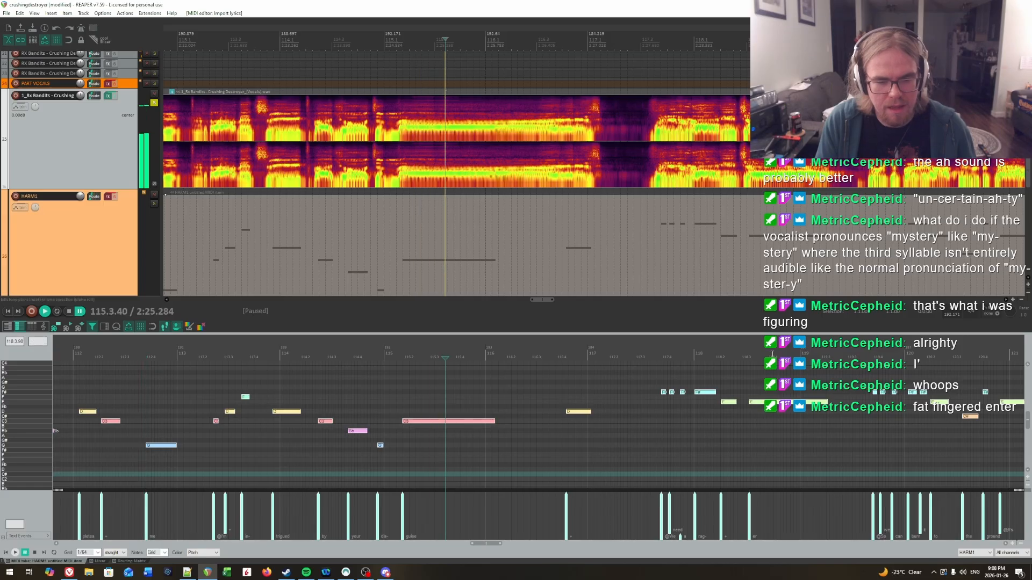
key("ctrl+space")
left_click(329, 353)
key("space")
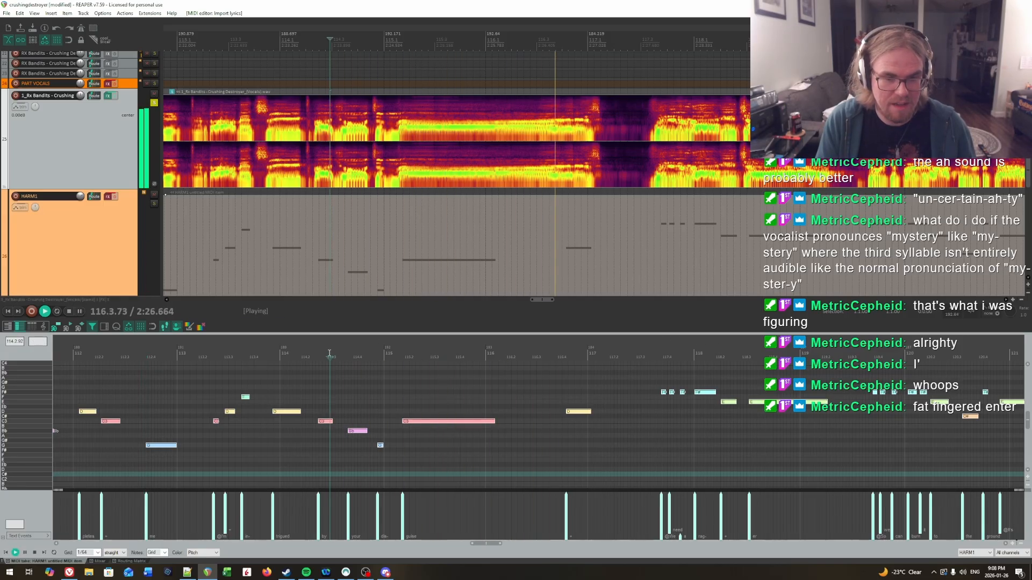
key("ctrl+space")
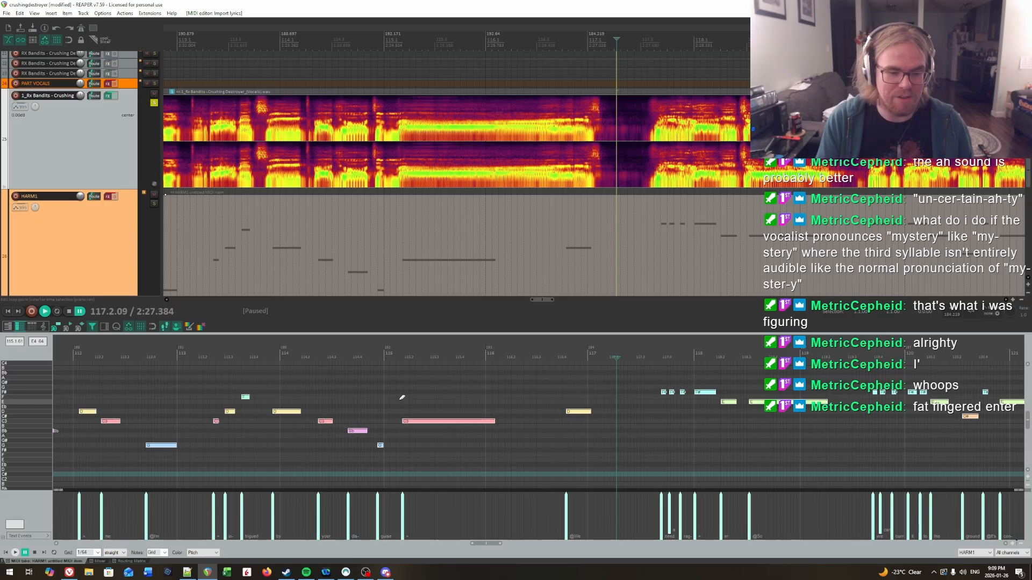
Check the syllable split of "demise" by converting it in the Lyric Hyphenator web page.
key("alt+Tab")
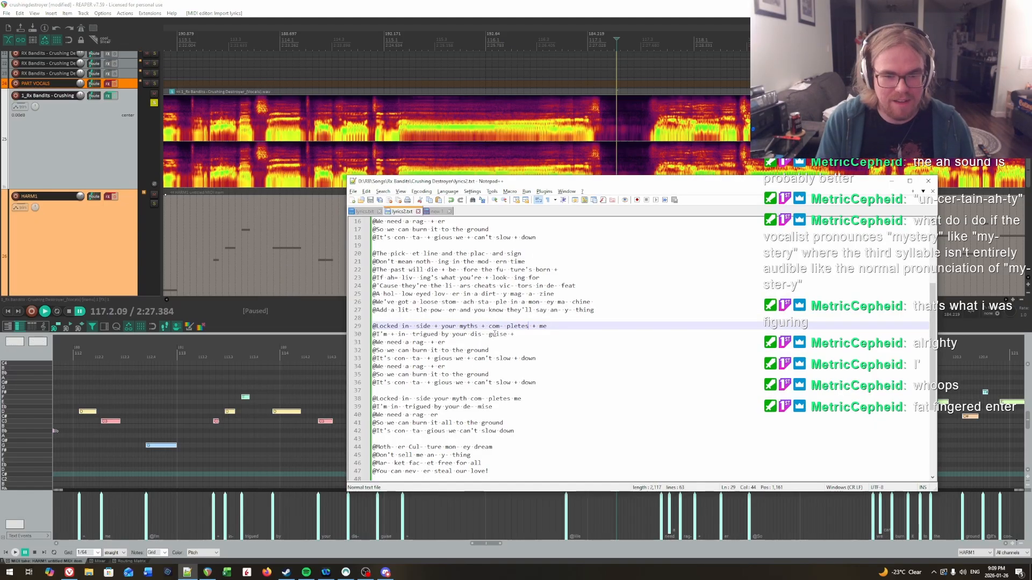
left_click(490, 334)
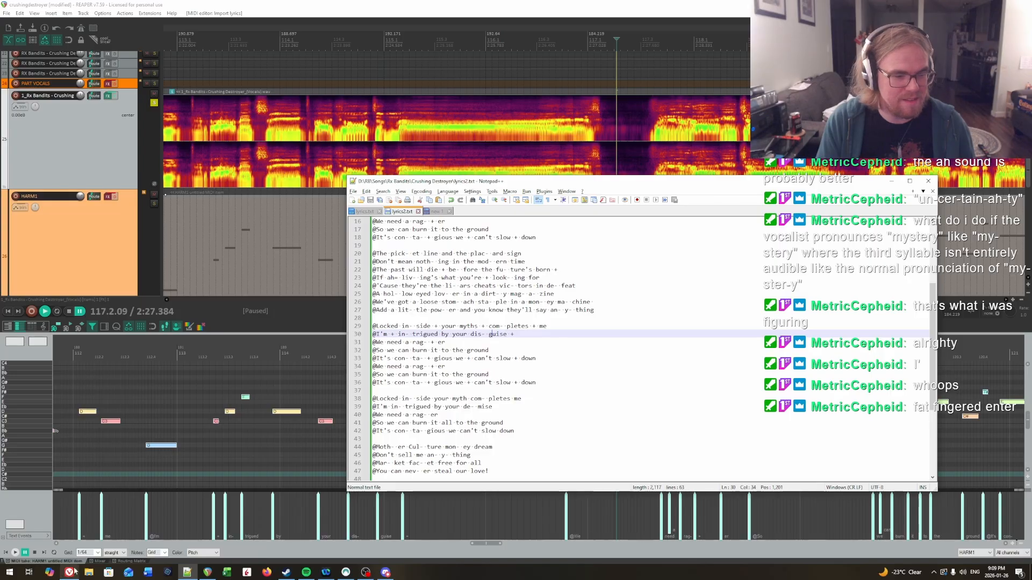
left_click(71, 572)
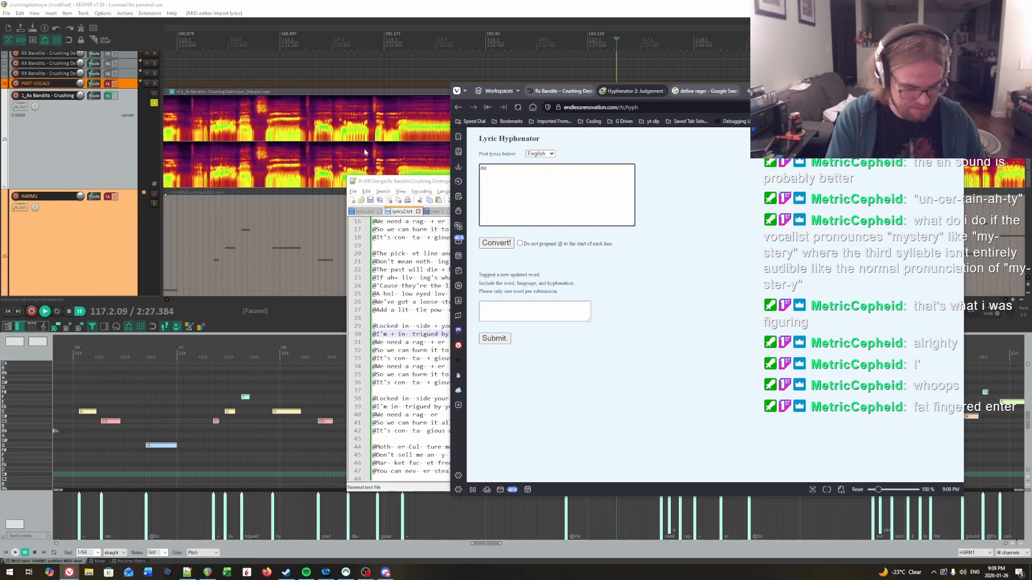
left_click(503, 246)
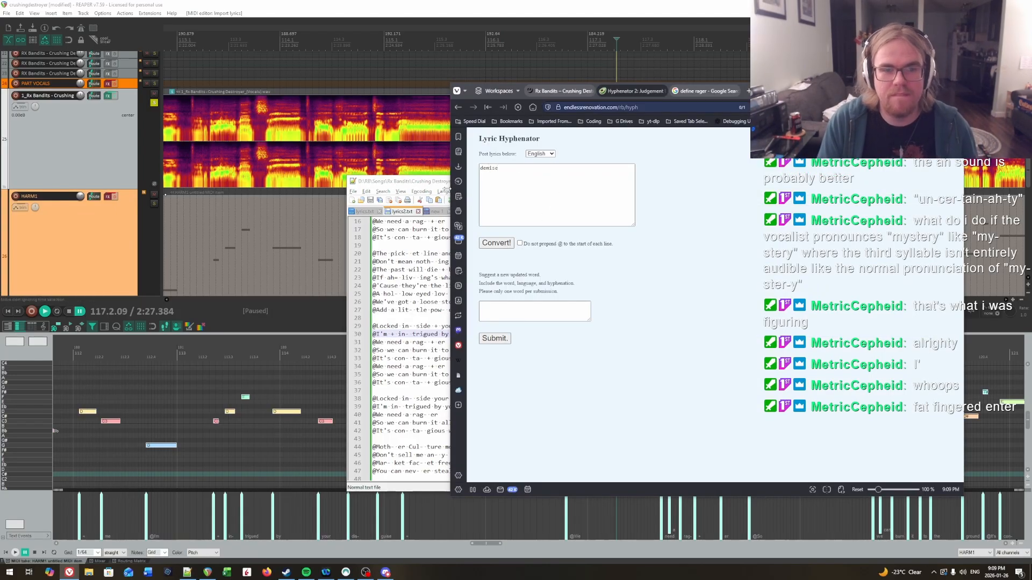
Replace "dis- guise" with "de- mise" in the second "@I'm + in- trigued" line, save, and return to REAPER to re-import.
left_click(433, 183)
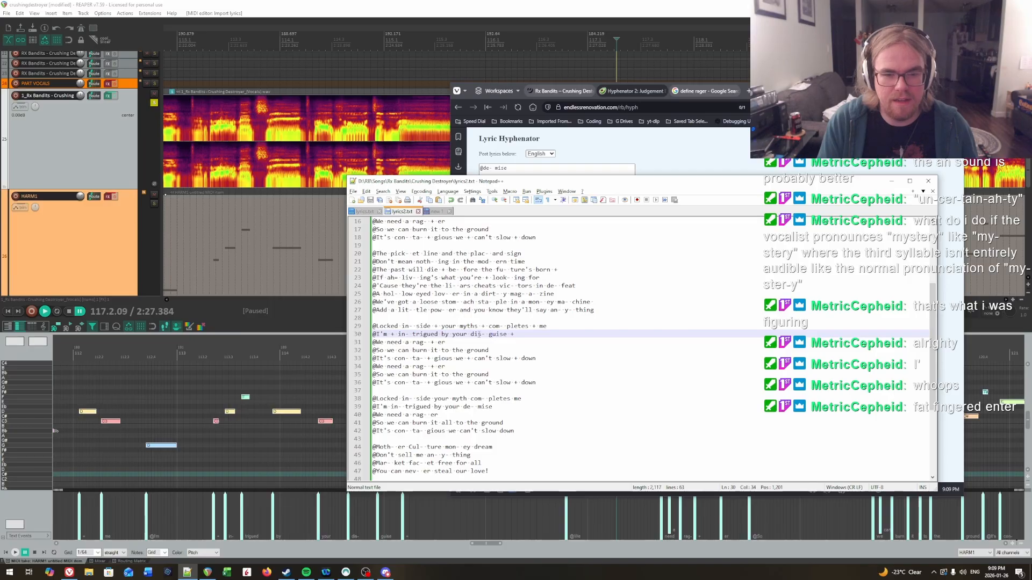
type("e")
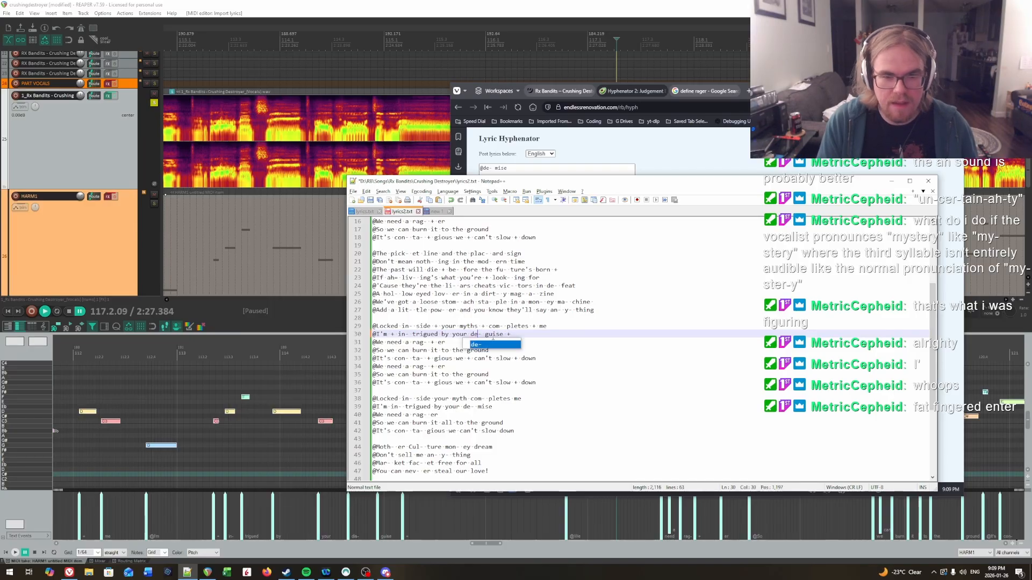
left_click(486, 335)
right_click(505, 335)
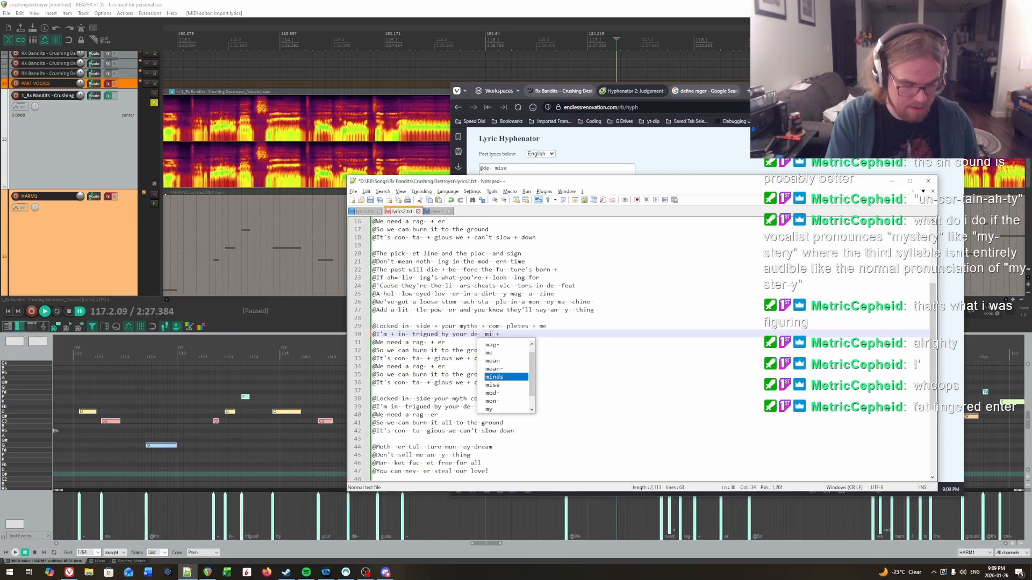
left_click(503, 232)
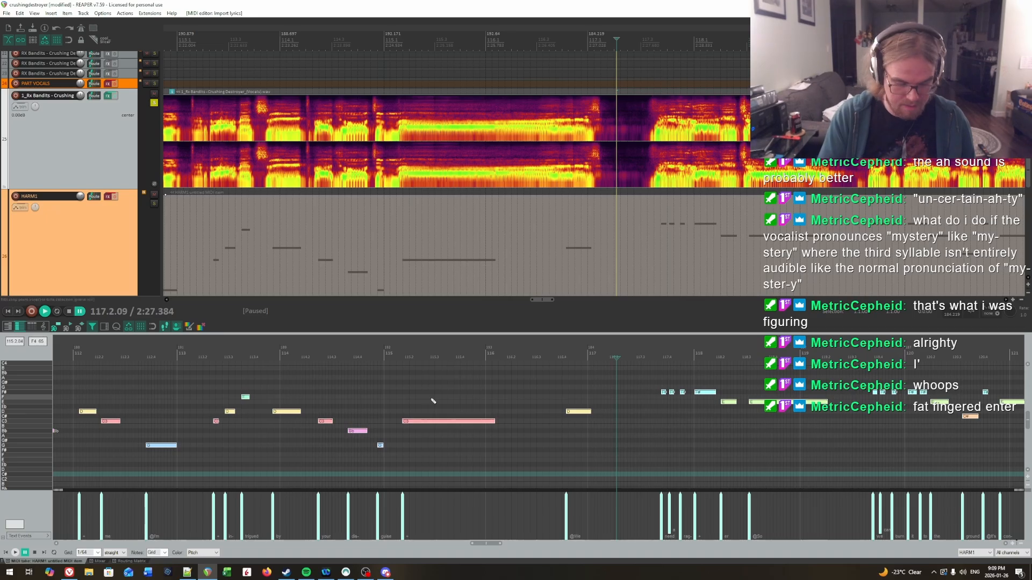
Play the second chorus from about 117.2, and replay "So we can burn it to the ground" from about 119.3.
key("space")
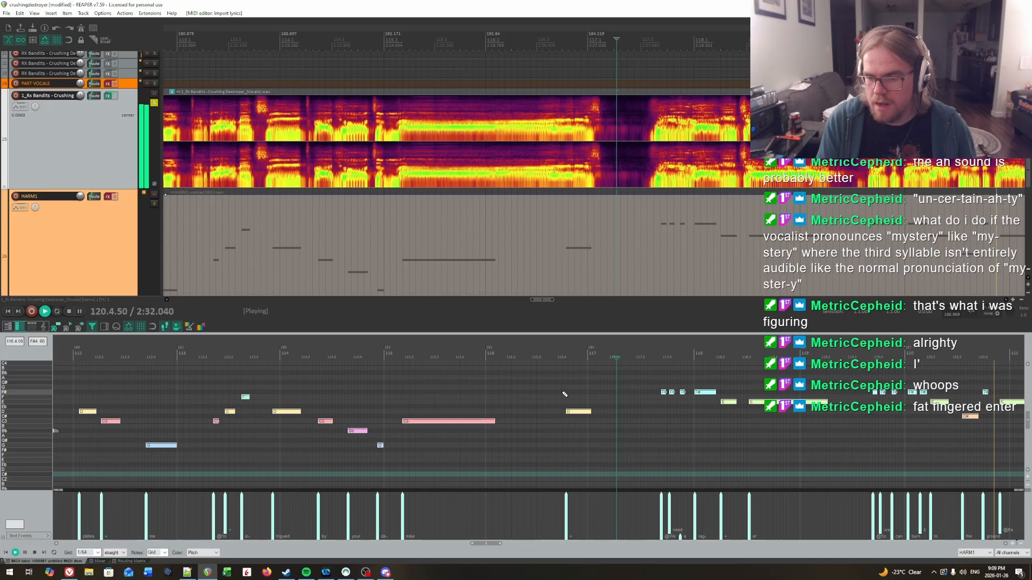
key("space")
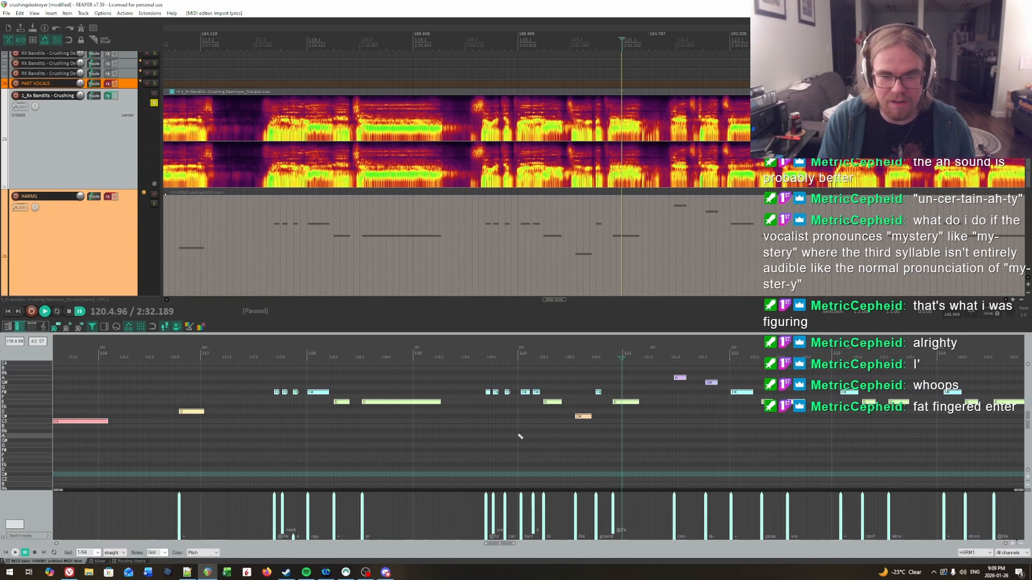
left_click(472, 352)
key("space")
key("space")
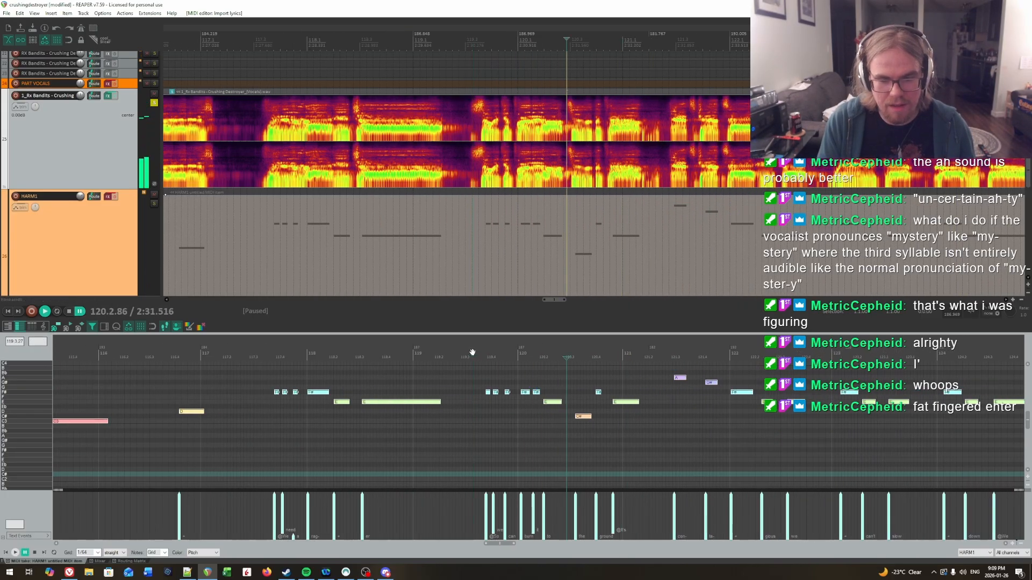
Add "all" after "burn it" in the first burn line of the second chorus, save, and return to REAPER to re-import the lyrics.
key("alt+Tab")
left_click_drag(435, 350, 438, 350)
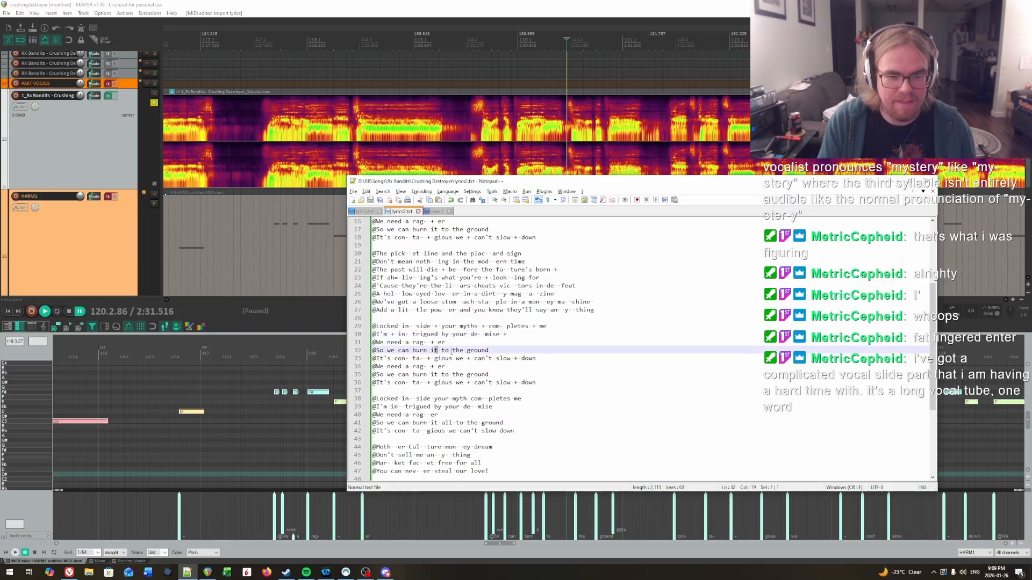
type("all")
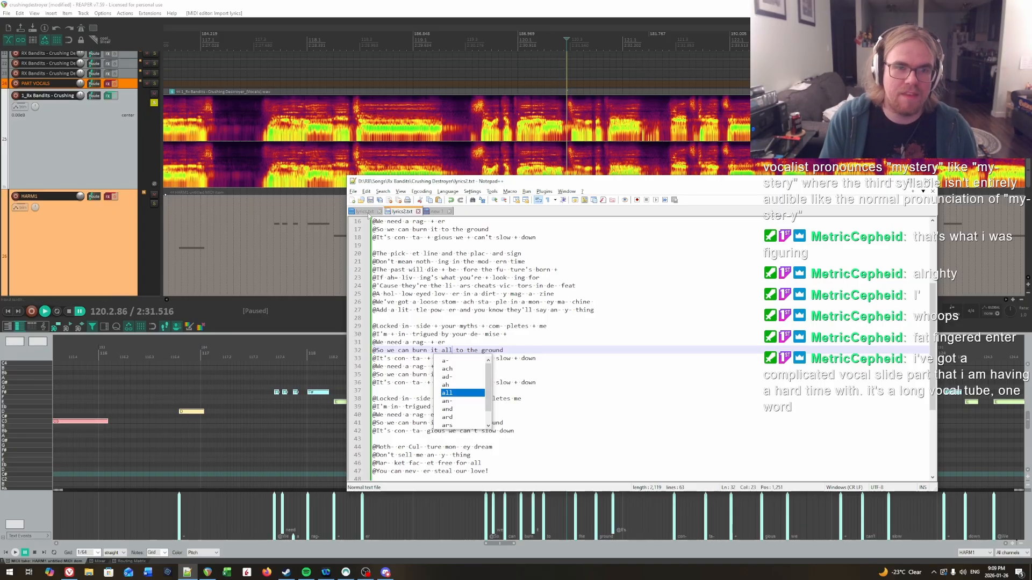
left_click(403, 145)
key("alt+l")
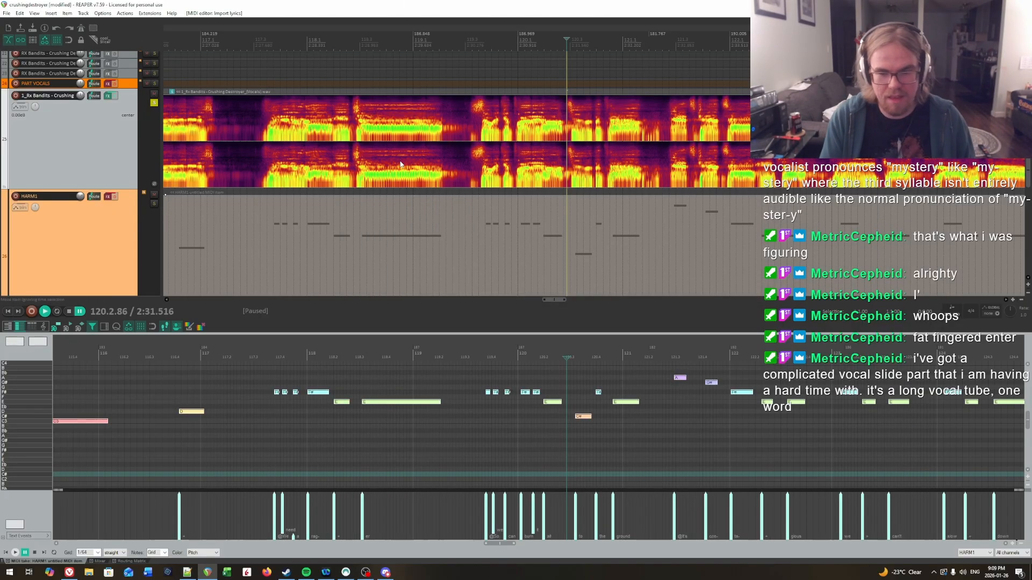
Play the second chorus from about 119.1 through the repeated "So we can burn it to the ground" line.
left_click(435, 353)
key("space")
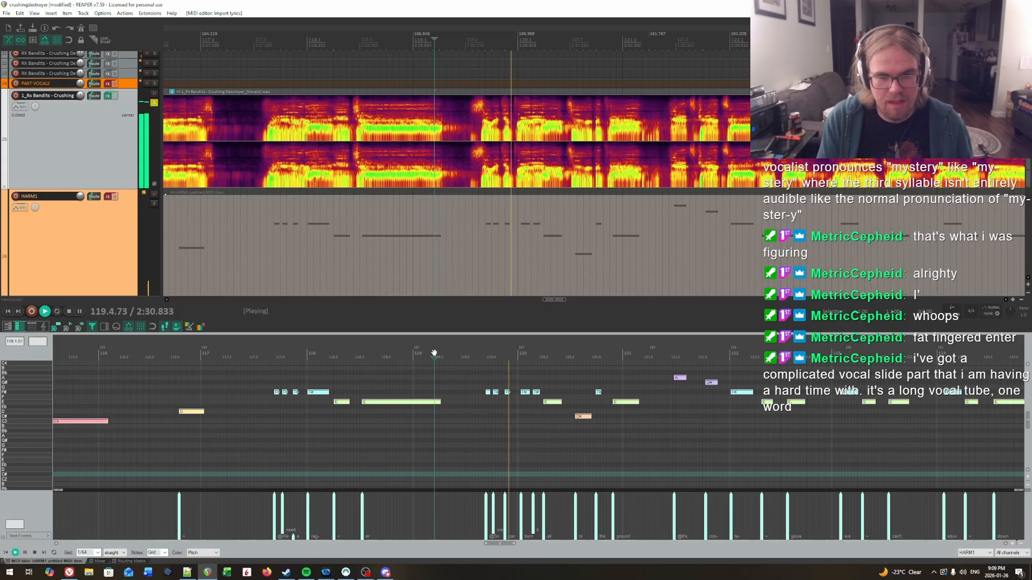
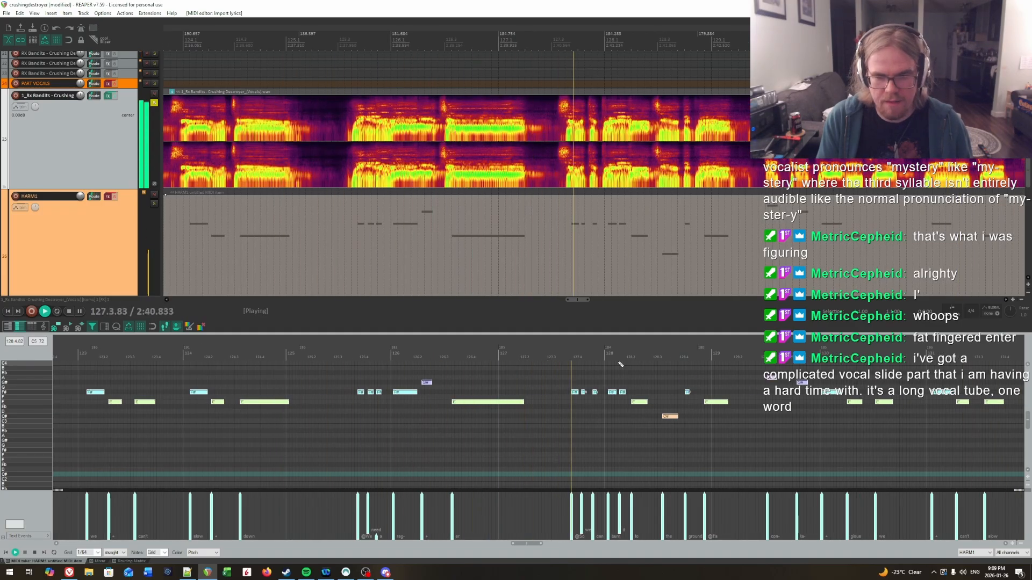
key("ctrl+space")
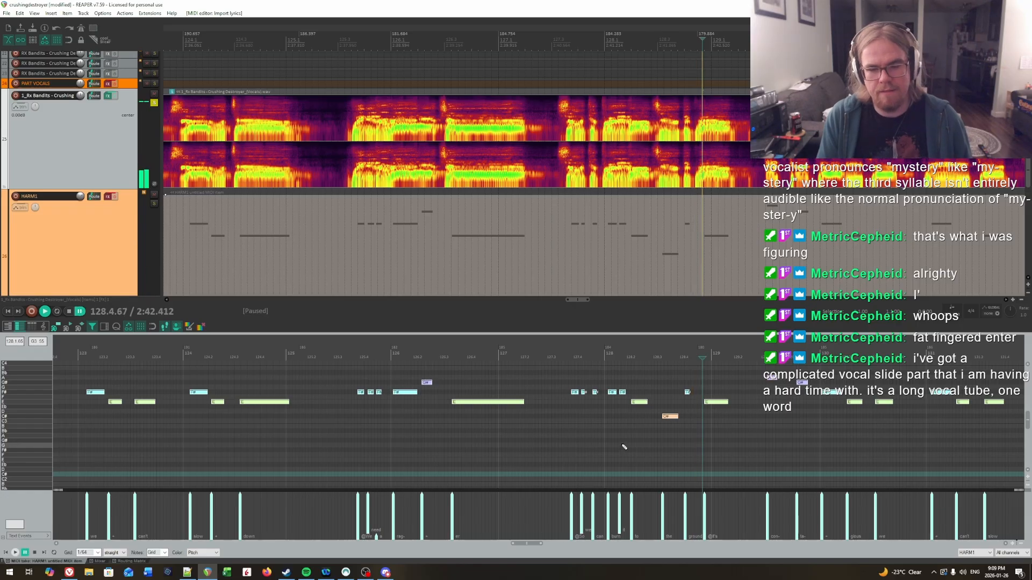
Add "all" after "burn it" in the repeated burn line of the second chorus, save the lyrics, and return to REAPER.
key("alt+Tab")
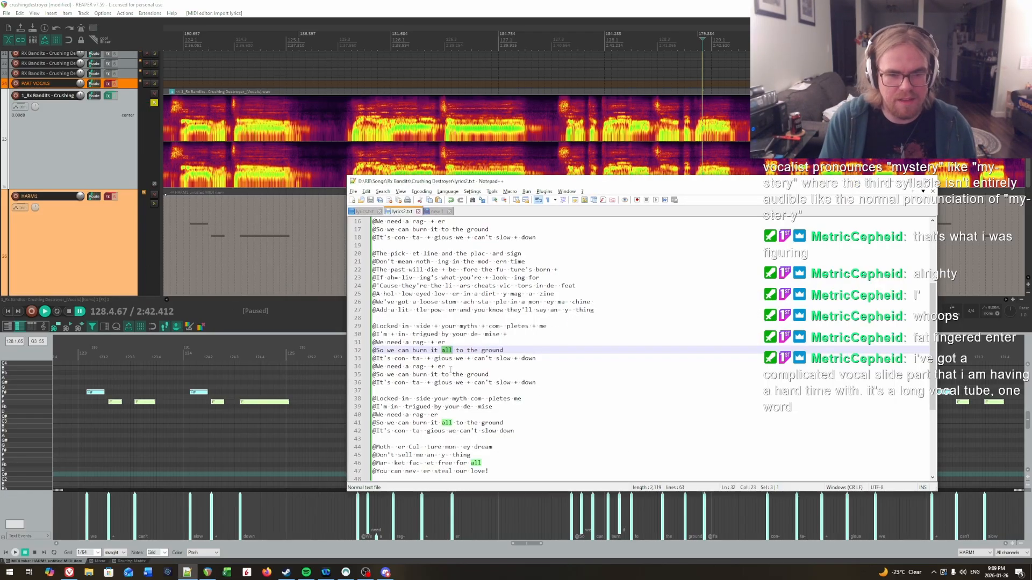
left_click(443, 375)
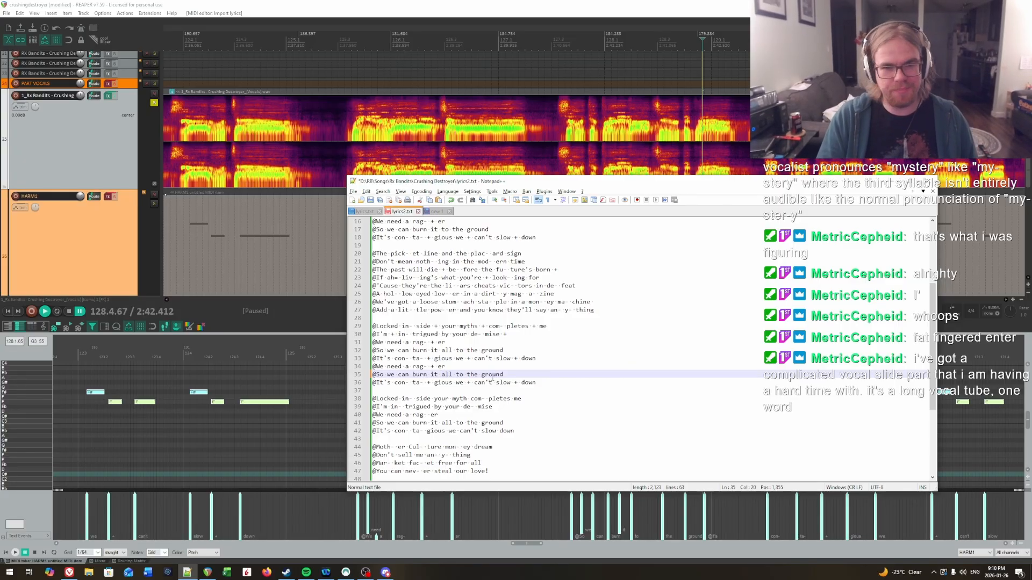
key("ctrl+s")
left_click(515, 4)
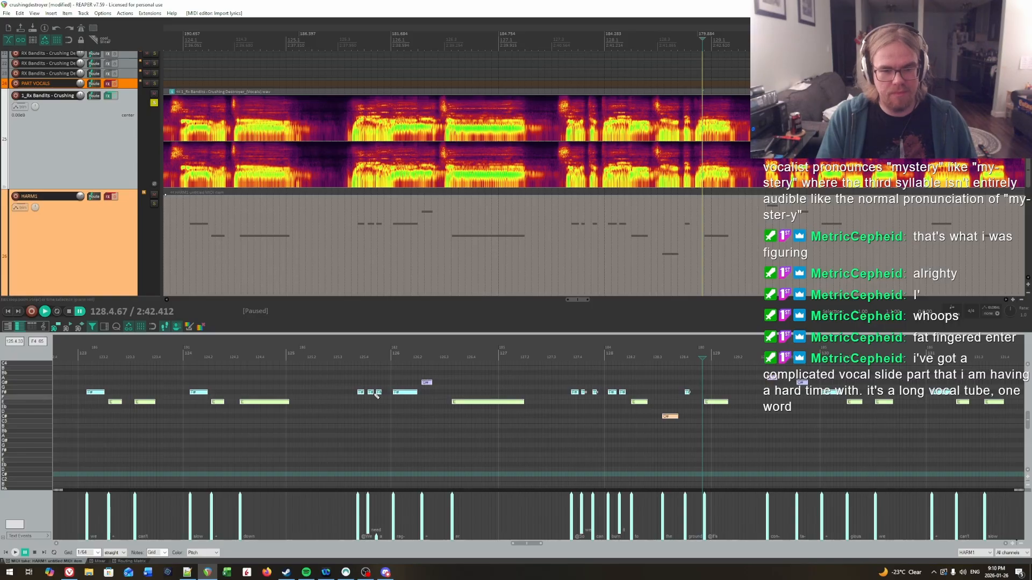
Play from about 126.1 through the end of the second chorus and into the following verse.
left_click(388, 354)
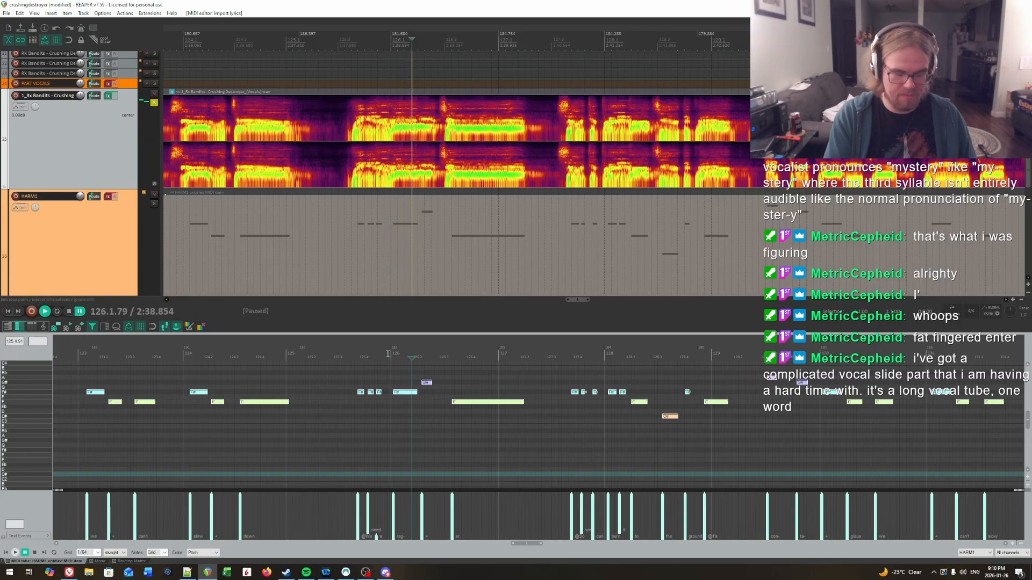
key("space")
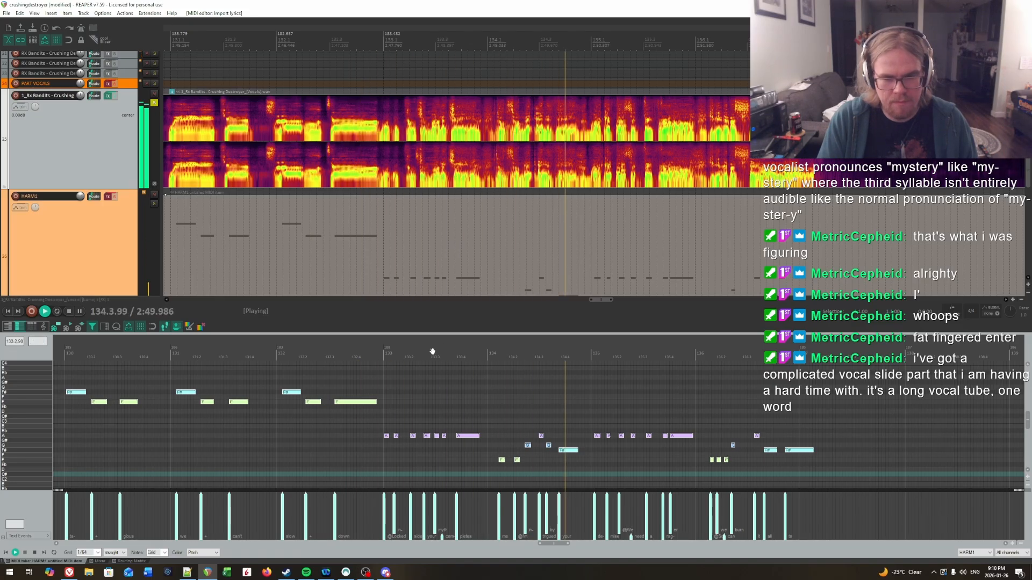
key("ctrl+space")
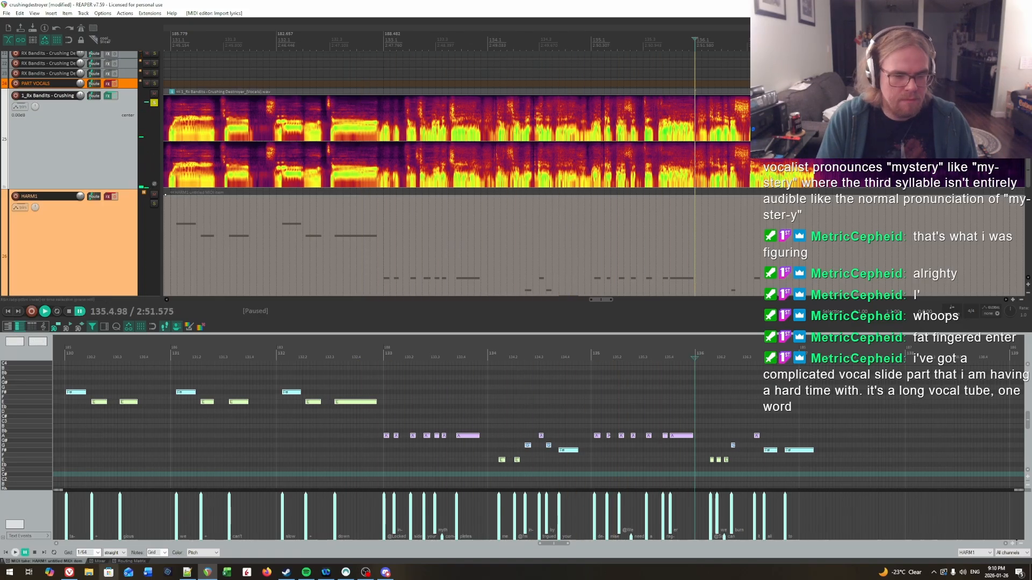
Open the Genius lyrics page in the browser and check which lines follow the "And you know they'll say anything" verse.
left_click(77, 568)
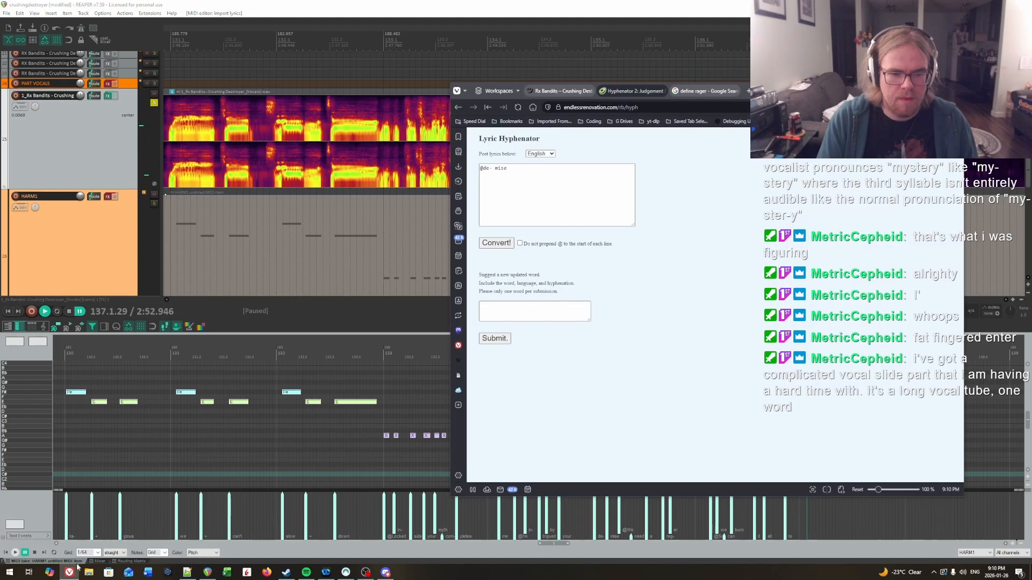
left_click(561, 91)
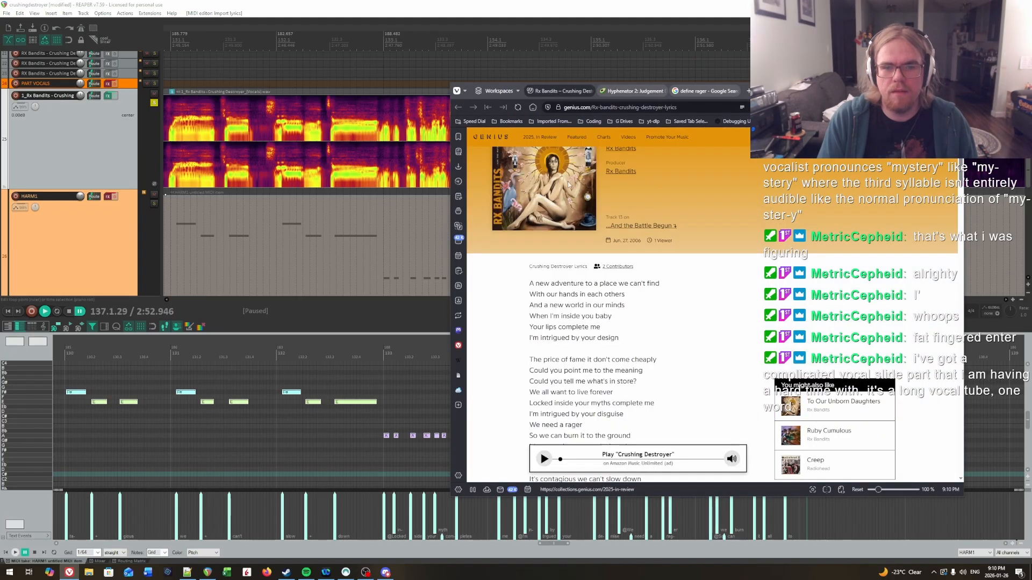
scroll(605, 330, "down", 3)
scroll(604, 330, "down", 2)
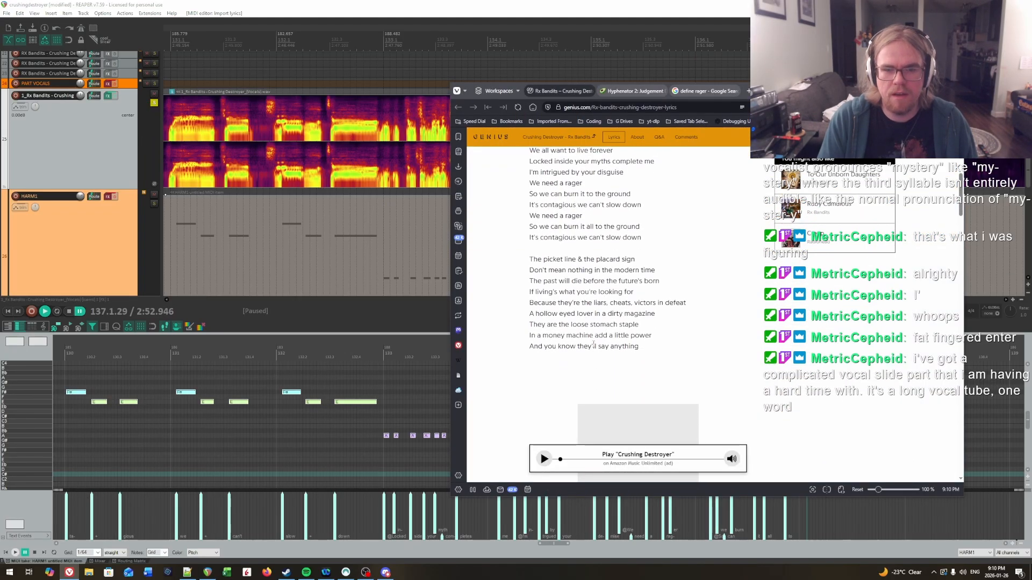
scroll(593, 345, "down", 5)
scroll(608, 378, "down", 2)
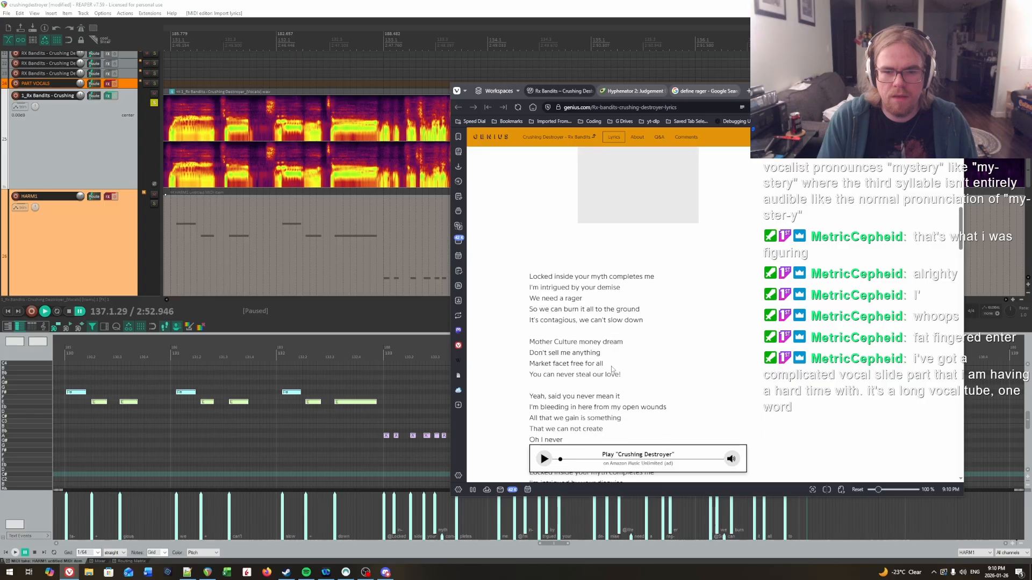
key("alt+Tab")
key("alt+Tab")
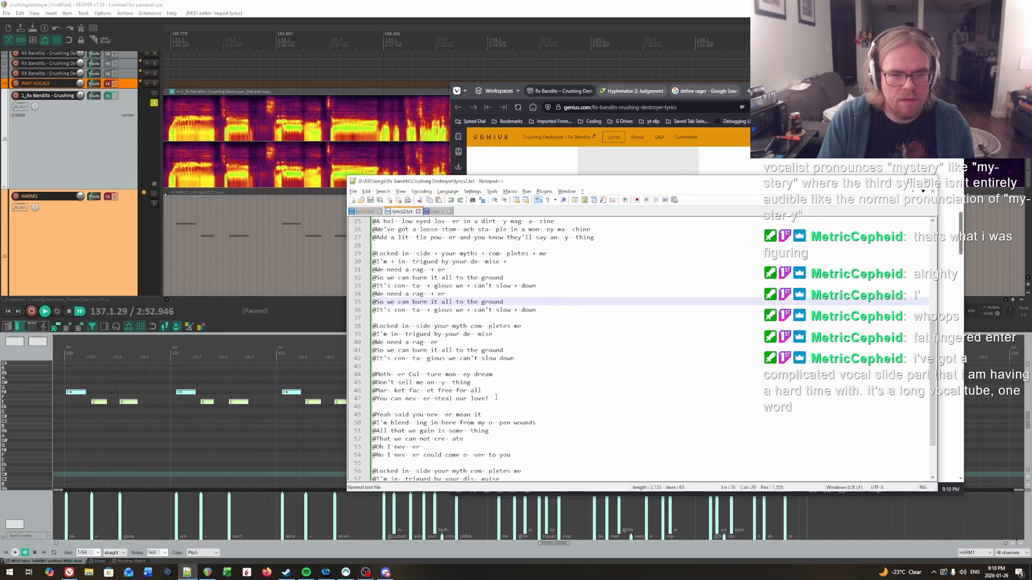
left_click_drag(496, 399, 356, 378)
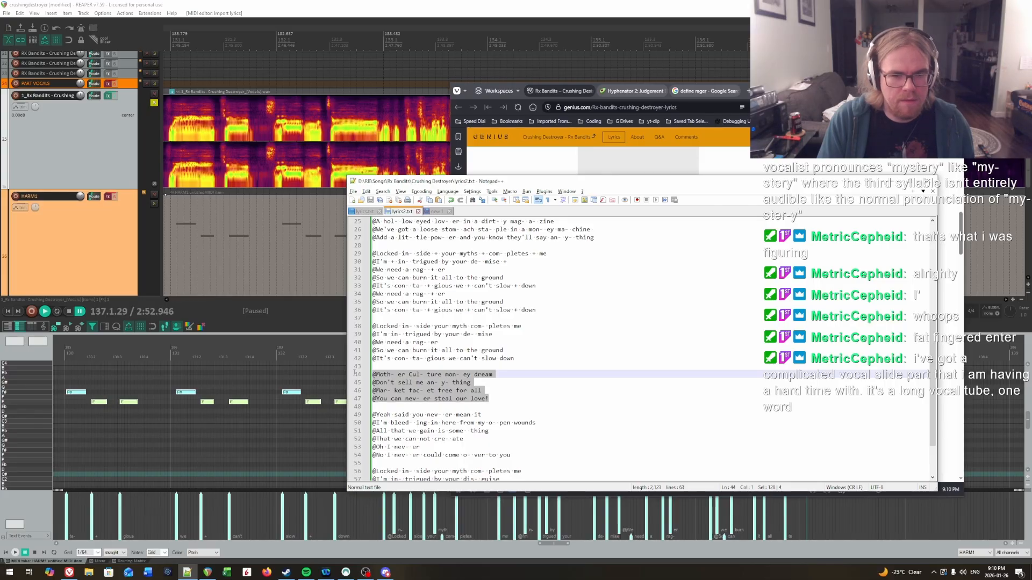
scroll(464, 332, "up", 1)
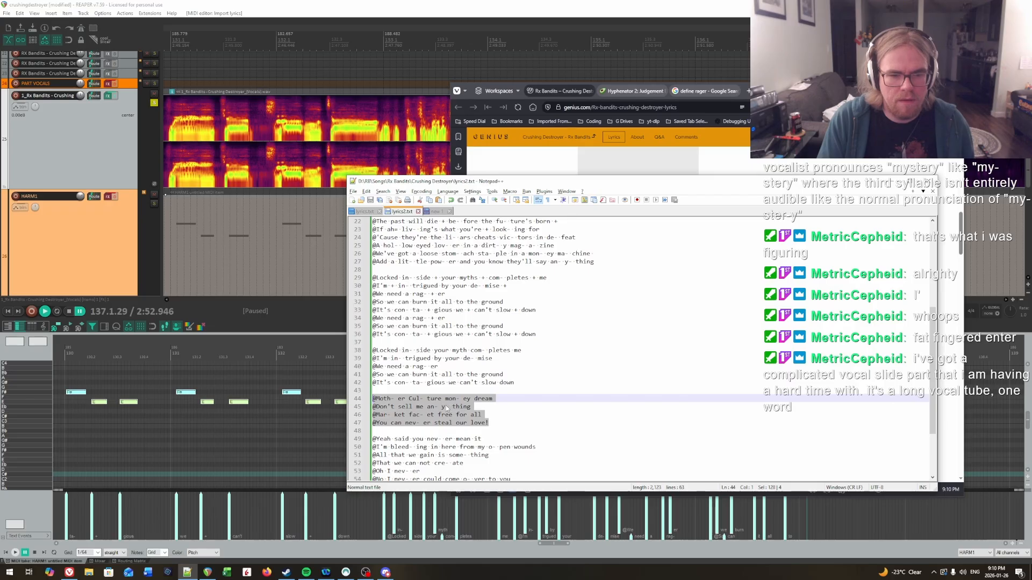
left_click_drag(515, 382, 375, 343)
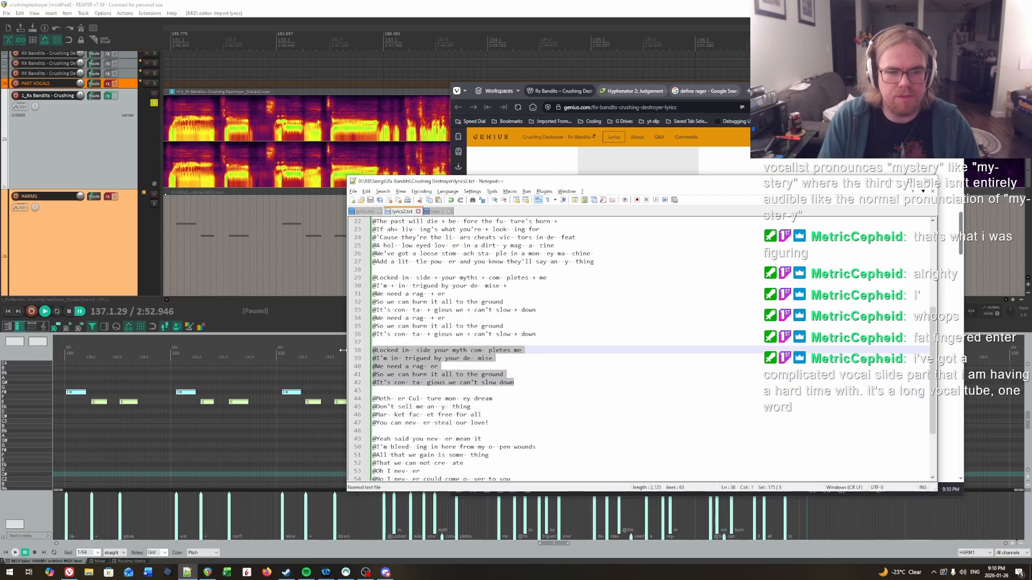
key("Delete")
key("BackSpace")
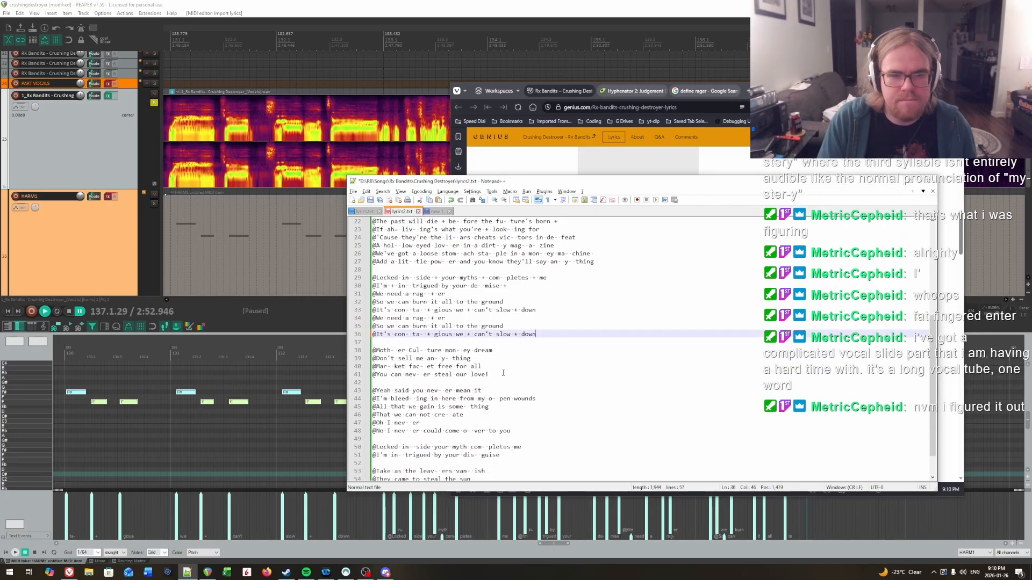
left_click(450, 4)
key("shift+l")
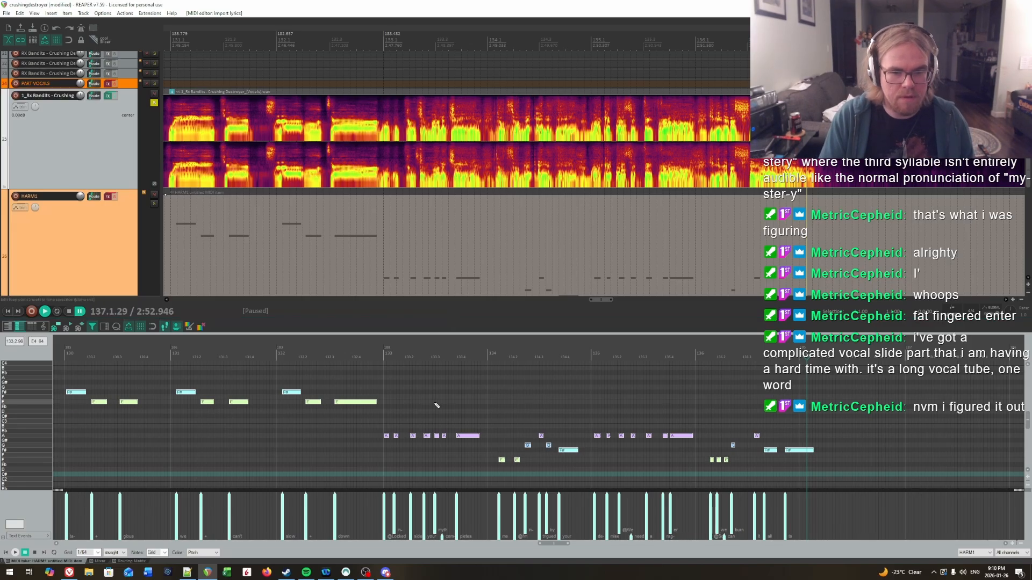
key("ctrl+v")
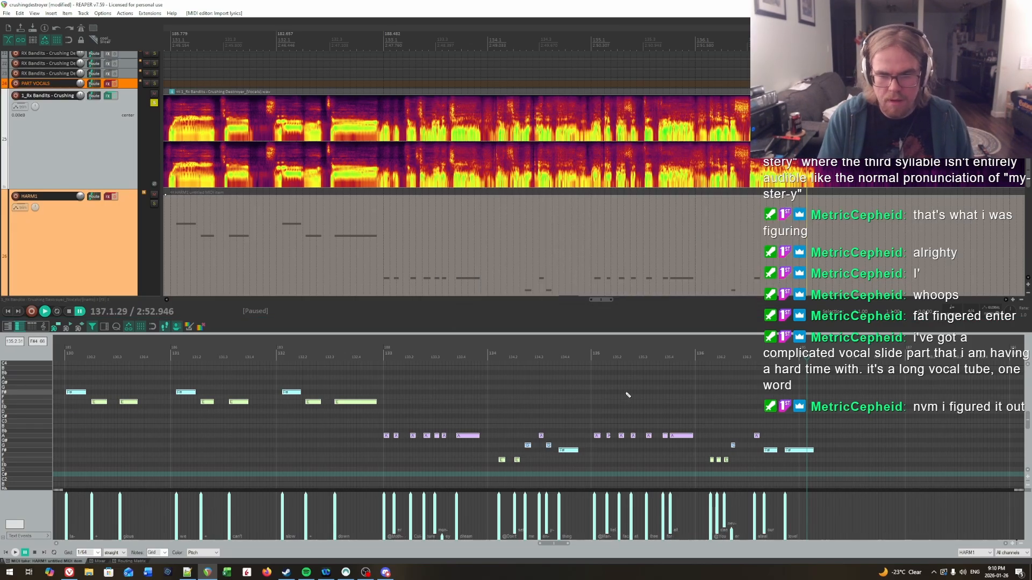
Play the "Mother Culture money dream" verse from just before bar 133 through its end.
left_click(352, 346)
key("space")
scroll(454, 380, "up", 2)
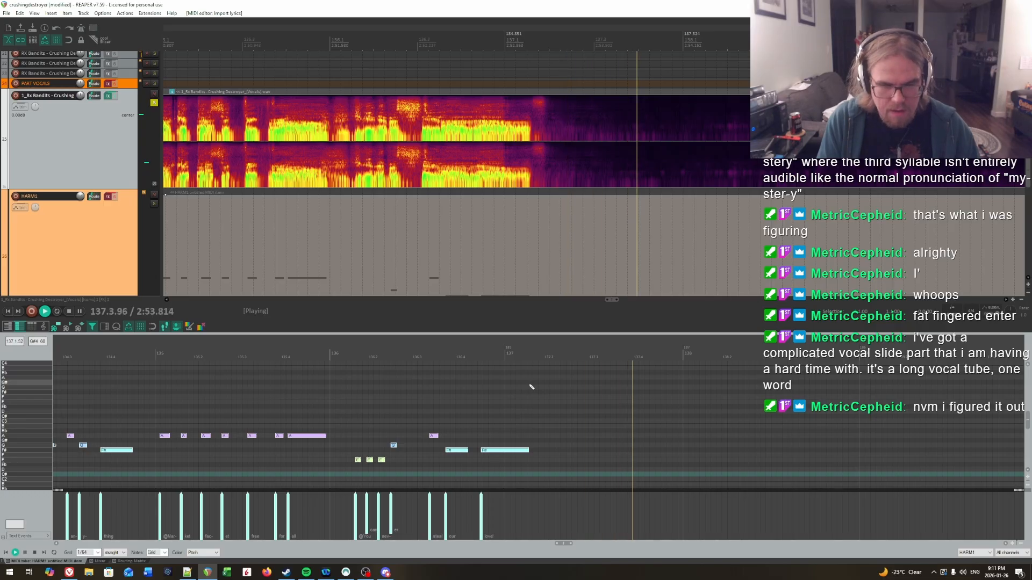
scroll(605, 406, "down", 3)
scroll(609, 408, "down", 5)
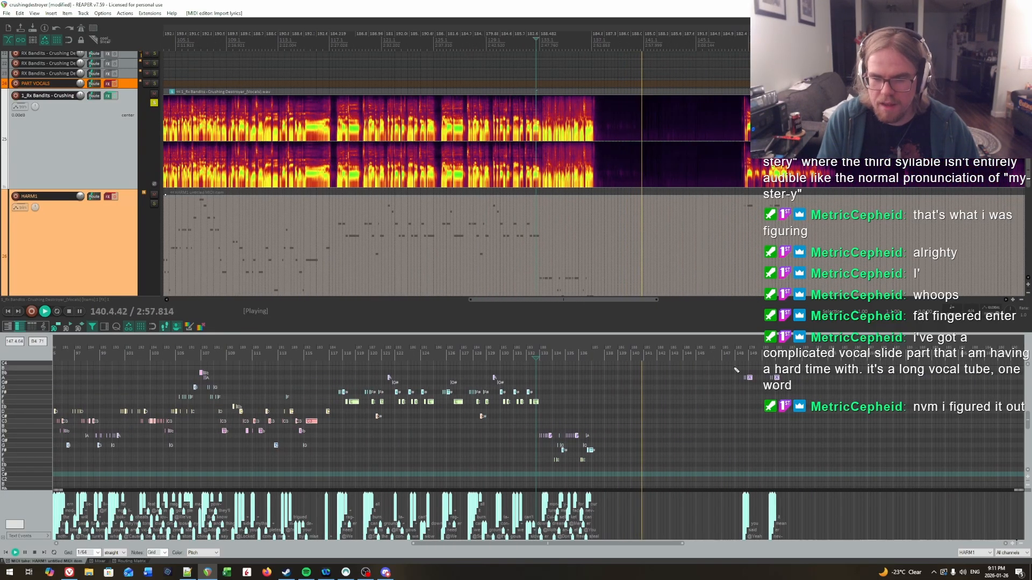
key("space")
Skip ahead to the next group of vocal notes and play the "Yeah said you never mean it" phrase from about bar 150.
left_click(743, 353)
scroll(742, 354, "up", 2)
scroll(675, 382, "up", 3)
key("space")
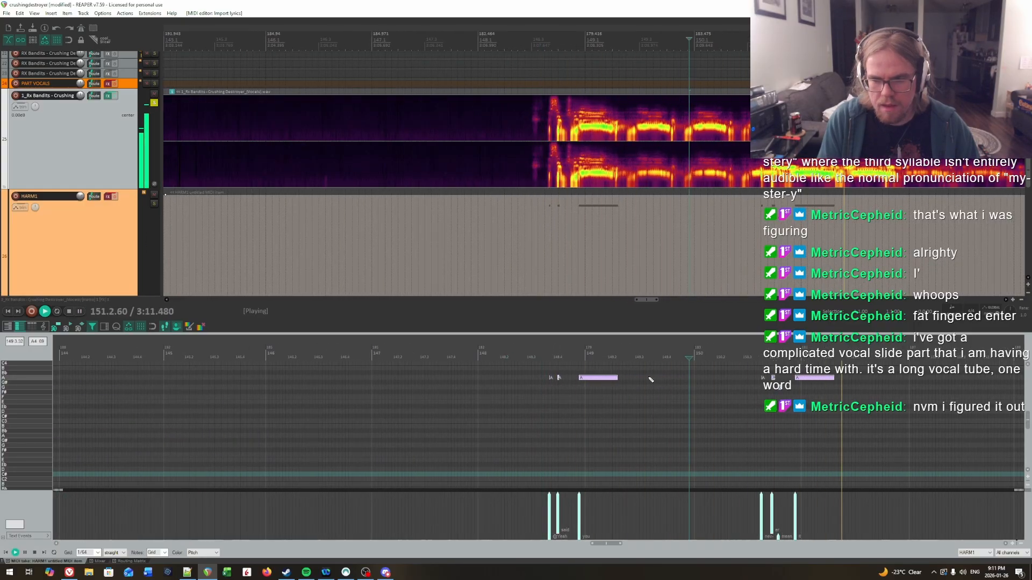
scroll(651, 380, "down", 3)
scroll(651, 380, "down", 3)
key("ctrl+space")
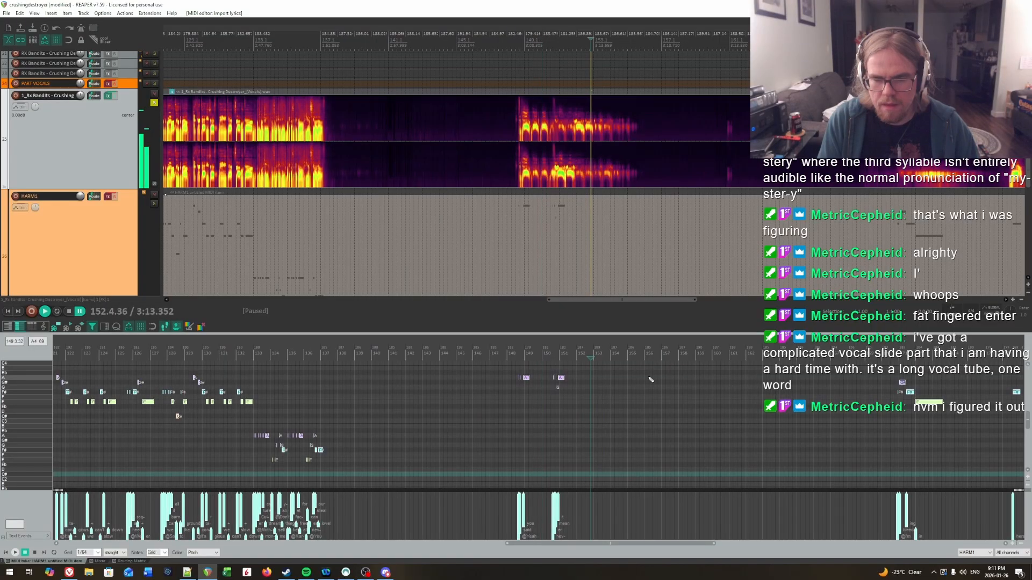
Replay the "Yeah said you never mean it" phrase from 148.1, and again from just before its first note.
left_click(509, 353)
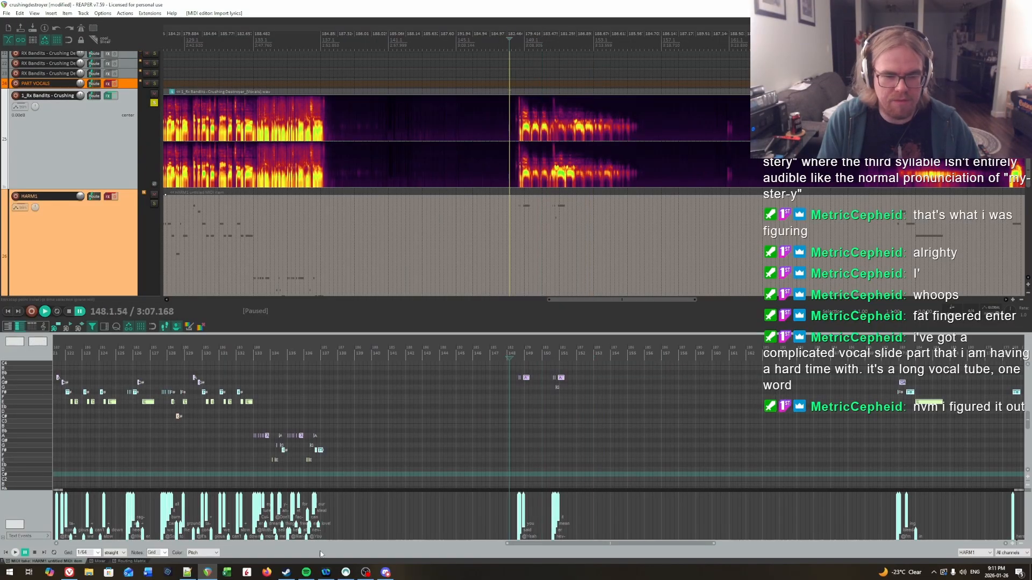
key("space")
scroll(507, 431, "up", 5)
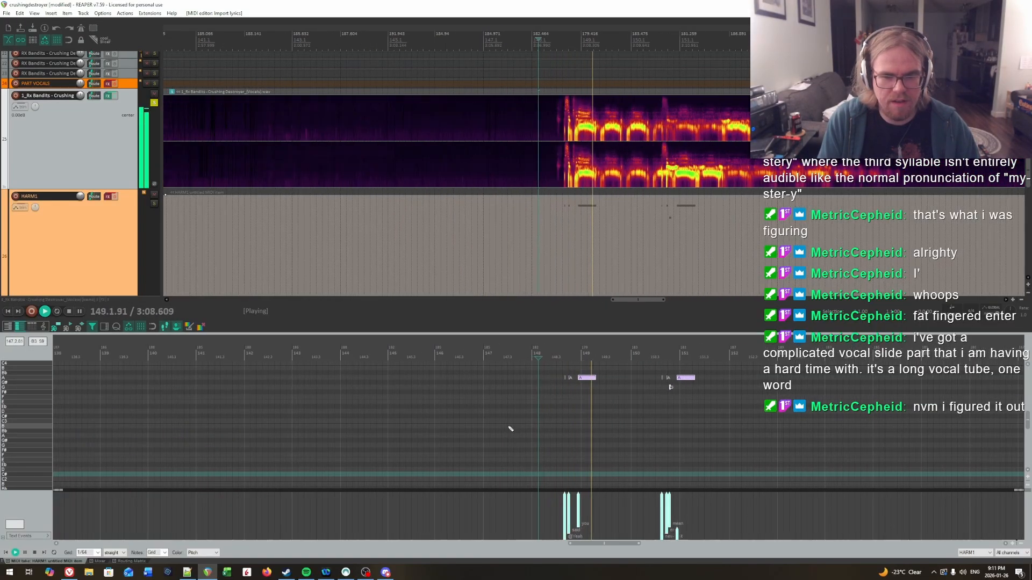
key("ctrl+space")
left_click(559, 355)
key("space")
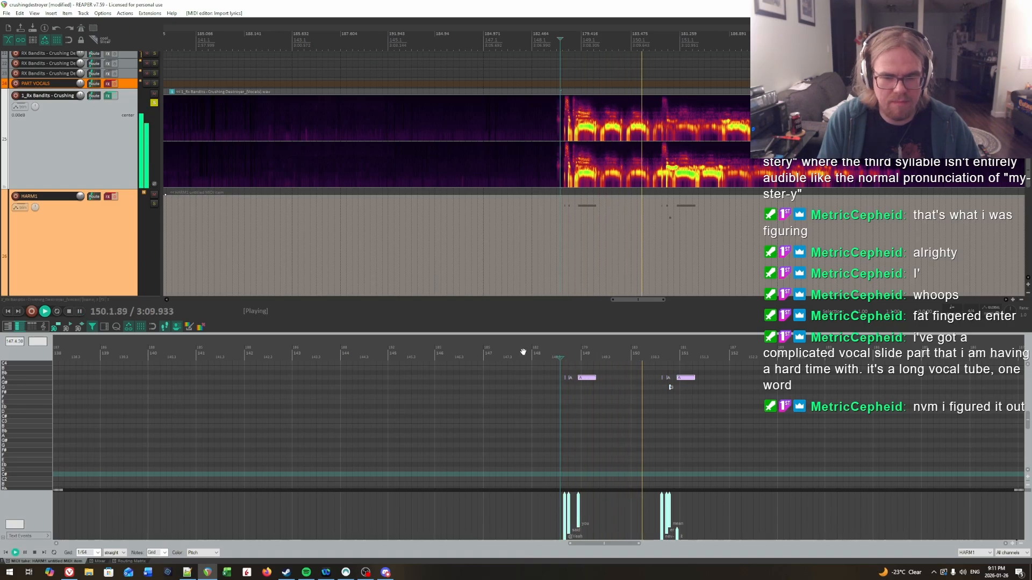
key("ctrl+space")
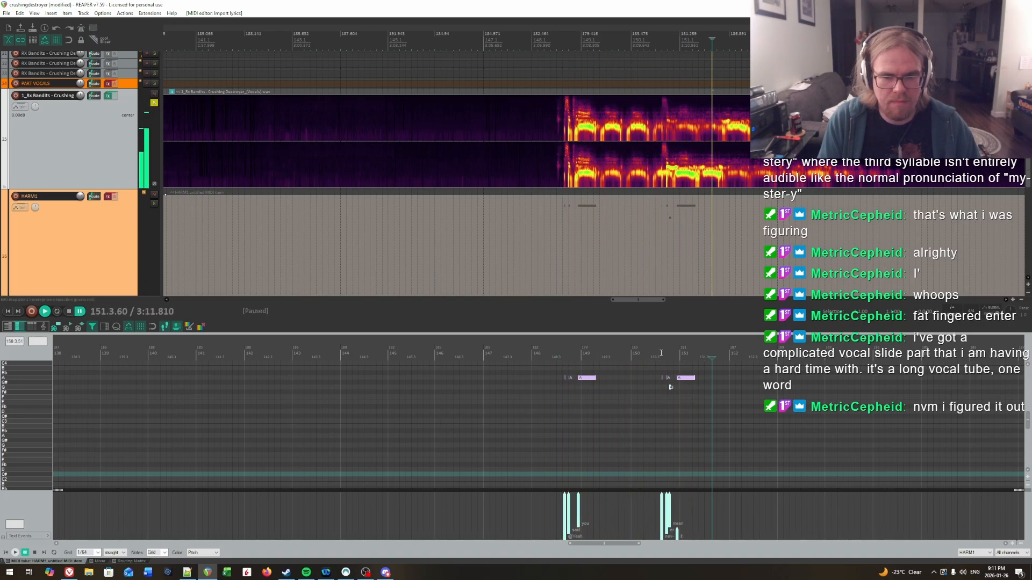
Replay the start of the phrase from about 148.3, and compare it with the "Yeah, said you never mean it" verse on Genius.
left_click(643, 354)
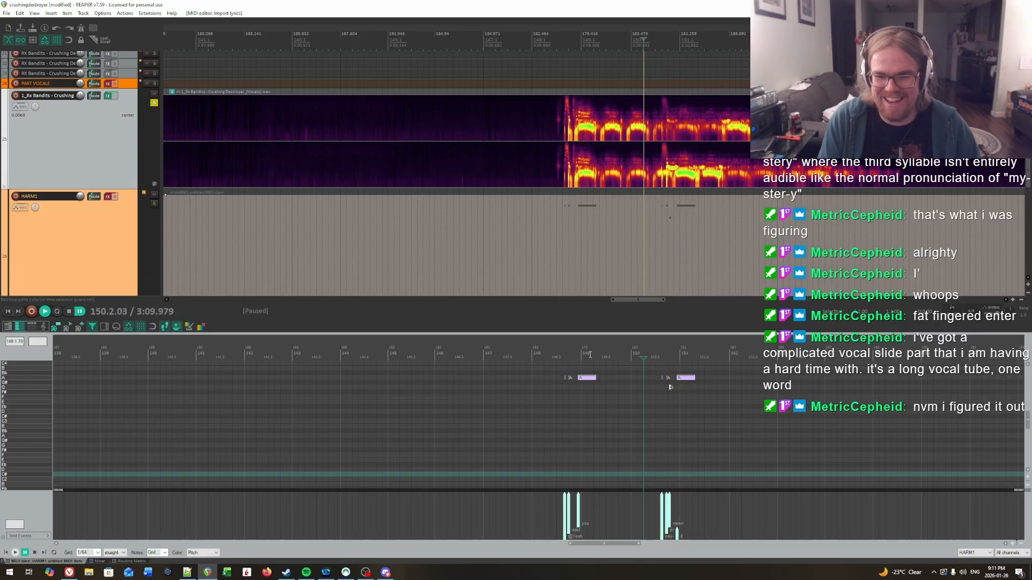
scroll(586, 356, "up", 3)
left_click(357, 349)
key("ctrl+space")
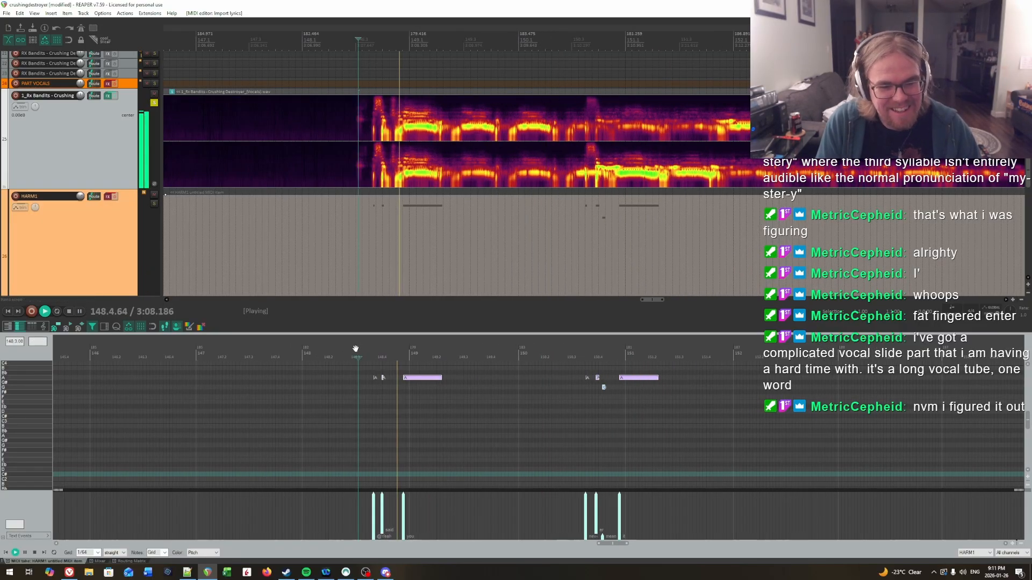
key("ctrl+space")
left_click(76, 577)
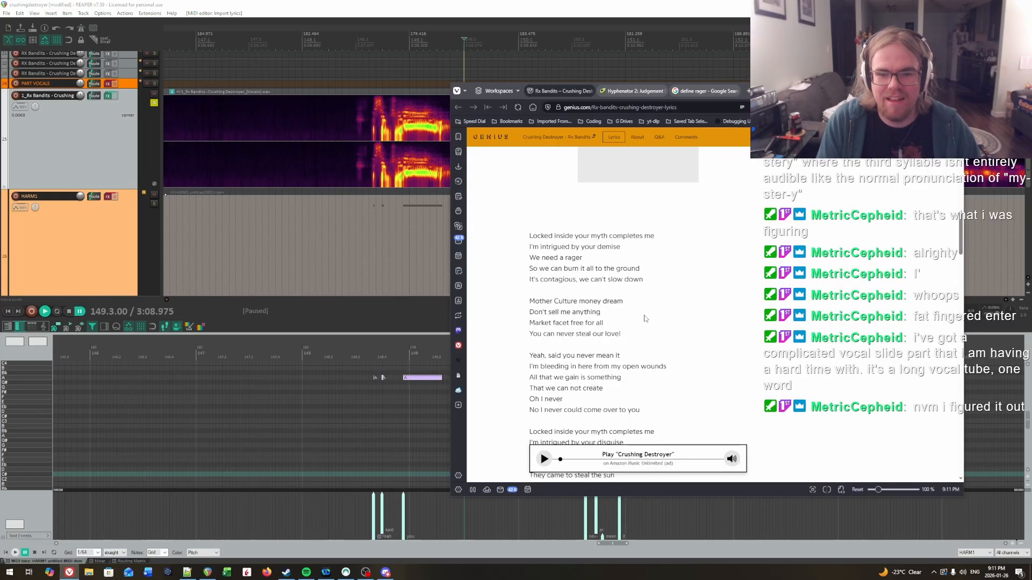
scroll(645, 318, "down", 1)
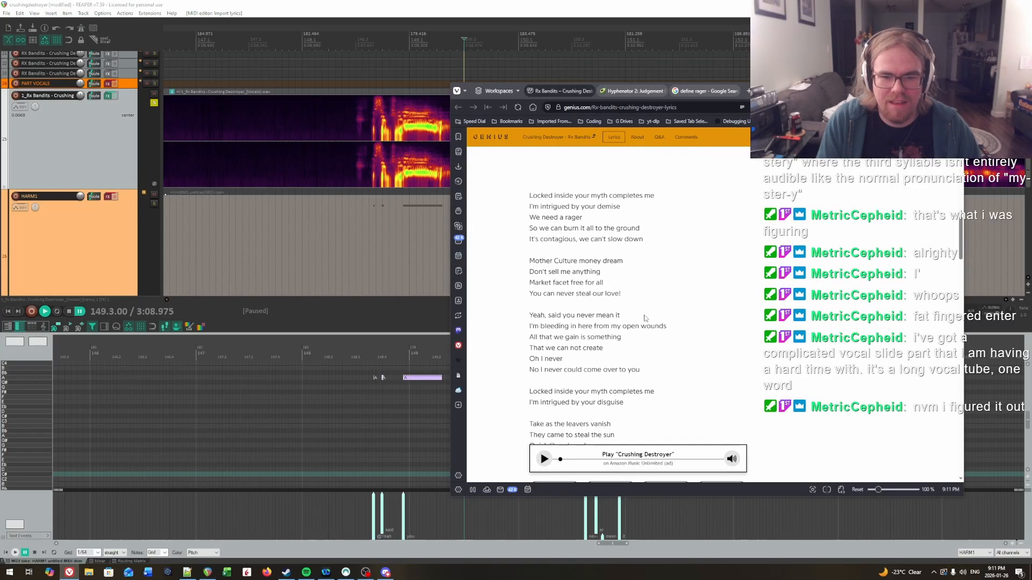
Switch back to REAPER and replay the vocal phrase from between 148.2 and 148.3.
key("alt+Tab")
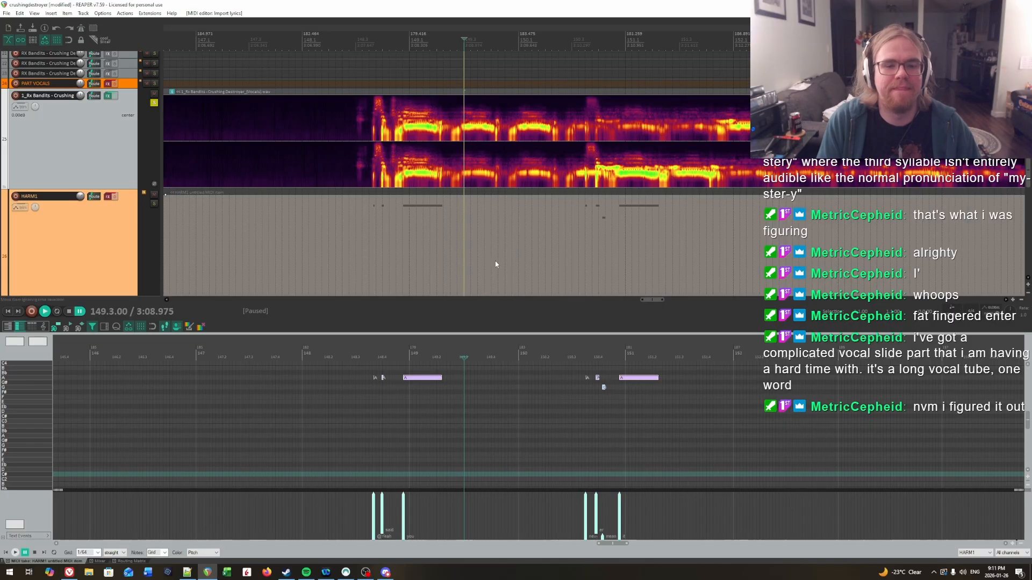
left_click(347, 355)
key("space")
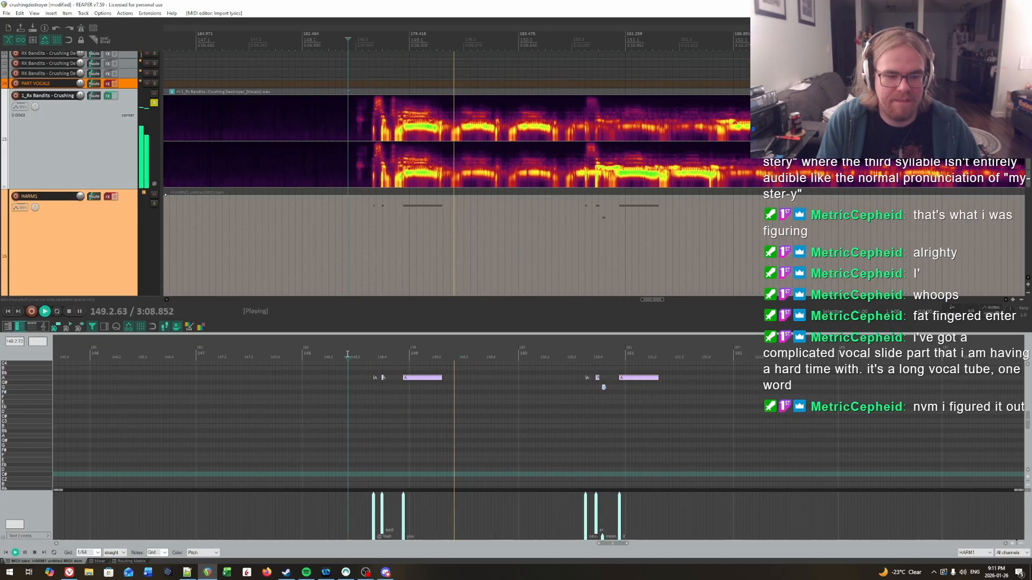
key("space")
In lyrics2.txt, start a new verse below "You can nev- er steal our love!" with the line "@I said yeah!".
left_click(187, 572)
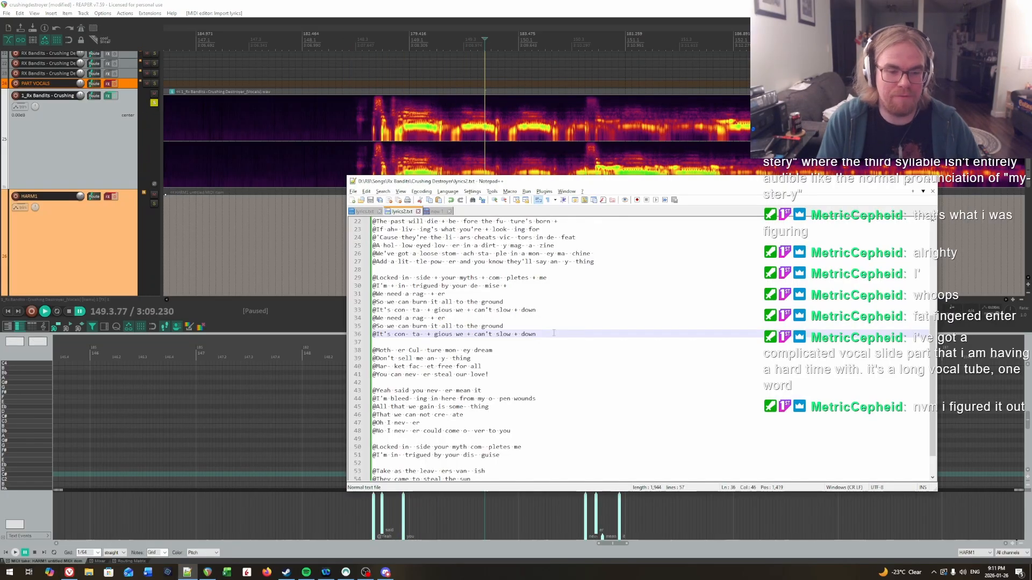
left_click(503, 374)
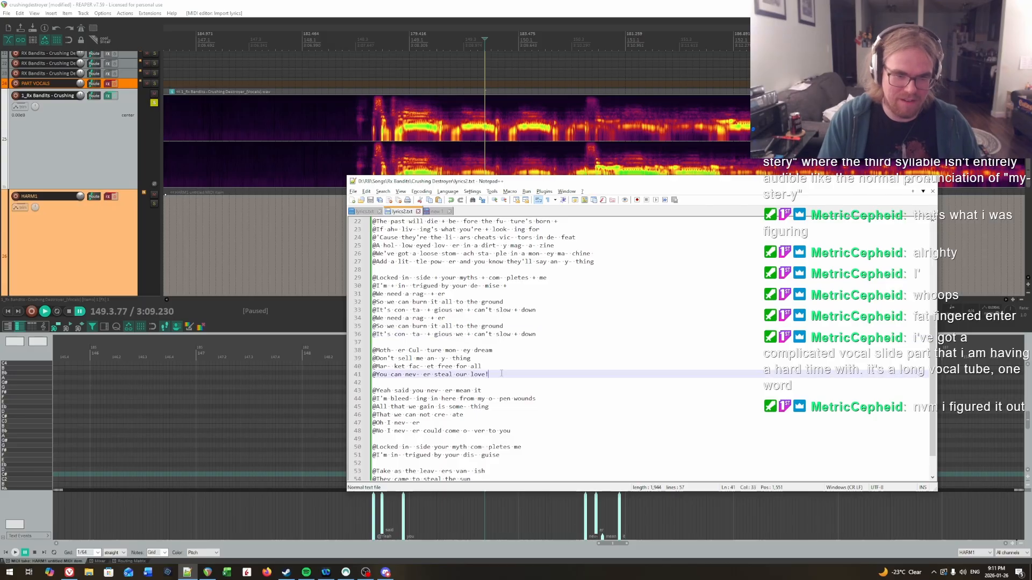
key("Return")
key("Return")
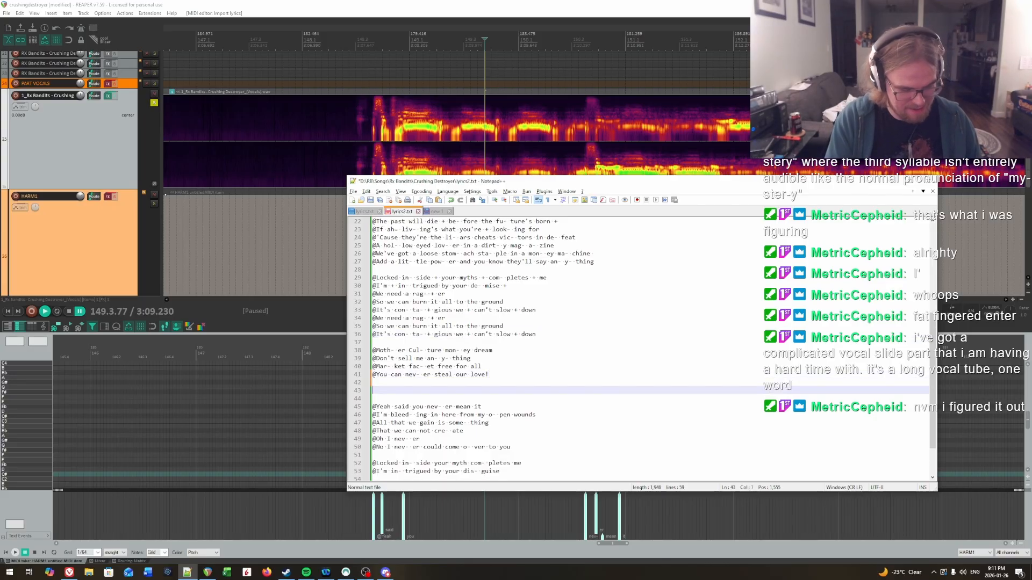
type("@I said yeah")
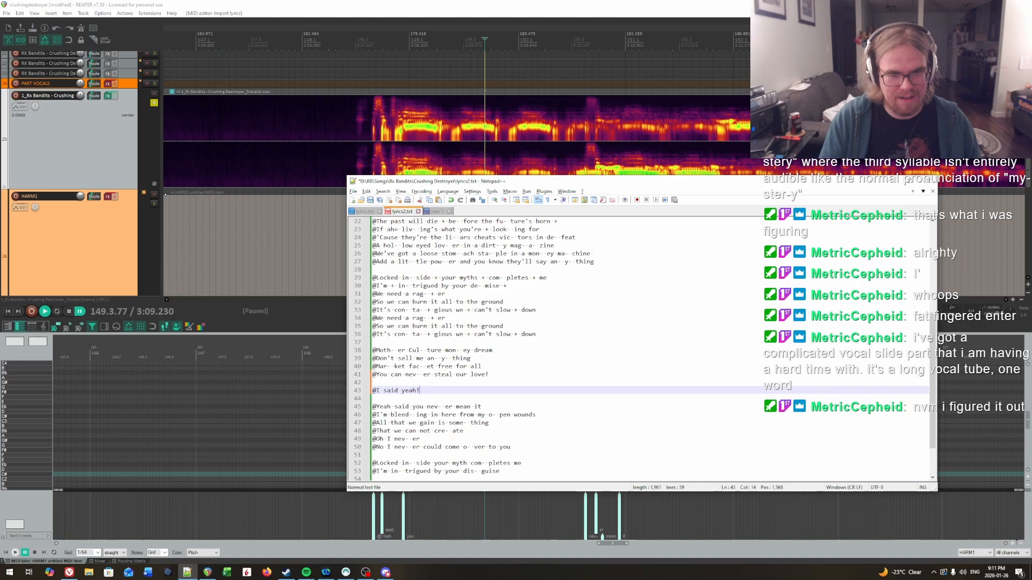
type("!")
key("Return")
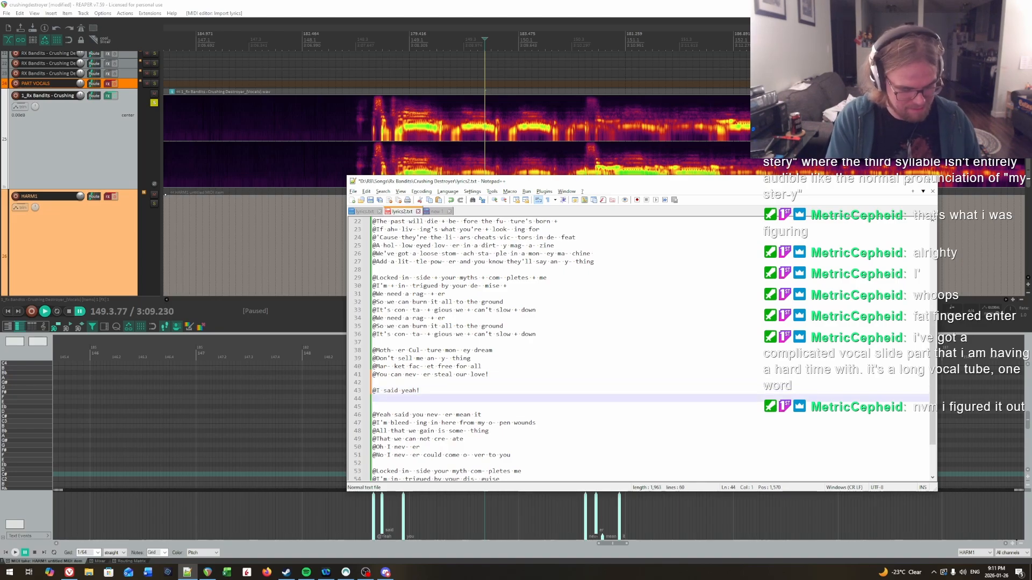
Add the line "@I said ah- low!" under "@I said yeah!" and save the lyrics file.
type("@I")
key("BackSpace")
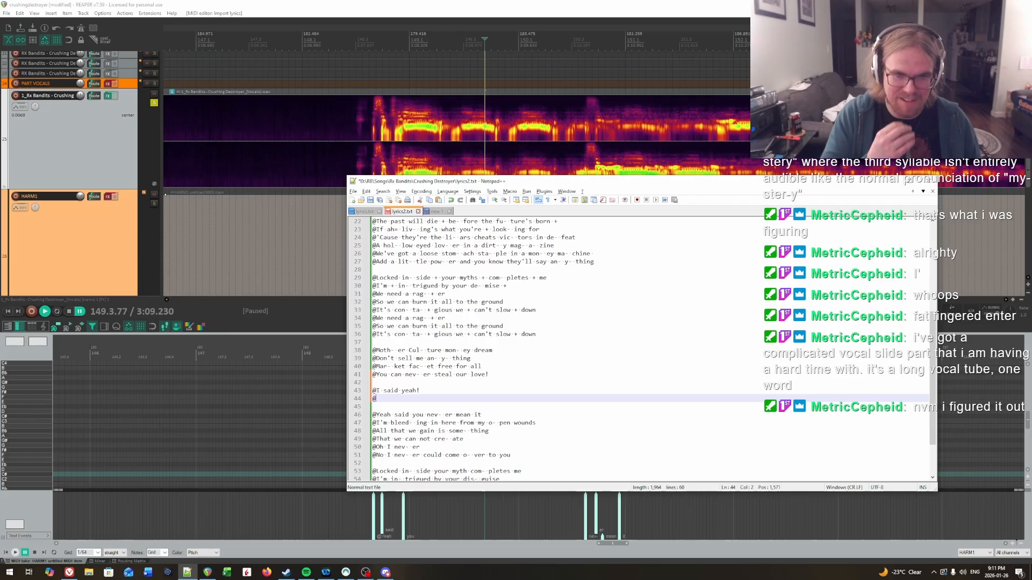
type("I sa")
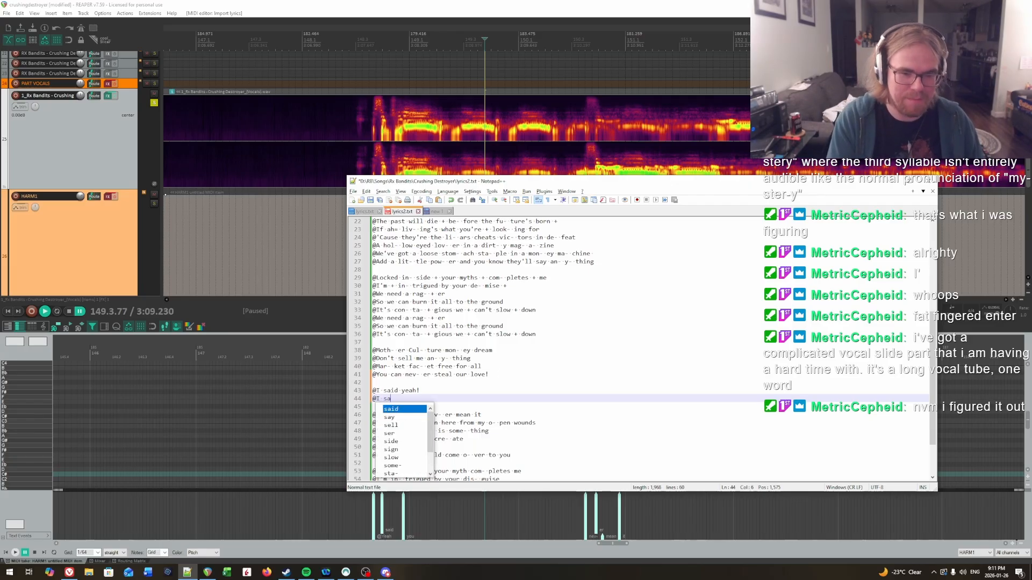
type("id ah- low")
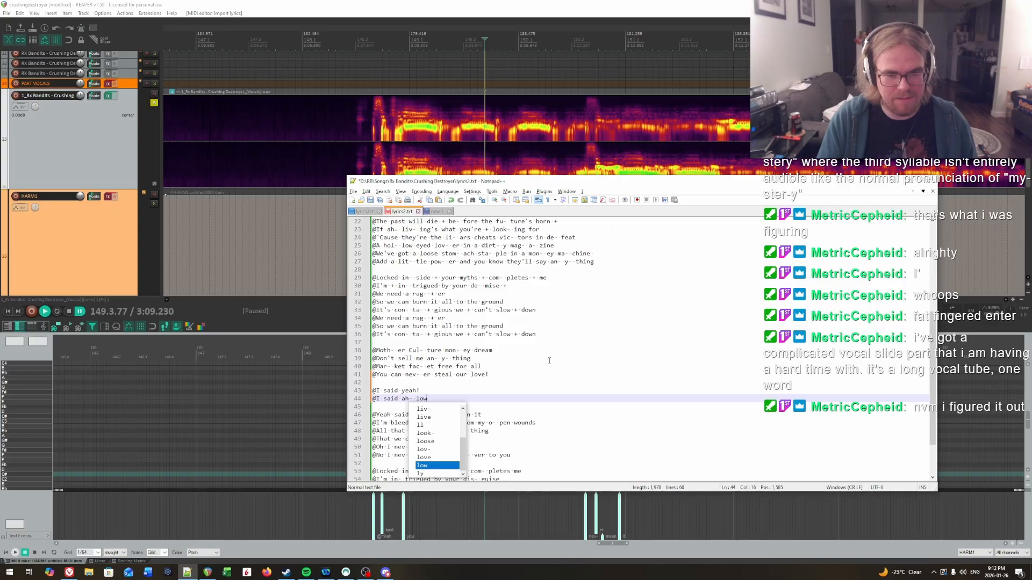
type("!")
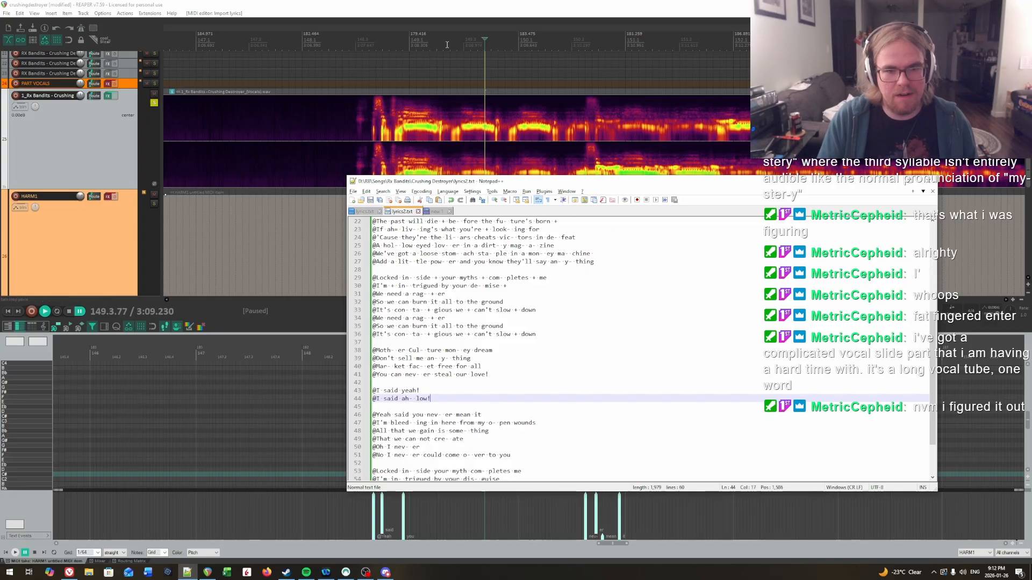
Re-import the lyrics in REAPER and play both phrases from about 148.3 to check them.
left_click(480, 4)
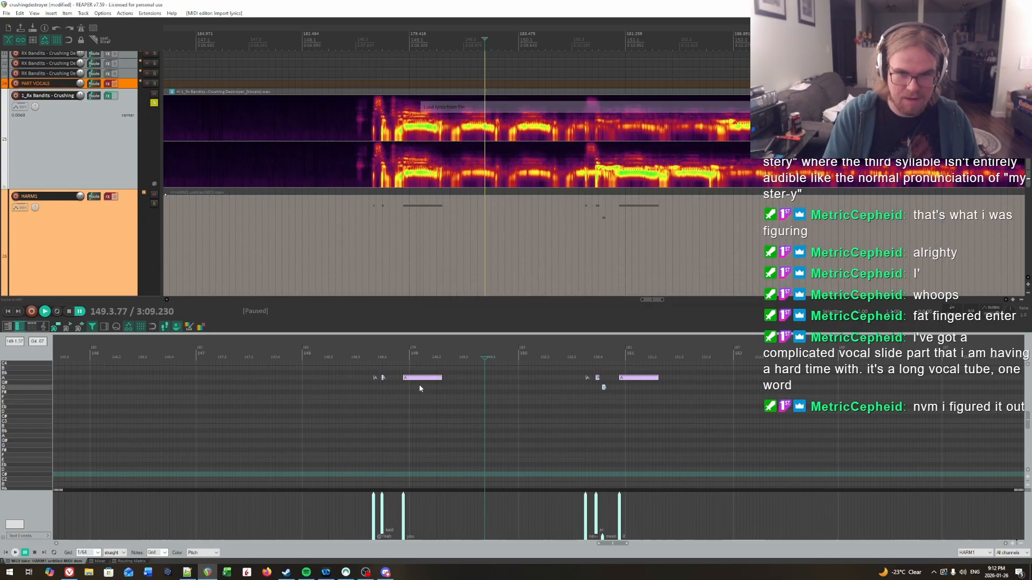
left_click(365, 359)
key("space")
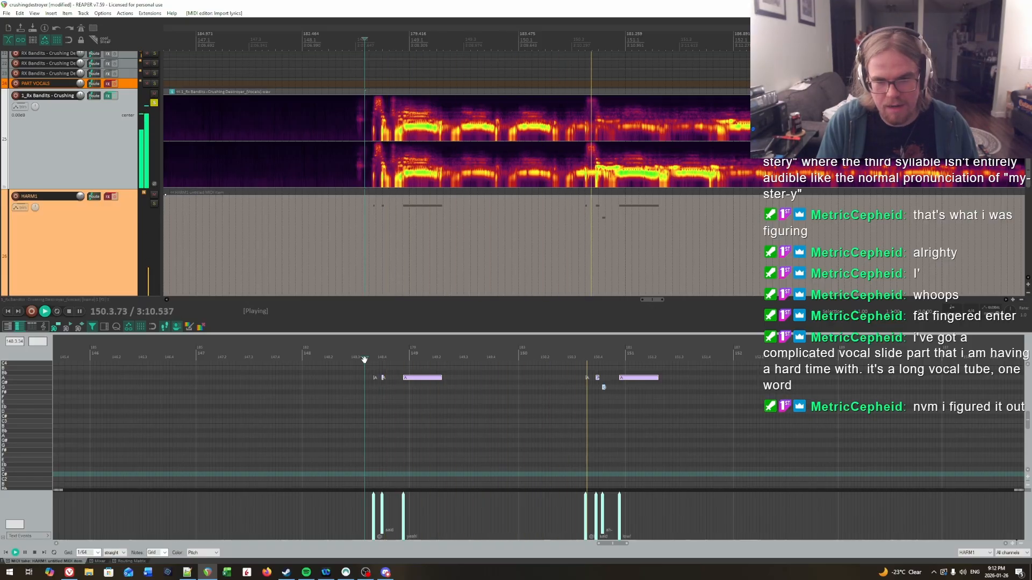
key("space")
Join the two new lines in the lyrics file into the single phrase "@I said yeah! I said ah- low!".
key("alt+Tab")
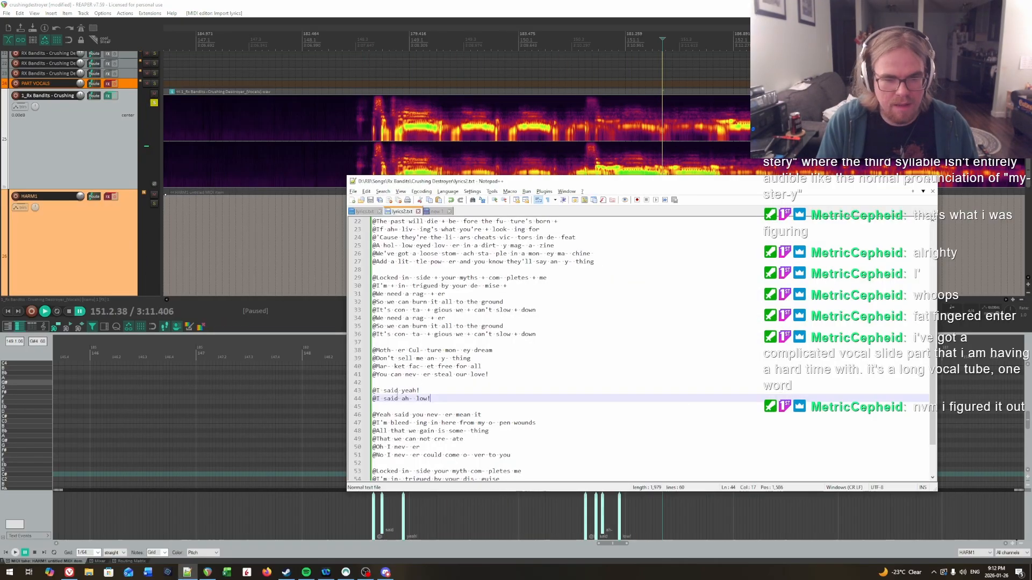
key("BackSpace")
key("BackSpace")
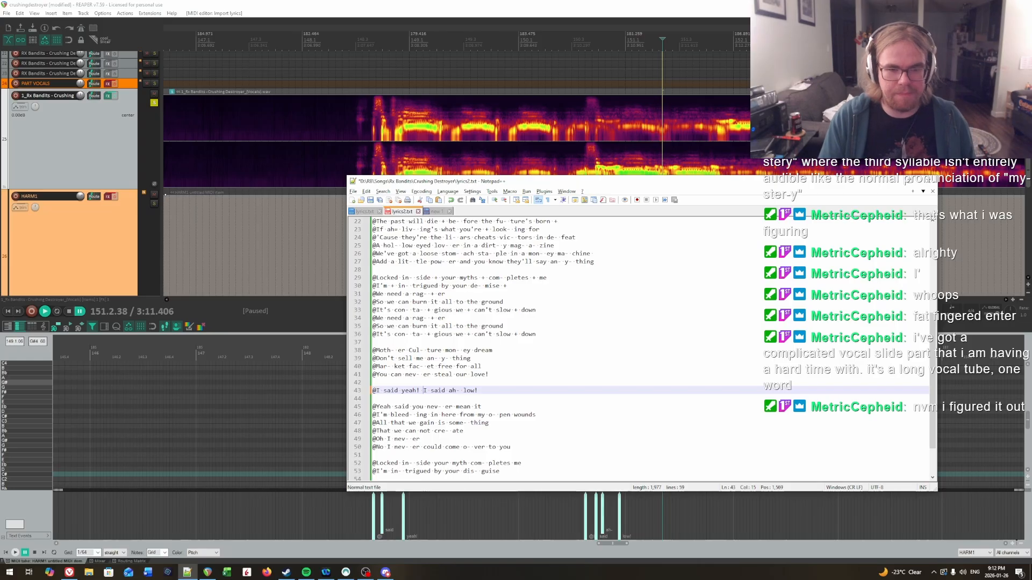
Return to REAPER, play on past the phrase, and skip ahead to the next group of vocal notes around bar 171.
left_click(520, 4)
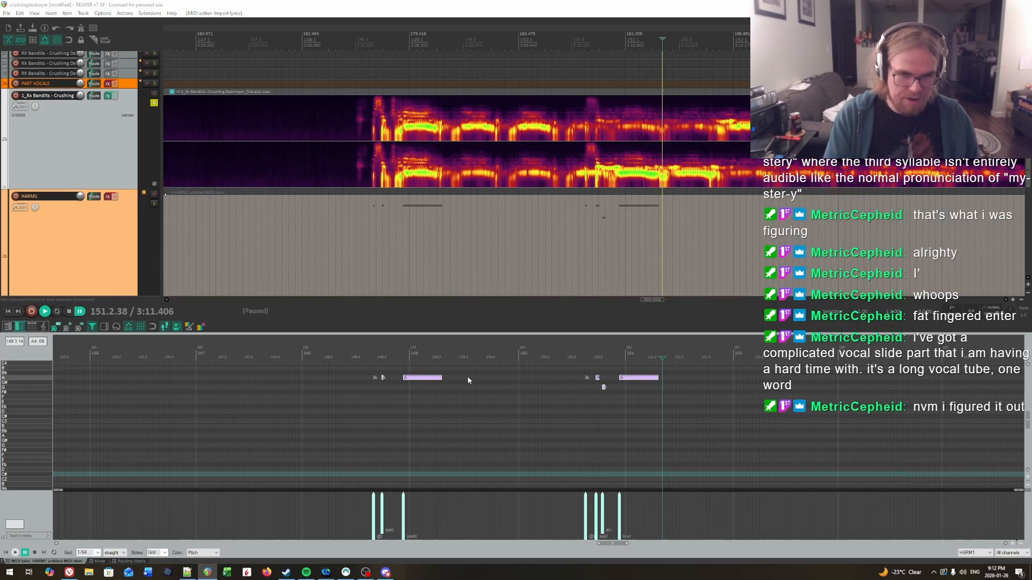
key("space")
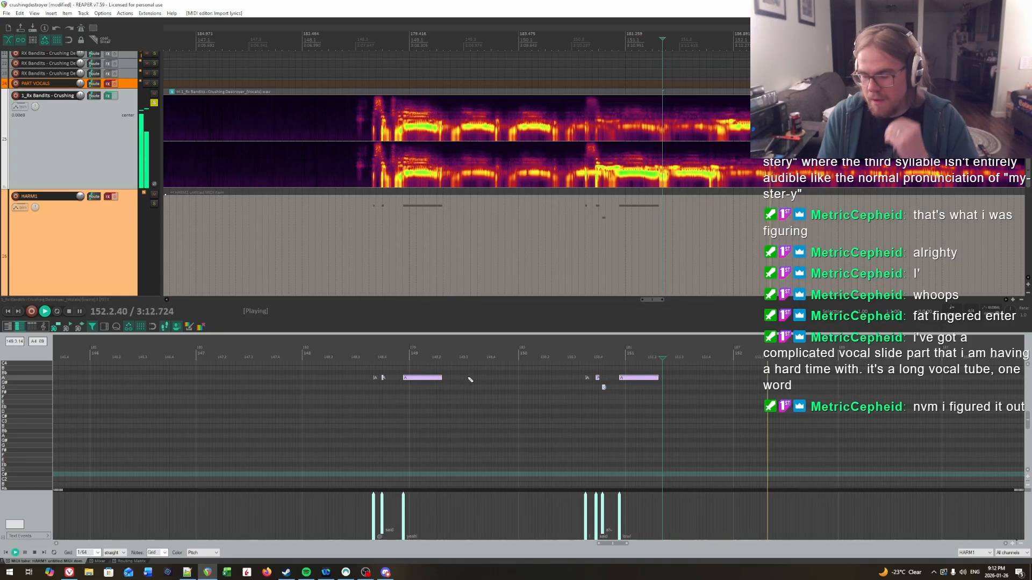
scroll(709, 472, "down", 5)
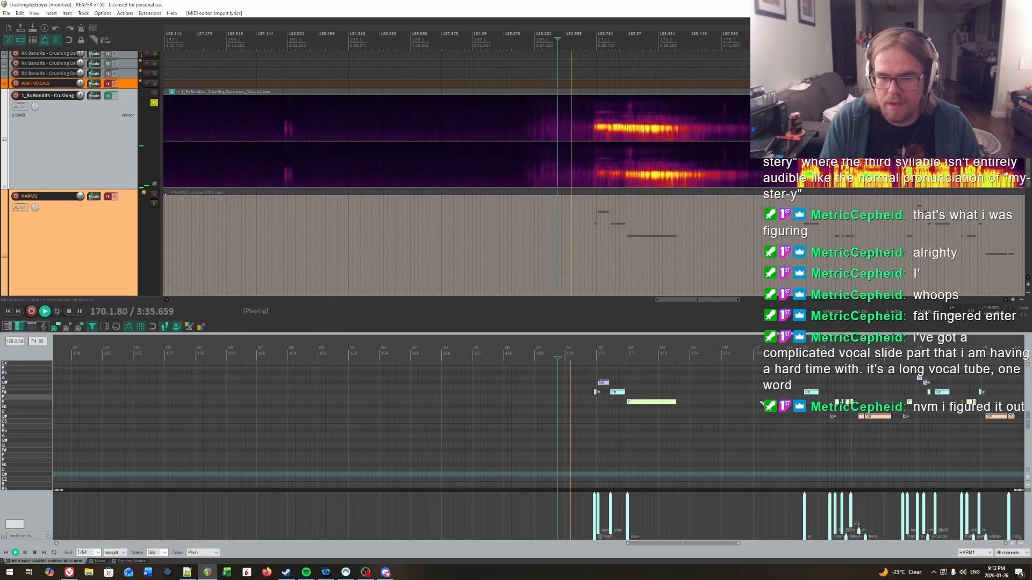
scroll(721, 415, "up", 3)
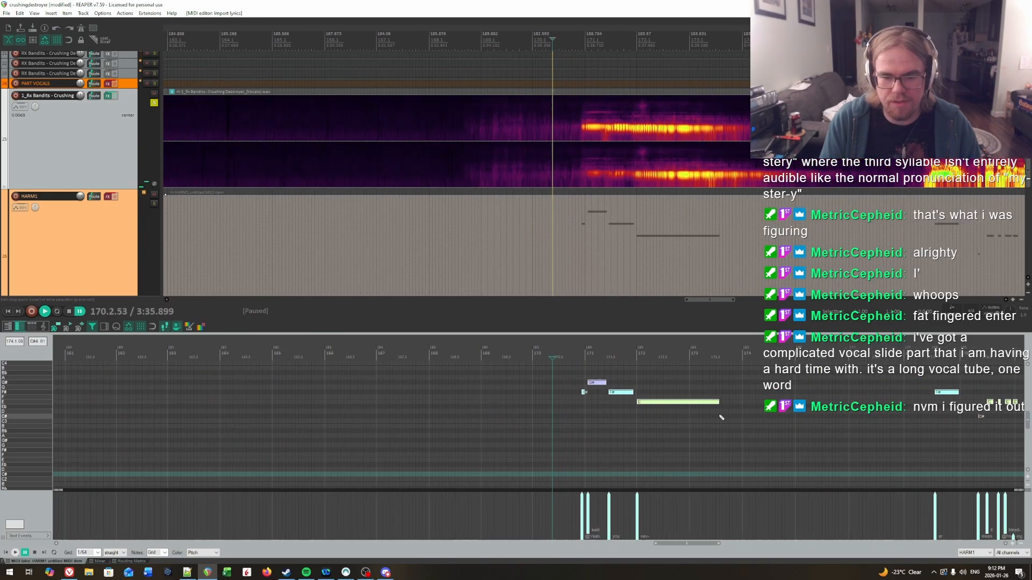
key("space")
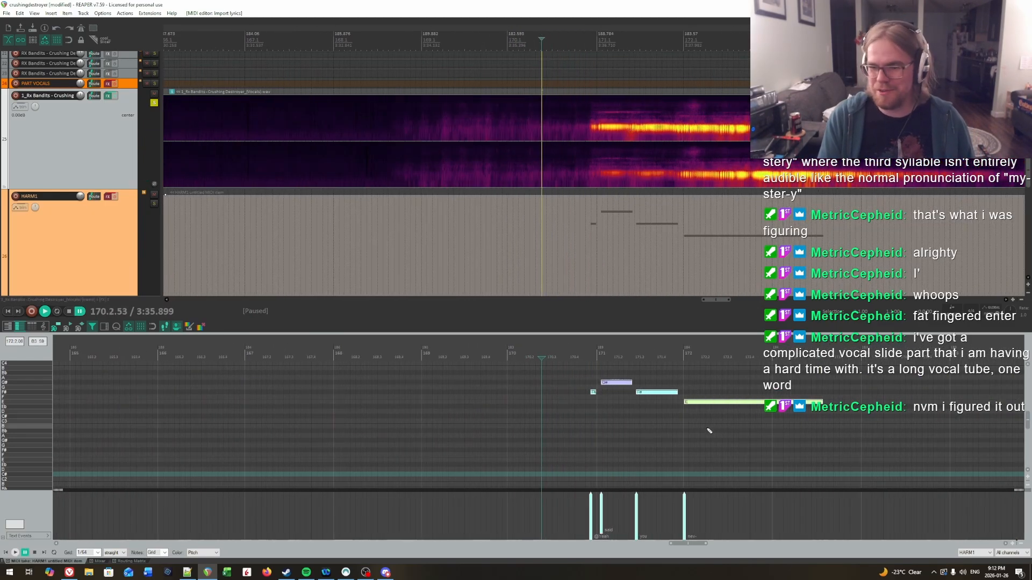
key("alt+Tab")
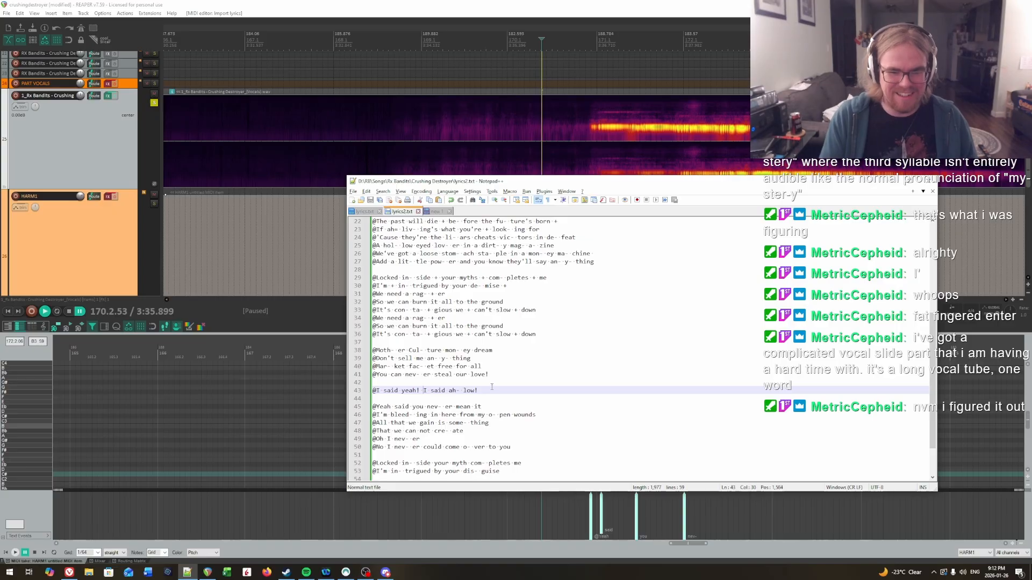
key("Return")
type("@")
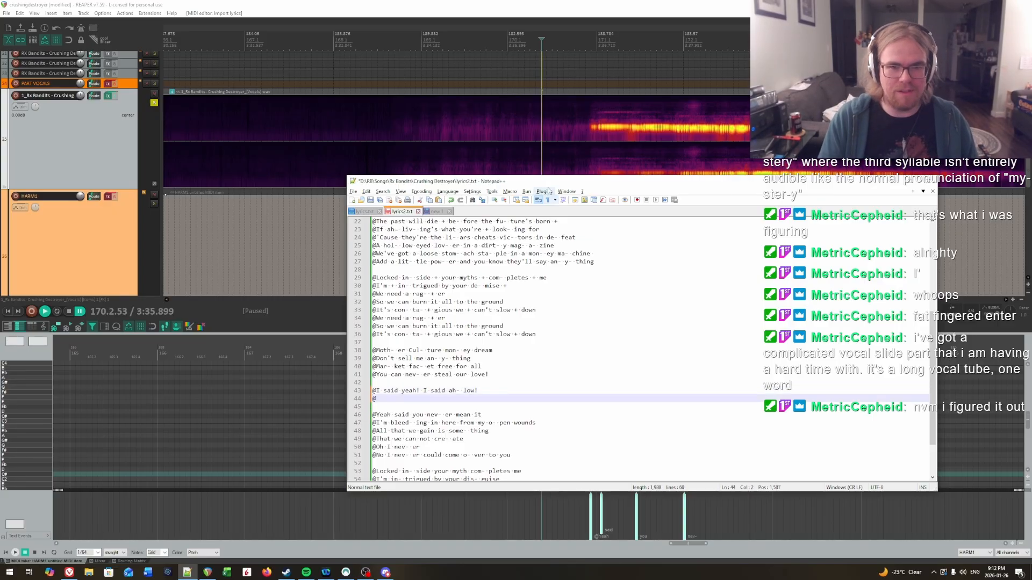
left_click(456, 42)
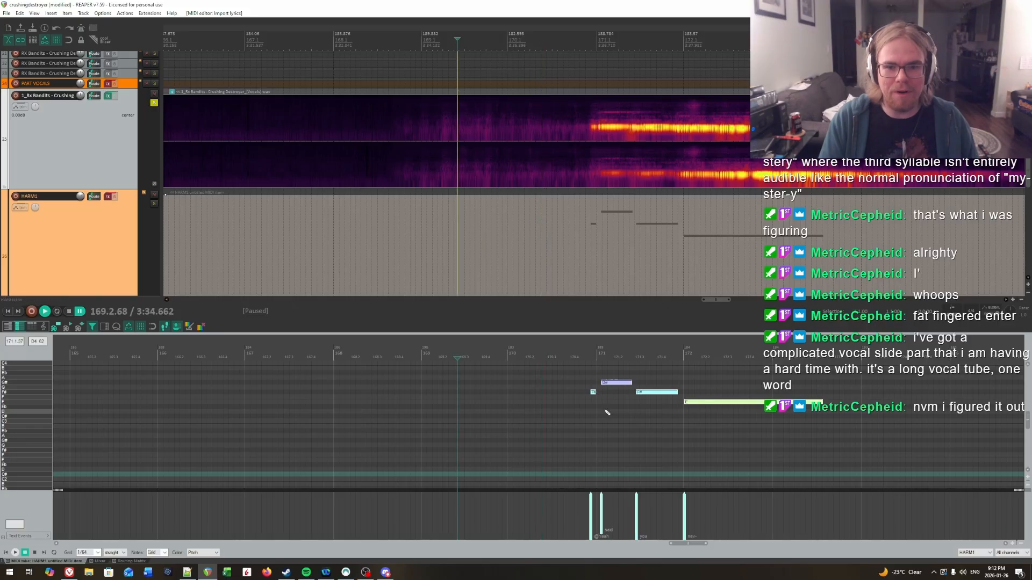
left_click(532, 353)
key("space")
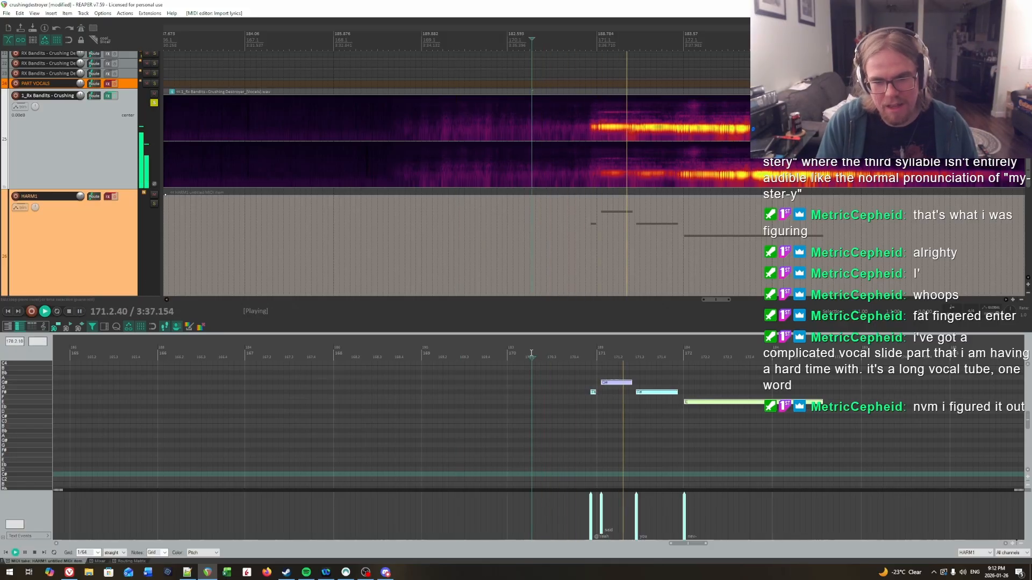
key("space")
key("alt+Tab")
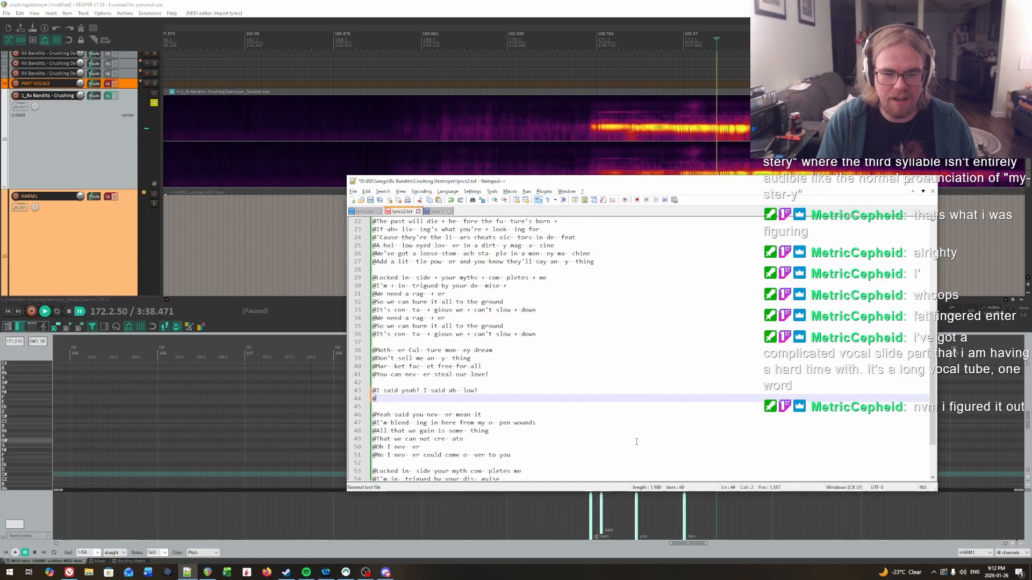
type("Oh")
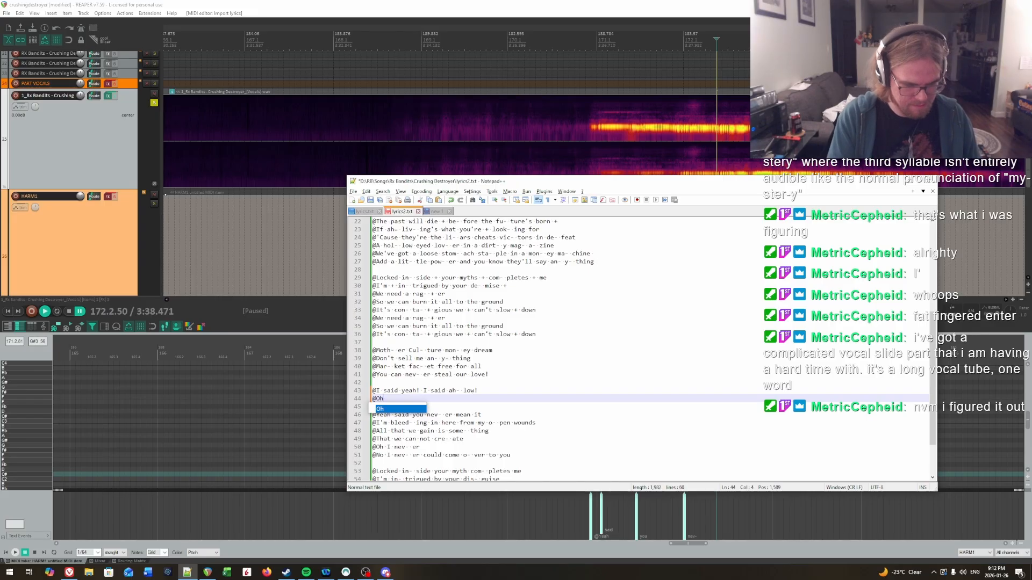
type("! + + =")
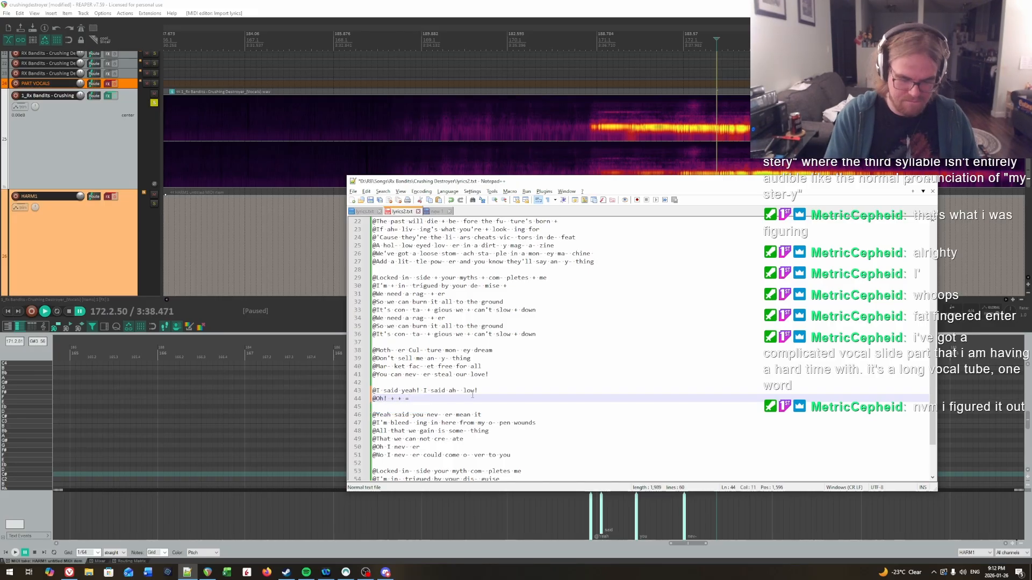
Re-import the lyrics in REAPER and play on through the "Yeah said you never mean it" notes around bars 178 to 179.
left_click(524, 4)
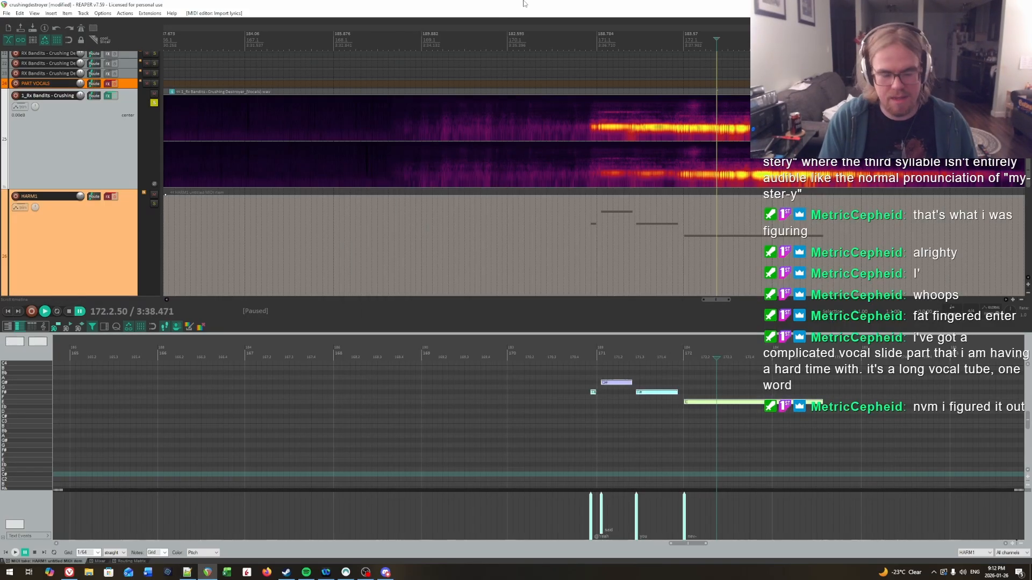
key("space")
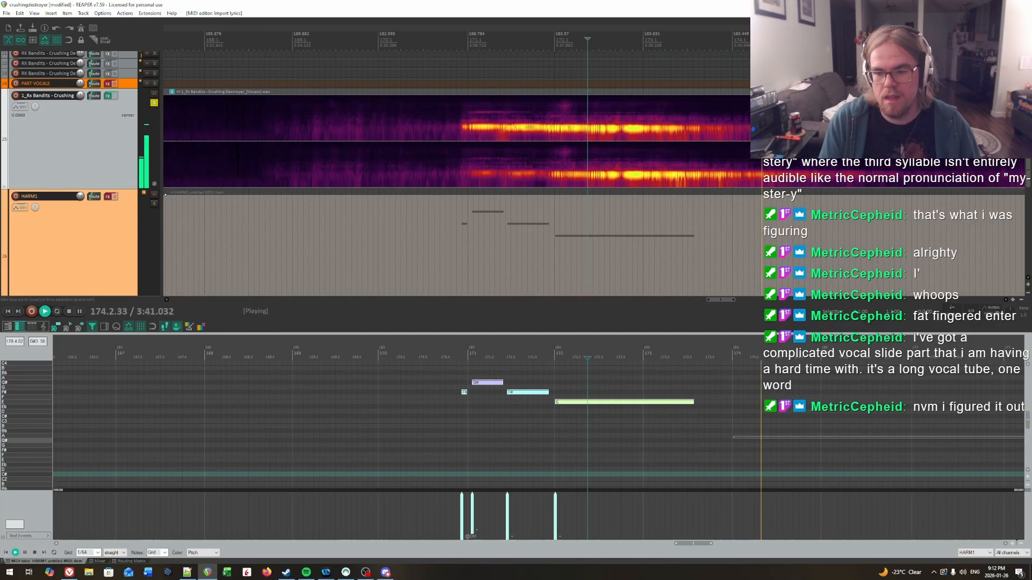
left_click_drag(348, 437, 531, 420)
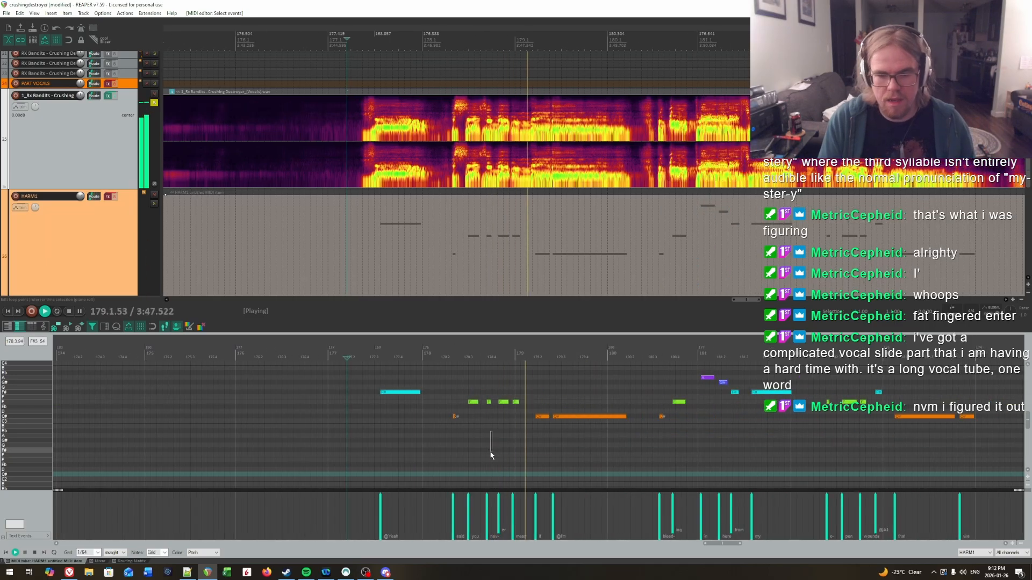
key("space")
key("alt+Tab")
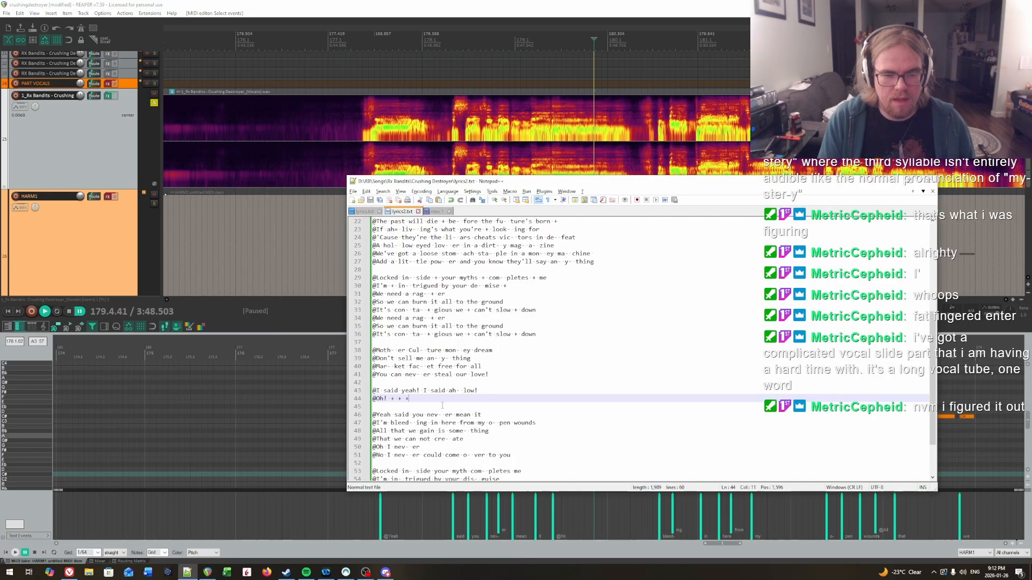
left_click(390, 415)
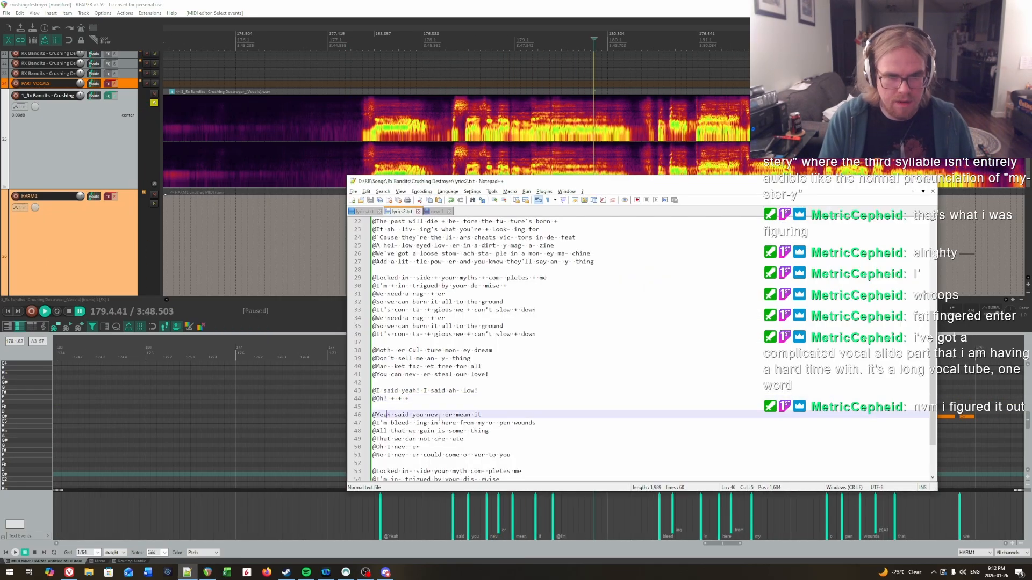
type("you")
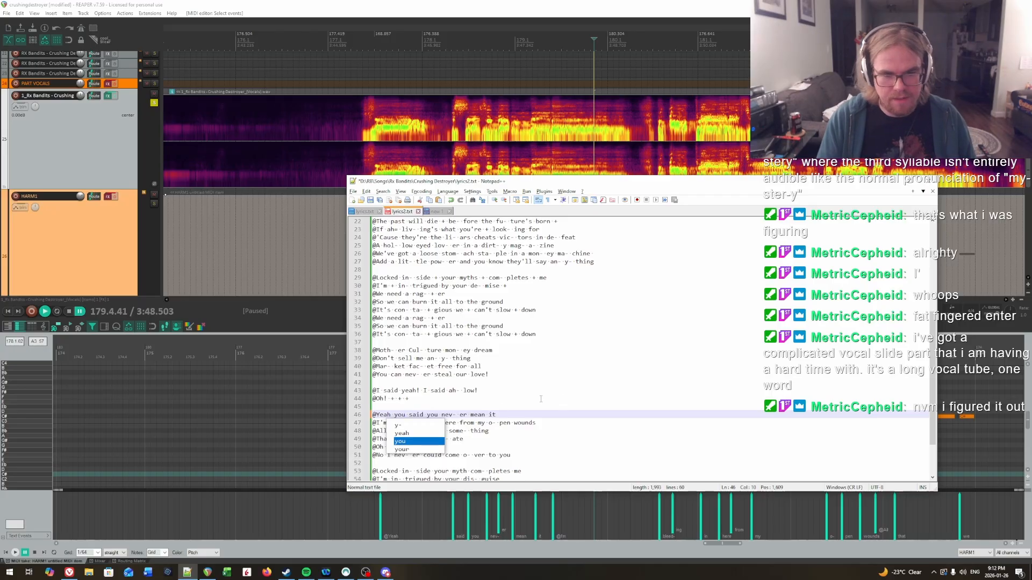
left_click(488, 415)
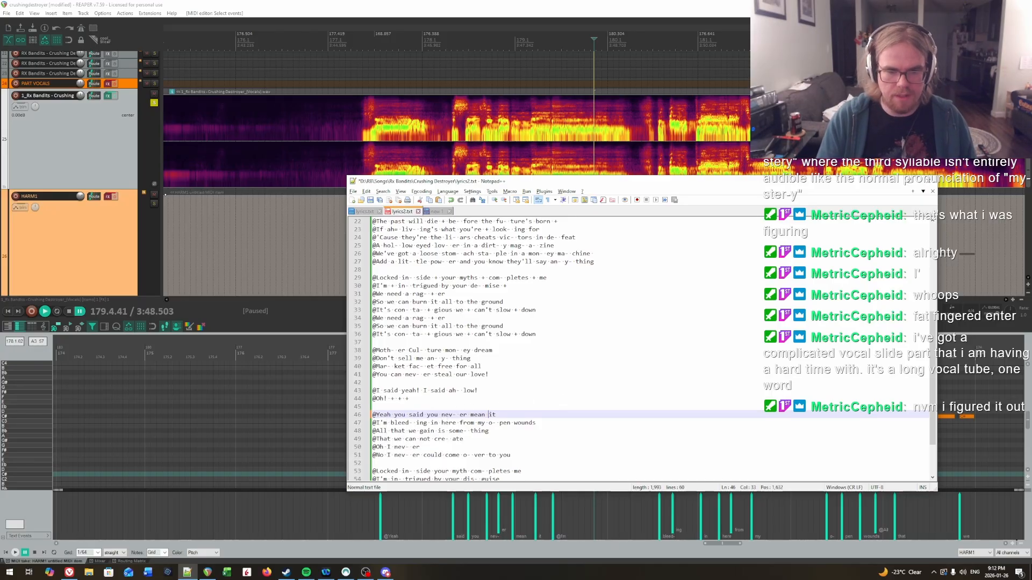
left_click(522, 90)
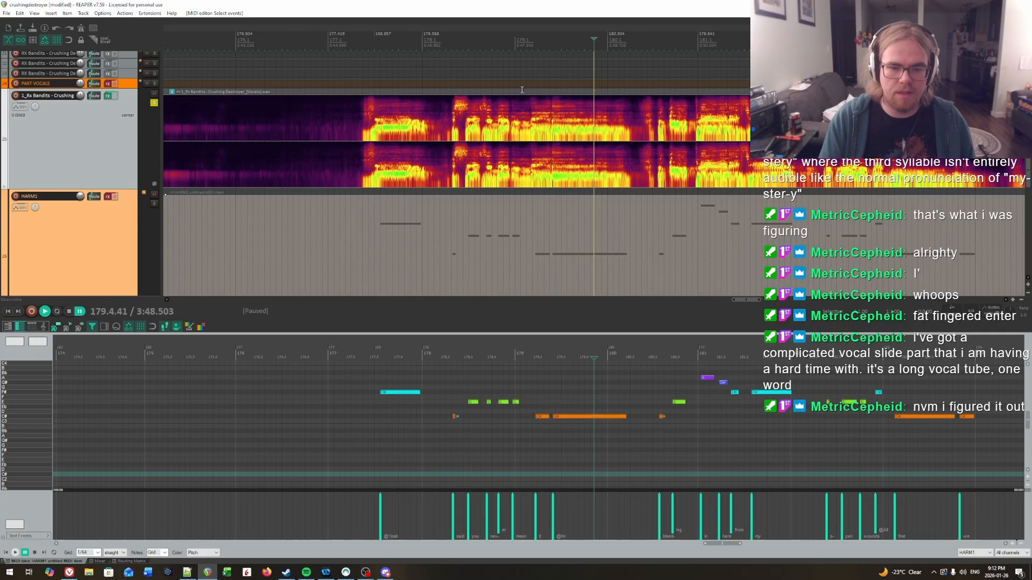
double_click(511, 136)
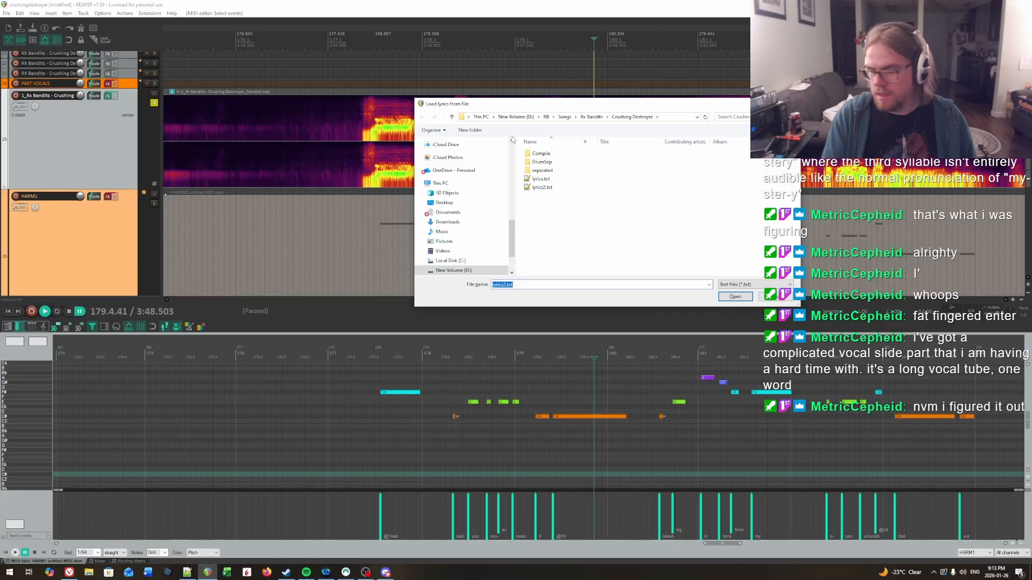
key("Escape")
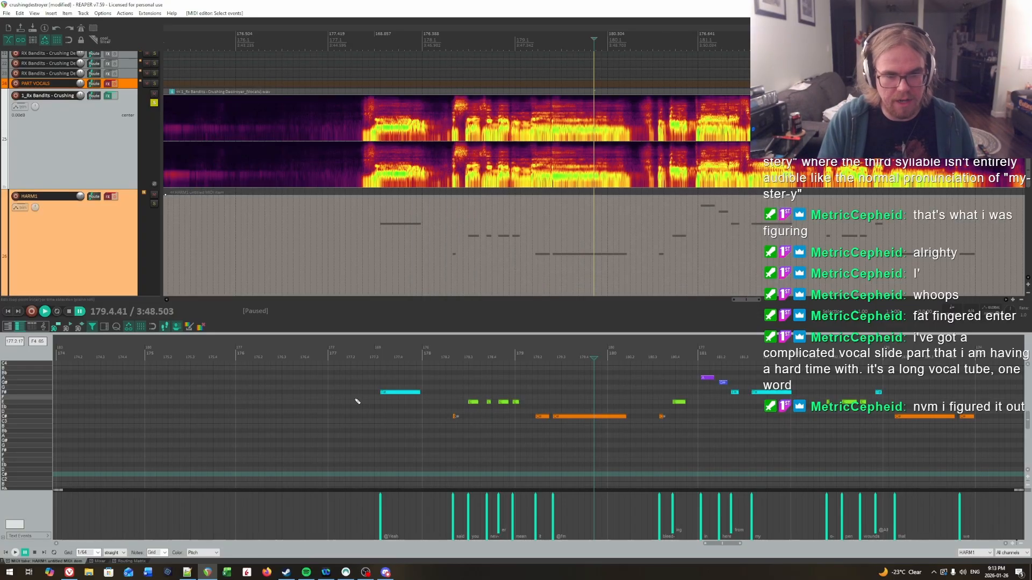
key("space")
key("alt+Tab")
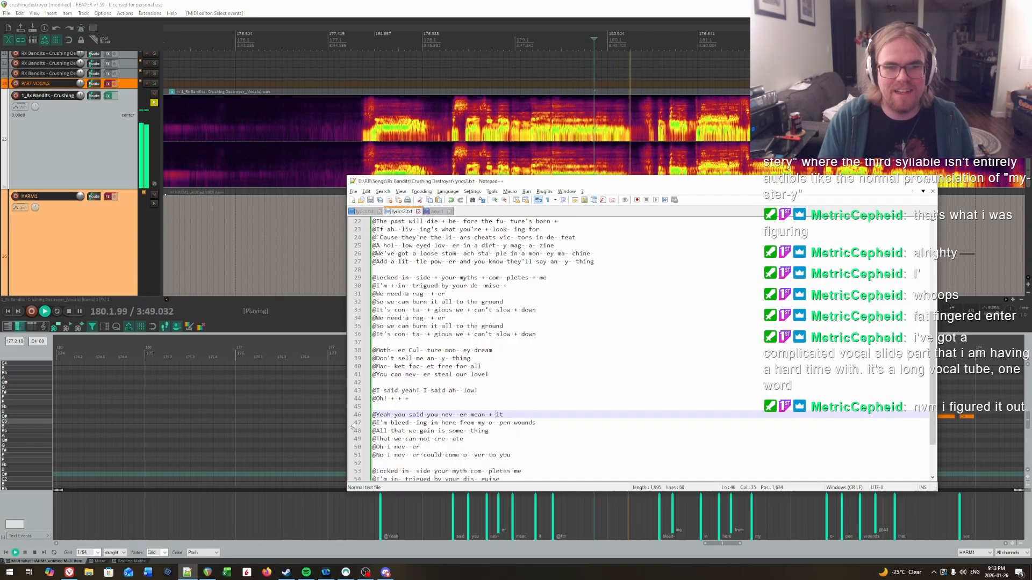
key("alt+Tab")
key("space")
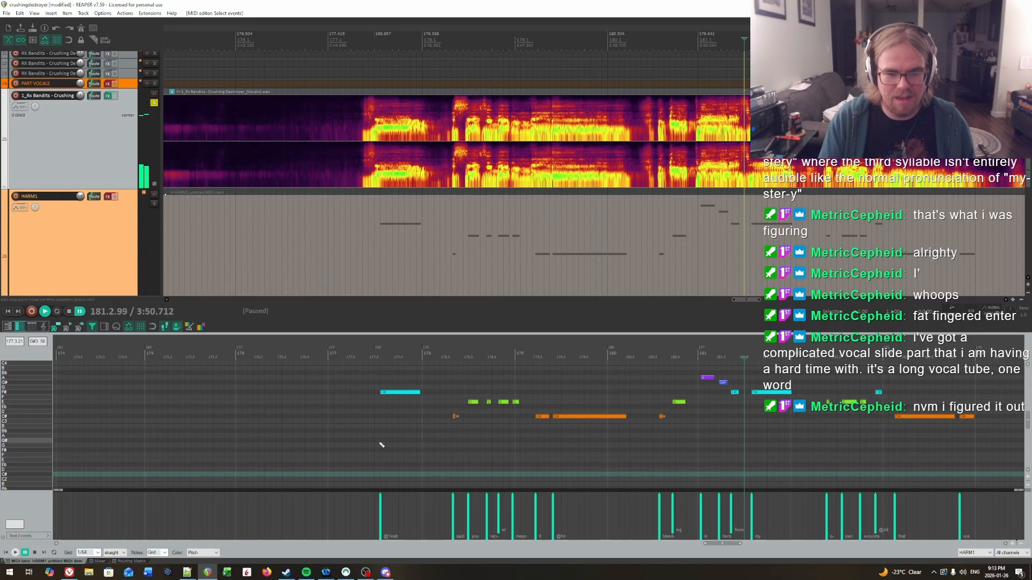
Re-import the edited lyrics file onto all HARM1 notes, closing the unneeded lock settings.
key("shift+l")
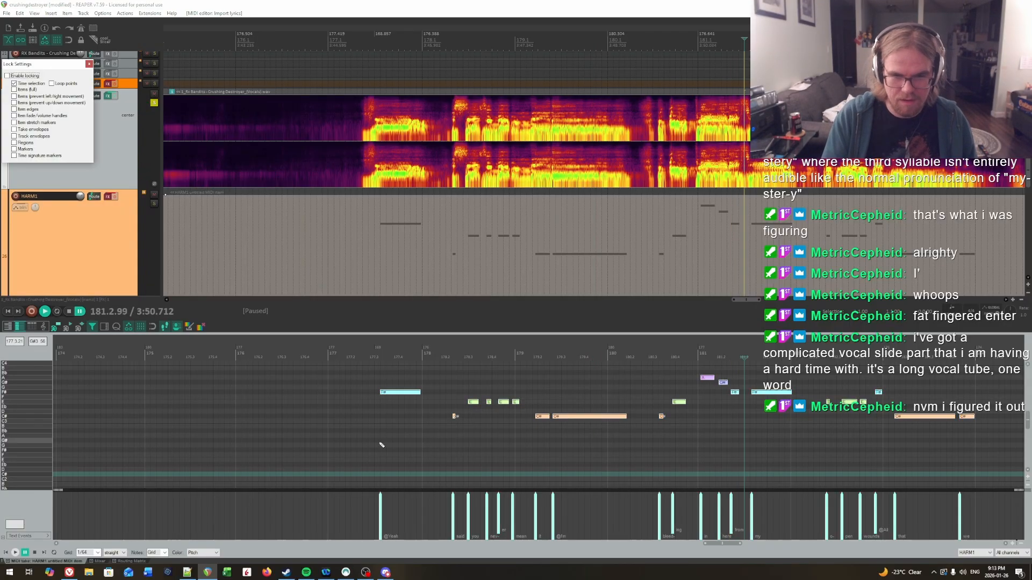
left_click(89, 64)
key("shift+l")
key("Return")
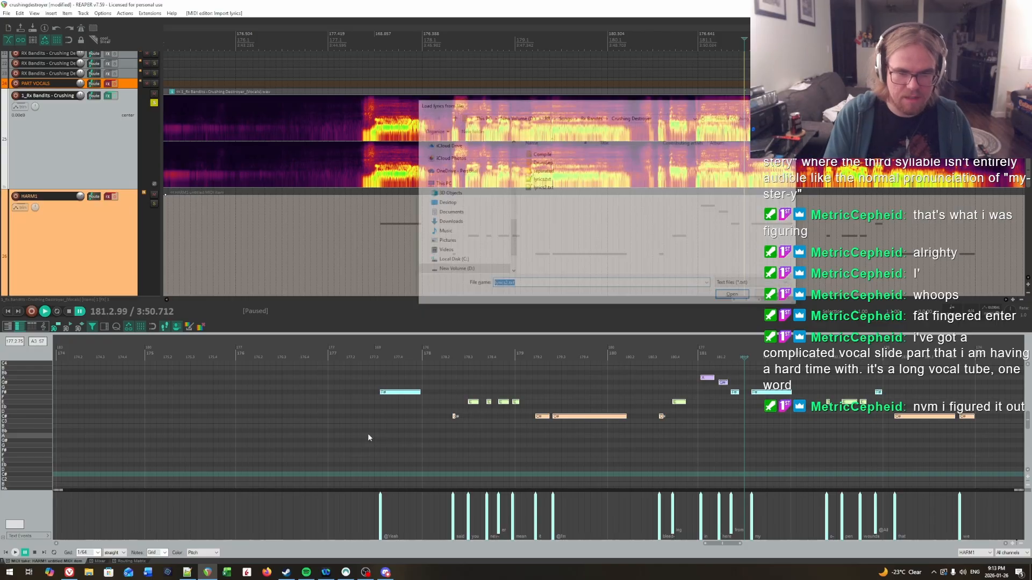
Listen to the "Yeah you said you never mean it" phrase from about 177.2, and replay its middle from about 178.2.
left_click(365, 352)
key("space")
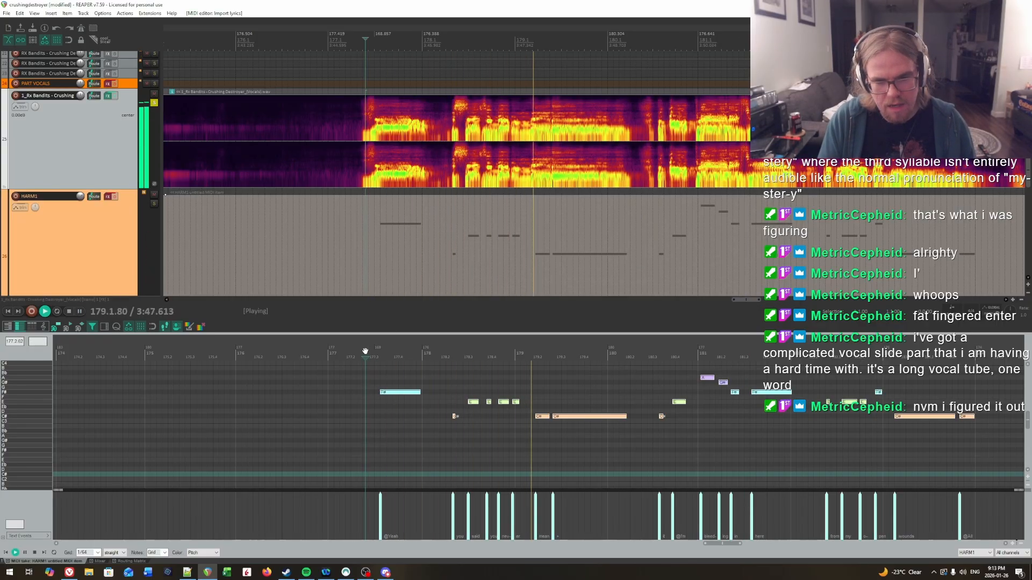
key("space")
left_click(465, 352)
key("space")
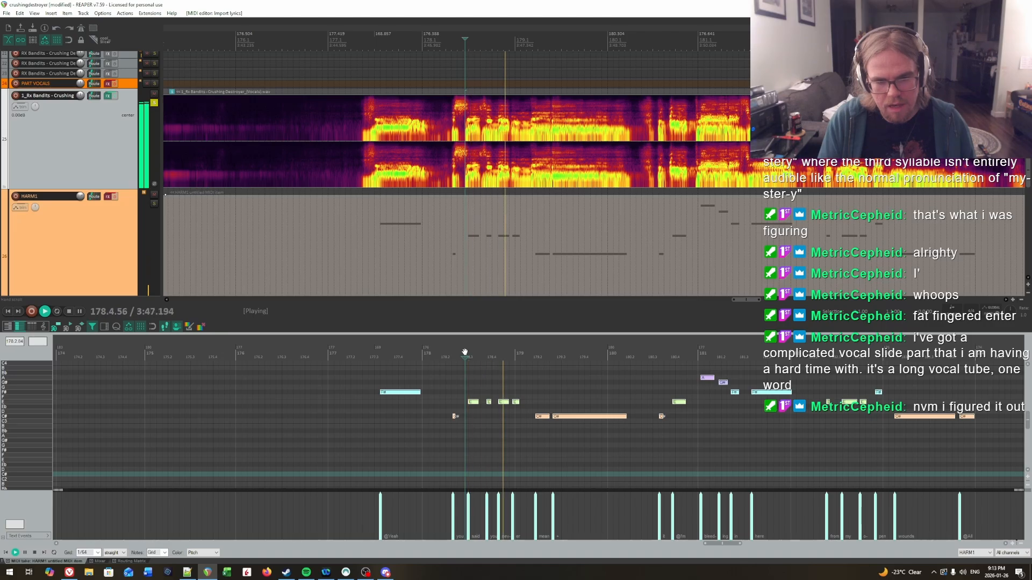
left_click(465, 352)
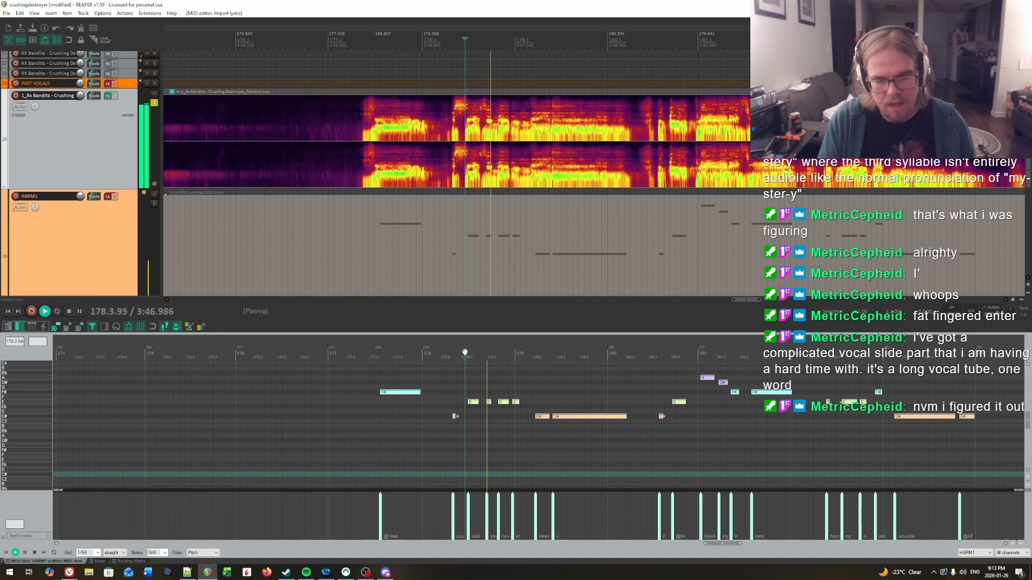
key("space")
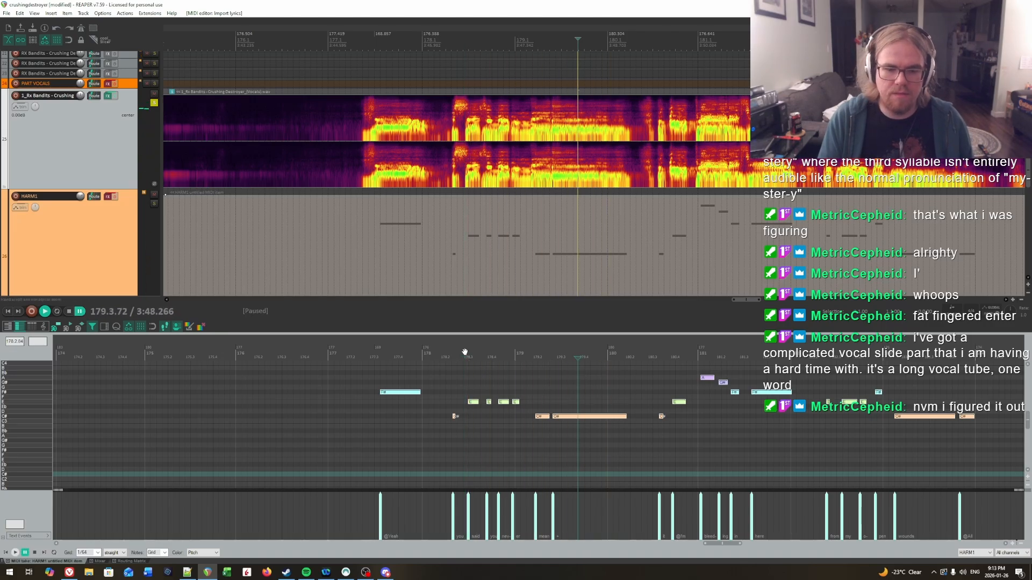
Remove the "+" after "mean" in the lyric line, re-import the lyrics in REAPER, and play on into bar 181.
key("alt+Tab")
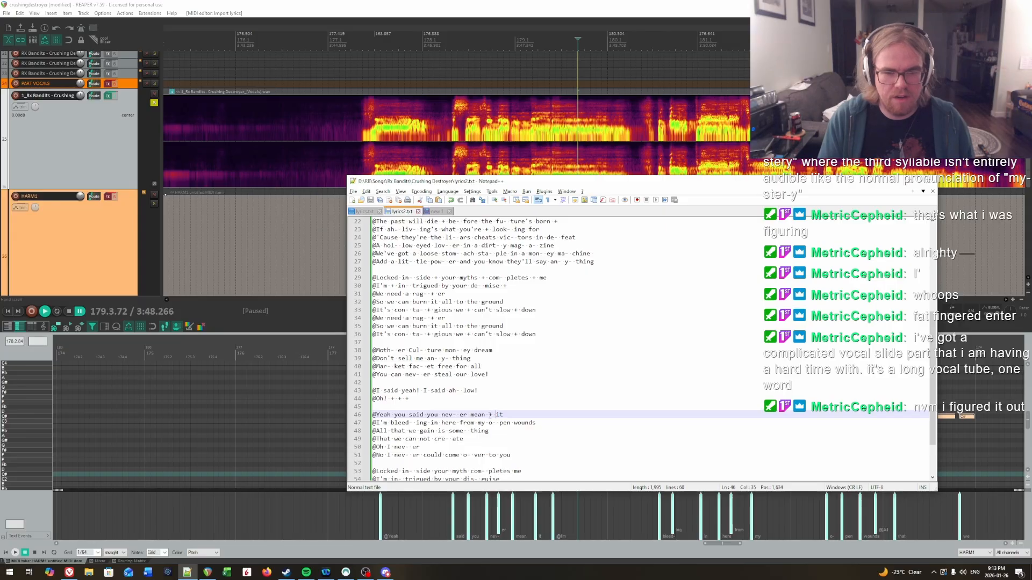
key("BackSpace")
key("BackSpace")
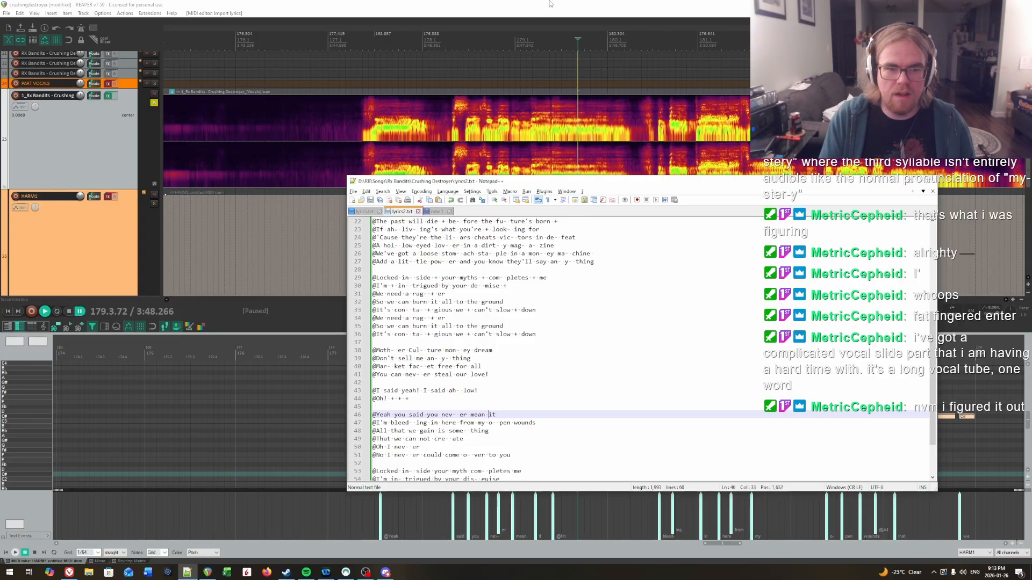
left_click(549, 3)
key("ctrl+l")
key("Return")
key("space")
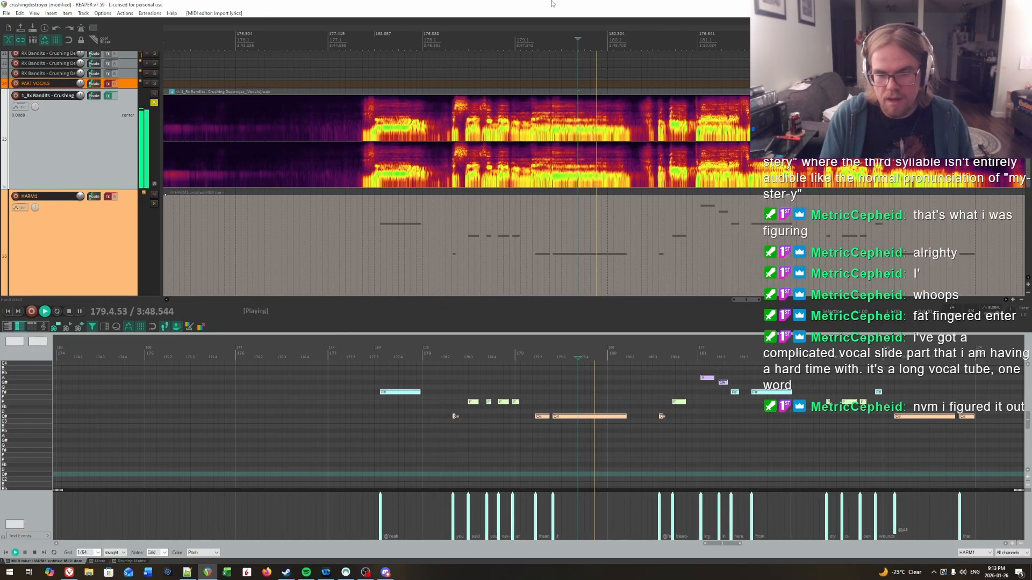
key("space")
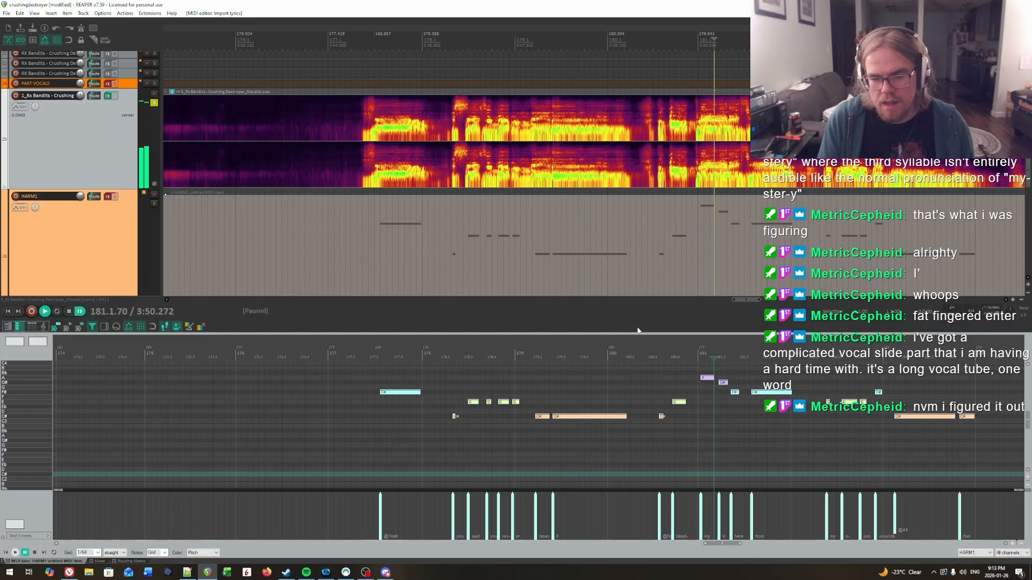
Replay the phrase from about 180.1, insert "Now" before "I'm bleed- ing" in the next lyric line, and return to REAPER to re-import the lyrics.
key("space")
left_click(627, 353)
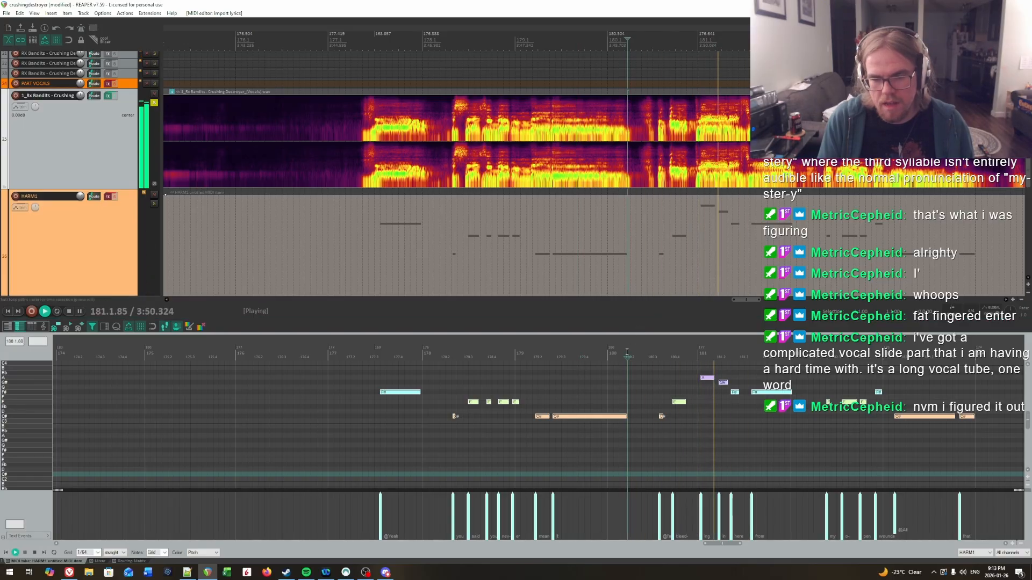
key("space")
key("alt+Tab")
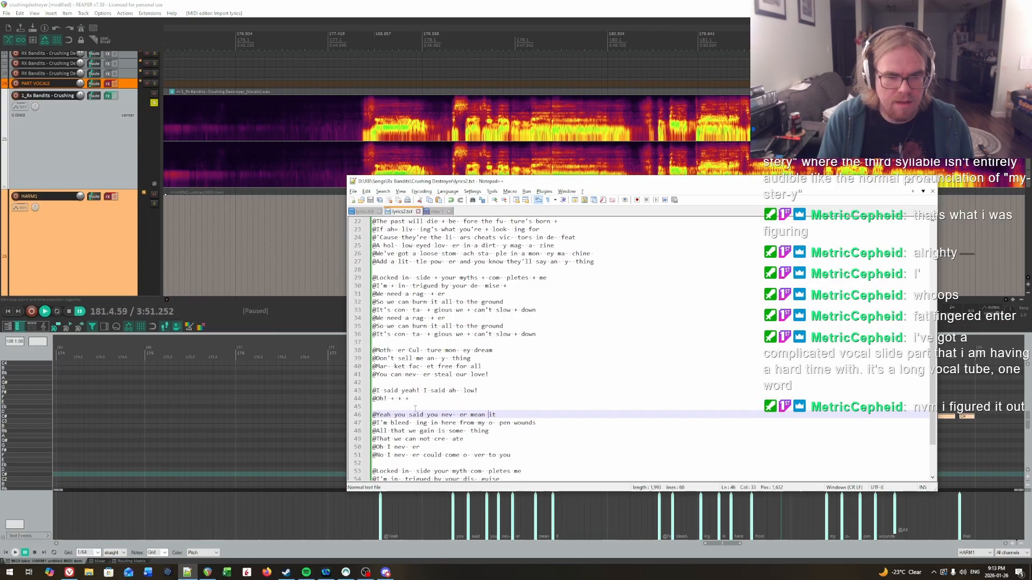
left_click(376, 423)
type("Now")
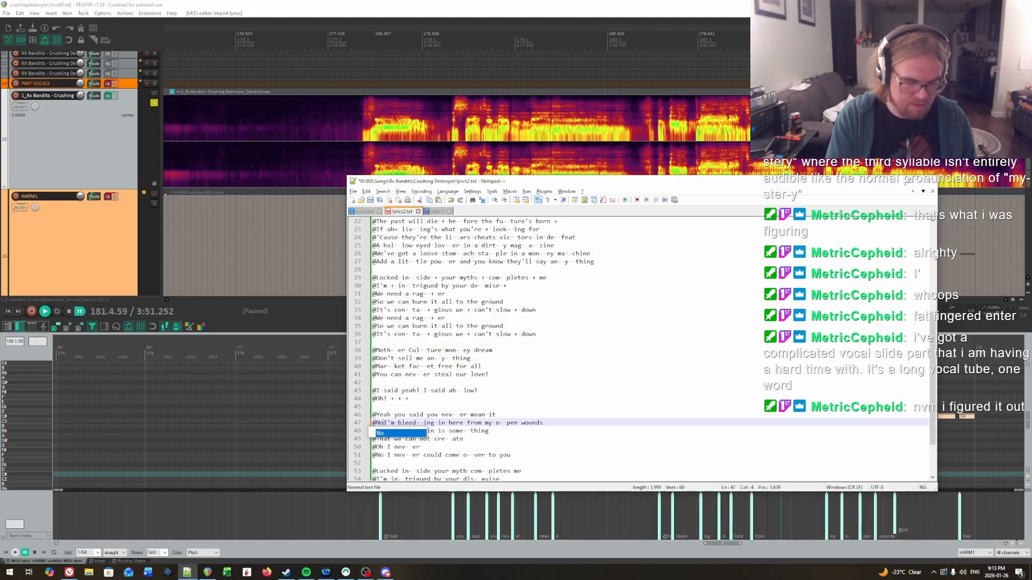
left_click(596, 3)
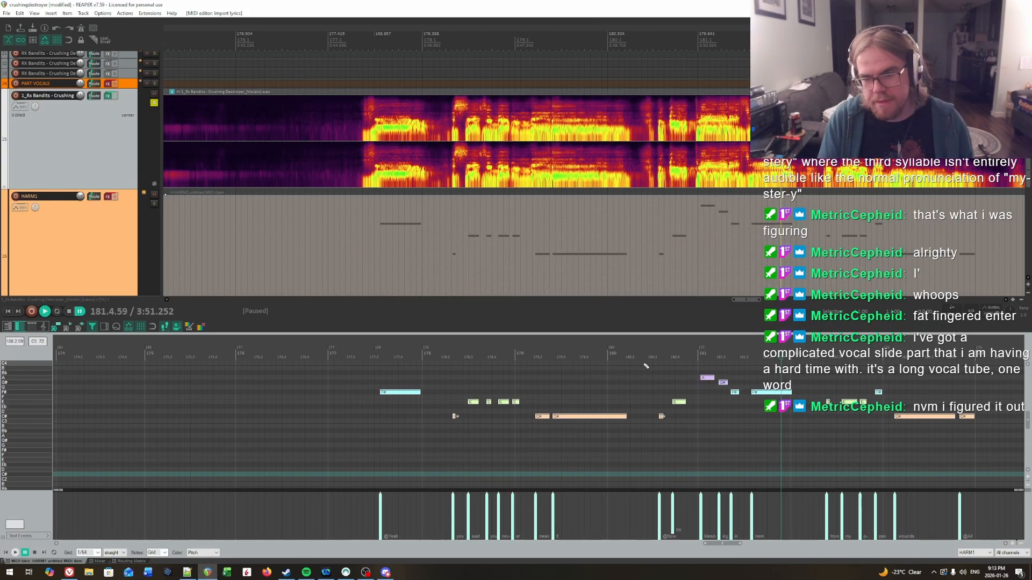
Listen to the phrase from about 180.2 and its ending from 182.2, and append "yeah" after "o- pen wounds" in the lyric line.
left_click(643, 352)
key("space")
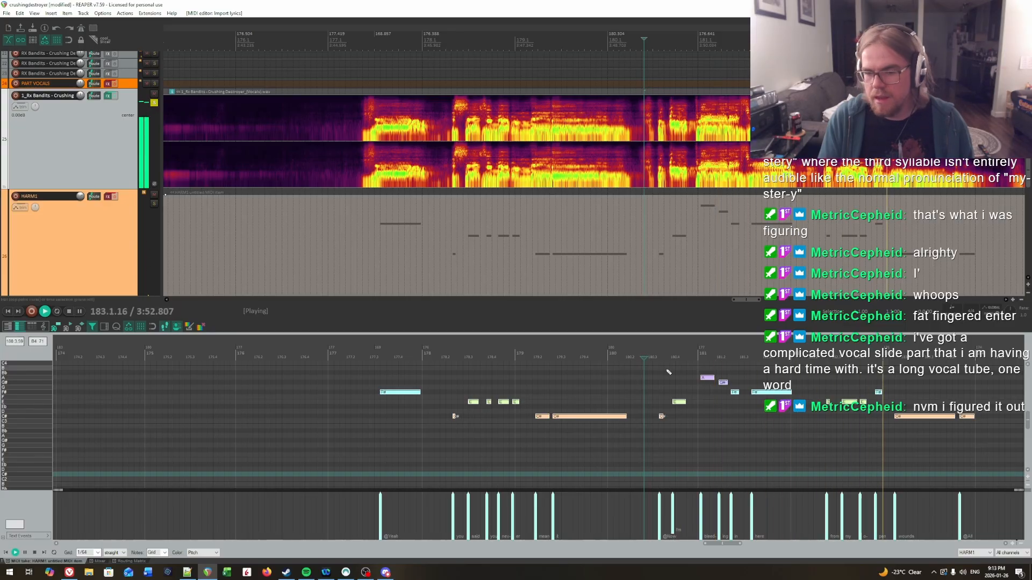
left_click(817, 352)
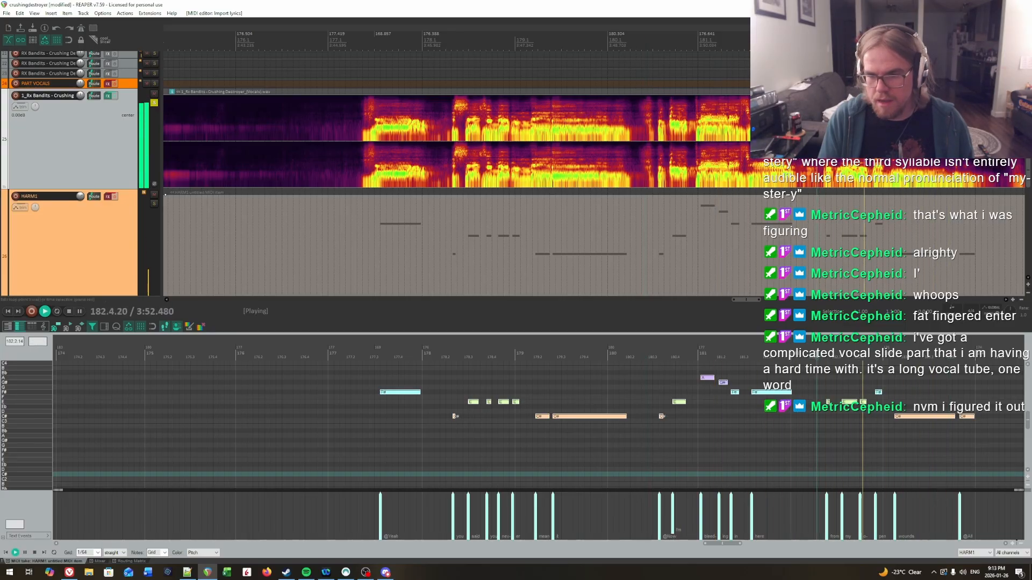
key("space")
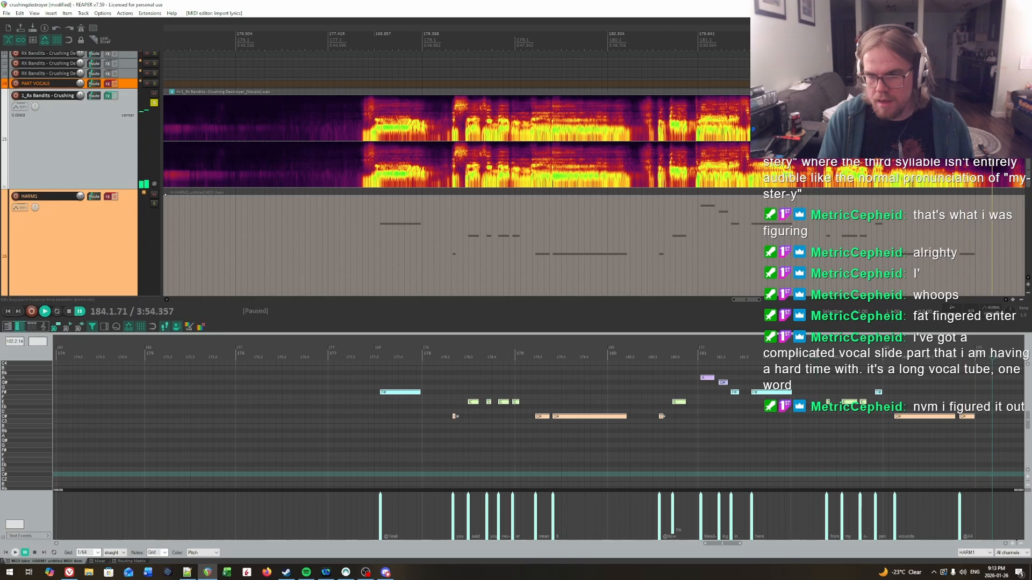
key("alt+Tab")
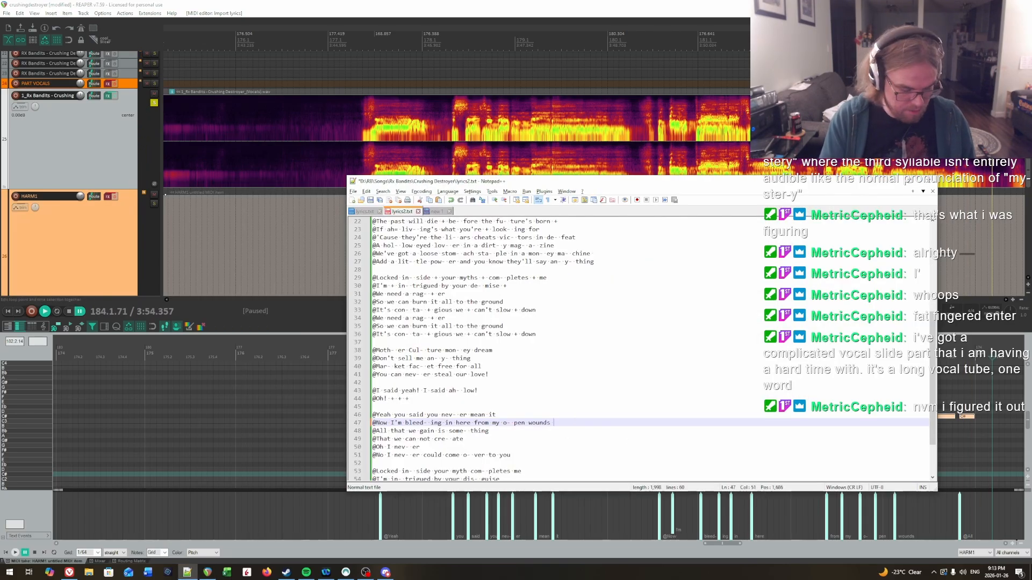
type("yeah")
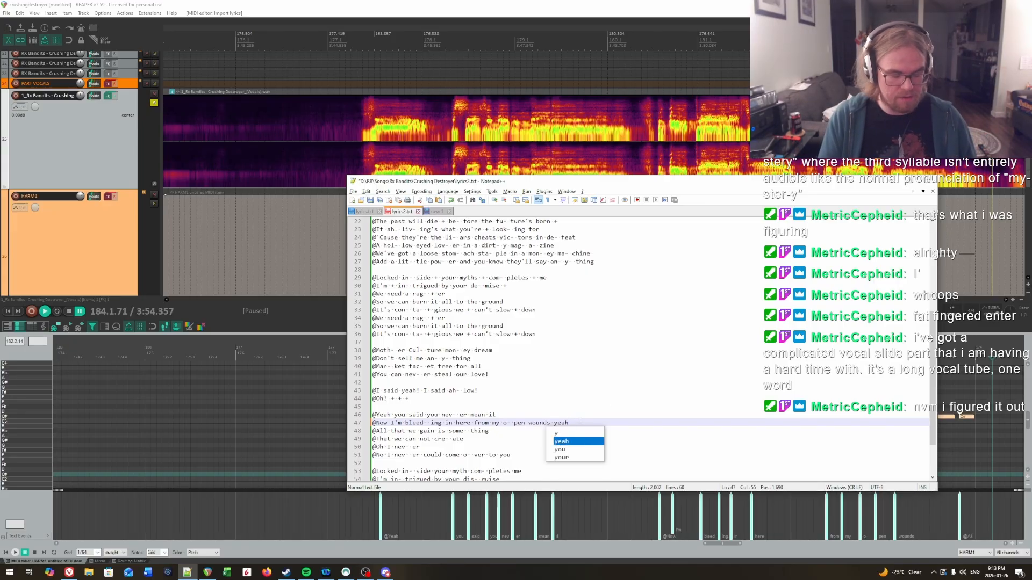
Mark the final "yeah" as non-pitched with "#", save the lyrics file, and re-import it in REAPER.
type("#")
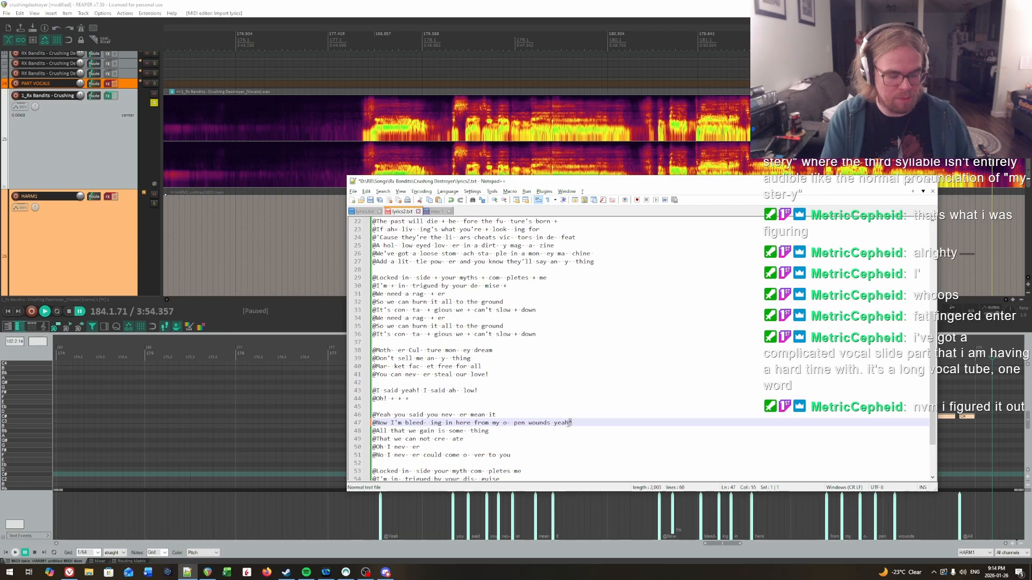
key("BackSpace")
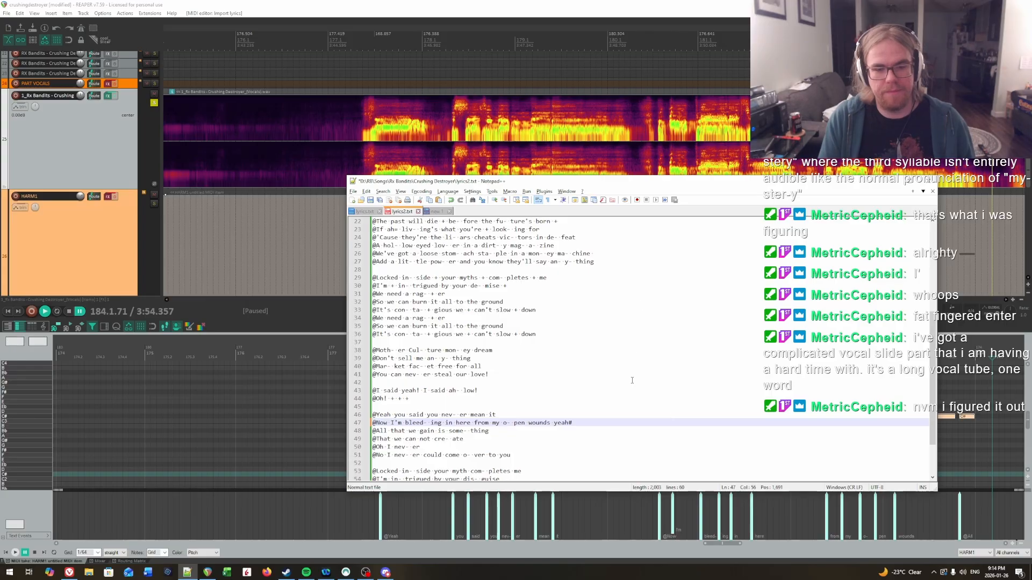
key("ctrl+s")
left_click(689, 3)
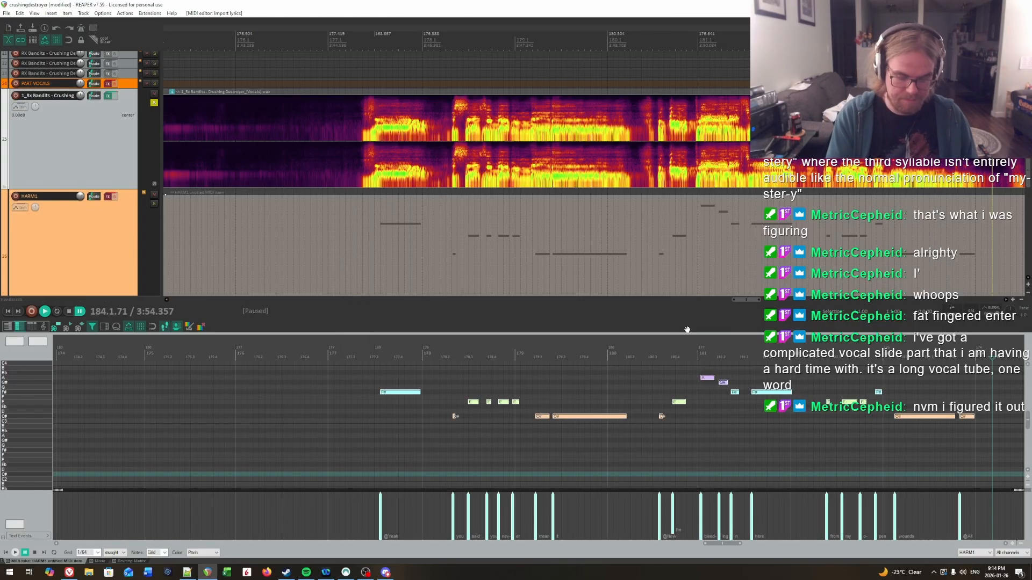
key("ctrl+l")
key("Return")
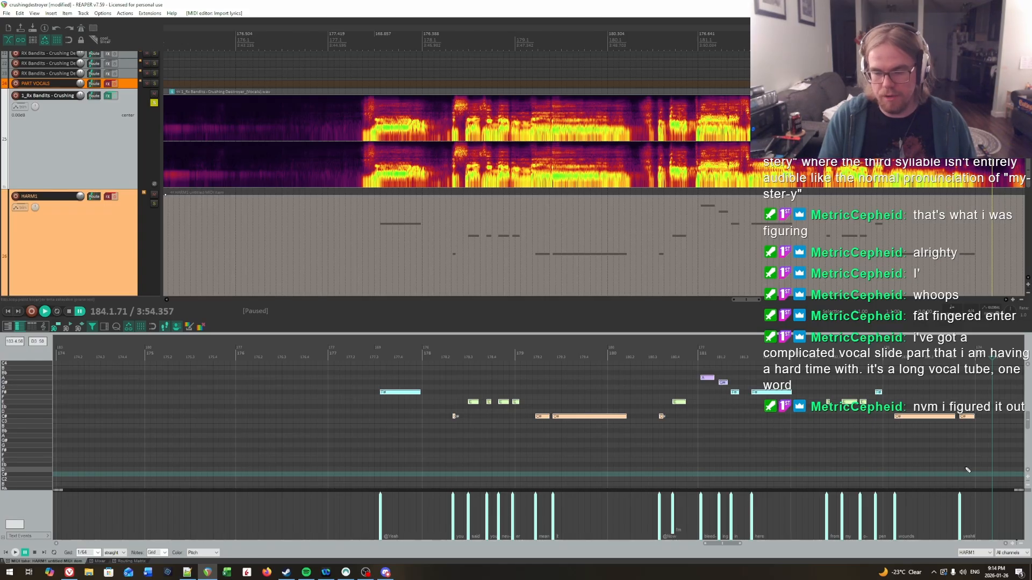
Remove the "#" from "yeah" in the lyrics file and re-import the lyrics onto all HARM1 notes in REAPER.
left_click(187, 572)
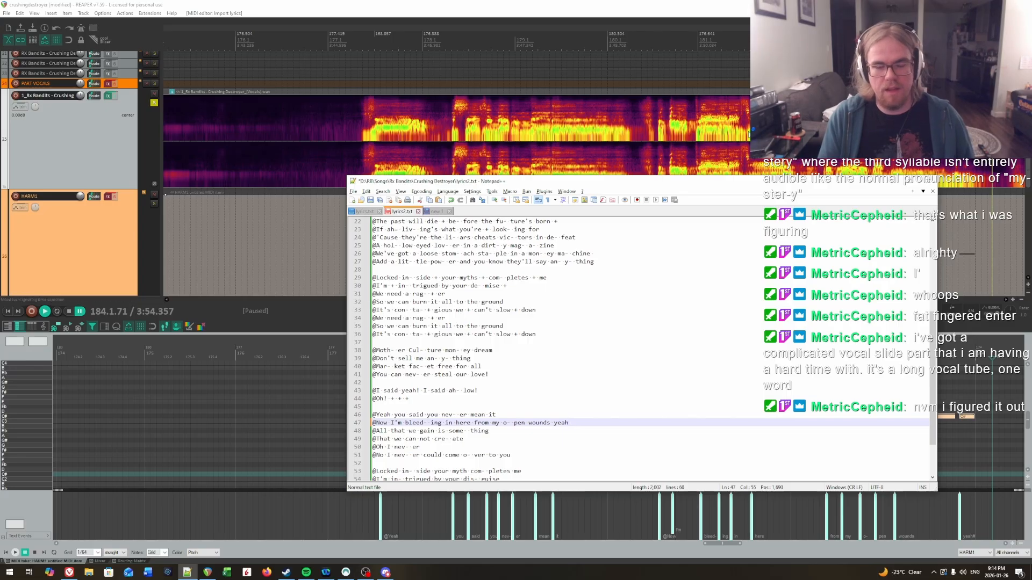
left_click(891, 181)
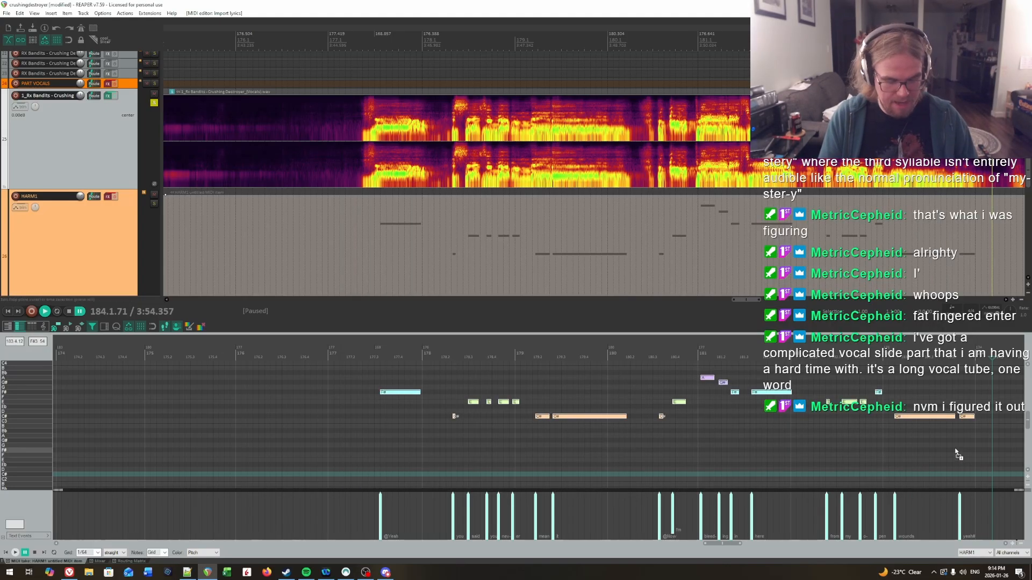
key("shift+l")
key("Escape")
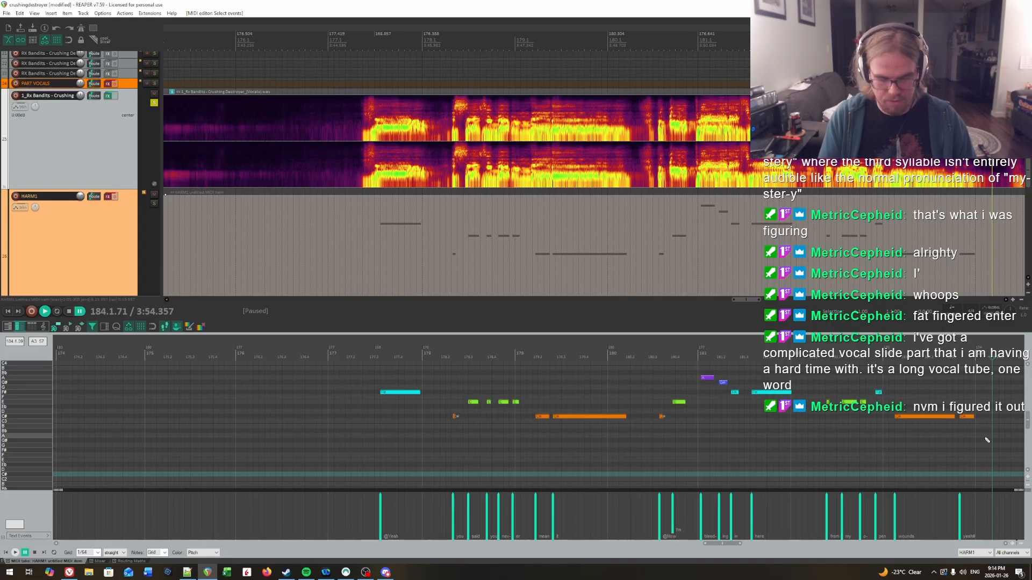
key("ctrl+a")
key("shift+l")
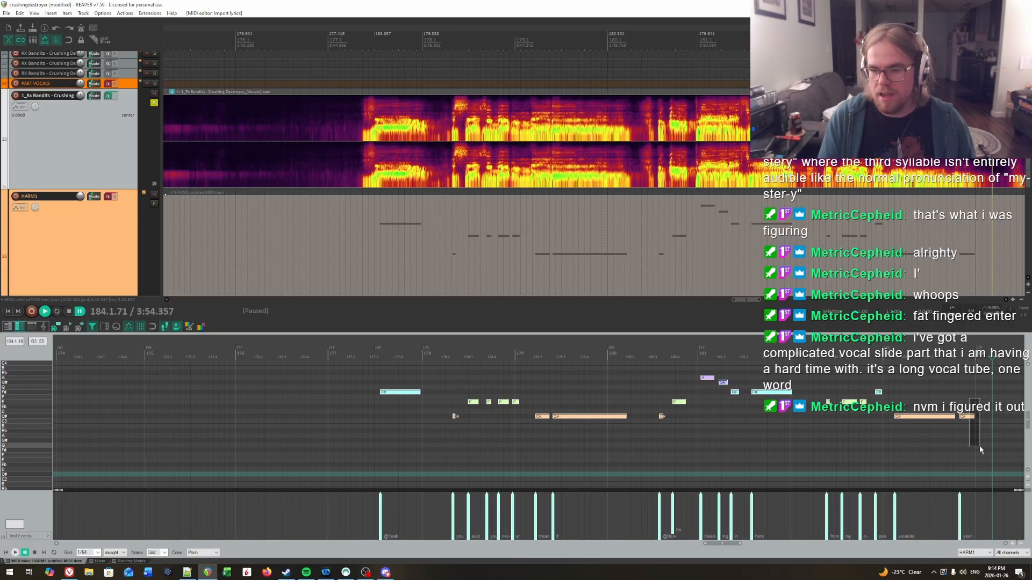
Convert the final "yeah" note on HARM1 to normal non-pitched with the C3 automation tools, fixing selected notes only for Harmony 1.
left_click(966, 416)
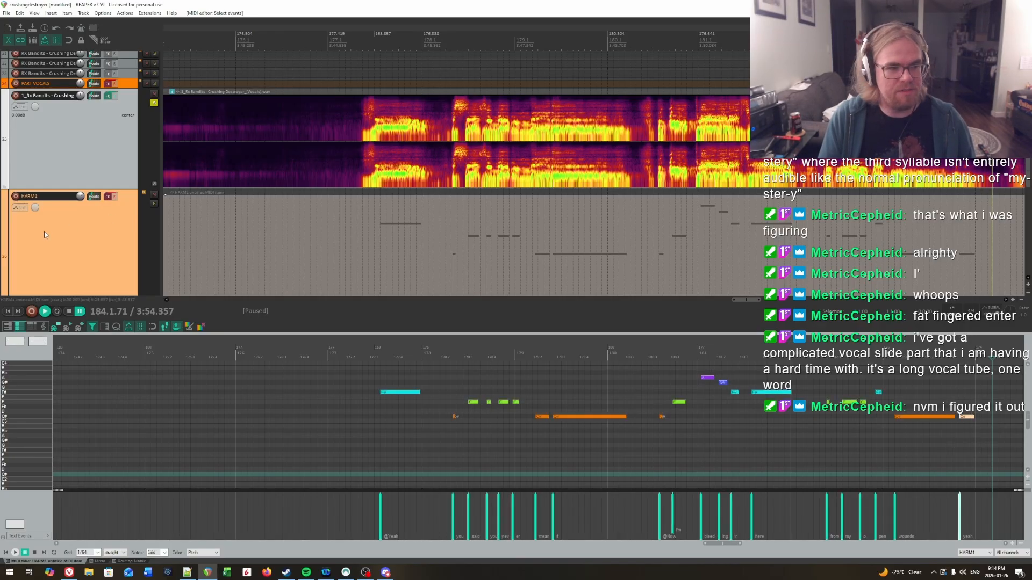
left_click(876, 224)
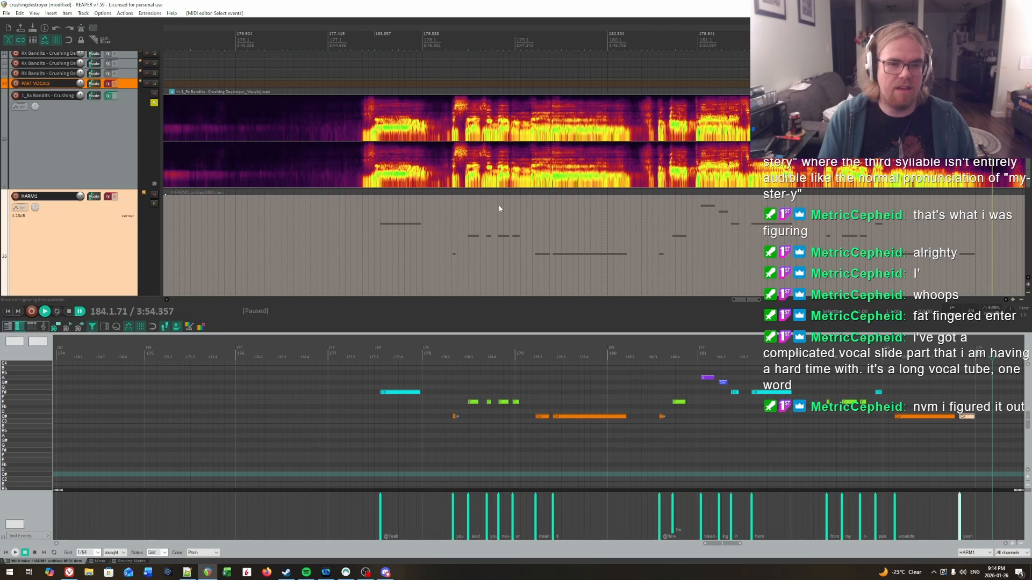
key("c")
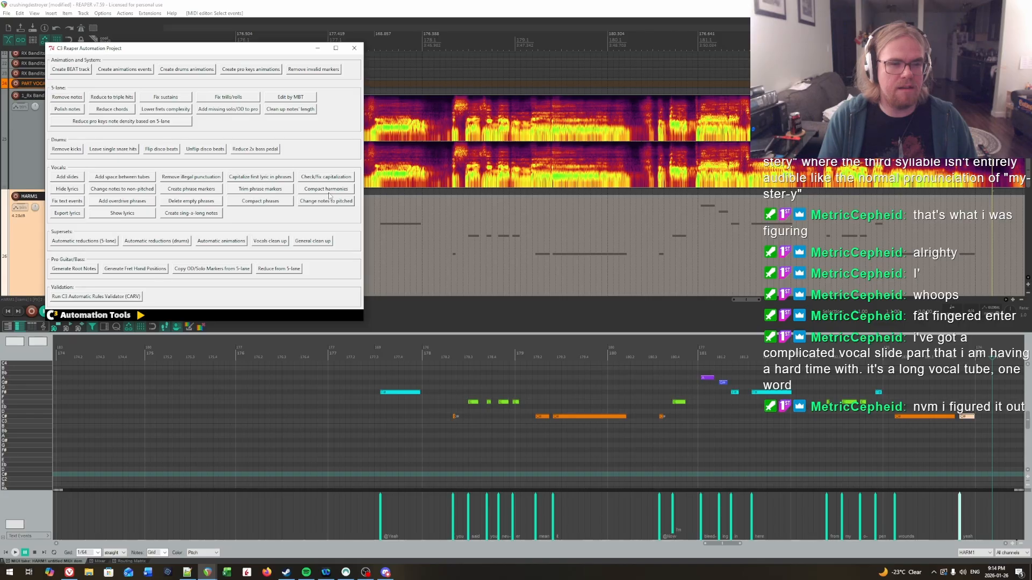
left_click(121, 190)
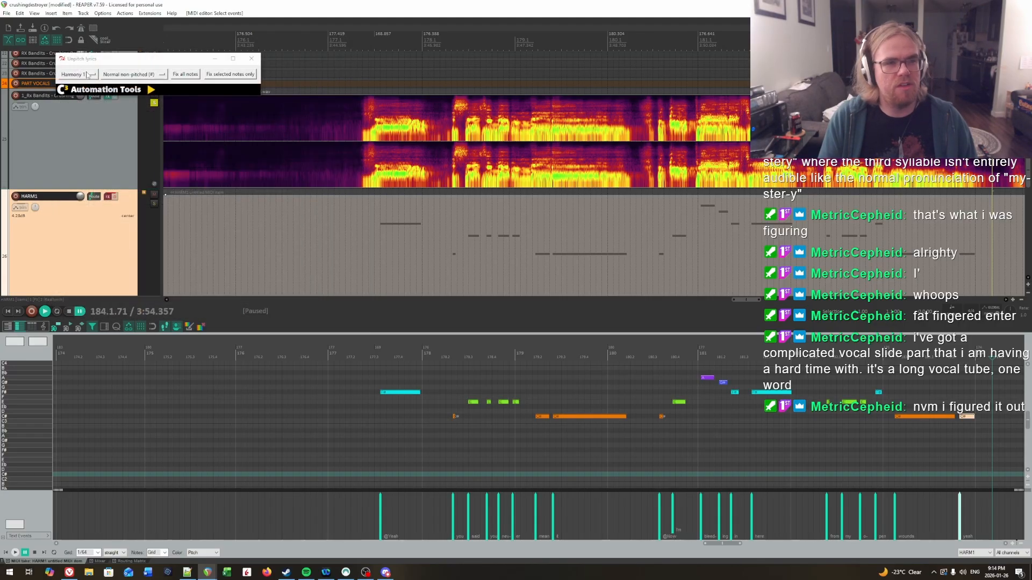
left_click(220, 76)
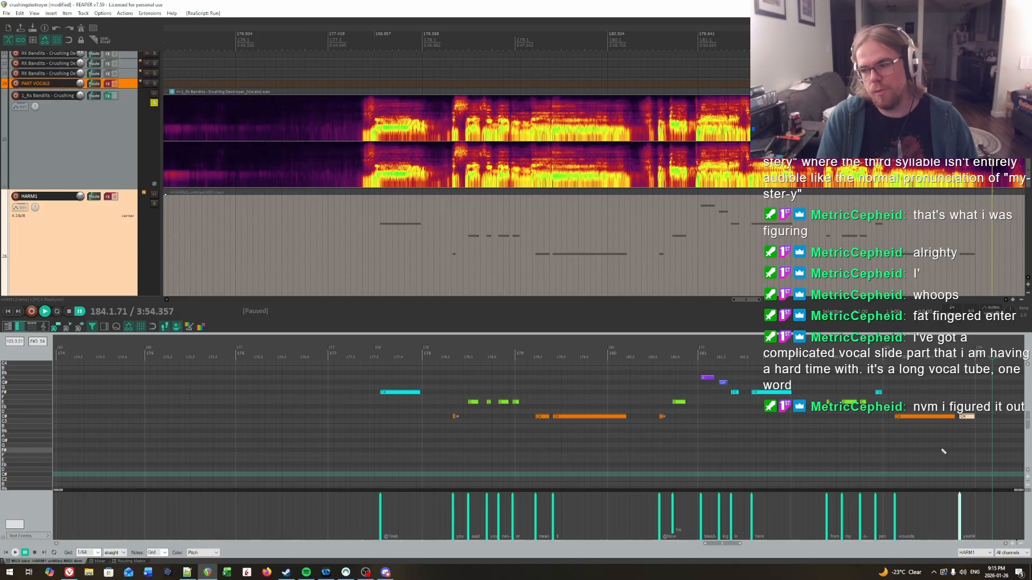
Switch to the lyrics file in Notepad++, append "#" to "yeah" after "o- pen wounds", and save it.
scroll(445, 433, "right", 8)
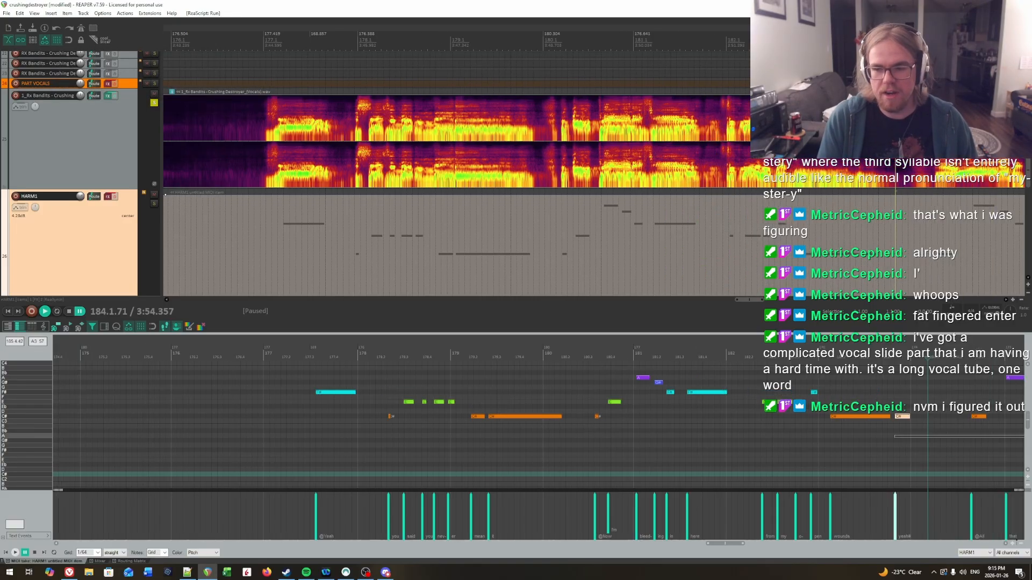
left_click_drag(444, 435, 428, 441)
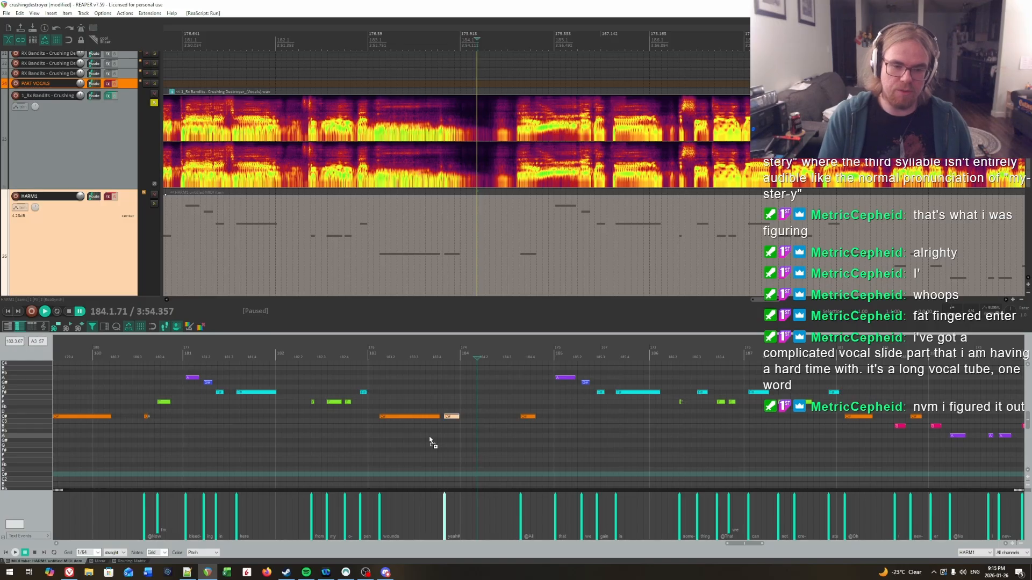
left_click(187, 572)
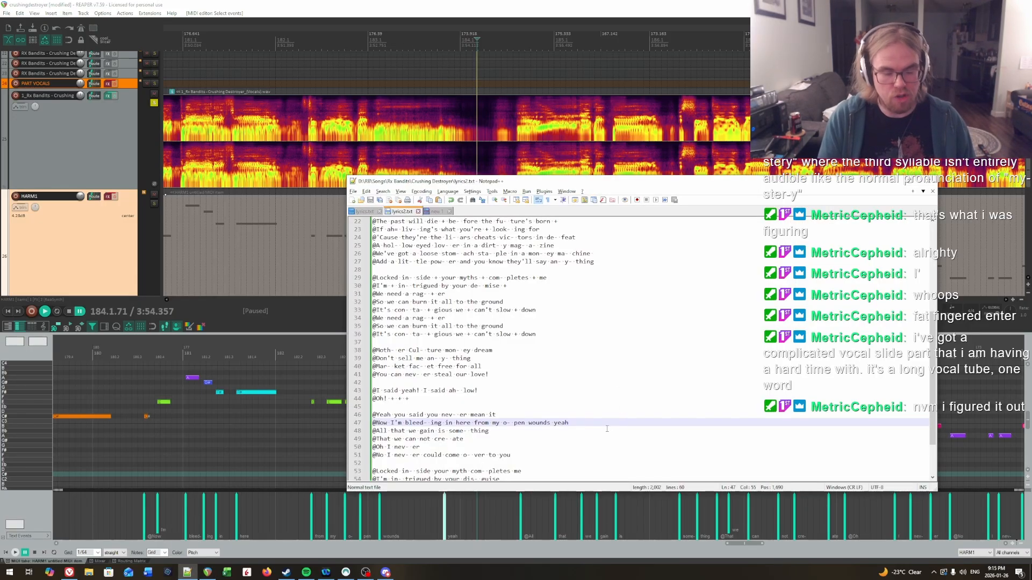
type("#")
key("alt+Tab")
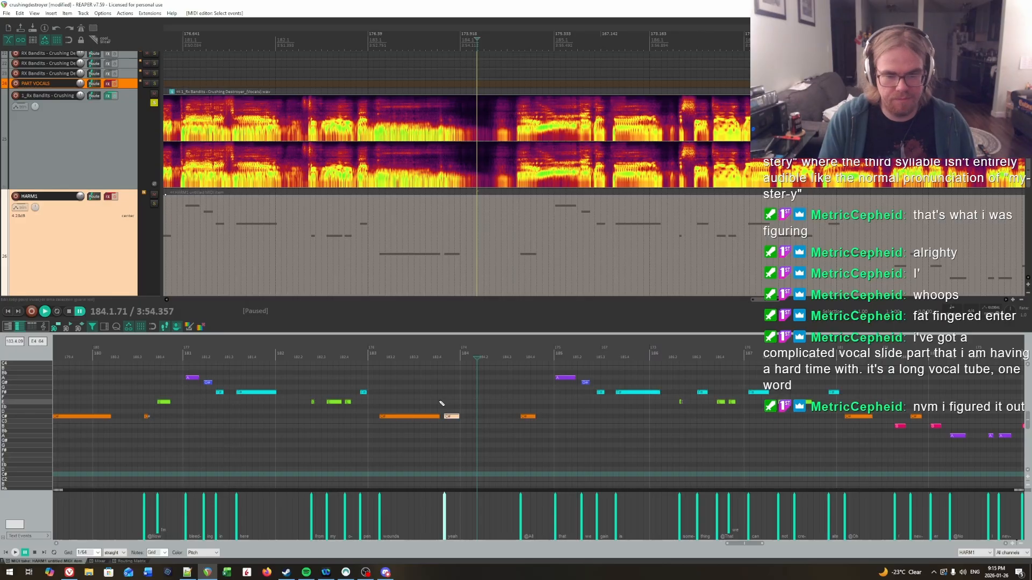
Insert a "+" slide after "All" in the "All that we gain is some- thing" lyric line.
scroll(484, 430, "up", 3)
key("alt+Tab")
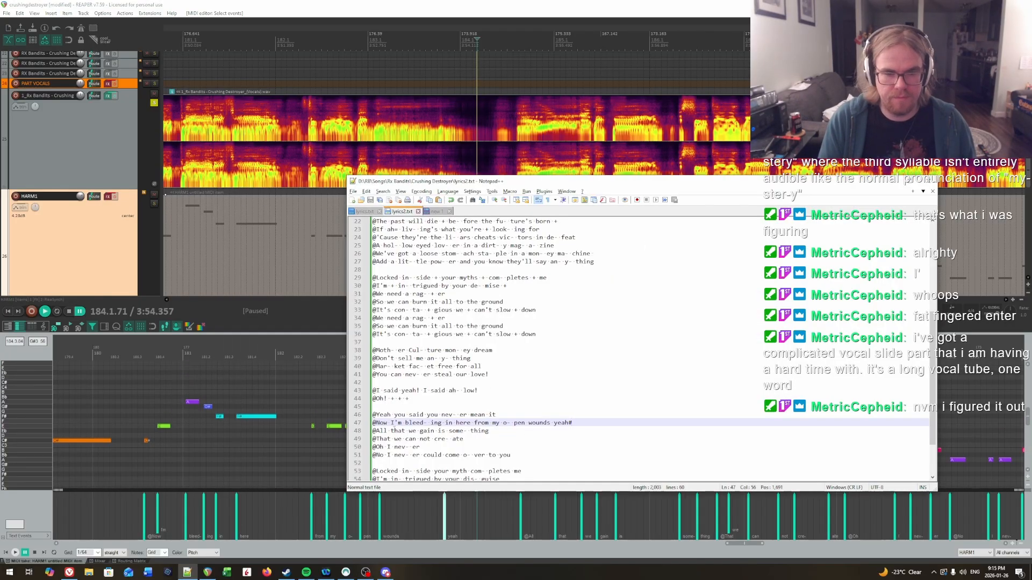
left_click(388, 431)
type("+")
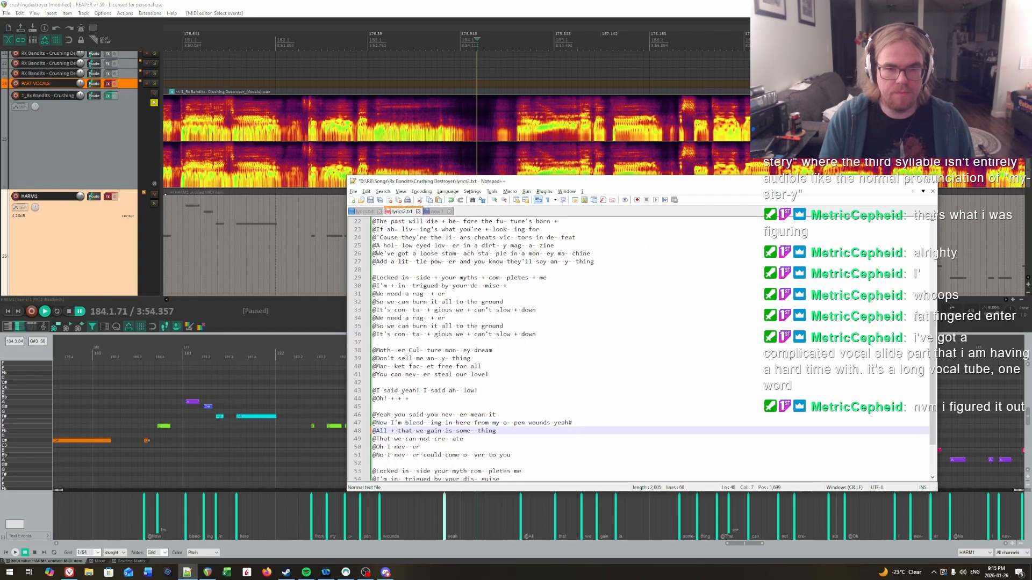
Return to REAPER and listen repeatedly to the start of the "All that we gain" phrase from about 184.3.
key("alt+Tab")
key("space")
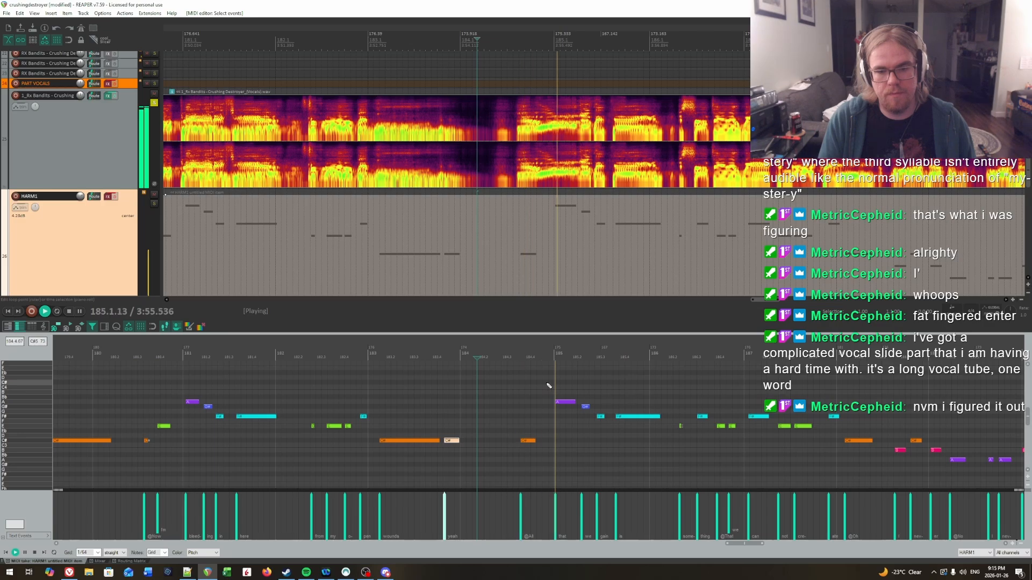
left_click(509, 358)
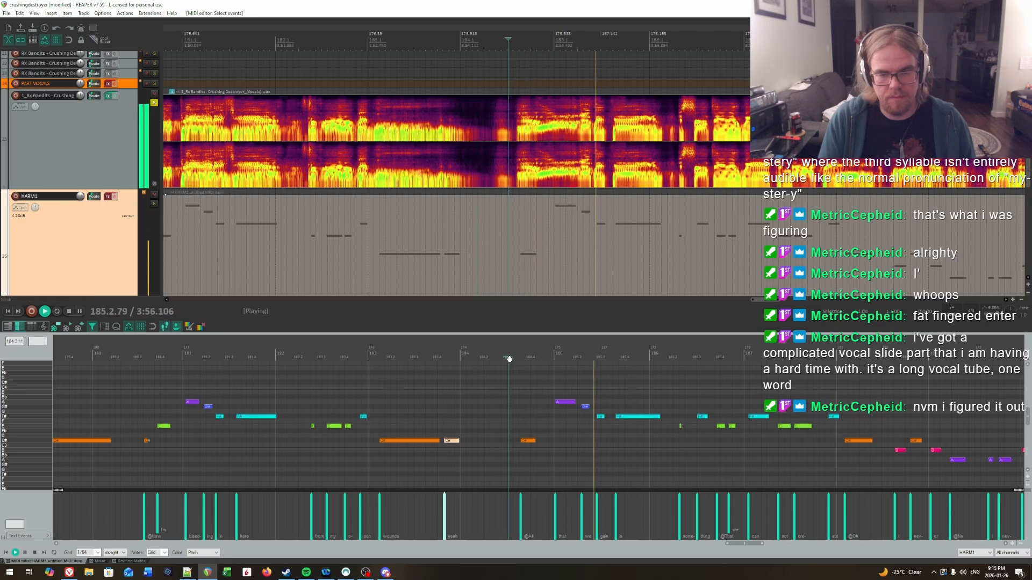
left_click(512, 357)
key("space")
key("space")
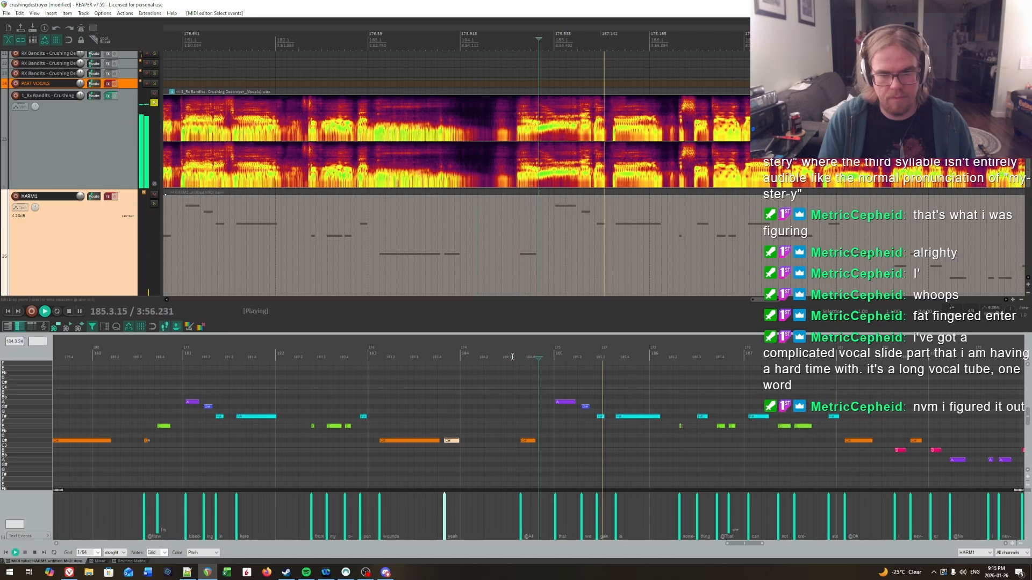
left_click(520, 357)
key("space")
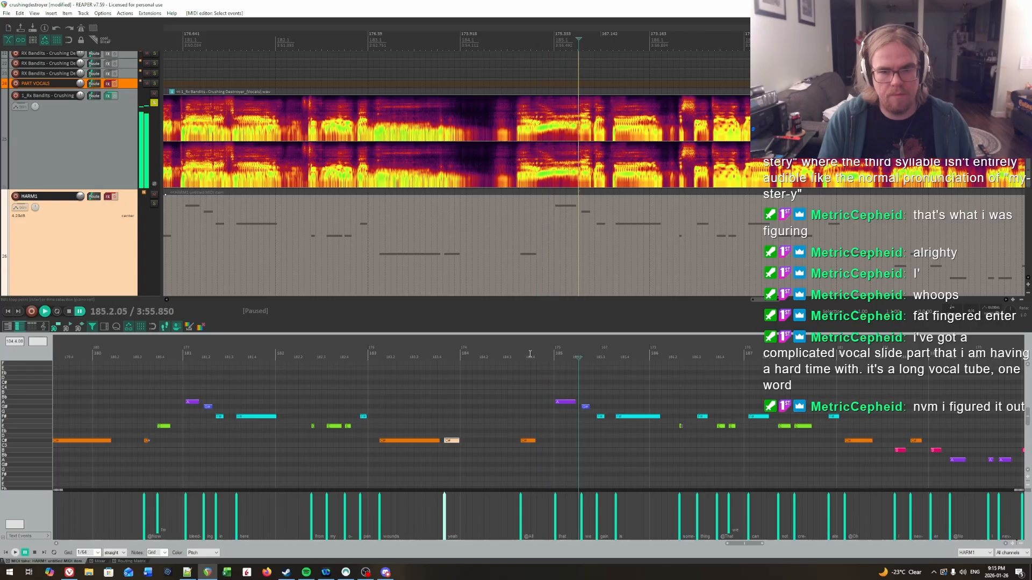
left_click(541, 356)
key("space")
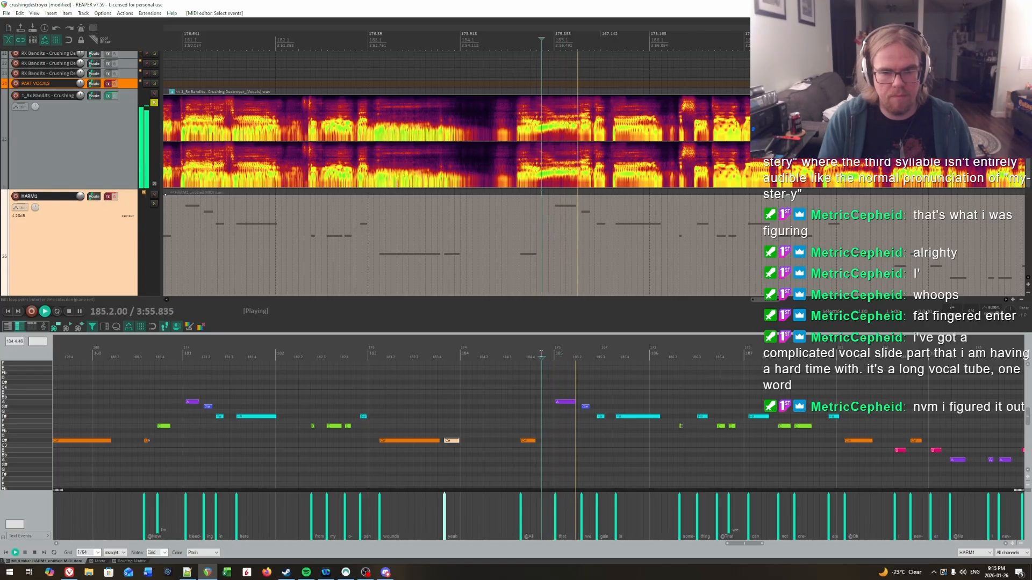
key("space")
left_click(517, 355)
key("space")
key("space")
key("space")
key("space")
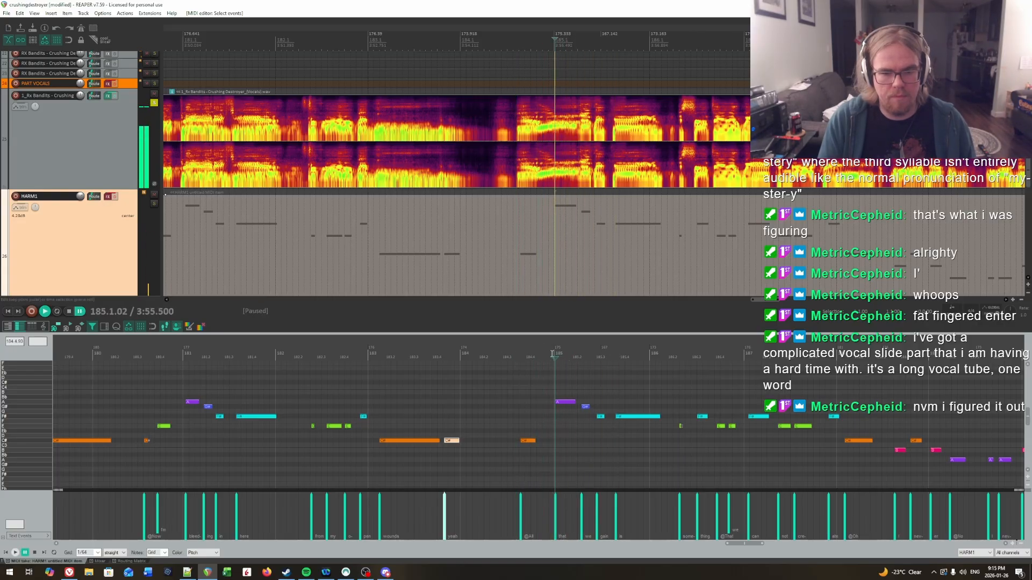
Replay the short passage from about 184.4 to pinpoint where the phrase's second syllable begins.
left_click(541, 355)
key("space")
key("space")
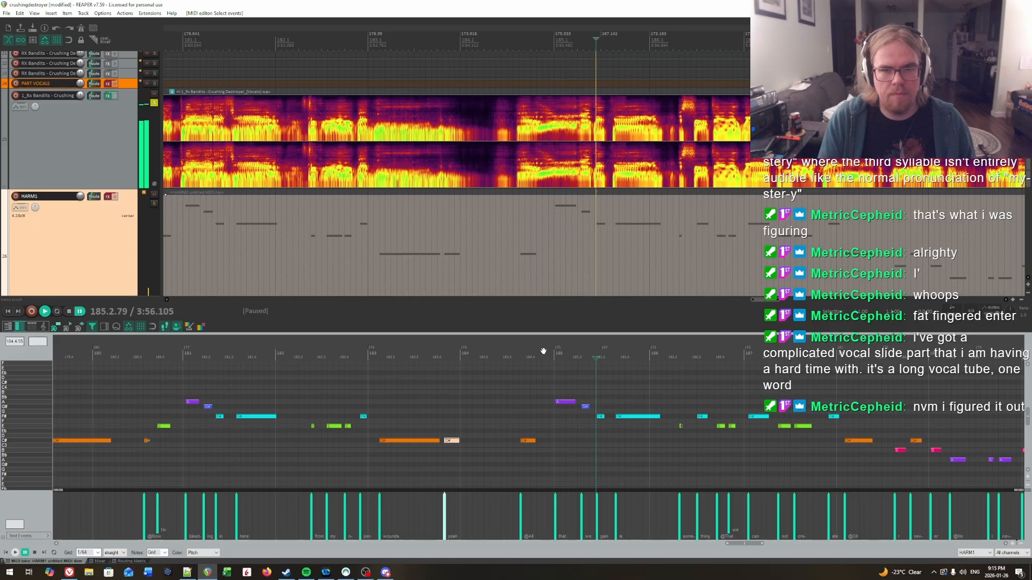
left_click(544, 351)
left_click(534, 352)
key("space")
key("space")
left_click(543, 352)
left_click(546, 352)
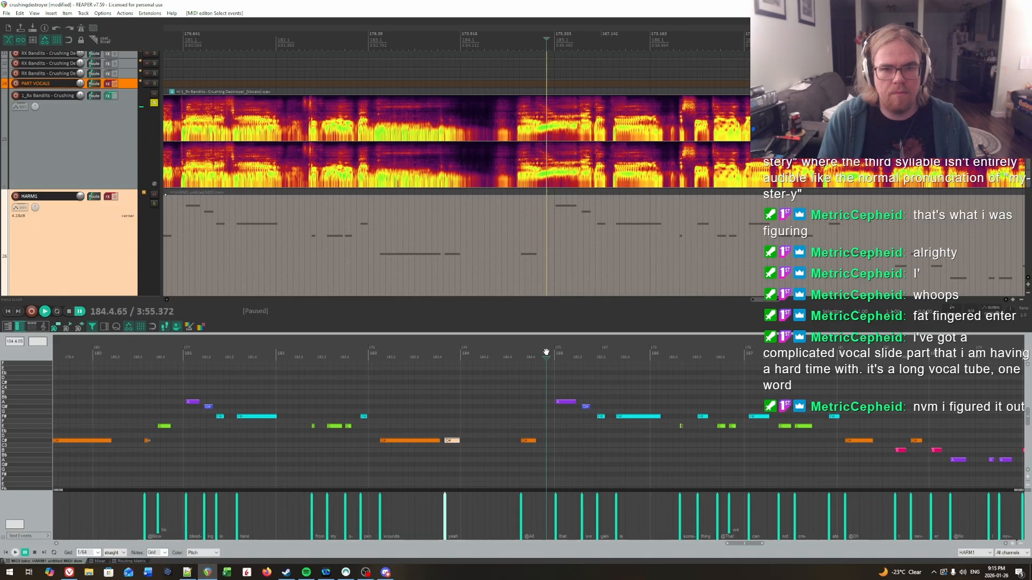
left_click(543, 352)
key("space")
key("space")
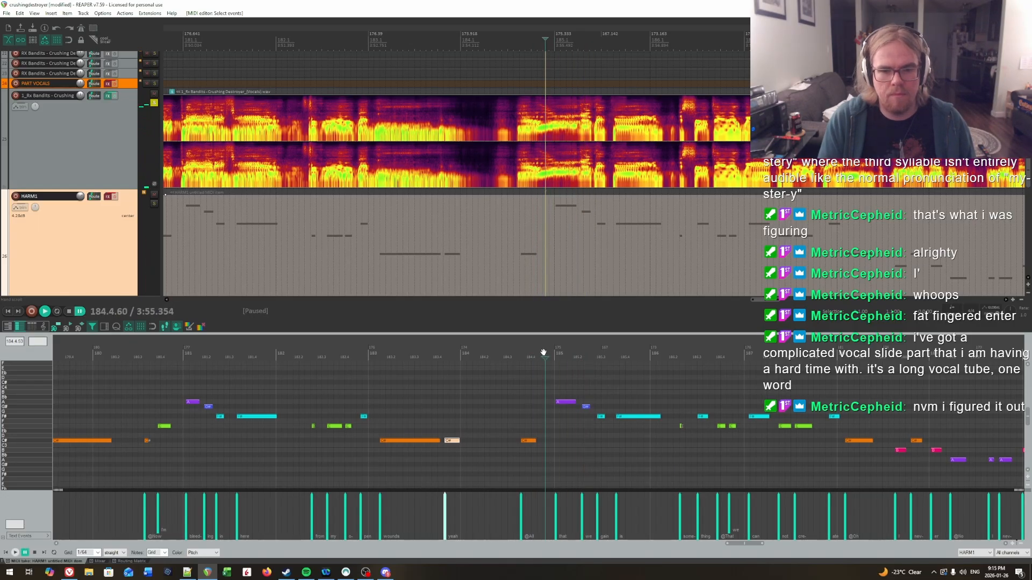
left_click(543, 352)
key("space")
key("space")
key("space")
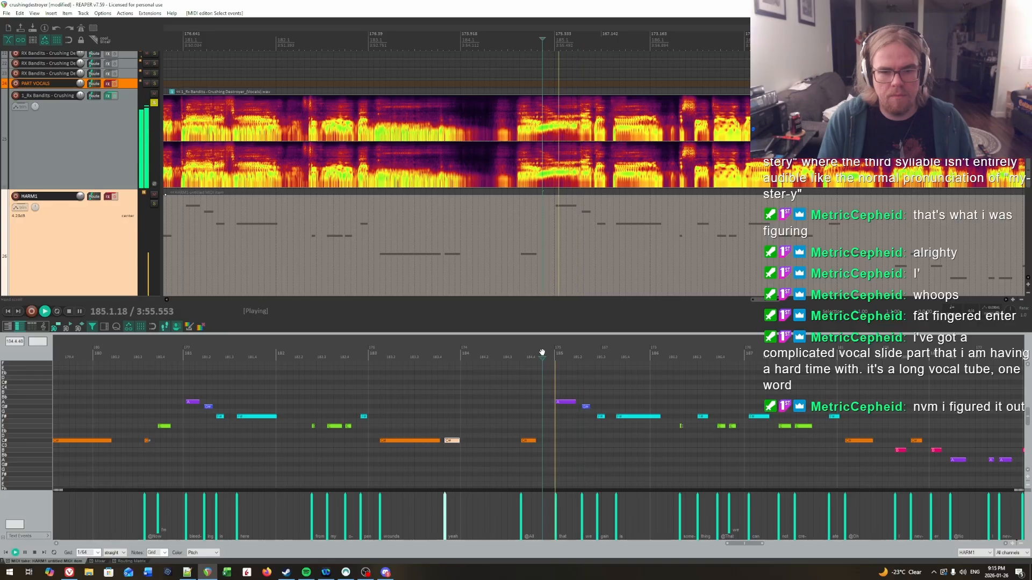
key("space")
Extend the start of the A note at 185.1 back to about 184.4.6 and delete its old lyric event.
left_click_drag(556, 403, 549, 403)
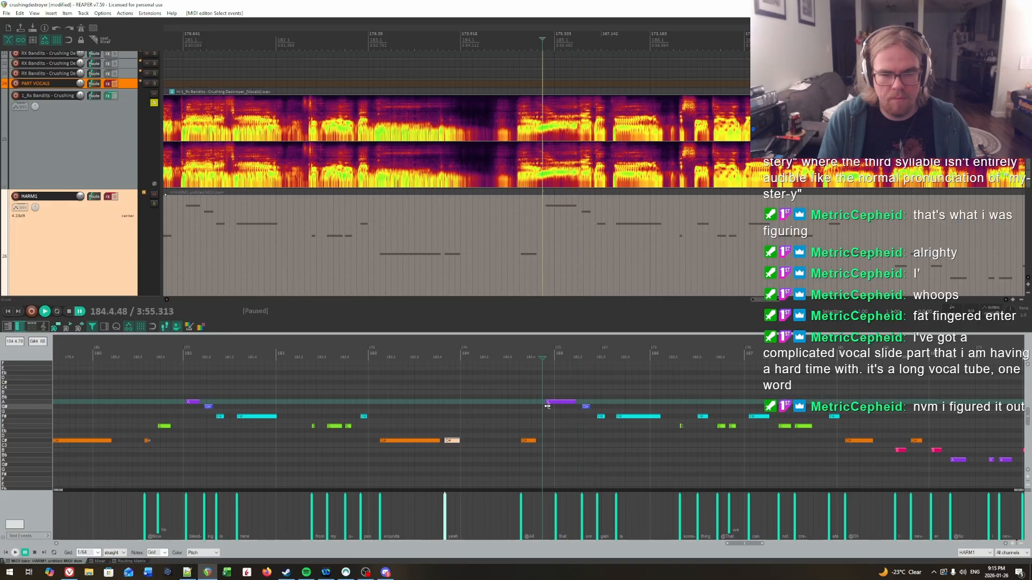
left_click(497, 425)
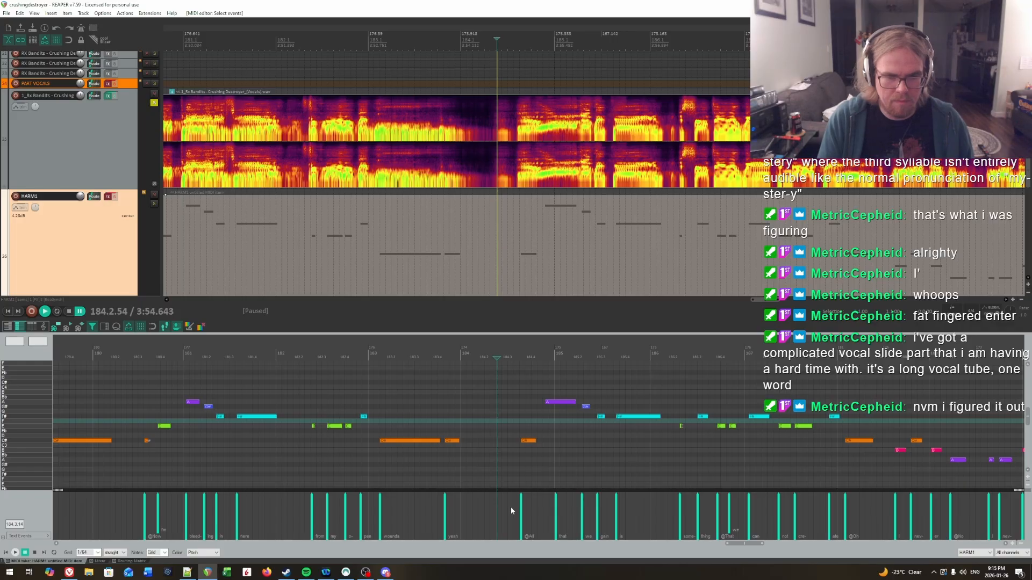
left_click_drag(544, 513, 565, 517)
key("Delete")
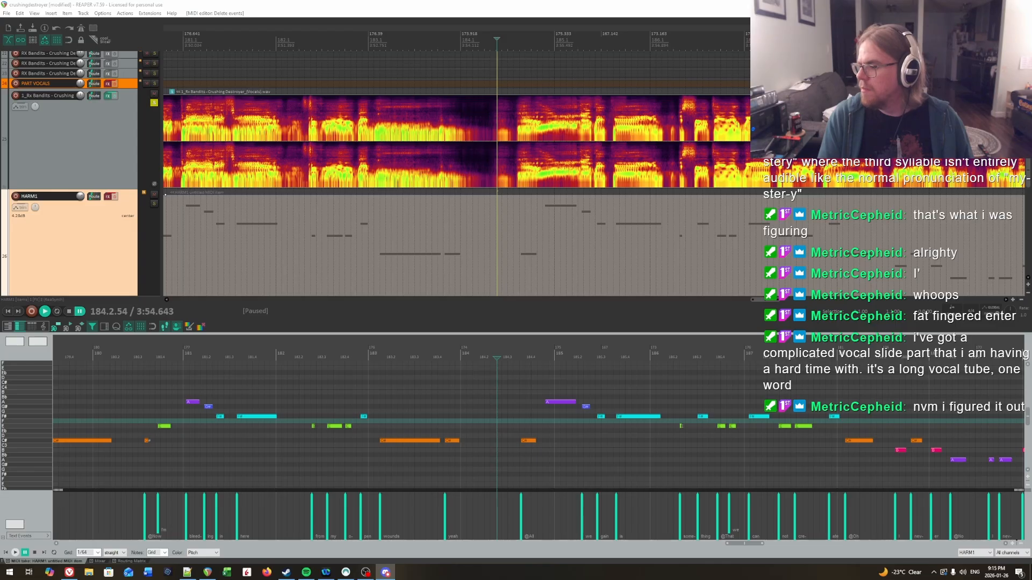
In the lyrics file, remove the "+" after "All", change the line's opening to "And all", and save.
key("alt+Tab")
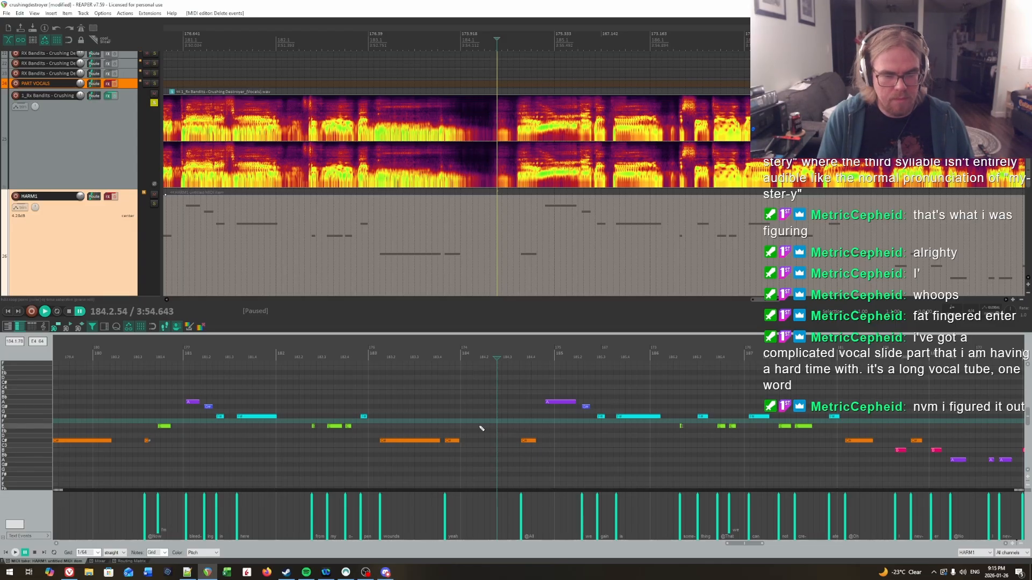
left_click(187, 572)
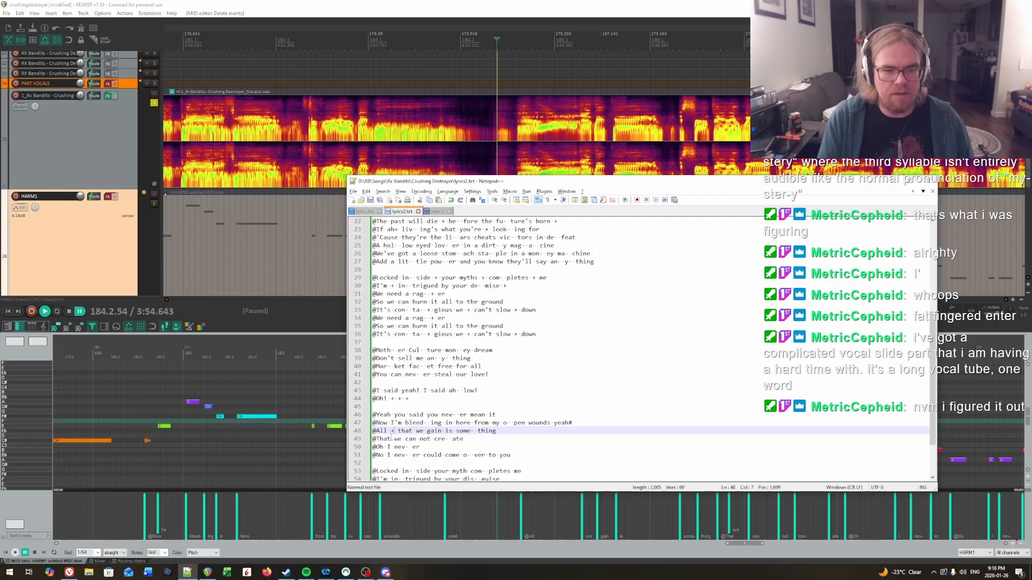
key("BackSpace")
key("BackSpace")
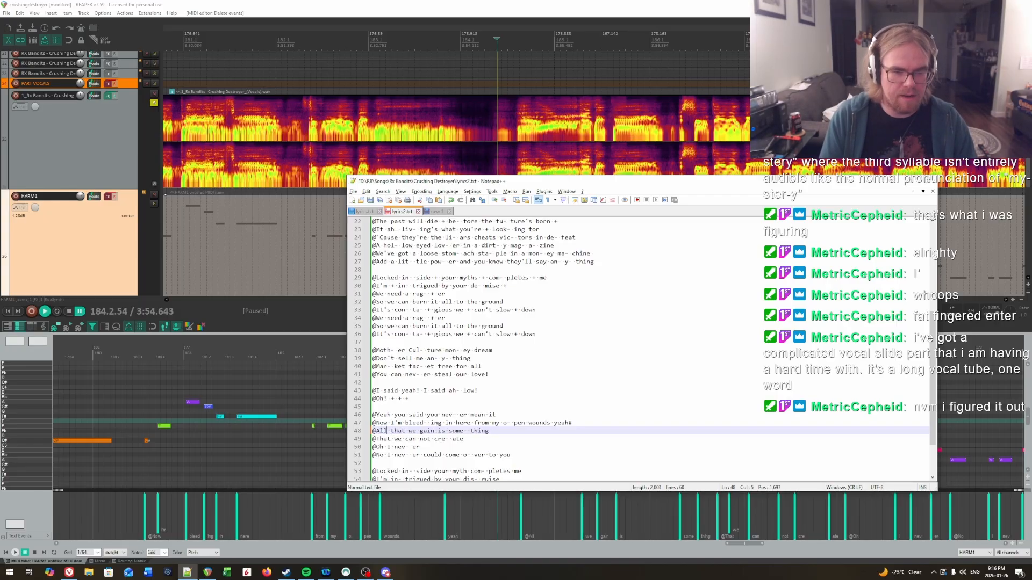
left_click(381, 429)
key("BackSpace")
type("A")
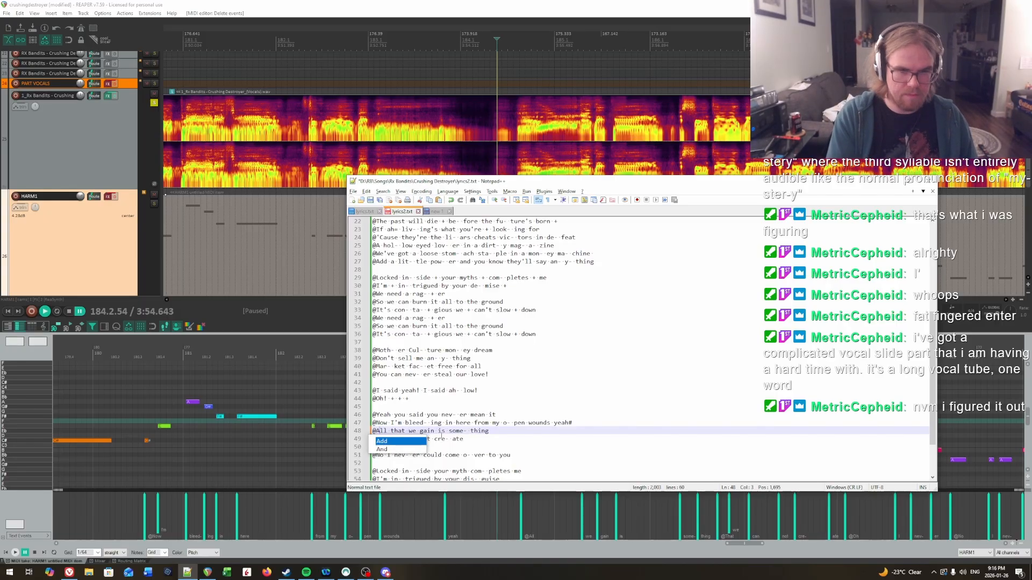
type("nd")
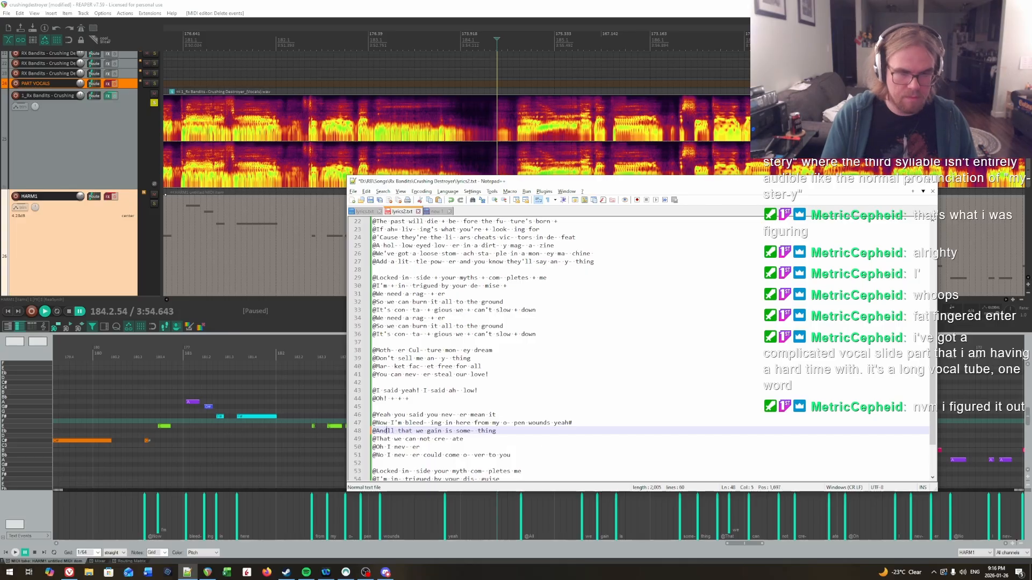
type(" a")
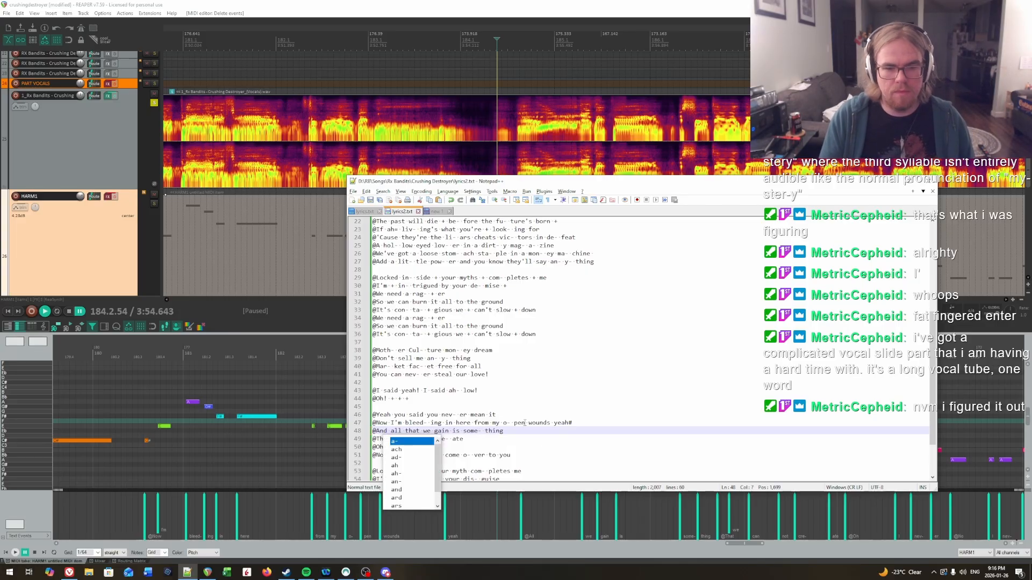
Re-import the lyrics onto all HARM1 notes in REAPER and listen to the phrase from about 184.2.
left_click(519, 8)
key("ctrl+a")
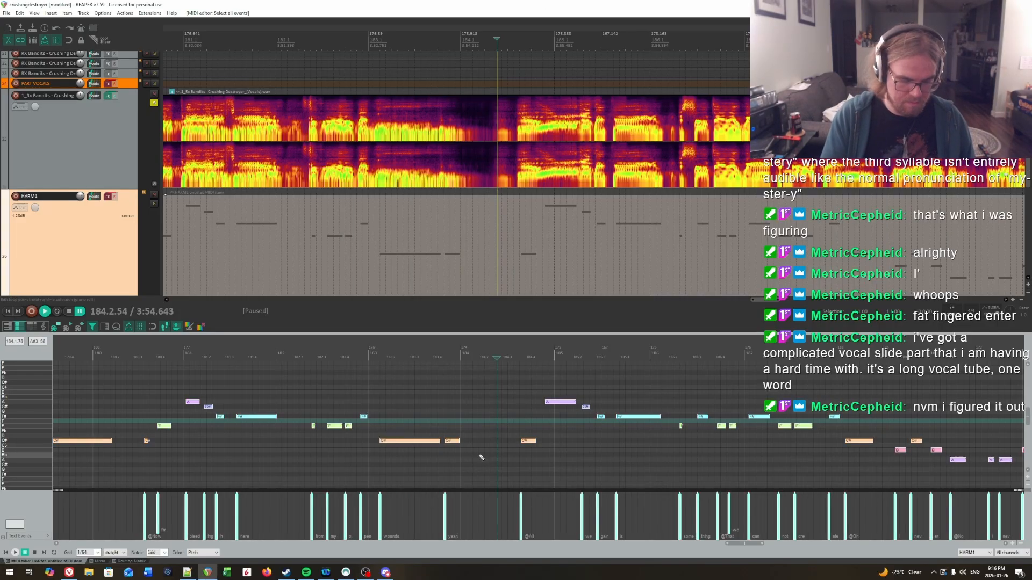
key("ctrl+l")
key("Return")
key("space")
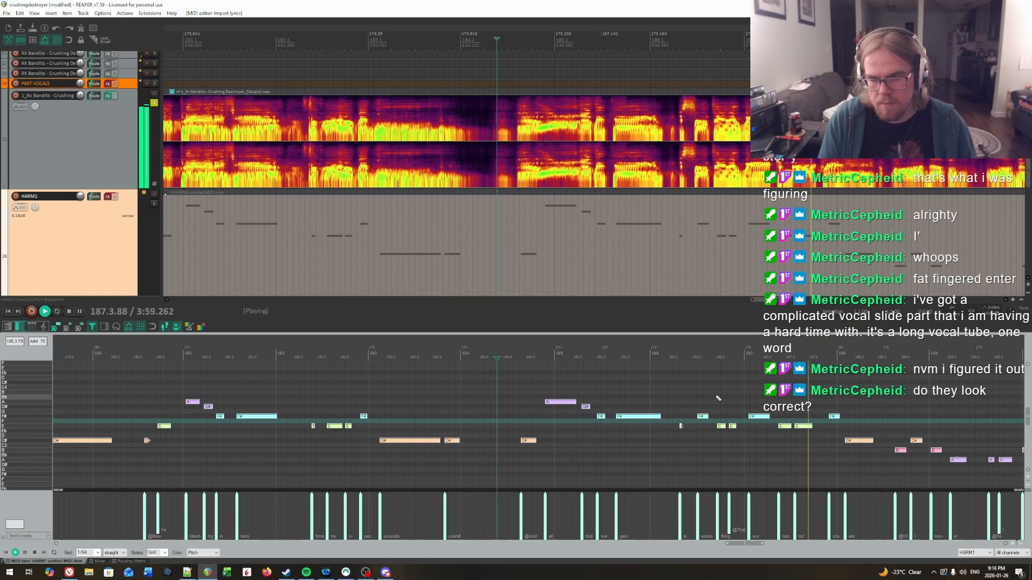
key("space")
In the lyrics file, join "That we can not cre- ate" onto the "And all that we gain" line, lowercase "that", and save.
key("alt+Tab")
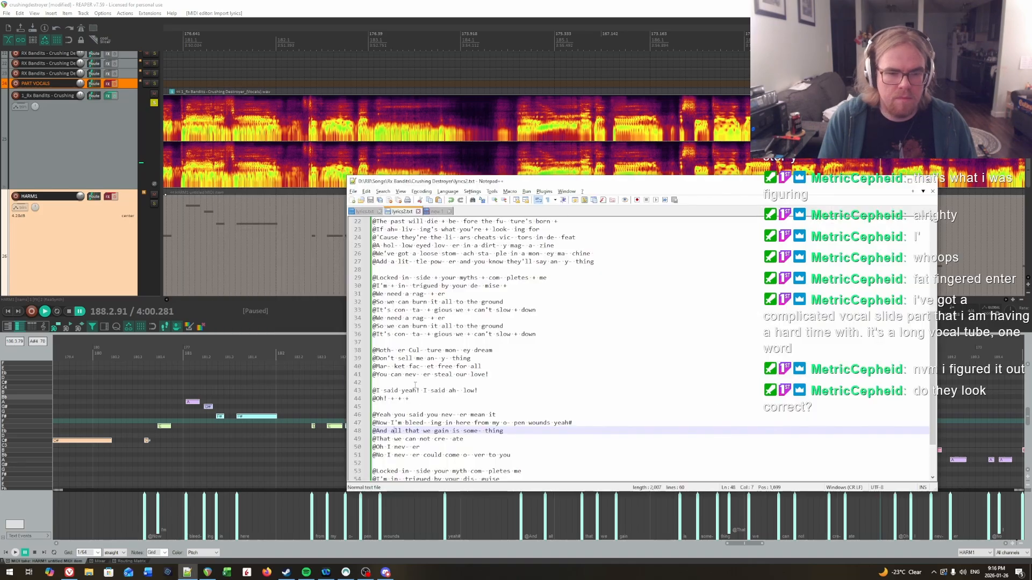
key("End")
key("Delete")
key("Delete")
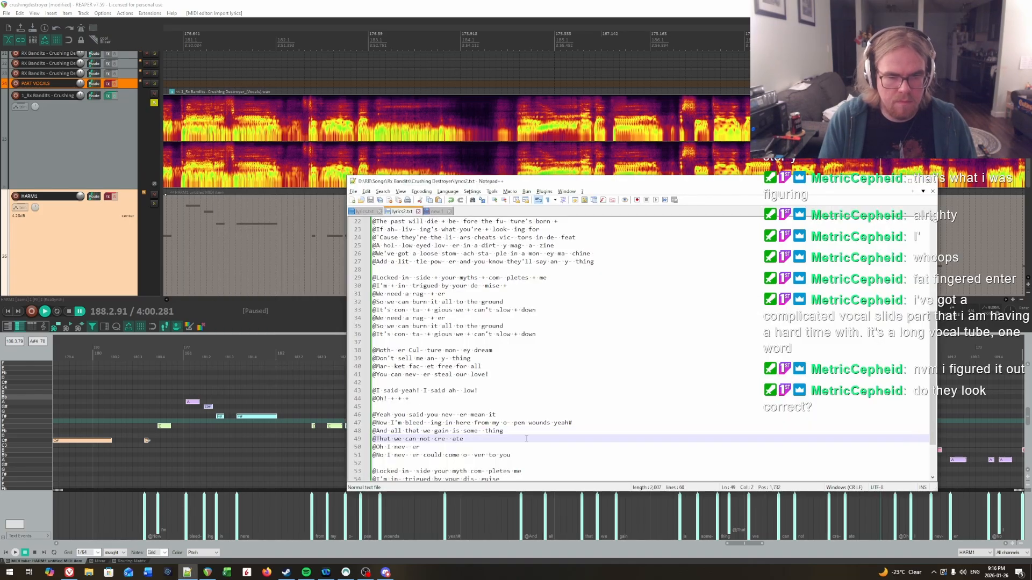
key("Delete")
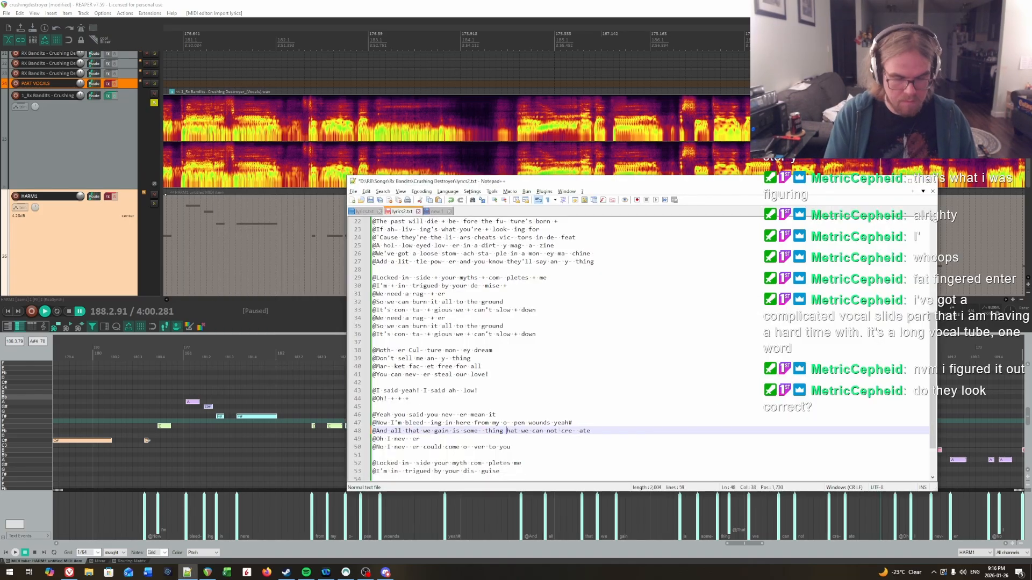
type("t")
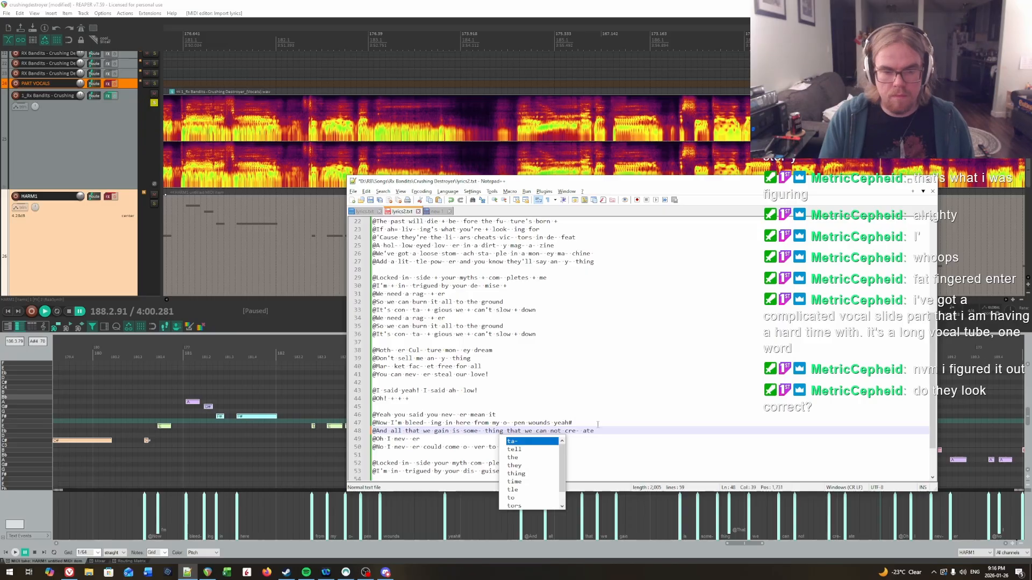
left_click(598, 425)
key("ctrl+s")
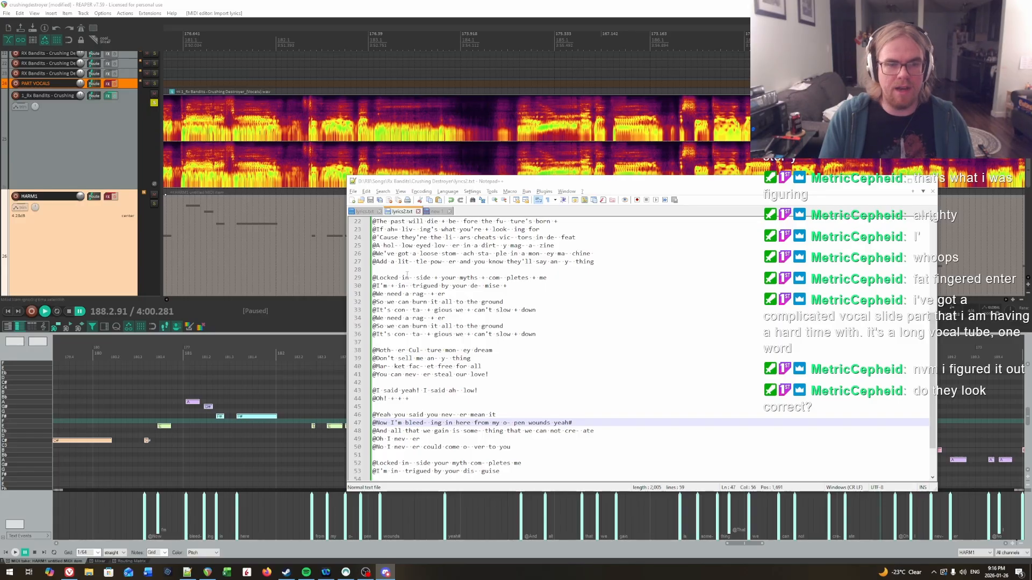
Switch to Discord to review the lyrics file shared in the direct message, and return to the lyrics file.
mouse_move(404, 277)
left_mouse_down()
mouse_move(429, 277)
mouse_move(416, 277)
left_mouse_up()
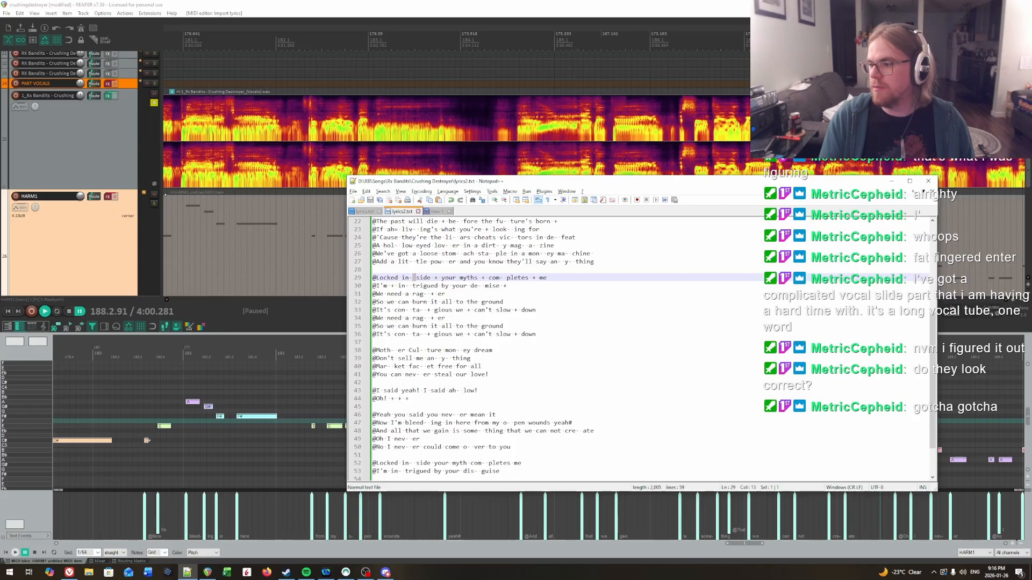
key("alt+Tab")
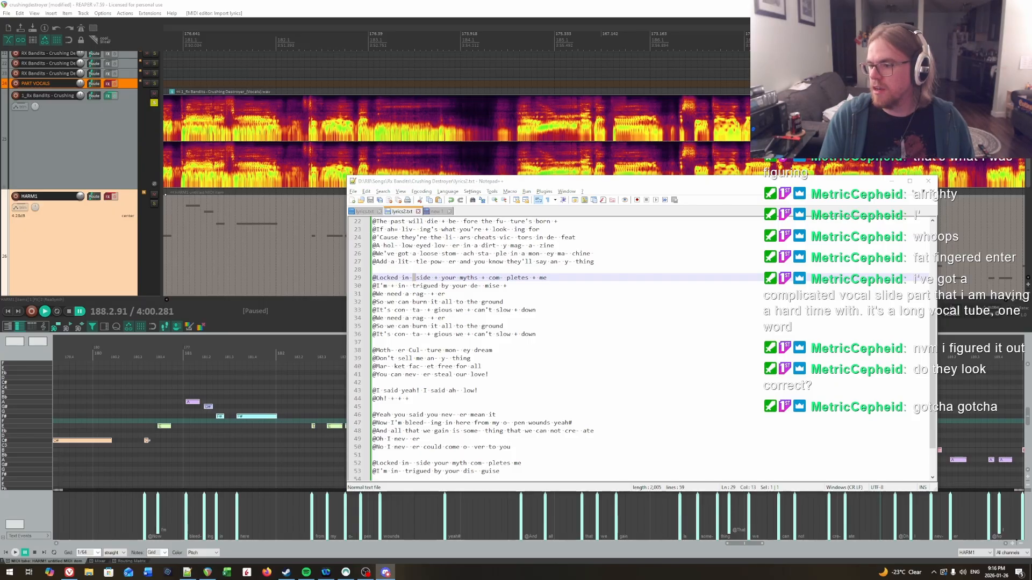
left_click_drag(1031, 215, 634, 1)
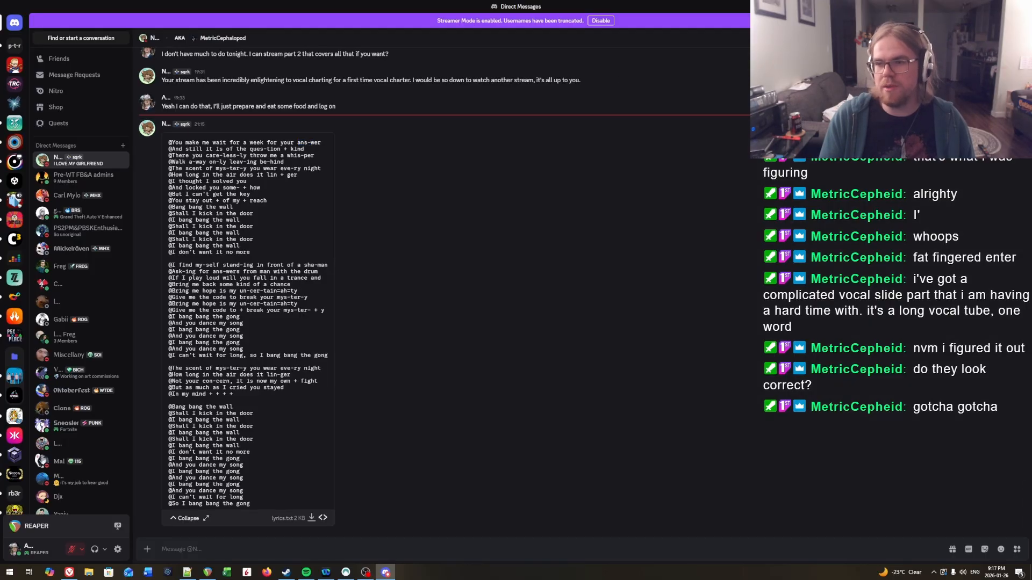
left_click_drag(838, 7, 1031, 211)
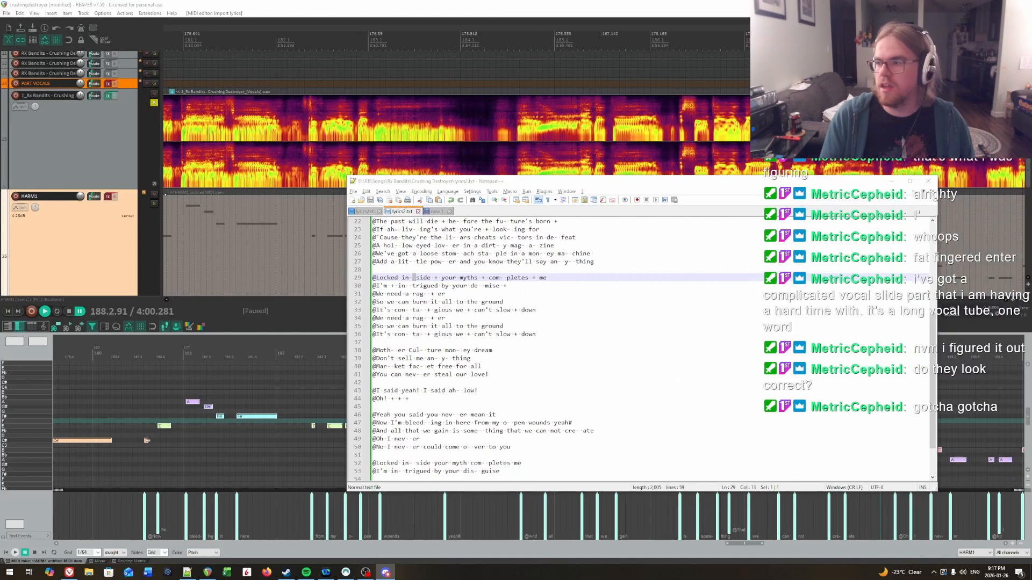
key("alt+Tab")
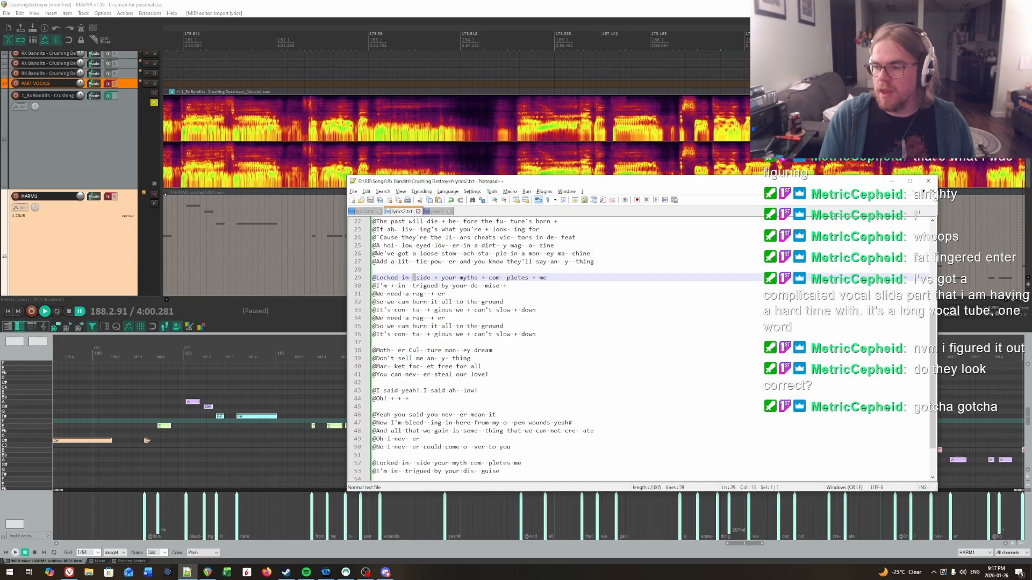
In REAPER, listen to the vocal passage from just before measure 186 through the phrase in measure 190.
left_click(670, 4)
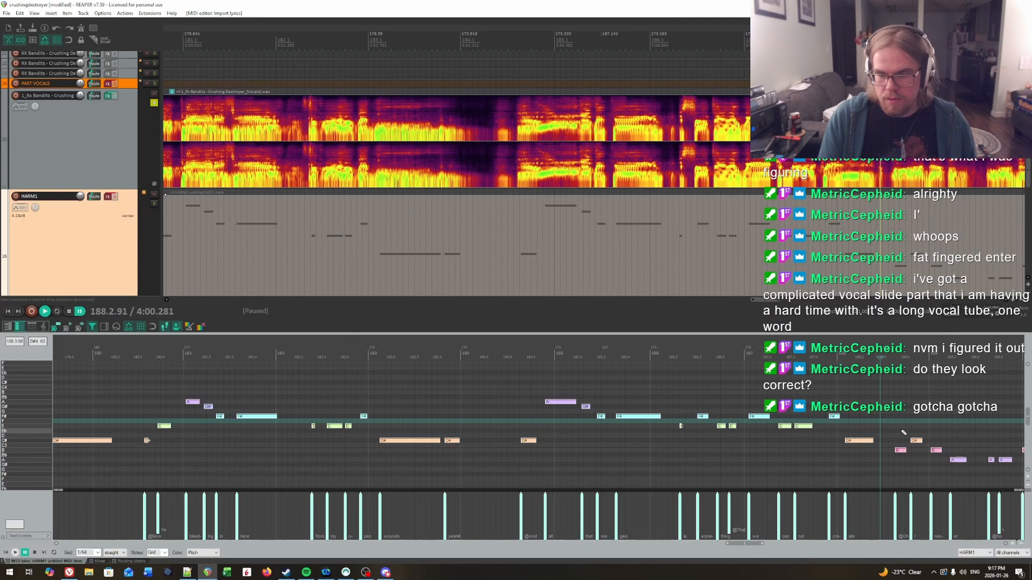
left_click_drag(888, 422, 594, 400)
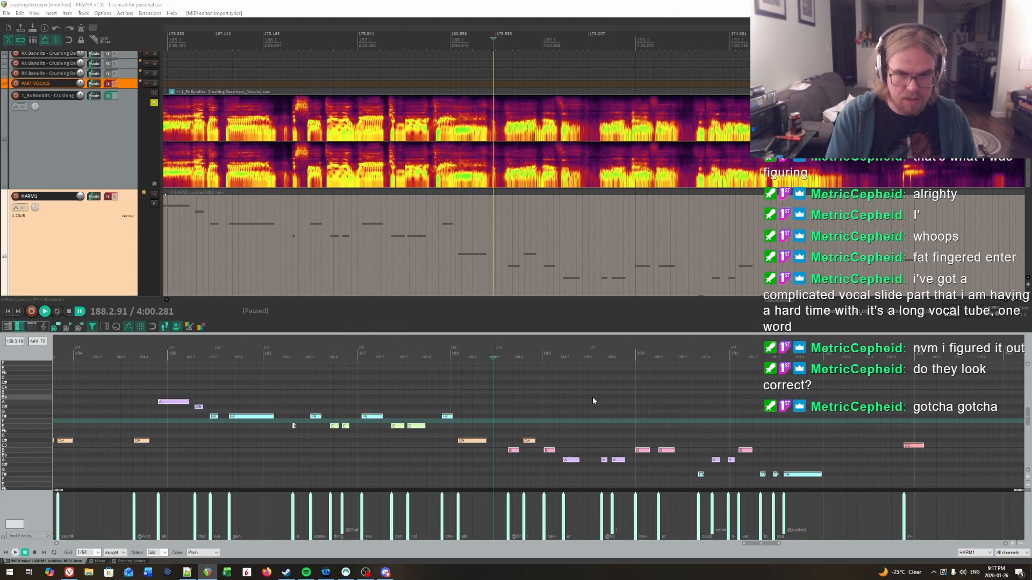
left_click(258, 357)
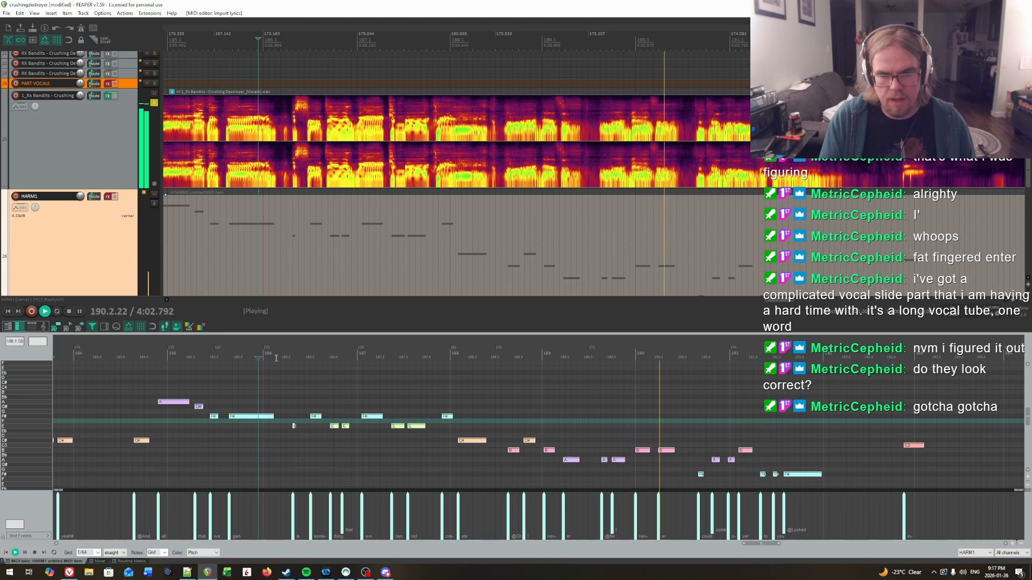
key("space")
In the lyrics file, join the "No I nev- er could come" line onto "Oh I nev- er", replace "No" with "oh", and save.
key("alt+Tab")
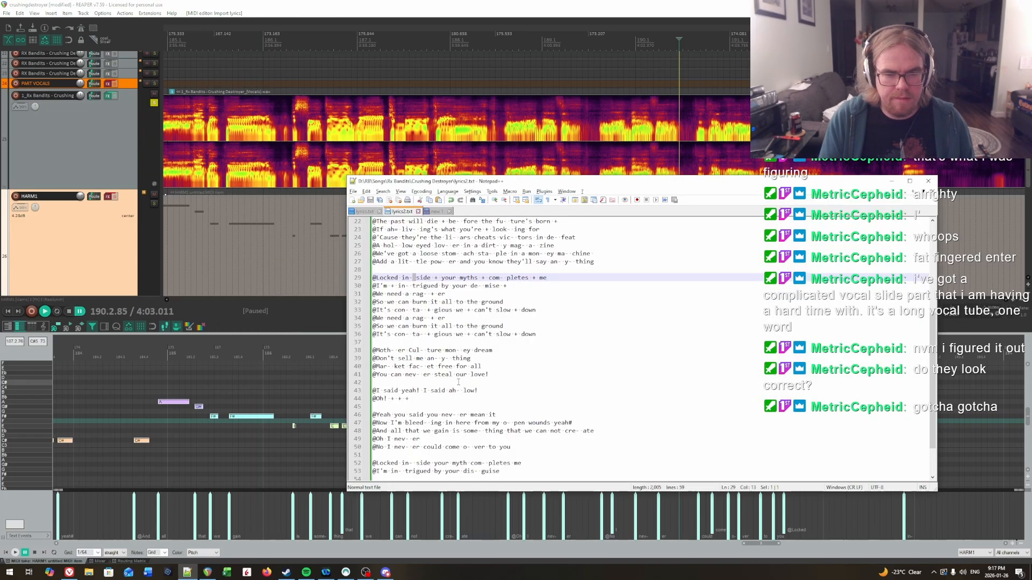
scroll(458, 382, "down", 2)
left_click(376, 400)
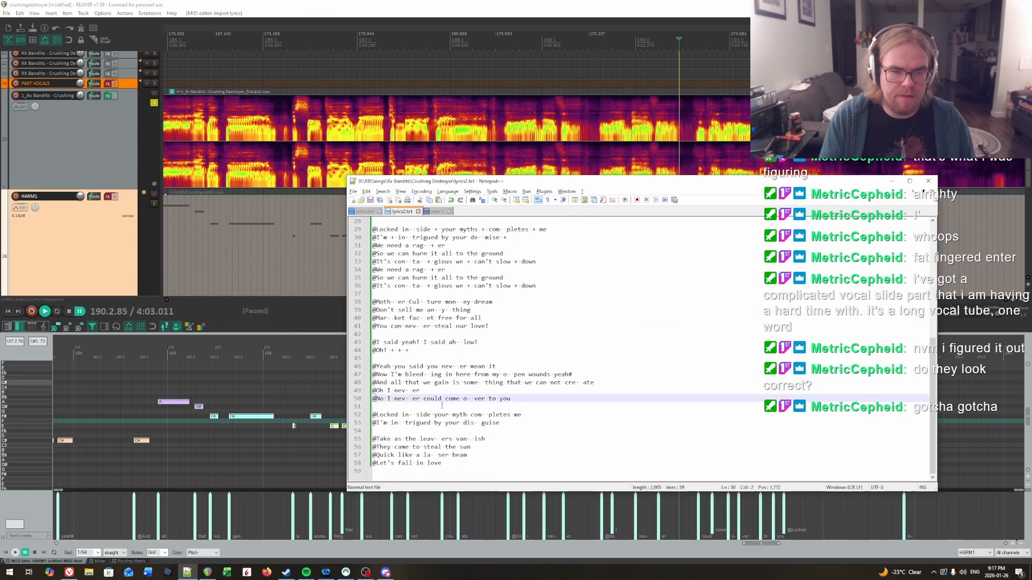
key("BackSpace")
key("BackSpace")
key("BackSpace")
key("Delete")
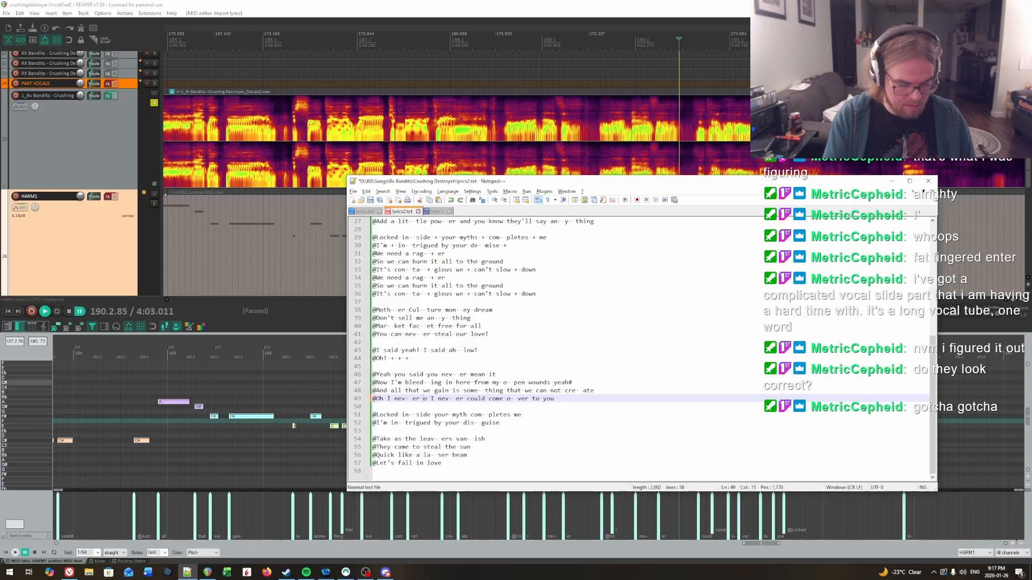
type("o")
key("Delete")
type("h")
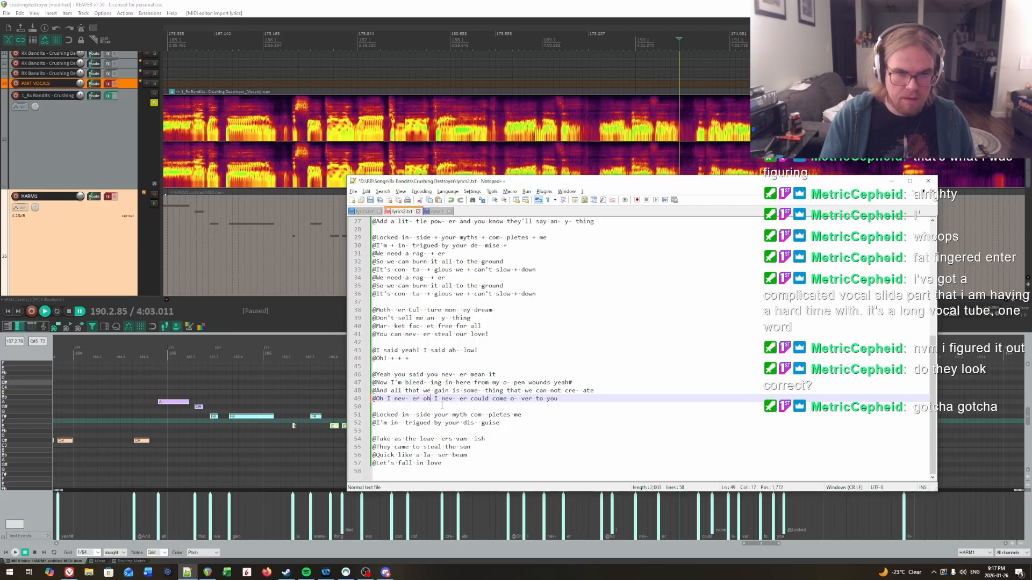
Back in REAPER, listen on from about 190.2 and replay the phrase from about 189.1 to check its notes.
left_click(598, 3)
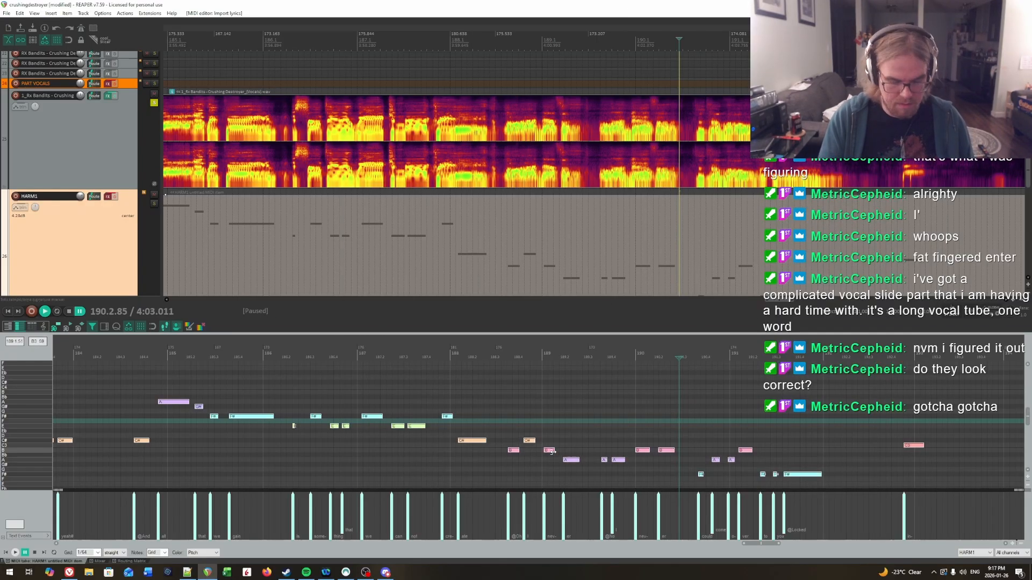
key("space")
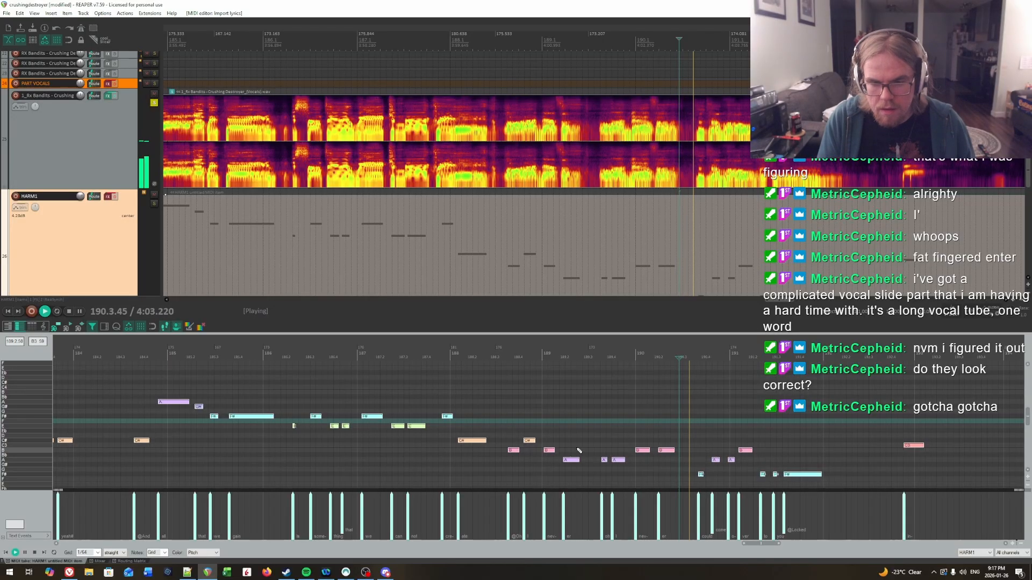
left_click(547, 347)
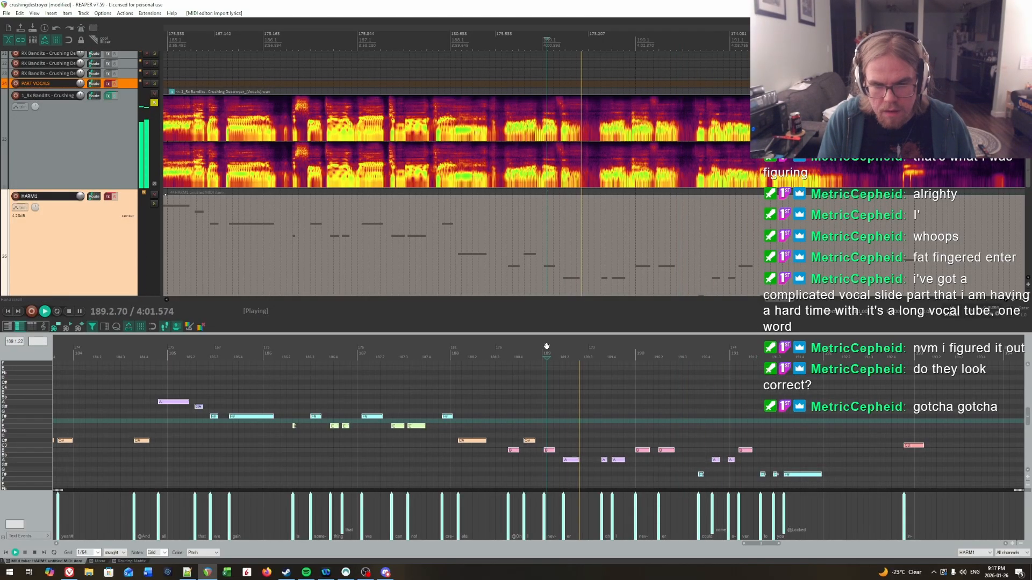
left_click(547, 346)
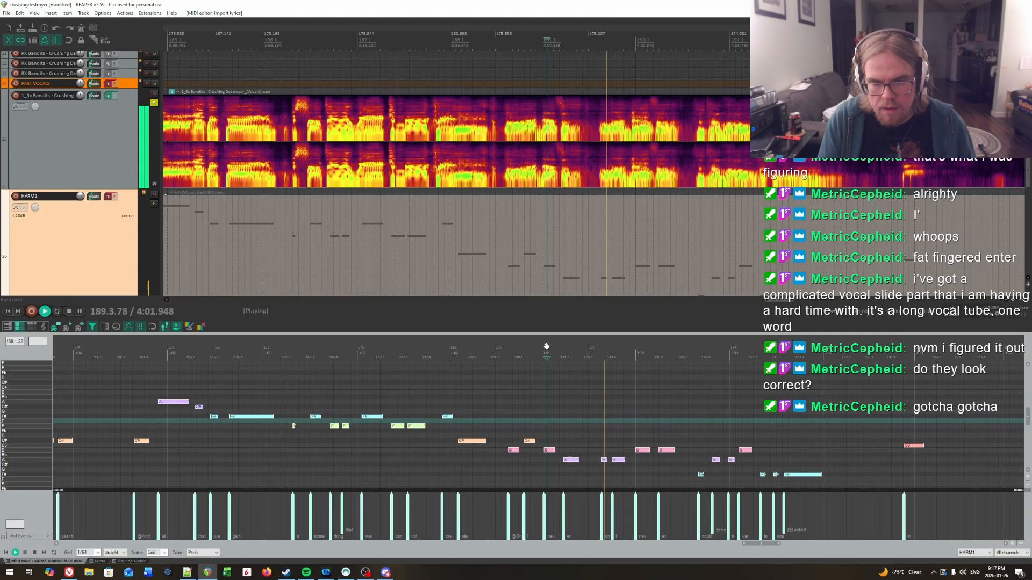
key("ctrl+space")
Lower the short A note near 189.3 to G and check it from 188.4 with the HARM1 track audible and soloed.
left_click(604, 467)
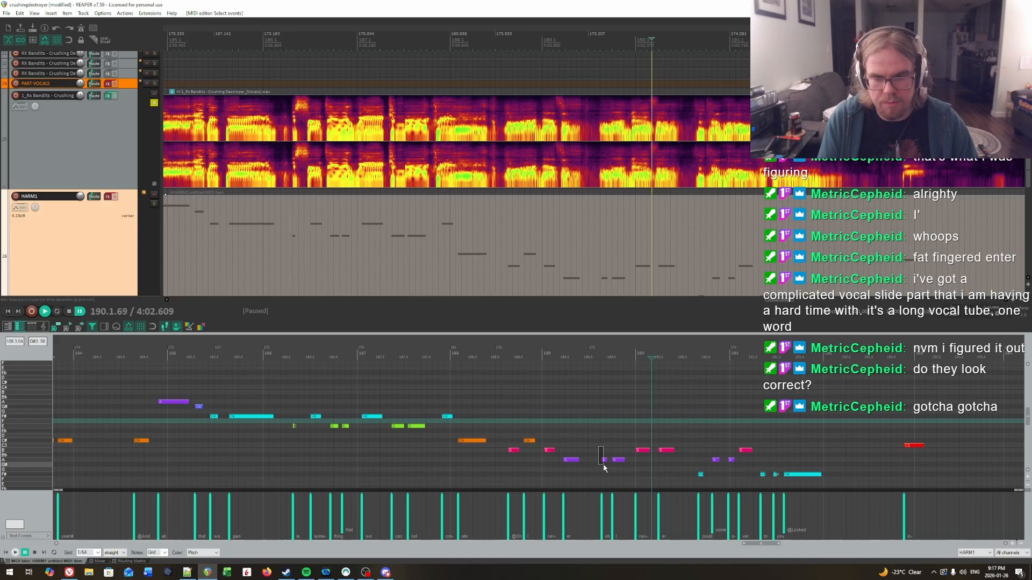
key("Down")
key("Down")
left_click(519, 350)
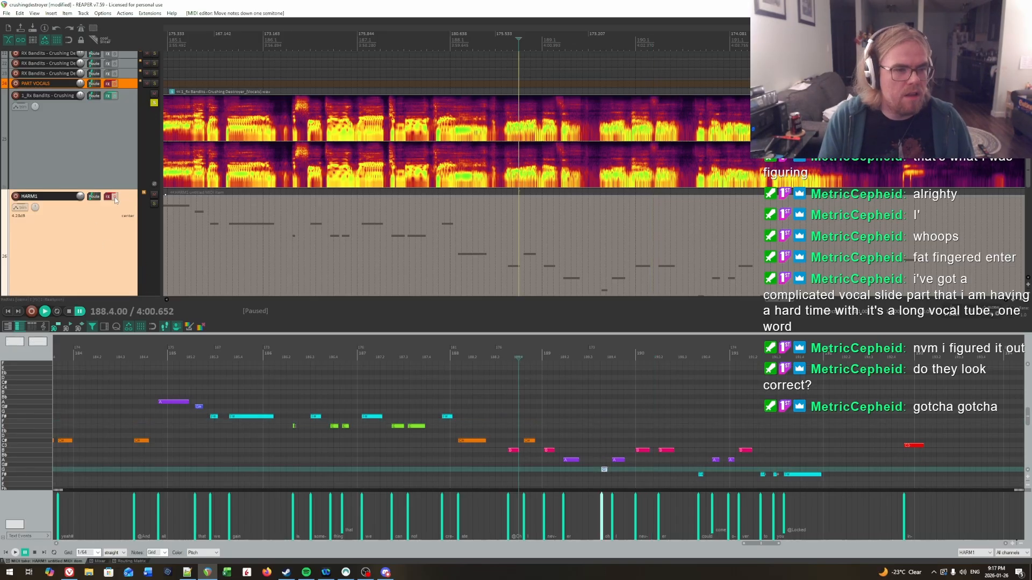
scroll(604, 446, "down", 2)
left_click(154, 203)
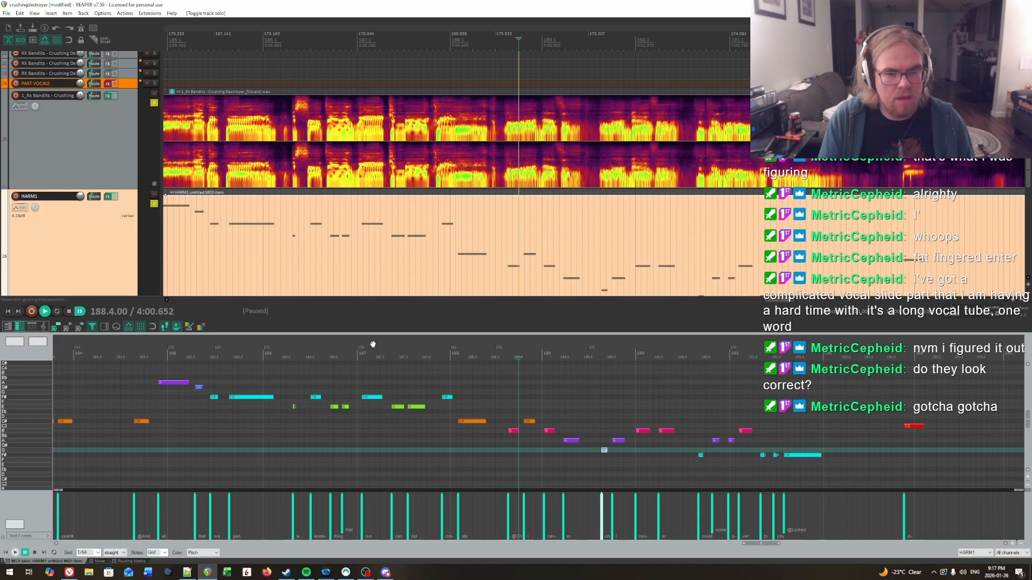
key("space")
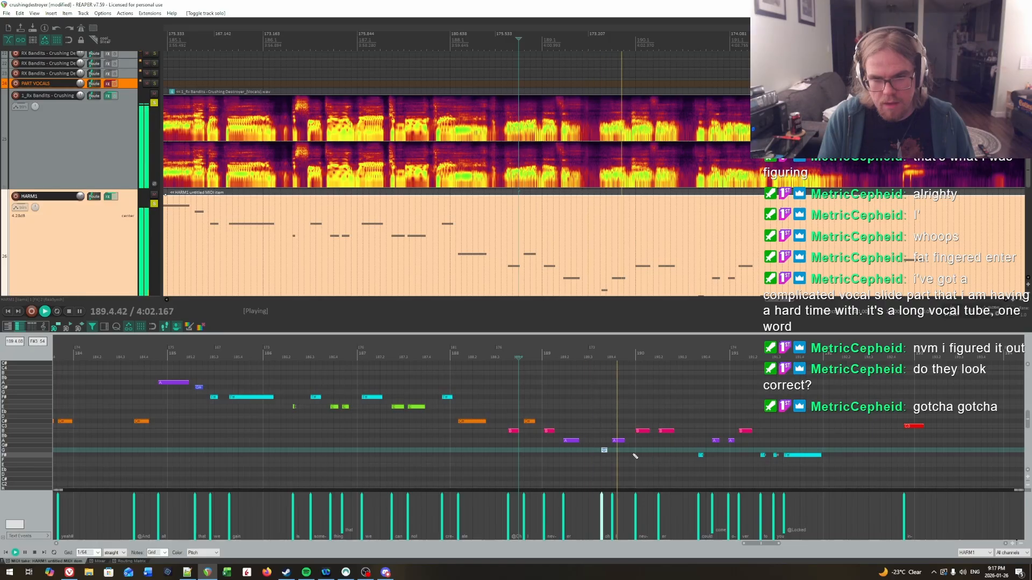
Lower the short note near 189.3 one more semitone to F# and replay from about 189.2.
key("Down")
left_click(575, 351)
key("Down")
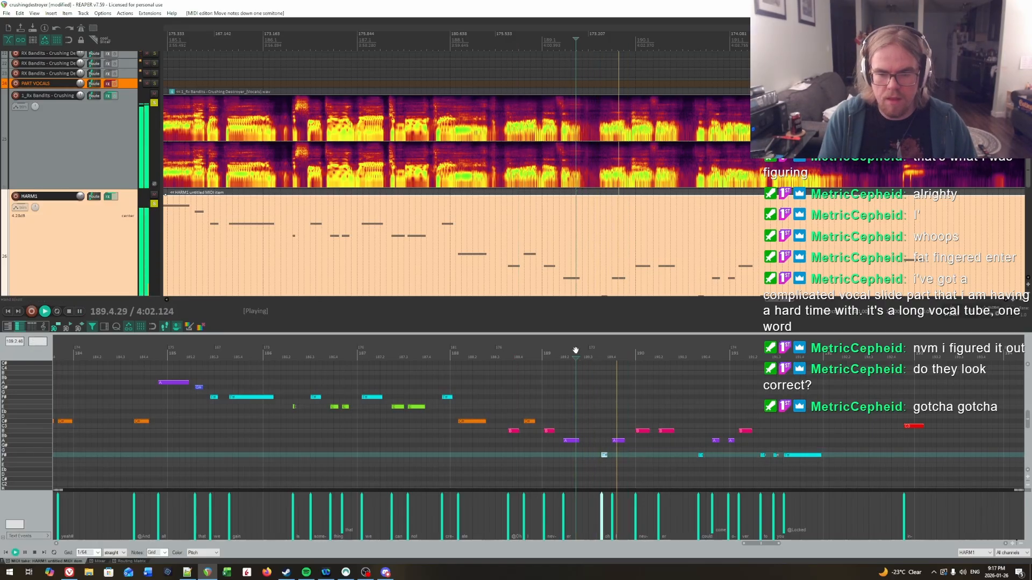
key("ctrl+space")
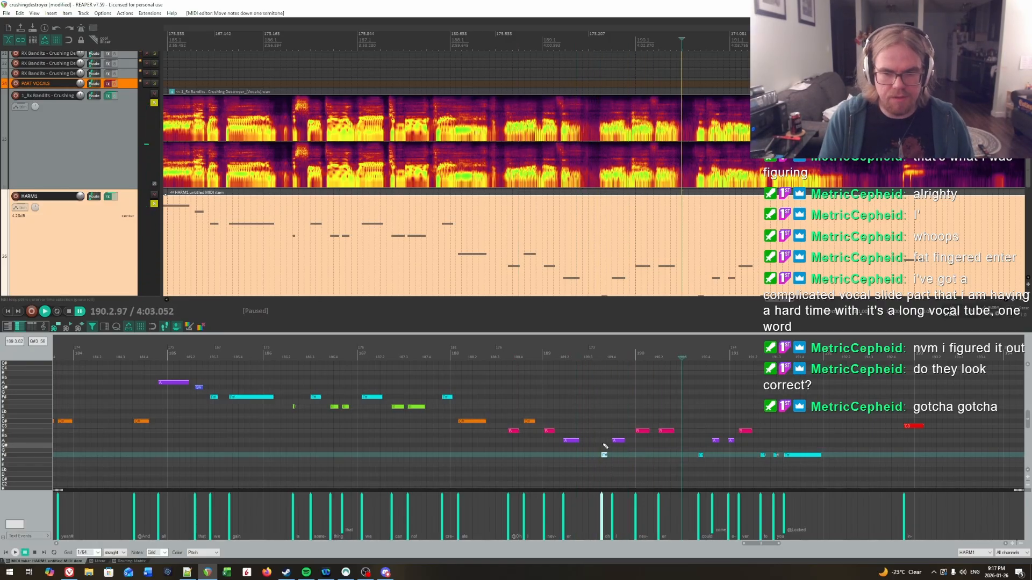
Select all HARM1 notes, turn off the track's effects, and listen to the vocal phrase from about 190.3.
key("ctrl+a")
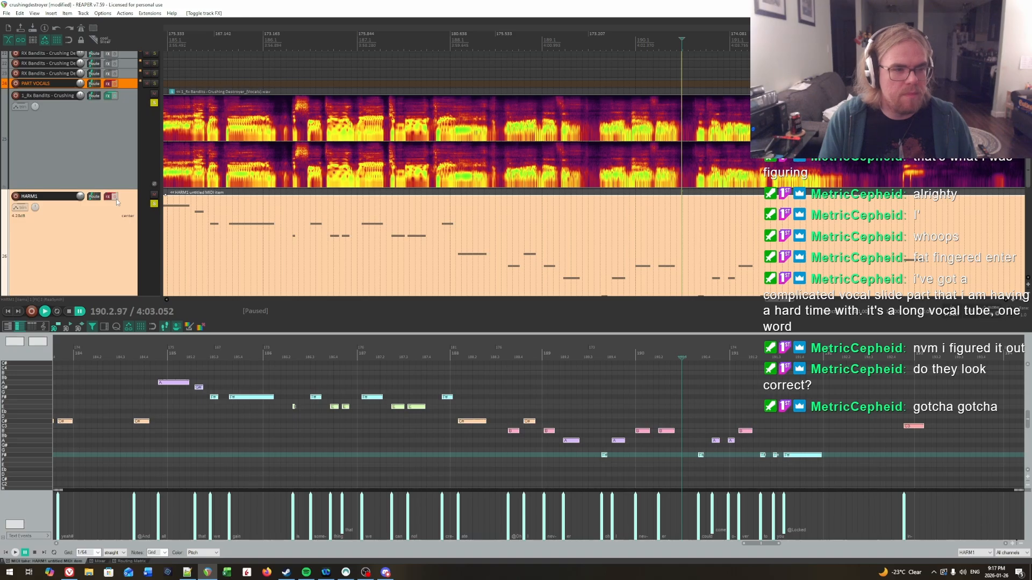
key("ctrl+space")
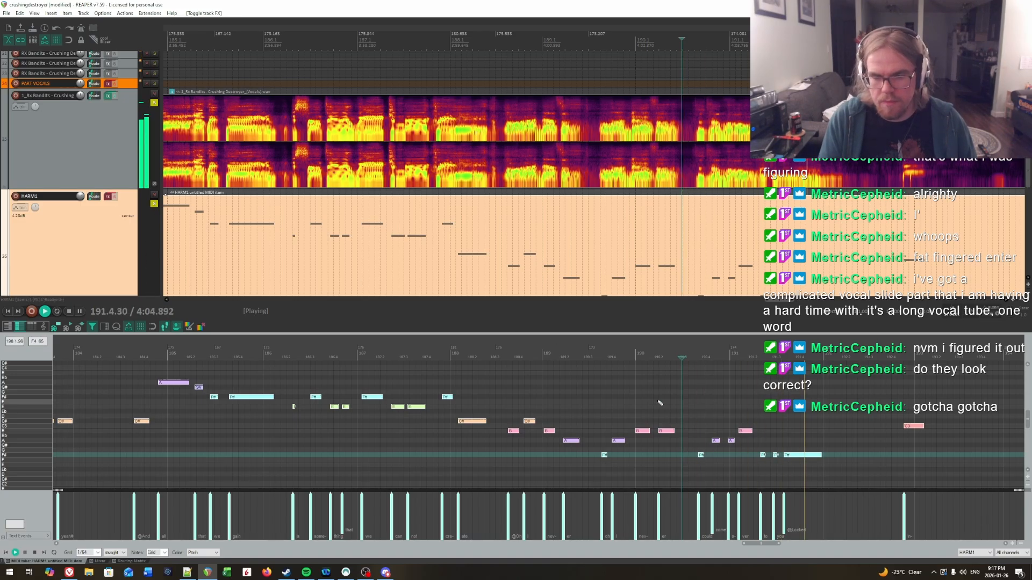
key("ctrl+space")
key("ctrl+space")
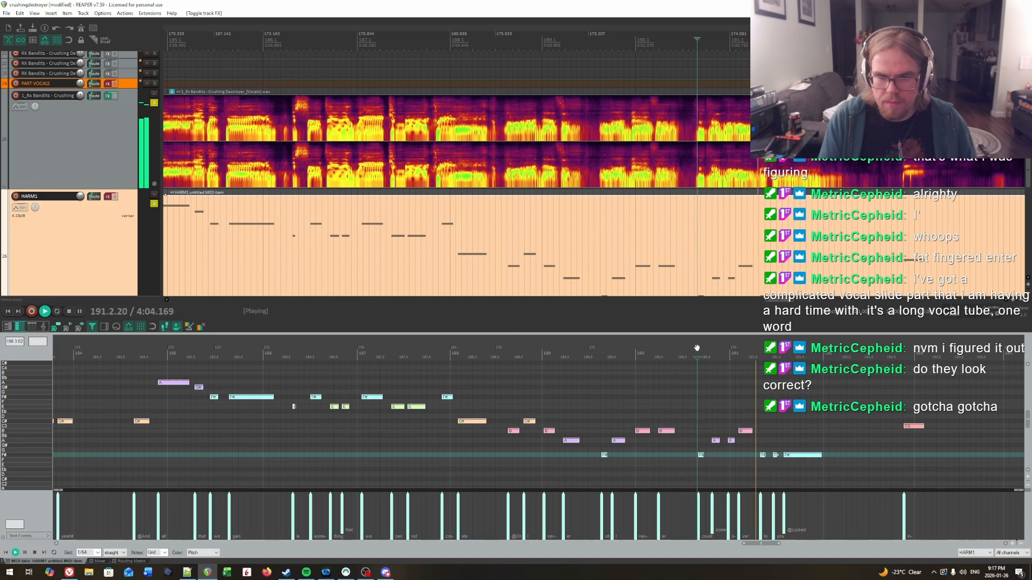
In the lyrics file, insert a "+" between "o-" and "ver" in the "could come over to you" line and save.
key("alt+Tab")
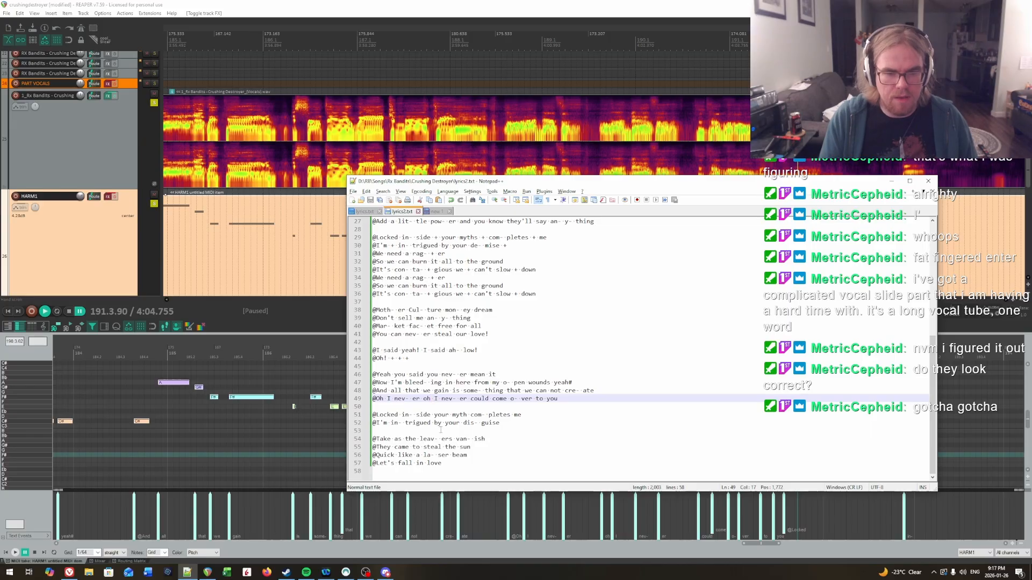
left_click(519, 399)
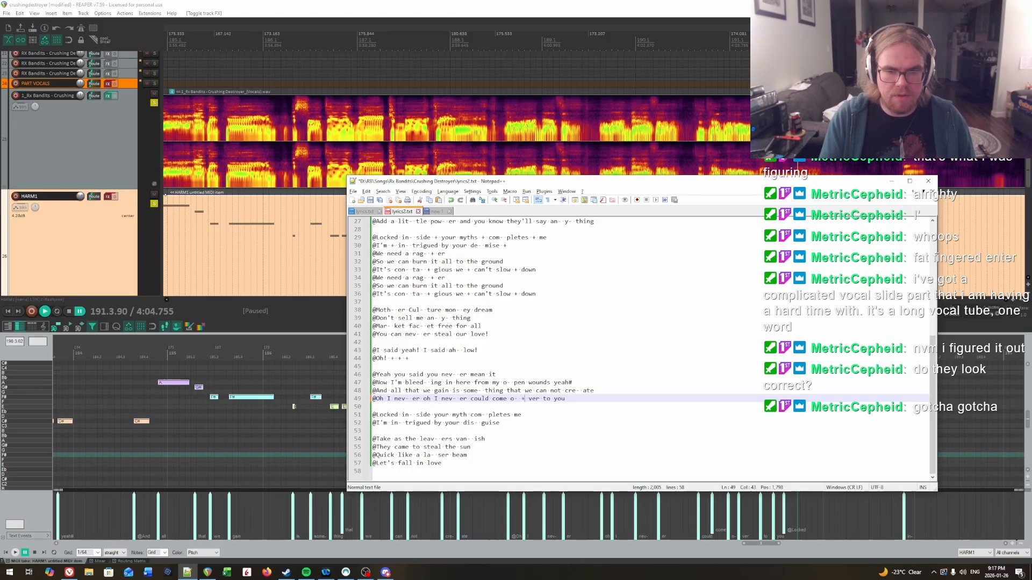
key("alt+Tab")
Listen on from about 191.4 in REAPER, re-import the lyrics onto all HARM1 notes, and return to the lyrics file.
key("space")
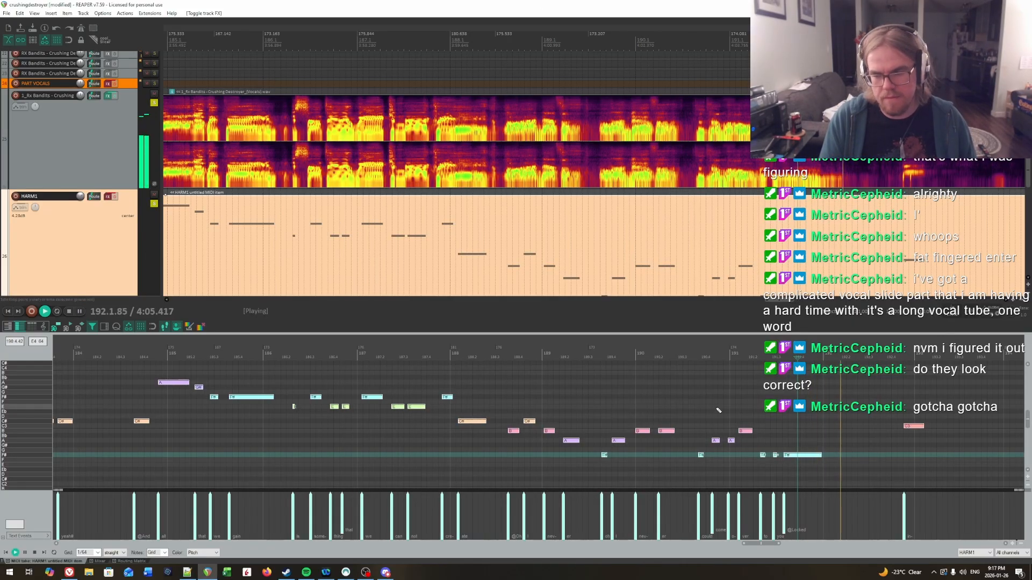
key("space")
key("ctrl+l")
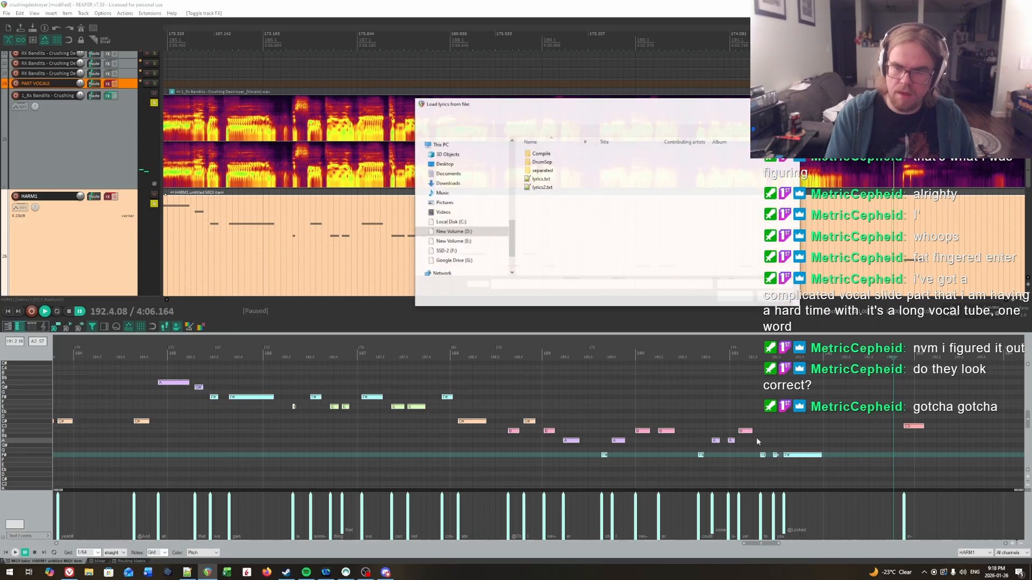
key("Return")
key("alt+Tab")
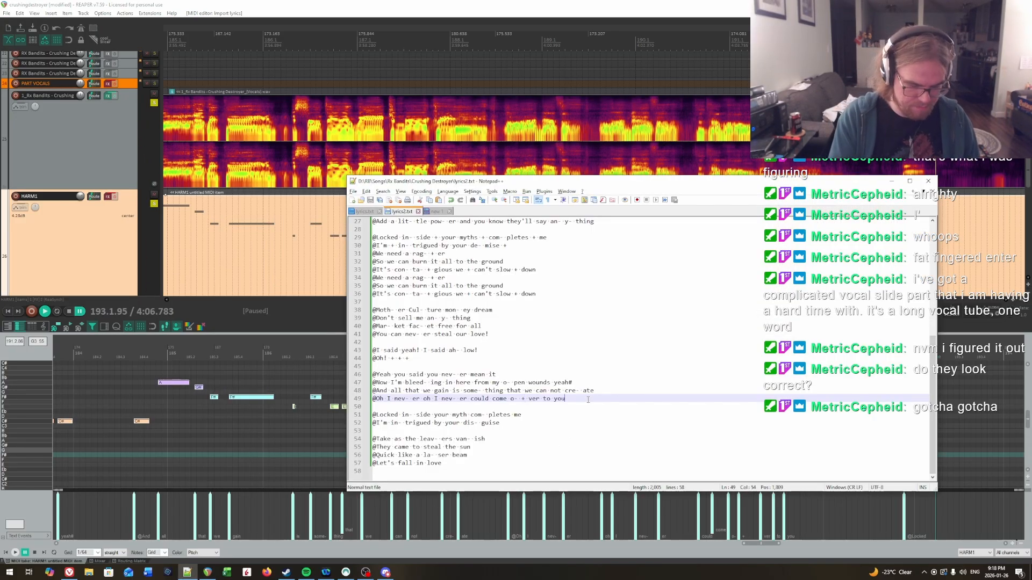
In the lyrics file, append "Yeah!#" to the end of the "Oh I never ... could come over to you" line and save.
key("Return")
type("Yah")
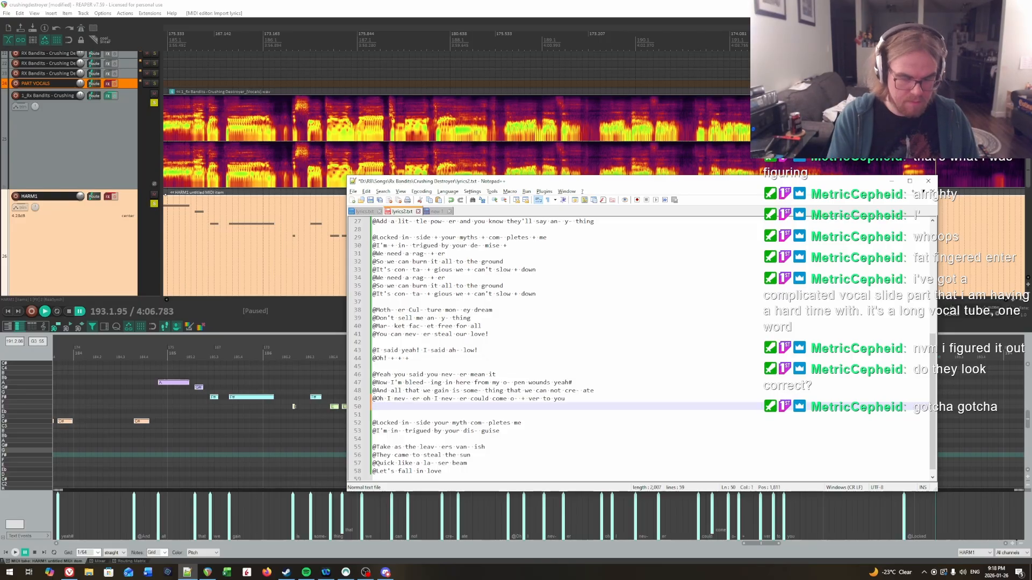
type("@Y")
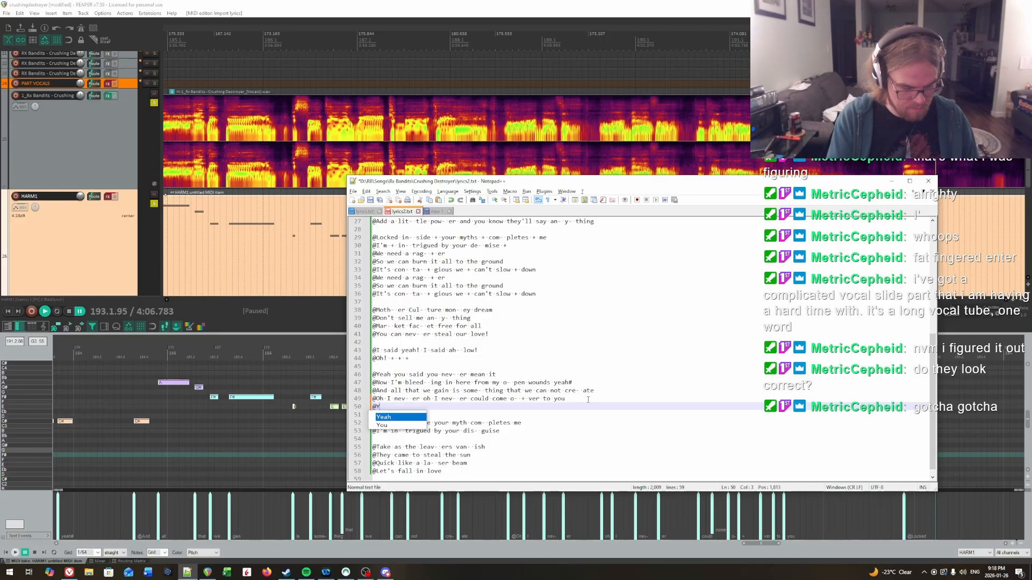
type("eah!#")
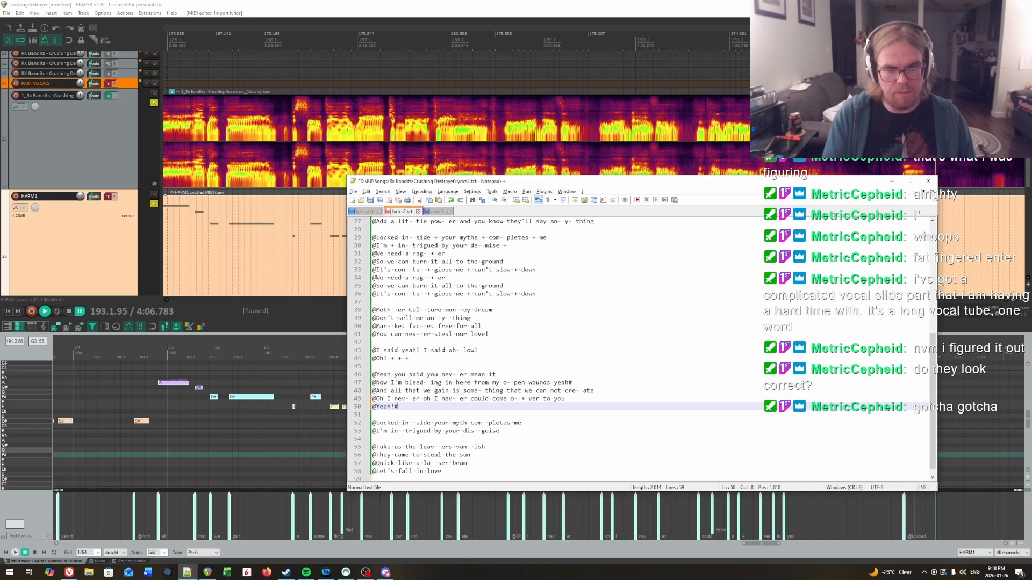
key("Left")
key("Left")
key("Left")
key("BackSpace")
key("BackSpace")
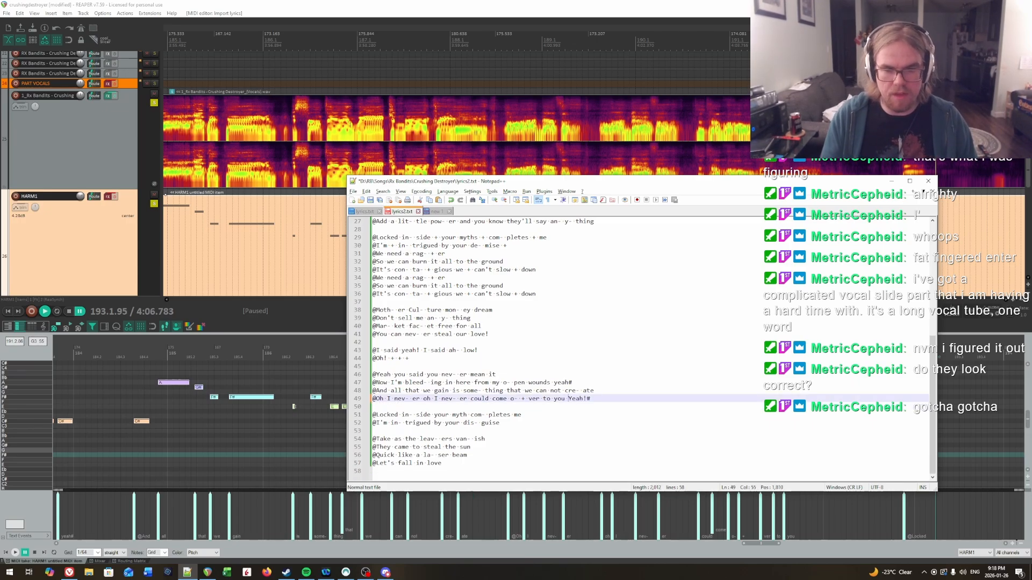
Re-import the lyrics onto the HARM1 notes in REAPER, listen from about 193.1, and move the edit cursor to about 198.1.
left_click(650, 4)
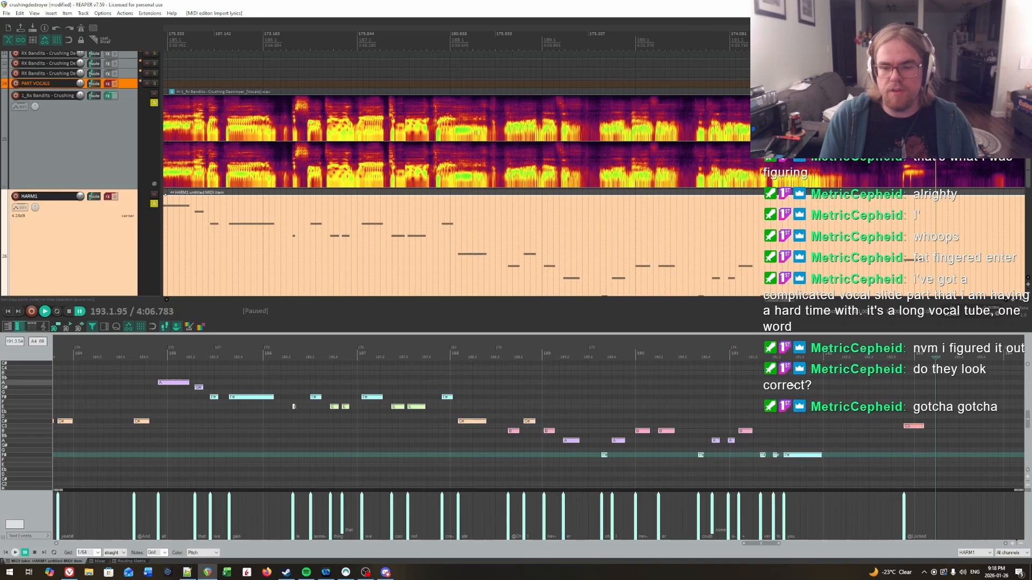
scroll(849, 409, "right", 4)
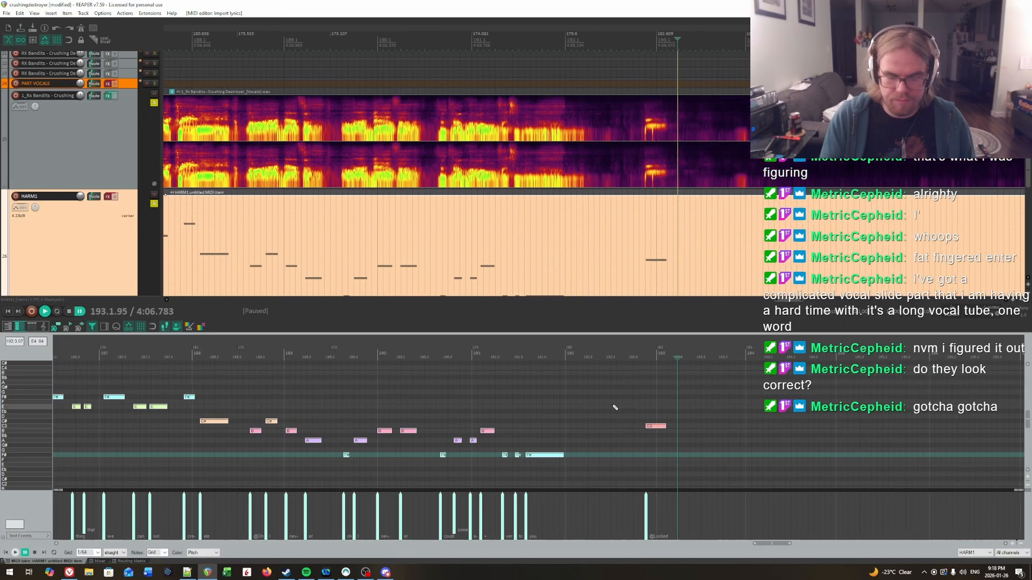
key("period")
key("Return")
key("space")
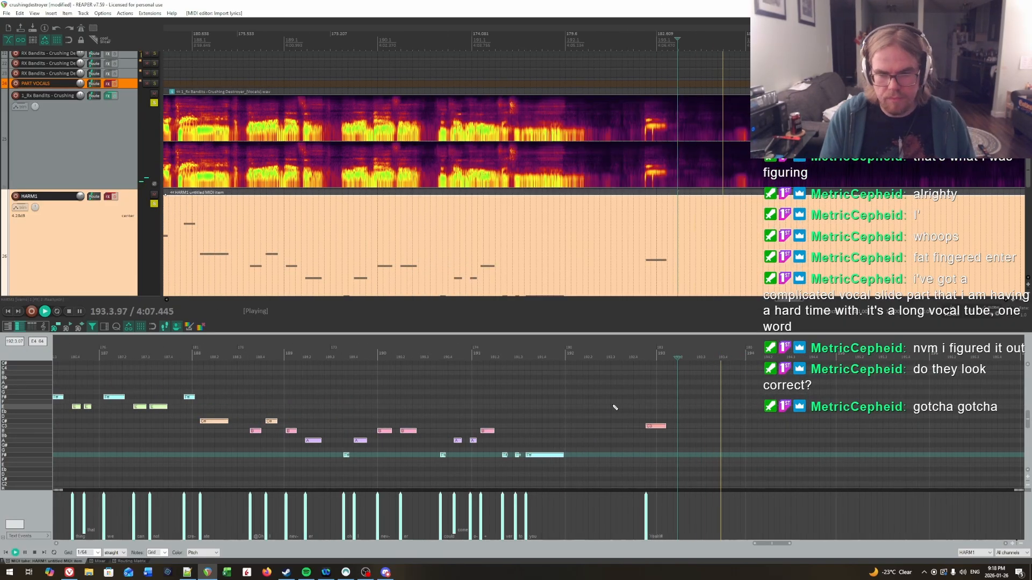
scroll(595, 380, "down", 5)
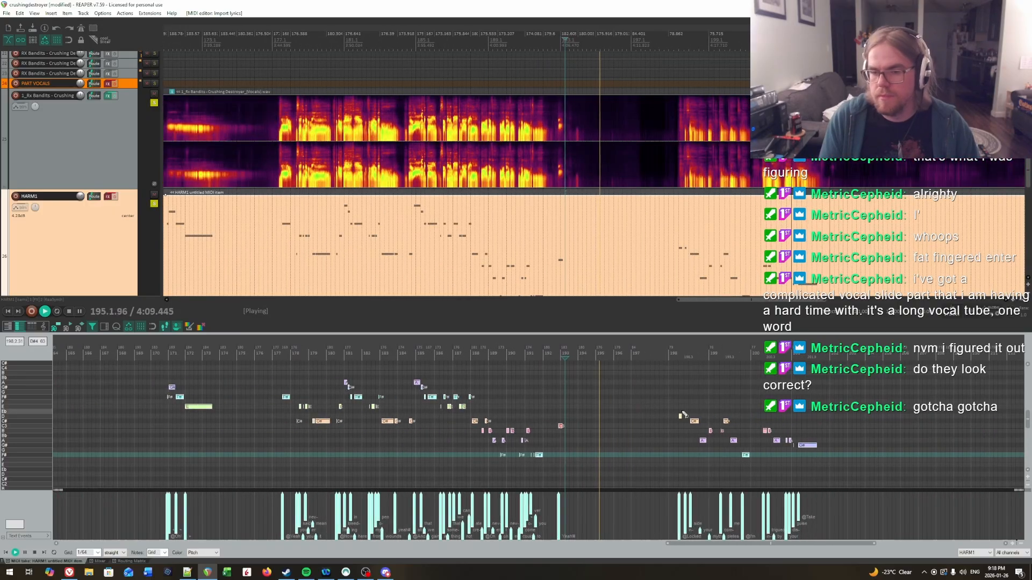
scroll(700, 408, "up", 5)
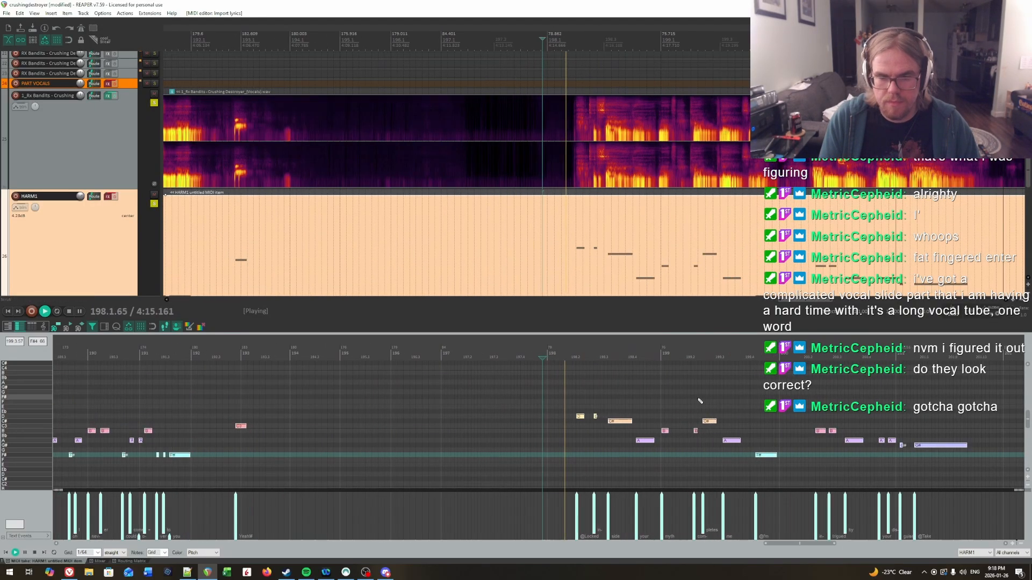
key("space")
left_click(573, 354)
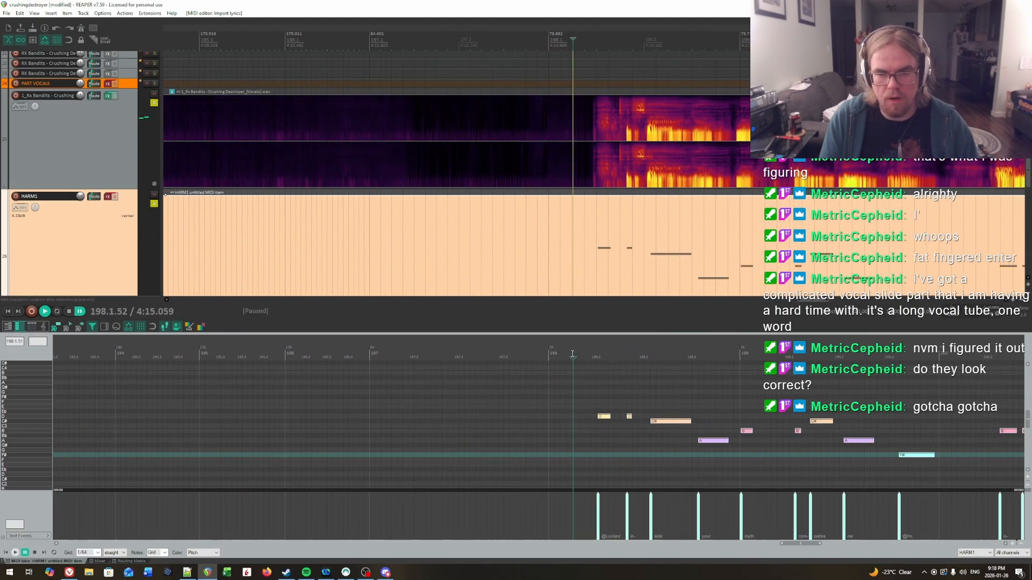
Add "#" after "Locked" in the "in- side your myth" lyric line, re-import the lyrics, and listen from about 198.1.
key("alt+Tab")
left_click(399, 414)
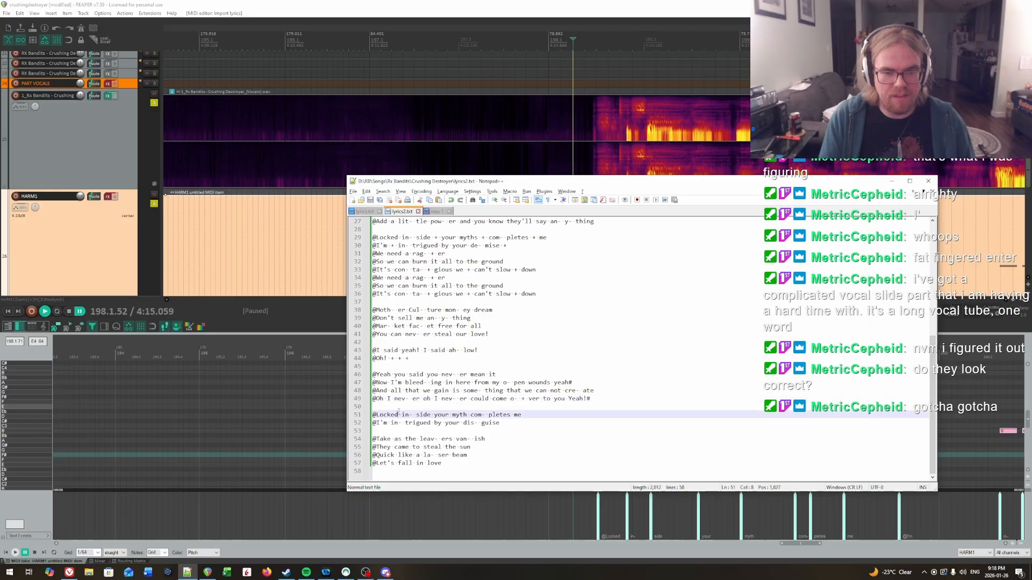
type("#")
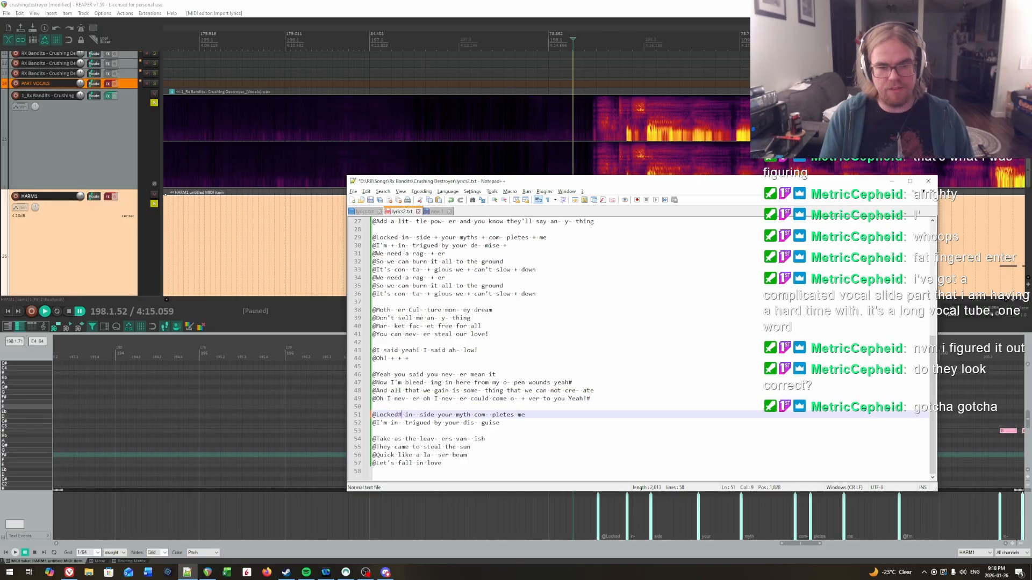
key("alt+Tab")
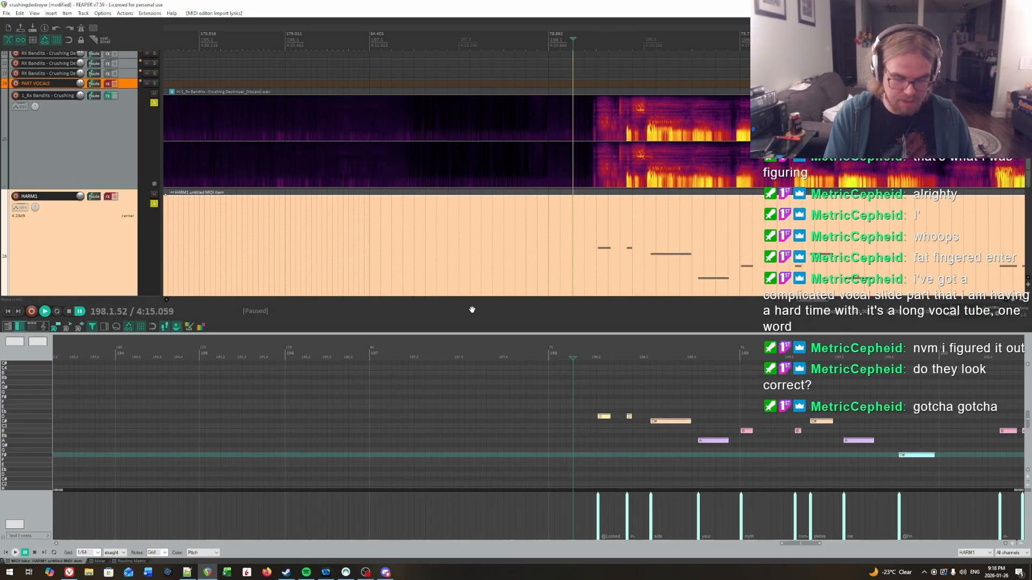
key("space")
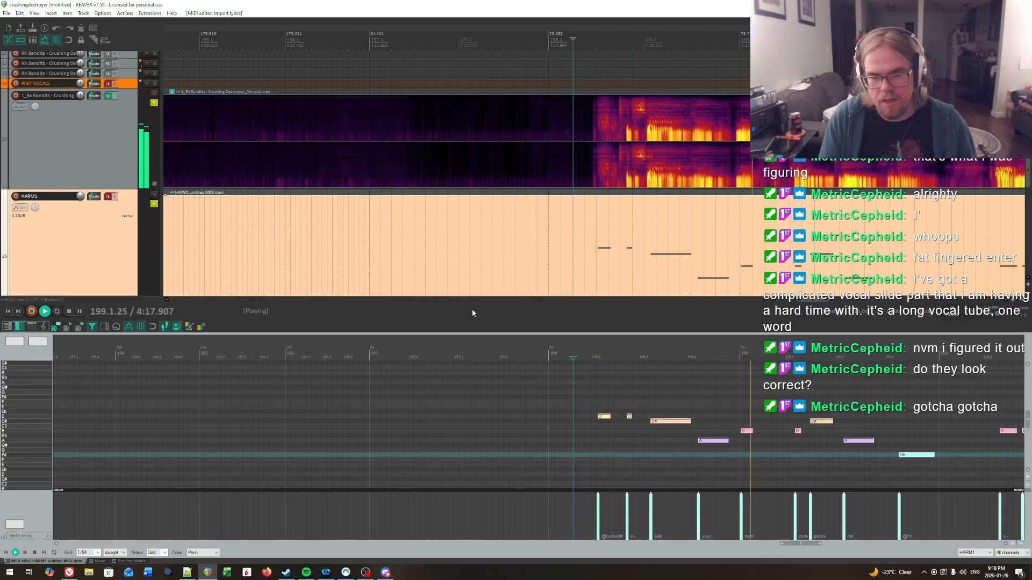
key("ctrl+space")
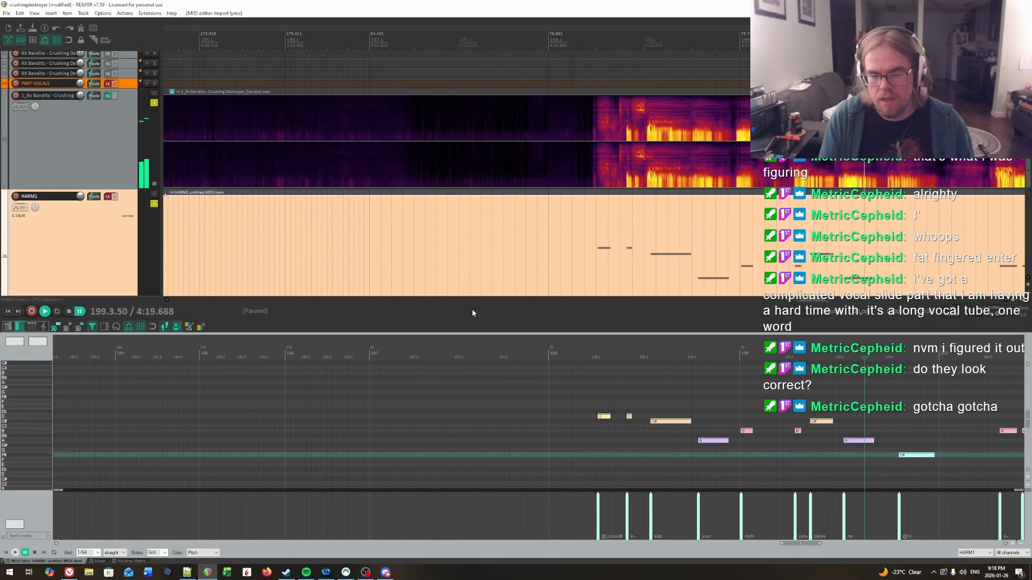
Insert a "+" between "com-" and "pletes" in the "Locked#" line, re-import the lyrics, and listen on from about 199.2.
key("alt+Tab")
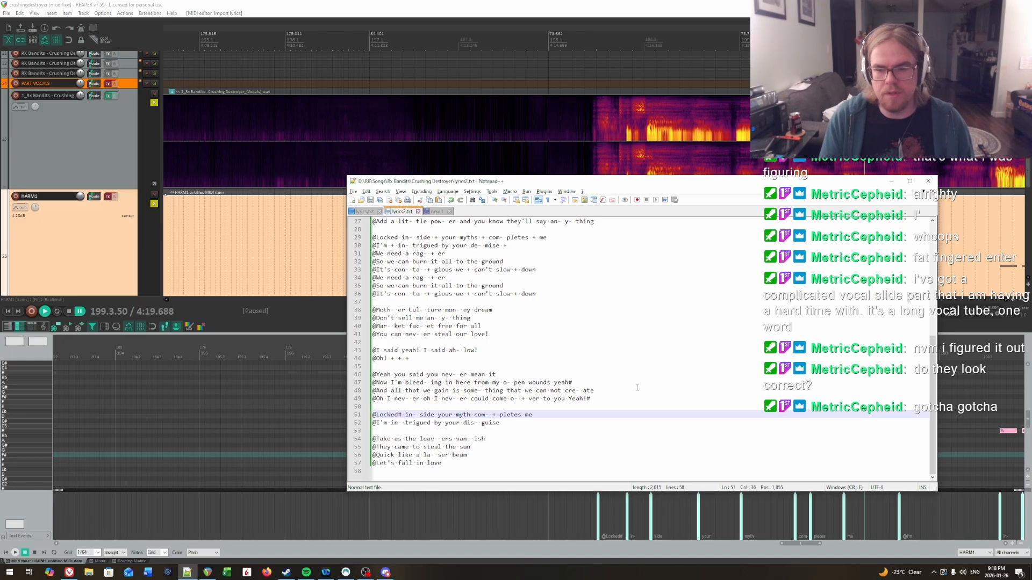
key("alt+Tab")
key("space")
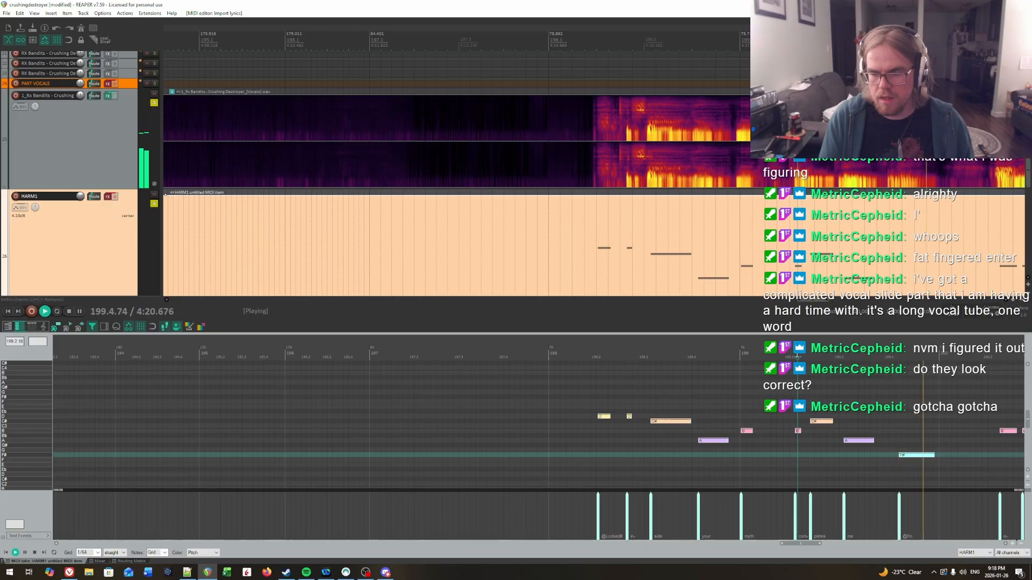
key("space")
key("space")
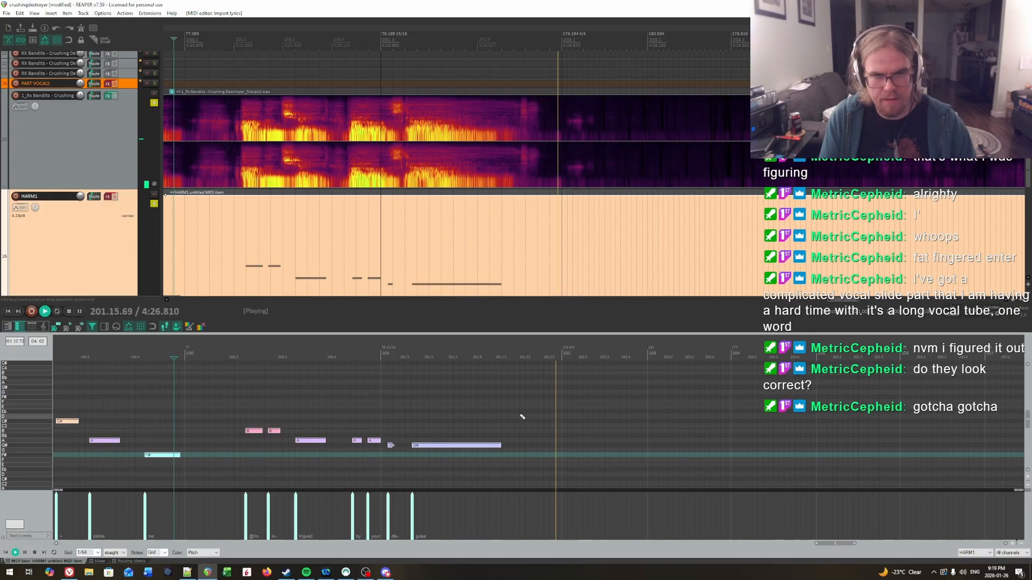
Extend the long G# note on "guise" so it ends at about 201.12.
left_click(483, 364)
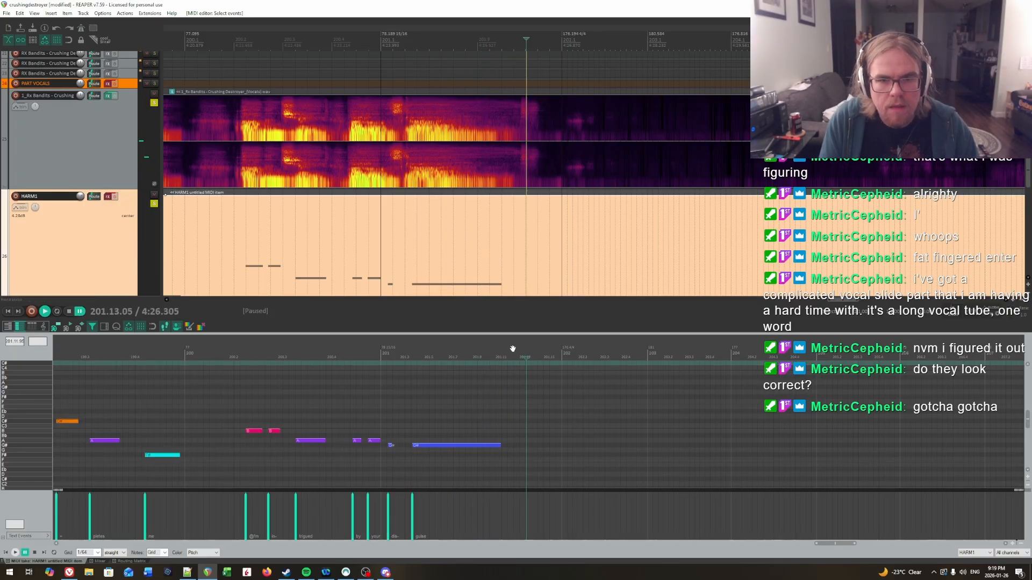
left_click(513, 352)
left_click(521, 354)
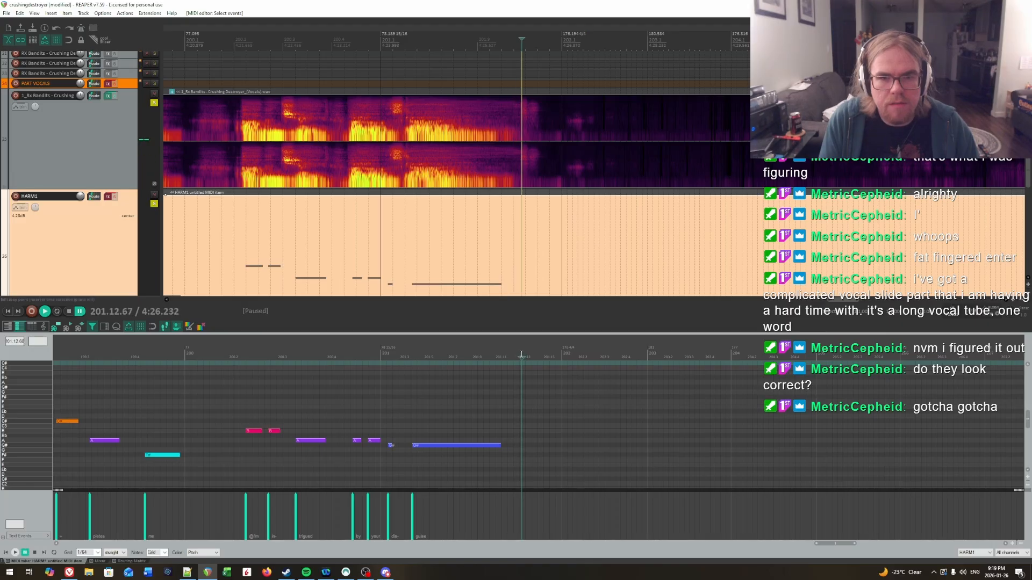
left_click(519, 354)
left_click_drag(501, 445, 516, 456)
Select all HARM1 notes and move the edit cursor to about 216.4, before the next vocal section.
scroll(534, 396, "down", 10)
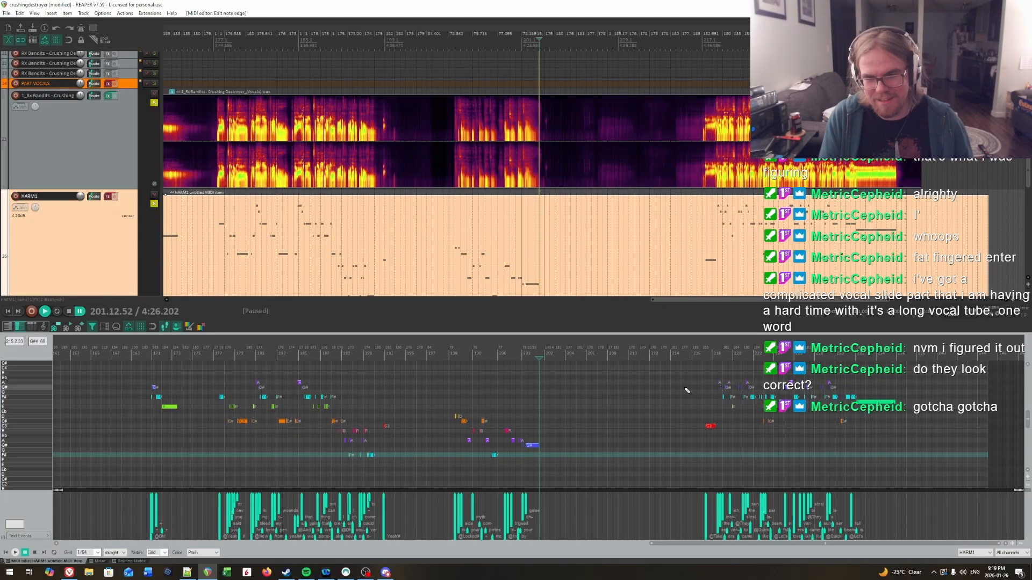
key("ctrl+a")
scroll(677, 444, "up", 10)
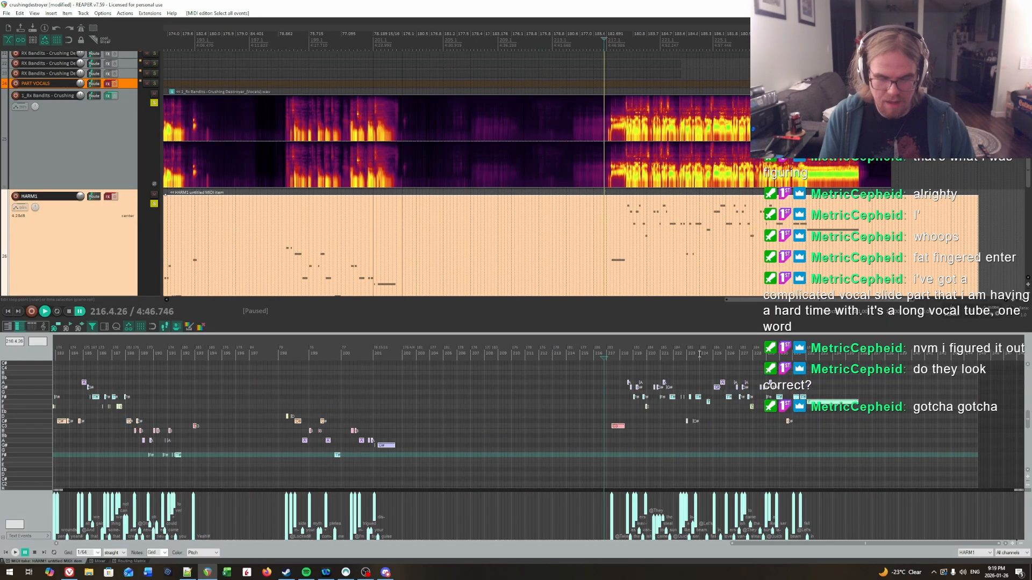
key("alt+Tab")
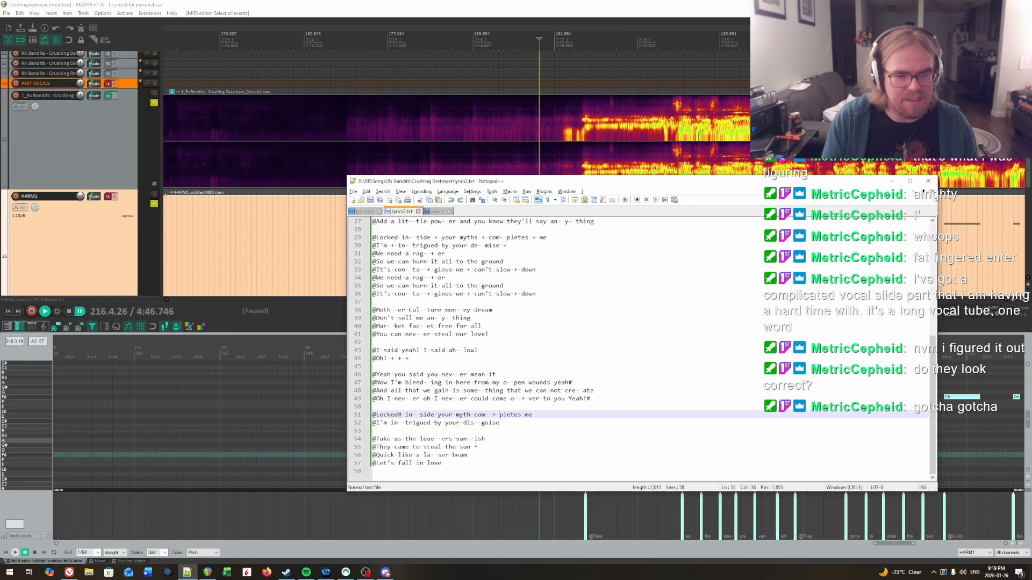
left_click(520, 424)
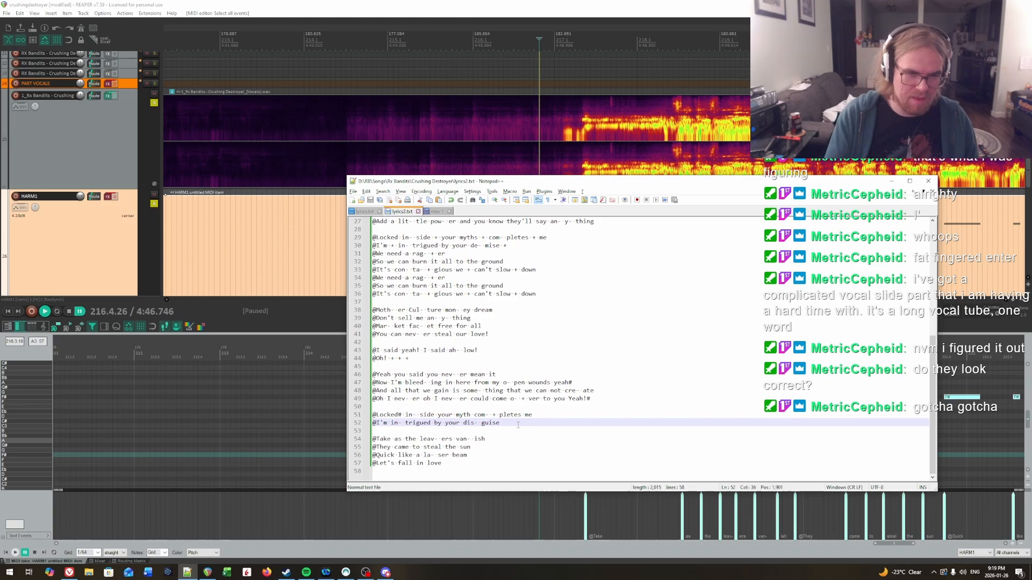
key("Down")
key("Return")
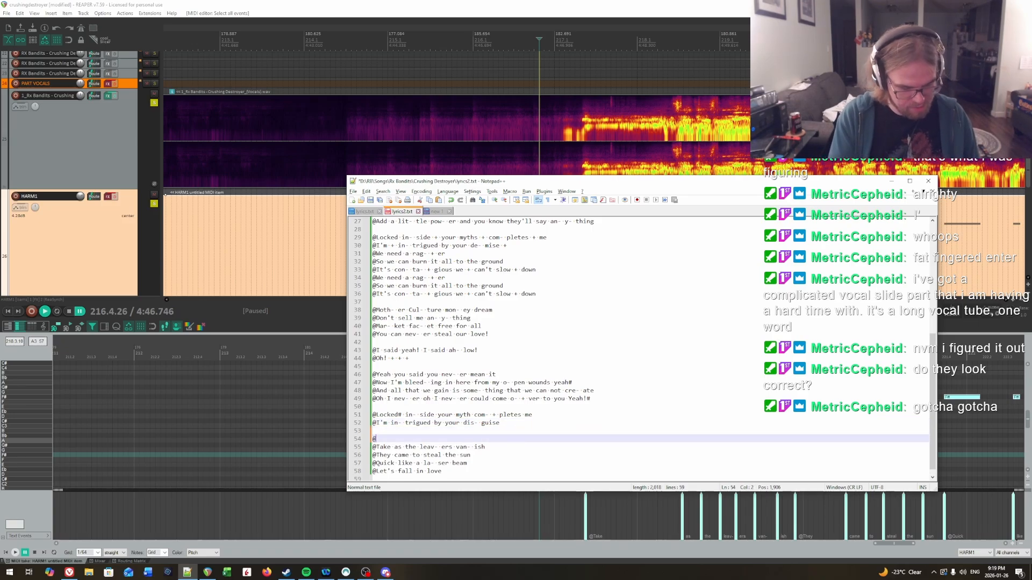
type("@Yeah!#")
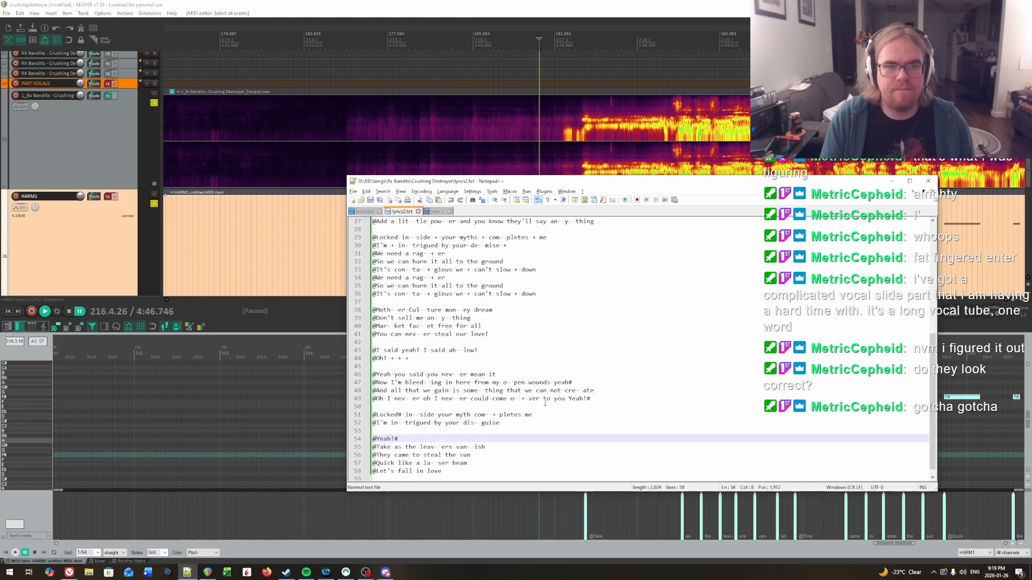
Listen in REAPER from about 216.4, re-import the lyrics, and listen on from about 219.1 through the "Let's fall in love" phrase.
key("alt+Tab")
key("space")
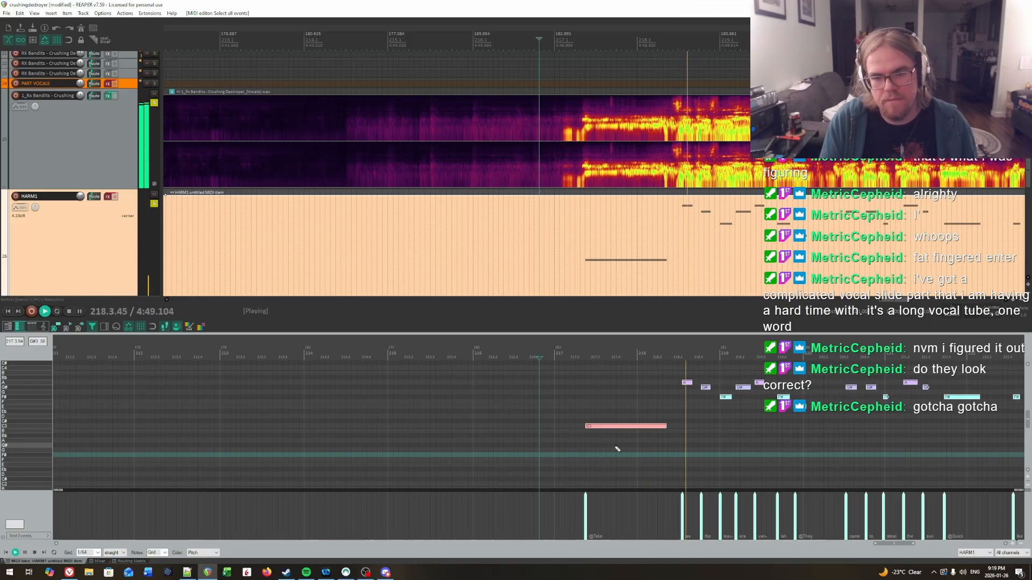
key("space")
key("ctrl+l")
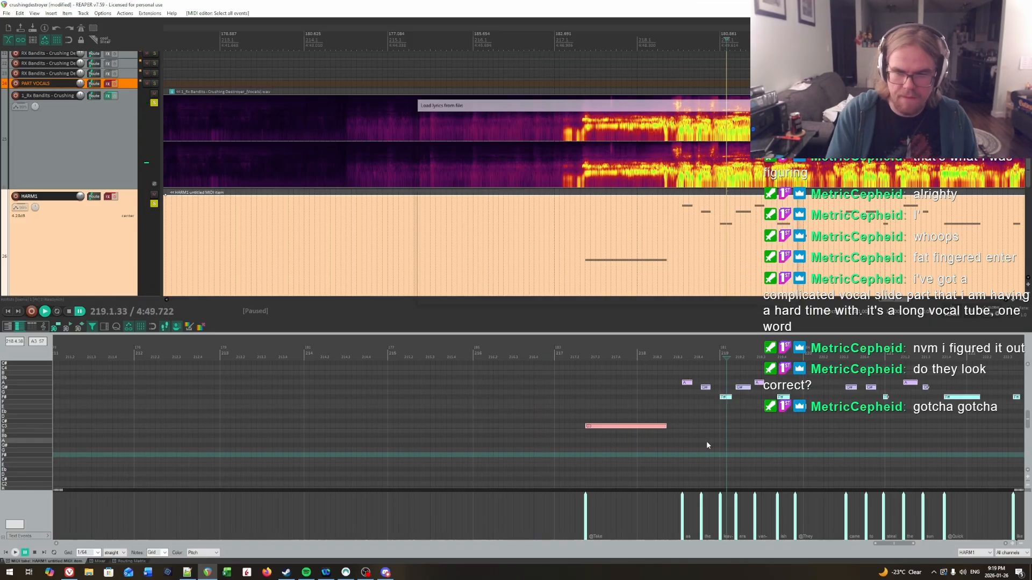
key("Return")
key("space")
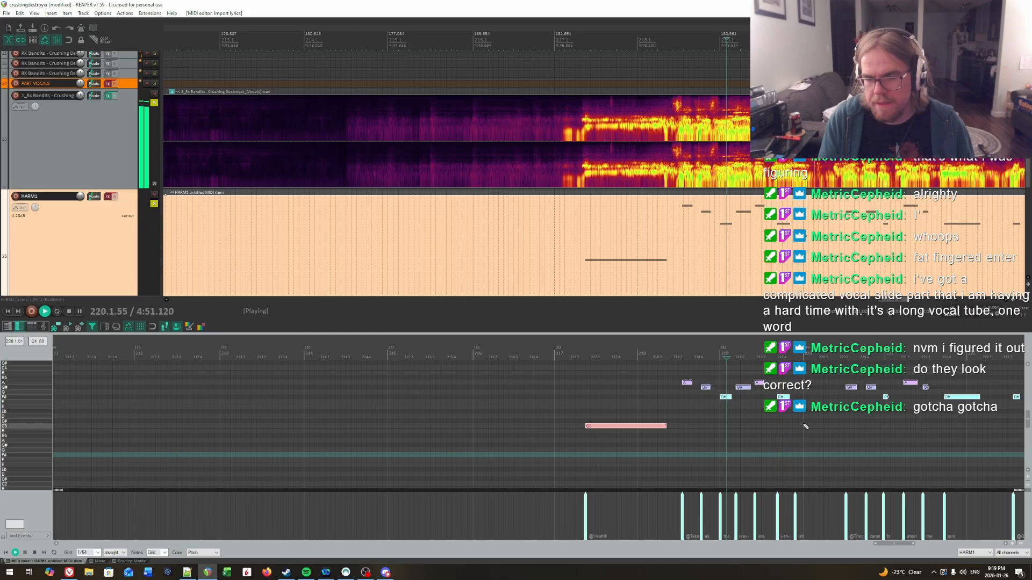
scroll(805, 426, "up", 1)
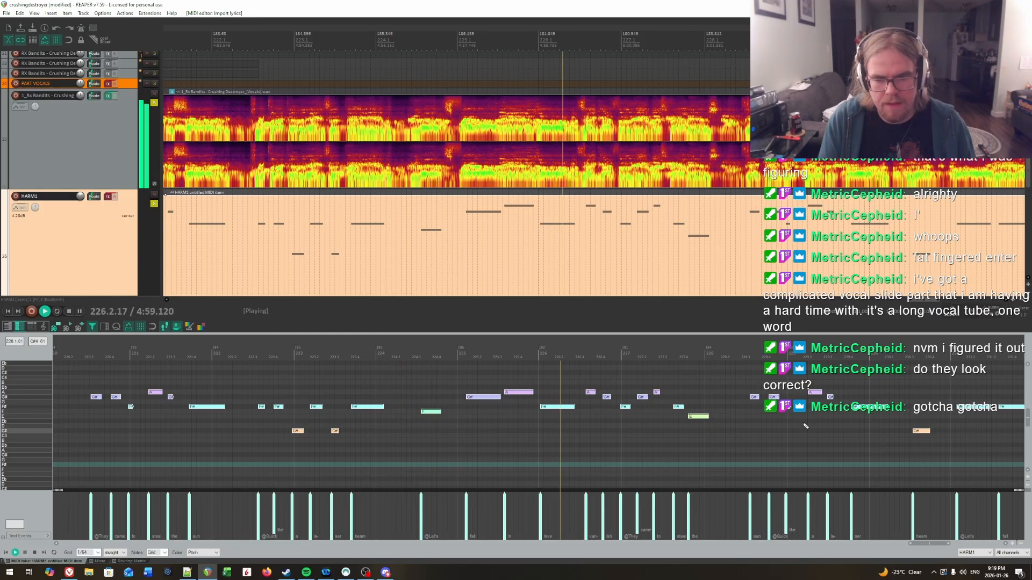
key("ctrl+space")
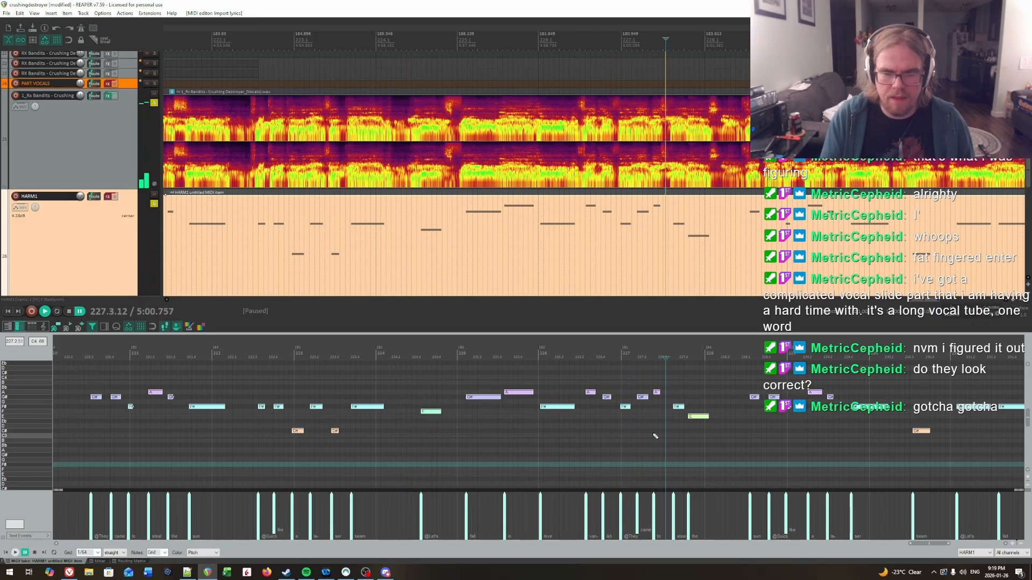
key("alt+Tab")
scroll(445, 427, "down", 1)
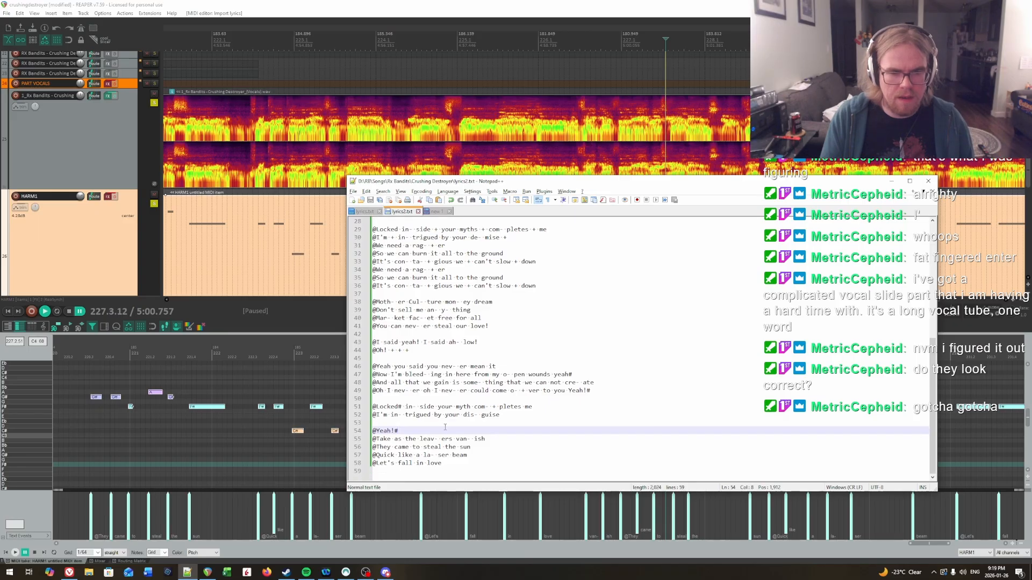
left_click_drag(465, 461, 338, 443)
key("ctrl+c")
left_click(471, 464)
key("Return")
key("Return")
key("ctrl+v")
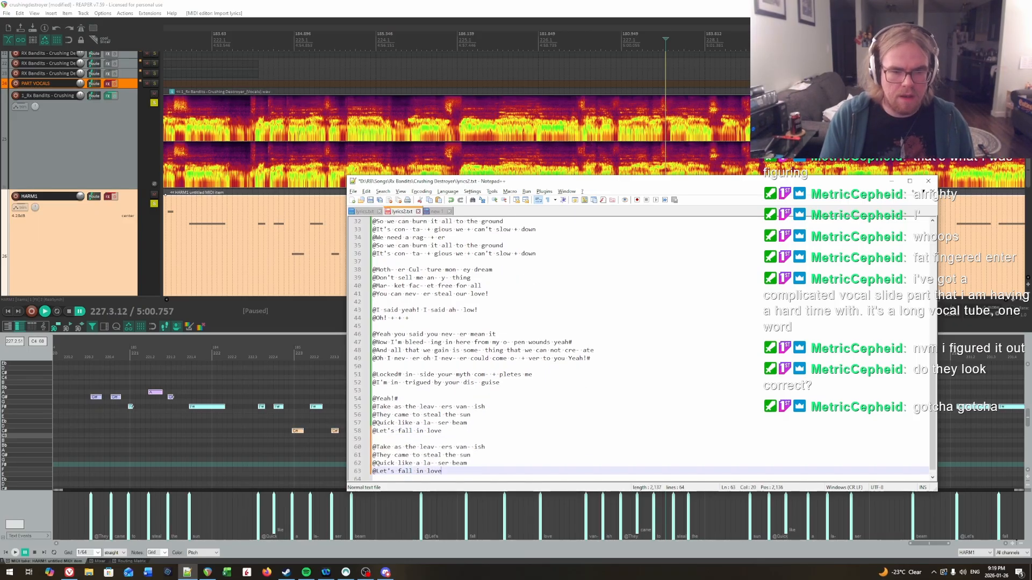
left_click(536, 4)
key("shift+l")
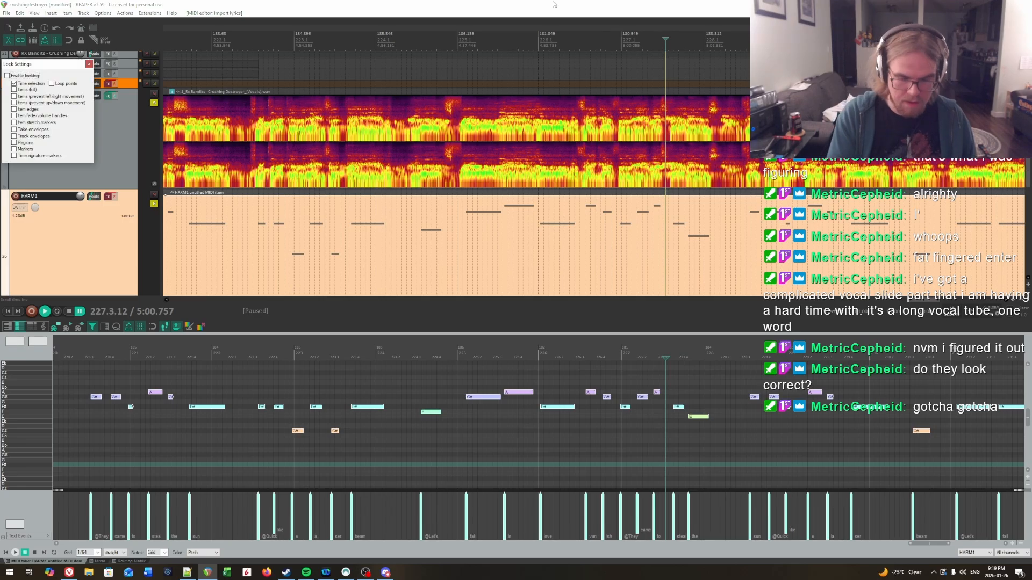
key("Escape")
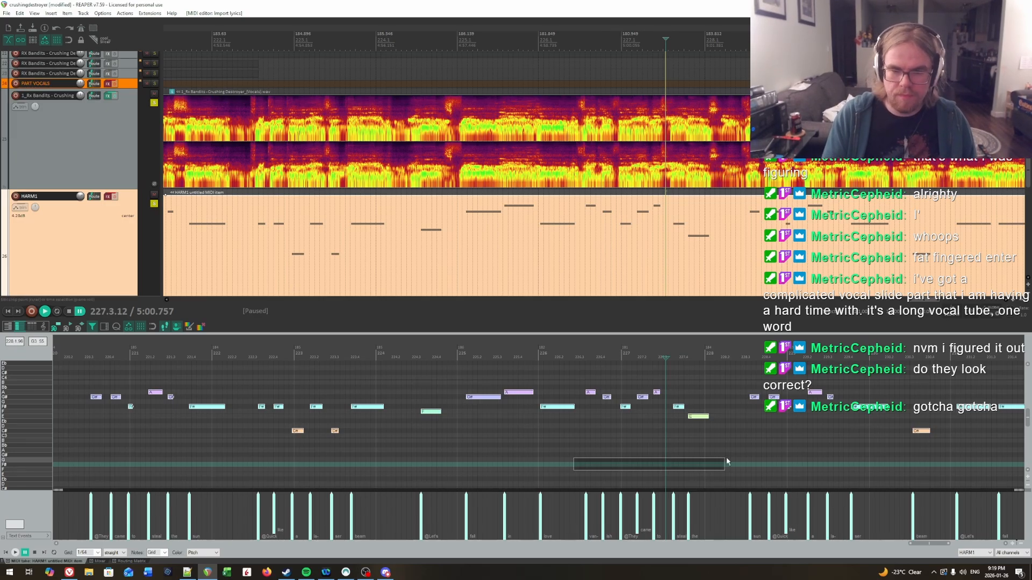
Listen on from about 227.3, reposition playback at about 228.1, and check the "They came to steal the sun" phrase up to about 230.4.
key("space")
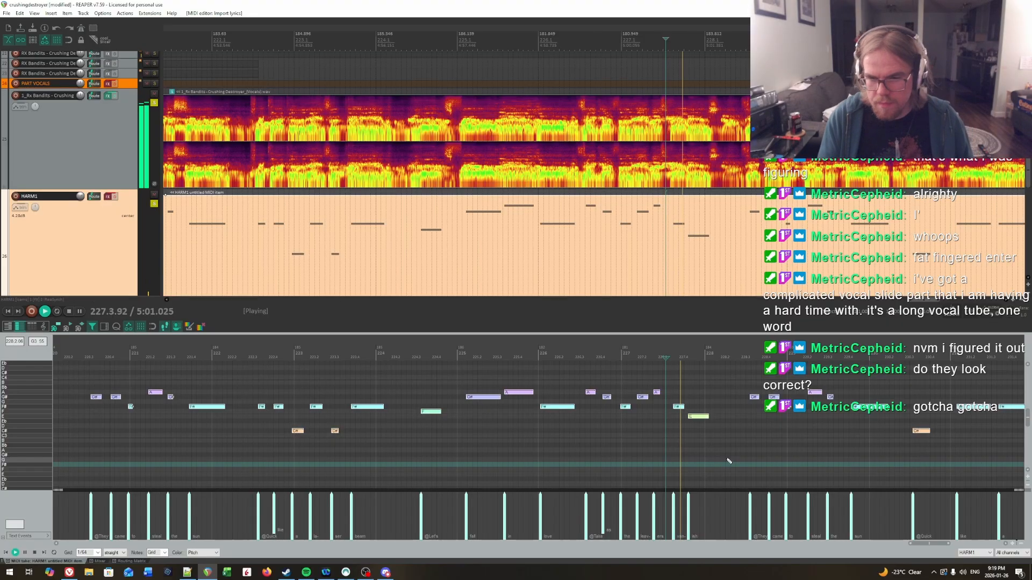
left_click(708, 351)
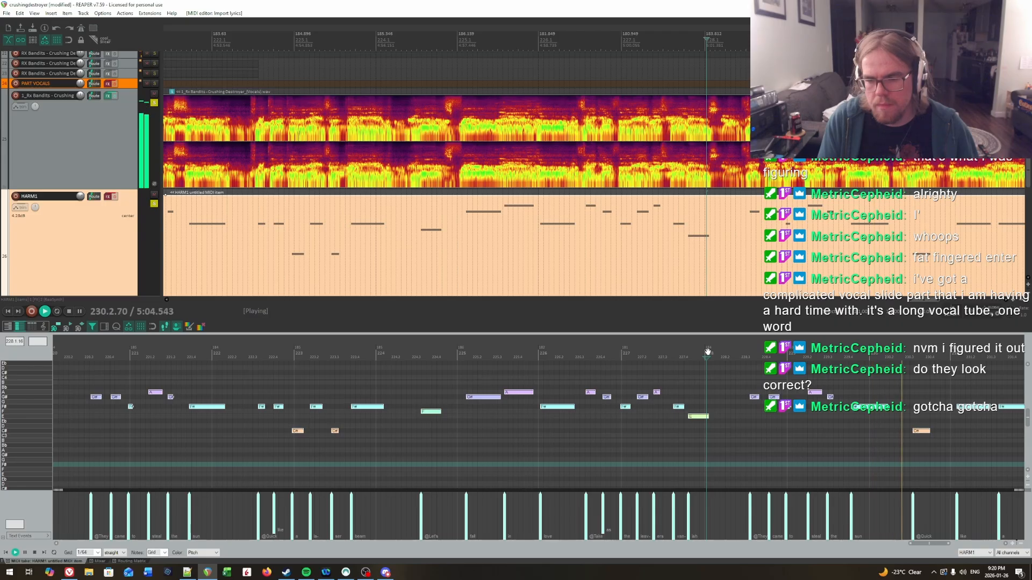
key("space")
scroll(895, 485, "right", 5)
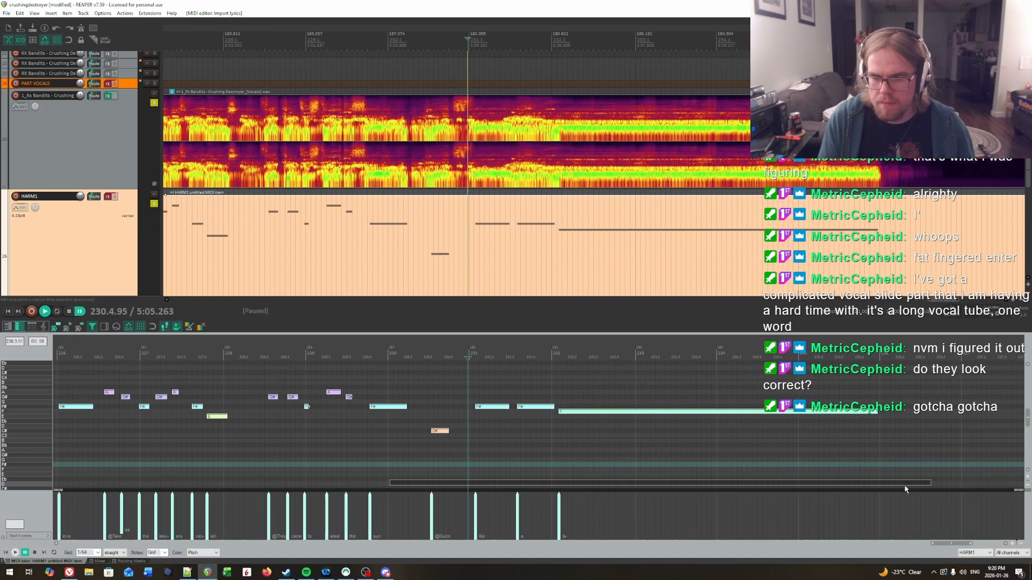
left_click_drag(389, 480, 498, 321)
left_click(474, 418)
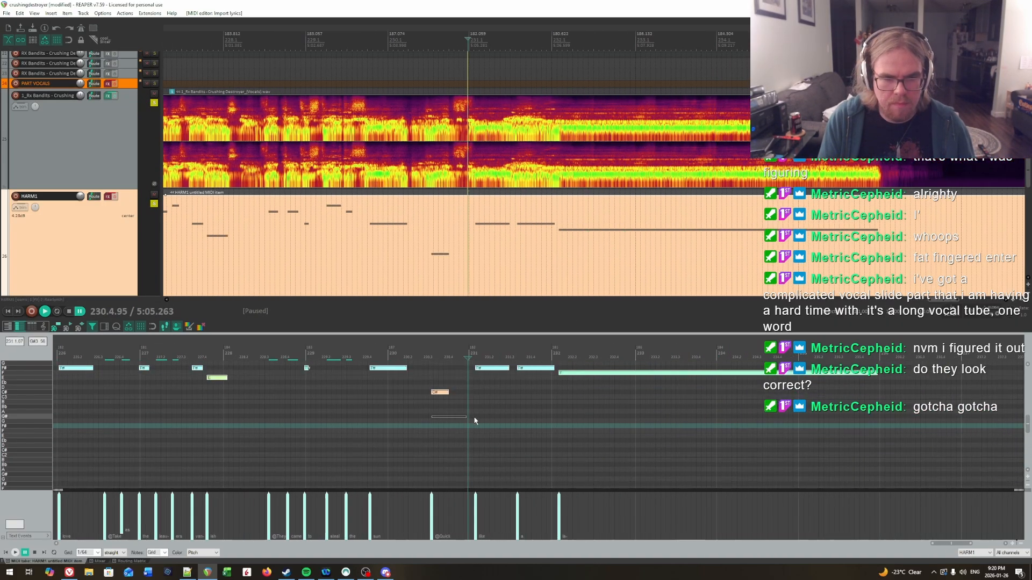
left_click_drag(431, 417, 445, 487)
Switch to the lyrics file in Notepad++ and bring the duplicated closing verse at its end into view.
key("alt+Tab")
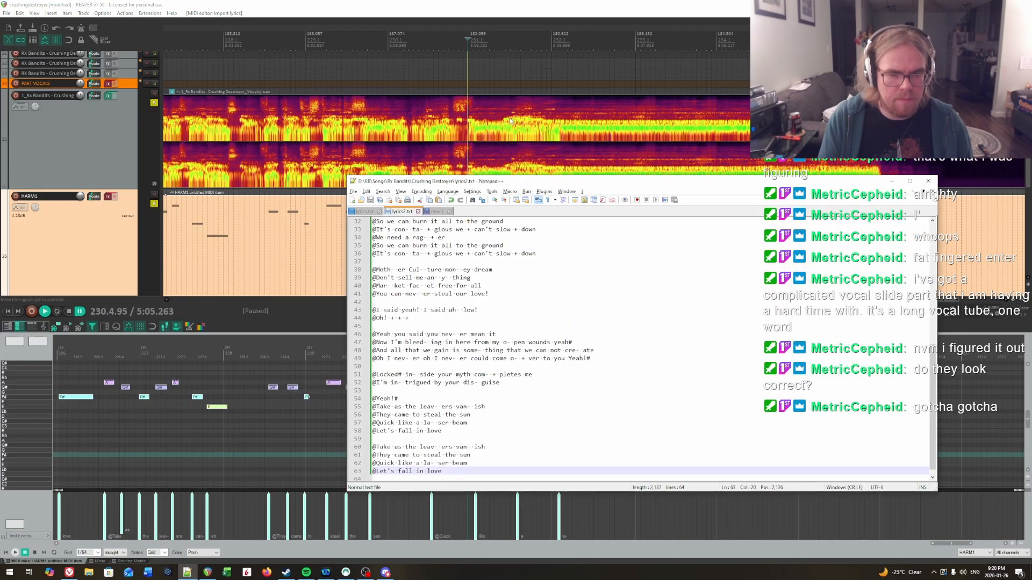
scroll(476, 457, "down", 1)
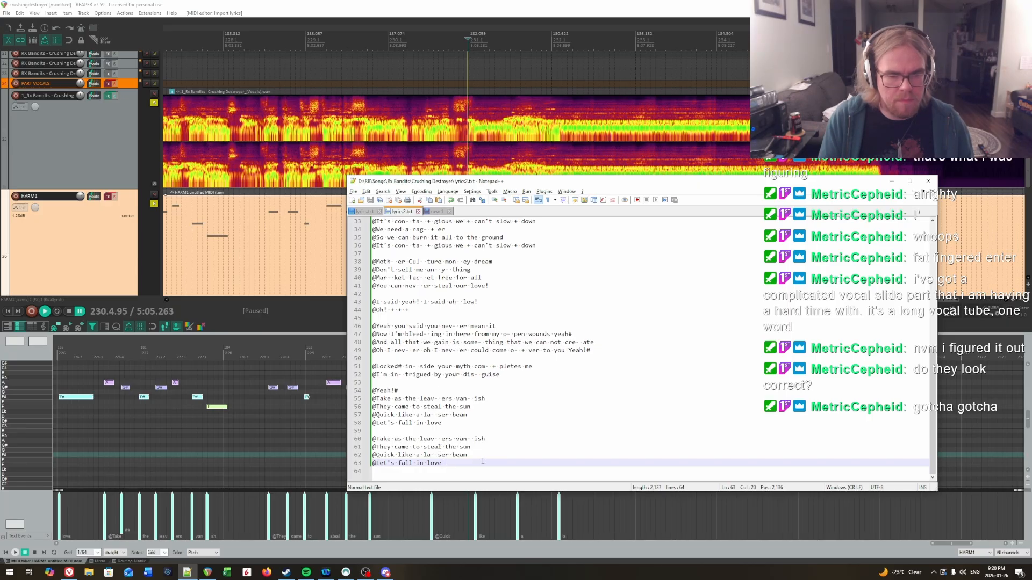
Play back the final vocal phrase from about bar 229 and delete the last "Quick like a laser beam" line from lyrics2.txt.
left_click_drag(473, 456, 334, 452)
left_click(274, 41)
key("space")
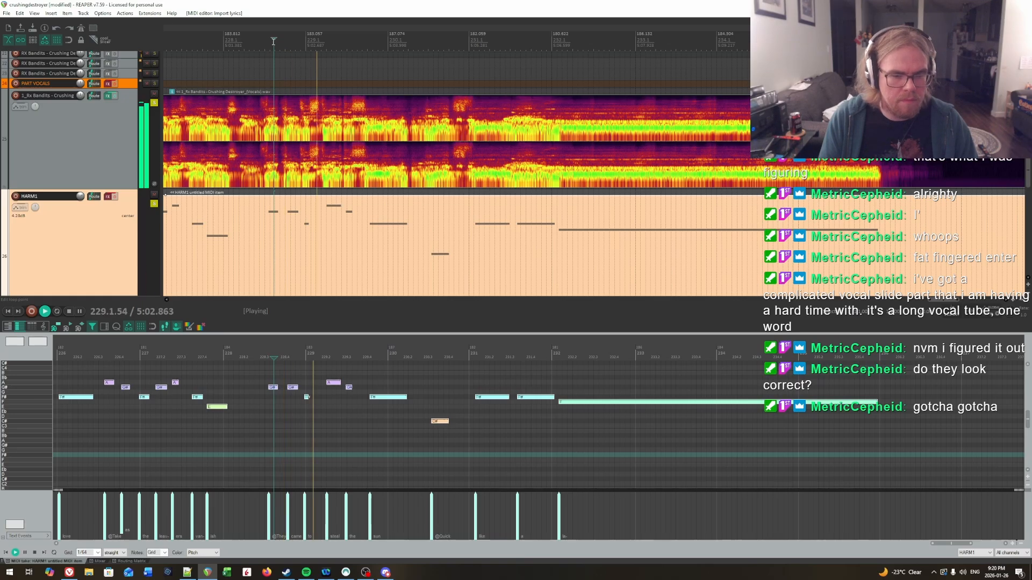
key("alt+Tab")
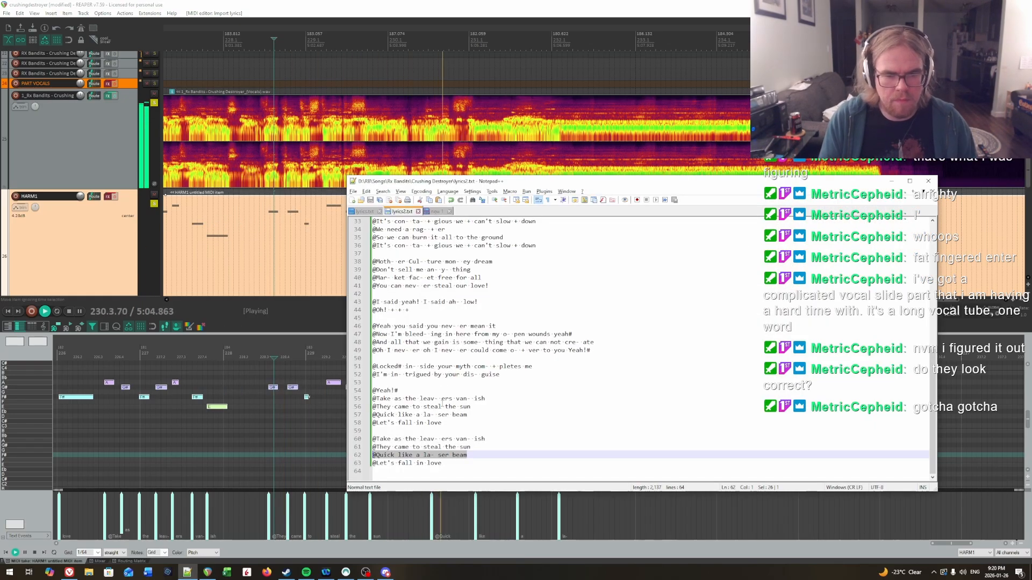
key("BackSpace")
key("BackSpace")
key("alt+Tab")
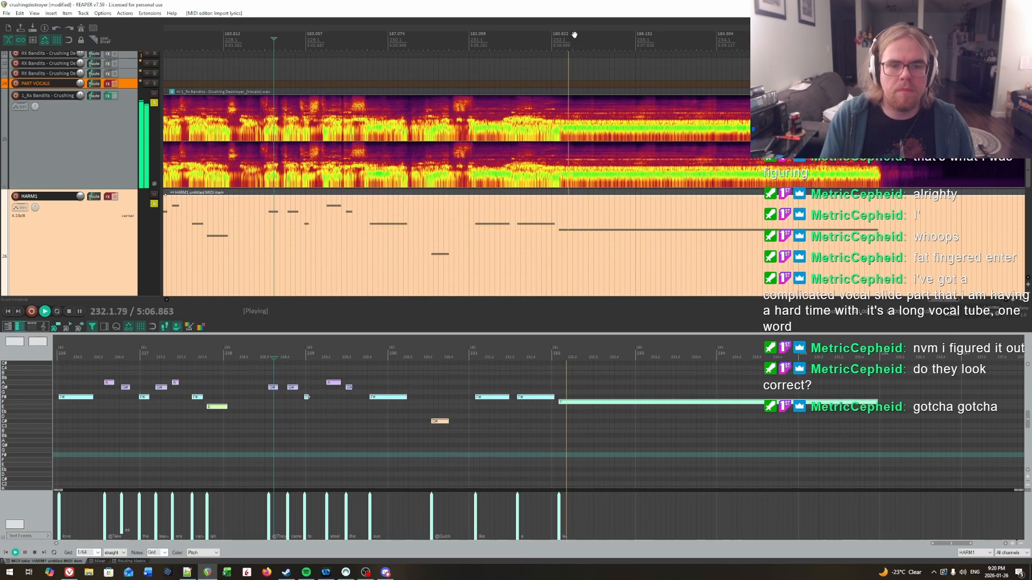
Stop playback and import the lyrics from lyrics2.txt into the HARM1 MIDI item.
key("Escape")
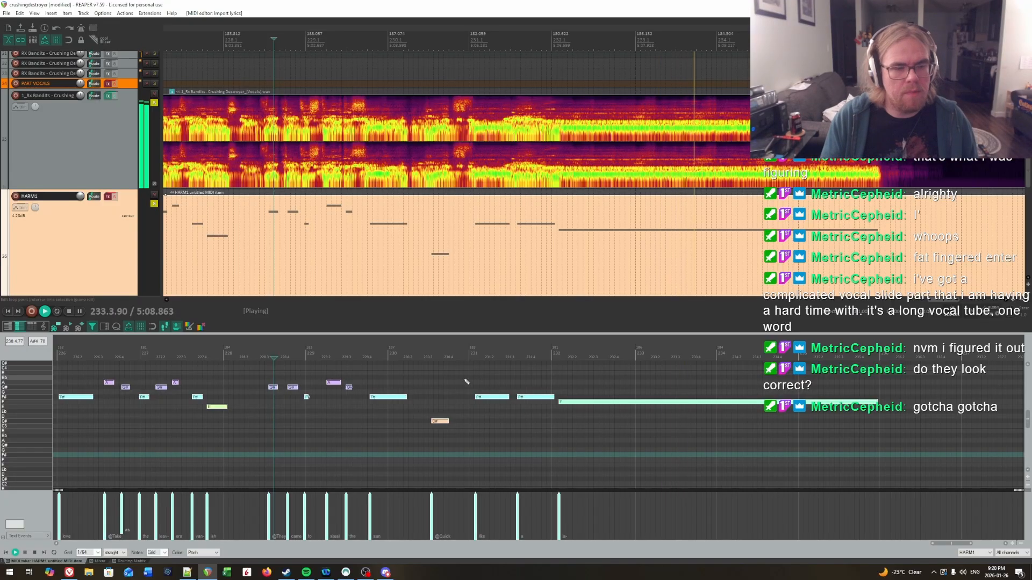
key("space")
key("shift+l")
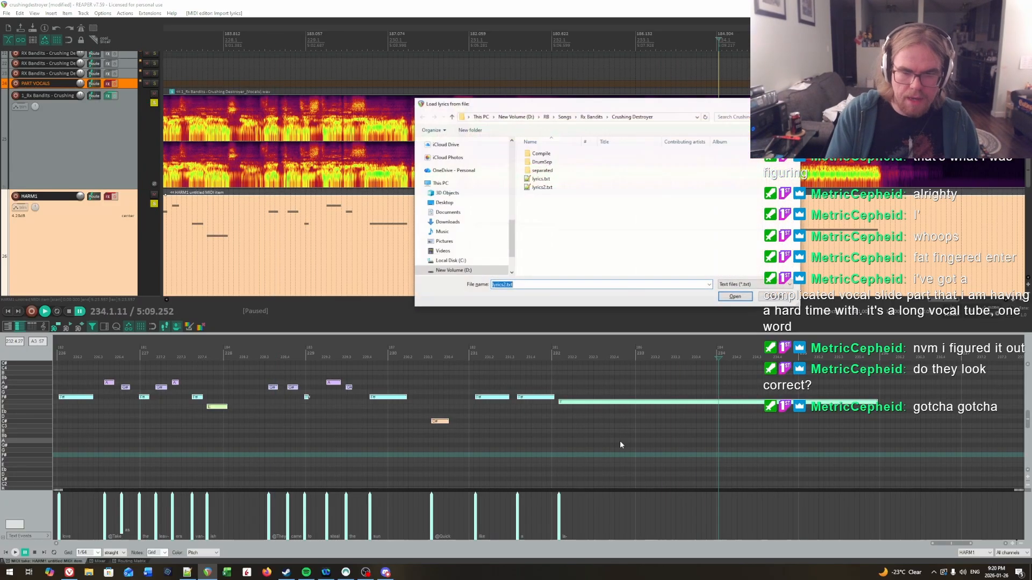
key("Return")
Examine the whole HARM1 vocal chart and its lyric events, placing the edit cursor around bar 44.
scroll(622, 444, "down", 14)
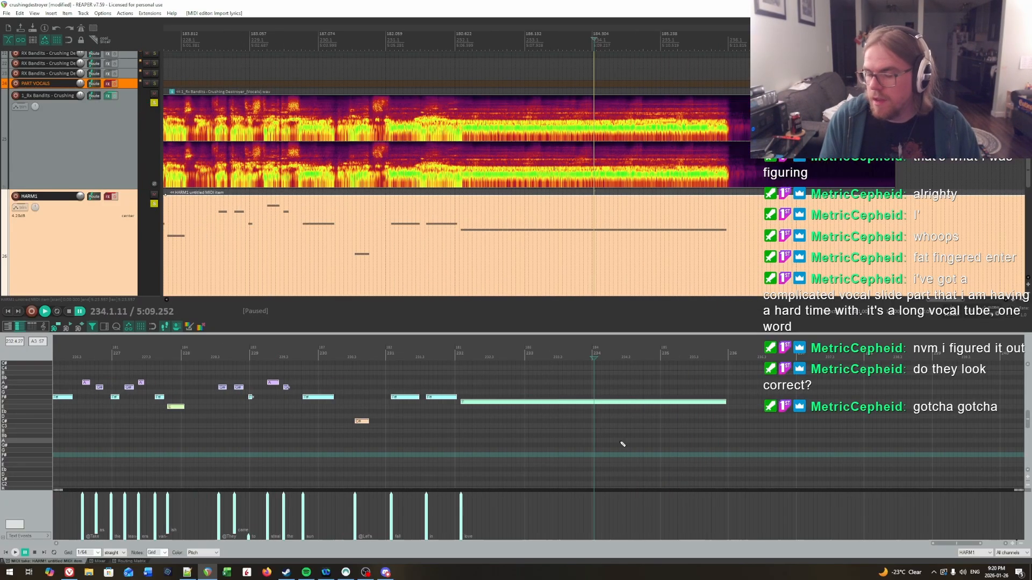
scroll(390, 433, "down", 6)
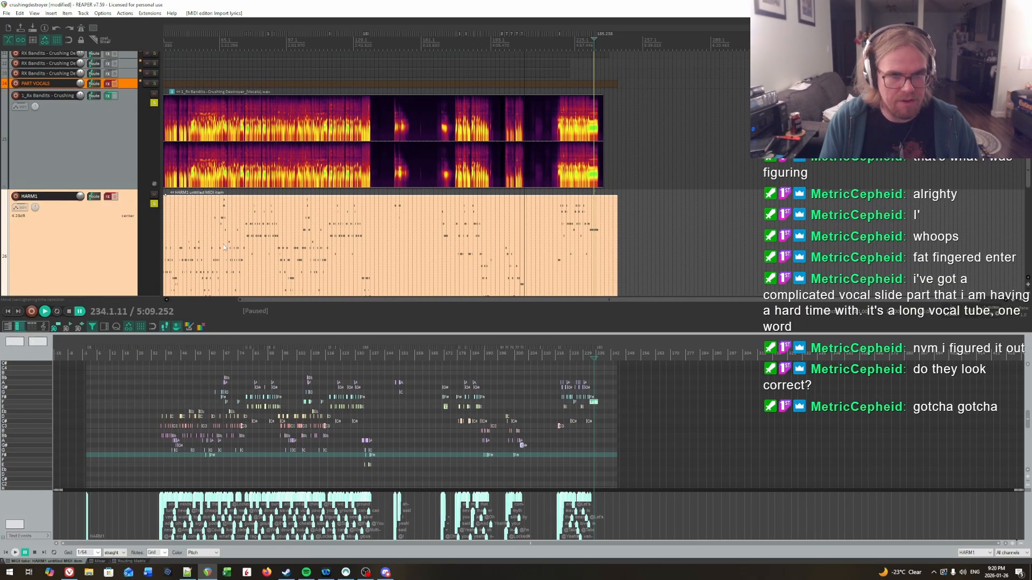
scroll(224, 244, "down", 2)
scroll(194, 411, "up", 2)
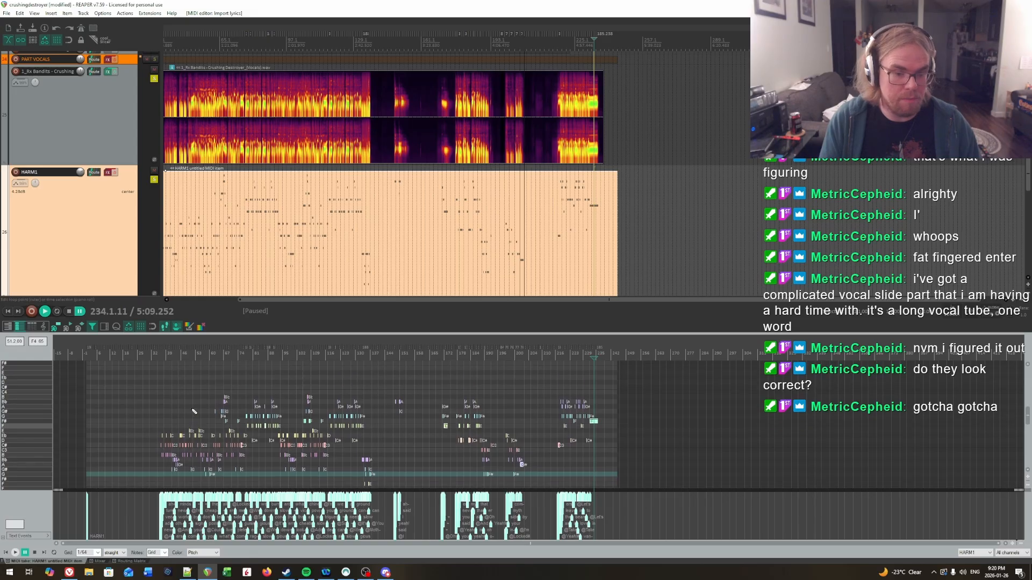
scroll(188, 410, "down", 1)
left_click(180, 400)
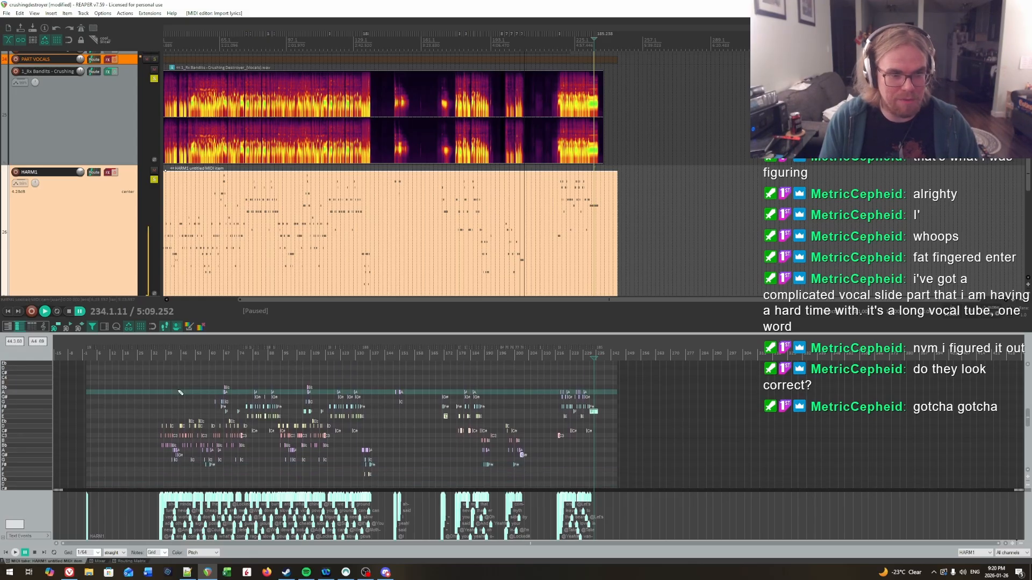
scroll(417, 426, "up", 4)
scroll(440, 431, "up", 4)
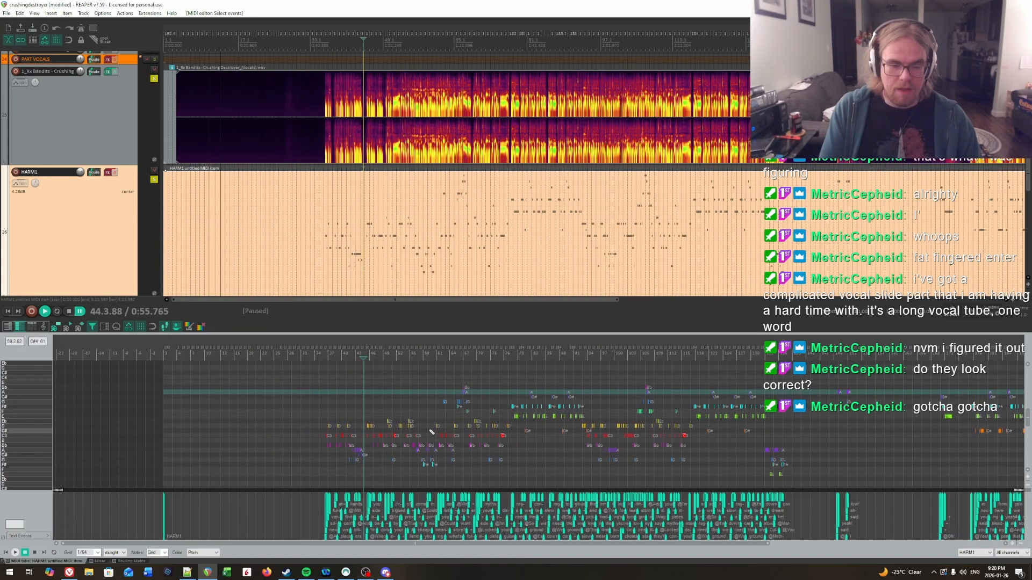
Switch to the browser to look at the lyrics page and the Lyric Hyphenator page, and return to REAPER.
left_click(69, 572)
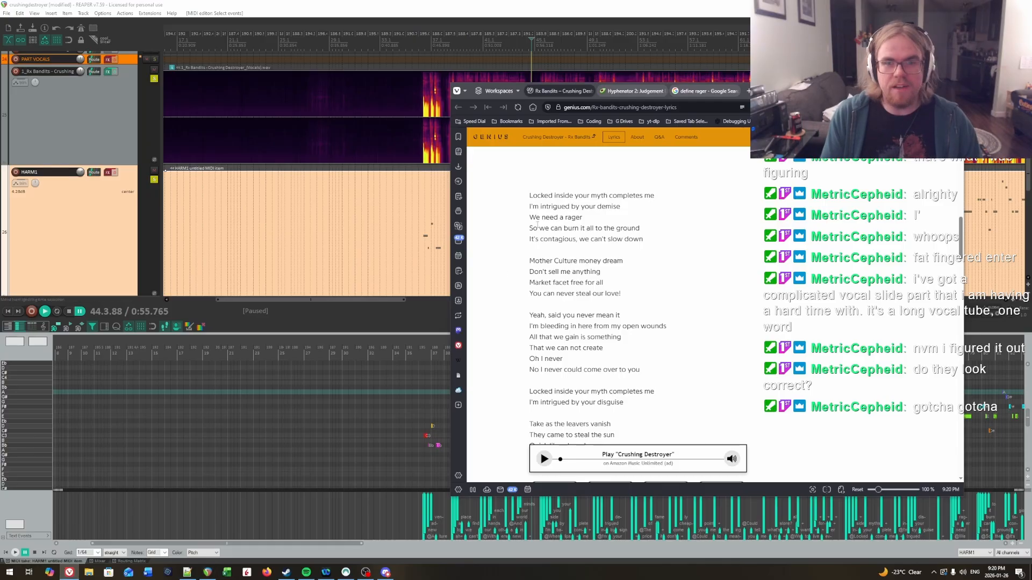
left_click(632, 90)
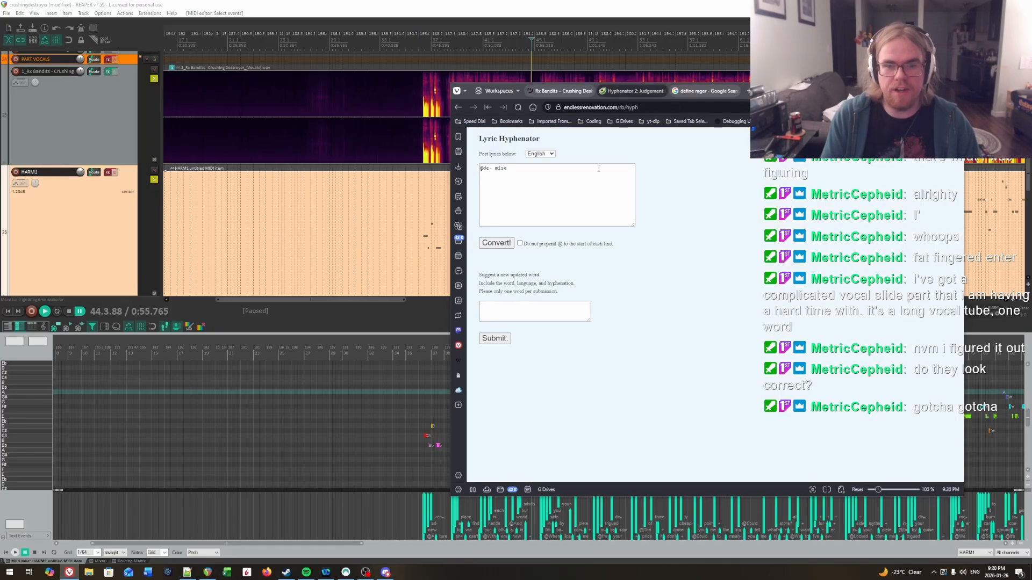
left_click(485, 172)
left_click(530, 7)
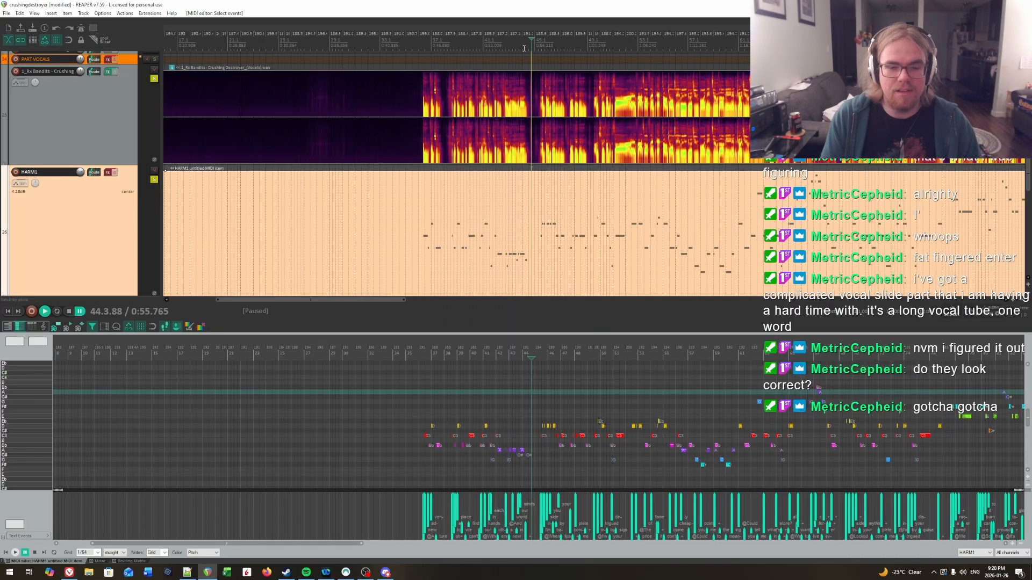
Undock the HARM1 MIDI editor so that it fills the screen as a separate window.
left_click(176, 327)
scroll(548, 337, "up", 6)
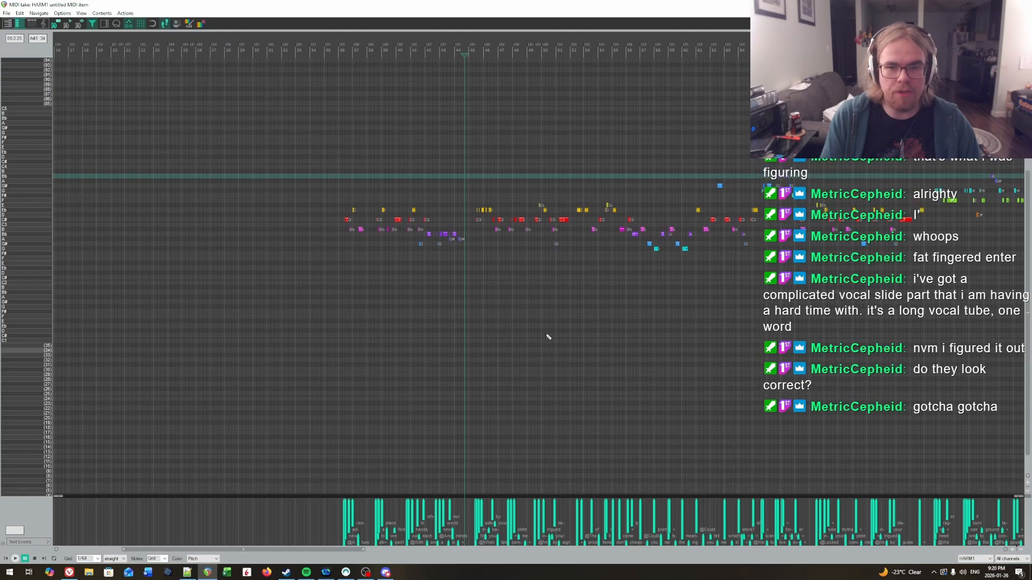
scroll(548, 337, "up", 1)
left_click_drag(964, 194, 742, 202)
left_click(185, 22)
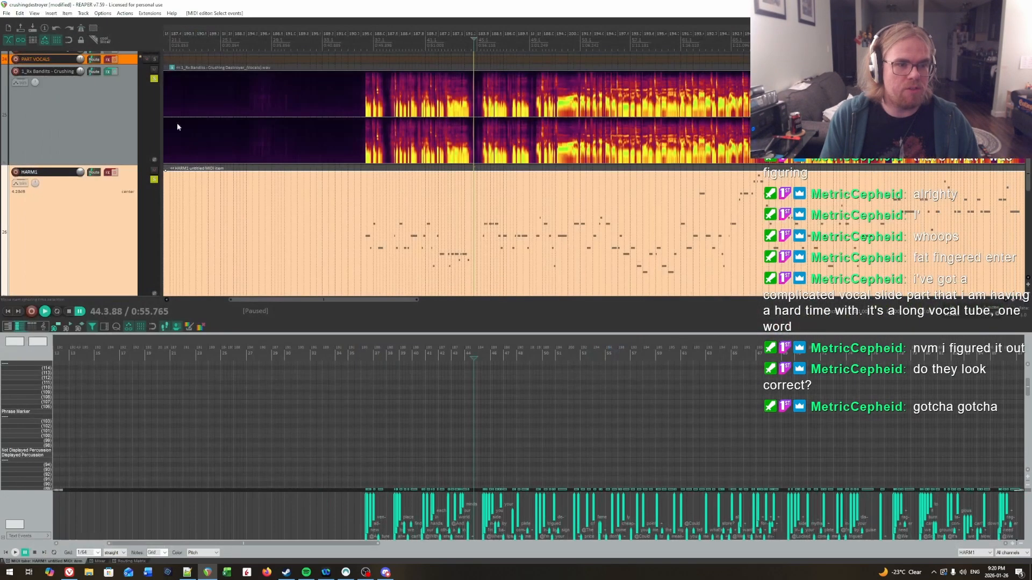
left_click(267, 237)
left_click(165, 328)
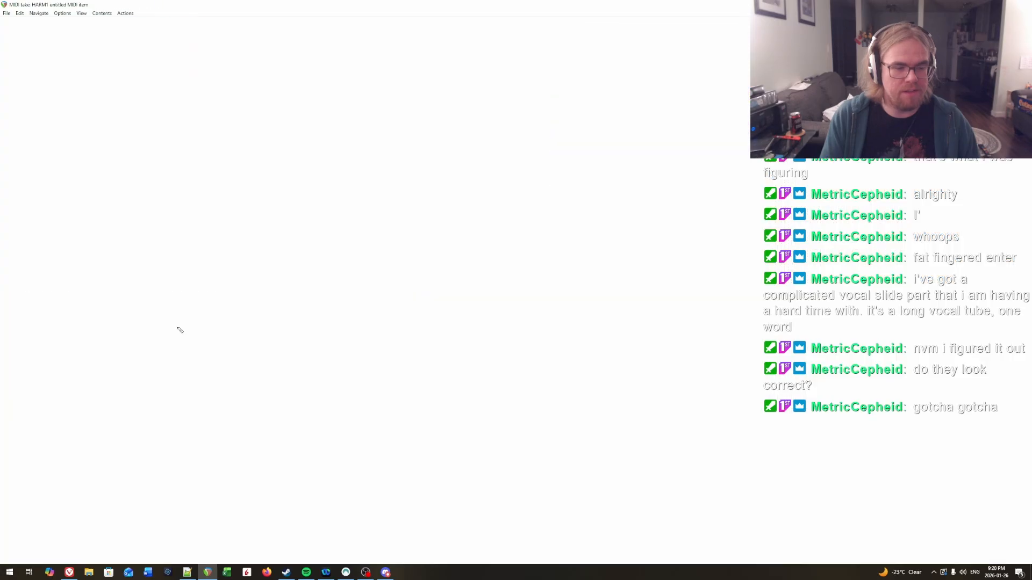
Create phrase markers with the C3 automation tools for Harmony 1 on the quarter grid, without overdrive markers.
key("c")
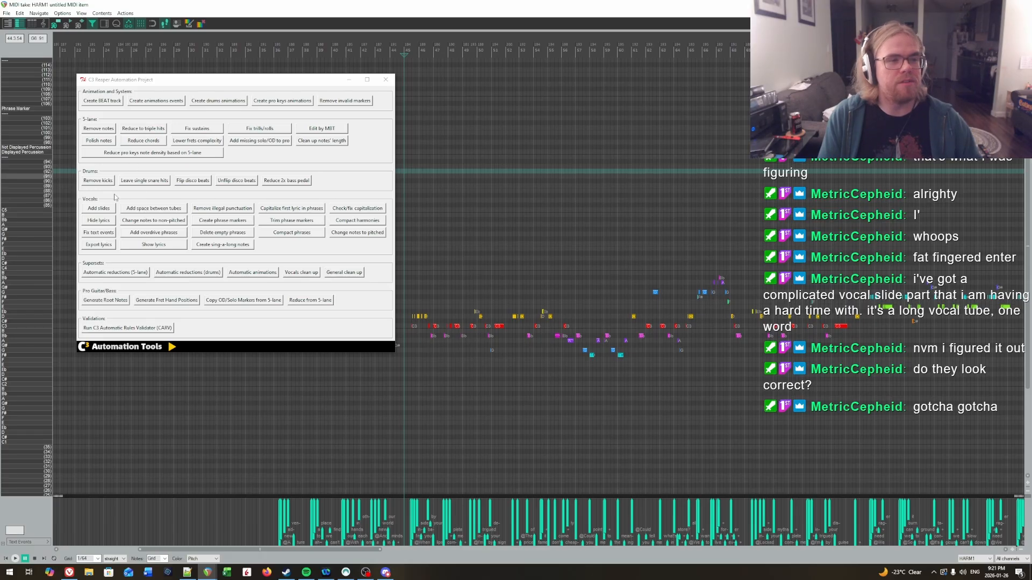
left_click(247, 219)
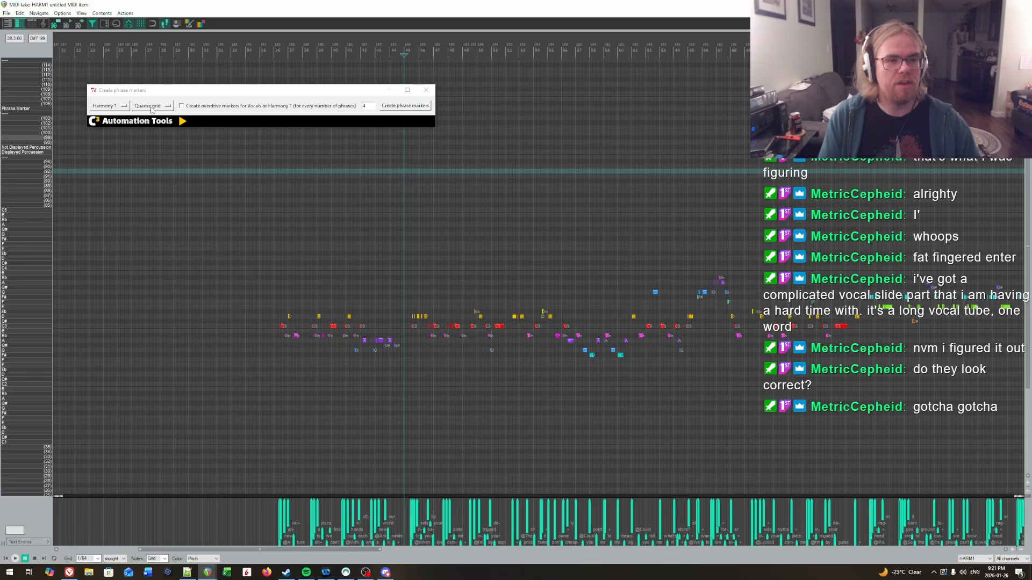
left_click(151, 107)
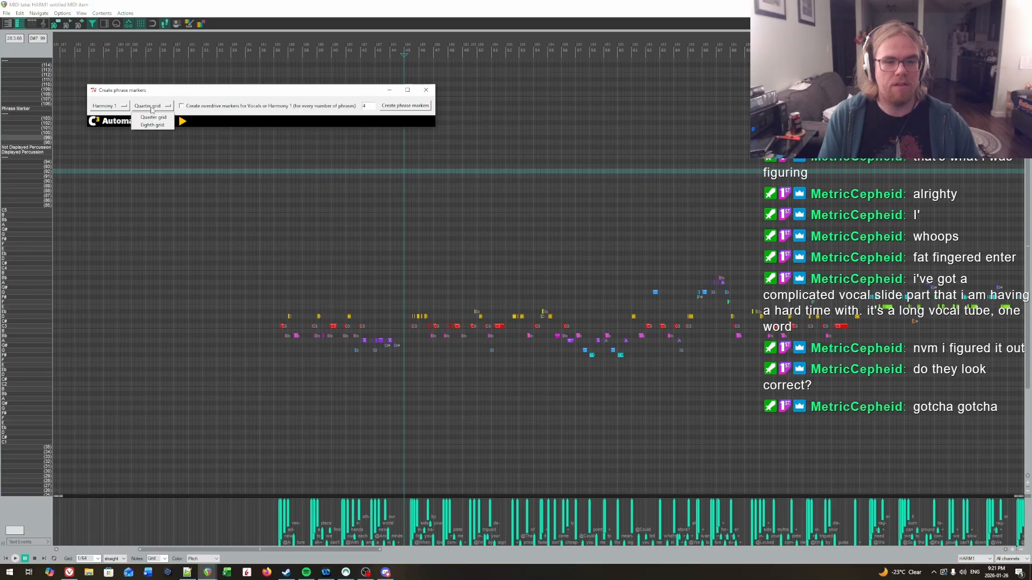
left_click(264, 105)
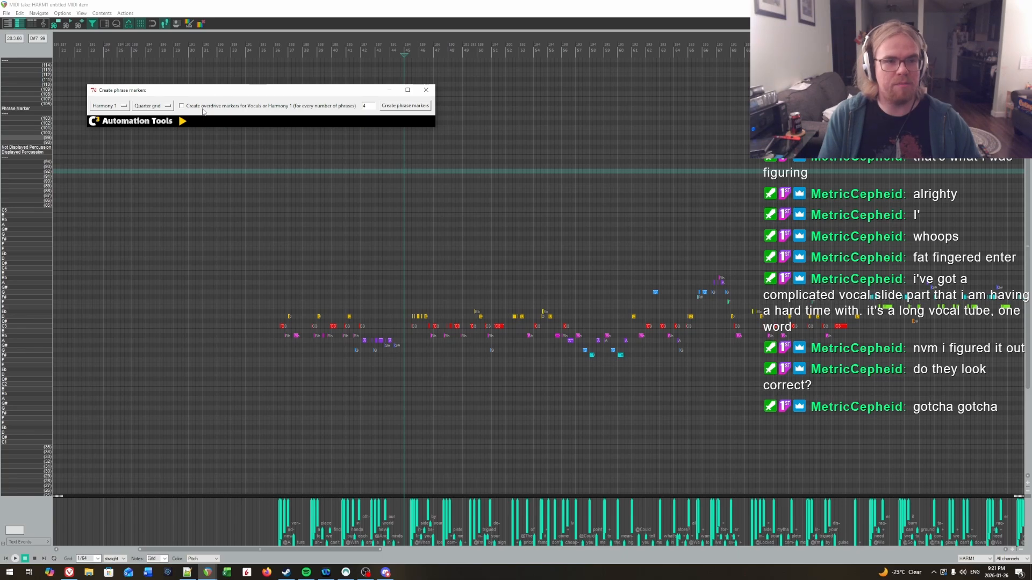
left_click(399, 107)
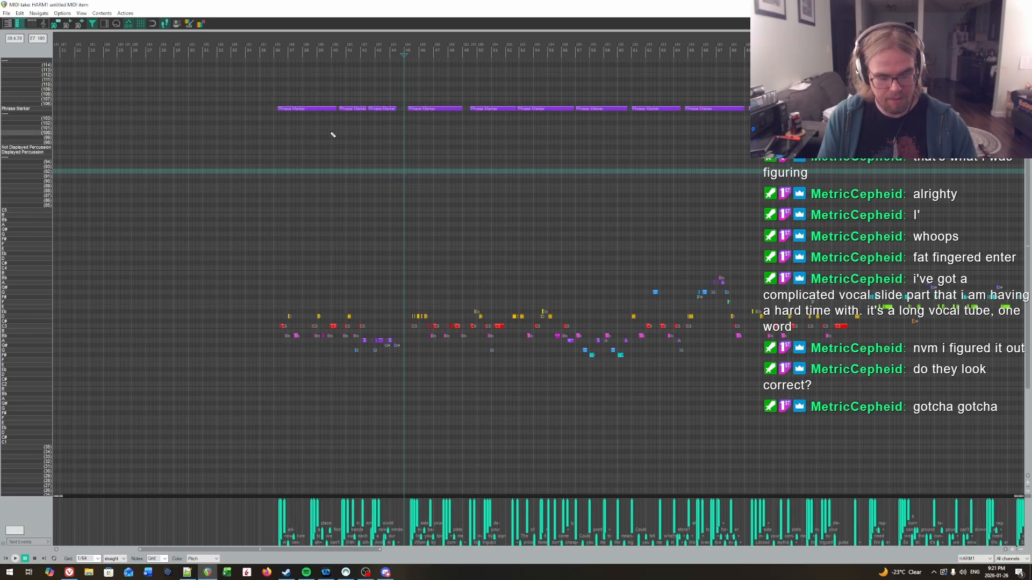
Examine the first phrase markers against the vocal notes and place the edit cursor at the start of the second marker.
scroll(421, 212, "up", 5)
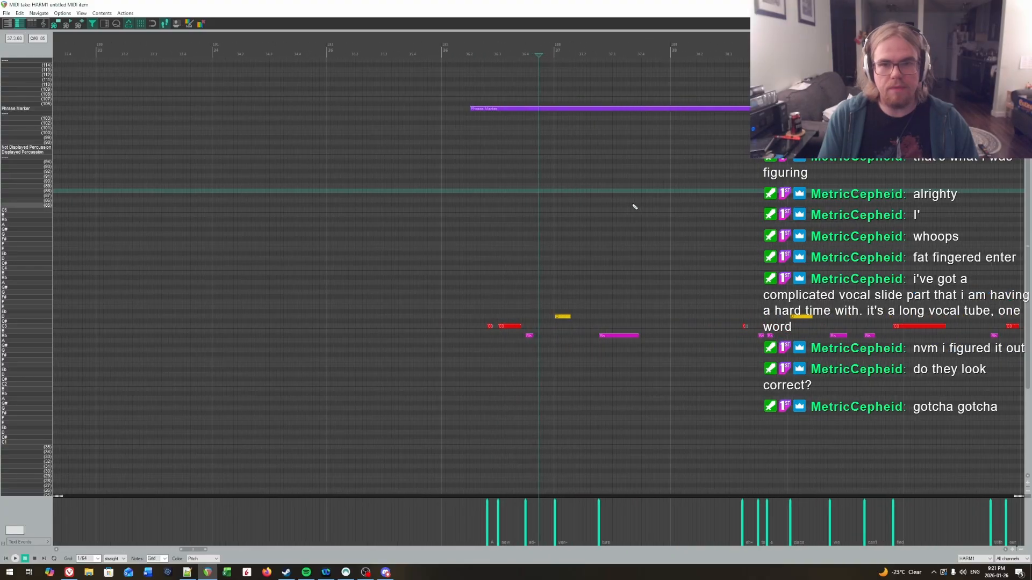
left_click_drag(770, 206, 736, 221)
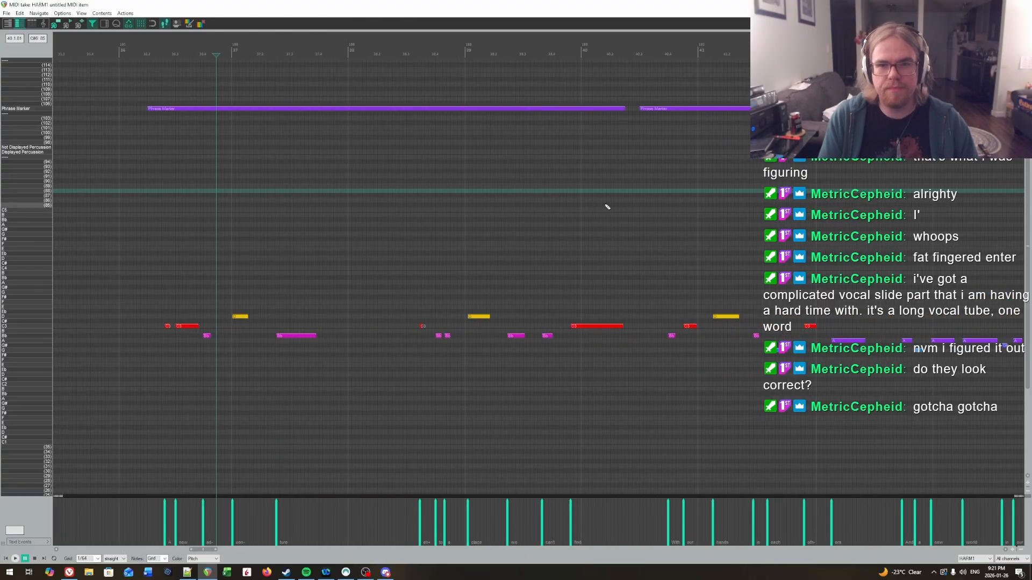
scroll(548, 215, "up", 1)
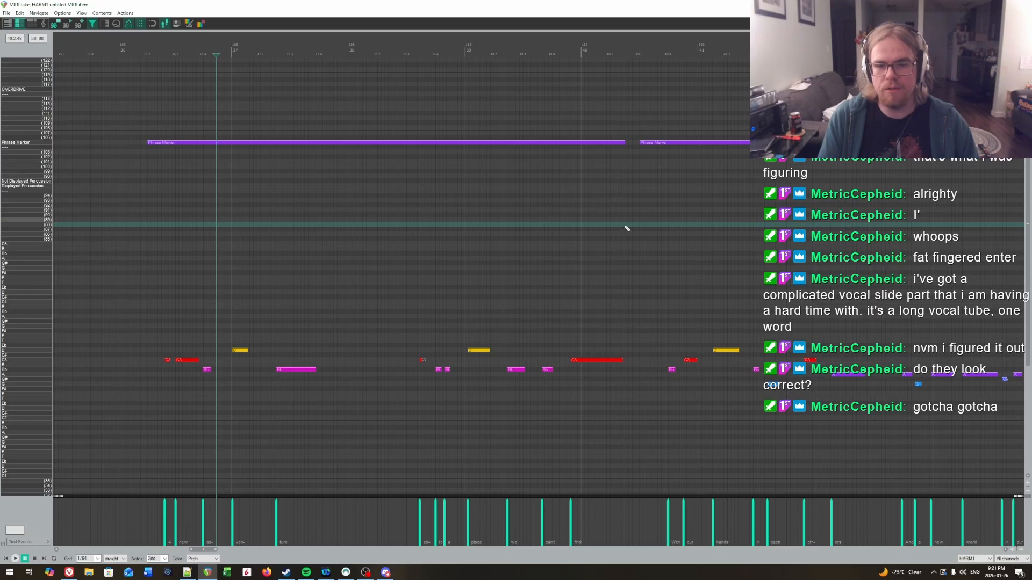
left_click_drag(645, 253, 525, 237)
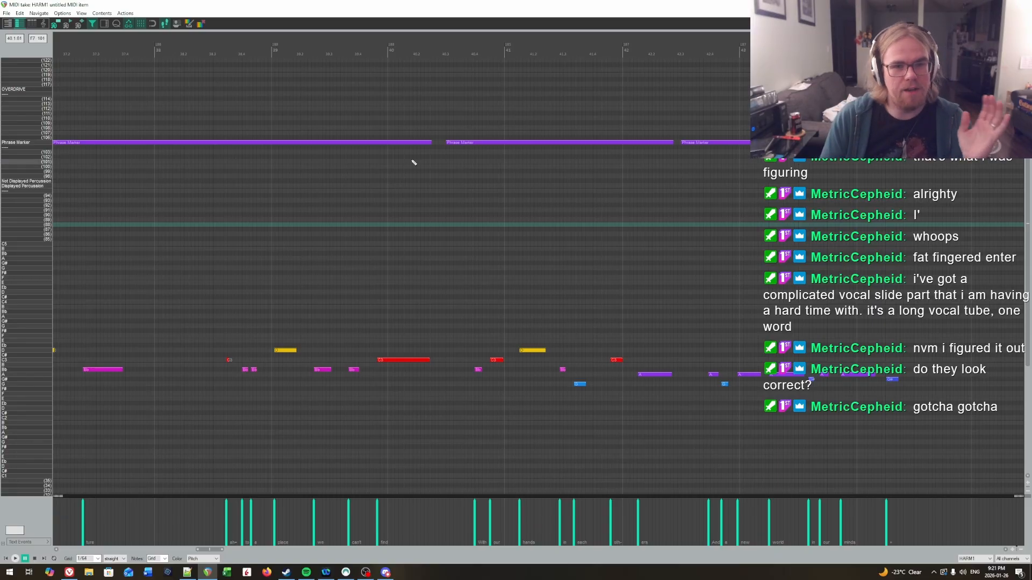
left_click(446, 228)
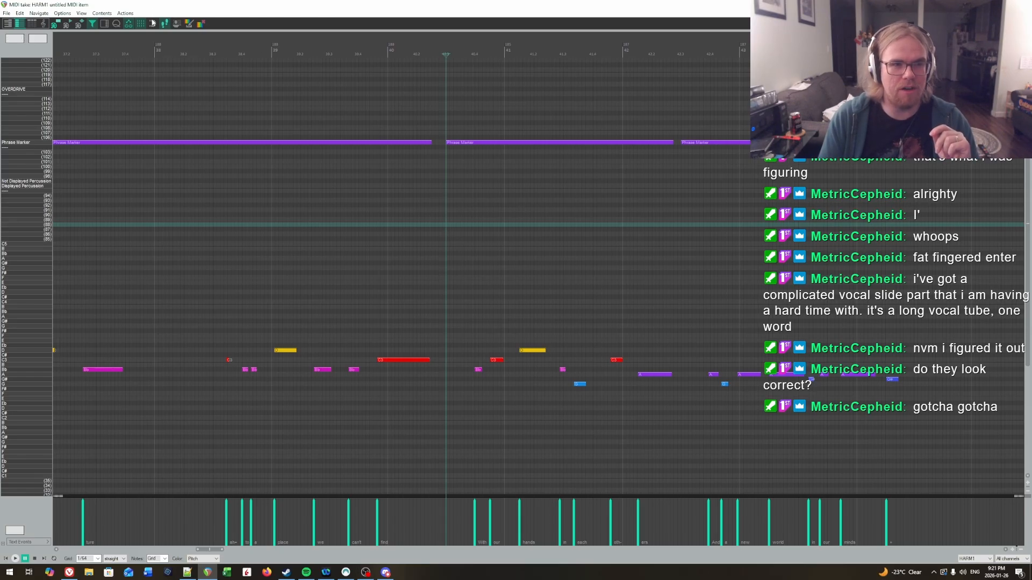
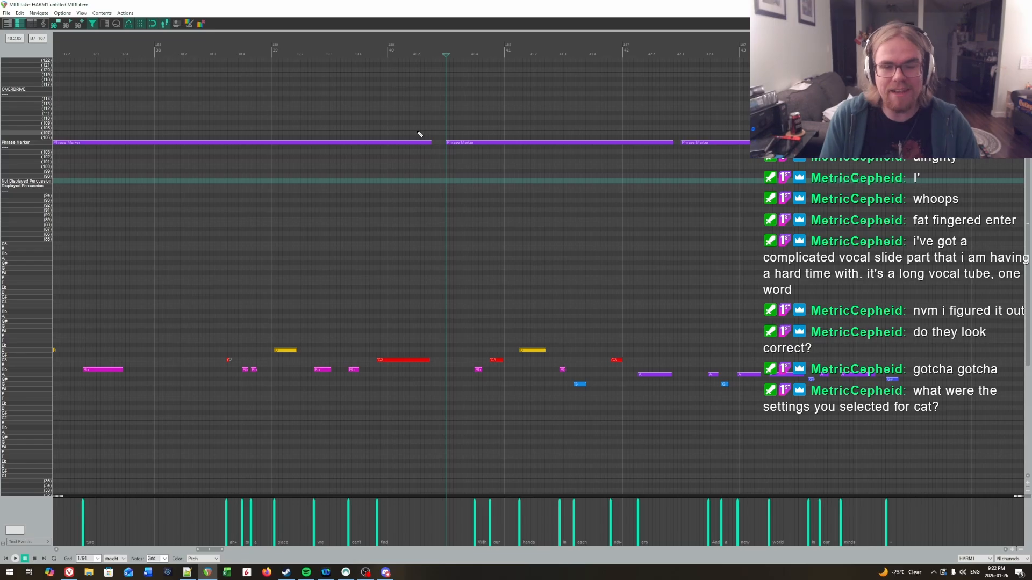
Turn on snap to grid, shift the second phrase marker's start closer to its first note and extend the first marker's end.
left_click(449, 142)
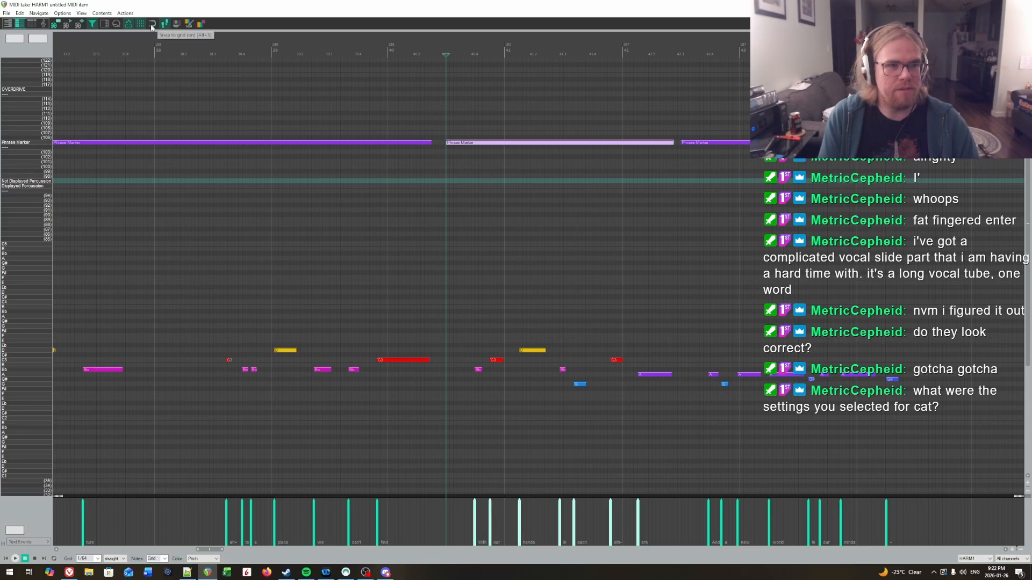
left_click(430, 180)
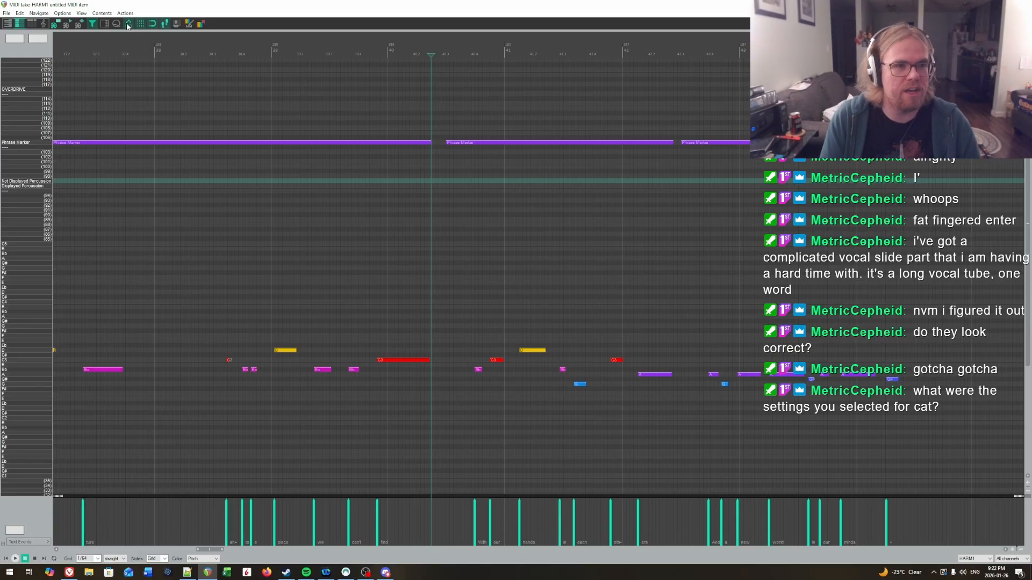
left_click(446, 142)
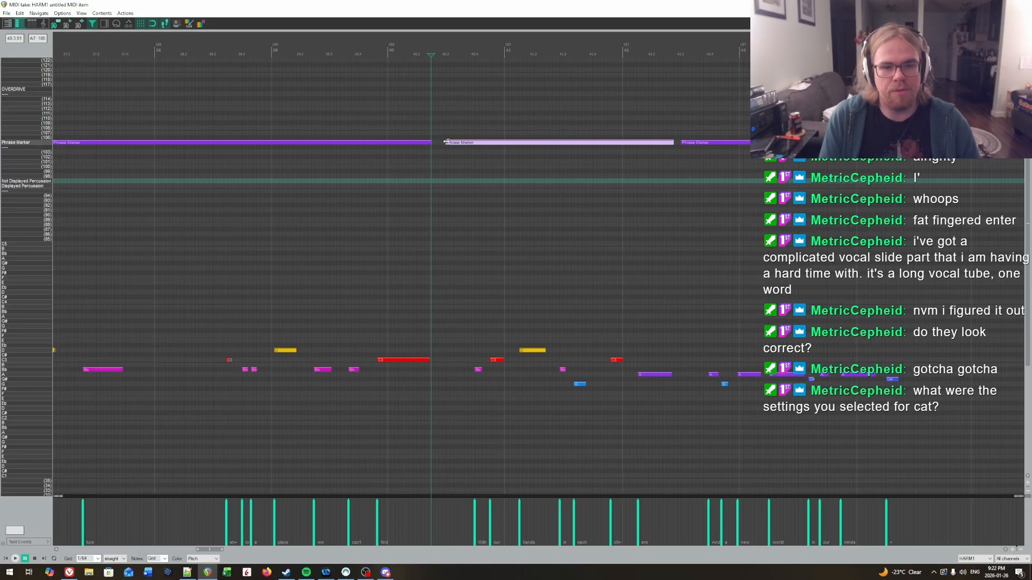
mouse_move(445, 143)
left_mouse_down()
mouse_move(462, 161)
mouse_move(441, 153)
left_mouse_up()
left_click(427, 143)
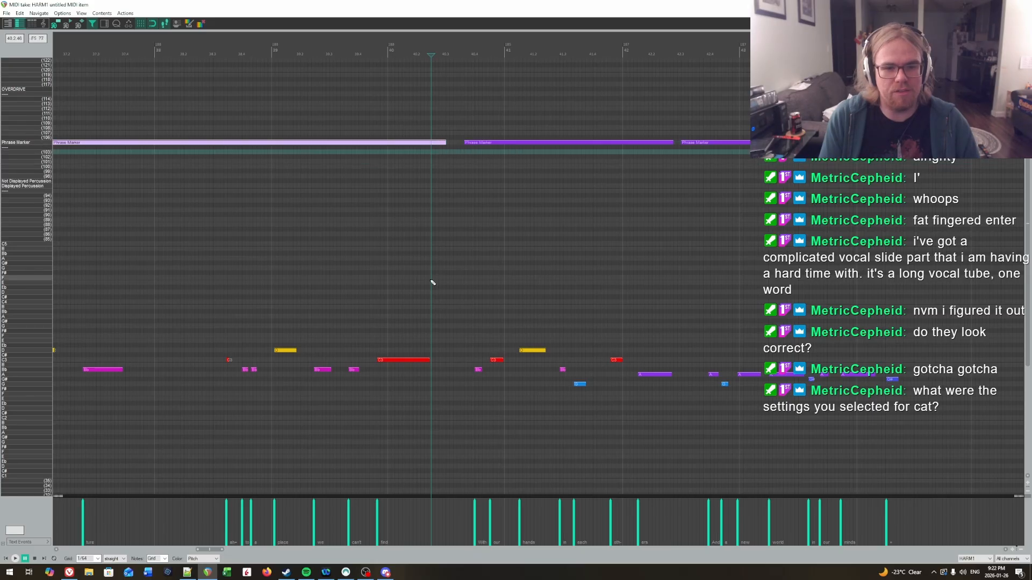
Reopen the Create phrase markers tool in the C3 automation tools to review its part, grid and overdrive settings.
left_click_drag(506, 272, 468, 249)
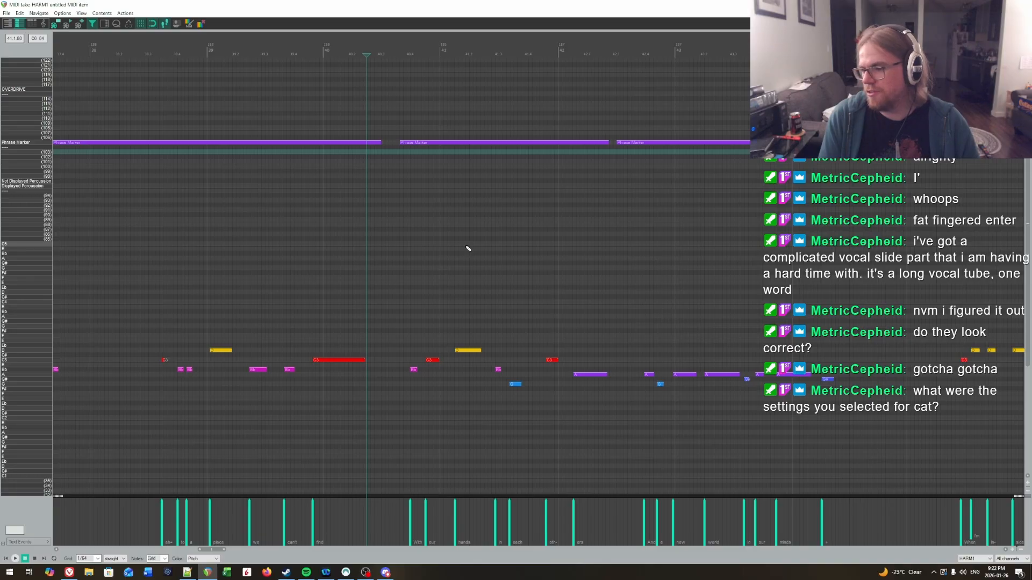
left_click(401, 254)
key("shift+c")
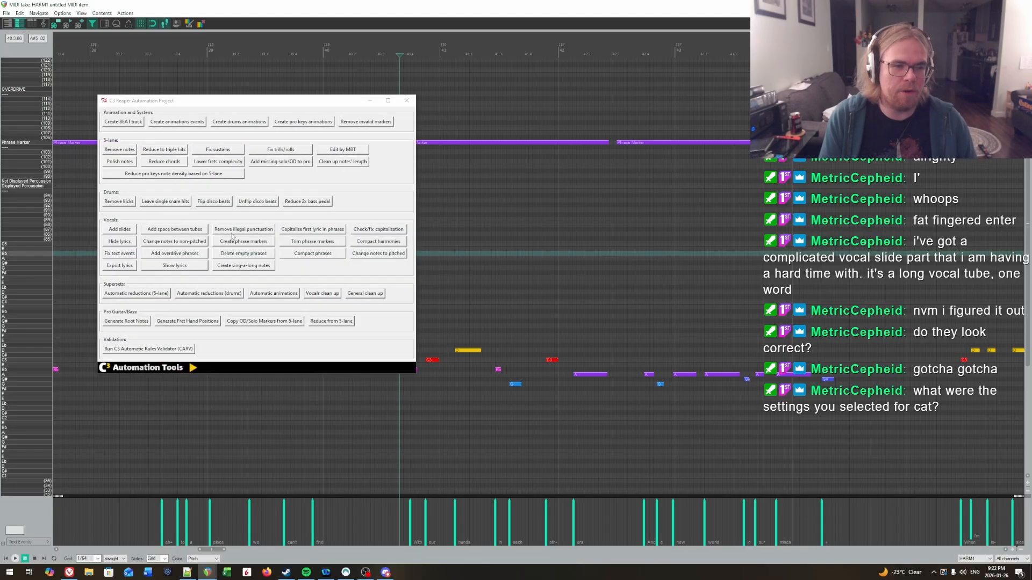
left_click_drag(196, 103, 218, 98)
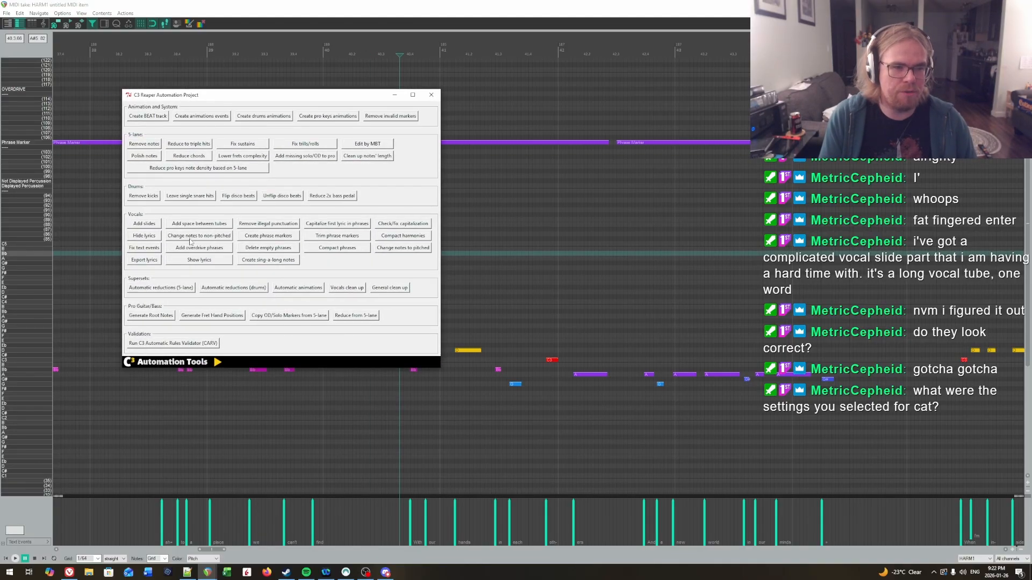
left_click(248, 236)
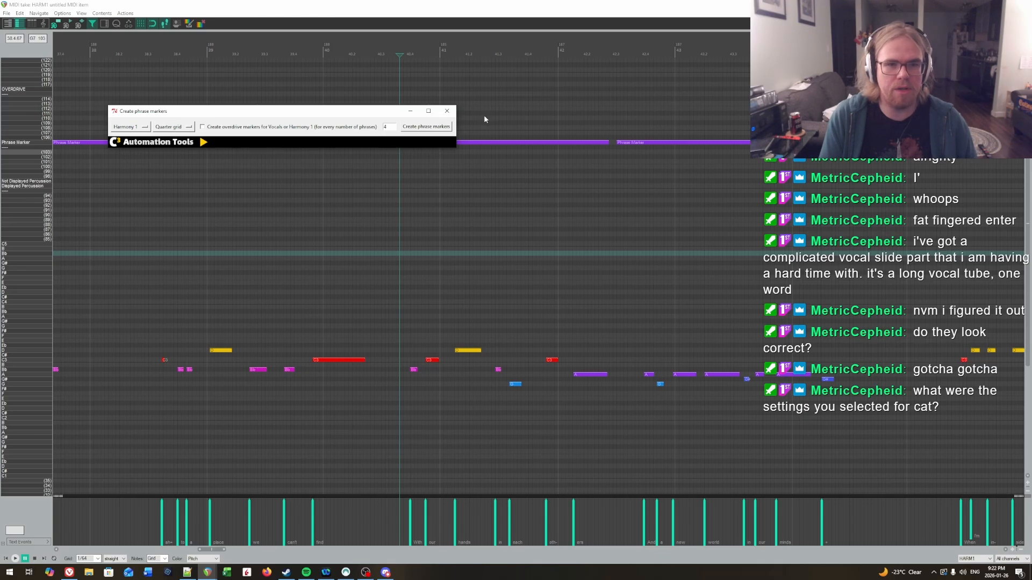
Close the Create phrase markers tool, shift the third phrase marker's start closer to its first note and extend the second marker's end.
left_click(447, 112)
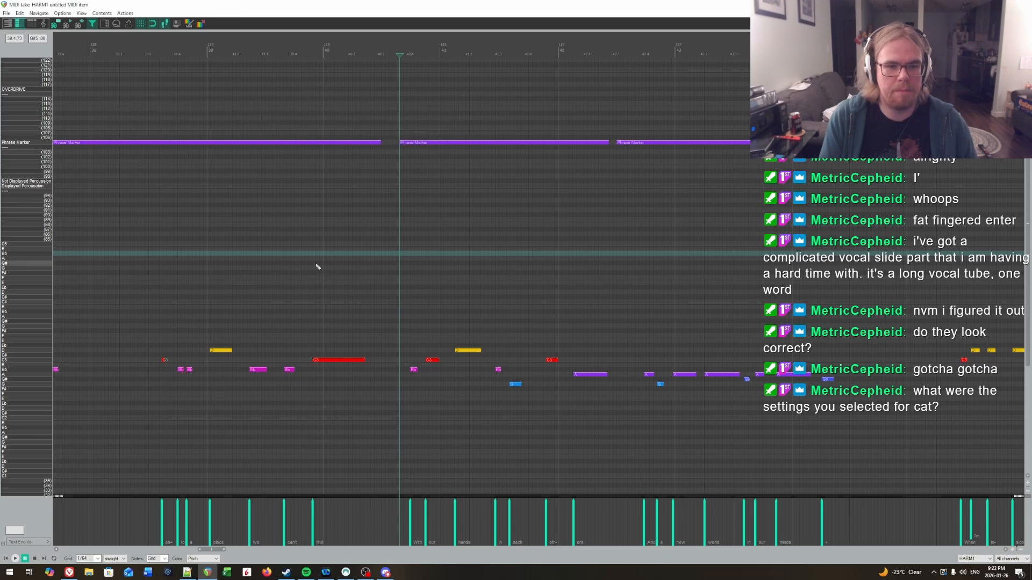
left_click_drag(339, 250, 387, 247)
scroll(452, 215, "right", 3)
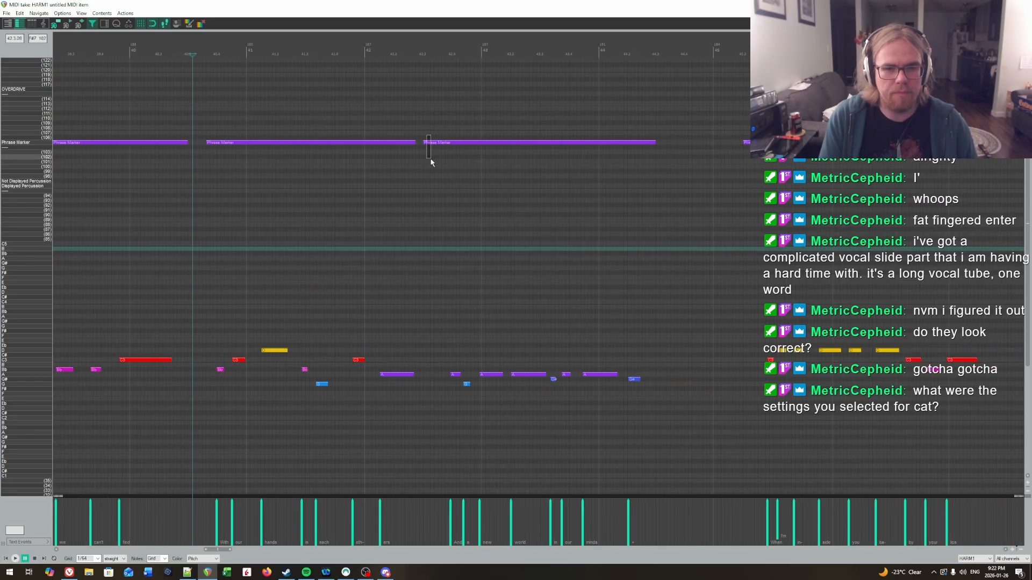
left_click(426, 143)
mouse_move(425, 143)
left_mouse_down()
mouse_move(441, 154)
mouse_move(424, 152)
left_mouse_up()
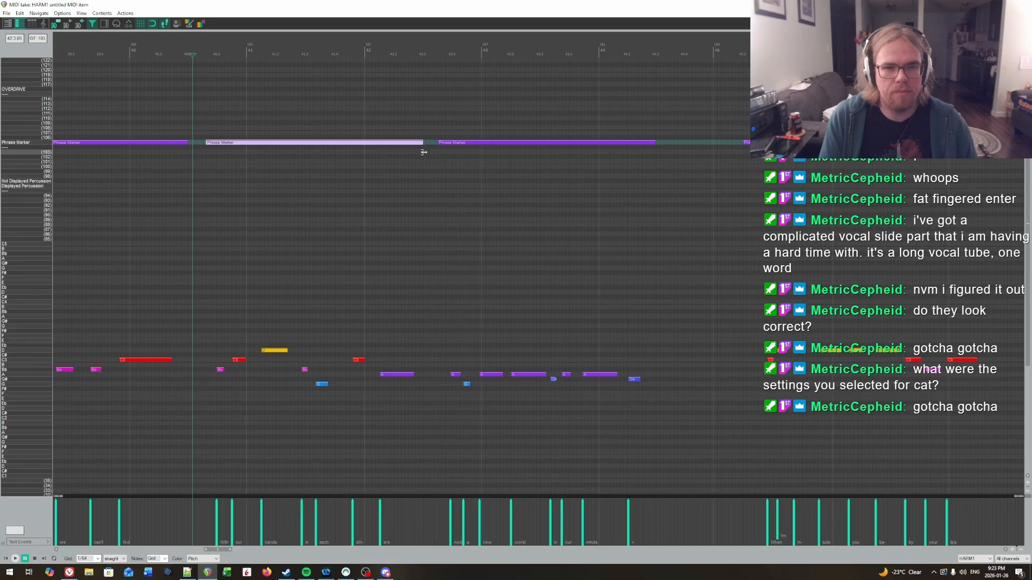
Play through the following phrases to check their markers, and place the edit cursor at the marker boundary just before measure 53.
left_click(402, 222)
key("space")
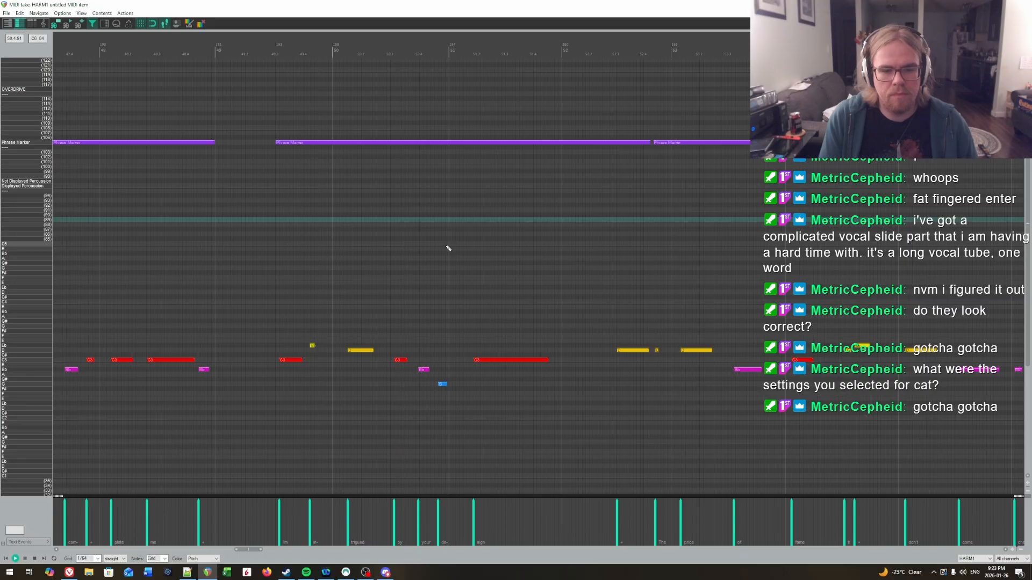
left_click(325, 259)
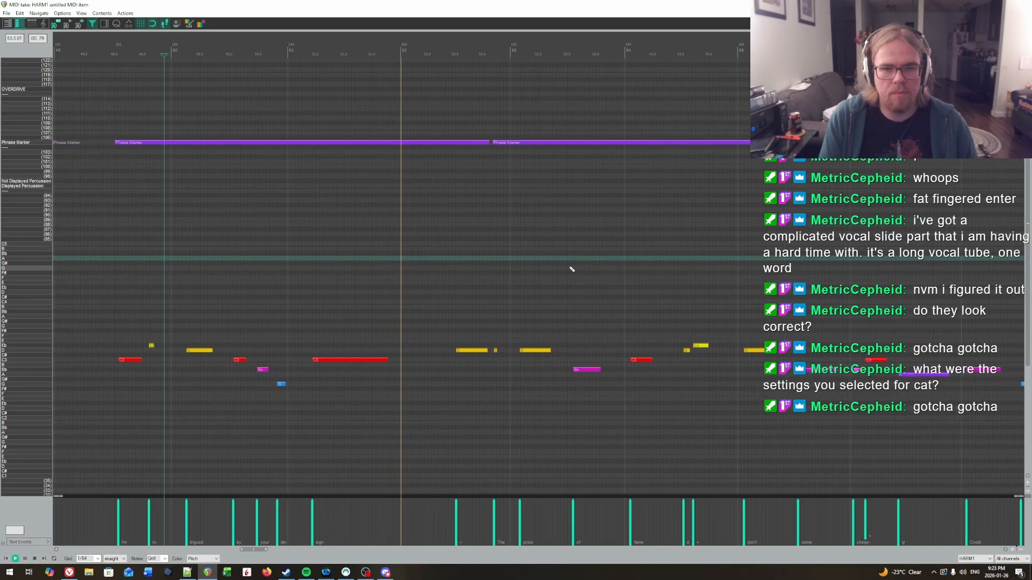
left_click(491, 237)
key("ctrl+space")
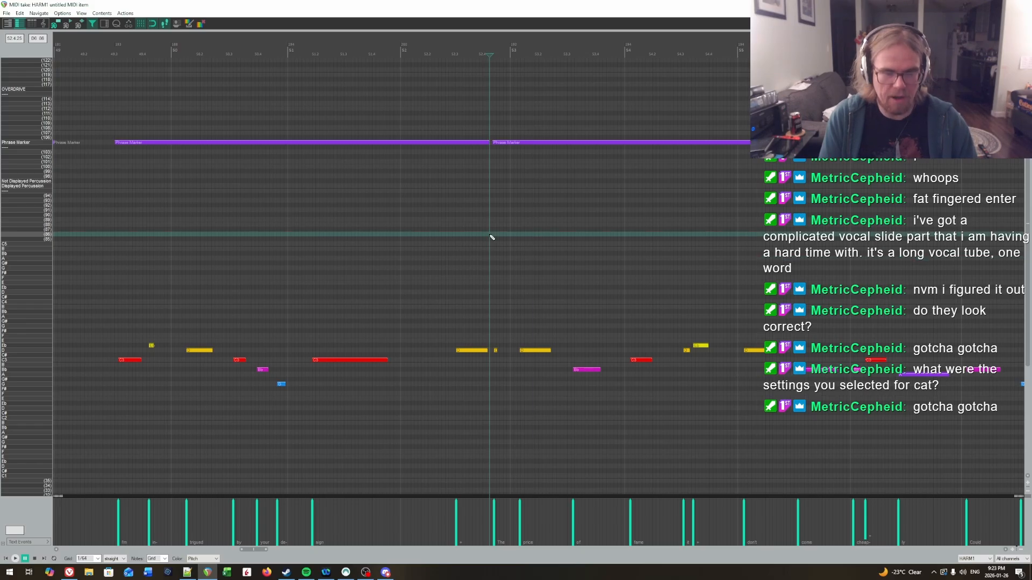
Replay the vocals around the phrase marker gap just before measure 53 to judge where the phrase should split.
scroll(491, 237, "up", 5)
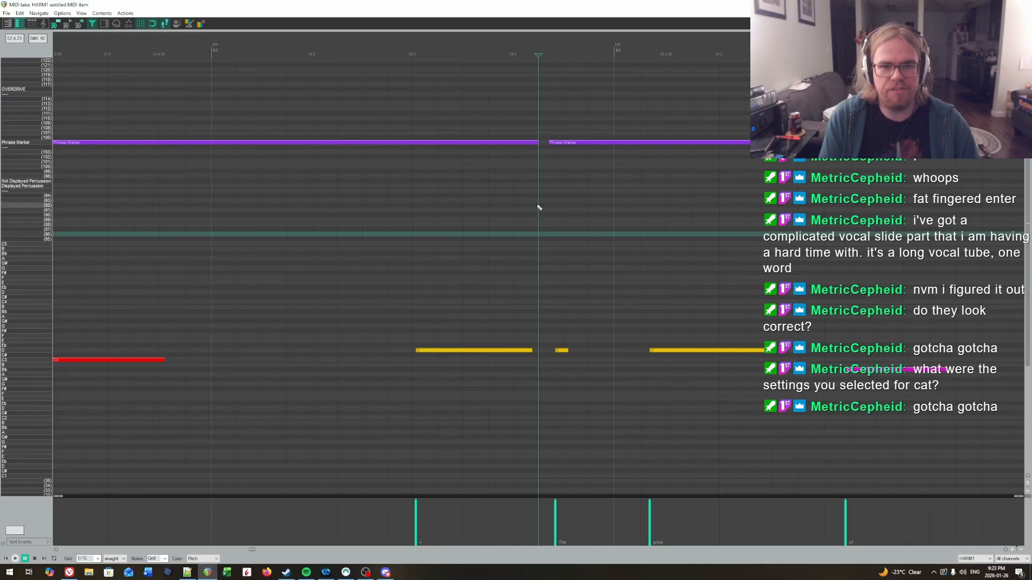
left_click(339, 207)
key("space")
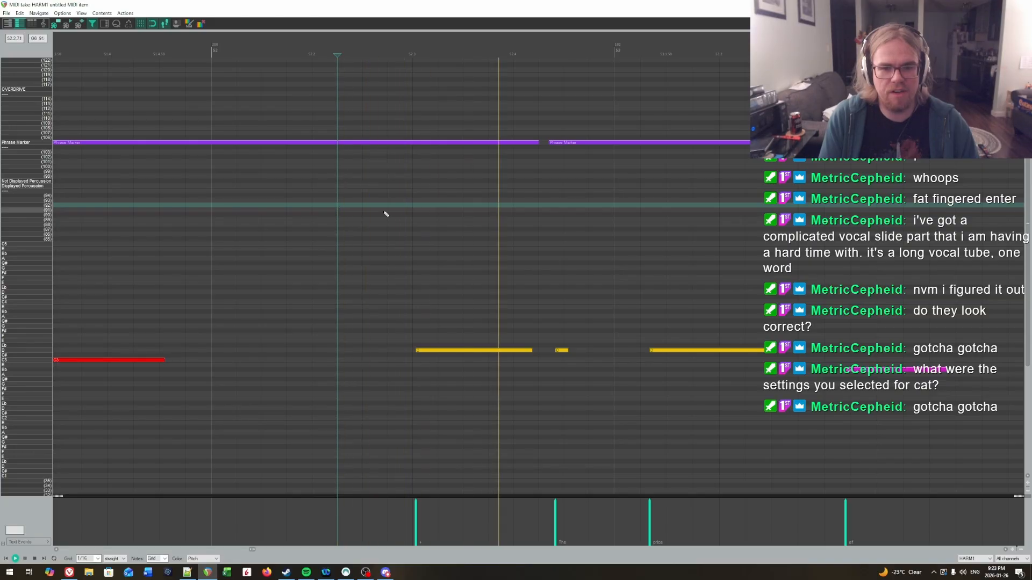
key("space")
left_click(513, 249)
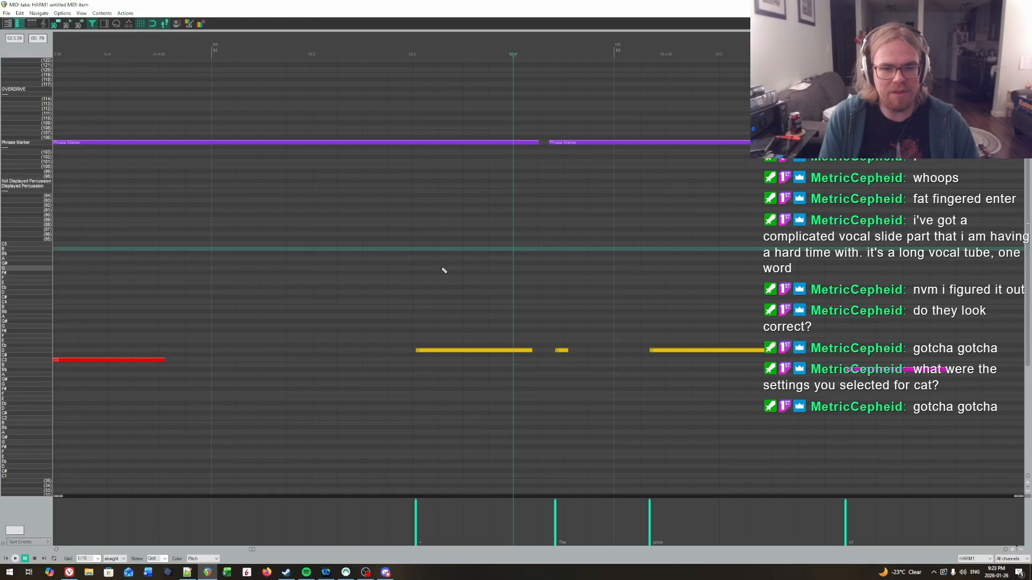
key("space")
left_click(484, 268)
key("space")
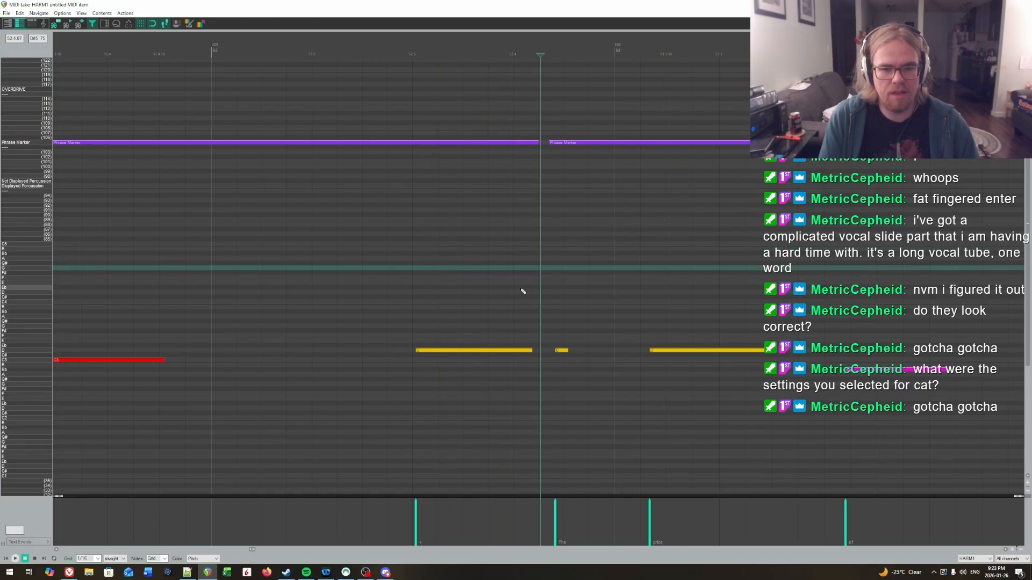
left_click(514, 234)
Dock the MIDI editor to compare the phrase boundary with the vocal spectrogram, audition it, and undock the editor.
left_click(177, 24)
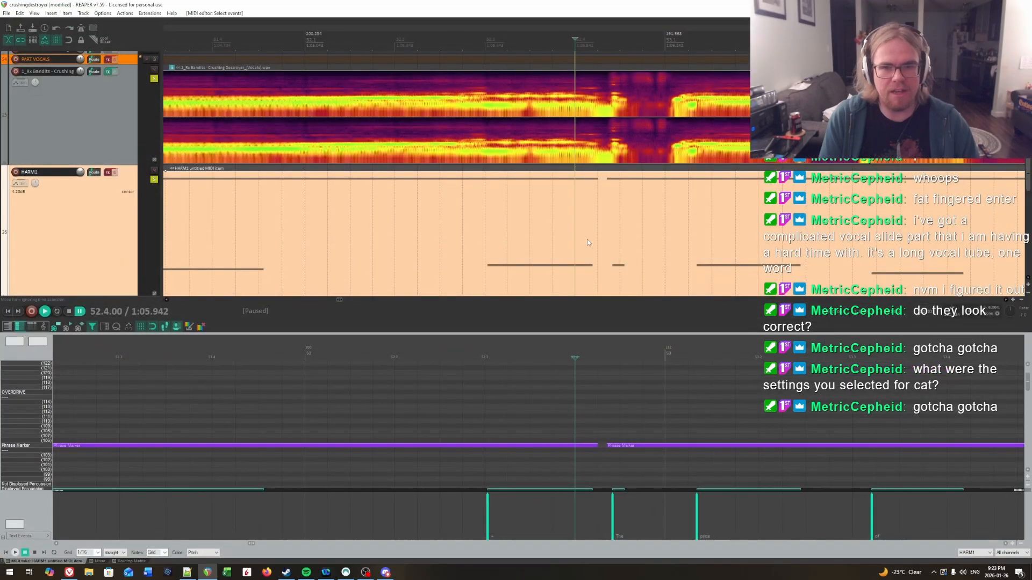
key("space")
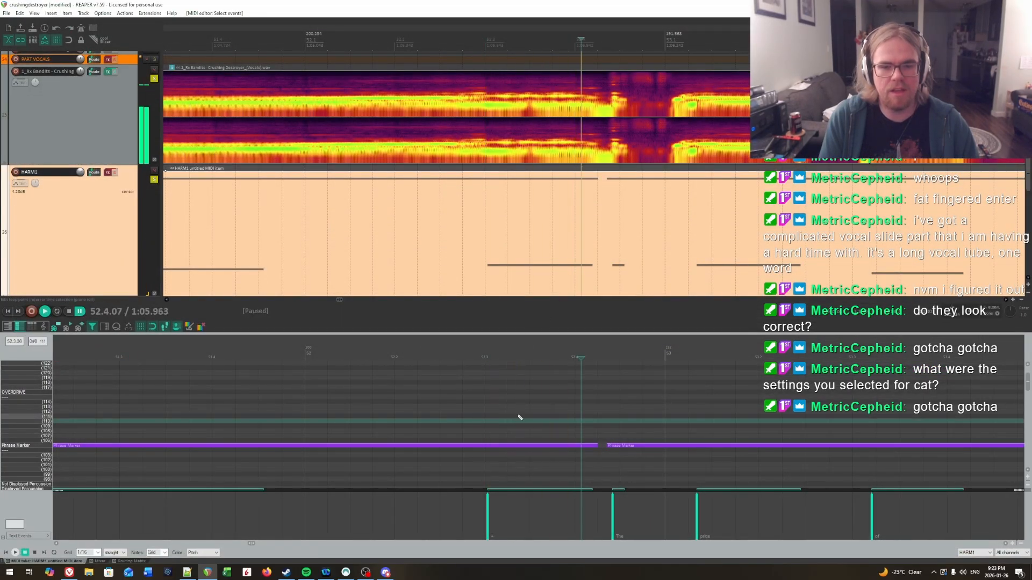
key("space")
left_click(557, 408)
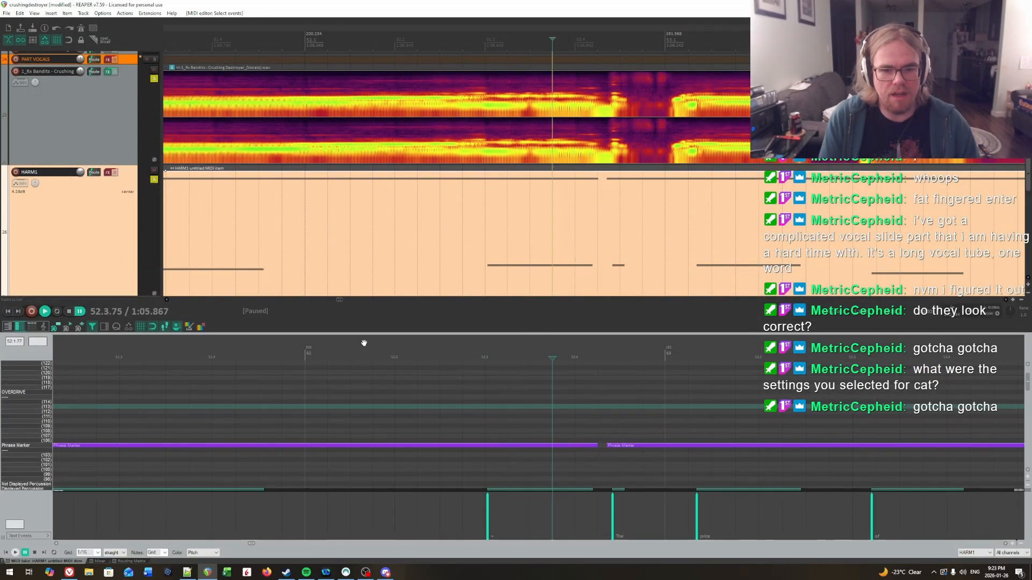
left_click(177, 327)
Extend the start of the phrase marker just before measure 53 back to the end of the preceding marker.
scroll(579, 241, "up", 1)
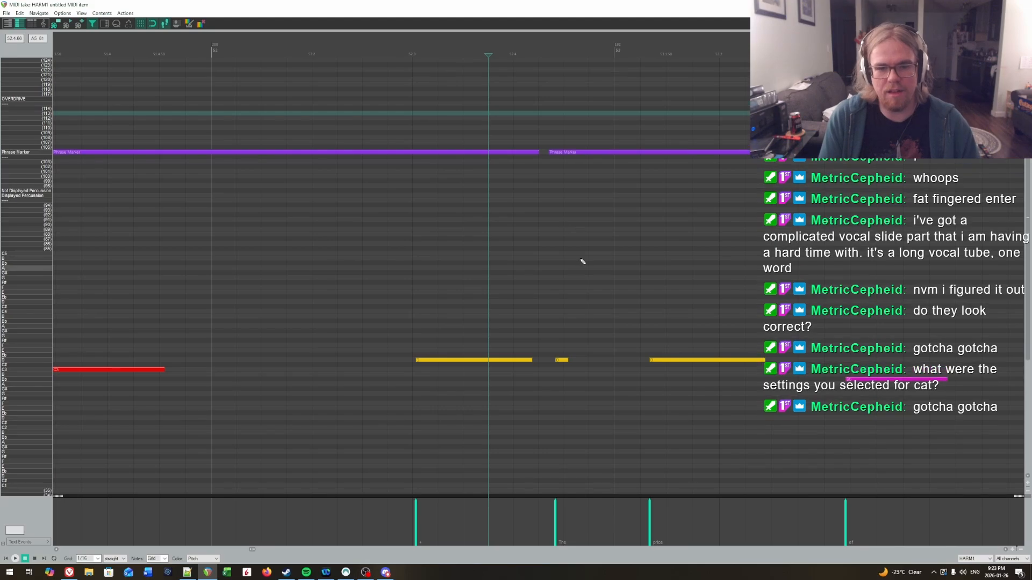
left_click(544, 207)
scroll(545, 217, "down", 3)
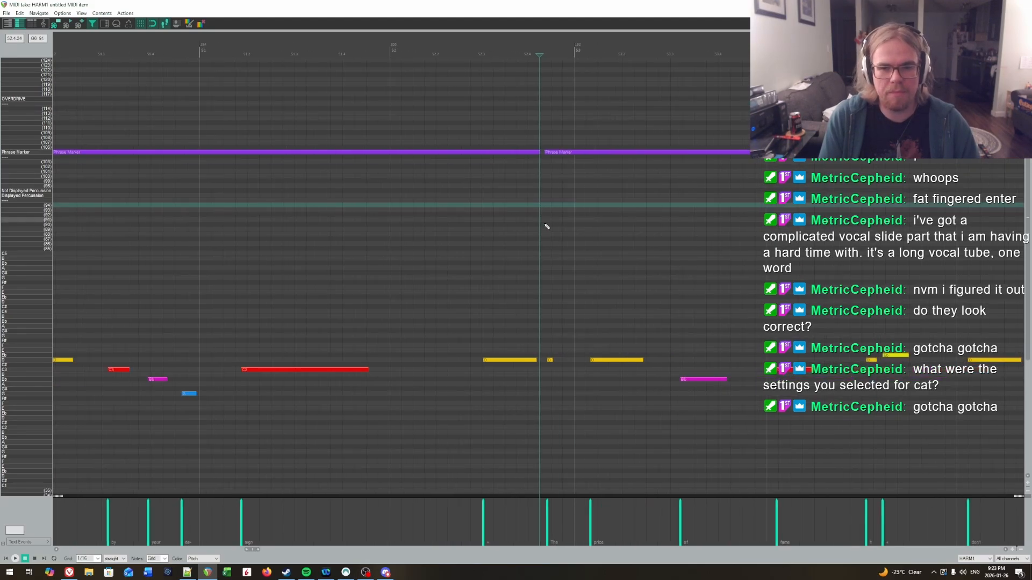
left_click_drag(557, 235, 35, 230)
scroll(437, 173, "up", 5)
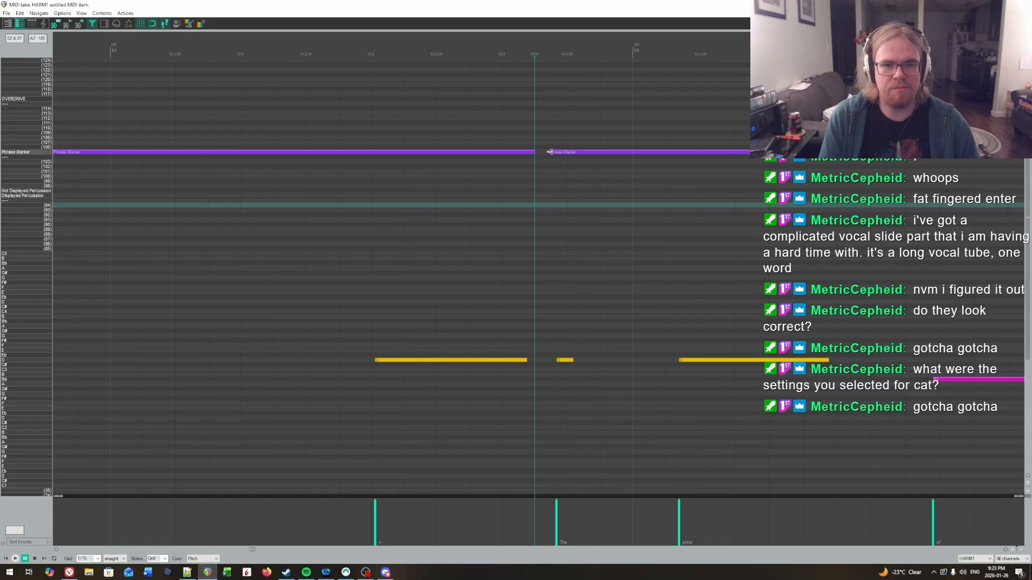
left_click_drag(550, 152, 537, 152)
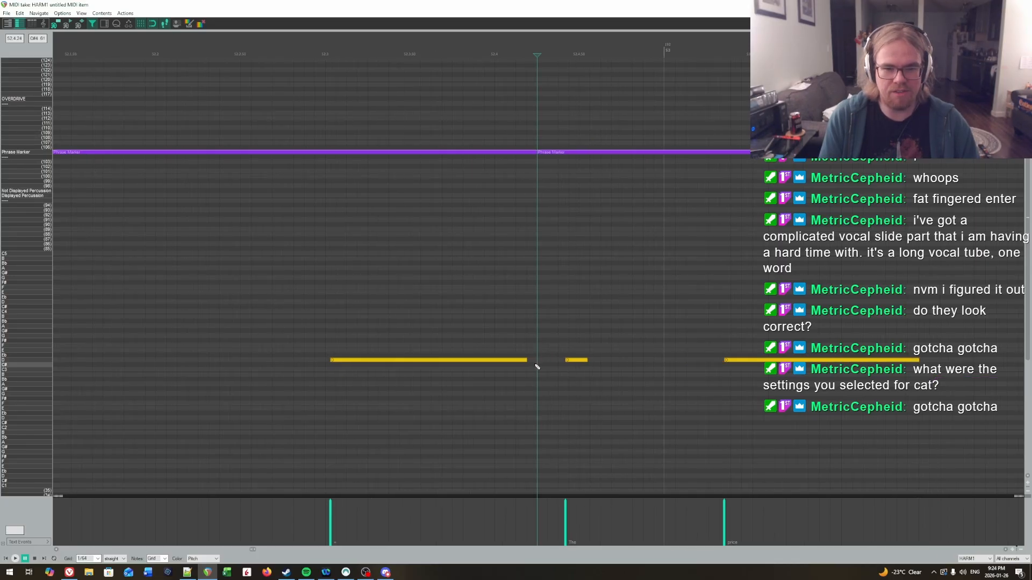
Play the phrase beginning just before measure 53 to check its marker against the notes.
scroll(537, 360, "up", 3)
scroll(538, 403, "down", 6)
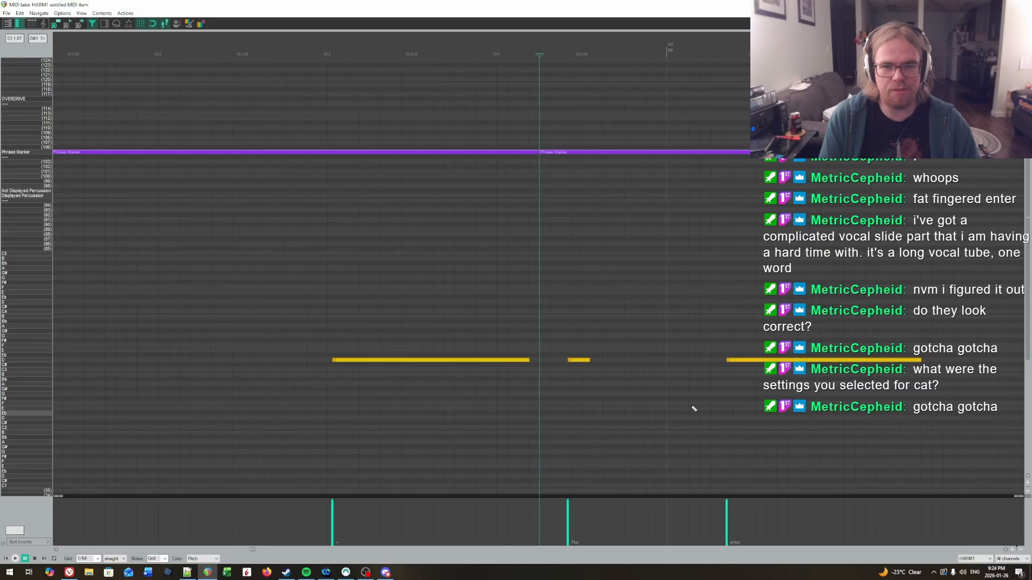
scroll(92, 558, "down", 1)
key("space")
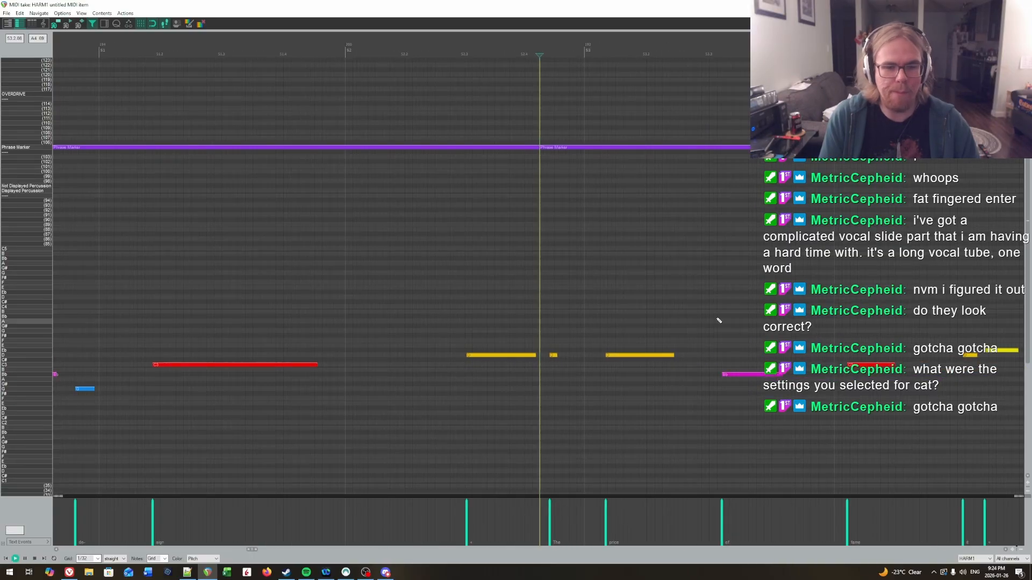
scroll(615, 369, "down", 3)
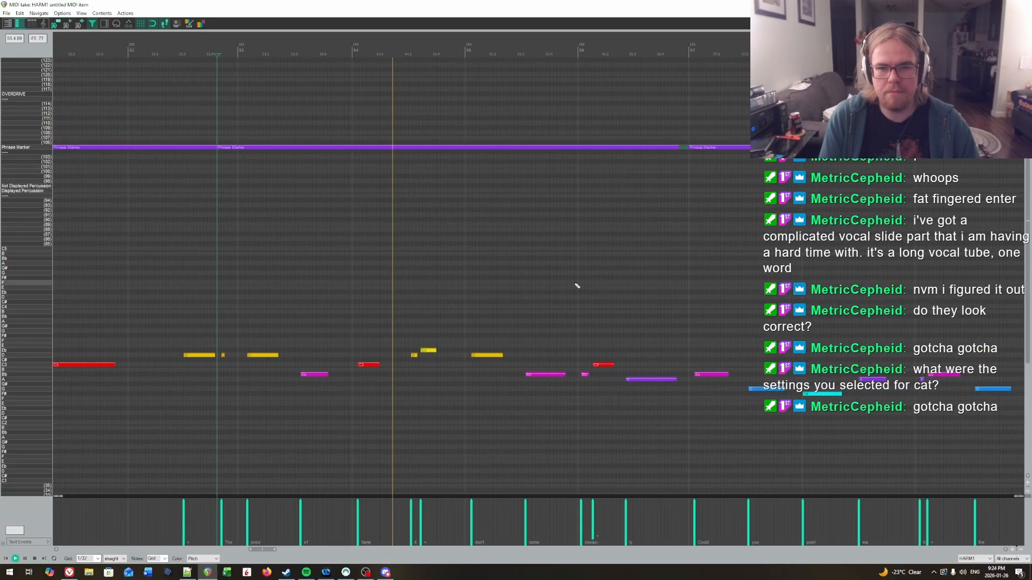
key("space")
Extend the end of the phrase marker before measure 57 to the start of the next marker.
left_click(690, 215)
scroll(591, 198, "up", 4)
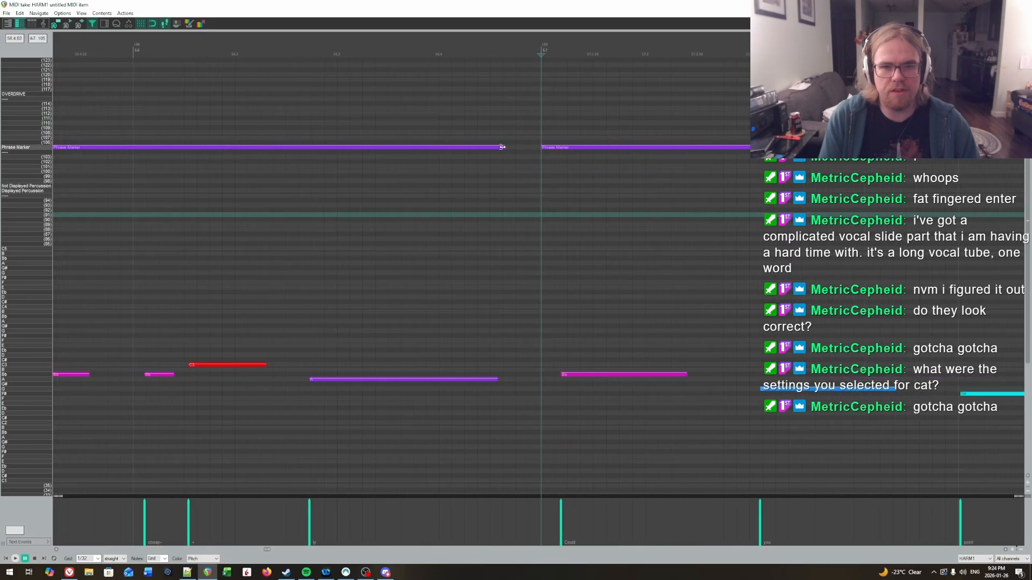
left_click_drag(502, 147, 542, 147)
Play sections of the phrases after measure 57 and compare their markers with the vocal notes and lyrics.
left_click(426, 223)
key("space")
scroll(677, 332, "down", 2)
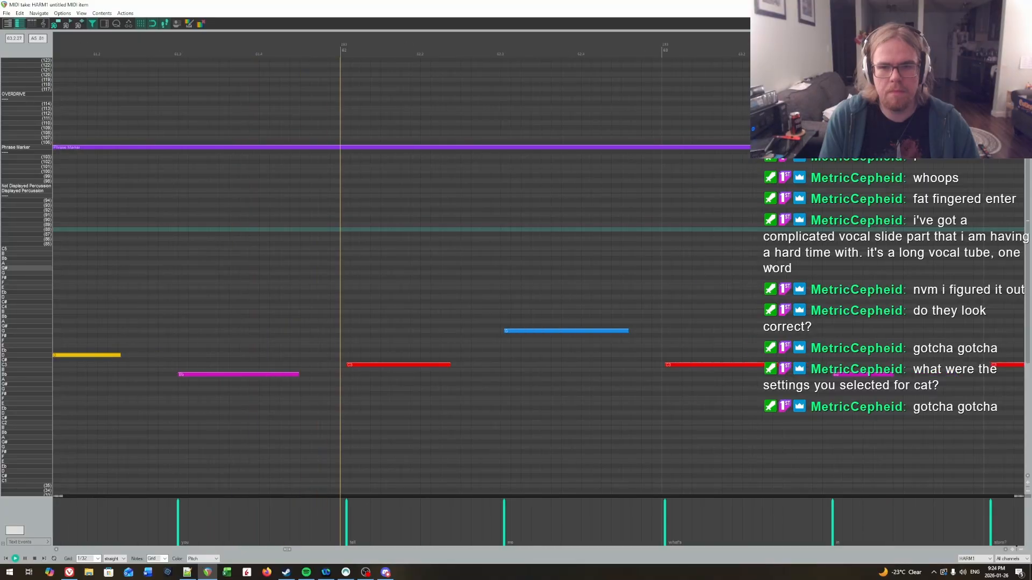
key("space")
scroll(774, 268, "down", 4)
left_click(777, 235)
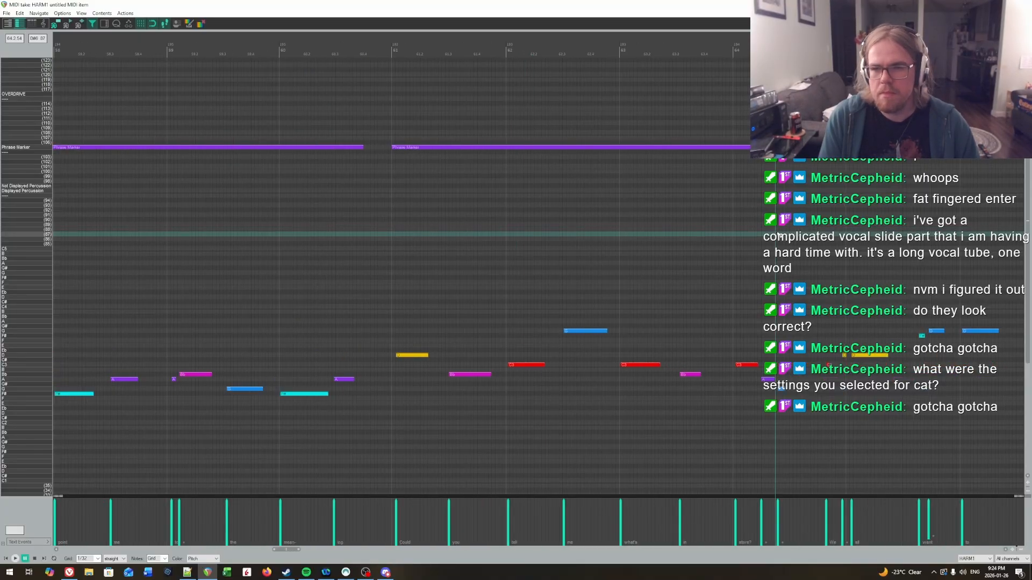
key("space")
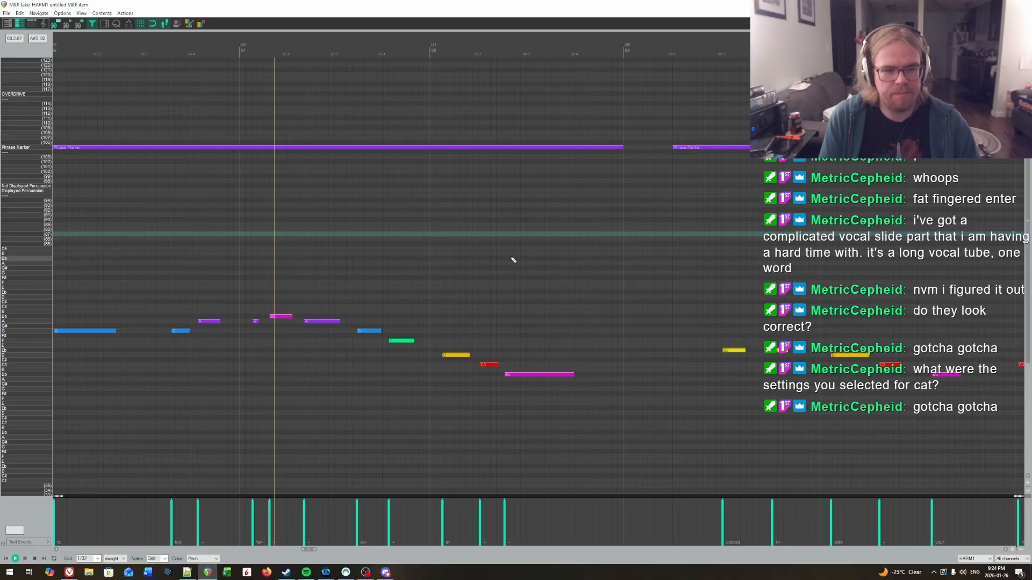
key("space")
Try moving the start of the phrase marker before the lyric "Locked" onto its first note.
left_click(720, 167)
scroll(719, 173, "up", 2)
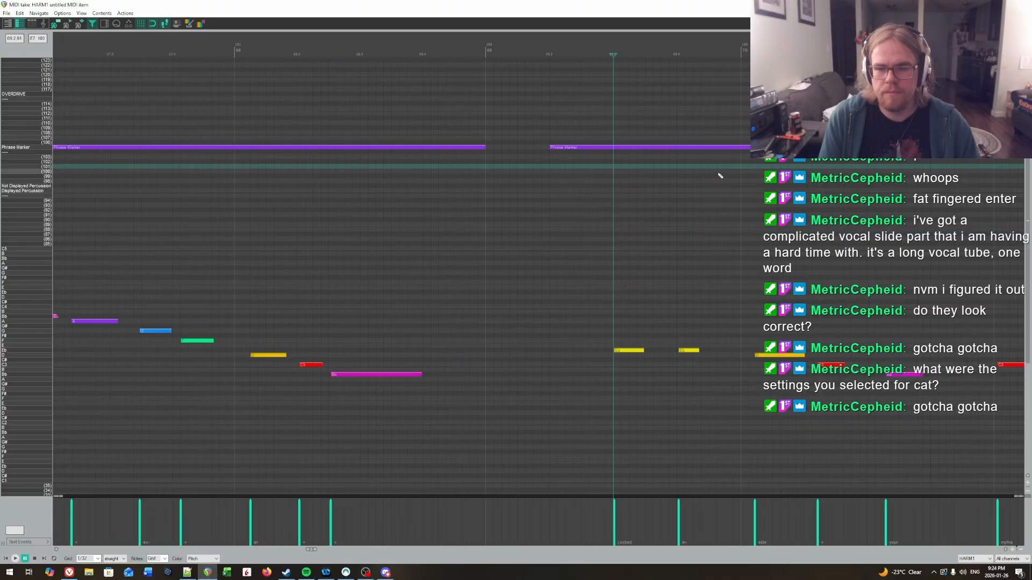
scroll(551, 288, "up", 6)
scroll(533, 409, "down", 3)
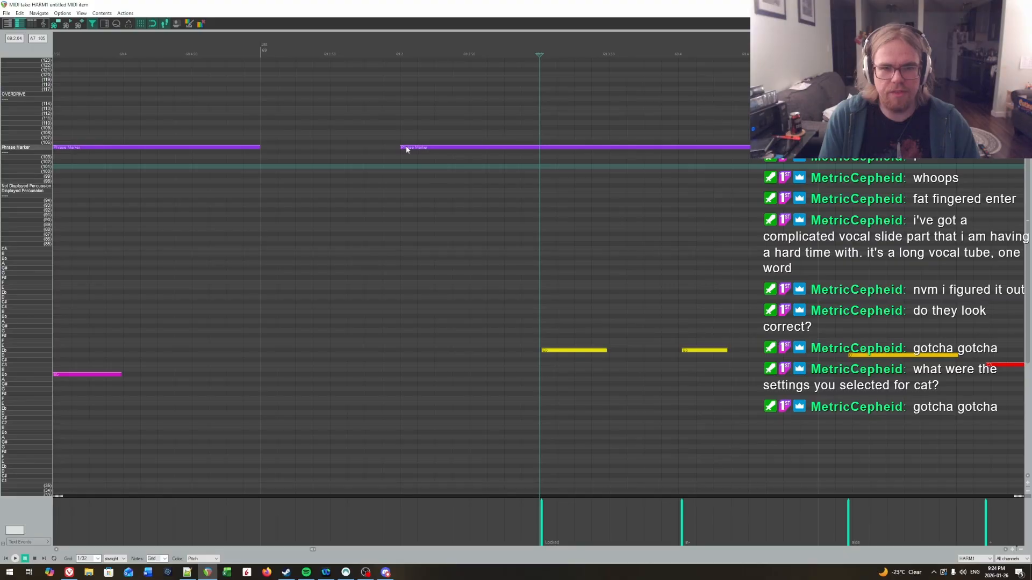
mouse_move(403, 146)
left_mouse_down()
mouse_move(559, 174)
mouse_move(540, 172)
left_mouse_up()
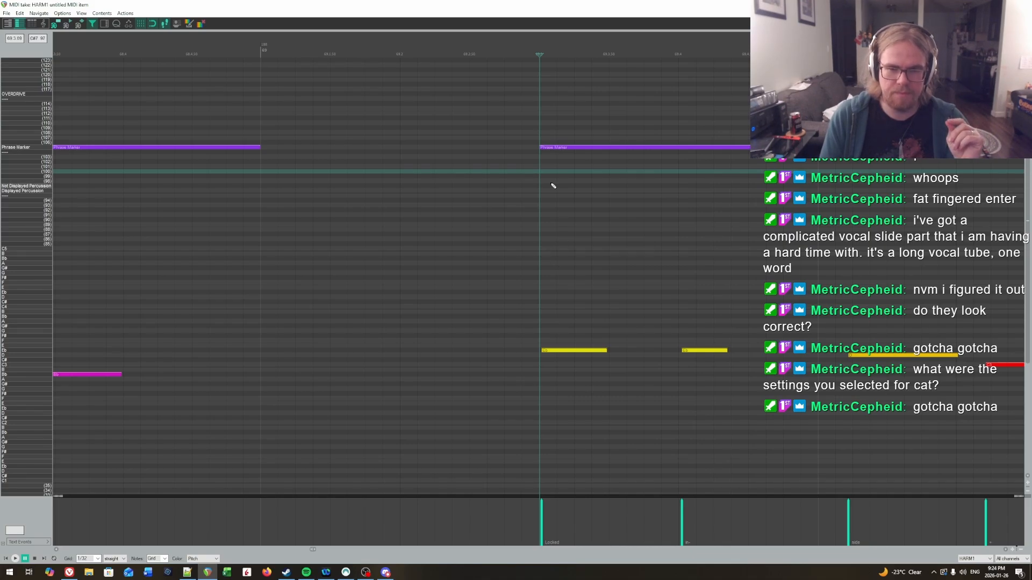
left_click_drag(543, 148, 400, 149)
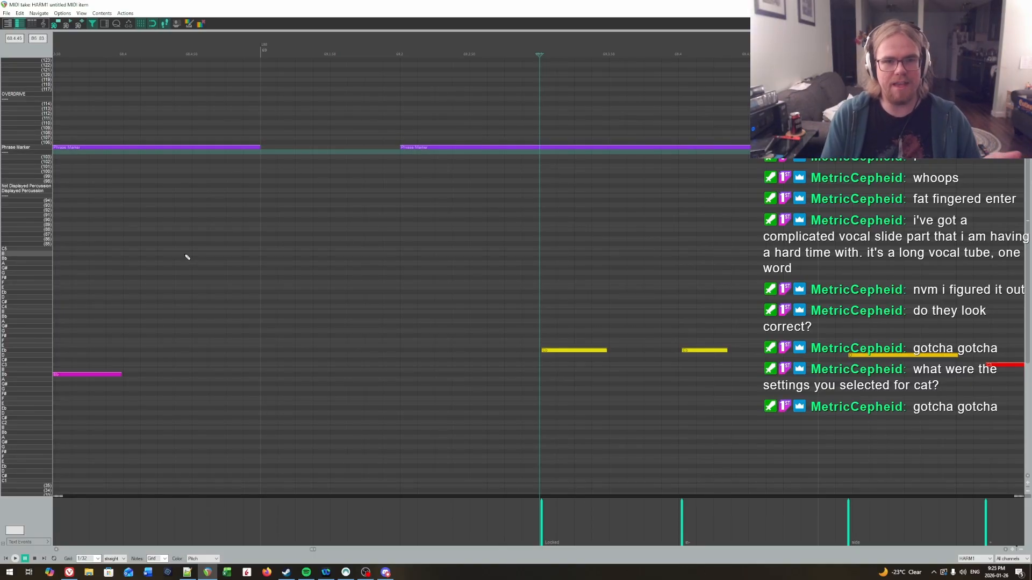
Play across the gap before the lyric "Locked" to check where its phrase marker starts.
left_click(208, 250)
key("space")
scroll(642, 267, "down", 2)
scroll(646, 268, "down", 5)
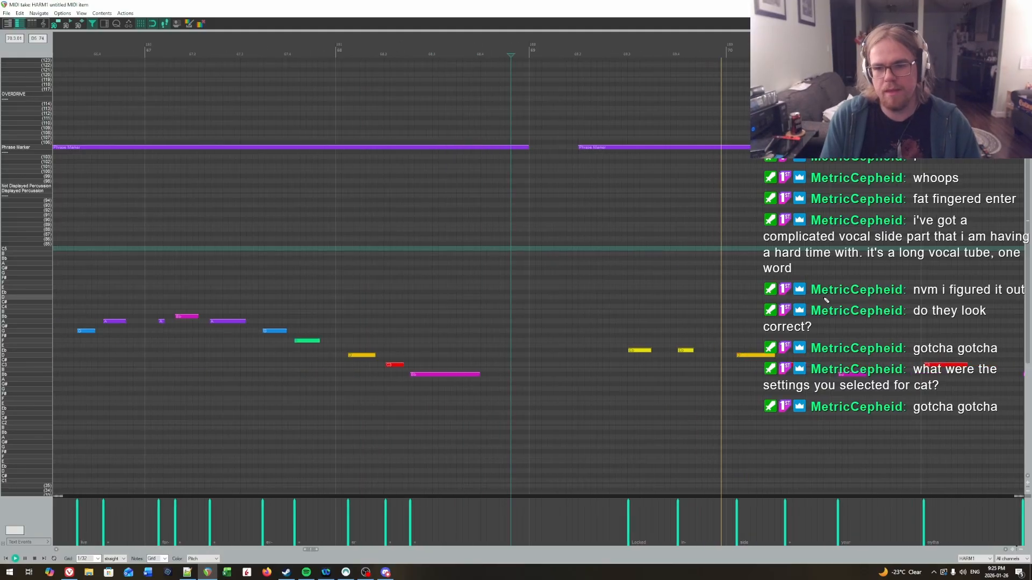
key("space")
mouse_move(824, 297)
left_mouse_down()
mouse_move(881, 291)
mouse_move(452, 272)
left_mouse_up()
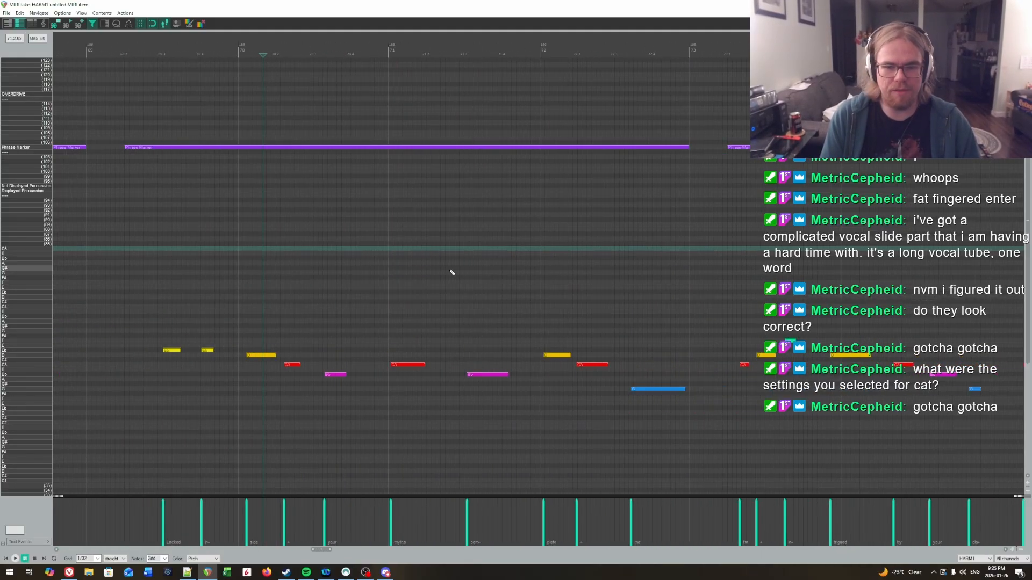
Play and examine the next phrases' markers, and place the edit cursor near the end of the marker covering the lyric "ground".
scroll(474, 267, "down", 1)
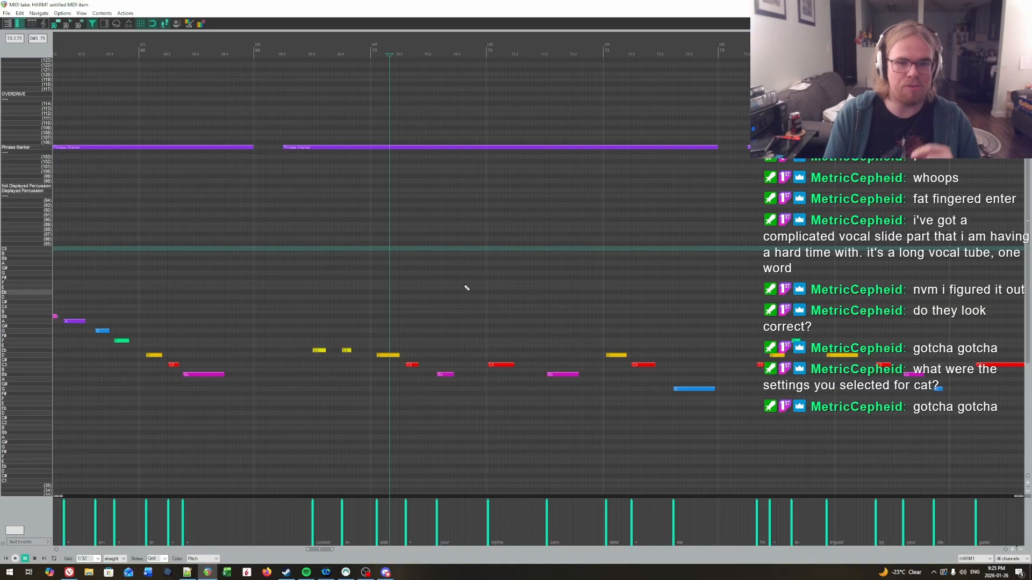
left_click_drag(729, 258, 472, 242)
left_click(244, 256)
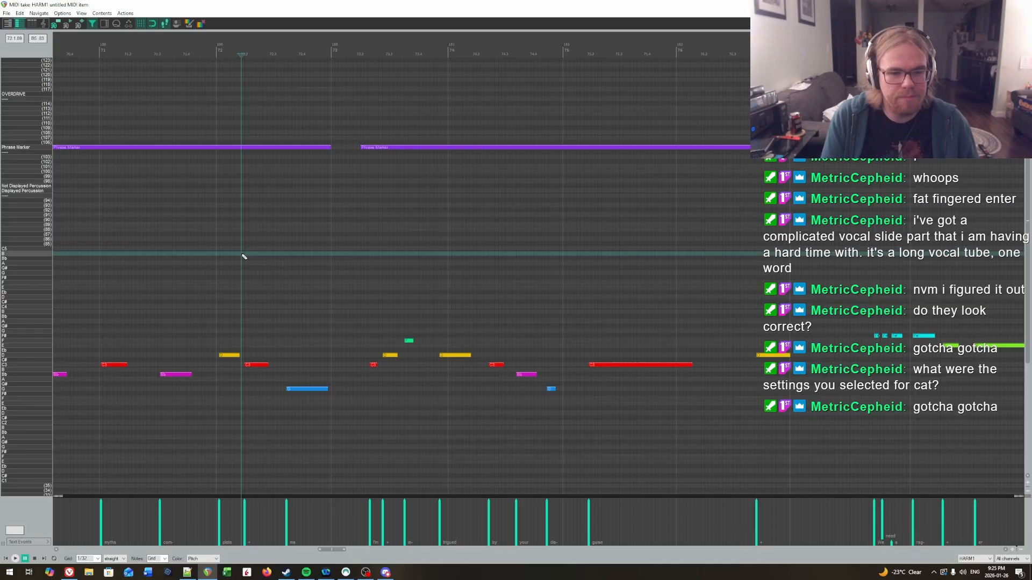
key("space")
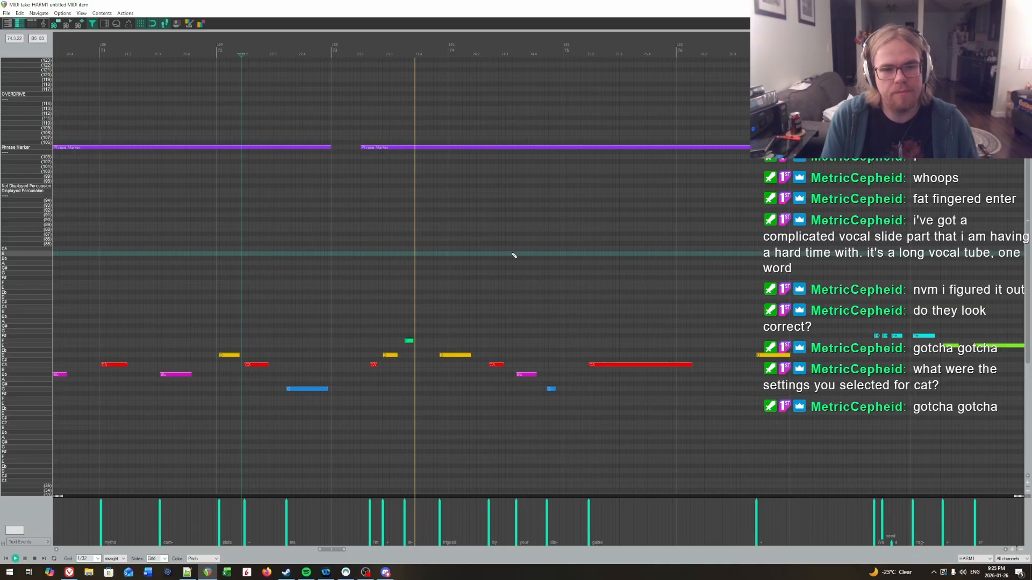
left_click_drag(692, 292, 499, 283)
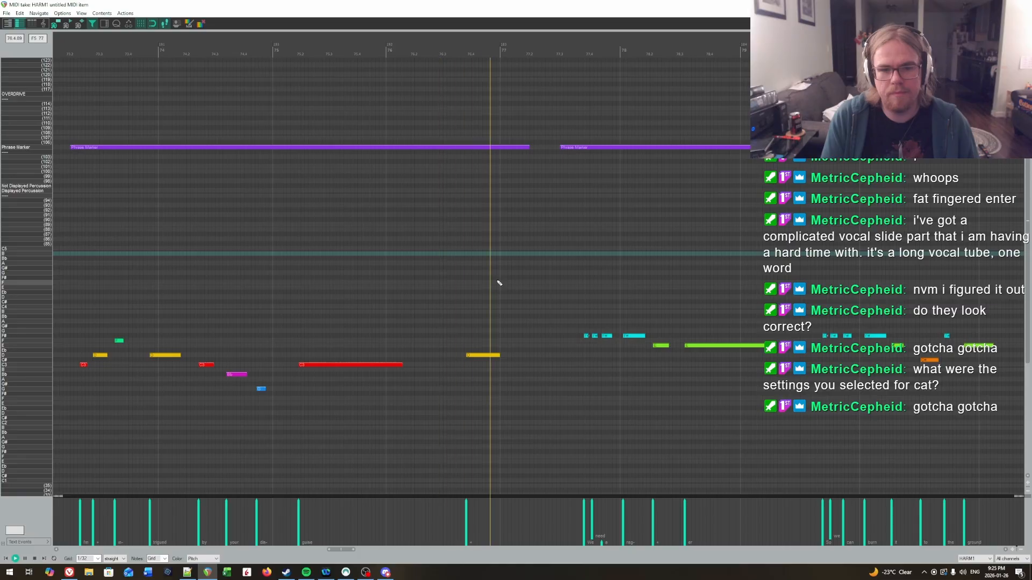
left_click_drag(689, 287, 397, 294)
key("space")
left_click_drag(502, 273, 763, 258)
left_click(347, 212)
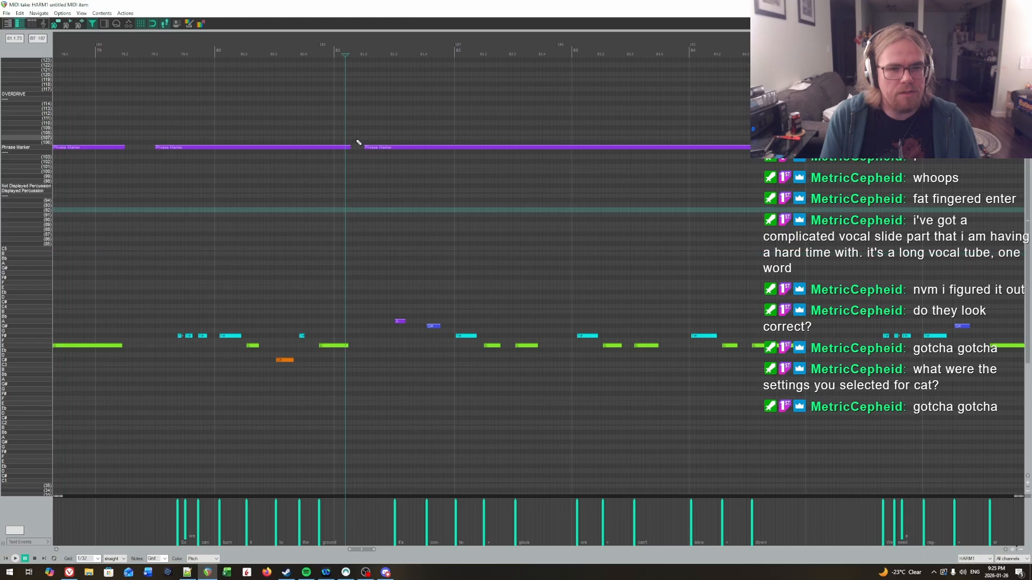
Move the starts of the "It's" phrase markers in measures 81 and 89 closer to their first notes, and extend the "ground" marker in measure 89.
left_click_drag(369, 149, 380, 150)
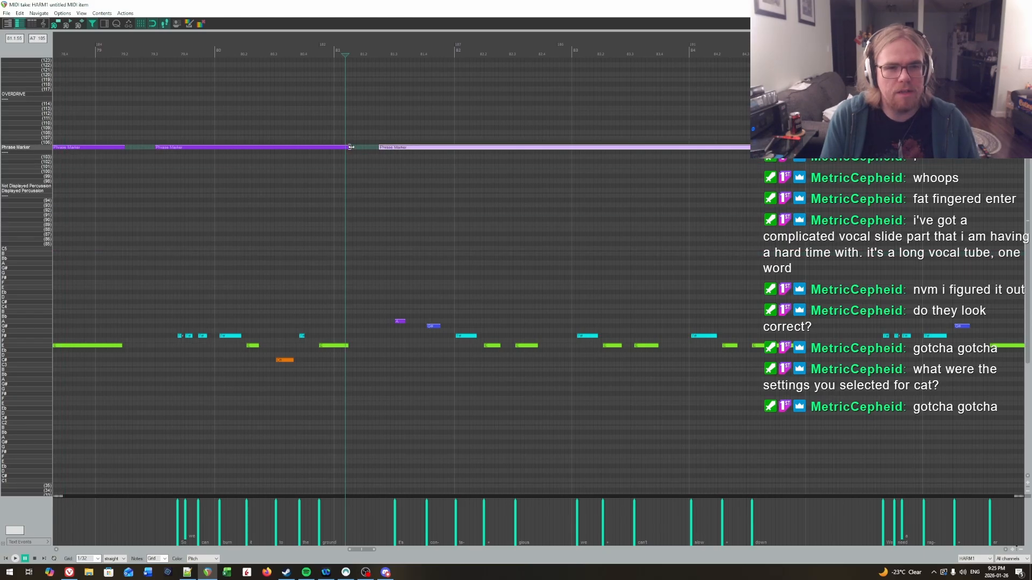
key("space")
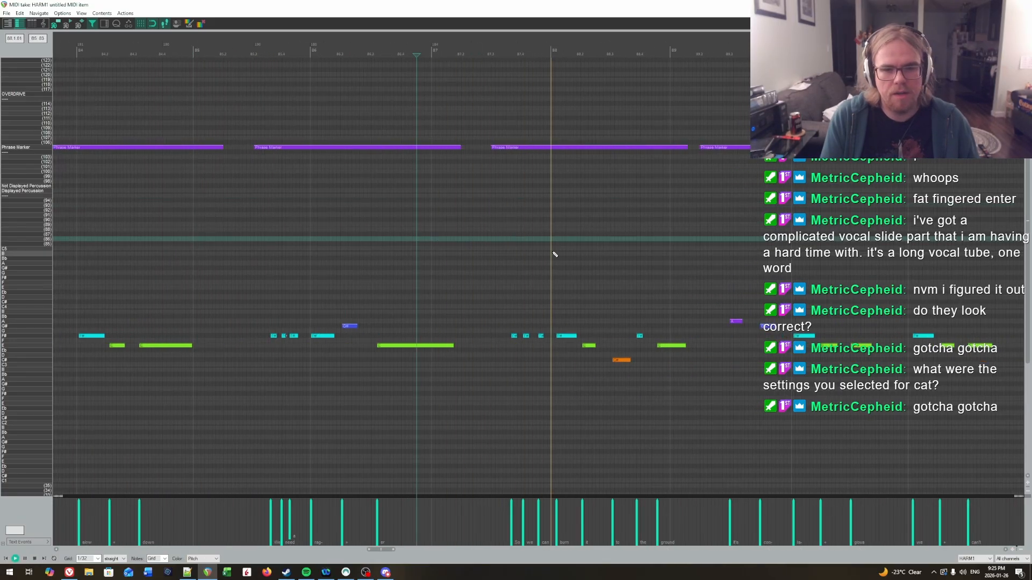
left_click(476, 147)
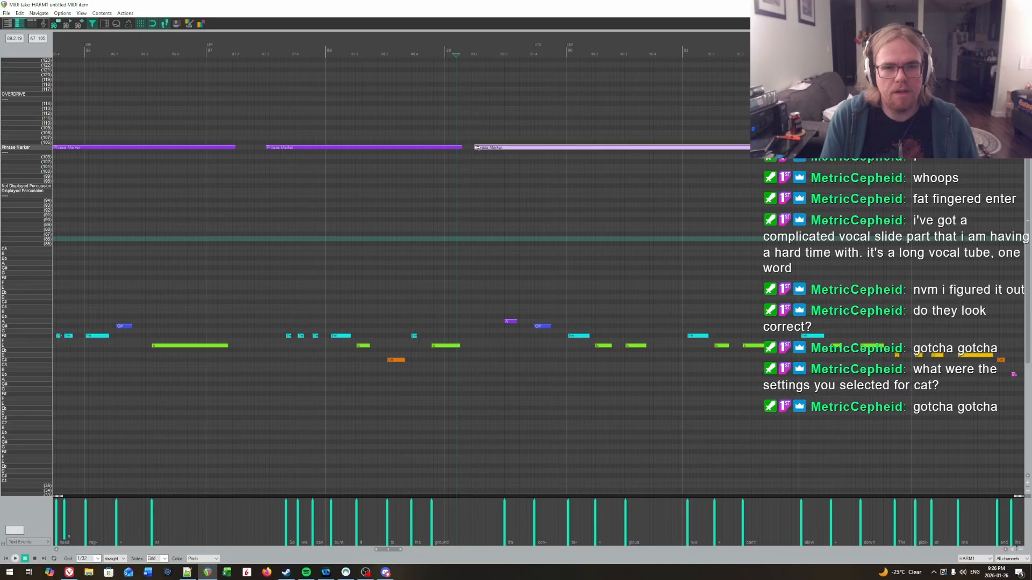
left_click_drag(476, 148, 490, 147)
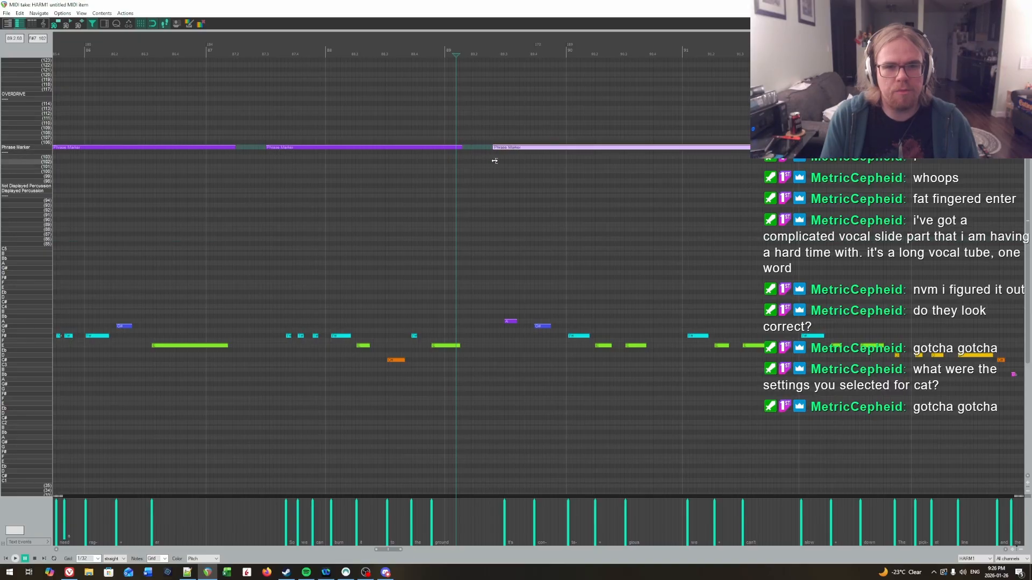
left_click(459, 150)
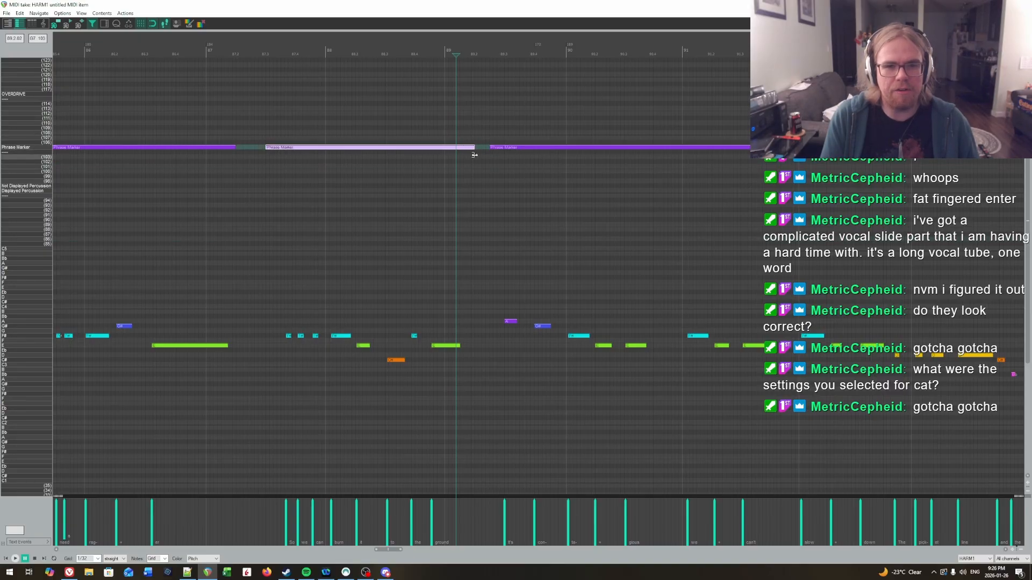
Play the next phrase and examine how the notes and phrase markers meet between the lyrics "down" and "The" at the end of measure 92.
key("space")
mouse_move(616, 205)
left_mouse_down()
mouse_move(1024, 248)
mouse_move(450, 245)
left_mouse_up()
key("space")
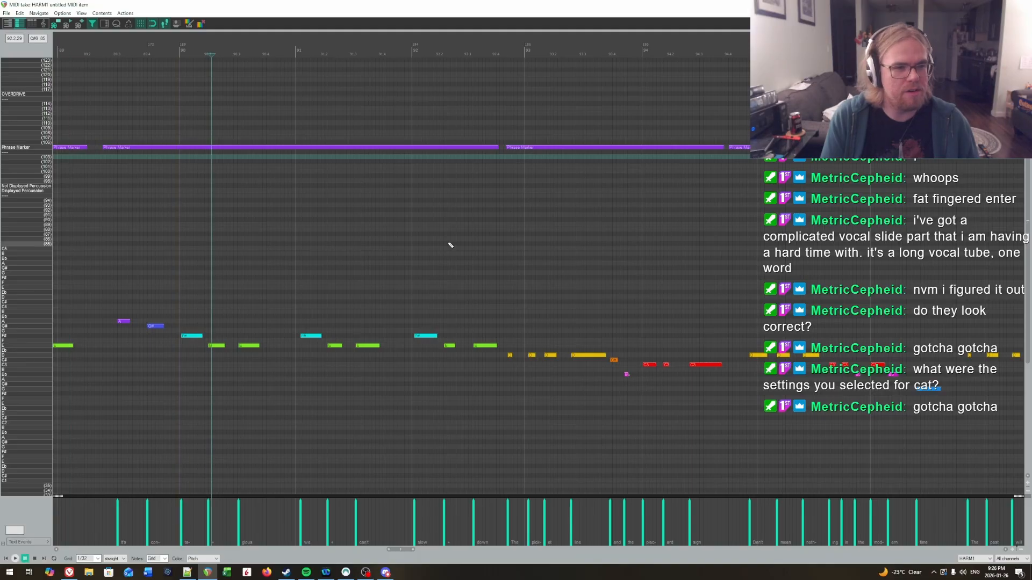
key("space")
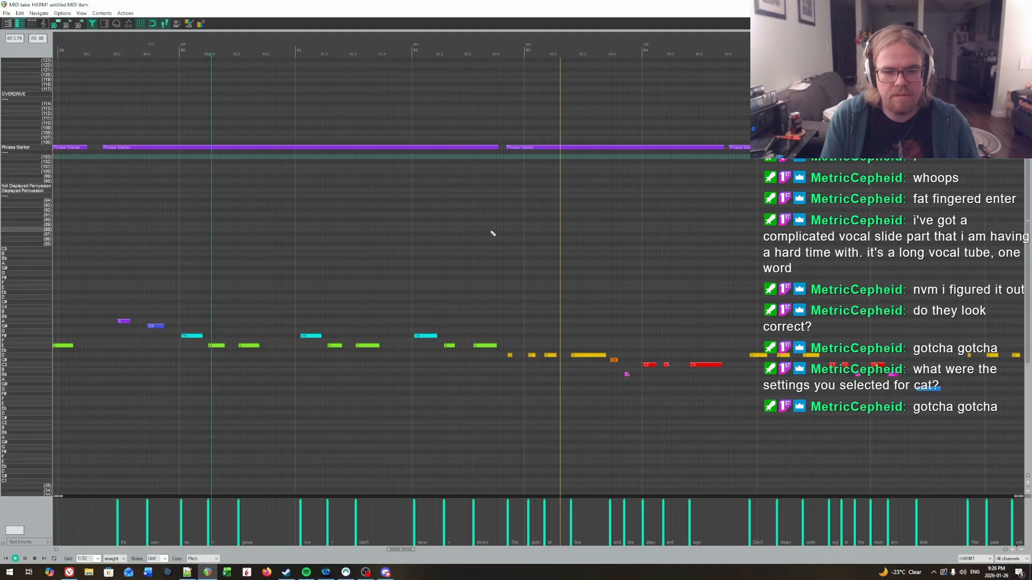
left_click(467, 236)
key("space")
left_click(491, 244)
key("space")
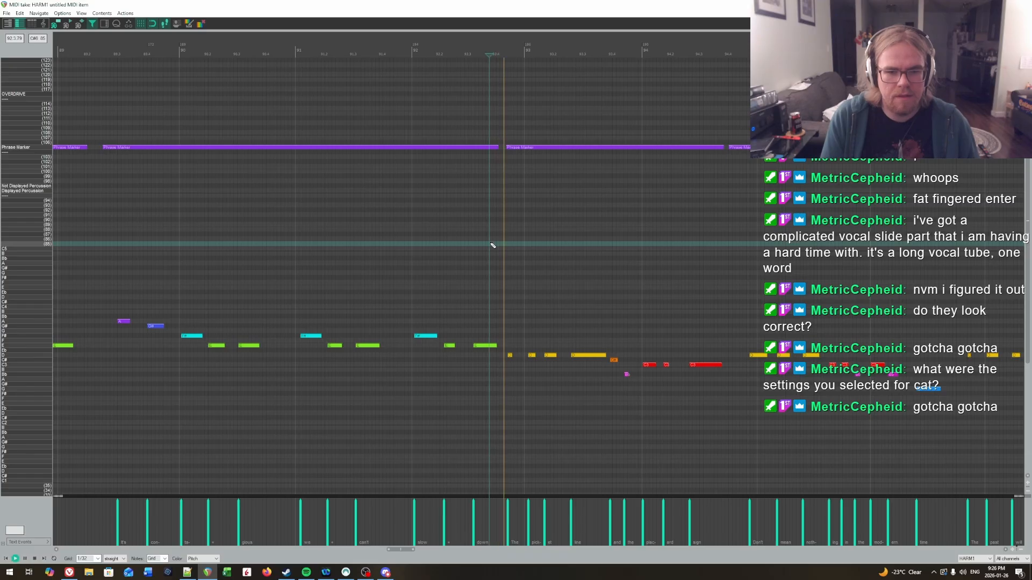
key("space")
scroll(537, 242, "up", 6)
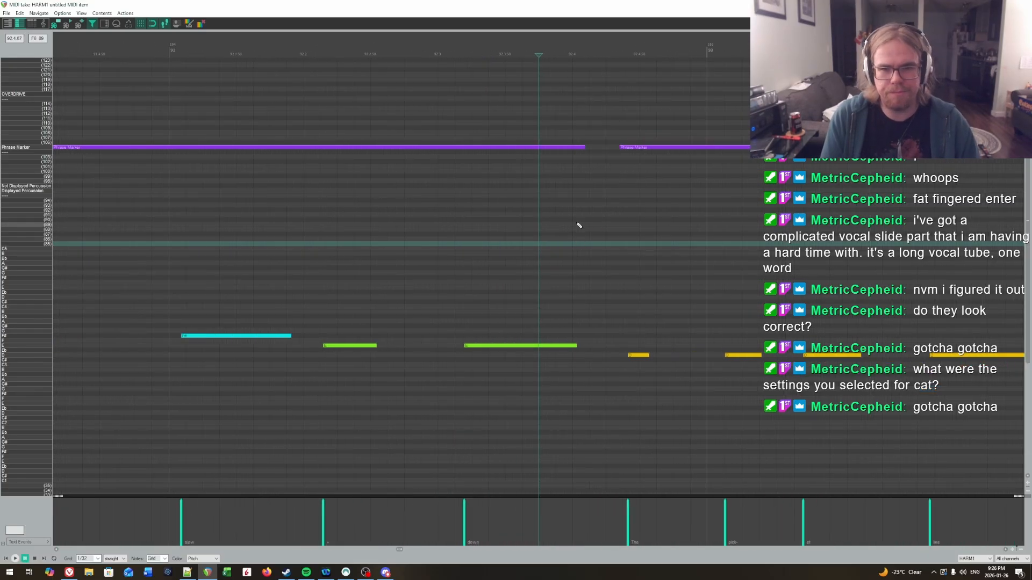
left_click(577, 218)
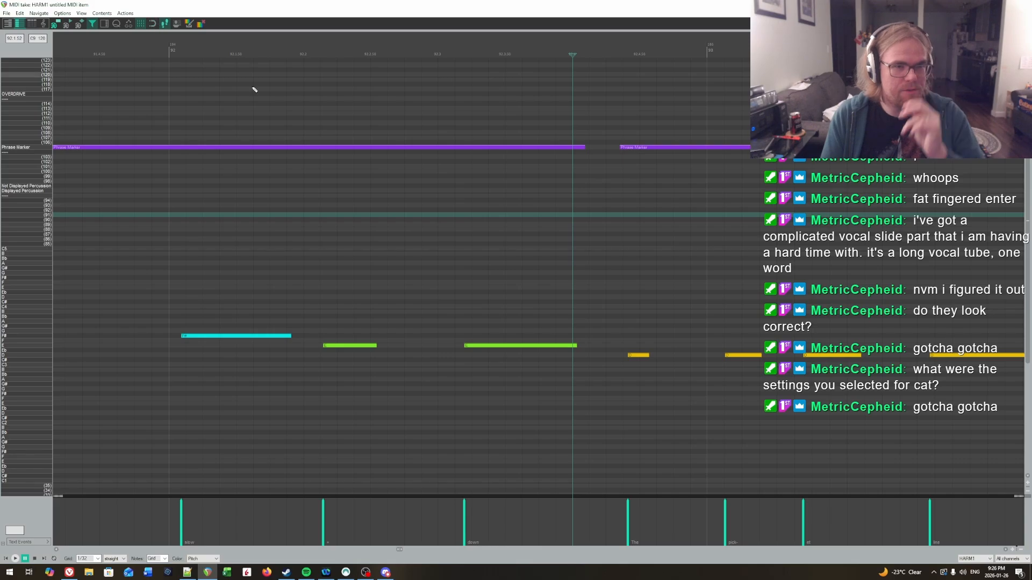
Shorten the note on the lyric "down" at the end of measure 92 and trim its phrase marker to match.
left_click_drag(574, 344, 563, 349)
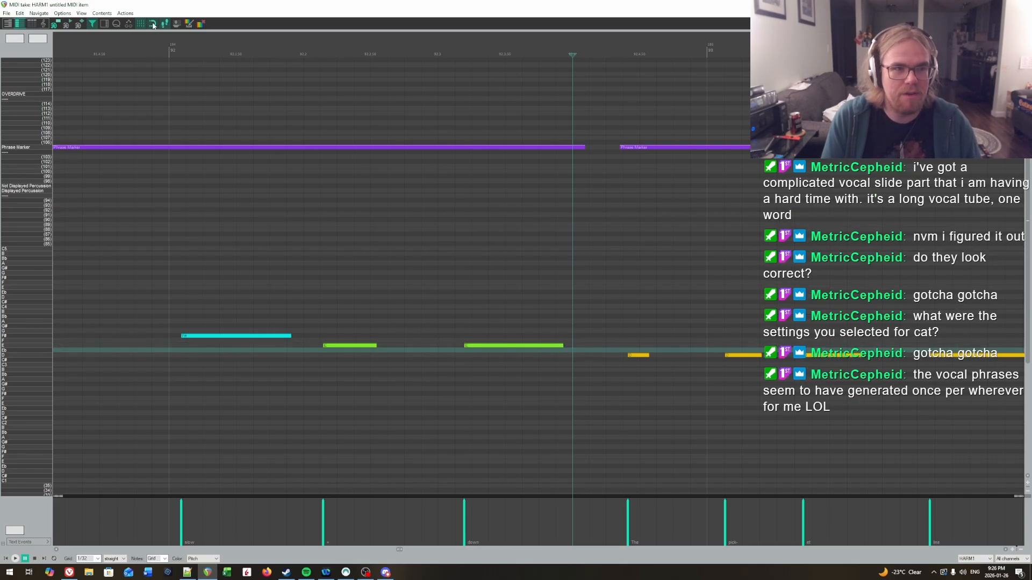
left_click_drag(583, 147, 575, 146)
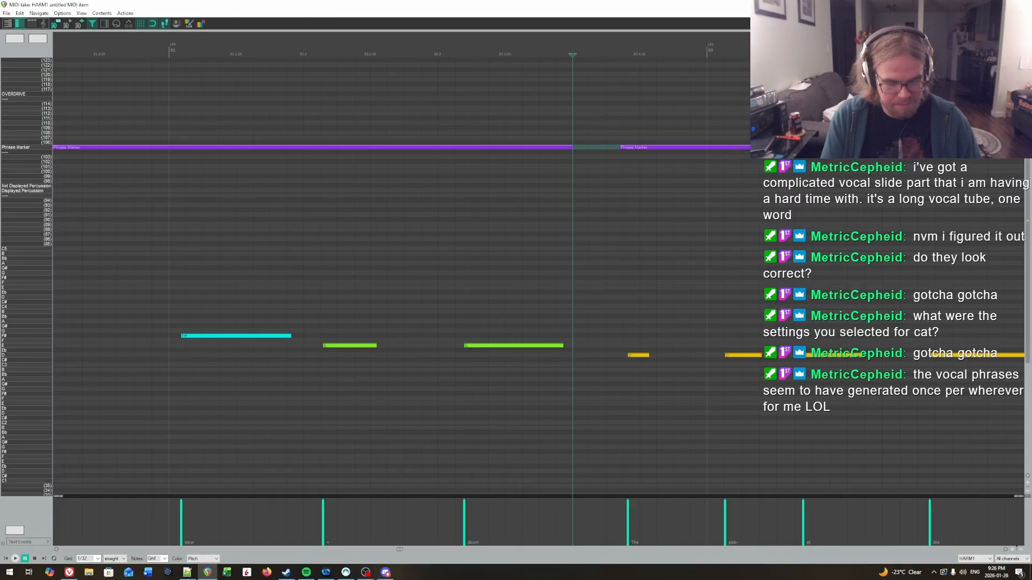
scroll(545, 258, "down", 6)
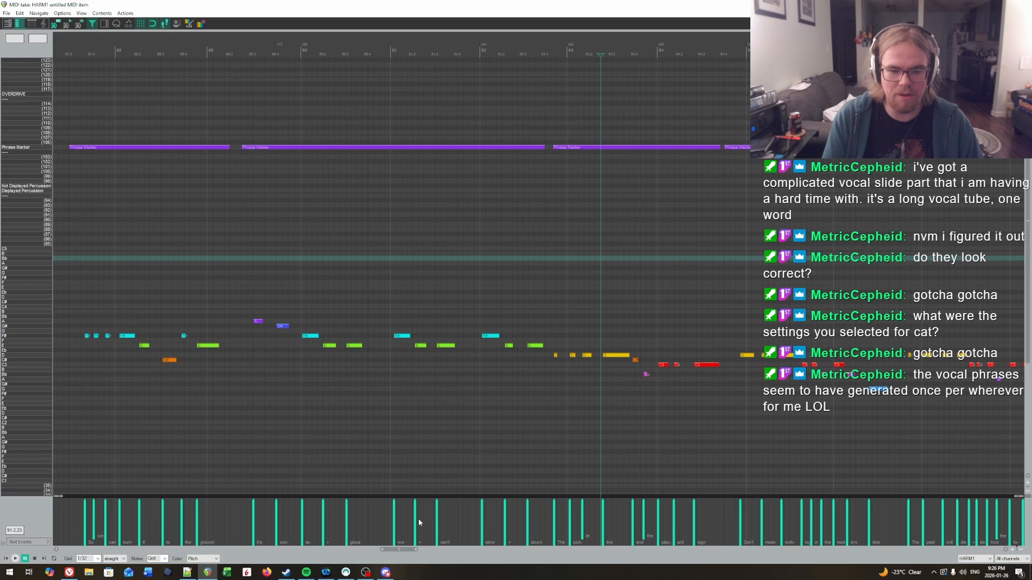
Move the start of the "Don't" phrase marker in measure 94 closer to its first note and slightly extend the marker before it.
scroll(588, 246, "up", 3)
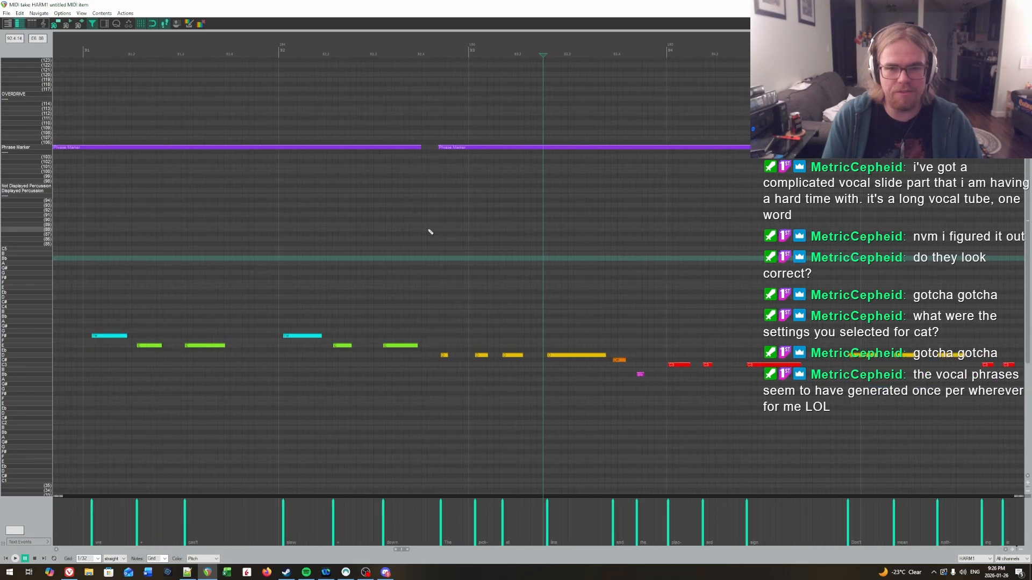
key("space")
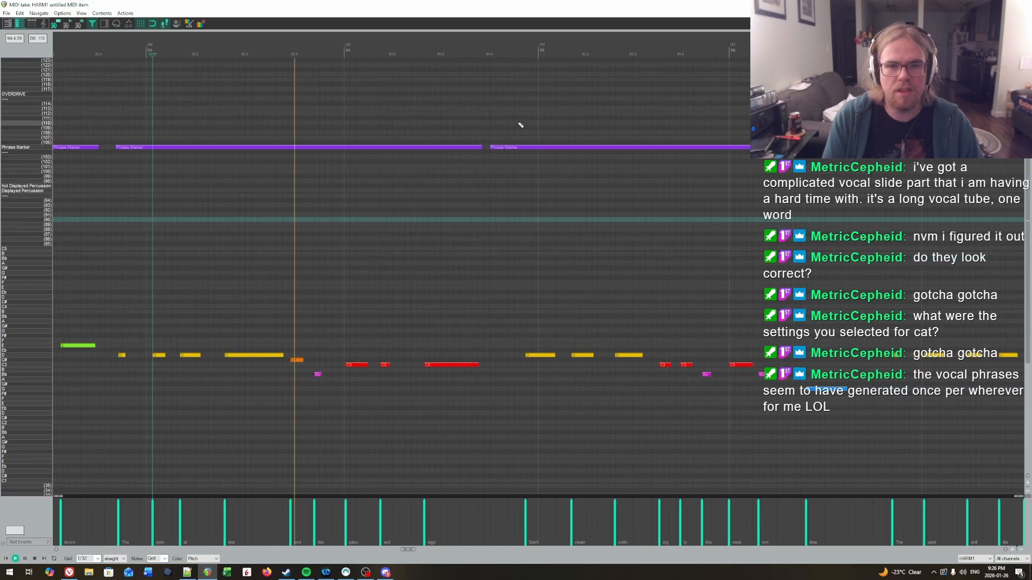
left_click(500, 153)
key("space")
left_click_drag(479, 146, 516, 156)
key("space")
Adjust the phrase marker gap before the lyric "The past" in measure 96, extending the preceding marker toward the next one.
mouse_move(691, 252)
left_mouse_down()
mouse_move(752, 262)
mouse_move(430, 258)
left_mouse_up()
key("space")
left_click(489, 147)
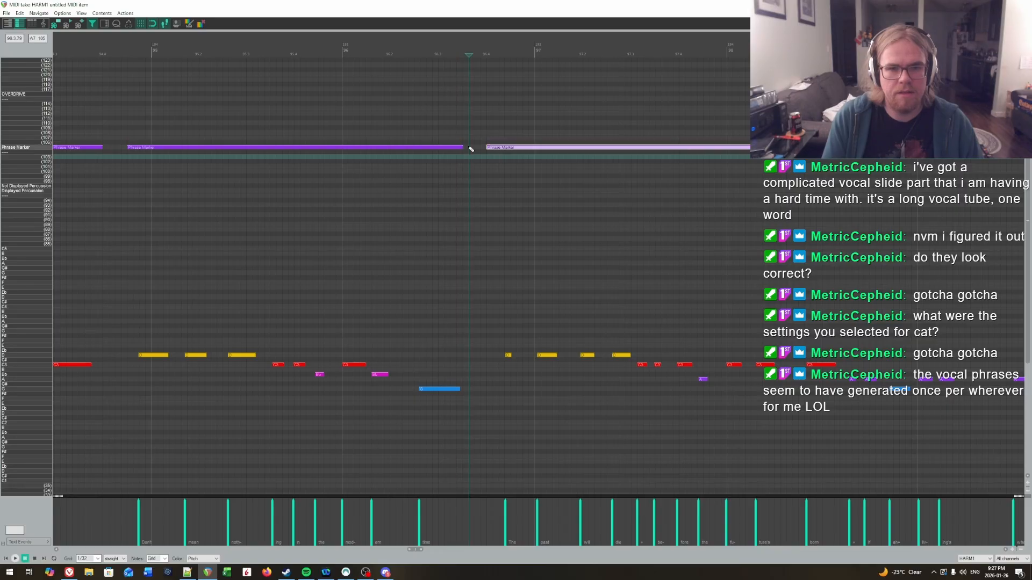
left_click_drag(459, 147, 481, 156)
Play the phrase starting at "The past" and examine the phrase marker boundary before the lyric "If" in measure 98.
key("space")
mouse_move(538, 205)
left_mouse_down()
mouse_move(1021, 228)
mouse_move(485, 241)
left_mouse_up()
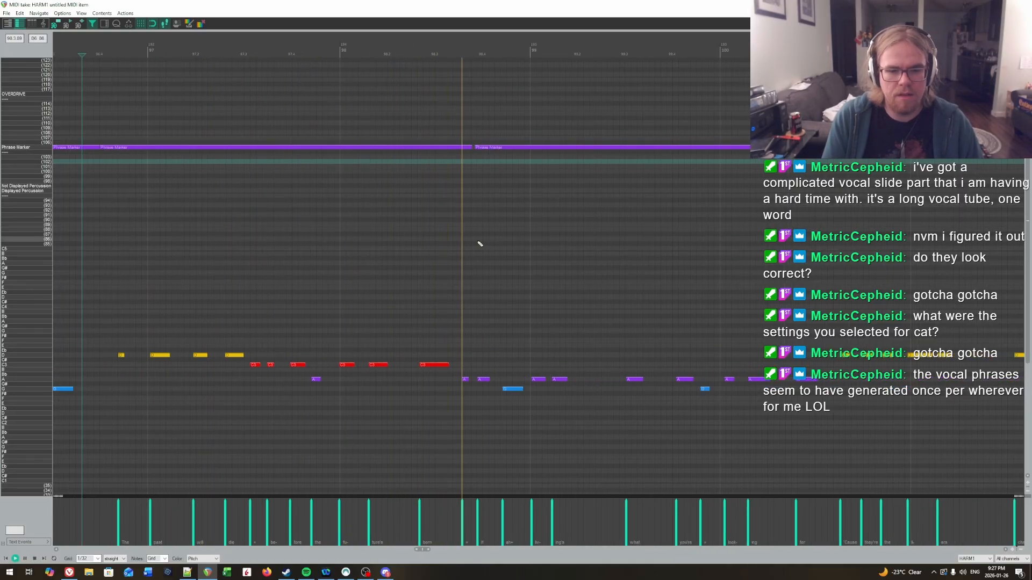
key("space")
scroll(484, 225, "up", 6)
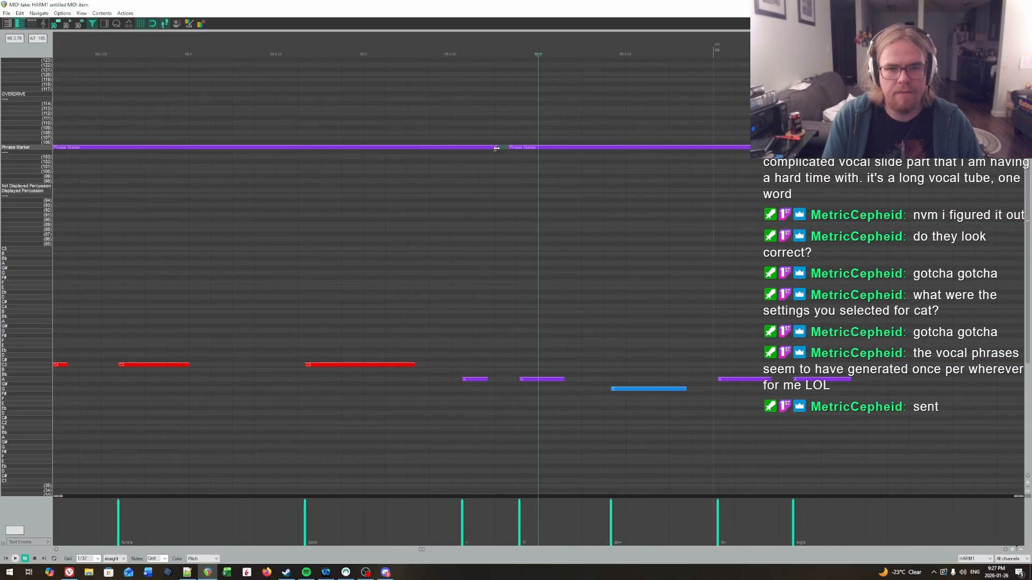
scroll(491, 194, "down", 5)
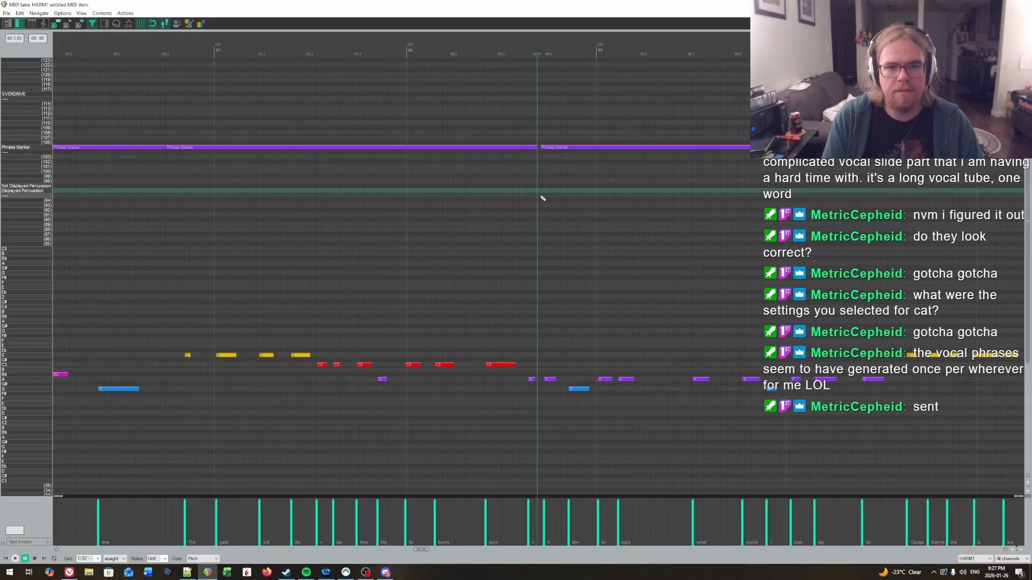
Play on to the lyric "'Cause" in measure 100 and move the start of its phrase marker slightly earlier.
key("space")
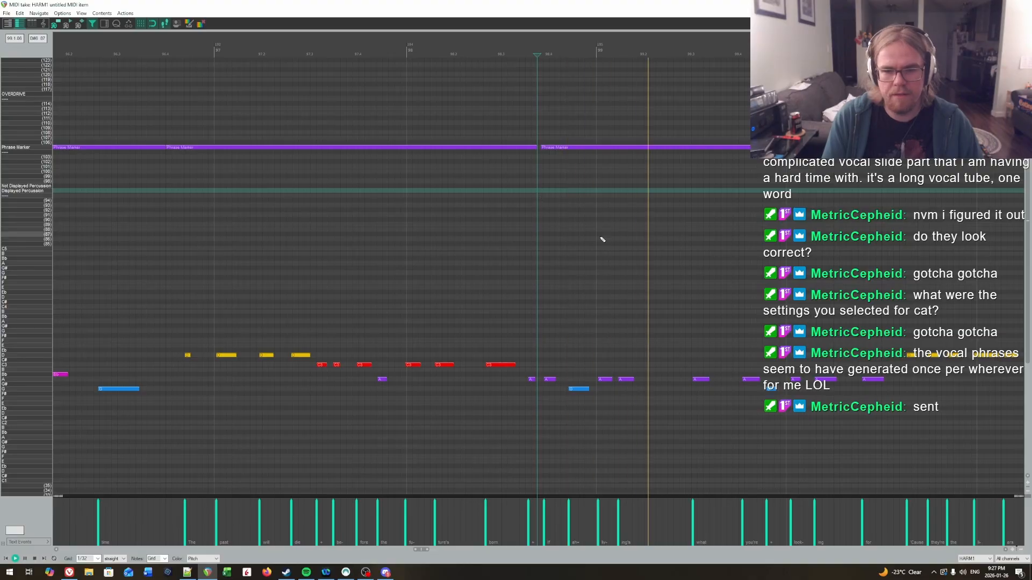
left_click_drag(608, 241, 446, 261)
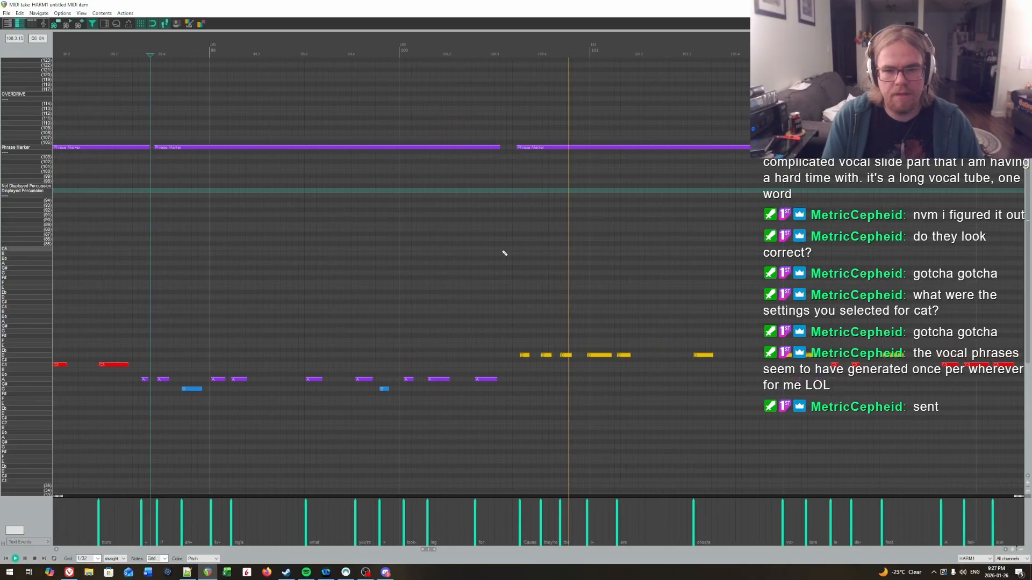
left_click(515, 205)
key("space")
scroll(516, 205, "up", 2)
scroll(517, 206, "up", 2)
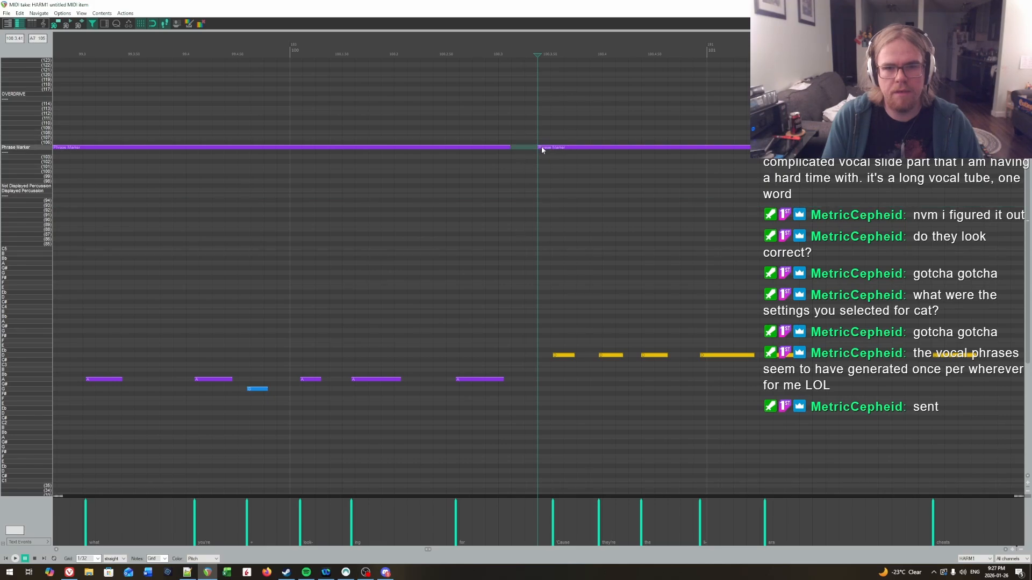
scroll(716, 255, "down", 3)
Extend the end of the "'Cause" phrase marker in measure 102 toward the marker that starts at the lyric "A".
key("space")
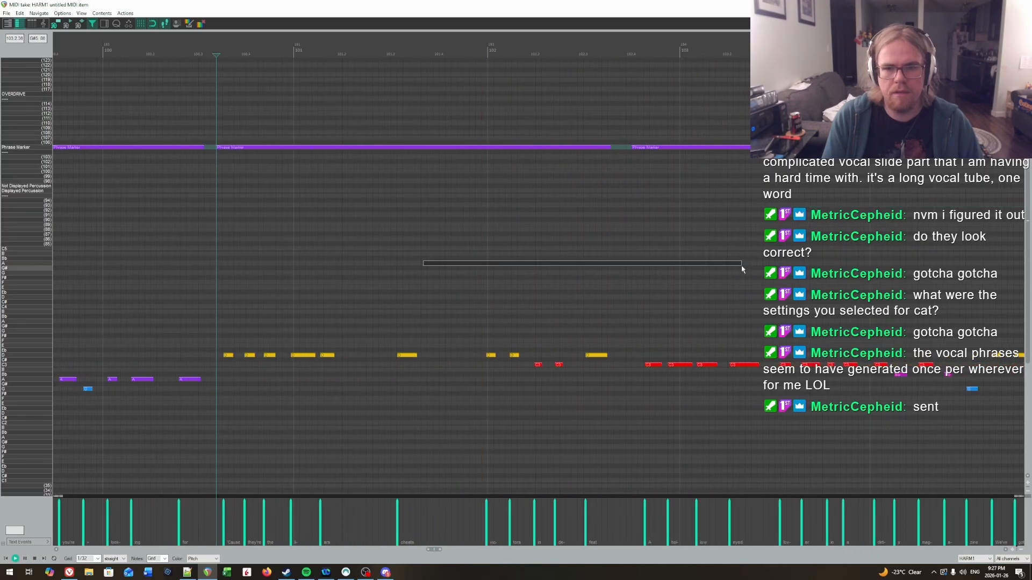
key("space")
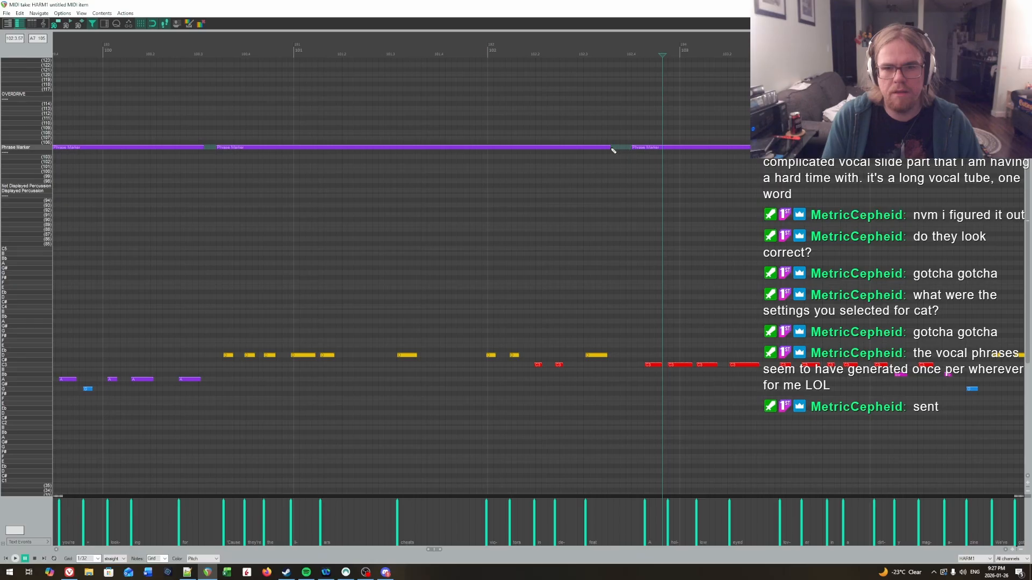
left_click_drag(619, 159, 633, 166)
Play the phrase starting at the lyric "A" in measure 102 and compare its syllables with the vocal notes.
left_click(596, 234)
key("space")
mouse_move(596, 235)
left_mouse_down()
mouse_move(860, 273)
mouse_move(371, 309)
left_mouse_up()
left_click(189, 324)
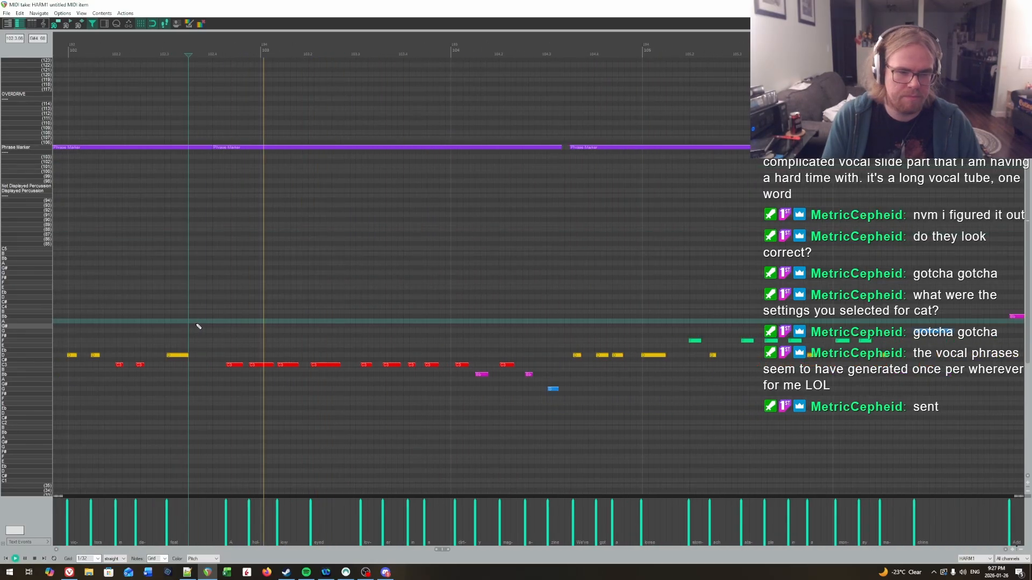
key("space")
left_click(225, 309)
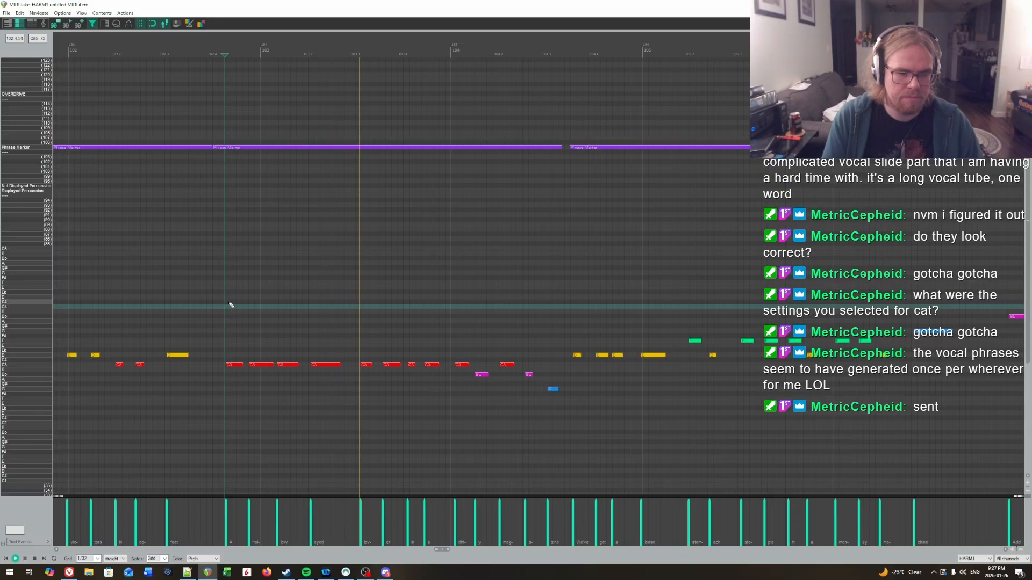
left_click(230, 304)
key("ctrl+space")
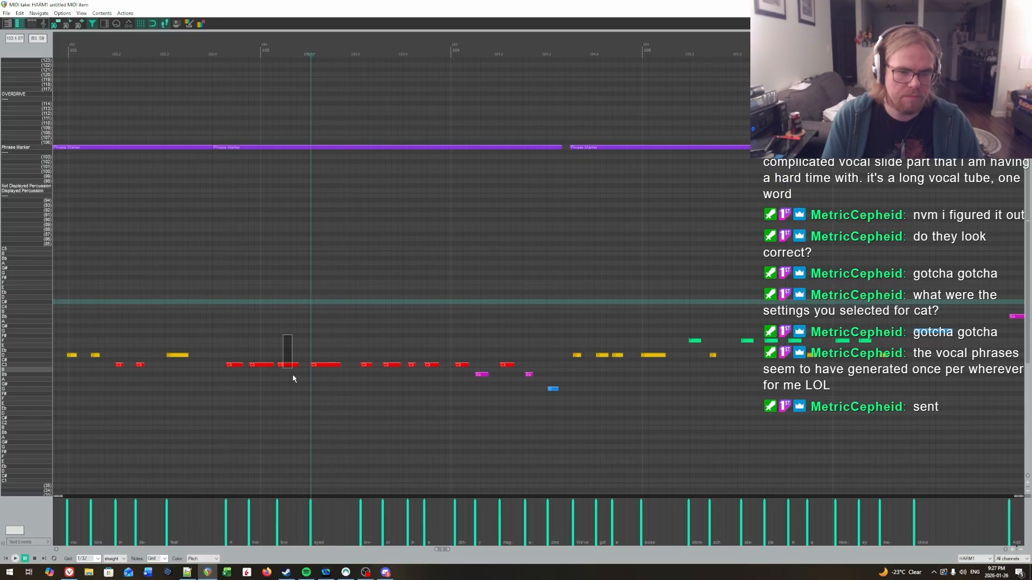
Add a hyphen to the lyric "low" in measure 103 so its lyric event reads "low-".
left_click(287, 365)
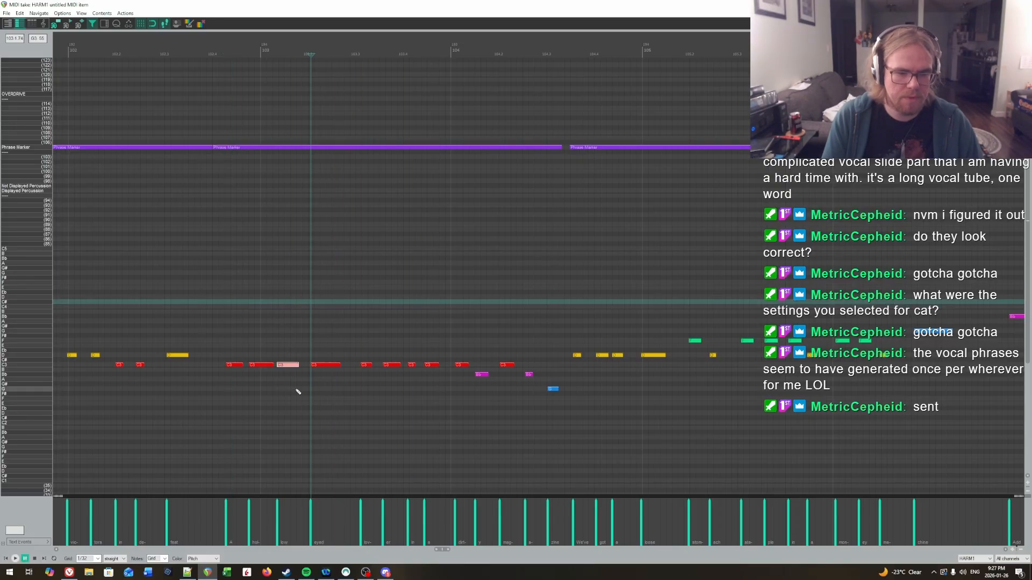
left_click(279, 321)
key("ctrl+F2")
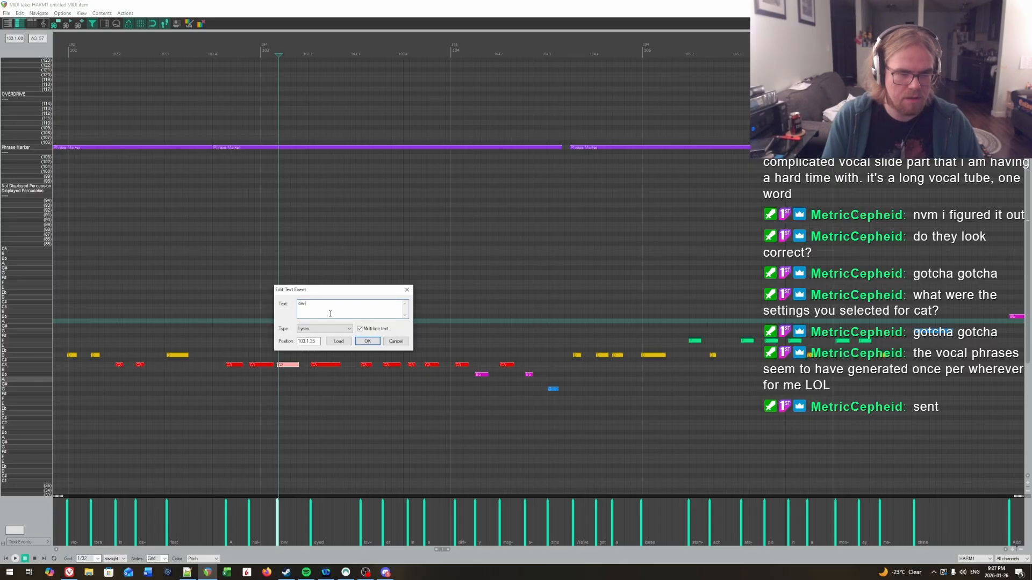
type("-")
left_click(373, 344)
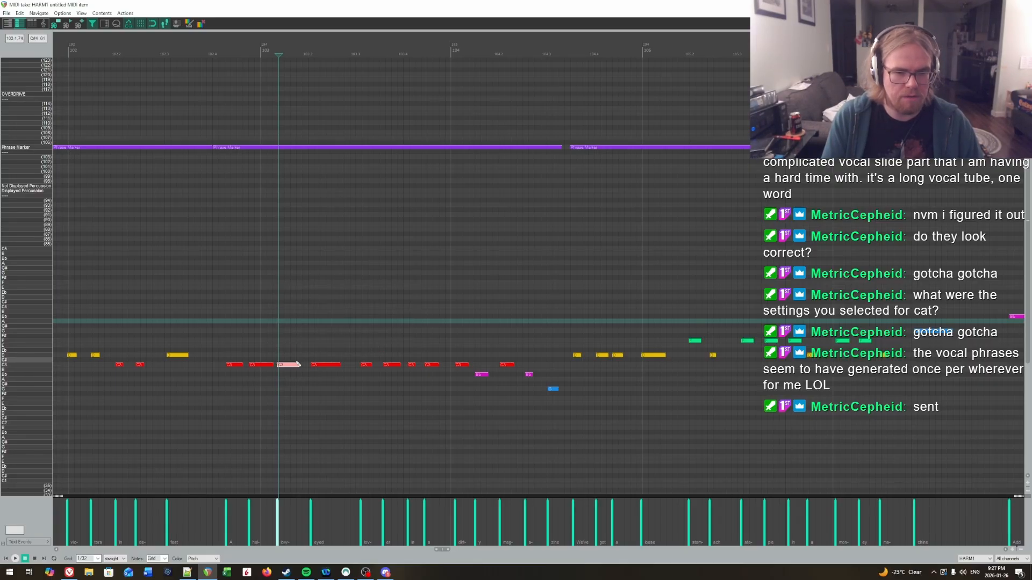
key("ctrl+F2")
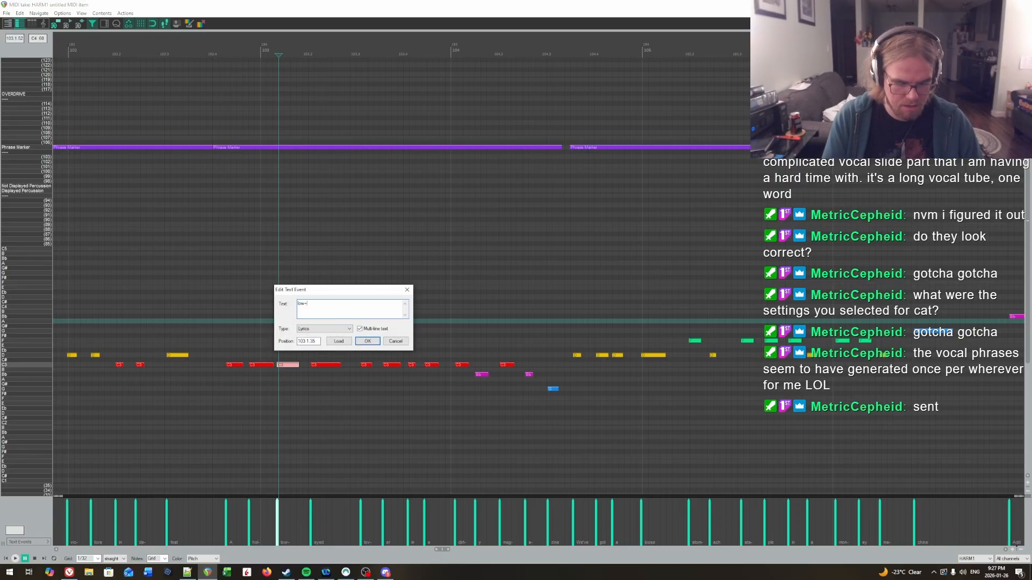
left_click(366, 341)
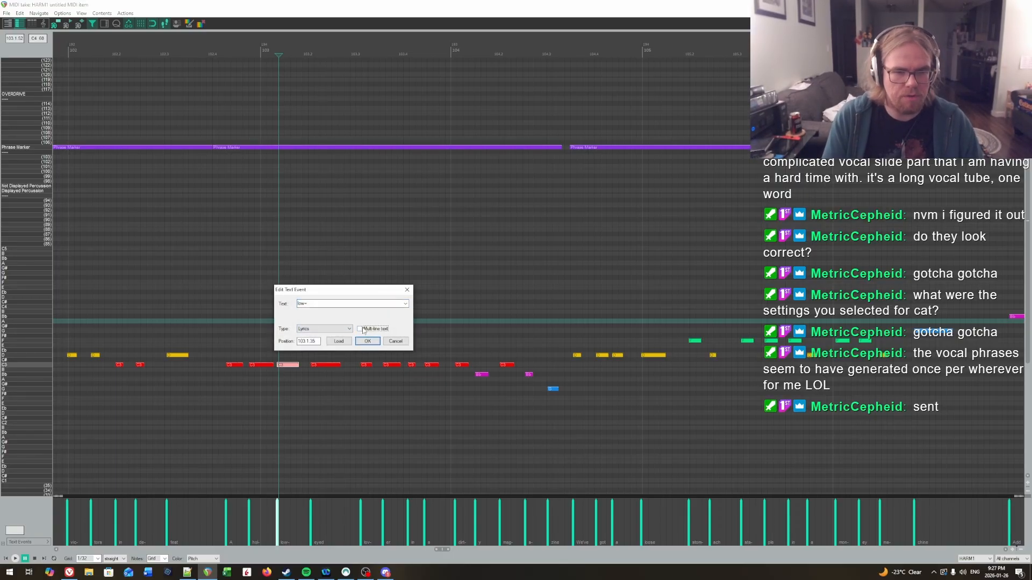
Replay the phrase starting at the lyric "A" in measure 102 and change its first two notes to Harmony 1 normal non-pitched (#).
left_click(222, 317)
key("space")
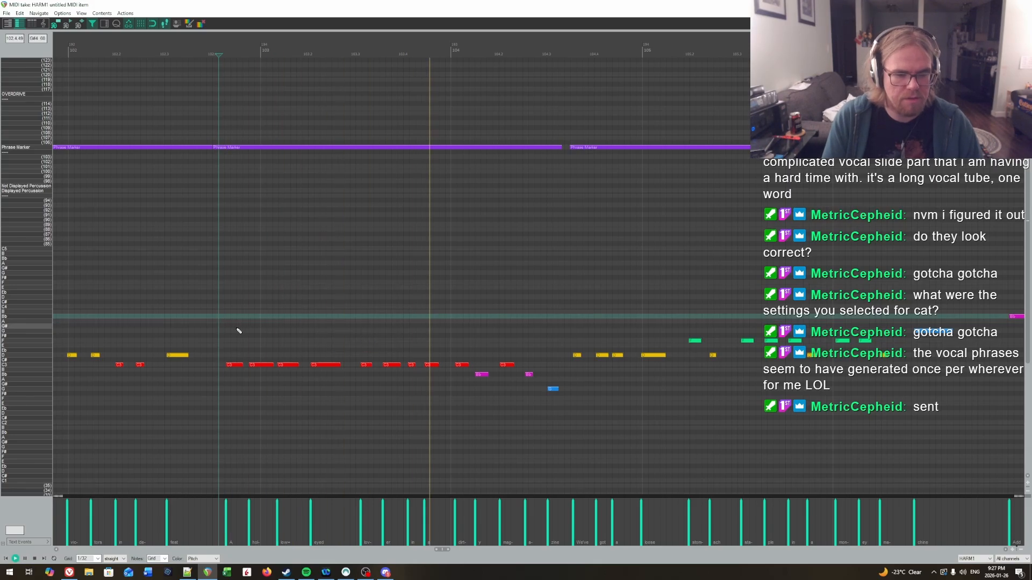
left_click(237, 330)
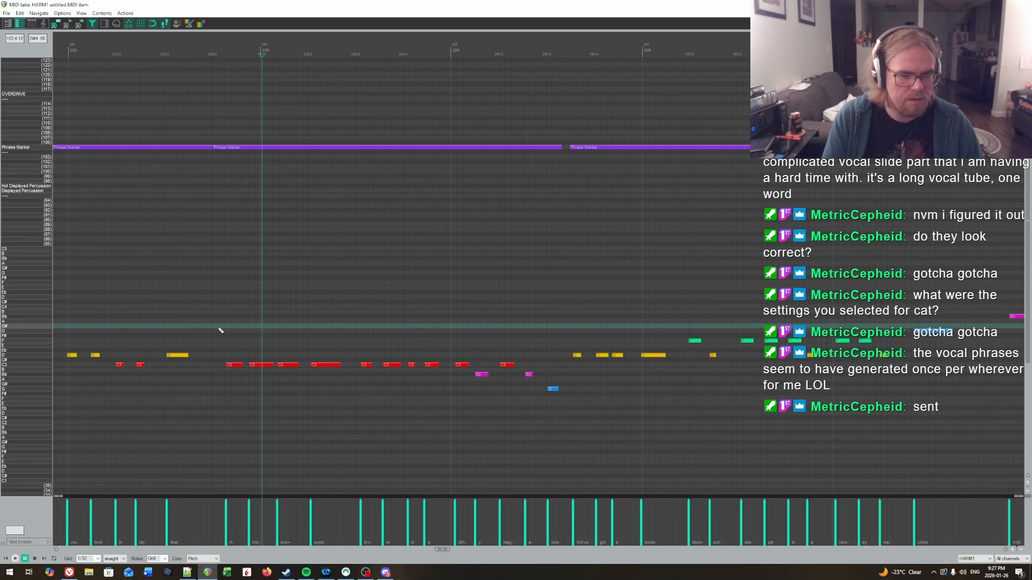
left_click(211, 328)
left_click(220, 321)
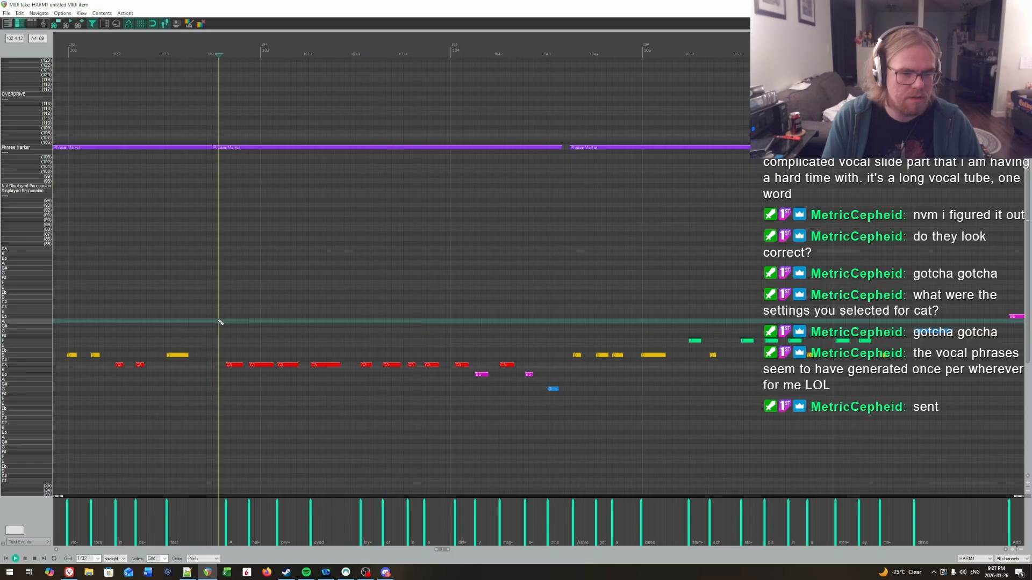
key("space")
left_click_drag(228, 333, 264, 378)
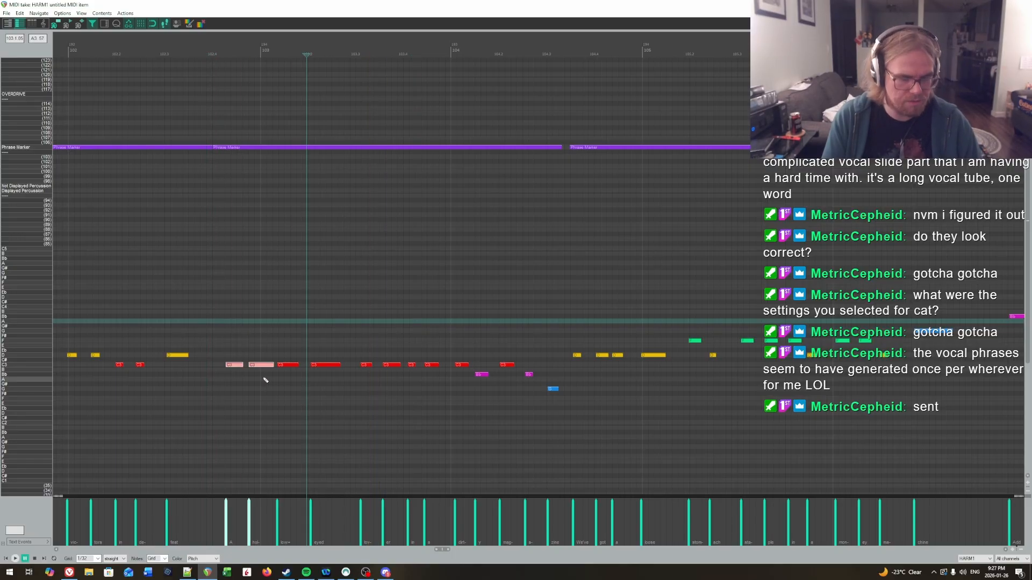
key("shift+c")
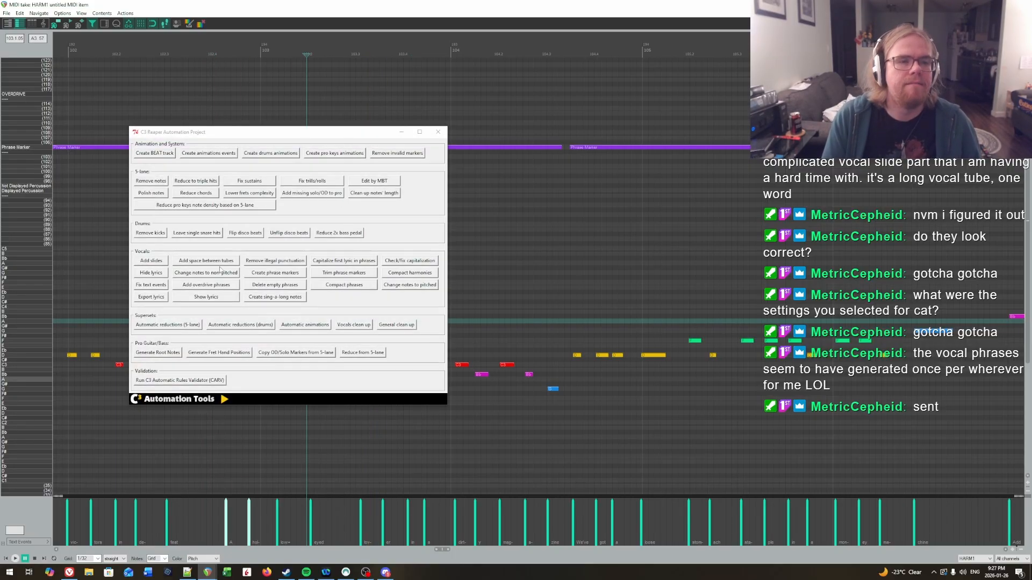
left_click(220, 272)
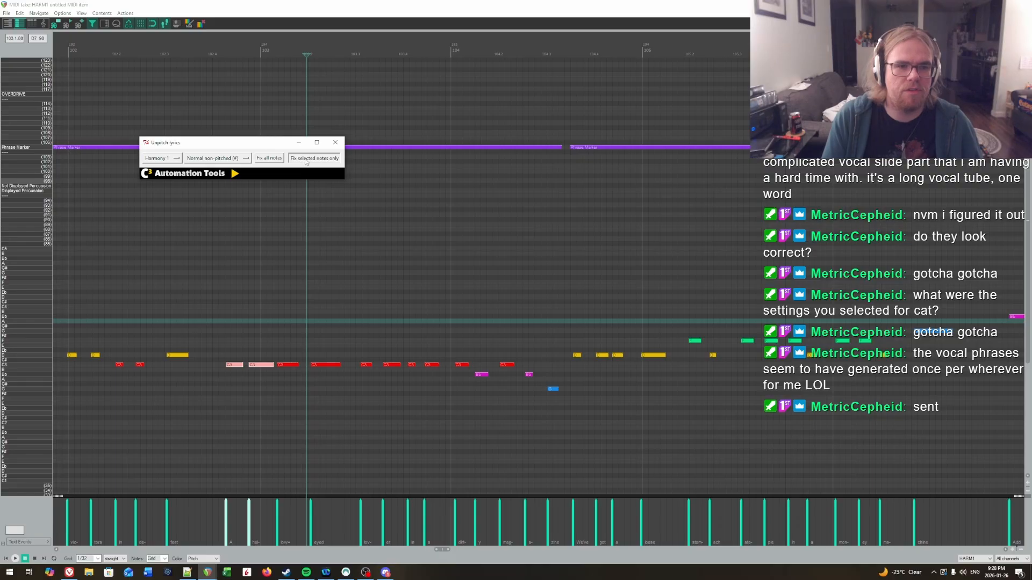
left_click(146, 288)
Play the phrase again and change the selected "low-" note in measure 103 to normal non-pitched (#).
key("space")
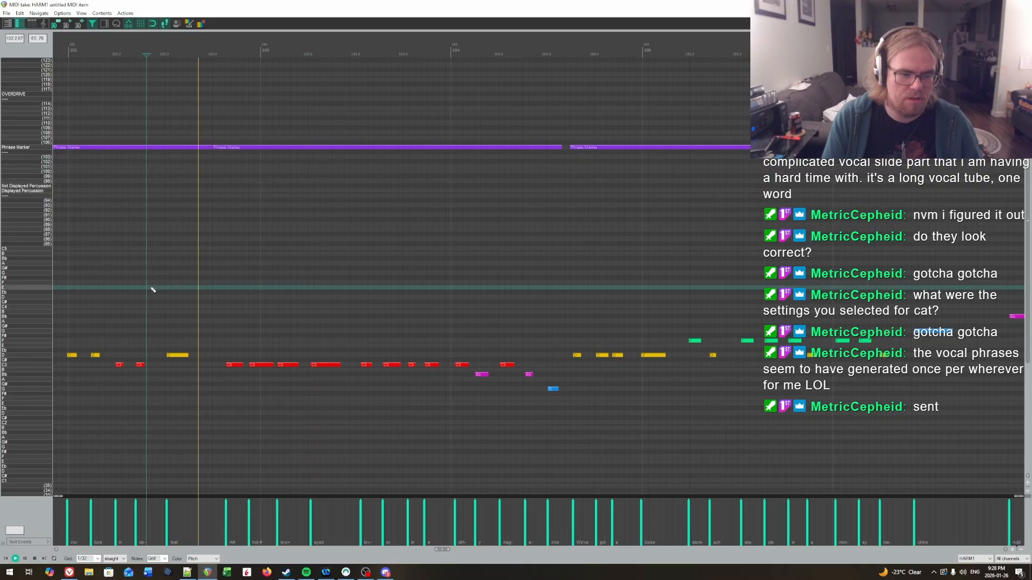
left_click(207, 306)
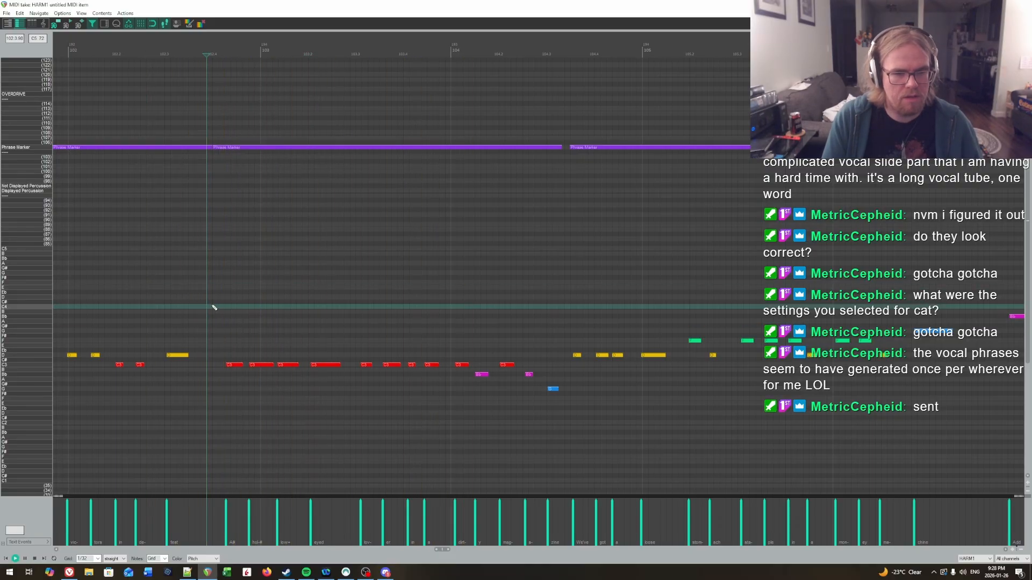
key("ctrl+space")
left_click(256, 306)
left_click(288, 308)
left_click_drag(278, 347, 287, 390)
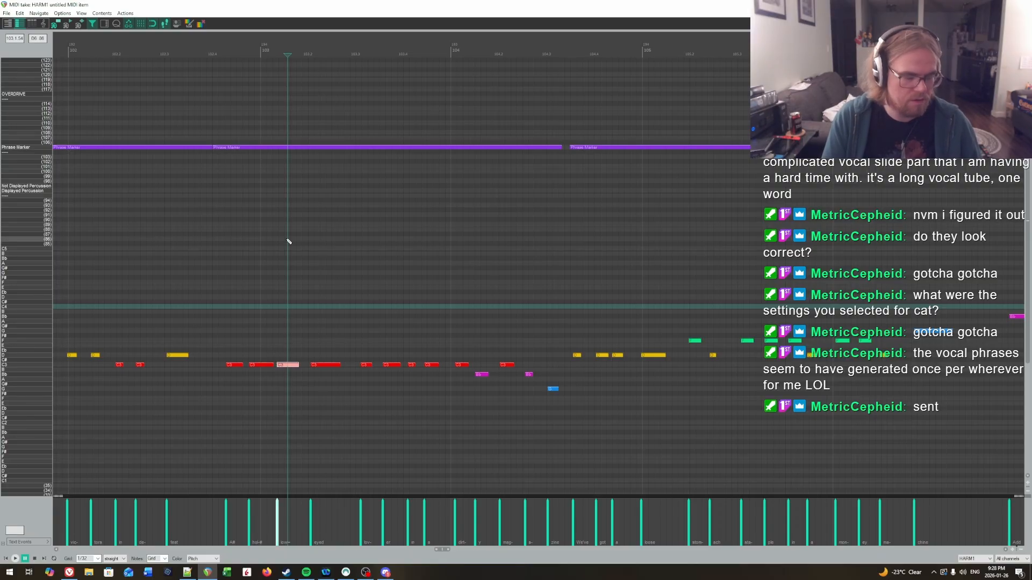
key("c")
left_click(90, 158)
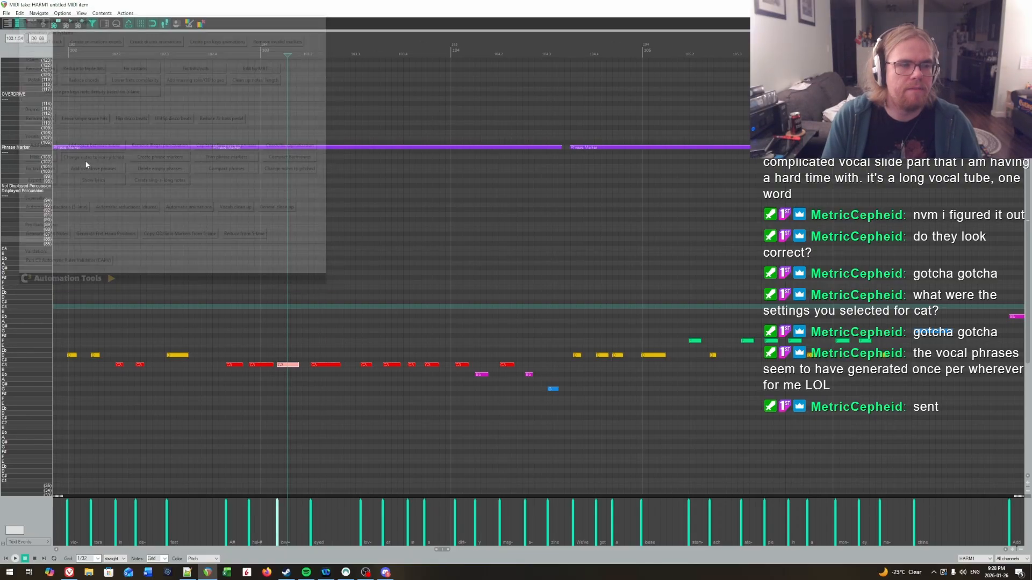
Play on into measure 104 and extend the end of the phrase marker to meet the marker starting at the lyric "We've".
key("space")
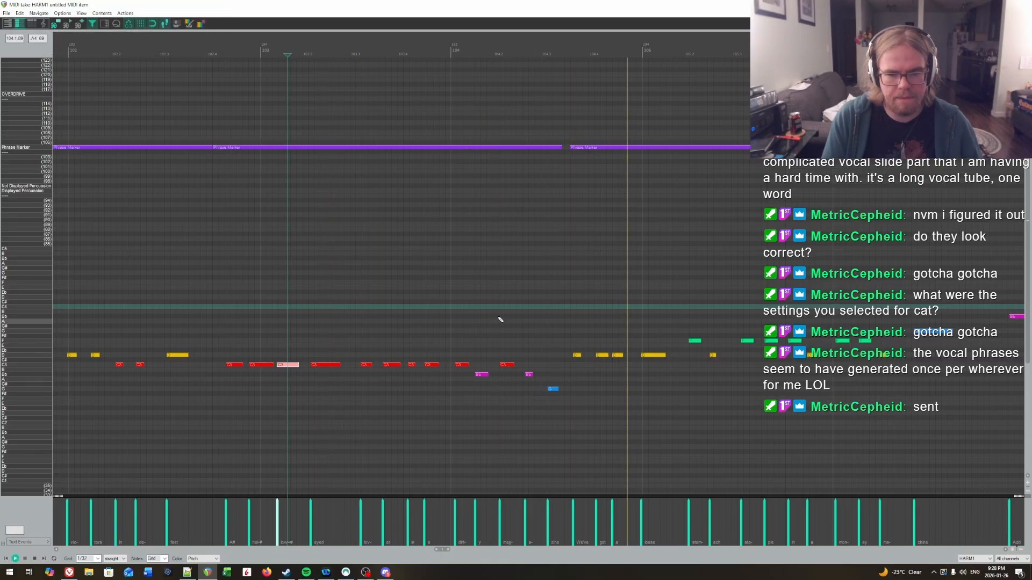
key("space")
left_click(567, 225)
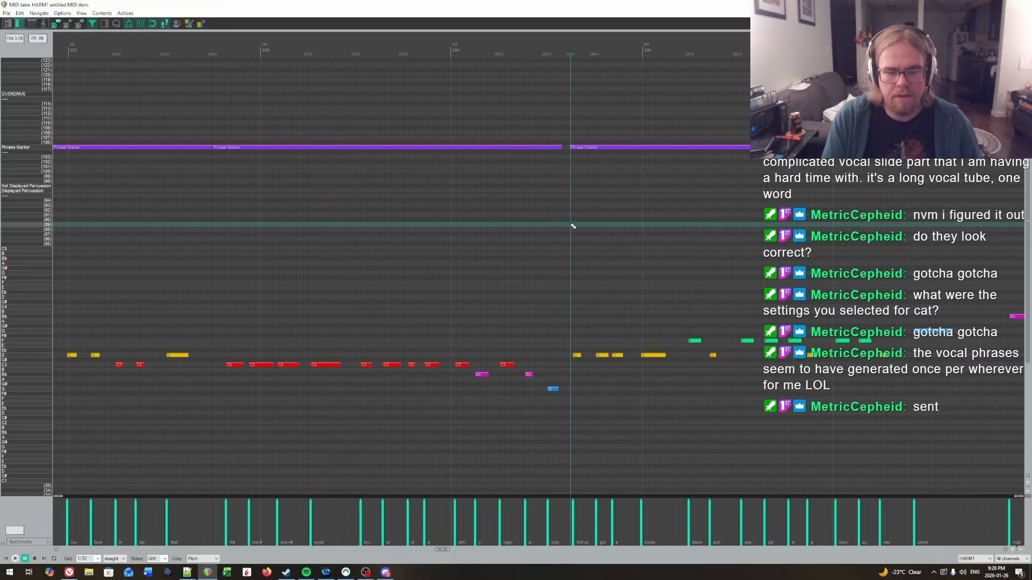
scroll(539, 160, "up", 4)
scroll(539, 160, "up", 2)
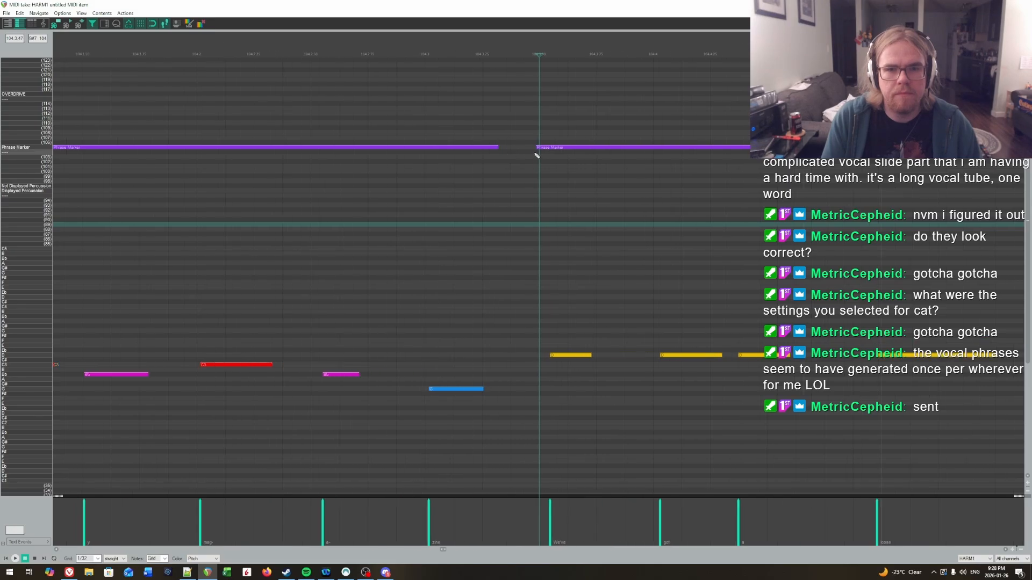
left_click_drag(494, 149, 539, 172)
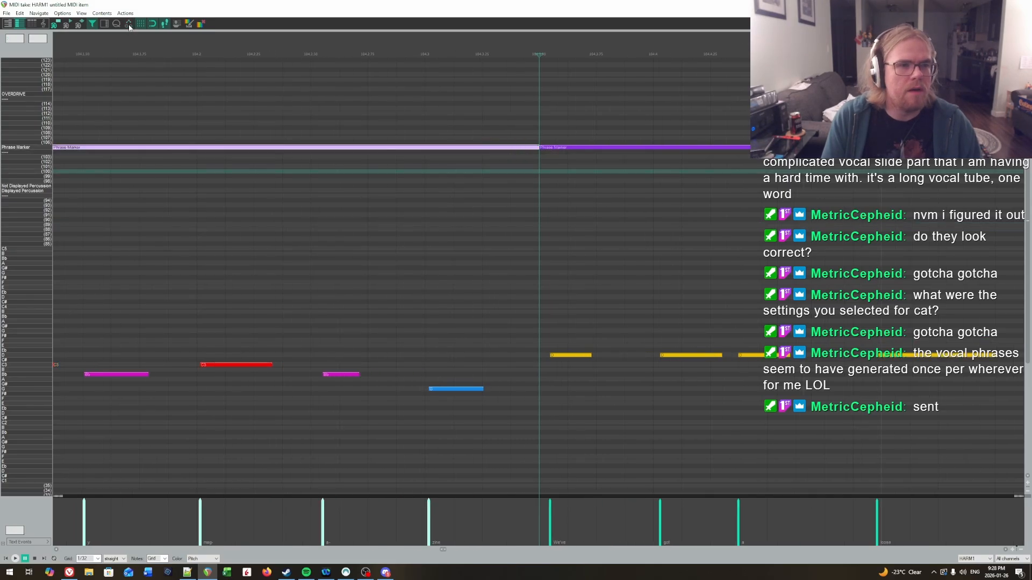
Turn off CC selection following note selection, testing the option by selecting phrase markers and notes across measures 100 to 104.
scroll(511, 302, "down", 10)
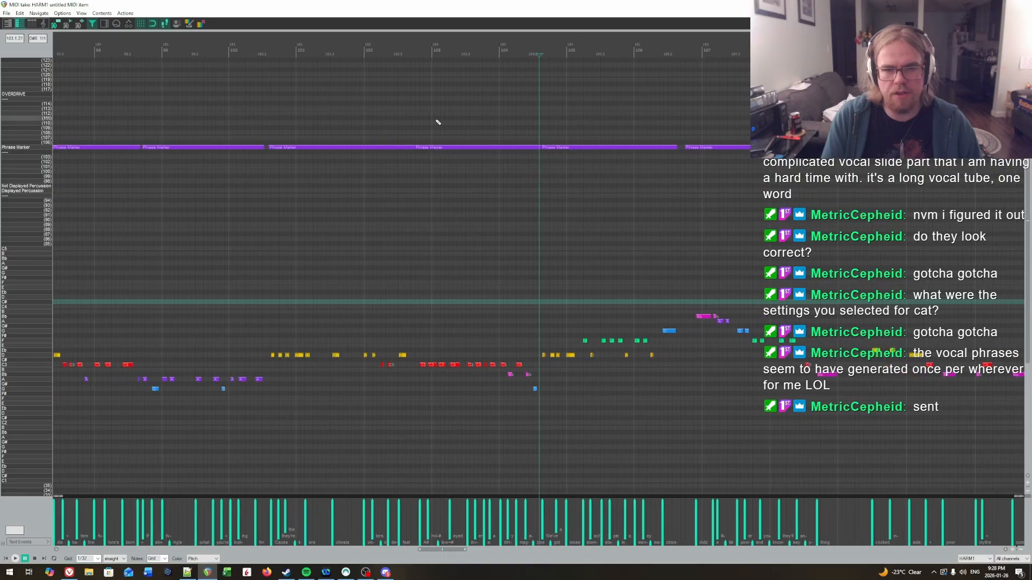
left_click_drag(436, 120, 453, 165)
left_click(431, 249)
left_click(129, 24)
mouse_move(401, 110)
left_mouse_down()
mouse_move(437, 132)
mouse_move(467, 131)
mouse_move(483, 170)
left_mouse_up()
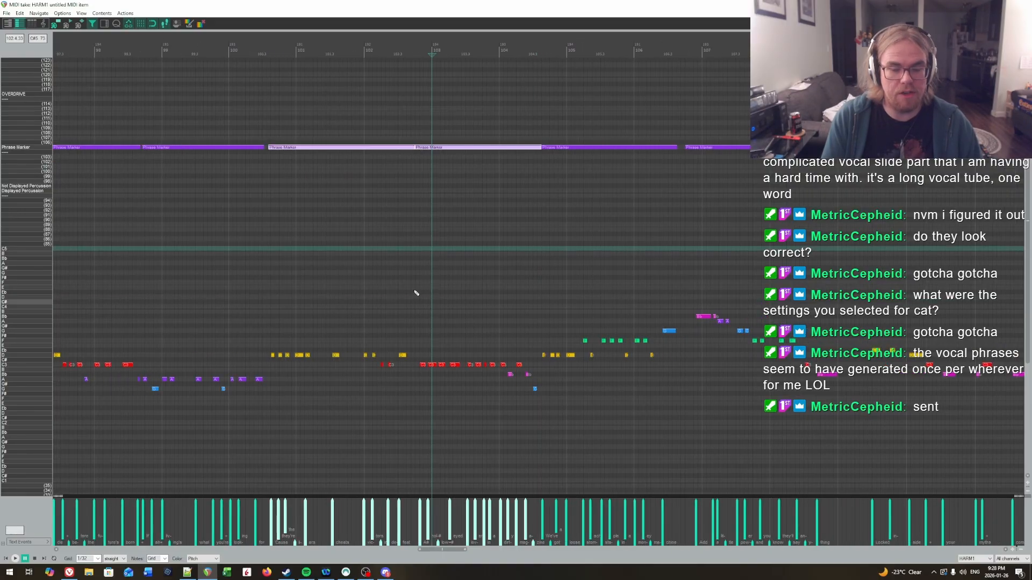
left_click(411, 274)
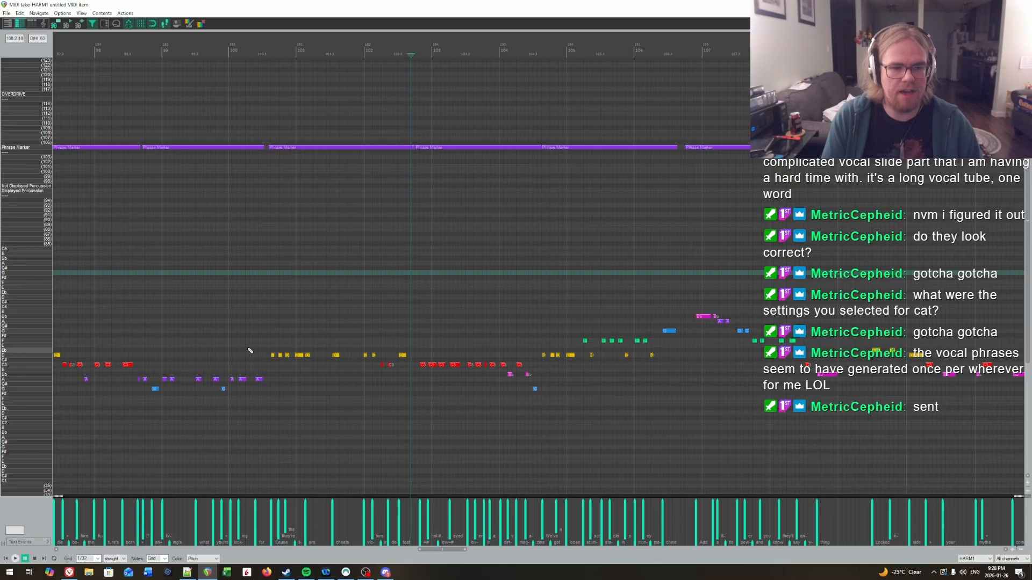
left_click_drag(261, 329, 473, 386)
left_click(355, 313)
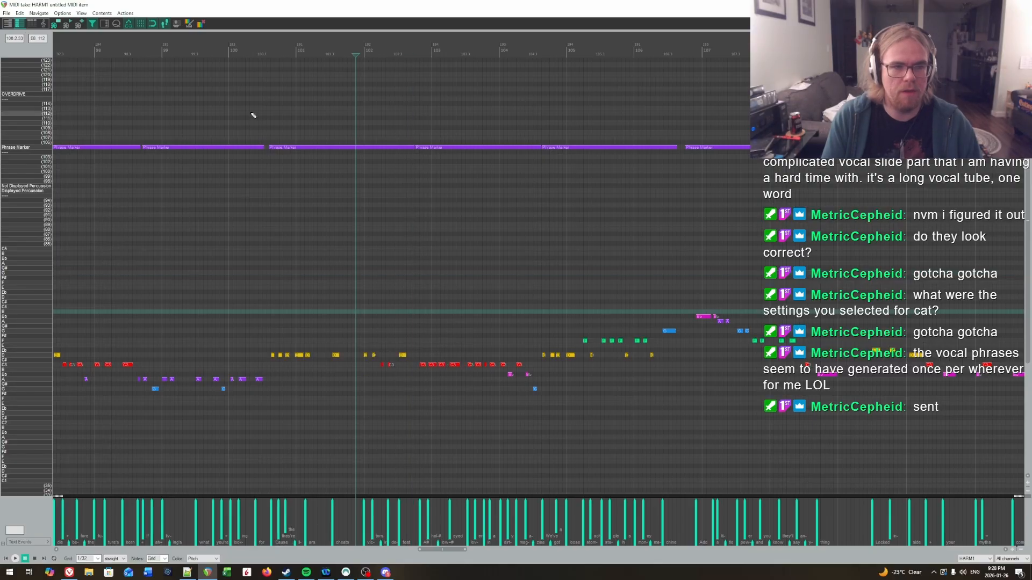
left_click_drag(415, 114, 442, 195)
left_click(357, 197)
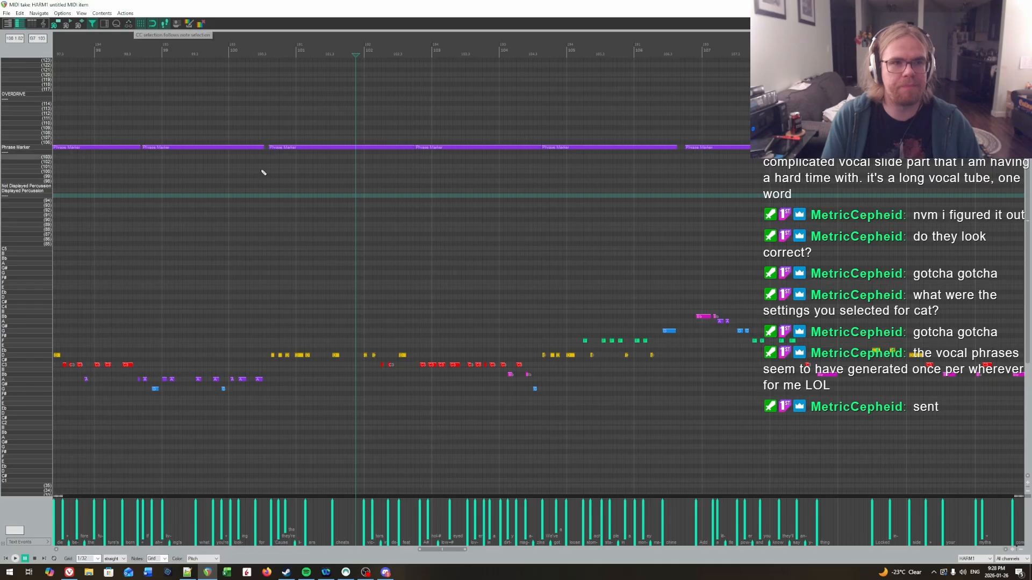
left_click(436, 147)
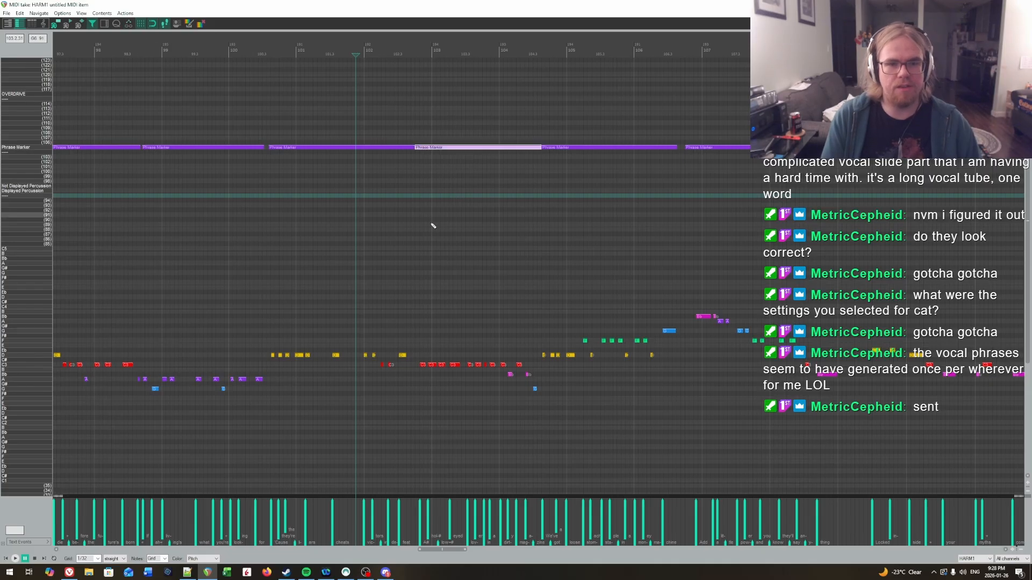
left_click(500, 274)
Play on from measure 104 and move the phrase marker's end and the following marker's start slightly later near the end of measure 106.
scroll(504, 276, "up", 3)
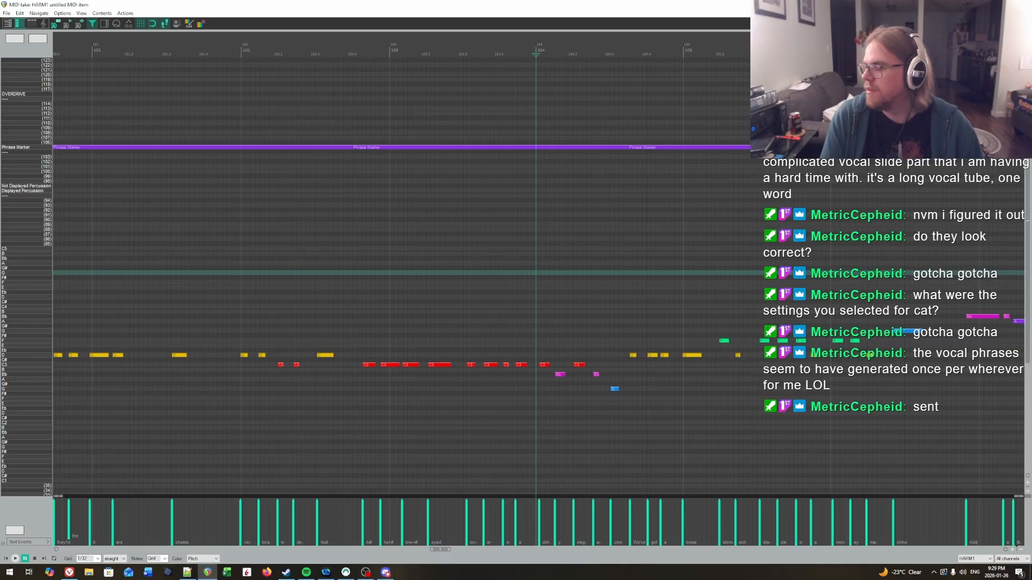
key("space")
left_click_drag(610, 277, 530, 250)
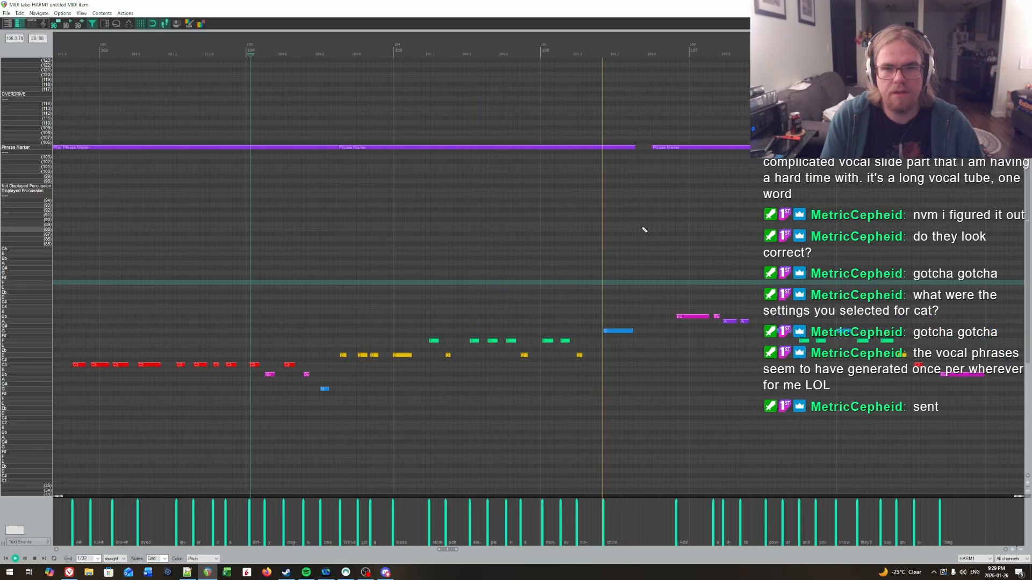
key("space")
left_click(661, 129)
left_click(655, 145)
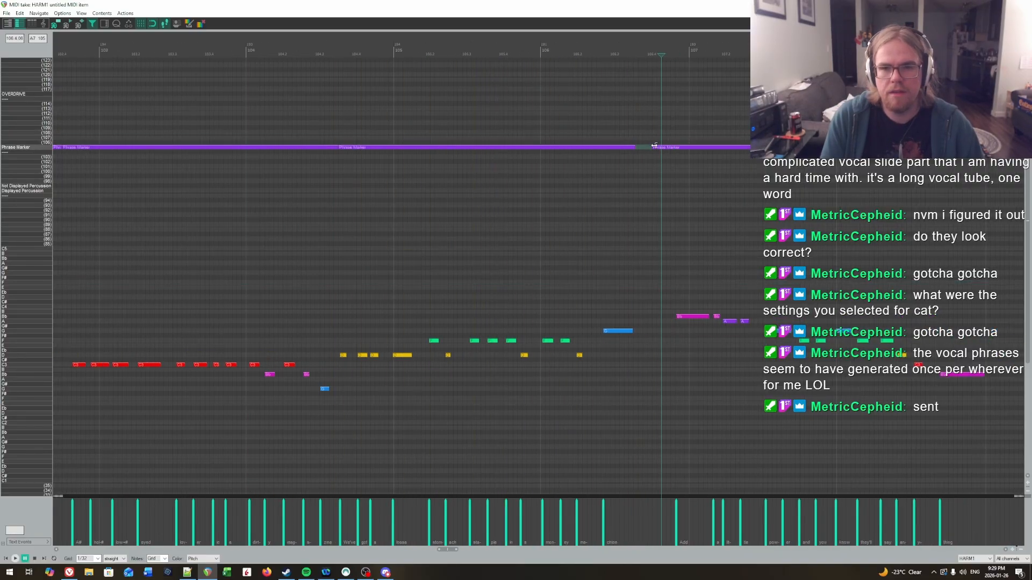
mouse_move(655, 145)
left_mouse_down()
mouse_move(670, 155)
mouse_move(651, 158)
left_mouse_up()
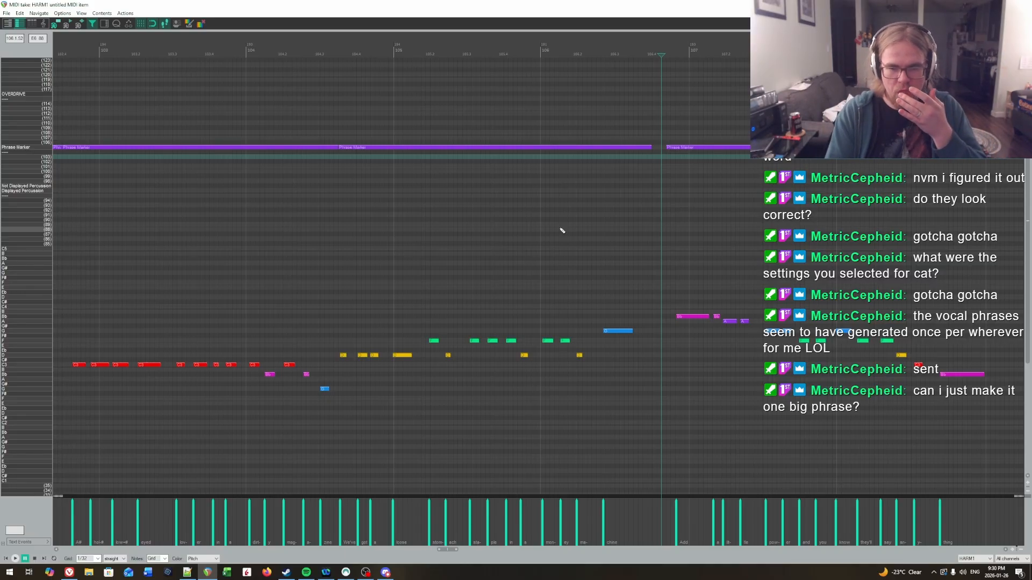
Play the phrase through measures 107 and 108, trim its marker's end to measure 109 and slightly shorten its last note, "thing".
key("space")
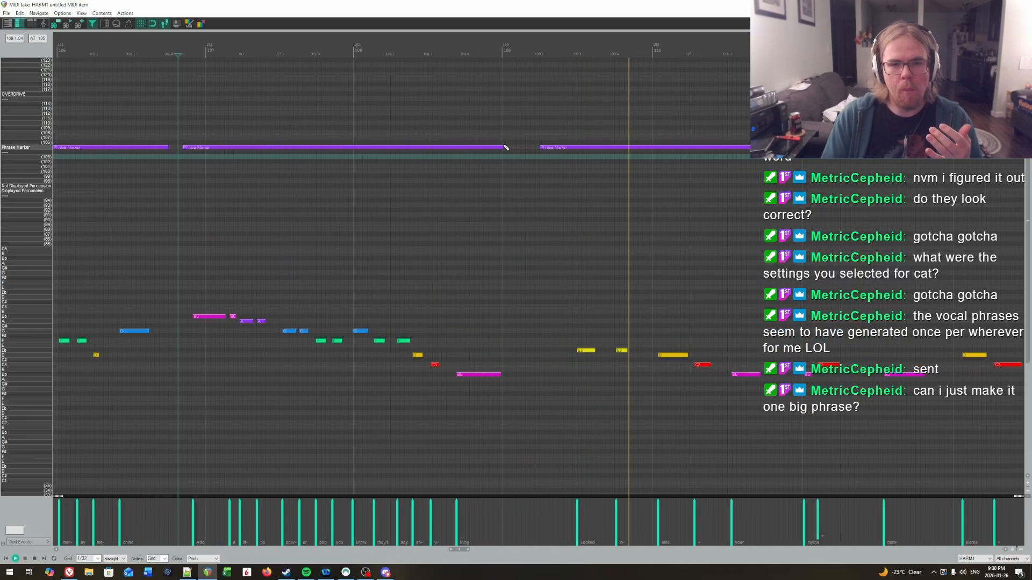
left_click(471, 204)
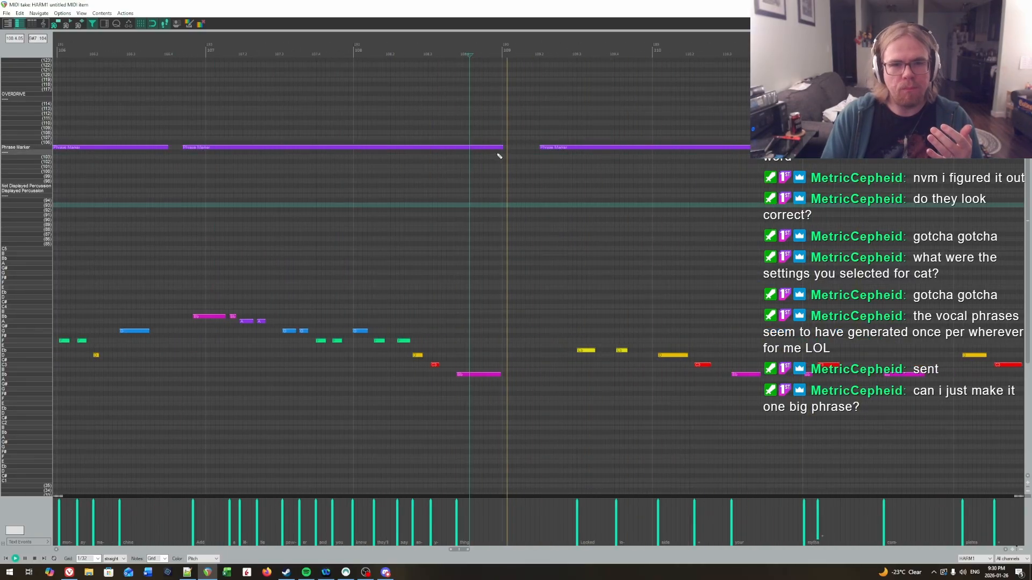
left_click(478, 195)
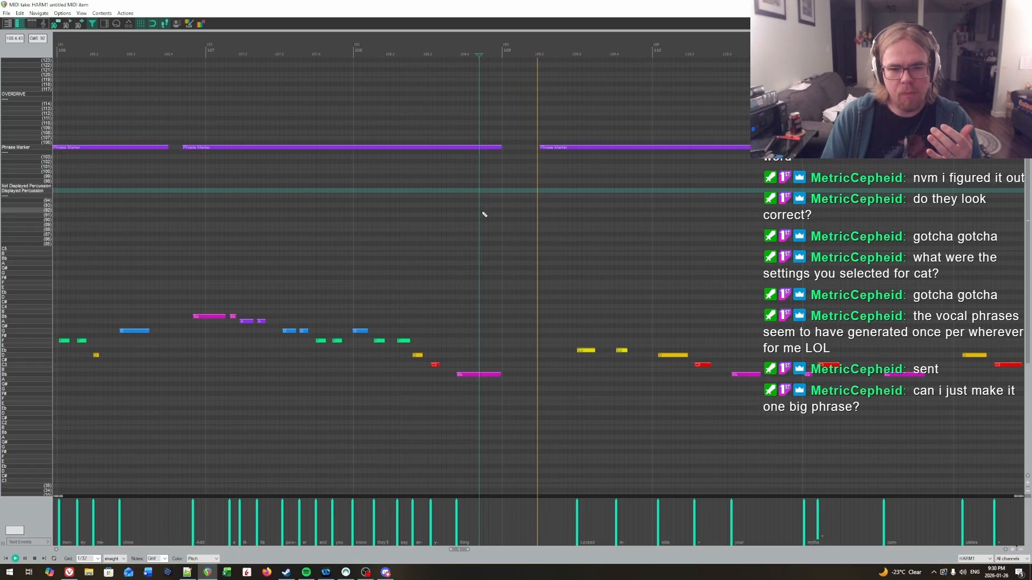
left_click_drag(501, 375, 497, 375)
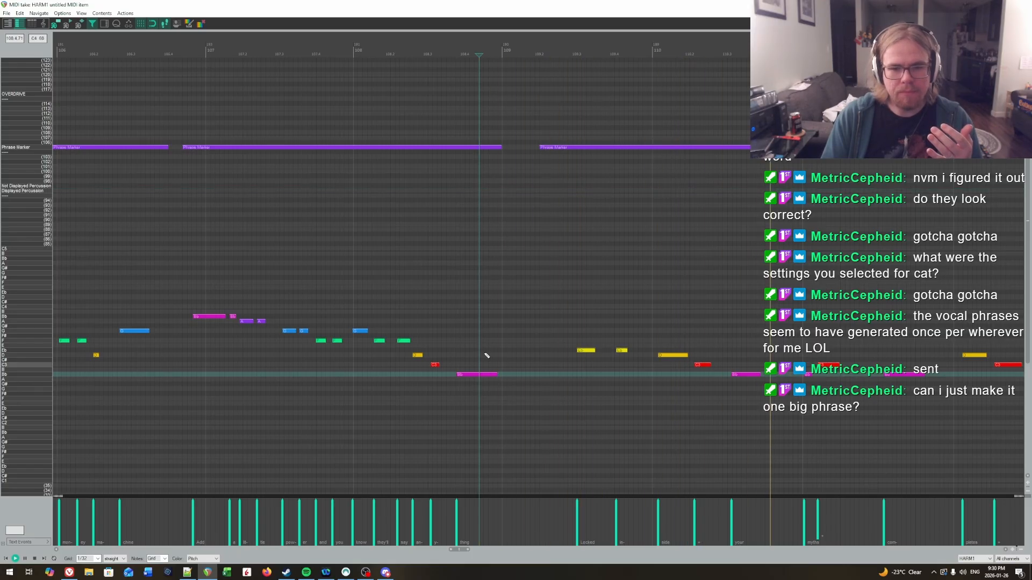
Play on through measure 112, then slightly shorten the phrase's last note, "me", and pull the phrase marker's end just before measure 113.
left_click(461, 331)
left_click_drag(514, 303, 541, 270)
scroll(630, 279, "right", 3)
scroll(719, 276, "right", 3)
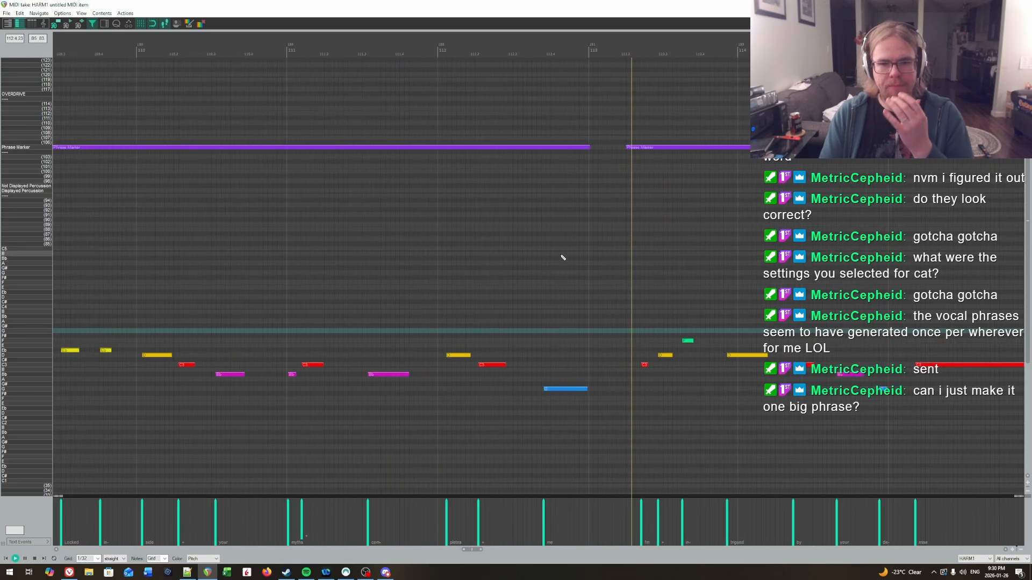
key("space")
left_click_drag(588, 388, 583, 388)
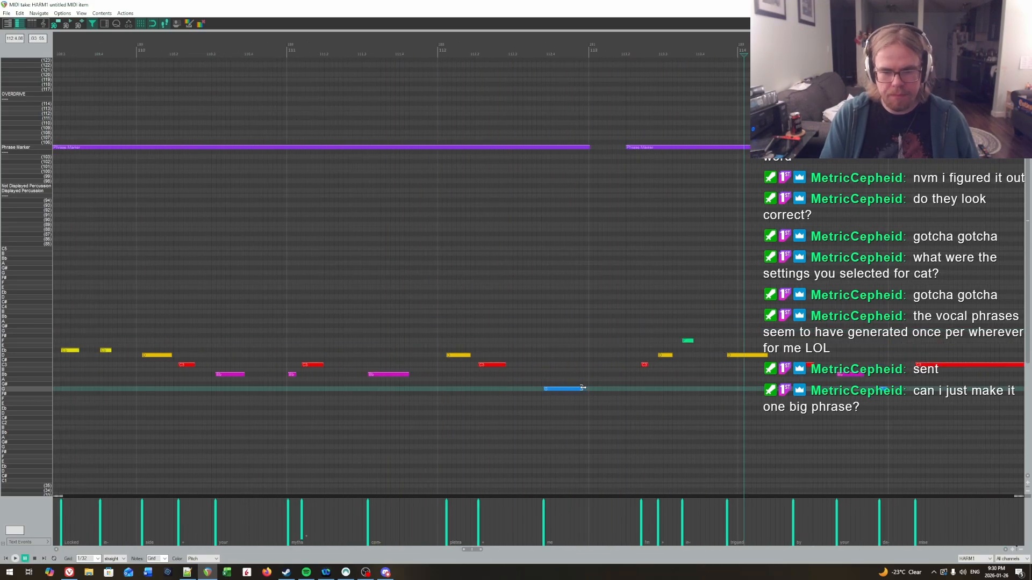
left_click_drag(590, 147, 588, 147)
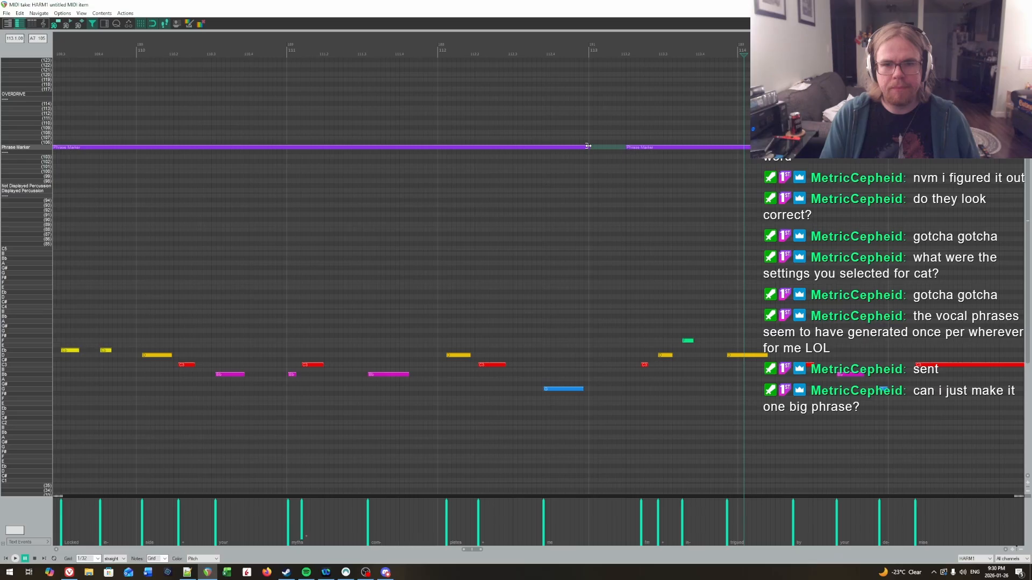
Play on to measure 120, slightly shorten the long "er" note starting in measure 118 and replay from its end.
left_click(543, 182)
key("space")
left_click_drag(631, 253, 483, 272)
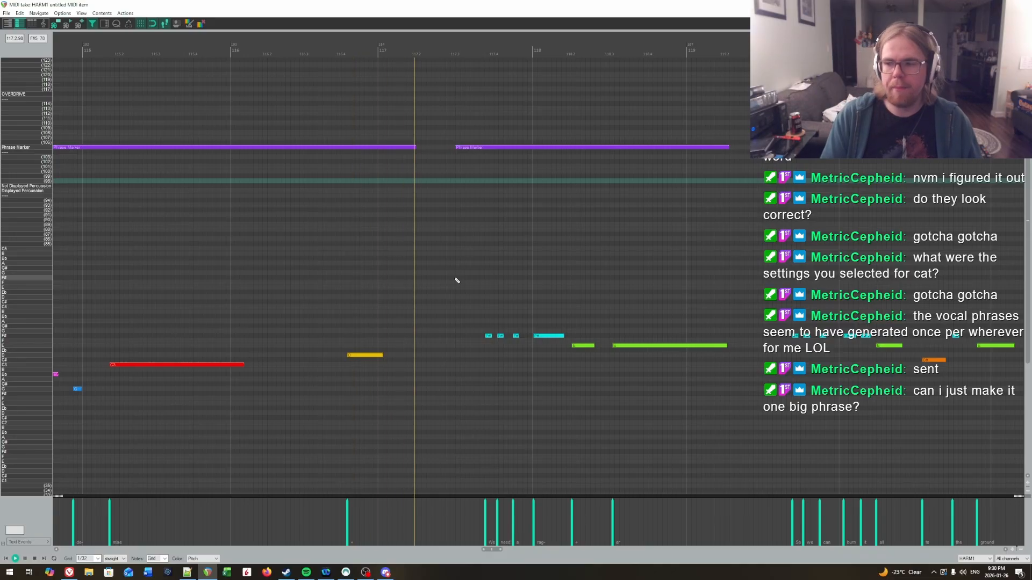
left_click_drag(613, 284, 479, 253)
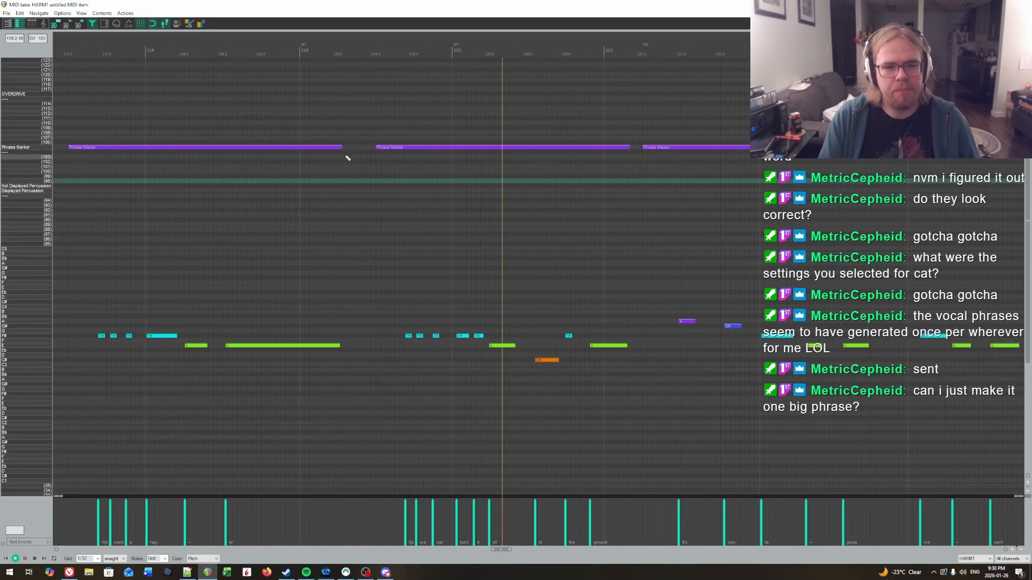
key("space")
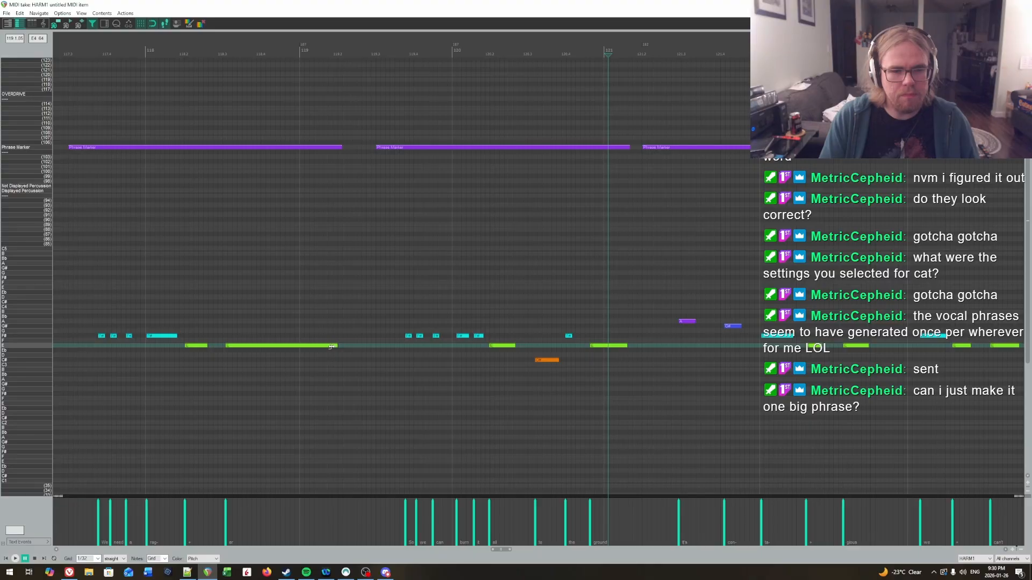
left_click(334, 325)
key("space")
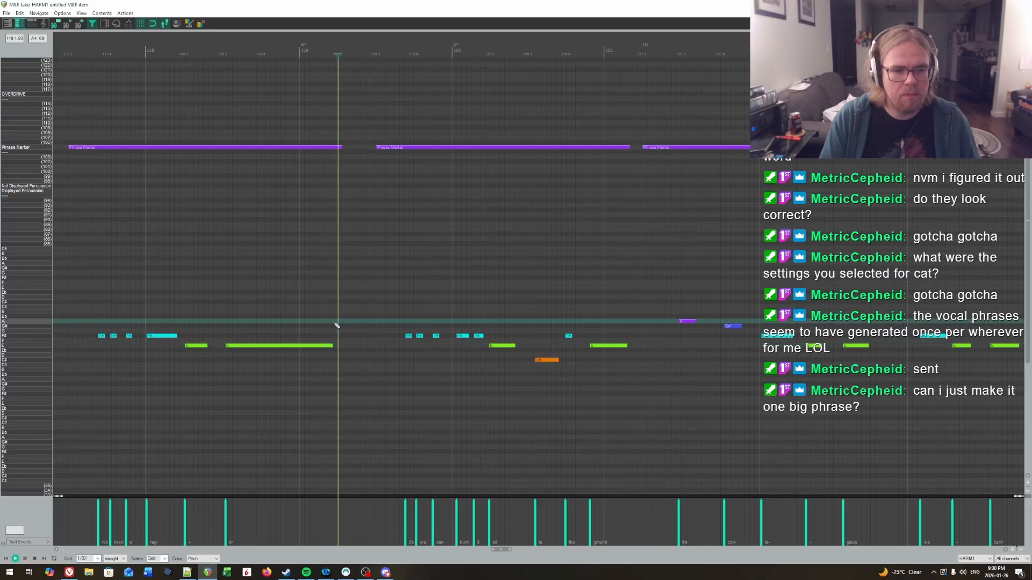
Slightly lengthen the long "er" note ending in measure 119, and move its phrase marker's end and the following marker's start later.
key("space")
left_click_drag(332, 346, 340, 346)
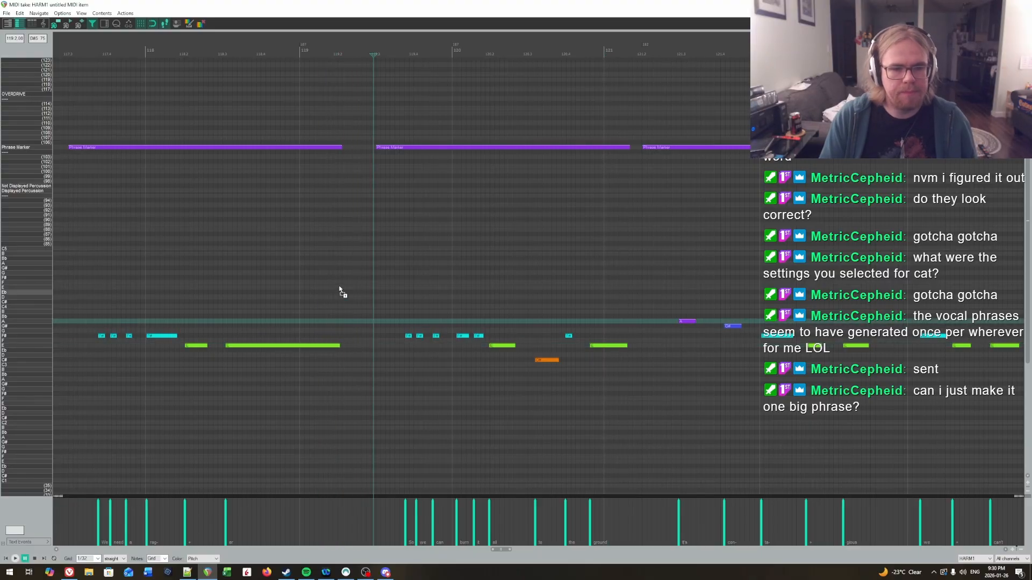
left_click_drag(341, 152, 360, 154)
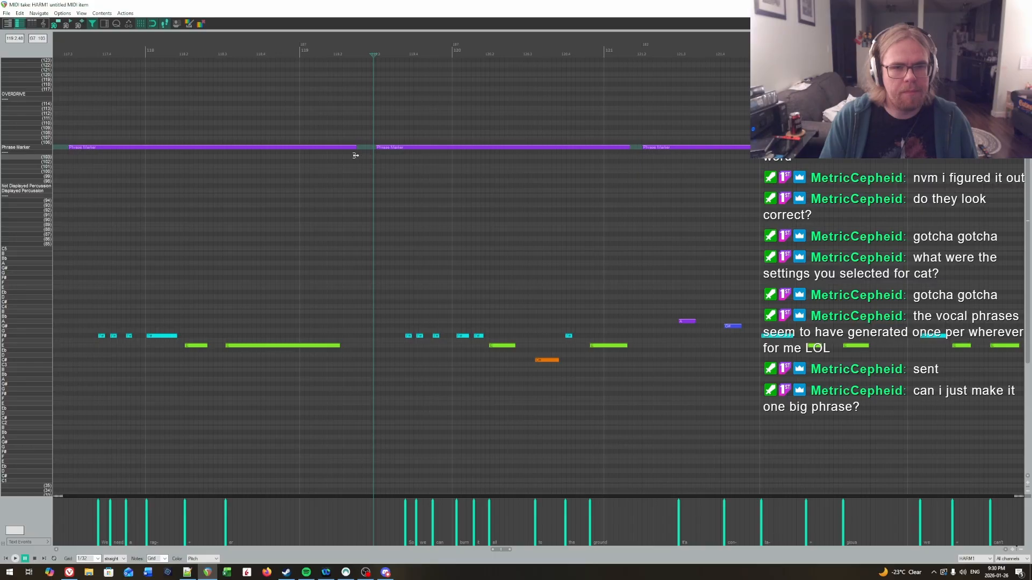
left_click_drag(374, 157, 389, 162)
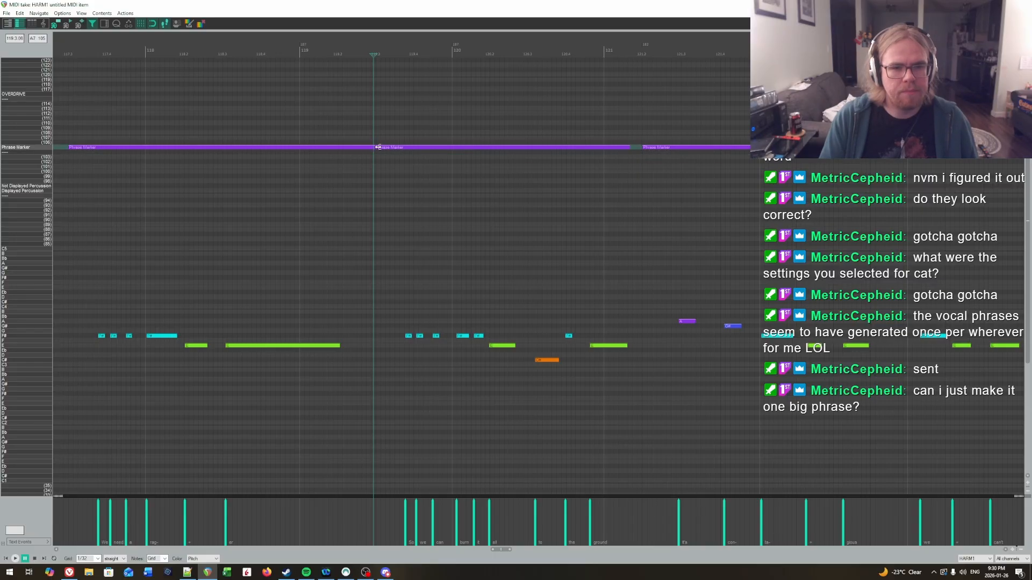
Play on into measure 122, then move the start of the phrase marker in measure 121 and the preceding marker's end slightly later.
key("space")
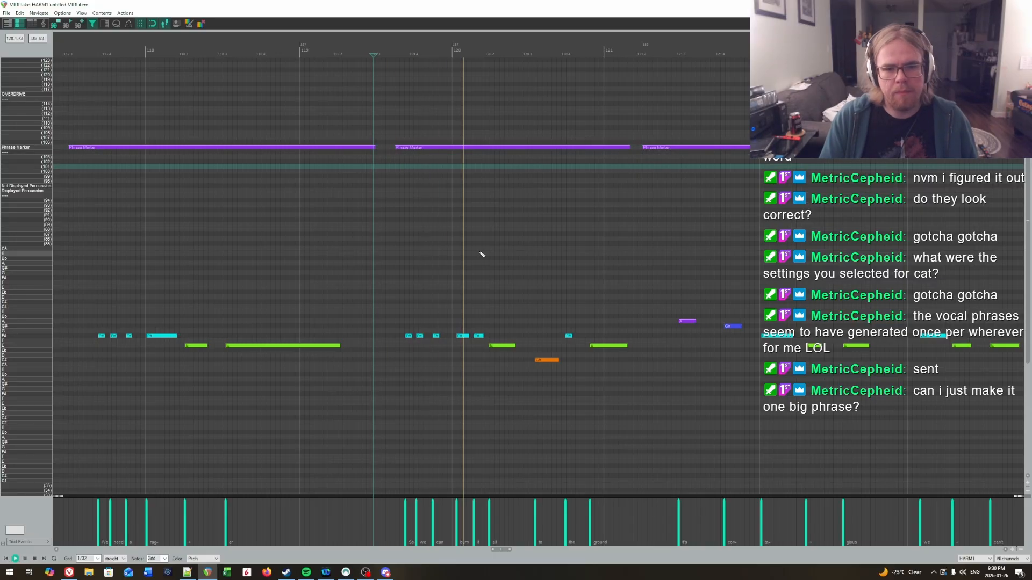
mouse_move(482, 245)
left_mouse_down()
mouse_move(859, 234)
mouse_move(476, 214)
left_mouse_up()
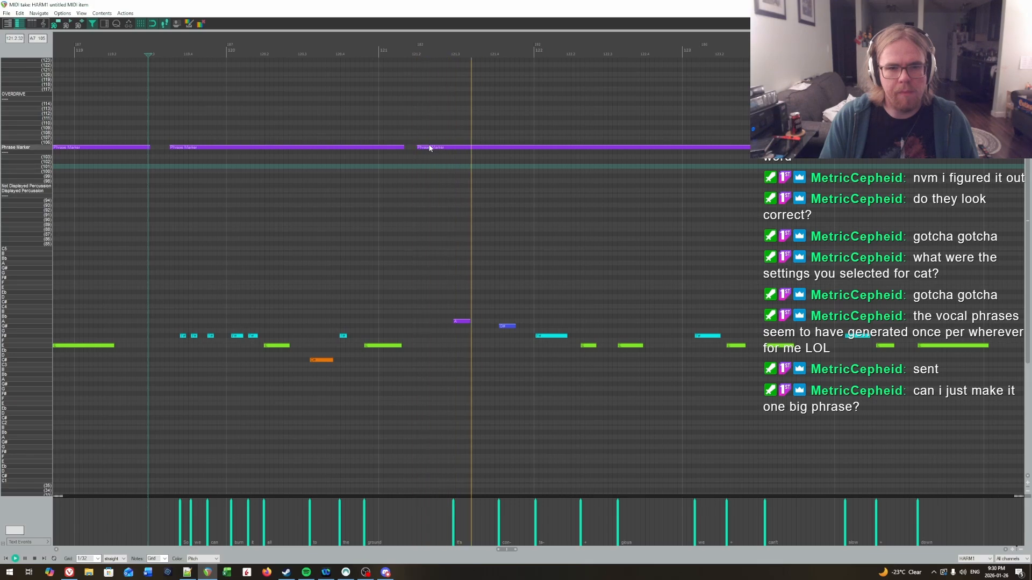
left_click_drag(421, 148, 430, 152)
key("space")
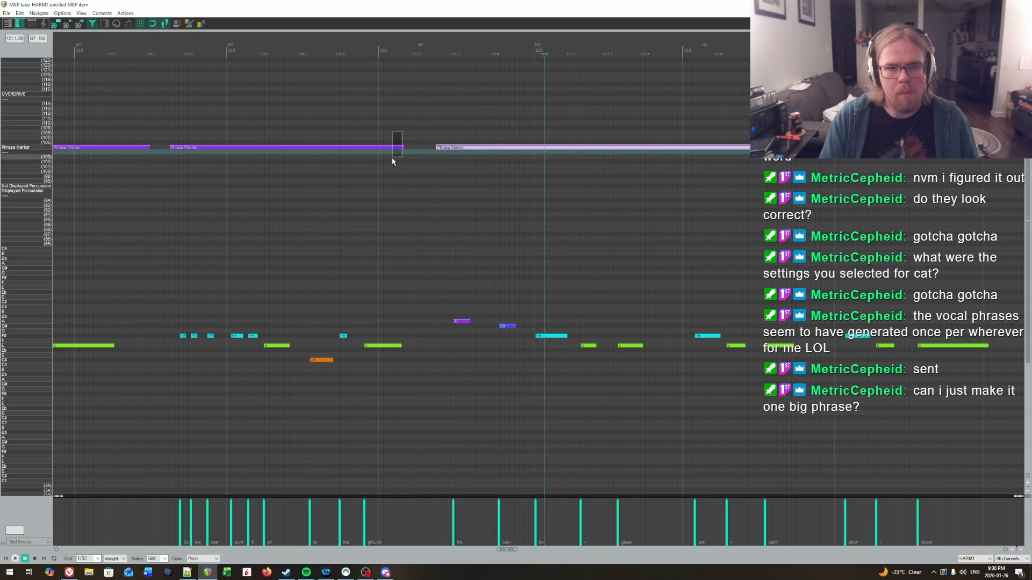
left_click_drag(404, 148, 415, 148)
left_click(389, 185)
Play on to measure 129 and move the phrase marker's end and the following marker's start there slightly later.
key("space")
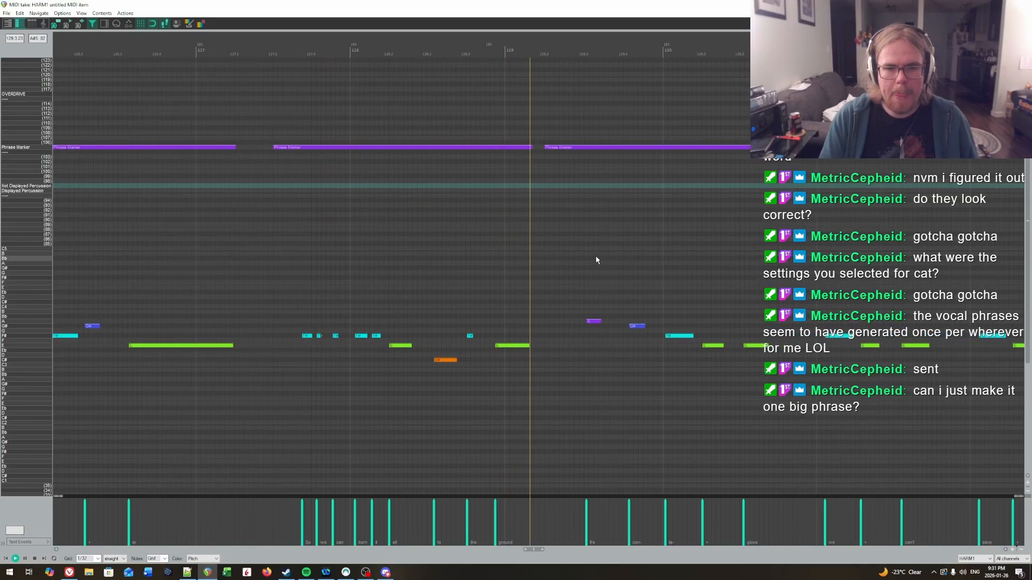
mouse_move(592, 257)
left_mouse_down()
mouse_move(638, 264)
mouse_move(607, 257)
left_mouse_up()
key("space")
mouse_move(361, 149)
left_mouse_down()
mouse_move(378, 156)
mouse_move(350, 151)
left_mouse_up()
Play on from measure 128 and extend the phrase marker after the word "down" to meet the marker starting at measure 133.
left_click(205, 272)
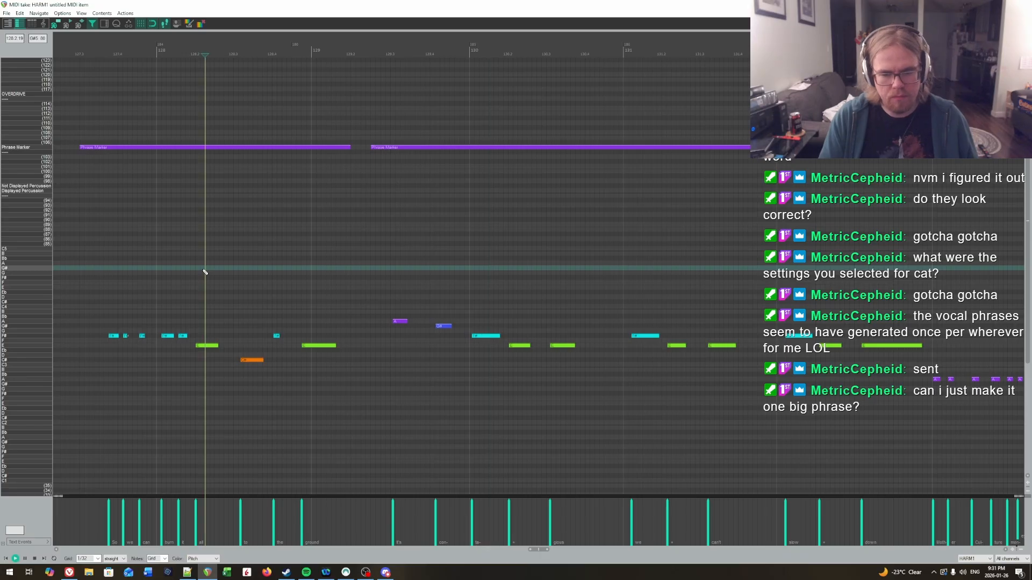
key("space")
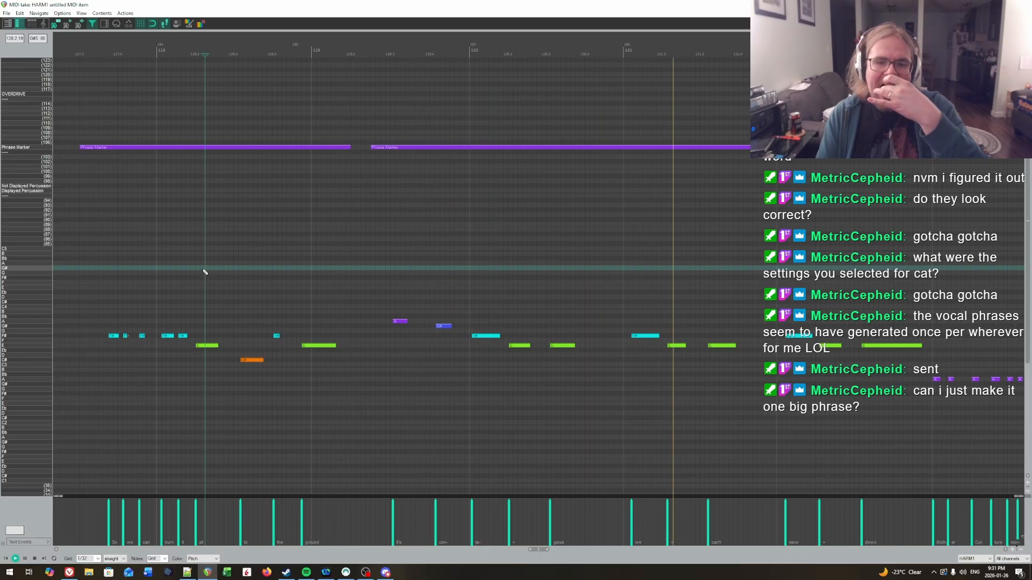
left_click_drag(648, 255, 662, 286)
key("space")
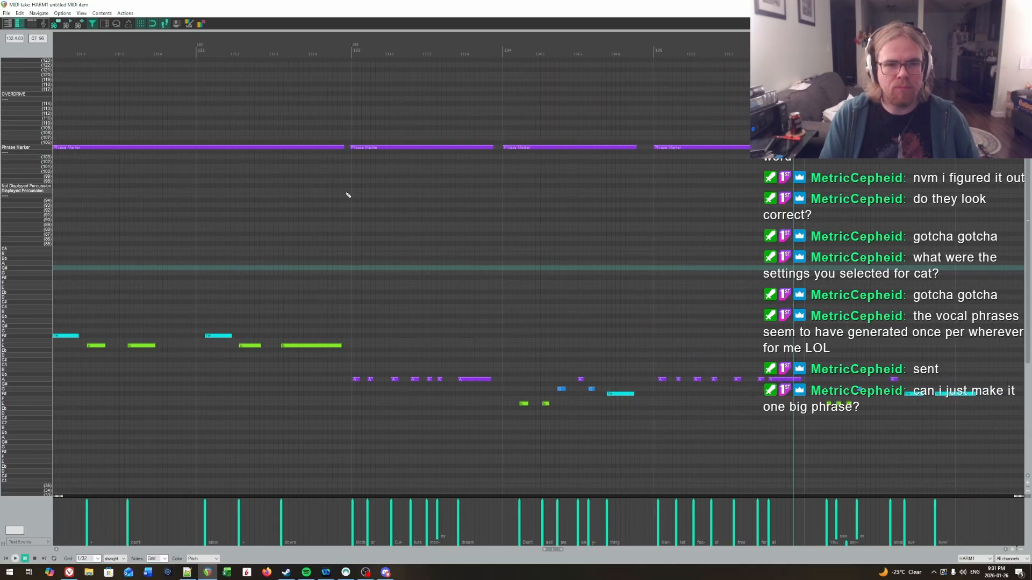
left_click(353, 191)
scroll(624, 161, "up", 6)
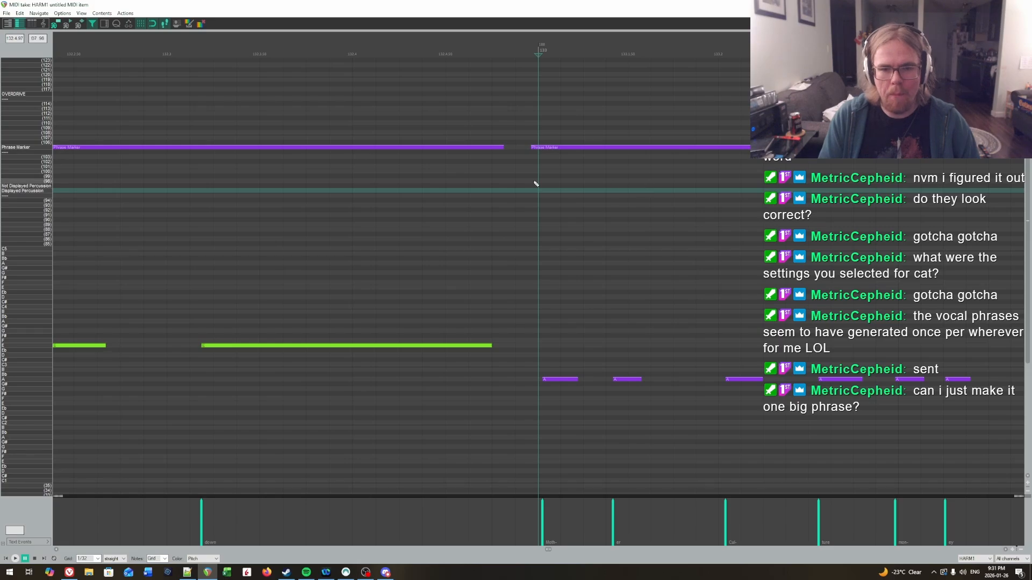
mouse_move(531, 146)
left_mouse_down()
mouse_move(541, 152)
mouse_move(530, 159)
left_mouse_up()
scroll(537, 218, "down", 8)
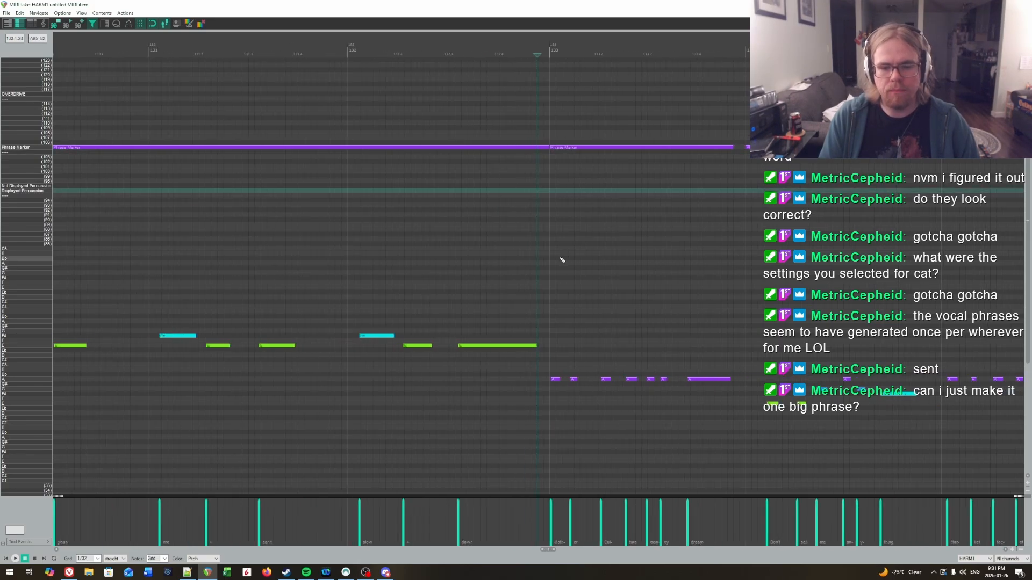
Play on into measure 136, then extend the phrase marker of measure 134 to meet the marker starting at measure 135.
key("space")
left_click_drag(556, 303, 556, 303)
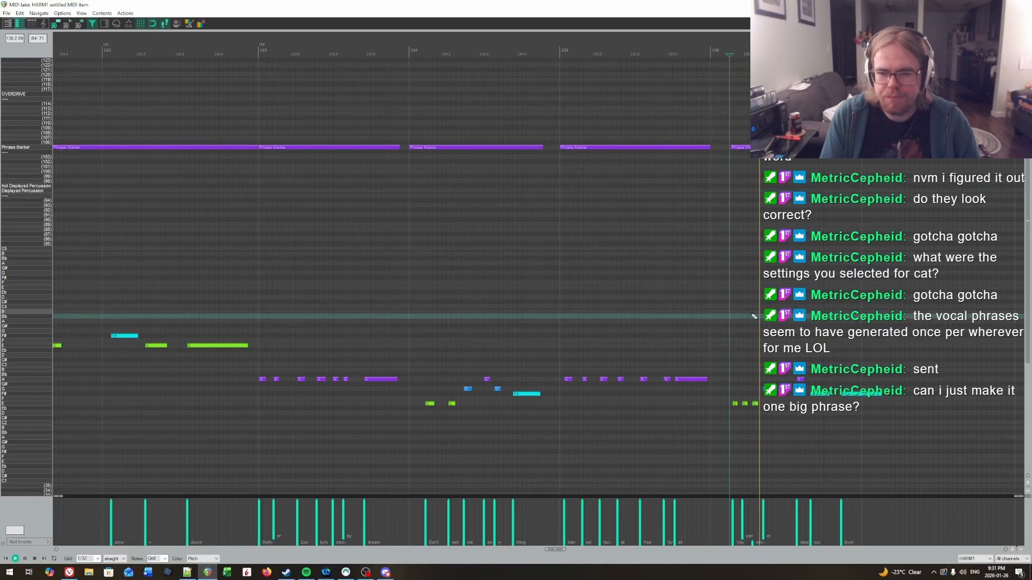
key("space")
left_click_drag(333, 249, 264, 256)
left_click(213, 258)
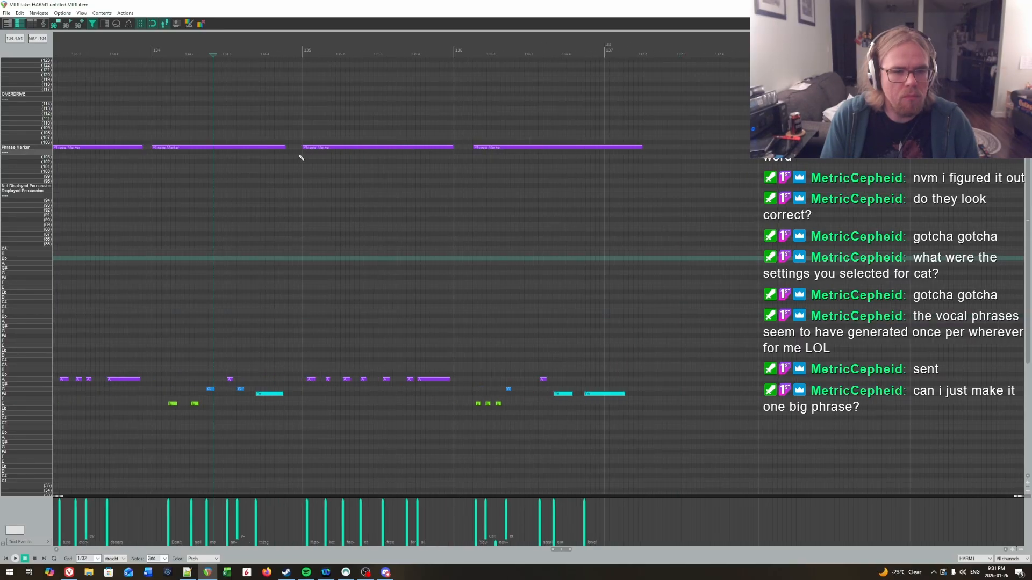
left_click_drag(285, 146, 297, 157)
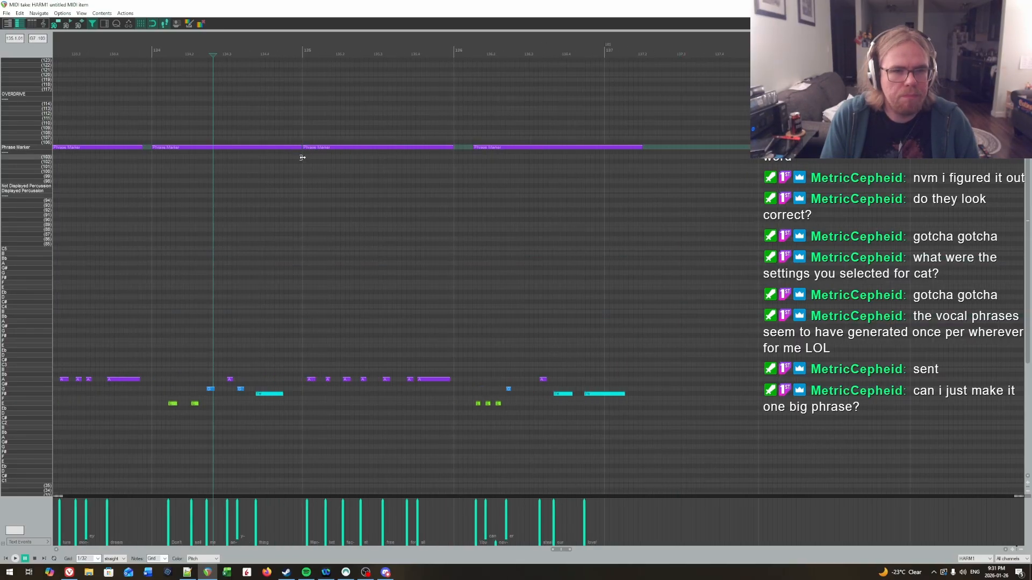
Play past the phrase's end in measure 137, find the phrase starting in measure 148 and play it through.
key("space")
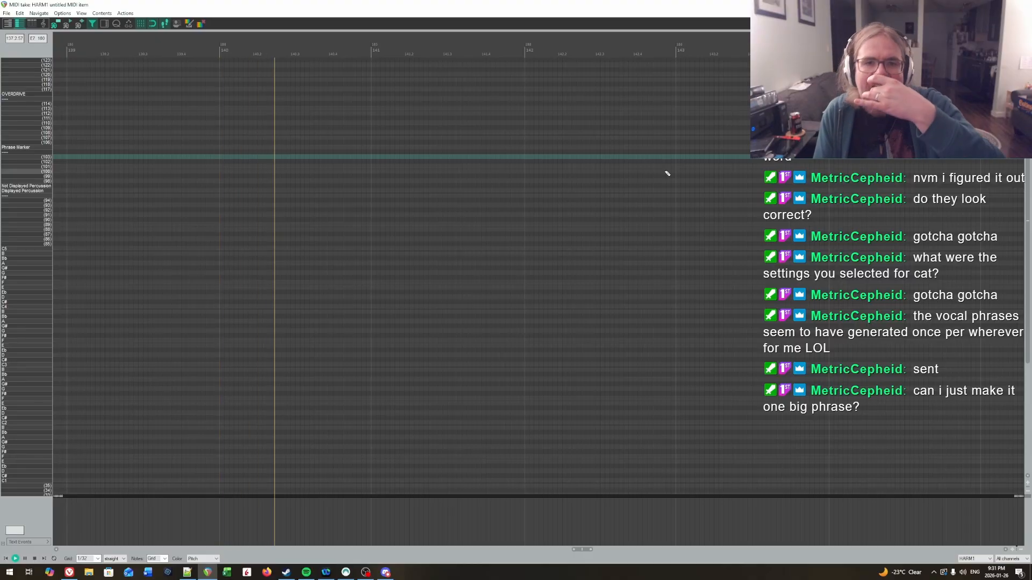
key("space")
scroll(667, 173, "down", 1)
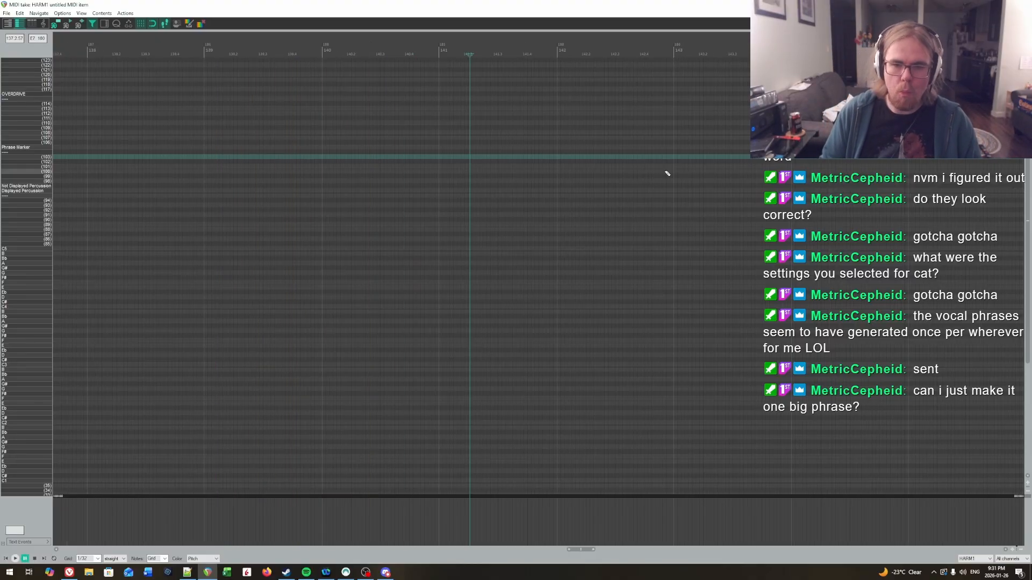
scroll(667, 174, "down", 5)
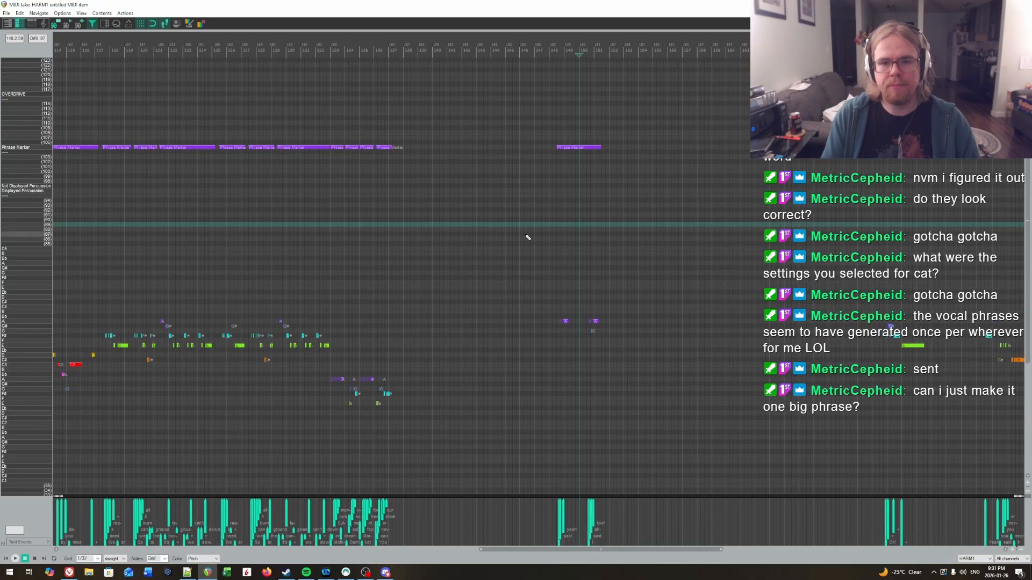
scroll(527, 237, "up", 5)
left_click(418, 266)
key("space")
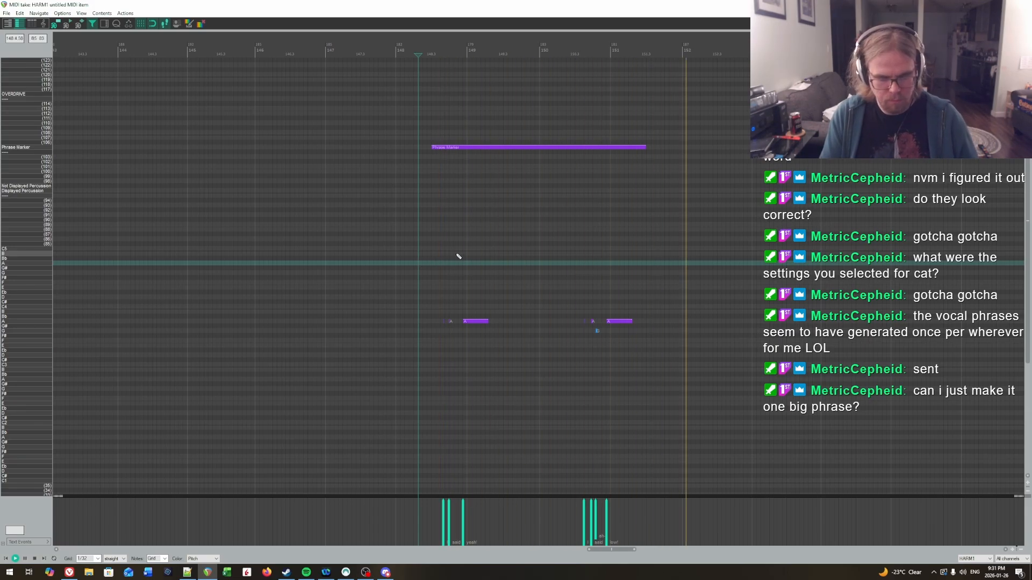
Add a Lyric Shift note midway through measure 149, between the two parts of the phrase.
left_click(409, 331)
key("space")
scroll(524, 322, "up", 4)
scroll(566, 313, "down", 4)
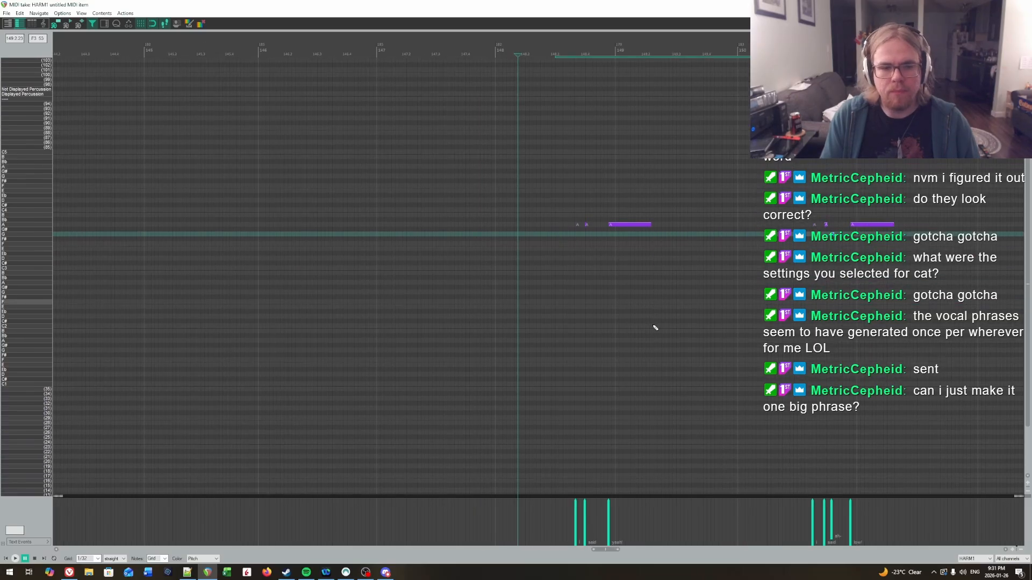
scroll(655, 327, "down", 3)
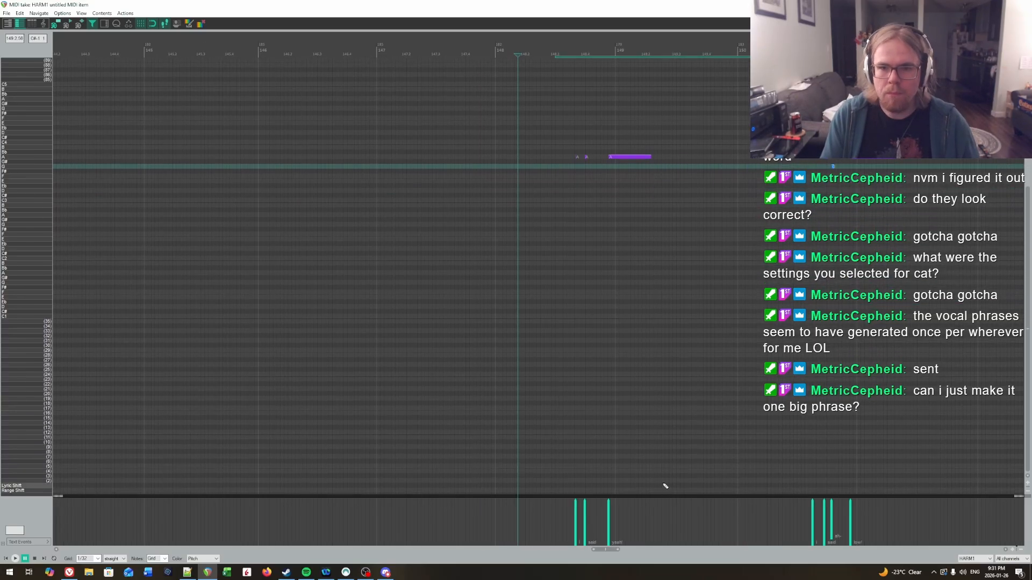
left_click(567, 292)
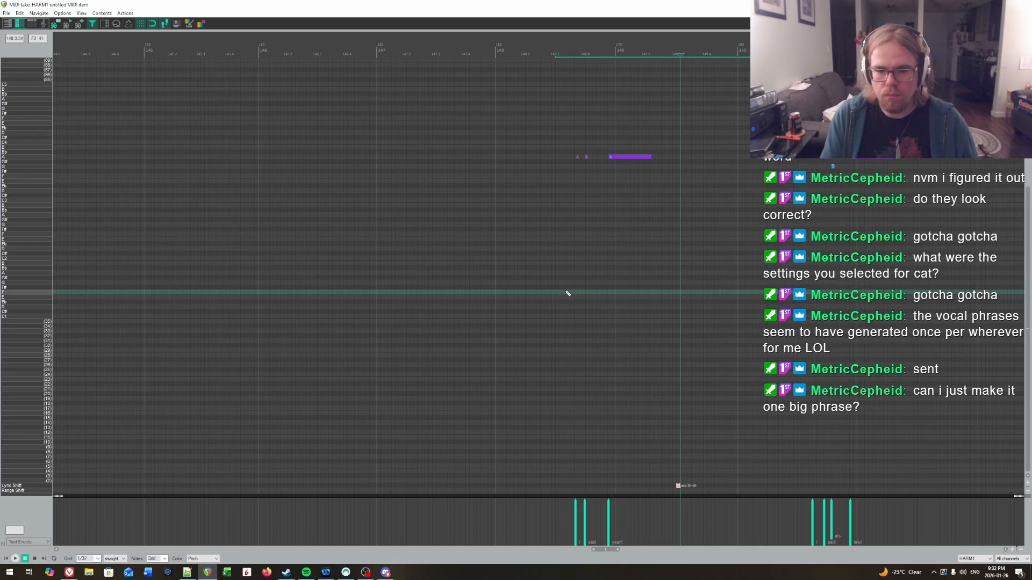
Play the phrase in measures 148 to 151, then skip the empty stretch and check the phrase around measure 171.
key("space")
scroll(671, 302, "up", 2)
left_click_drag(743, 319, 706, 342)
scroll(695, 337, "down", 8)
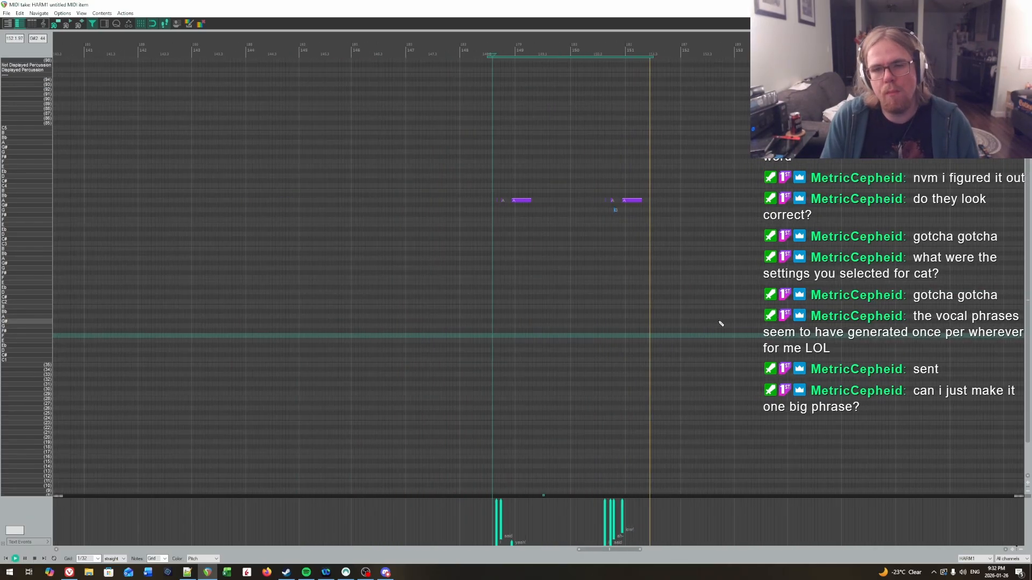
scroll(698, 240, "up", 8)
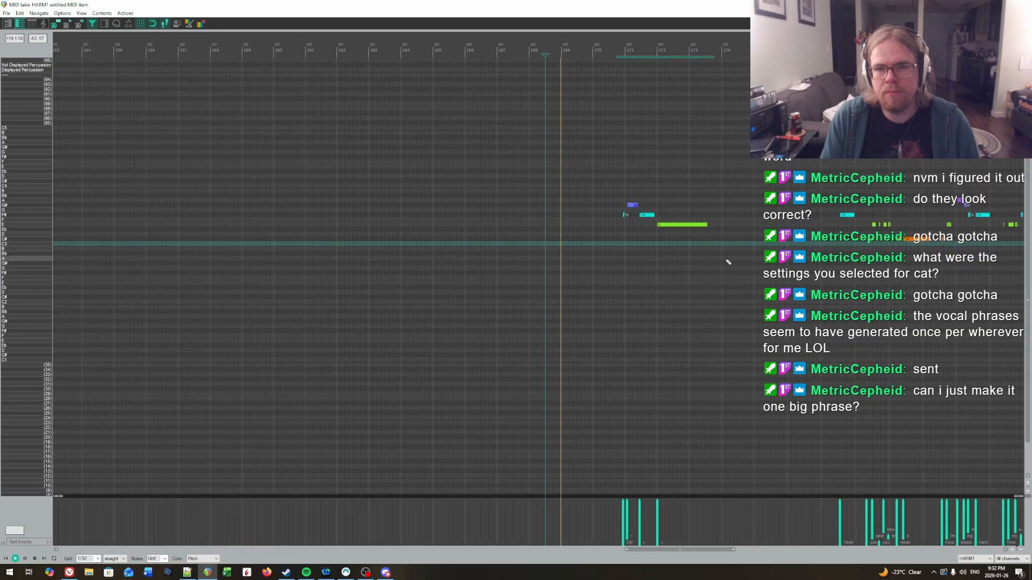
scroll(698, 240, "up", 1)
scroll(698, 240, "down", 6)
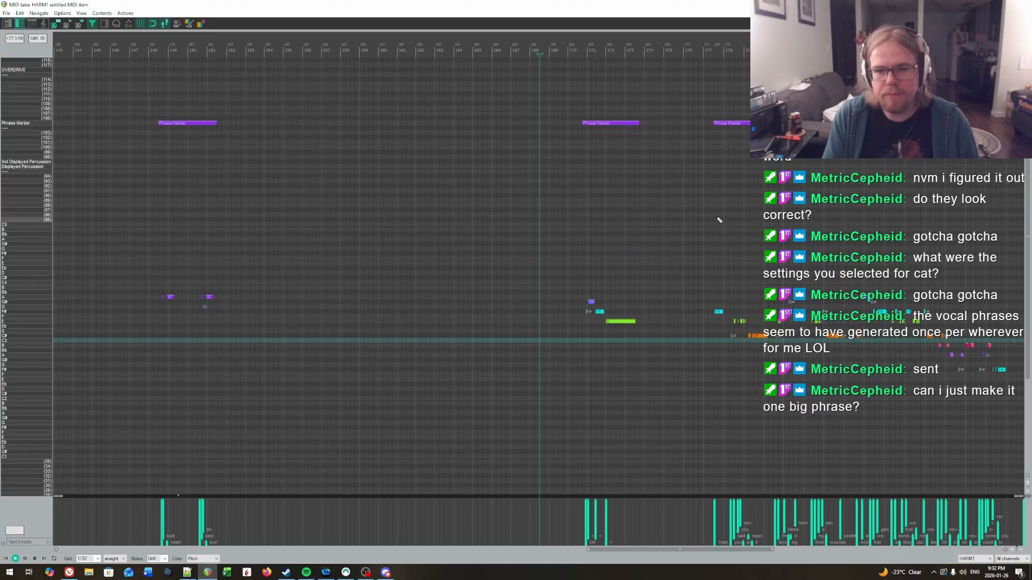
Play the phrases from measure 177 through to measure 189 and check their notes, markers and lyrics.
scroll(716, 219, "up", 4)
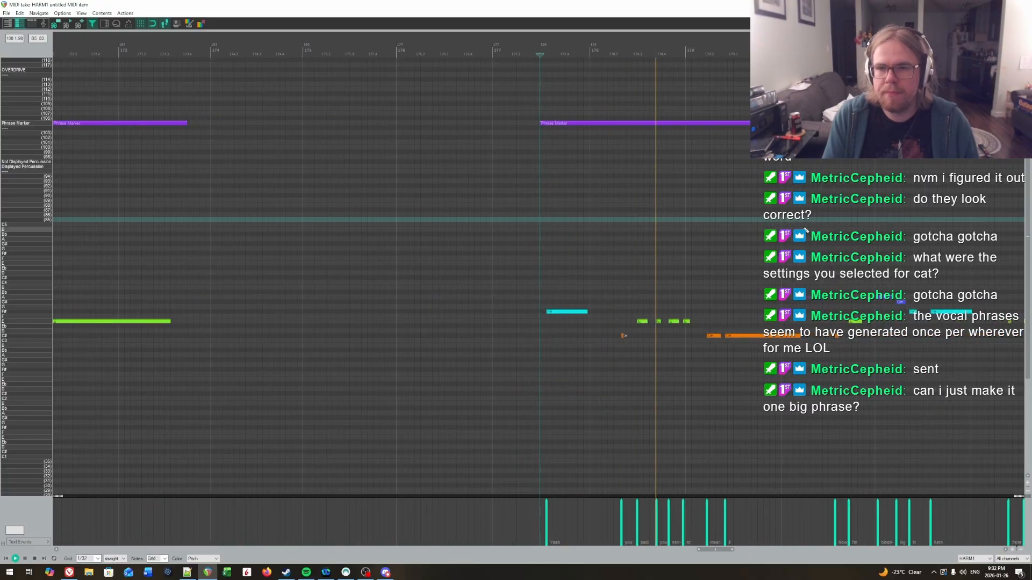
scroll(403, 249, "up", 3)
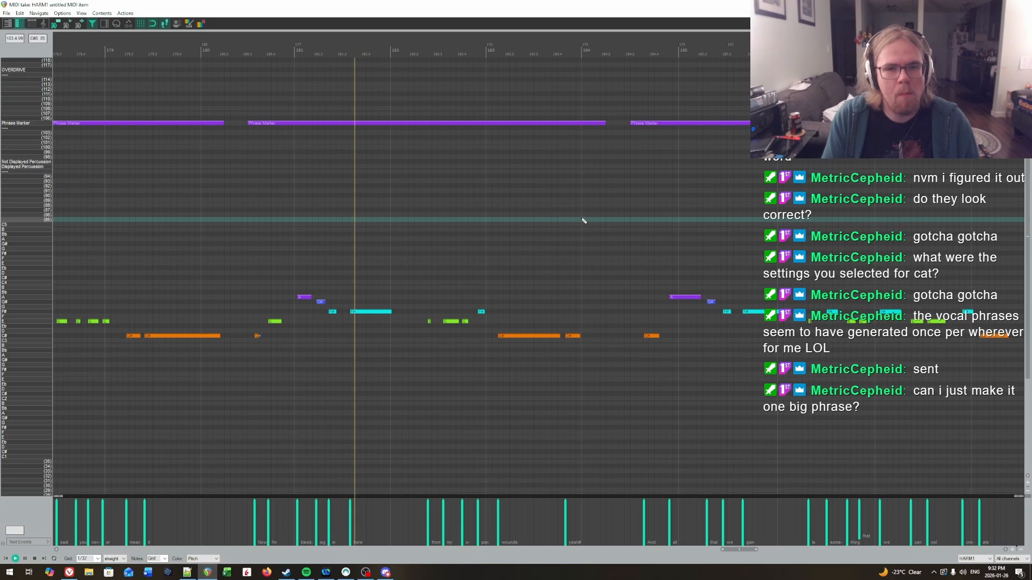
left_click_drag(622, 205, 616, 209)
key("ctrl+space")
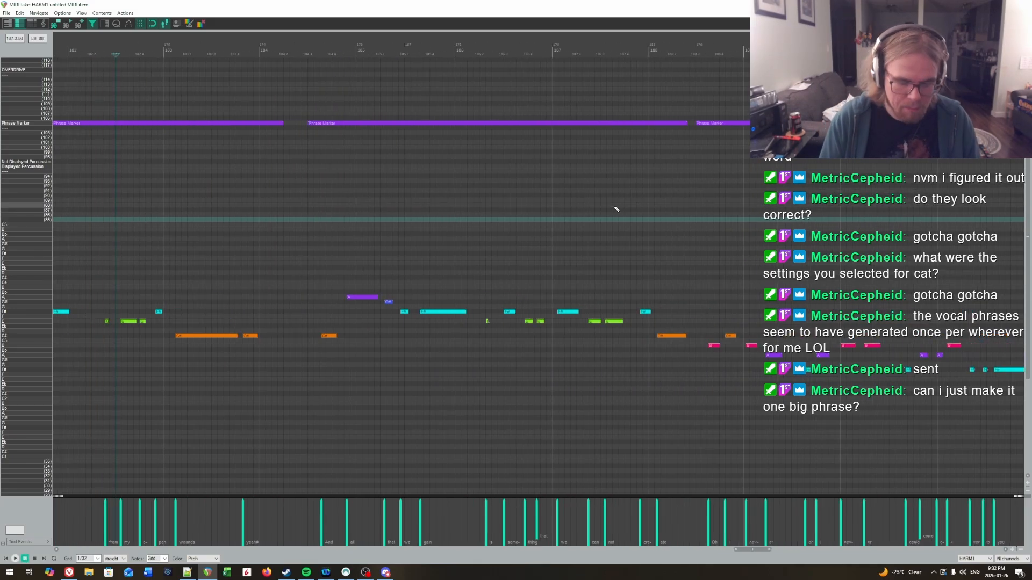
key("space")
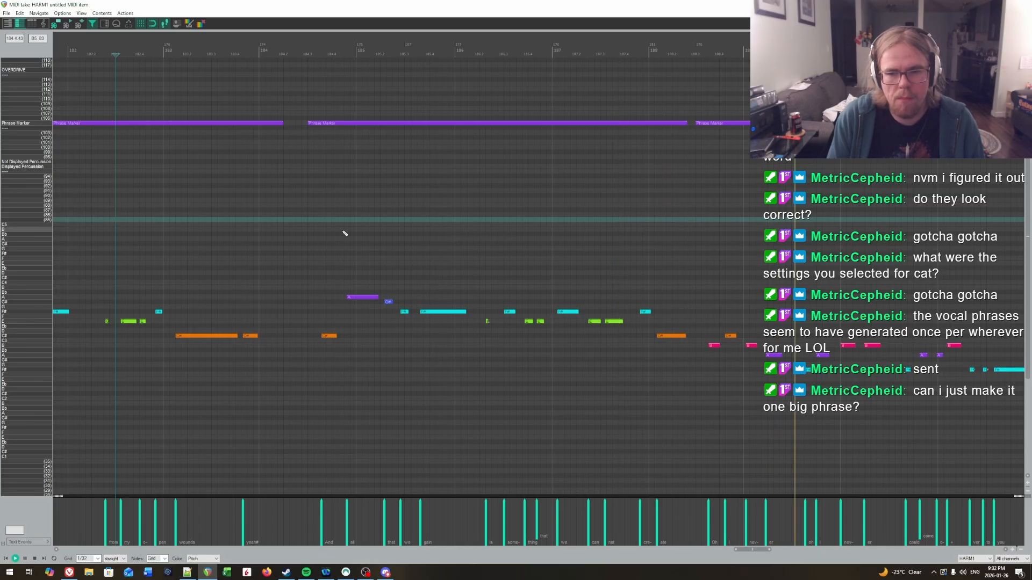
Play the start of the phrase at the end of measure 184 and set its first note's lyric to "And#".
key("space")
left_click(322, 273)
key("space")
key("space")
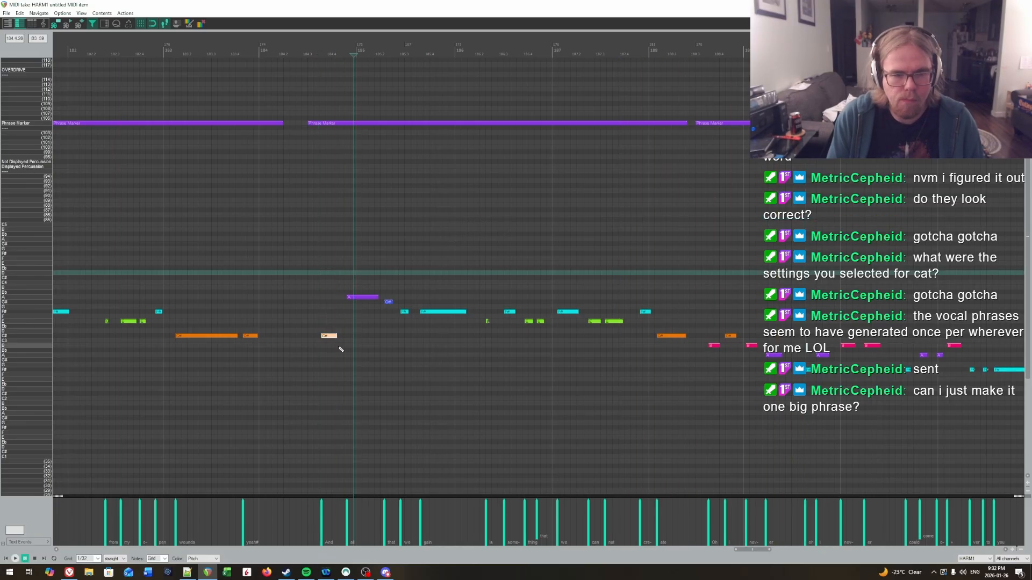
key("t")
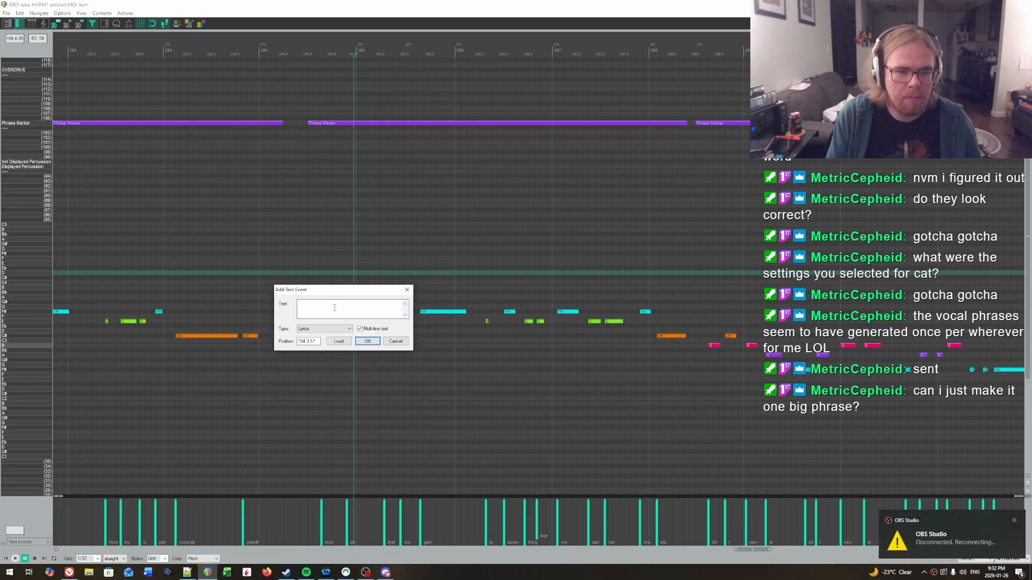
left_click(395, 343)
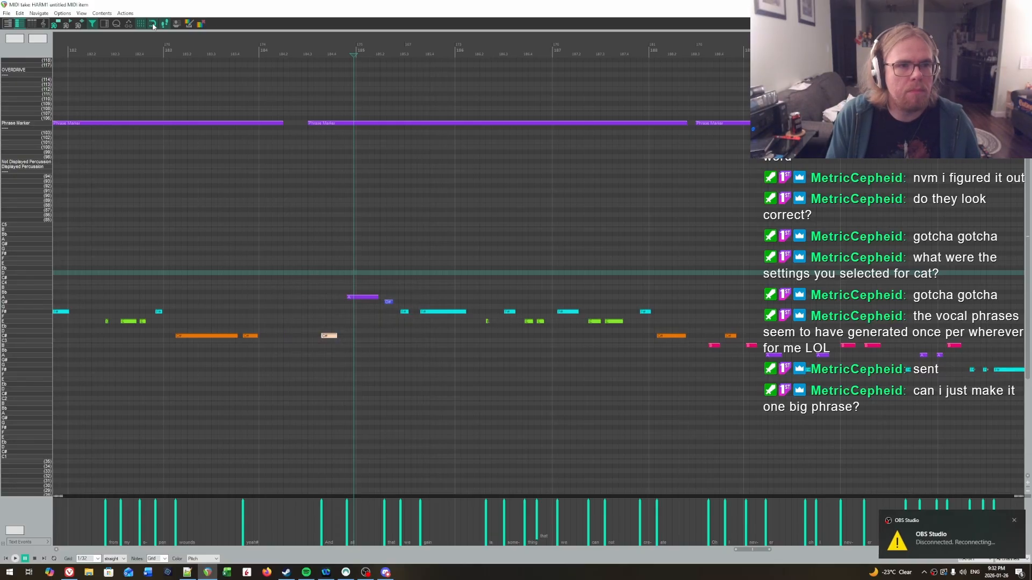
left_click_drag(325, 319, 337, 379)
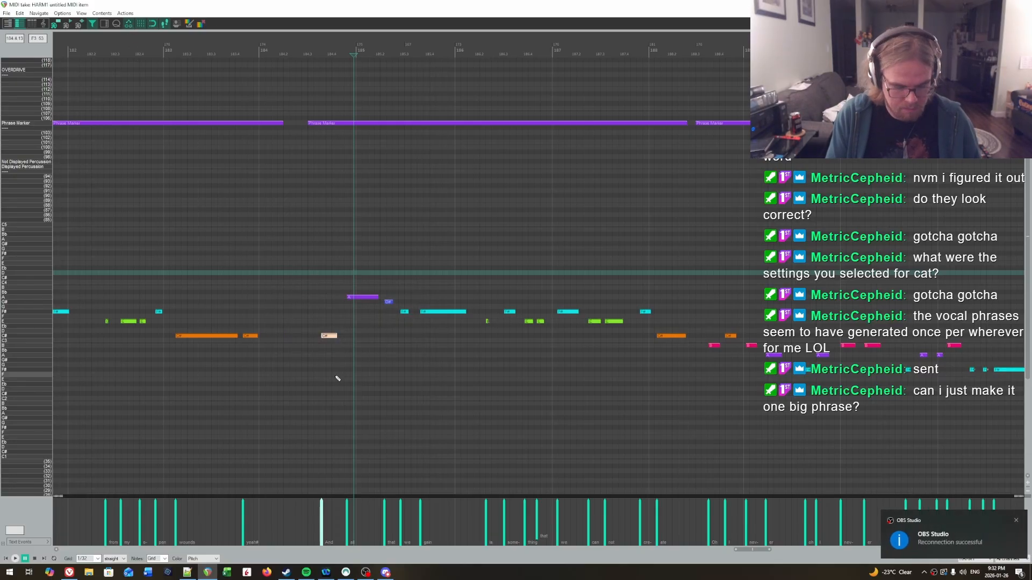
key("t")
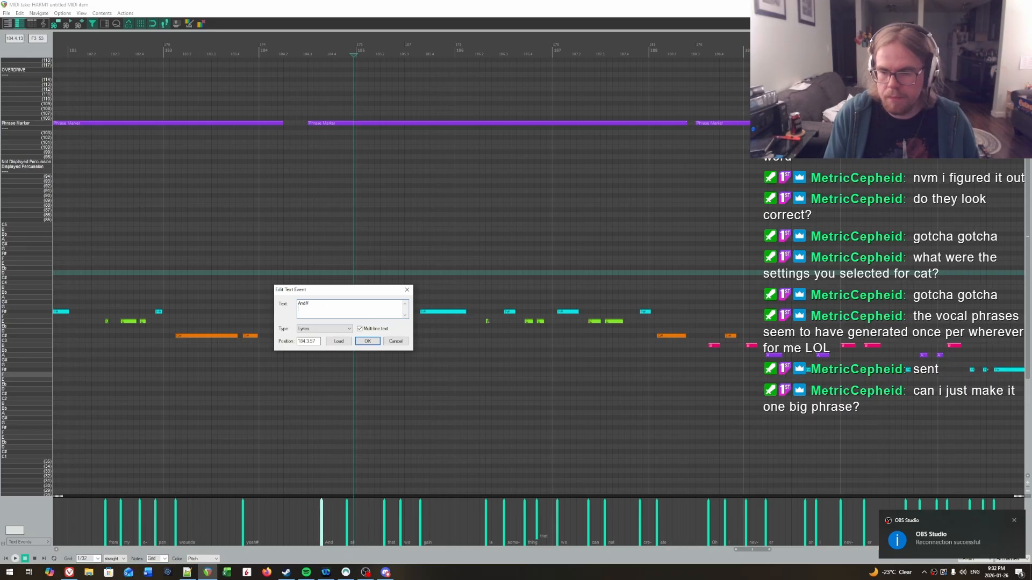
type("#")
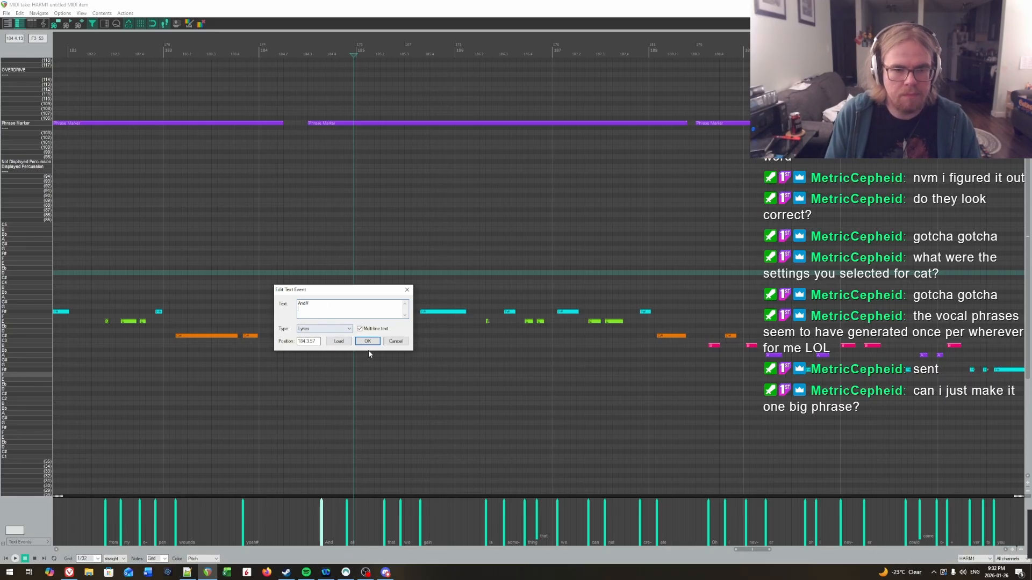
left_click(368, 342)
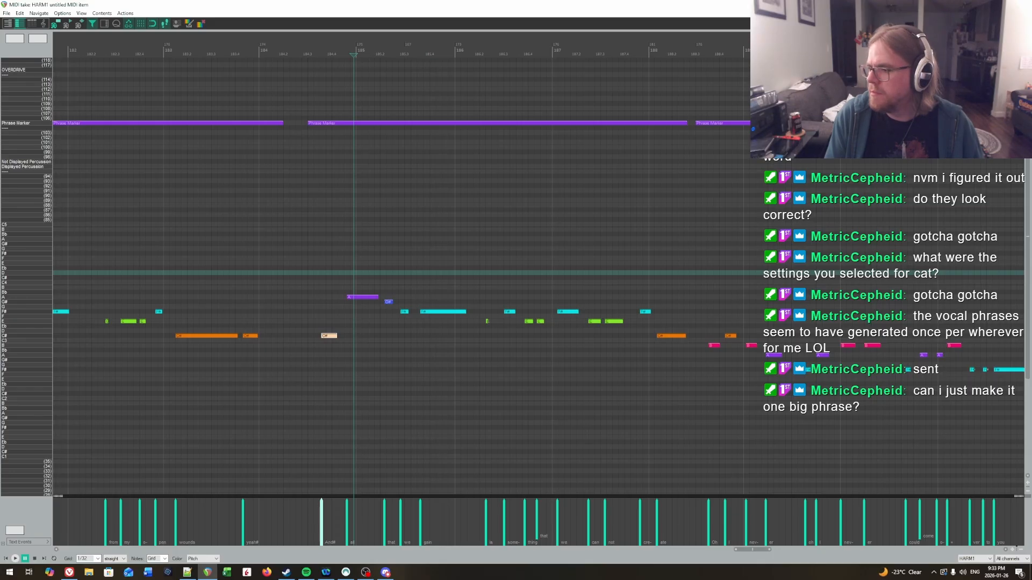
key("alt+Tab")
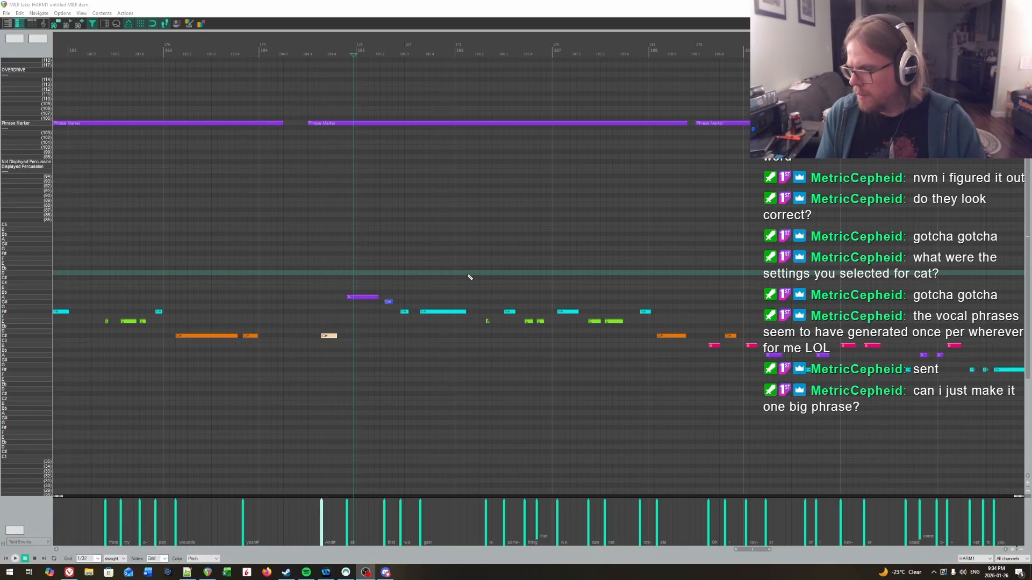
key("alt+Tab")
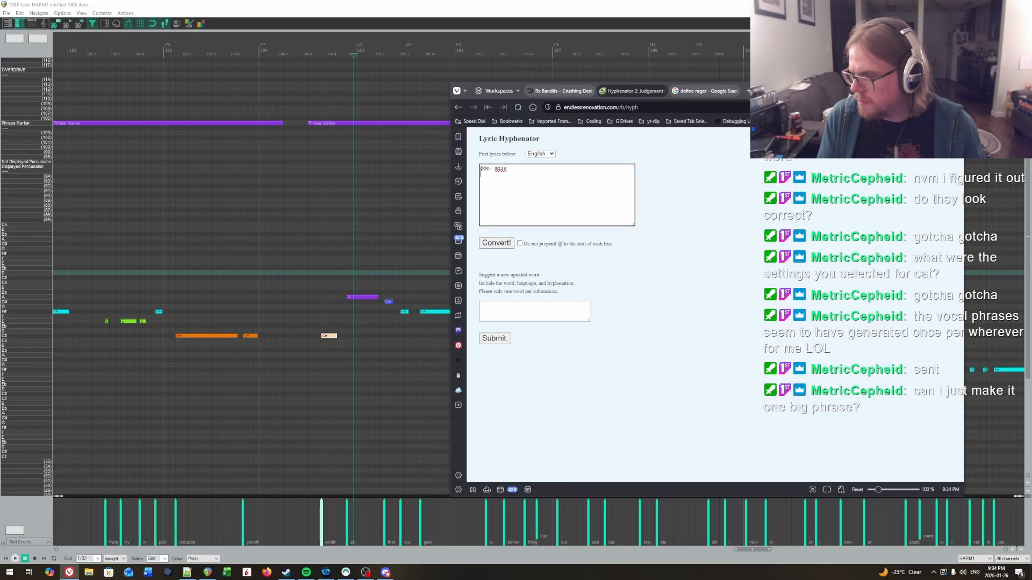
left_click(902, 91)
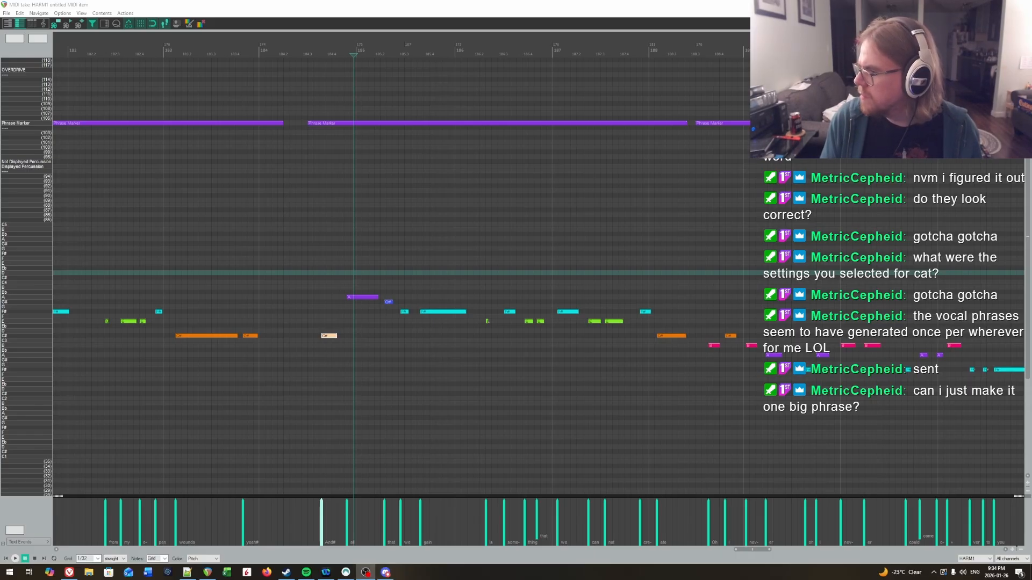
key("alt+Tab")
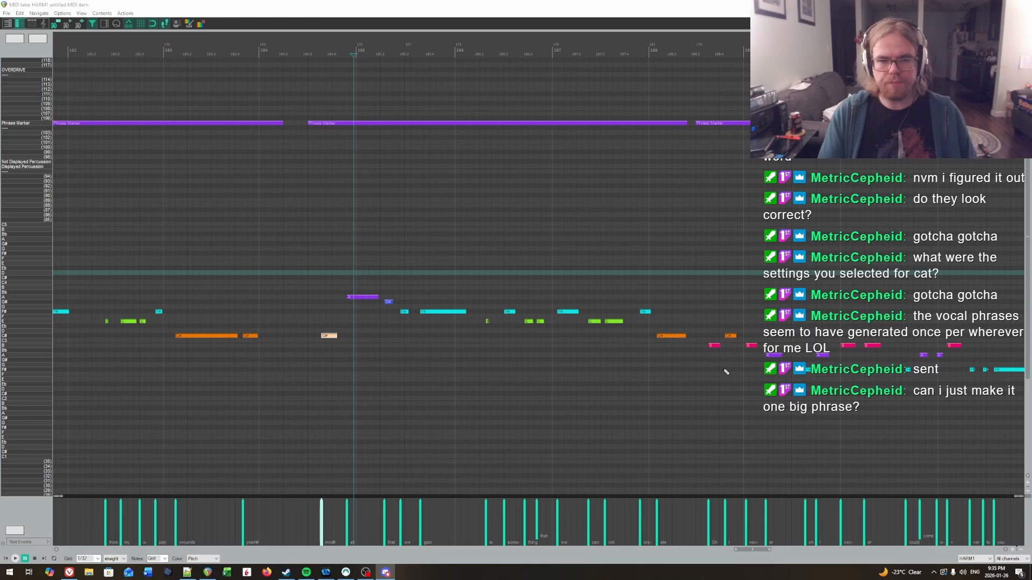
Play the phrases from the end of measure 184 through measure 191 and check their notes and lyrics.
left_click(317, 256)
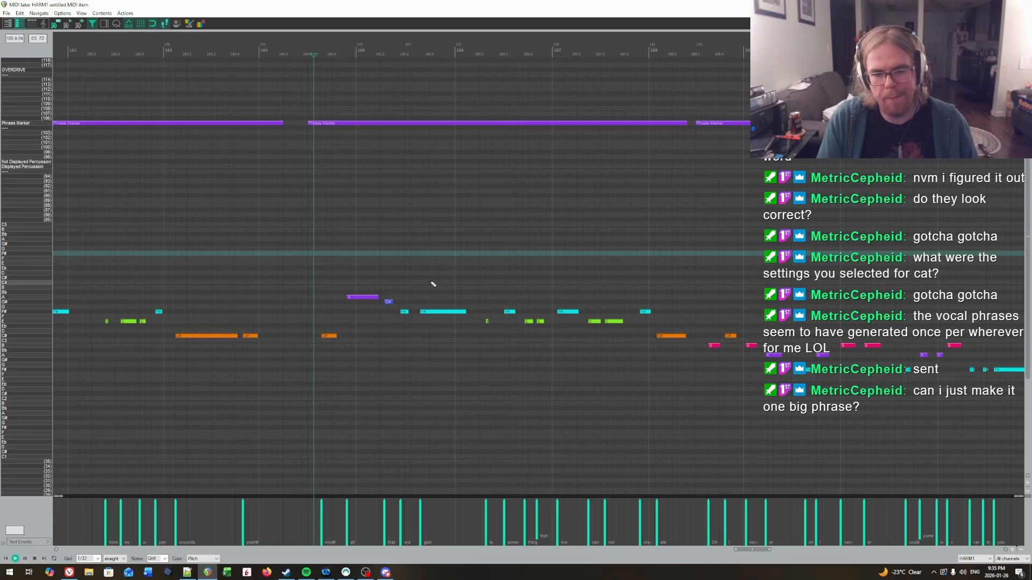
left_click_drag(638, 277, 873, 249)
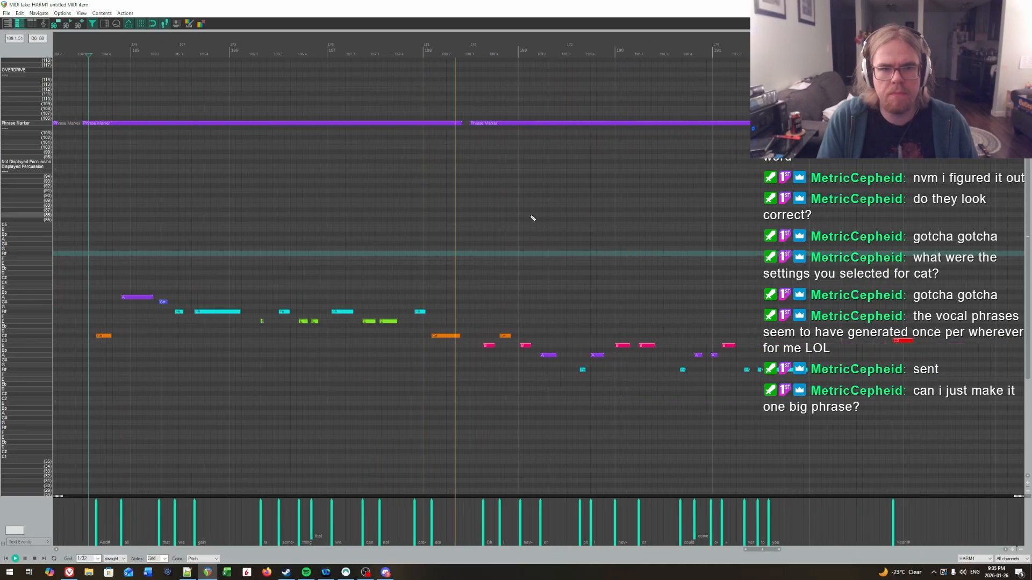
key("space")
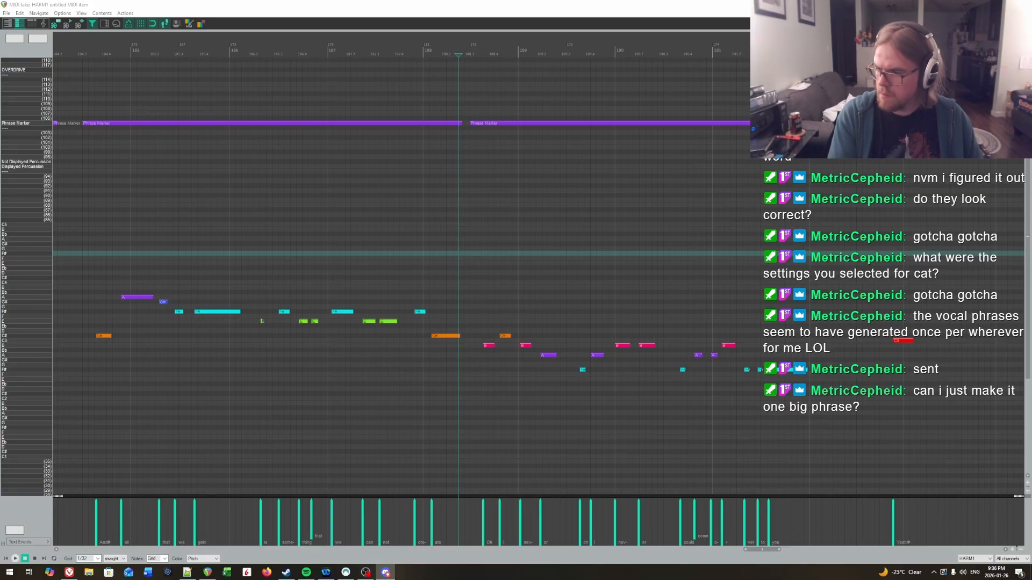
left_click(512, 253)
key("space")
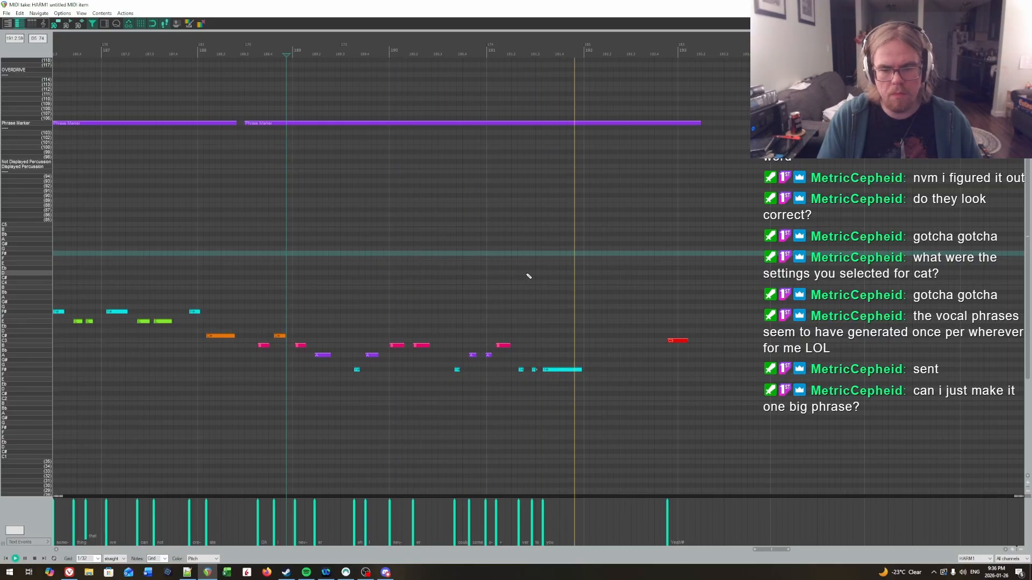
Add a Lyric Shift note early in measure 192, between the phrase's held note and its final non-pitched note.
left_click(609, 384)
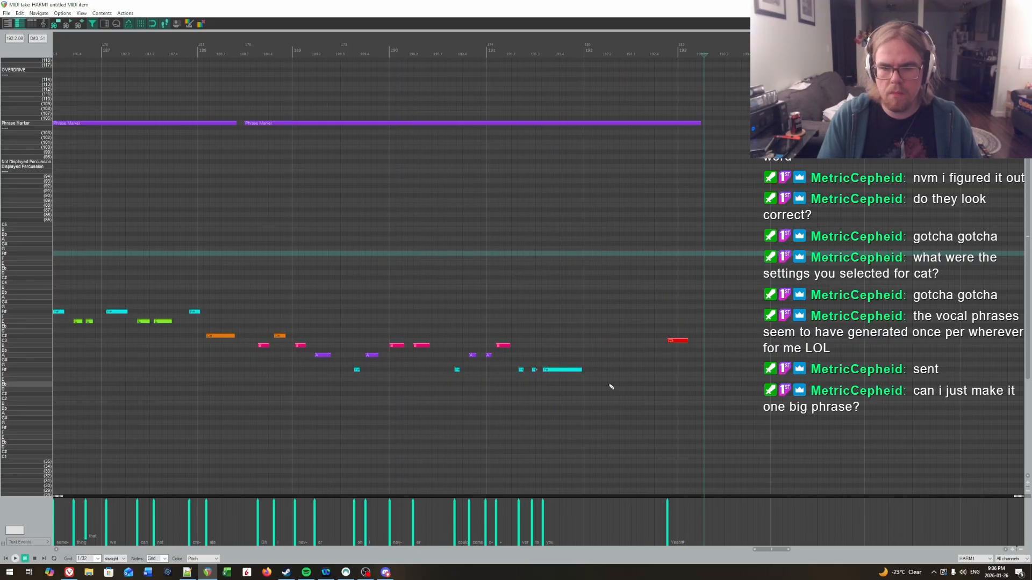
key("ctrl+space")
scroll(609, 390, "down", 5)
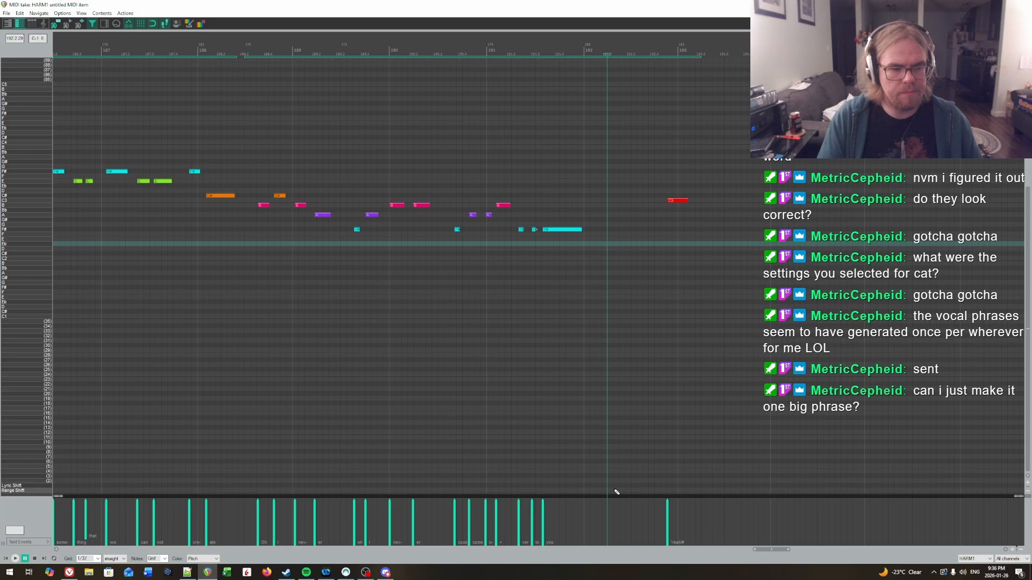
scroll(610, 408, "up", 2)
scroll(605, 377, "down", 2)
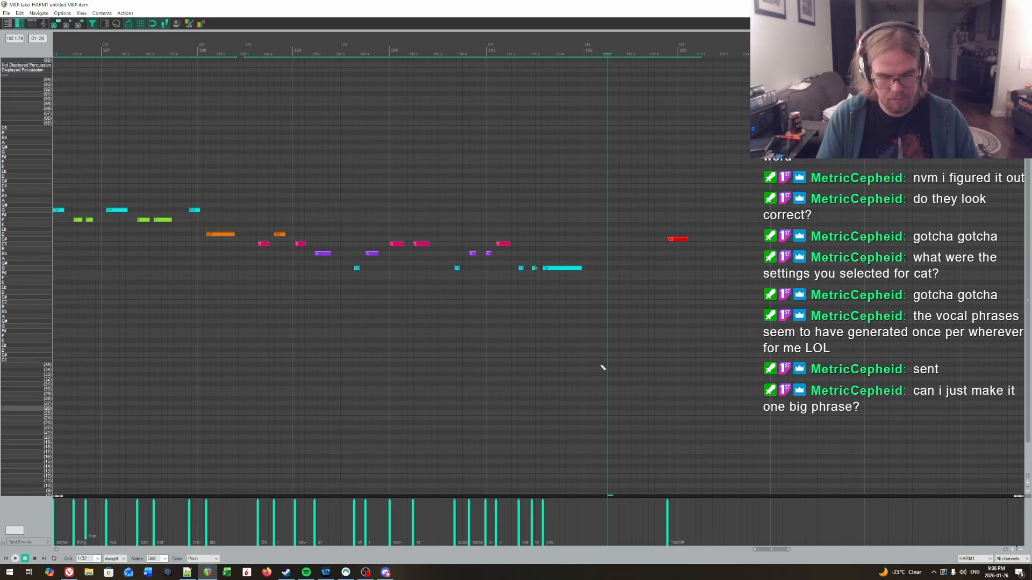
scroll(602, 361, "down", 5)
Skip the empty stretch after measure 193 and play the two phrases from measure 198 to the start of measure 202.
key("space")
scroll(641, 331, "up", 2)
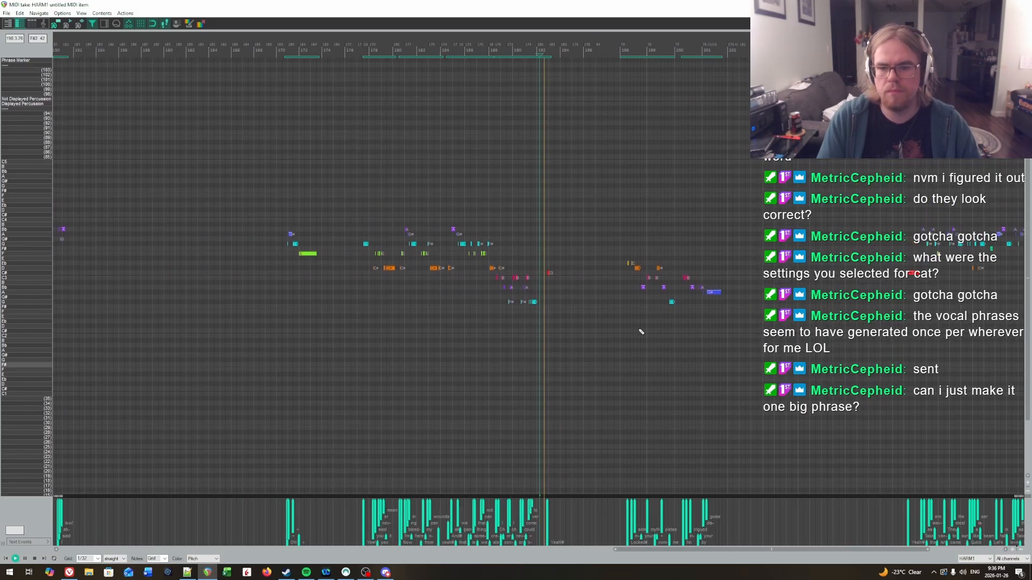
scroll(649, 226, "up", 4)
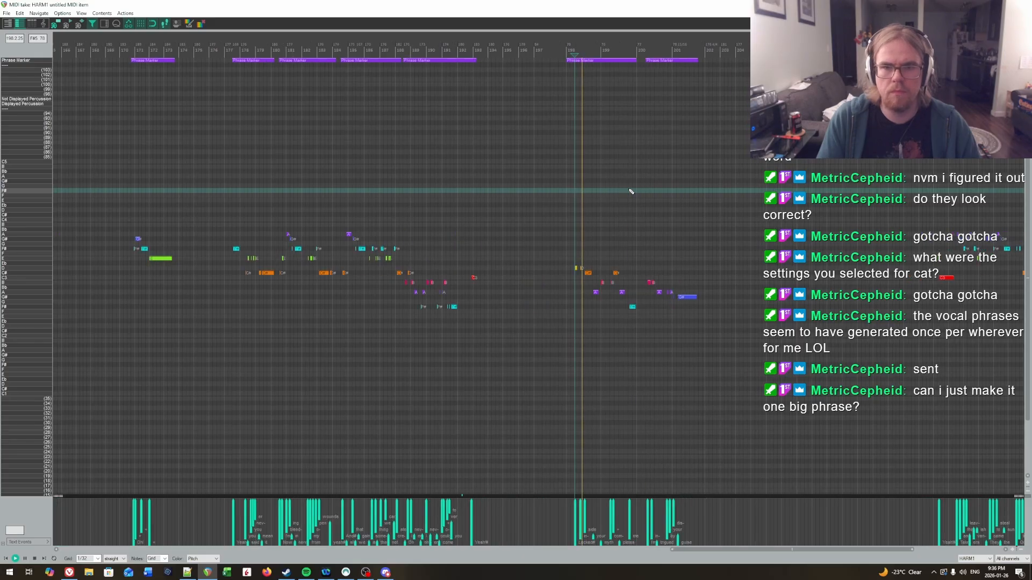
scroll(651, 237, "up", 2)
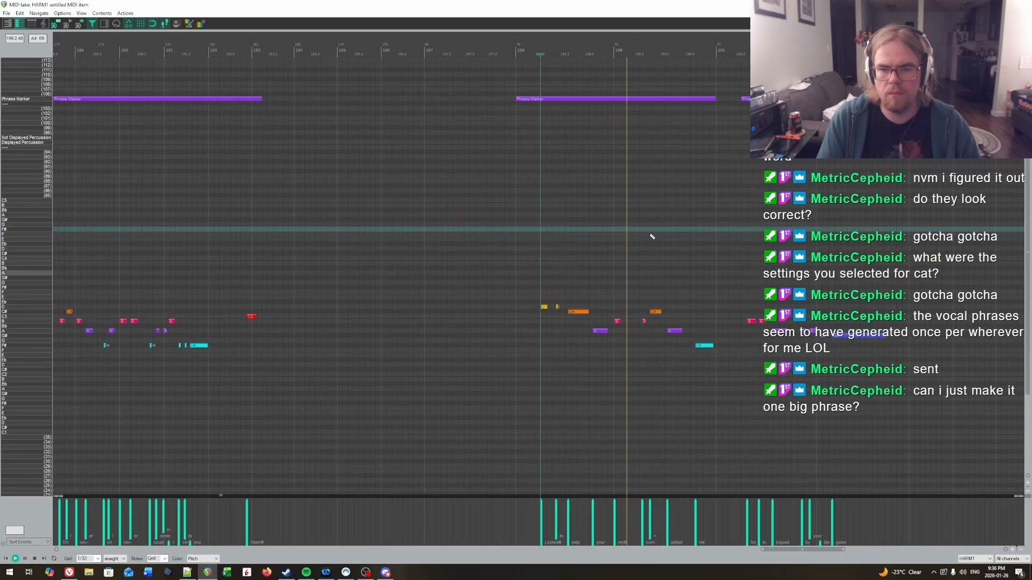
scroll(699, 250, "up", 2)
left_click_drag(726, 249, 607, 237)
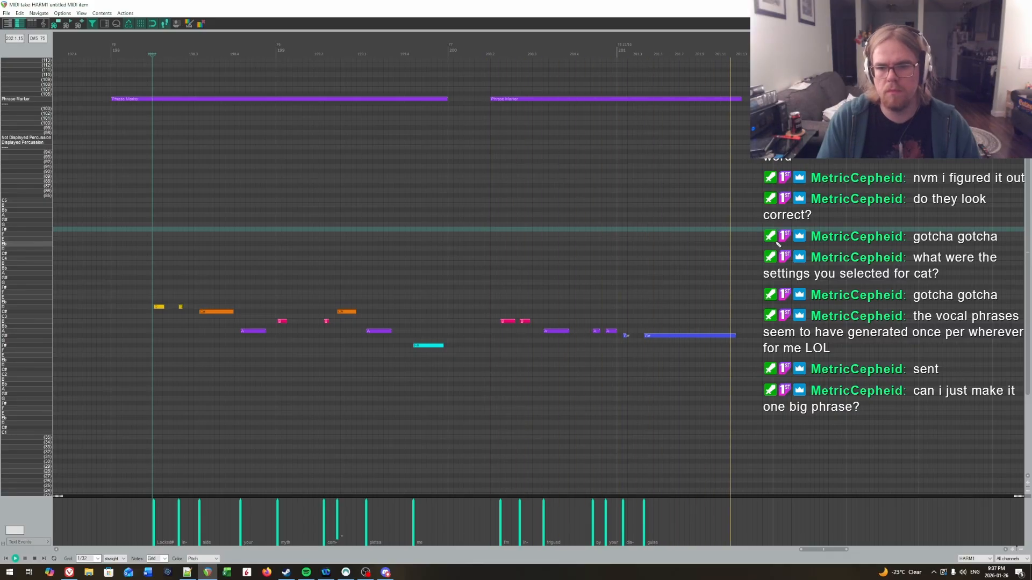
Find the single held-note phrase in measure 217 and play it into the following phrase.
scroll(778, 245, "down", 1)
scroll(778, 245, "down", 3)
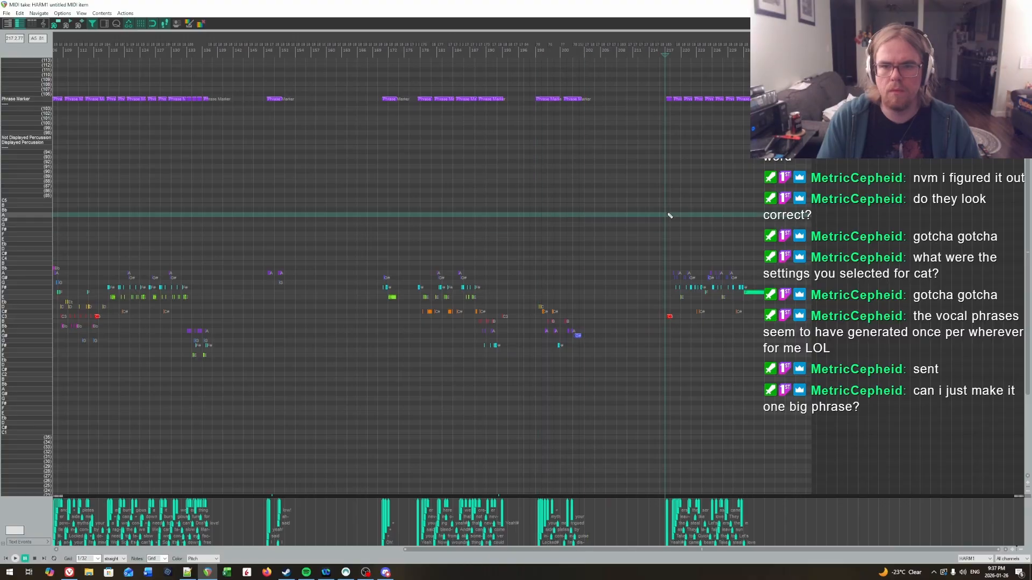
scroll(669, 215, "up", 4)
key("space")
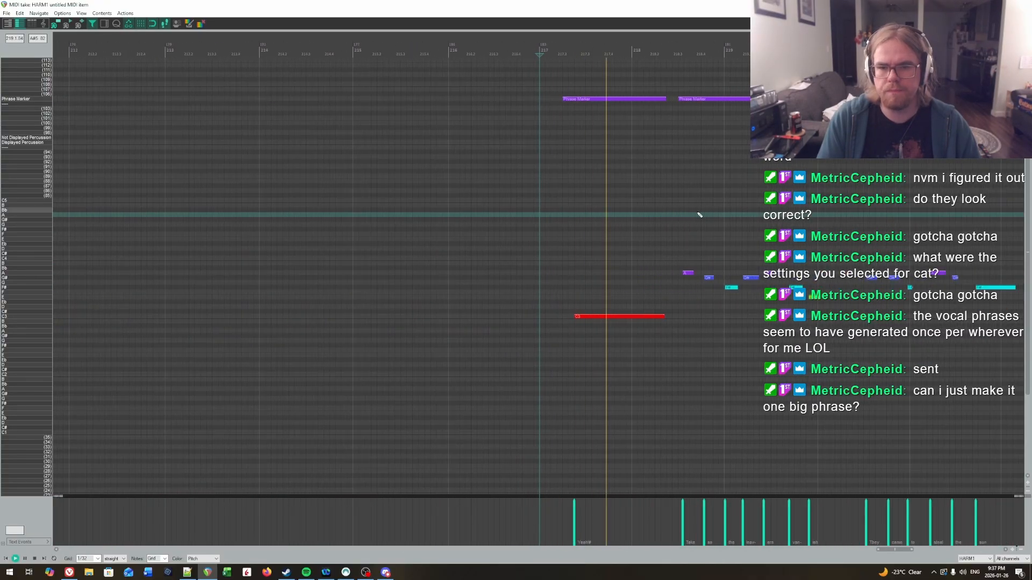
left_click(678, 197)
key("space")
scroll(679, 197, "up", 2)
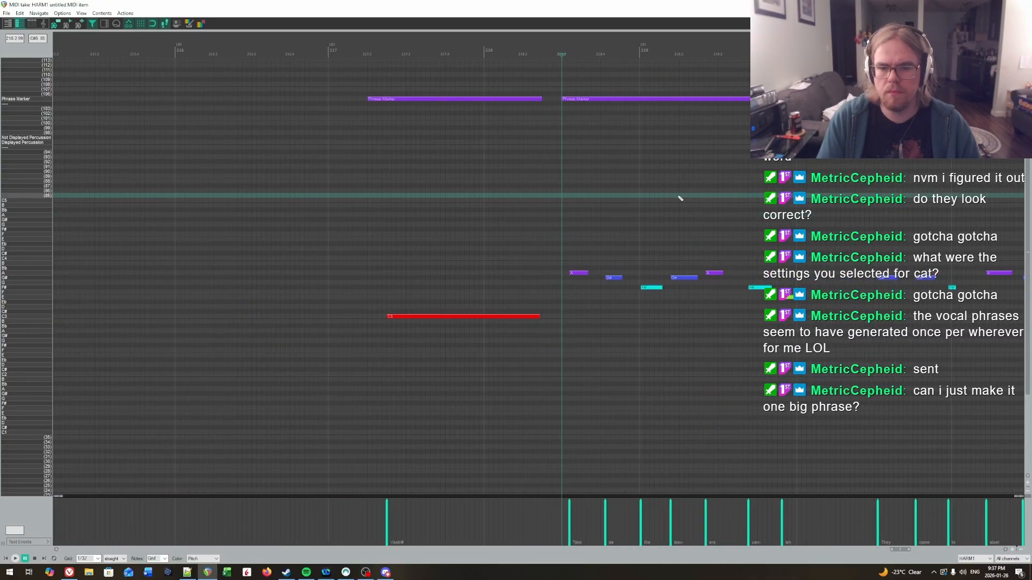
Replay measure 218 to hear where the held note ends before the next phrase.
left_click(484, 171)
key("space")
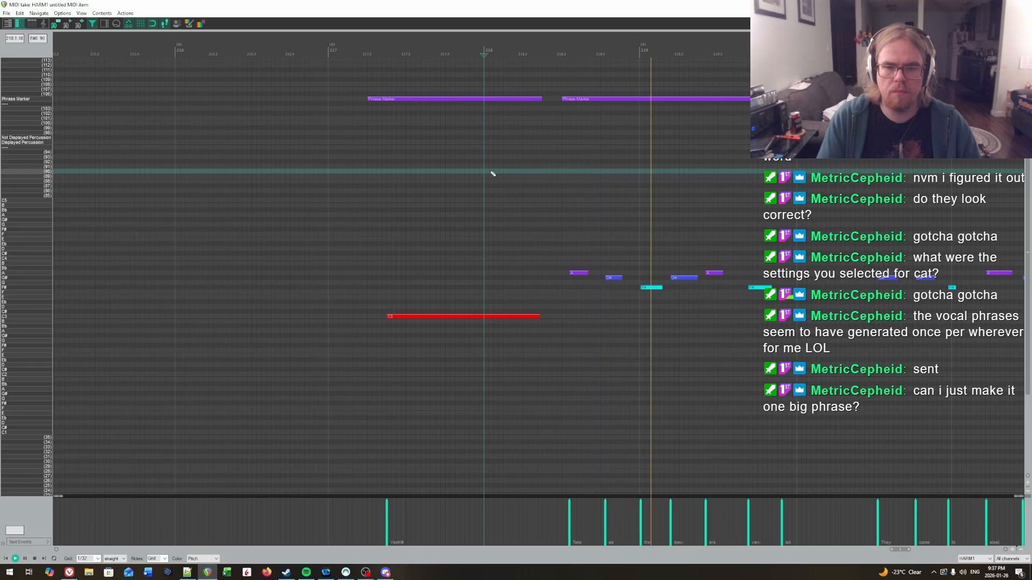
left_click(489, 172)
scroll(492, 174, "up", 3)
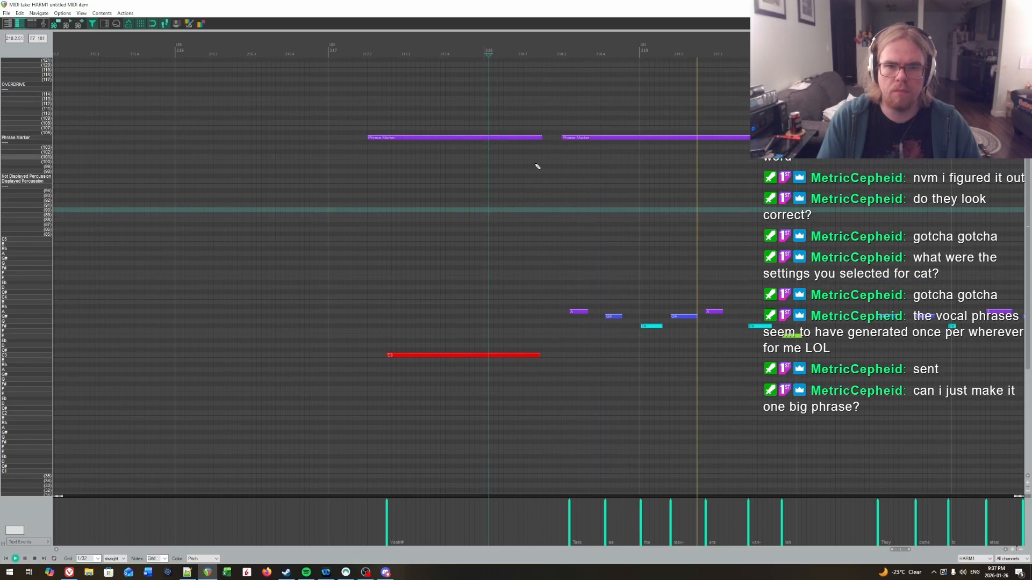
left_click(470, 199)
key("space")
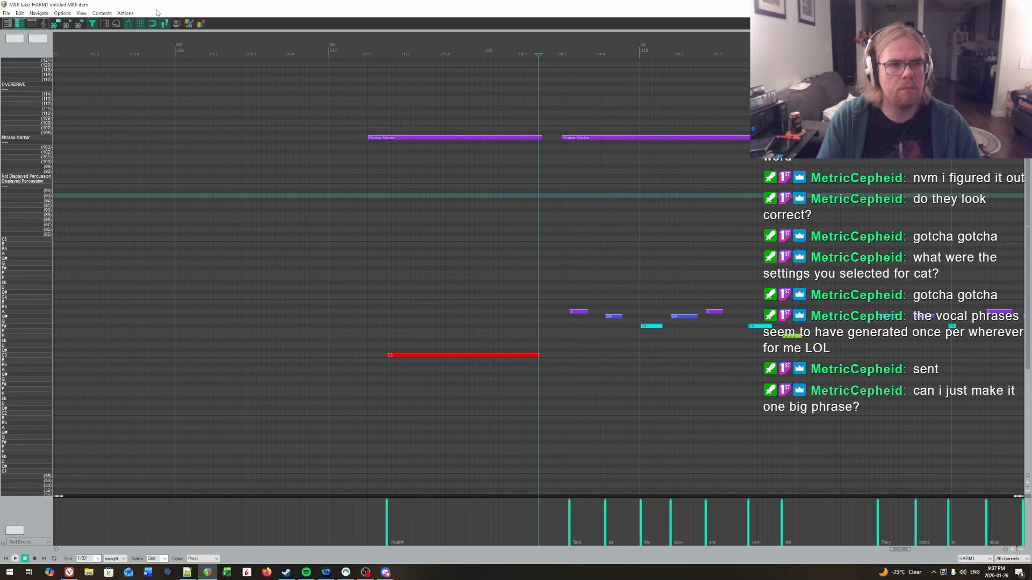
Dock the MIDI editor beneath the vocal spectrogram and audition the end of the held note in measure 218.
left_click(177, 25)
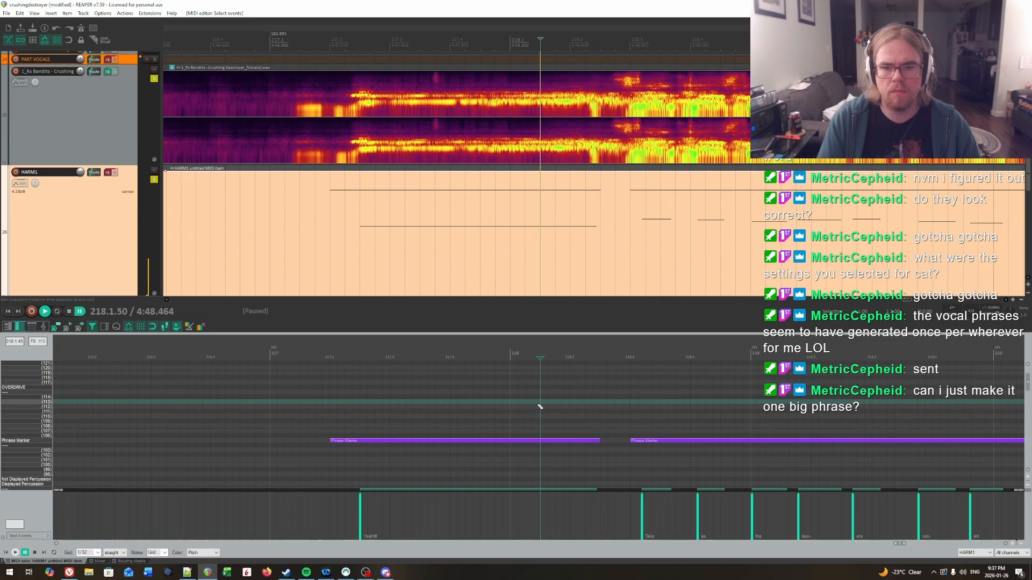
scroll(540, 403, "down", 3)
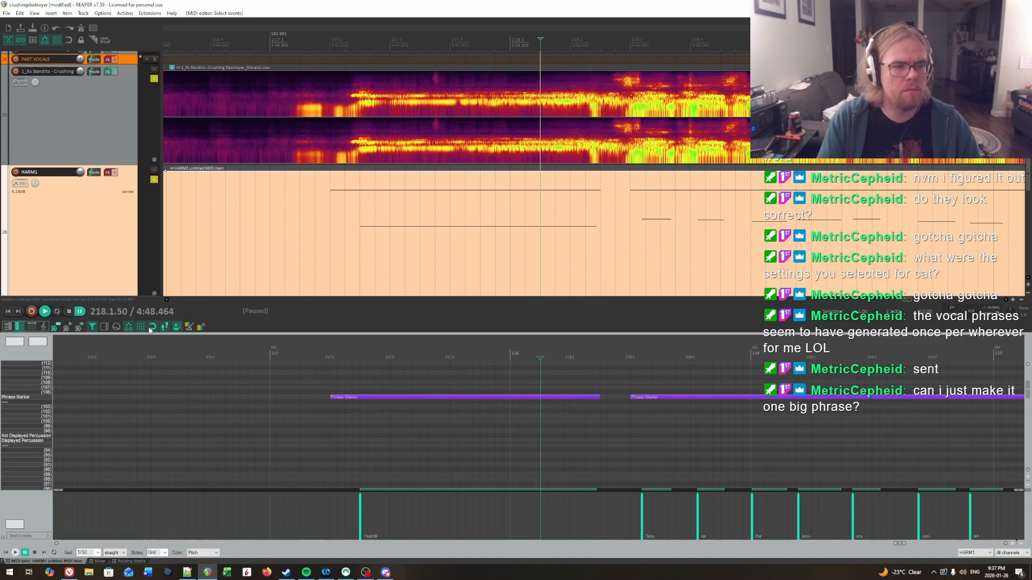
scroll(564, 406, "down", 5)
left_click(590, 402)
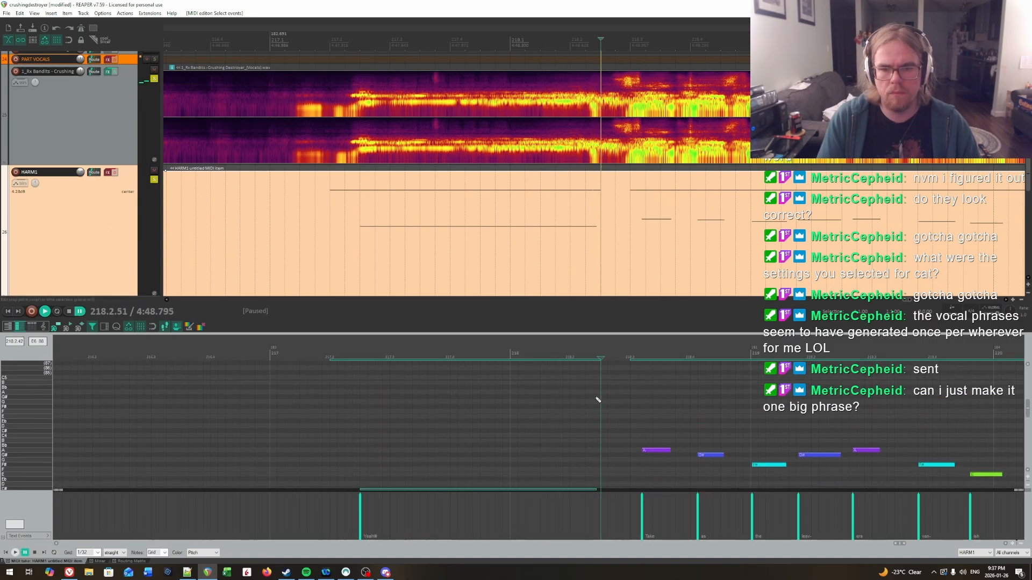
key("space")
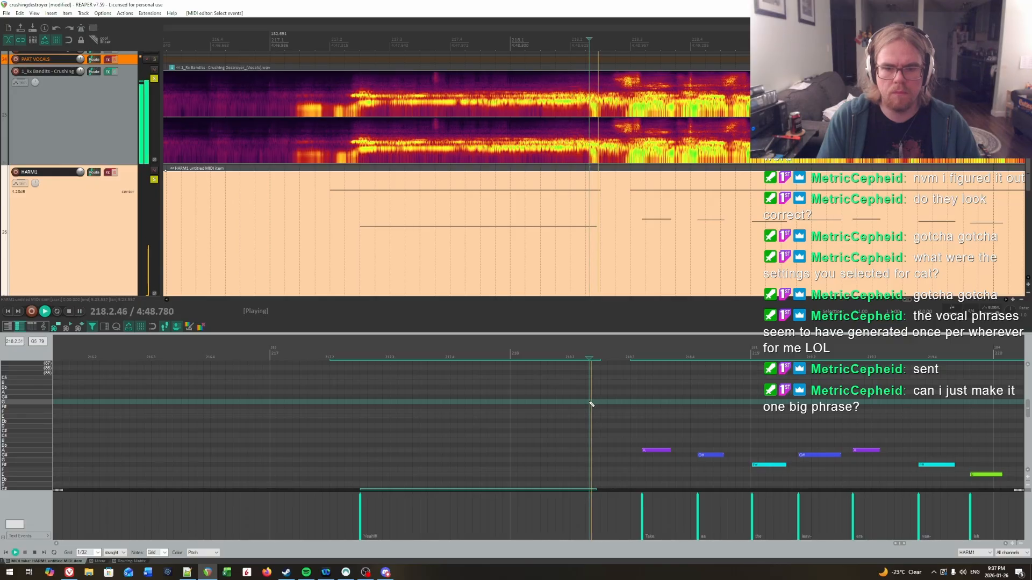
key("space")
left_click(596, 404)
scroll(598, 403, "down", 4)
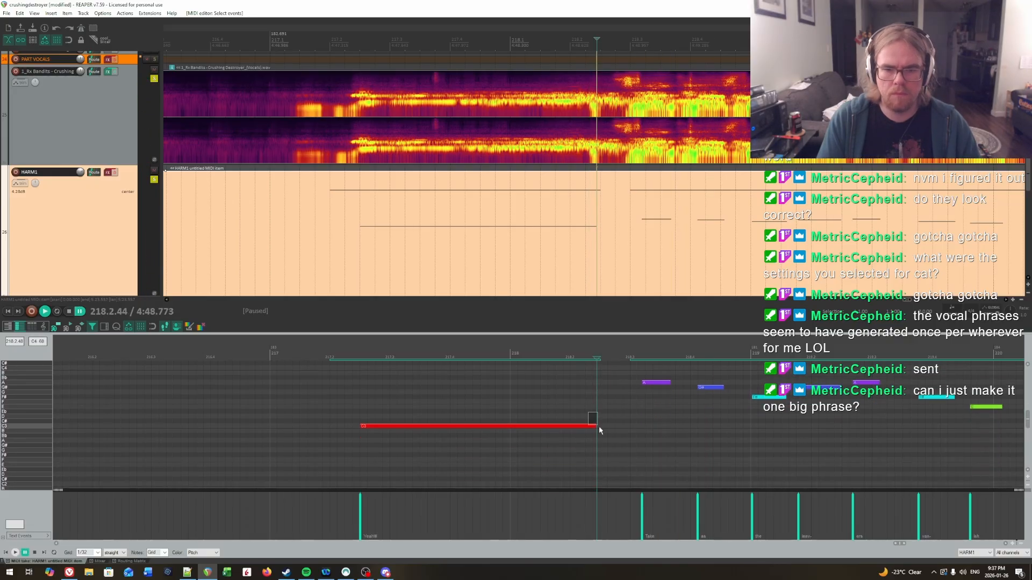
Shorten the end of the held C note in measure 218 and add a short C note just after it.
left_click(595, 426)
mouse_move(595, 427)
left_mouse_down()
mouse_move(568, 429)
mouse_move(583, 430)
left_mouse_up()
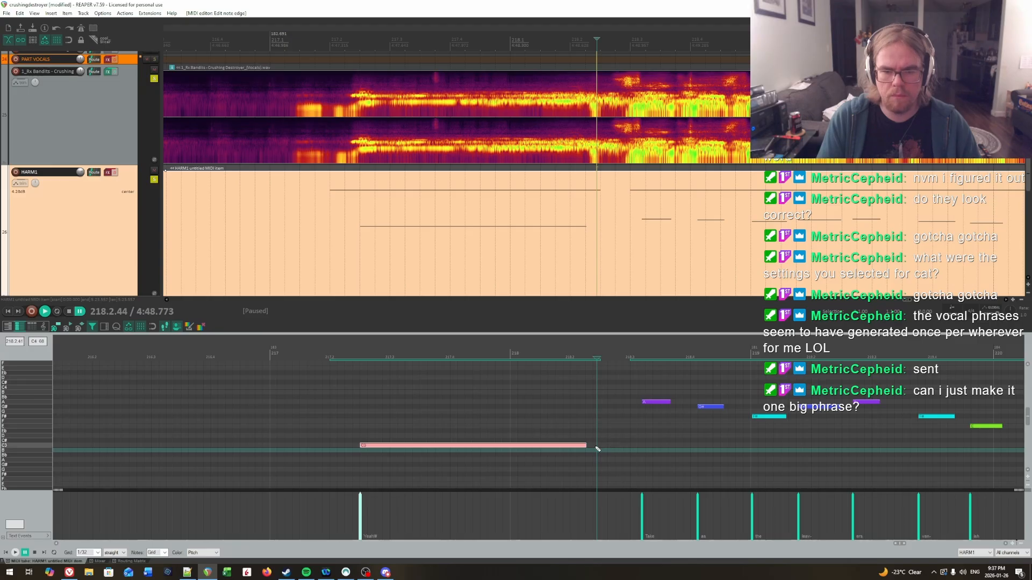
left_click(599, 445)
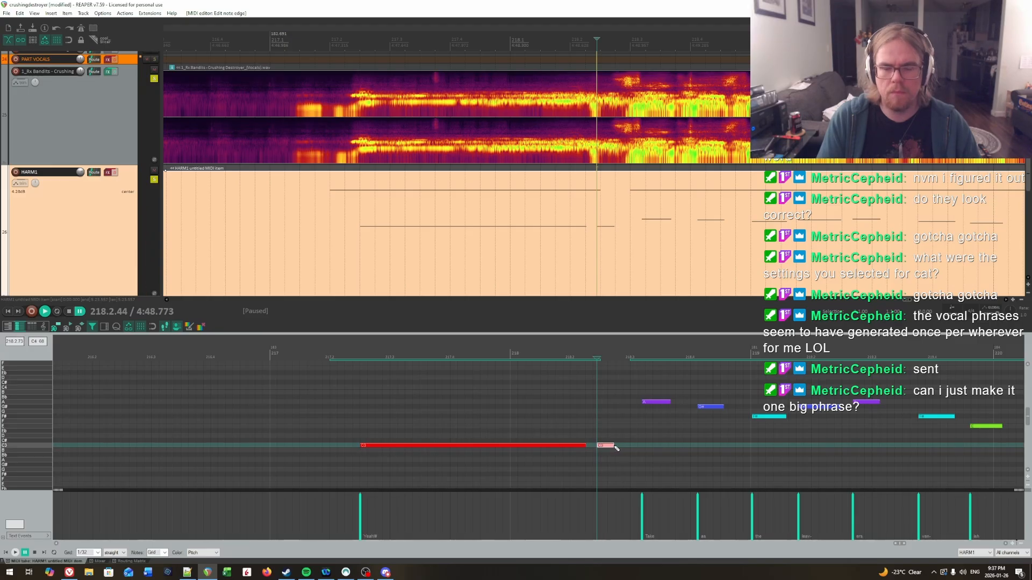
left_click(566, 411)
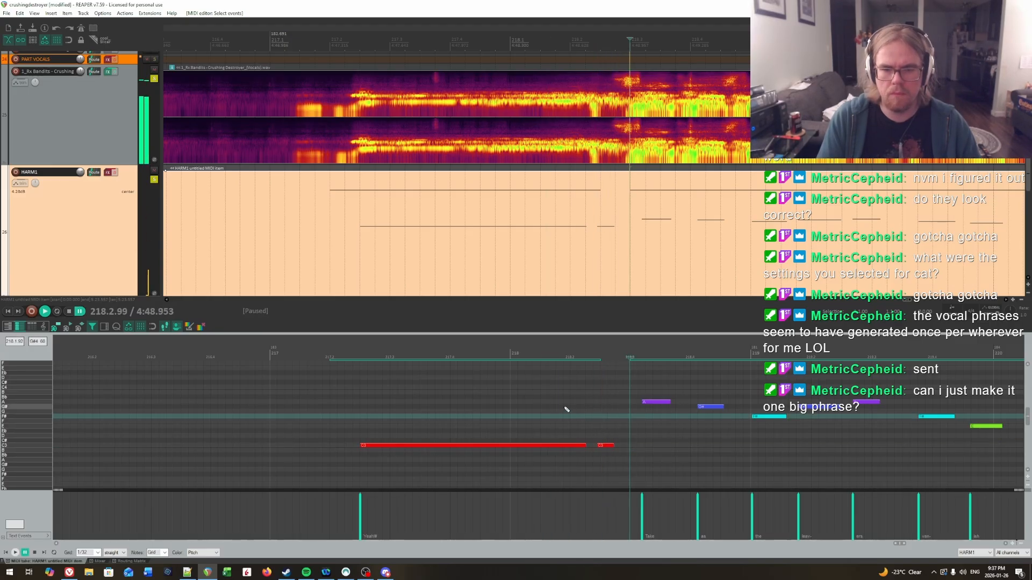
Enable the HARM1 track's effects and play the new note against the vocals from the end of measure 217.
left_click(495, 393)
left_click(115, 173)
key("space")
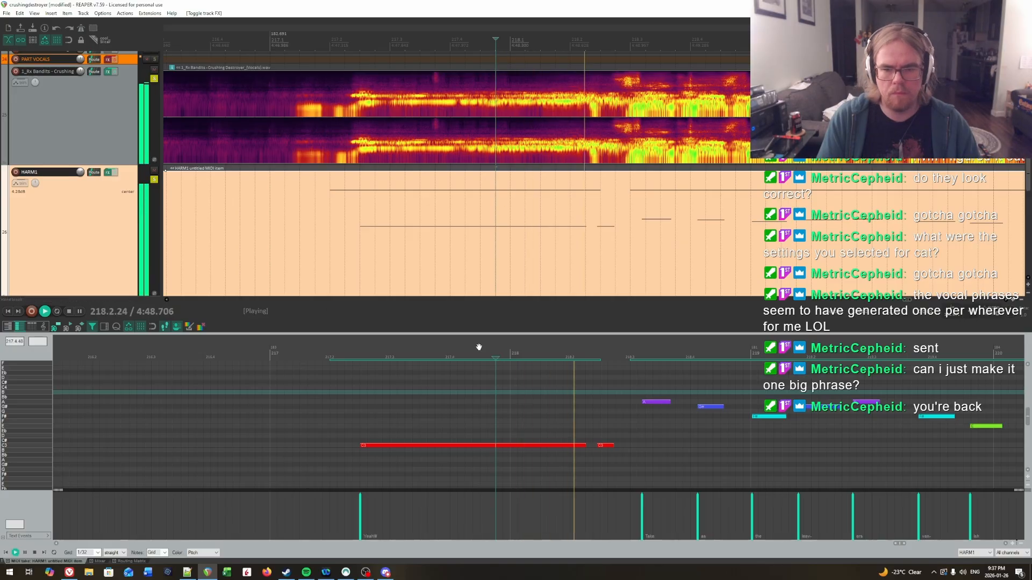
key("space")
Raise the short note after the held note eight semitones to G# and play it into the following phrase.
left_click_drag(594, 429, 622, 465)
key("Up")
key("Up")
key("Up")
key("Up")
key("Up")
key("Up")
key("Up")
key("Up")
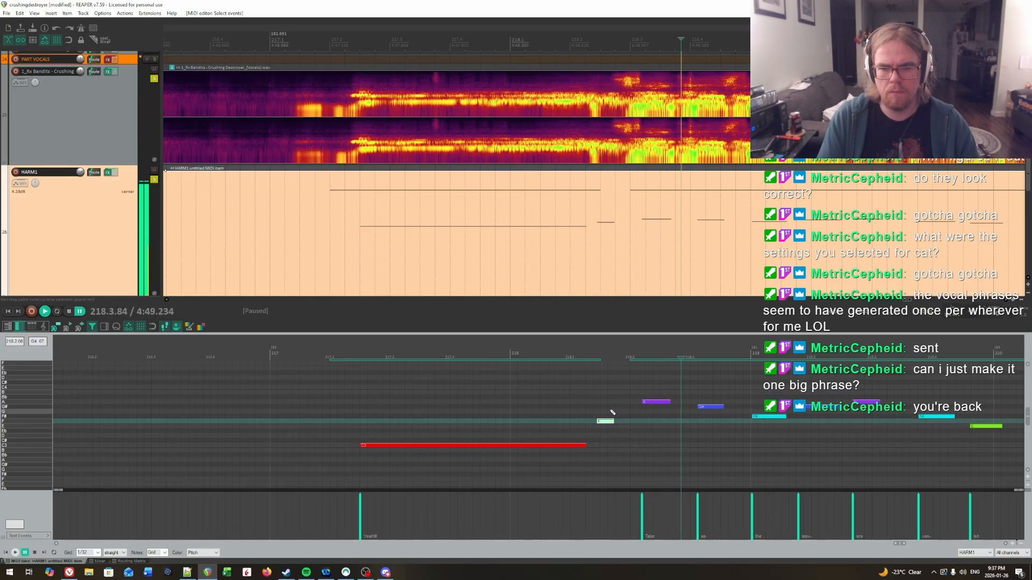
left_click(570, 388)
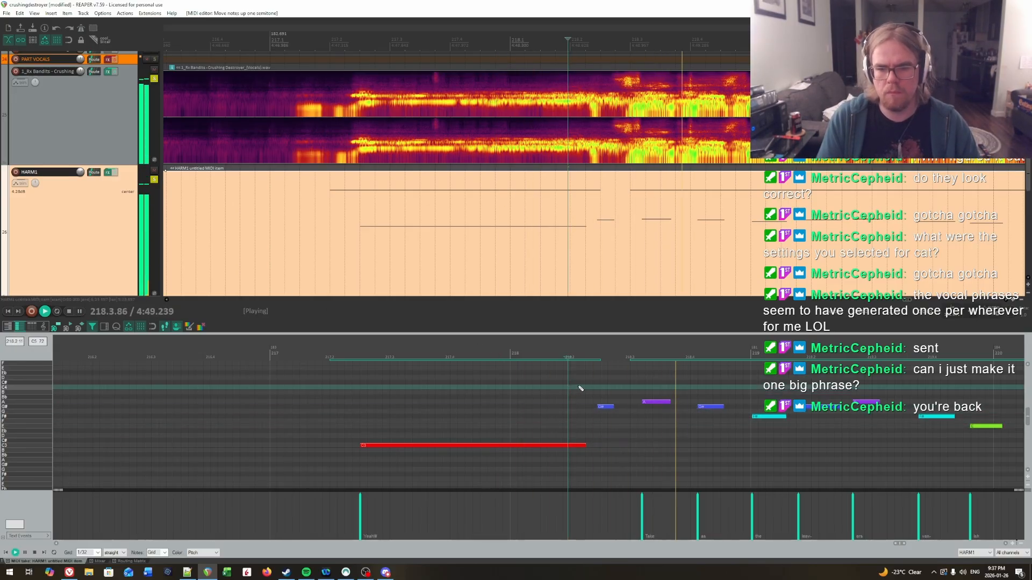
left_click(592, 353)
key("space")
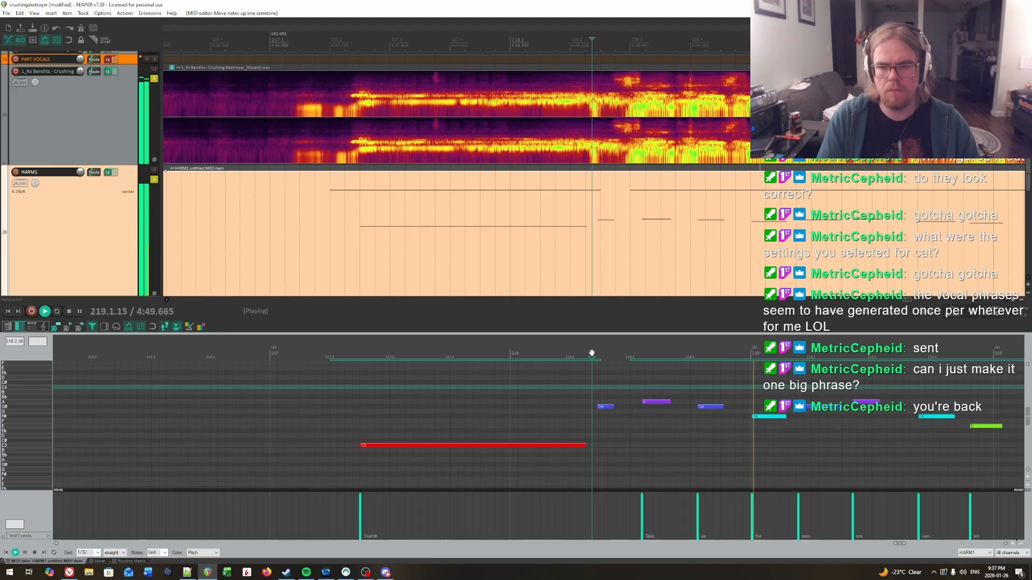
key("space")
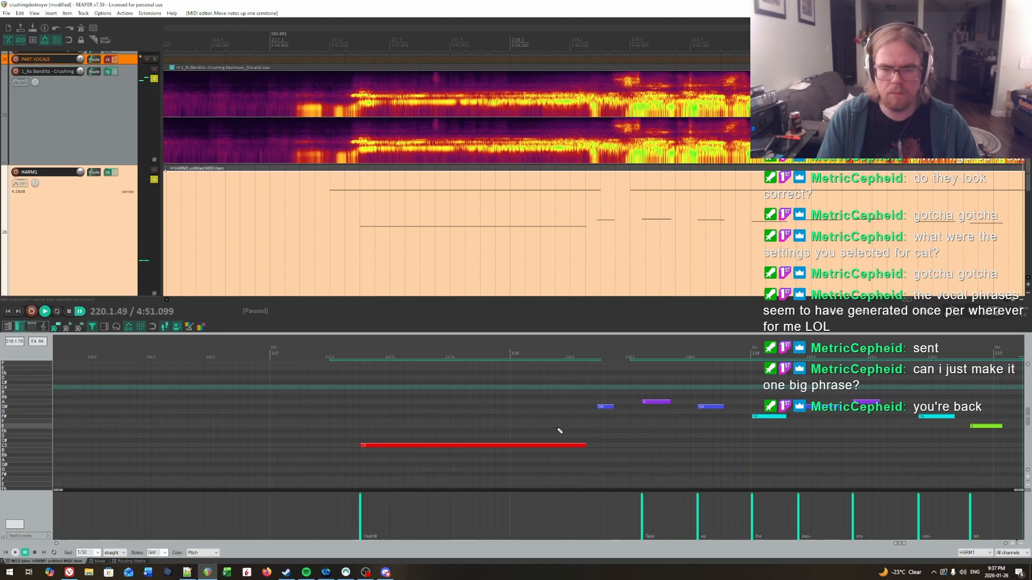
Add an "Ah" lyric event on the short G# note in measure 218.
scroll(558, 428, "up", 2)
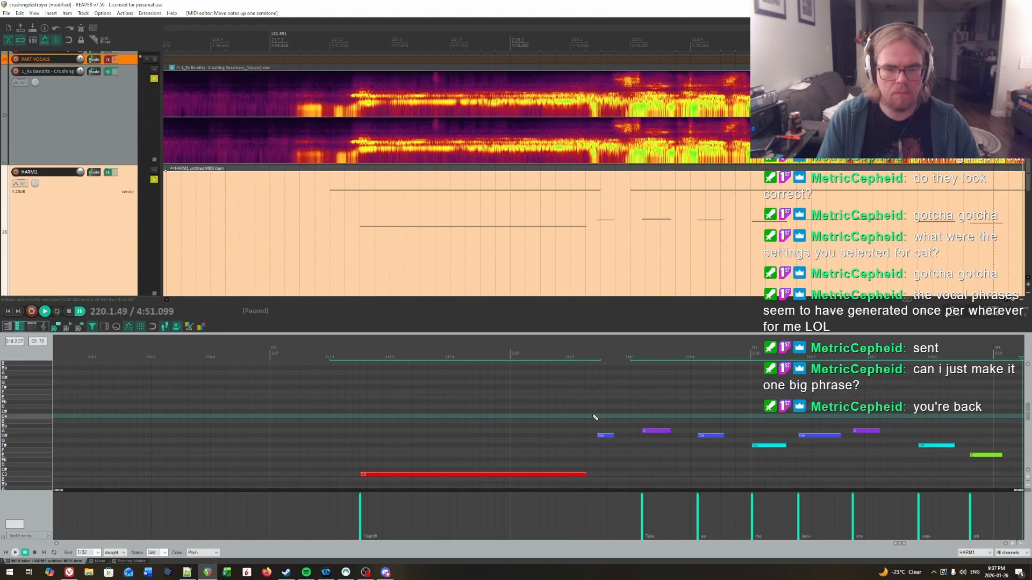
left_click(605, 435)
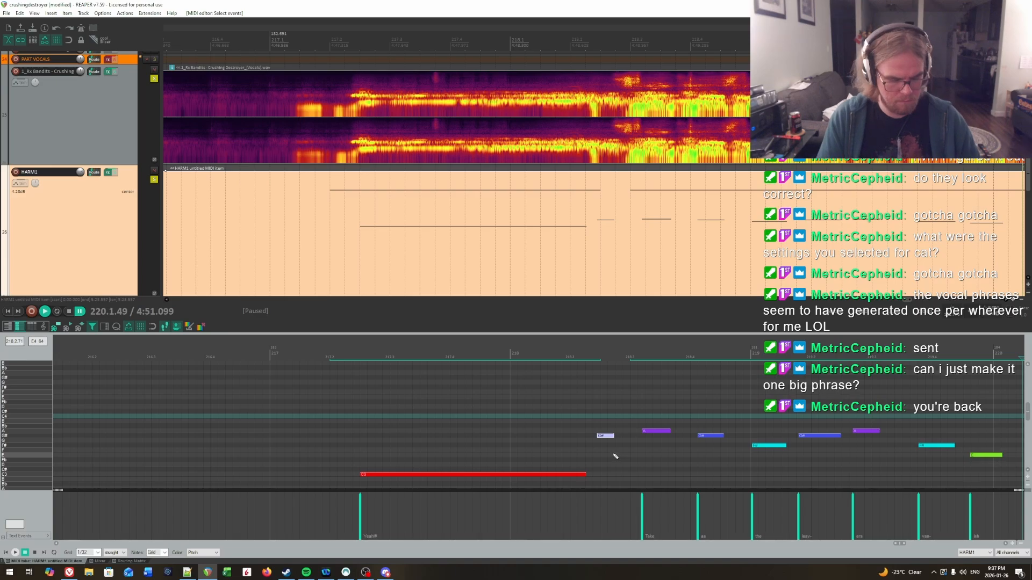
left_click(165, 328)
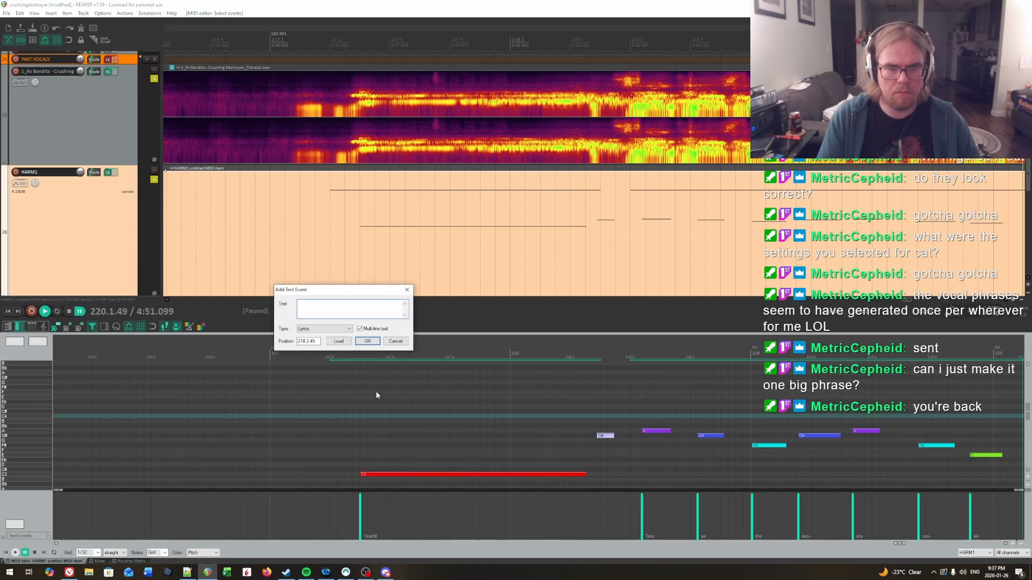
type("Ah=")
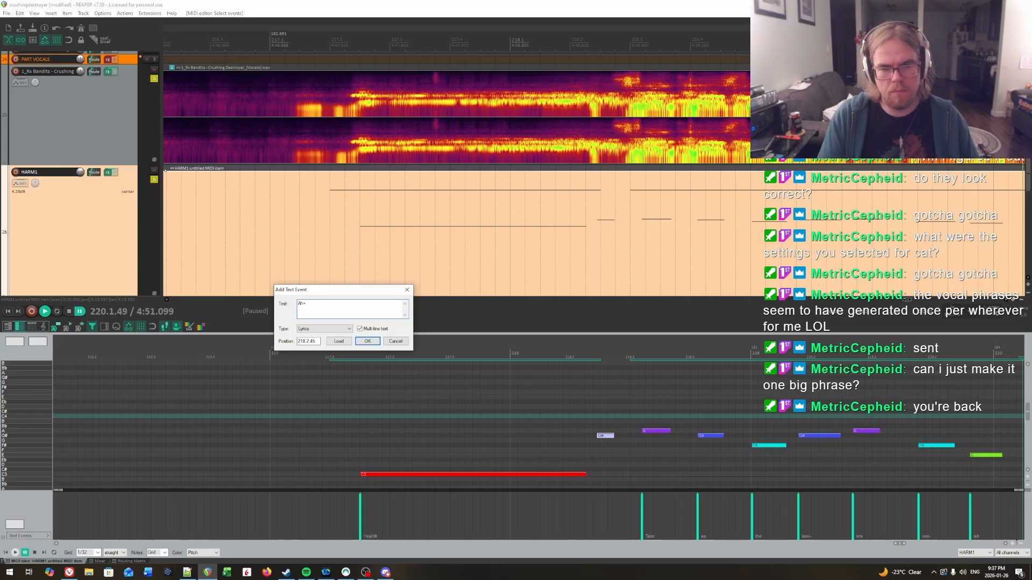
type("h~")
left_click(367, 341)
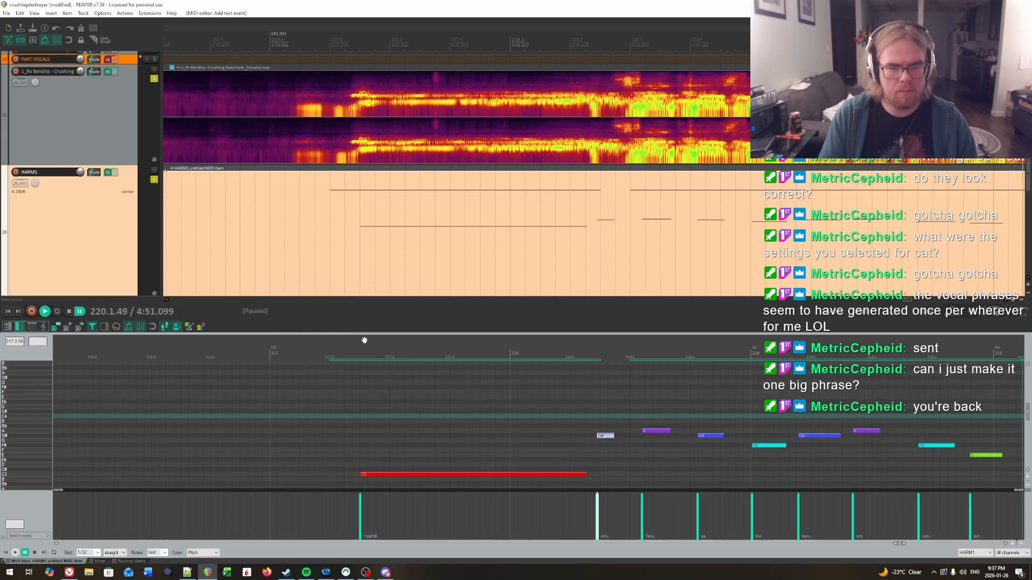
Change the lyric on the next note, at 218.3.19, to lowercase "take".
left_click_drag(643, 414, 658, 457)
key("ctrl+F2")
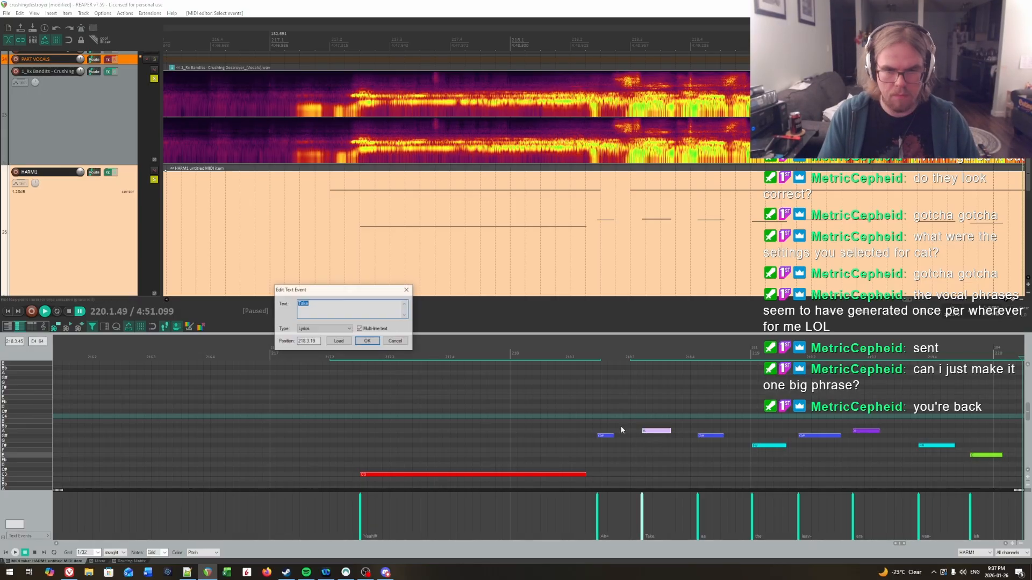
type("take")
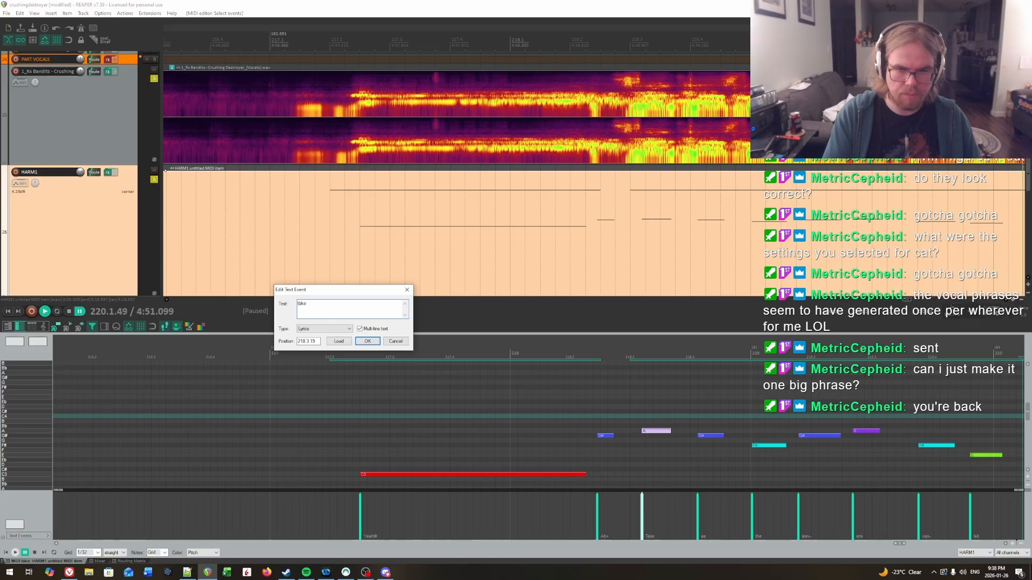
left_click(367, 340)
Shorten the held note's phrase marker so it ends at 218.2.34, before the "Ah" note.
scroll(605, 425, "up", 10)
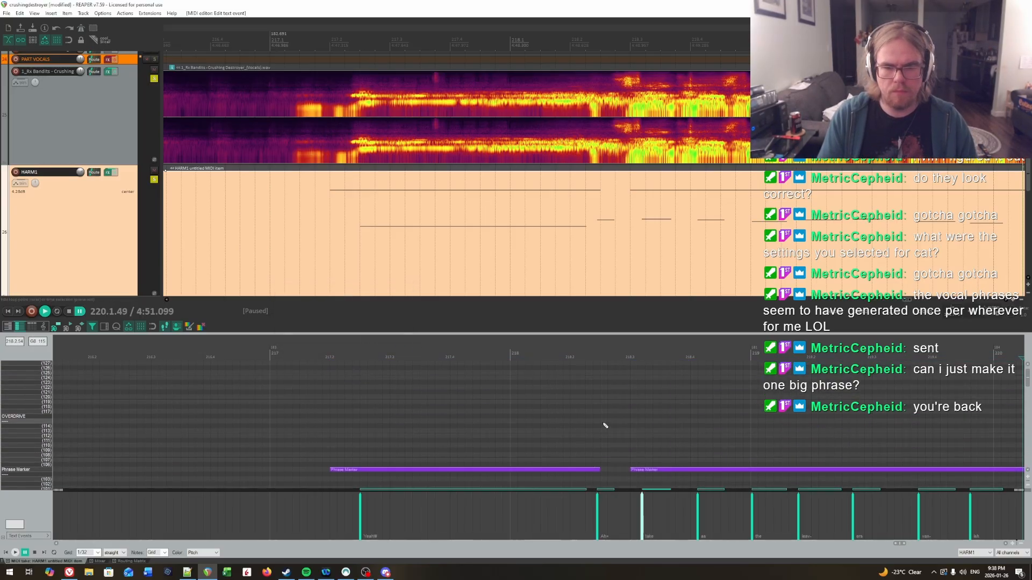
scroll(605, 426, "up", 5)
left_click(599, 394)
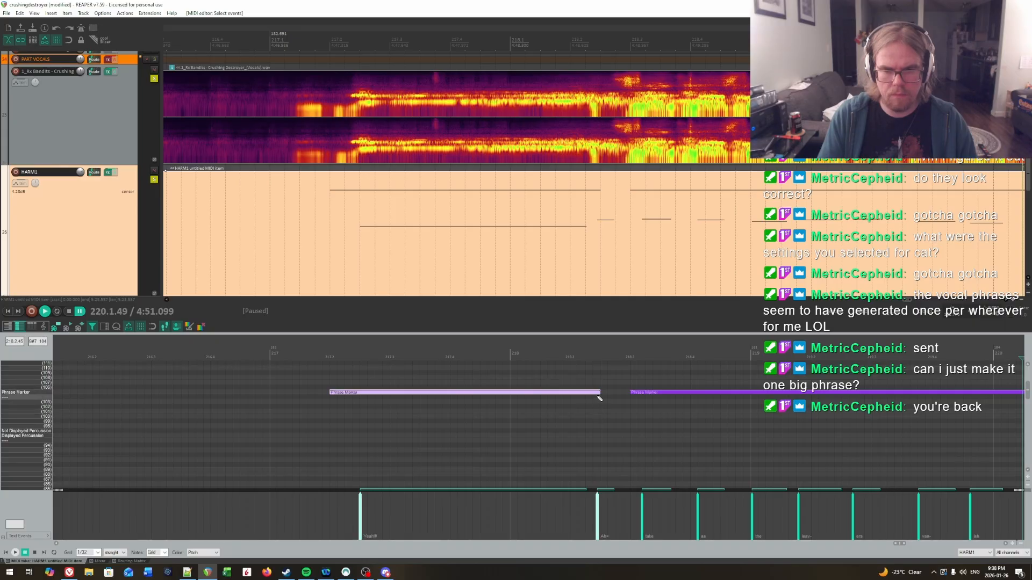
left_click(592, 419)
left_click(596, 394)
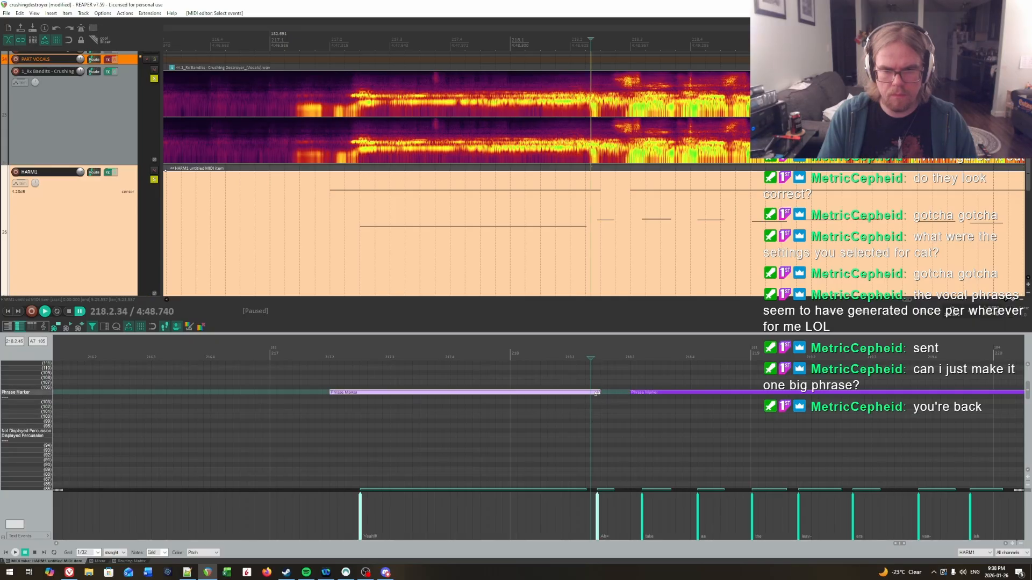
left_click_drag(587, 396, 591, 396)
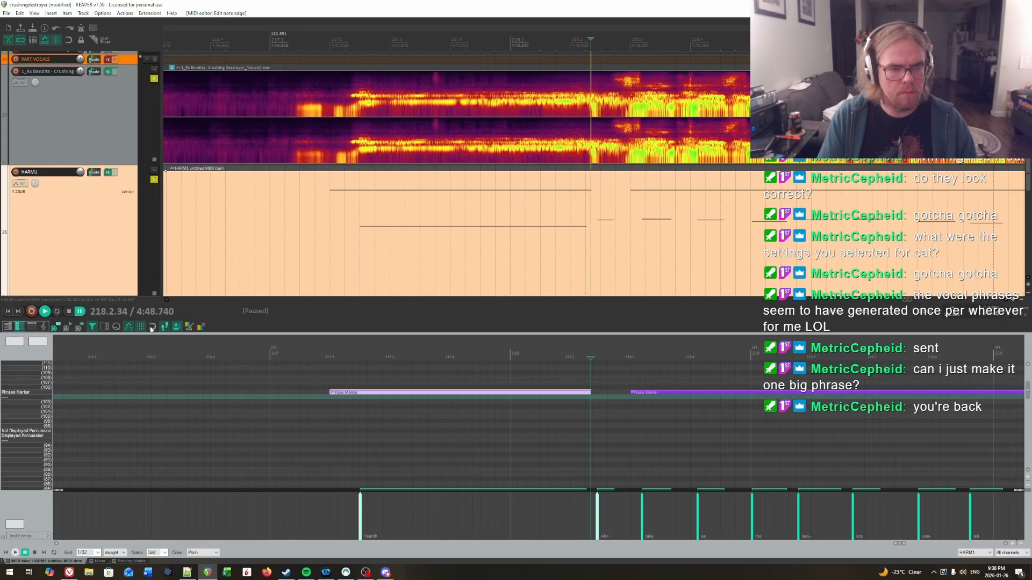
Extend the following phrase marker's start back to just before the "Ah" note and play both phrases.
left_click(611, 389)
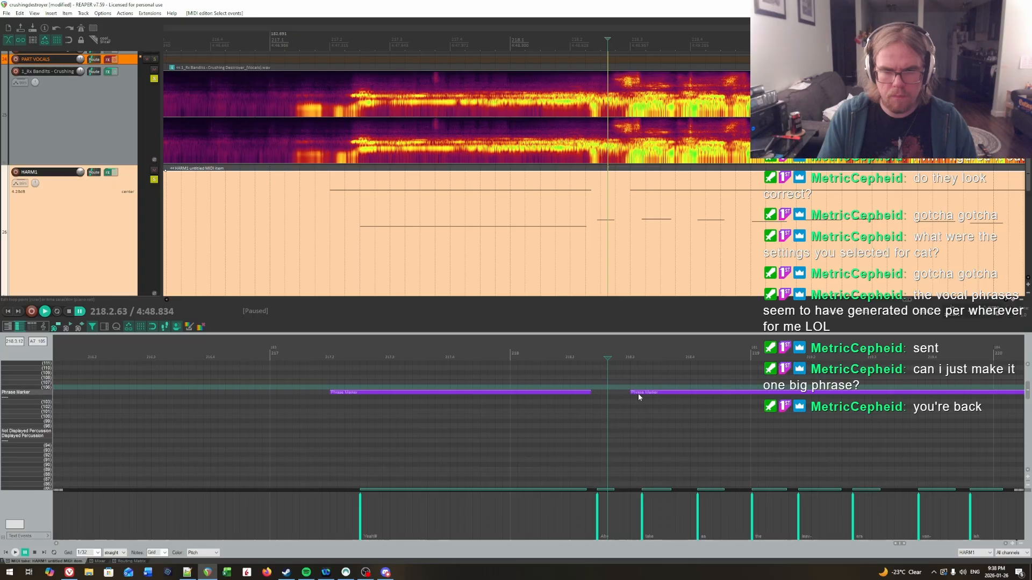
left_click_drag(632, 392, 593, 394)
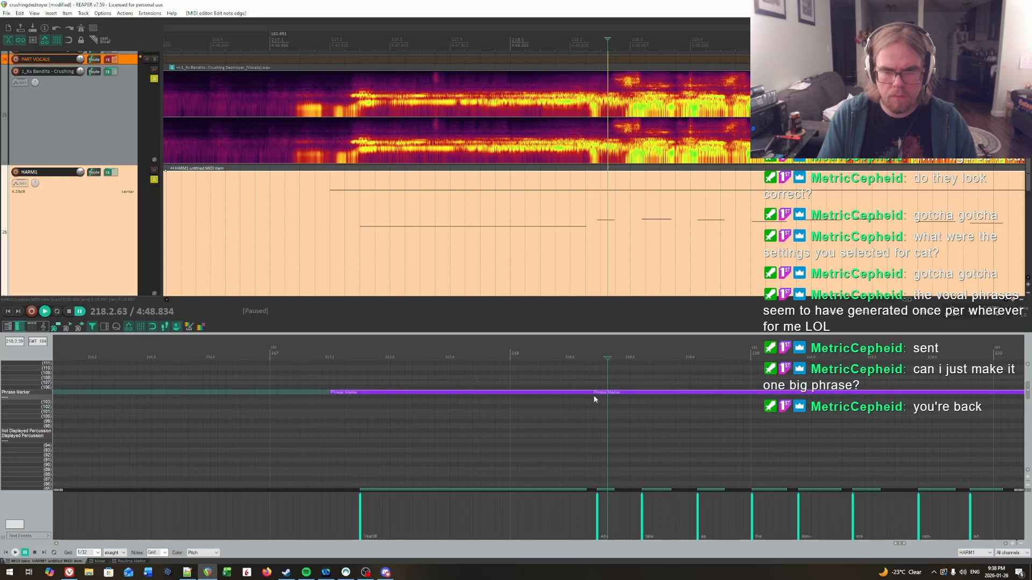
left_click(504, 416)
key("space")
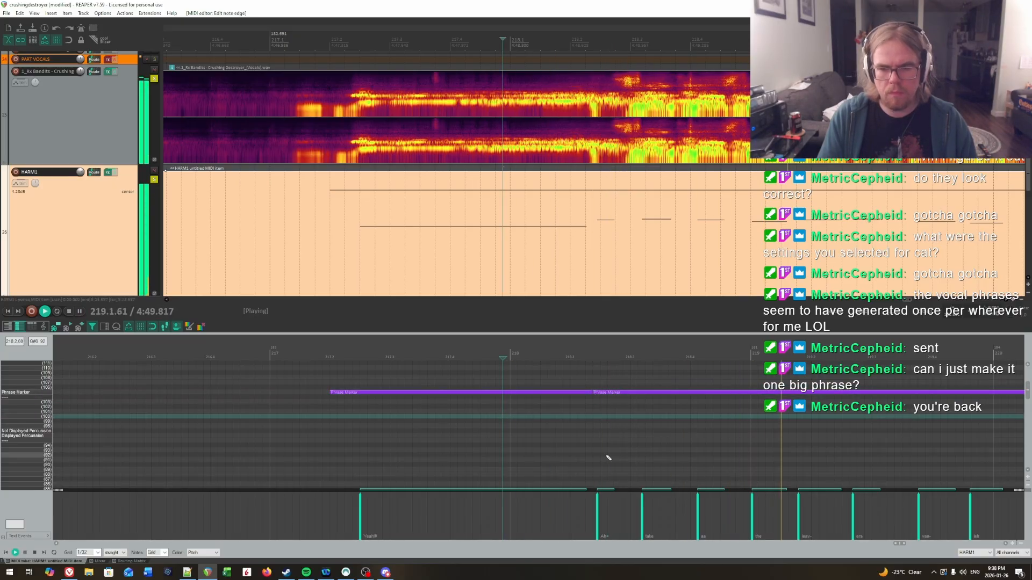
scroll(607, 456, "down", 8)
key("space")
Replay the "Ah" note and try it one semitone higher, on A.
scroll(543, 411, "up", 3)
left_click(534, 399)
key("space")
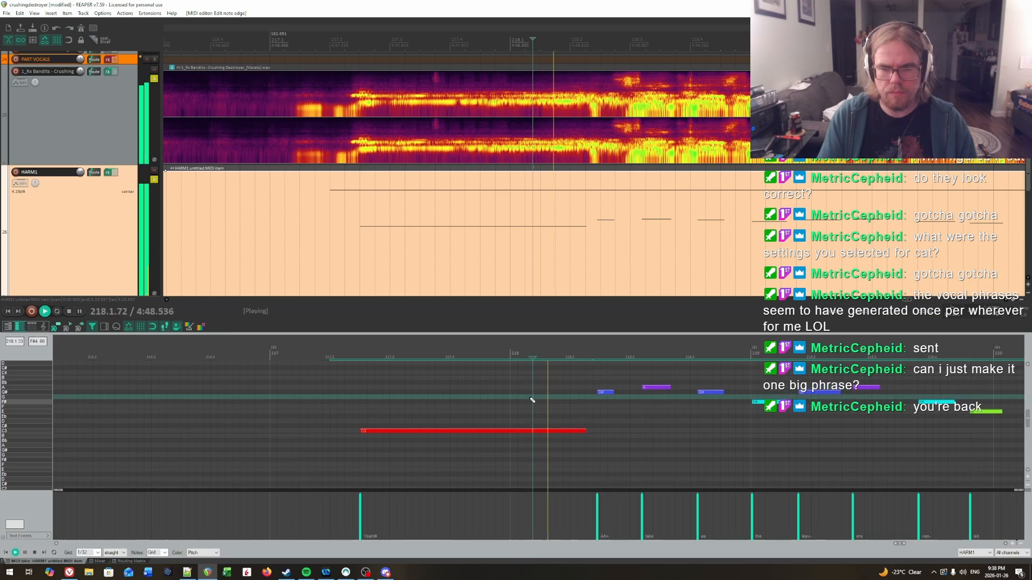
scroll(536, 400, "up", 1)
key("space")
left_click(606, 402)
key("Up")
left_click(525, 383)
key("space")
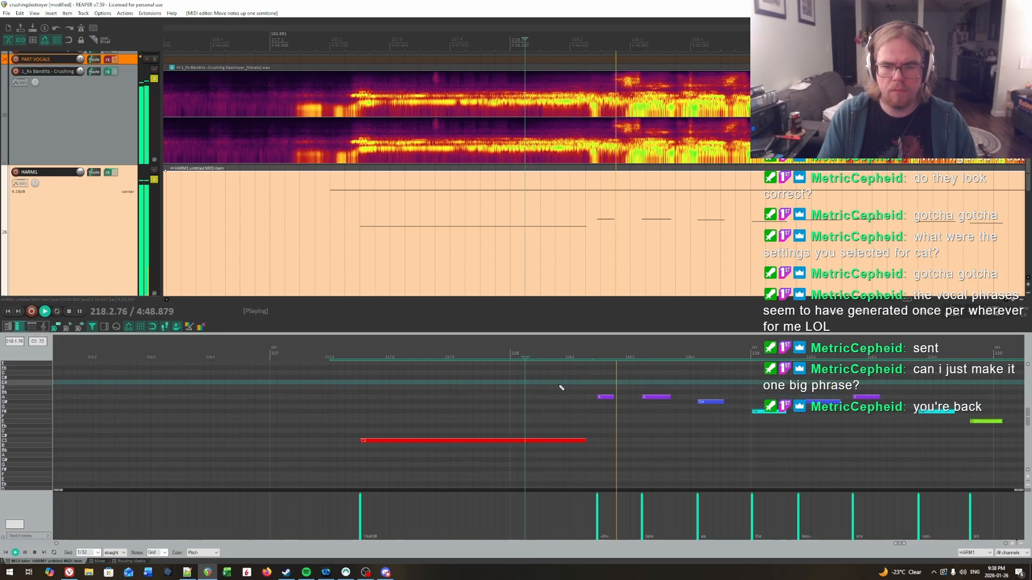
key("space")
Try the "Ah" note three semitones lower, on F#, and play it against the vocals.
left_click_drag(592, 391, 602, 406)
key("Down")
key("Down")
key("Down")
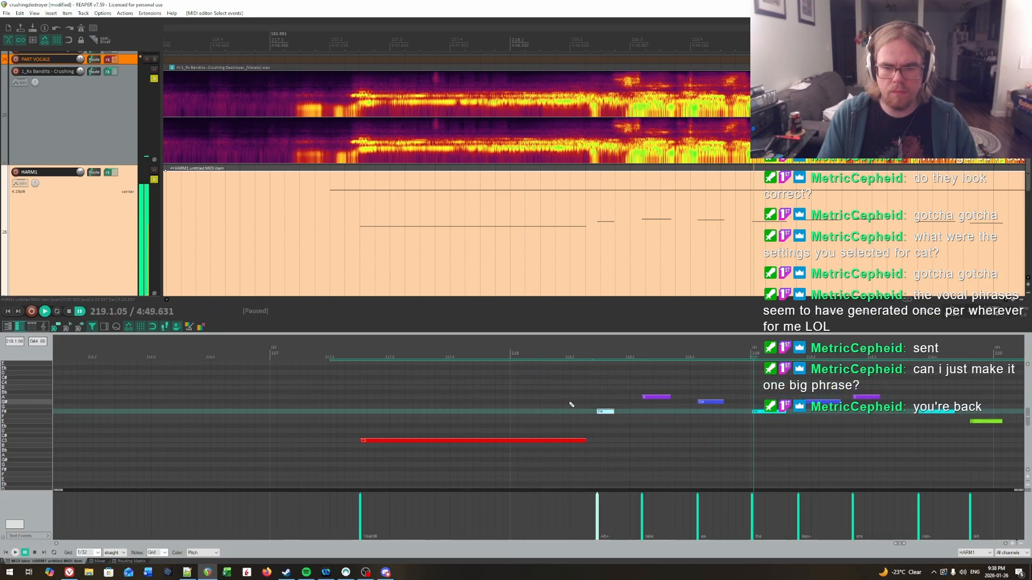
left_click(570, 403)
key("space")
key("space")
Return the "Ah" note to G# by raising it two semitones and play it again.
left_click(605, 412)
key("Up")
key("Up")
left_click(566, 394)
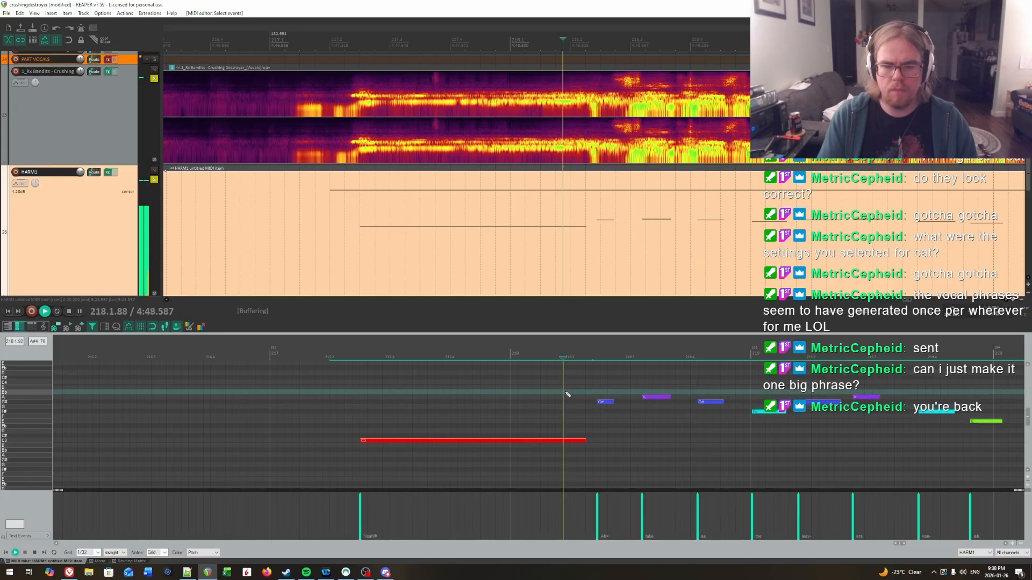
key("space")
Turn off the HARM1 track's effects and play the vocals from measure 218 through measure 225.
left_click(115, 173)
left_click(518, 405)
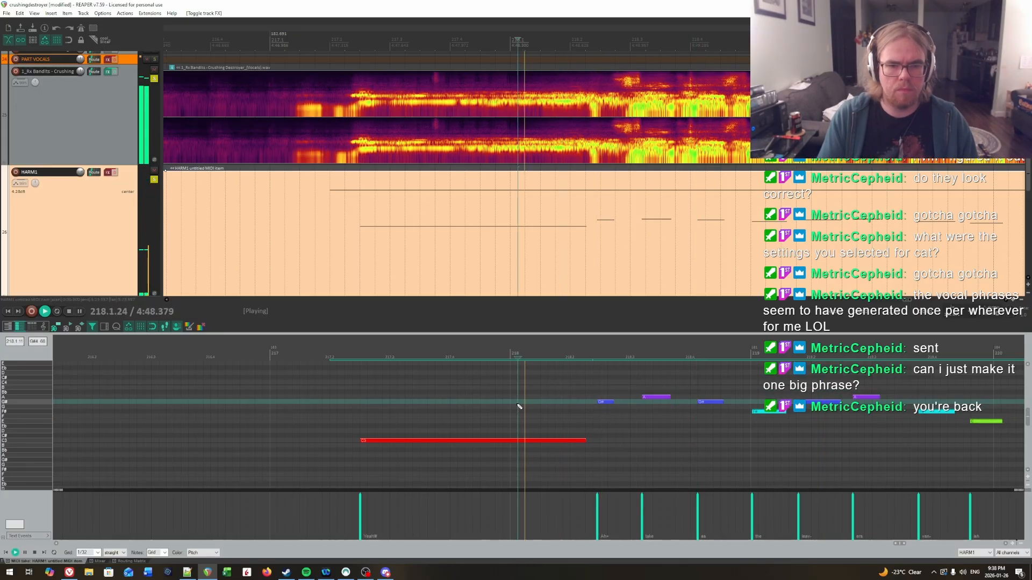
scroll(568, 404, "up", 4)
scroll(568, 404, "down", 3)
left_click(513, 393)
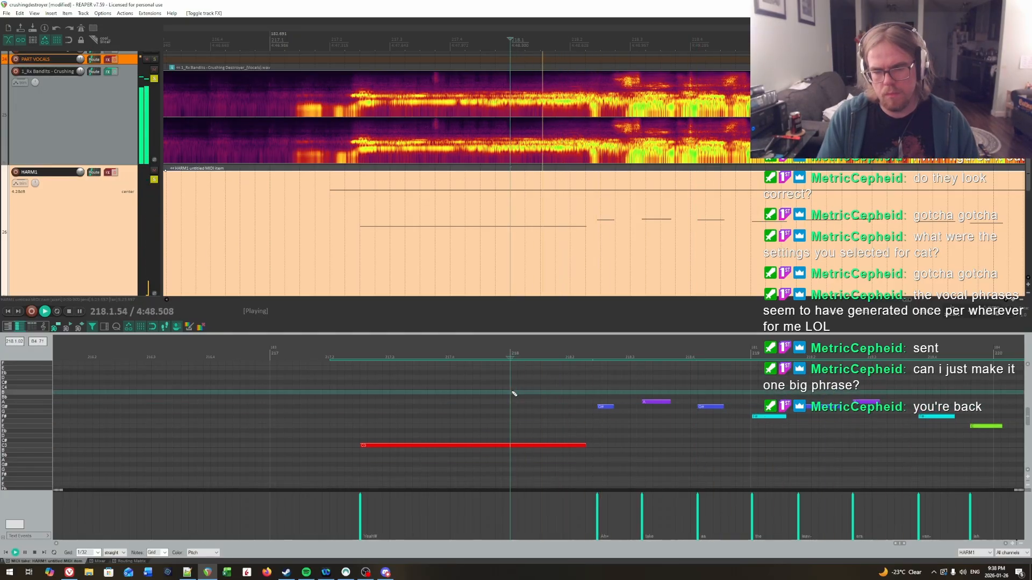
scroll(552, 393, "up", 2)
scroll(553, 393, "down", 6)
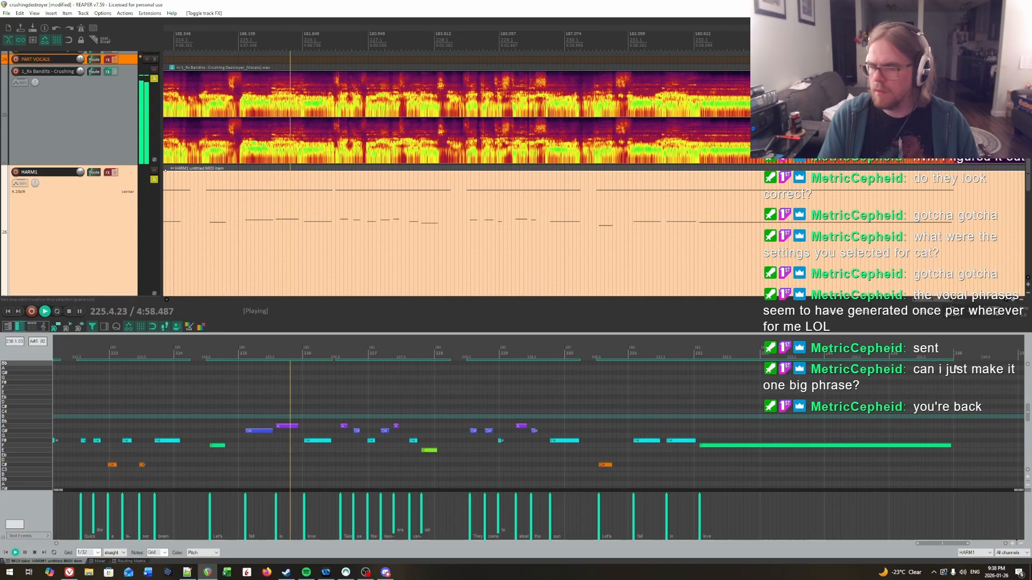
key("space")
Review the phrase markers against the vocals by playing from late measure 221 into measure 227.
scroll(241, 407, "up", 2)
scroll(241, 407, "up", 11)
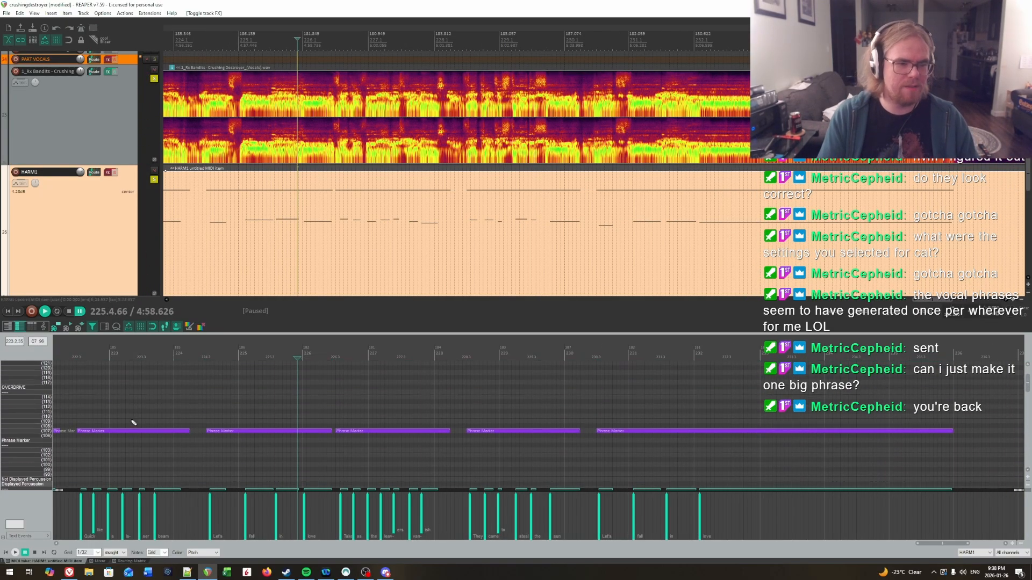
left_click(118, 428)
scroll(173, 429, "down", 2)
left_click_drag(173, 418, 354, 400)
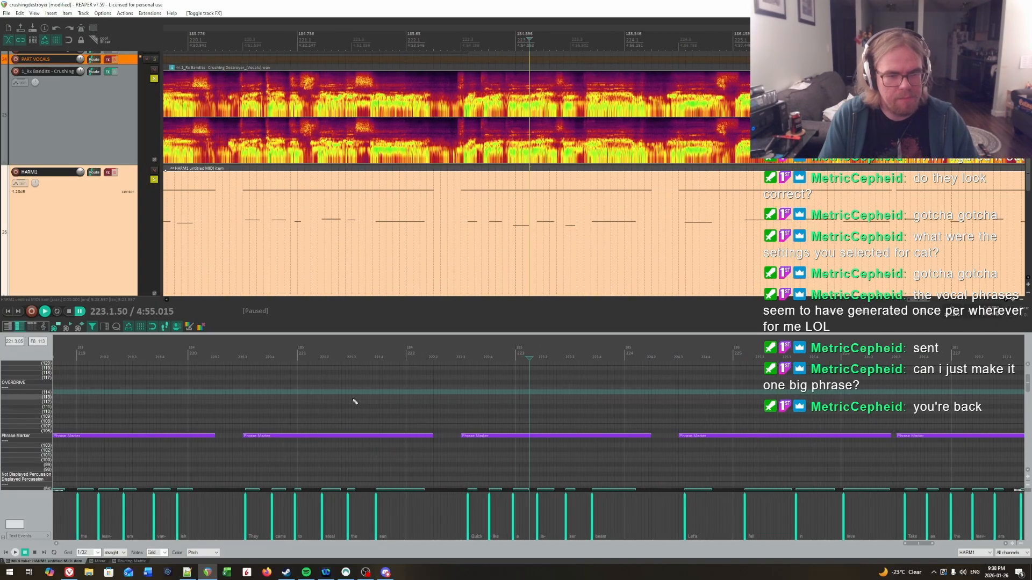
left_click(398, 396)
key("space")
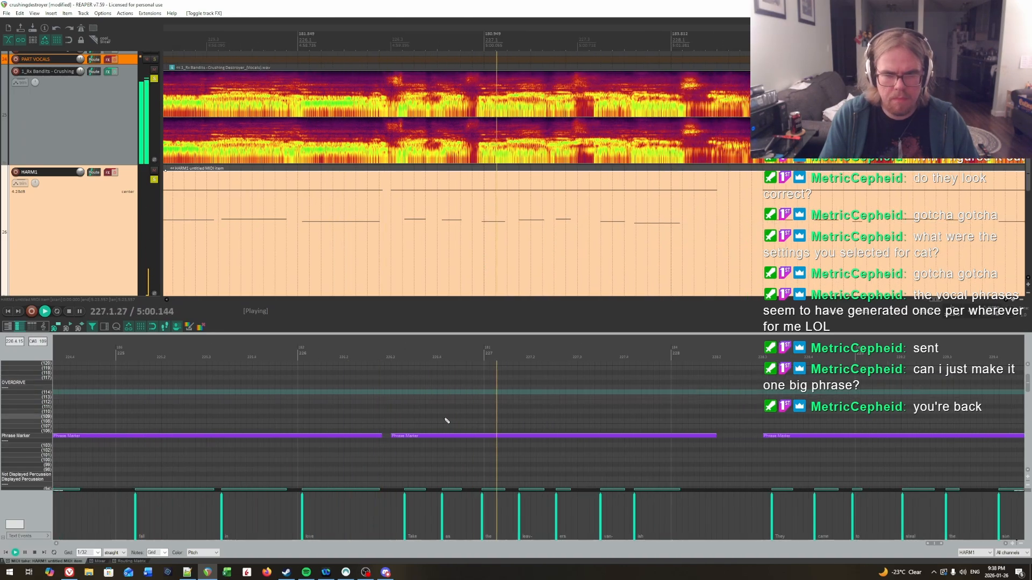
key("space")
Close the gap between the two phrase markers in measure 226 and play on into measure 229.
left_click(378, 438)
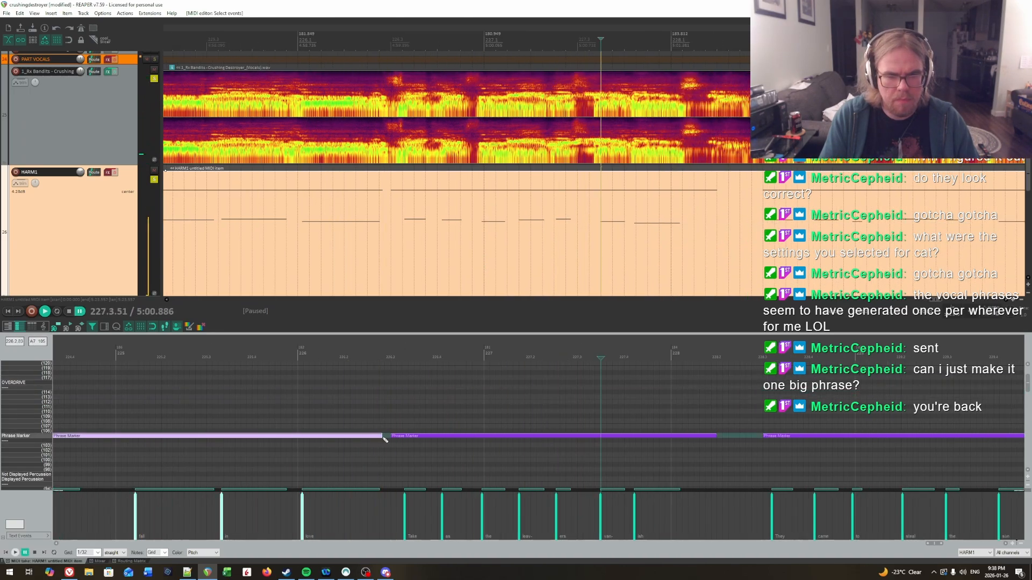
left_click(385, 439)
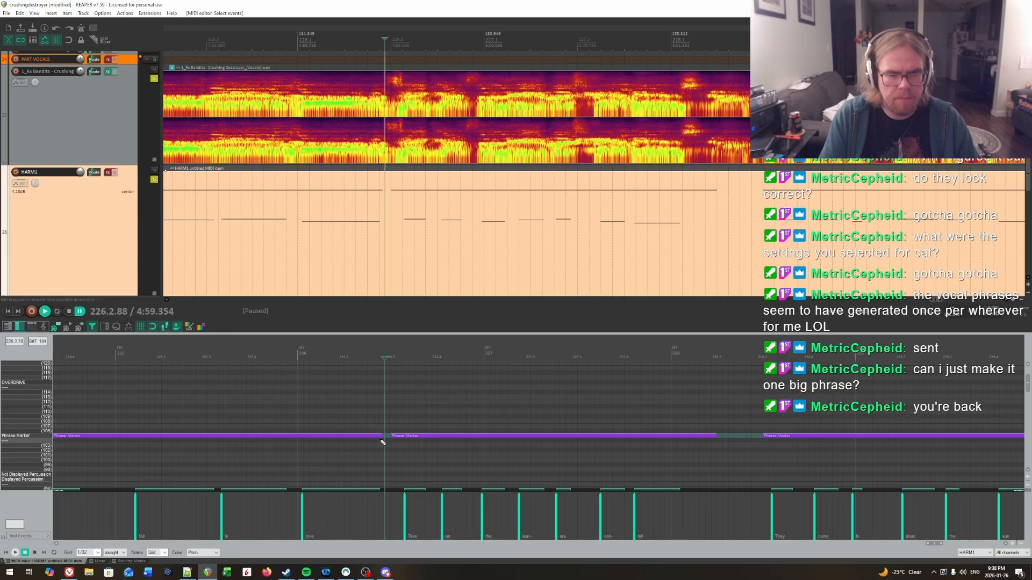
key("space")
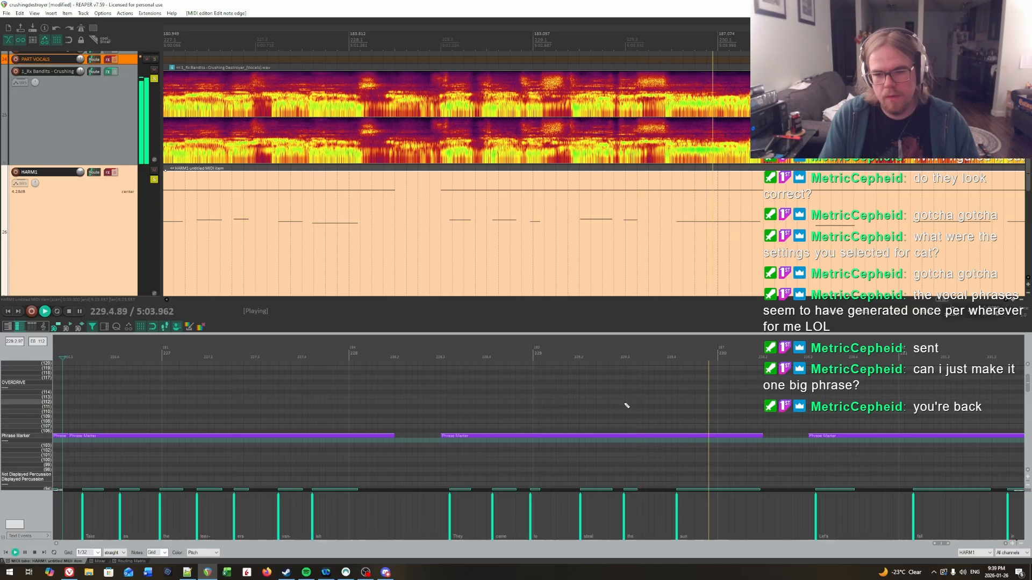
Return to the song's opening vocals around measure 43 and show the HARM1 MIDI editor in its own full-size window.
left_click_drag(764, 405, 656, 399)
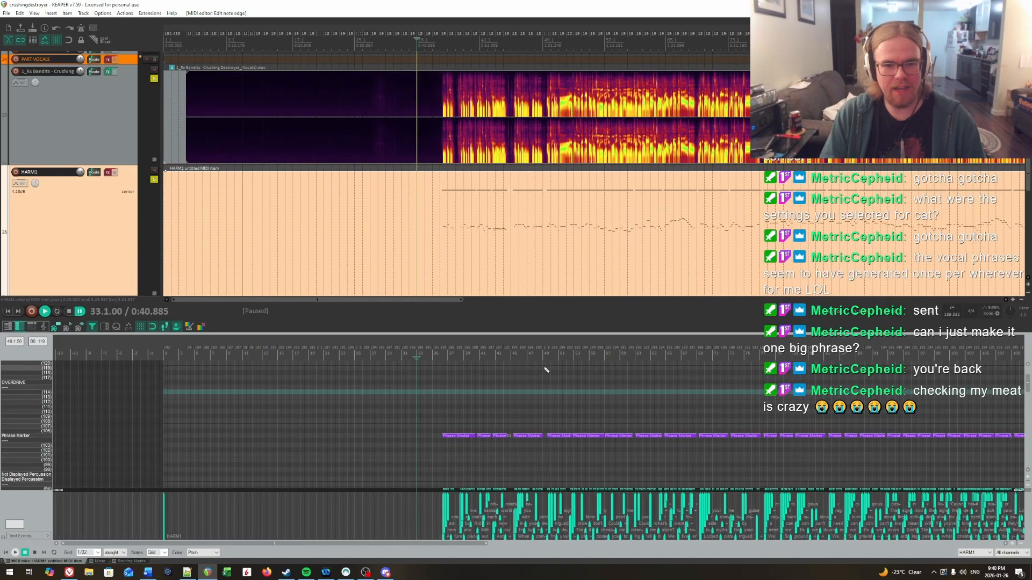
left_click(501, 401)
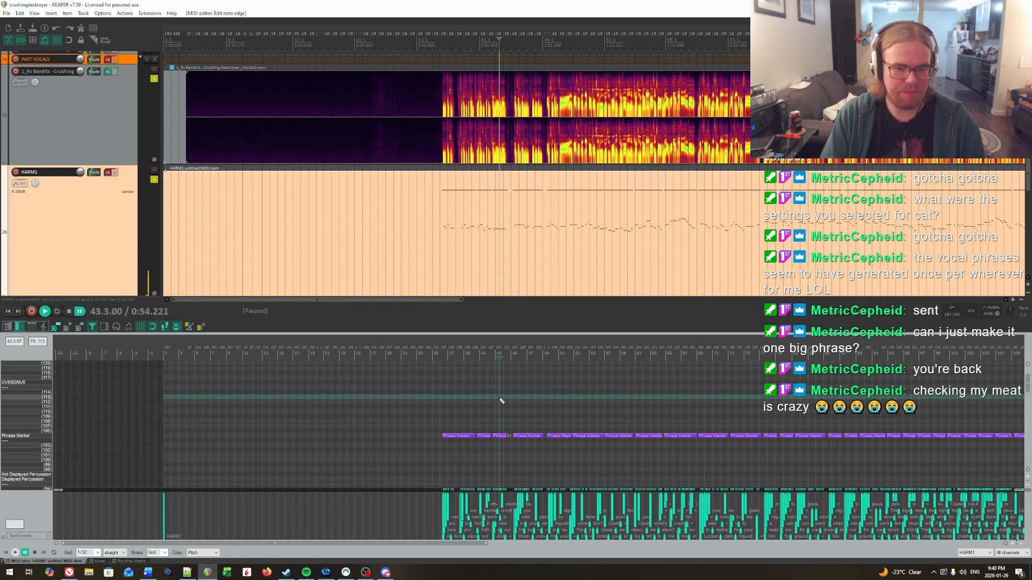
scroll(501, 401, "up", 3)
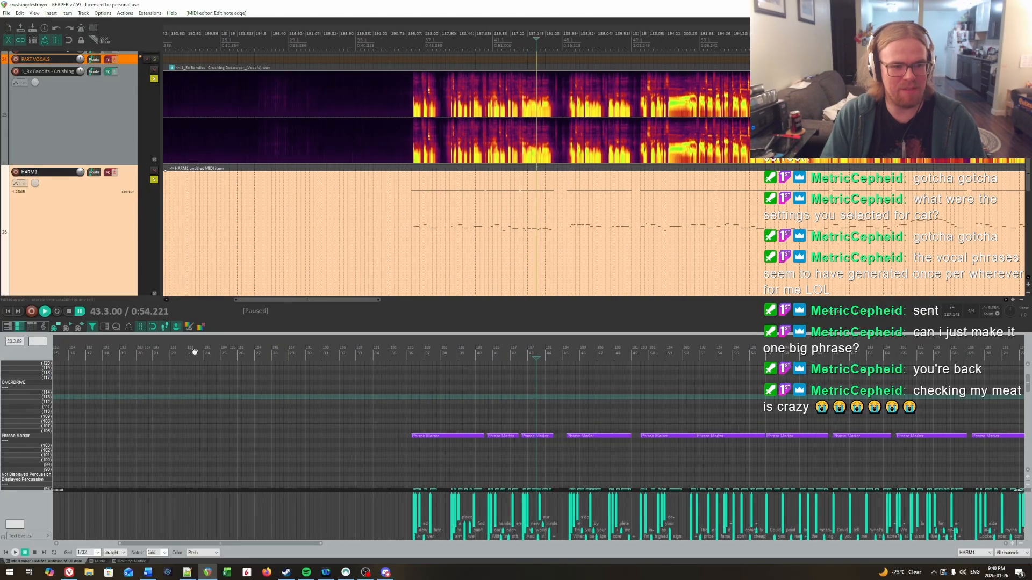
left_click(163, 328)
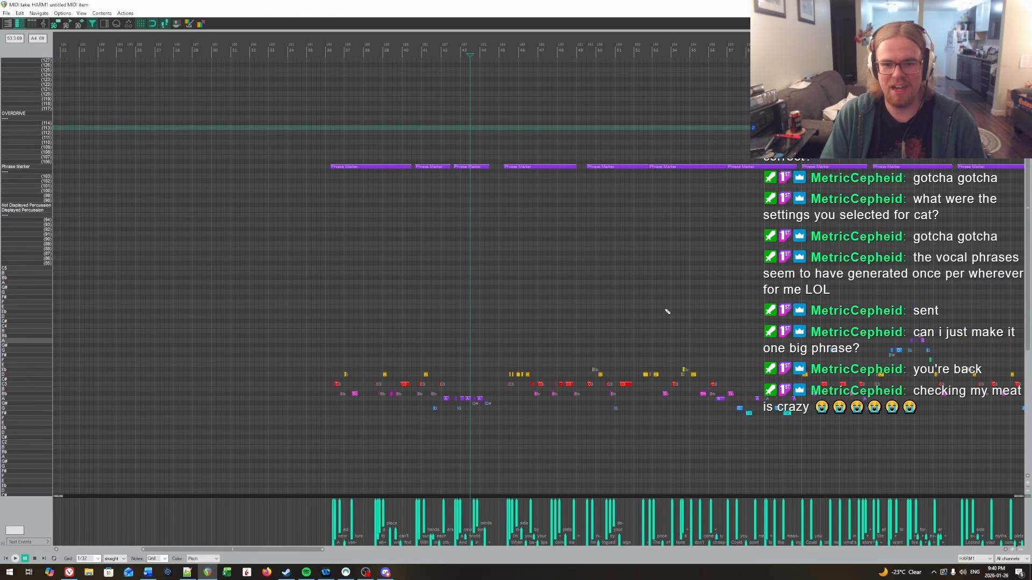
scroll(667, 311, "up", 2)
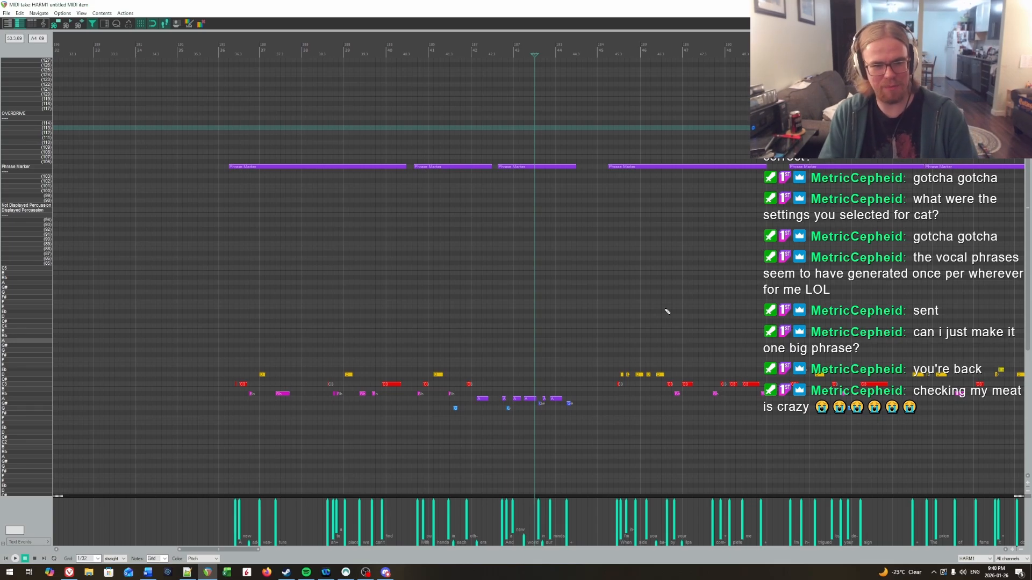
scroll(584, 288, "down", 5)
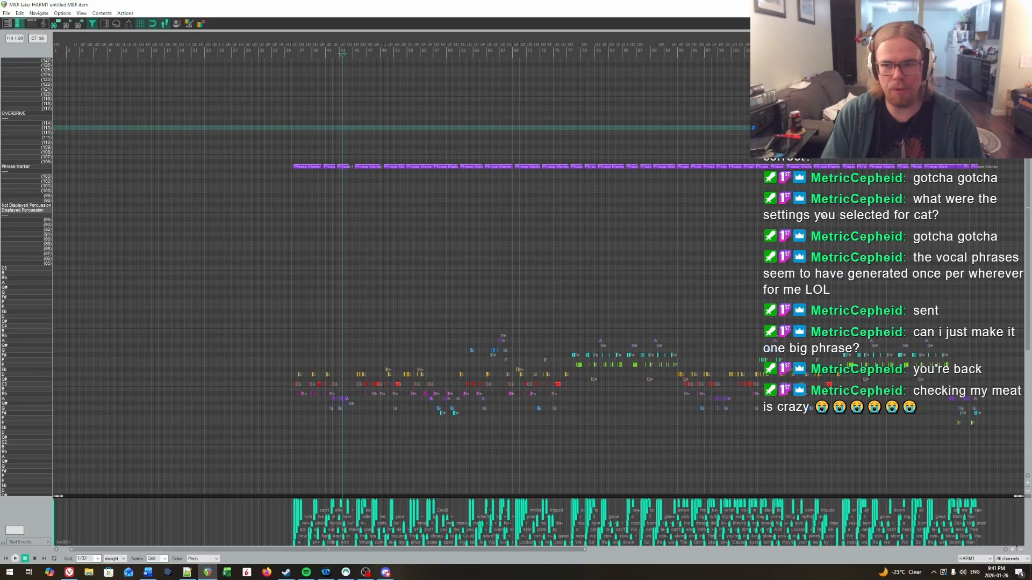
scroll(549, 209, "up", 8)
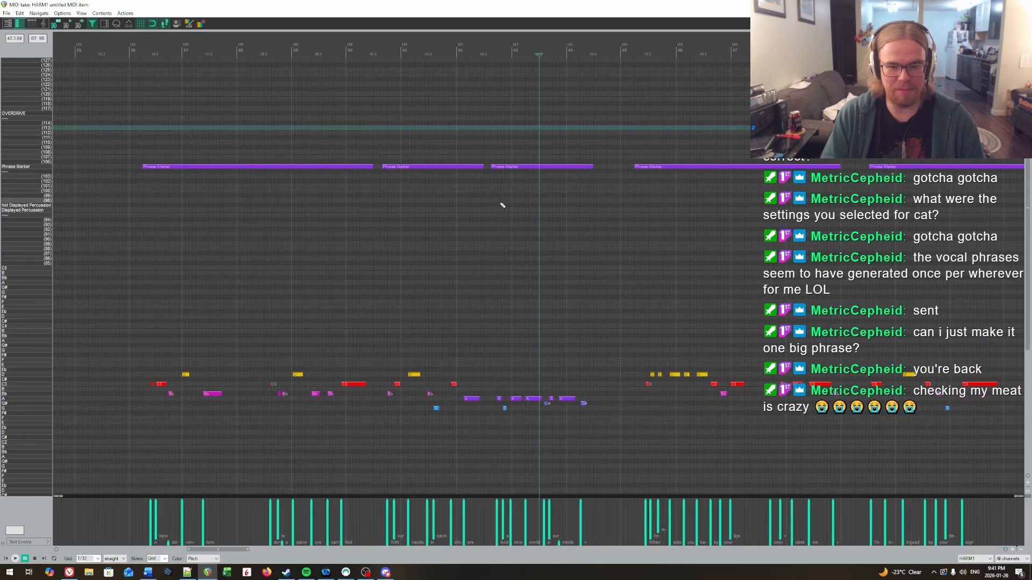
Select the fifth and ninth HARM1 phrase markers, the ones starting near measures 49 and 64.
scroll(672, 268, "right", 5)
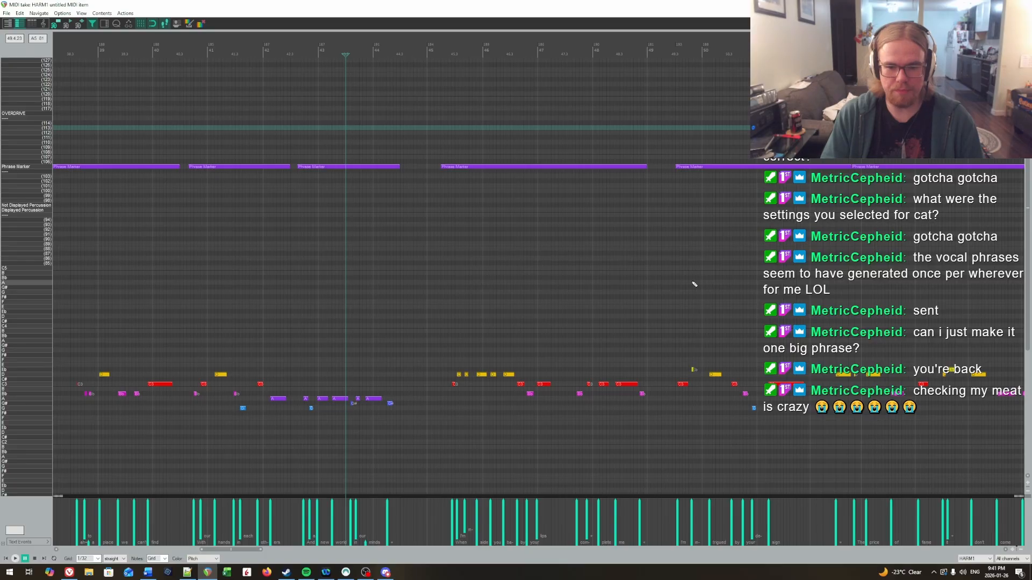
scroll(692, 274, "right", 6)
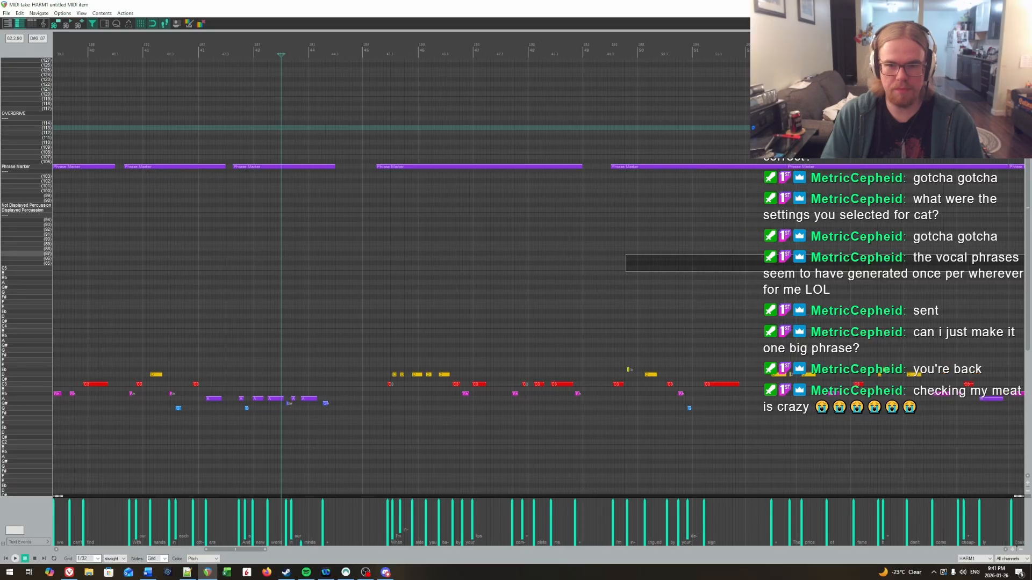
left_click(533, 167)
scroll(653, 248, "down", 5)
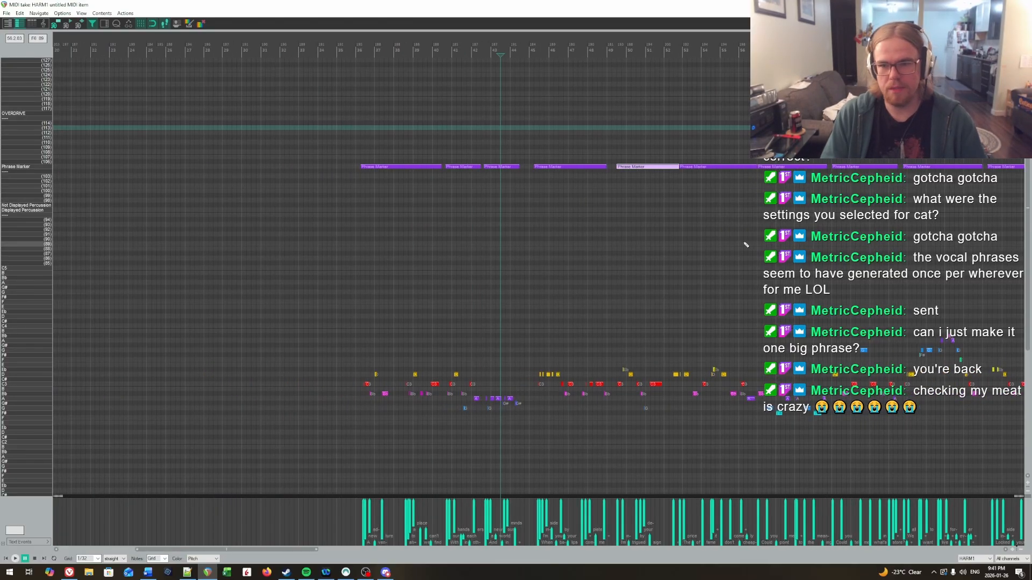
scroll(795, 241, "right", 5)
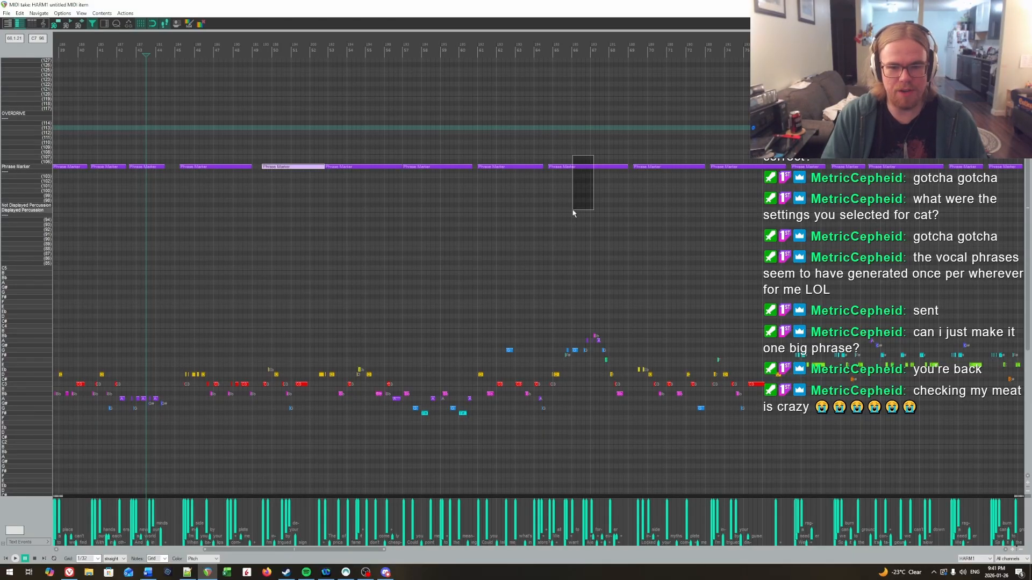
left_click(591, 167)
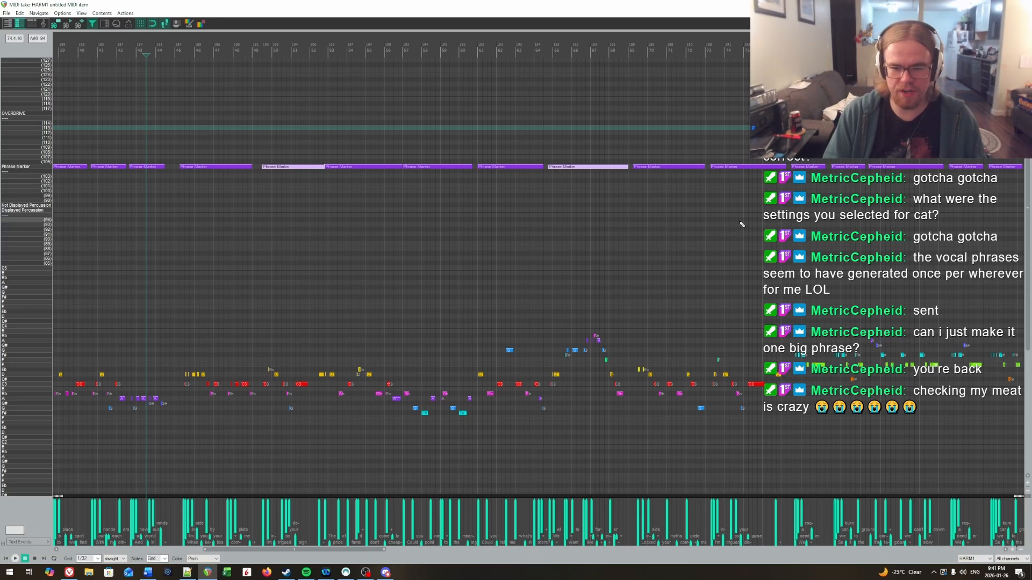
scroll(699, 229, "right", 3)
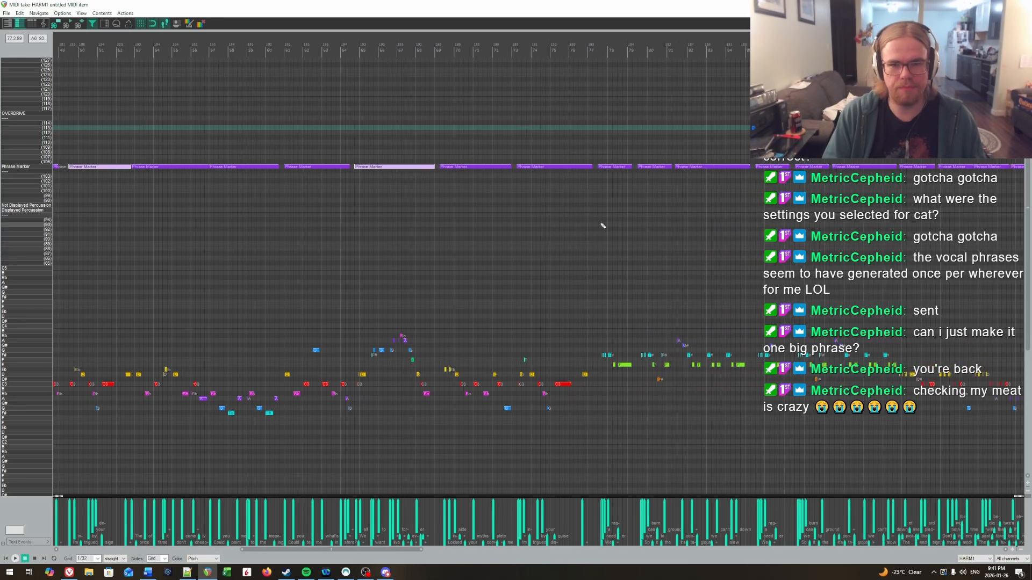
Add six more phrase markers to the selection, spaced every few phrases between about measures 80 and 136.
scroll(673, 228, "right", 2)
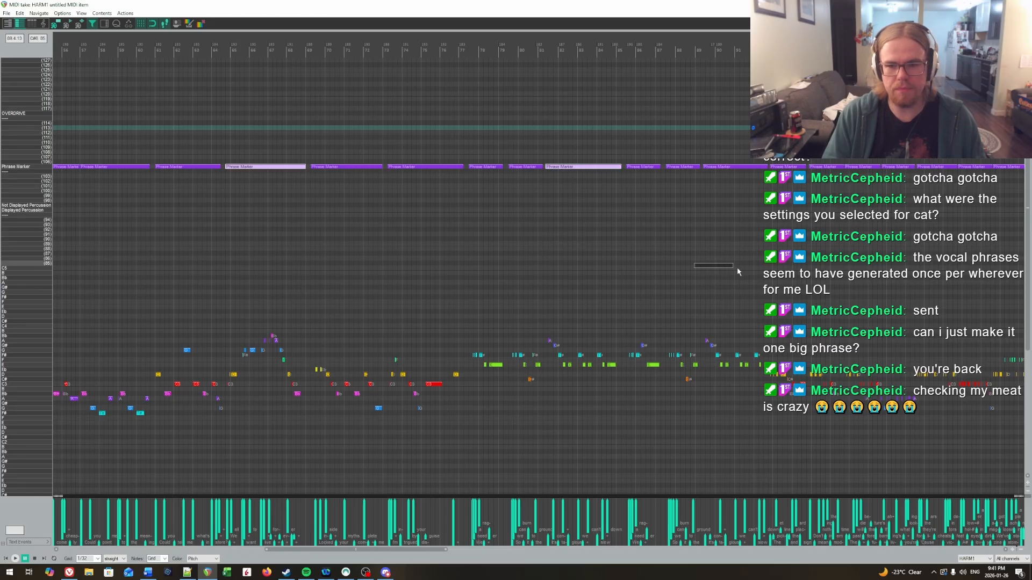
scroll(740, 266, "right", 2)
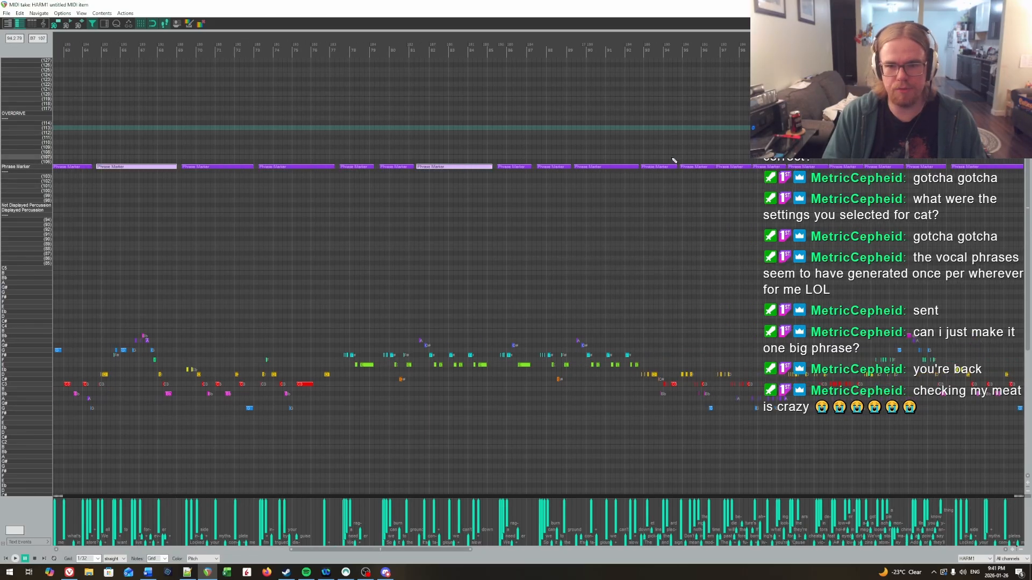
scroll(671, 236, "right", 4)
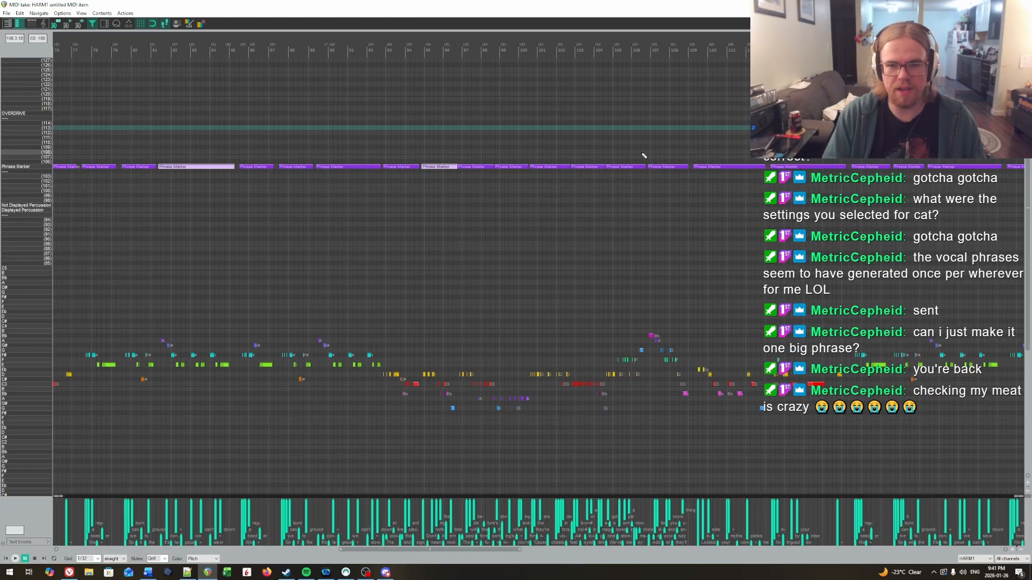
scroll(645, 247, "right", 4)
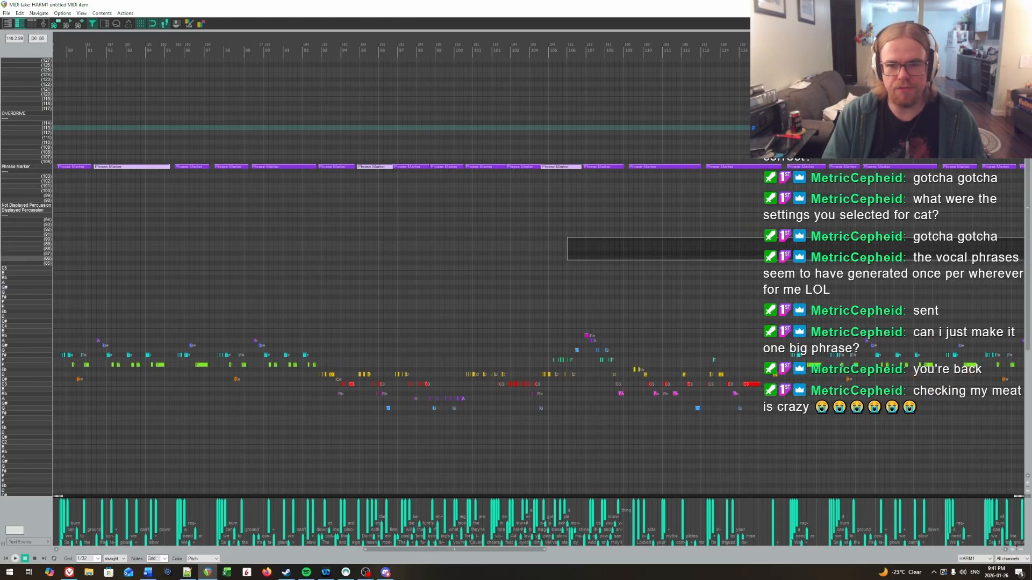
left_click(547, 167)
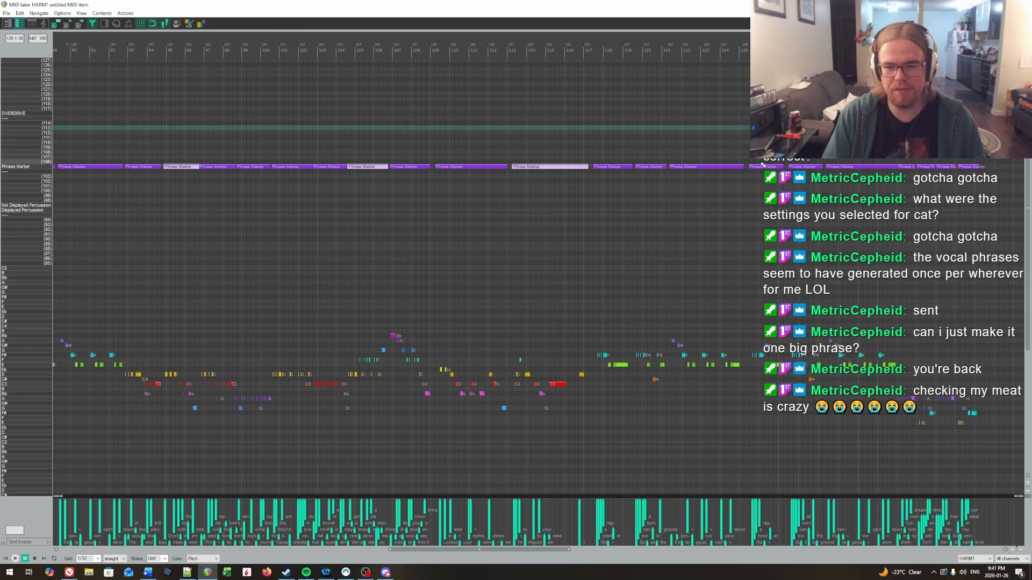
scroll(763, 268, "right", 4)
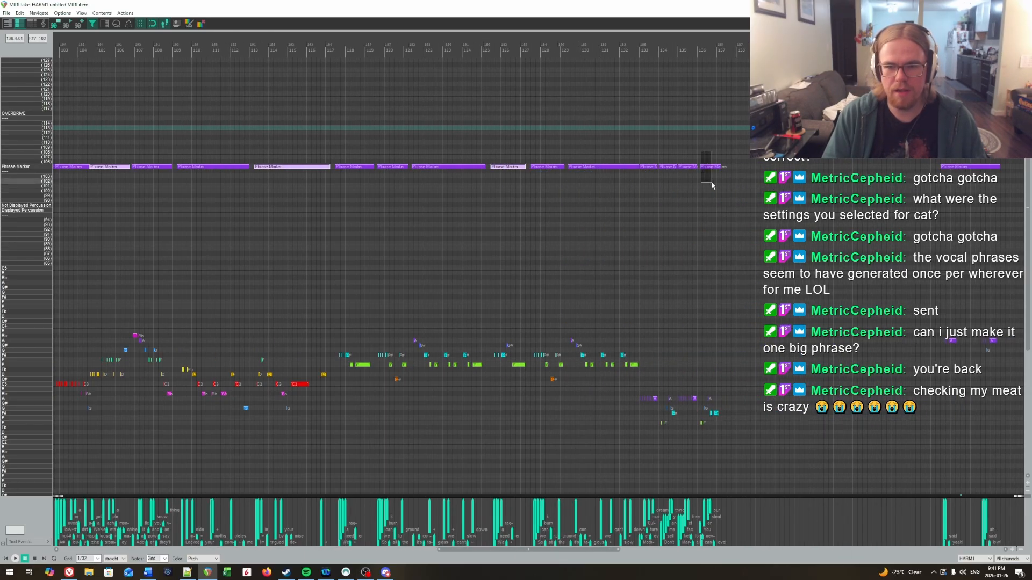
Add the "Yeah you said" phrase marker and the phrase marker starting in measure 188 to the selection.
scroll(720, 225, "right", 10)
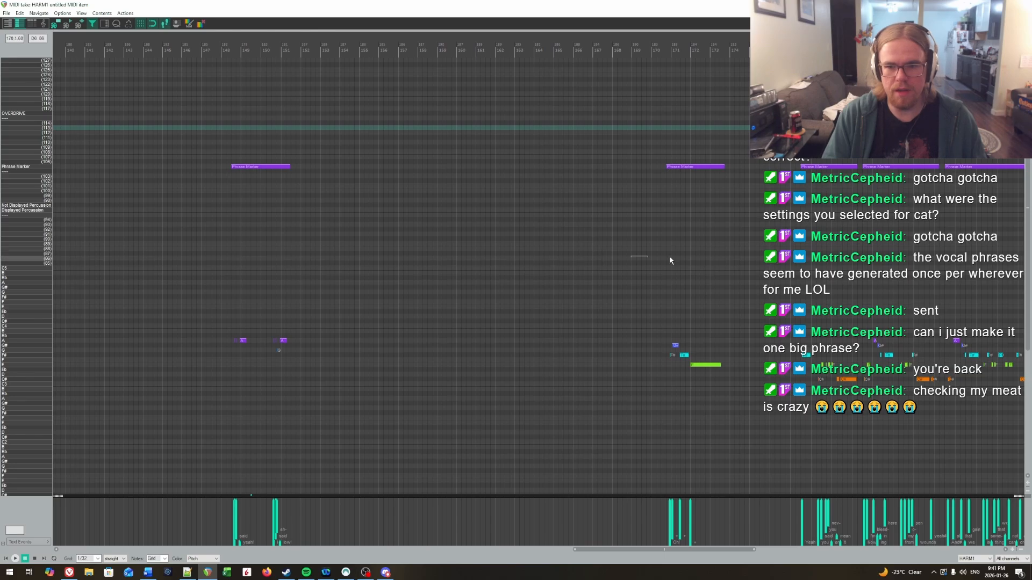
scroll(591, 260, "right", 7)
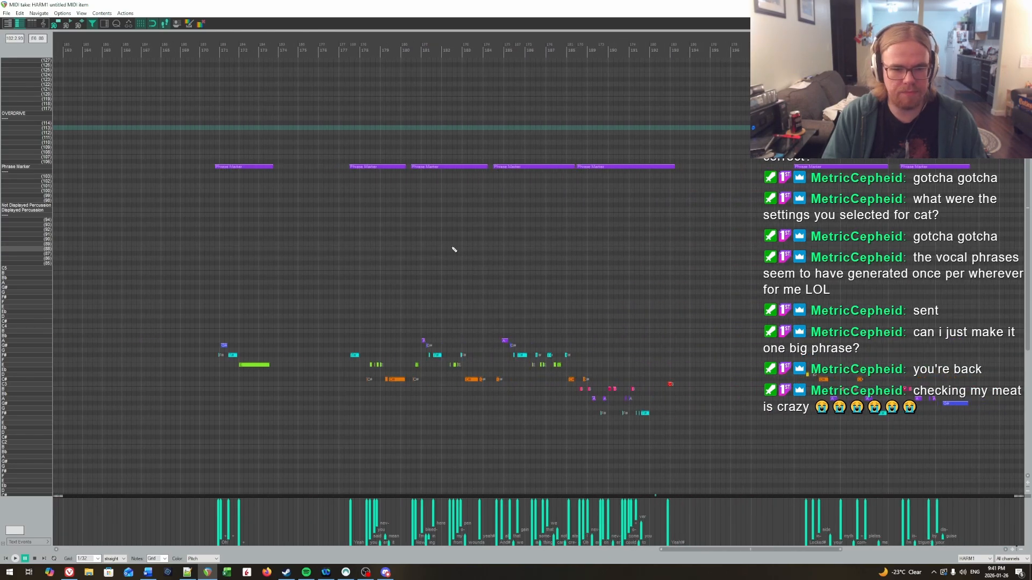
left_click_drag(376, 150, 393, 199)
left_click_drag(597, 134, 618, 198)
left_click_drag(644, 288, 609, 285)
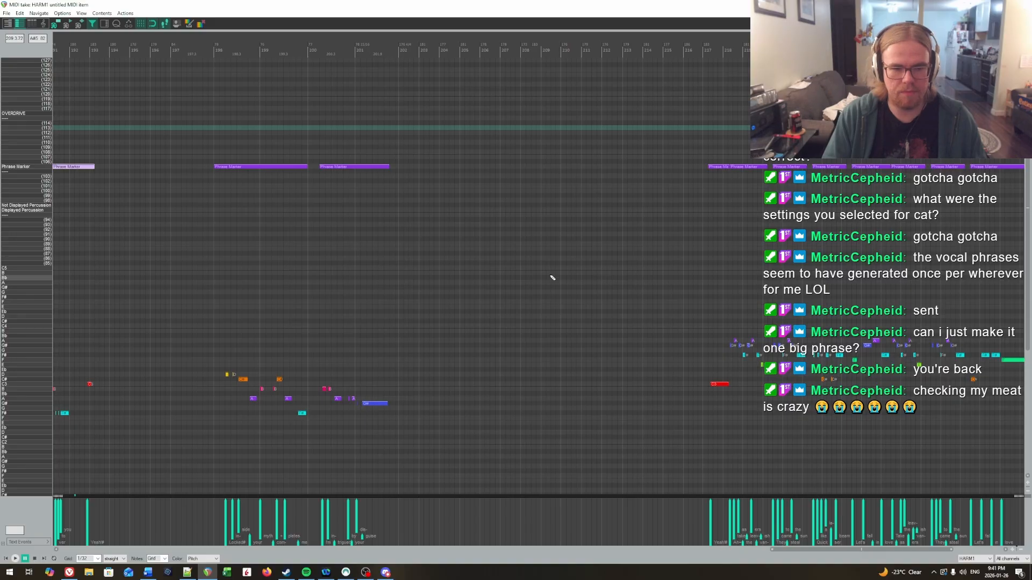
left_click_drag(682, 259, 505, 211)
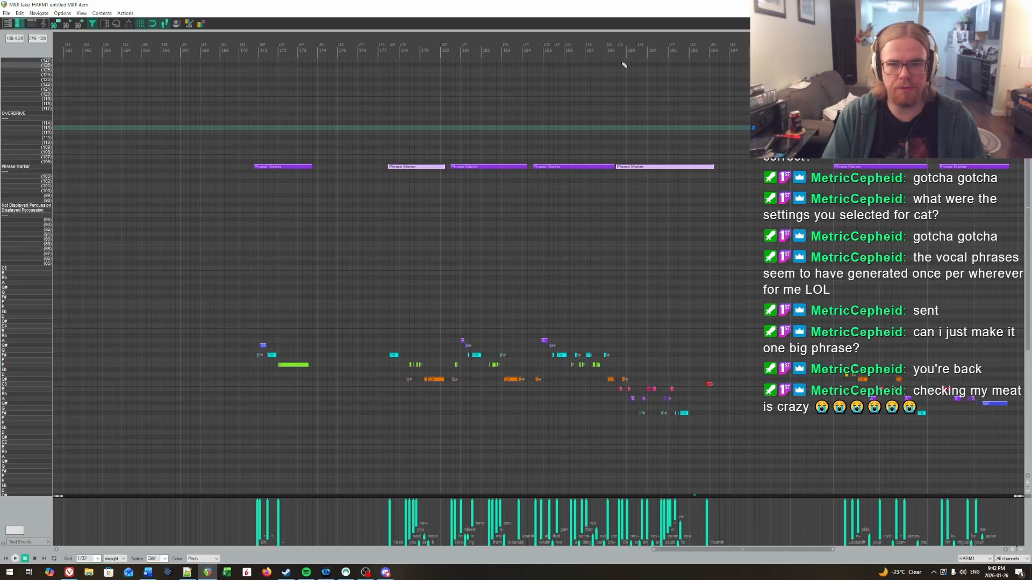
Place the edit cursor at the start of the measure 188 phrase and copy all selected phrase markers to row 107.
left_click(617, 49)
scroll(629, 156, "up", 4)
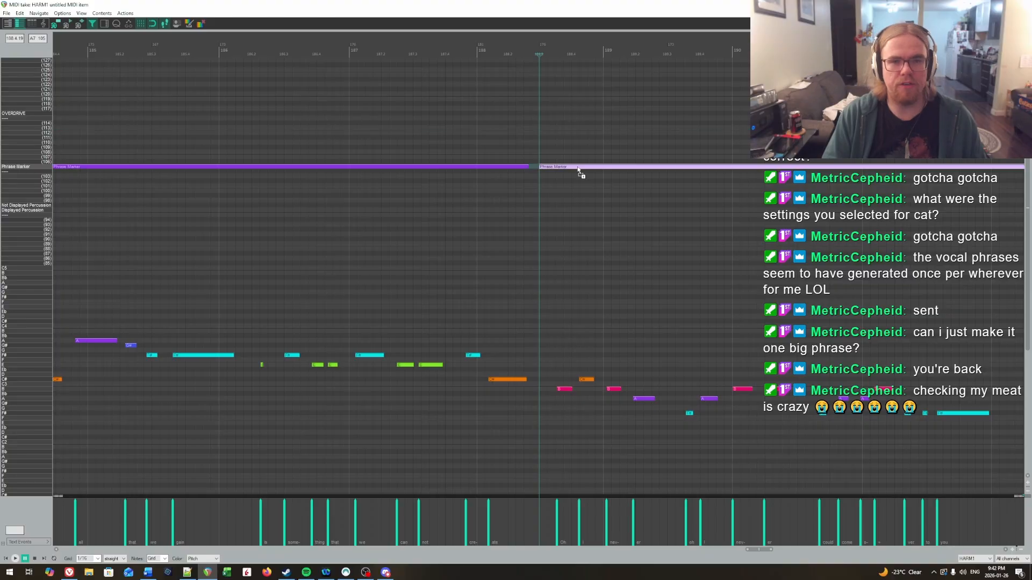
left_click_drag(578, 170, 579, 159)
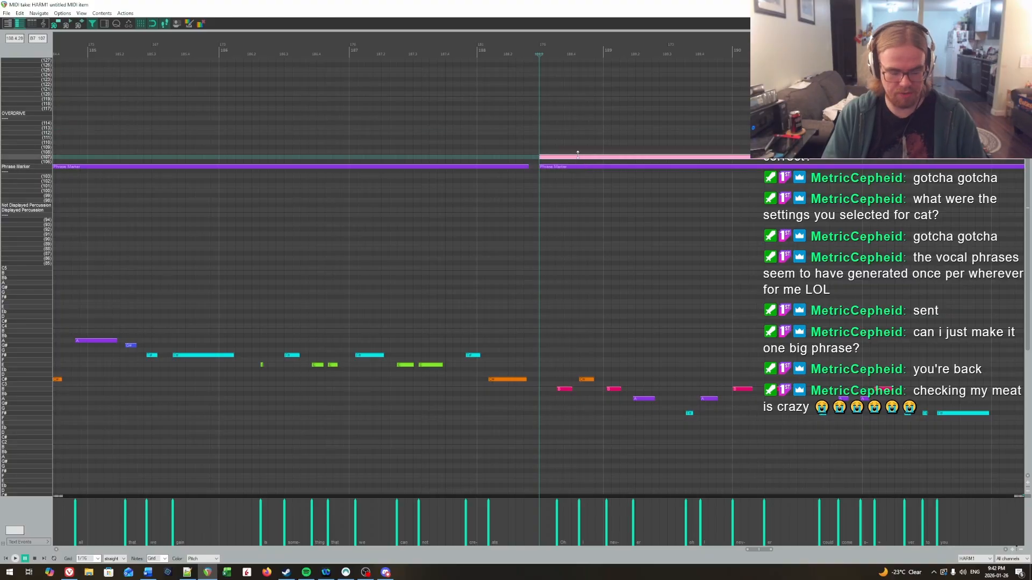
Raise the copied markers to the OVERDRIVE row and deselect them.
scroll(577, 155, "down", 12)
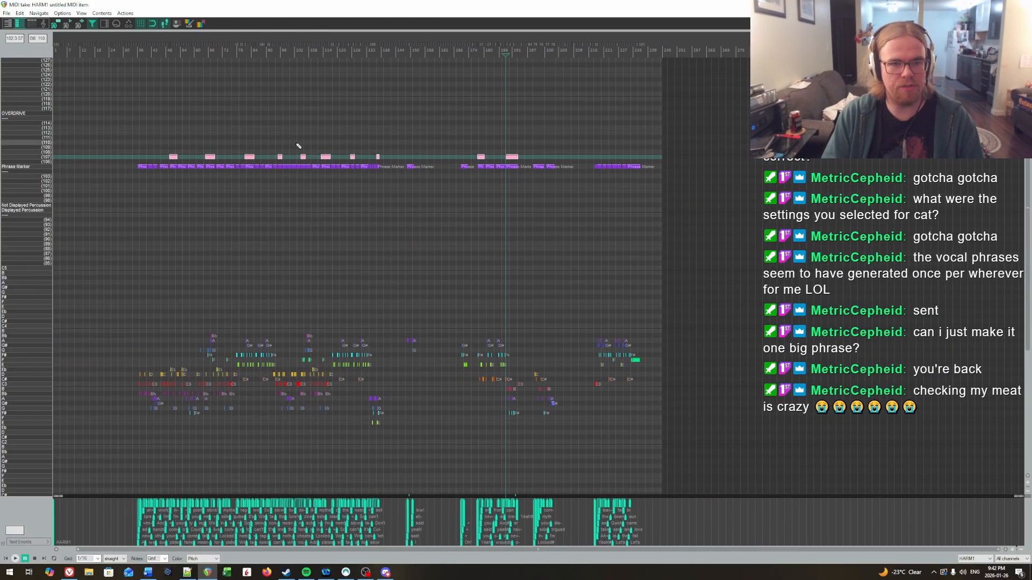
key("Up")
key("Up")
key("Up")
key("Up")
key("Up")
key("Up")
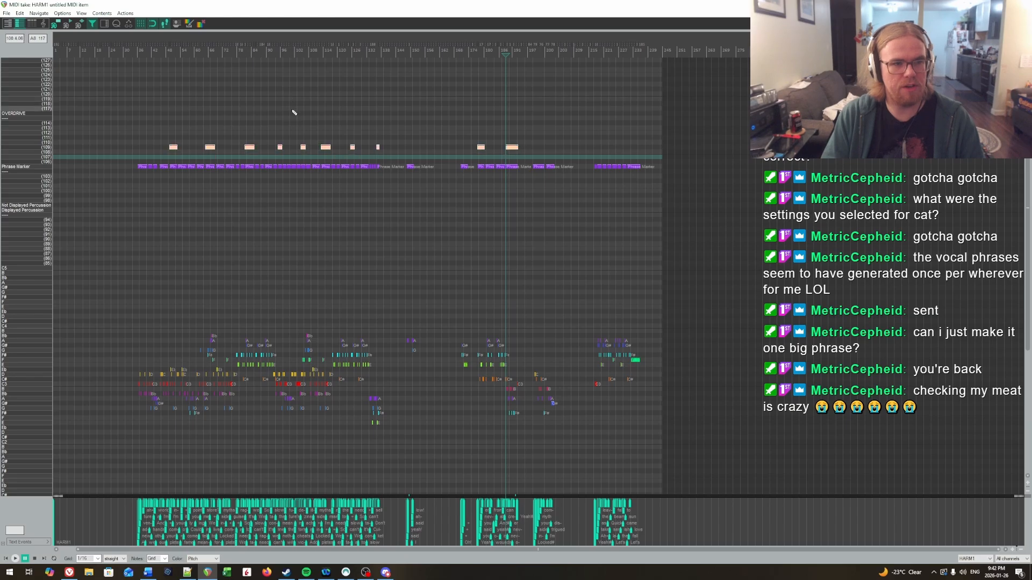
key("Up")
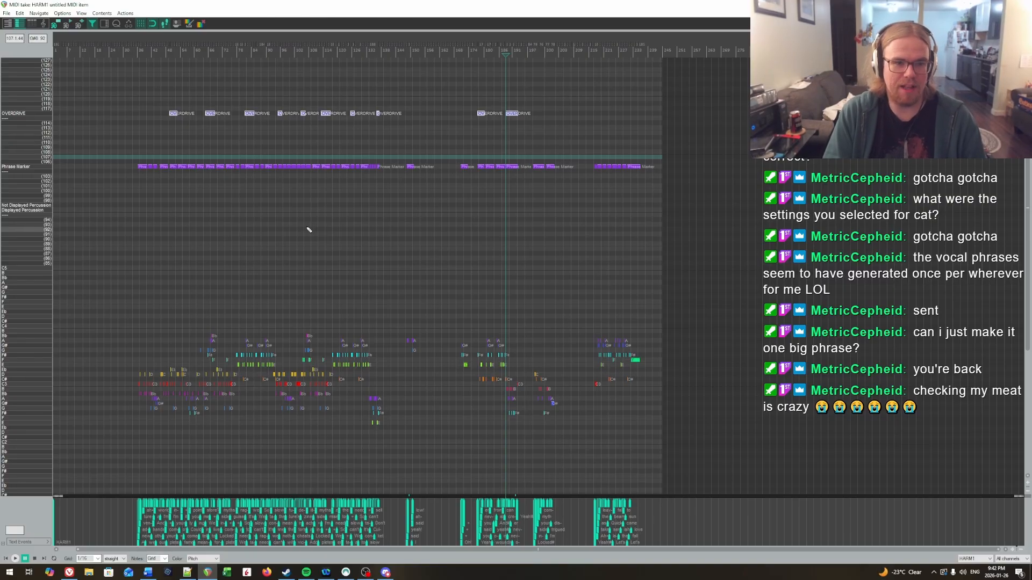
left_click(162, 220)
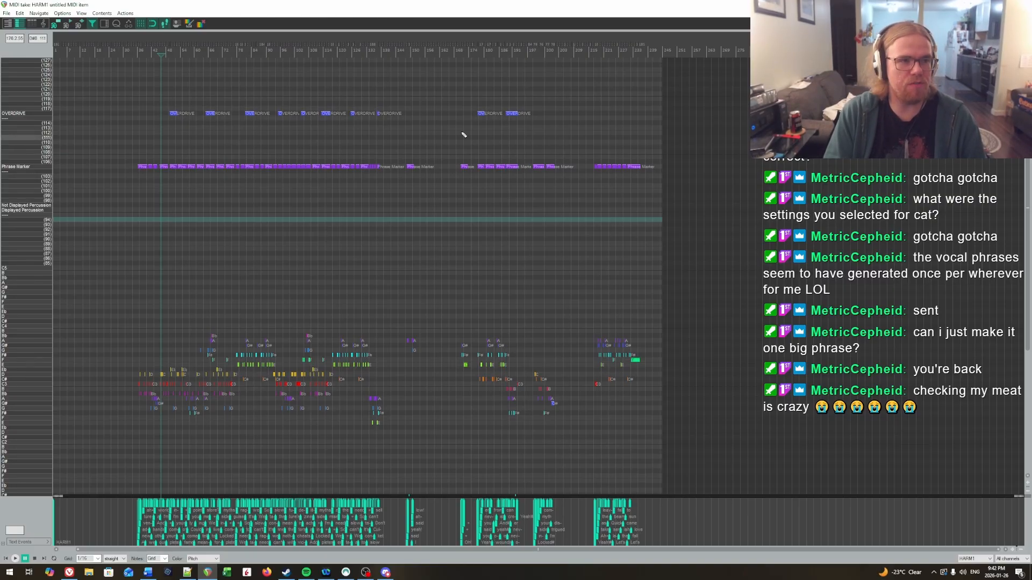
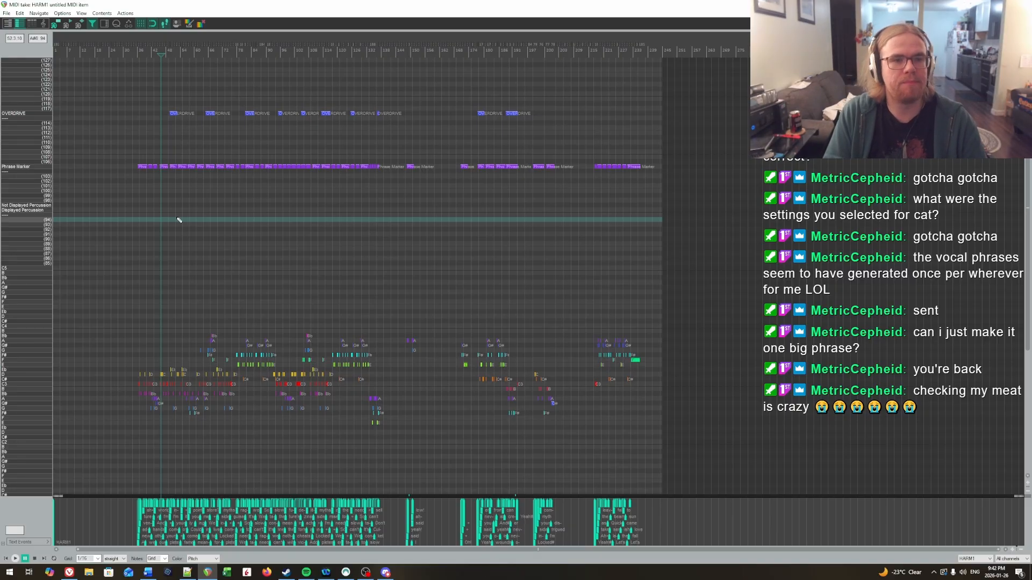
Switch to Notepad++ and look through the synced lyrics in lyrics2.txt.
left_click(178, 195)
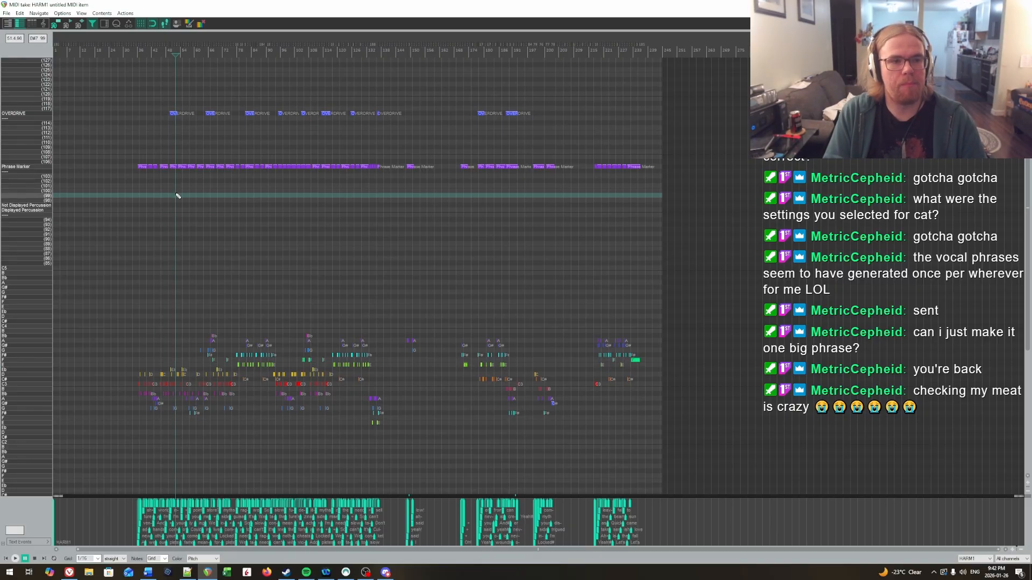
scroll(387, 216, "up", 3)
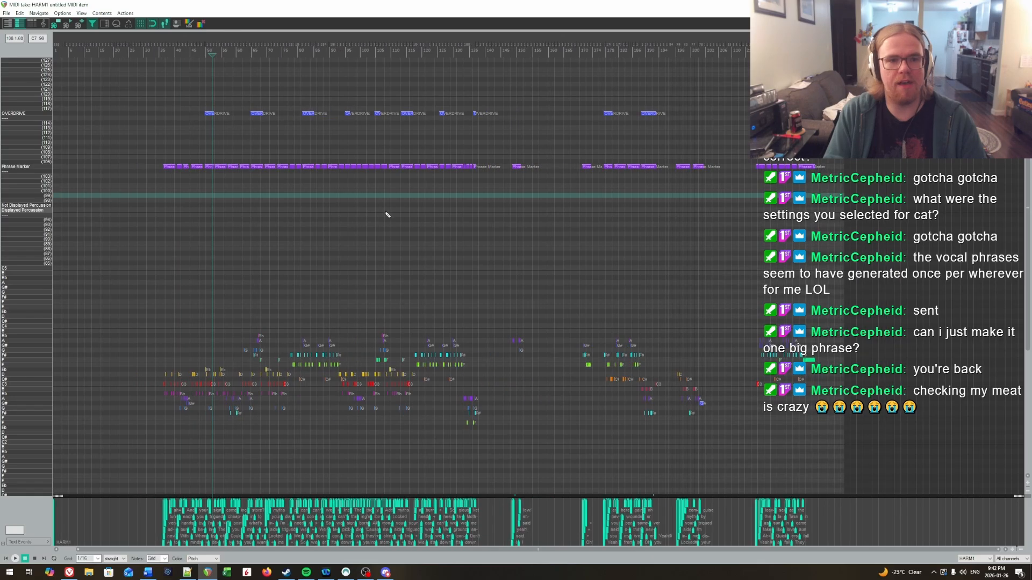
left_click(187, 572)
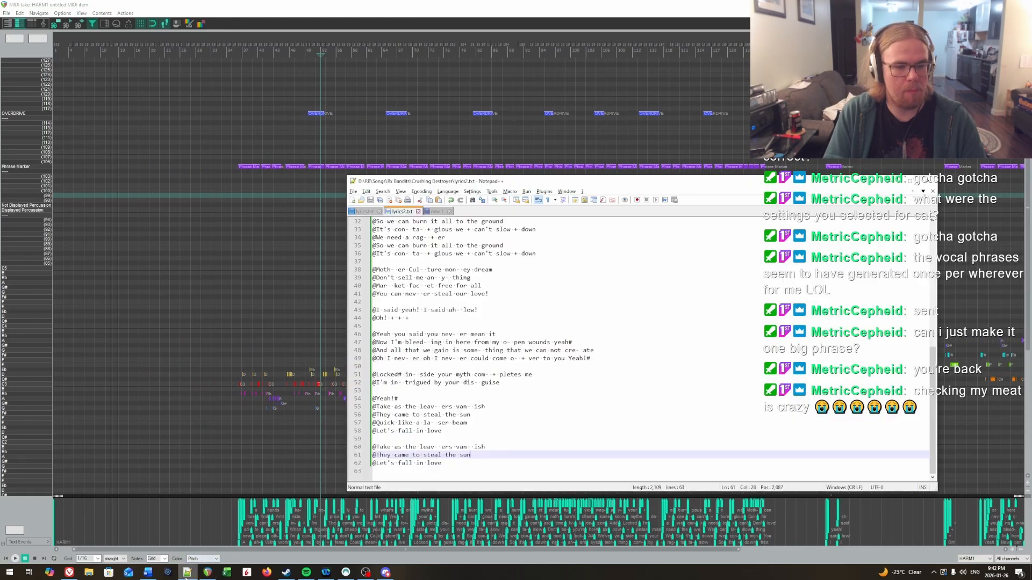
scroll(461, 334, "up", 10)
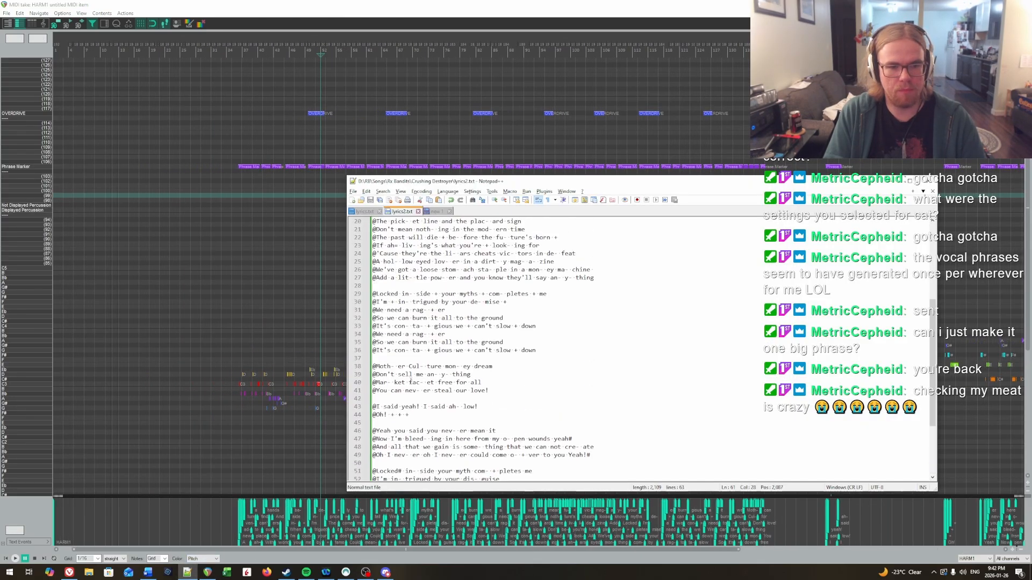
scroll(422, 353, "down", 10)
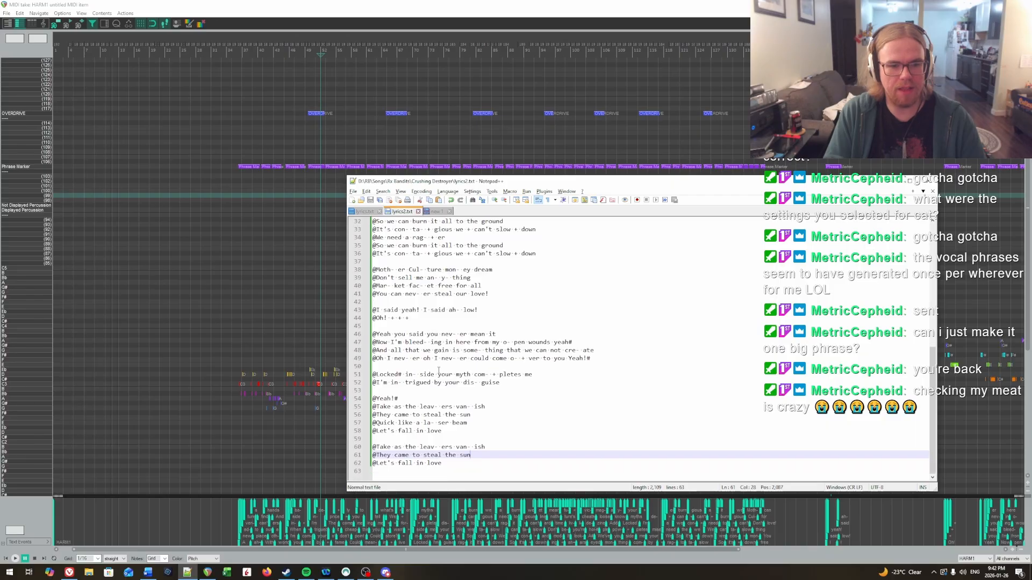
Finish reviewing lyrics2.txt, switch back to REAPER's MIDI editor, and dock it in the main window.
left_click(414, 442)
key("ctrl+v")
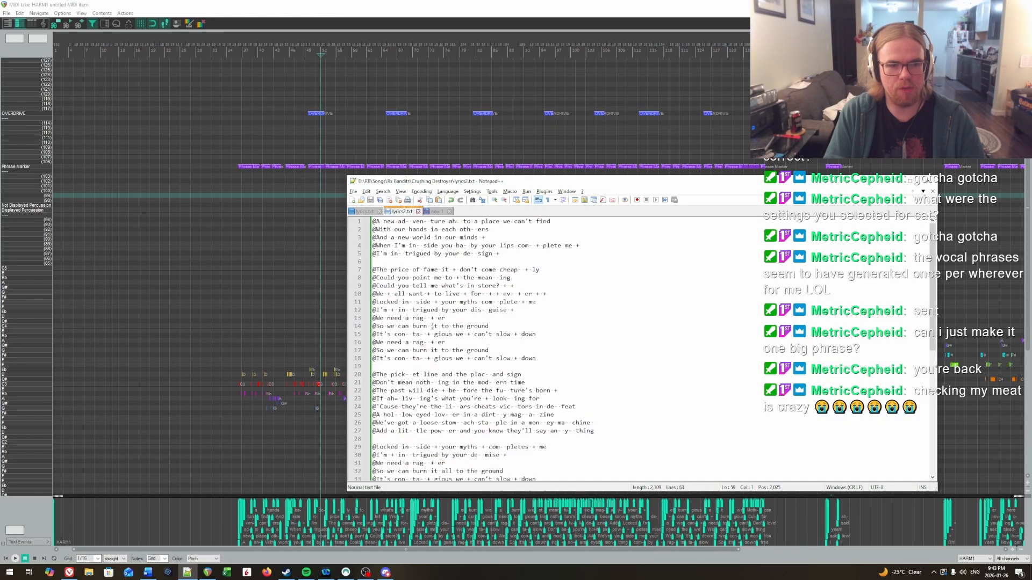
left_click(501, 4)
scroll(349, 206, "down", 6)
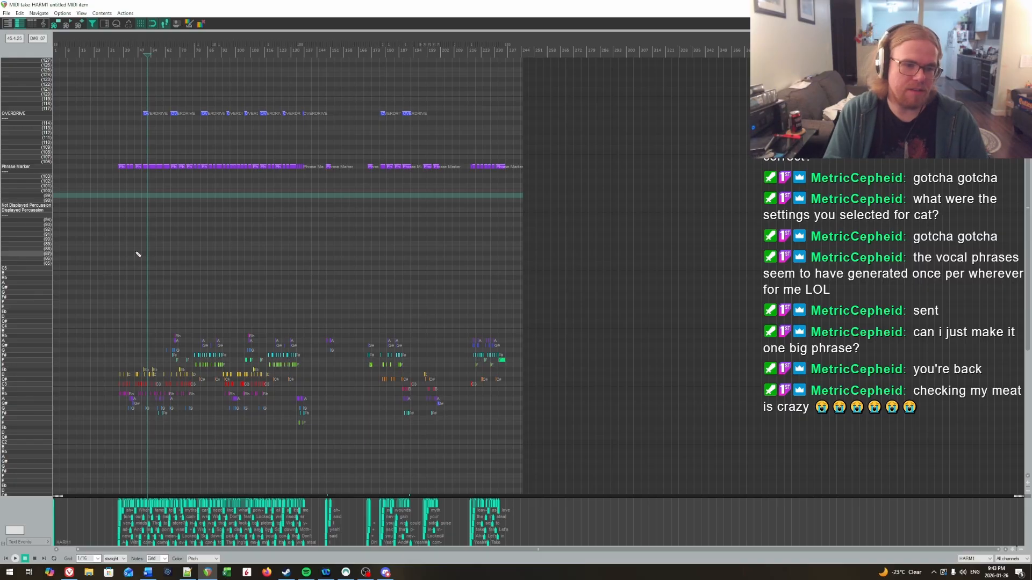
scroll(138, 255, "up", 2)
scroll(139, 254, "up", 5)
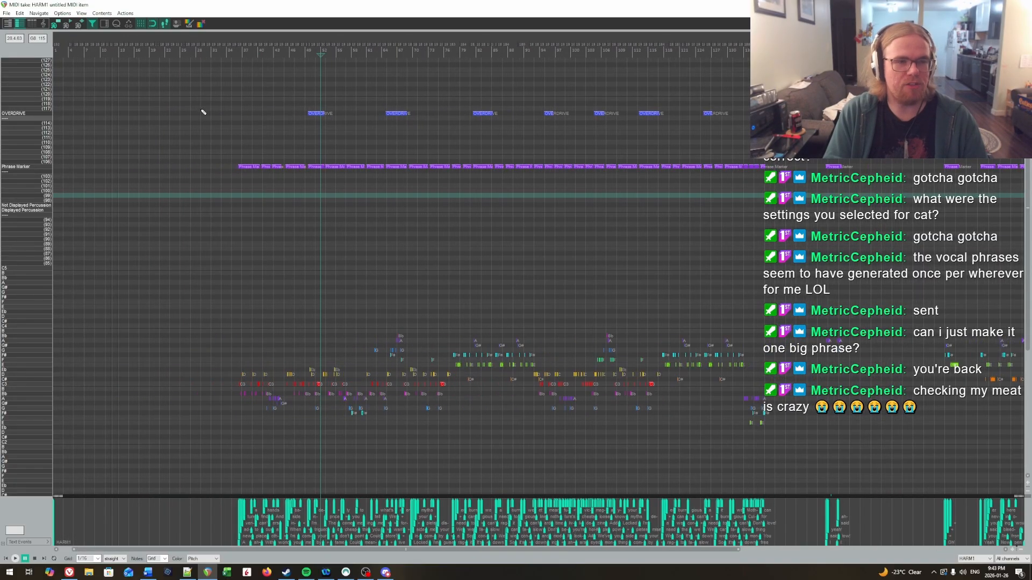
left_click(177, 24)
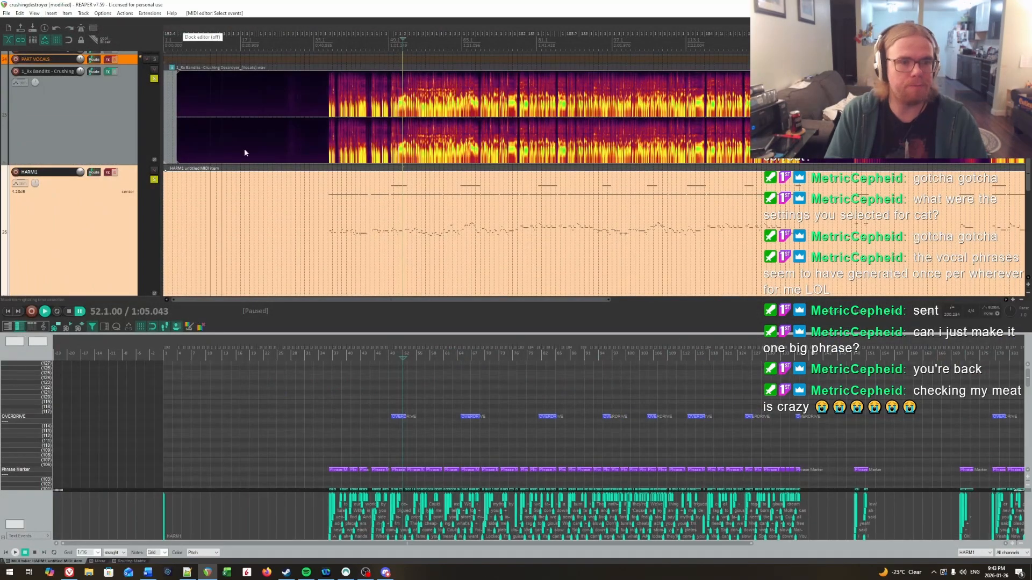
Enlarge the PART VOCALS track and copy the HARM1 MIDI item onto it at the same start position.
scroll(304, 254, "down", 3)
scroll(268, 272, "up", 2)
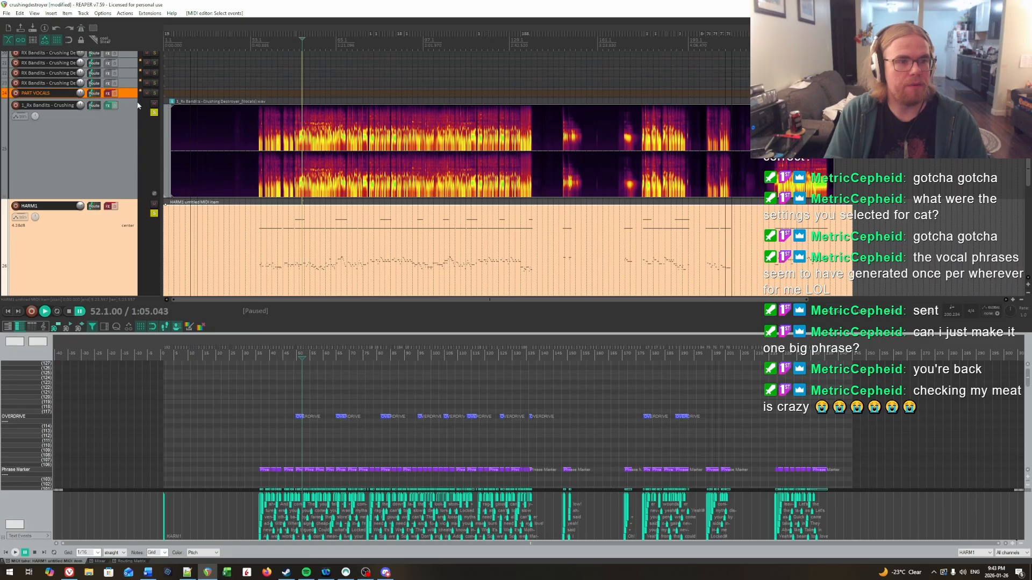
left_click_drag(130, 97, 129, 158)
left_click(194, 135)
scroll(184, 213, "down", 2)
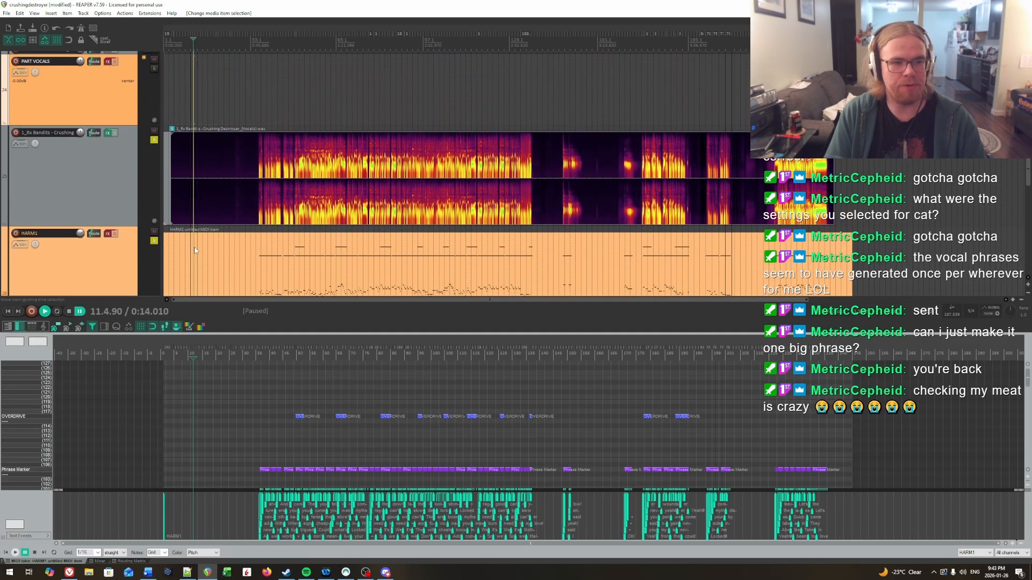
left_click(181, 257)
left_click_drag(177, 253, 200, 124)
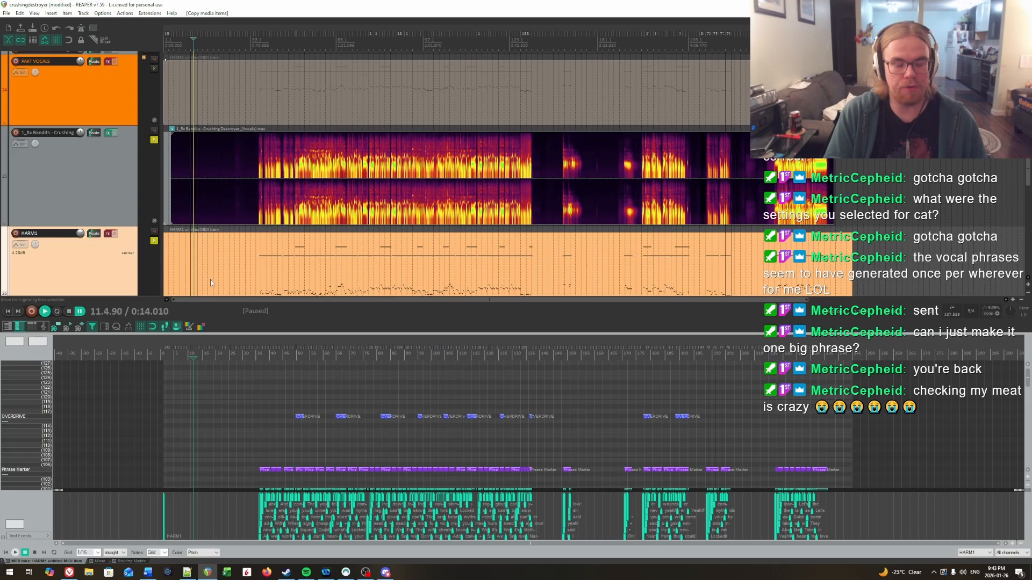
Rename the take of the copied MIDI item on the PART VOCALS track as PART VOCALS.
left_click(205, 90)
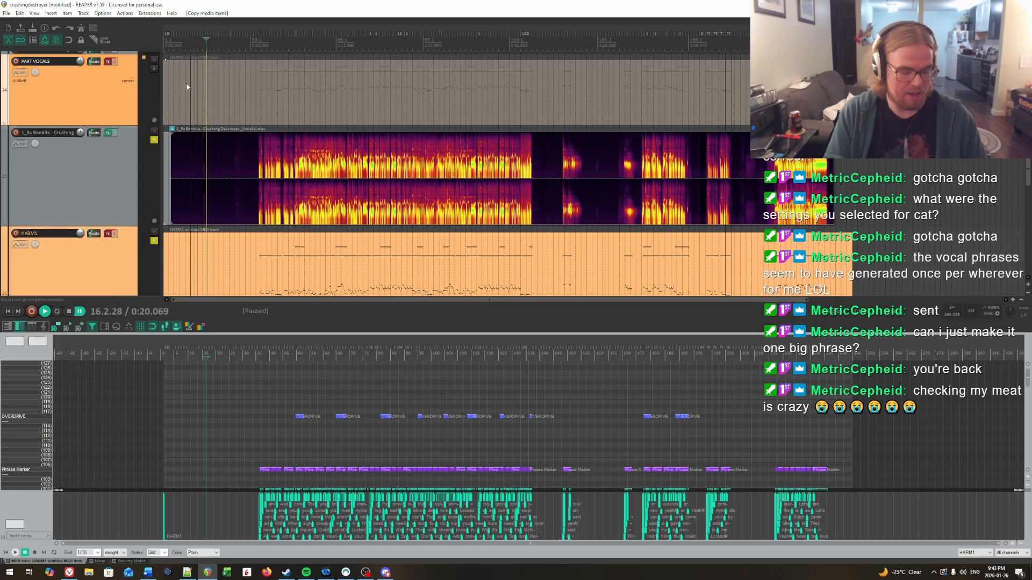
double_click(186, 82)
type("PAR")
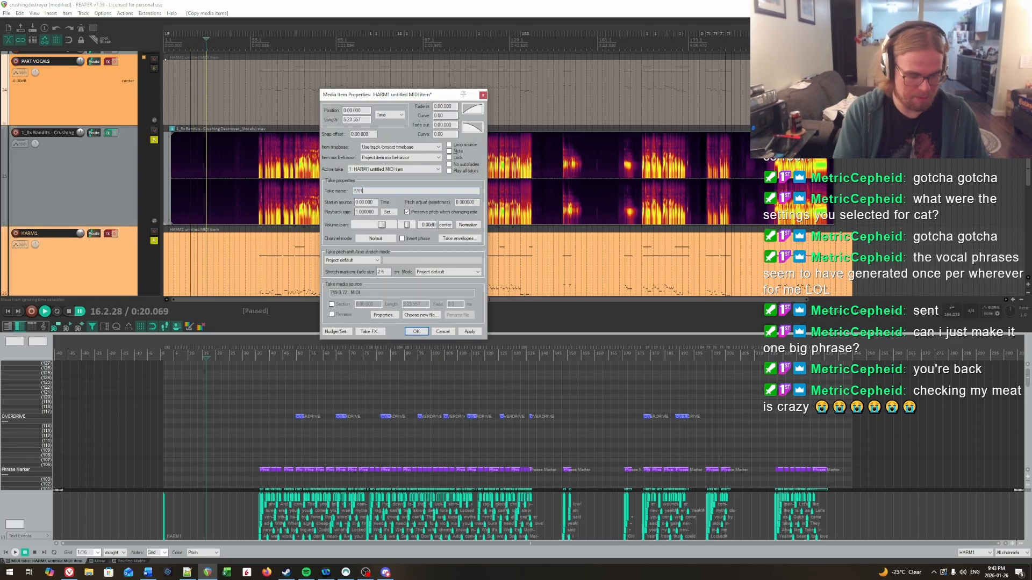
type("T VOCALS")
key("Return")
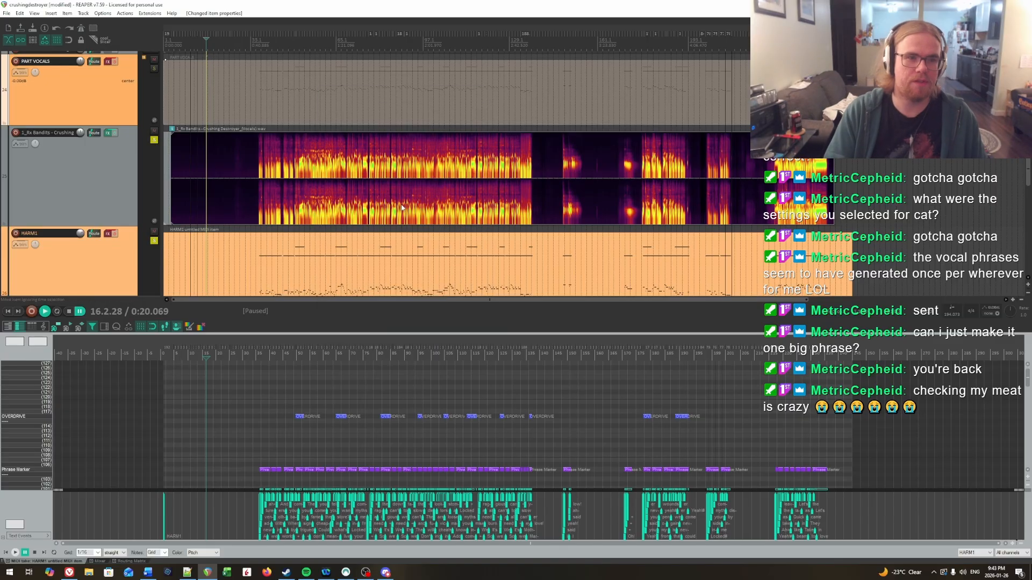
Turn off solo on the HARM1 track and solo the PART VOCALS track instead.
scroll(200, 131, "up", 1)
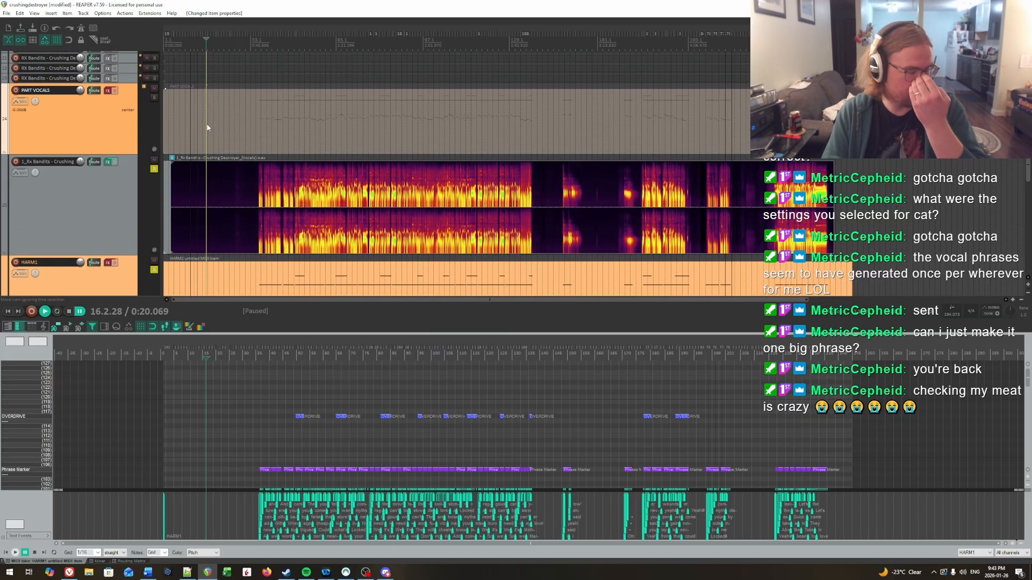
left_click(207, 127)
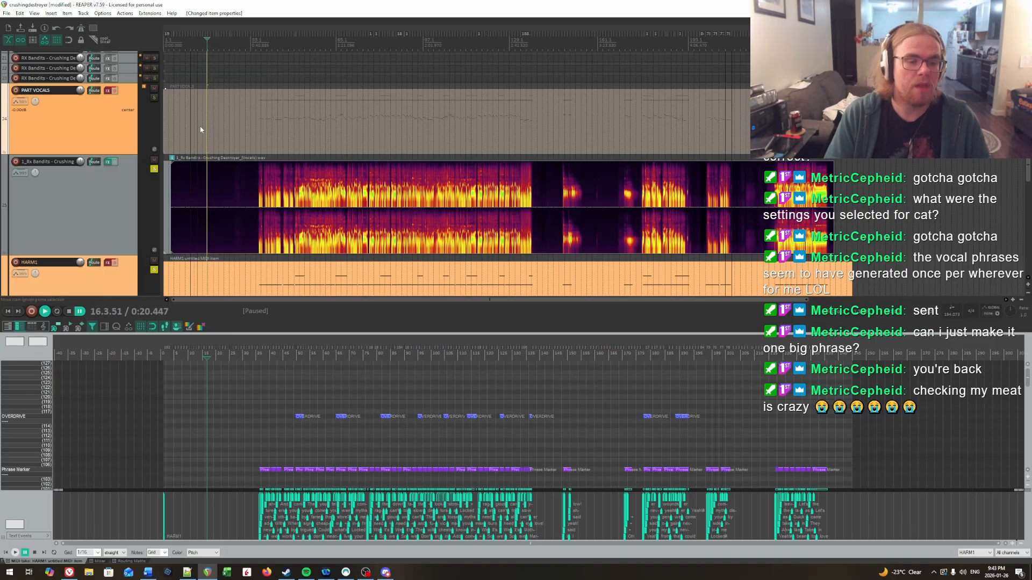
left_click(8, 561)
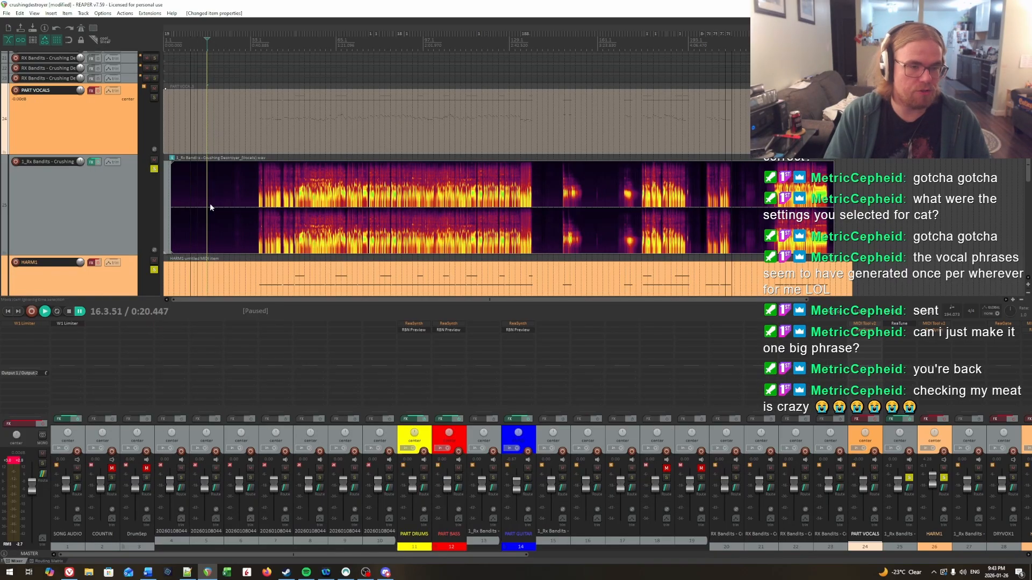
left_click(212, 126)
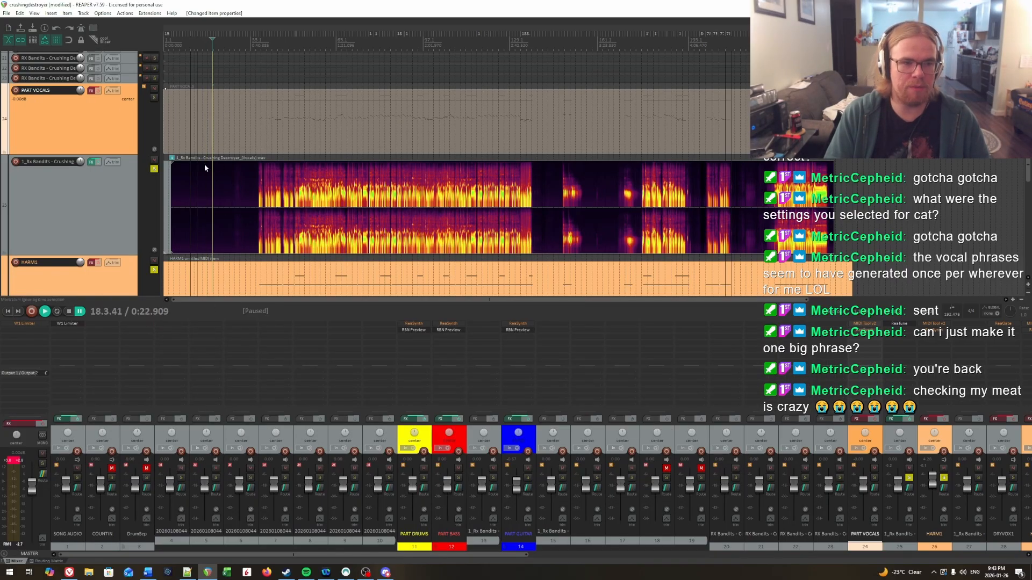
left_click(151, 271)
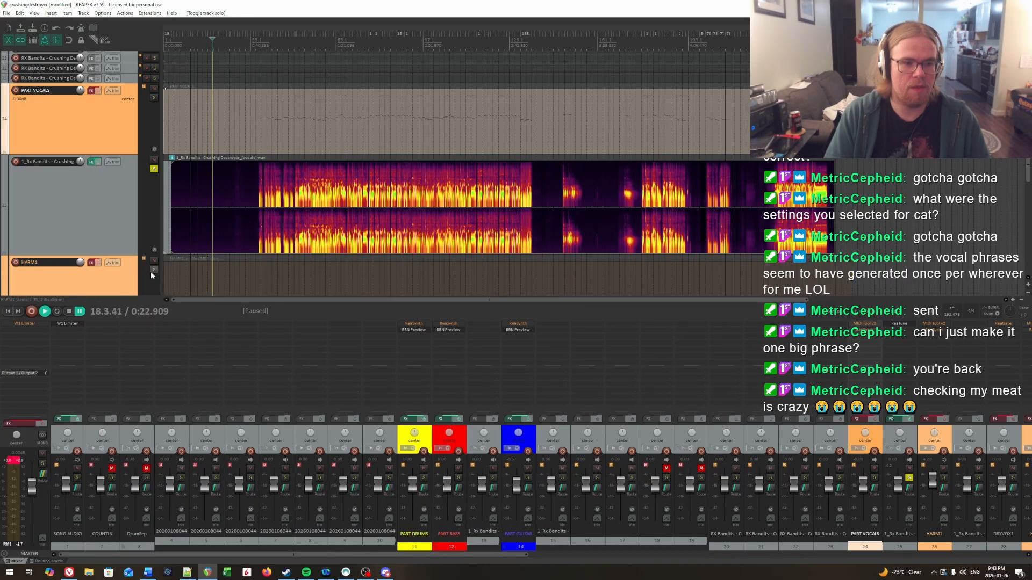
left_click(154, 98)
Open the PART VOCALS item in the MIDI editor and change its track name text event to PART VOCALS.
left_click(219, 128)
double_click(219, 128)
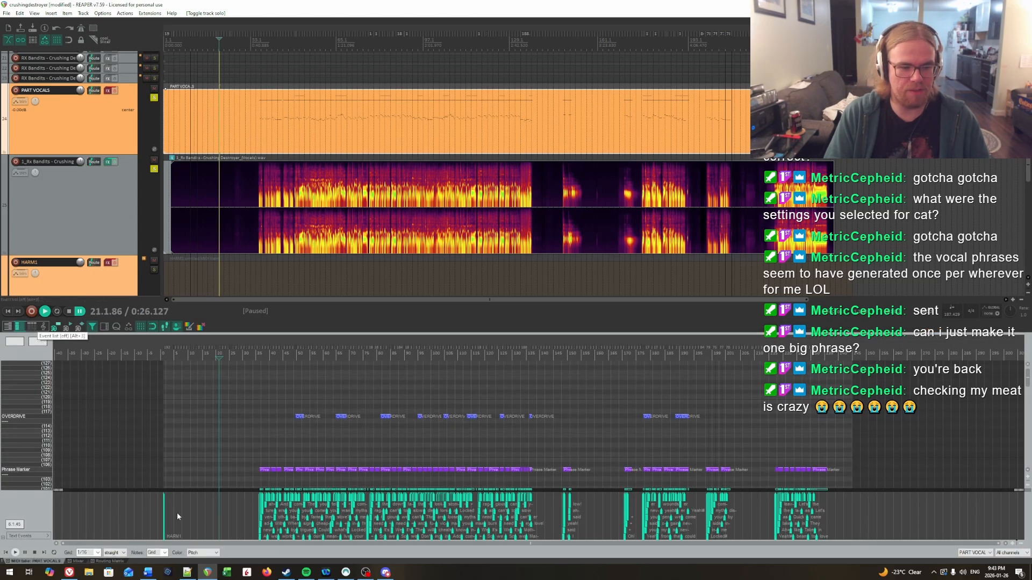
double_click(172, 532)
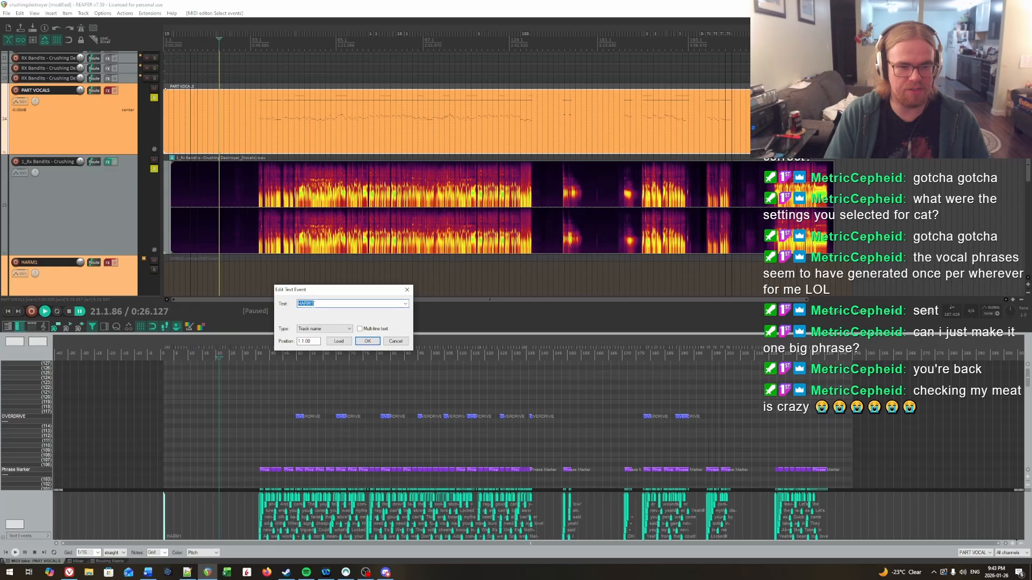
type("PART VOCA")
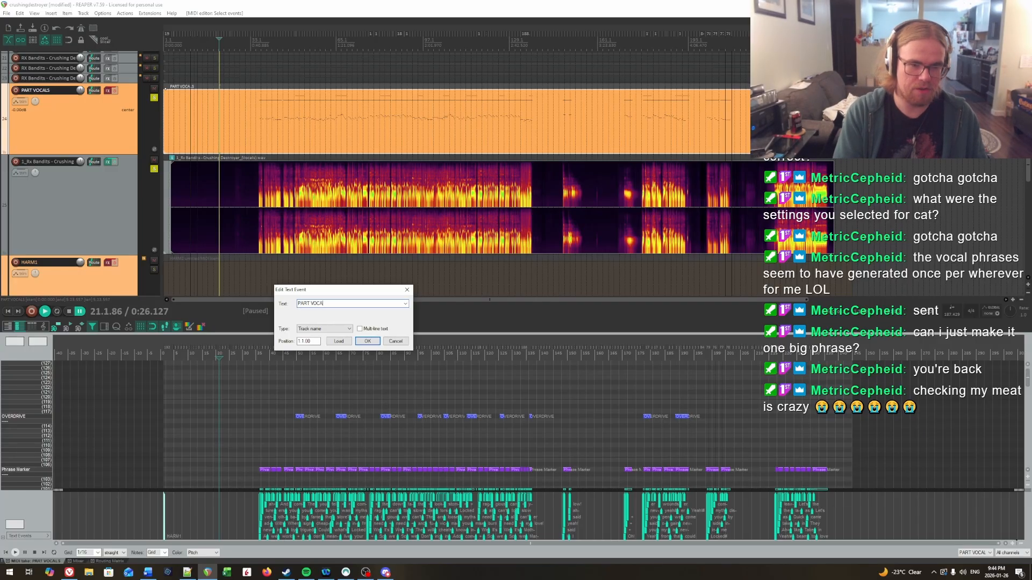
type("LS")
key("Return")
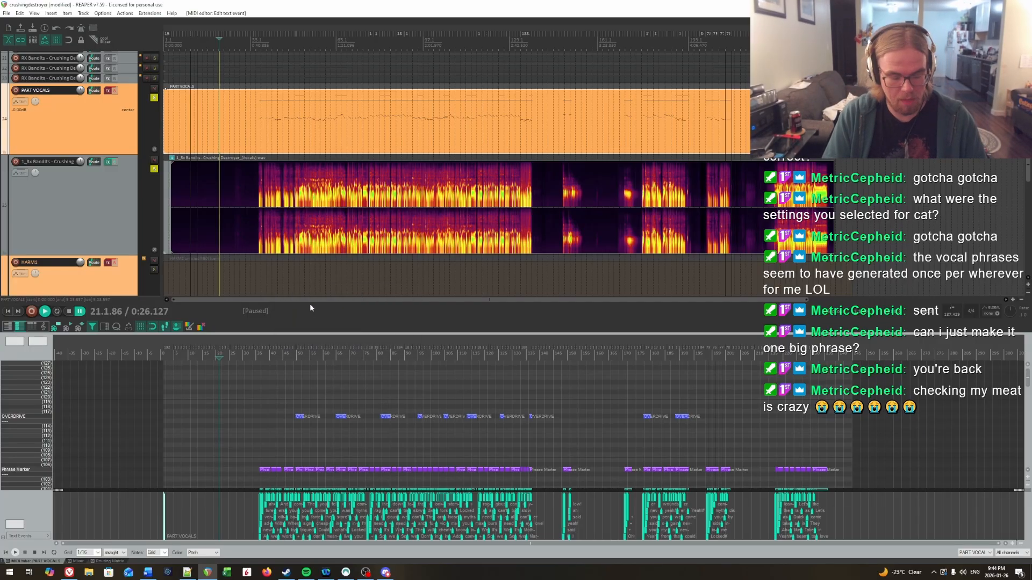
Select the PART VOCALS item, examine its phrase markers, notes and lyrics, and place the edit cursor at measure 36.
left_click_drag(215, 188, 263, 162)
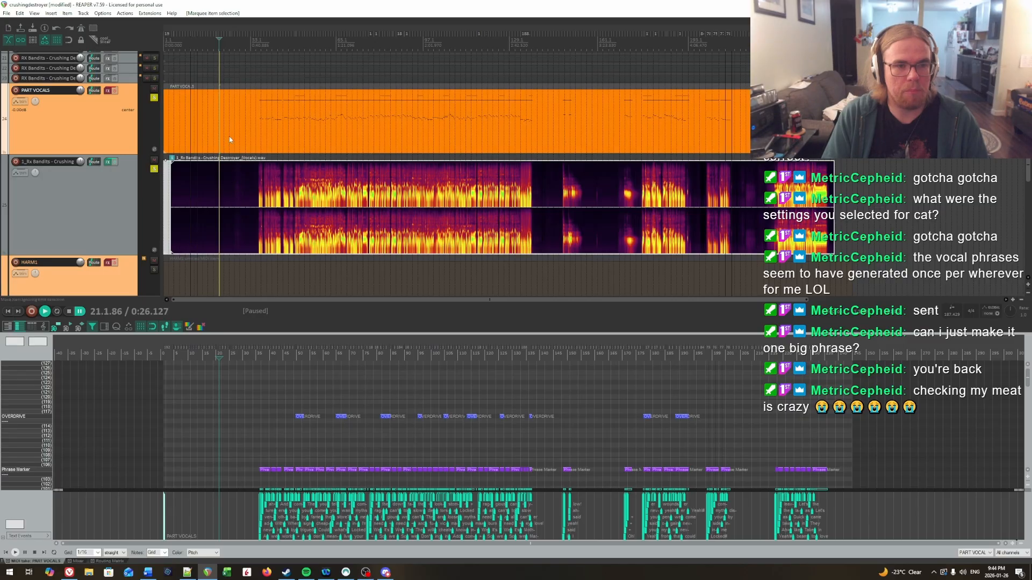
left_click(227, 124)
scroll(357, 405, "up", 5)
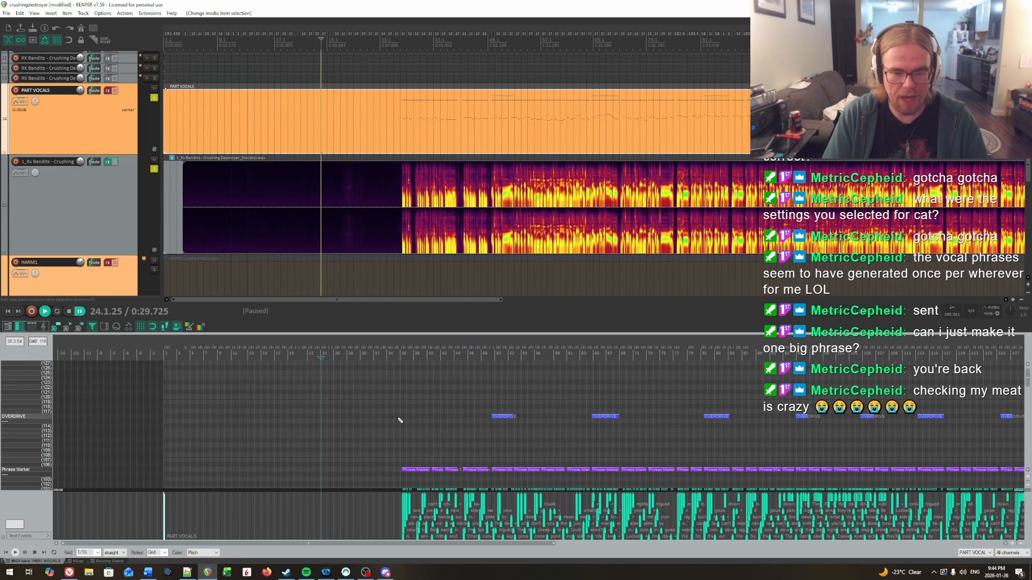
left_click(398, 418)
scroll(398, 418, "up", 5)
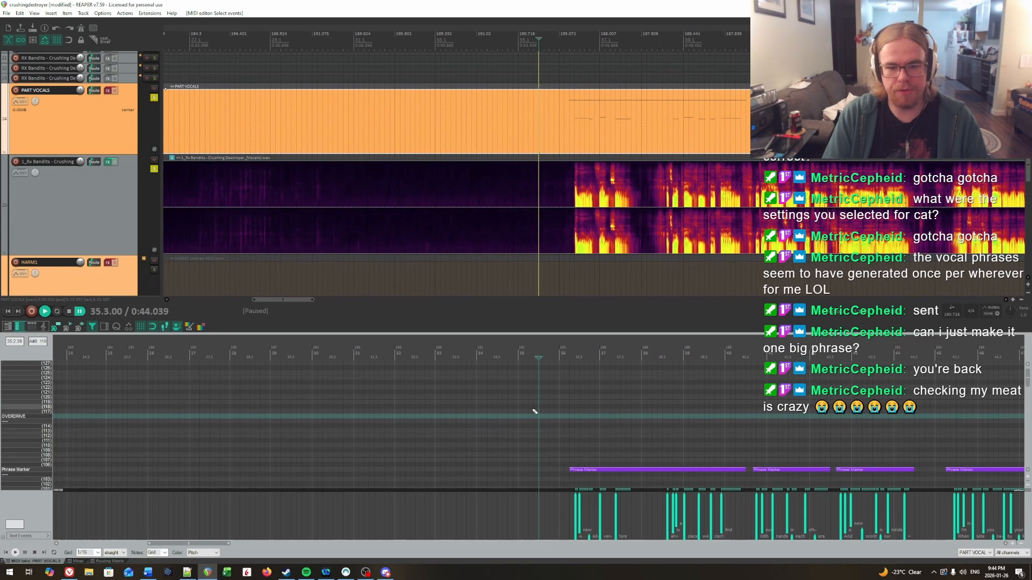
scroll(535, 412, "down", 2)
scroll(535, 411, "down", 15)
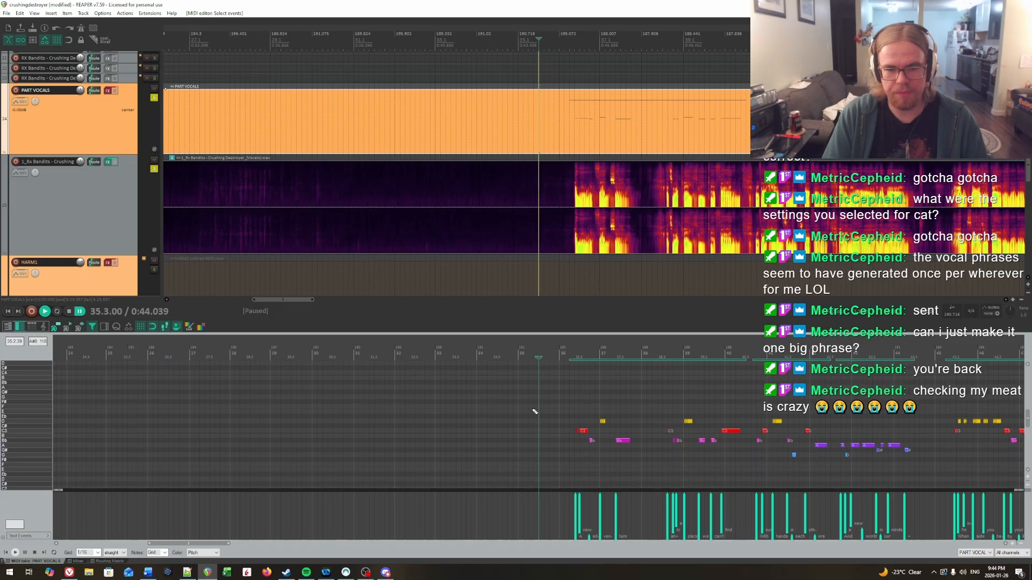
scroll(534, 412, "down", 3)
scroll(535, 411, "down", 4)
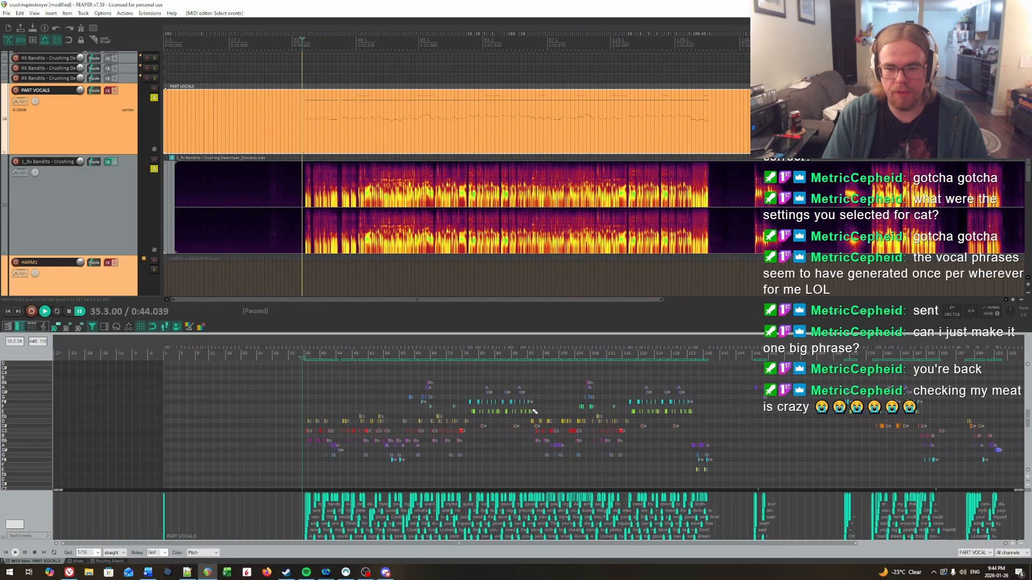
scroll(534, 412, "up", 8)
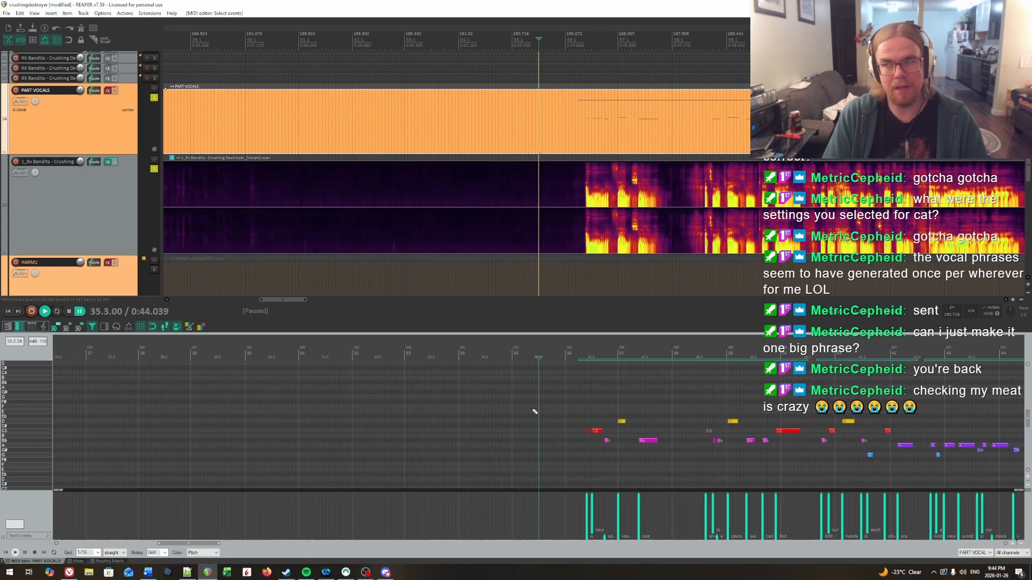
scroll(535, 411, "down", 1)
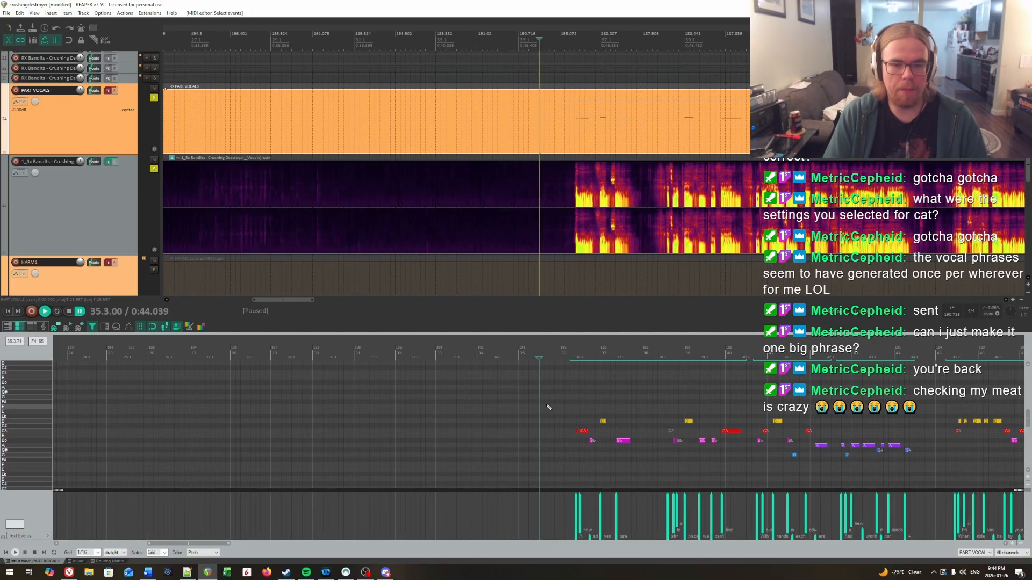
scroll(546, 407, "right", 3)
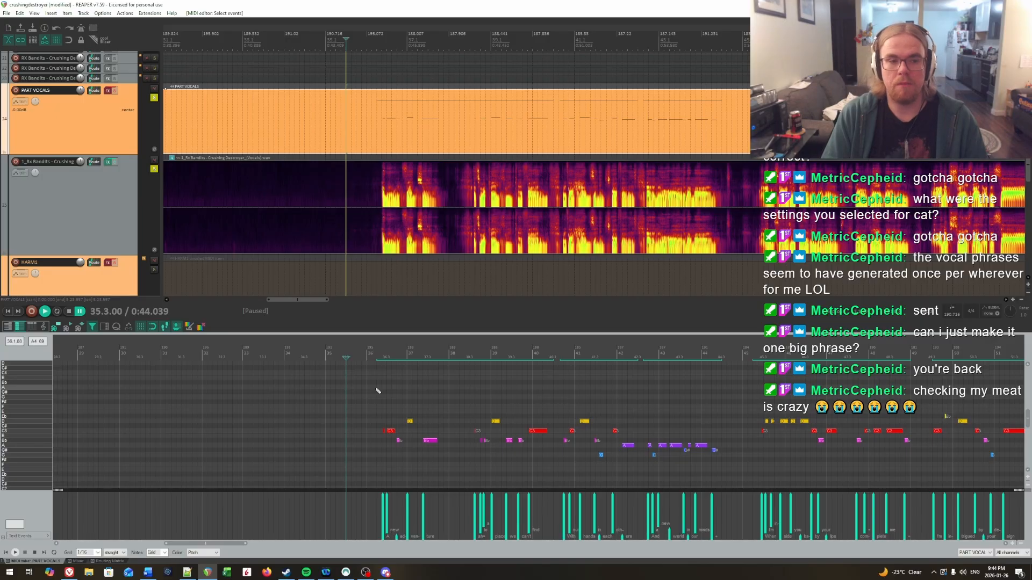
left_click(366, 509)
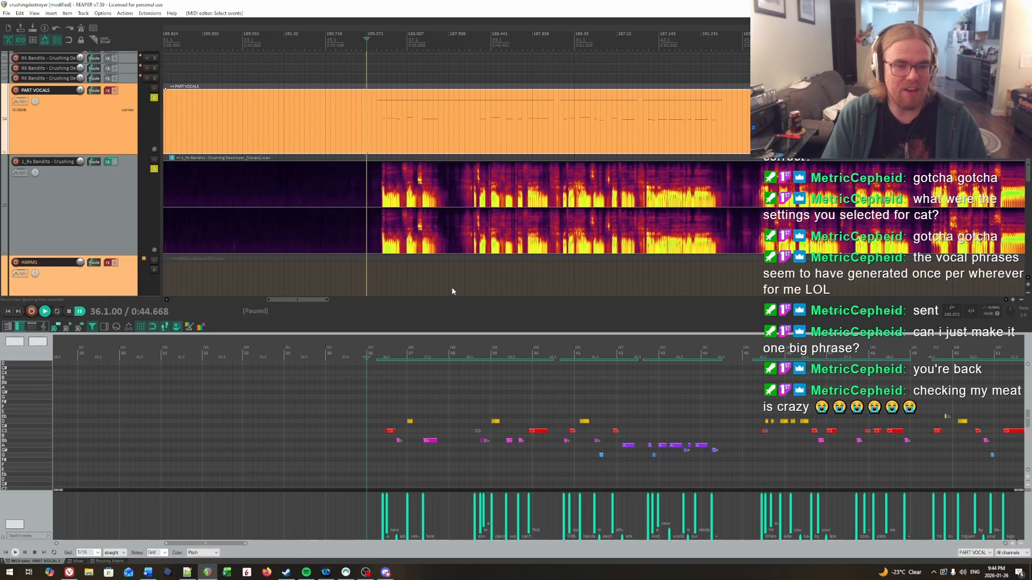
Open the CAMERA track's item in the MIDI editor, undock the editor, and inspect the camera events around measure 36.
scroll(376, 194, "down", 6)
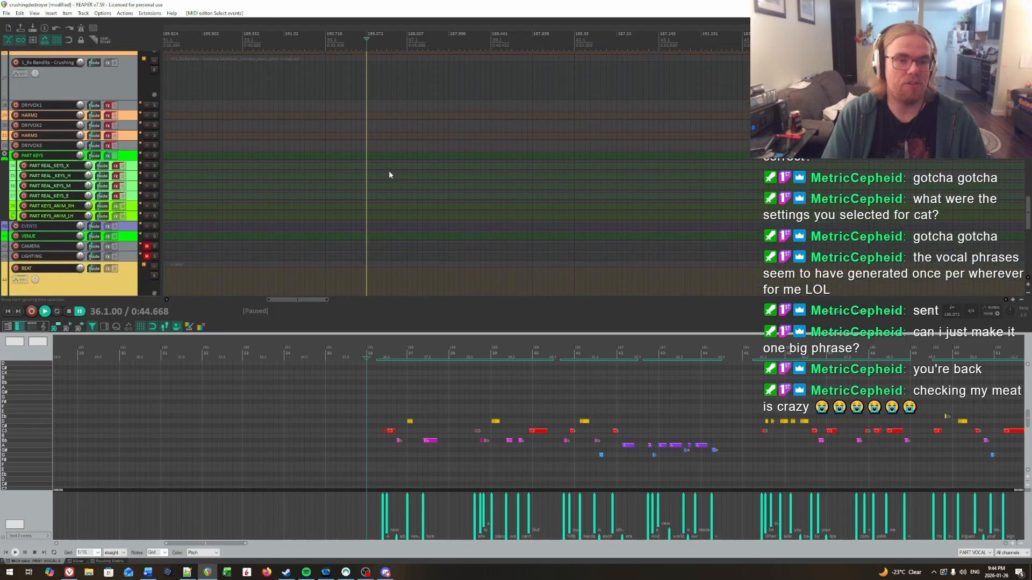
scroll(389, 172, "up", 4)
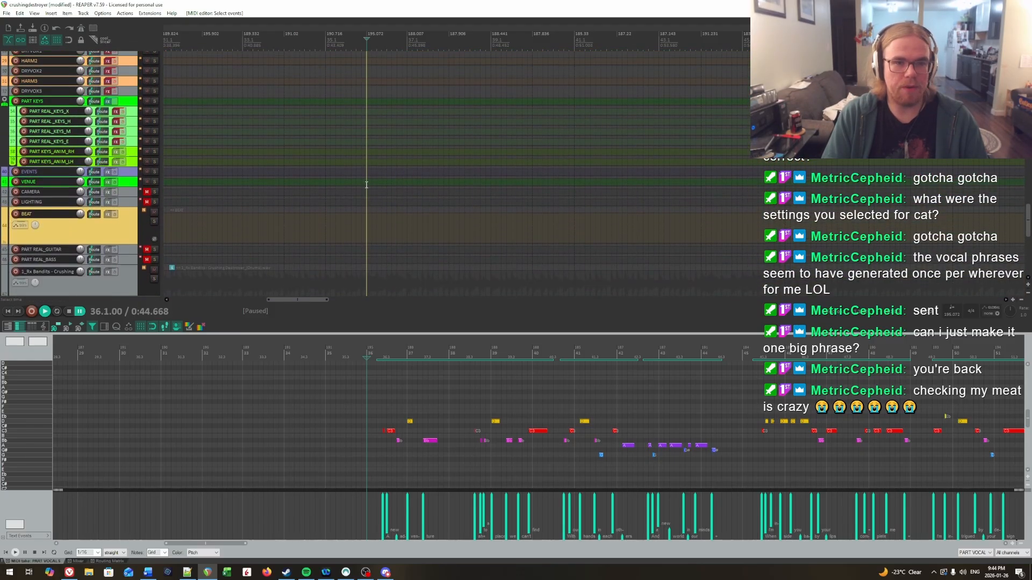
left_click(368, 194)
scroll(365, 201, "up", 1)
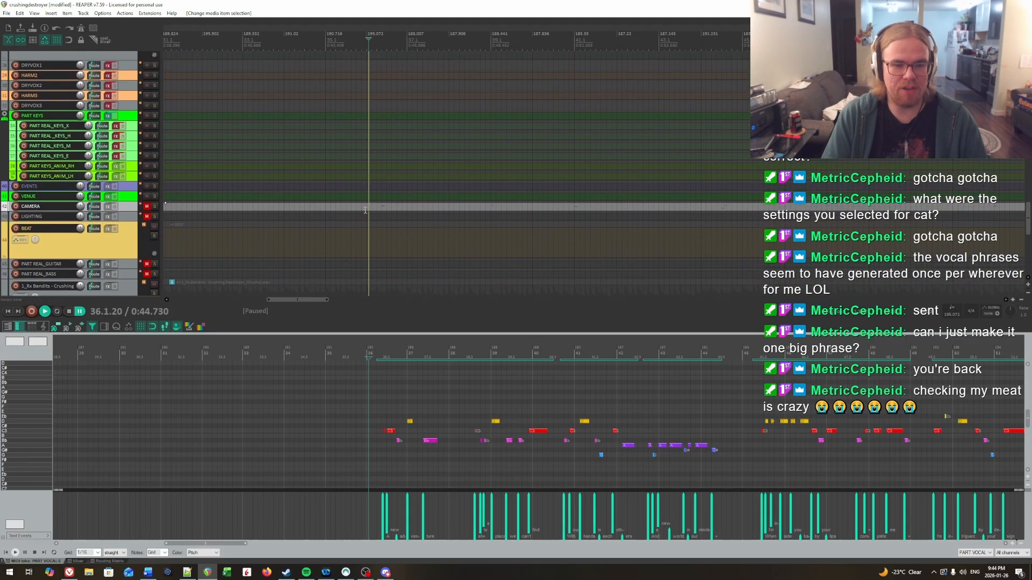
left_click(368, 209)
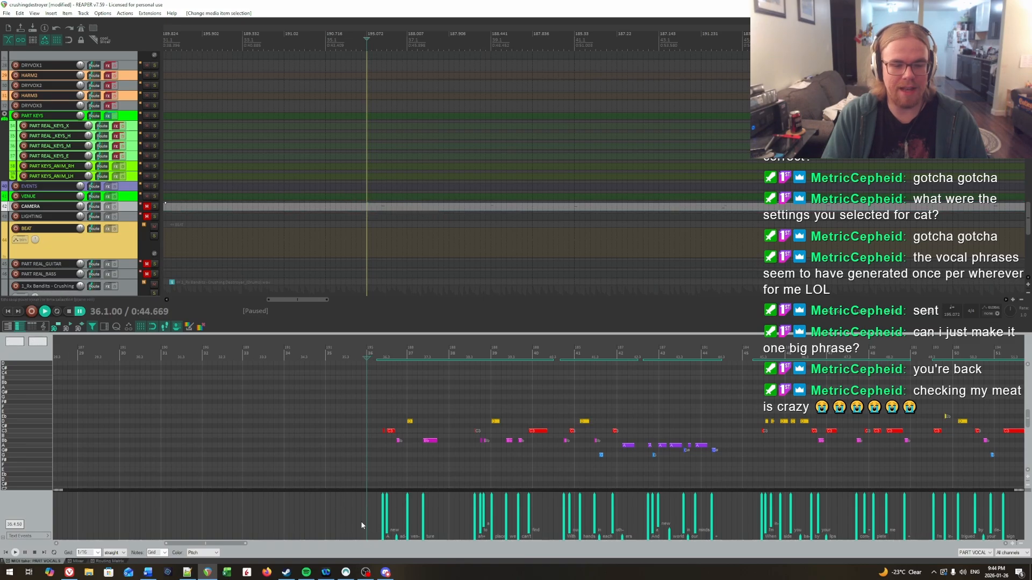
left_click(368, 208)
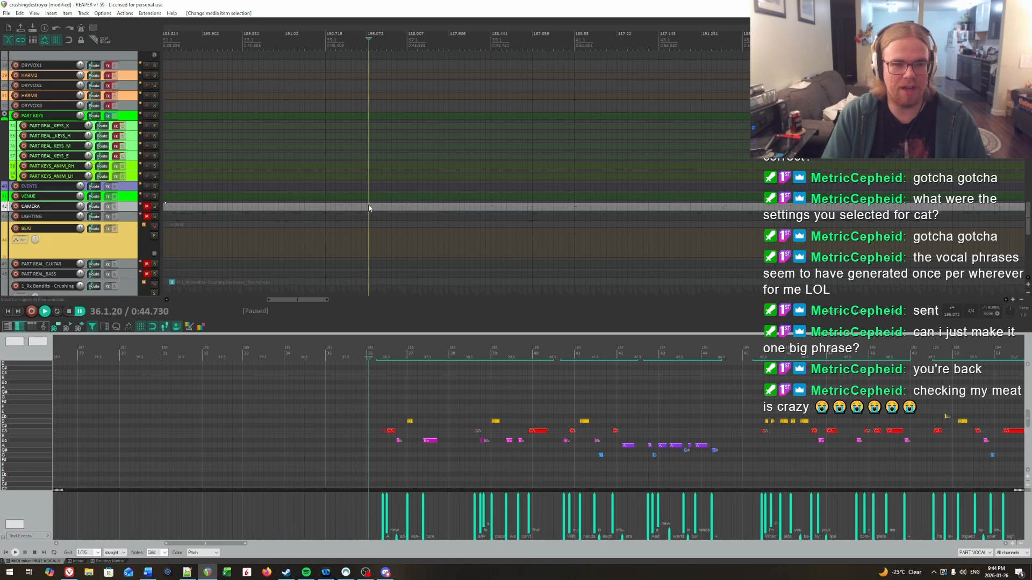
left_click(176, 327)
scroll(399, 302, "up", 4)
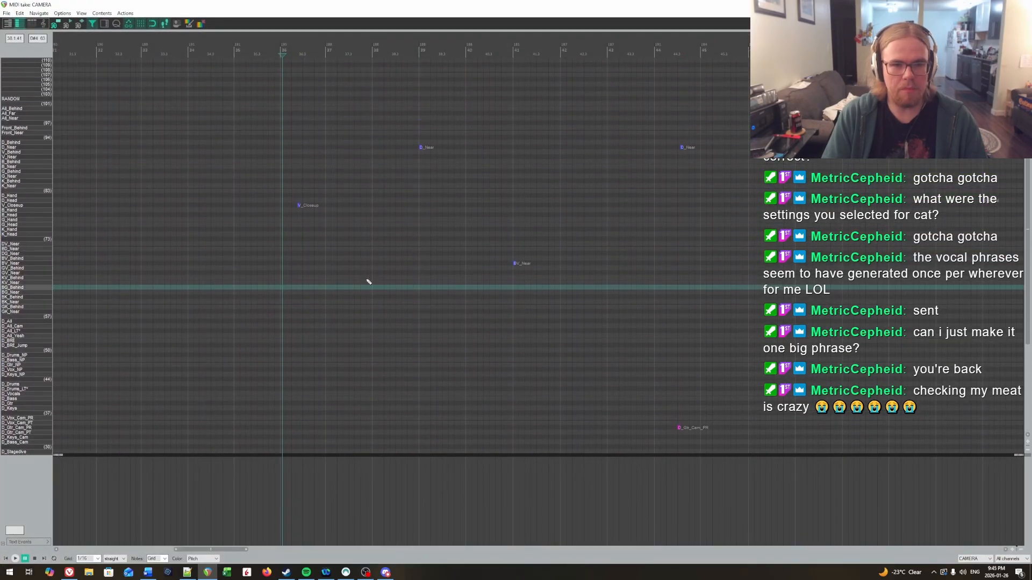
left_click(283, 203)
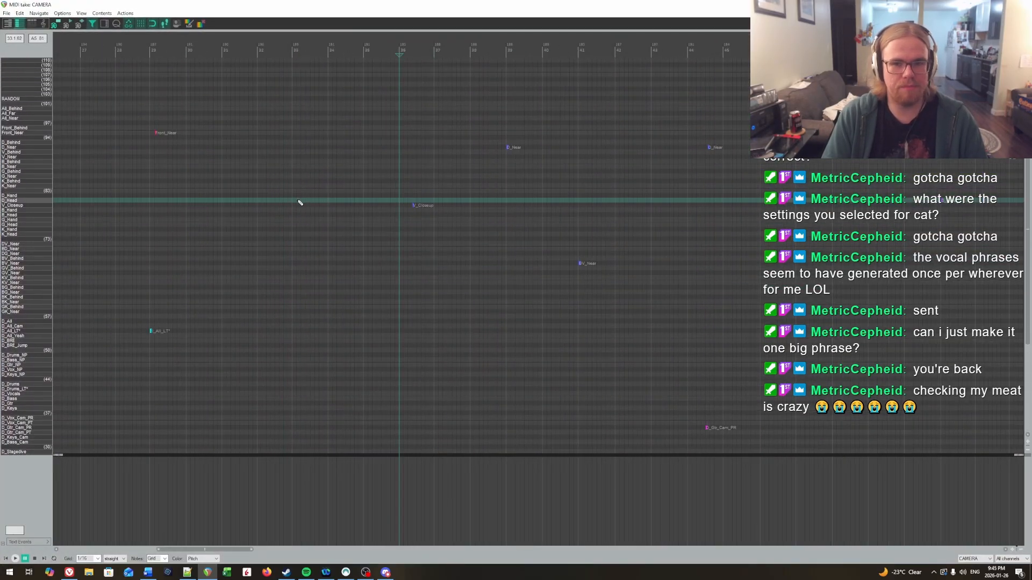
Examine the CAMERA events across the song, place the edit cursor back at measure 36, and close the MIDI editor.
scroll(340, 220, "down", 8)
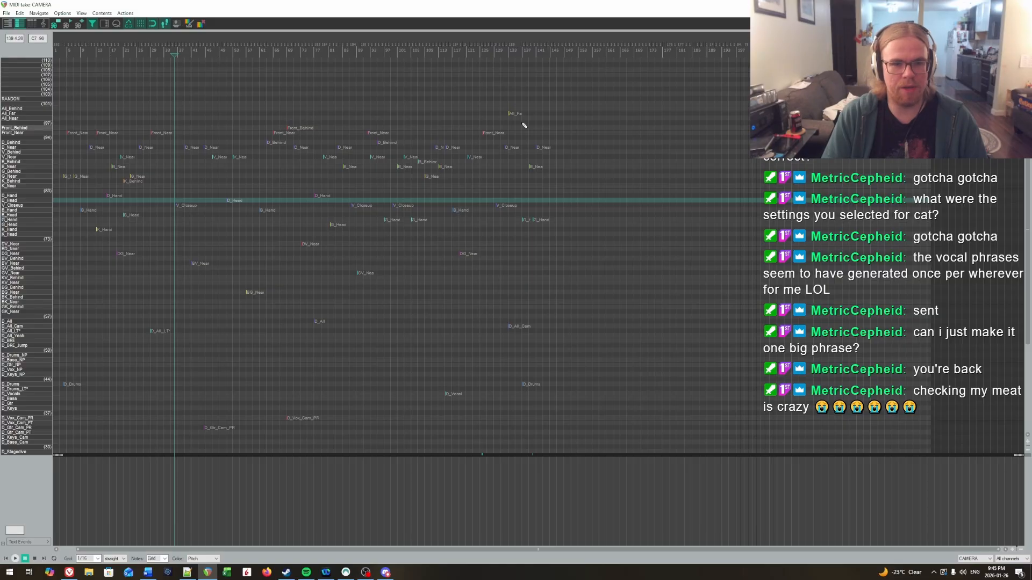
scroll(362, 288, "up", 8)
scroll(471, 228, "up", 3)
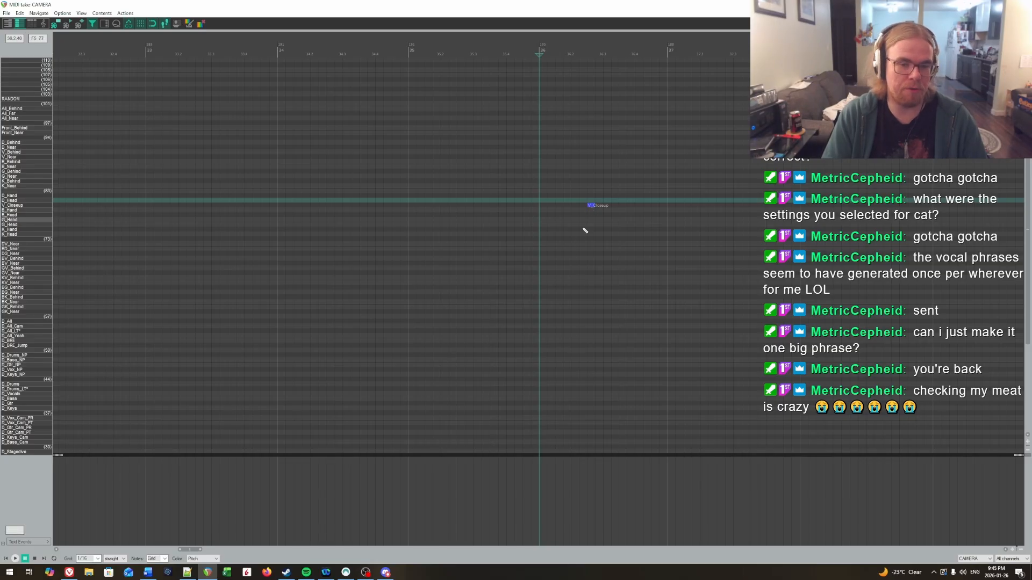
scroll(575, 370, "up", 1)
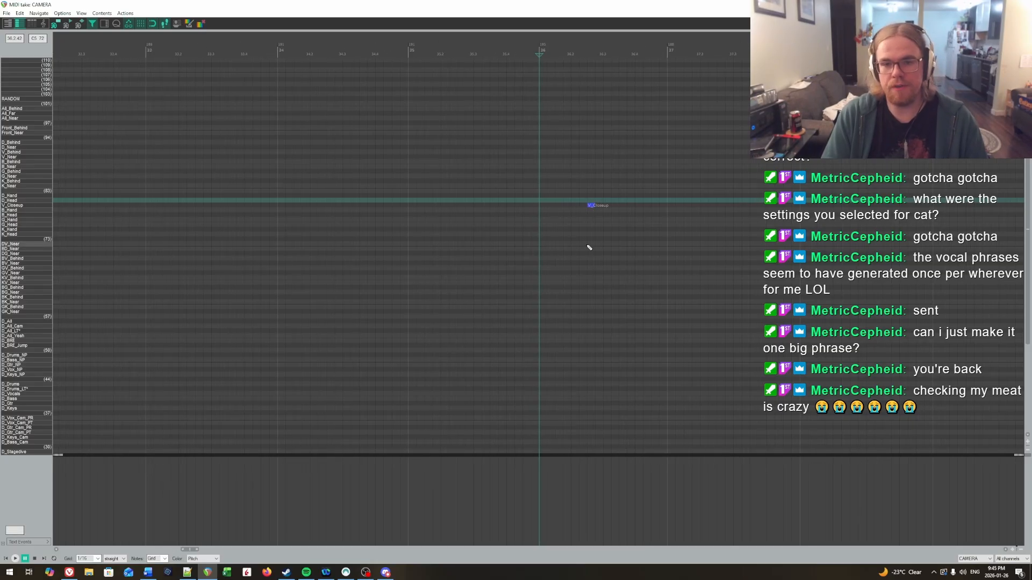
left_click(625, 247)
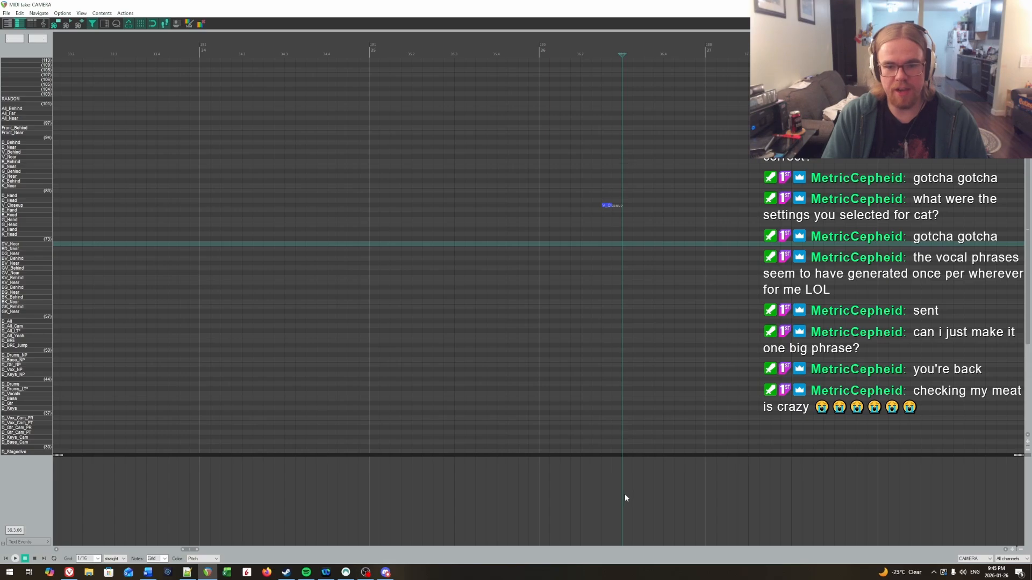
scroll(624, 368, "down", 2)
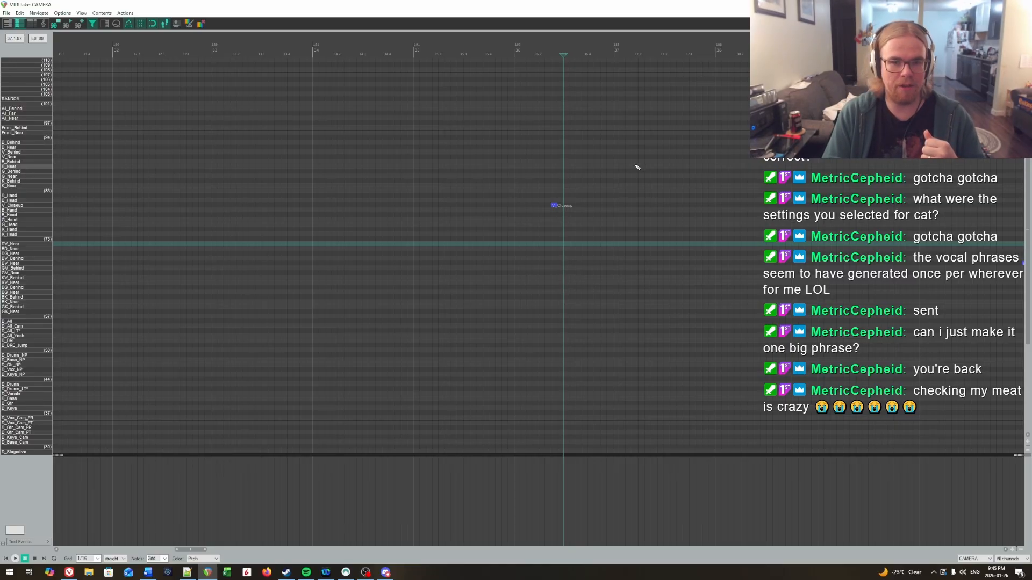
left_click(514, 191)
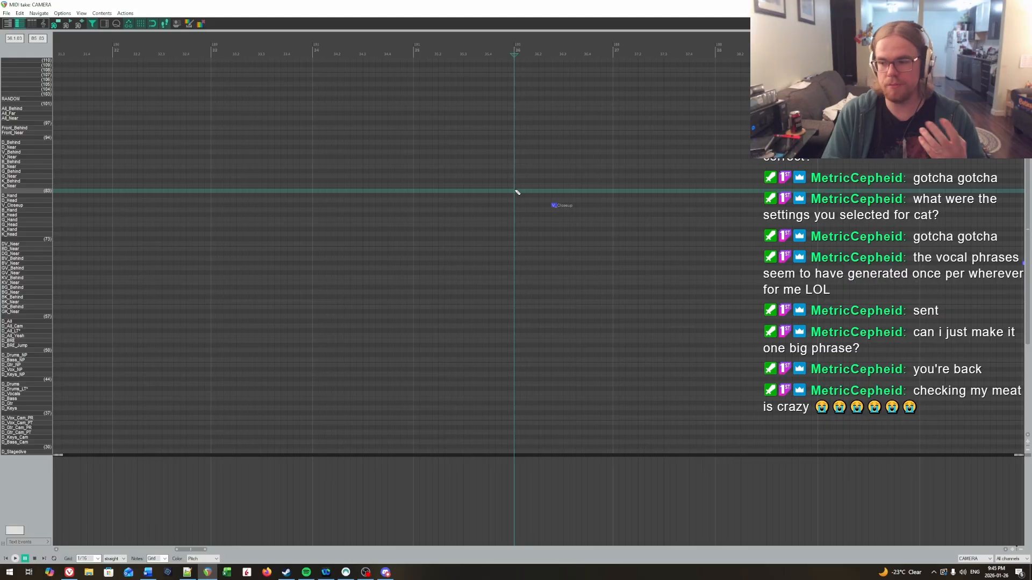
key("Escape")
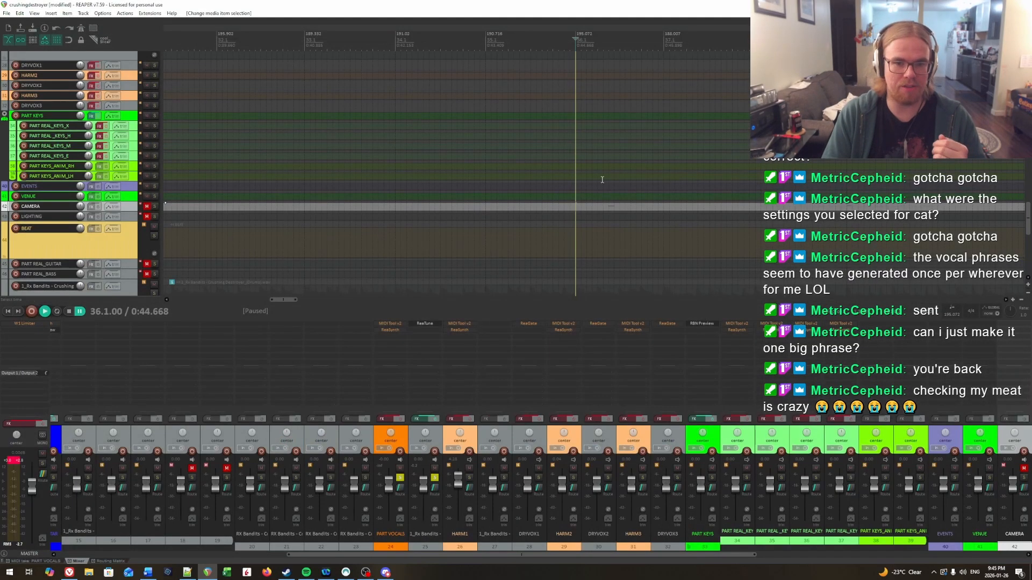
Open the PART VOCALS item in the MIDI editor and place the edit cursor at measure 36, just before the first phrase.
scroll(570, 223, "up", 8)
scroll(570, 218, "up", 3)
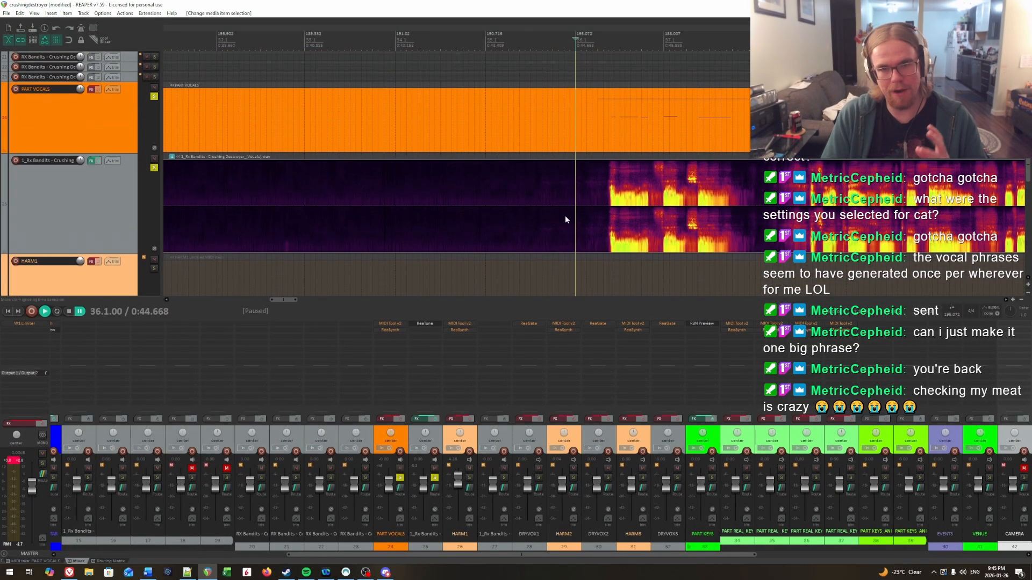
left_click(581, 164)
left_click(575, 166)
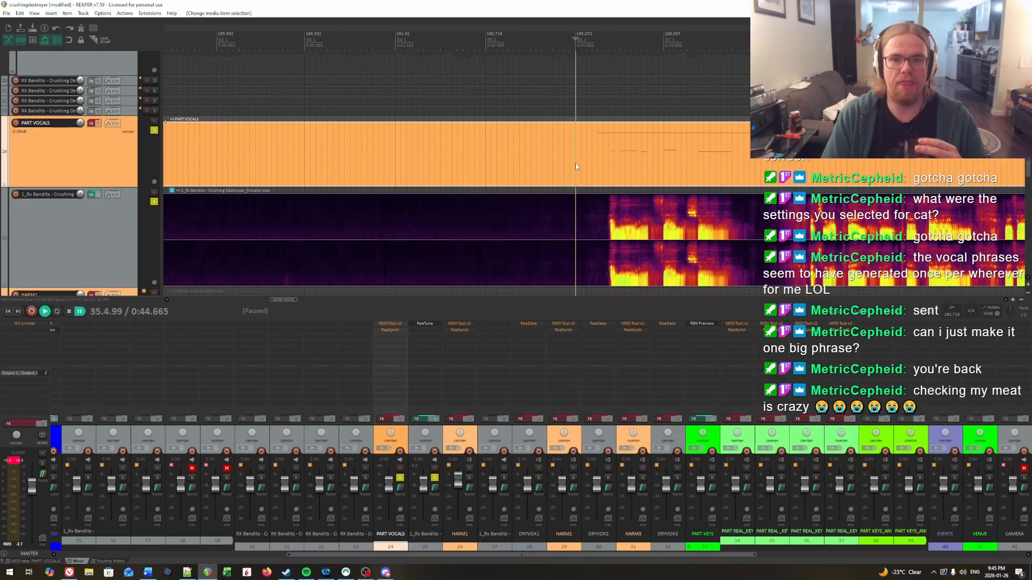
double_click(575, 164)
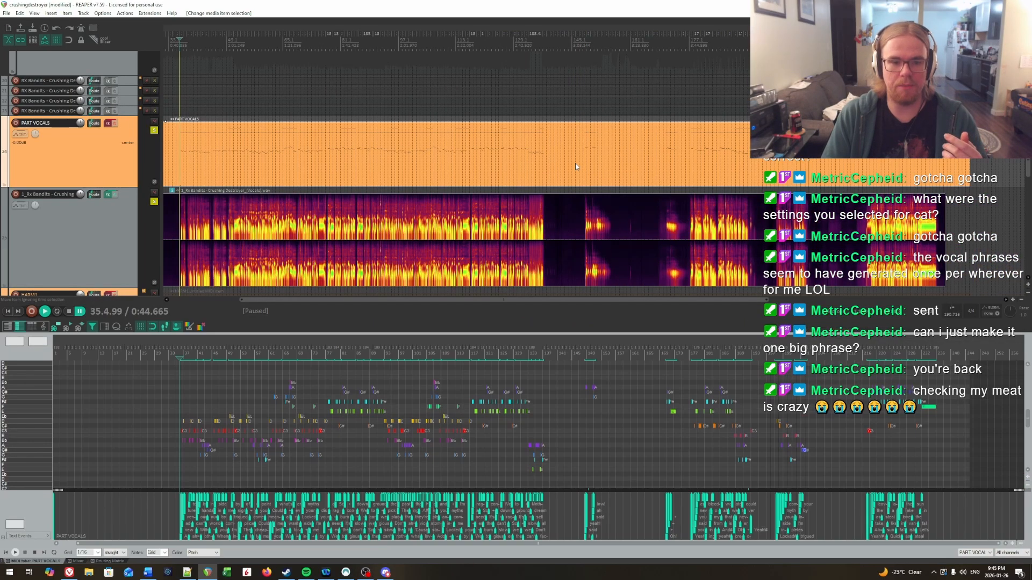
scroll(566, 205, "up", 6)
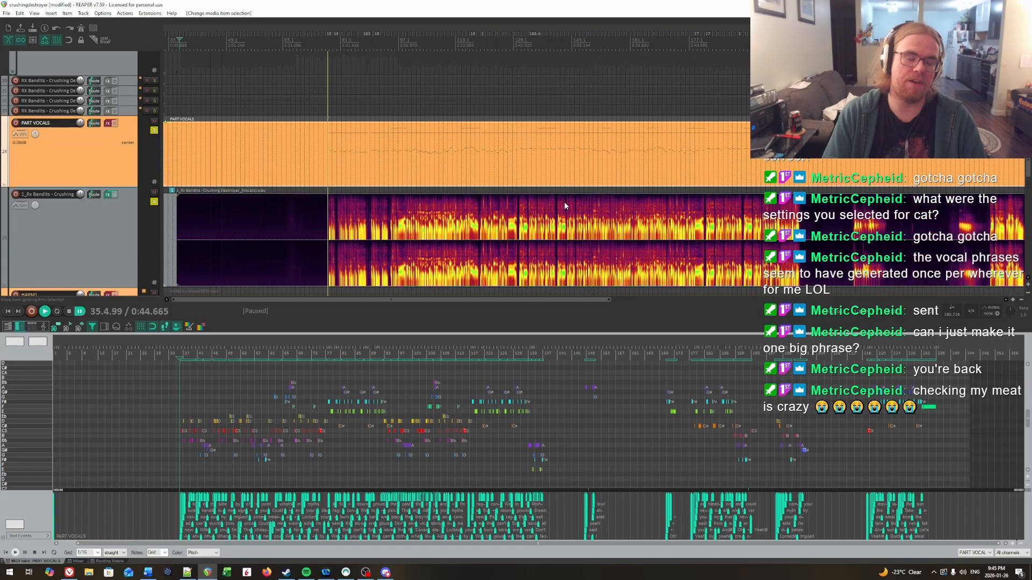
scroll(515, 376, "up", 4)
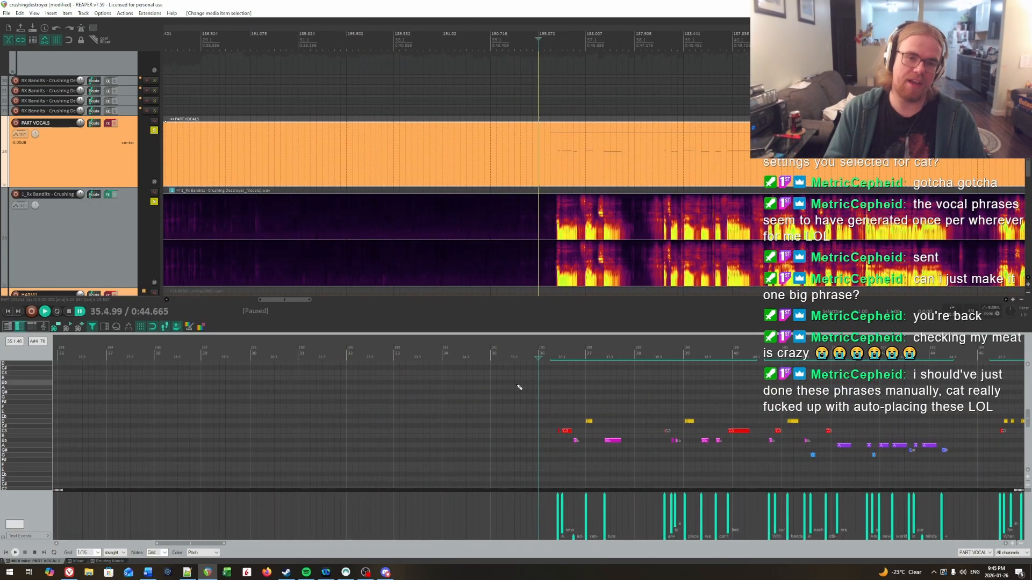
scroll(519, 387, "up", 2)
scroll(519, 387, "up", 2)
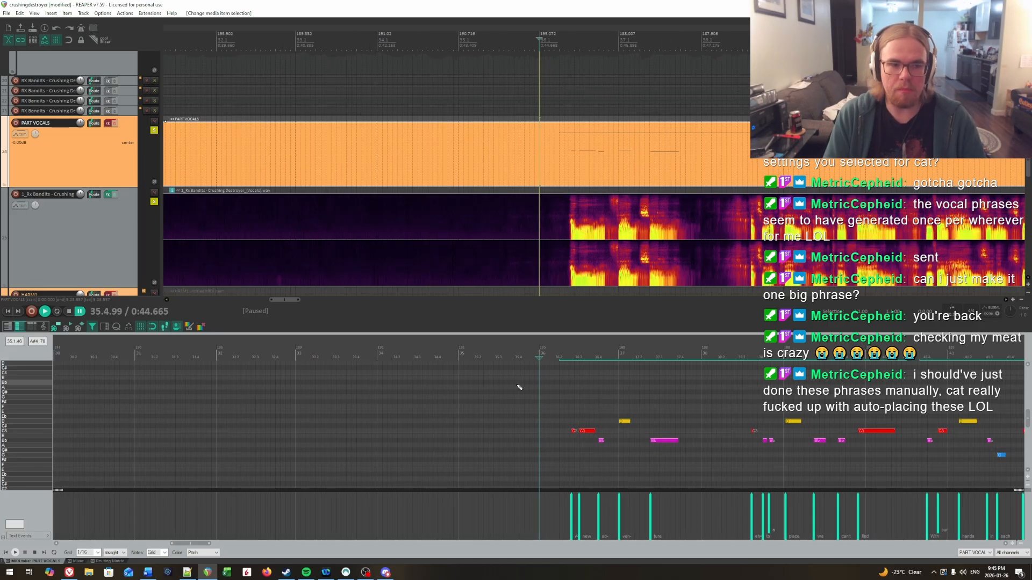
left_click(534, 403)
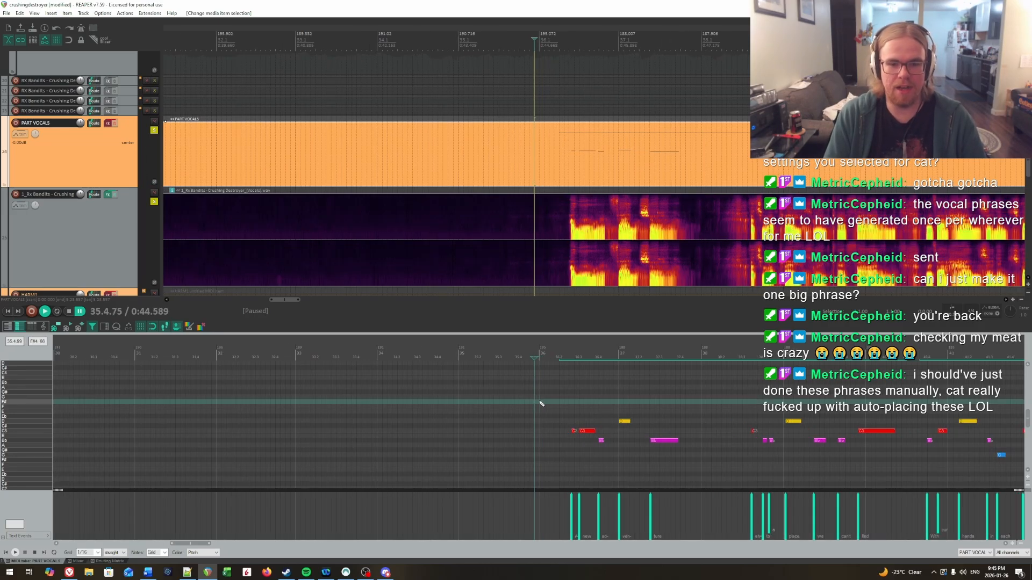
left_click(541, 404)
Begin a new event at 36.1.00 in PART VOCALS, set its type to Text event, and load a text events list file.
scroll(557, 388, "right", 5)
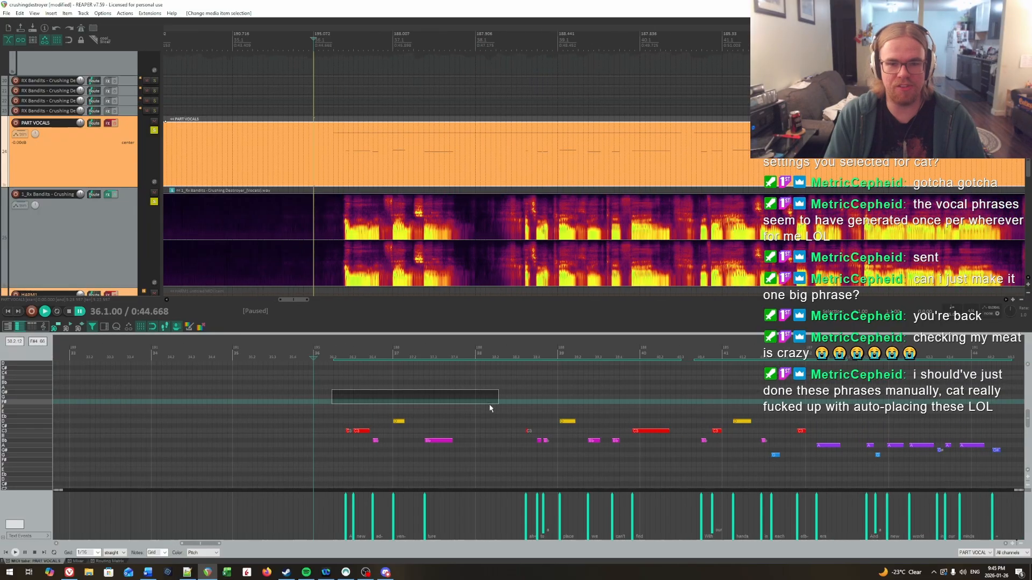
left_click_drag(332, 390, 369, 404)
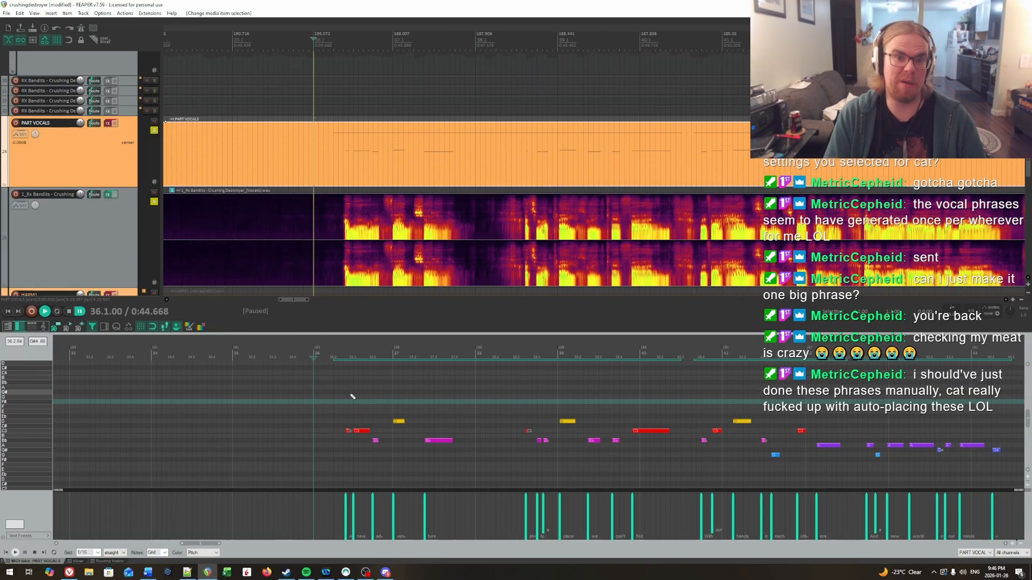
scroll(317, 510, "left", 4)
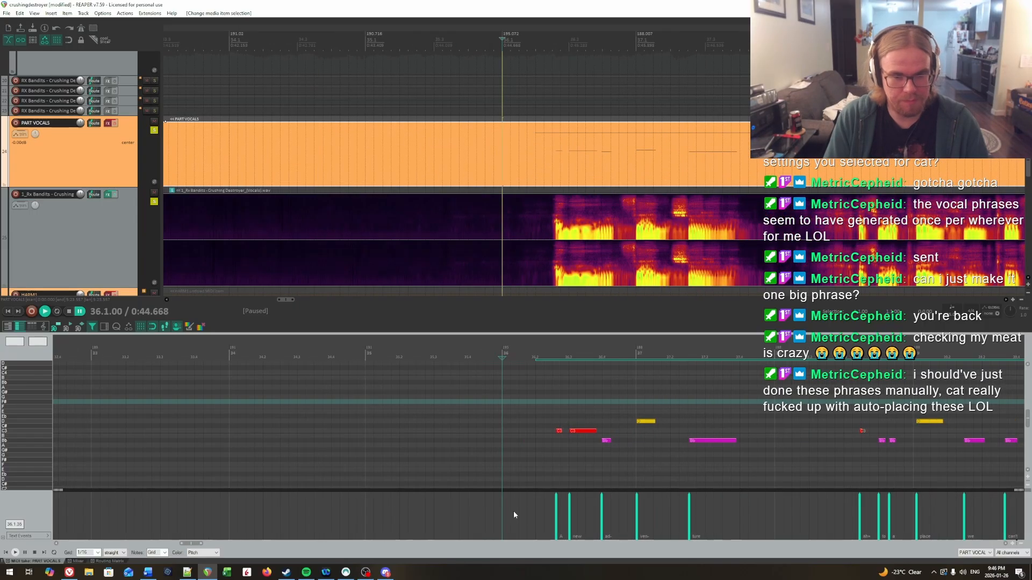
double_click(504, 509)
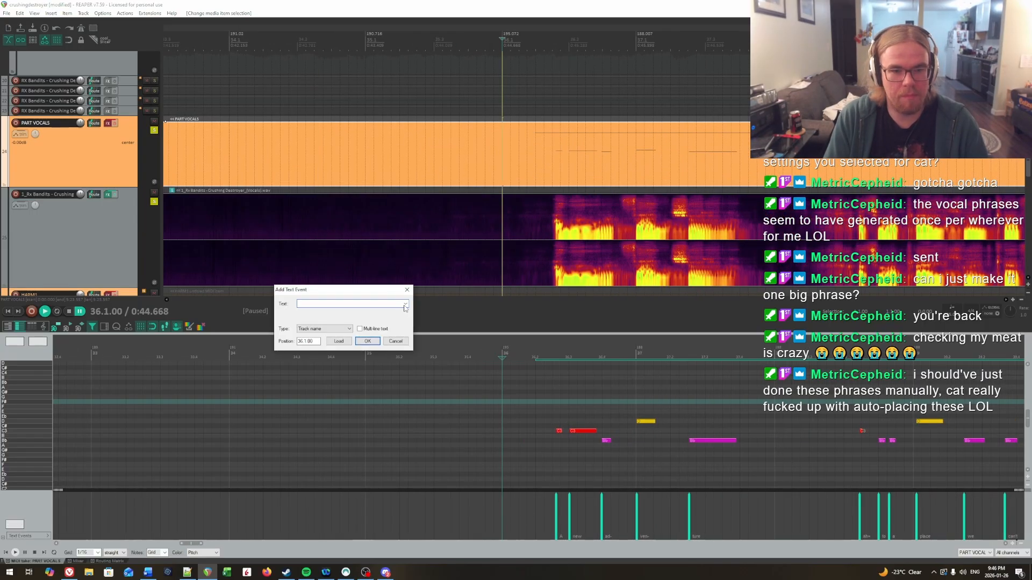
left_click(341, 329)
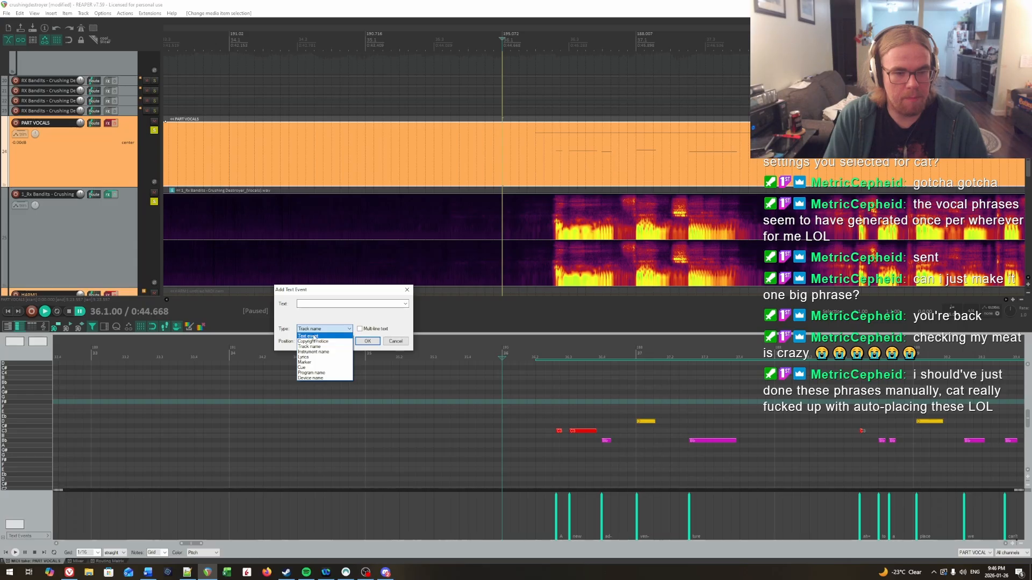
left_click(315, 337)
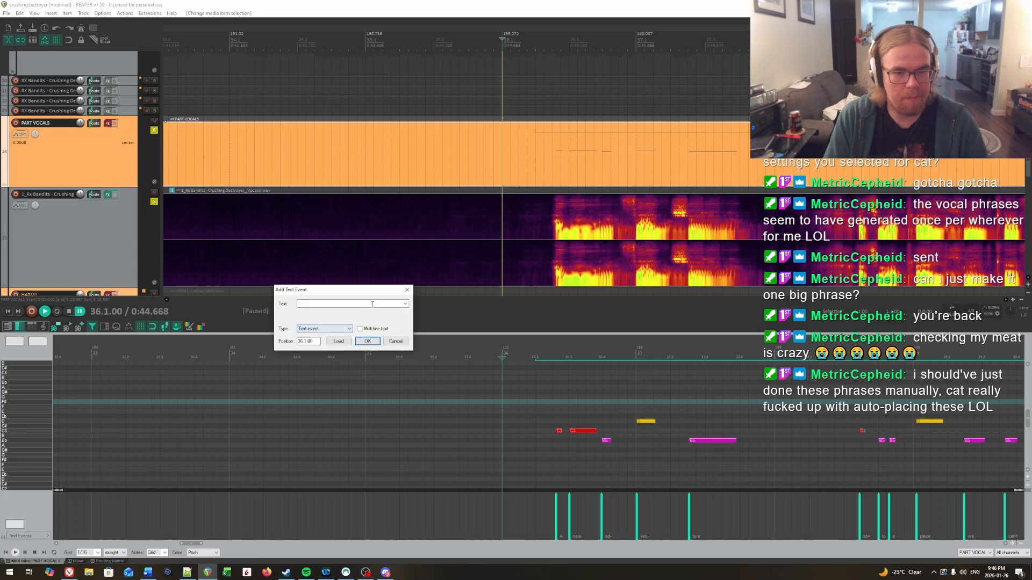
left_click(339, 341)
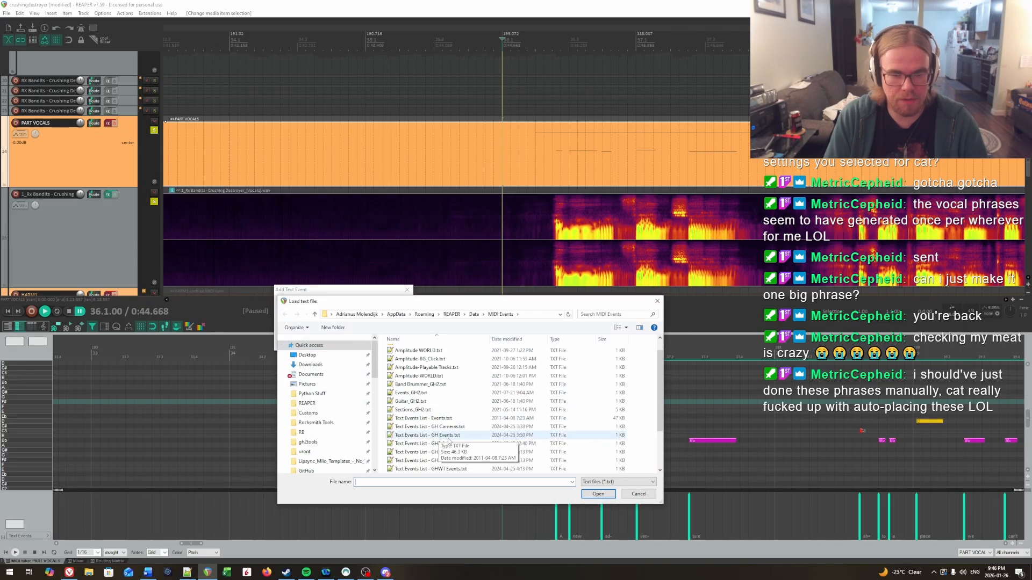
double_click(442, 425)
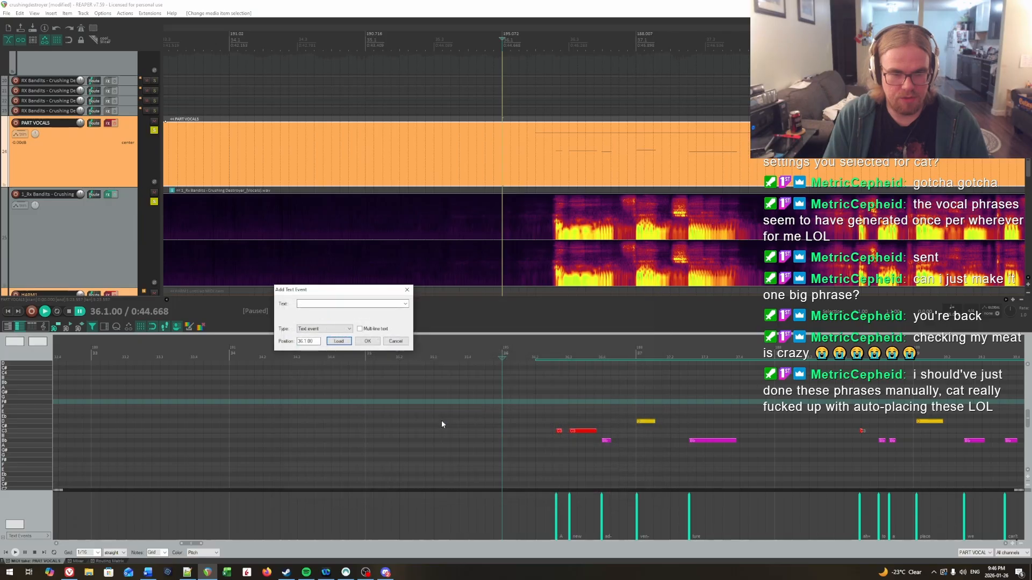
Choose [mellow] as the event's text and insert it at measure 36.
left_click(404, 304)
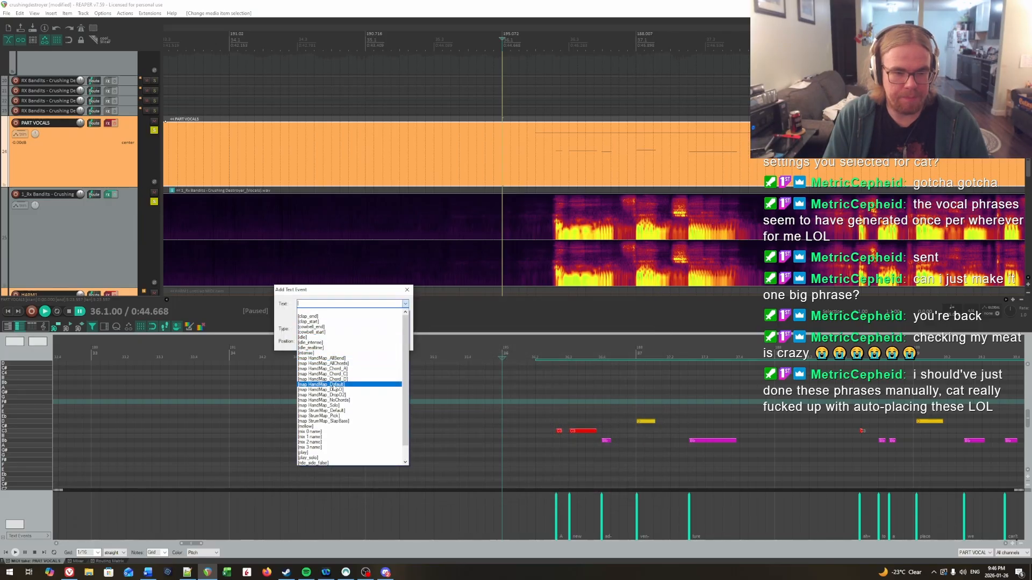
left_click(319, 427)
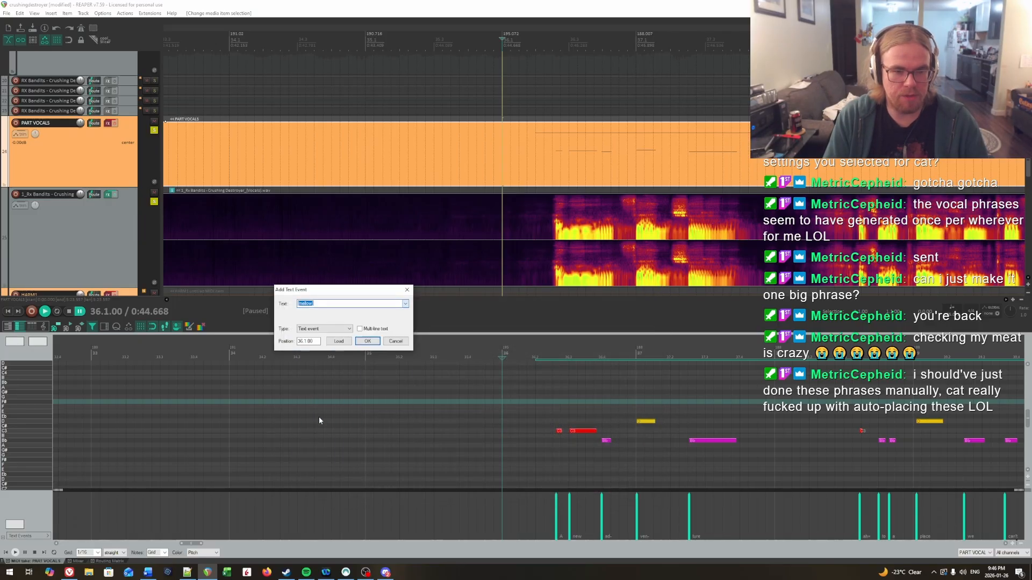
left_click(367, 342)
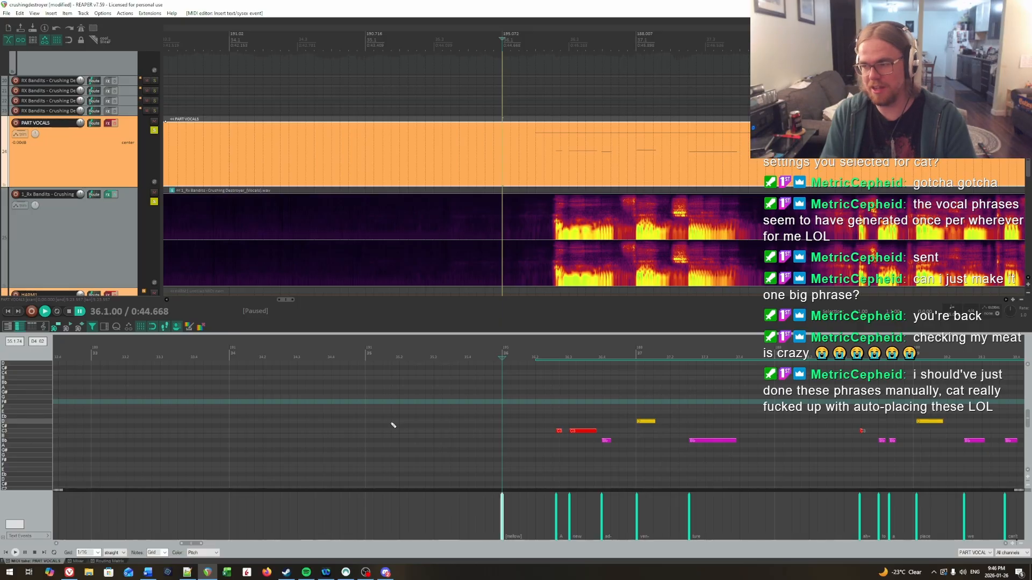
Play the vocals from just before measure 36 to about measure 51, following the notes and lyrics, and pause playback.
key("space")
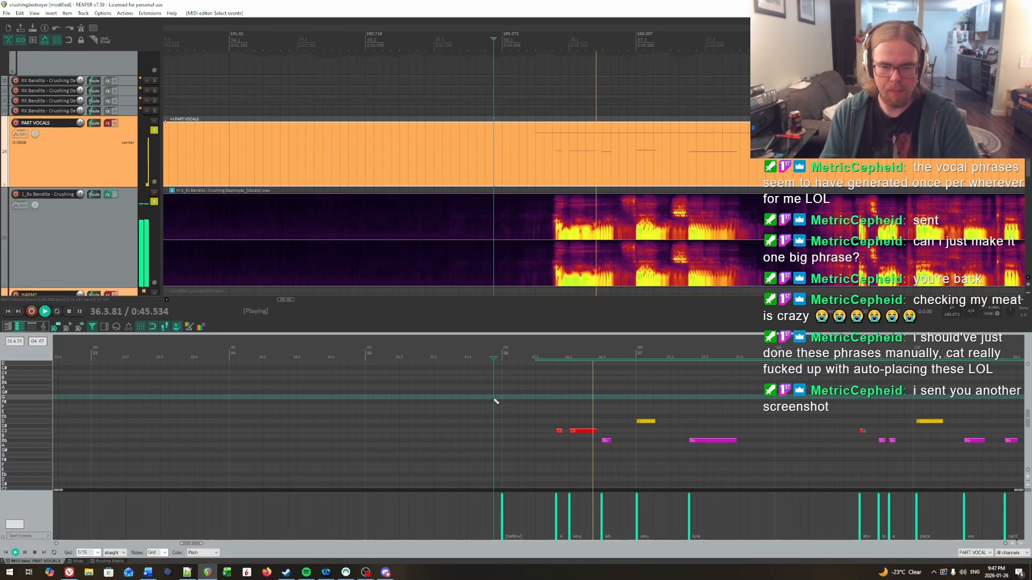
scroll(826, 379, "down", 1)
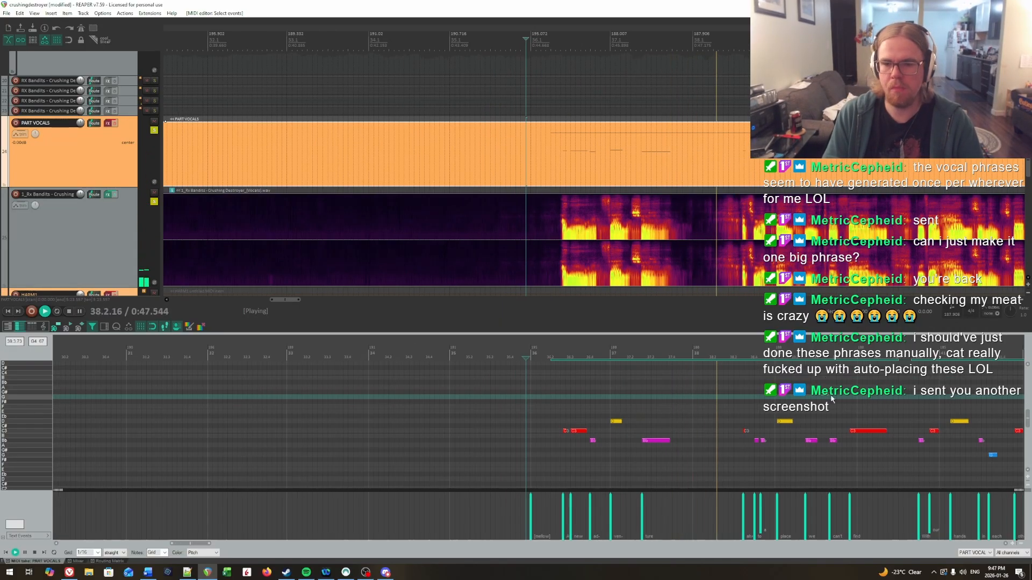
left_click_drag(820, 394, 644, 400)
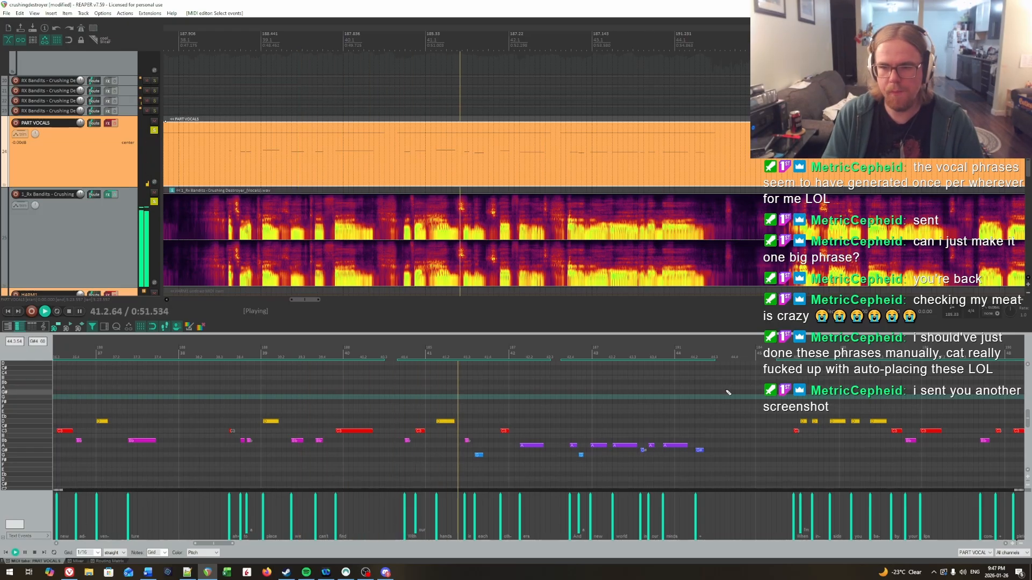
left_click_drag(736, 394, 470, 392)
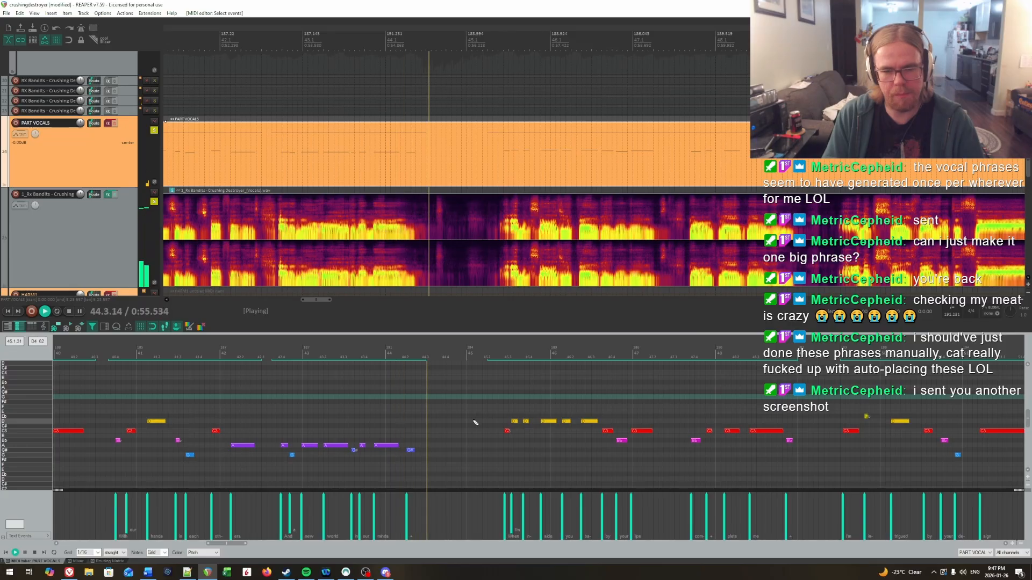
mouse_move(647, 405)
left_mouse_down()
mouse_move(675, 406)
mouse_move(679, 391)
mouse_move(655, 390)
left_mouse_up()
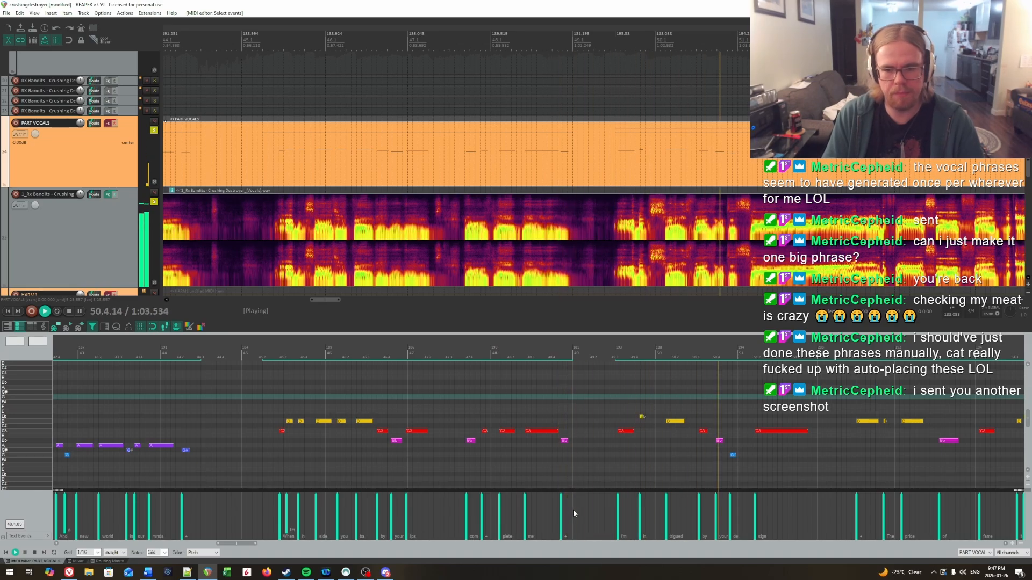
key("ctrl+space")
Insert a [play] text event at 51.1.00 in PART VOCALS.
double_click(738, 510)
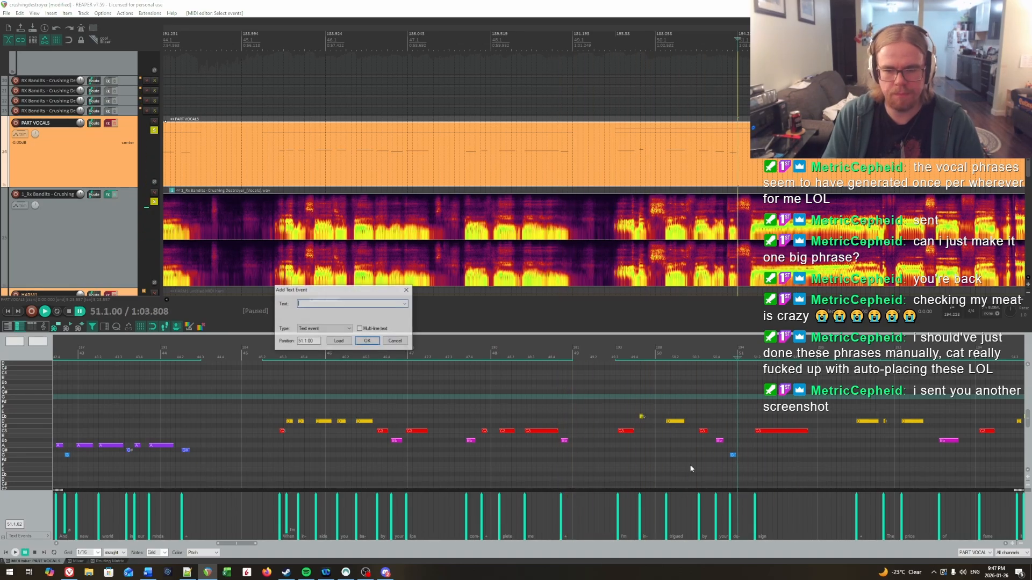
left_click(405, 304)
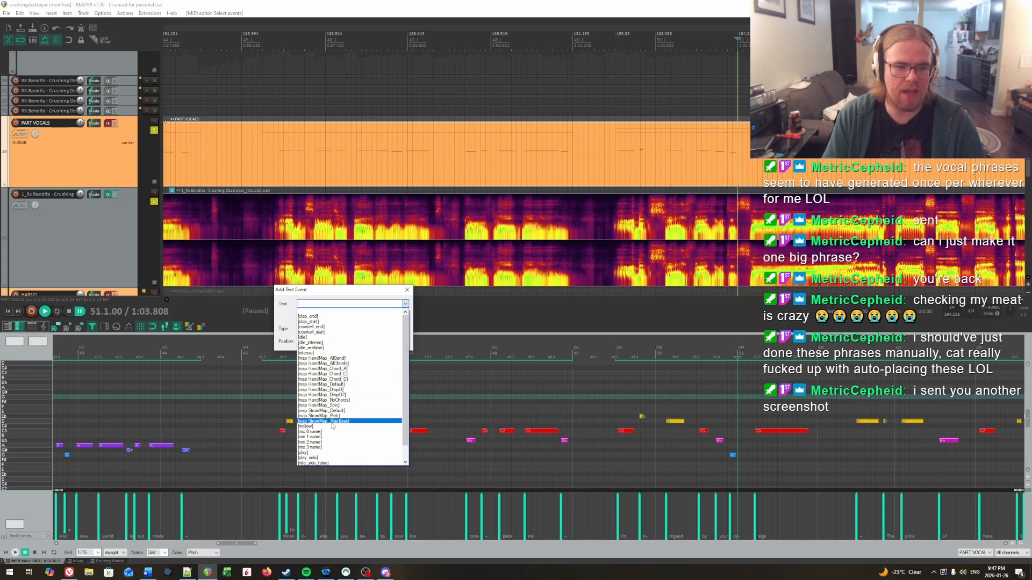
left_click(371, 452)
left_click(368, 341)
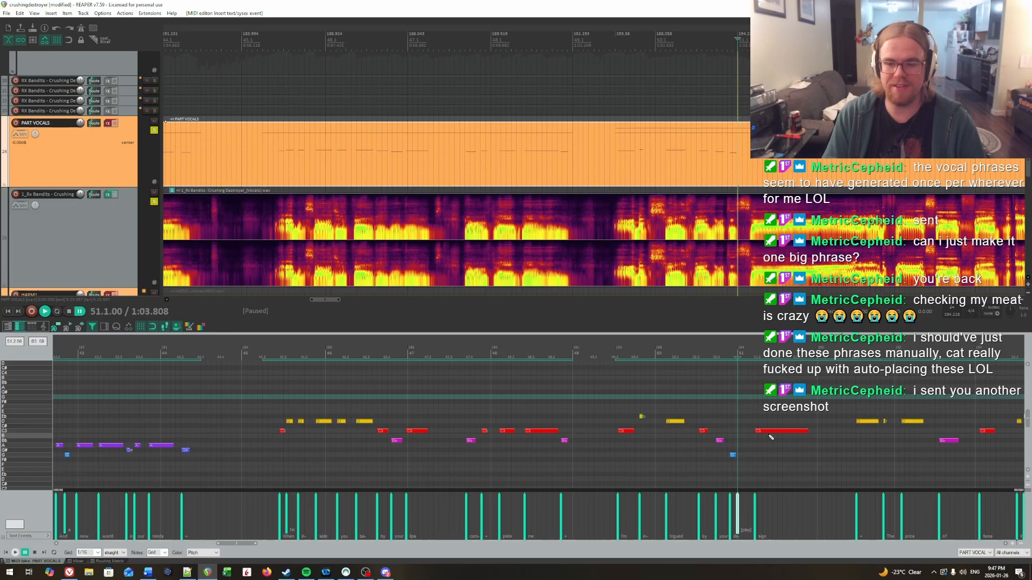
Play the vocals from measure 49 to measure 68, following the notes and lyrics, and pause playback.
left_click(608, 396)
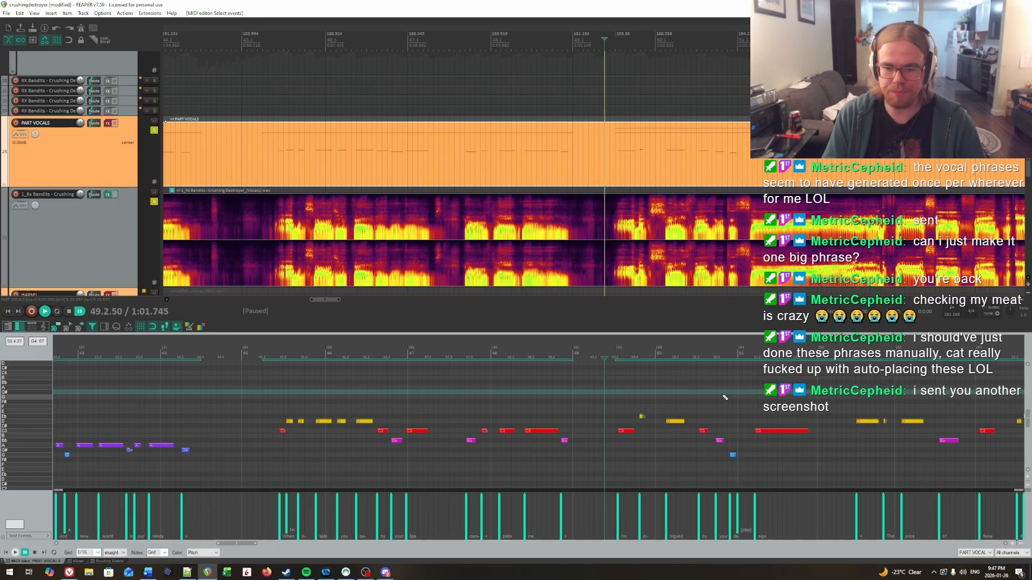
key("space")
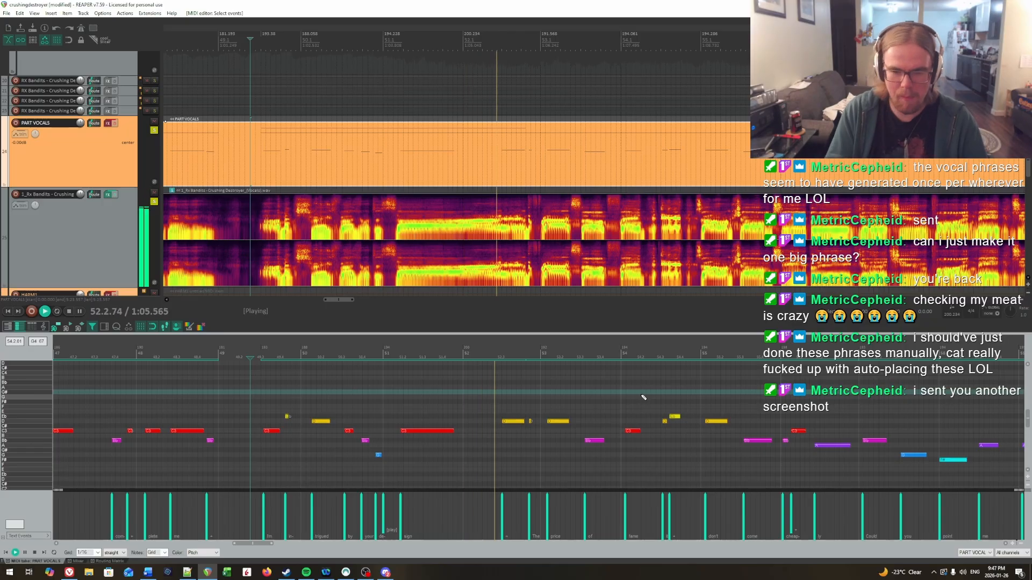
mouse_move(744, 392)
left_mouse_down()
mouse_move(913, 396)
mouse_move(758, 393)
left_mouse_up()
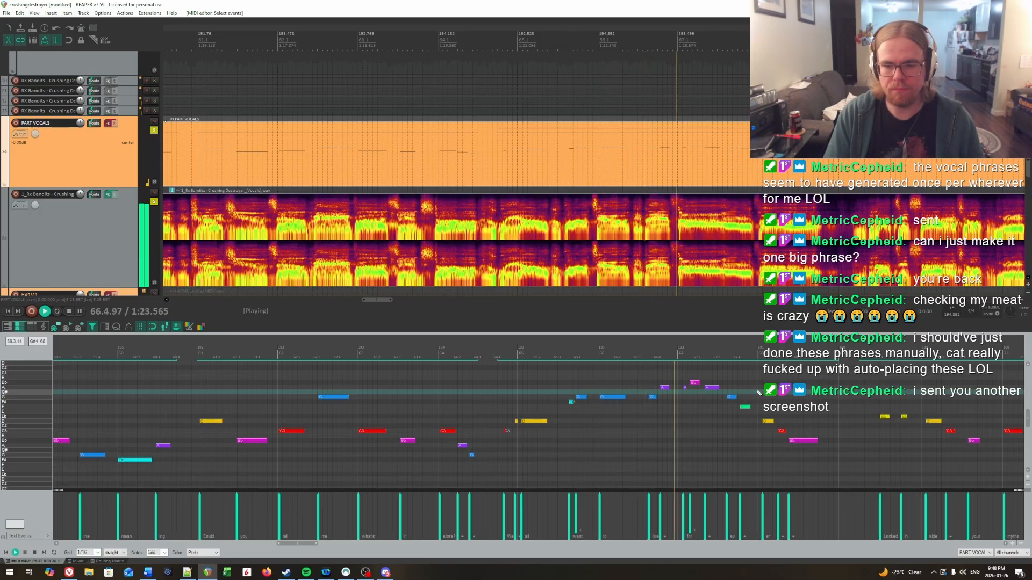
key("space")
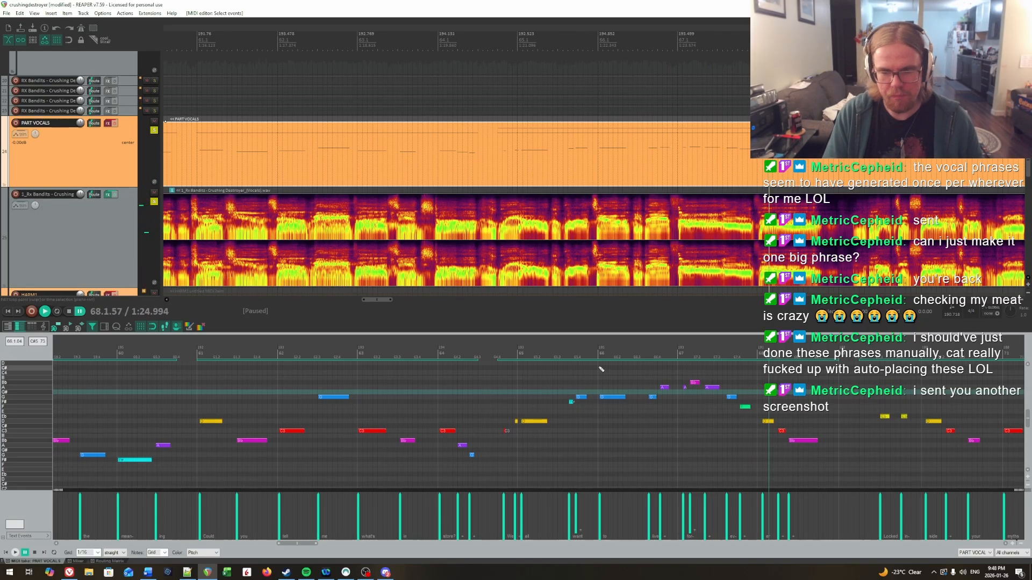
Audition the vocals around bars 64 to 66 and insert an [intense] text event at 67.1.00 in PART VOCALS.
left_click(487, 409)
key("space")
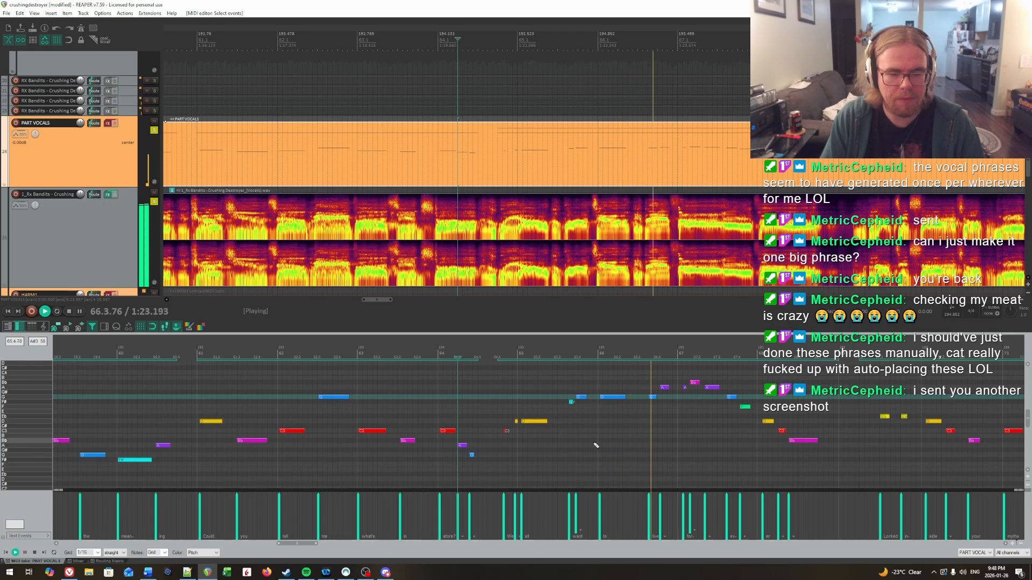
left_click(502, 408)
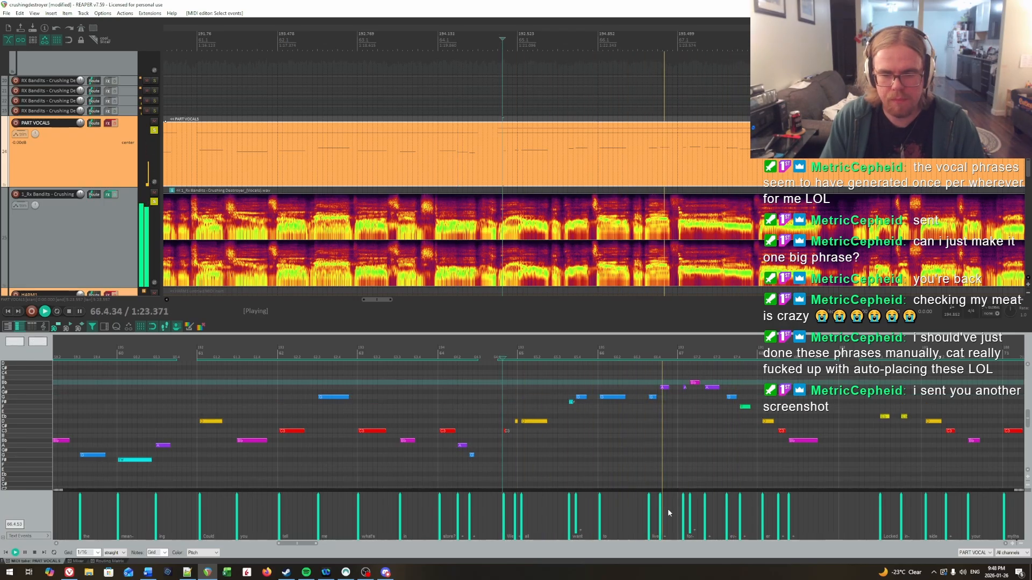
key("ctrl+space")
double_click(675, 512)
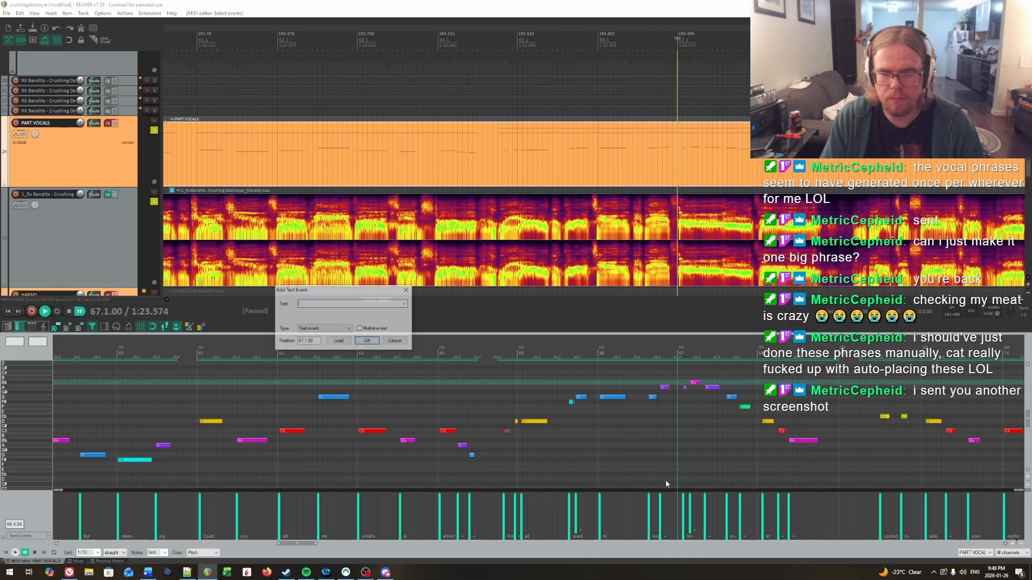
left_click(406, 304)
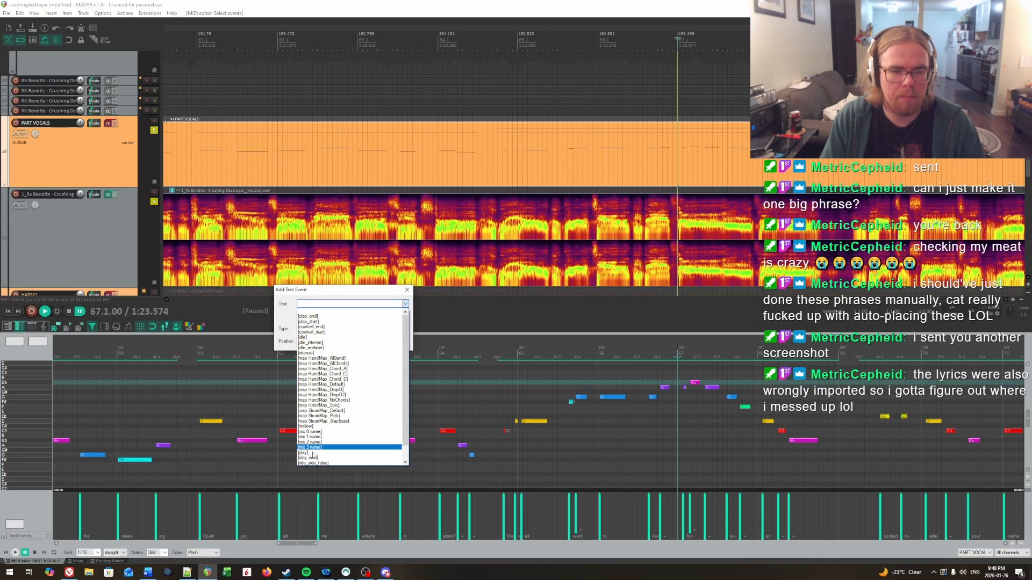
left_click(316, 353)
key("Return")
Replay the passage and move the new [intense] event from bar 67 back to the second half of bar 64.
key("ctrl+space")
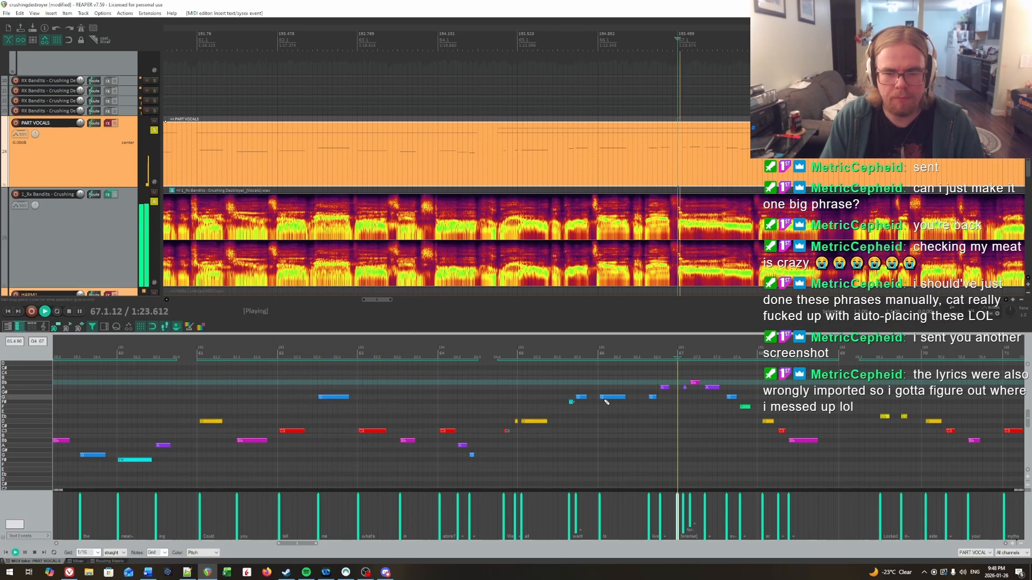
scroll(671, 204, "down", 5)
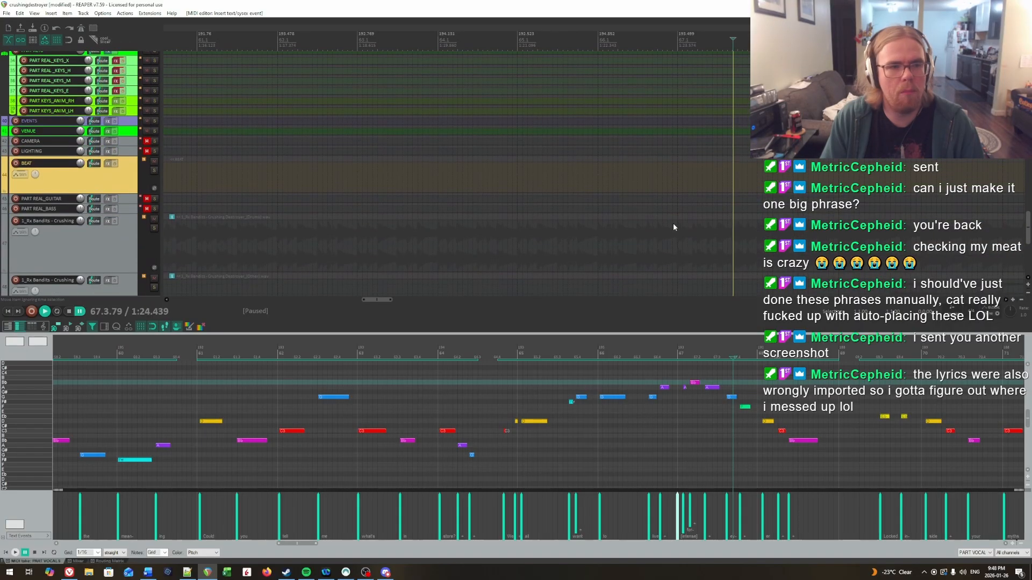
left_click(675, 141)
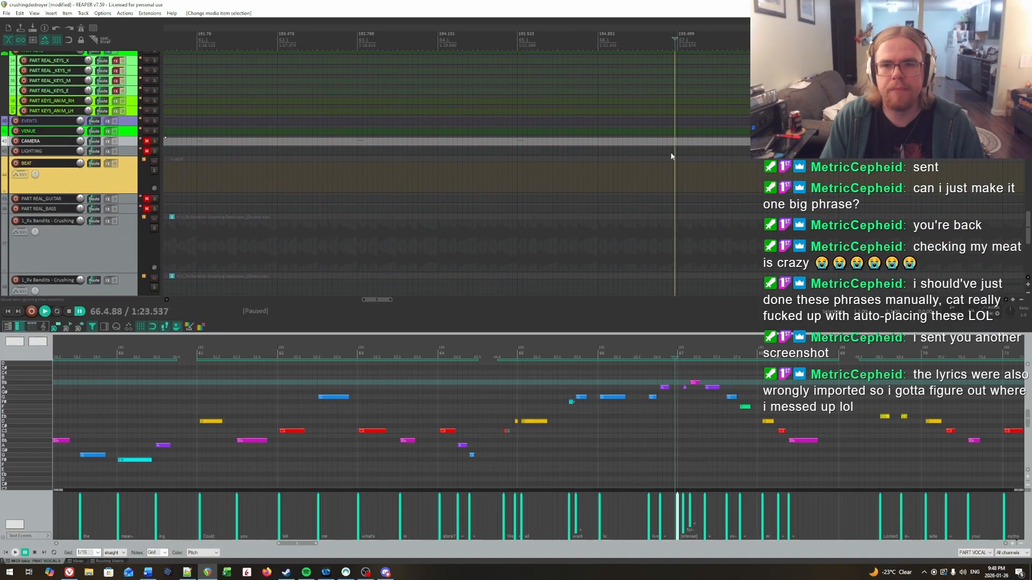
scroll(658, 155, "up", 1)
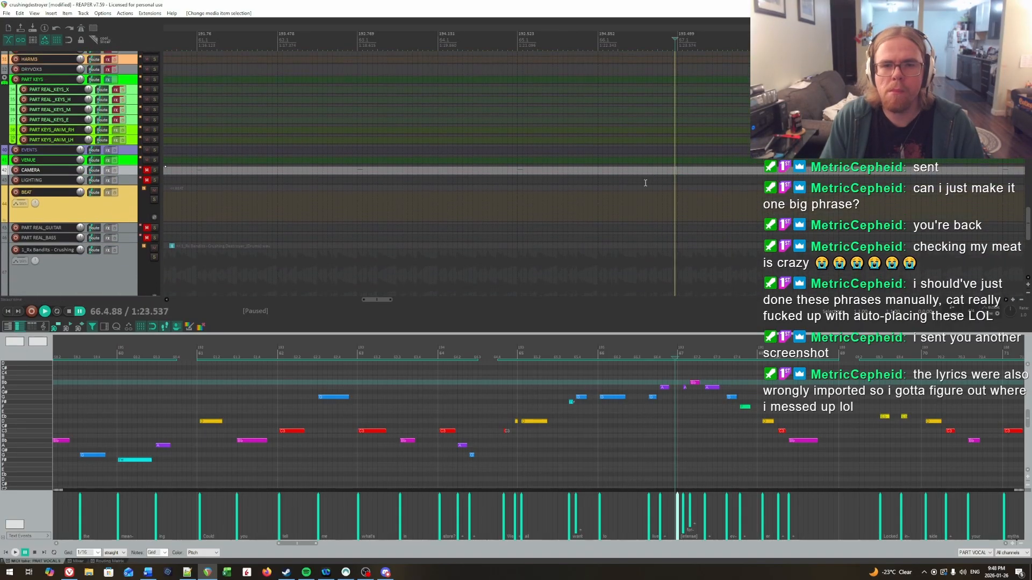
left_click(486, 169)
key("space")
key("ctrl+space")
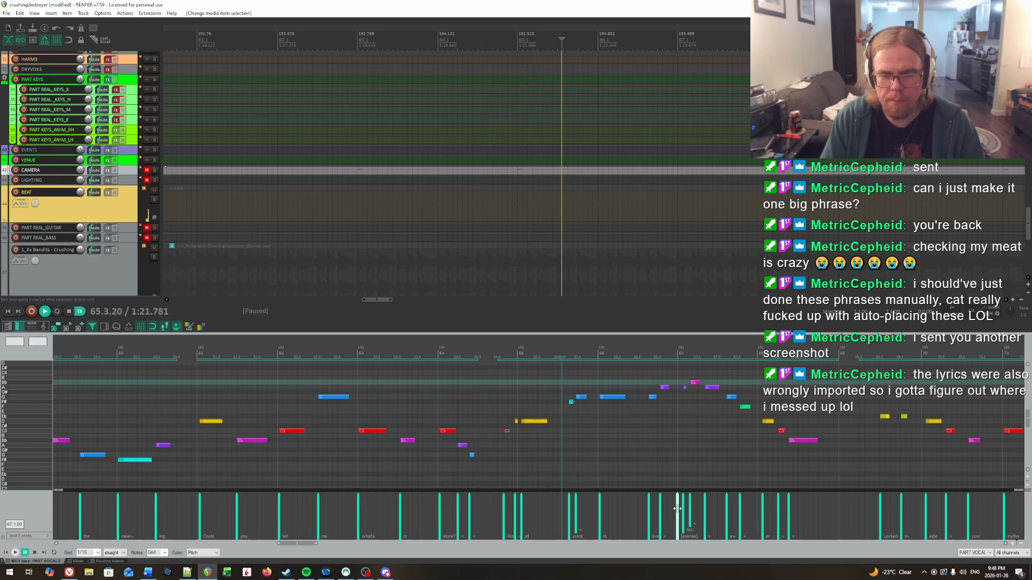
Play the vocals on from bar 64 and insert a [play] text event at 68.4.50, in the gap before bar 69.
left_click(463, 432)
key("space")
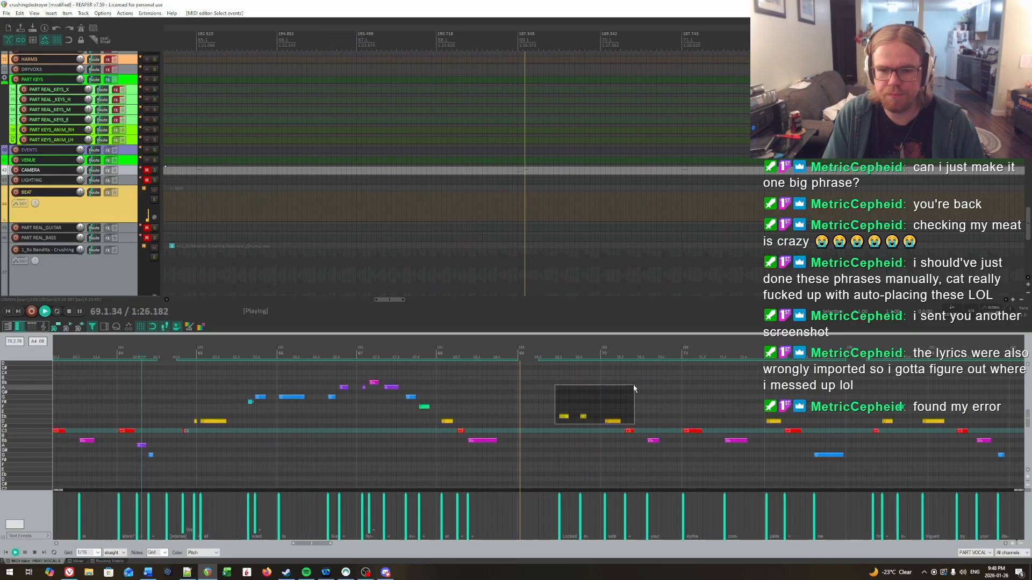
key("space")
left_click(518, 395)
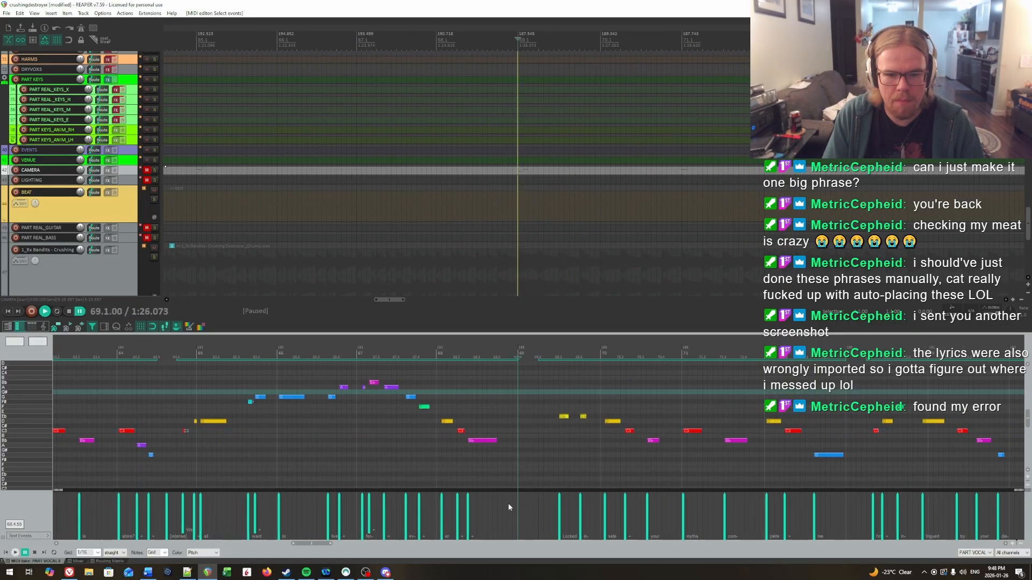
double_click(506, 503)
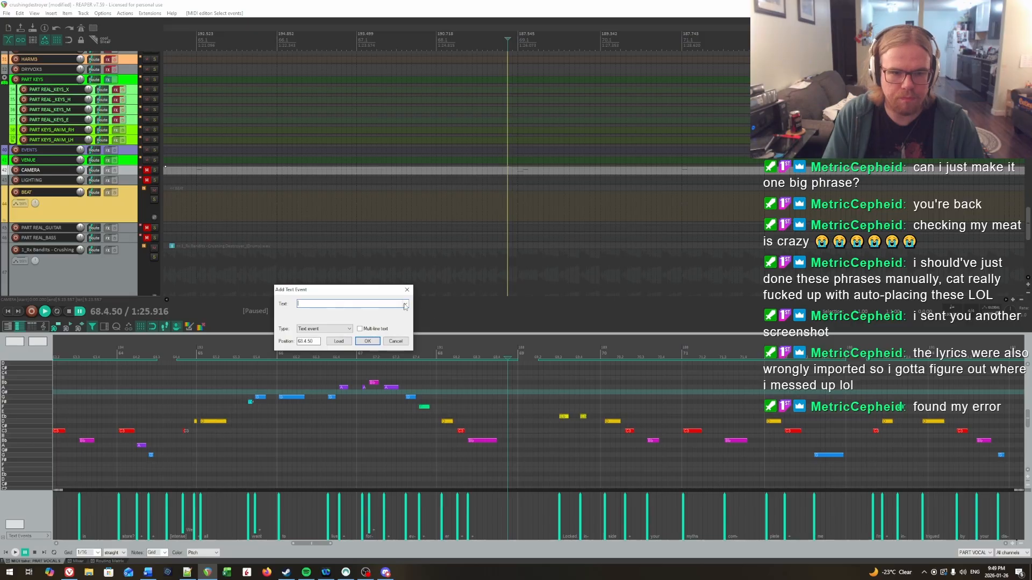
left_click(405, 304)
left_click(315, 442)
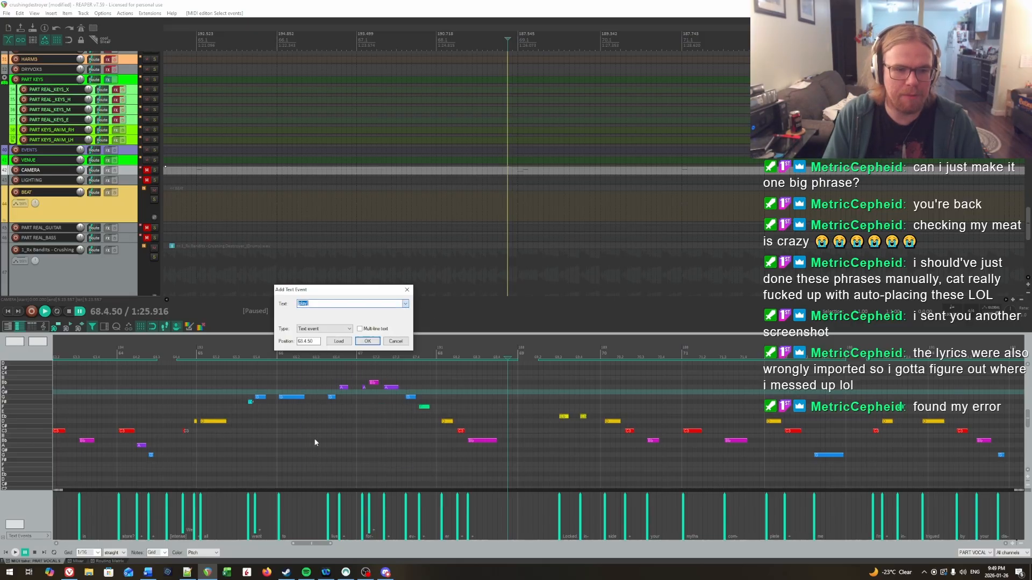
left_click(369, 341)
Listen through the following phrases and insert an [intense] text event at 75.1.00.
key("space")
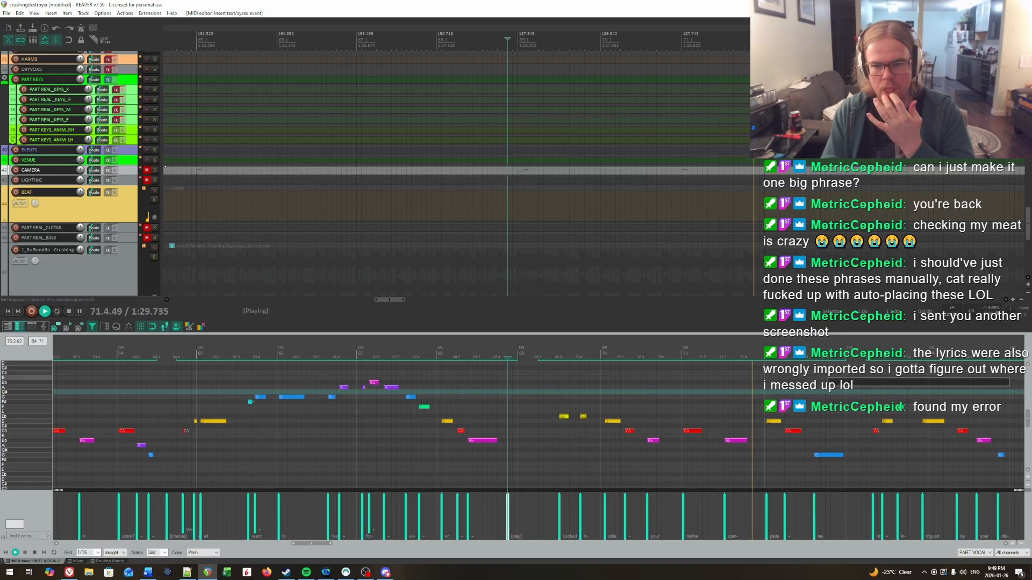
left_click_drag(1009, 378, 434, 411)
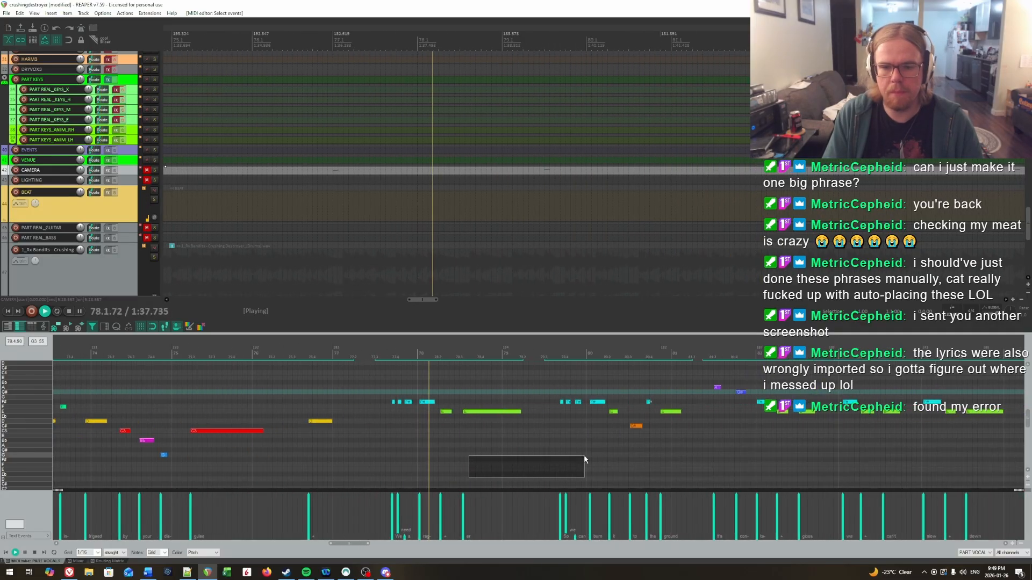
key("ctrl+space")
left_click(375, 442)
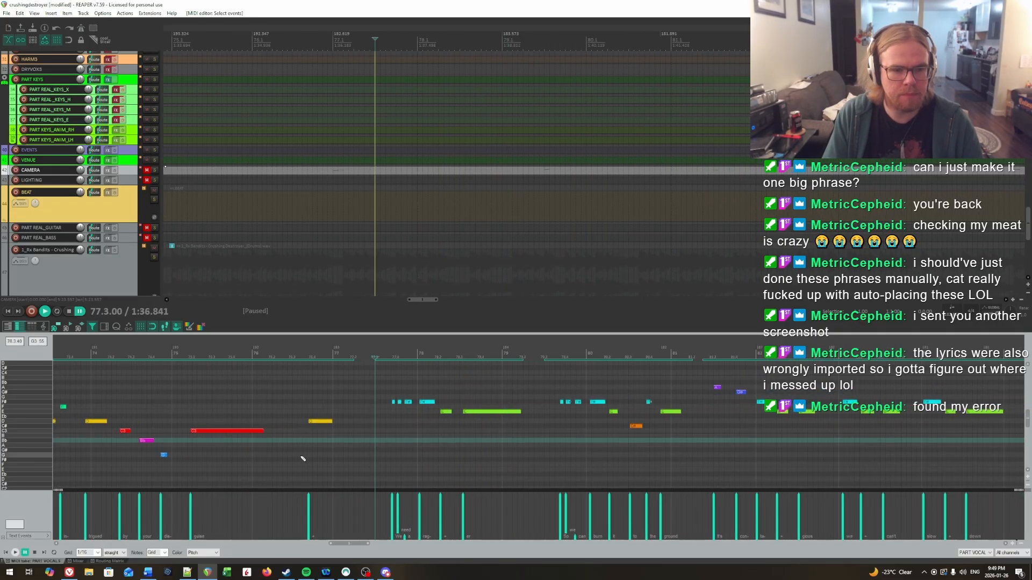
double_click(171, 511)
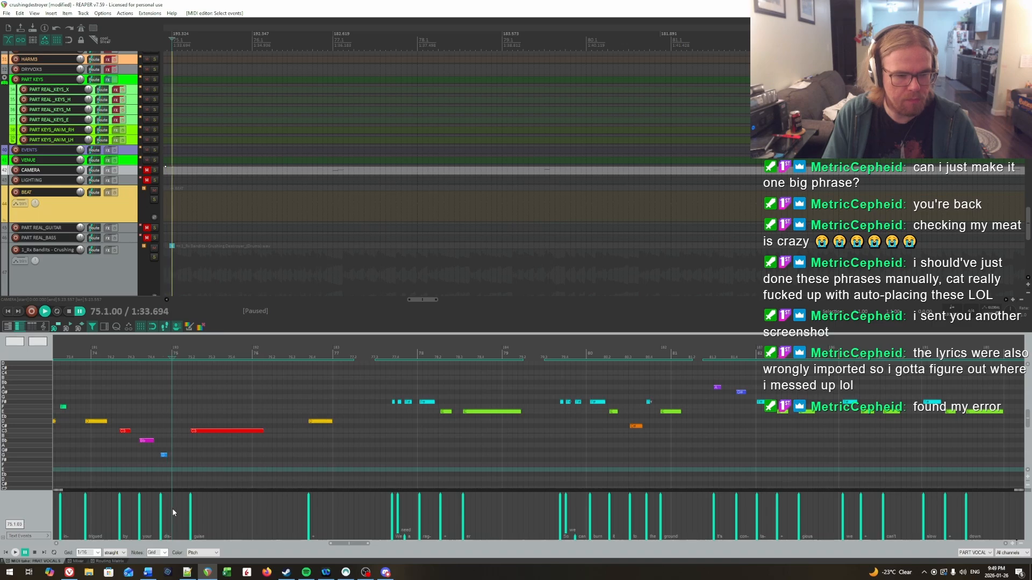
left_click(406, 305)
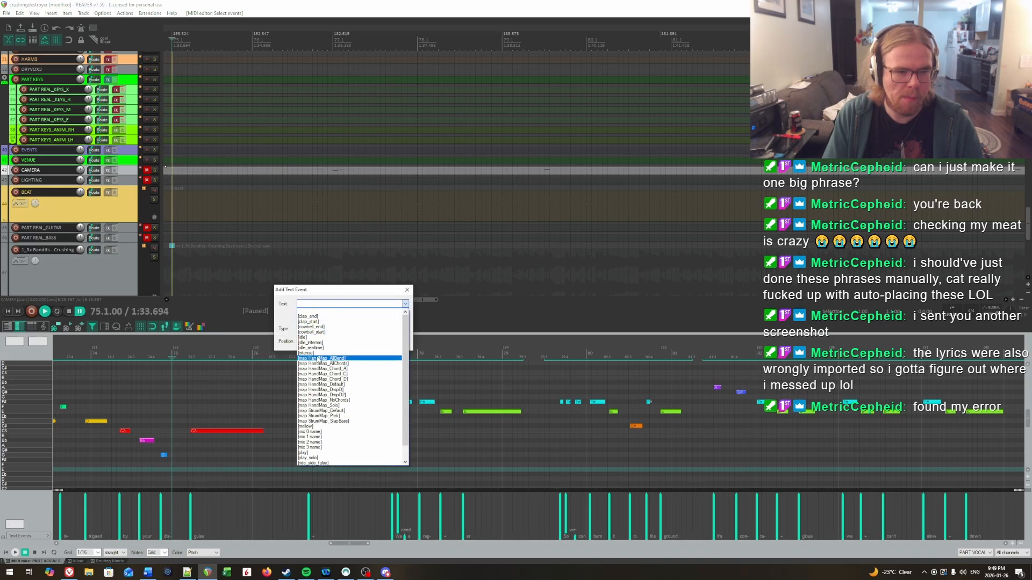
left_click(324, 354)
left_click(367, 343)
Play on from bar 75 and insert a [play] text event at 82.4.50, just before bar 83.
key("space")
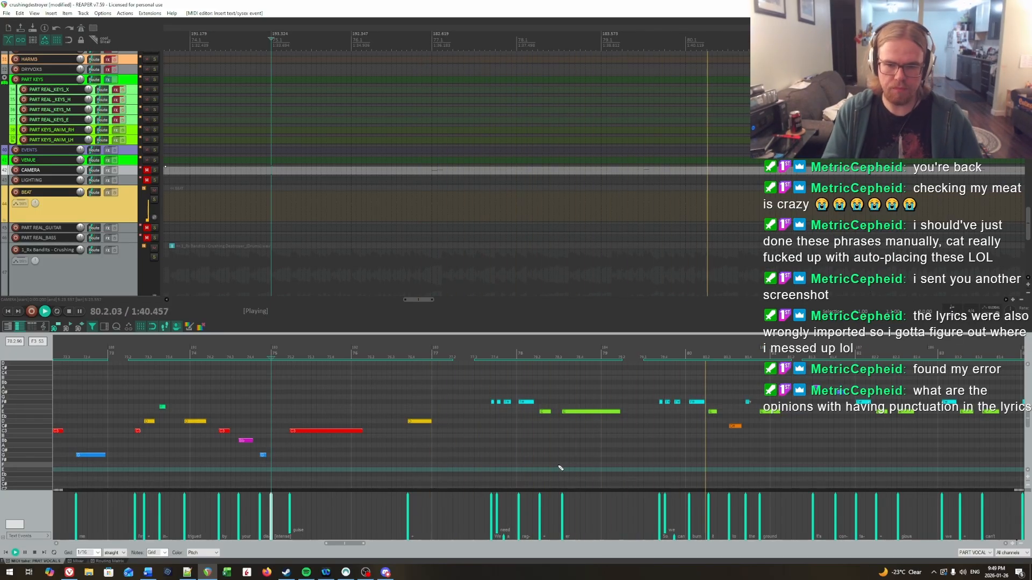
key("space")
left_click(456, 440)
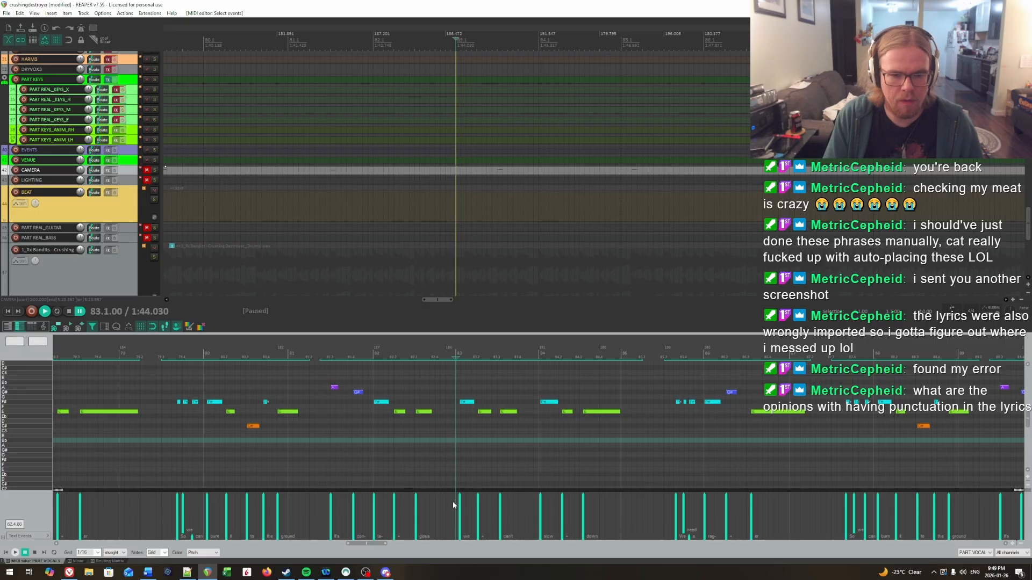
left_click(444, 511)
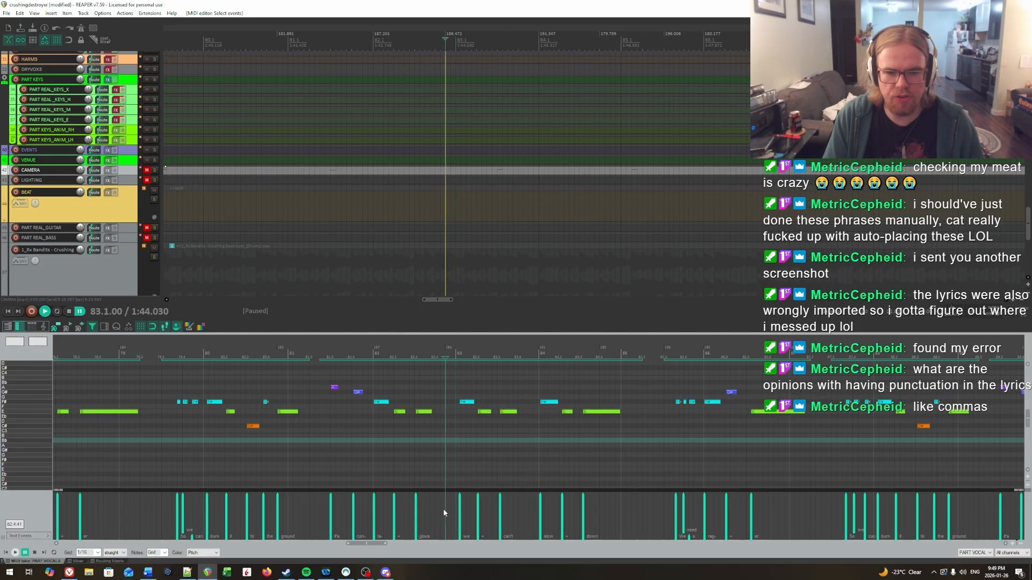
double_click(446, 508)
left_click(405, 304)
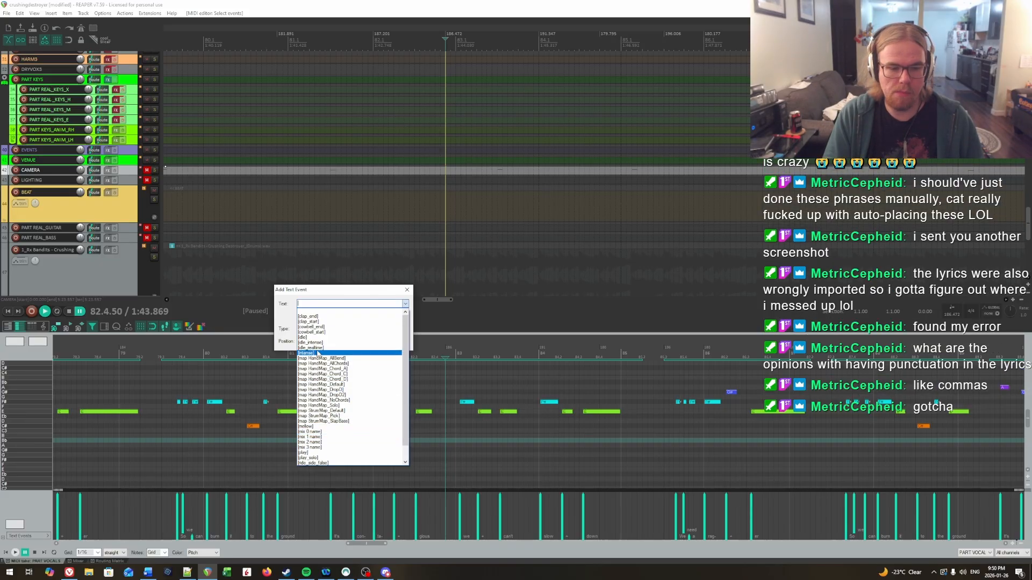
left_click(314, 453)
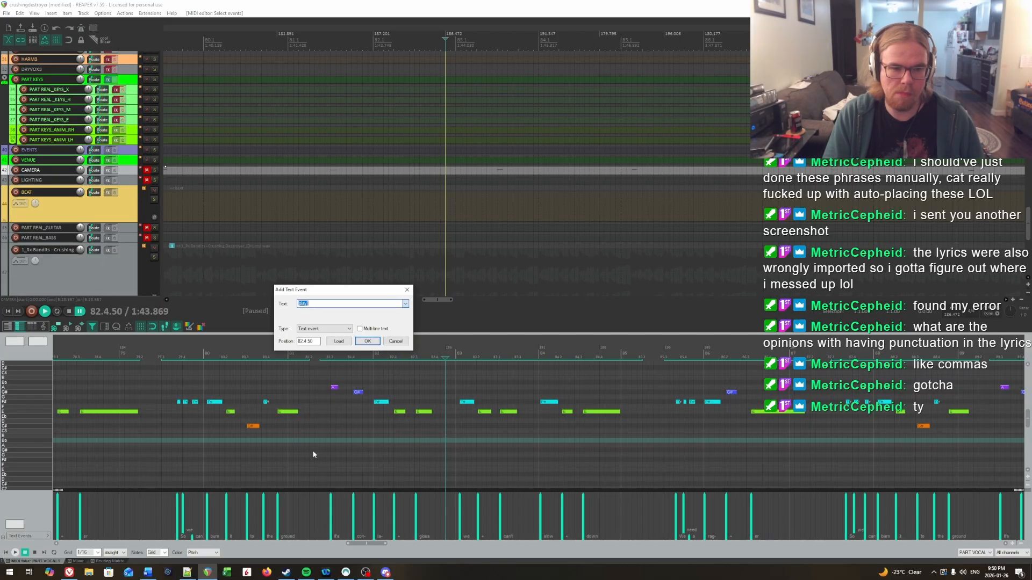
left_click(367, 341)
Play on from the [play] event in bar 82 and insert an [intense] text event at 85.1.00.
key("space")
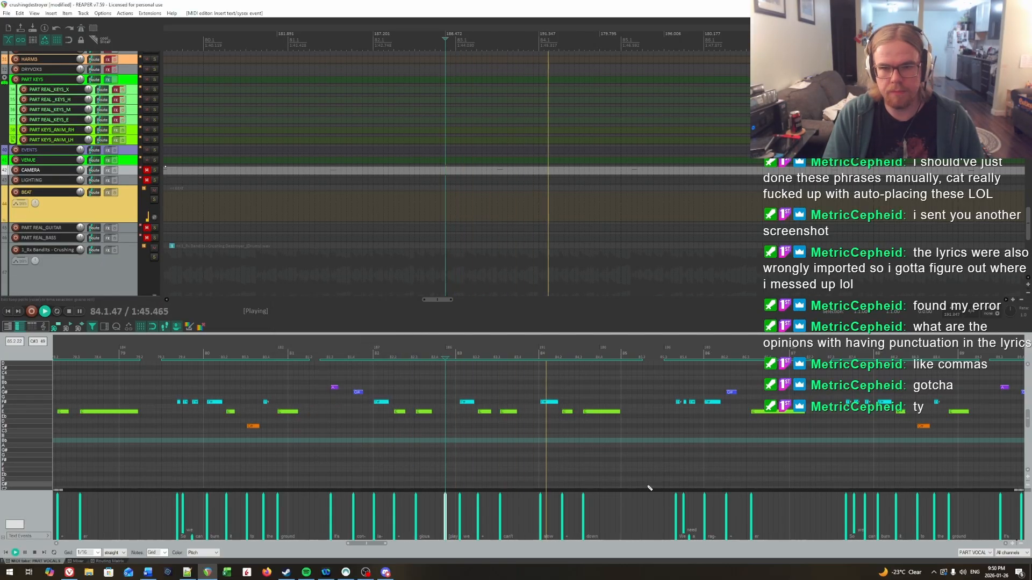
key("space")
double_click(622, 501)
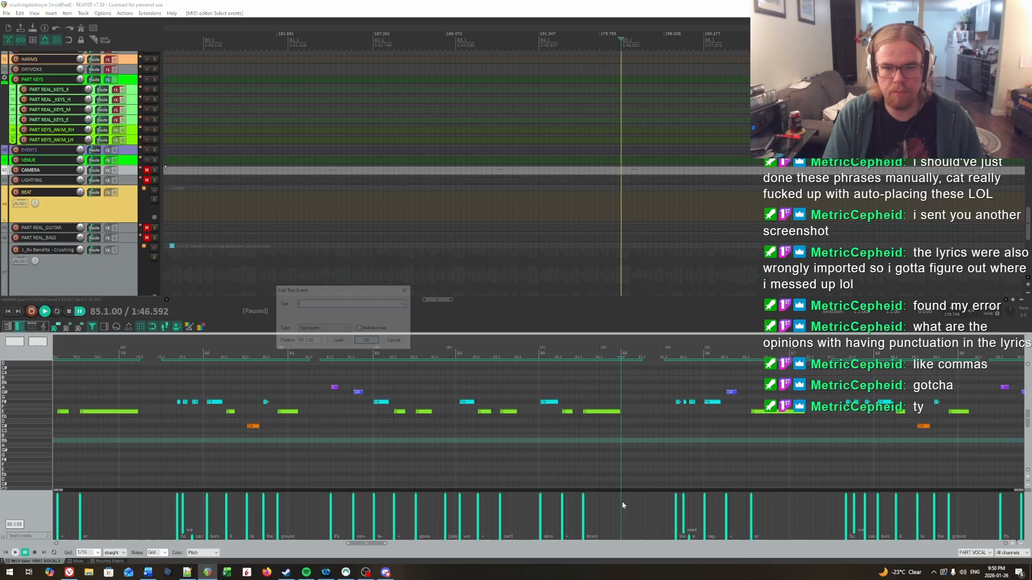
left_click(404, 304)
left_click(311, 353)
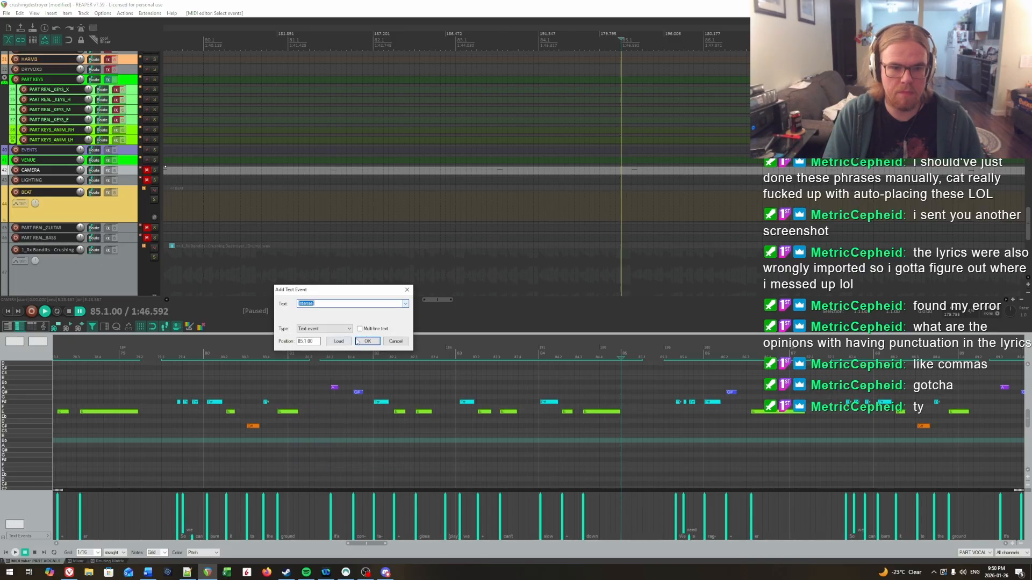
left_click(368, 341)
Listen on from bar 85 and insert a [play] text event at 92.2.75.
key("space")
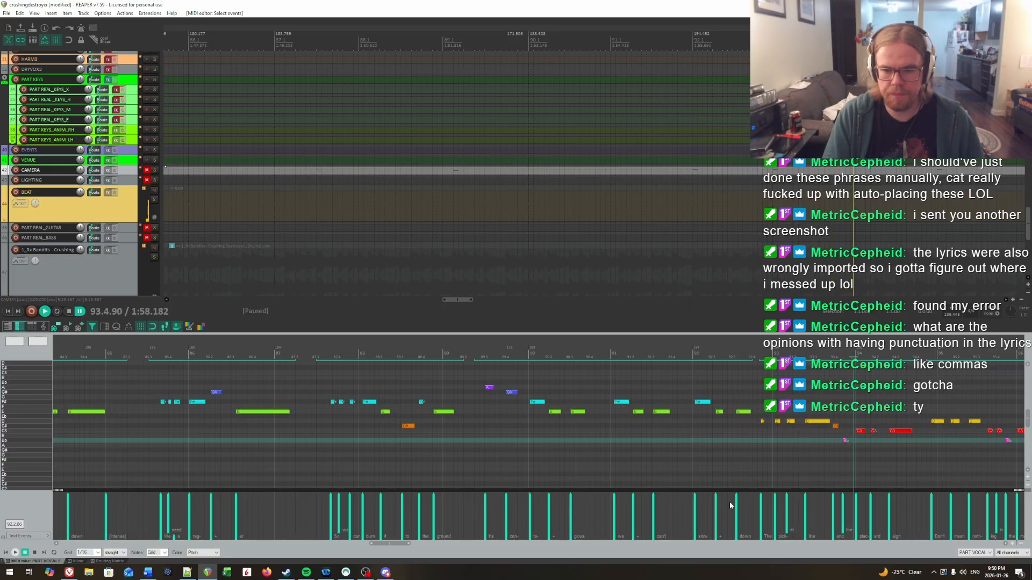
double_click(729, 506)
left_click(405, 304)
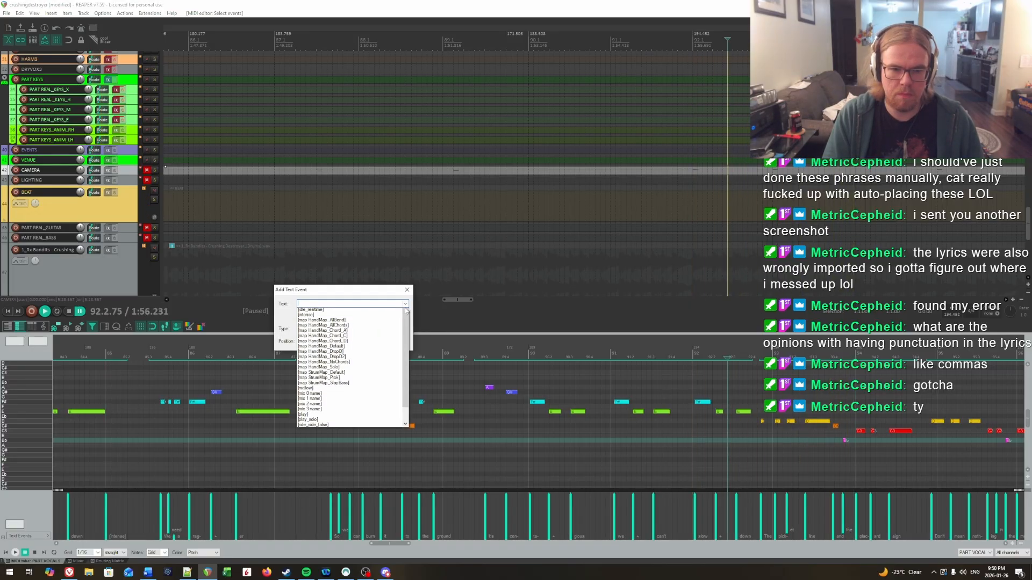
left_click(309, 454)
left_click(368, 342)
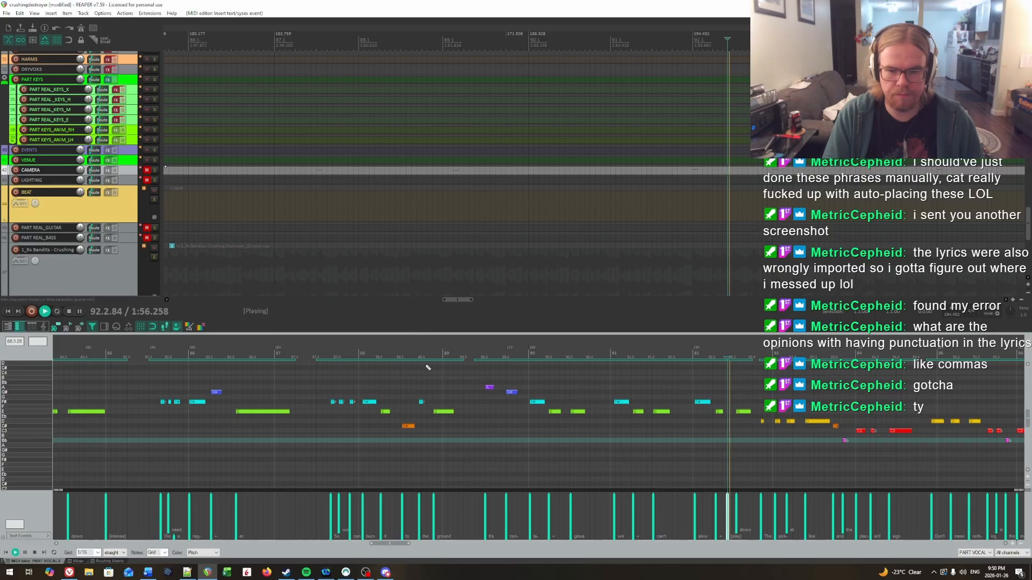
Audition the vocals around bars 104 to 106, insert an [intense] text event at 104.3.25, and play on from there.
left_click_drag(797, 446, 442, 451)
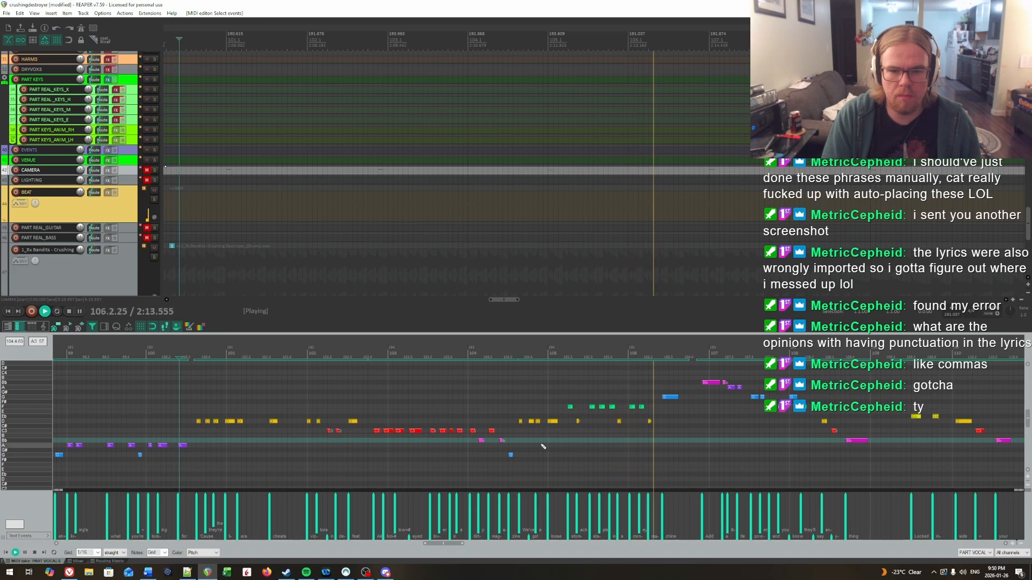
key("space")
left_click(524, 447)
key("space")
left_click(533, 454)
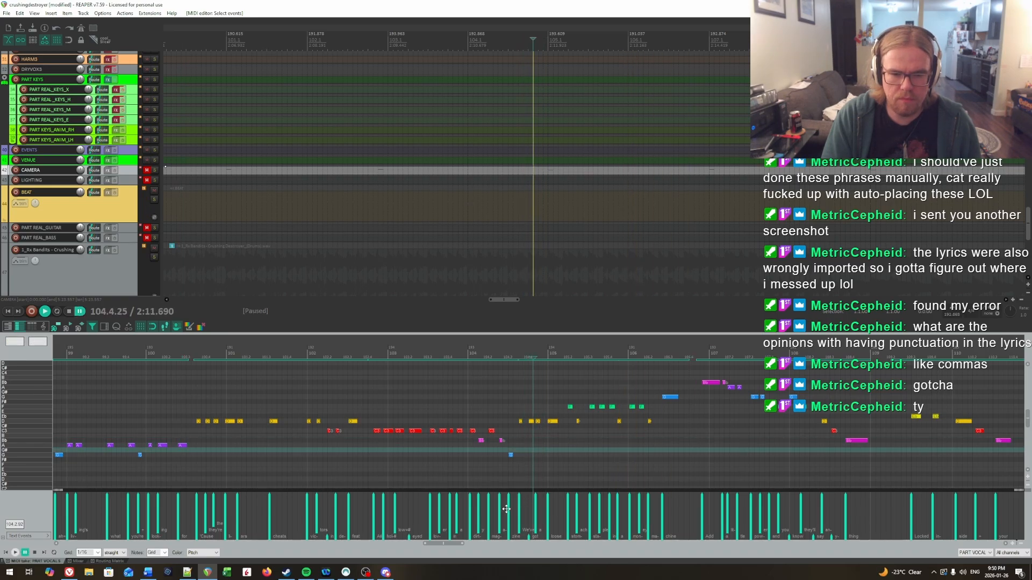
double_click(514, 510)
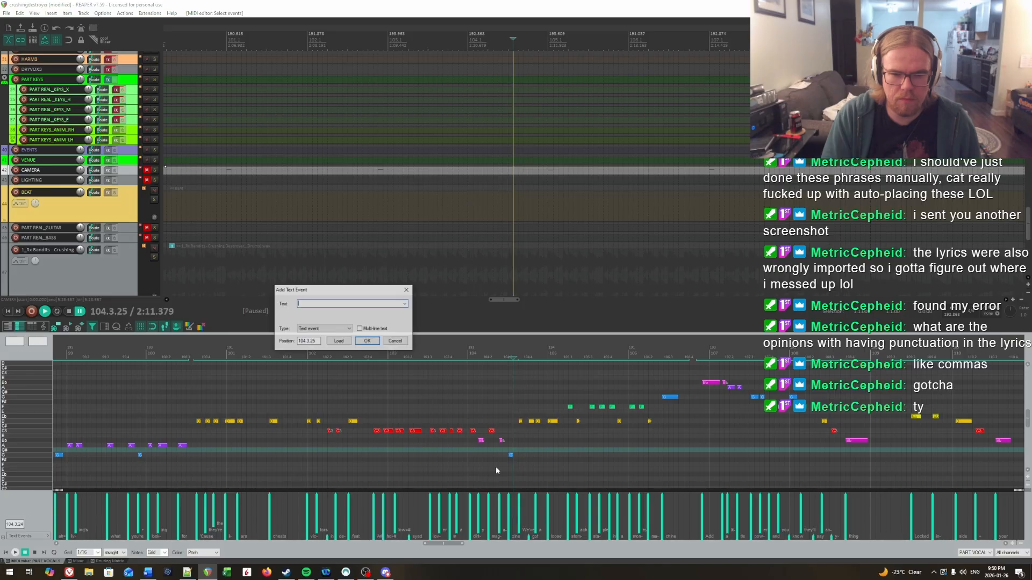
left_click(405, 303)
left_click(332, 359)
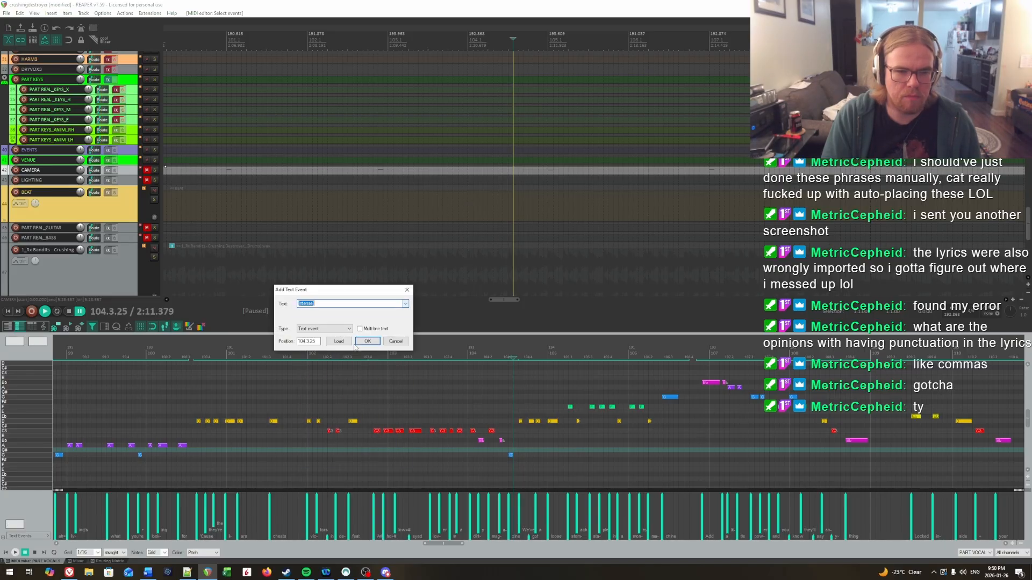
key("Return")
key("space")
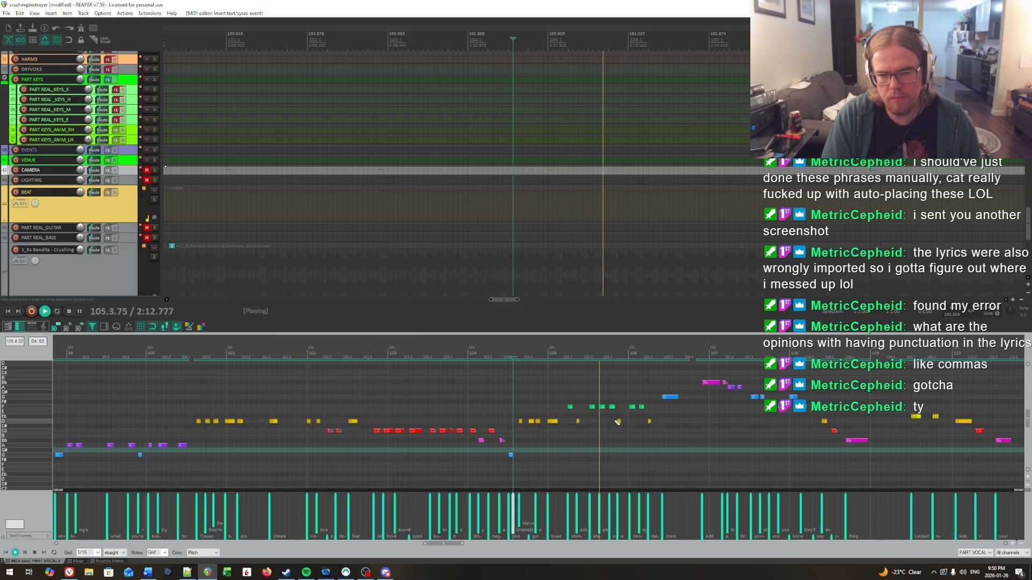
left_click_drag(804, 458, 391, 456)
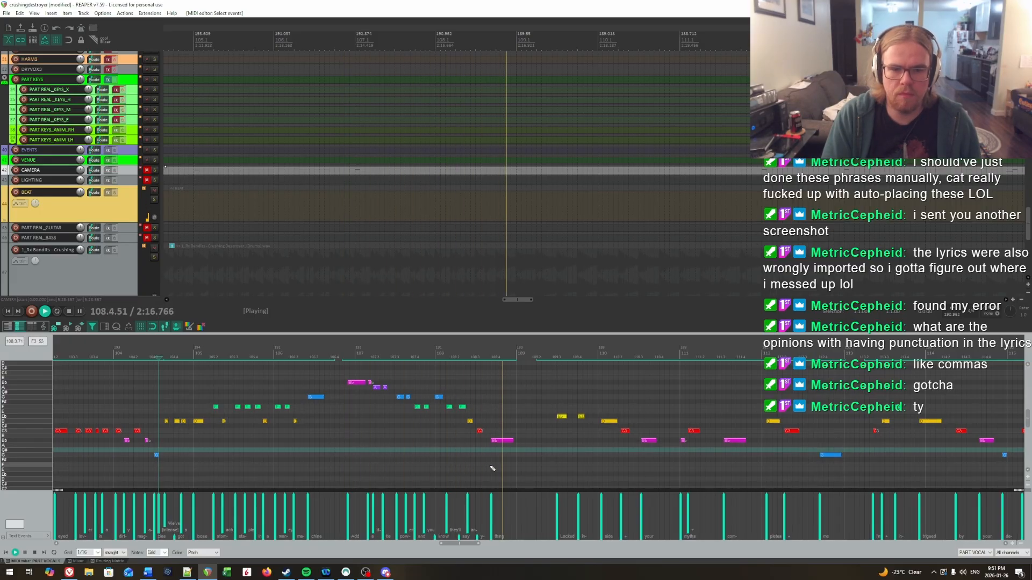
Pause playback near the end of bar 108 and insert a [play] text event at 108.4.50.
key("ctrl+space")
double_click(508, 510)
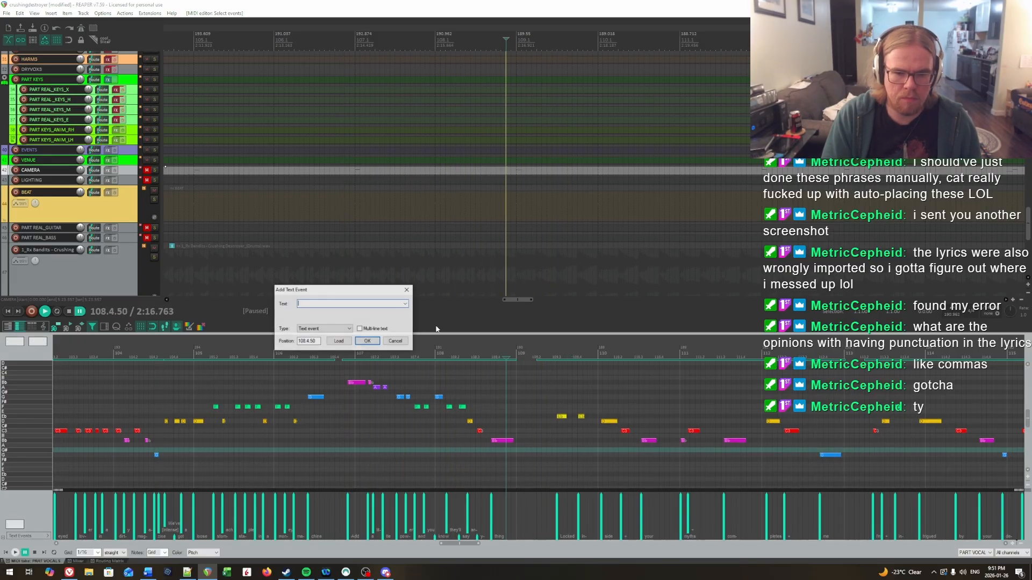
left_click(405, 303)
left_click(318, 453)
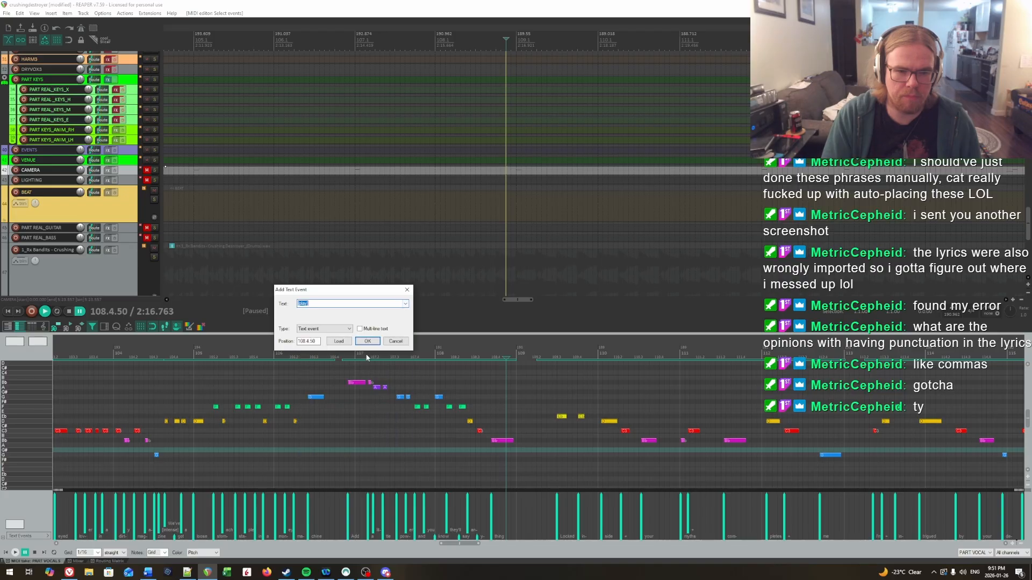
left_click(374, 345)
Play on from bar 108, insert an [intense] text event at 115.1.00, and move it back to about 114.4.
key("ctrl+space")
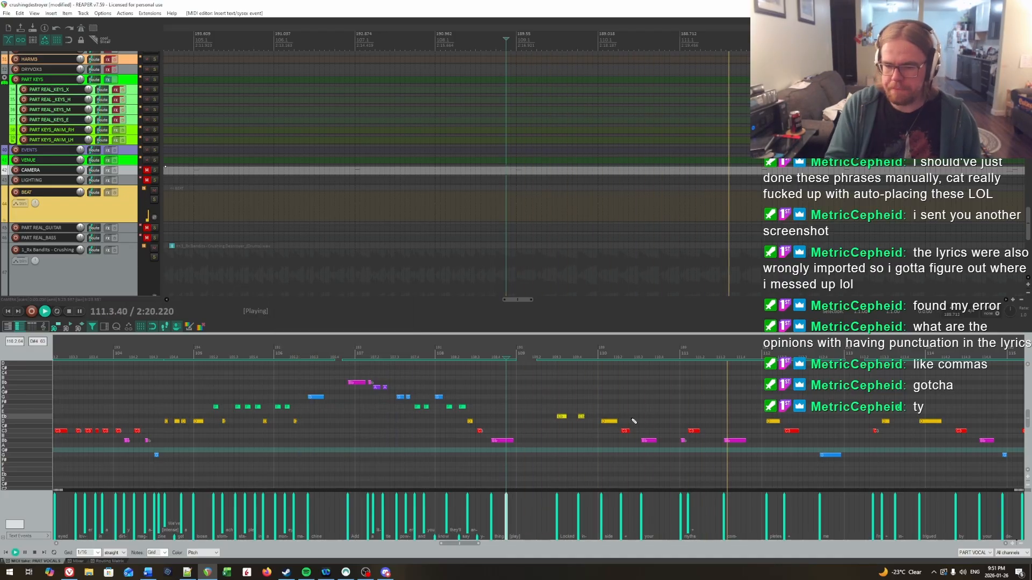
left_click_drag(961, 398, 484, 395)
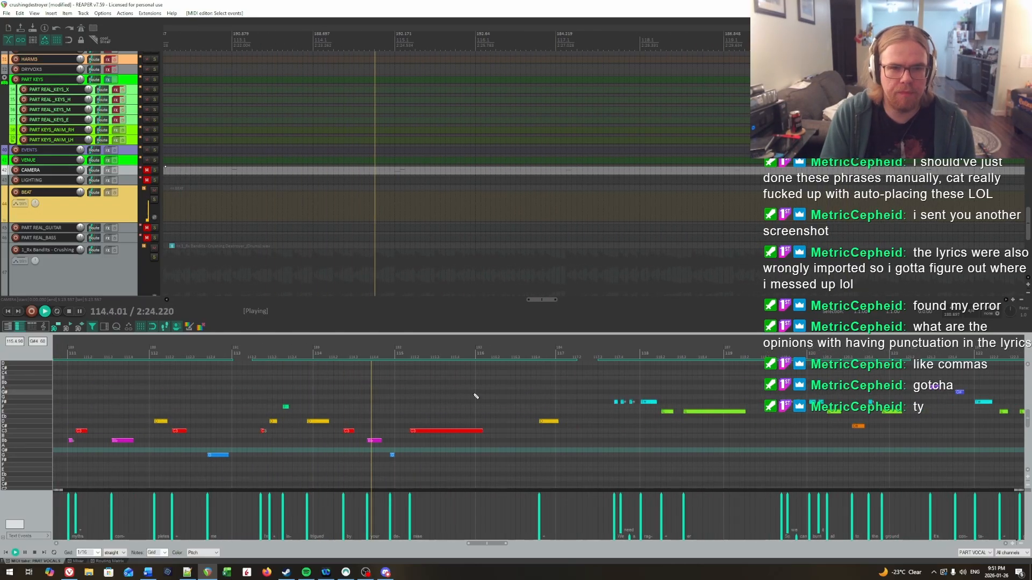
key("ctrl+space")
double_click(395, 508)
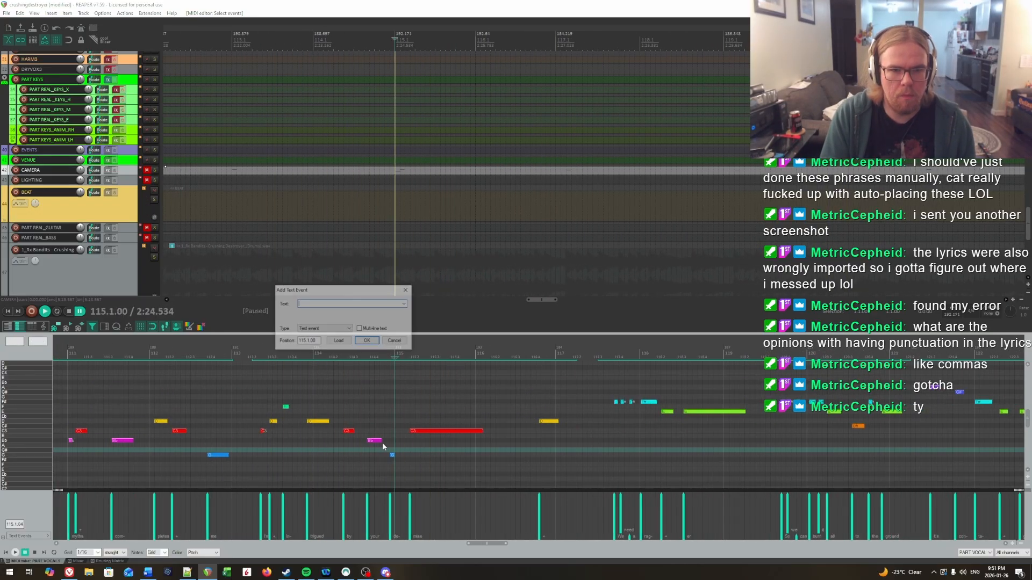
left_click(405, 304)
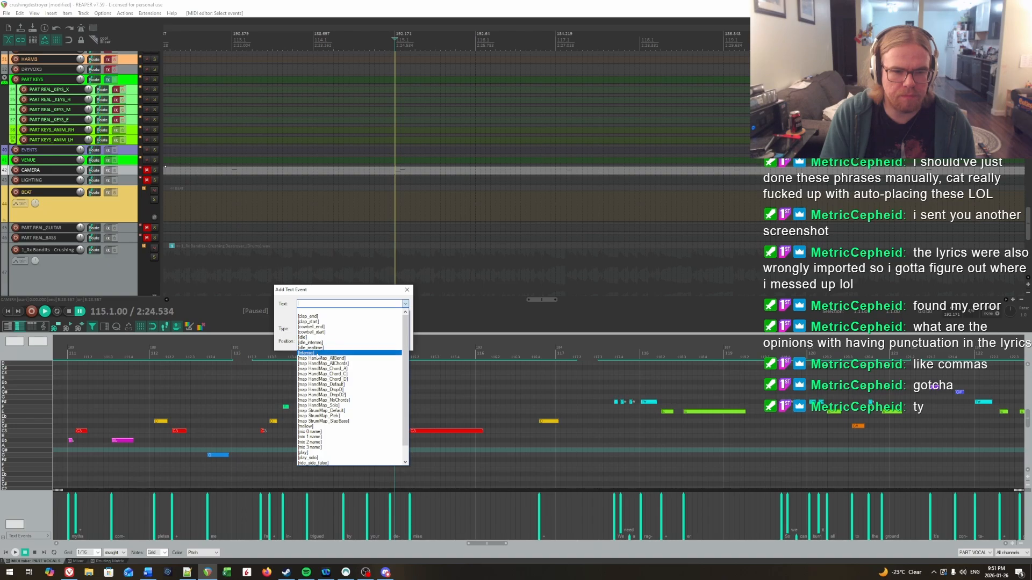
left_click(317, 354)
key("Return")
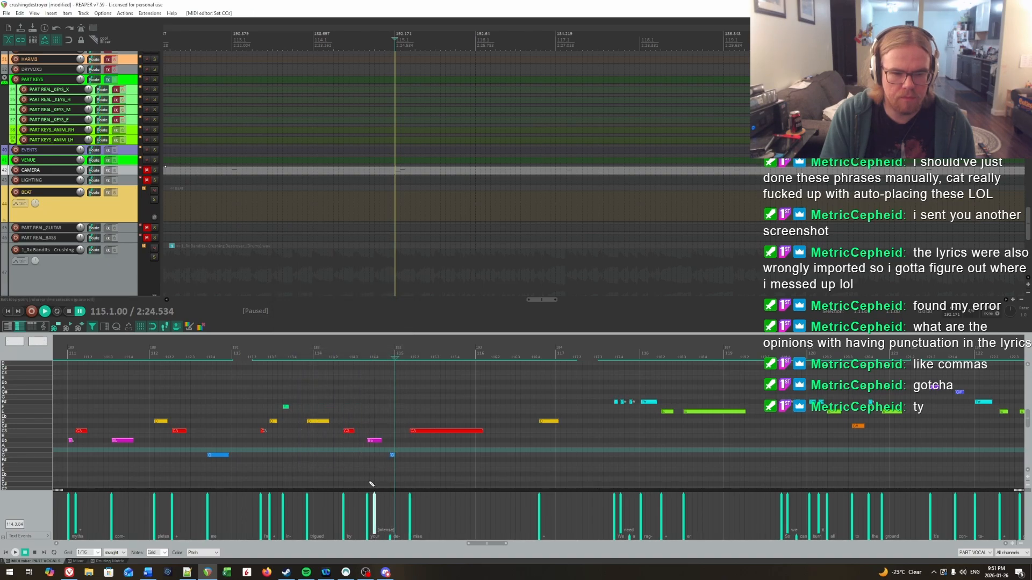
Listen on from bar 114 and insert a [mellow] text event at 132.4.00, just before bar 133.
left_click(350, 408)
key("space")
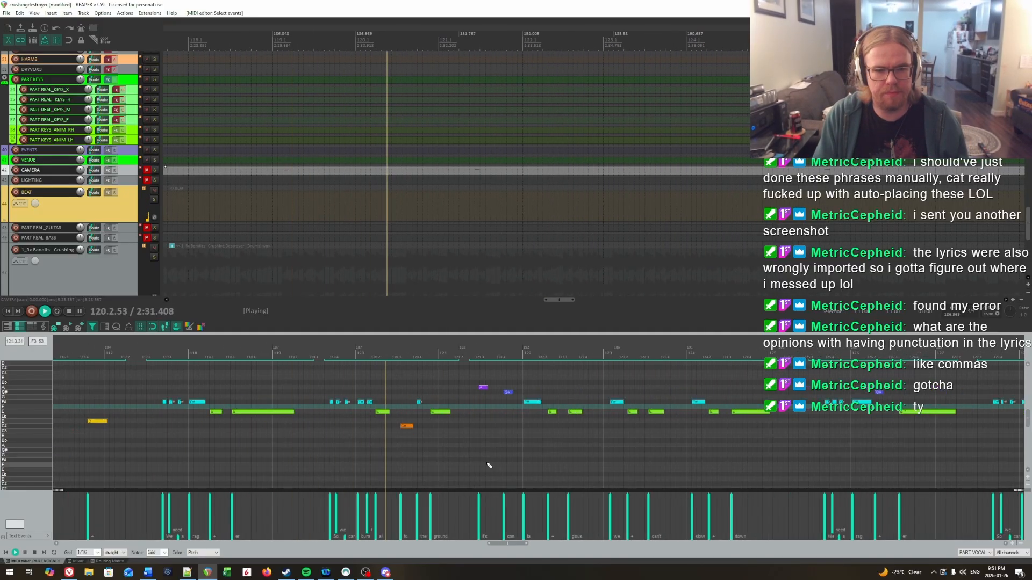
left_click_drag(572, 453, 529, 446)
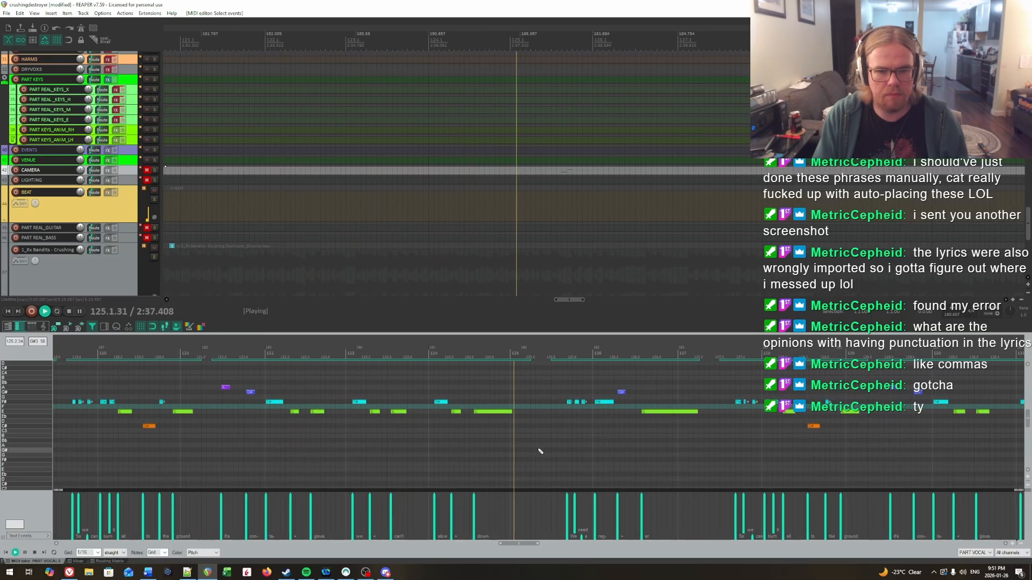
left_click_drag(565, 452, 597, 457)
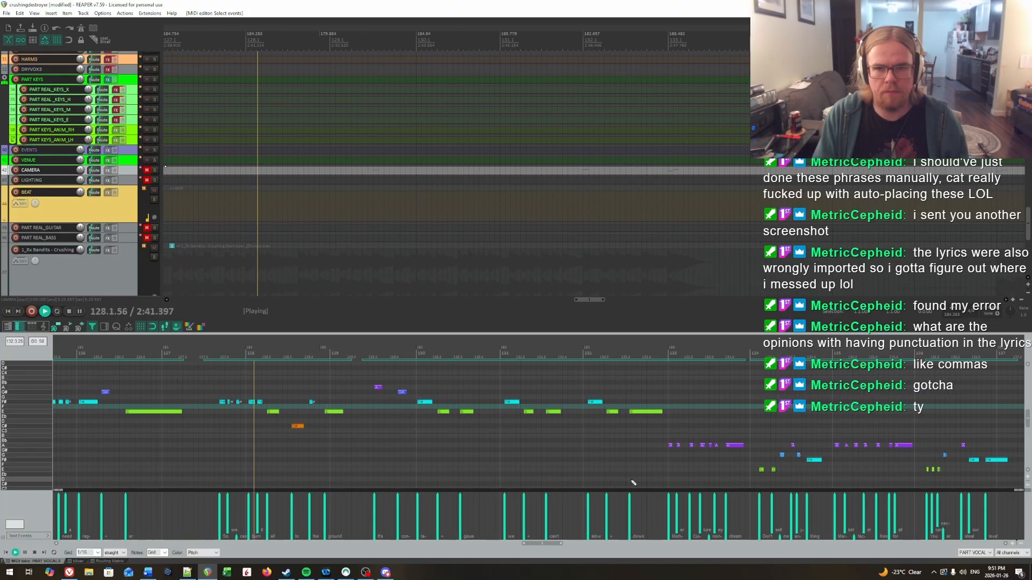
double_click(647, 507)
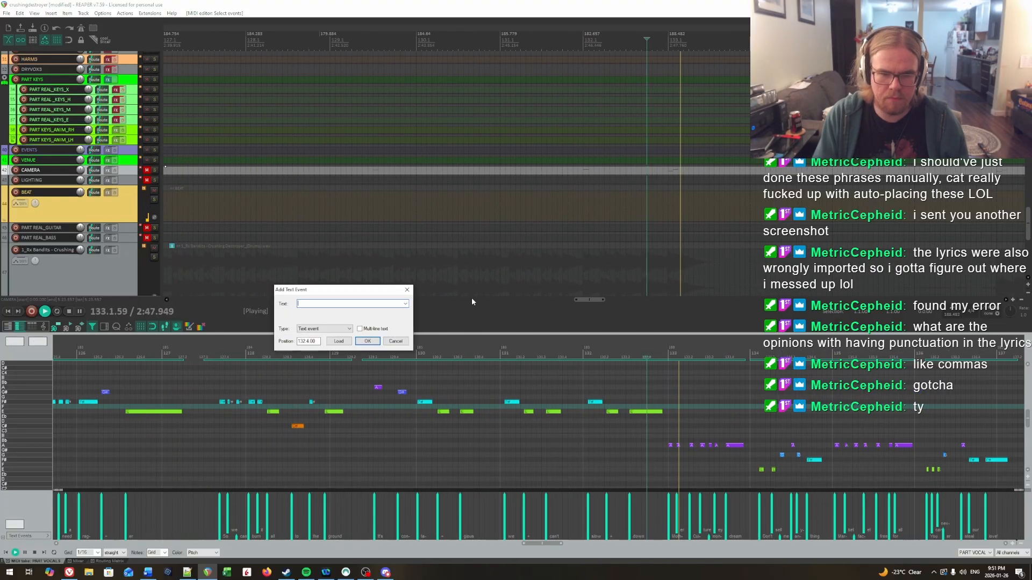
left_click(405, 304)
left_click(322, 424)
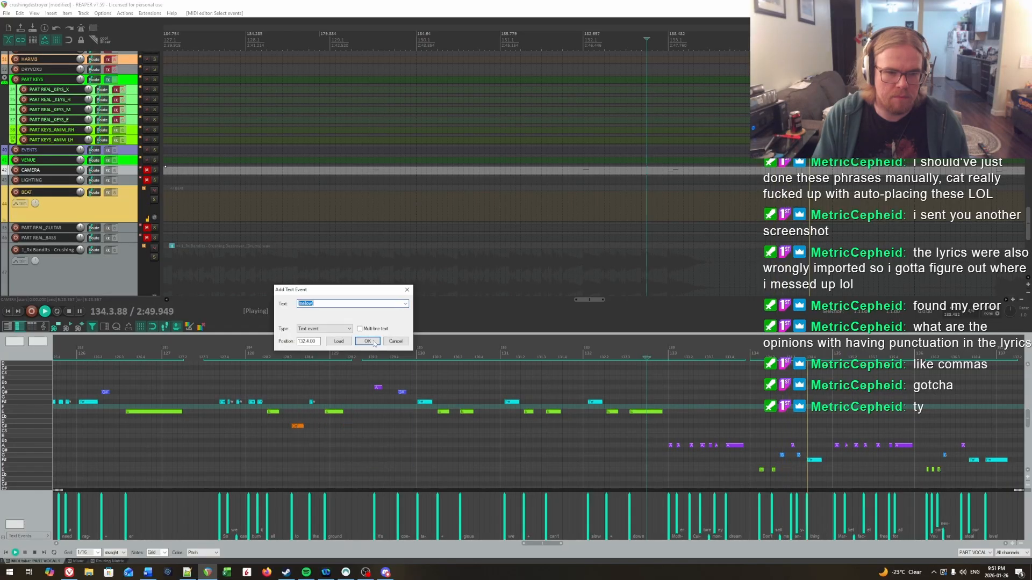
left_click(376, 340)
Play on into bar 137, then briefly unsolo PART VOCALS and the vocal stem to hear the full mix, and solo both again.
left_click_drag(856, 398, 561, 389)
key("ctrl+space")
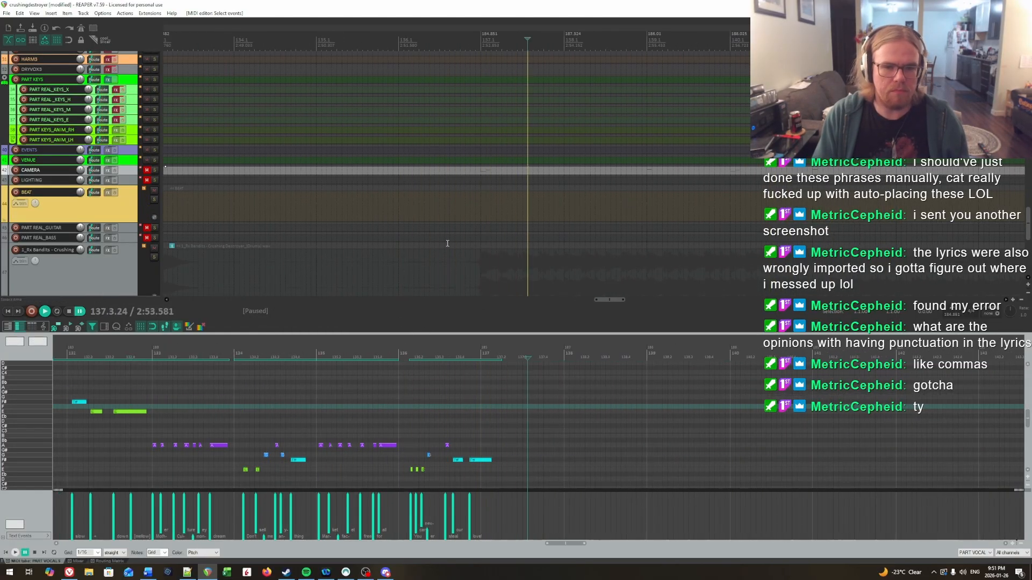
scroll(529, 398, "down", 8)
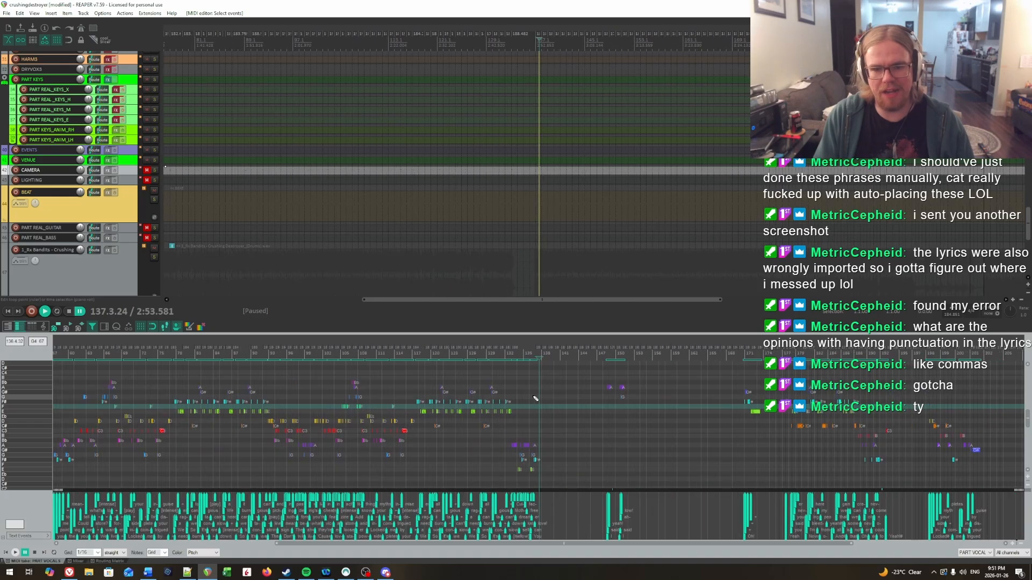
scroll(555, 446, "up", 1)
scroll(305, 236, "up", 6)
scroll(314, 244, "up", 8)
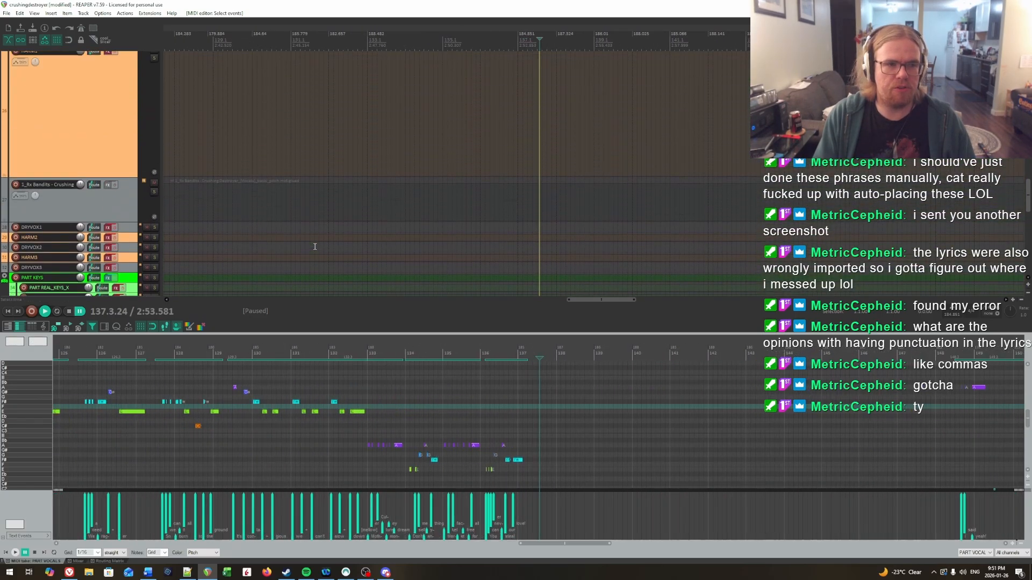
scroll(269, 225, "up", 1)
left_click(154, 259)
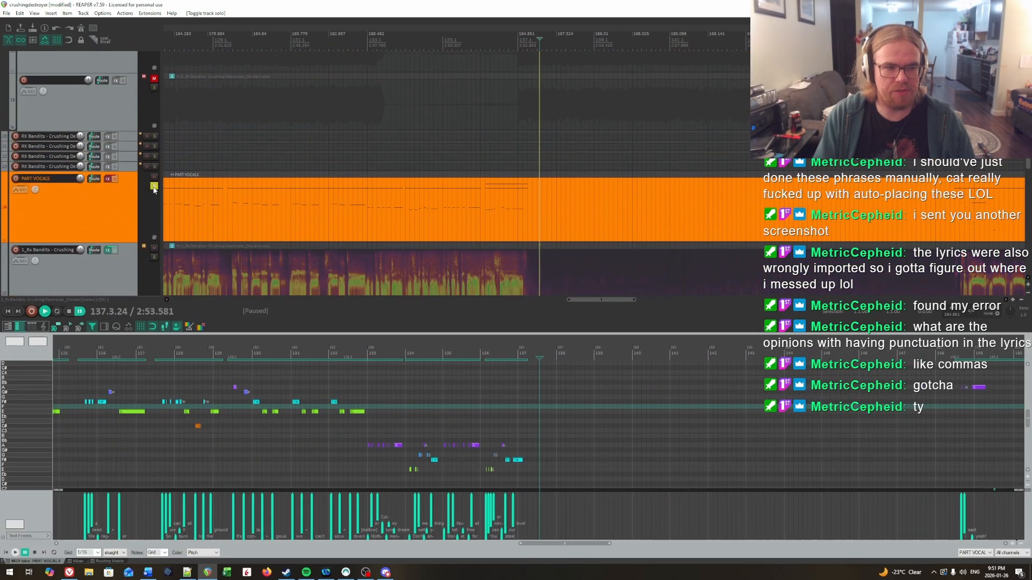
key("space")
key("space")
left_click(154, 185)
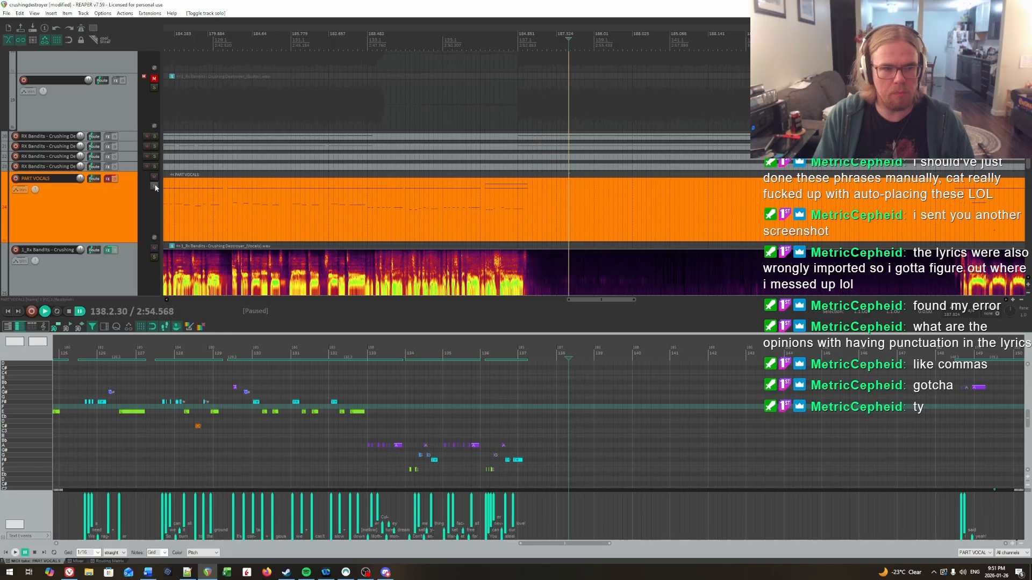
left_click(154, 258)
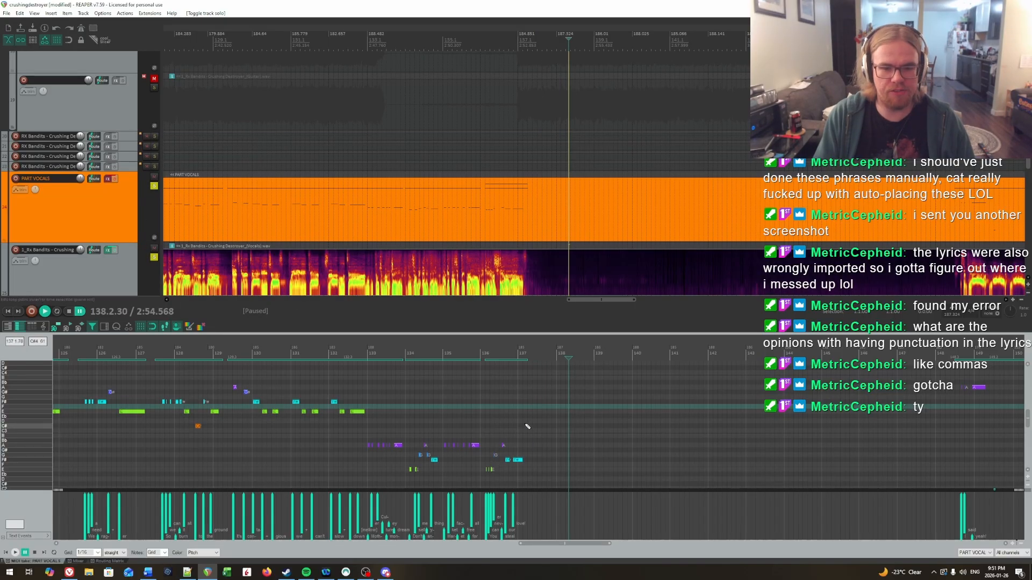
Place the edit cursor just after the last vocal note in bar 137 and insert an [idle_intense] text event at 137.2.00.
left_click(527, 426)
scroll(527, 426, "up", 3)
left_click(560, 412)
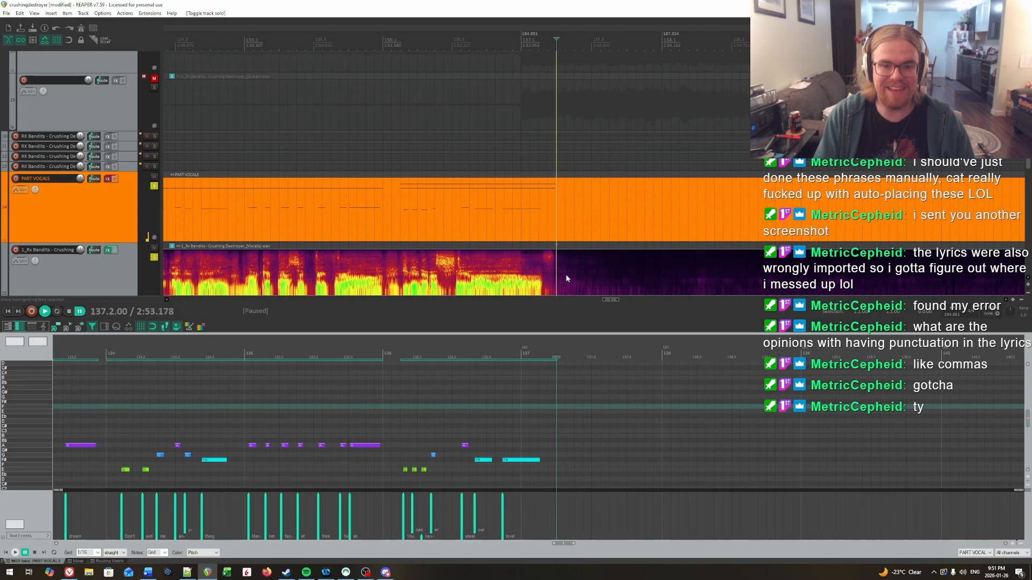
scroll(573, 179, "down", 5)
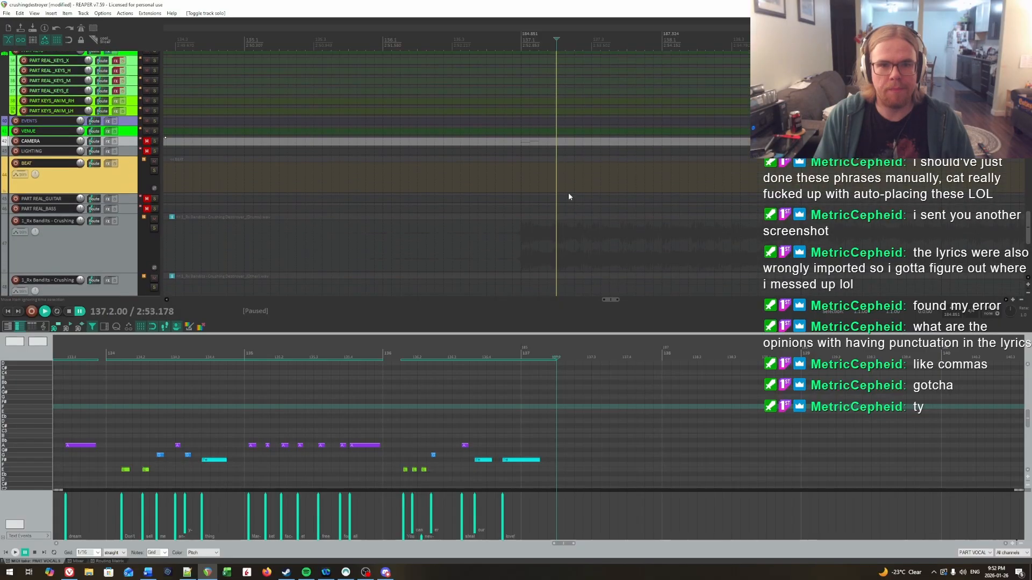
scroll(562, 215, "up", 6)
scroll(328, 185, "up", 3)
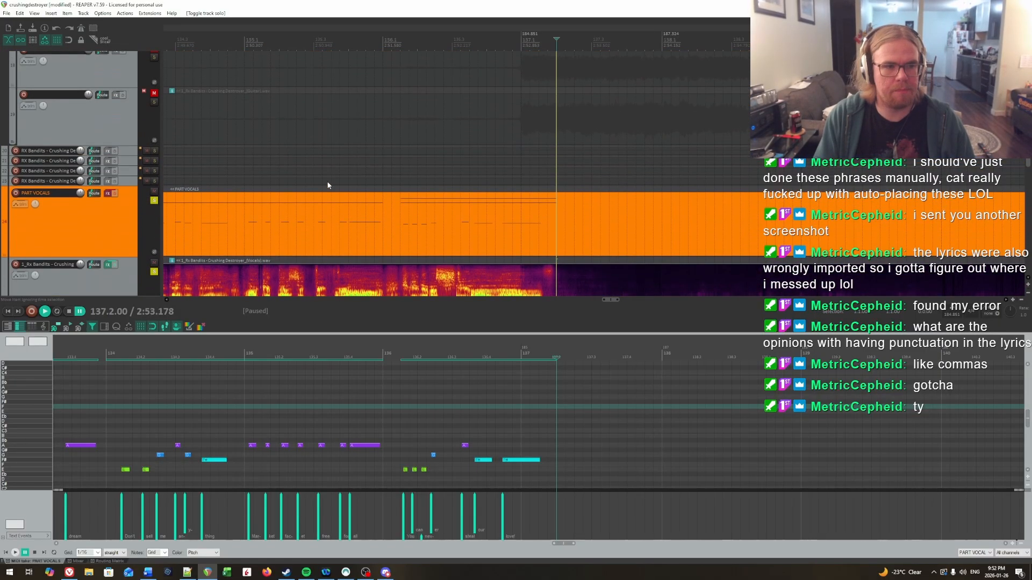
scroll(335, 184, "down", 8)
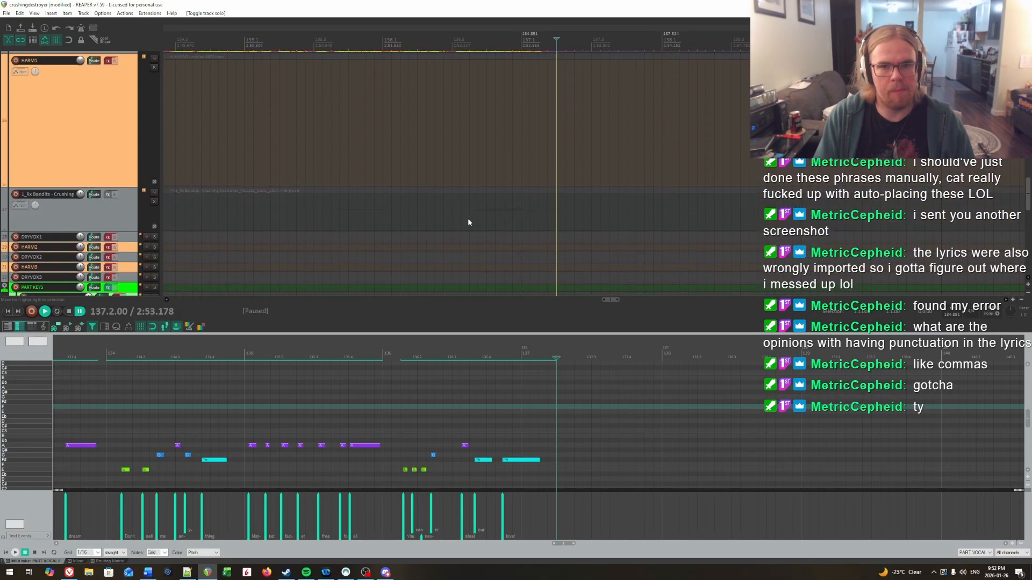
double_click(558, 524)
left_click(405, 303)
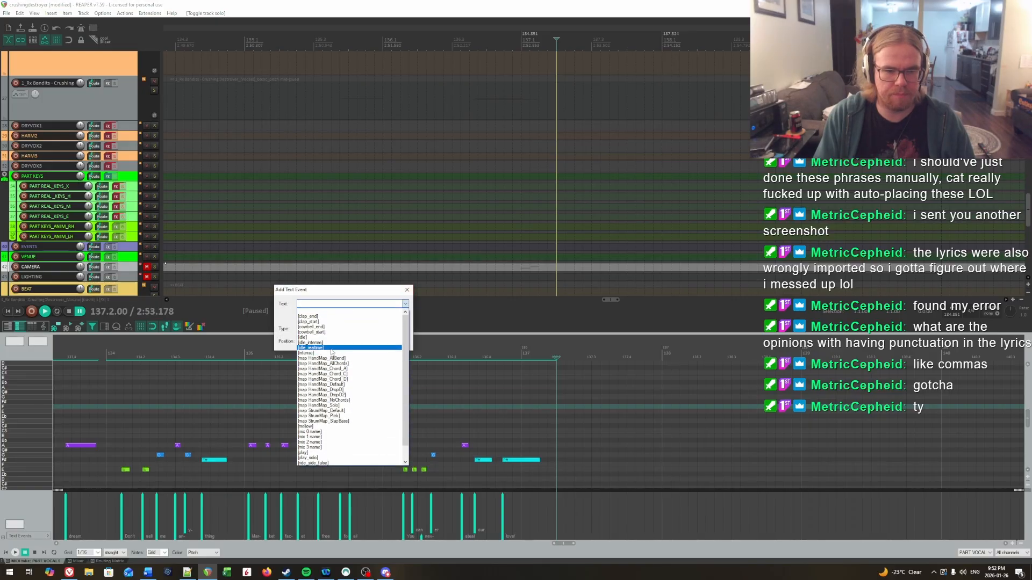
left_click(330, 344)
left_click(367, 341)
Play on through the vocal gap after bar 137 and insert a [play] text event at 148.2.00, ahead of the next vocal phrase.
key("space")
scroll(607, 388, "down", 6)
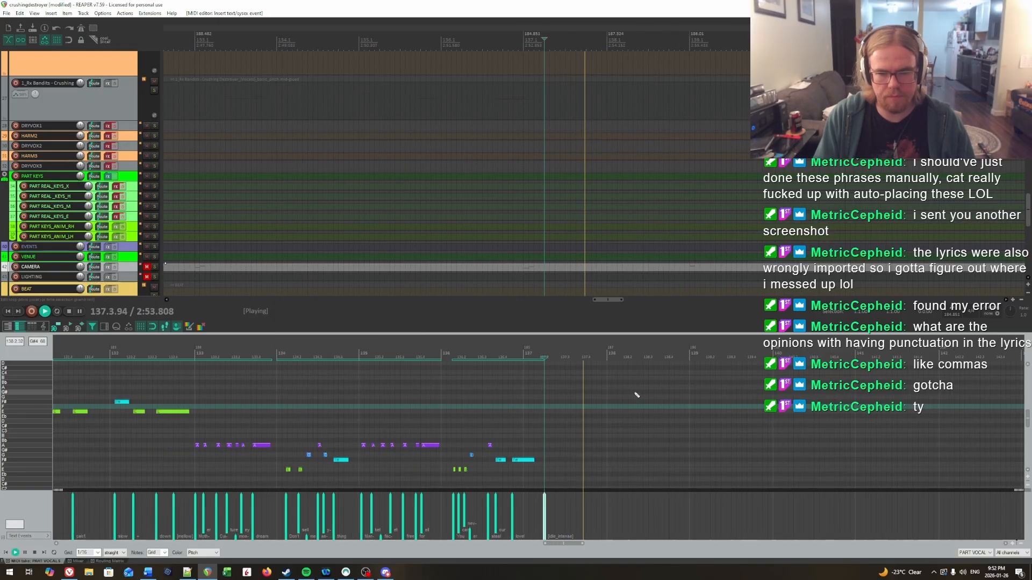
scroll(636, 409, "up", 6)
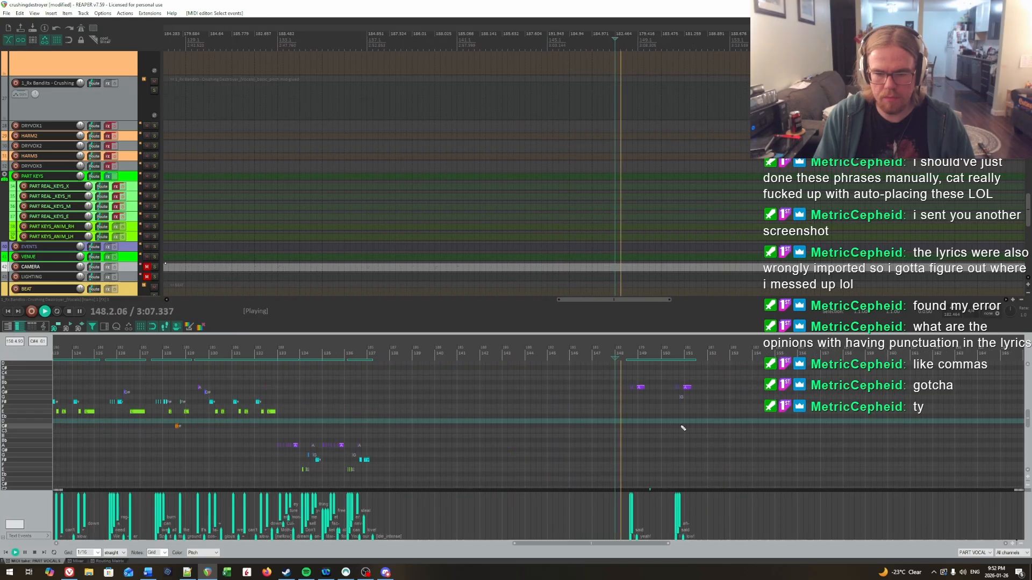
key("ctrl+space")
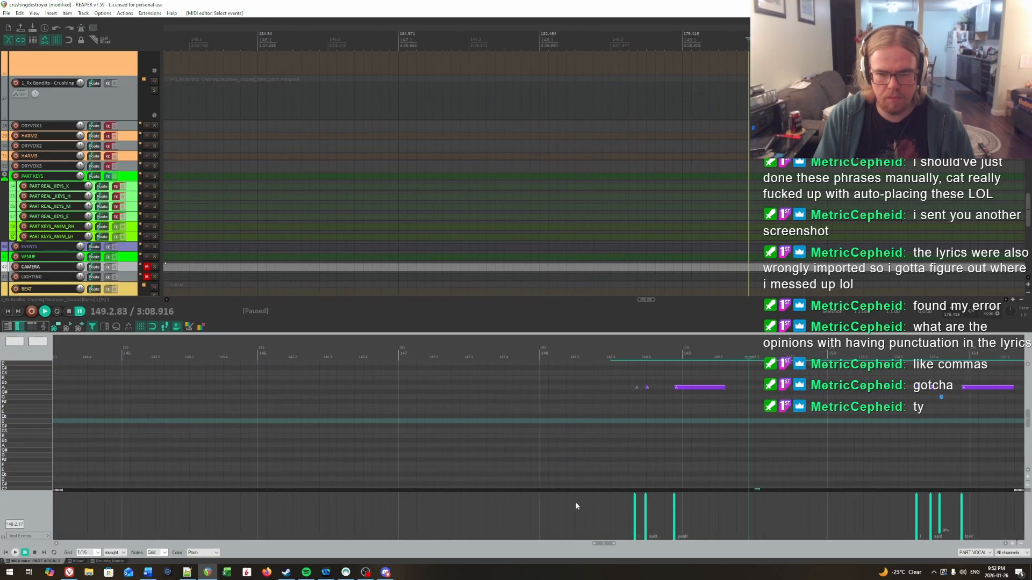
left_click(577, 505)
double_click(576, 506)
left_click(405, 303)
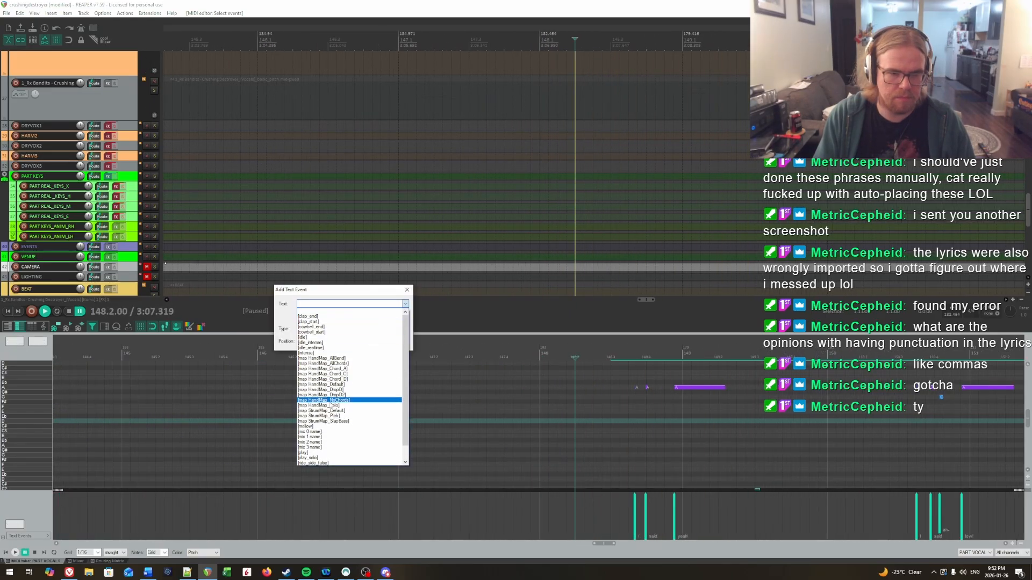
left_click(312, 455)
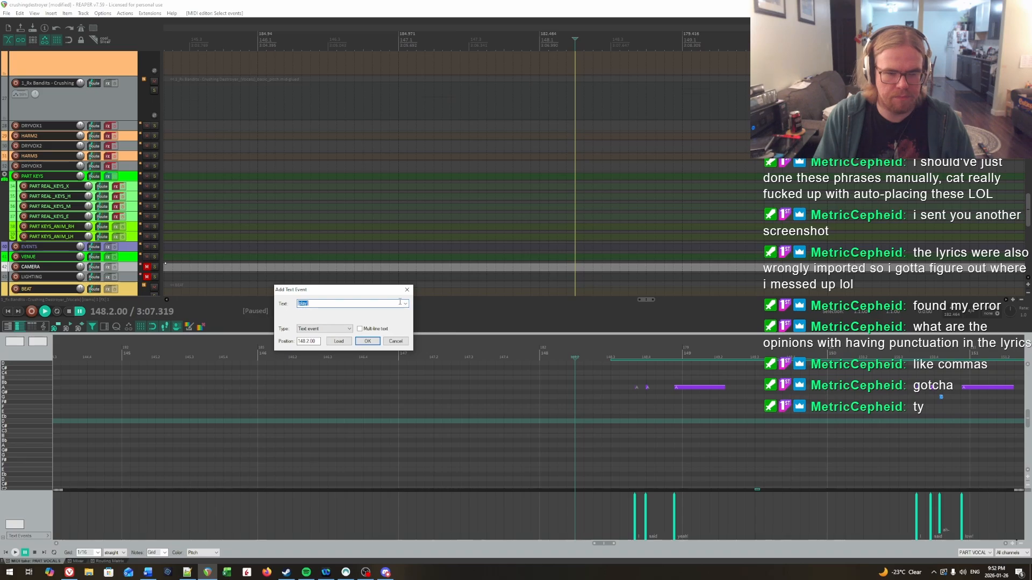
left_click(404, 304)
left_click(317, 437)
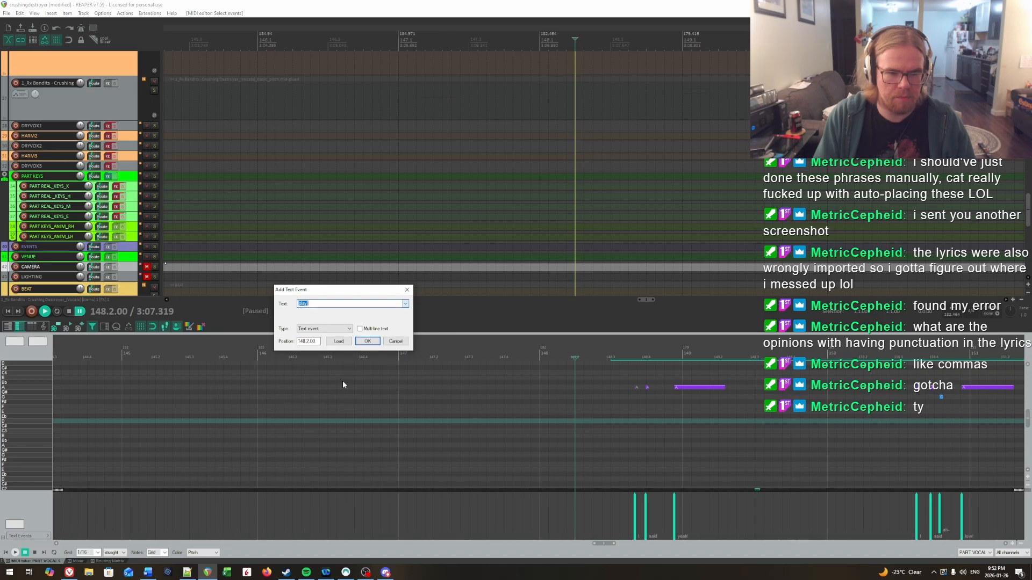
left_click(375, 343)
Insert an [idle_intense] text event at 152.1.00, after the short vocal phrases in bars 148 to 151.
scroll(611, 442, "down", 5)
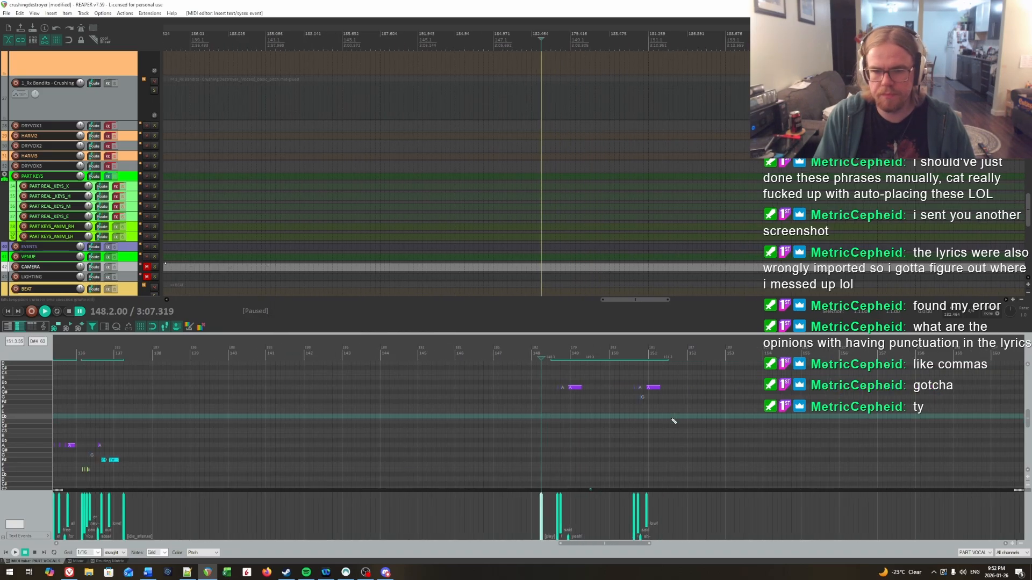
left_click(673, 418)
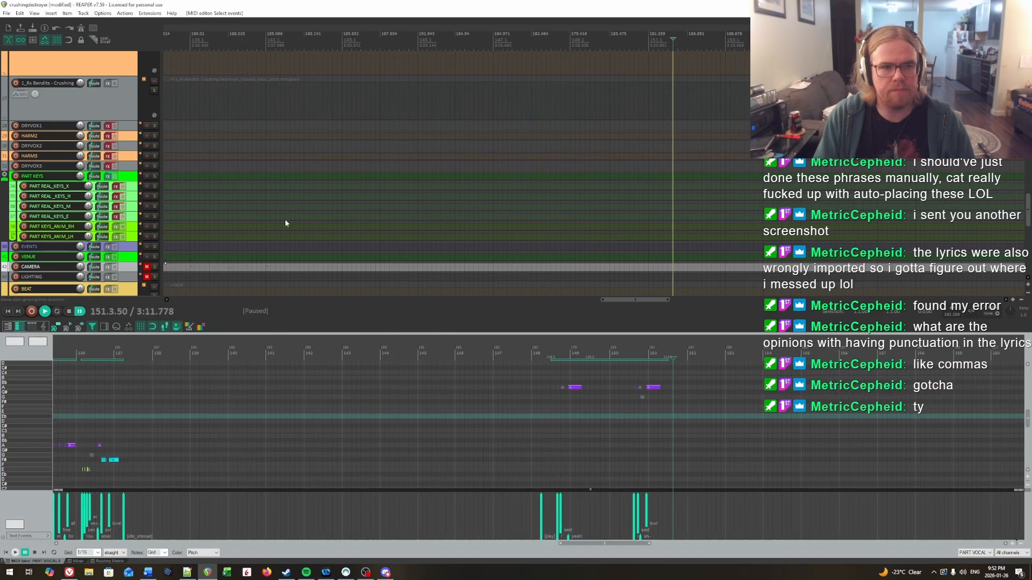
key("ctrl+space")
left_click(686, 460)
double_click(687, 500)
left_click(405, 303)
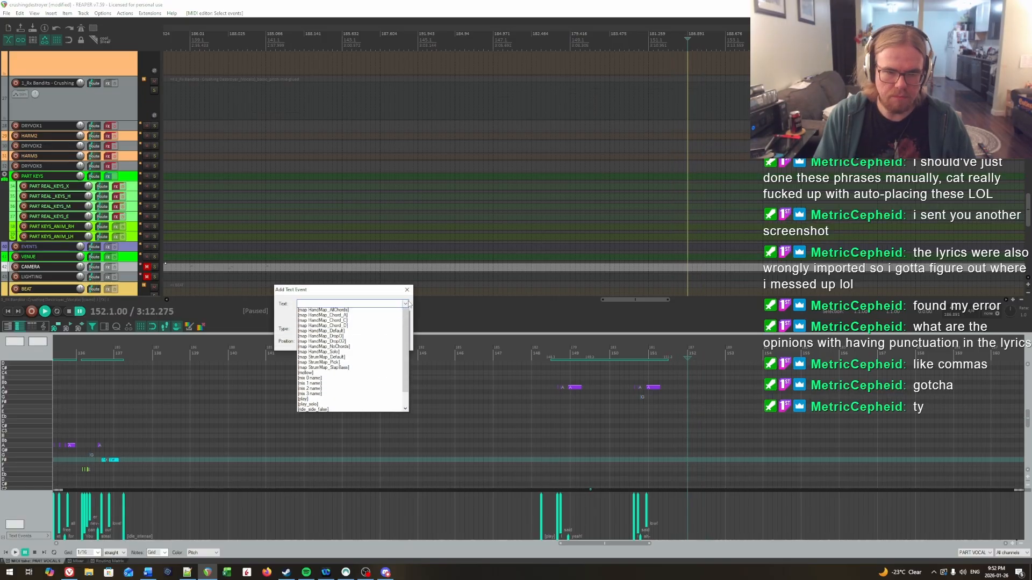
left_click(341, 348)
key("Return")
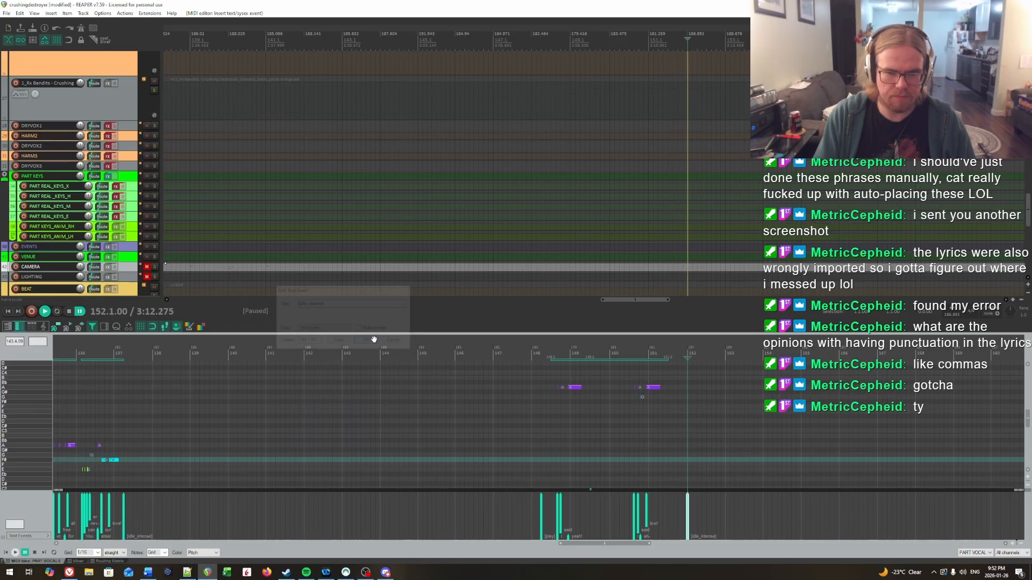
Play on from bar 152 and move the [idle_intense] event back to about 151.2, near the end of the last vocal note.
key("space")
scroll(695, 388, "down", 3)
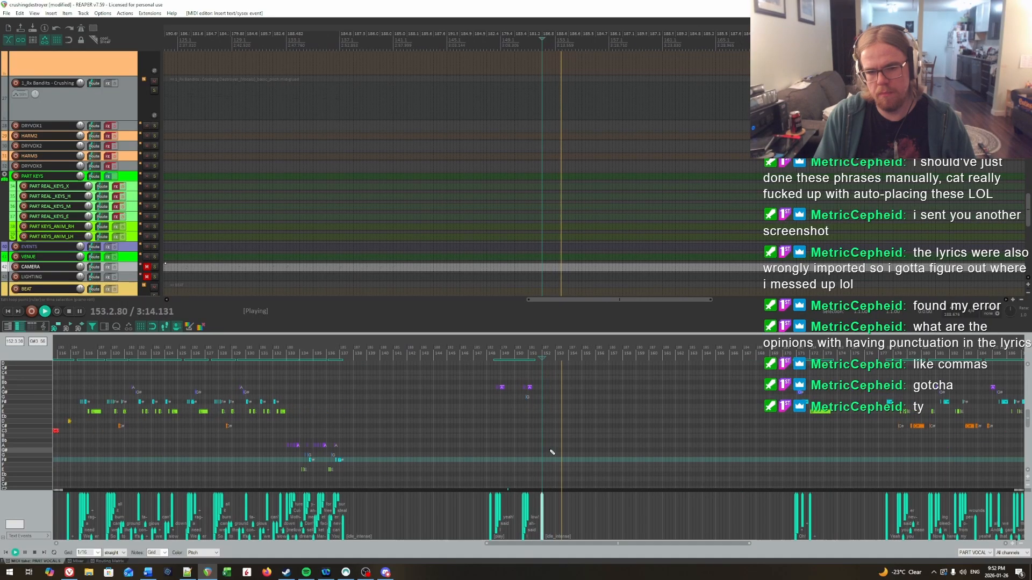
scroll(540, 509, "up", 4)
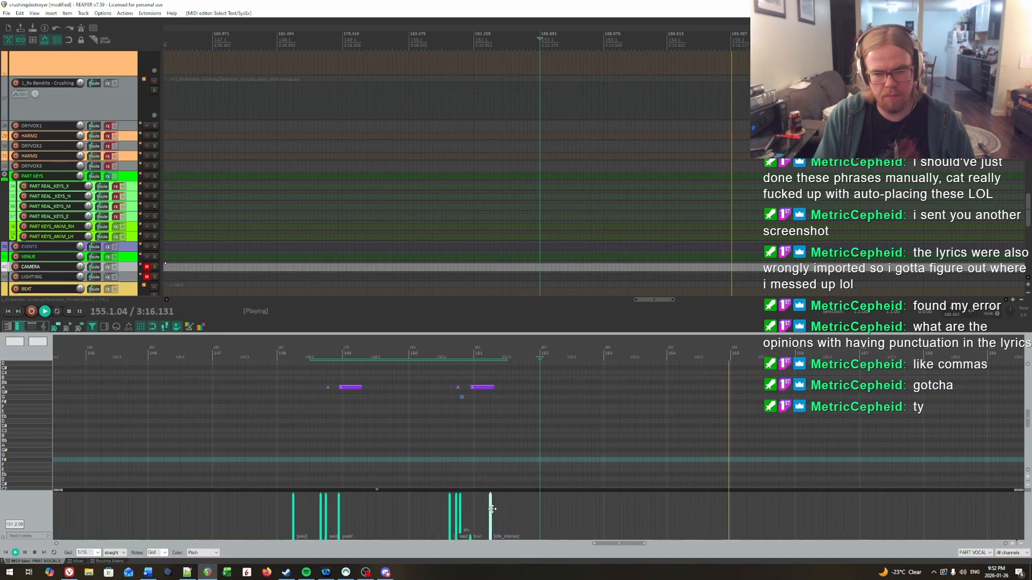
Turn off solo on the PART VOCALS track and the vocals audio track below it.
scroll(618, 463, "down", 5)
scroll(733, 414, "down", 3)
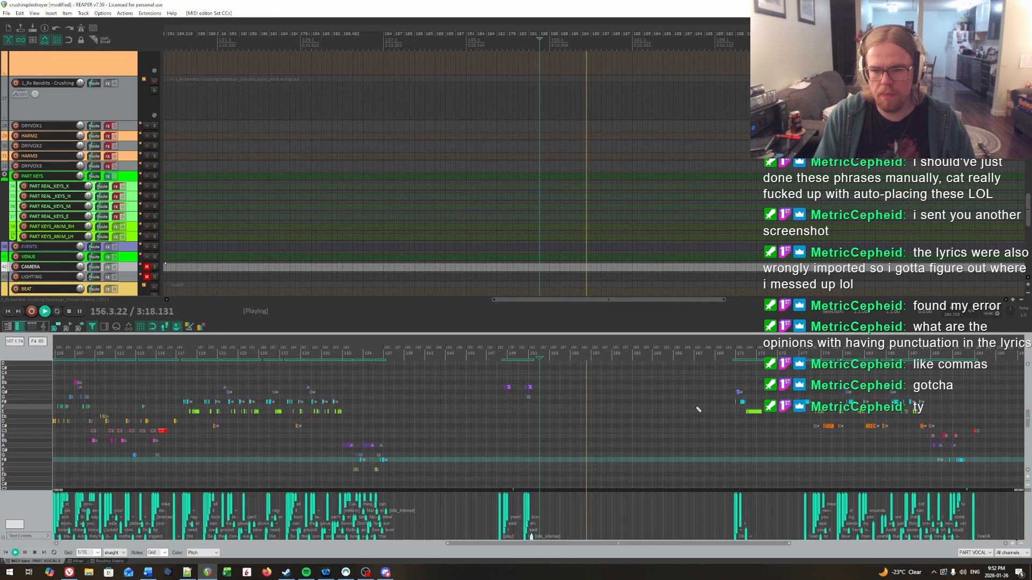
scroll(214, 158, "up", 5)
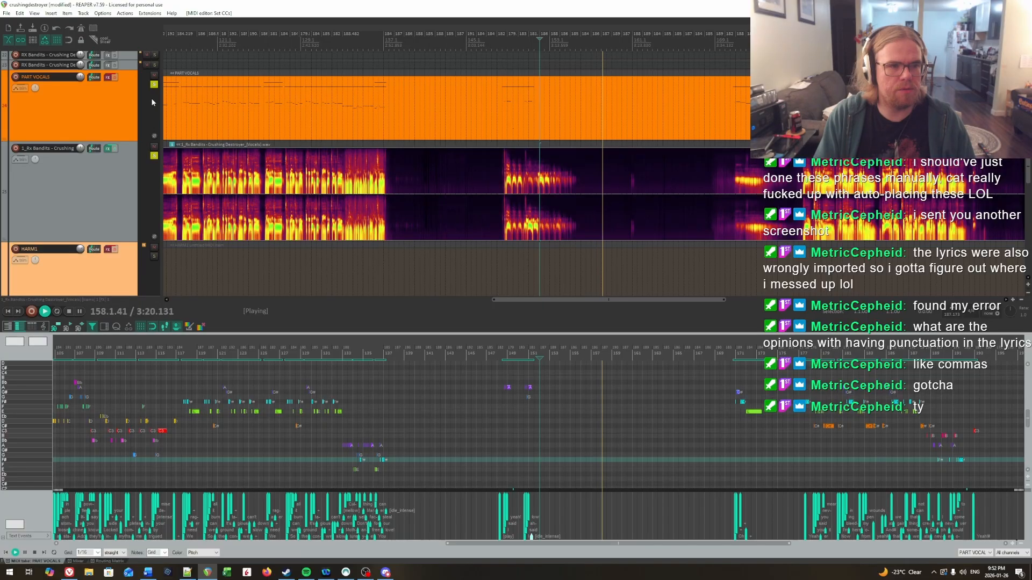
left_click(154, 85)
left_click(155, 155)
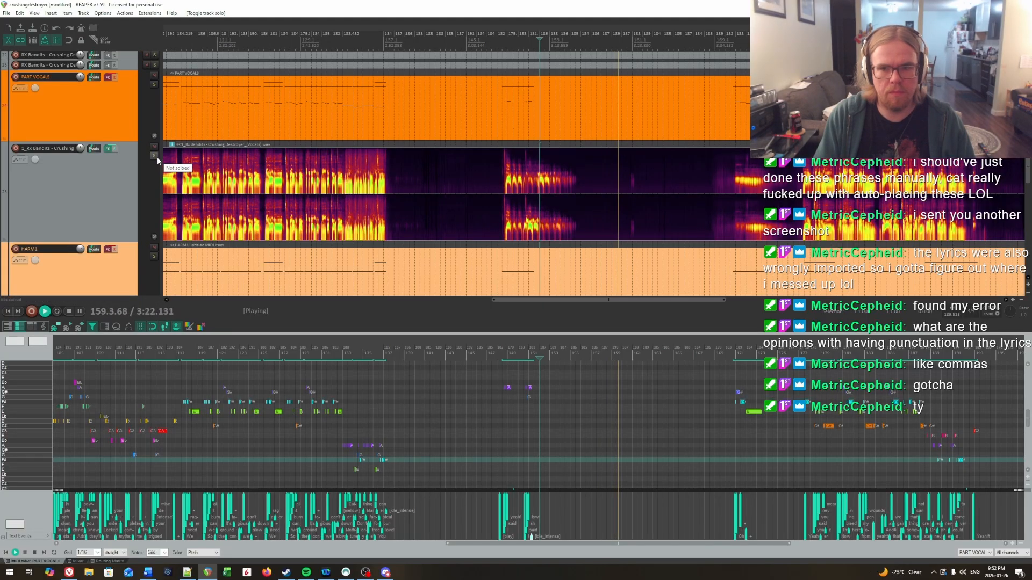
Jump playback ahead to the next vocal phrase and insert a [mellow] text event at 170.3.00, just before its first note.
key("ctrl+space")
left_click(719, 350)
key("space")
scroll(666, 506, "up", 5)
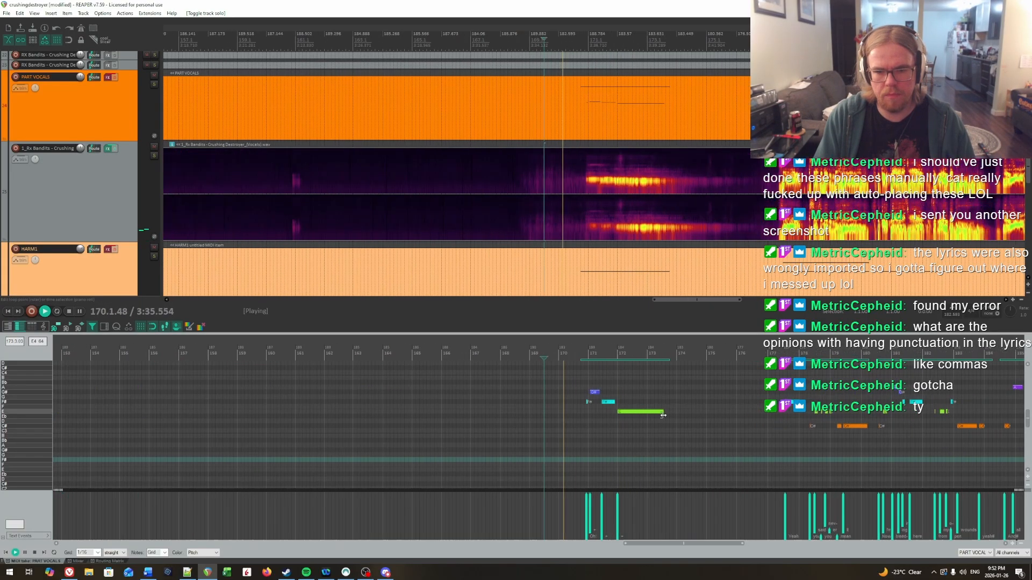
key("ctrl+space")
double_click(648, 510)
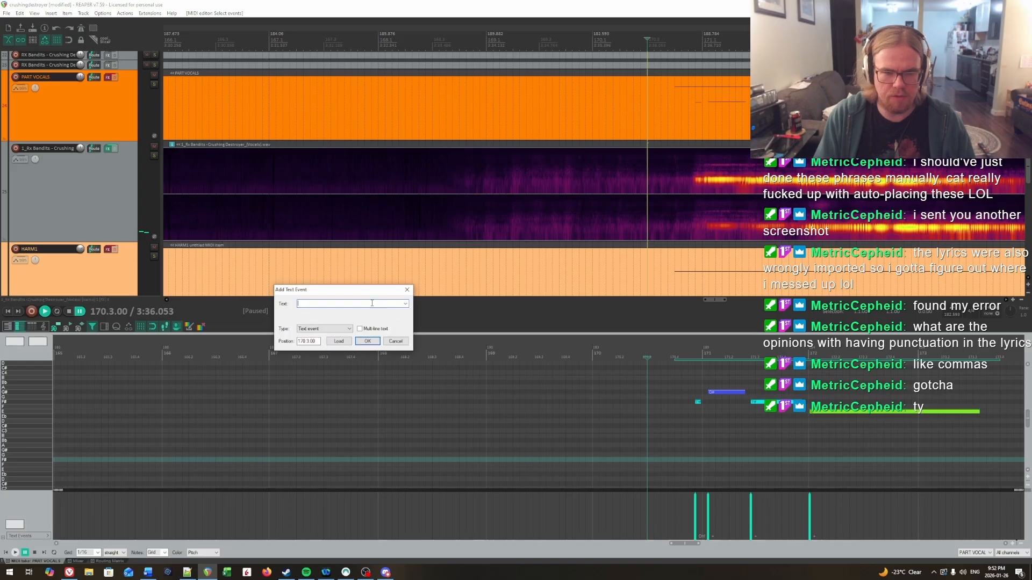
left_click(406, 304)
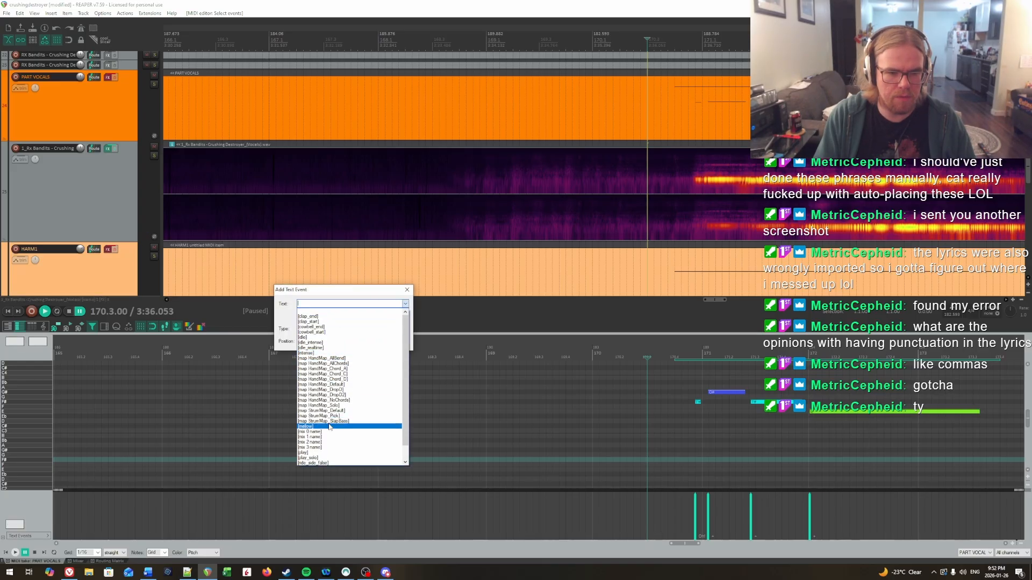
left_click(329, 426)
key("Return")
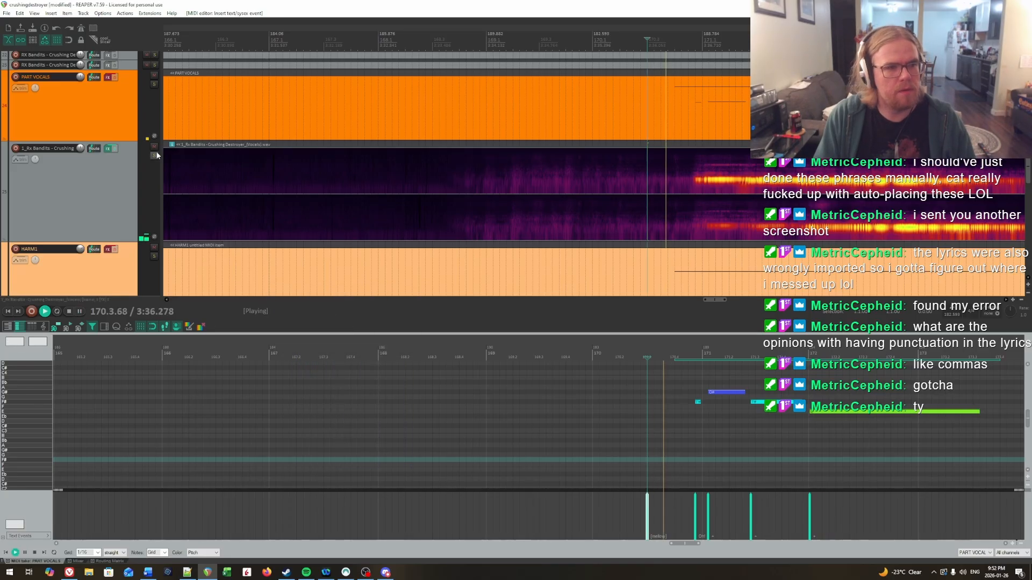
Play on through the long note in bar 173 and insert an [idle_intense] text event at 174.1.00.
scroll(480, 231, "down", 4)
mouse_move(708, 398)
left_mouse_down()
mouse_move(1001, 388)
mouse_move(447, 405)
left_mouse_up()
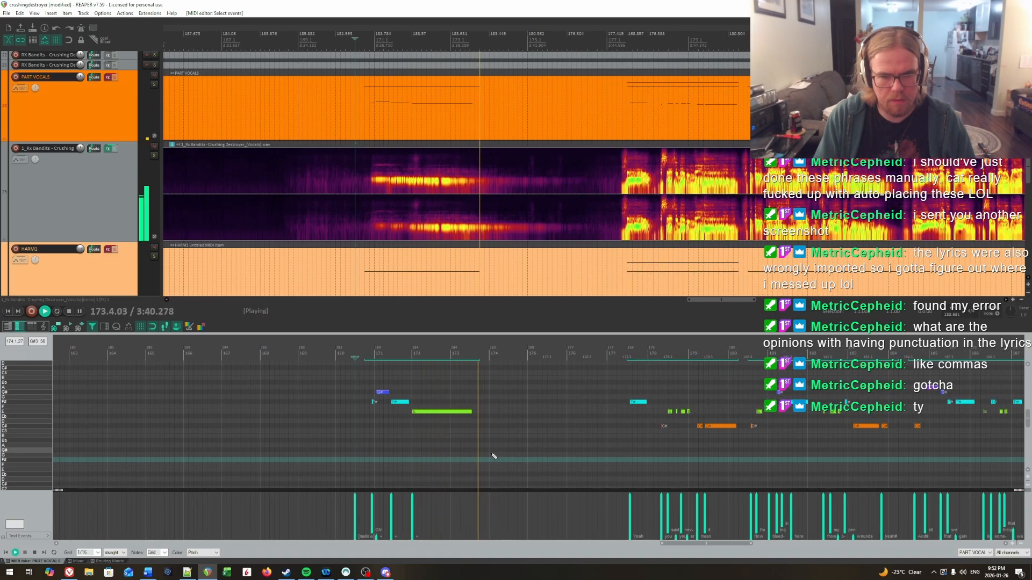
key("ctrl+space")
double_click(489, 506)
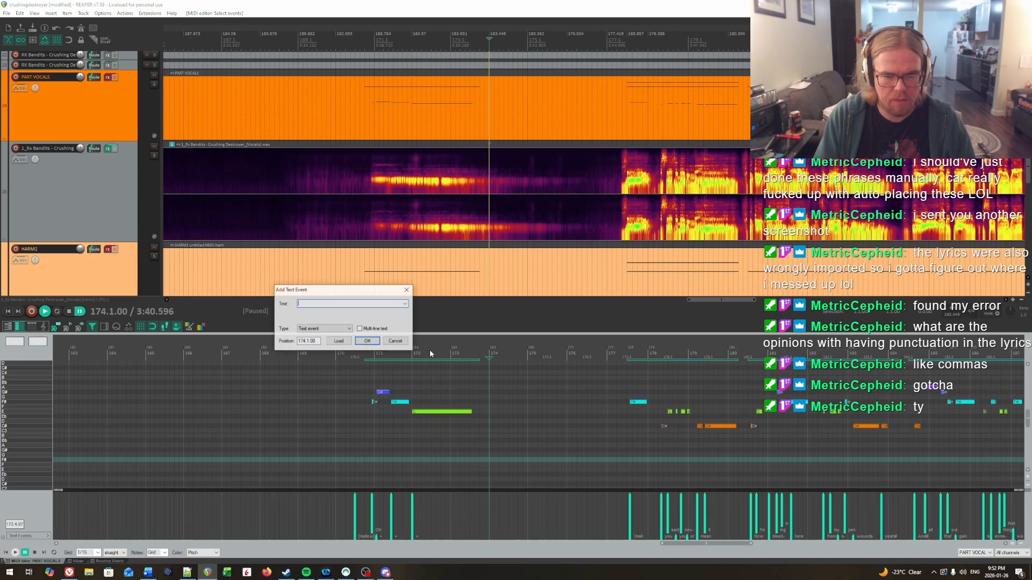
left_click(405, 304)
left_click(330, 342)
left_click(367, 344)
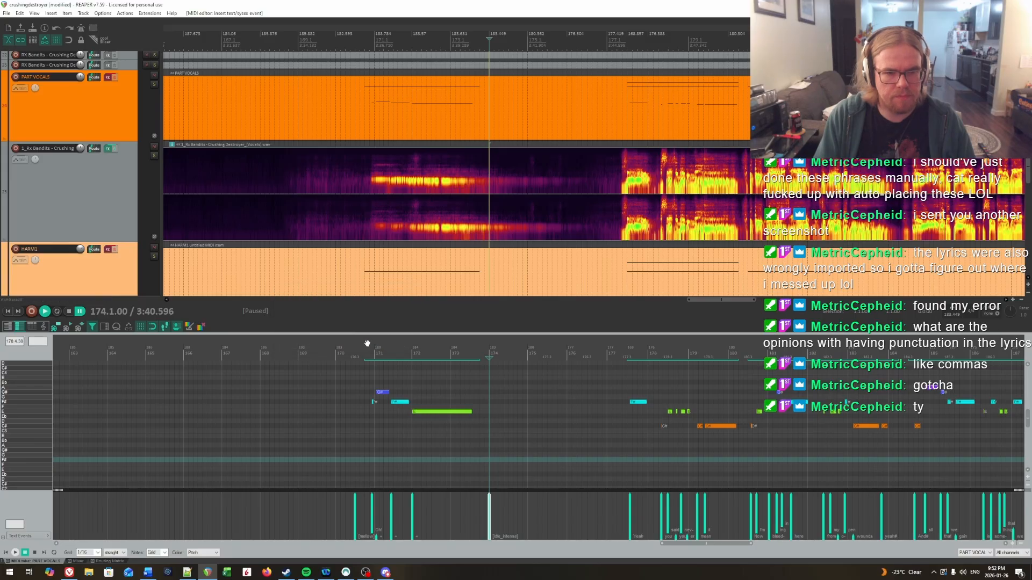
Play on to 177.2.00, then solo the PART VOCALS track and the vocals audio track and resume playback.
key("space")
key("space")
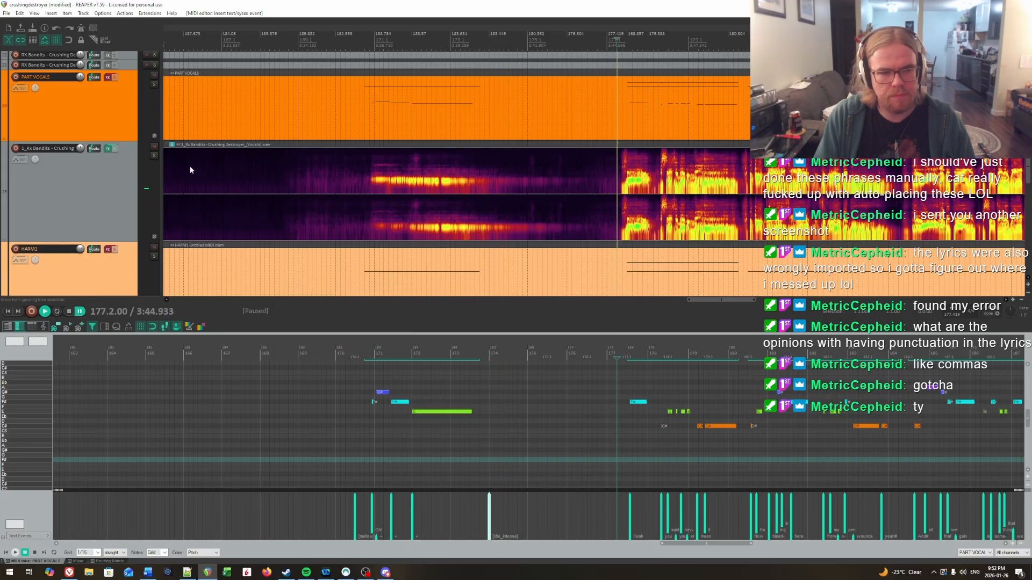
left_click(153, 84)
left_click(153, 156)
key("space")
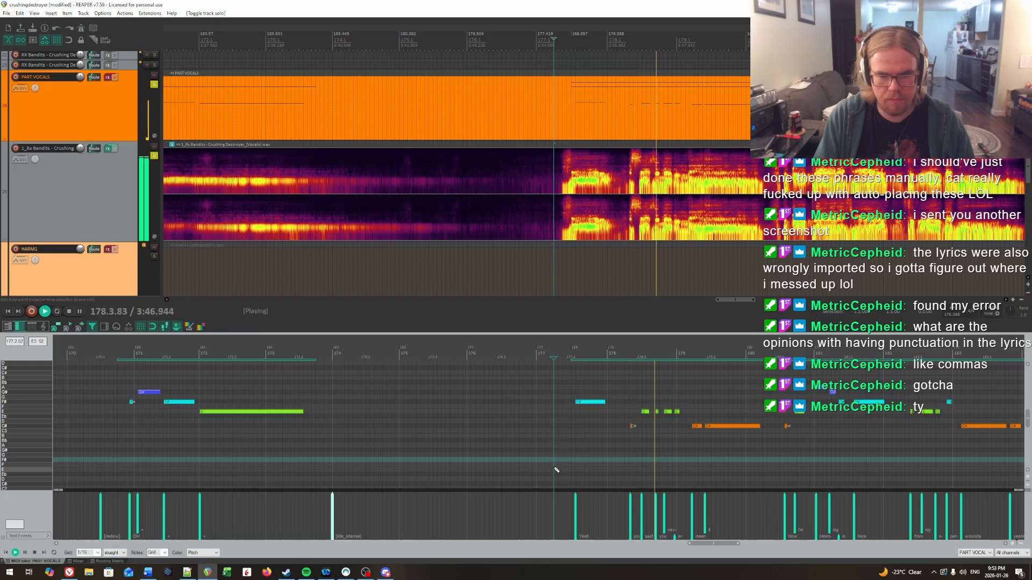
Insert a [play] text event at 177.2.00 and move it back to 177.1.00, ahead of the next vocal phrase.
double_click(428, 502)
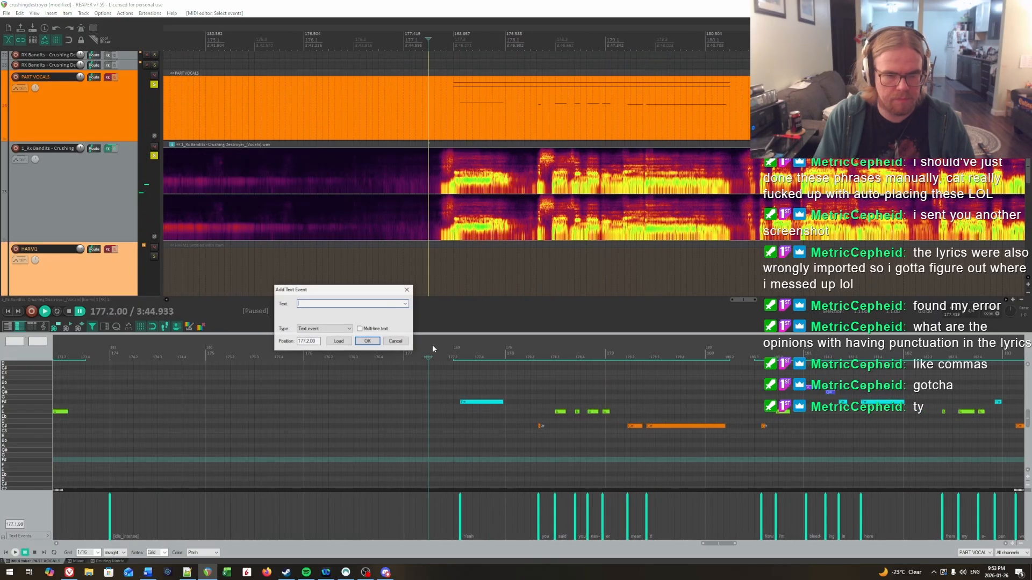
left_click(406, 304)
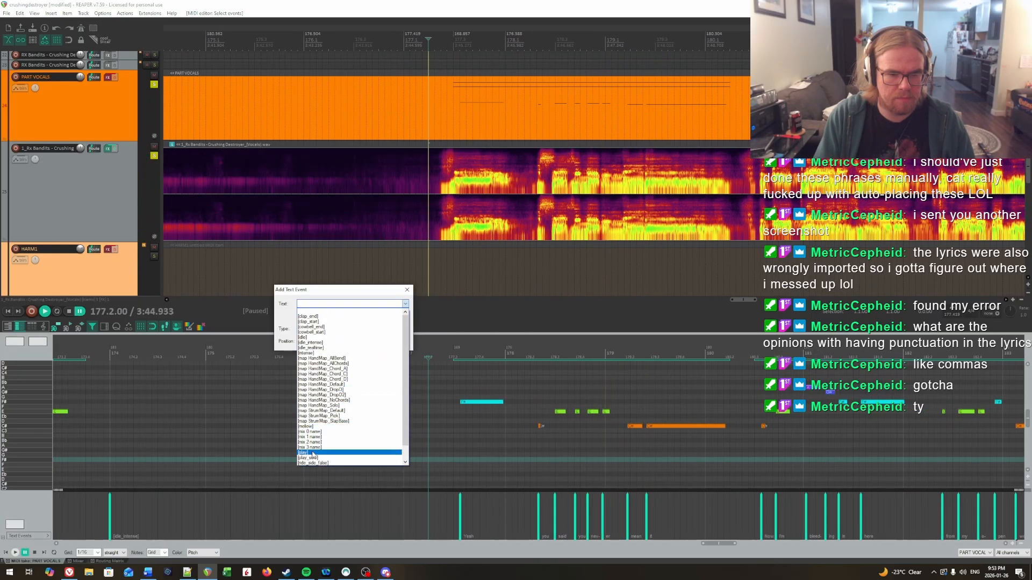
left_click(312, 453)
left_click(367, 341)
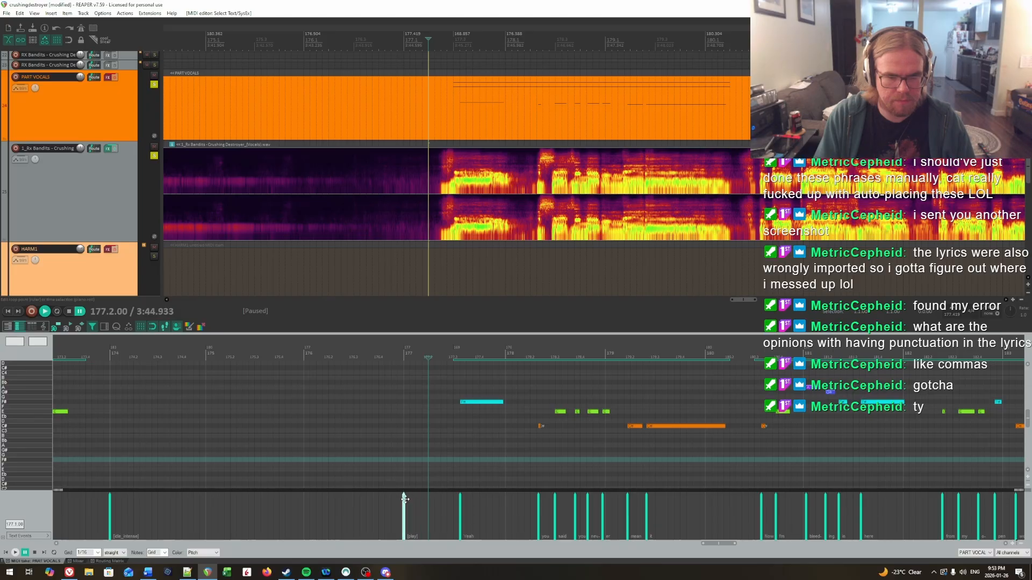
Play on through the phrases from bar 177 and insert a [mellow] text event at 188.2.00.
key("space")
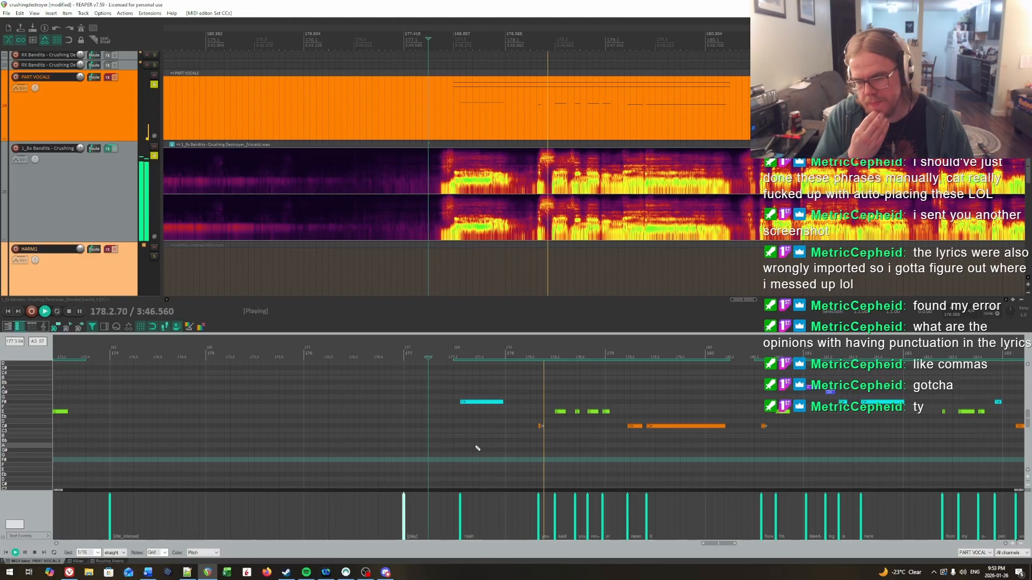
left_click_drag(756, 453, 565, 454)
left_click_drag(638, 463, 575, 461)
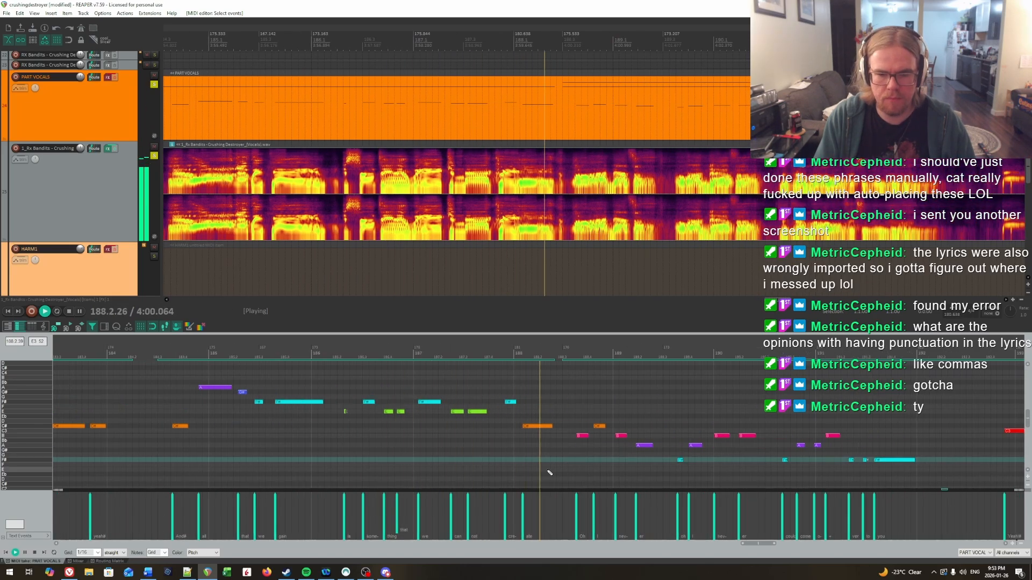
double_click(537, 503)
left_click(406, 304)
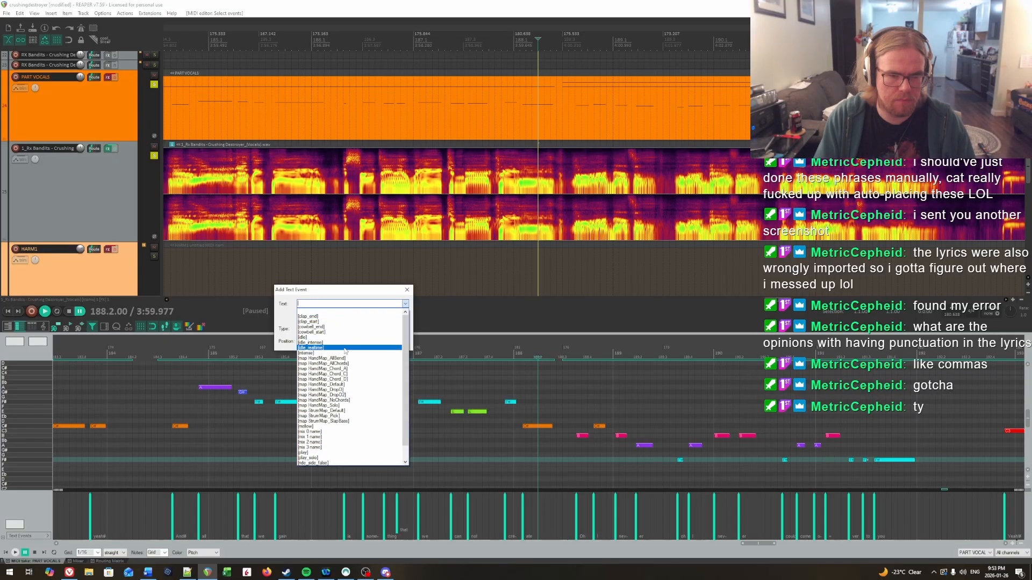
left_click(343, 429)
left_click(368, 341)
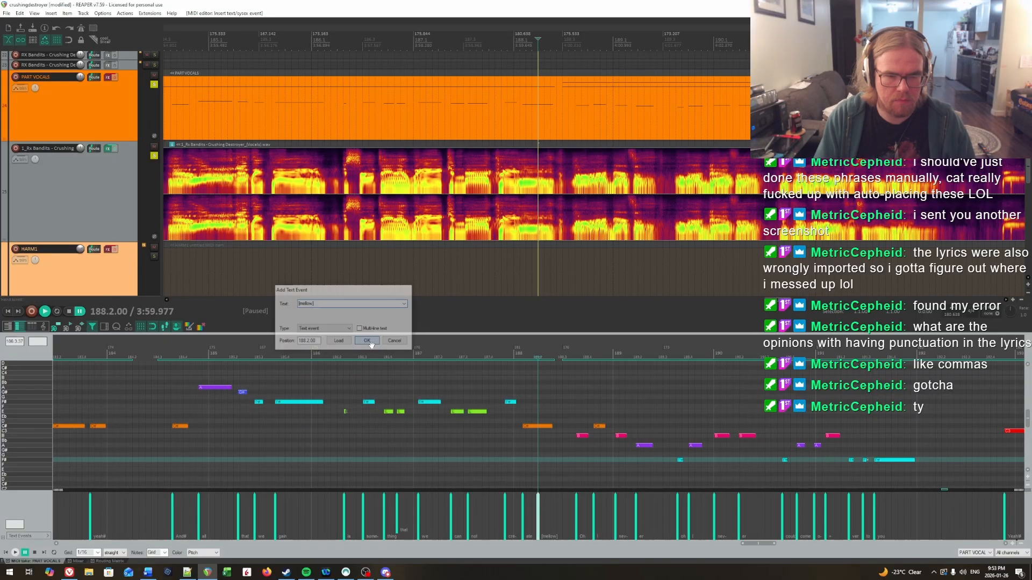
Play on through the following phrases and insert an [idle_intense] text event at 193.2.00, after the single note in bar 193.
key("space")
left_click_drag(611, 395, 613, 395)
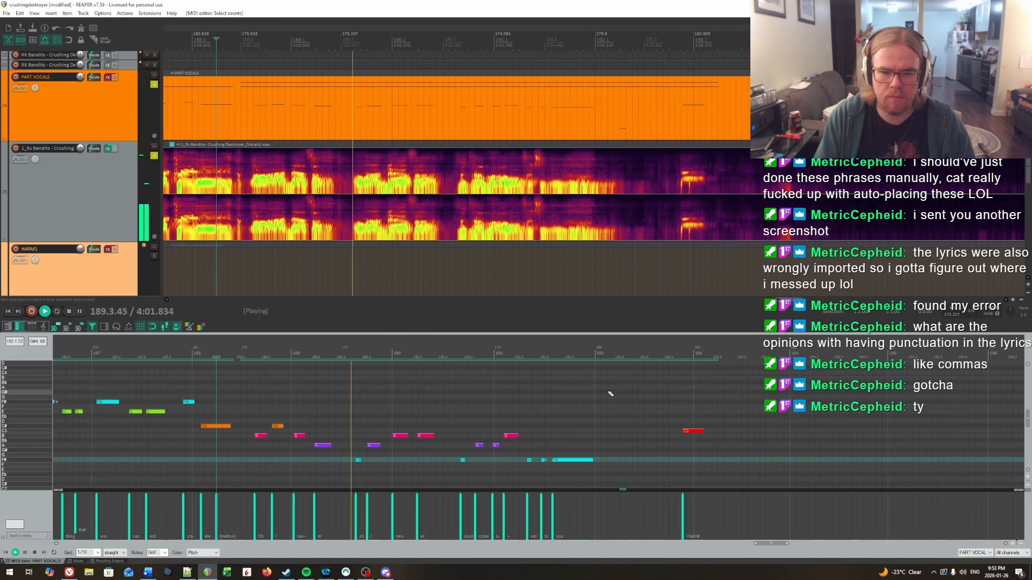
scroll(612, 395, "down", 2)
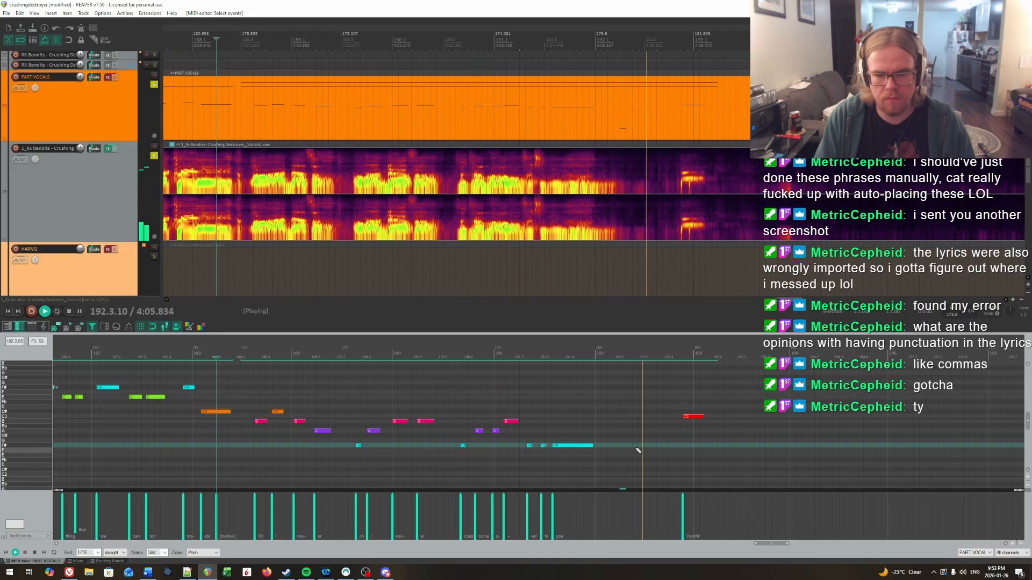
key("space")
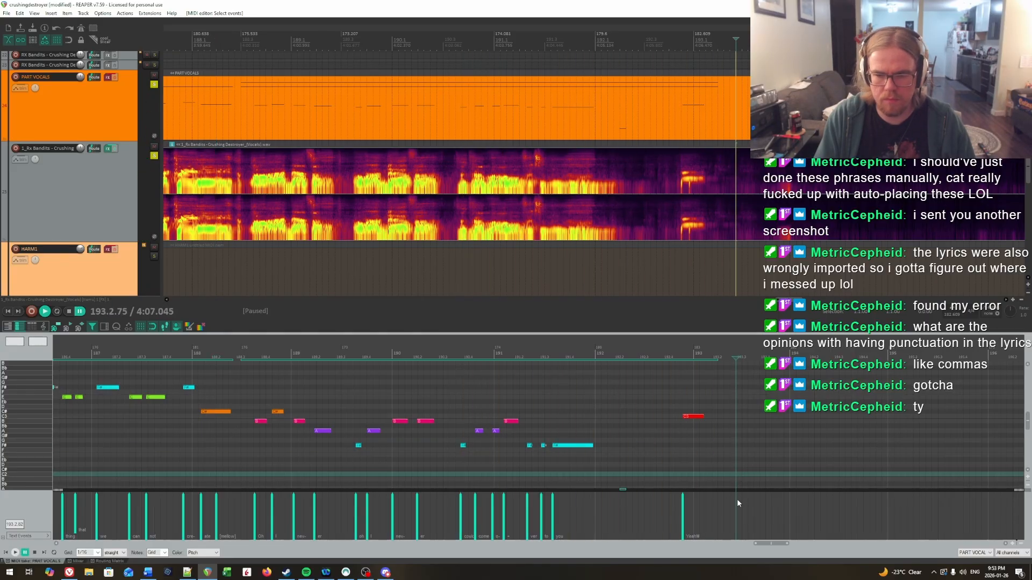
double_click(717, 502)
left_click(405, 303)
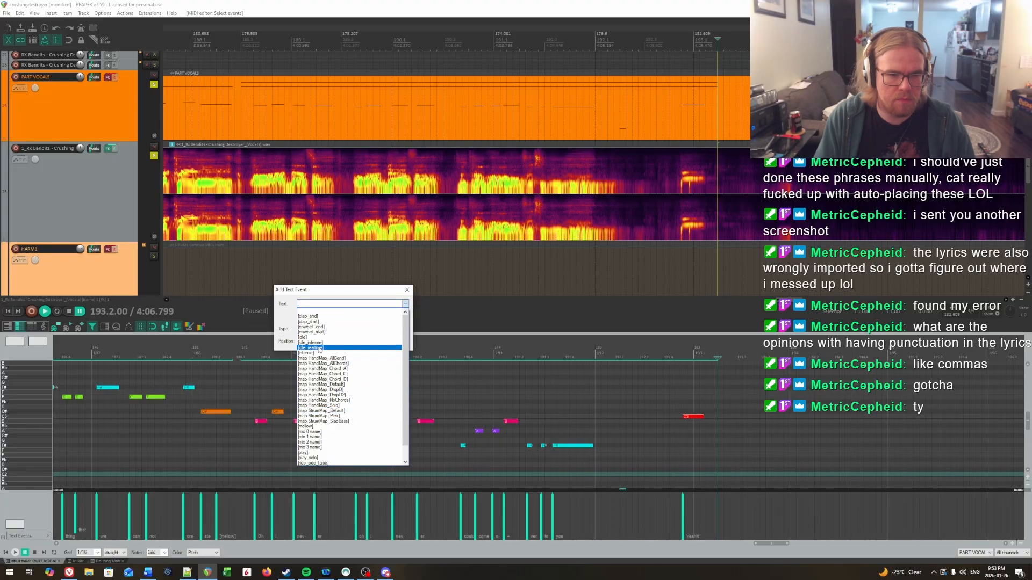
left_click(323, 342)
key("Return")
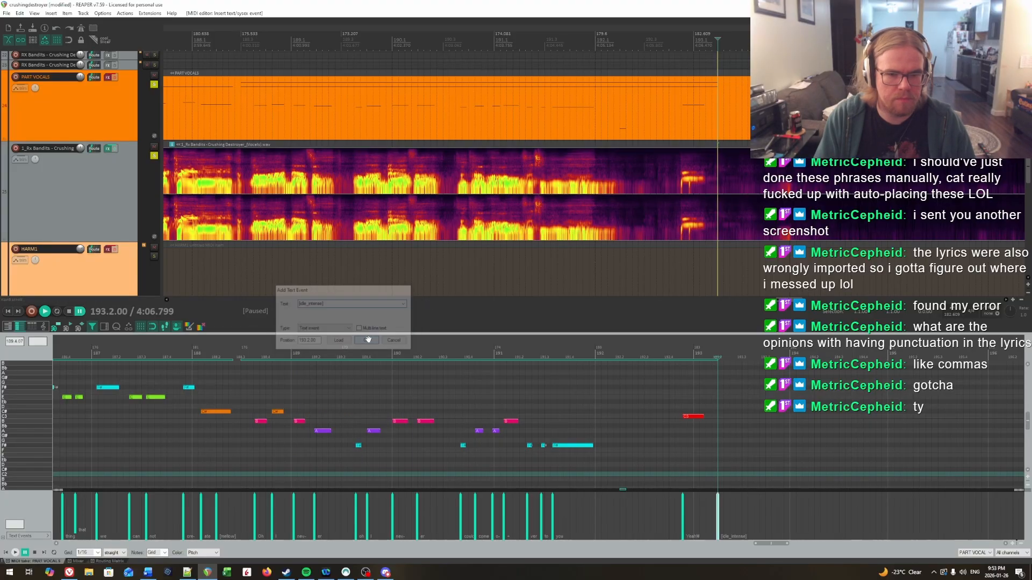
Replay from the end of bar 191 and turn off solo on the PART VOCALS and vocals audio tracks.
key("space")
left_click_drag(1024, 425, 1023, 435)
key("space")
left_click(207, 127)
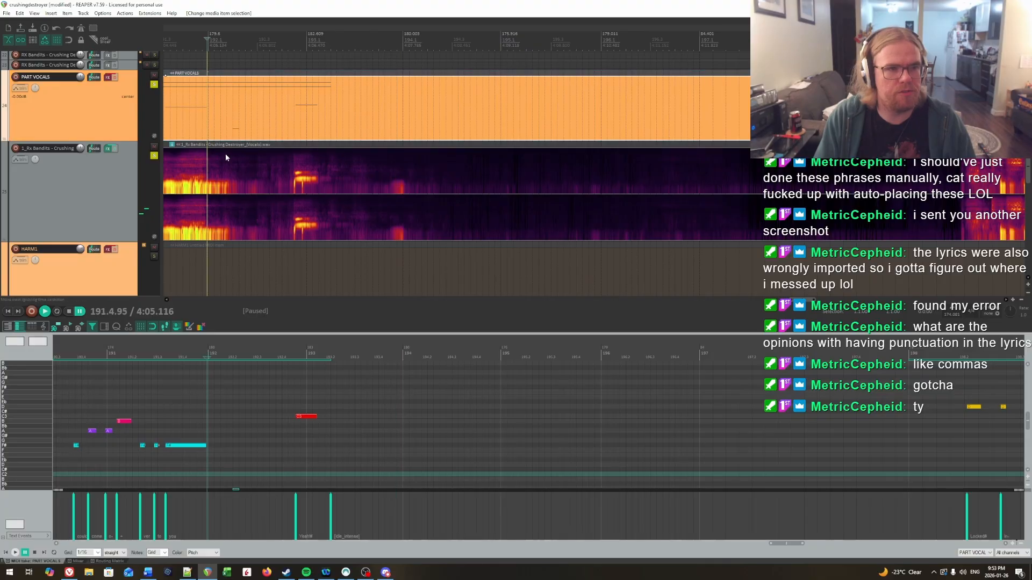
left_click(154, 85)
left_click(154, 155)
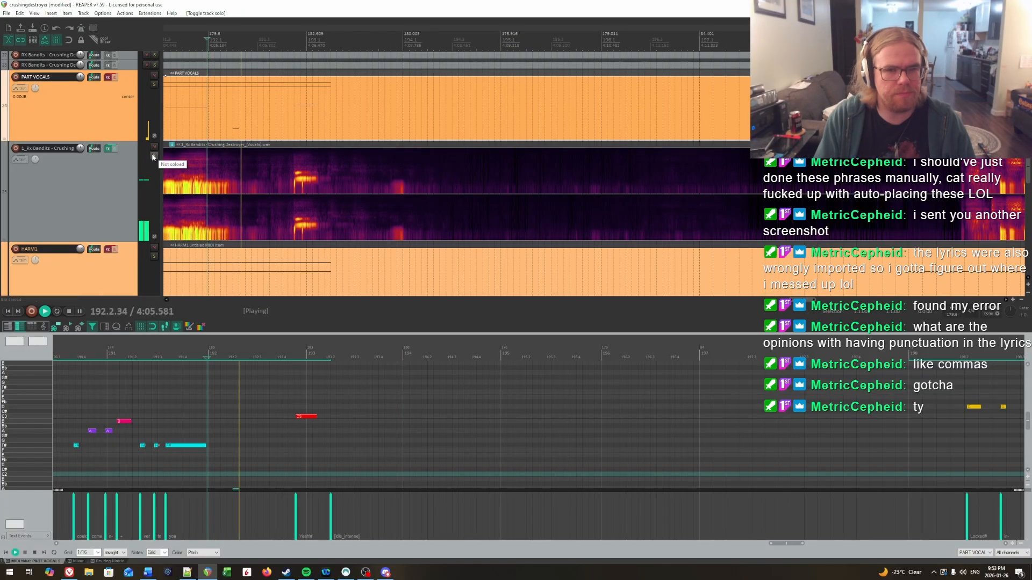
Stop playback, place the edit cursor at bar 197 and insert an [idle_realtime] text event at 197.1.00.
left_click_drag(878, 391, 806, 419)
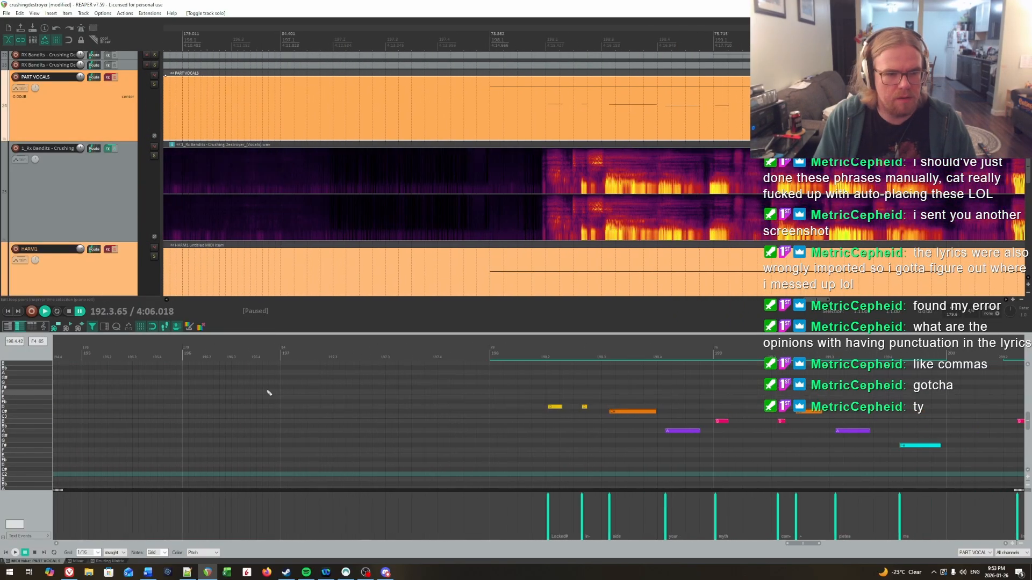
left_click(226, 392)
left_click(282, 398)
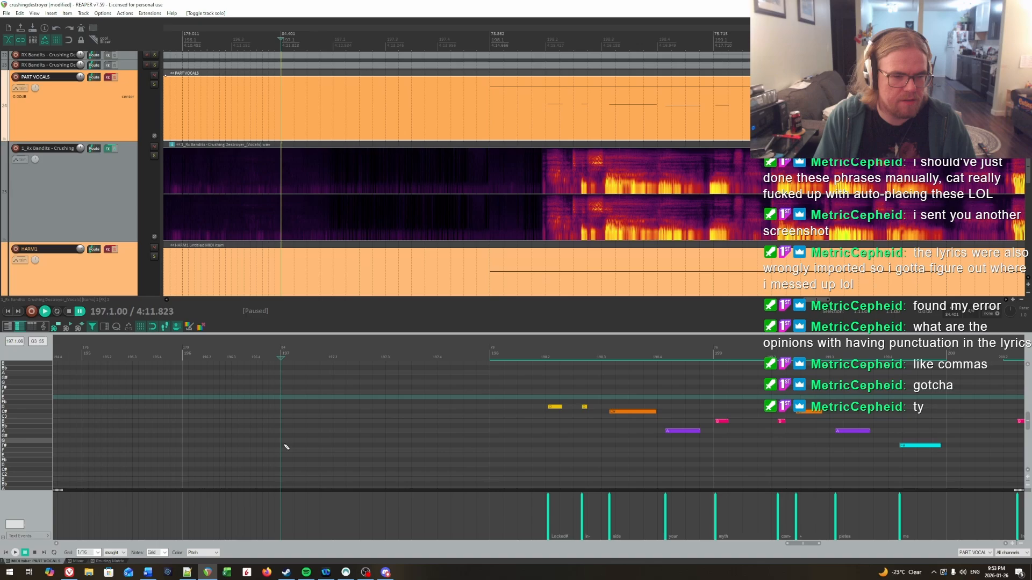
double_click(282, 504)
left_click(406, 304)
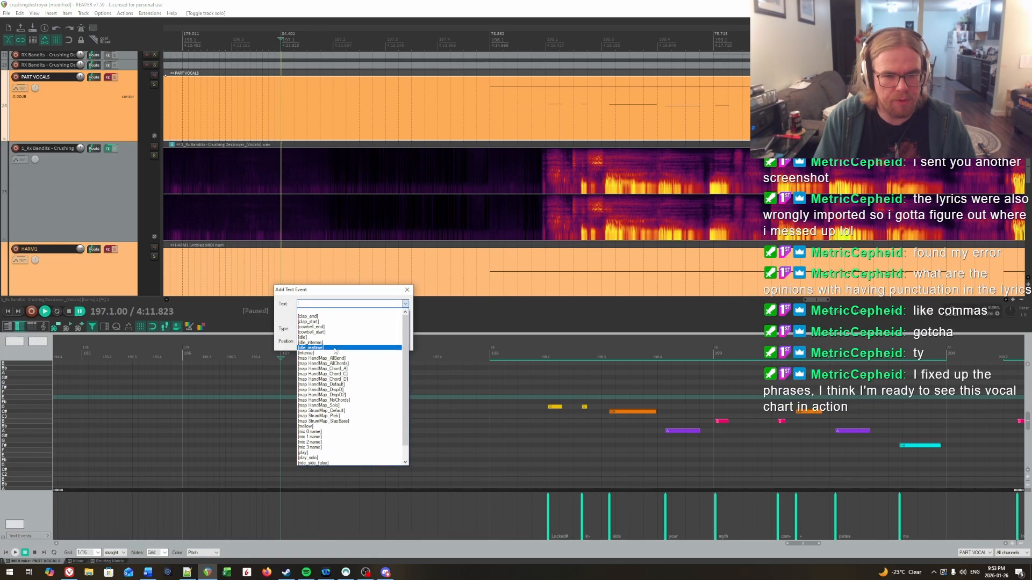
left_click(334, 348)
left_click(366, 344)
Place the edit cursor at the start of bar 198 and insert a [mellow] text event at 198.1.00.
left_click(489, 411)
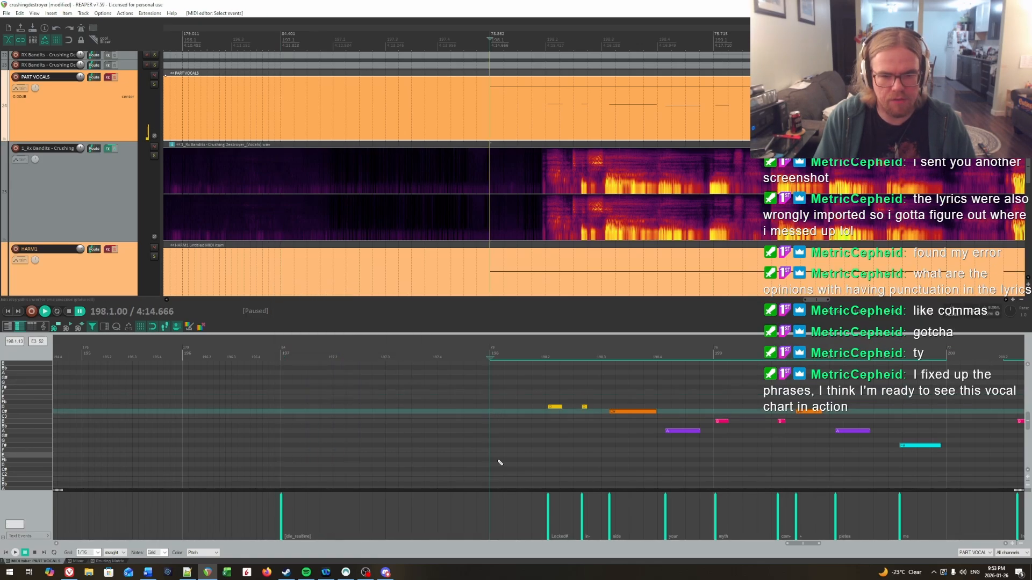
double_click(491, 509)
left_click(405, 303)
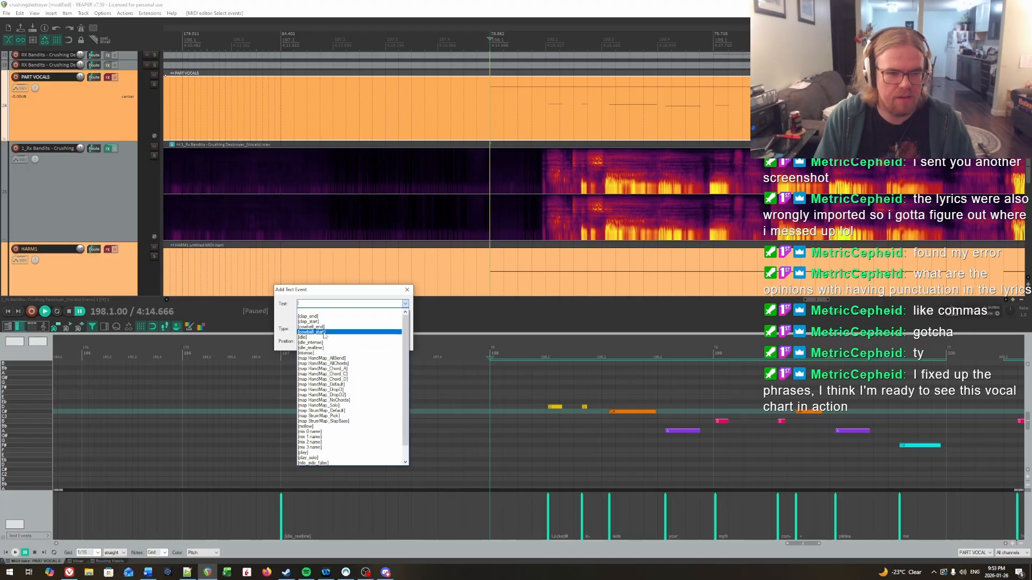
left_click(309, 427)
left_click(367, 344)
Play on from bar 198 through the next phrases with the PART VOCALS and vocals audio tracks soloed.
key("space")
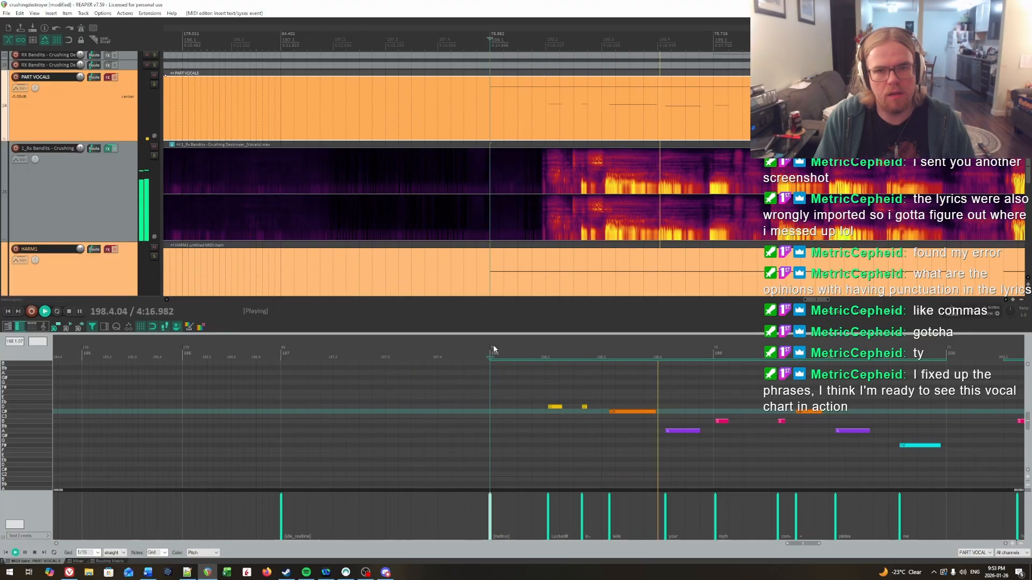
scroll(491, 347, "down", 3)
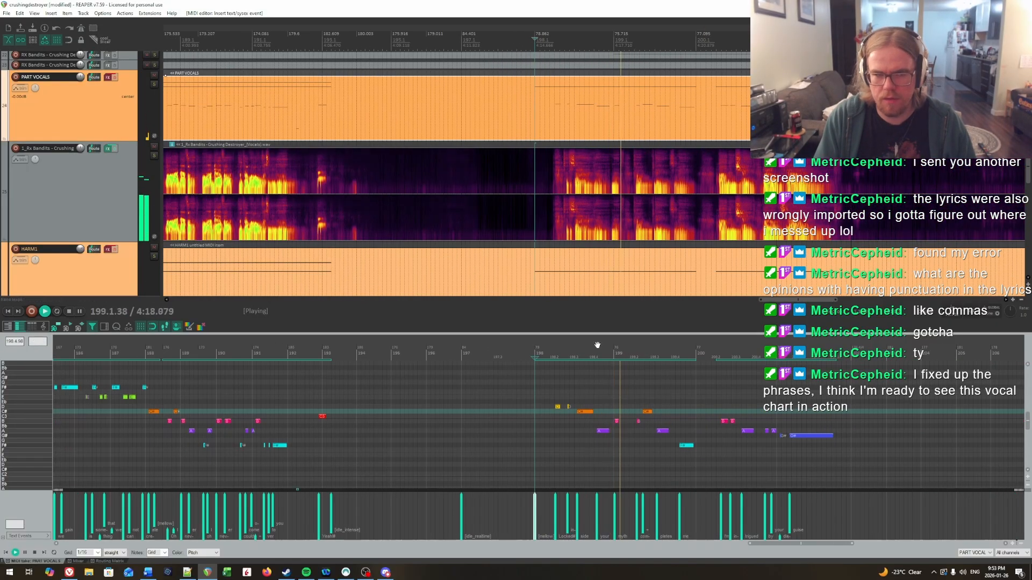
left_click(154, 85)
left_click(154, 156)
scroll(768, 399, "right", 3)
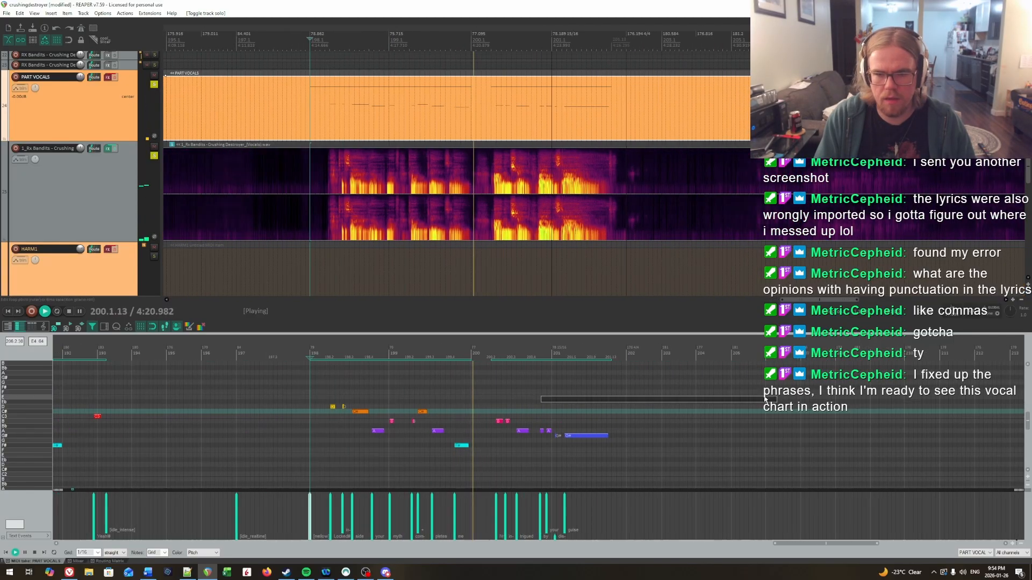
left_click_drag(540, 404, 621, 395)
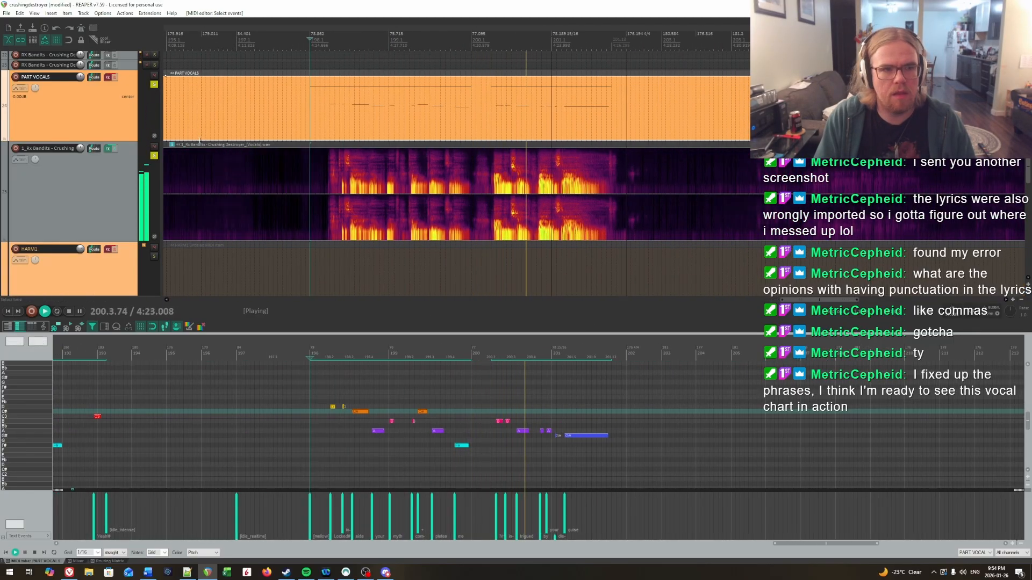
Unsolo the PART VOCALS and vocals audio tracks to hear the full mix around bar 201, and solo both again.
left_click(154, 156)
left_click(155, 157)
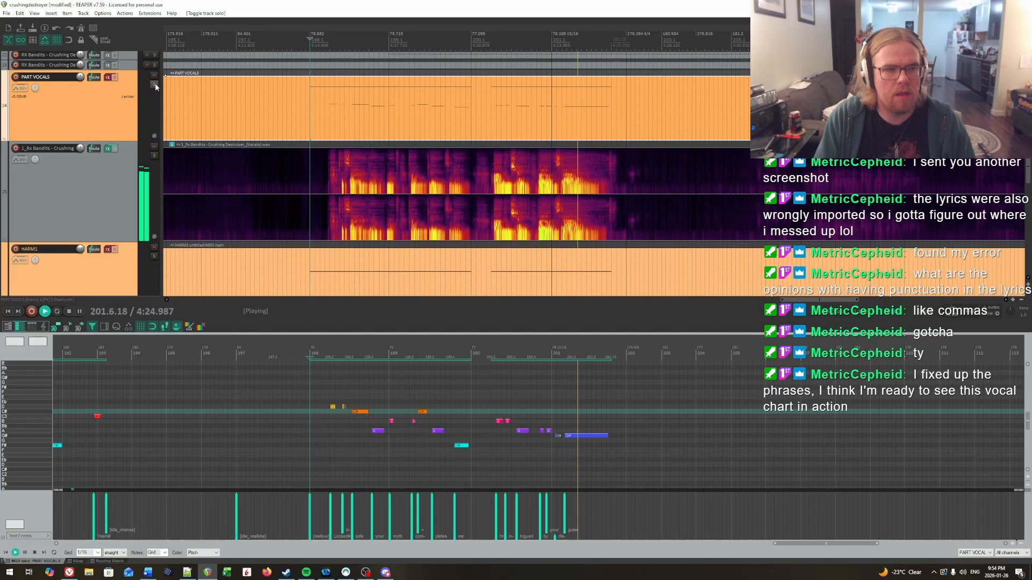
left_click(154, 156)
left_click(155, 157)
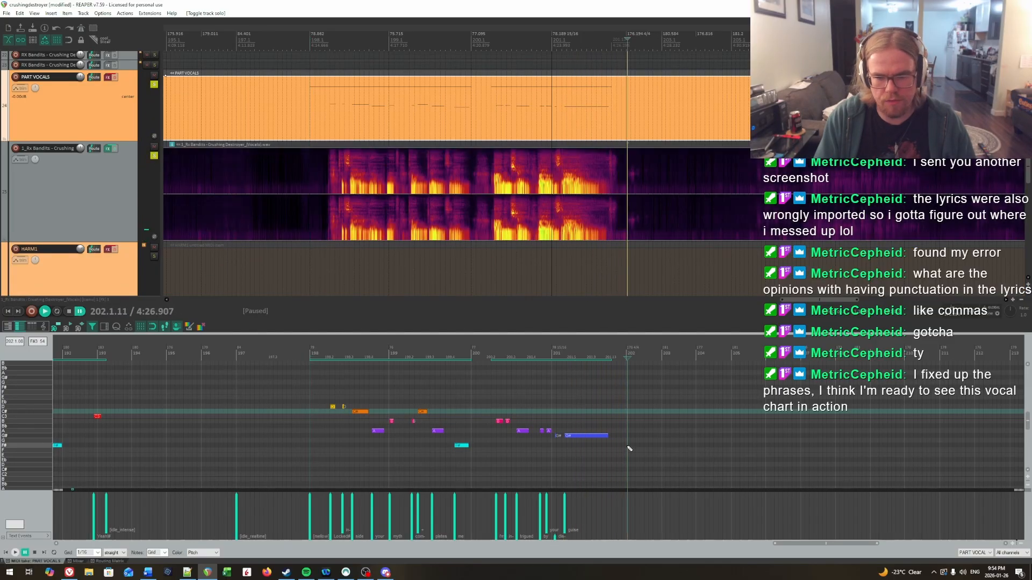
Pause playback after the last phrase of this section and insert an [idle] text event at 201.15.00.
key("ctrl+space")
double_click(619, 512)
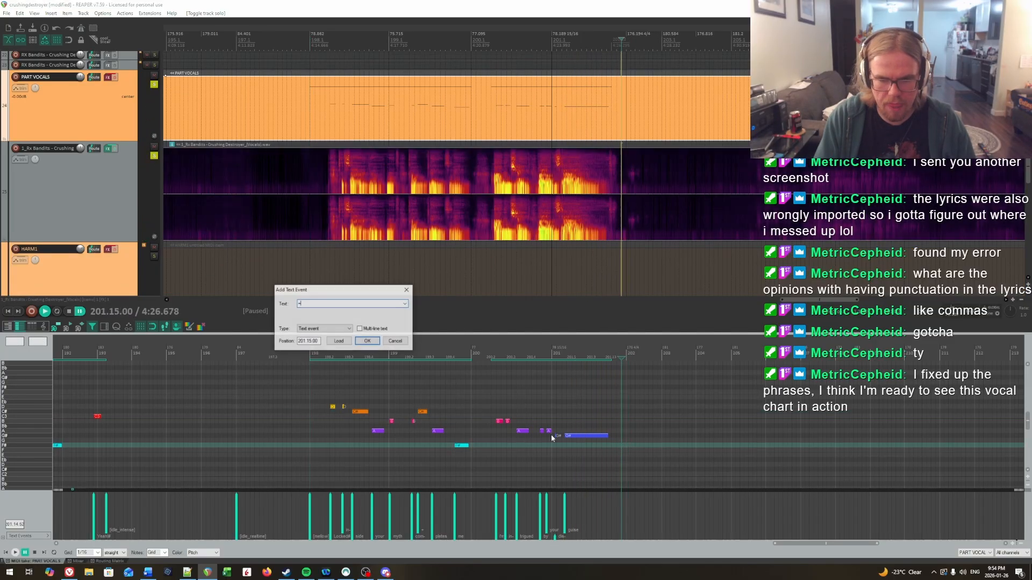
left_click(407, 304)
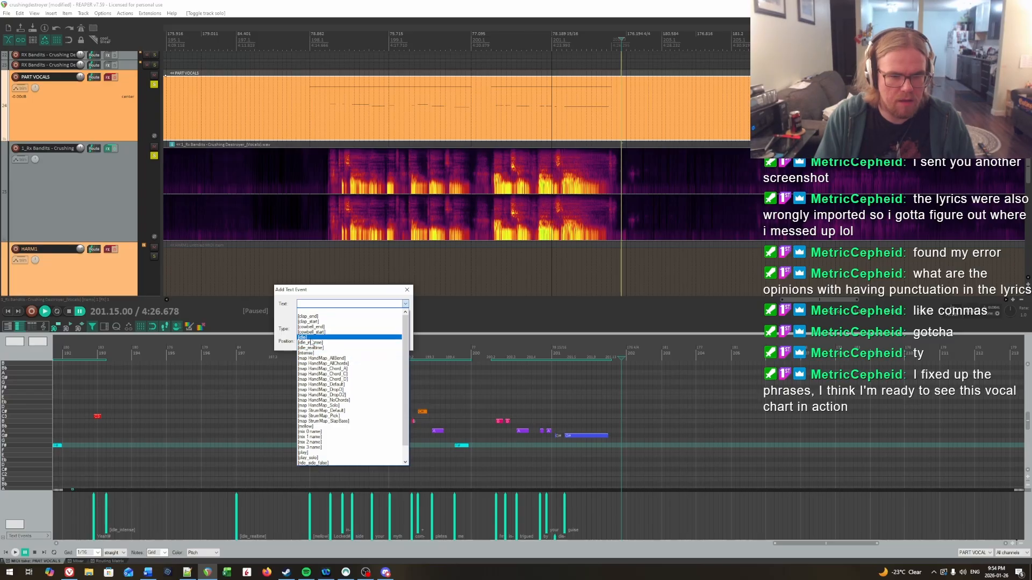
left_click(379, 339)
left_click(368, 342)
Replay from bar 201 into the following vocal gap with solo off on the PART VOCALS and vocals audio tracks.
left_click(579, 383)
key("space")
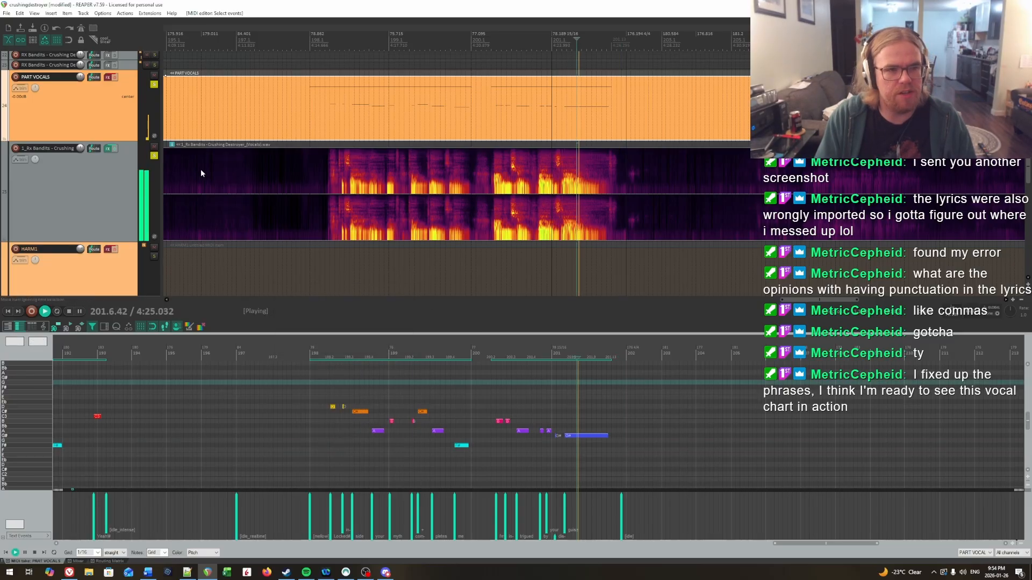
key("F6")
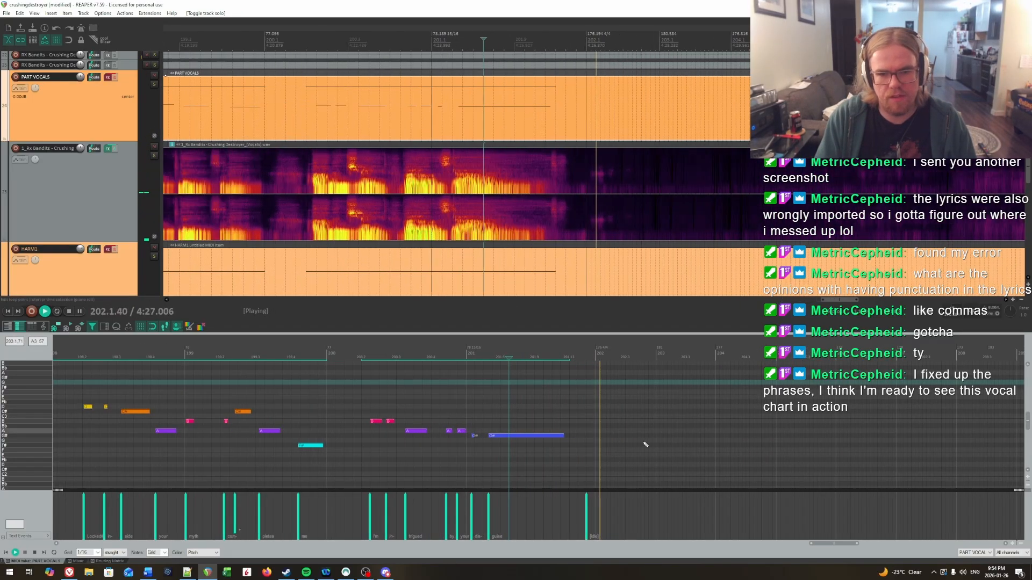
scroll(677, 433, "down", 3)
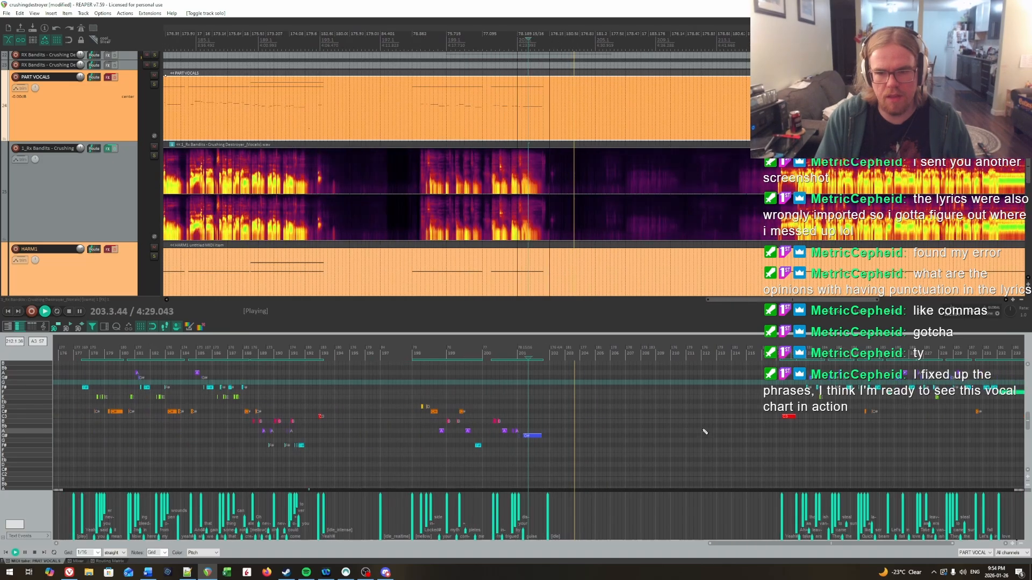
Pause, place the edit cursor at the start of bar 217 and solo the PART VOCALS and vocals audio tracks.
key("space")
left_click(778, 439)
scroll(778, 440, "up", 1)
scroll(322, 193, "up", 5)
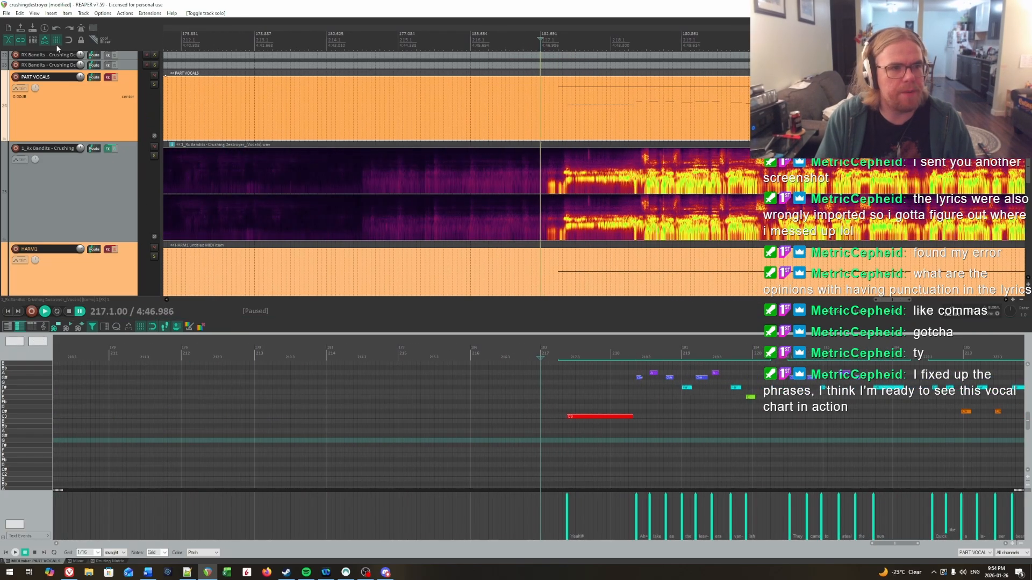
left_click(154, 84)
left_click(154, 155)
scroll(219, 211, "up", 1)
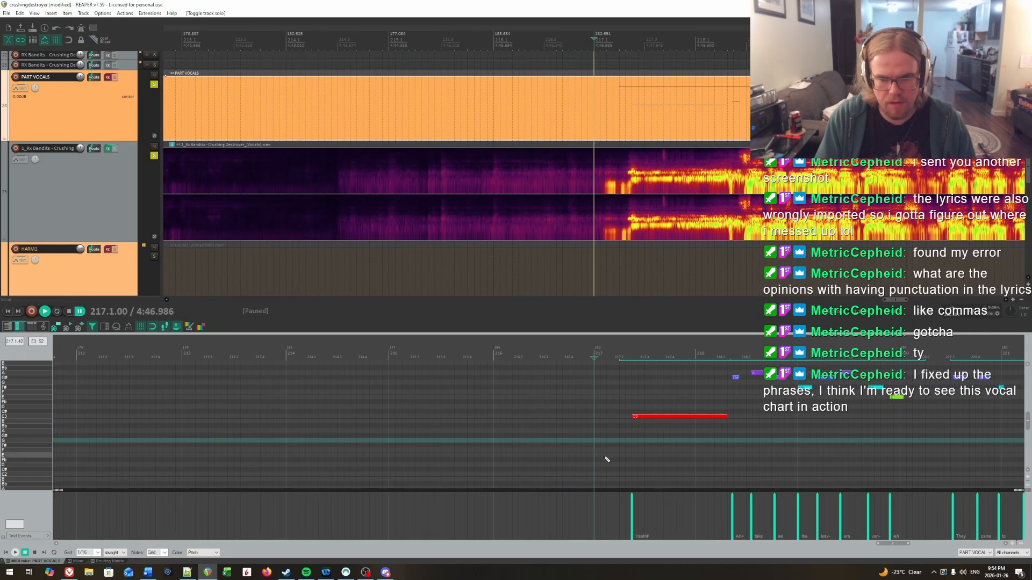
Insert an [intense] text event at 217.1.00, just before the vocals re-enter.
double_click(593, 510)
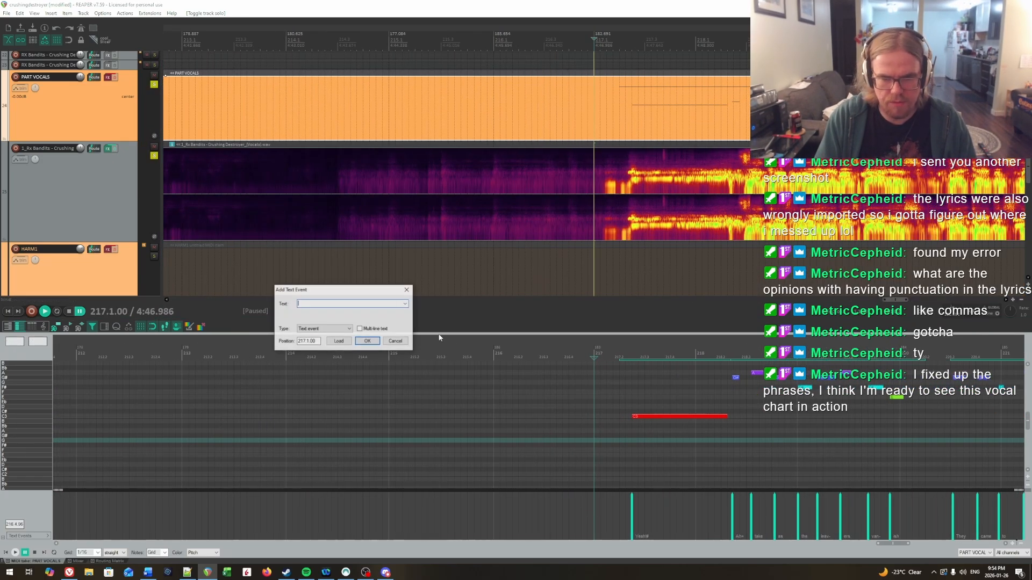
left_click(405, 304)
left_click(323, 353)
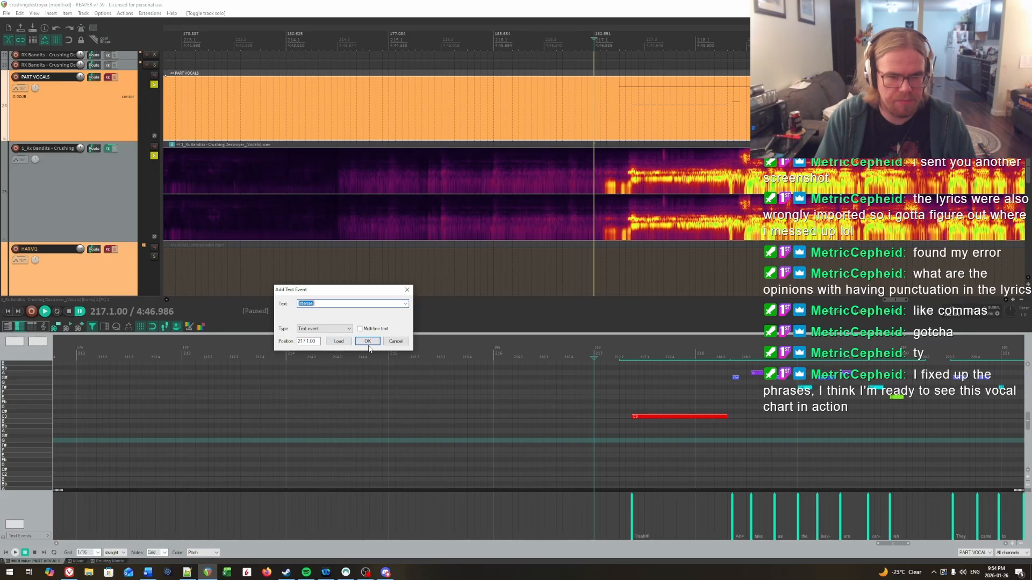
left_click(368, 343)
Play on from bar 217 and insert a [play] text event at 220.2.00, between the two vocal phrases.
key("space")
scroll(763, 422, "up", 3)
left_click_drag(798, 429, 779, 446)
scroll(507, 446, "up", 2)
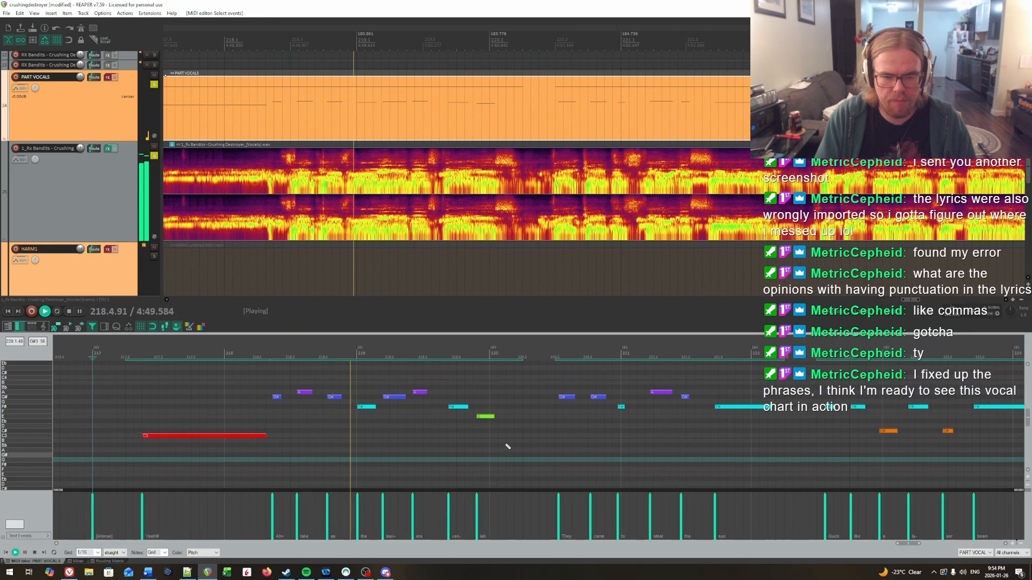
double_click(525, 502)
left_click(404, 305)
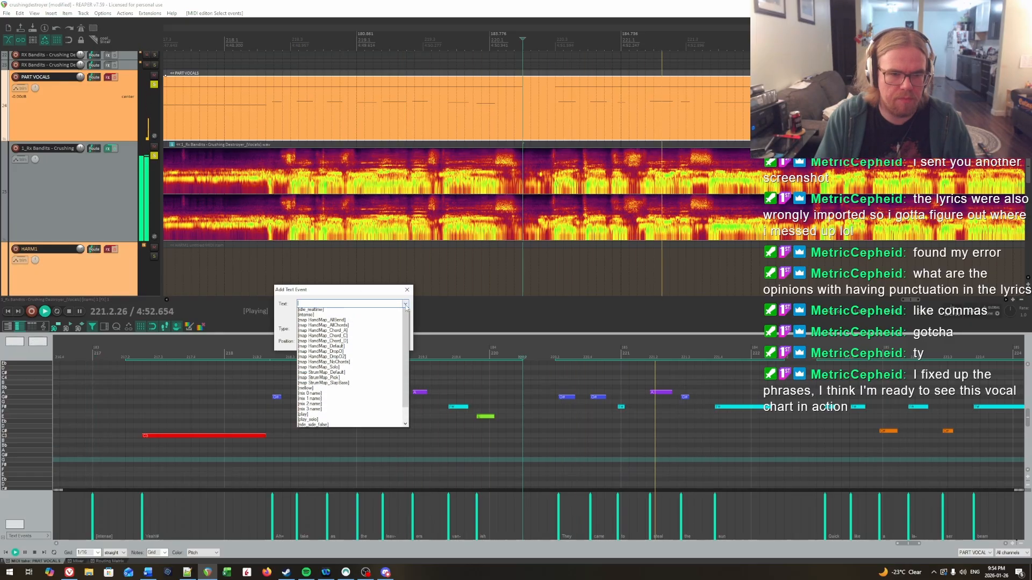
left_click(315, 454)
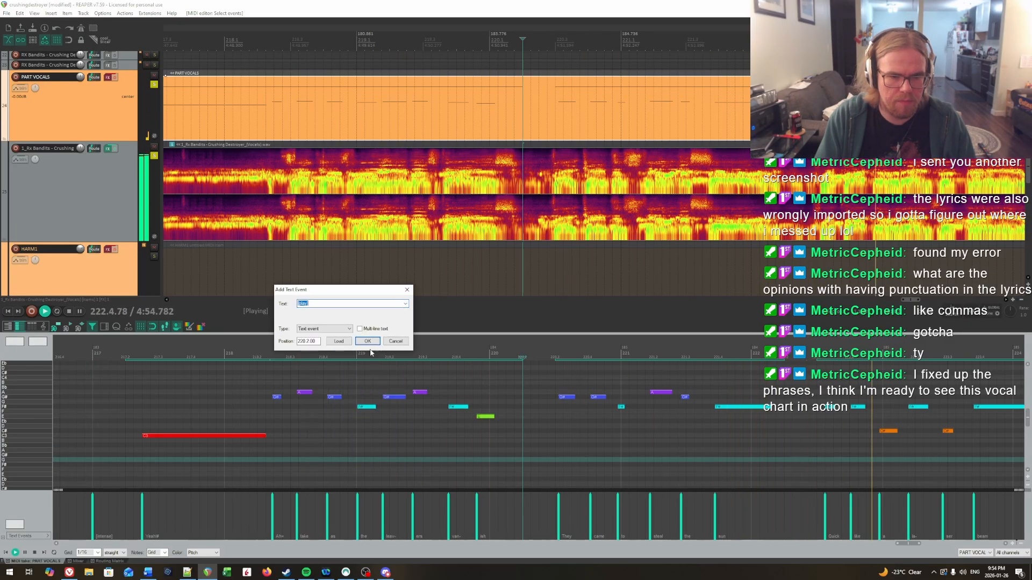
key("Return")
Listen through the next phrases up to bar 230, pausing there to check the spot for another text event.
left_click_drag(1021, 456, 467, 440)
left_click(593, 446)
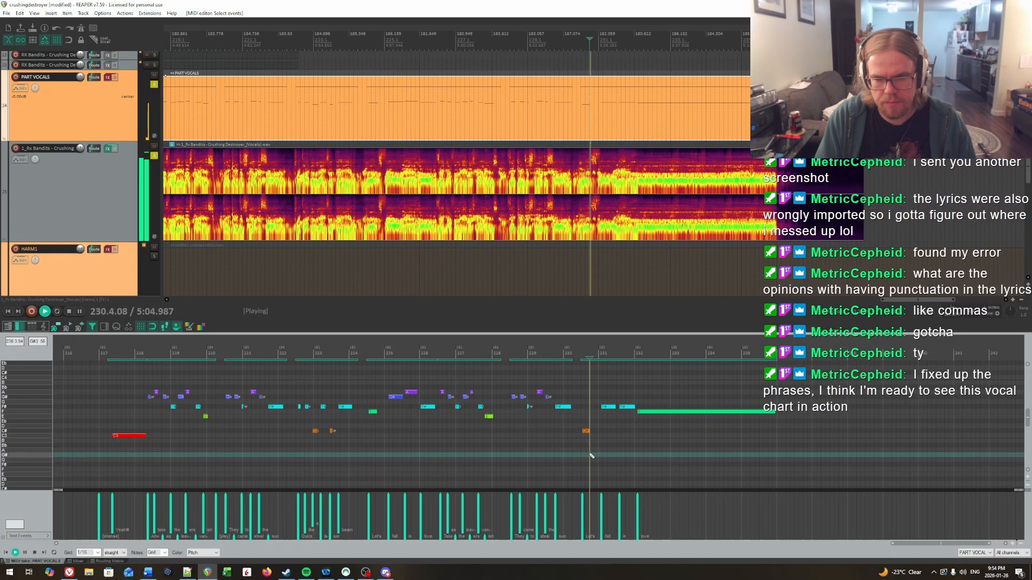
scroll(592, 452, "up", 3)
left_click_drag(668, 457, 488, 460)
left_click(304, 455)
key("space")
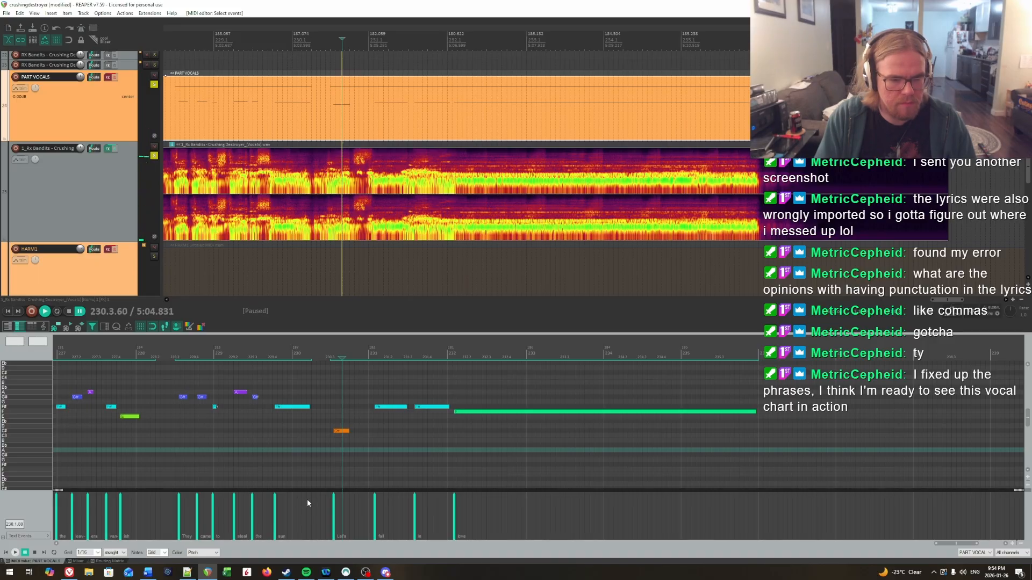
double_click(291, 502)
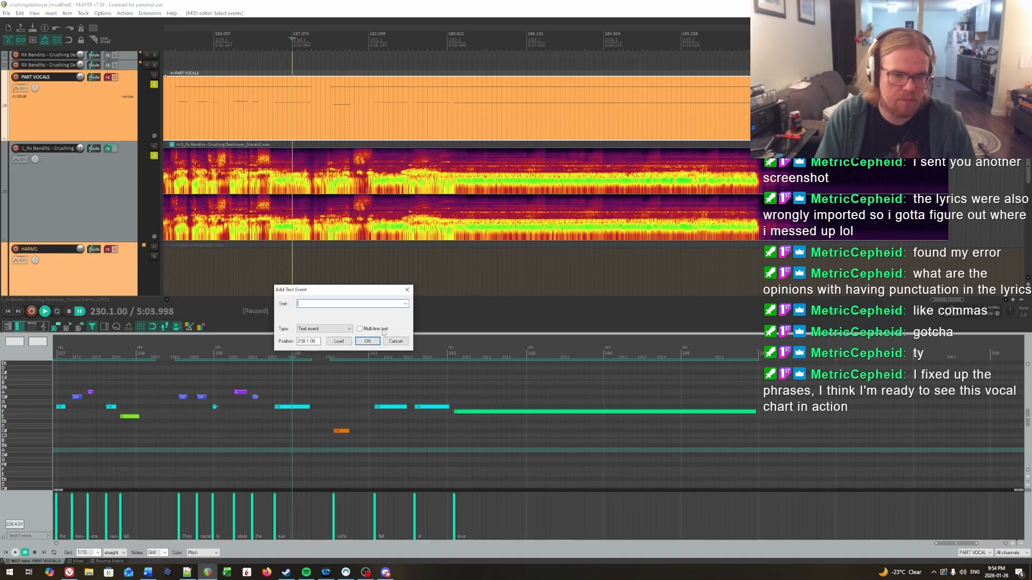
left_click(407, 289)
Play the end of the long final note from bar 235 and insert an [idle_realtime] text event at 236.2.00.
key("space")
left_click(697, 392)
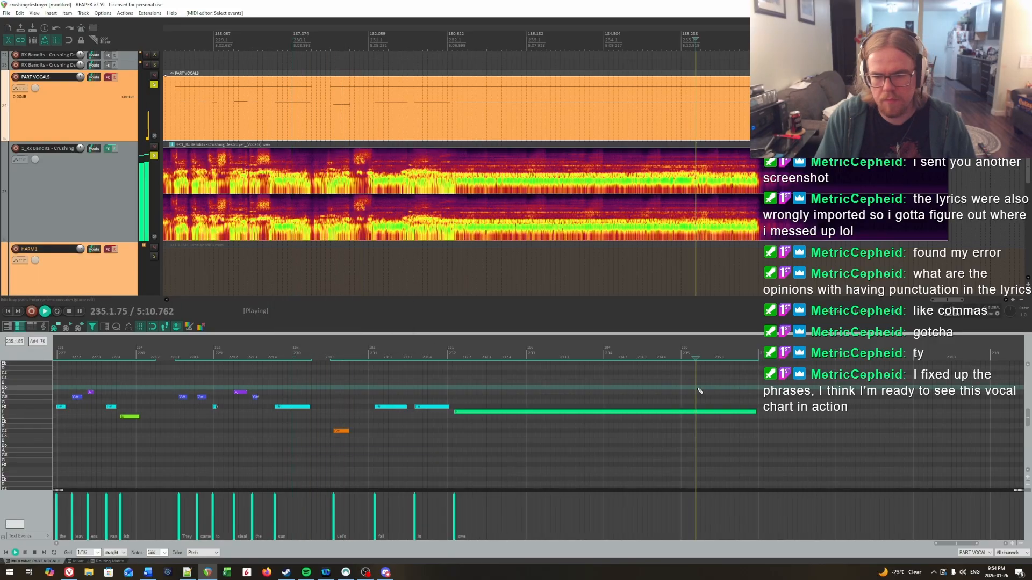
key("space")
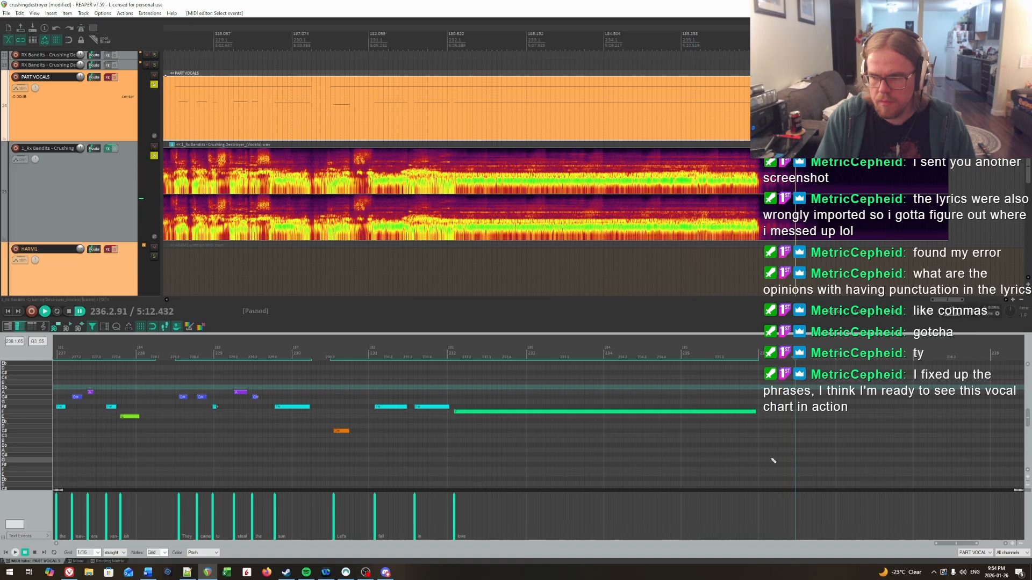
left_click(765, 463)
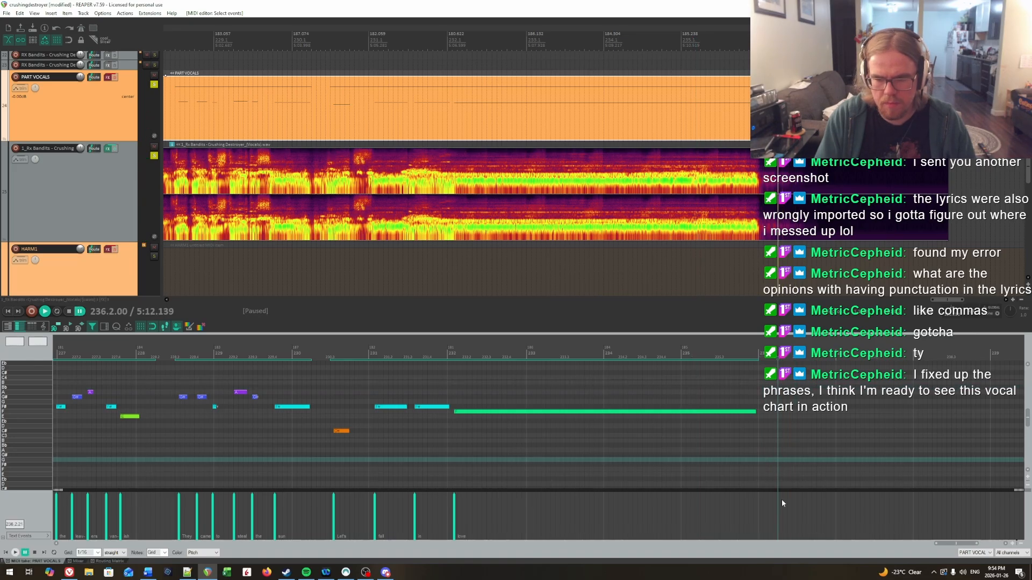
double_click(780, 505)
left_click(403, 304)
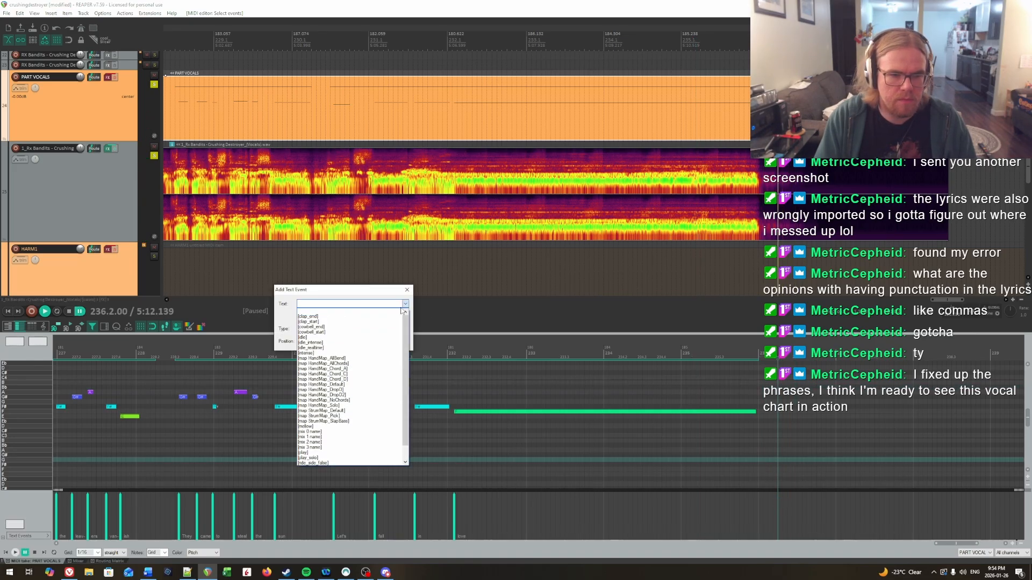
left_click(312, 348)
left_click(368, 342)
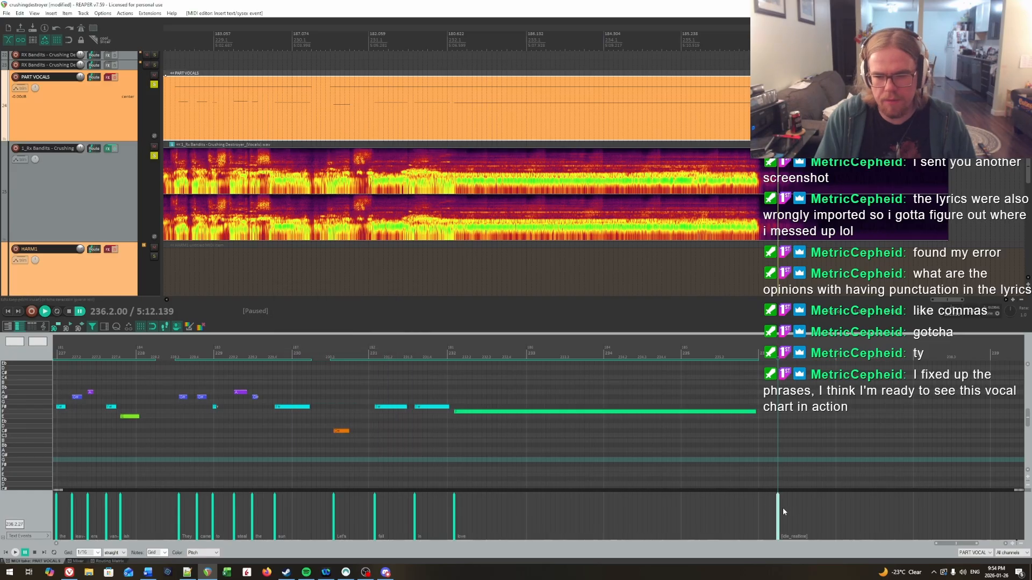
Show the whole song and turn off solo on the PART VOCALS and vocals audio tracks.
left_click(702, 502)
scroll(698, 501, "down", 10)
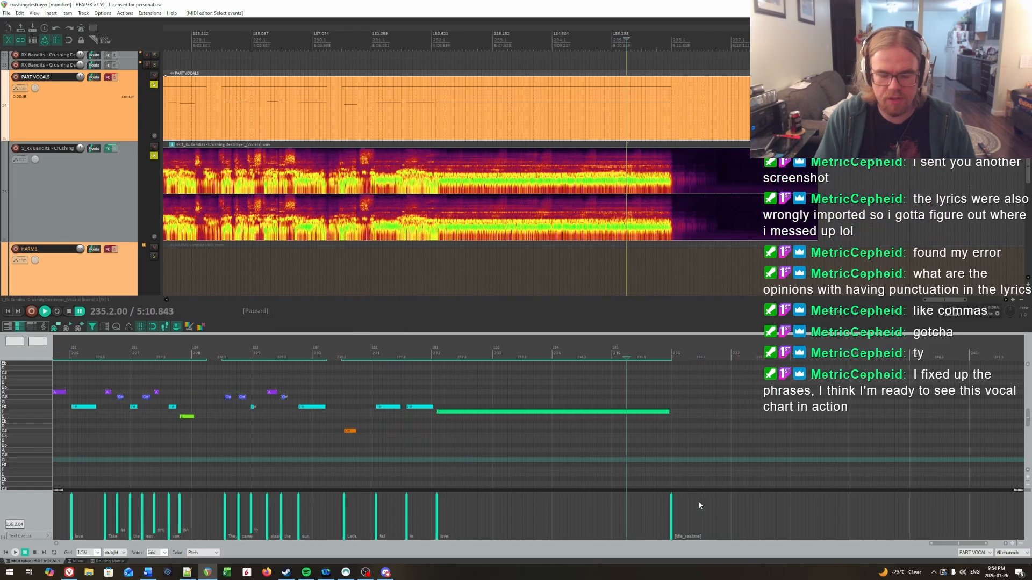
scroll(698, 501, "down", 1)
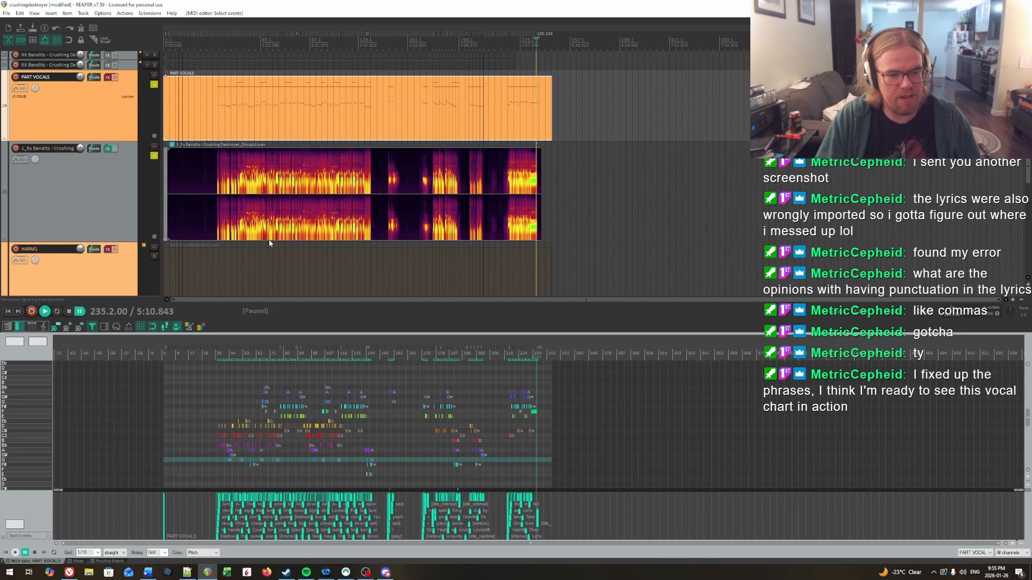
left_click(155, 156)
left_click(154, 85)
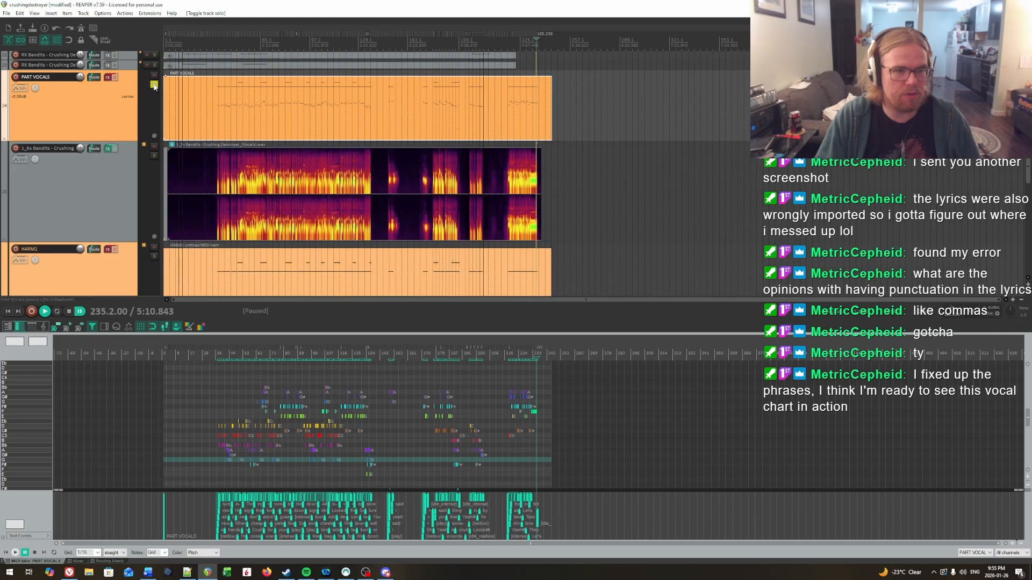
Select the MIDI item on the PART BASS track.
scroll(213, 206, "up", 3)
scroll(215, 207, "up", 5)
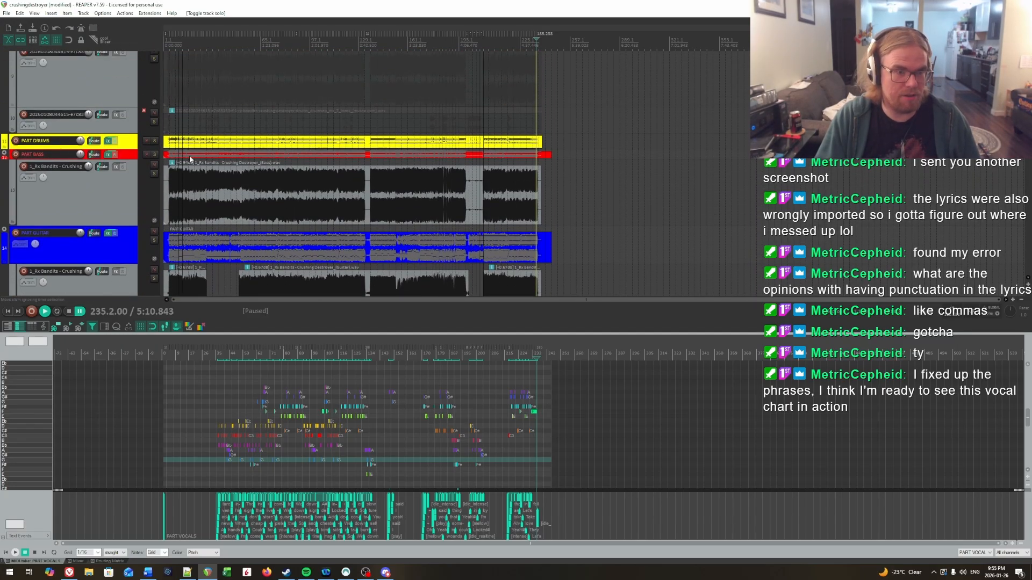
left_click_drag(214, 156, 213, 157)
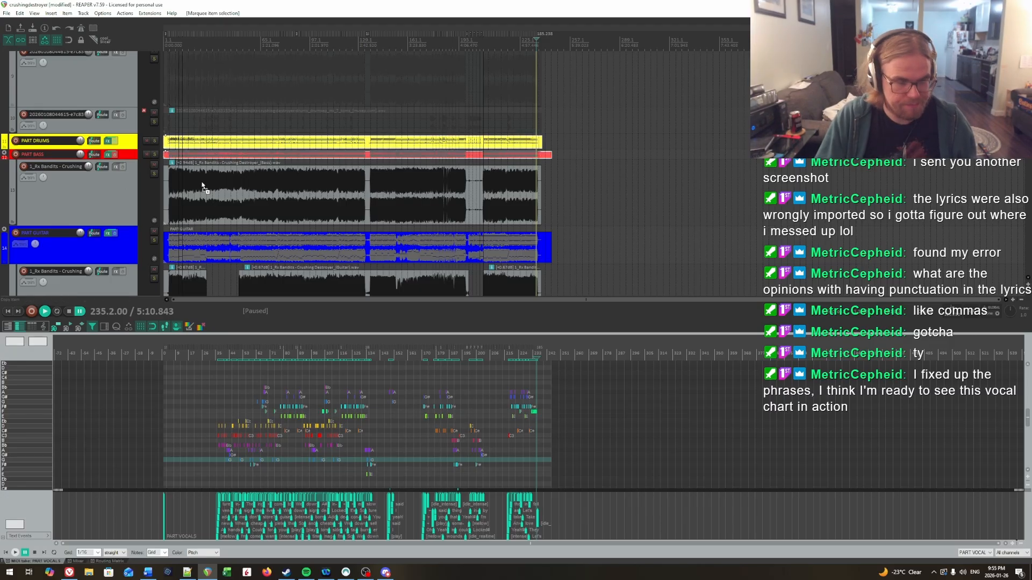
Switch to File Explorer and check the Crushing Destroyer project folder and its Compile subfolder for the exported MIDI file.
key("super+e")
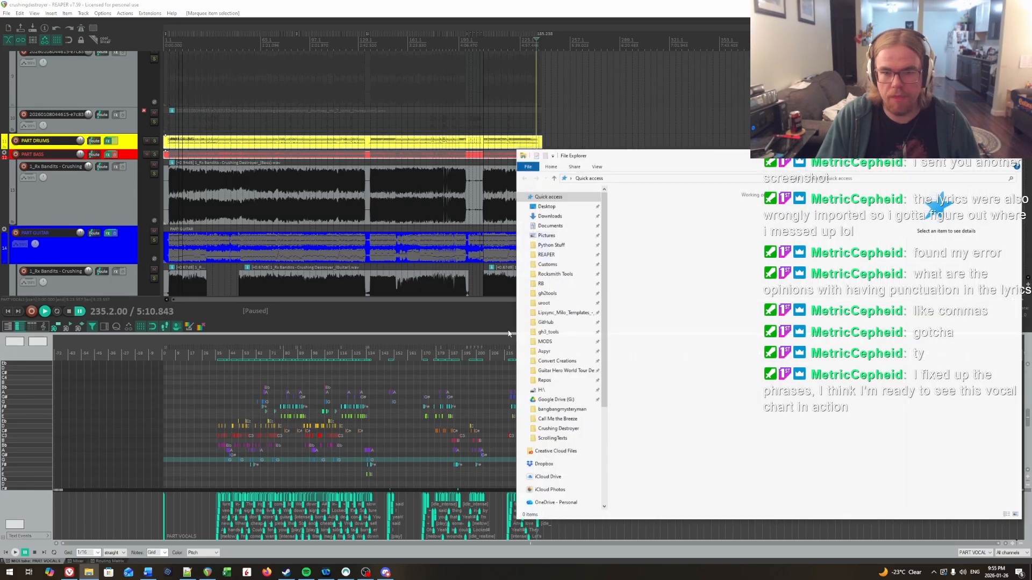
left_click(559, 432)
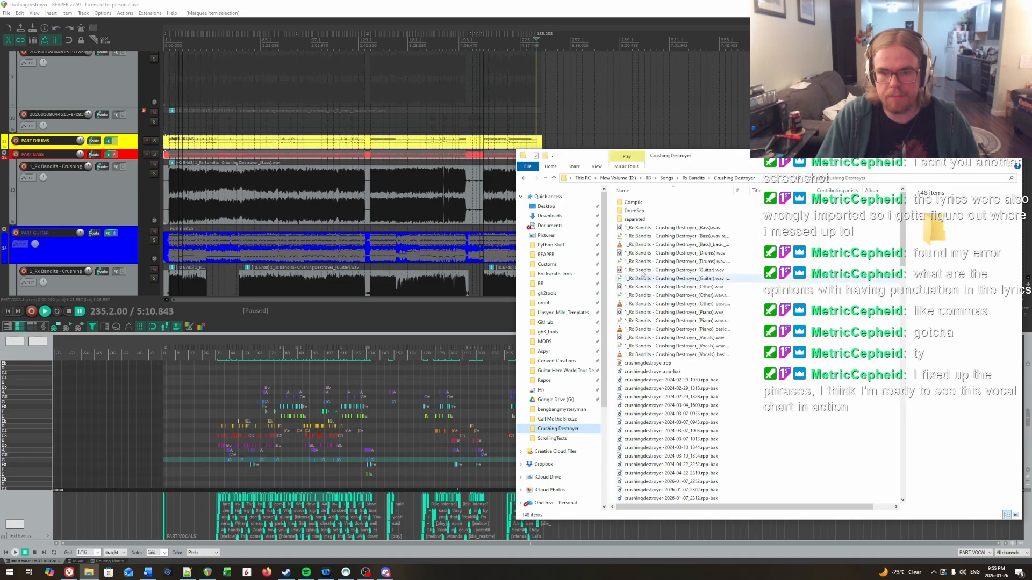
double_click(643, 203)
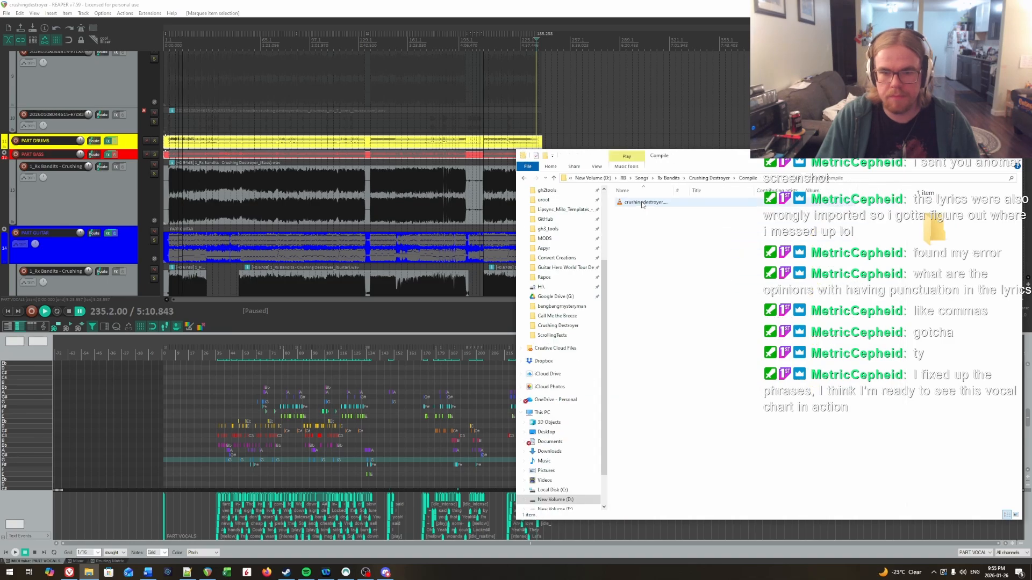
left_click(708, 179)
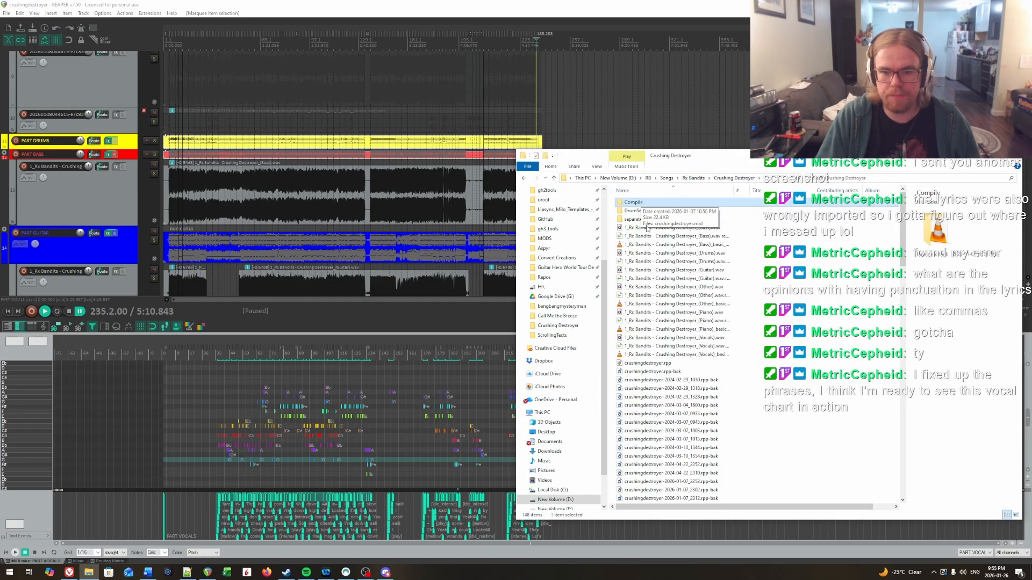
scroll(648, 462, "down", 15)
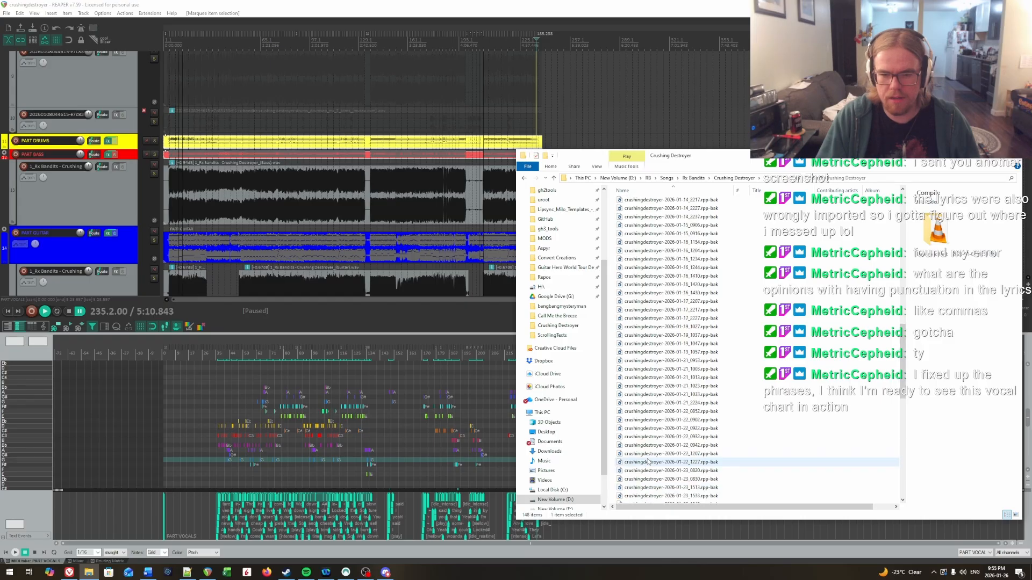
scroll(649, 462, "up", 15)
double_click(637, 205)
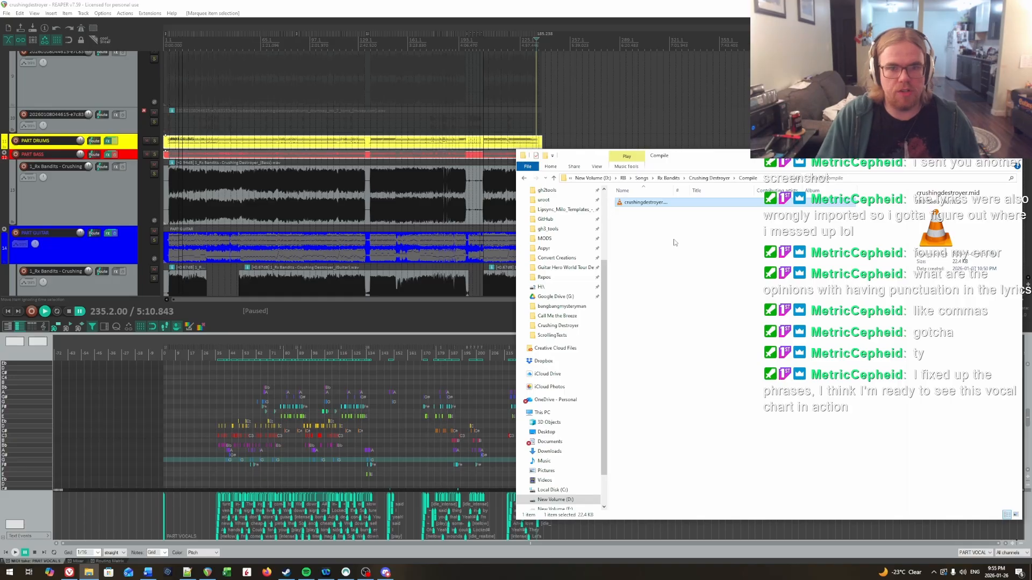
Switch back to REAPER and add the PART GUITAR, PART VOCALS, EVENTS and BEAT MIDI items to the selection.
left_click(111, 4)
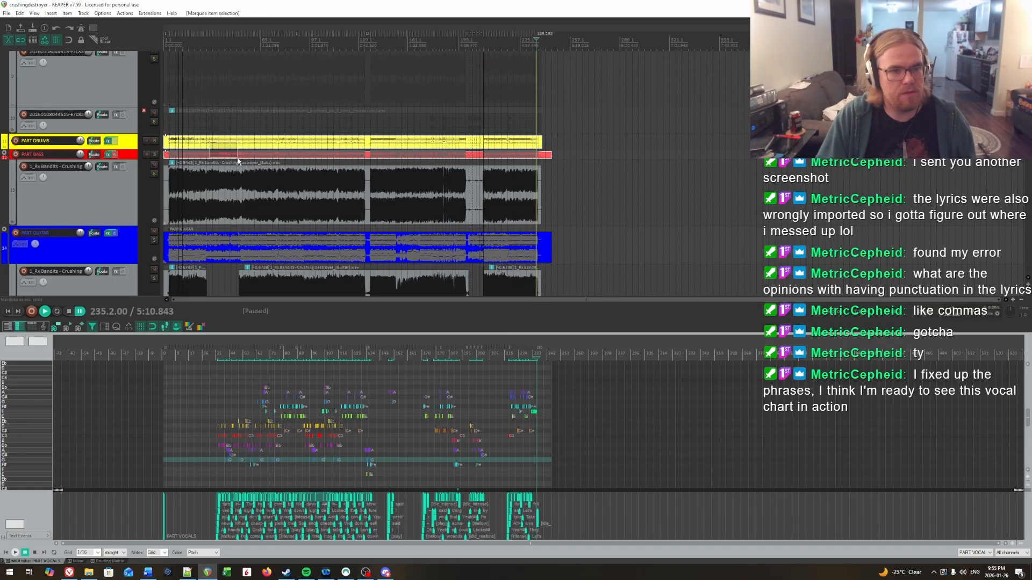
scroll(214, 244, "down", 1)
scroll(316, 230, "down", 12)
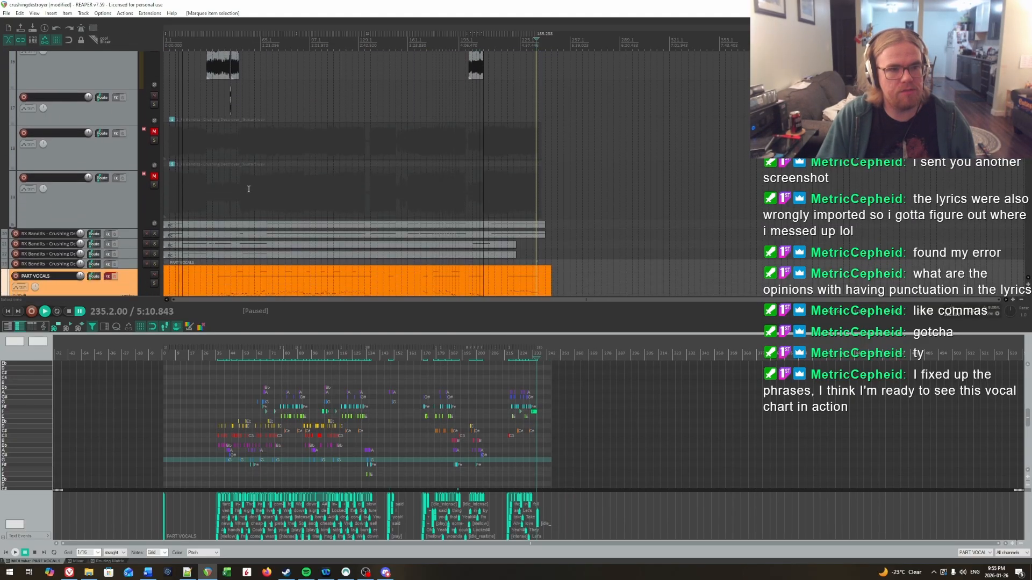
left_click(332, 182)
scroll(332, 182, "down", 8)
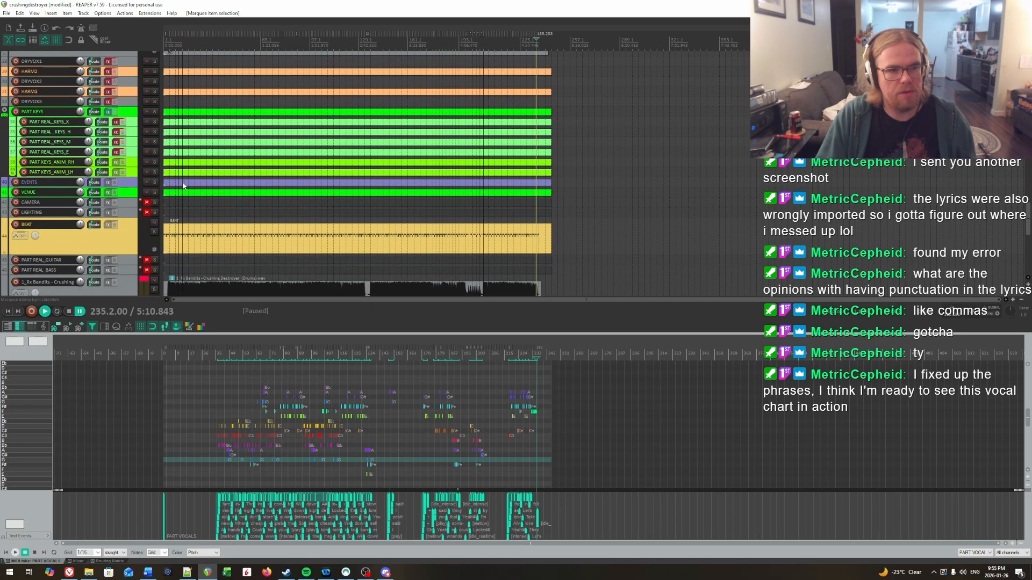
left_click(258, 181)
scroll(173, 210, "down", 1)
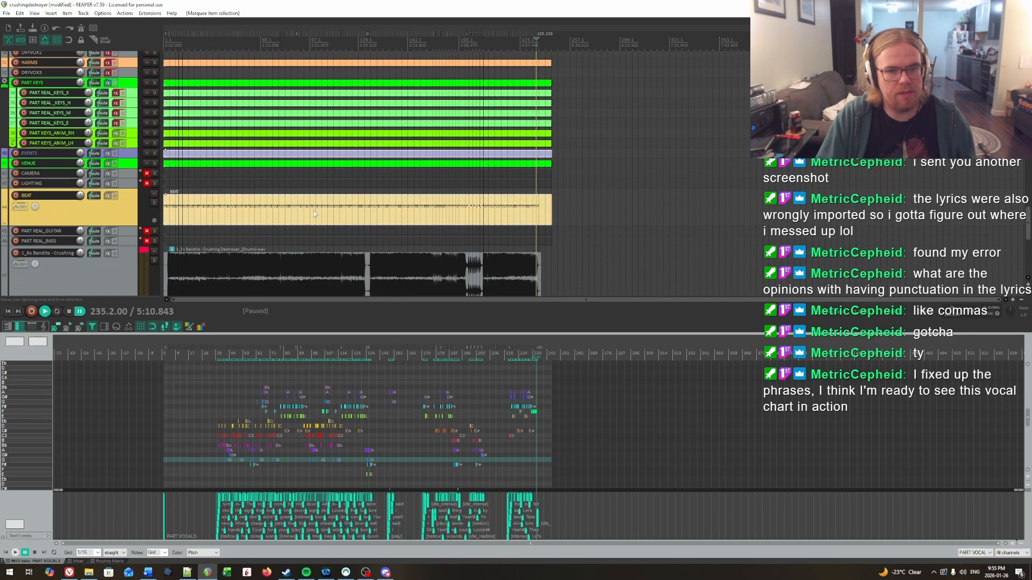
scroll(236, 188, "down", 2)
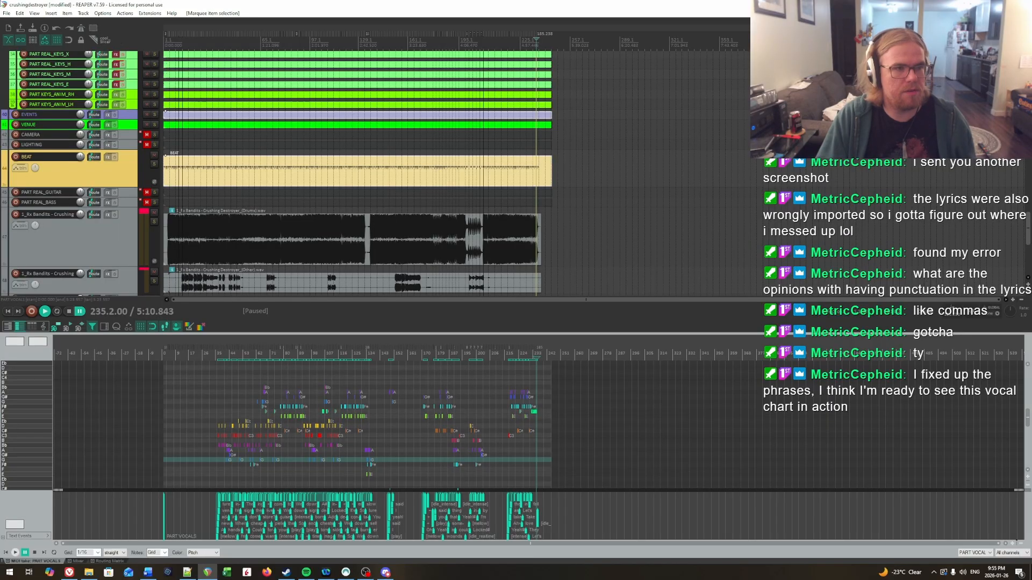
Set the project MIDI export's output to crushingdestroyer.mid in the Crushing Destroyer project's Compile folder, accepting replacement of the existing file.
left_click(6, 15)
left_click(33, 214)
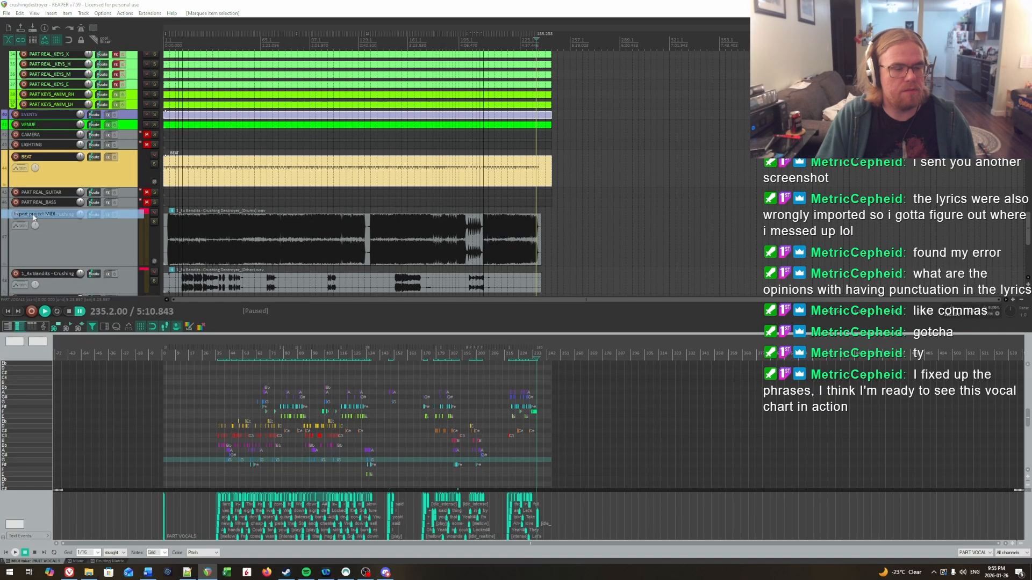
left_click(446, 221)
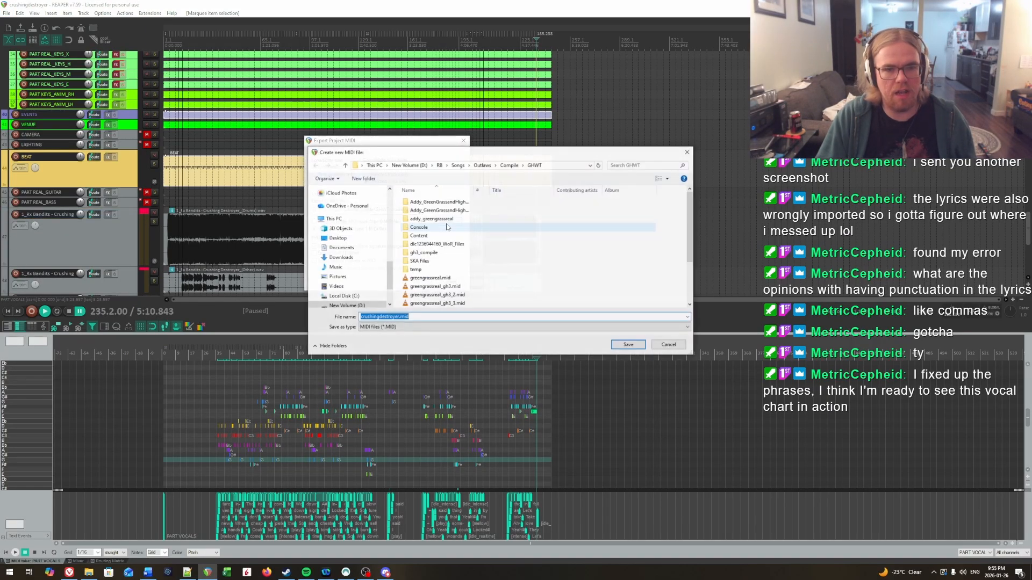
scroll(342, 256, "up", 3)
scroll(343, 257, "up", 3)
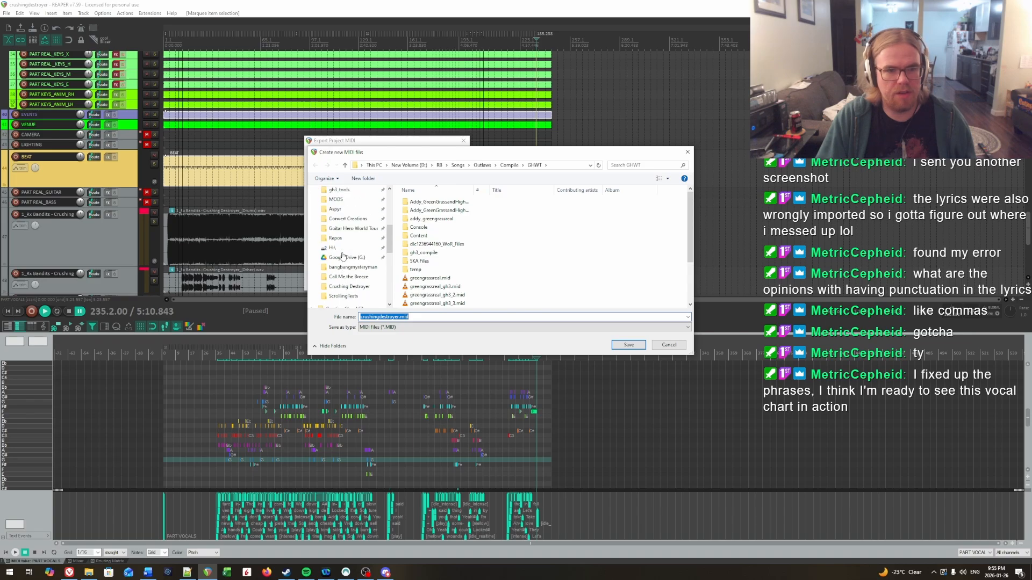
left_click(350, 287)
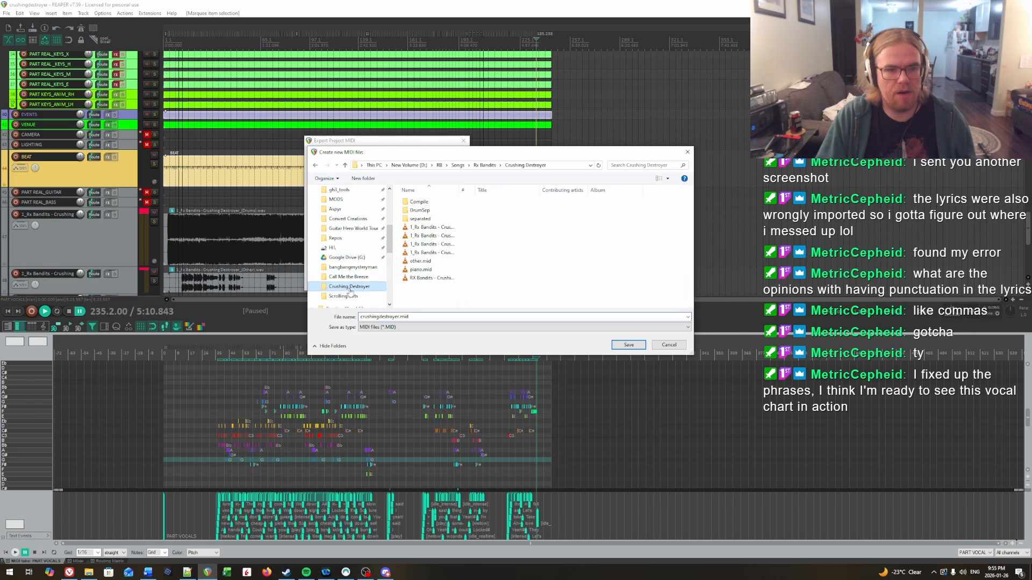
left_click(425, 202)
double_click(423, 204)
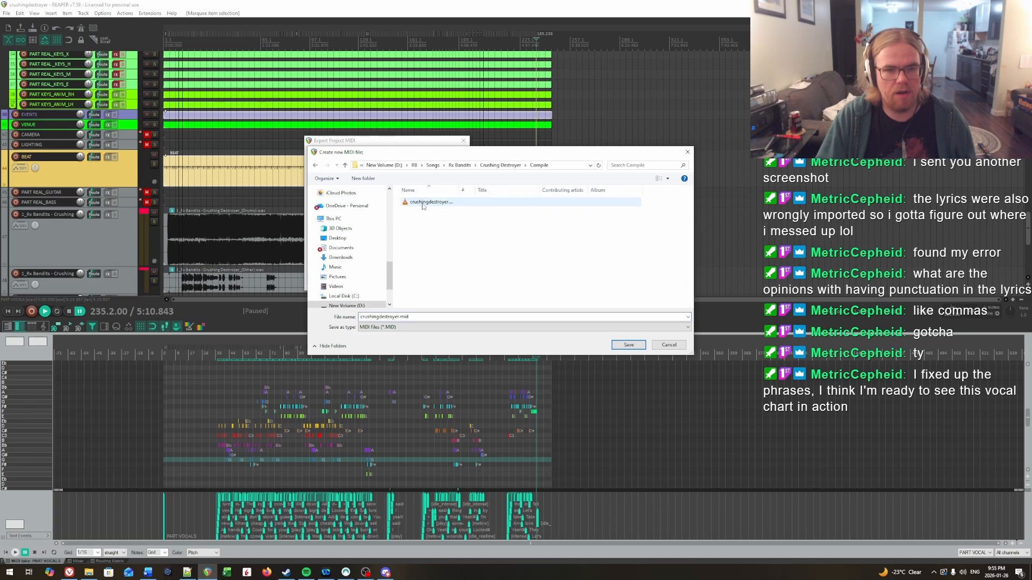
left_click(423, 204)
left_click(623, 345)
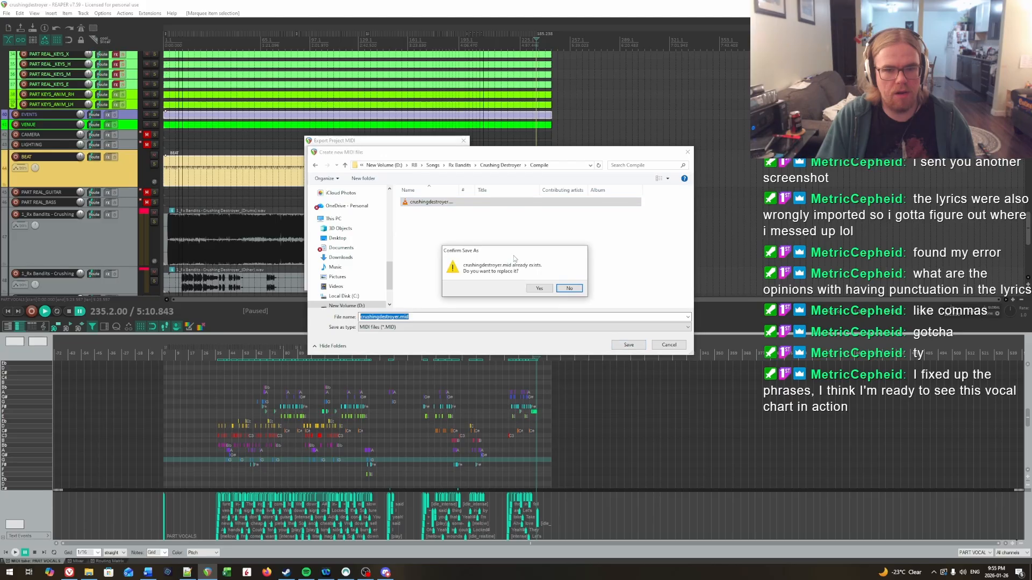
left_click(539, 288)
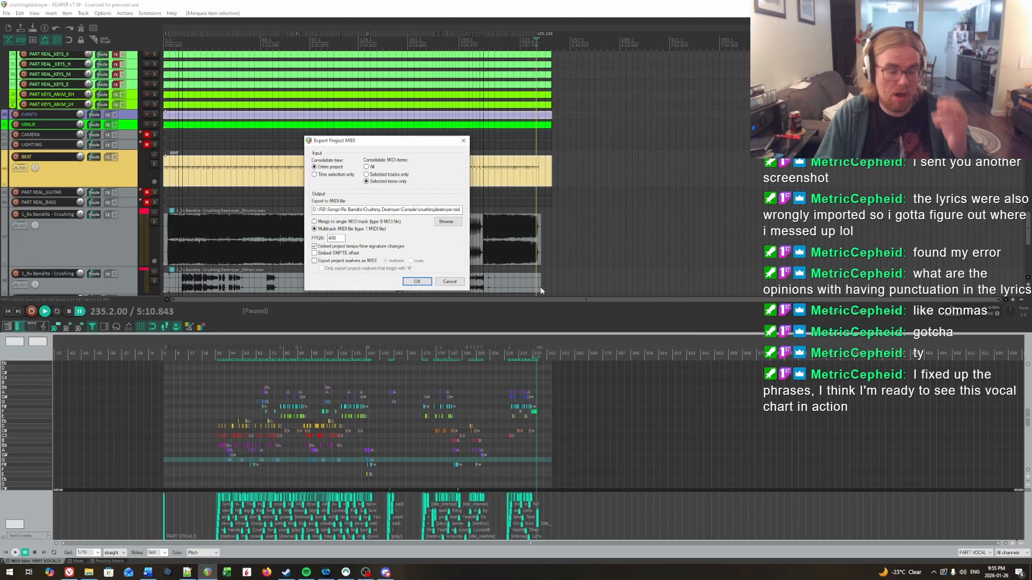
Export the selected items as a multitrack MIDI file, overwriting the old one, and check the Compile folder in File Explorer.
left_click(416, 282)
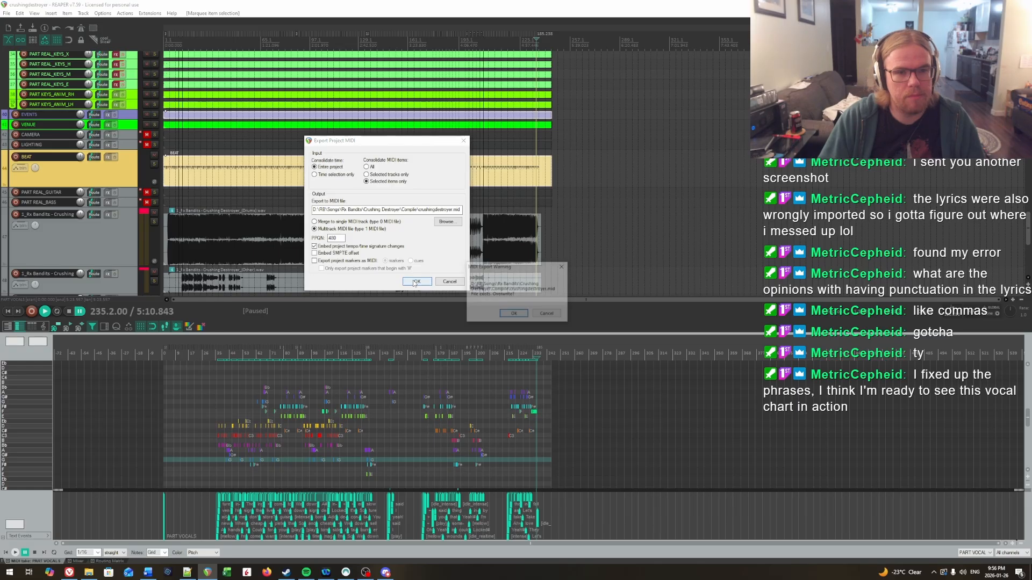
left_click(438, 227)
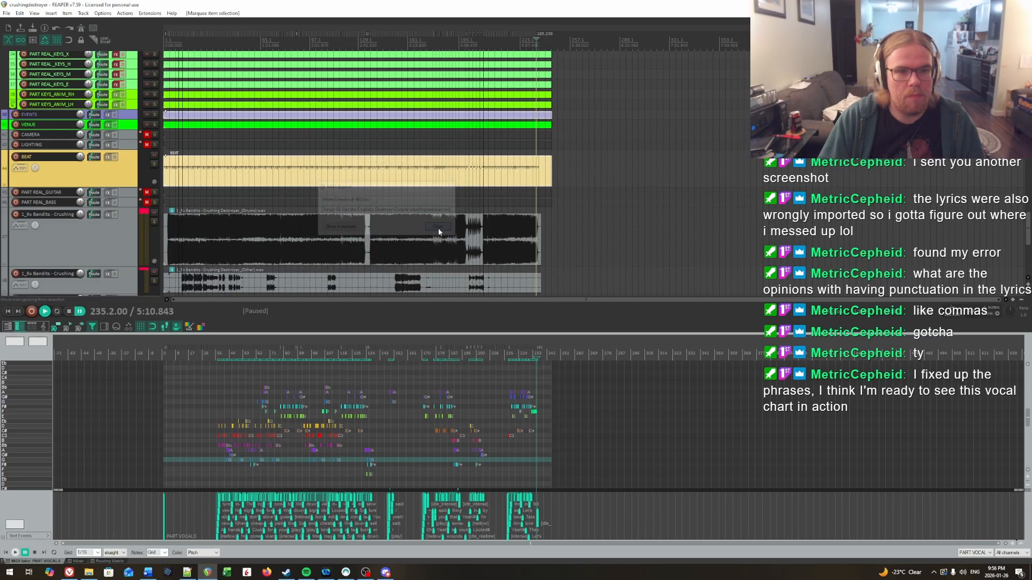
left_click(89, 572)
left_click(708, 299)
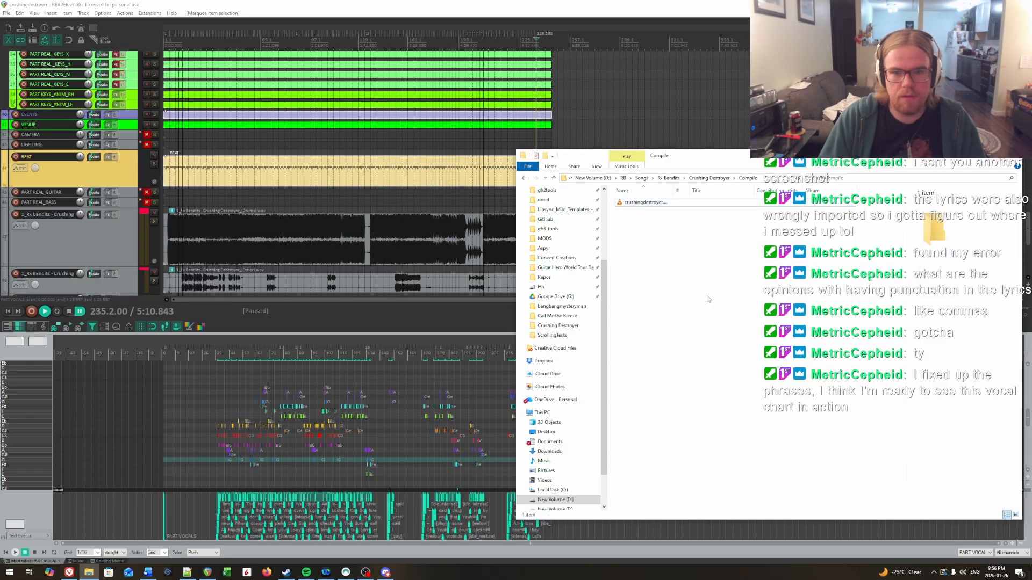
left_click(341, 3)
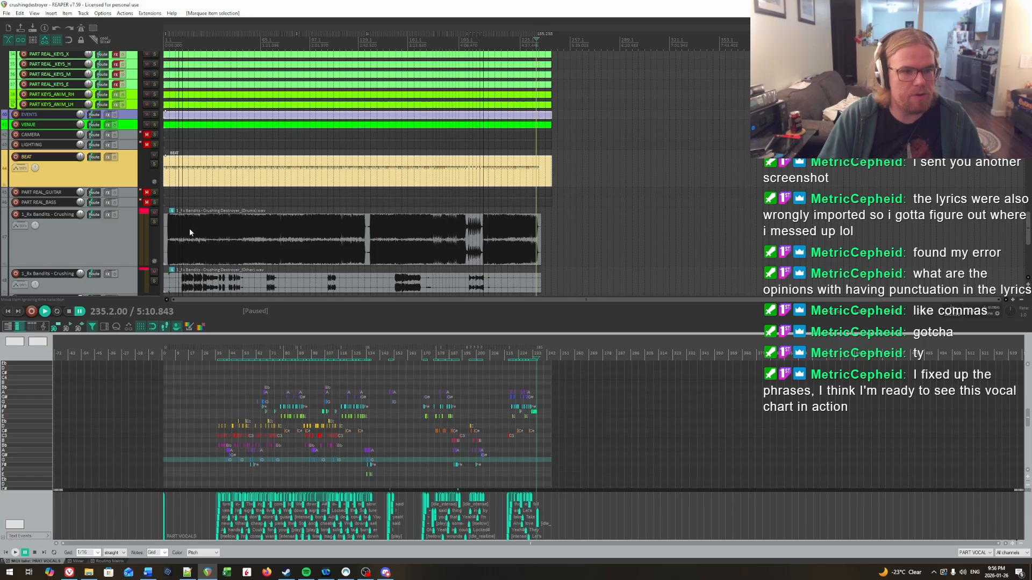
Rename the bass audio track beneath PART BASS as Bass.
scroll(202, 248, "up", 10)
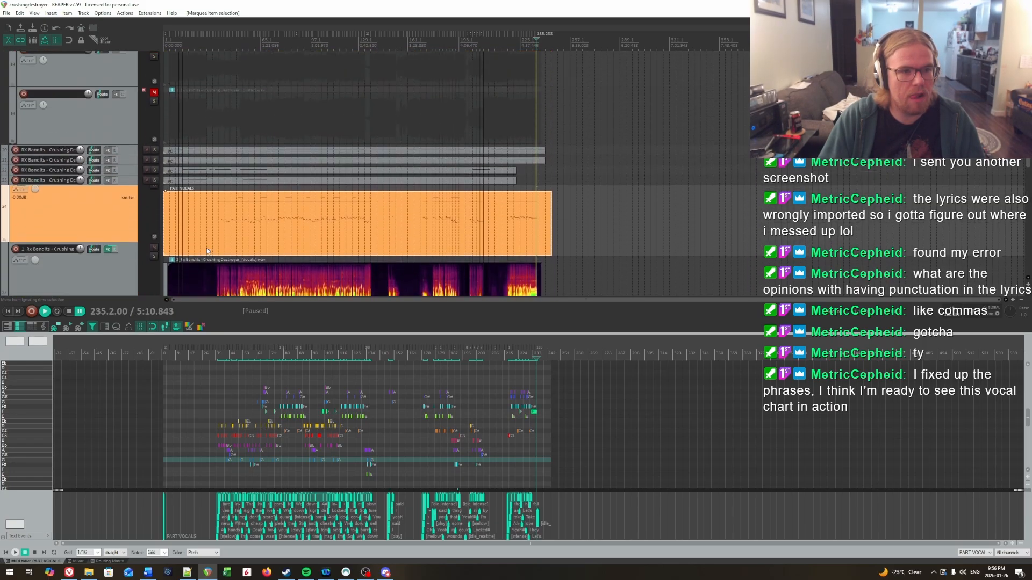
scroll(207, 251, "up", 3)
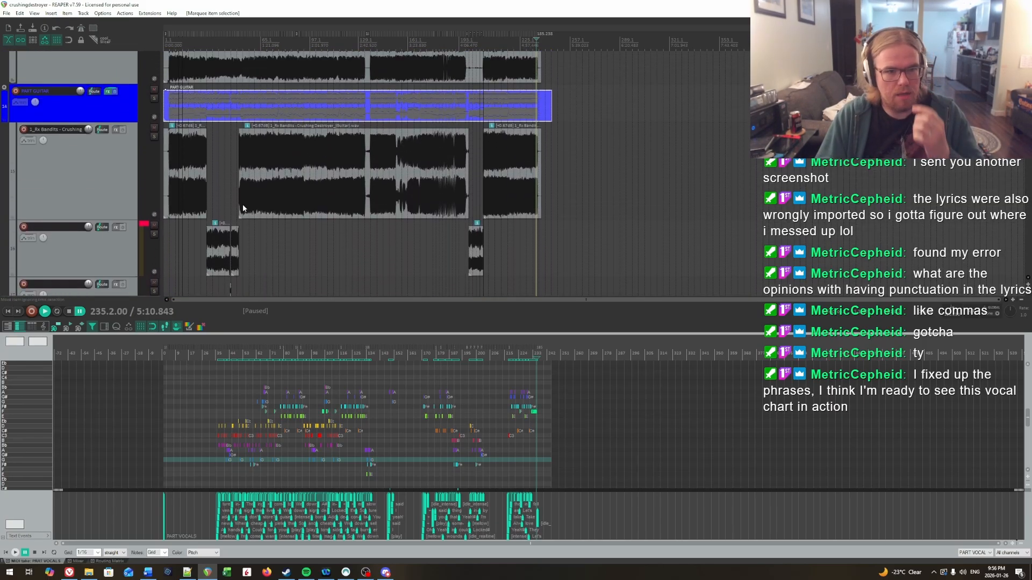
scroll(243, 206, "up", 6)
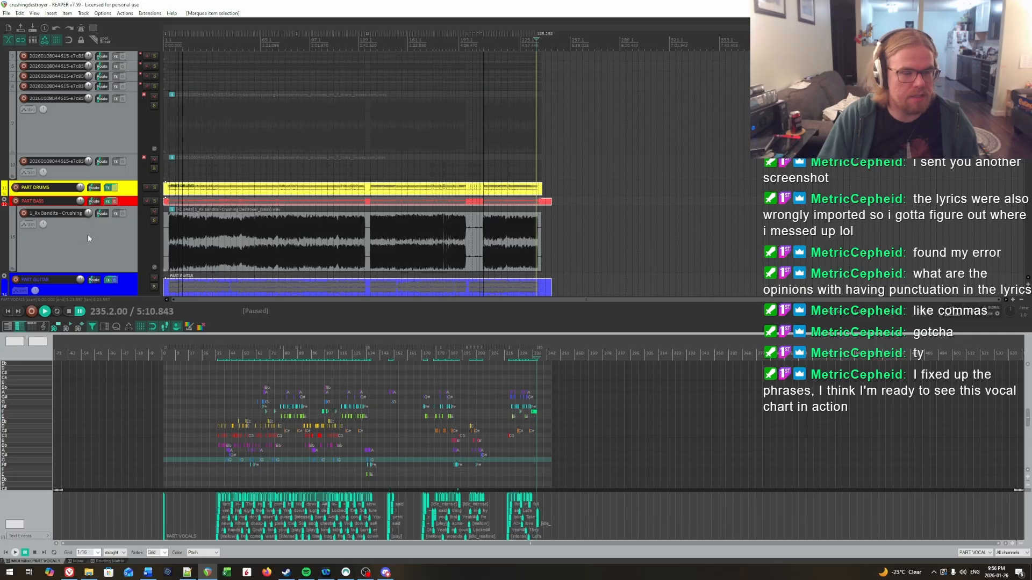
left_click(64, 214)
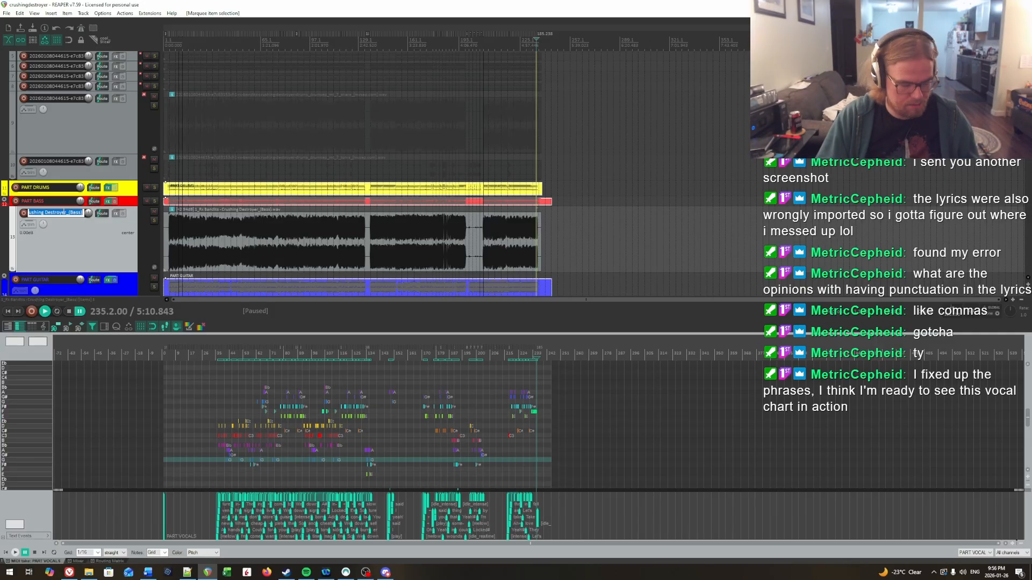
Insert a new track beneath PART GUITAR, nest the three guitar audio tracks inside it and name this folder track.
scroll(63, 232, "down", 5)
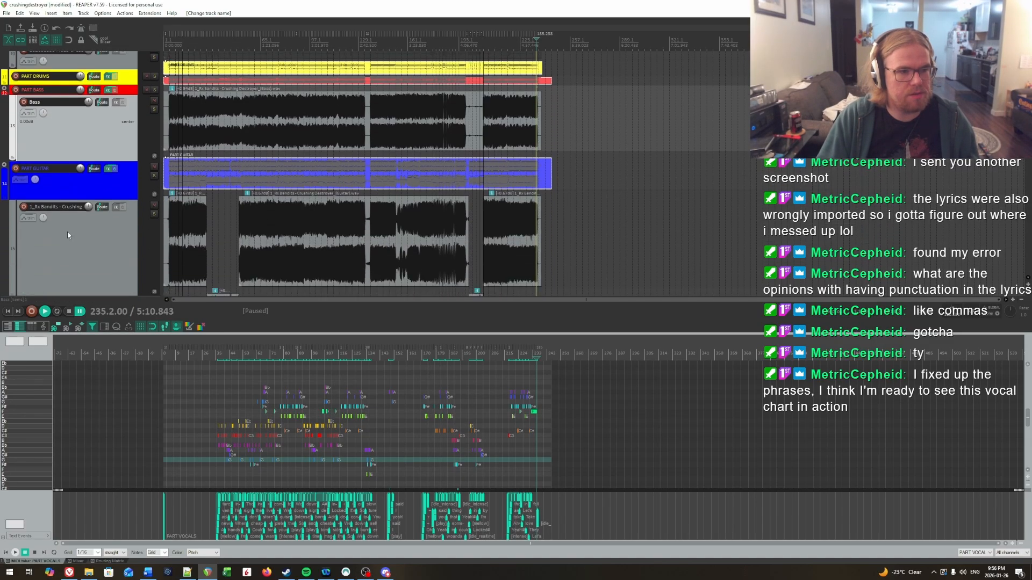
left_click(61, 105)
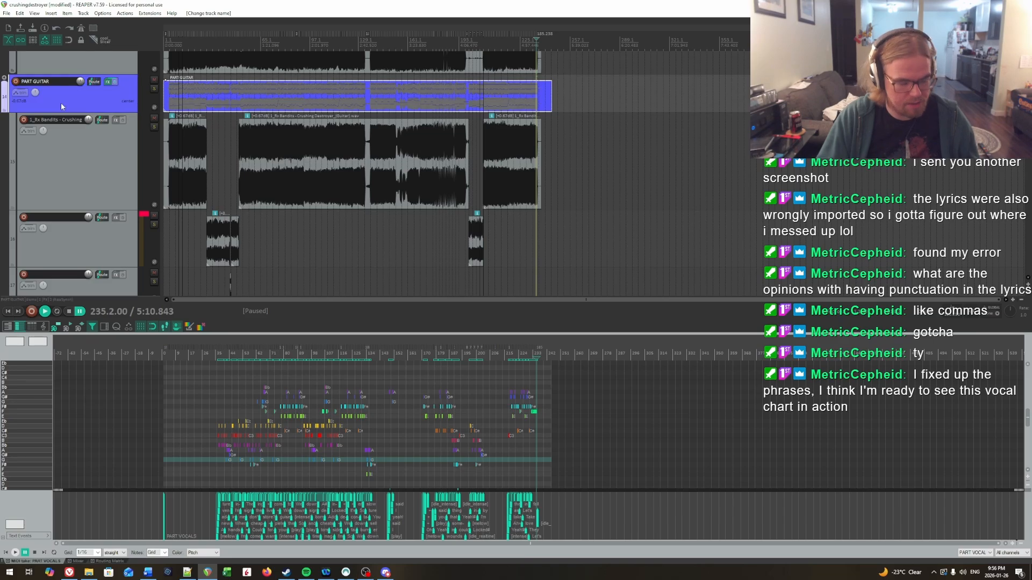
key("ctrl+t")
left_click(61, 170)
scroll(65, 237, "down", 3)
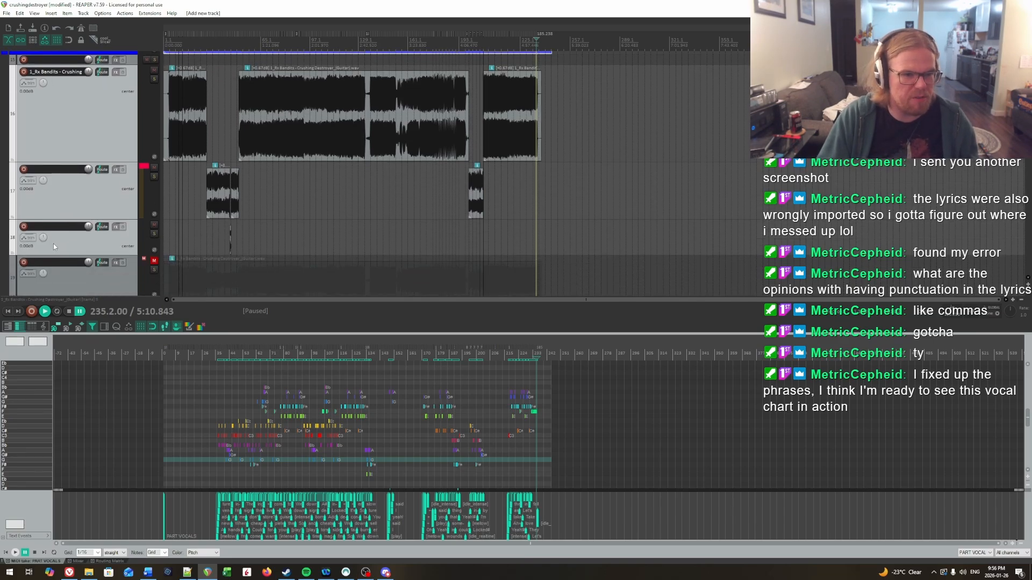
scroll(63, 226, "up", 4)
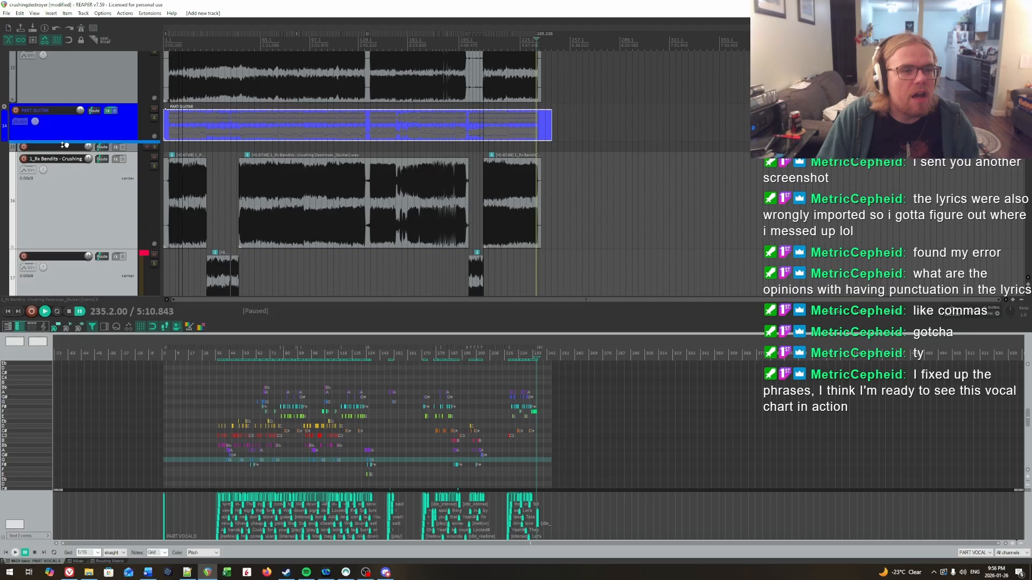
left_click_drag(65, 148, 49, 151)
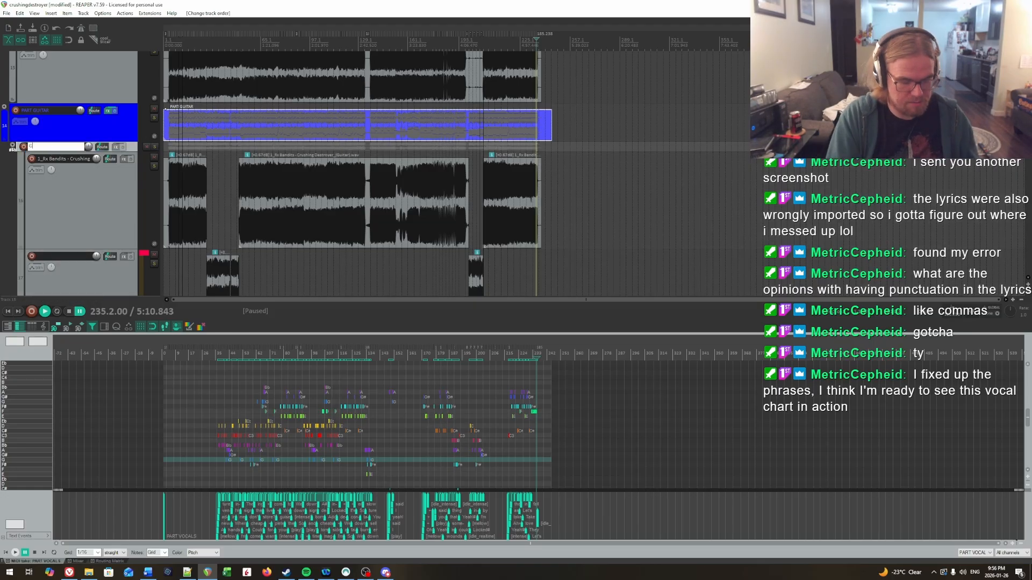
Rename the vocals audio track as Vocals and the drums audio track as Drums.
scroll(263, 225, "down", 10)
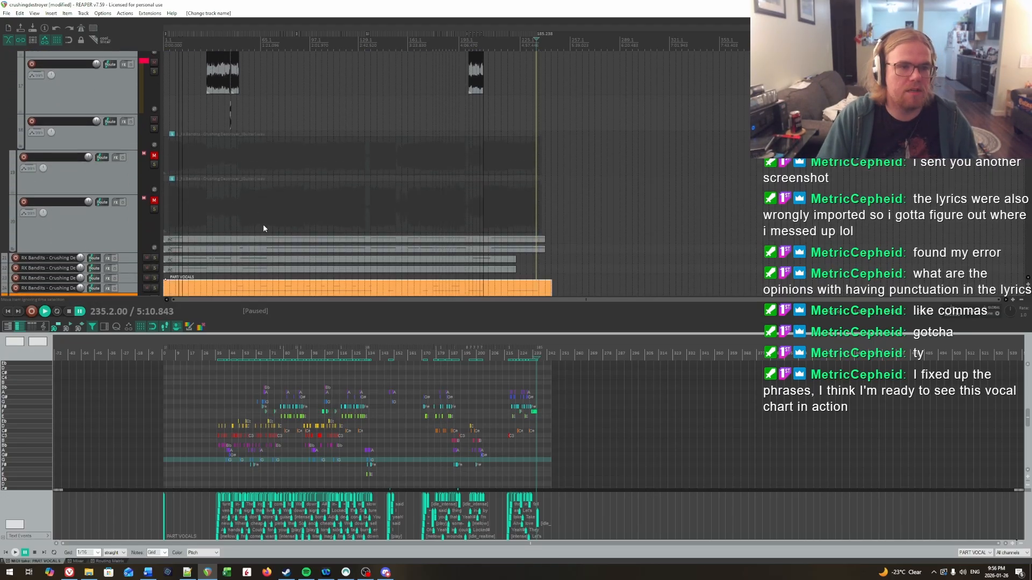
double_click(48, 167)
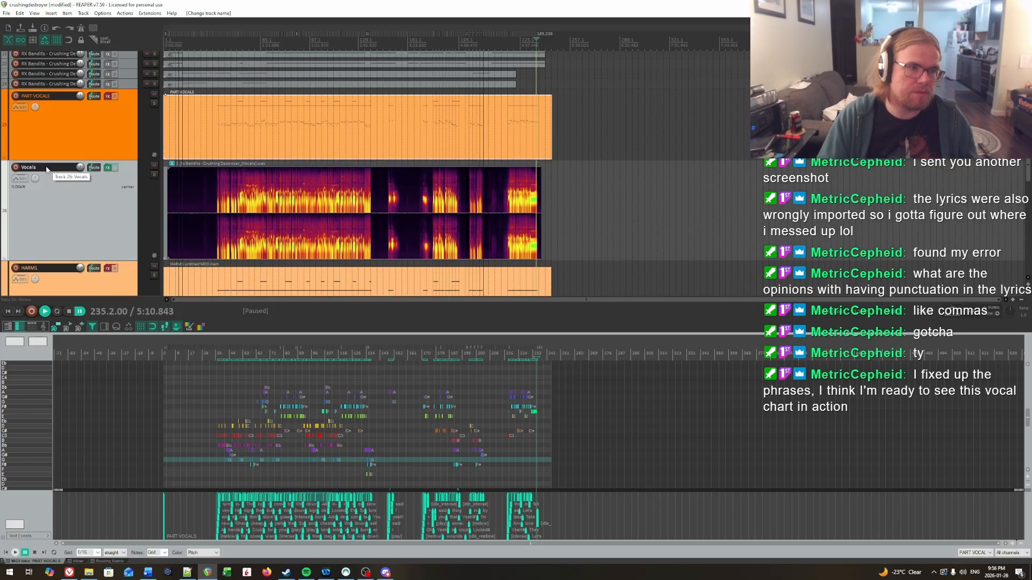
scroll(215, 180, "down", 12)
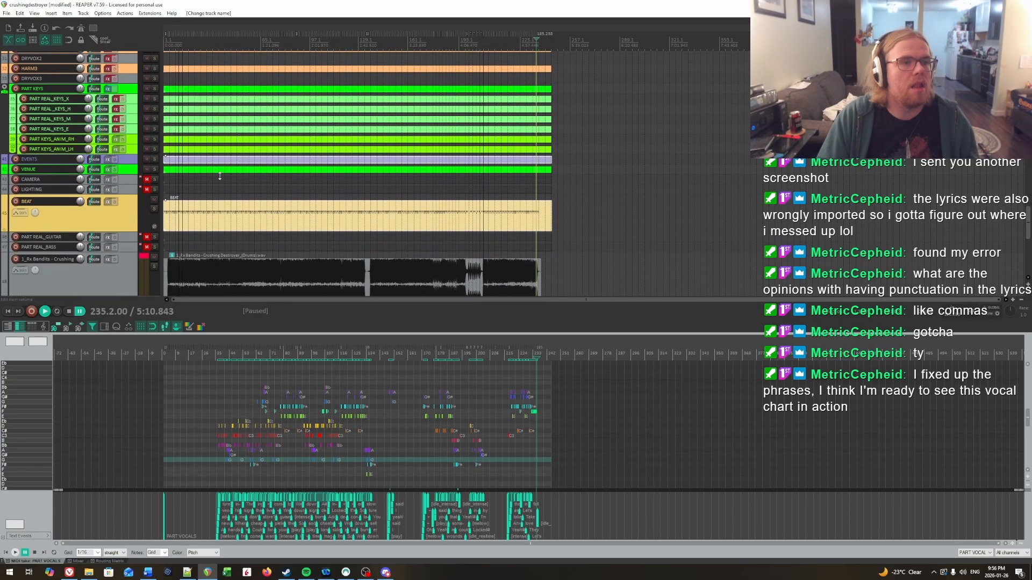
scroll(220, 177, "up", 3)
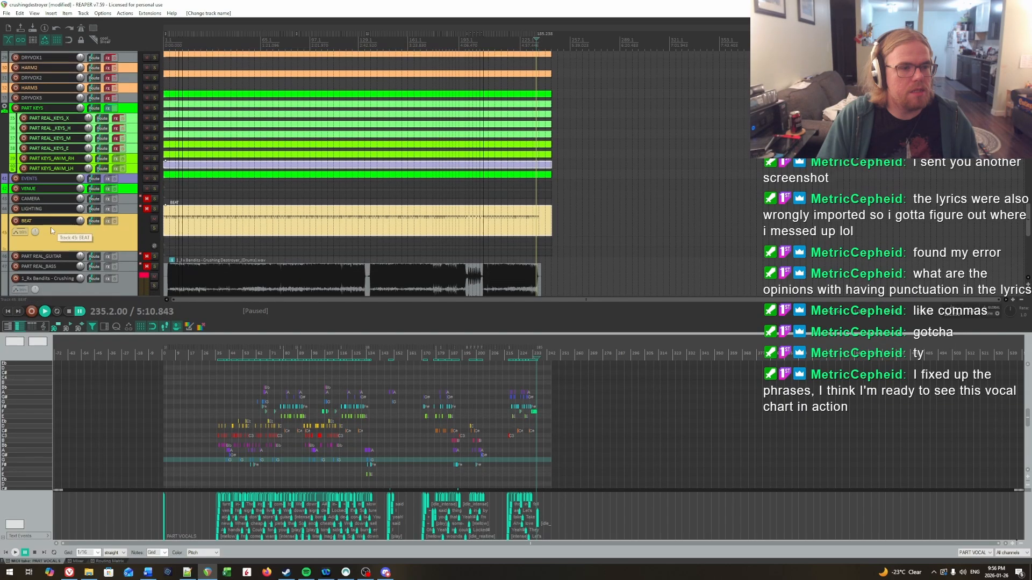
scroll(51, 230, "down", 5)
double_click(47, 168)
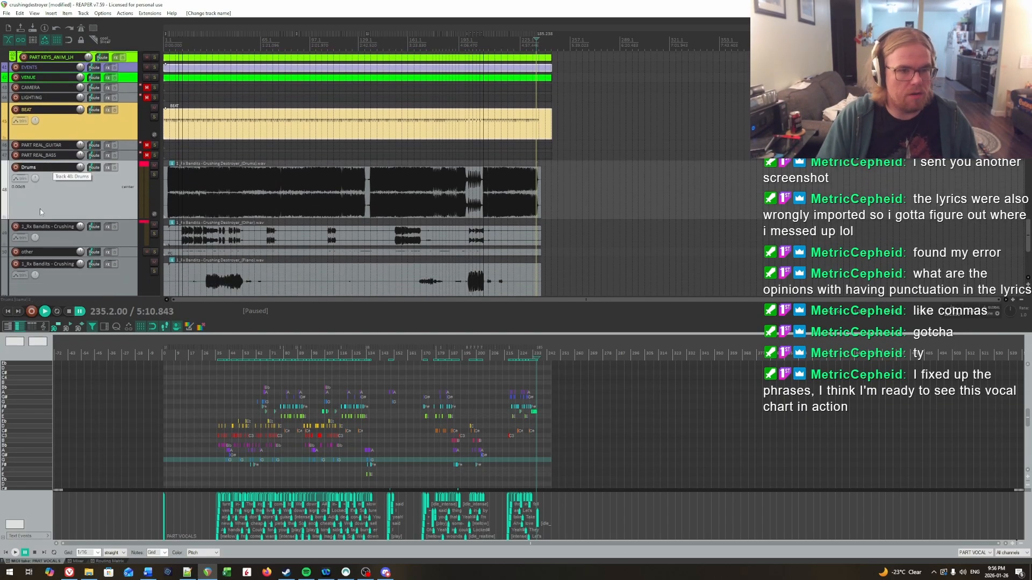
Nest the piano audio track under the audio track of the other instruments and rename that parent track as Backing.
scroll(40, 209, "down", 3)
left_click_drag(41, 210, 62, 162)
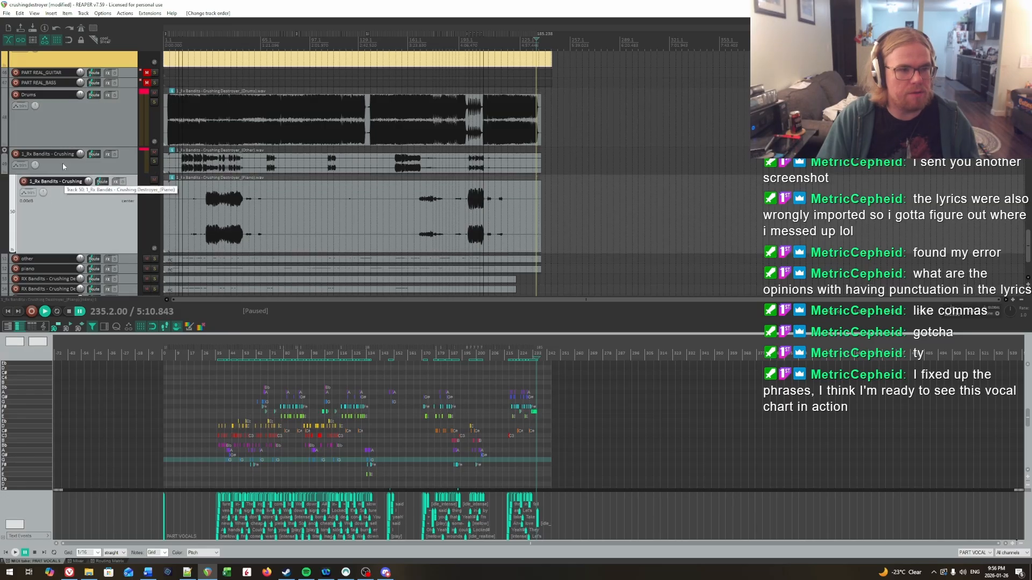
double_click(61, 154)
type("Backing")
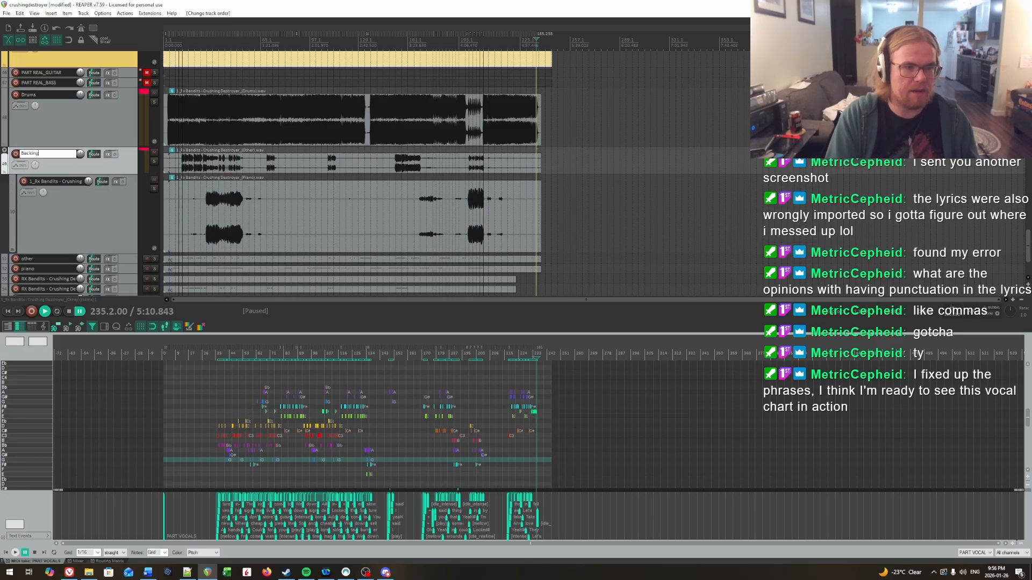
key("Return")
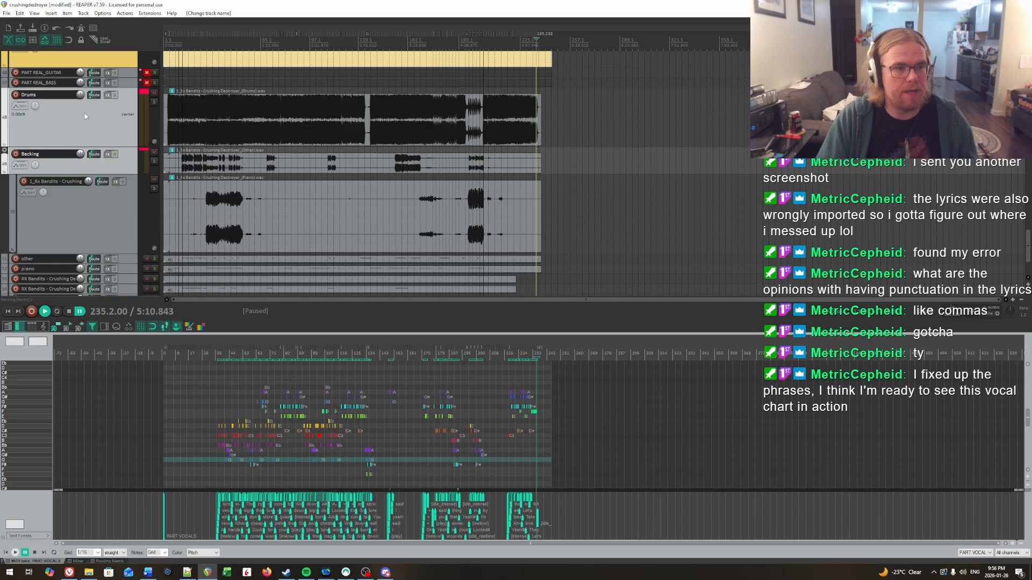
Add the Vocals, Guitar and Bass tracks to the selection that already holds the Drums and Backing stem tracks.
scroll(286, 164, "down", 3)
scroll(286, 163, "up", 10)
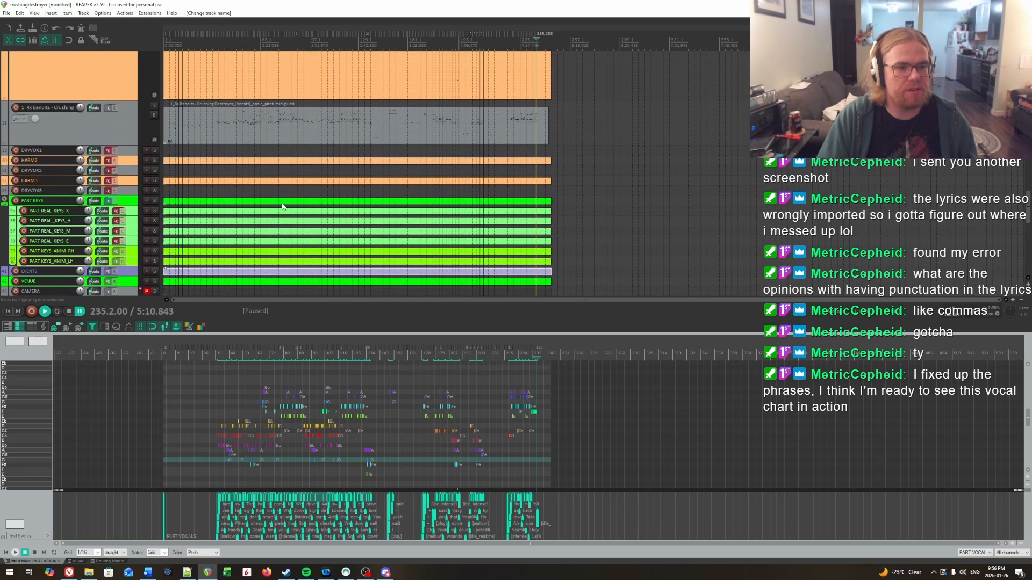
scroll(272, 195, "up", 10)
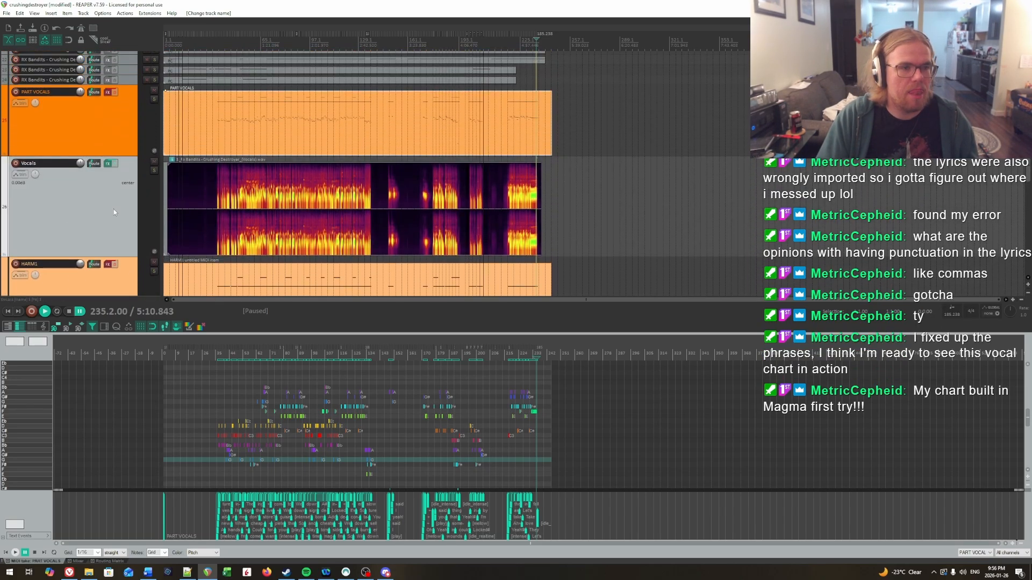
scroll(273, 194, "up", 3)
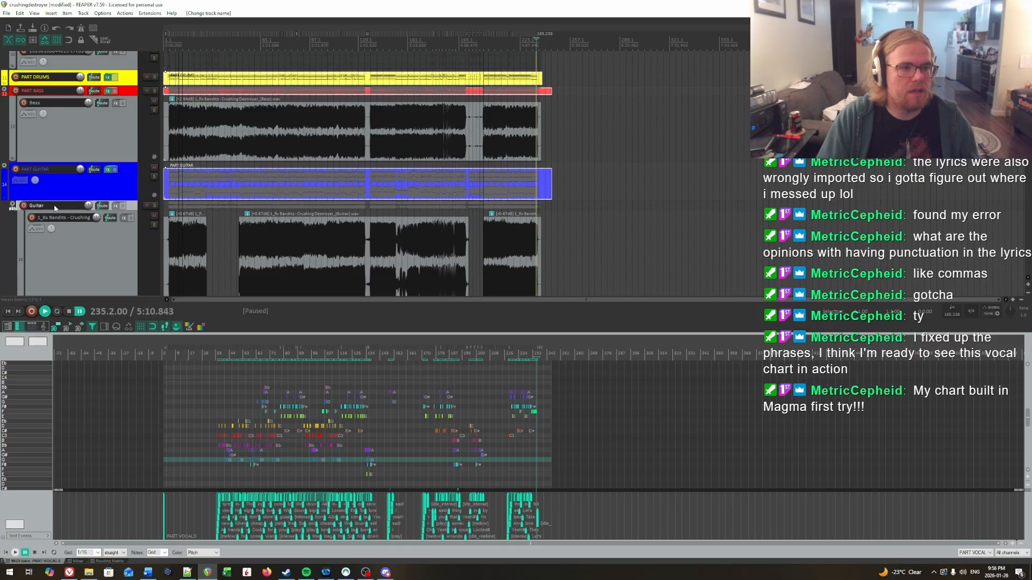
left_click(44, 110)
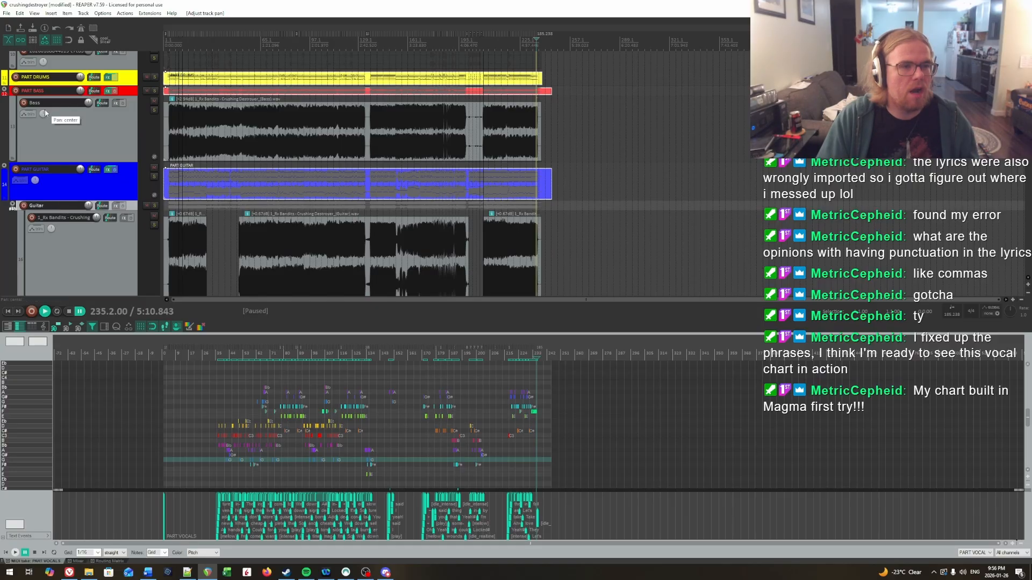
left_click(56, 110)
Open the render settings and set the render source to Selected tracks (stems).
left_click(6, 13)
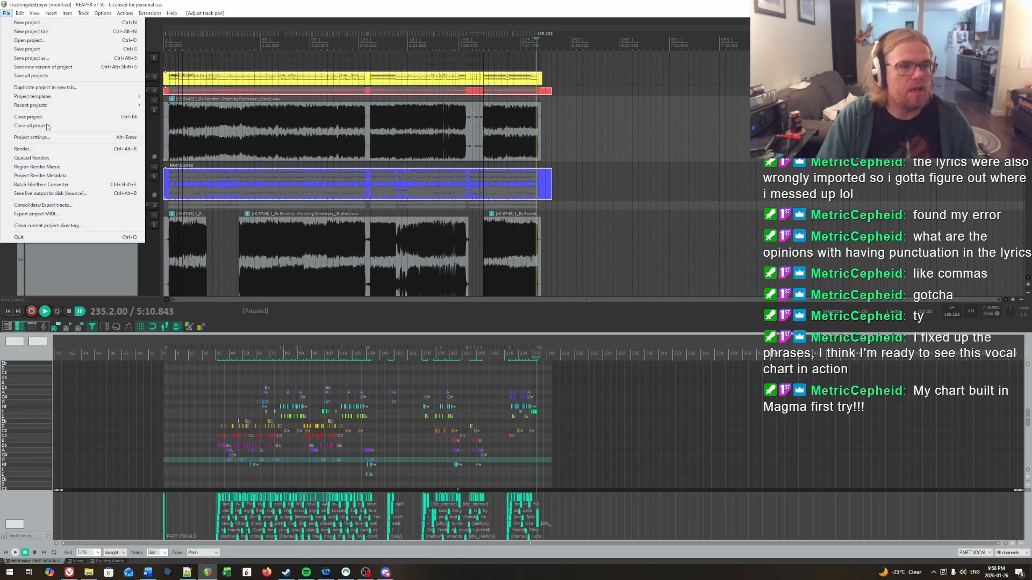
left_click(32, 150)
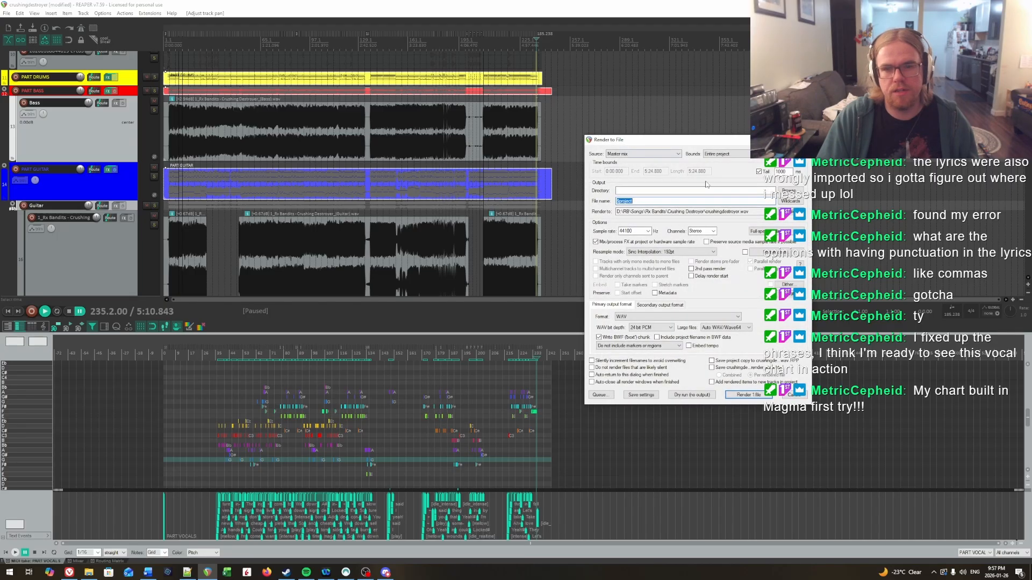
left_click(675, 153)
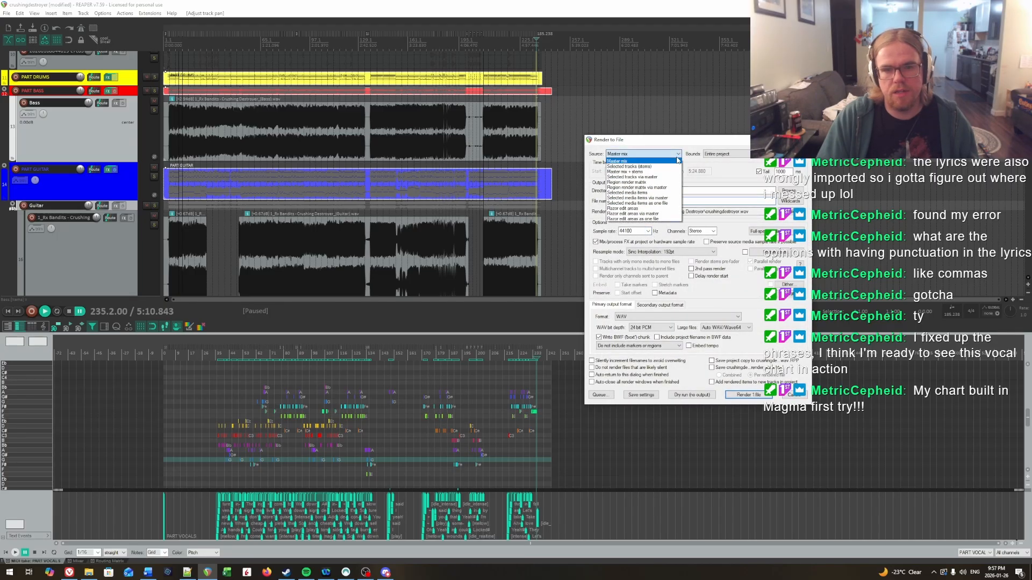
left_click(643, 171)
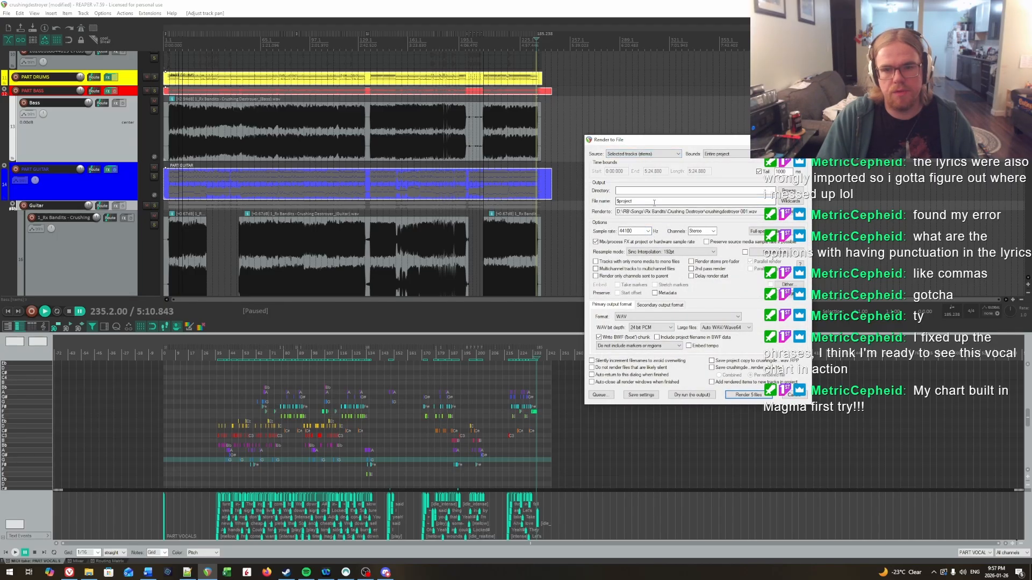
Set the render file name to Compile\Audio\$track.wav so each stem is named after its track.
double_click(715, 201)
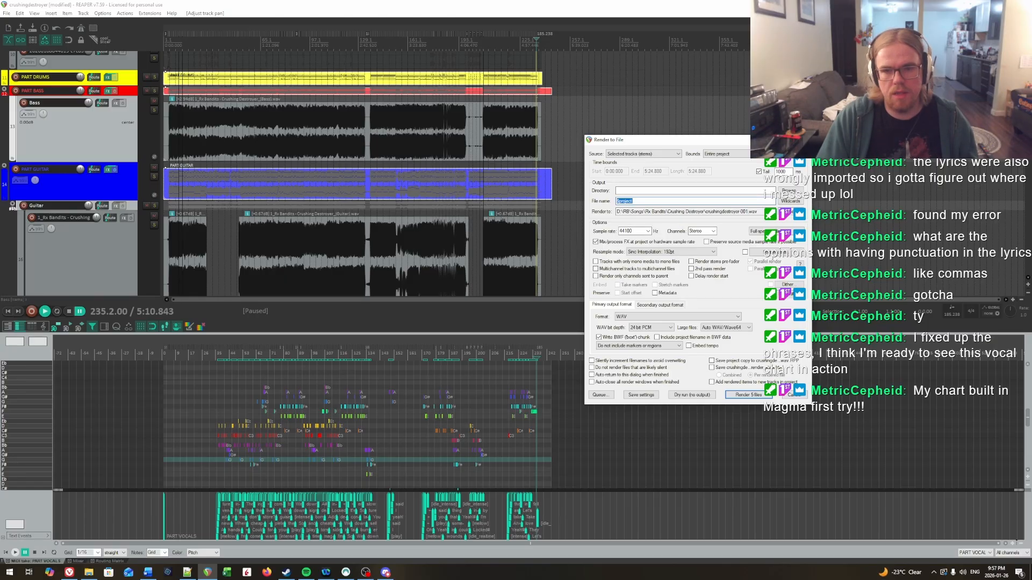
type("Compi")
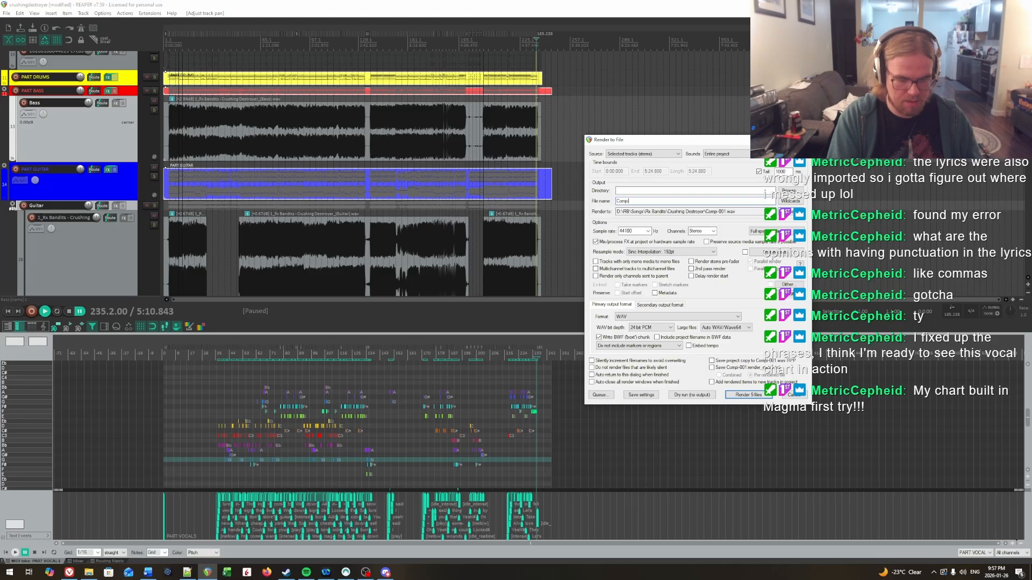
type("le\\Audi")
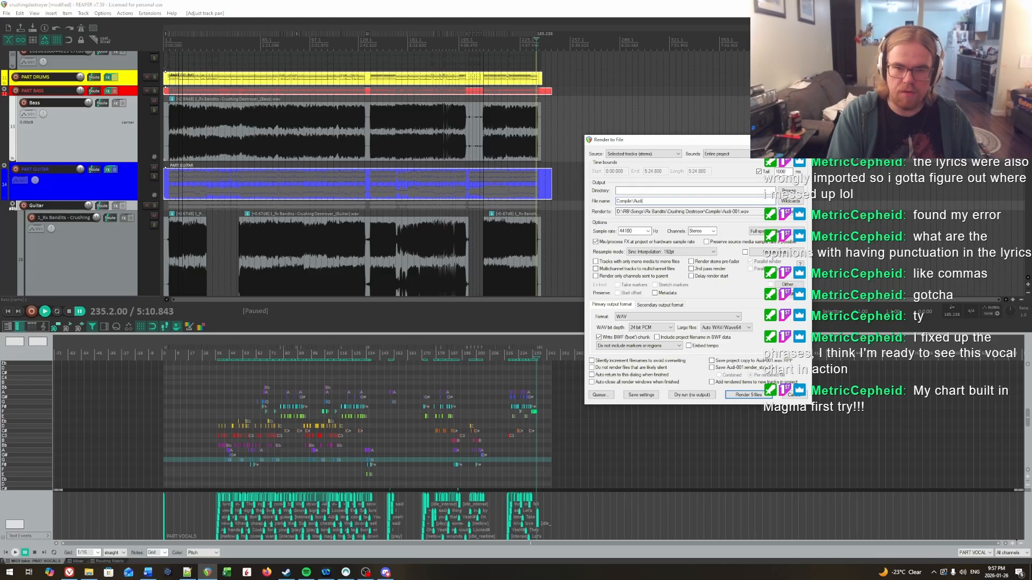
type("o")
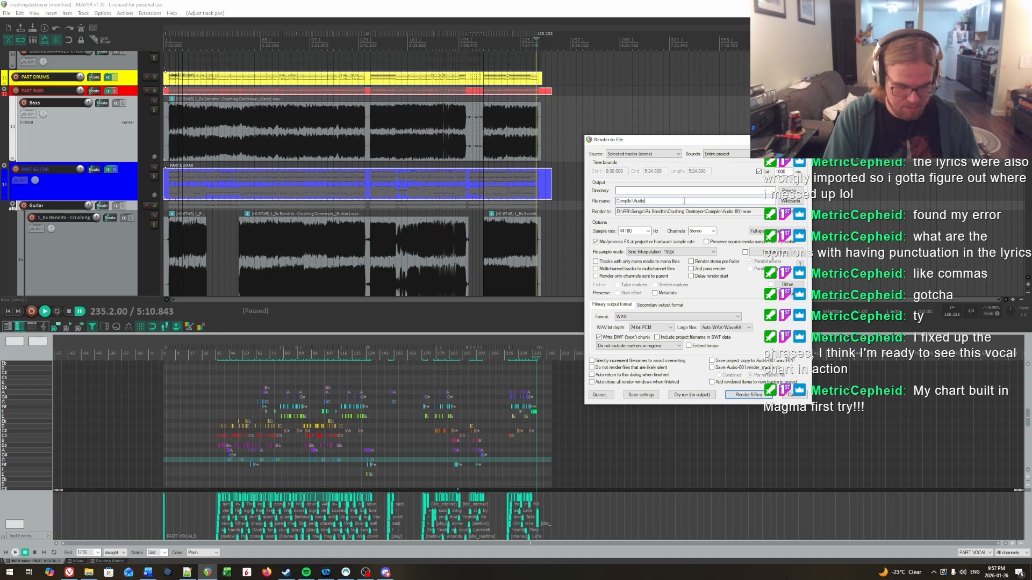
type("\\")
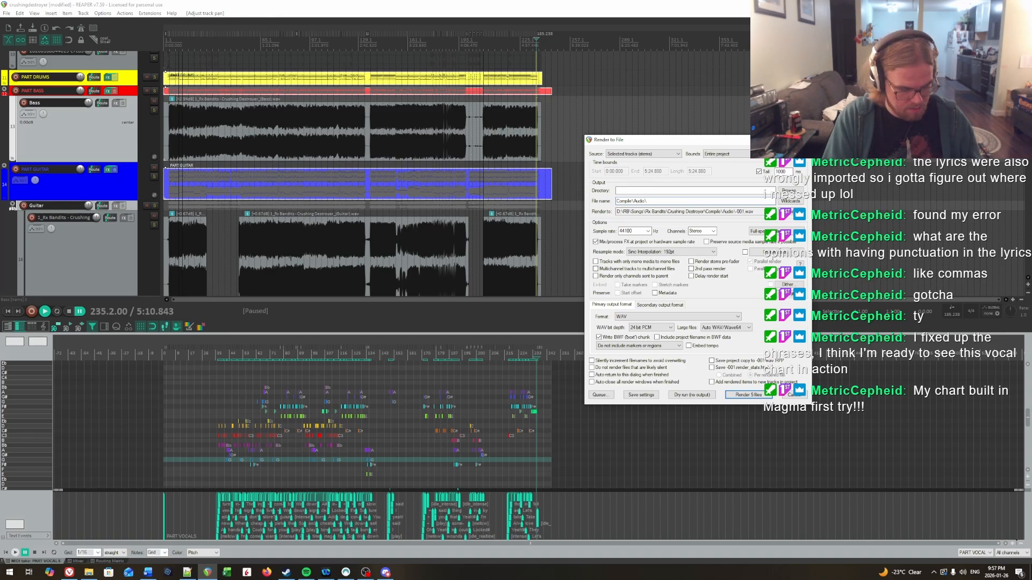
type("$track.wav")
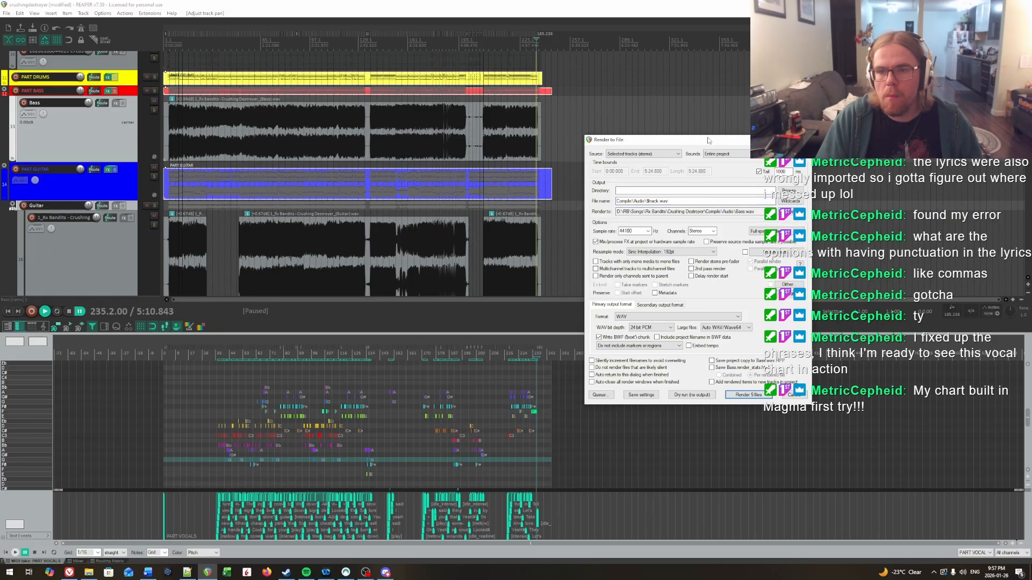
Set the WAV bit depth to 16 bit PCM, disable the tail and render the selected stems.
left_click_drag(707, 140, 634, 144)
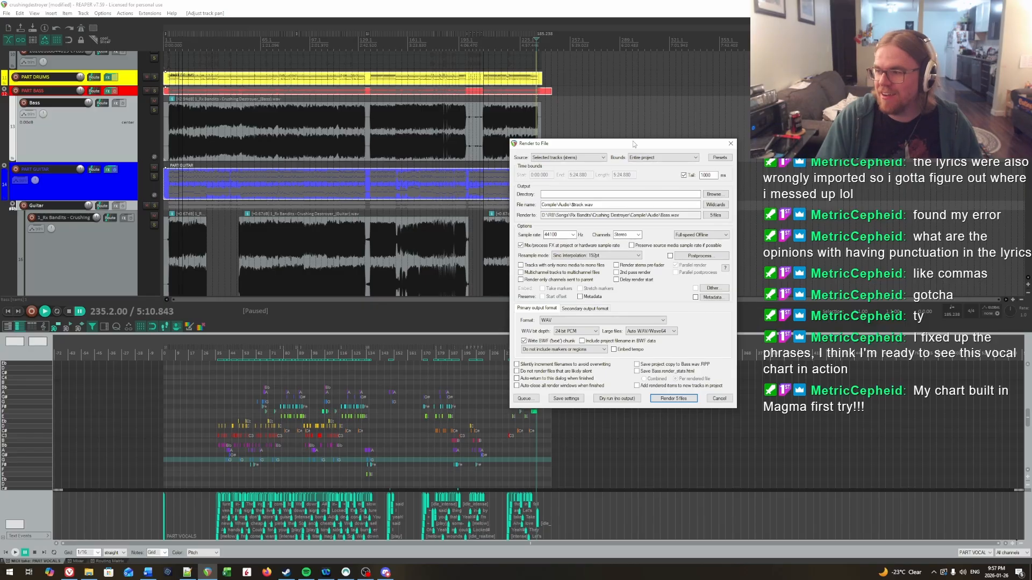
left_click(574, 331)
left_click(570, 344)
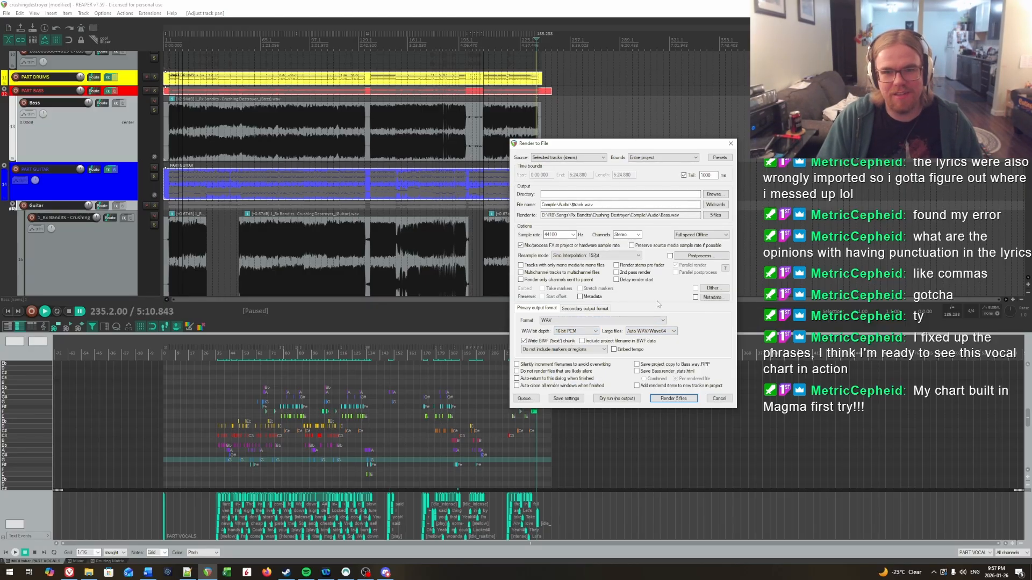
left_click(683, 175)
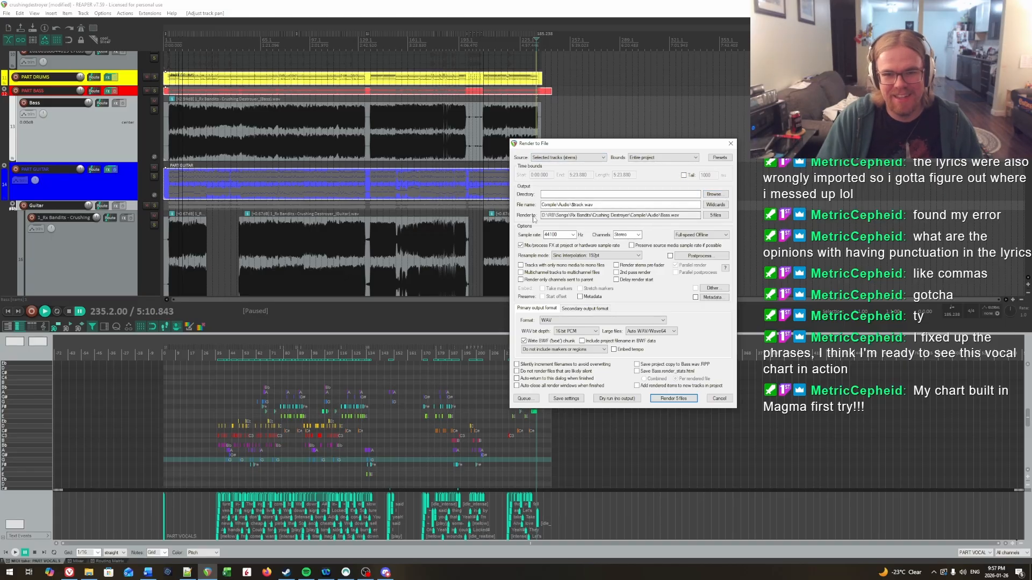
left_click(674, 398)
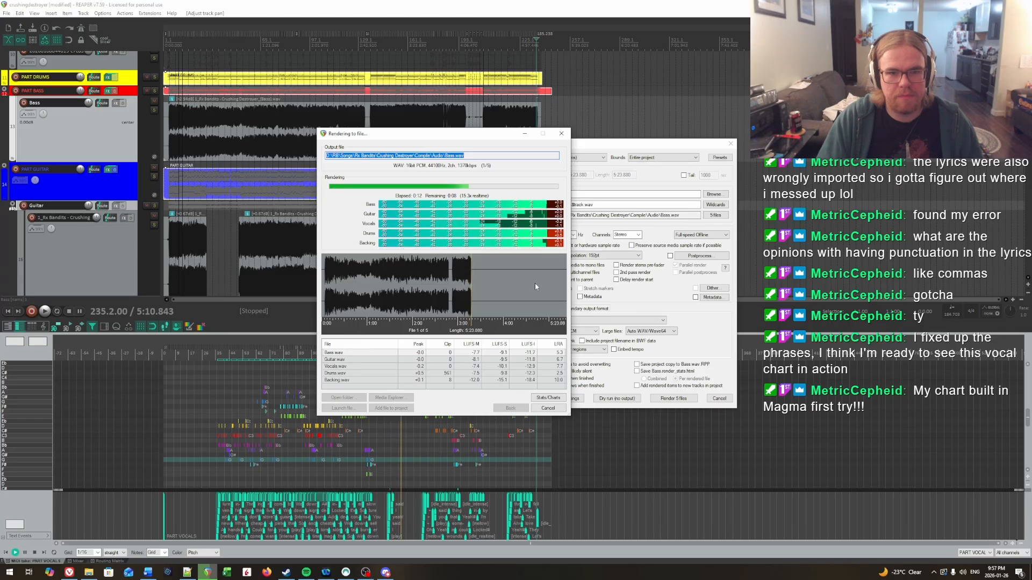
Review the rendered waveforms of Guitar, Vocals and Drums, and check the source file properties of the Drums track's audio item.
left_click(336, 360)
left_click(335, 367)
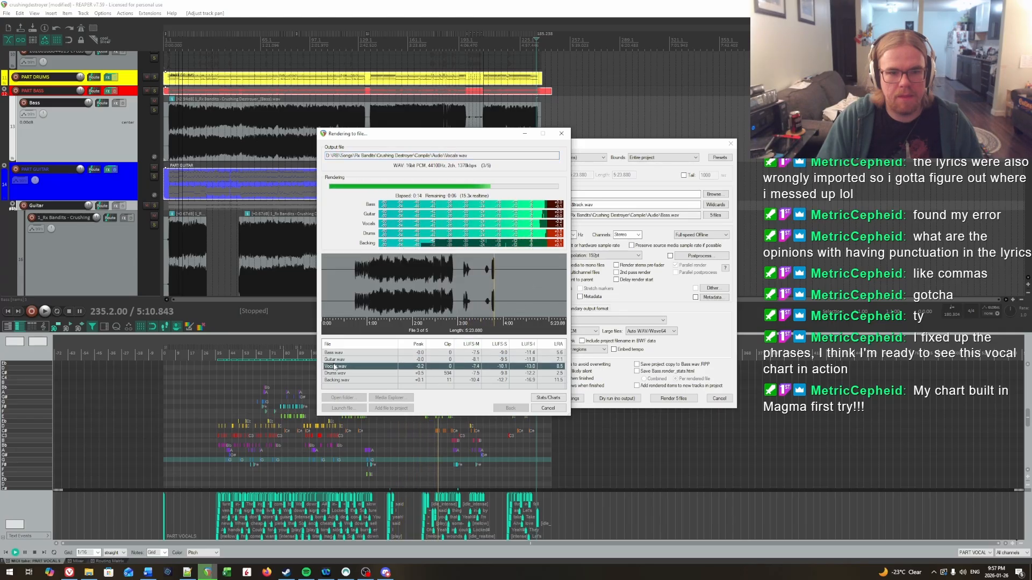
left_click(336, 374)
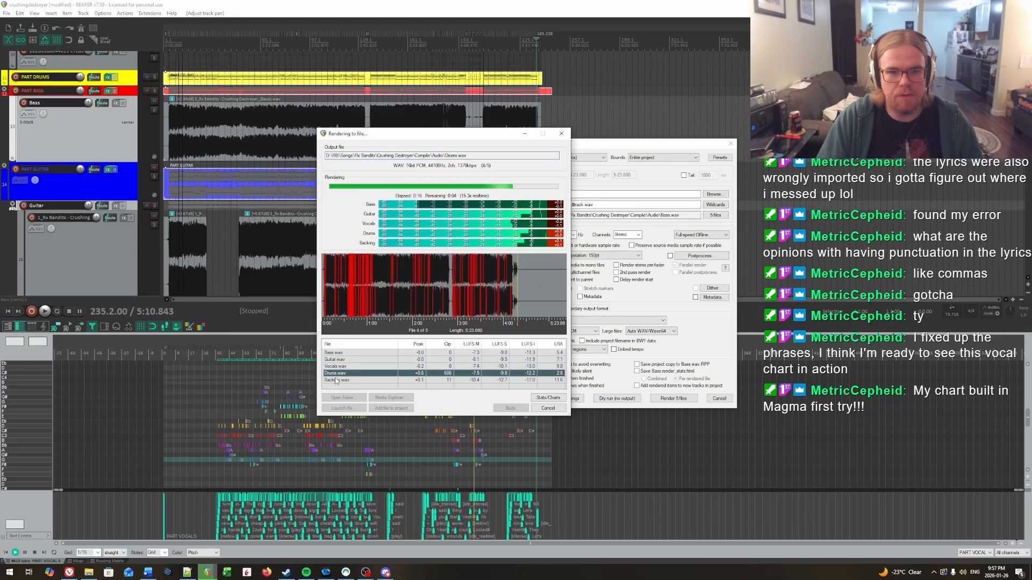
scroll(239, 215, "down", 8)
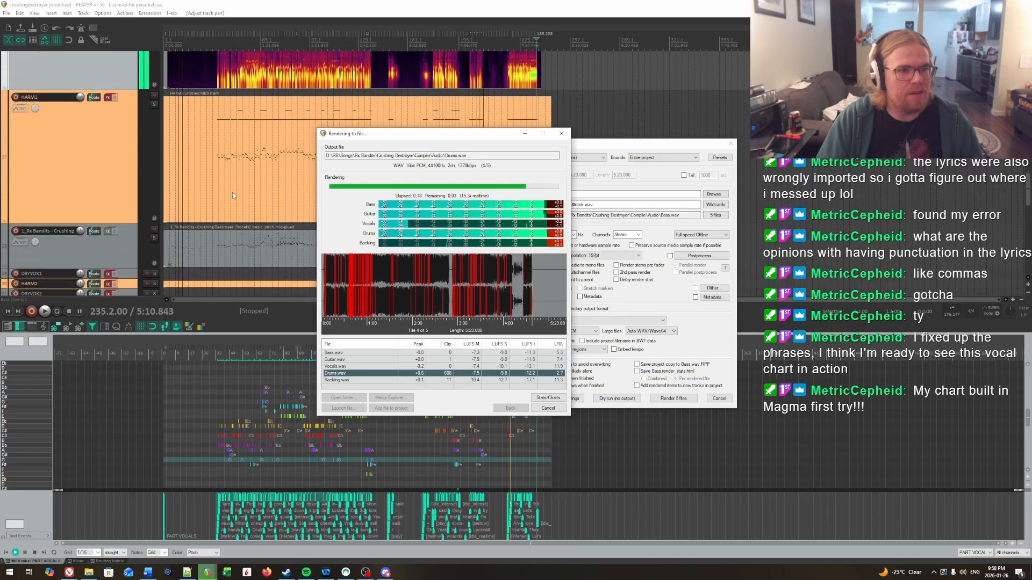
scroll(230, 200, "down", 5)
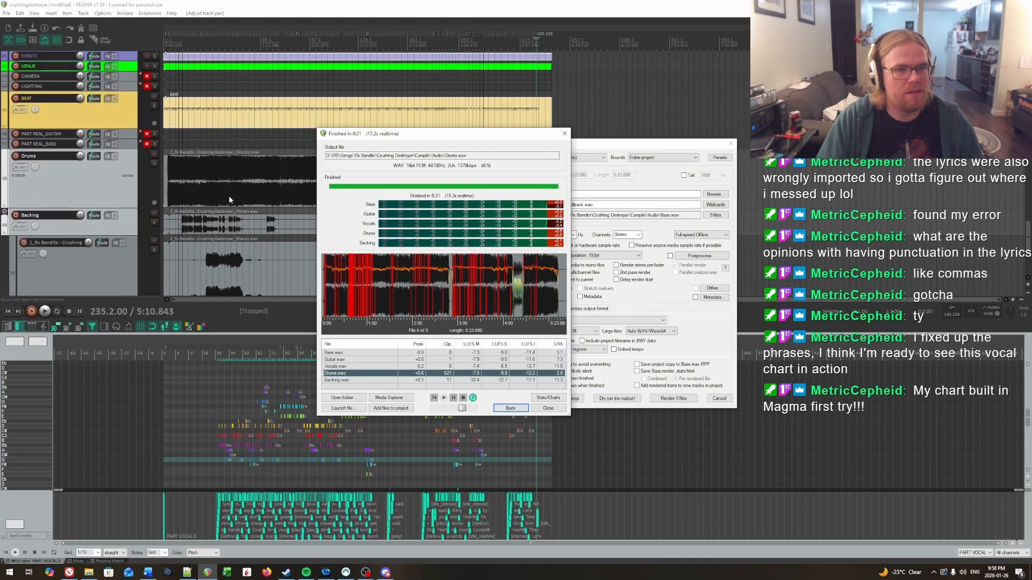
double_click(249, 186)
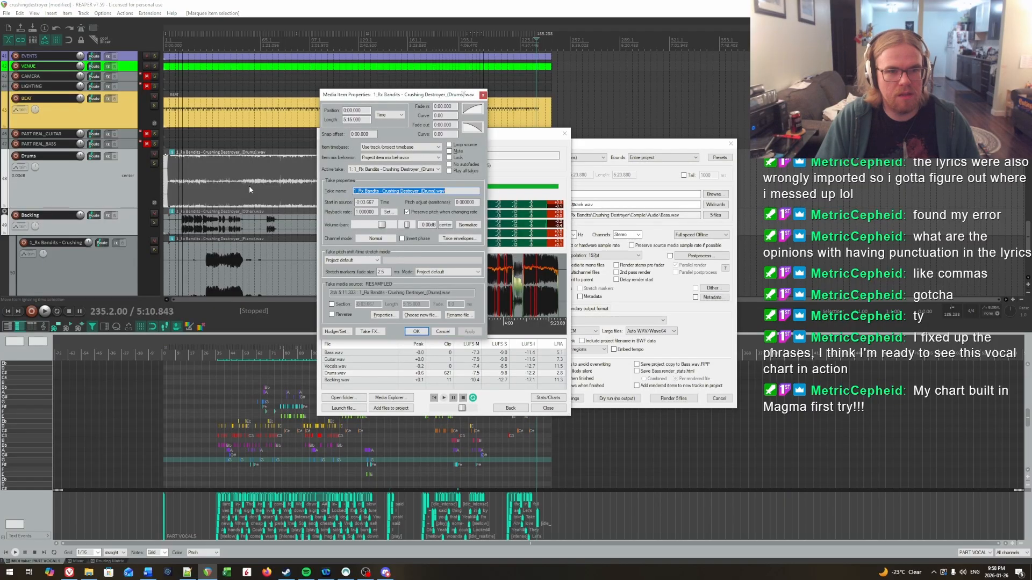
left_click(384, 315)
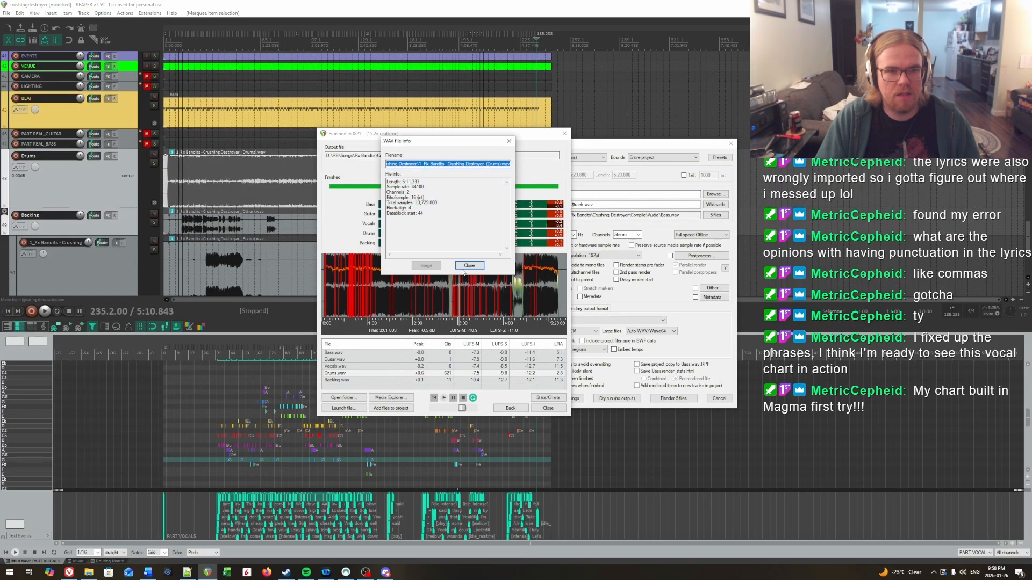
left_click(469, 266)
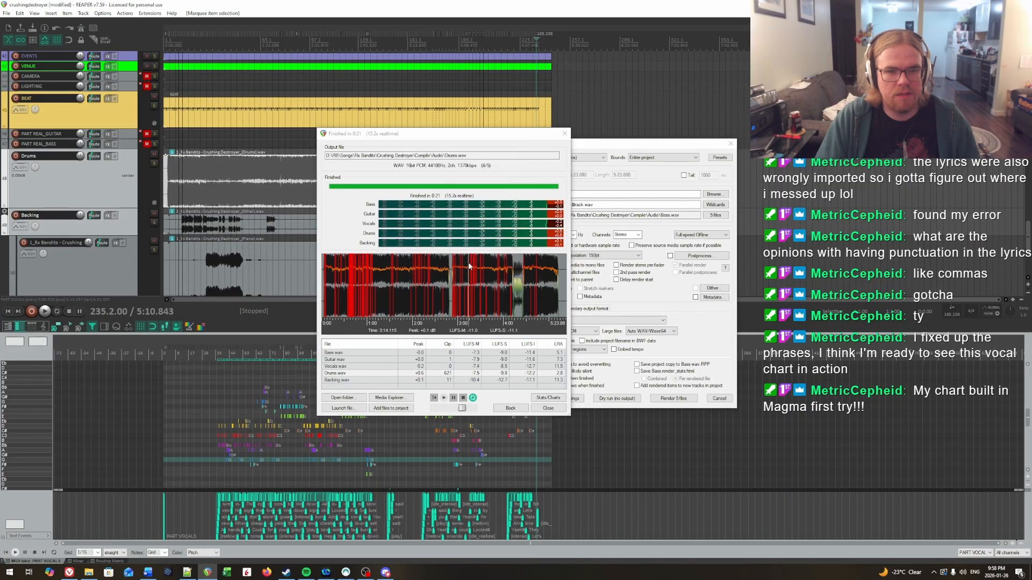
Close the finished render report and save the project.
left_click(548, 408)
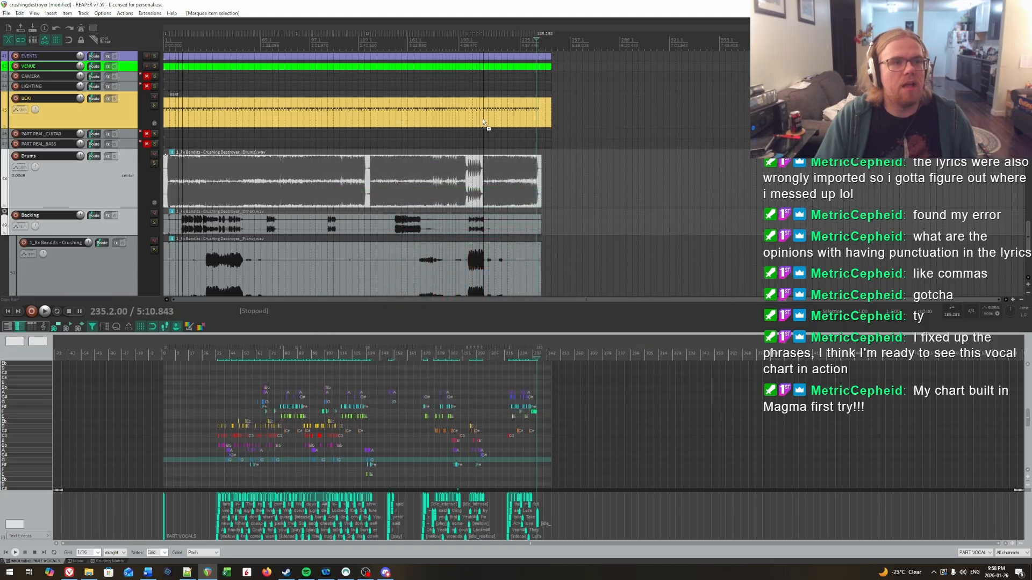
key("ctrl+s")
Switch to File Explorer and open the pinned RB folder in a new window.
left_click(970, 4)
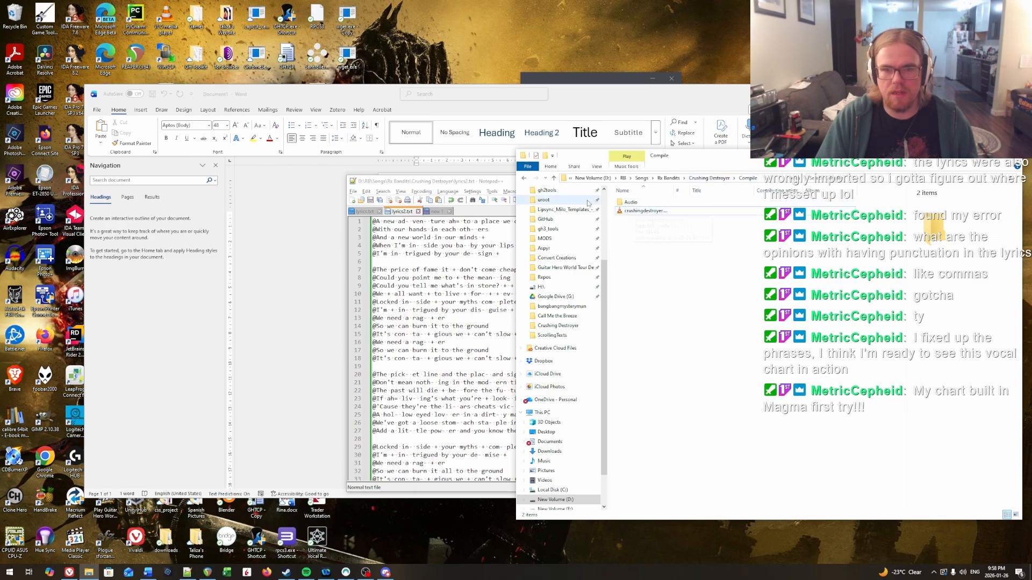
scroll(545, 316, "up", 2)
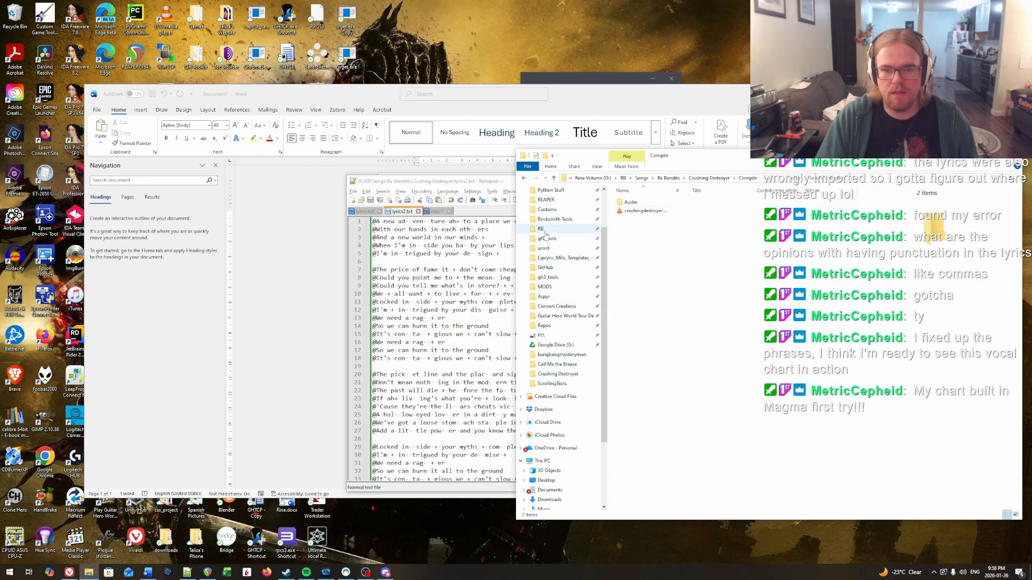
right_click(542, 230)
left_click(575, 257)
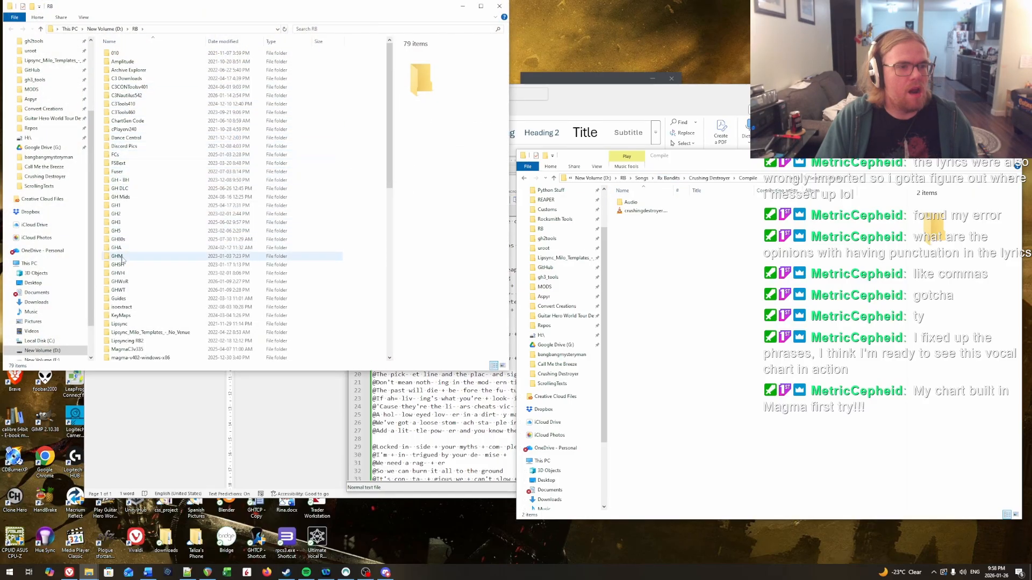
Open the magma-v402-windows-x86 folder and launch MagmaRokOn.exe.
scroll(125, 155, "down", 3)
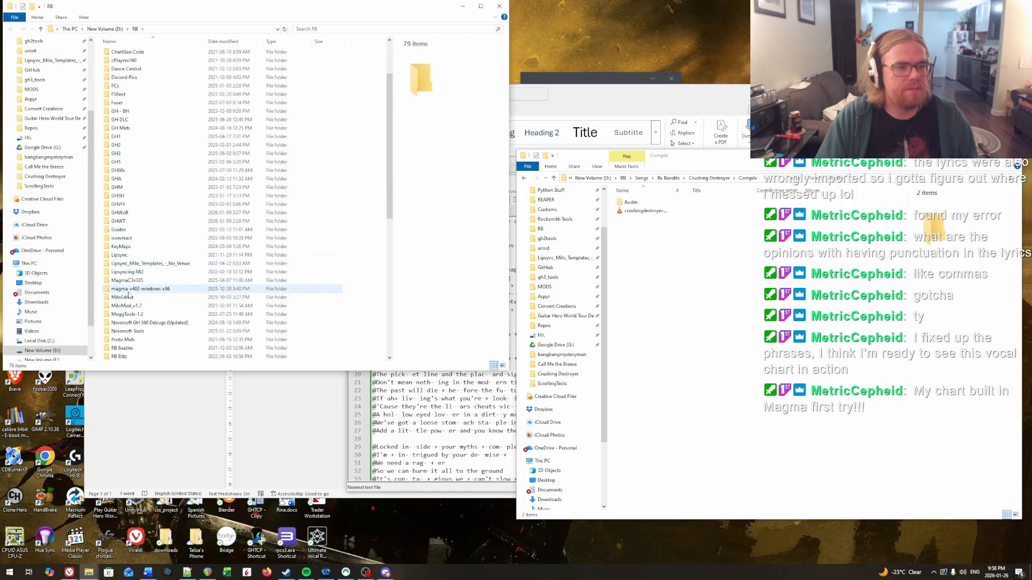
double_click(133, 290)
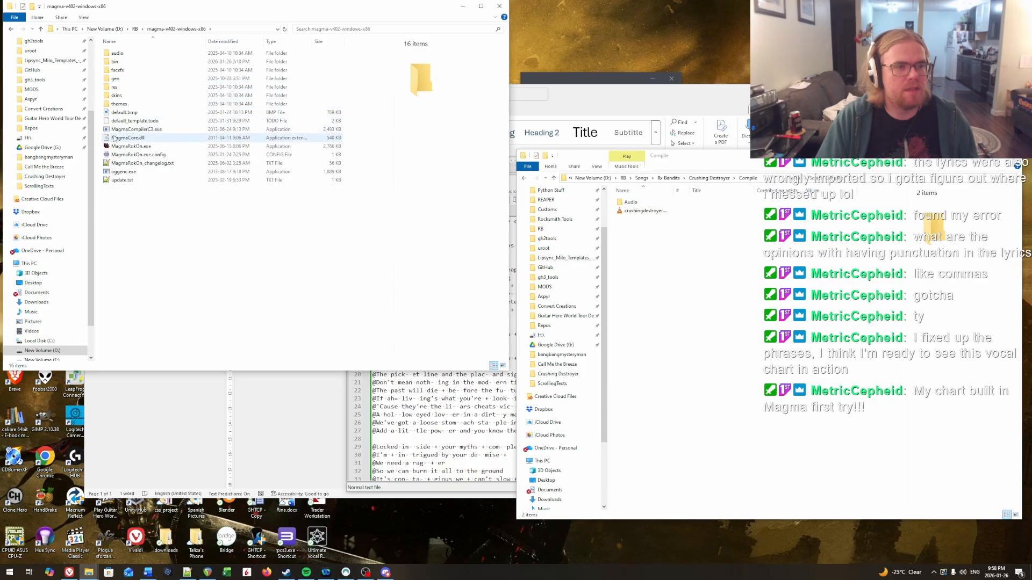
left_click(114, 147)
double_click(114, 146)
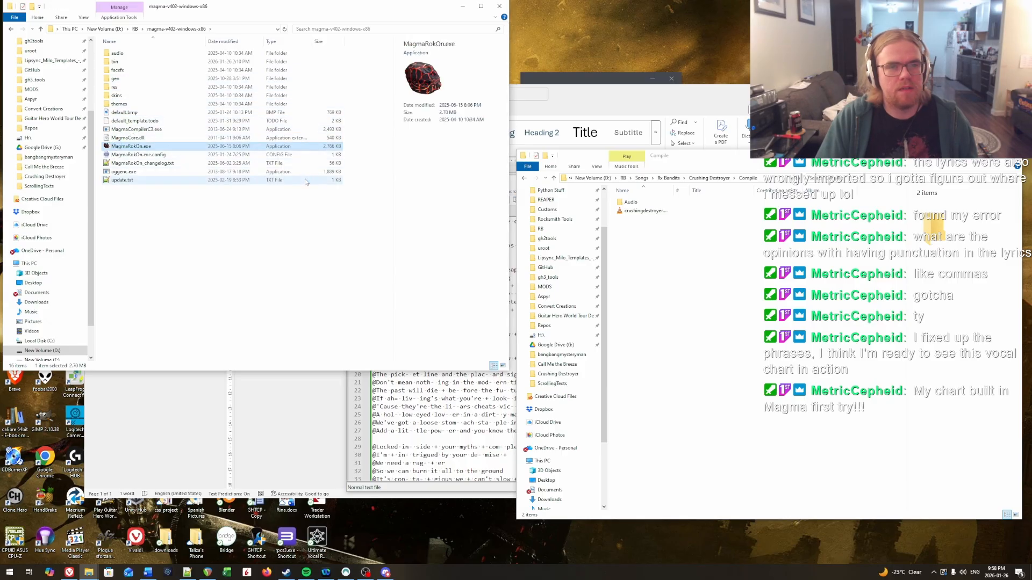
Move the Magma window aside and enter the title Crushing Destroyer and the artist Rx Bandits.
left_click_drag(421, 158, 314, 158)
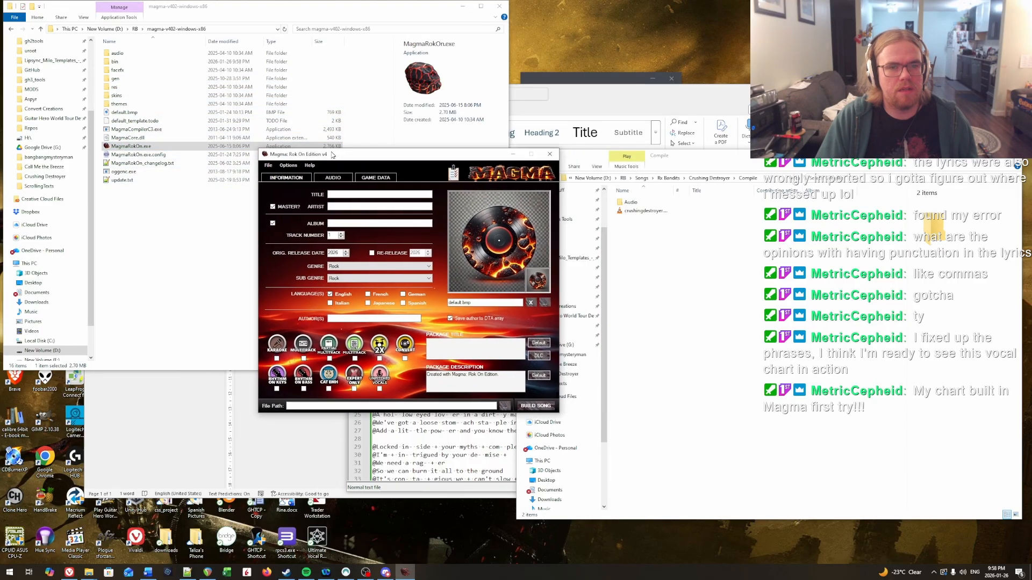
type("Crushing Destroyer")
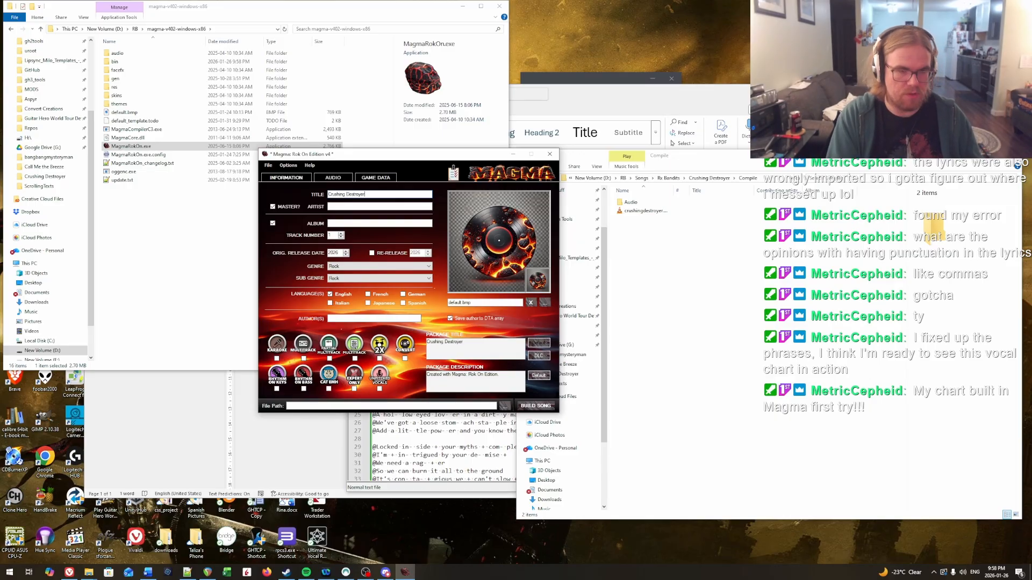
type("Rx")
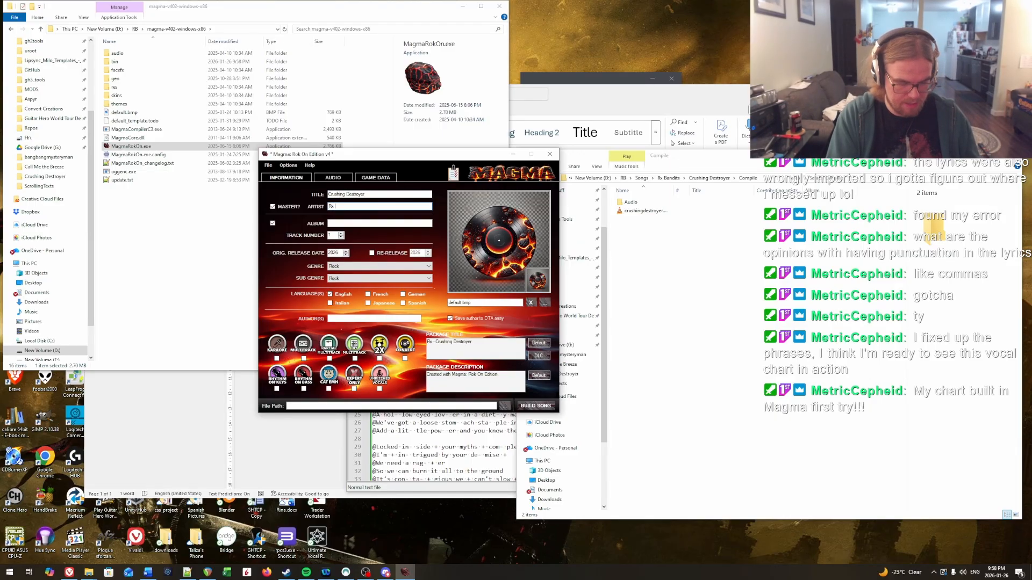
type(" Bandits")
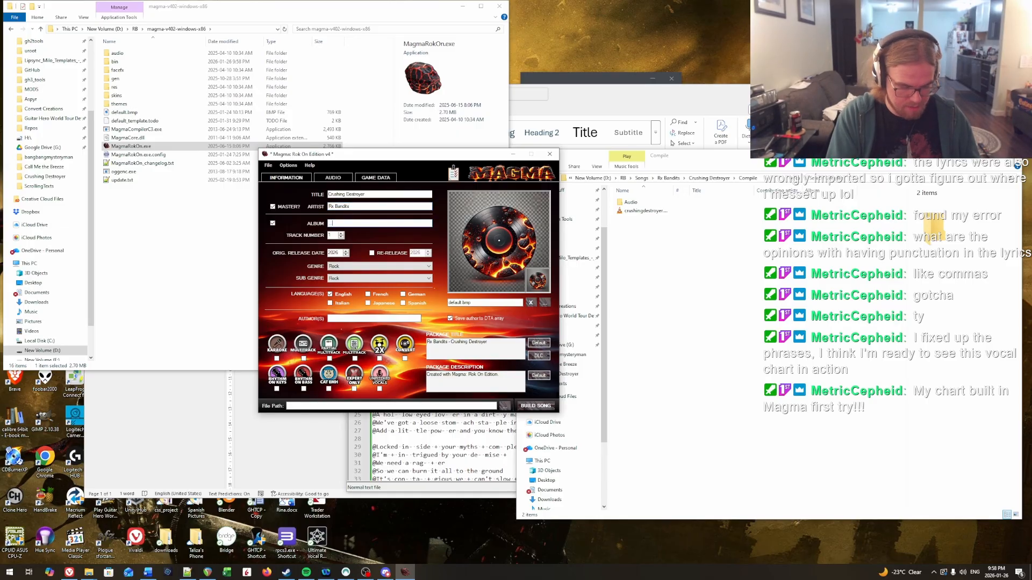
Set the album to ...And the Battle Begun, track number 13, original release year 2006, genre Prog and sub-genre Prog Rock.
left_click(52, 571)
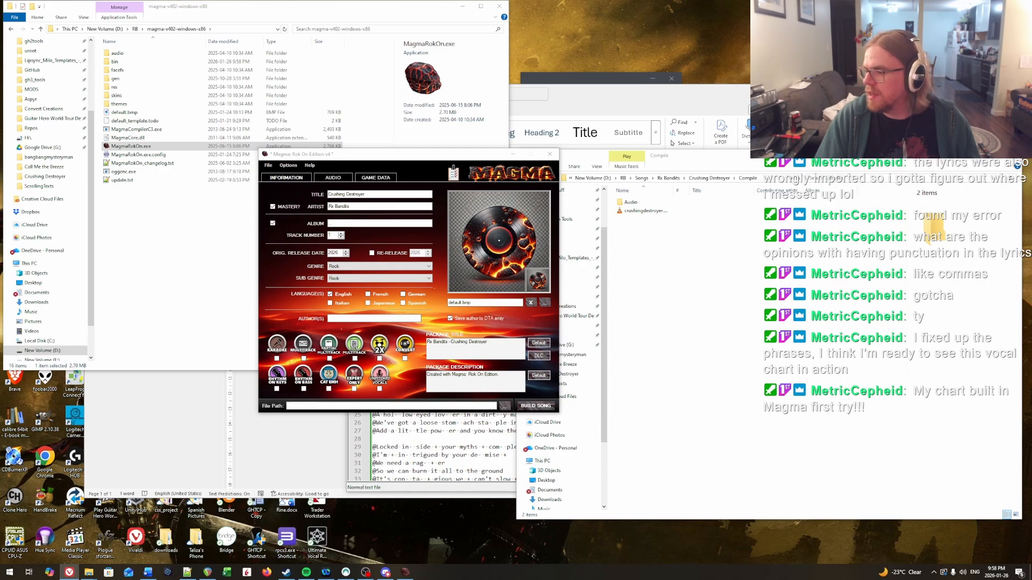
key("alt+Tab")
type("A")
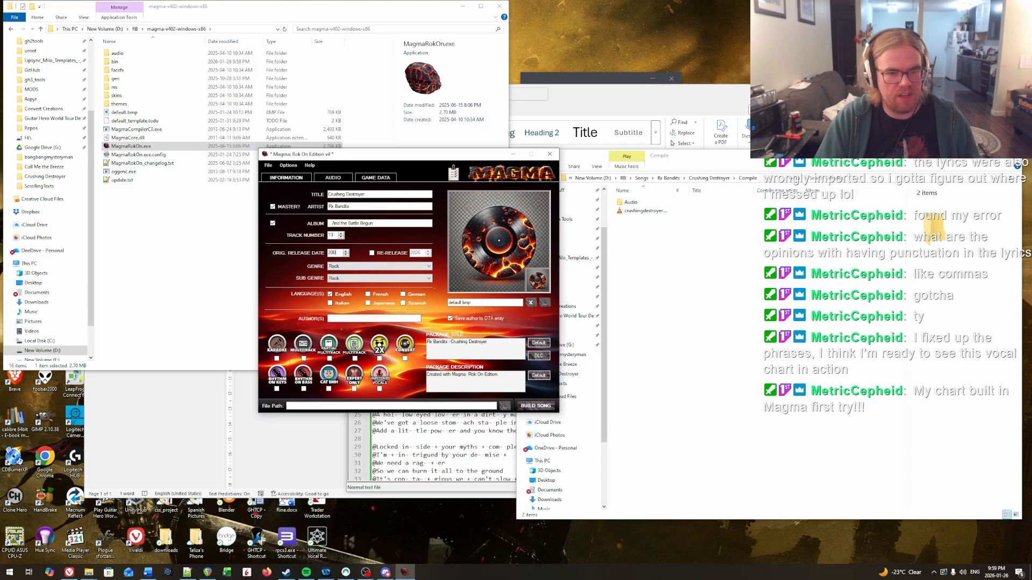
left_click(359, 267)
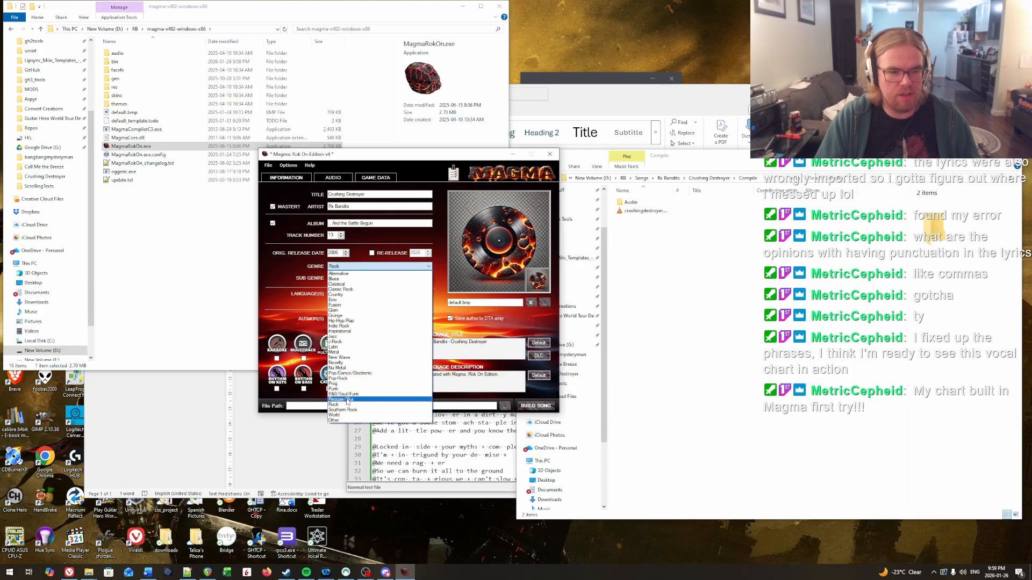
left_click(342, 385)
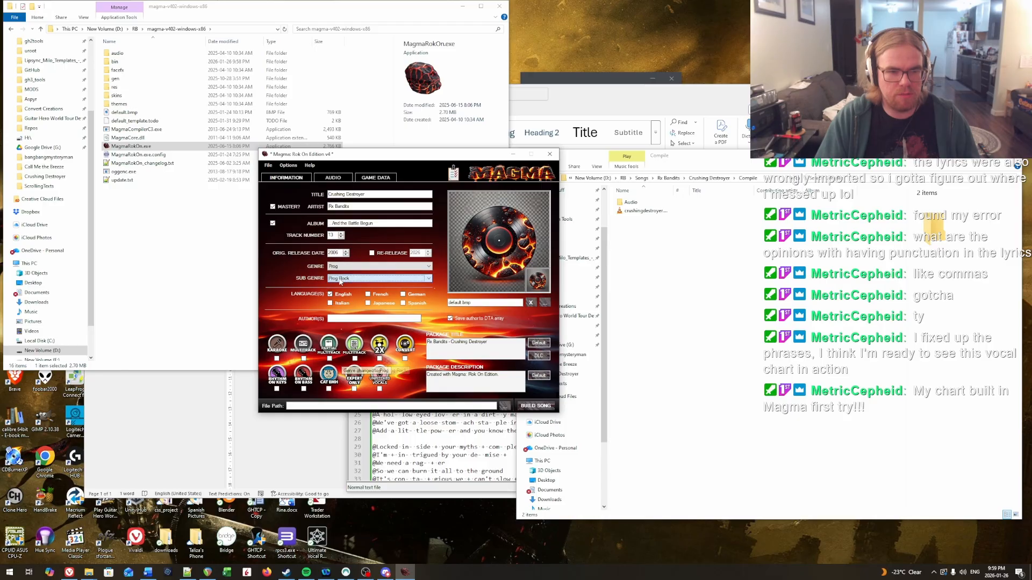
Enter the chart author's name and mark the song as DIY Stems.
left_click(353, 318)
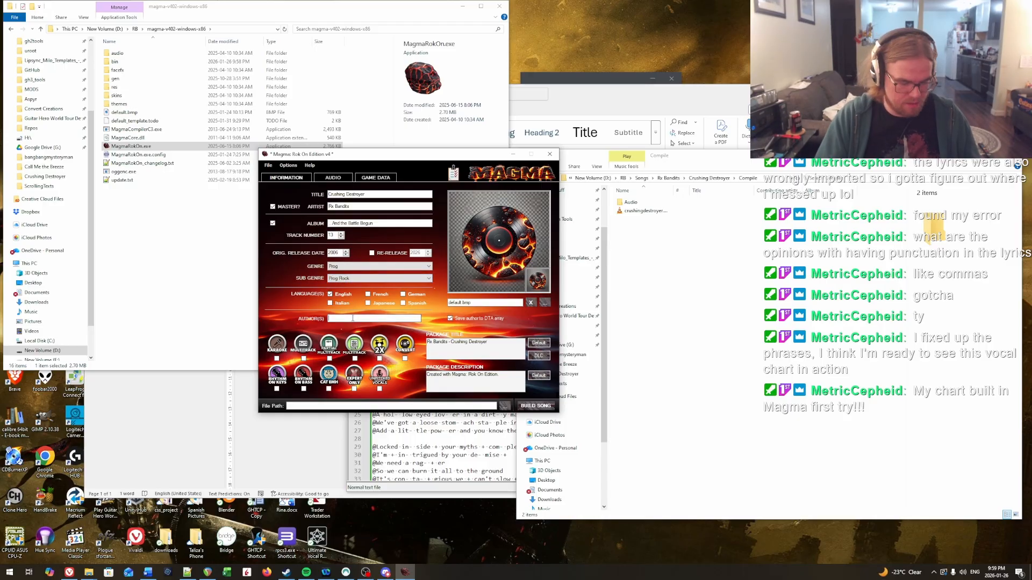
type("AddyMills")
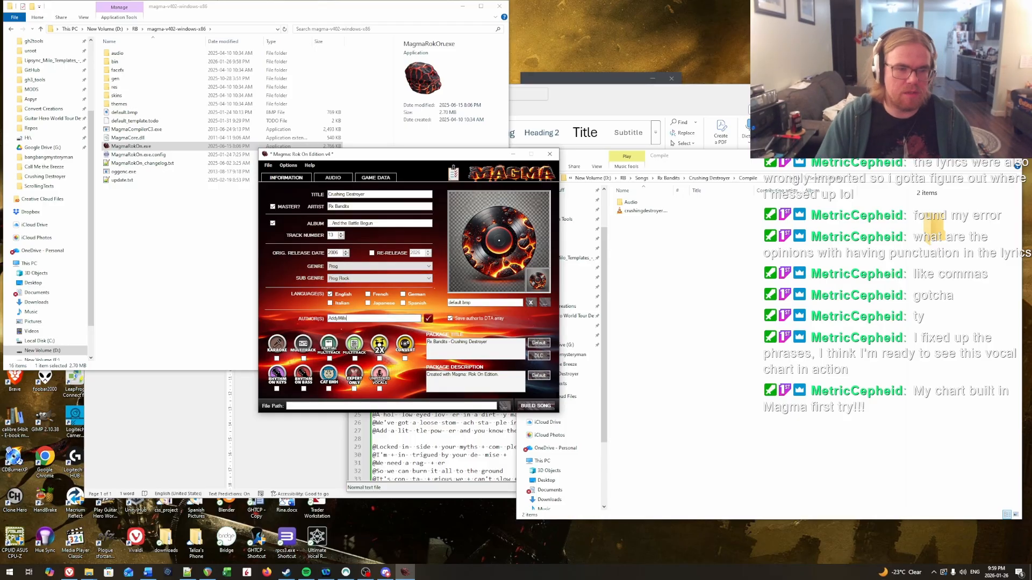
left_click(355, 359)
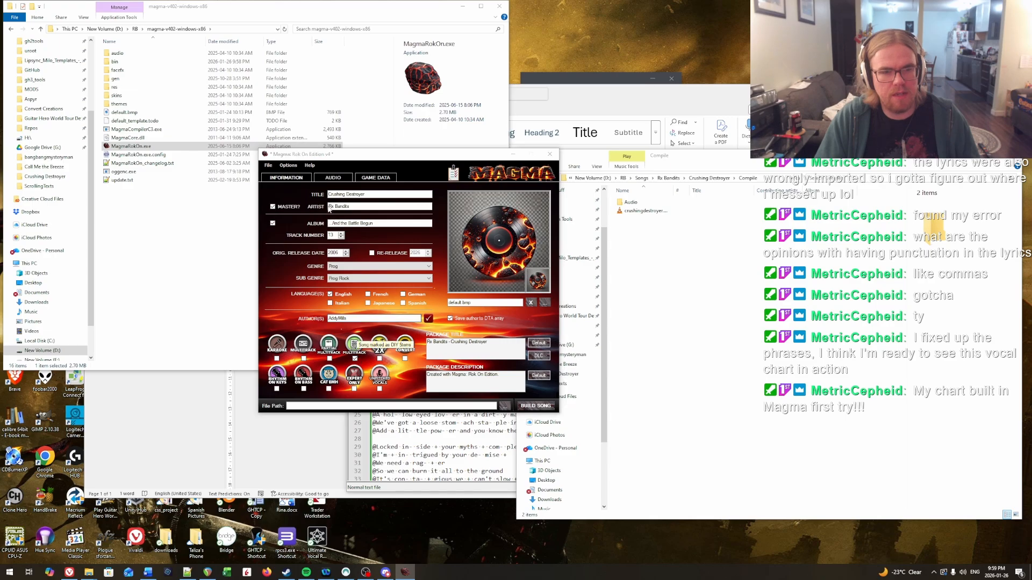
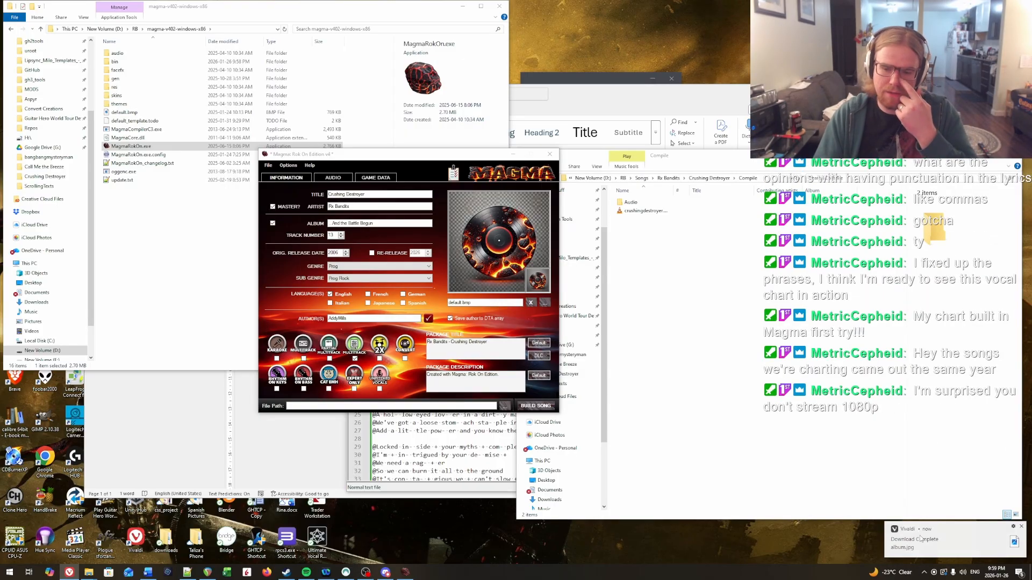
Show the downloaded album.jpg in its folder and open it in GIMP.
left_click(920, 535)
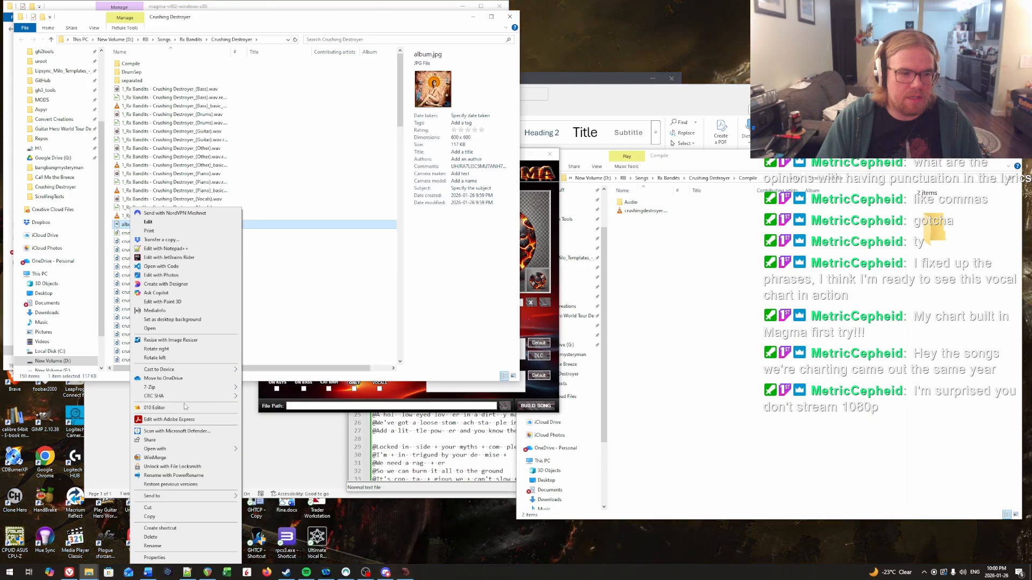
mouse_move(215, 449)
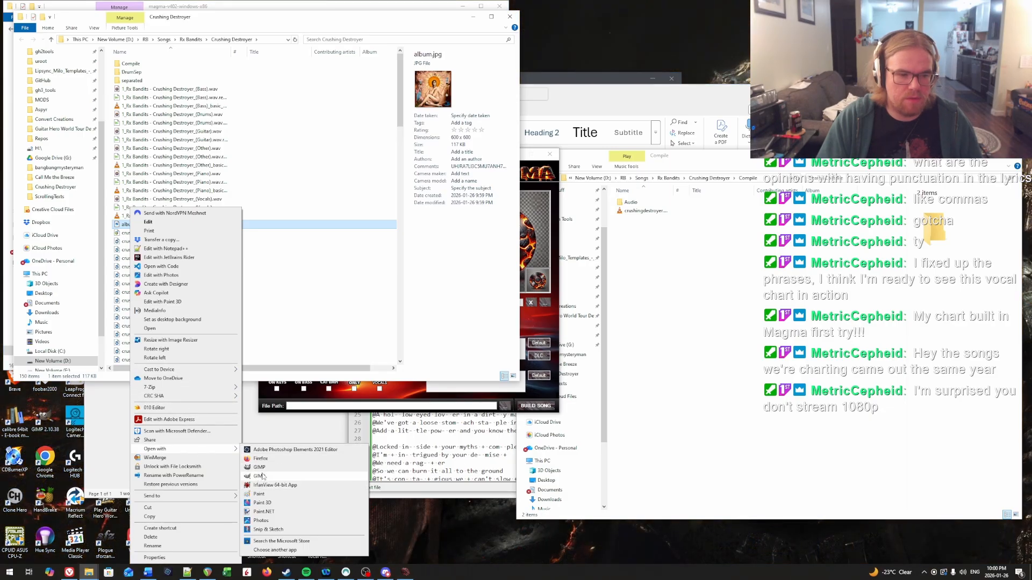
left_click(259, 477)
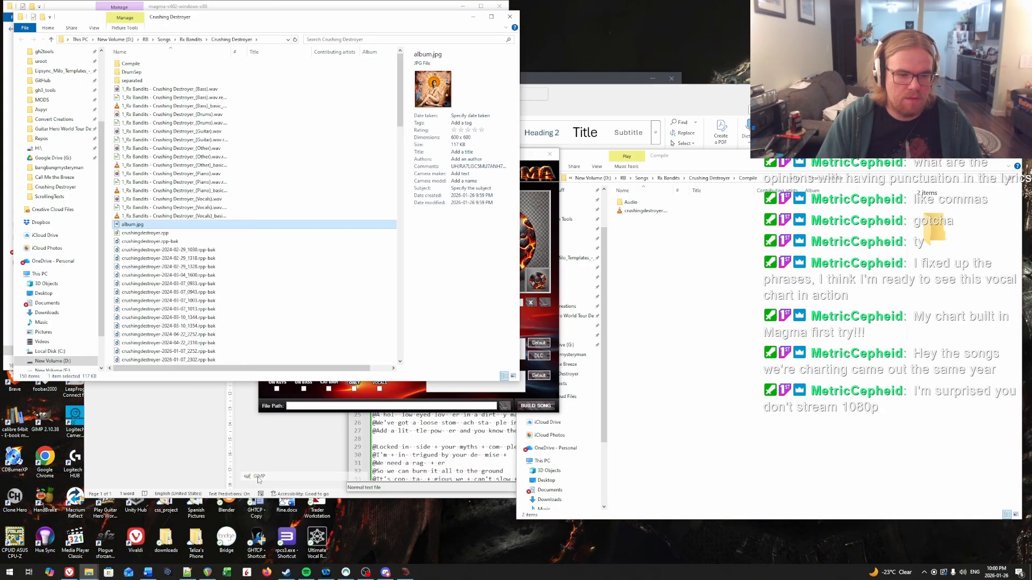
mouse_move(388, 574)
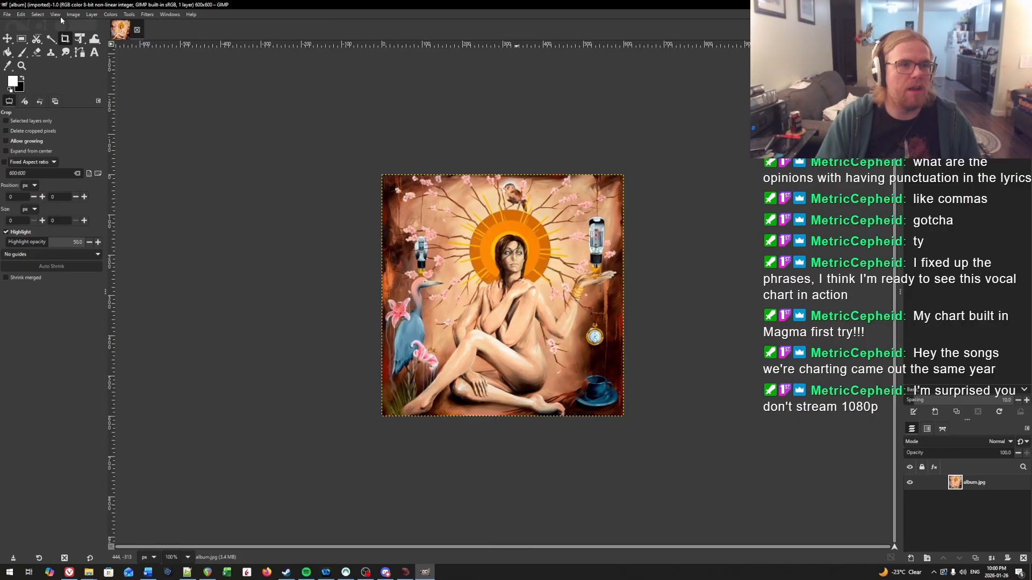
left_click(73, 14)
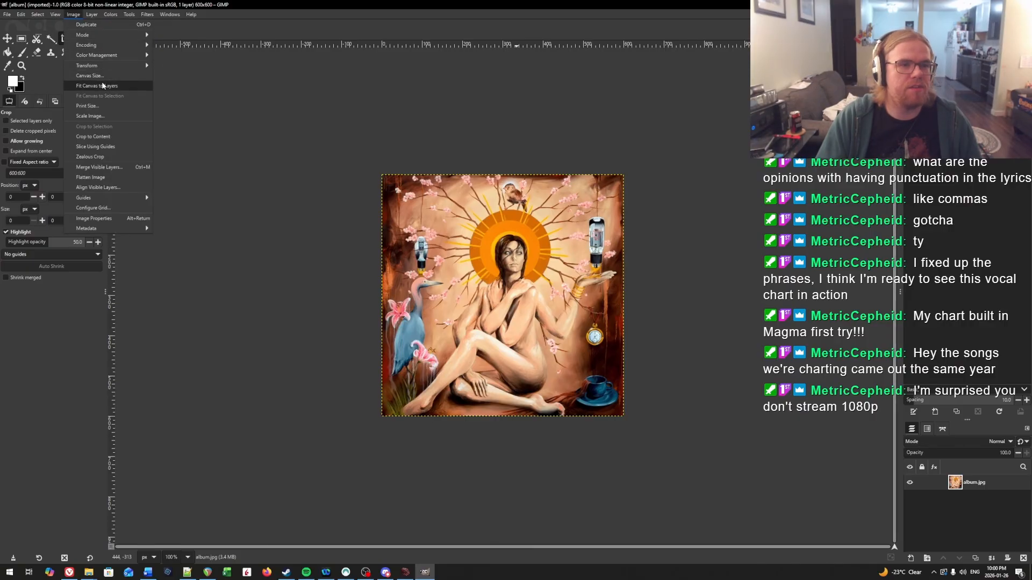
left_click(85, 106)
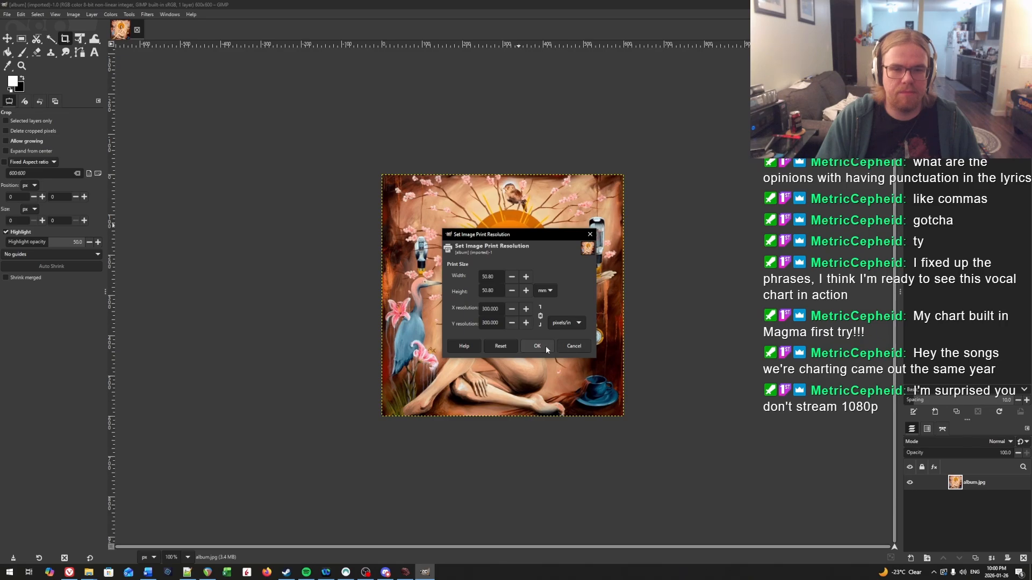
left_click(574, 346)
Scale the album cover image to 512 × 512 pixels.
left_click(82, 16)
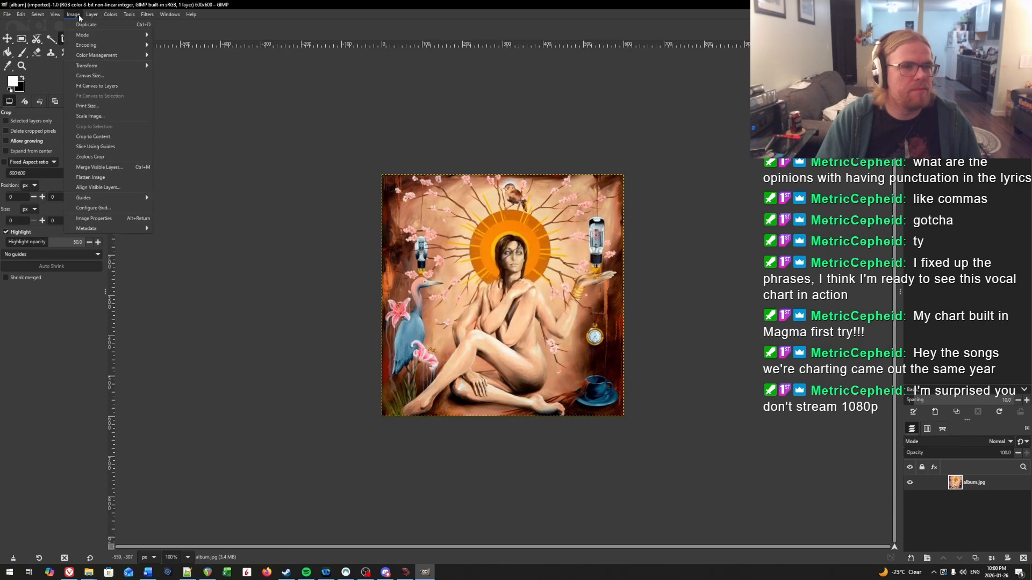
mouse_move(91, 68)
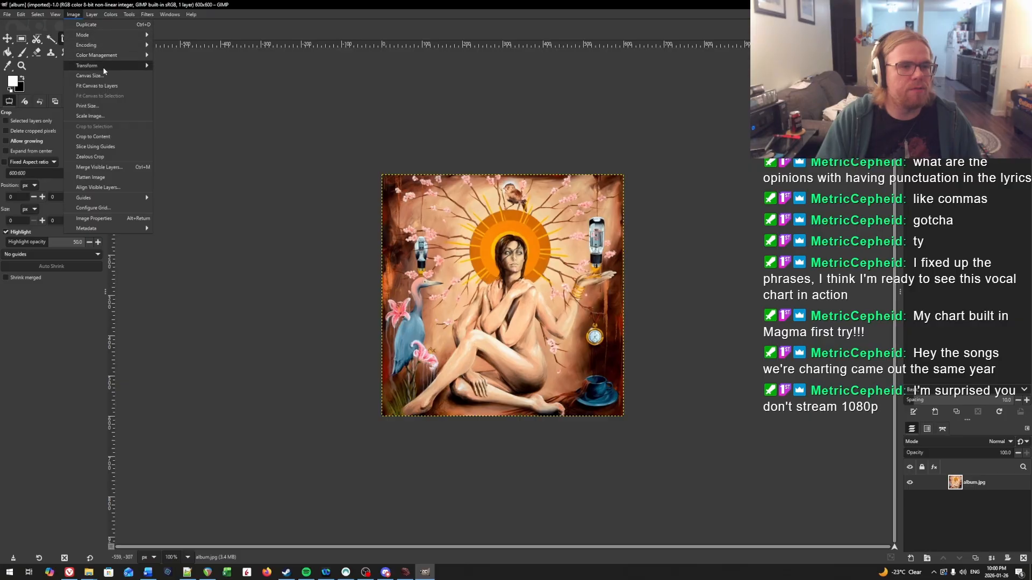
left_click(90, 116)
double_click(486, 260)
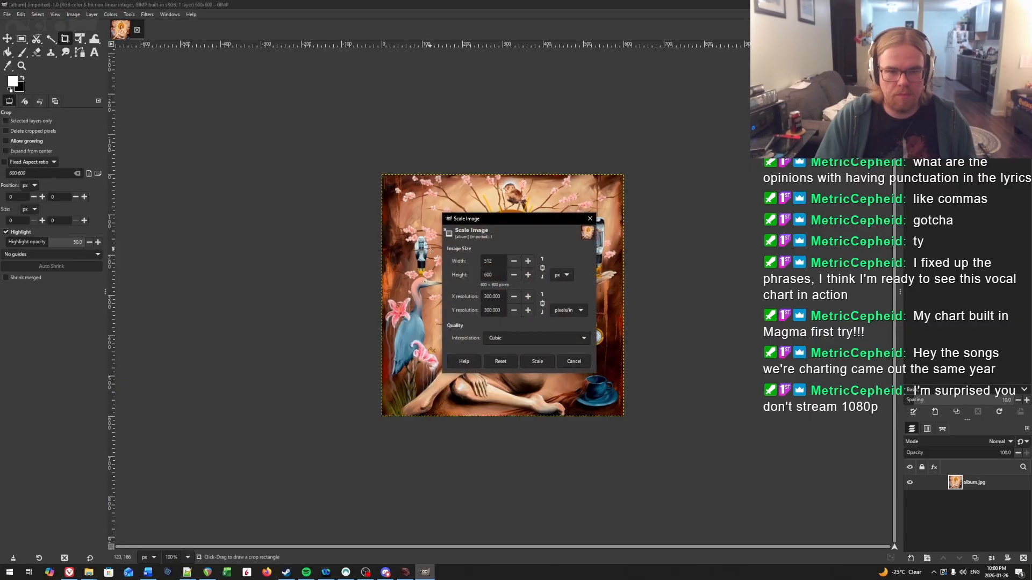
key("Caps_Lock")
key("Caps_Lock")
key("Tab")
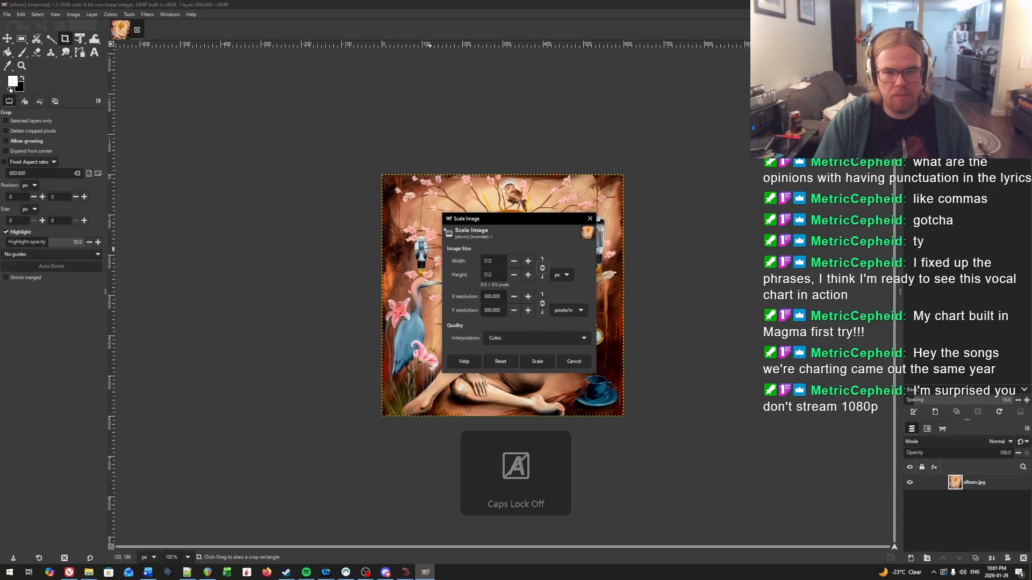
left_click(537, 361)
Export the scaled cover as album.png into the Crushing Destroyer Compile folder, keeping the offered PNG settings.
left_click(7, 14)
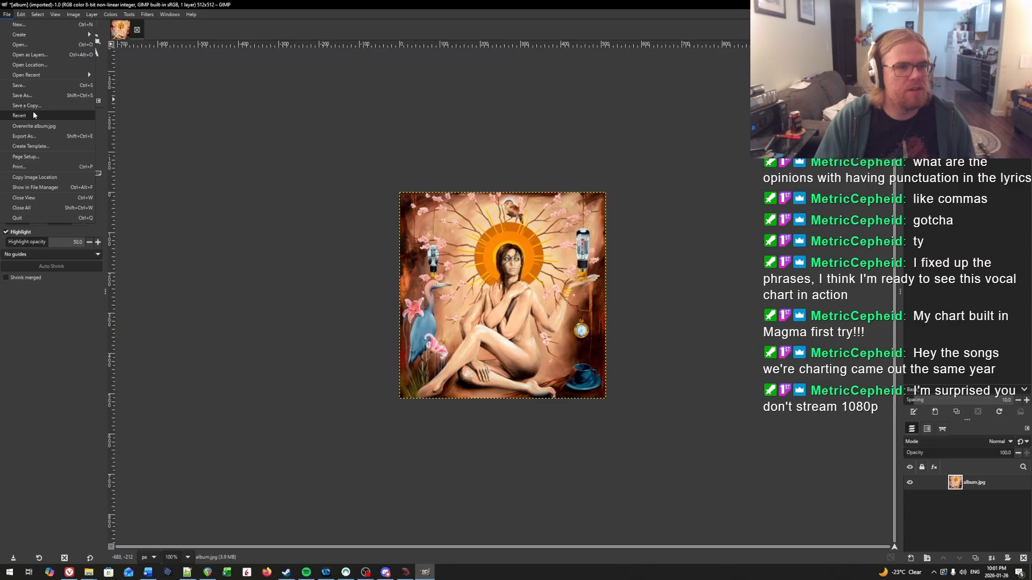
left_click(24, 136)
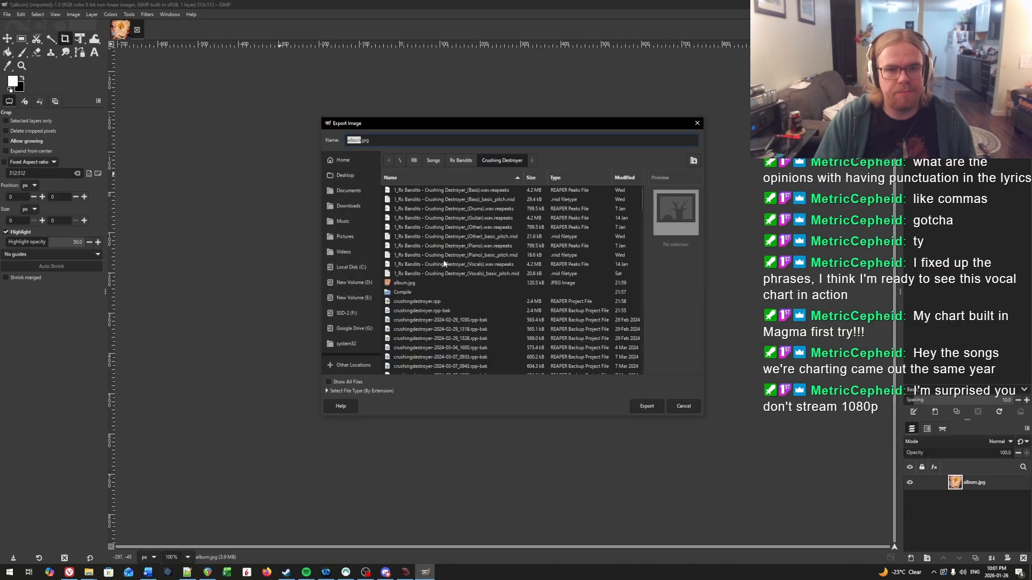
scroll(444, 264, "down", 5)
scroll(456, 253, "up", 2)
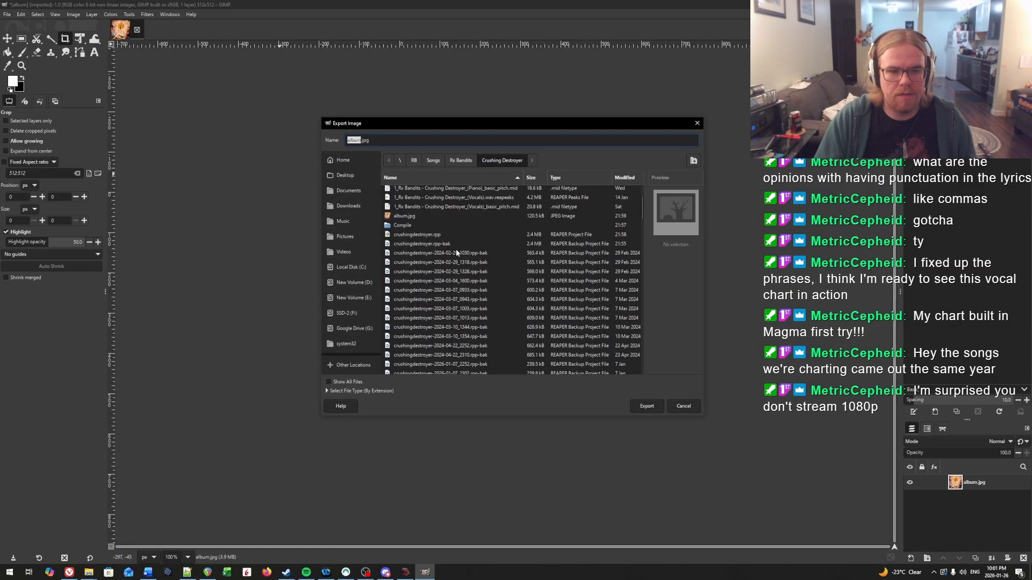
scroll(456, 249, "up", 3)
double_click(405, 290)
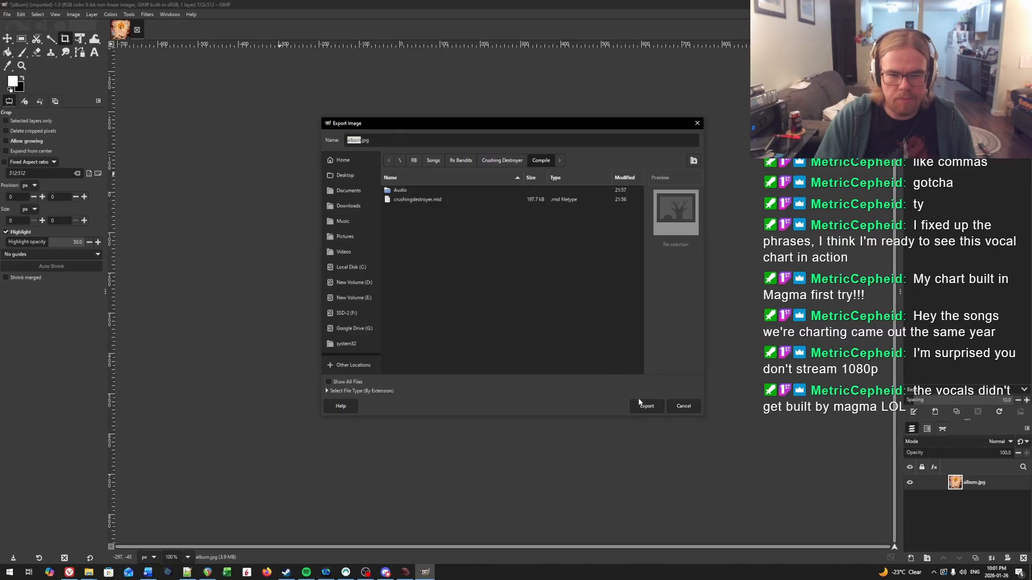
left_click(375, 139)
type("png")
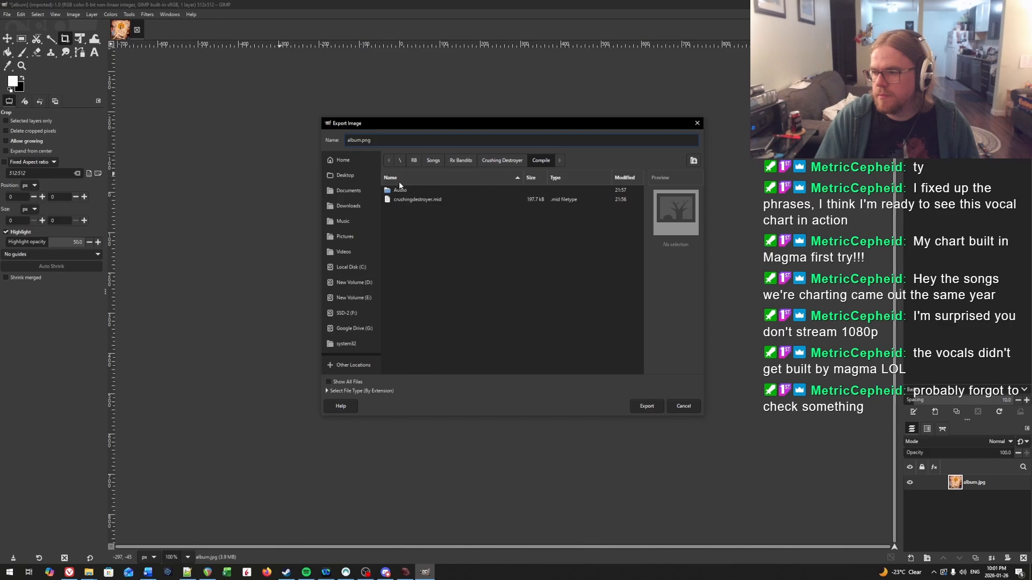
left_click(646, 406)
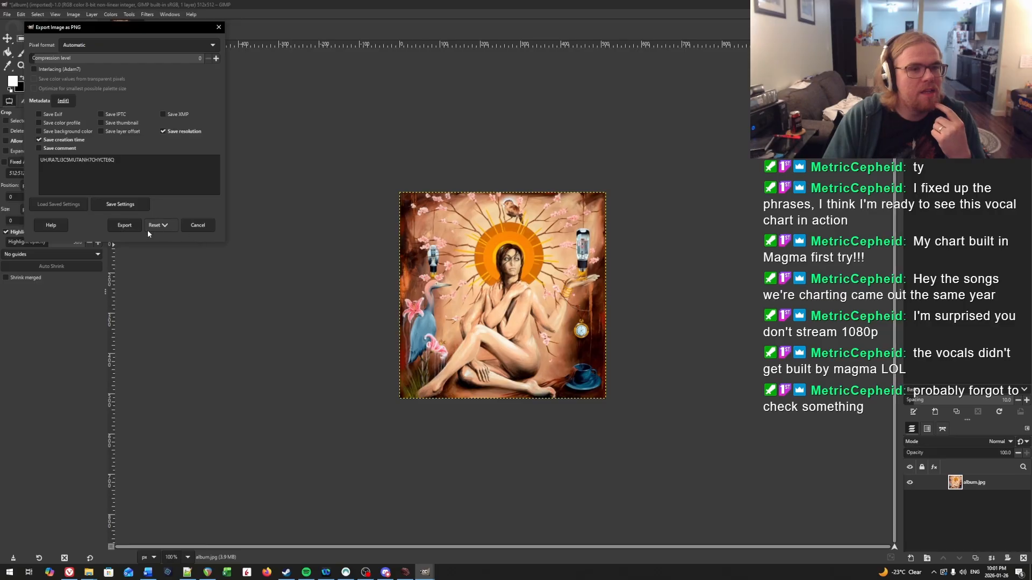
left_click(125, 225)
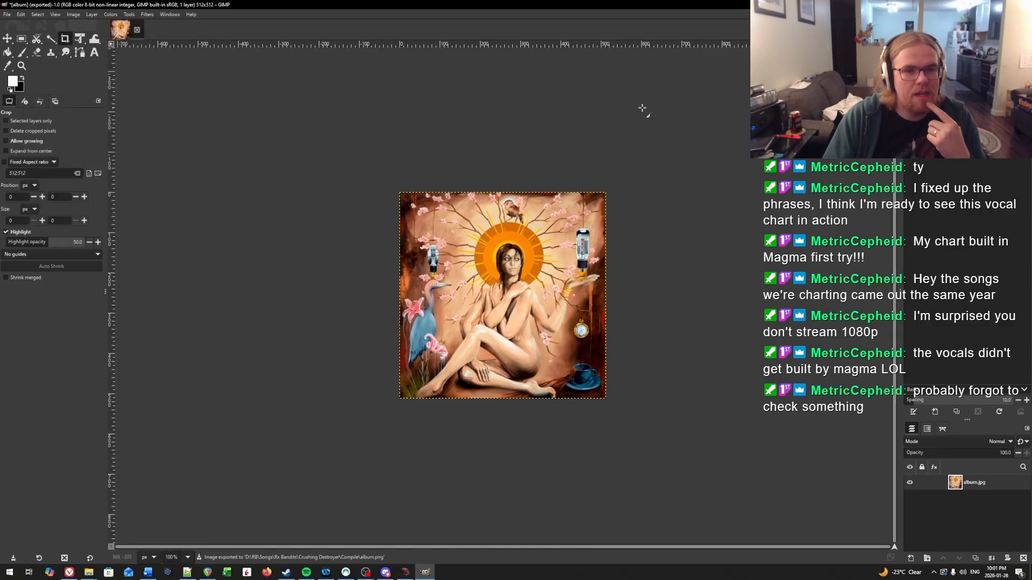
Switch back to Magma and assign album.png from the Compile folder as the album art.
left_click(986, 5)
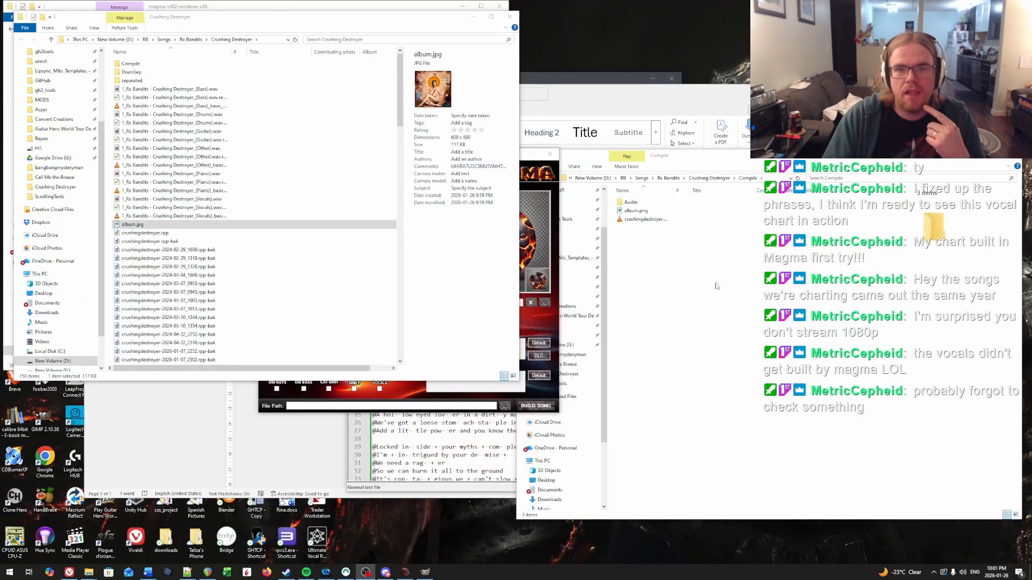
left_click(715, 286)
left_click(386, 394)
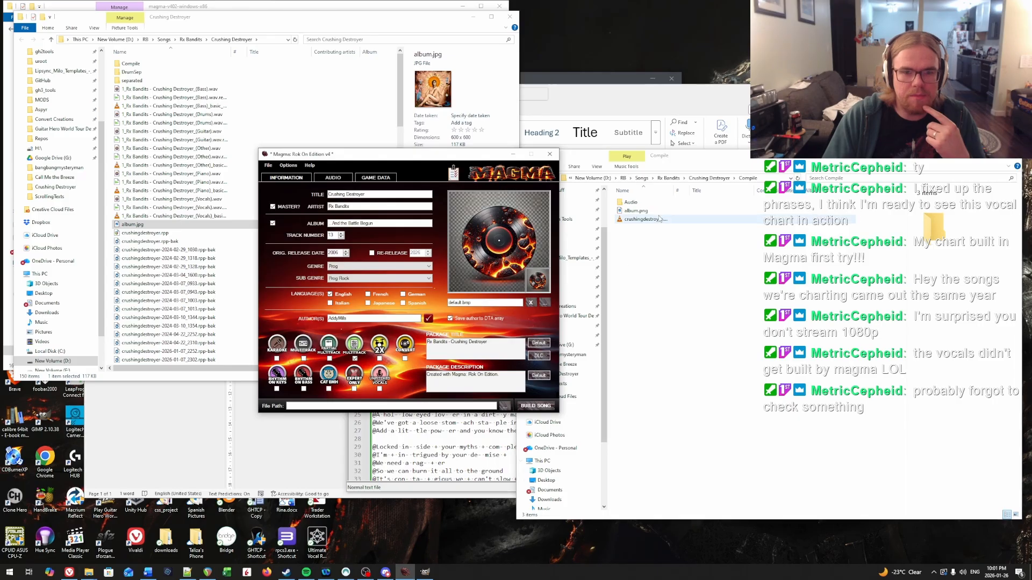
left_click_drag(639, 212, 513, 264)
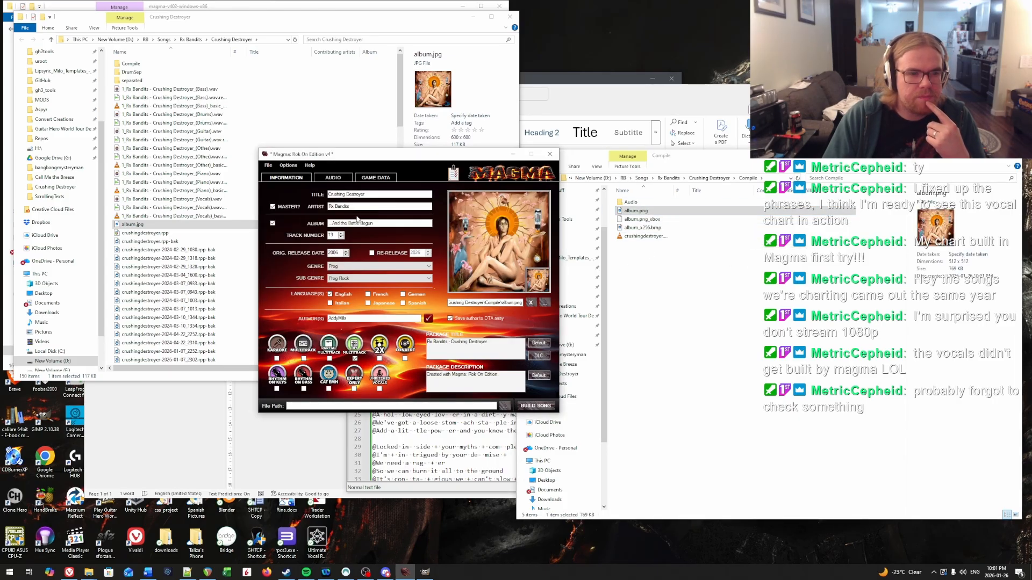
Assign Drums.wav, Bass.wav, Guitar.wav, Vocals.wav and Backing.wav from the Compile\Audio folder to their matching audio stems in Magma.
left_click(332, 177)
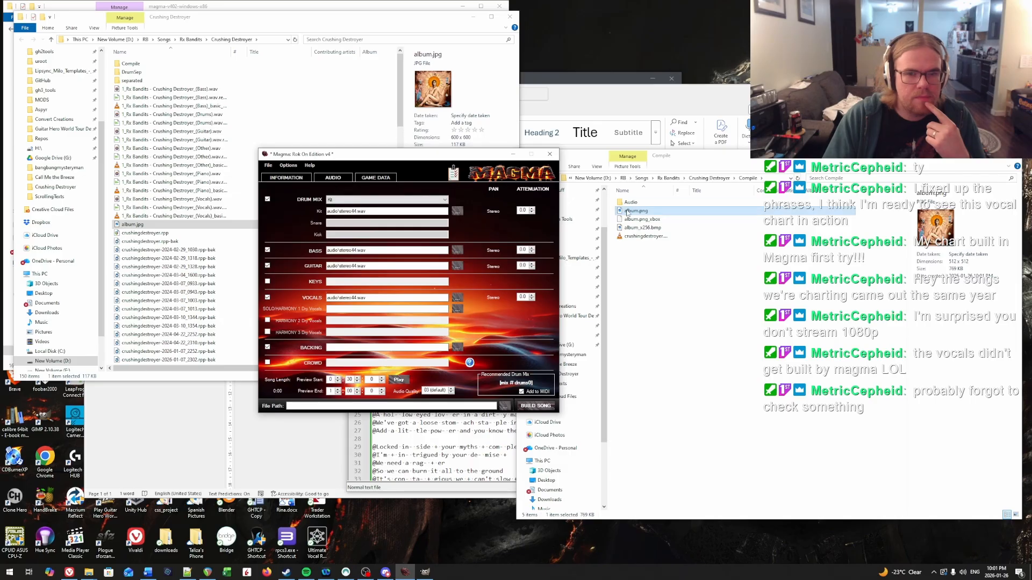
left_click(628, 213)
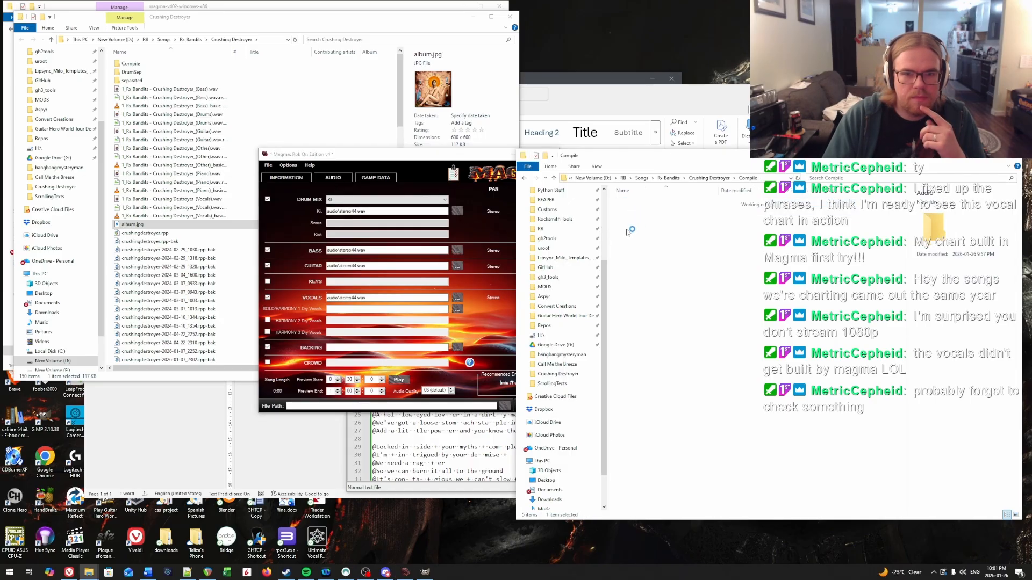
double_click(636, 203)
left_click(636, 219)
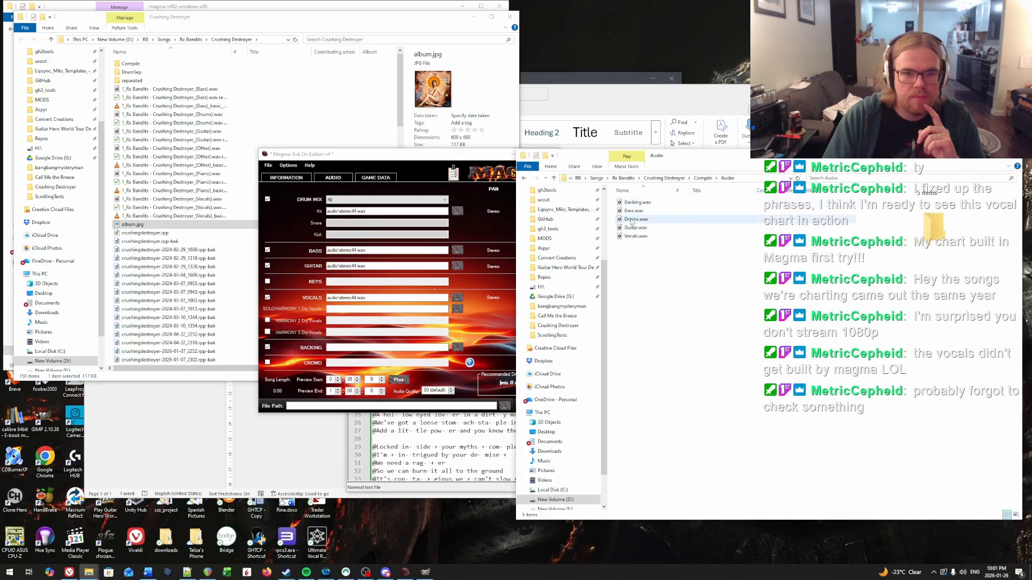
left_click_drag(636, 219, 409, 212)
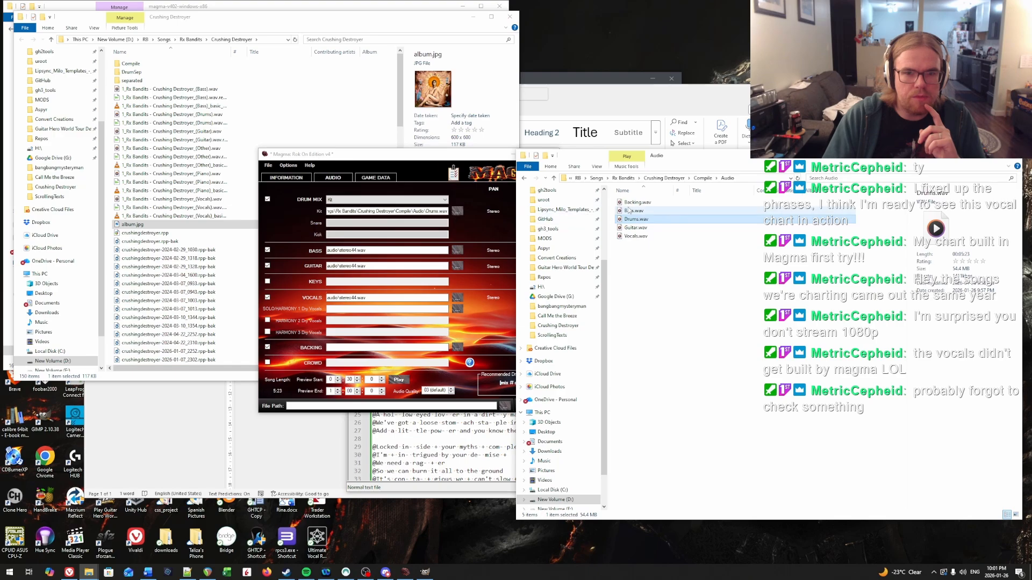
left_click_drag(633, 211, 422, 243)
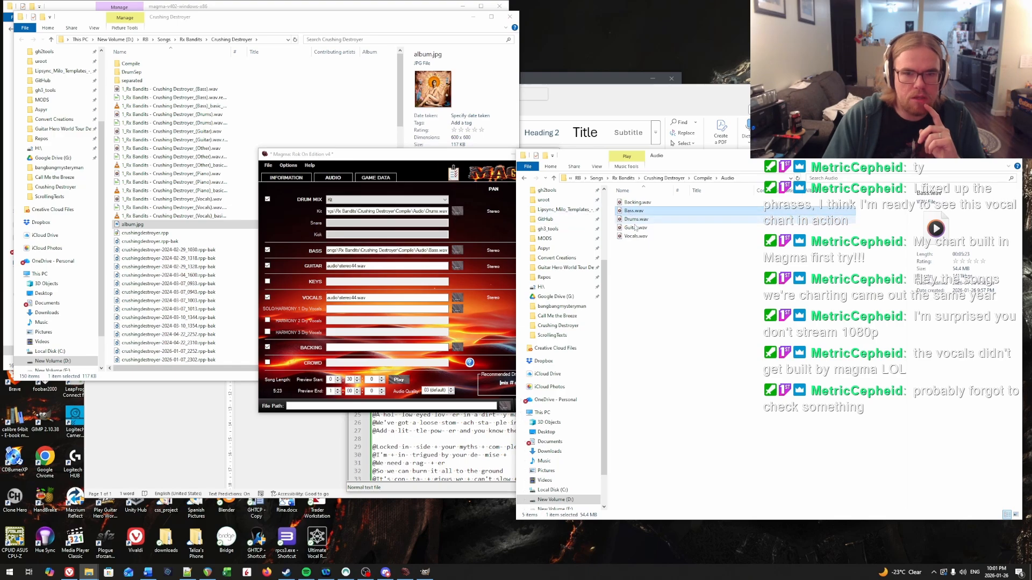
left_click_drag(635, 227, 376, 266)
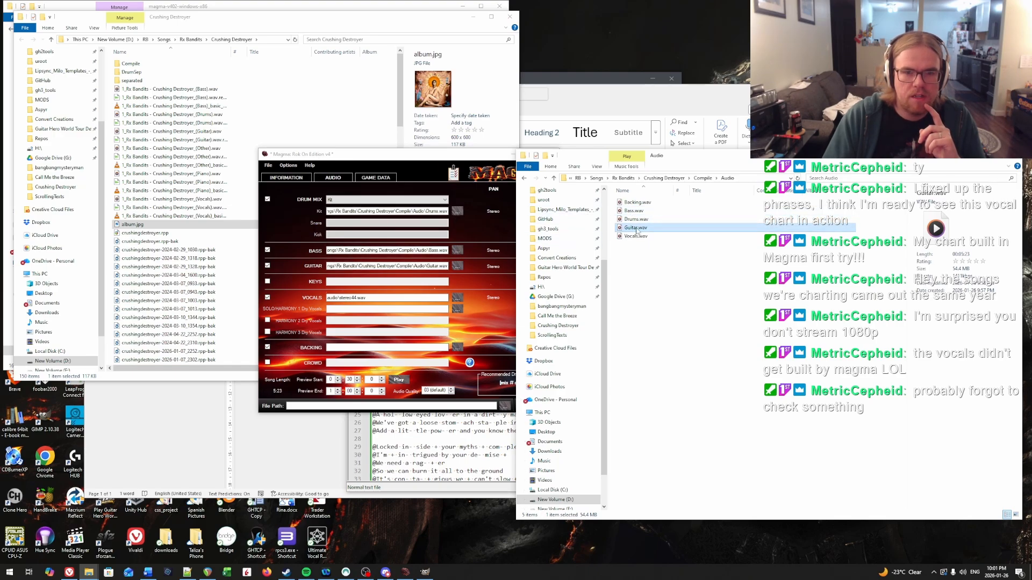
left_click_drag(636, 236, 366, 299)
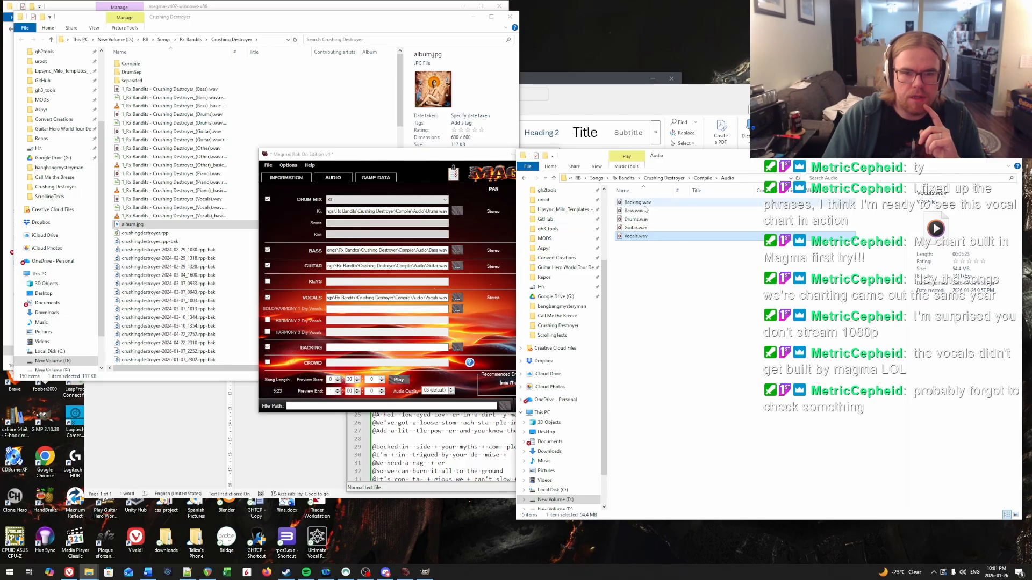
left_click_drag(641, 206, 346, 350)
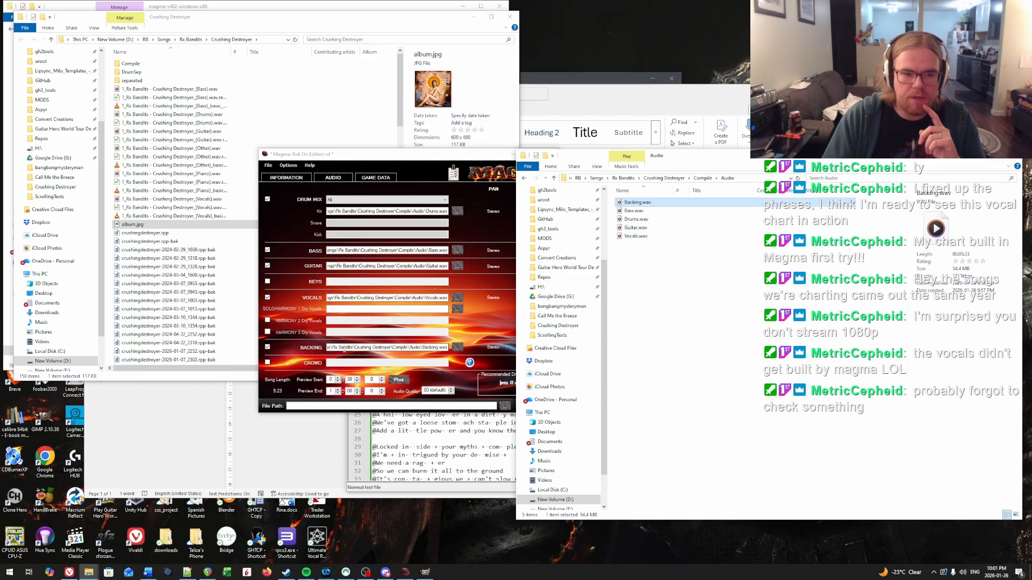
Check the stem gains in REAPER and set Magma's attenuation to -1.0 for guitar, -2.5 for the drum kit and -2.0 for bass.
left_click(208, 572)
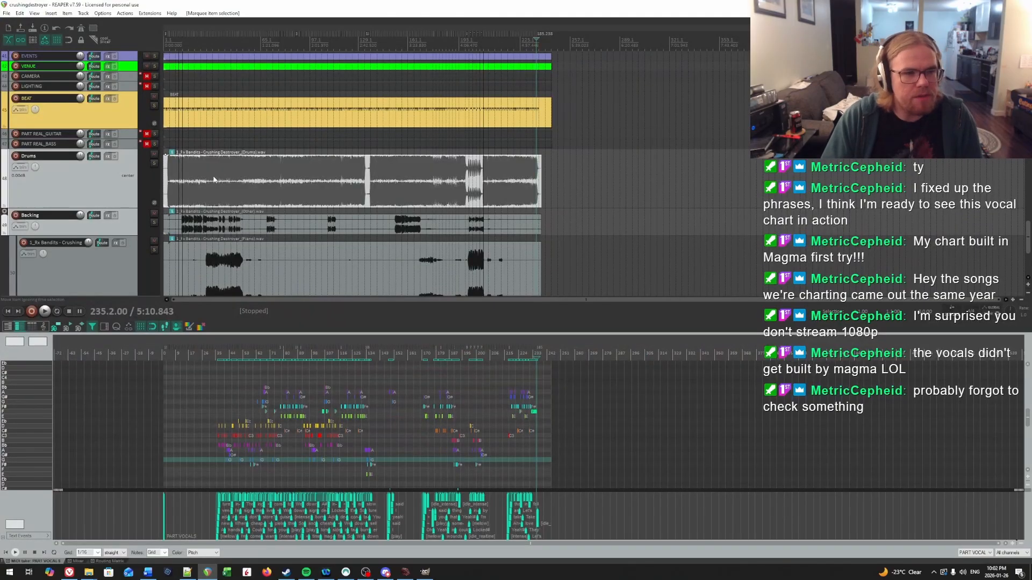
scroll(221, 189, "up", 10)
scroll(223, 190, "up", 5)
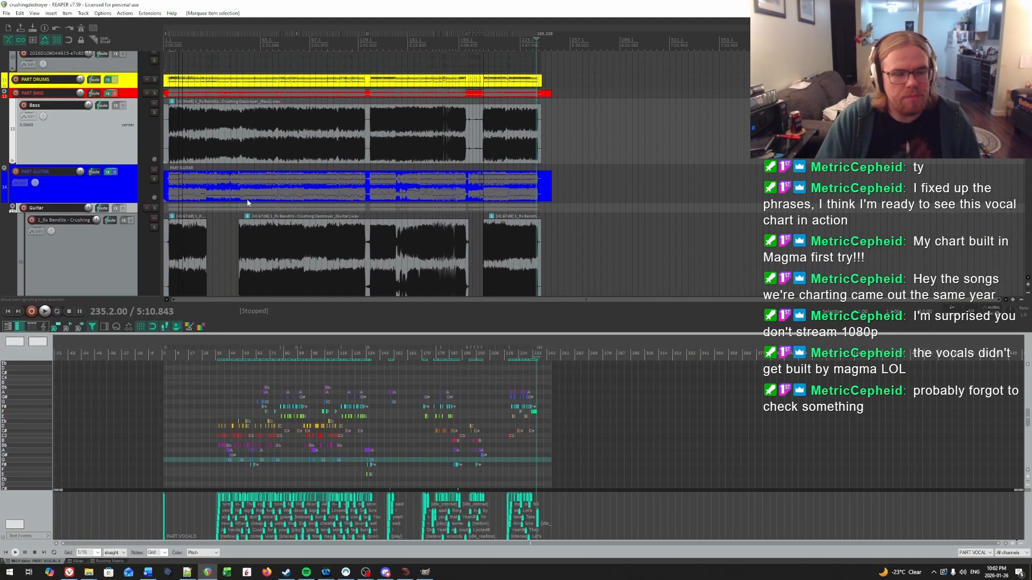
key("alt+Tab")
left_click(525, 200)
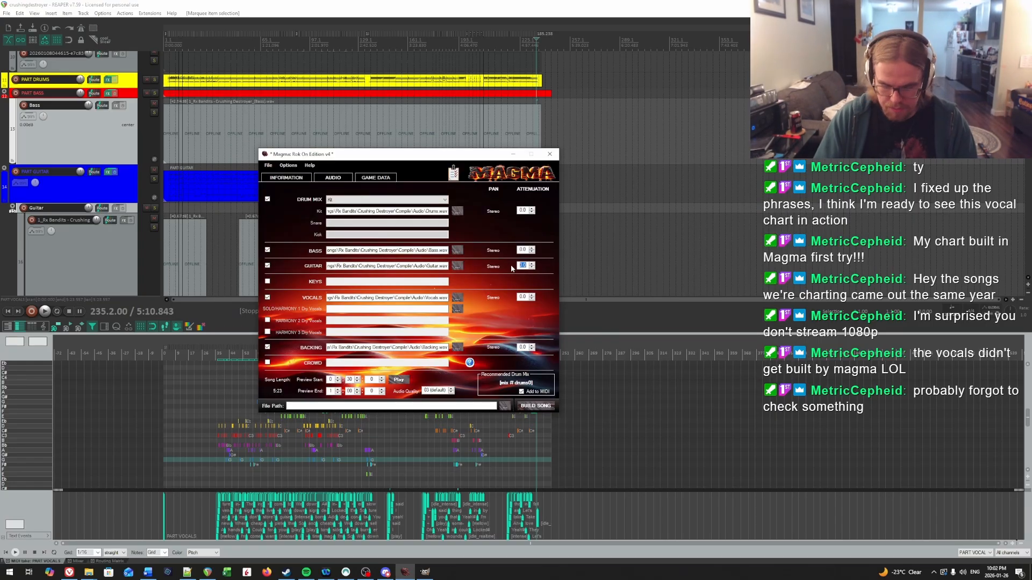
type("-1")
left_click_drag(527, 210, 510, 213)
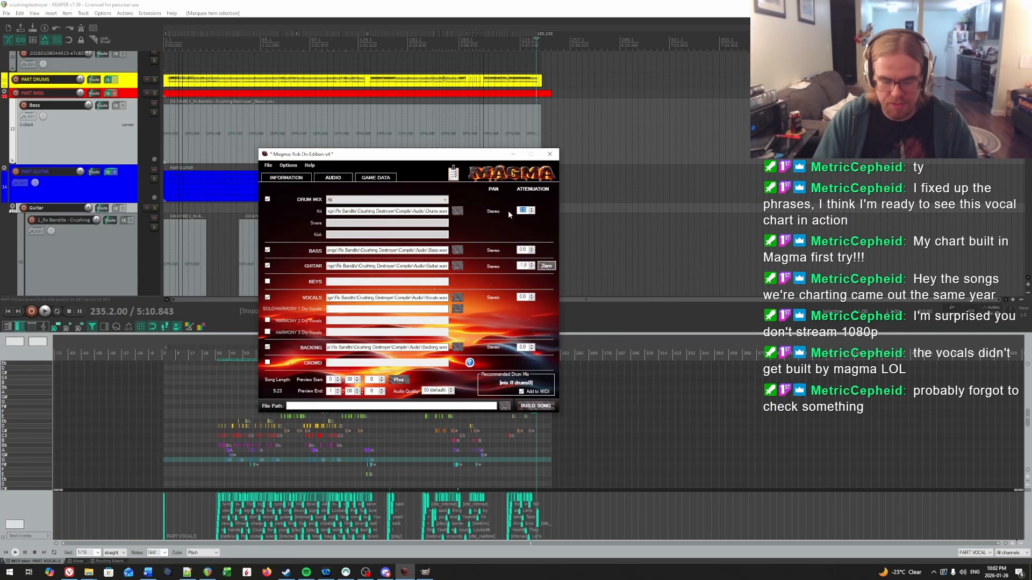
type("-2.5")
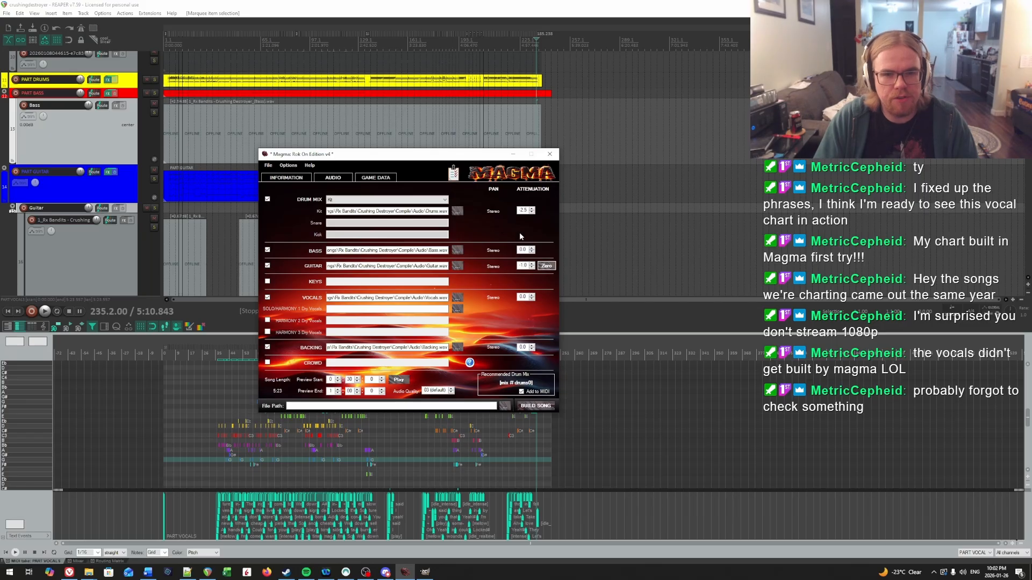
key("Tab")
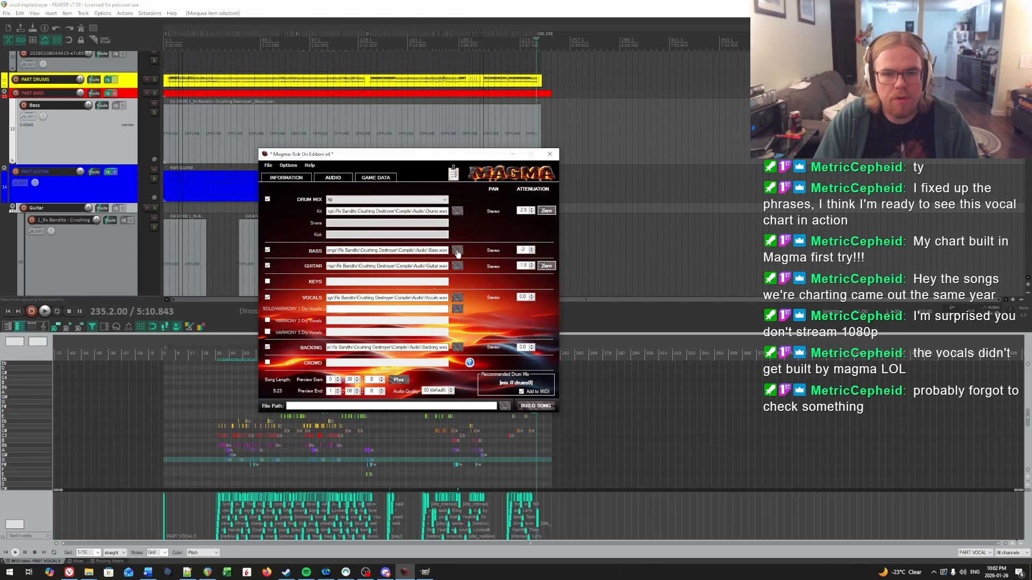
Normalize the Vocals audio item in REAPER to check its gain, undo the normalization, and return to Magma.
scroll(205, 187, "down", 5)
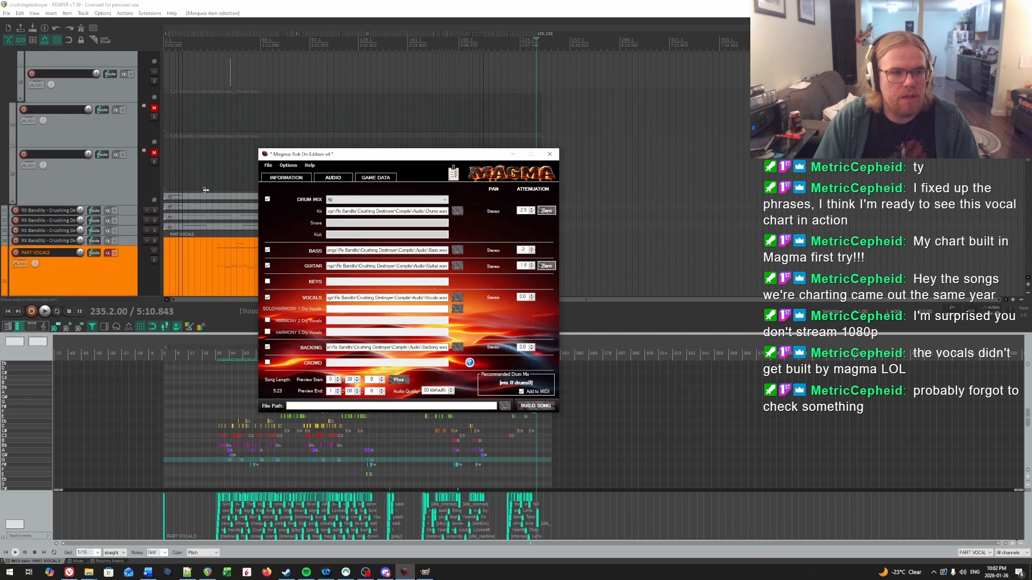
scroll(206, 189, "down", 15)
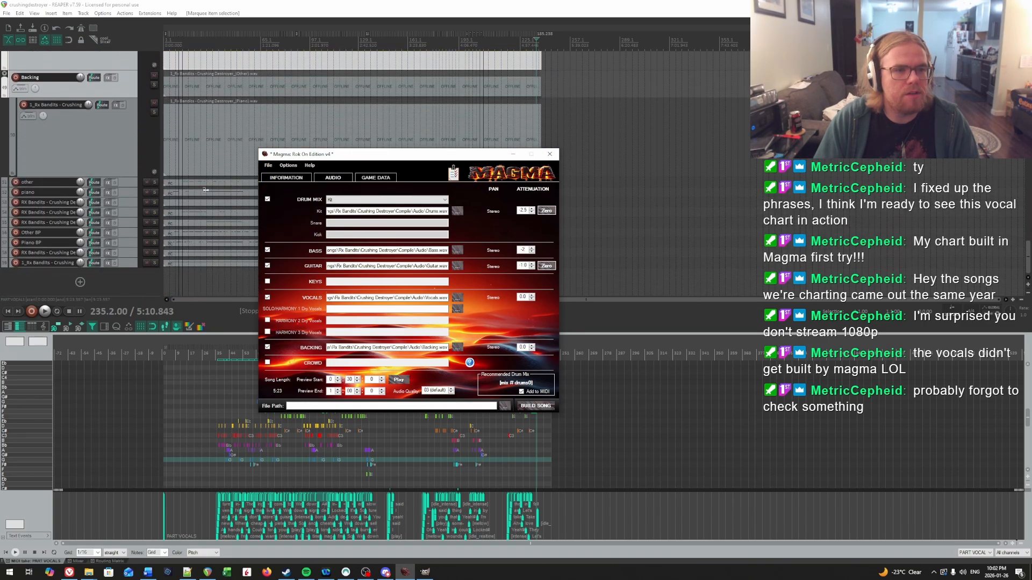
scroll(206, 189, "up", 20)
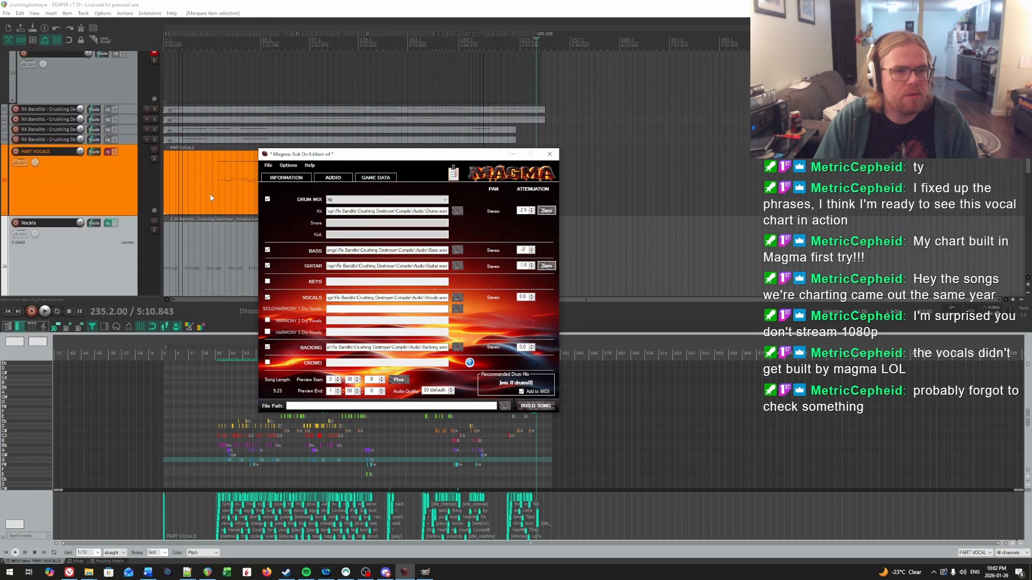
scroll(201, 252, "down", 1)
left_click(201, 253)
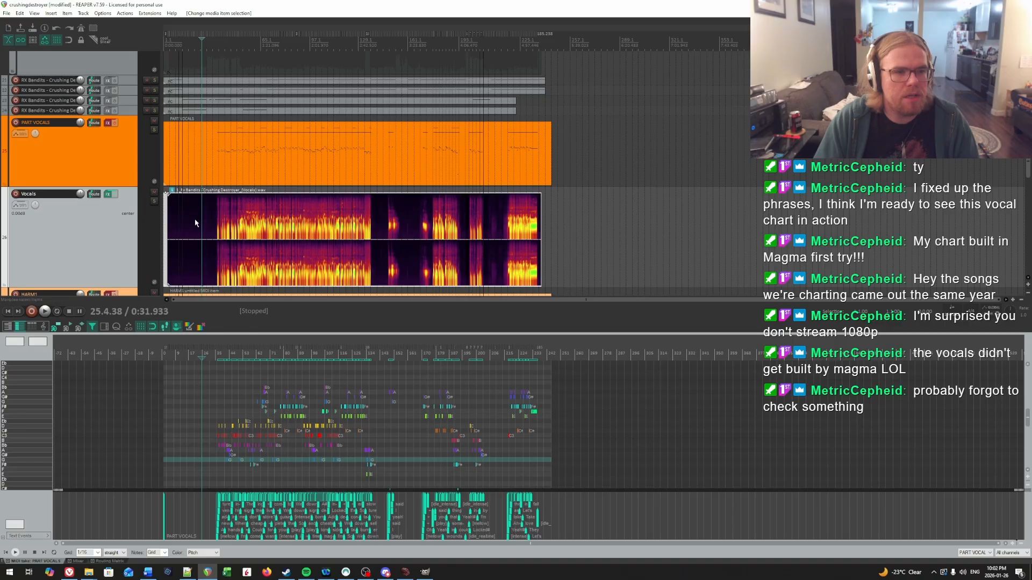
right_click(195, 222)
left_click(188, 214)
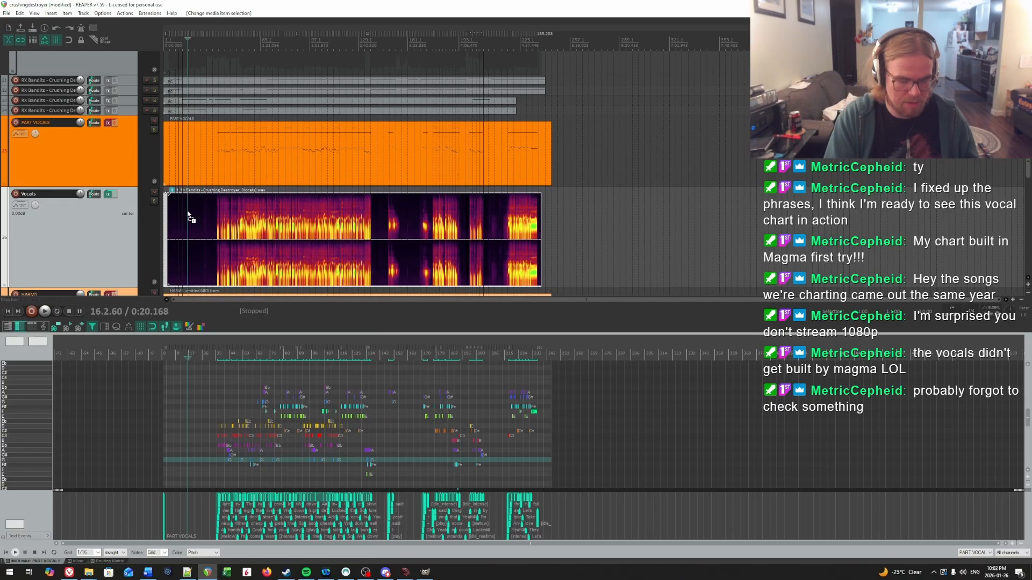
key("ctrl+shift+n")
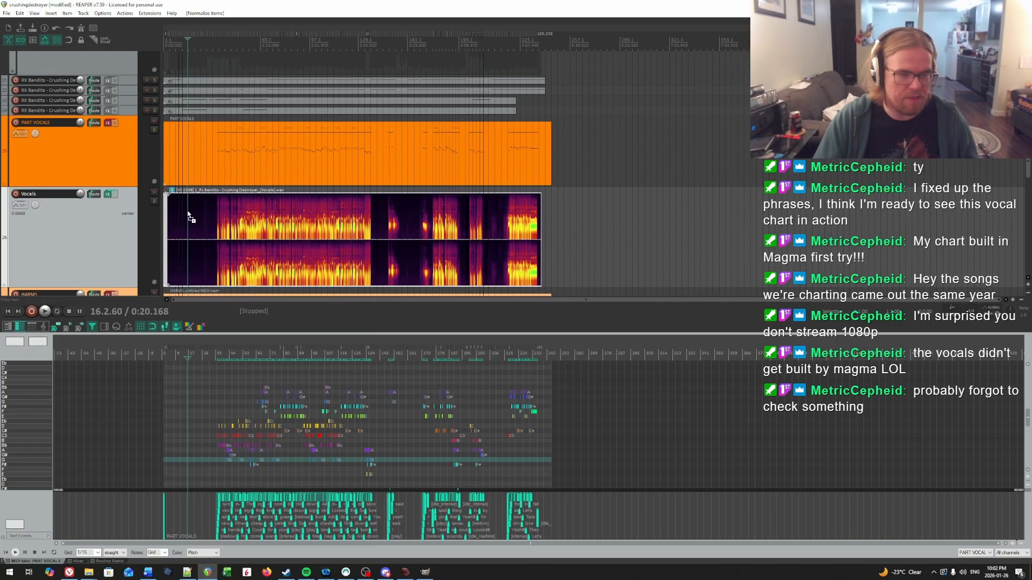
left_click(189, 214)
key("alt+Tab")
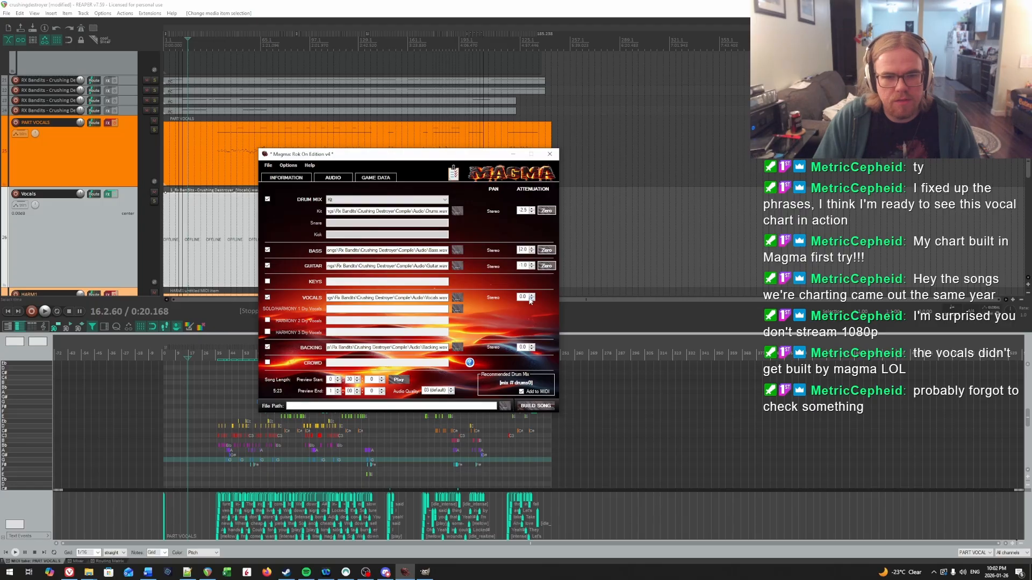
Set the attenuation to -1.0 for the vocals stem and -3.0 for the backing stem.
double_click(522, 297)
type("-1")
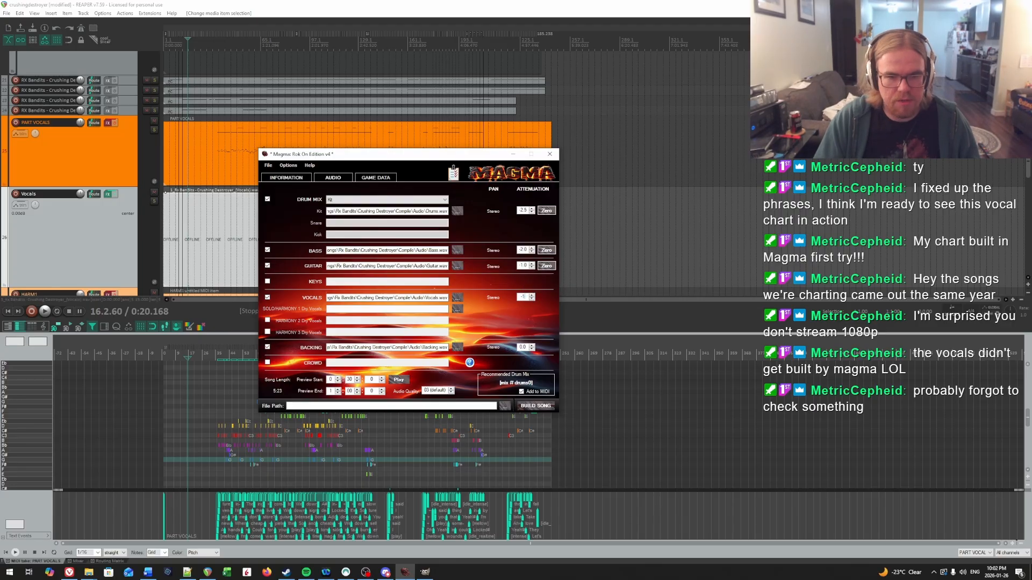
key("Tab")
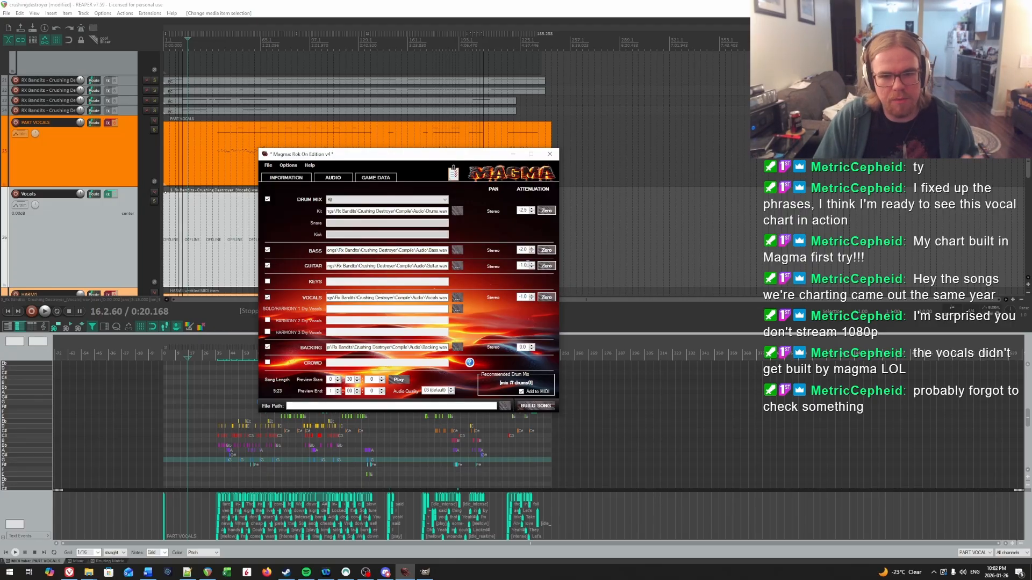
double_click(512, 348)
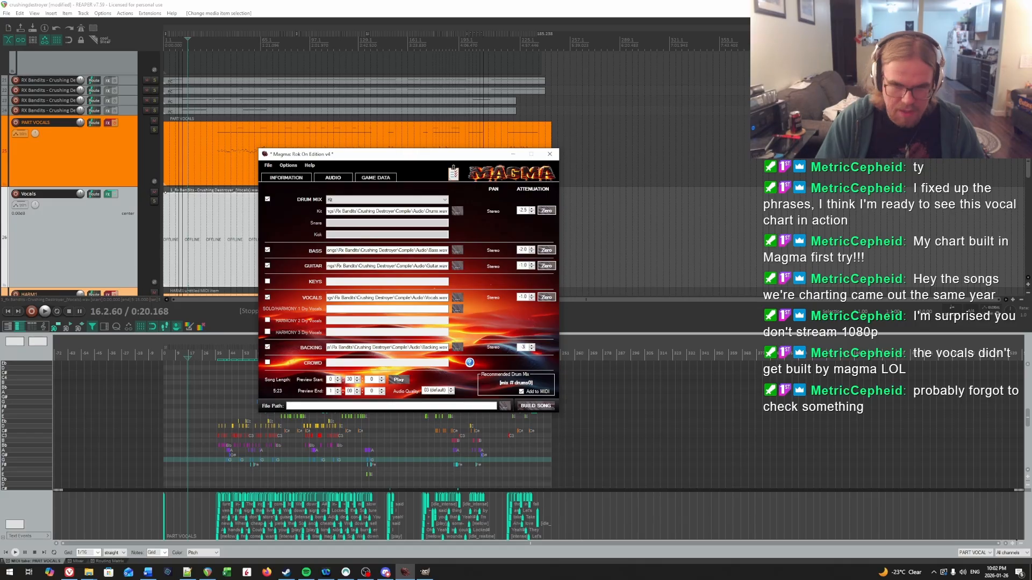
type("3")
key("Return")
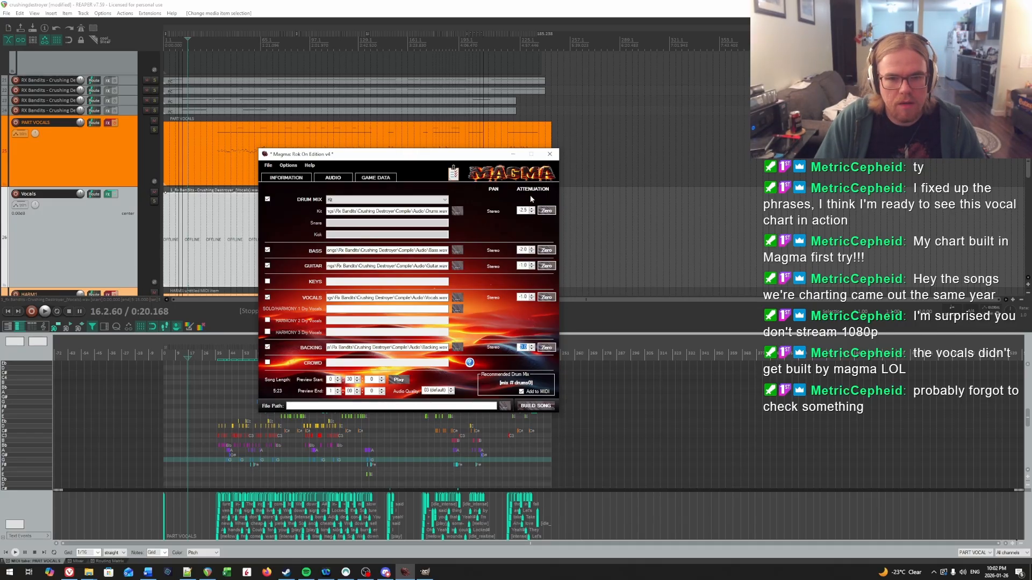
Save the Magma project as crushingdestroyer in the Crushing Destroyer Compile folder.
key("ctrl+s")
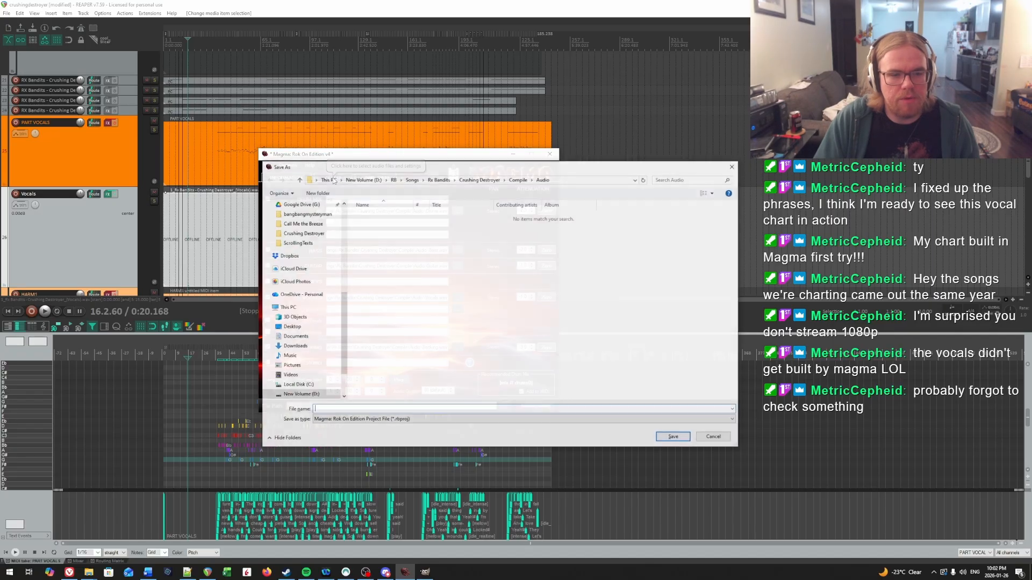
left_click(519, 180)
left_click(359, 409)
type("cr")
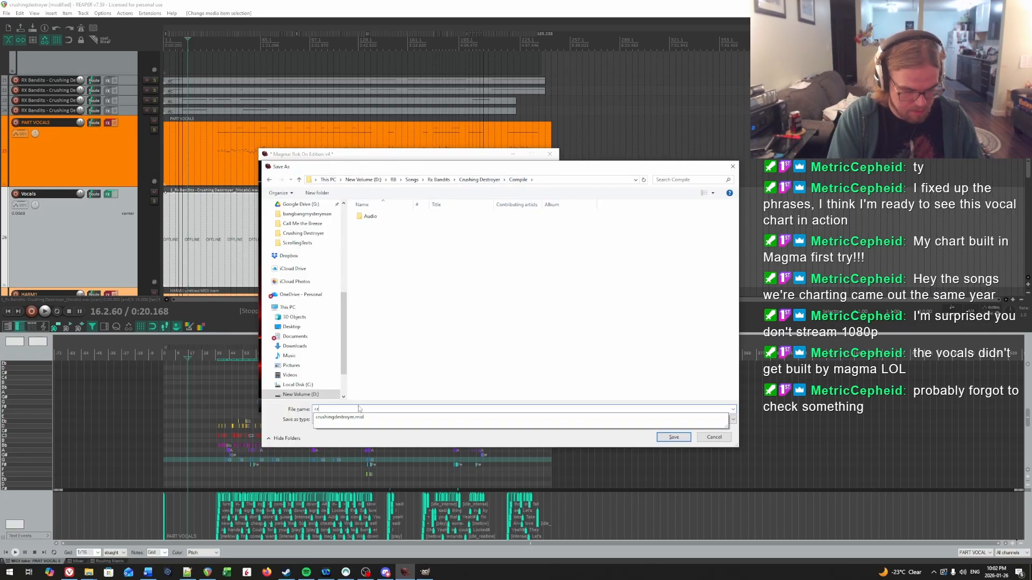
type("ushingdestroyer")
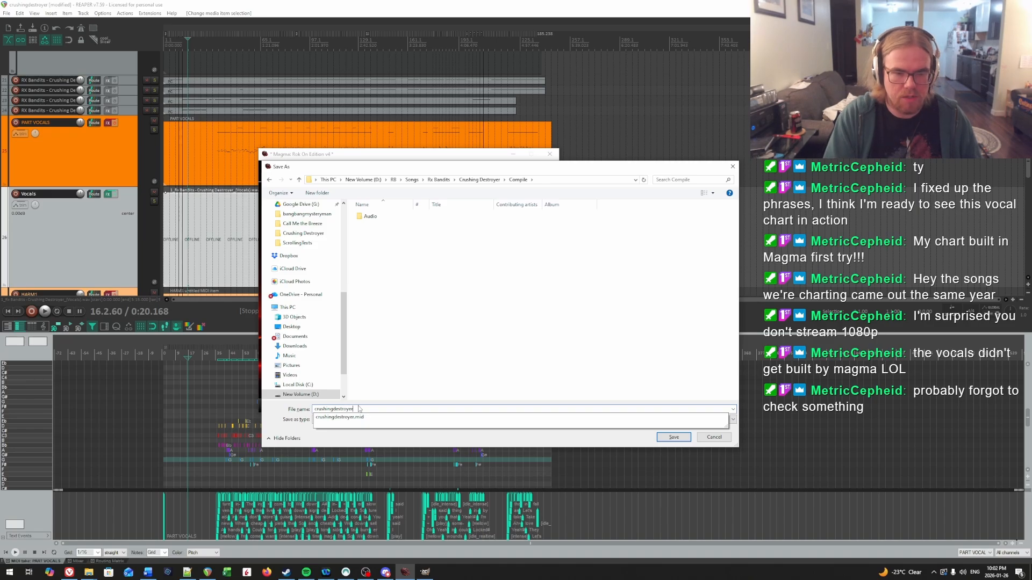
key("Return")
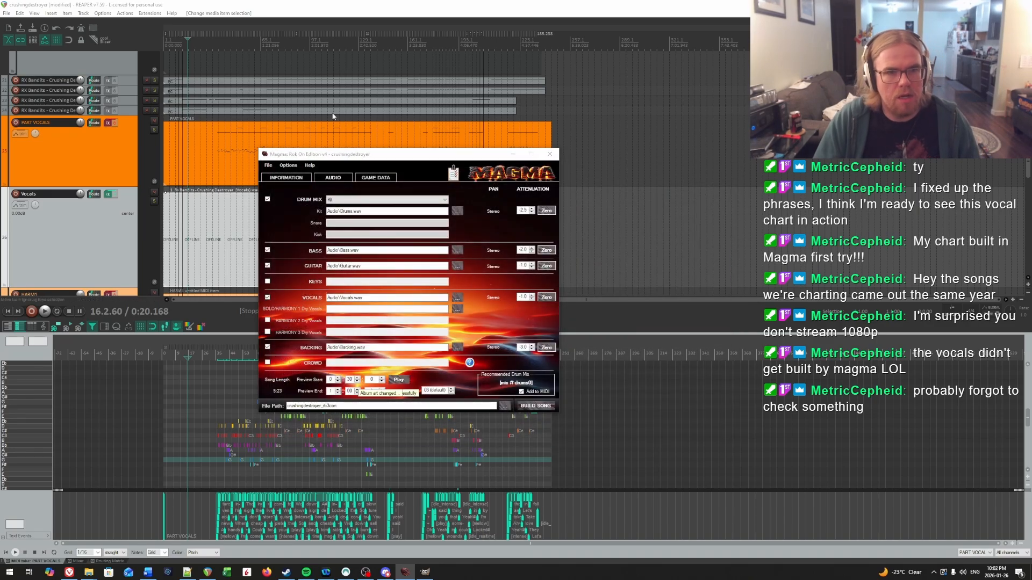
Switch to REAPER and open the EVENTS track's MIDI item in the MIDI editor.
left_click(316, 4)
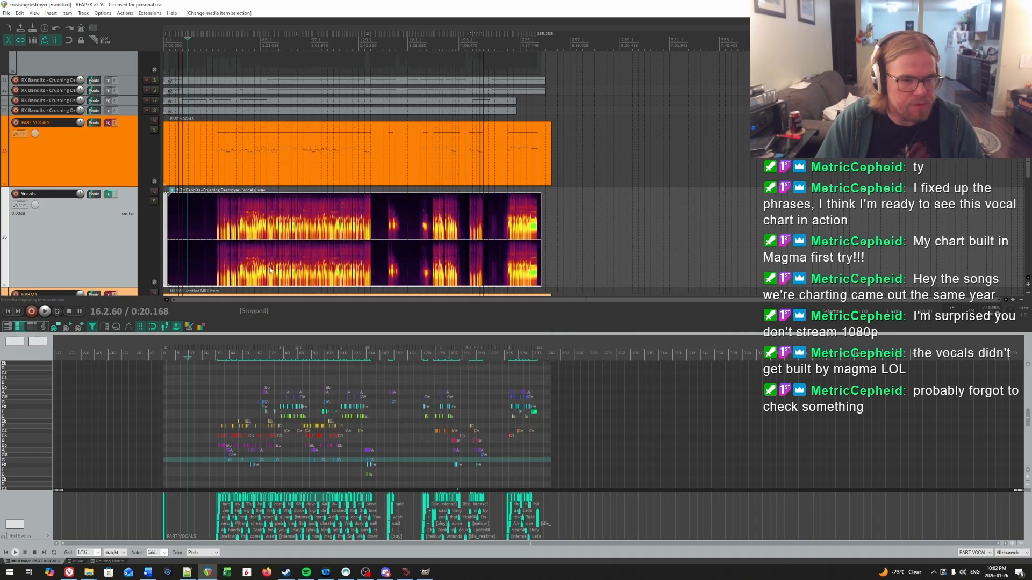
scroll(264, 227, "down", 3)
scroll(263, 228, "down", 10)
scroll(264, 227, "up", 5)
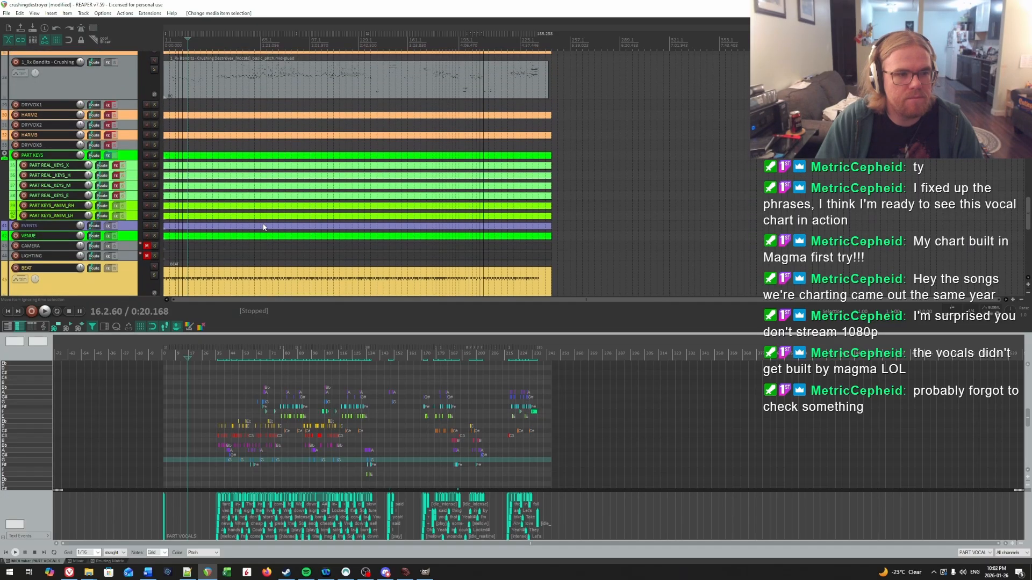
left_click(269, 229)
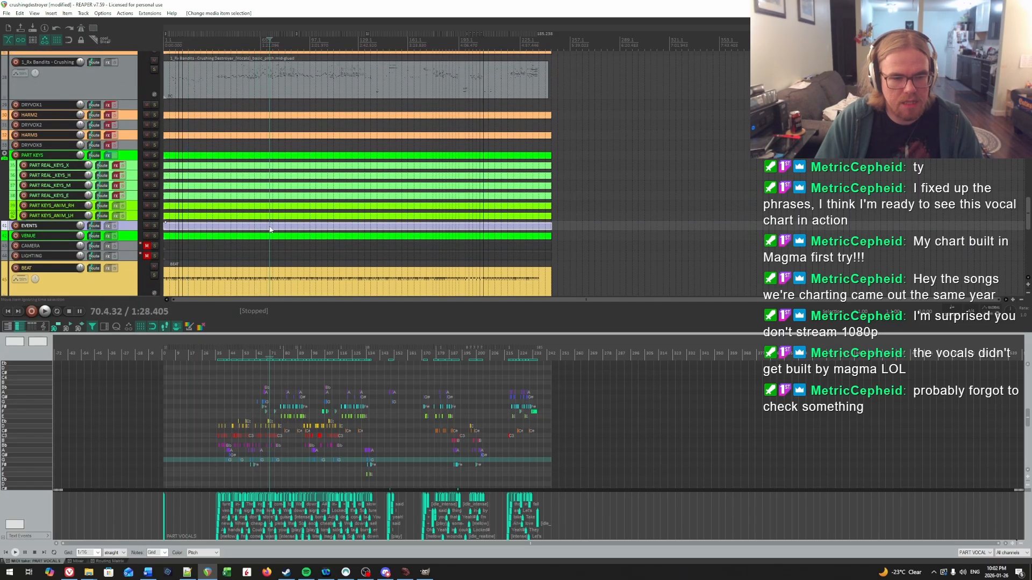
double_click(270, 229)
scroll(270, 230, "up", 8)
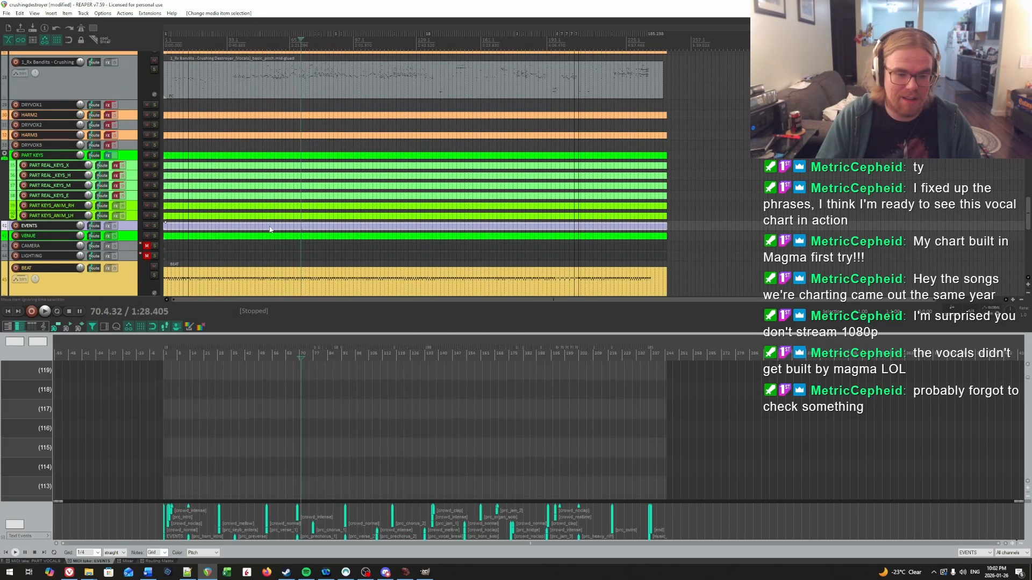
Play the song from around the first verse event and from the first chorus event to audition those sections.
left_click(317, 400)
key("space")
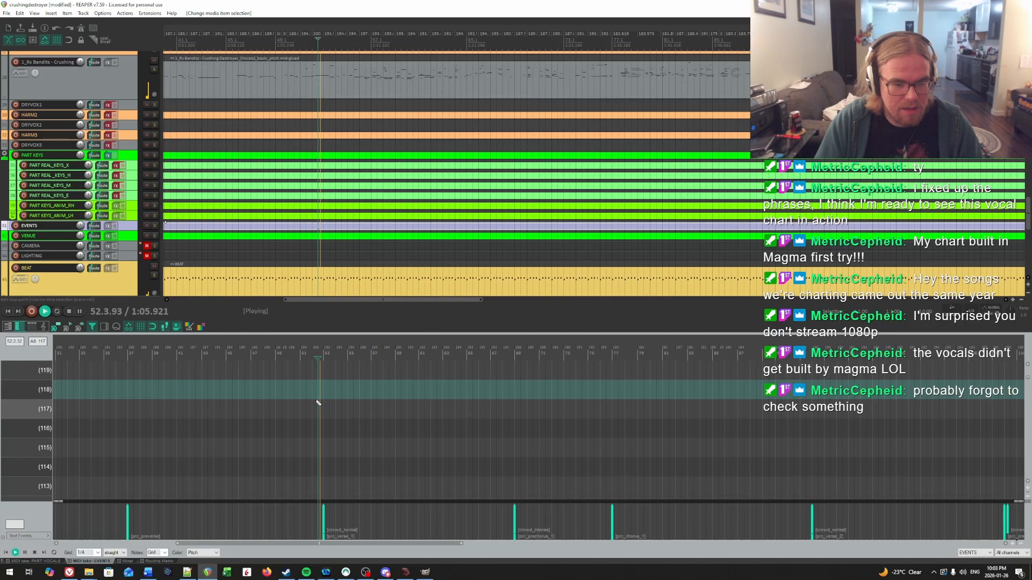
key("ctrl+space")
left_click(610, 355)
key("space")
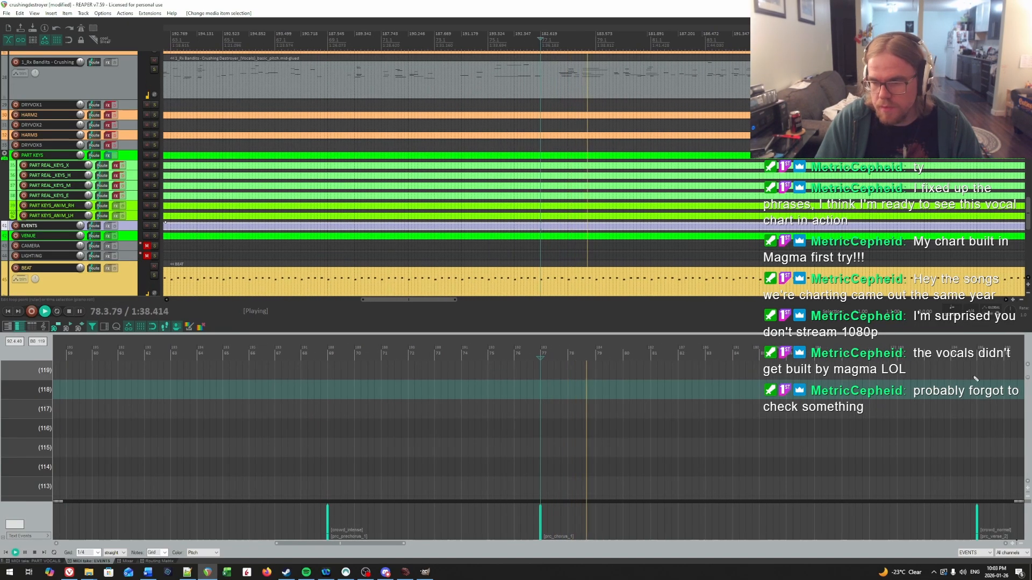
Audition the end of the first chorus and place the edit cursor at the second verse event.
key("space")
left_click(937, 354)
key("space")
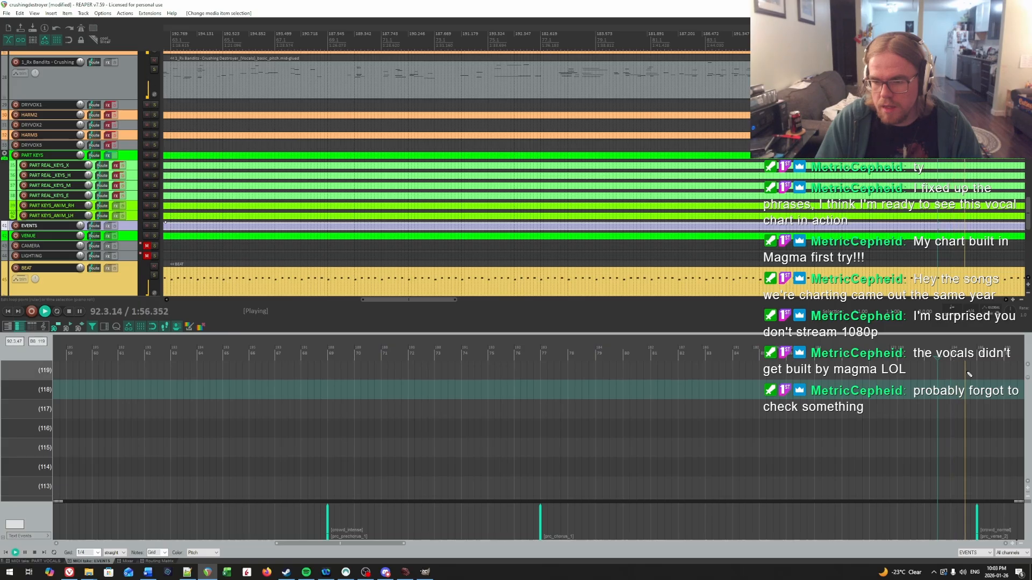
key("space")
left_click(976, 355)
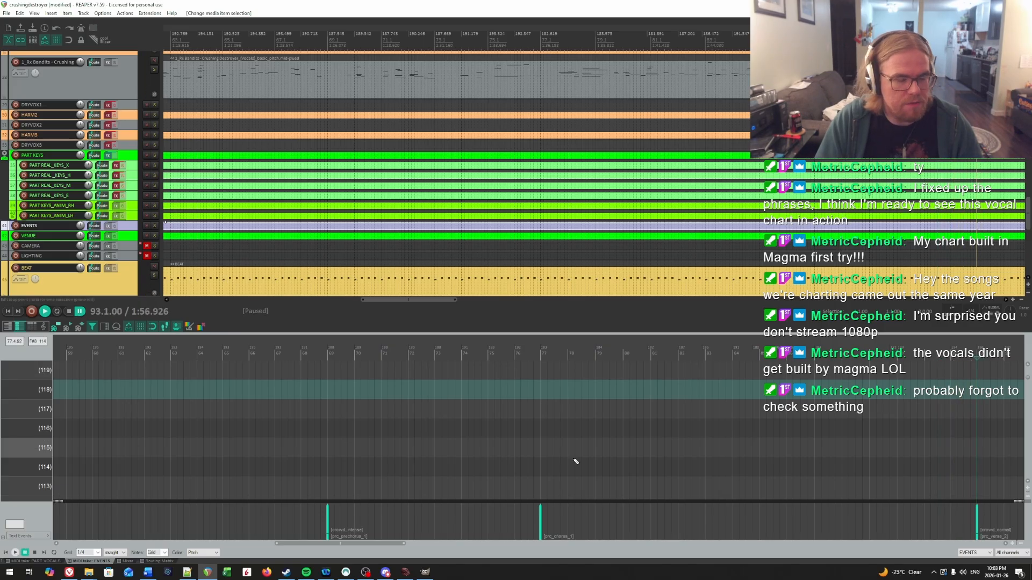
In Magma, set the preview start to 1:26:926 and the preview end to 1:56:926, and save the project.
key("alt+Tab")
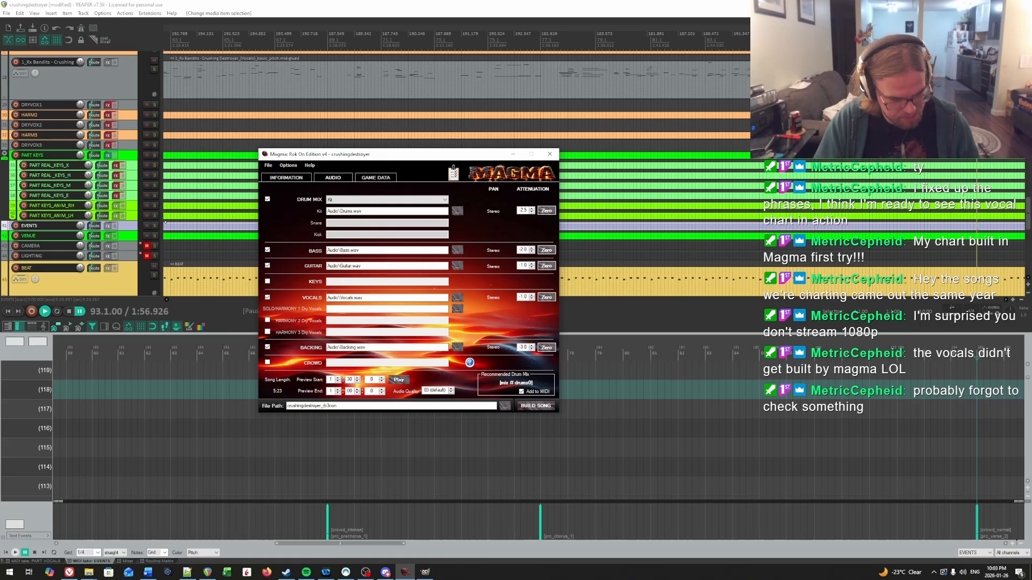
type("26")
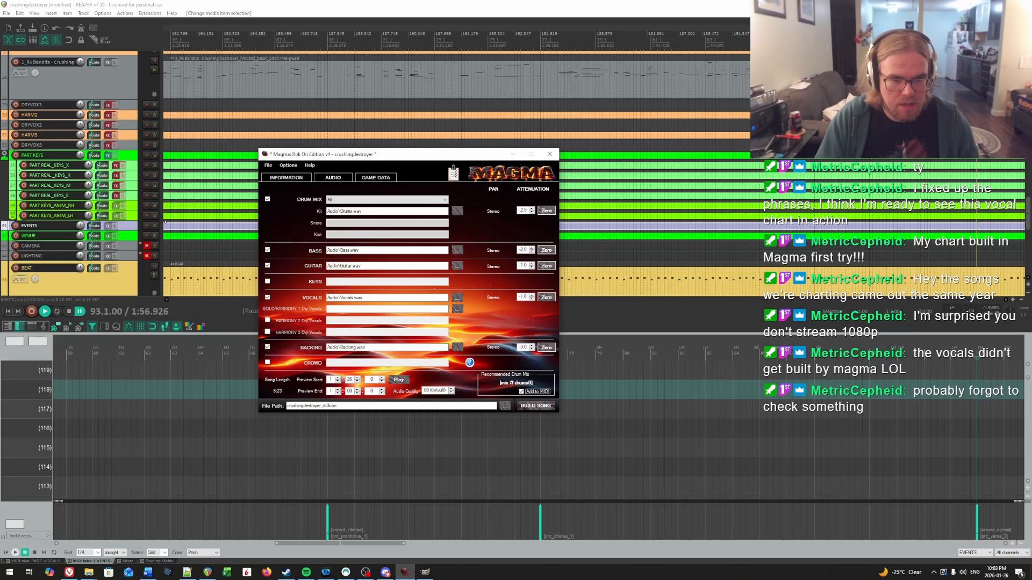
key("Tab")
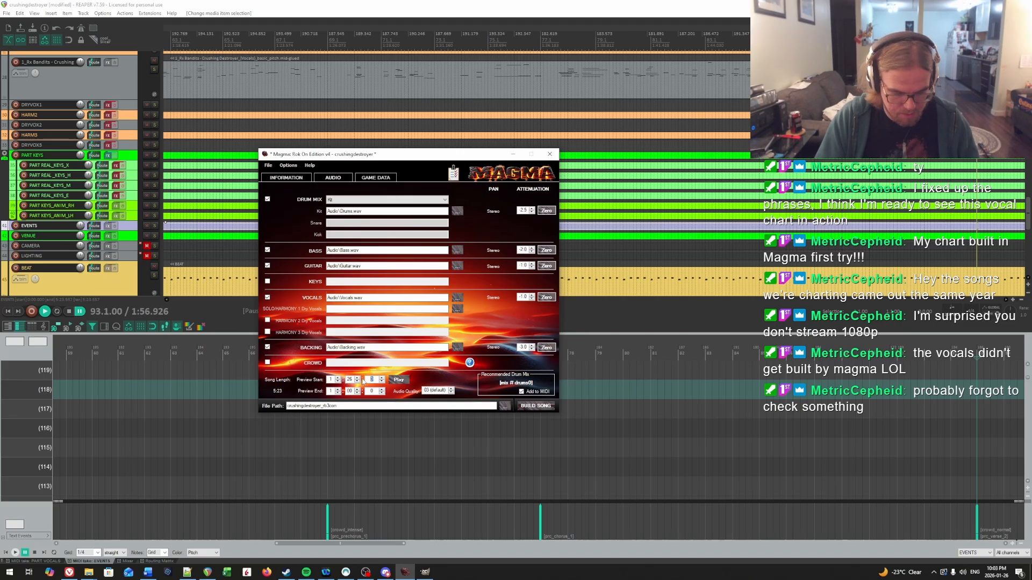
type("926")
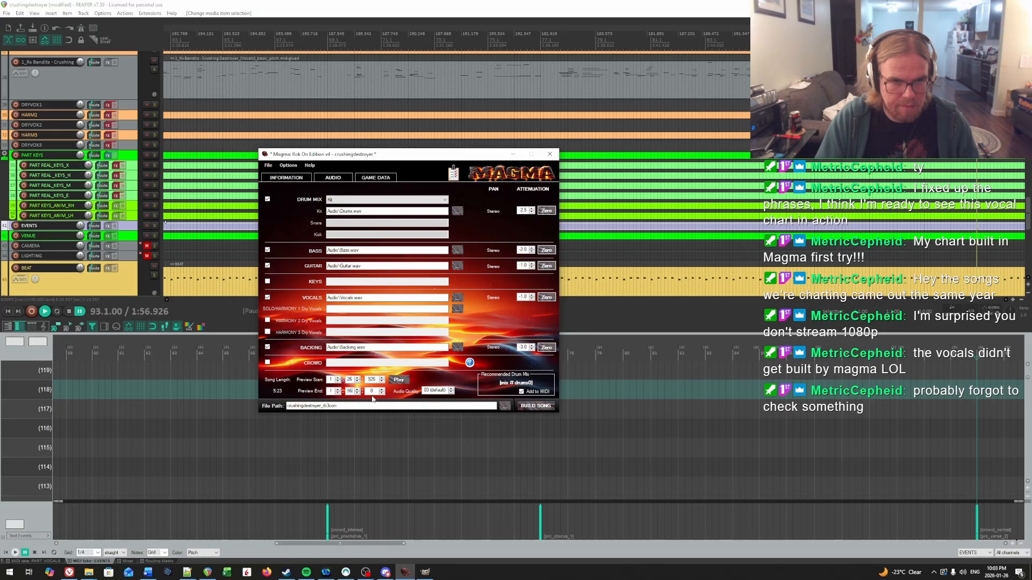
type("926")
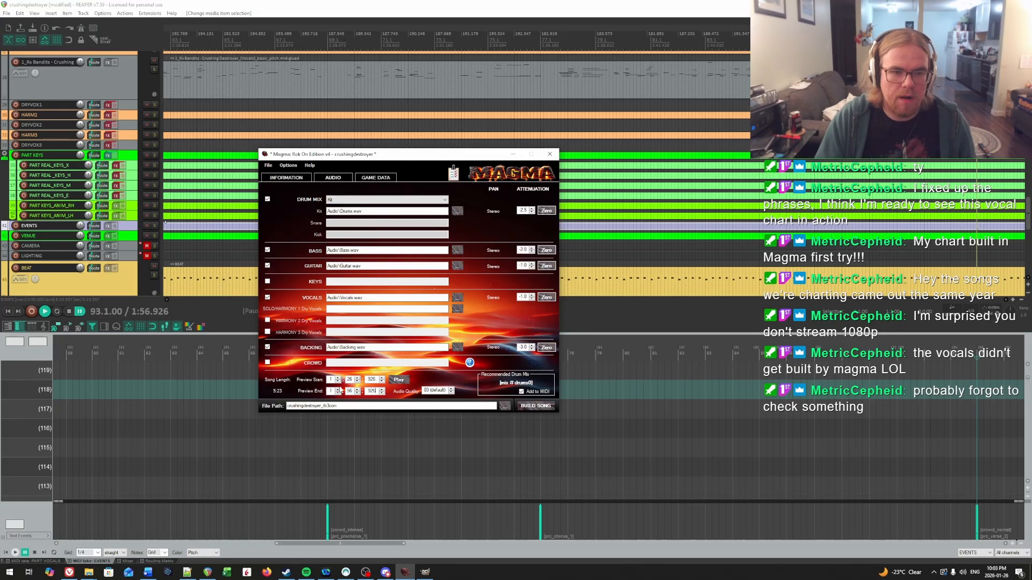
left_click(376, 298)
key("ctrl+s")
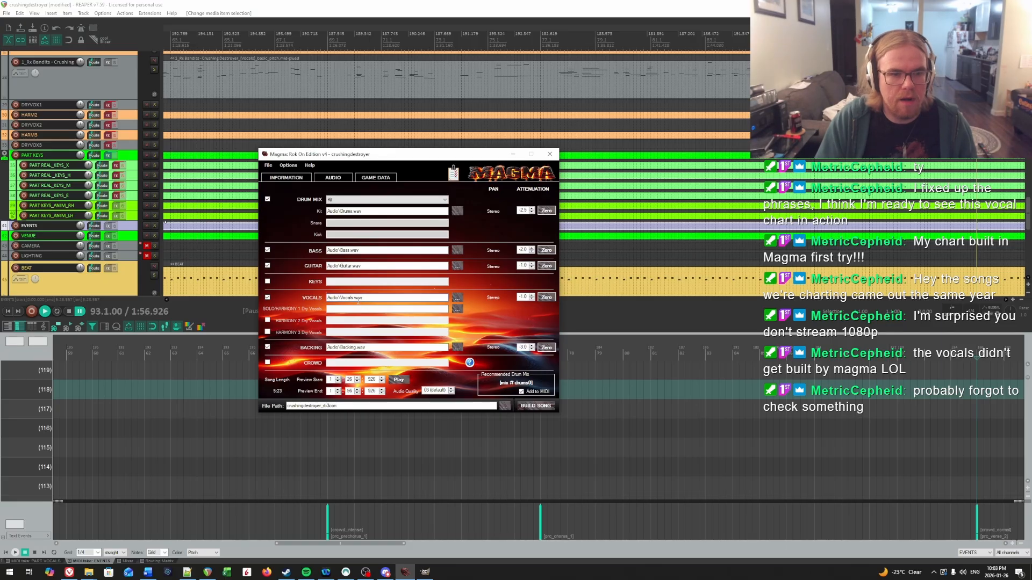
In REAPER, render the Vocals track to Compile\Audio as a 16000 Hz mono WAV named Vocals-dry, and save the project.
left_click(288, 2)
scroll(307, 147, "up", 5)
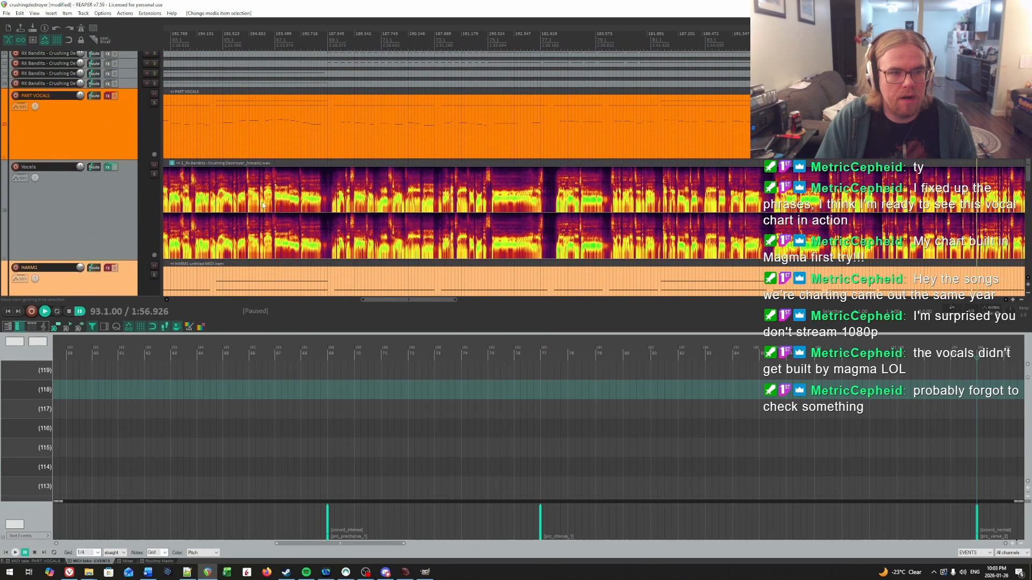
left_click(262, 204)
left_click(6, 13)
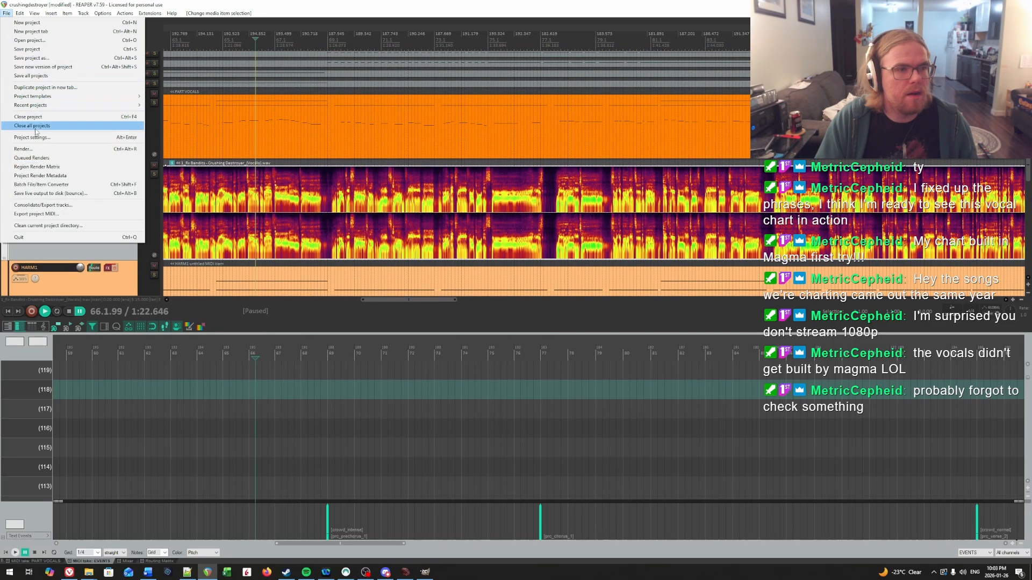
left_click(25, 149)
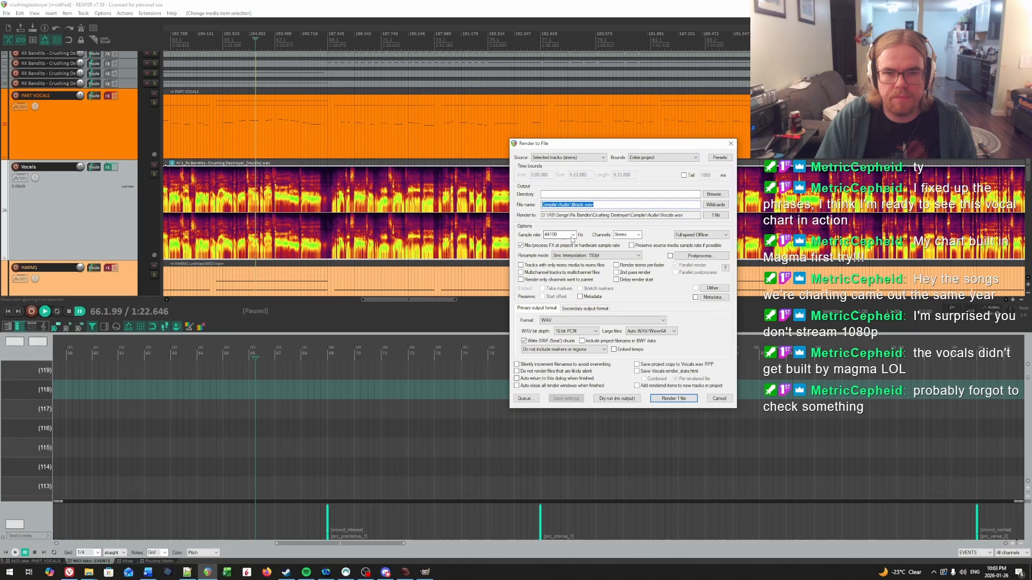
left_click(573, 236)
left_click(557, 256)
scroll(639, 236, "up", 1)
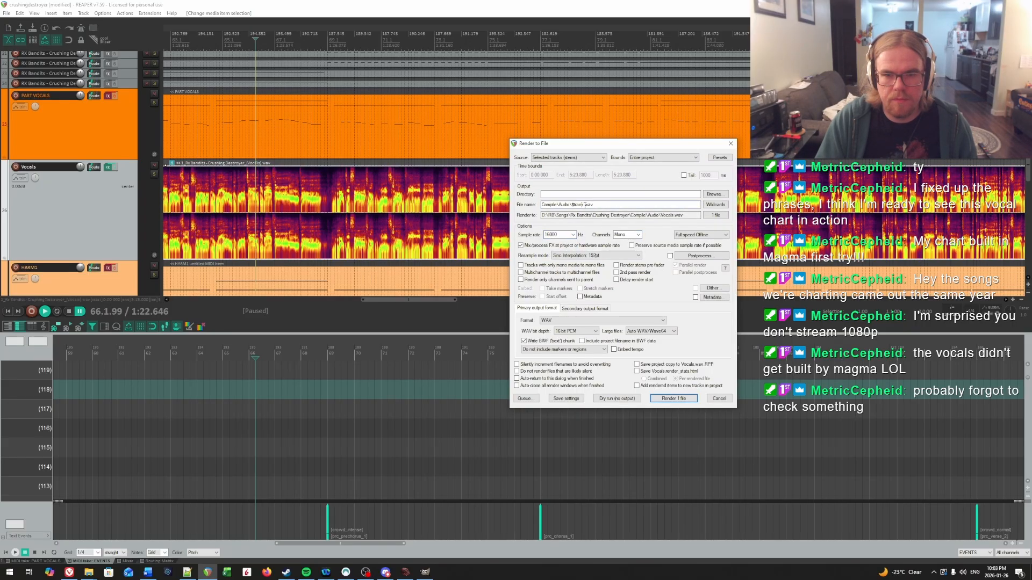
type("-dry")
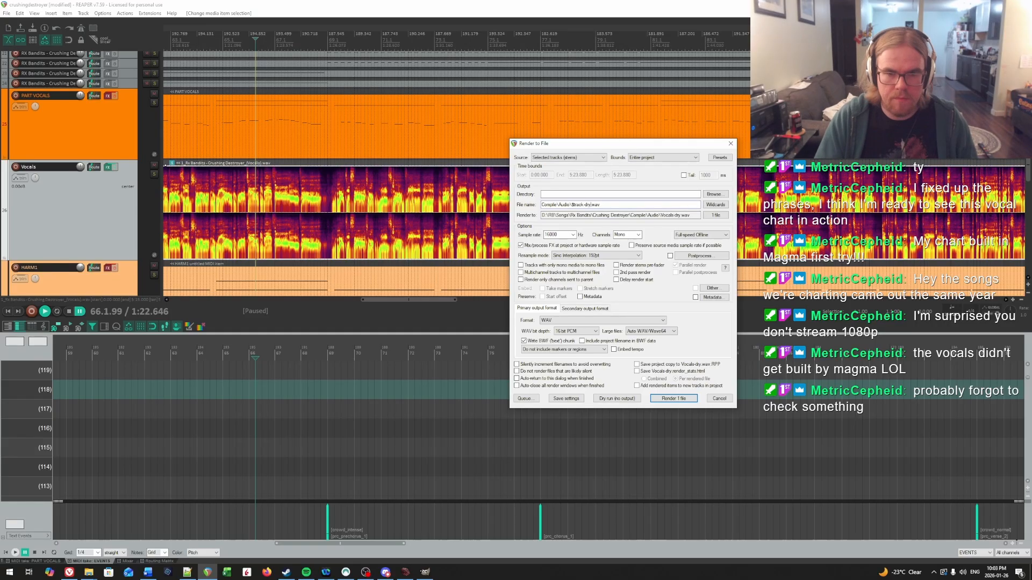
left_click(675, 399)
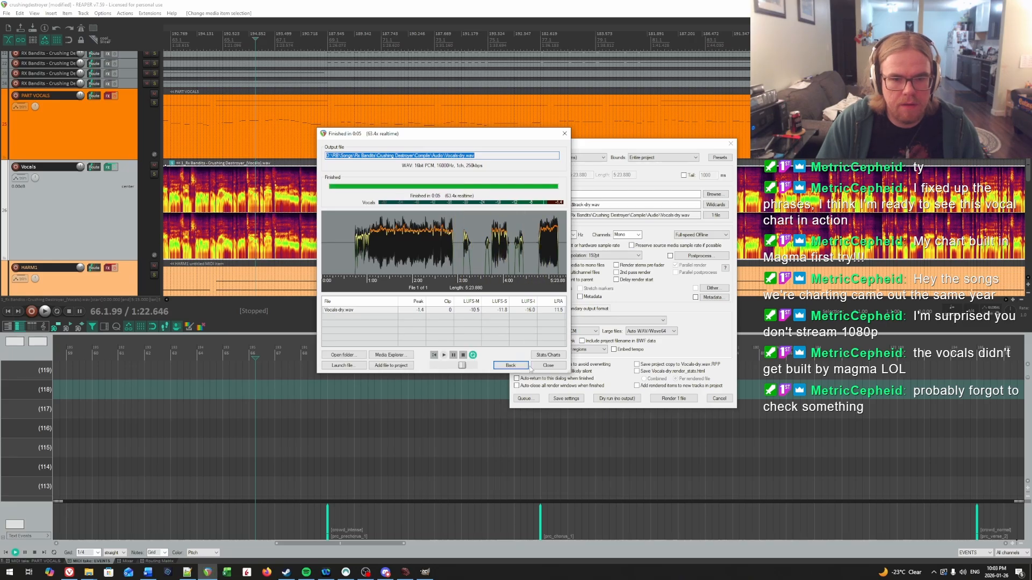
left_click(548, 366)
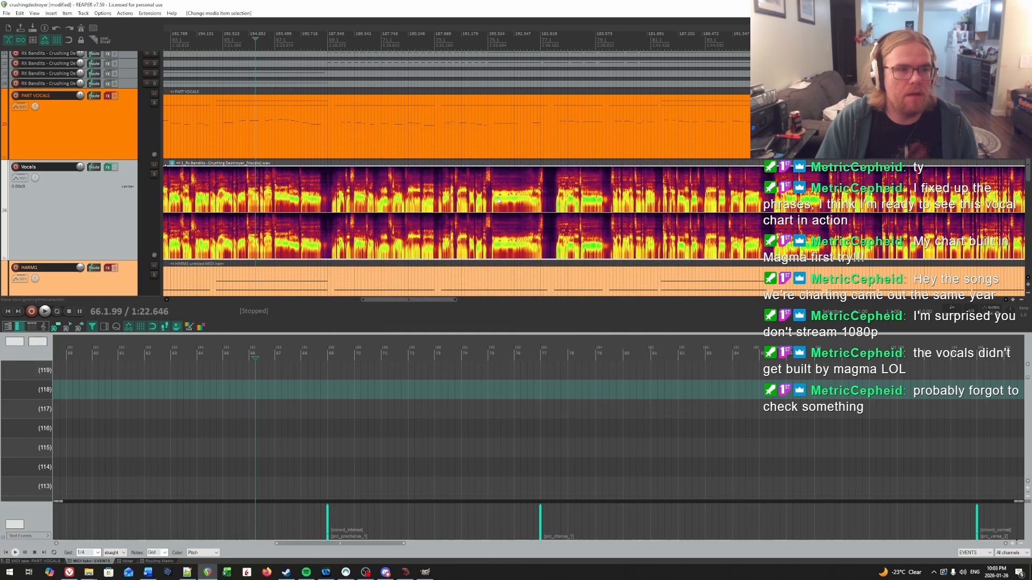
key("ctrl+s")
In Magma, assign Vocals-dry.wav as the solo/harmony 1 dry vocals and crushingdestroyer.mid from the Compile folder as the MIDI file.
left_click(986, 4)
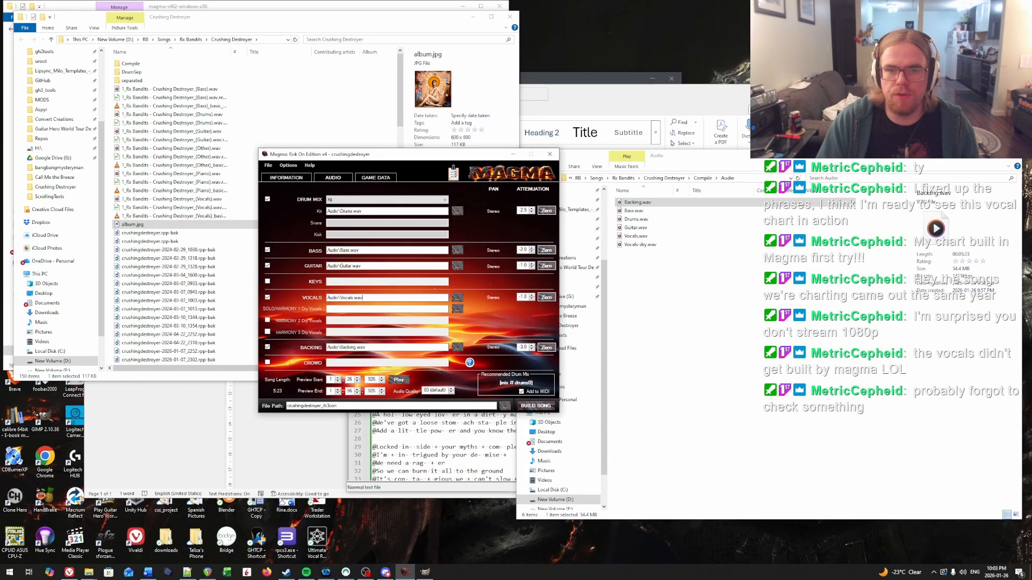
left_click_drag(640, 244, 366, 313)
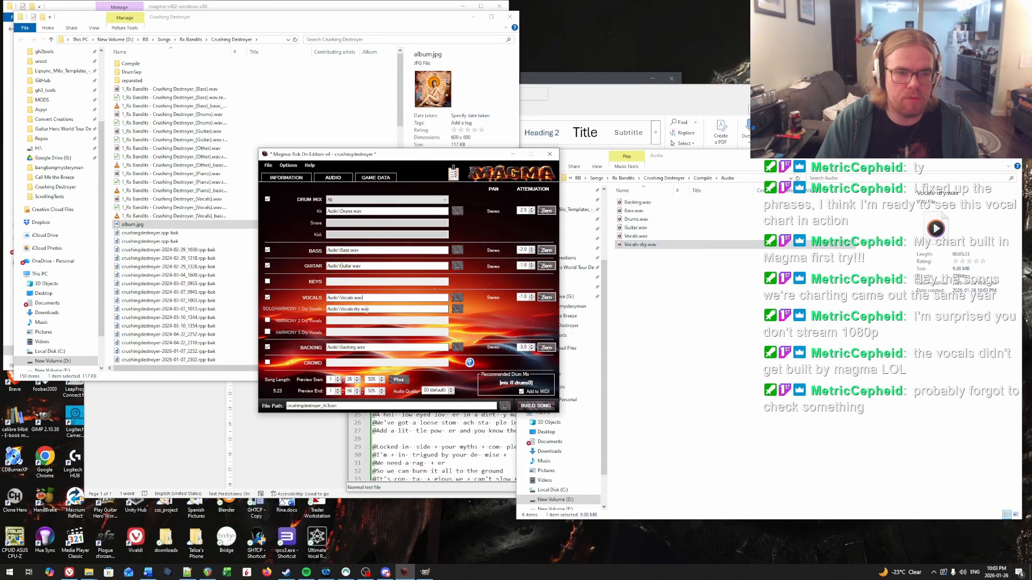
left_click(368, 177)
left_click(701, 179)
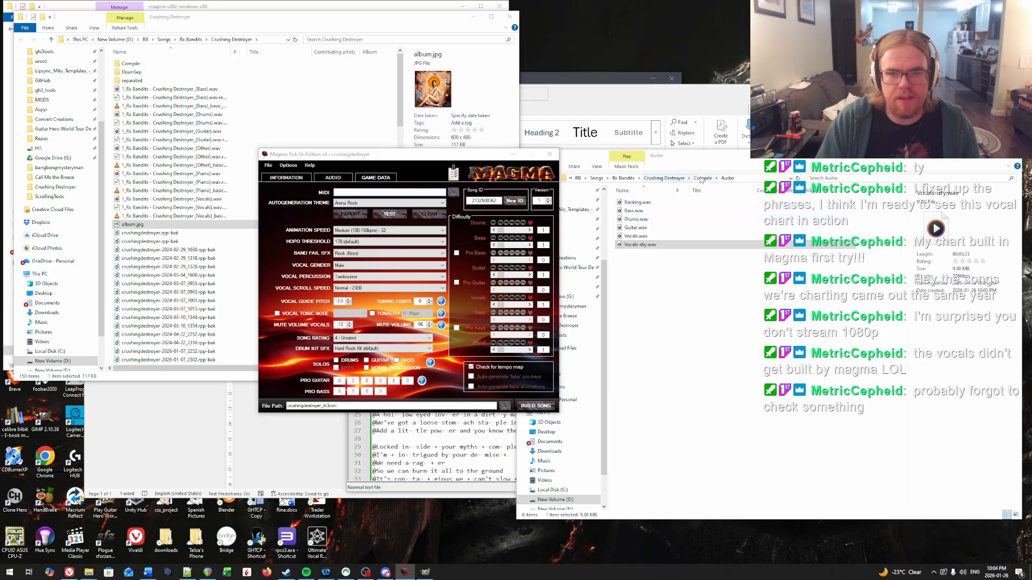
left_click_drag(645, 235, 380, 195)
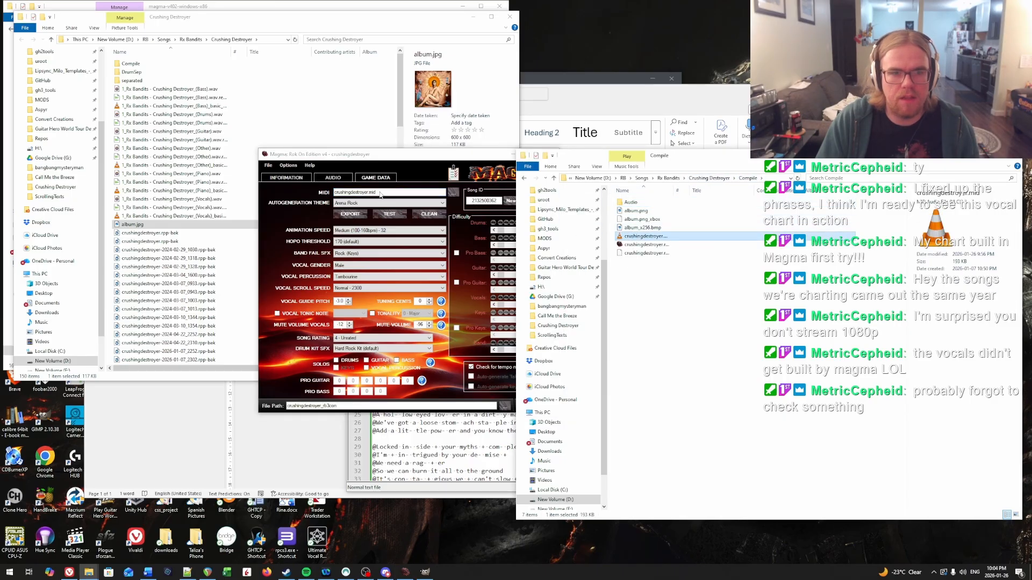
Set the animation speed to Fast (over 160bpm) - 64 and the song rating to 2 - Supervision Recommended.
left_click(366, 231)
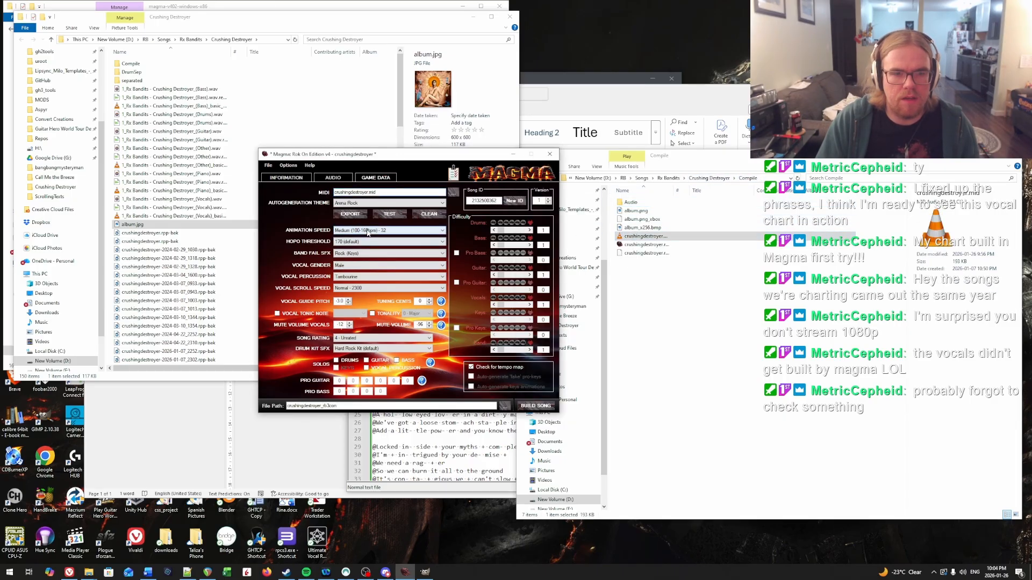
left_click(339, 256)
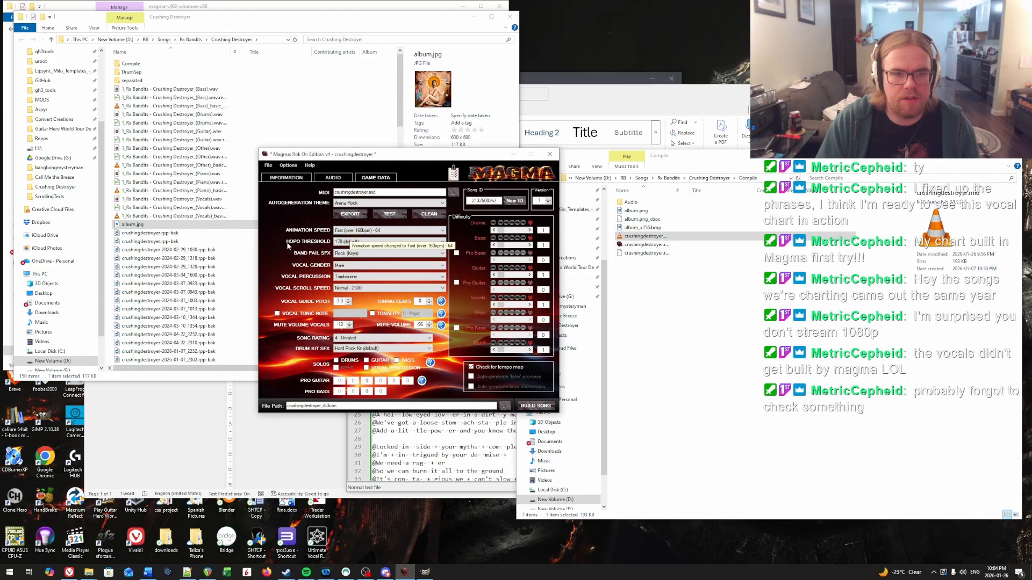
left_click(368, 232)
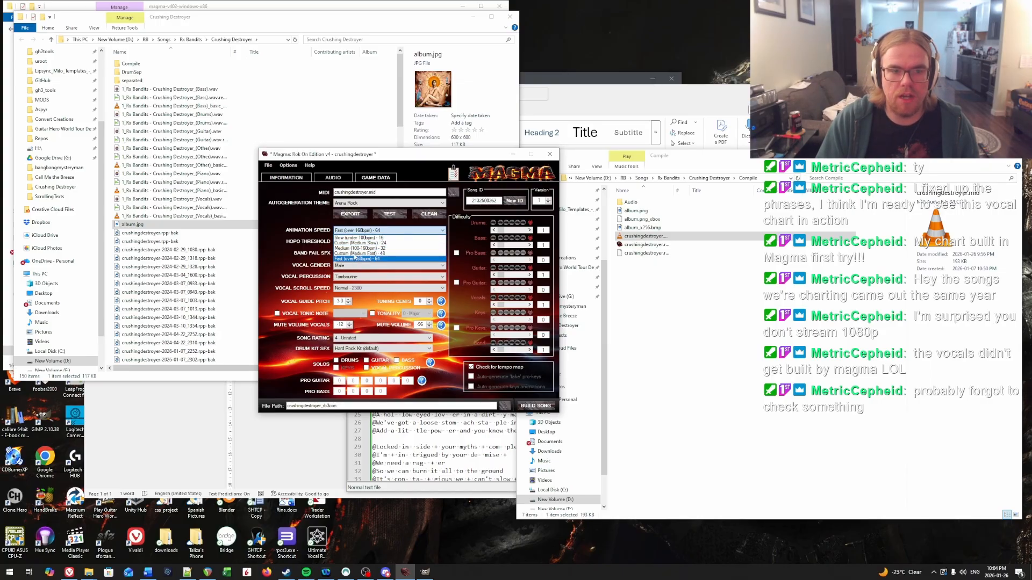
left_click(353, 260)
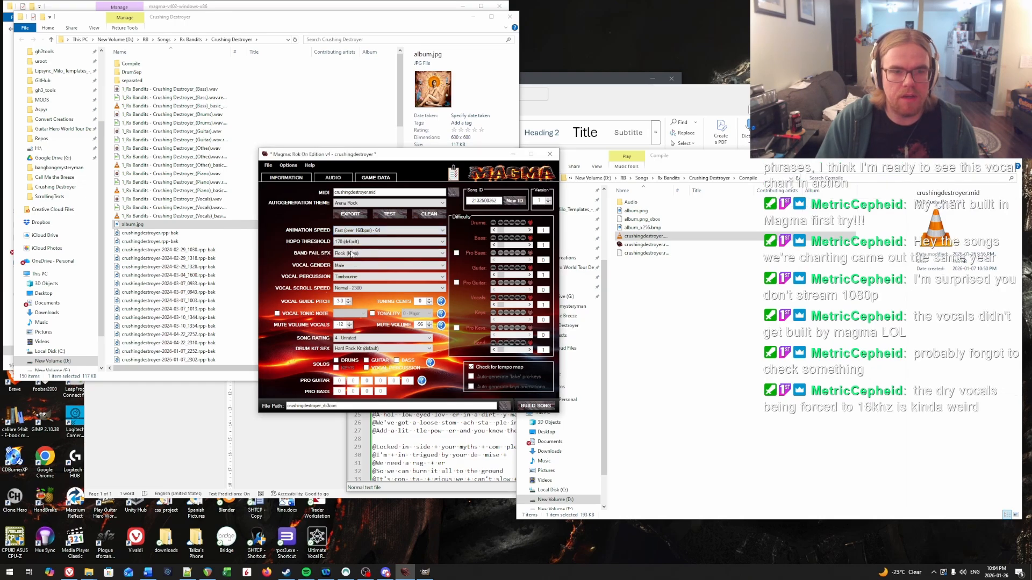
left_click(355, 255)
left_click(359, 256)
left_click(352, 338)
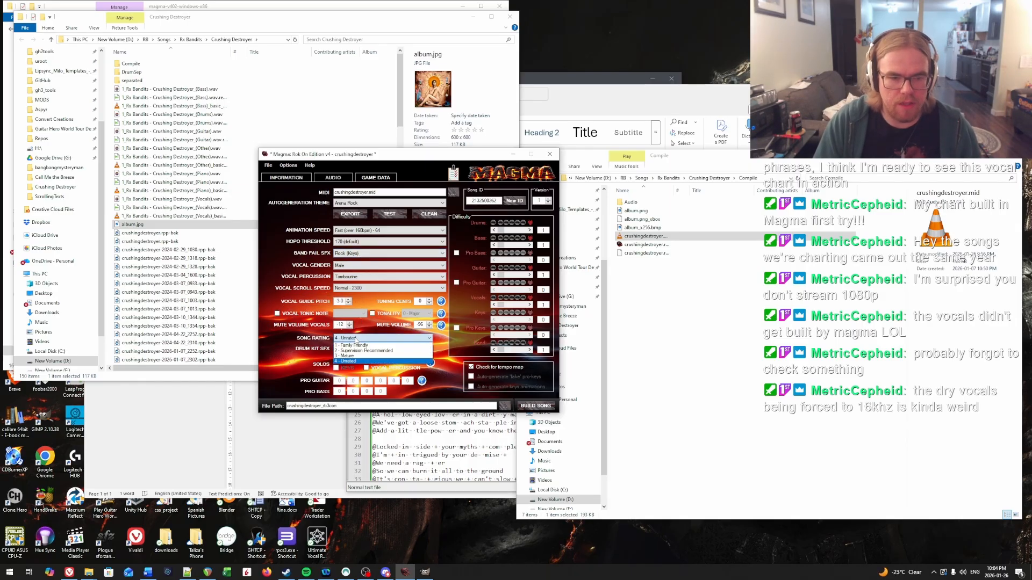
left_click(353, 351)
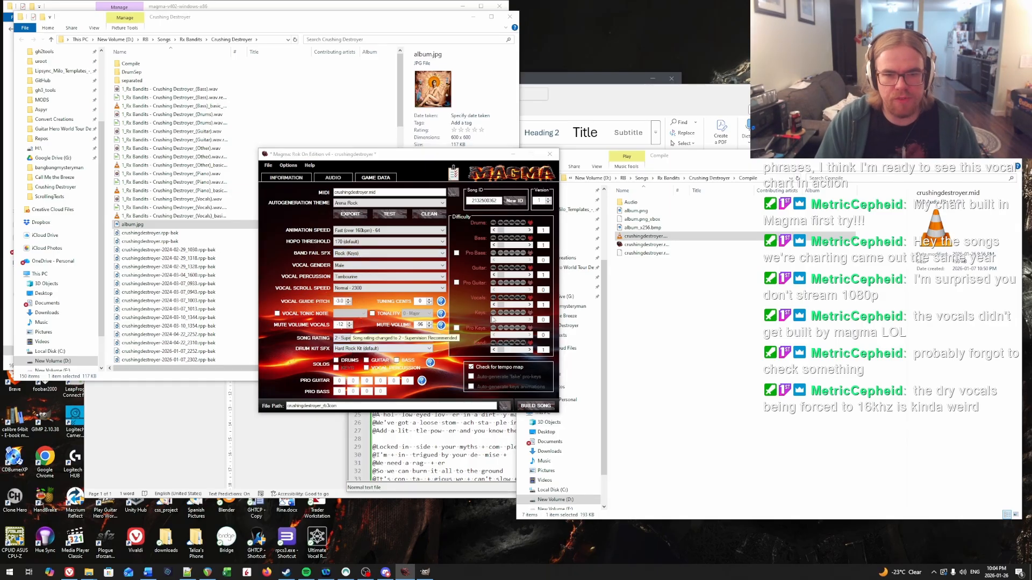
Set the drums and bass difficulties to the top red-icon tier and the guitar difficulty to the five-white-dot tier.
left_click(529, 231)
left_click(528, 230)
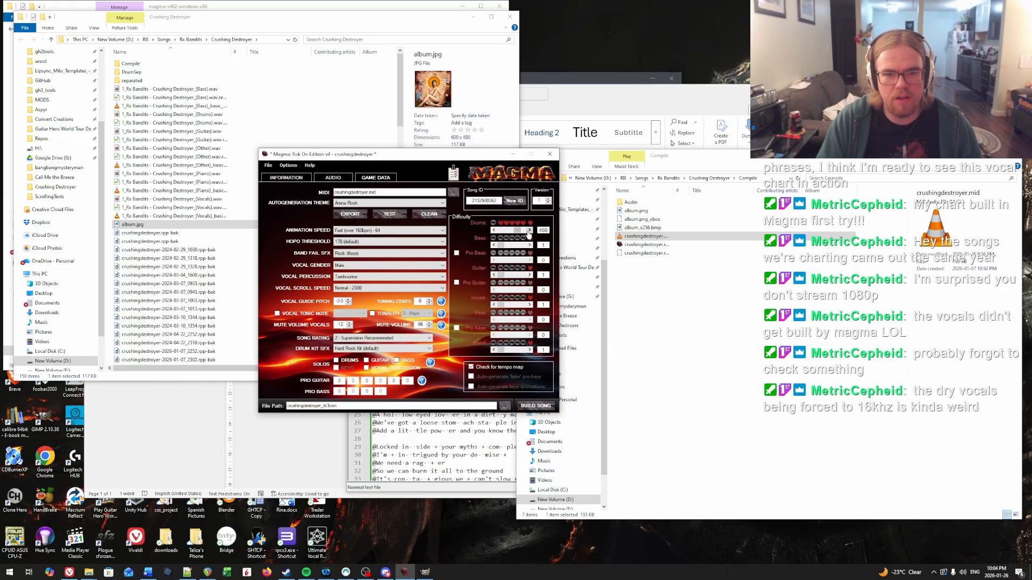
left_click(529, 231)
left_click(529, 230)
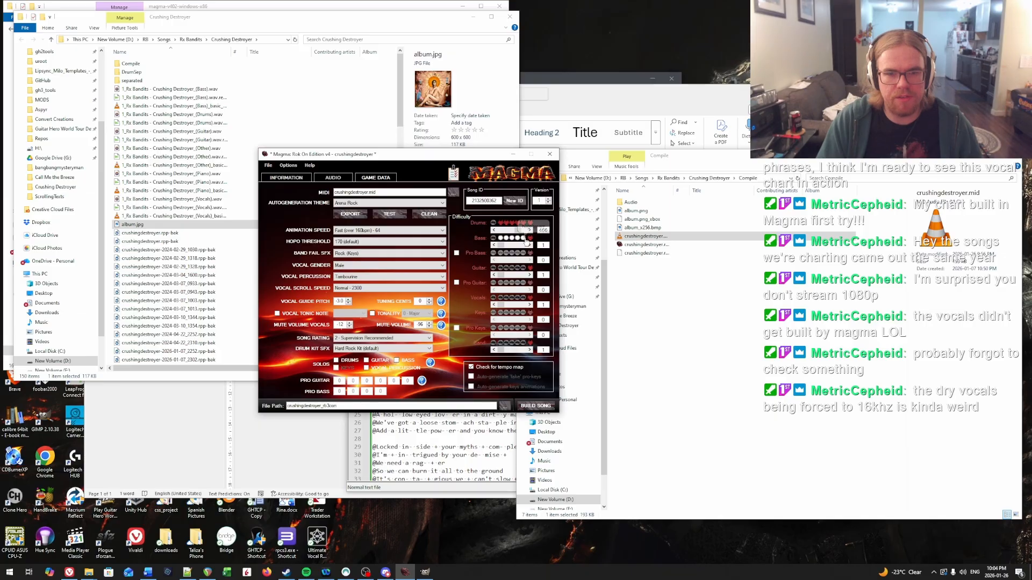
left_click(530, 244)
left_click(529, 273)
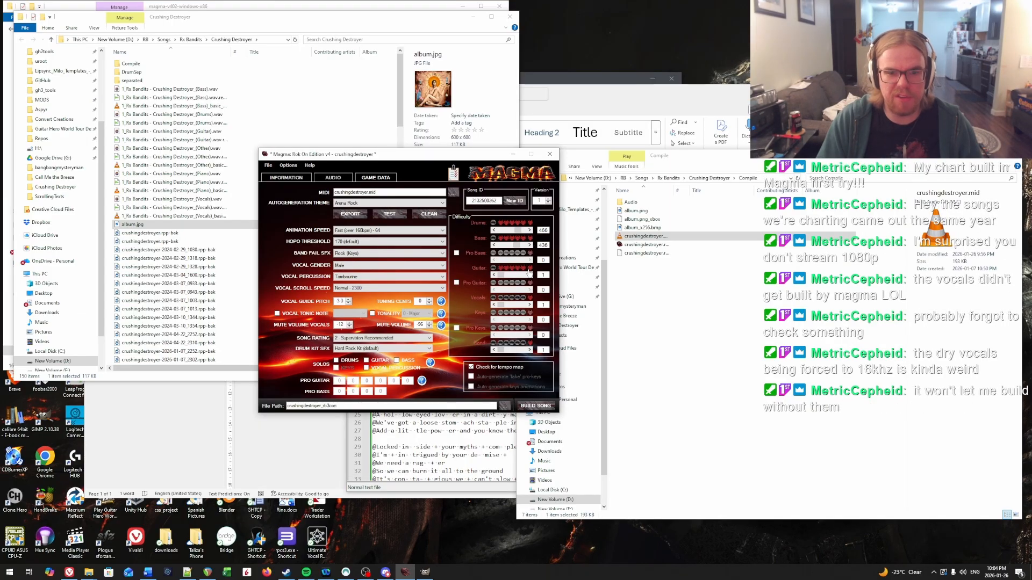
left_click(525, 273)
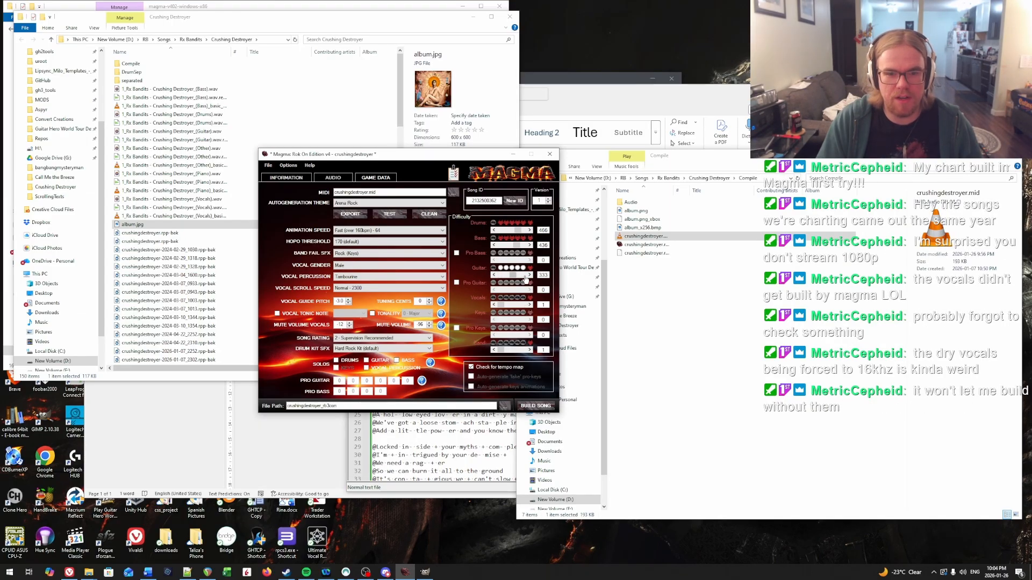
Set the vocals difficulty to 353 and the overall band difficulty to 292.
left_click(530, 302)
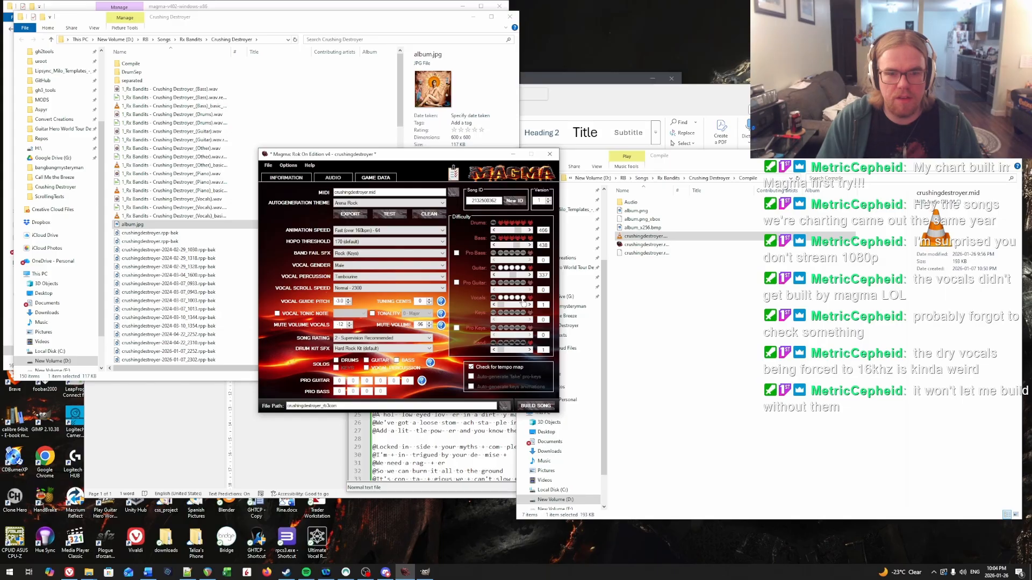
left_click(530, 302)
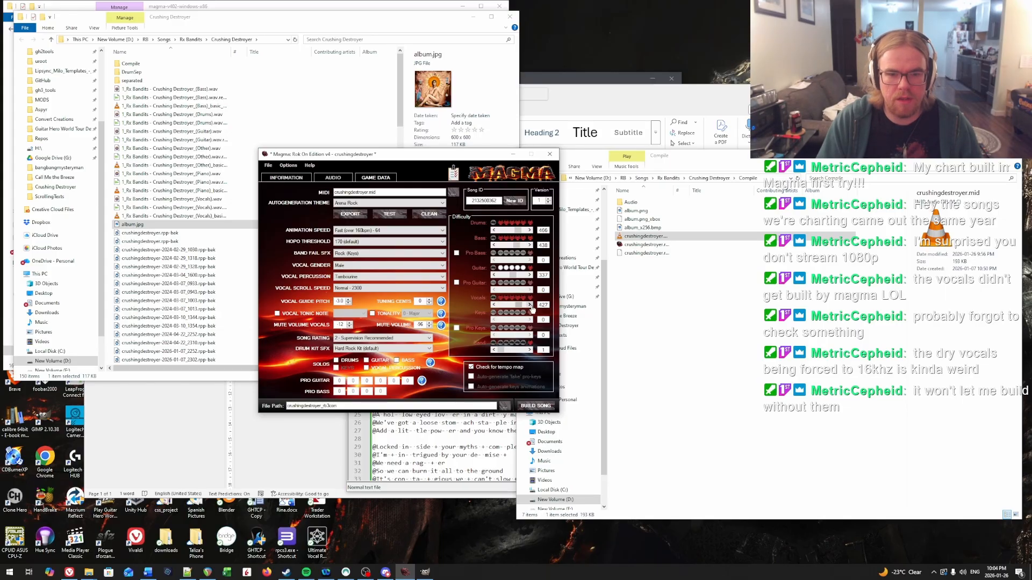
left_click(522, 299)
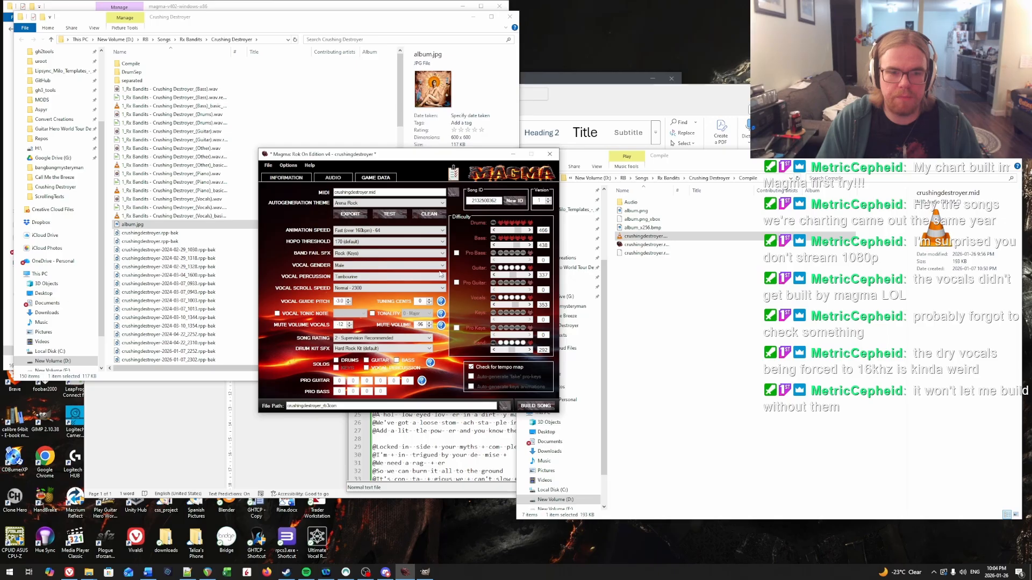
Review the audio stem assignments, game data and preview settings.
left_click(332, 180)
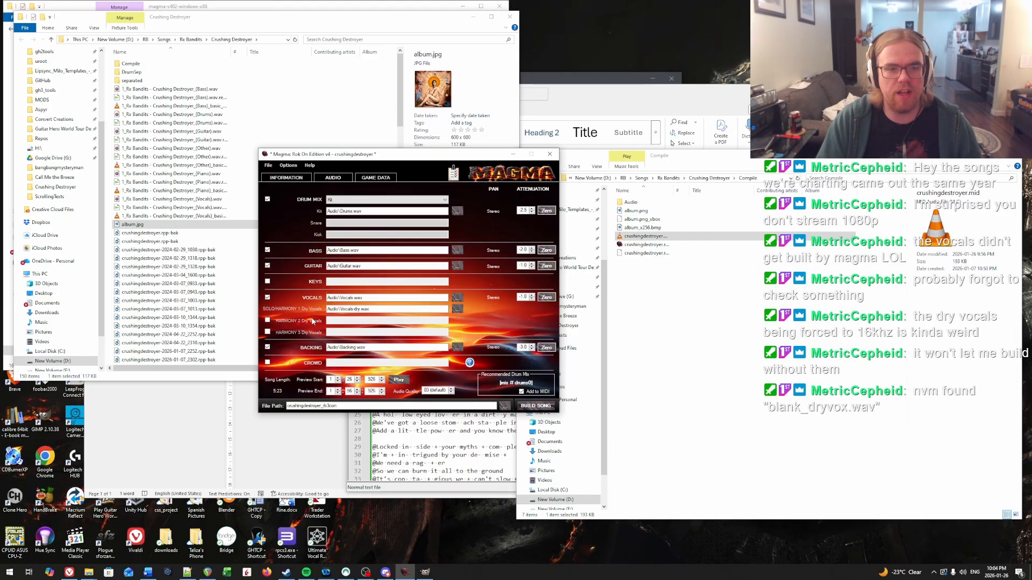
left_click(382, 178)
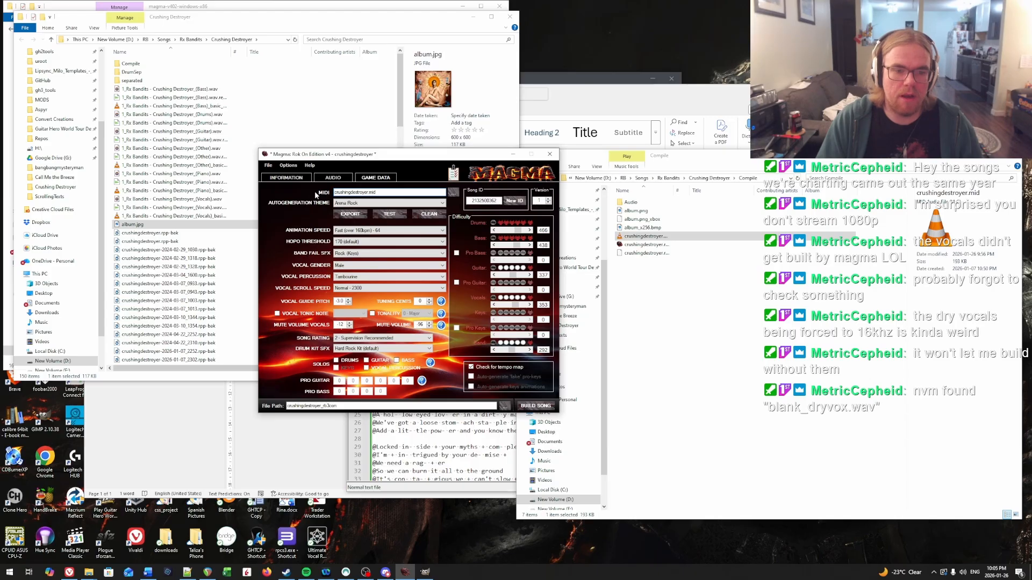
left_click(333, 178)
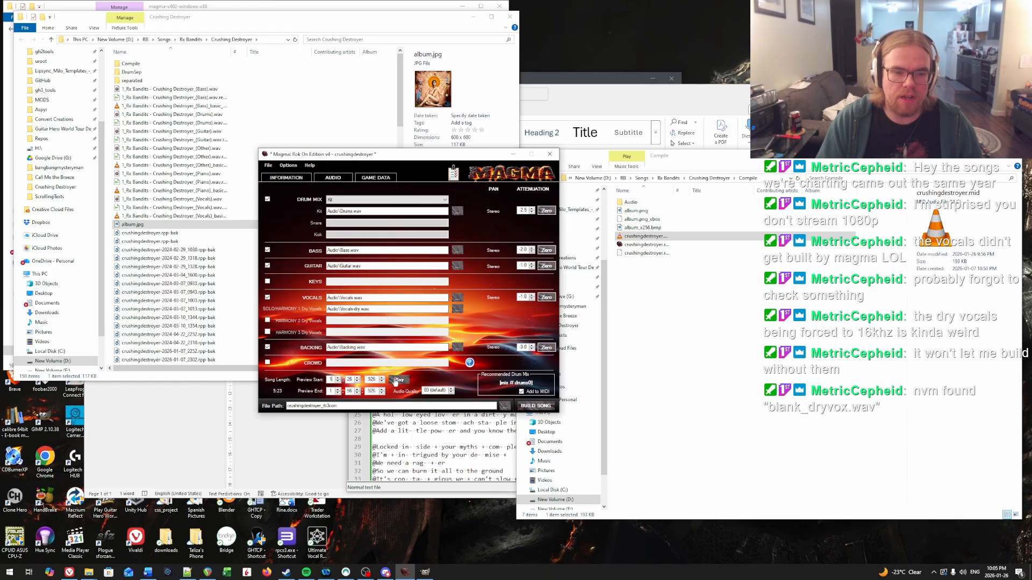
Play and stop the song's preview clip, check the game data settings and save the Magma project.
left_click(395, 380)
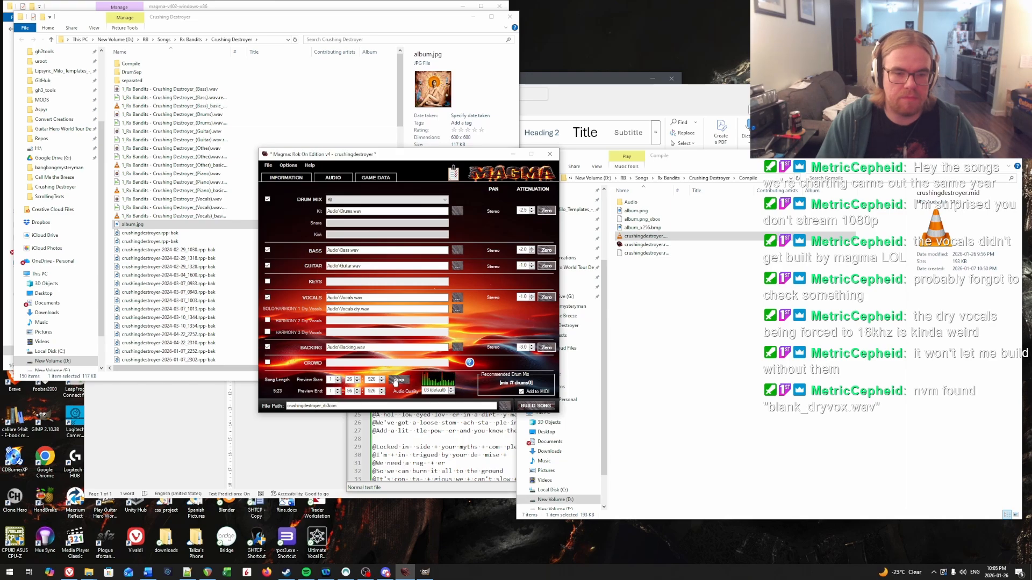
left_click(397, 380)
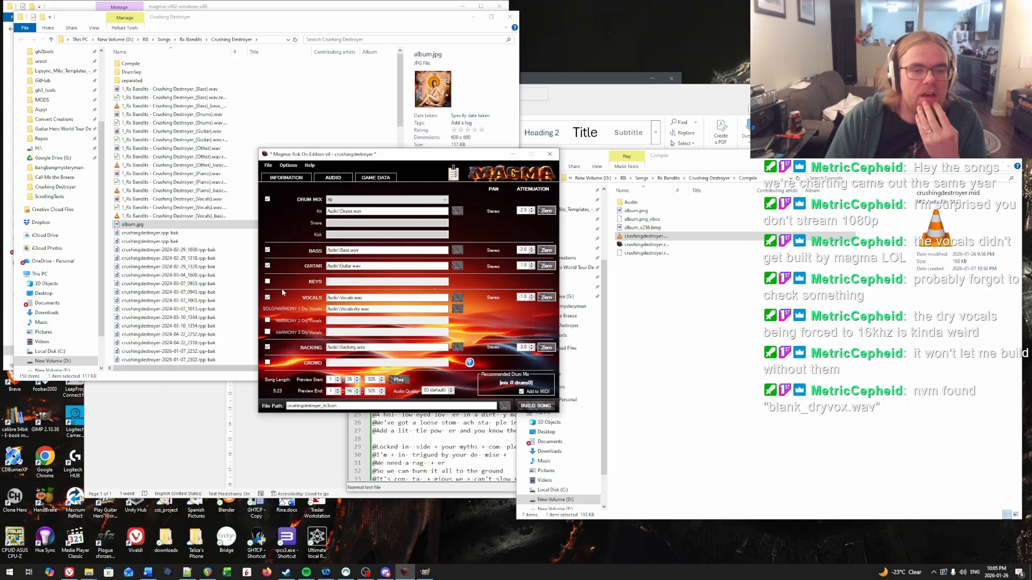
left_click(371, 178)
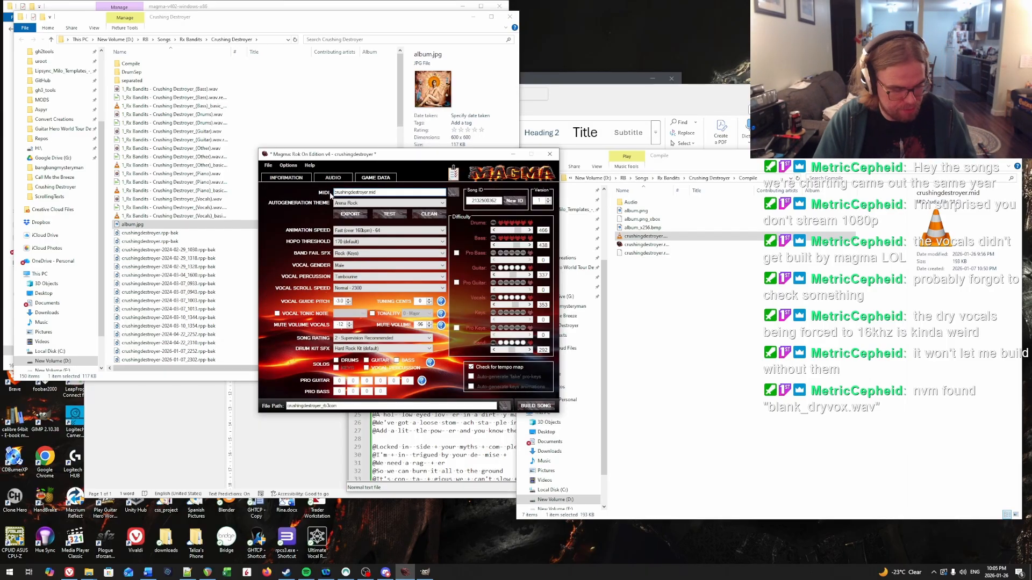
key("ctrl+s")
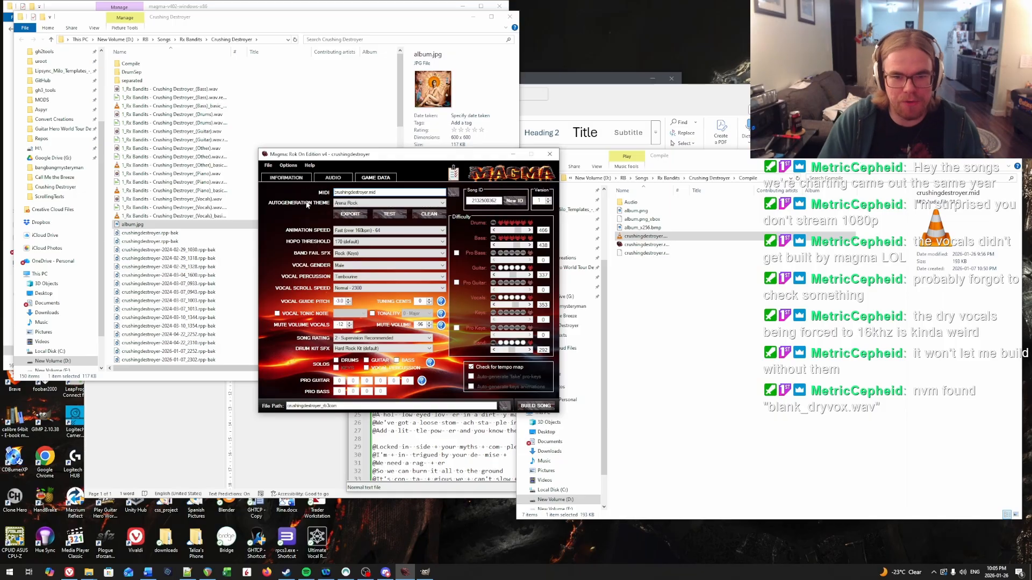
Try to build the song without drum overdrive fills and read through the errors in the build log.
left_click(333, 177)
left_click(296, 179)
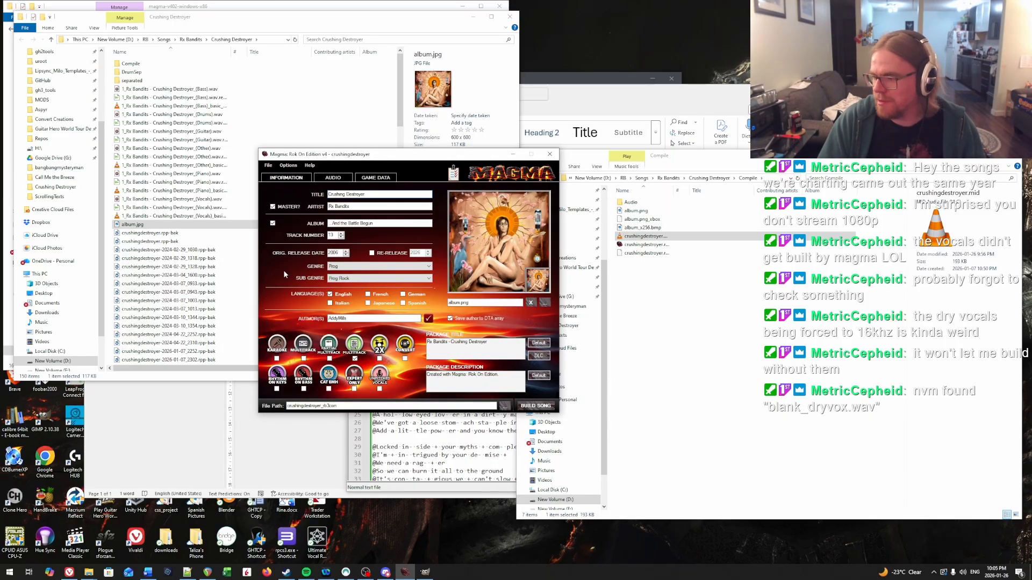
left_click(536, 406)
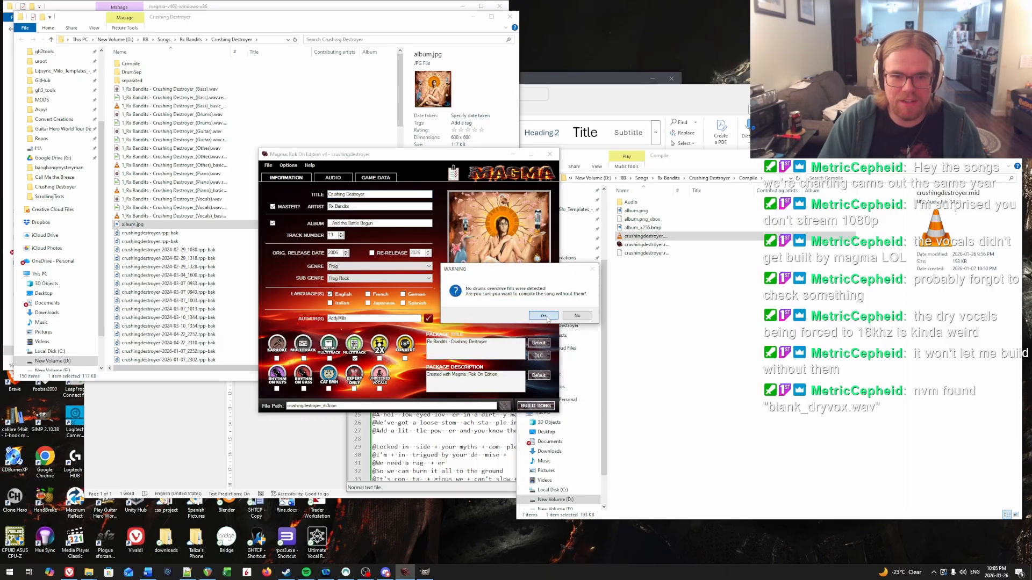
left_click(543, 316)
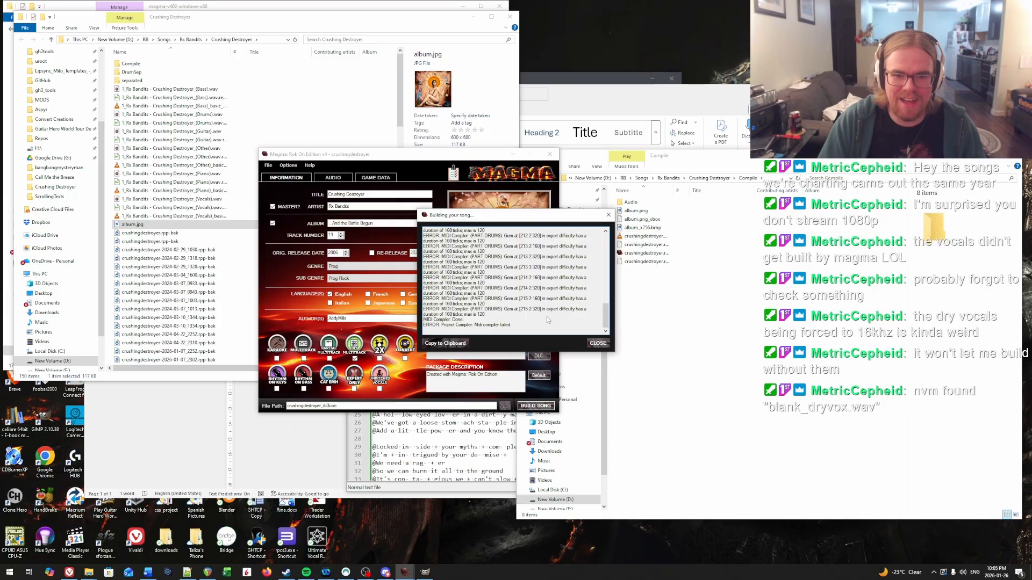
scroll(520, 274, "up", 10)
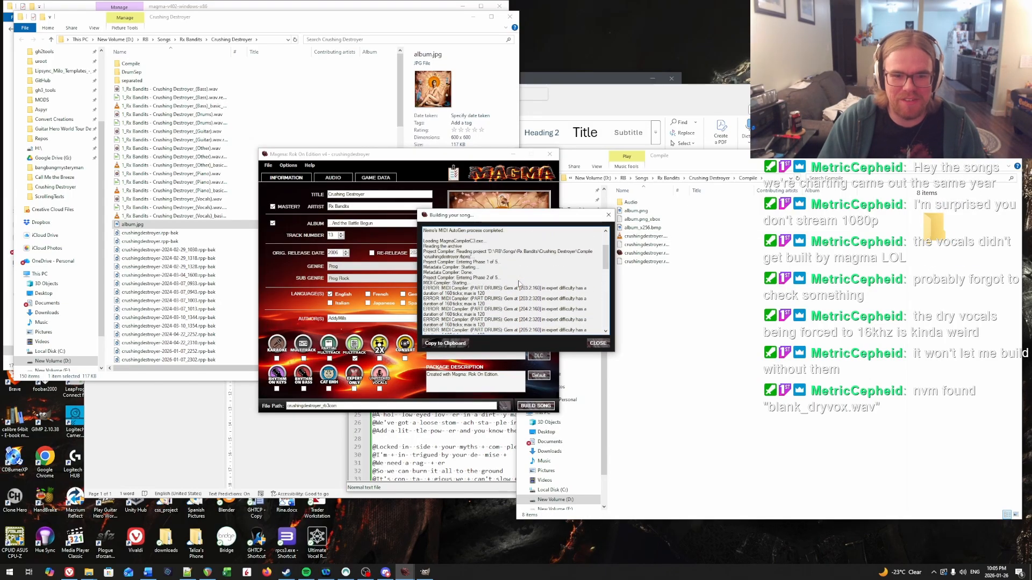
scroll(493, 309, "down", 5)
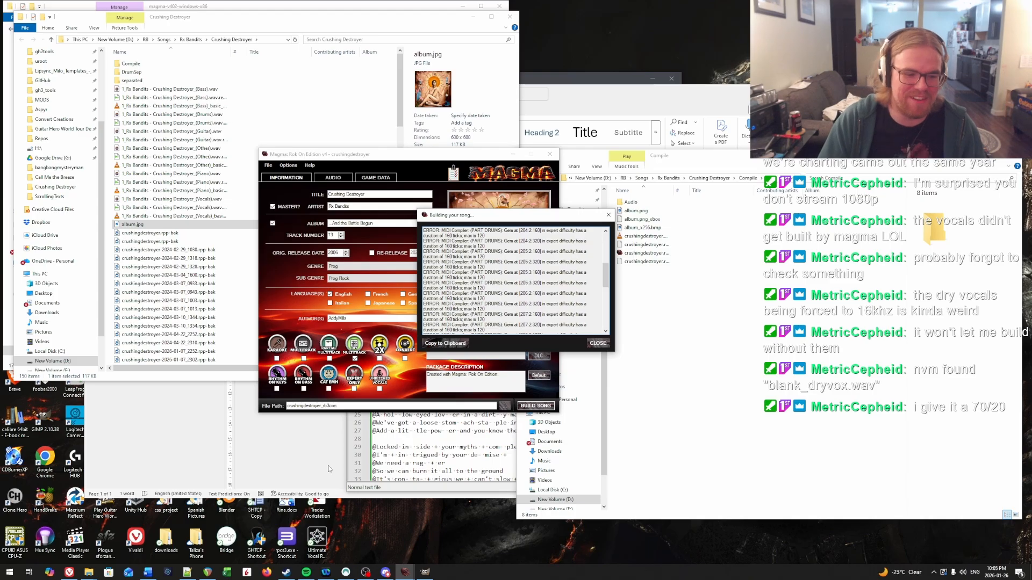
Switch to REAPER, open the PART DRUMS MIDI and compare it with the errors in Magma's build log.
left_click(207, 572)
scroll(421, 269, "up", 10)
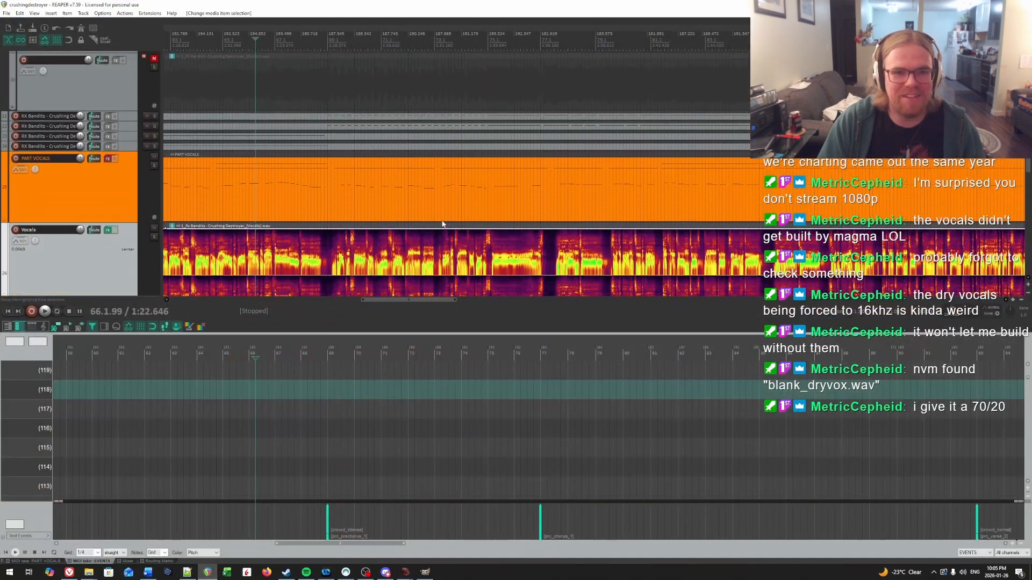
scroll(425, 245, "up", 5)
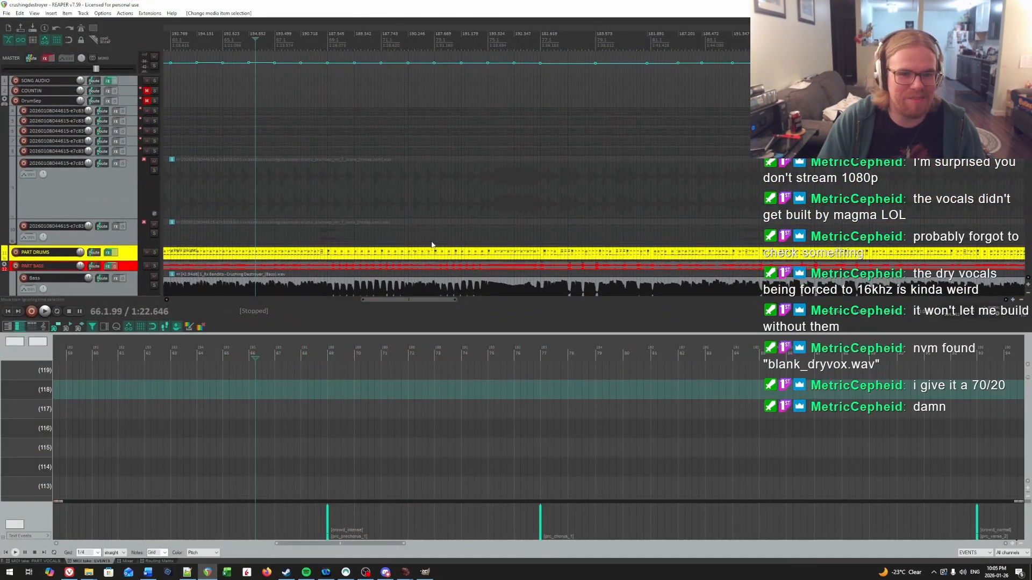
left_click(436, 258)
double_click(488, 255)
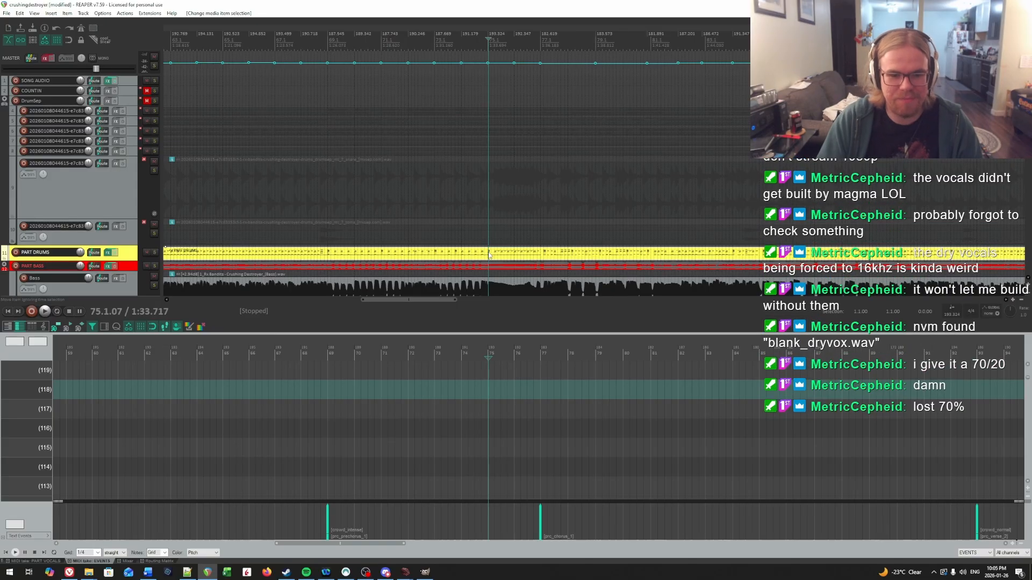
mouse_move(407, 573)
left_click(424, 510)
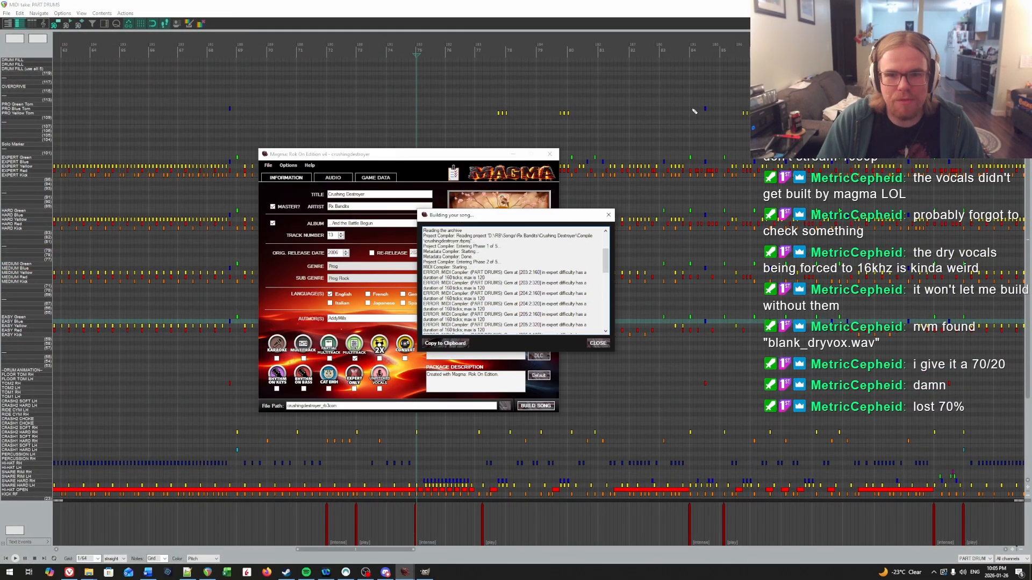
left_click(705, 101)
Set the Expert to Easy drum gems from measure 202 to the song's end to the 1/32 grid length.
scroll(705, 101, "down", 8)
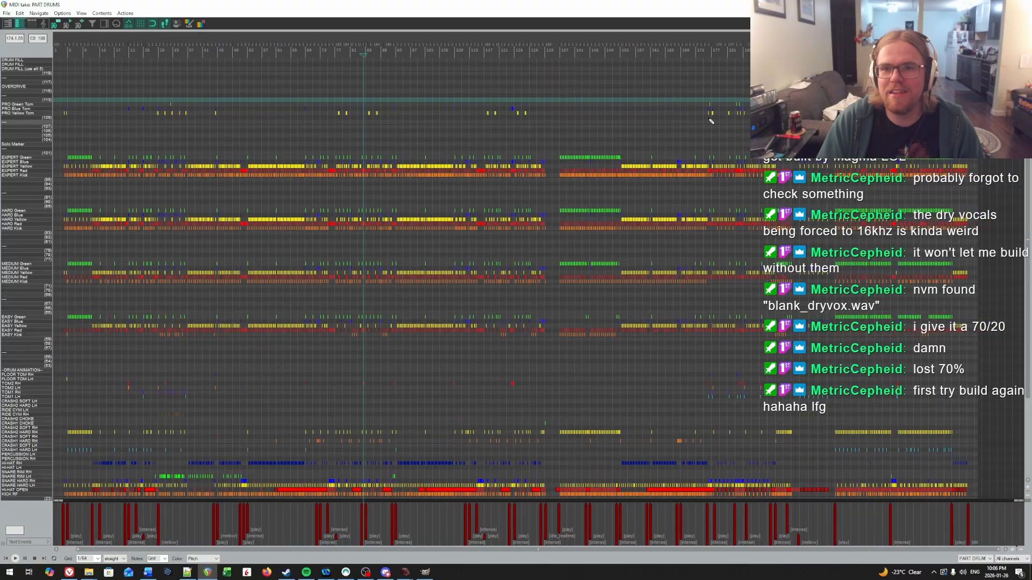
scroll(665, 193, "up", 8)
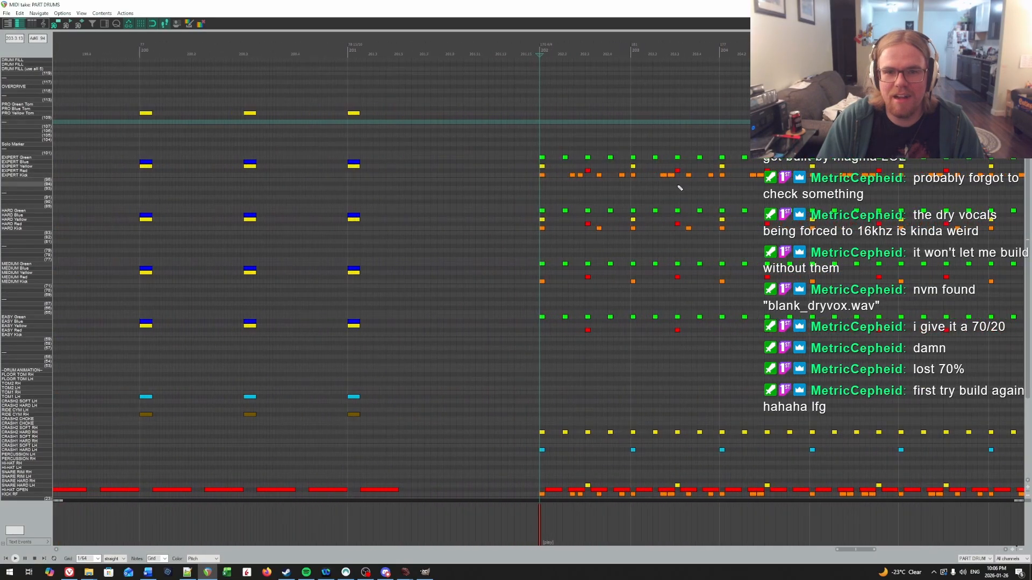
scroll(665, 194, "down", 3)
scroll(624, 147, "up", 1)
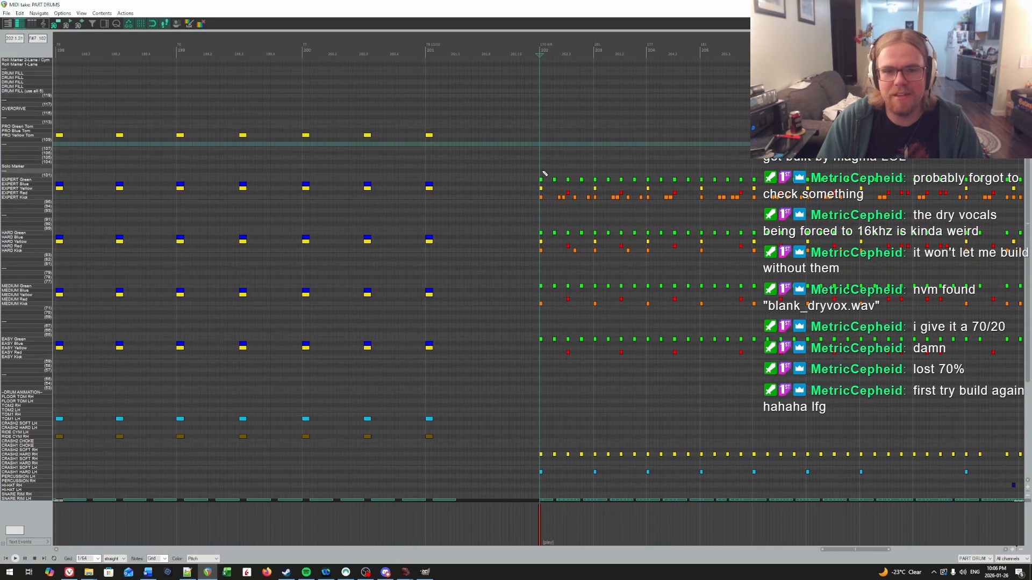
left_click_drag(534, 127, 938, 292)
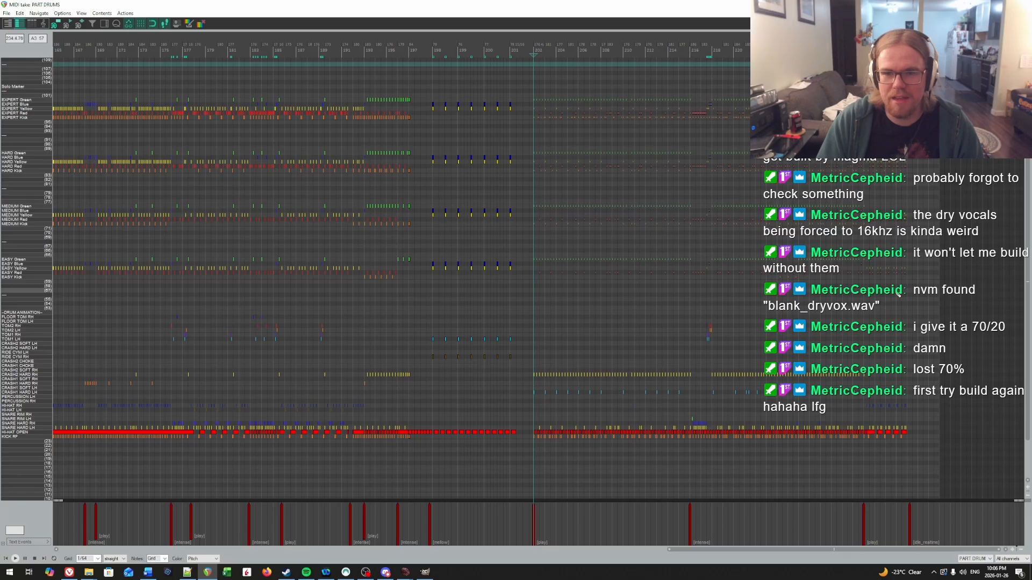
scroll(898, 295, "up", 3)
scroll(235, 523, "up", 10)
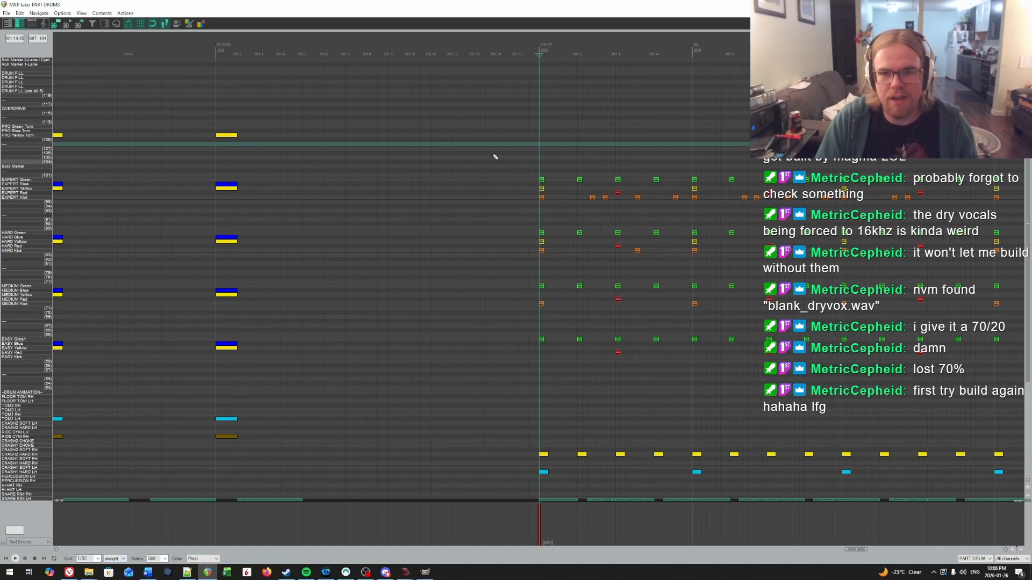
scroll(576, 159, "down", 2)
scroll(576, 159, "down", 12)
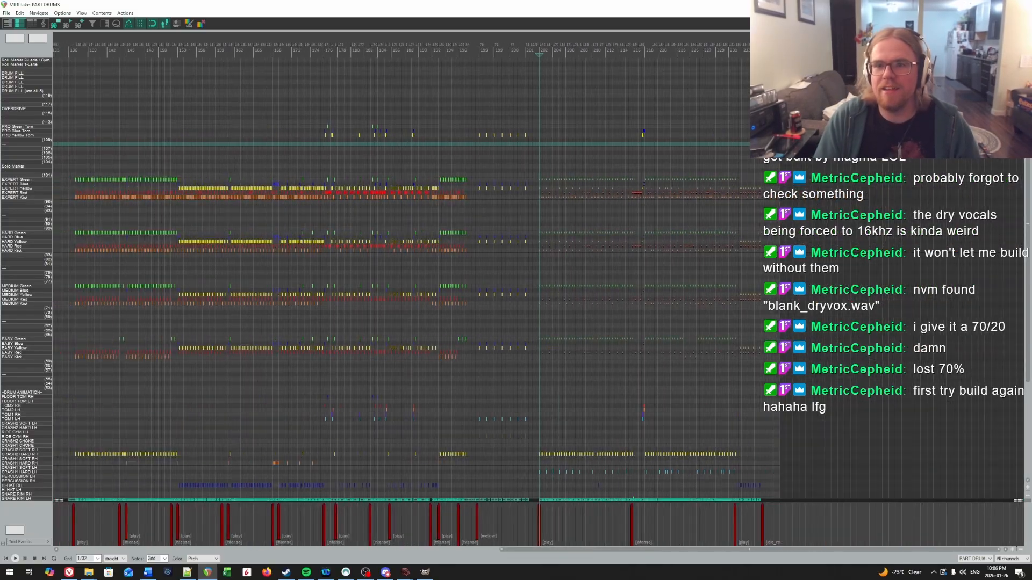
key("Escape")
Select the chart's MIDI items for export, including those on the EVENTS and BEAT tracks.
scroll(214, 252, "down", 1)
scroll(214, 252, "down", 4)
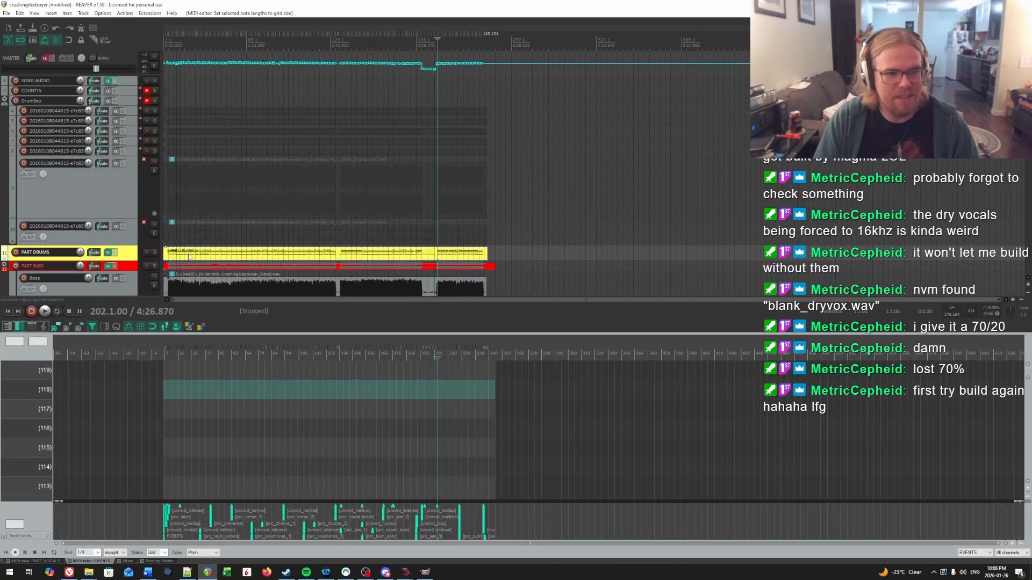
scroll(226, 258, "down", 1)
scroll(226, 258, "down", 3)
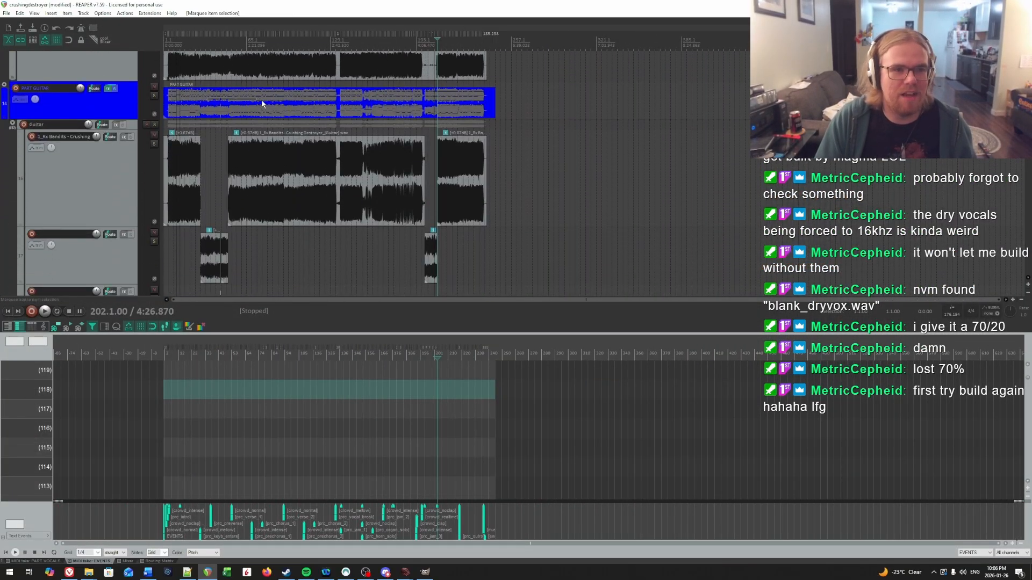
scroll(206, 173, "down", 3)
scroll(205, 177, "down", 6)
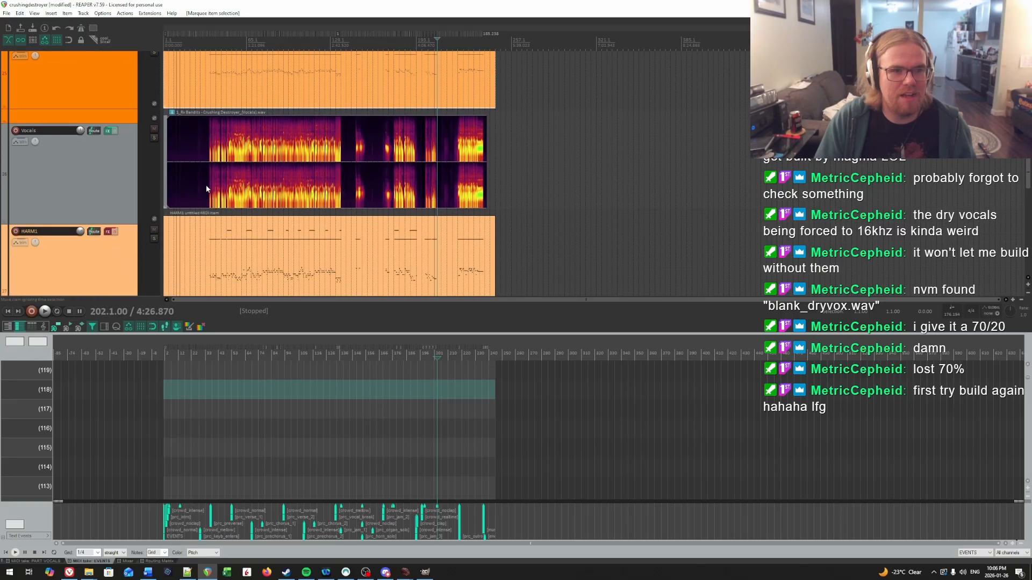
scroll(207, 189, "down", 5)
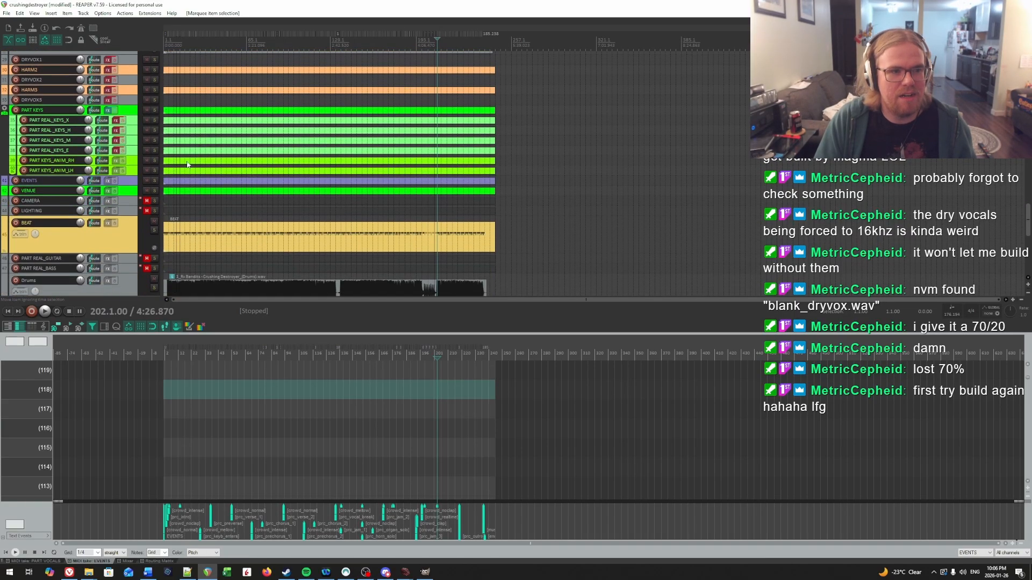
left_click(197, 184)
left_click(300, 246, "ctrl")
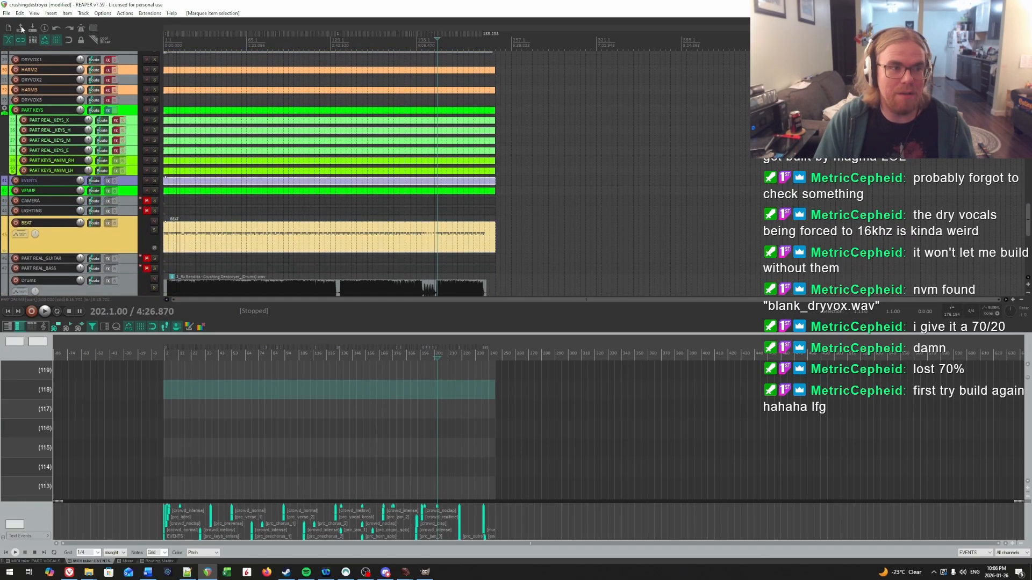
Save the project and export the selected items over the entire project as multitrack MIDI to crushingdestroyer.mid in the Compile folder.
key("ctrl+s")
left_click(6, 12)
left_click(32, 215)
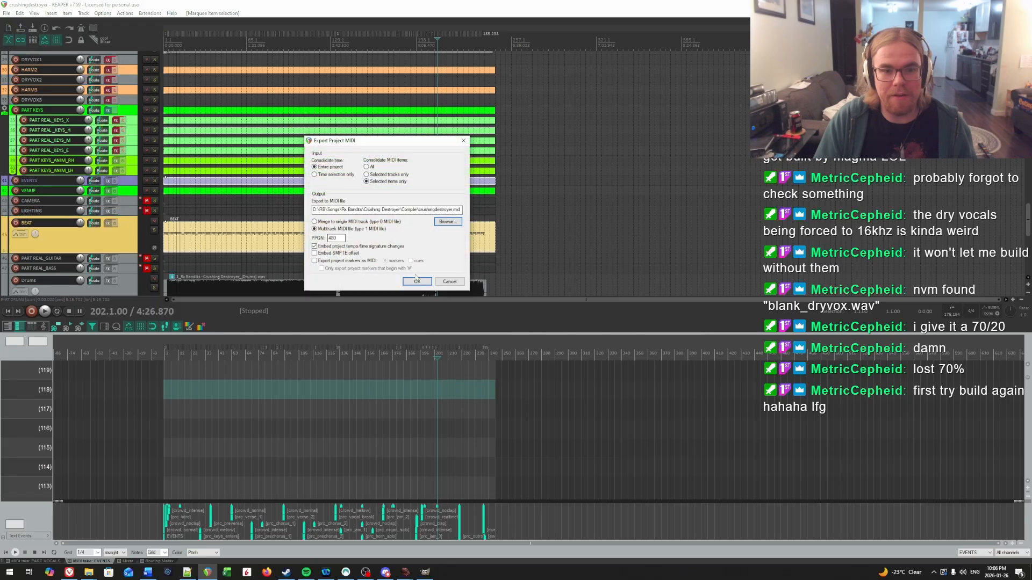
left_click(416, 280)
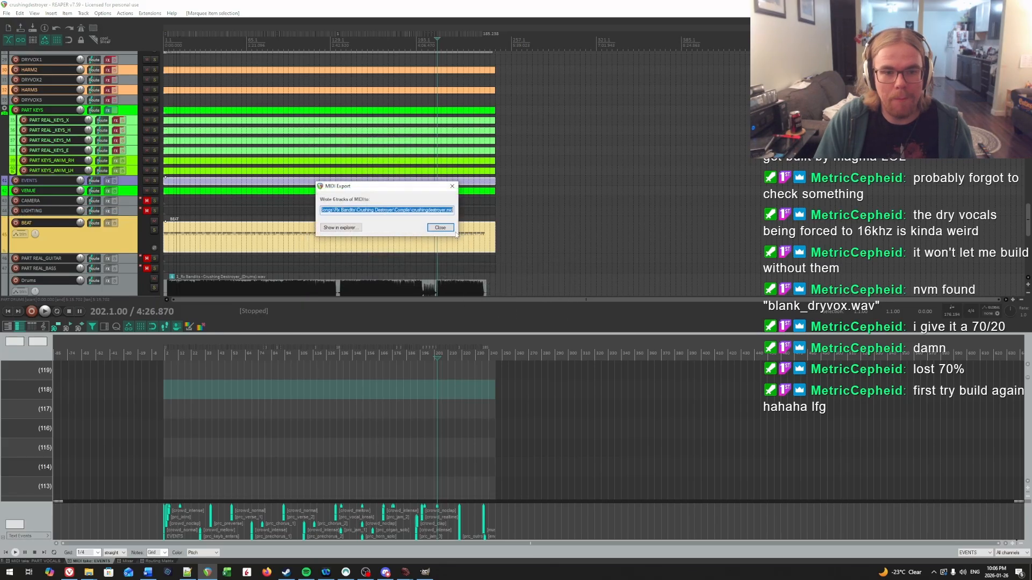
left_click(450, 228)
Return to Magma, close the old build log and build the song again, accepting the missing drum overdrive fills.
mouse_move(404, 574)
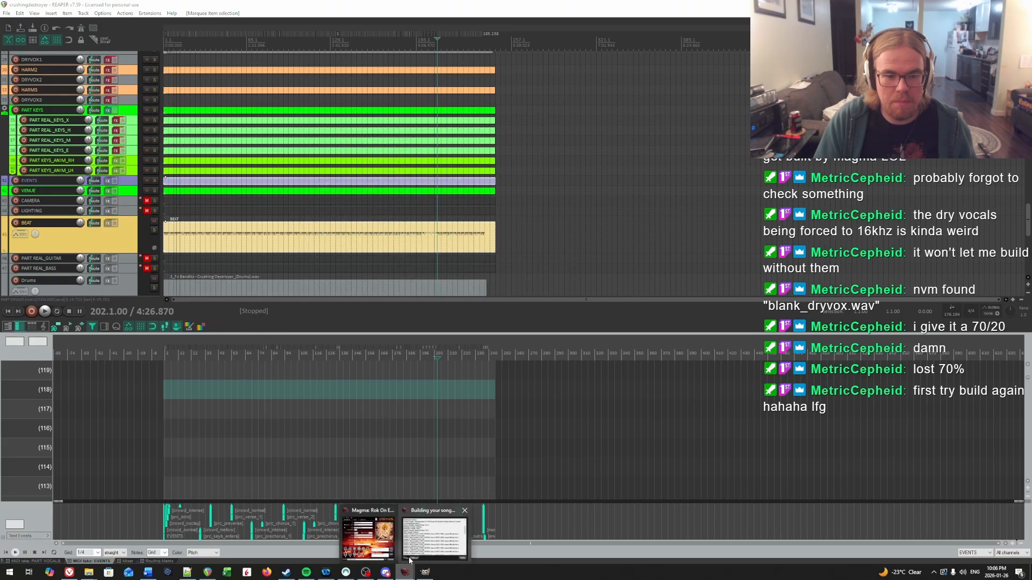
left_click(434, 532)
left_click(598, 344)
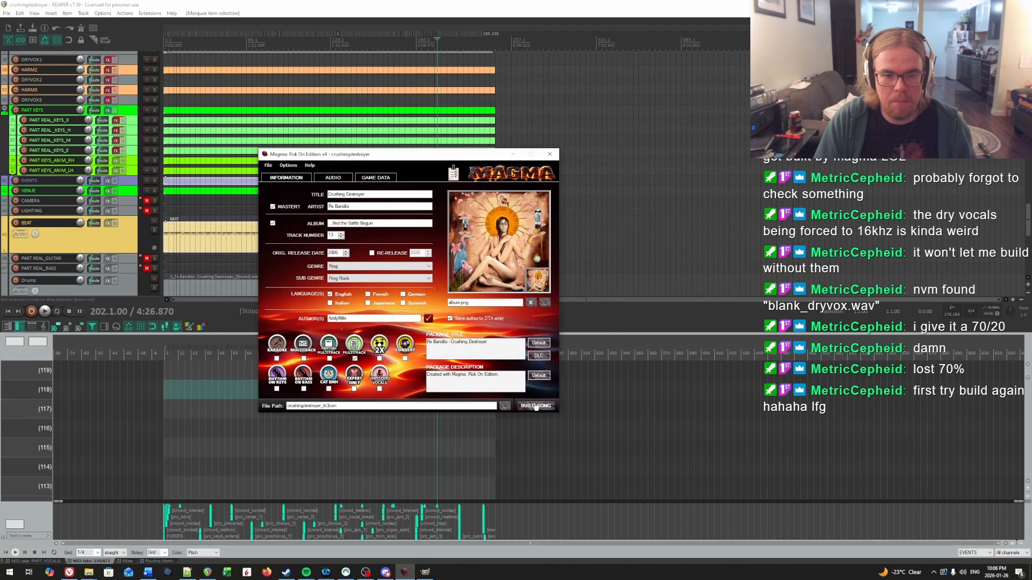
left_click(536, 406)
left_click(544, 317)
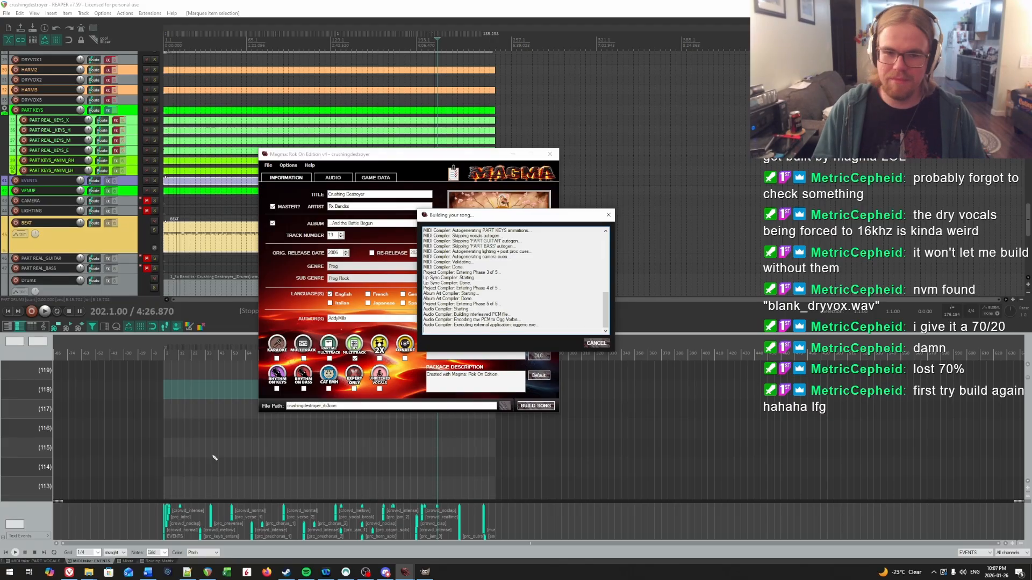
Check the date of the earliest 2024-02-29 backup project in the Crushing Destroyer folder and minimize the folder window.
left_click(385, 572)
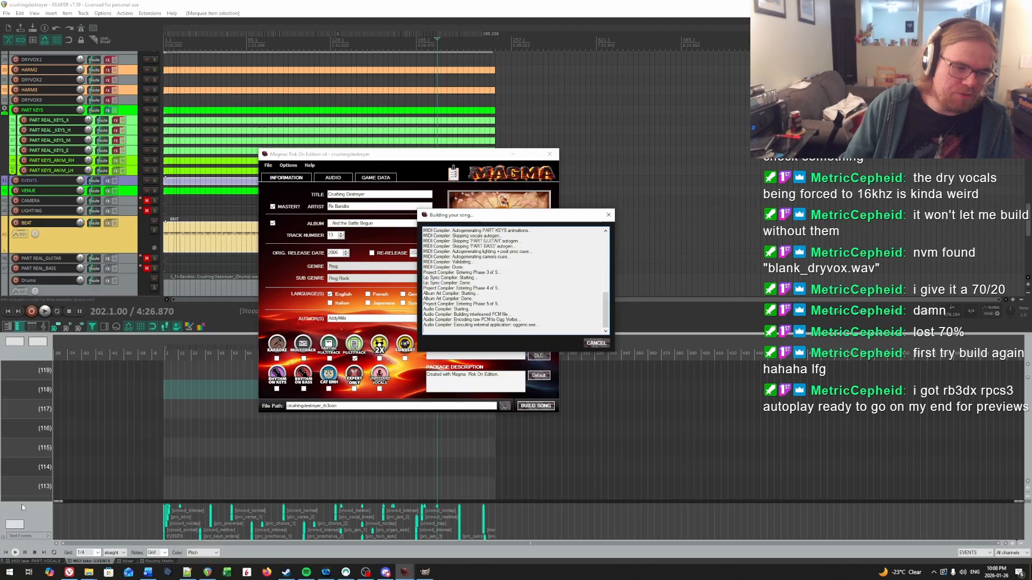
mouse_move(89, 572)
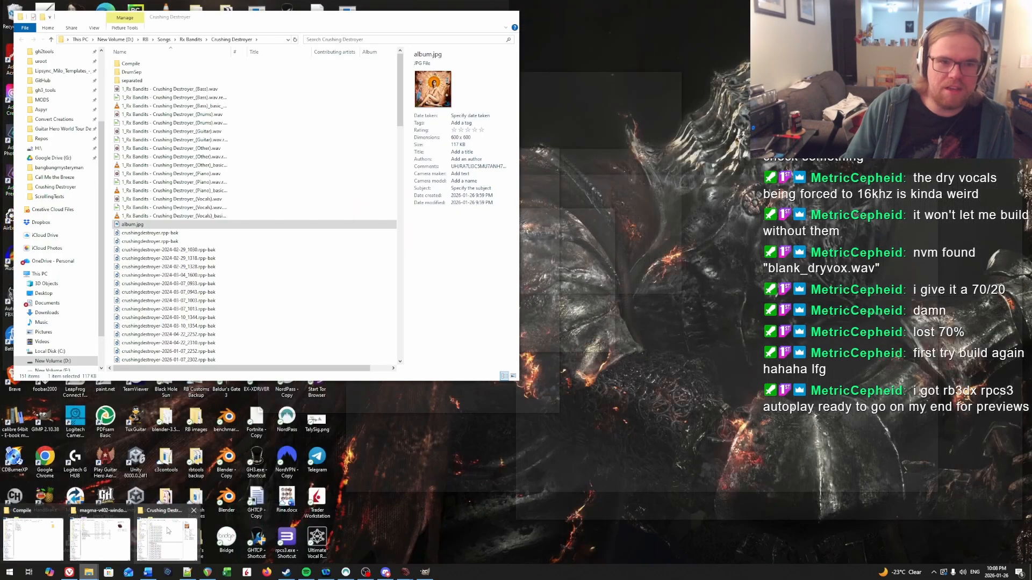
left_click(166, 532)
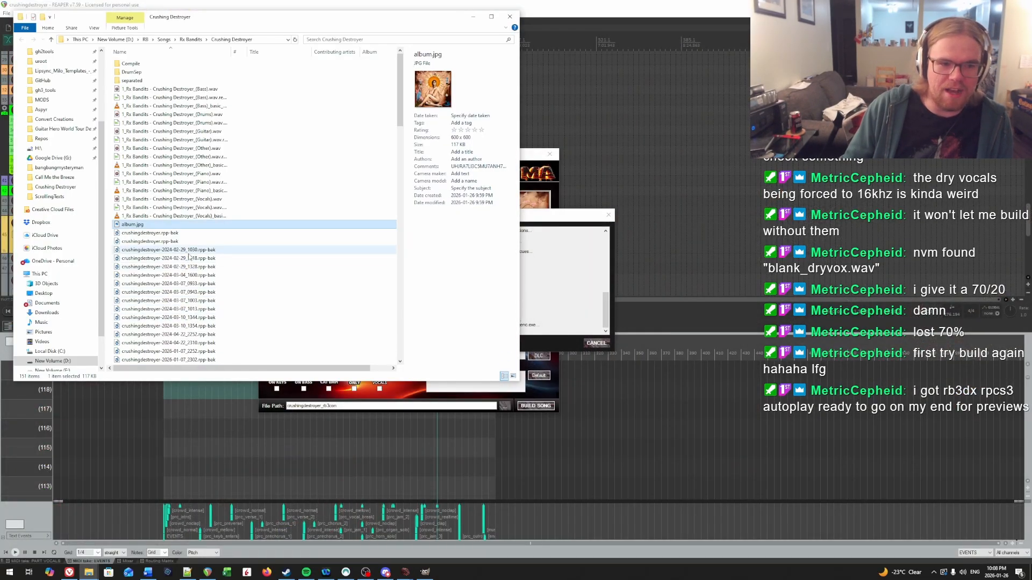
left_click(177, 250)
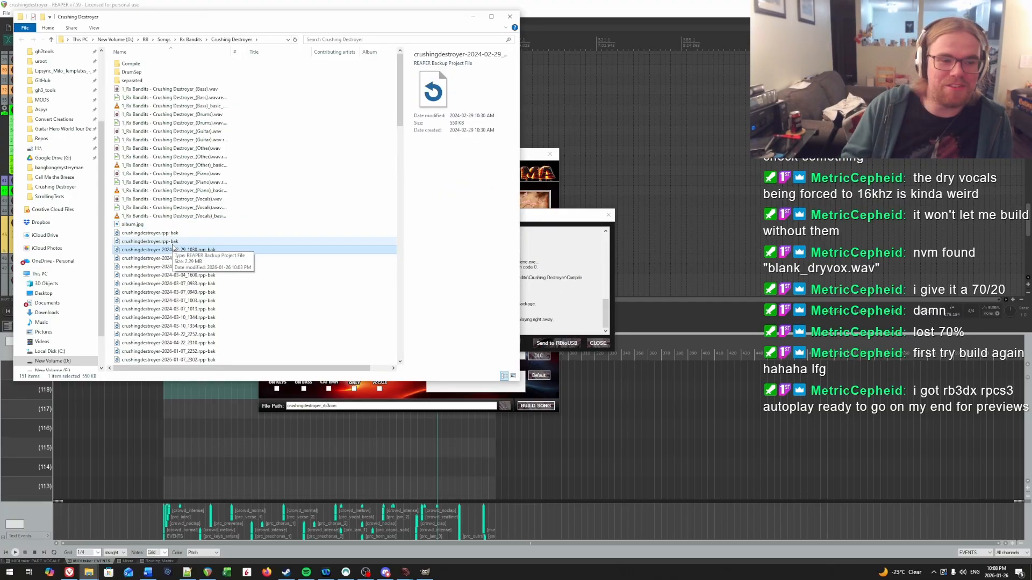
left_click(473, 17)
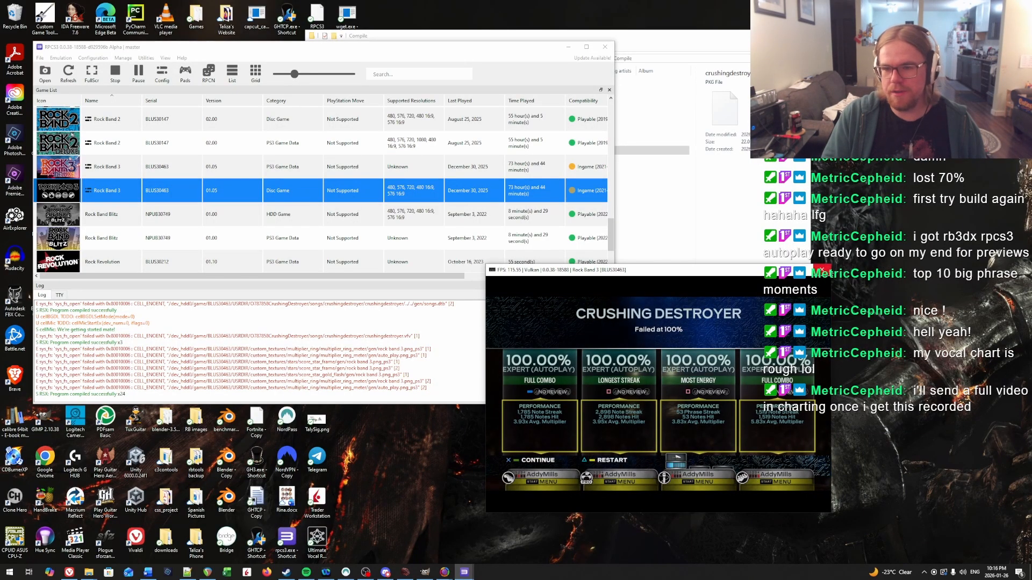
Close the running Rock Band 3 game in RPCS3 and confirm exiting it.
left_click(821, 269)
left_click(506, 300)
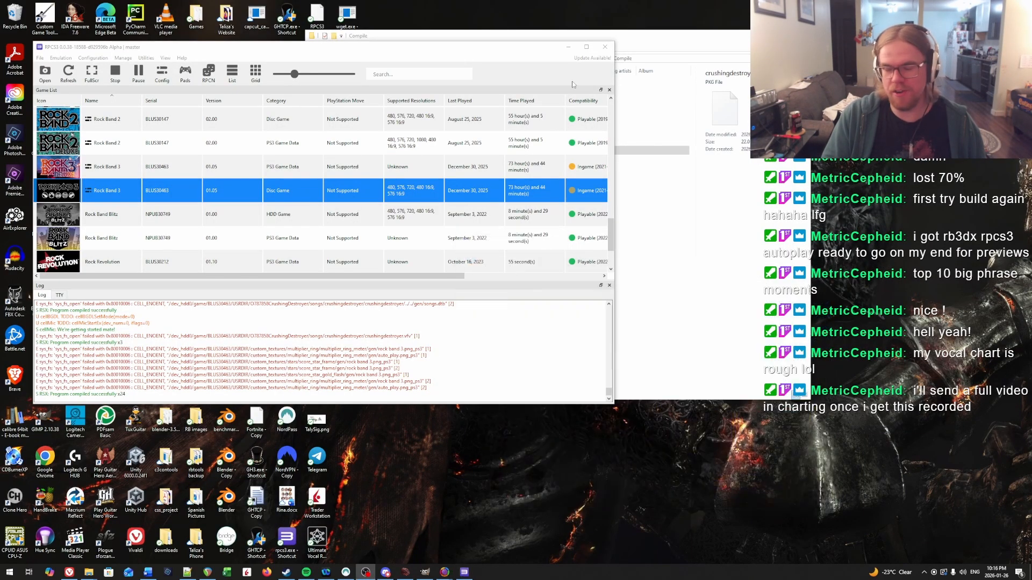